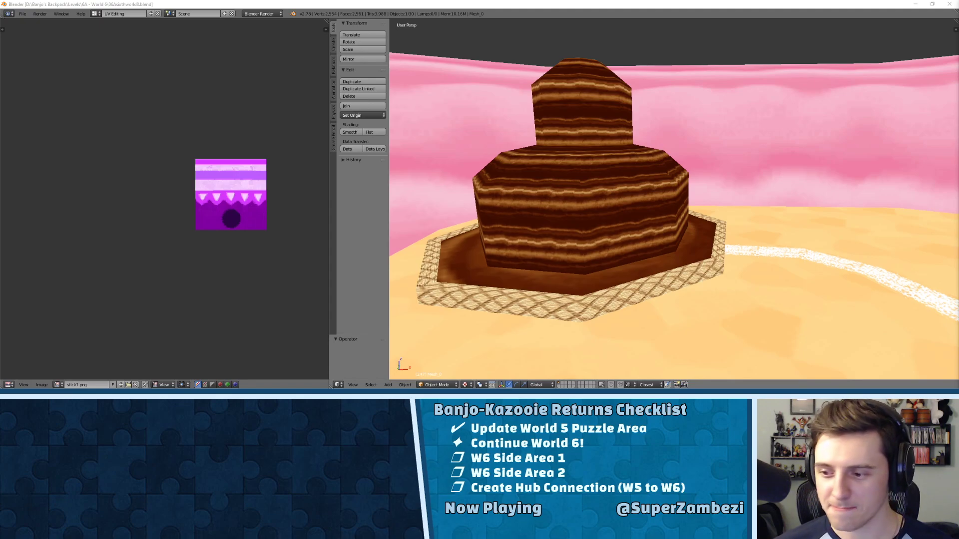
{"action": "scroll", "coordinate": [763, 268], "scroll_direction": "down", "scroll_amount": 10}
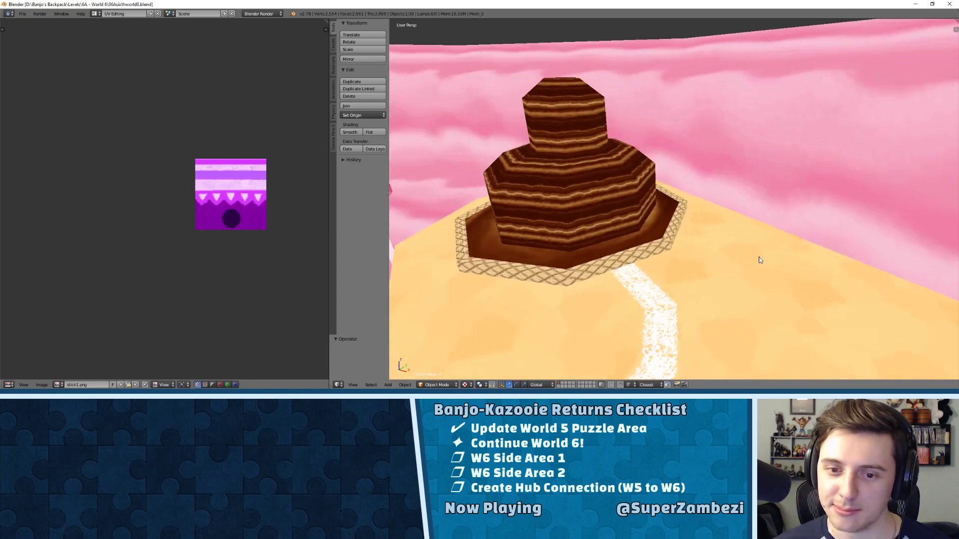
{"action": "scroll", "coordinate": [726, 296], "scroll_direction": "down", "scroll_amount": 2}
{"action": "middle_click_drag", "start_coordinate": [676, 283], "coordinate": [589, 257]}
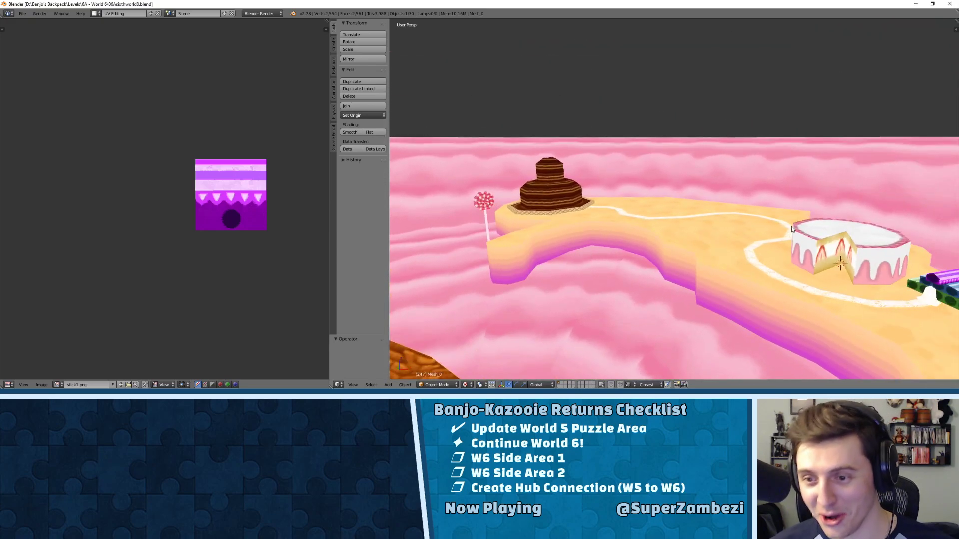
{"action": "middle_click_drag", "start_coordinate": [793, 220], "coordinate": [707, 214]}
{"action": "scroll", "coordinate": [708, 214], "scroll_direction": "up", "scroll_amount": 3}
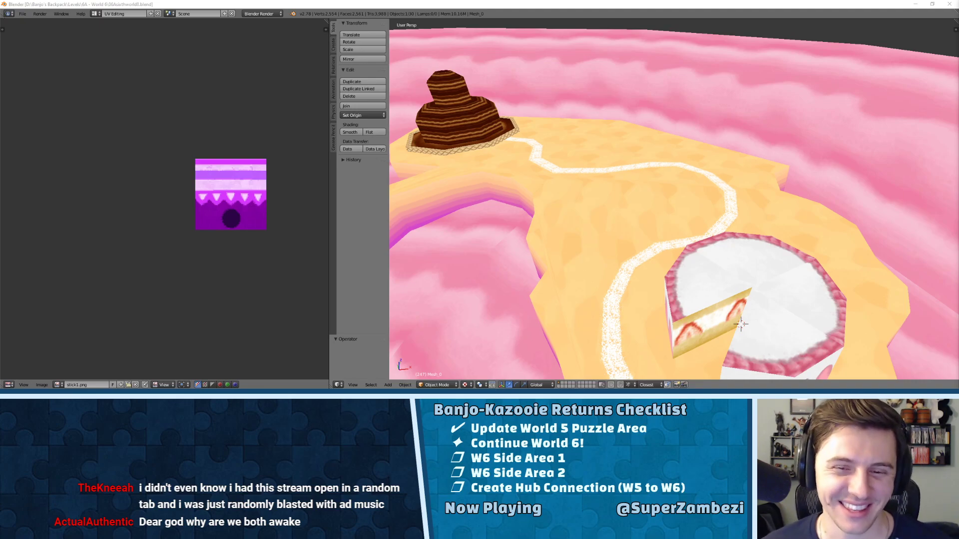
- Select the round white cake and rotate it about -5.55° in top view
{"action": "mouse_move", "coordinate": [642, 143]}
{"action": "middle_mouse_down"}
{"action": "mouse_move", "coordinate": [633, 143]}
{"action": "mouse_move", "coordinate": [640, 116]}
{"action": "mouse_move", "coordinate": [651, 139]}
{"action": "middle_mouse_up"}
{"action": "right_click", "coordinate": [762, 277]}
{"action": "key", "text": "KP_7"}
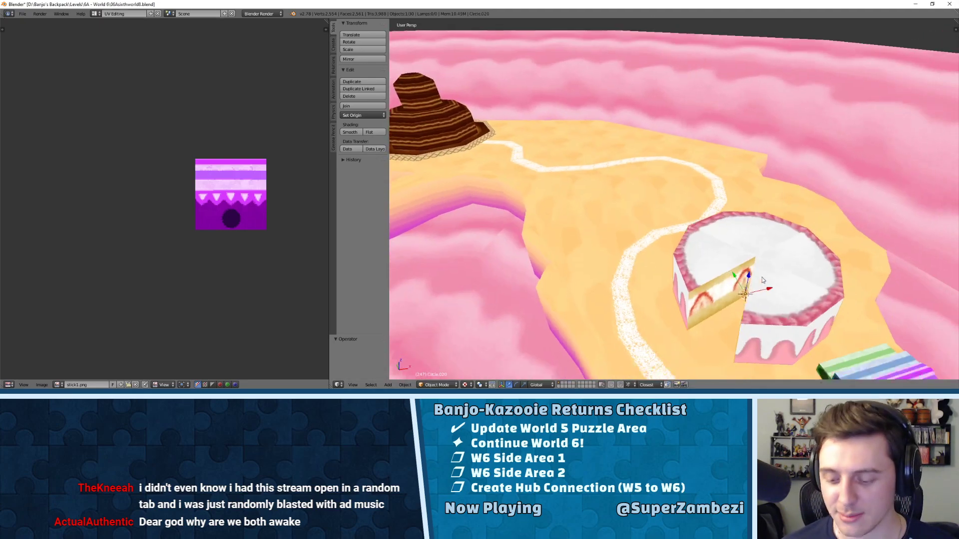
{"action": "middle_click_drag", "start_coordinate": [749, 213], "coordinate": [669, 106]}
{"action": "key", "text": "KP_7"}
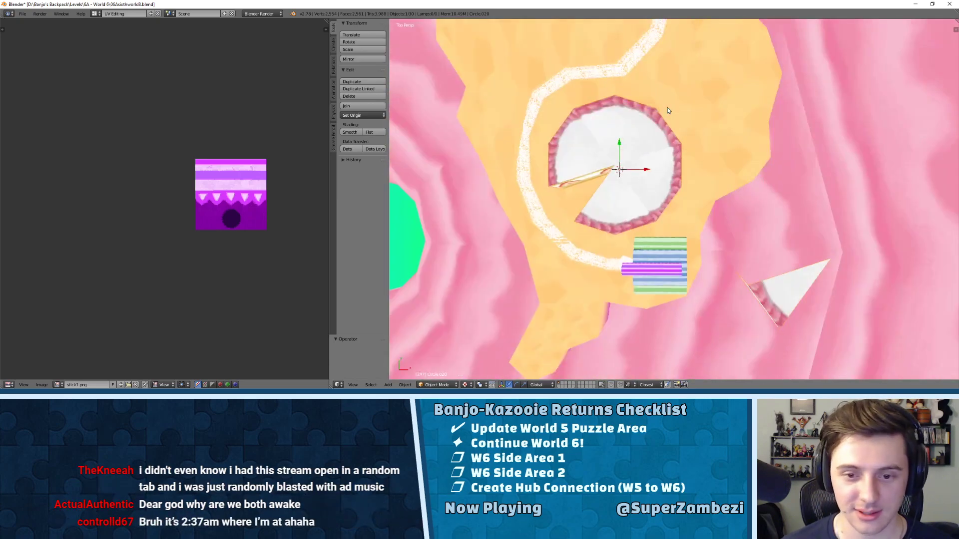
{"action": "scroll", "coordinate": [599, 151], "scroll_direction": "up", "scroll_amount": 3}
{"action": "middle_click_drag", "start_coordinate": [594, 154], "coordinate": [769, 208], "text": "shift"}
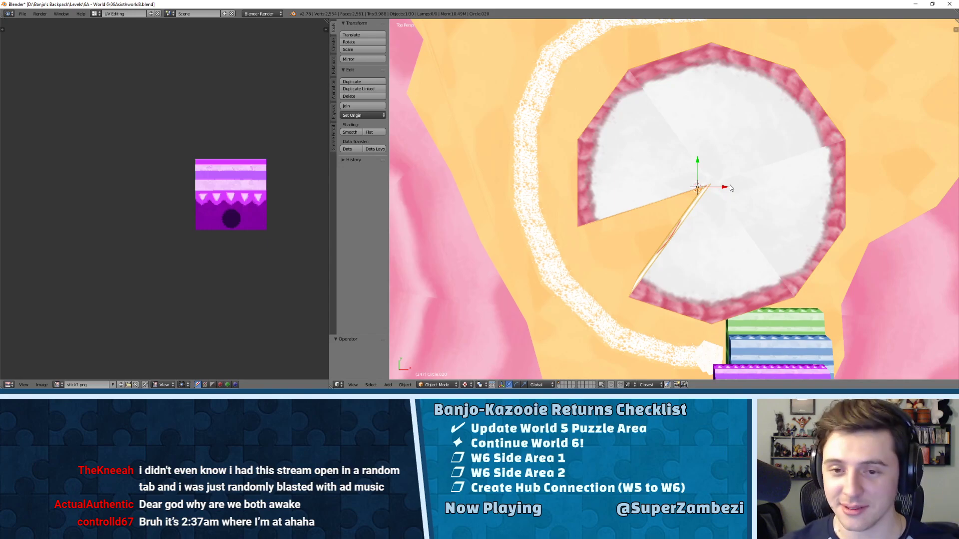
{"action": "scroll", "coordinate": [591, 139], "scroll_direction": "down", "scroll_amount": 4}
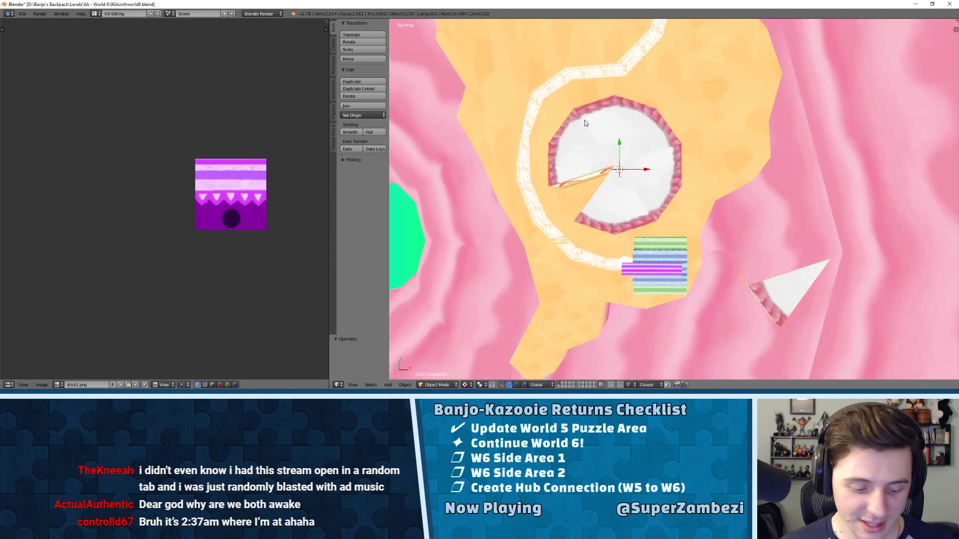
{"action": "key", "text": "r"}
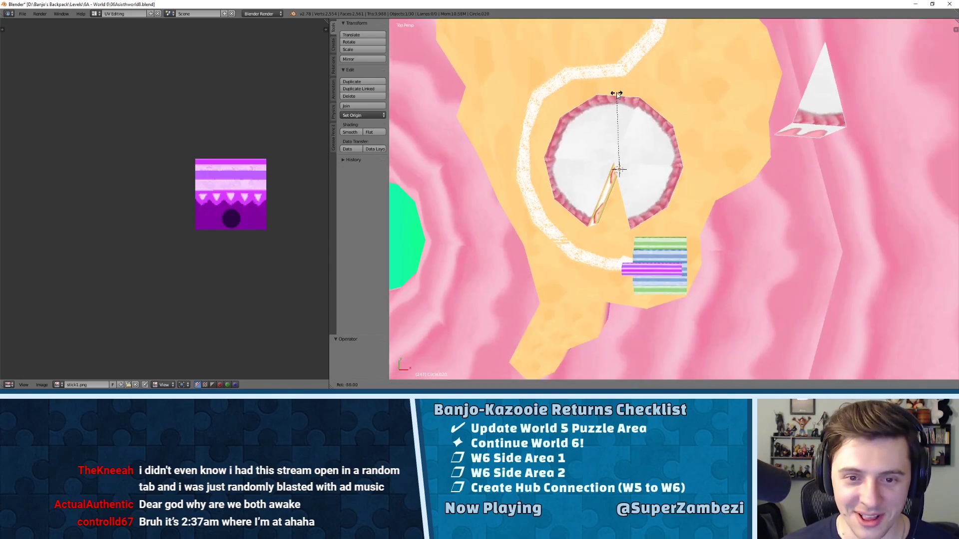
{"action": "left_click", "coordinate": [651, 124]}
- Rotate the round cake further in top view, turning its cutout towards the wafer stack, and move it about 0.35 along Y
{"action": "scroll", "coordinate": [677, 176], "scroll_direction": "up", "scroll_amount": 4}
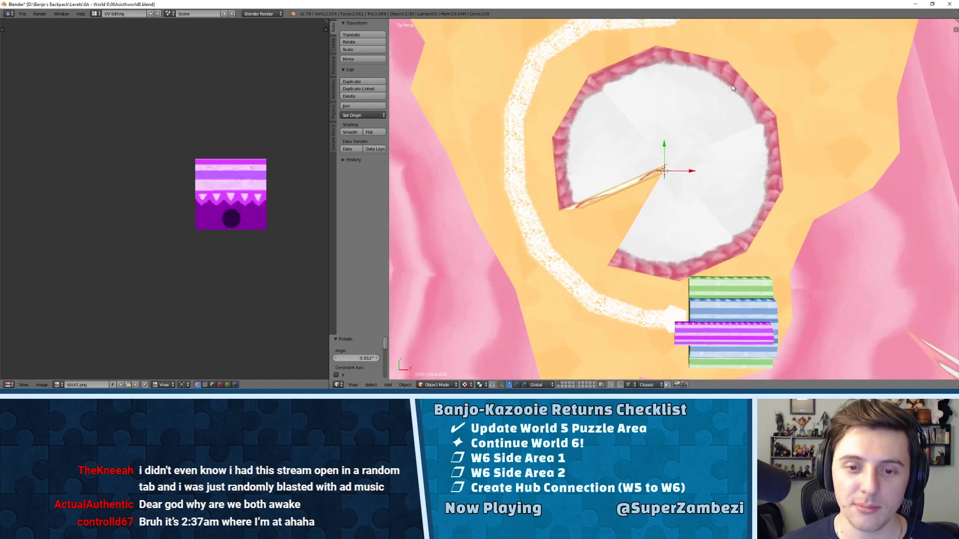
{"action": "key", "text": "r"}
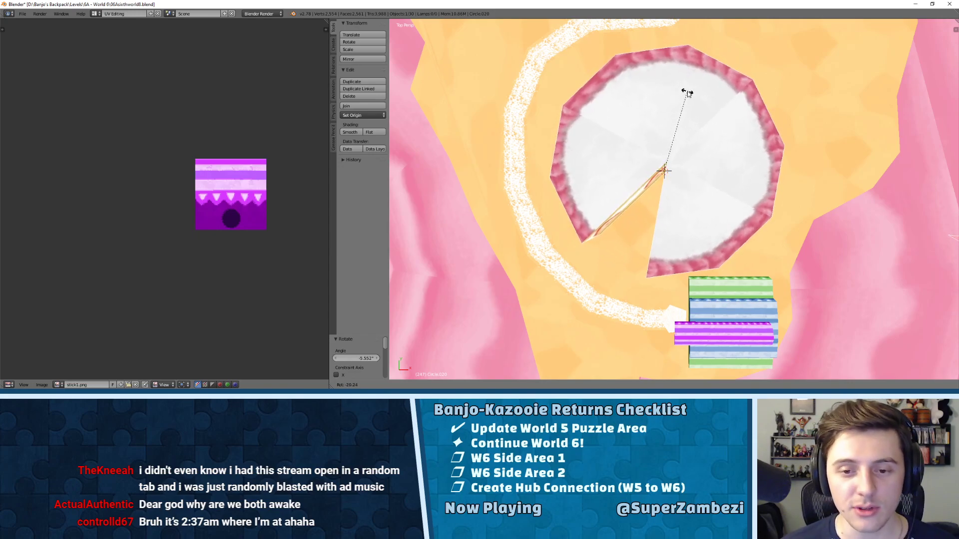
{"action": "left_click", "coordinate": [689, 96]}
{"action": "left_click_drag", "start_coordinate": [665, 143], "coordinate": [665, 137]}
- Examine the cake's orientation and cutout relative to the path and wafer stack, from above and at ground level
{"action": "middle_click_drag", "start_coordinate": [665, 137], "coordinate": [614, 213]}
{"action": "scroll", "coordinate": [614, 214], "scroll_direction": "down", "scroll_amount": 3}
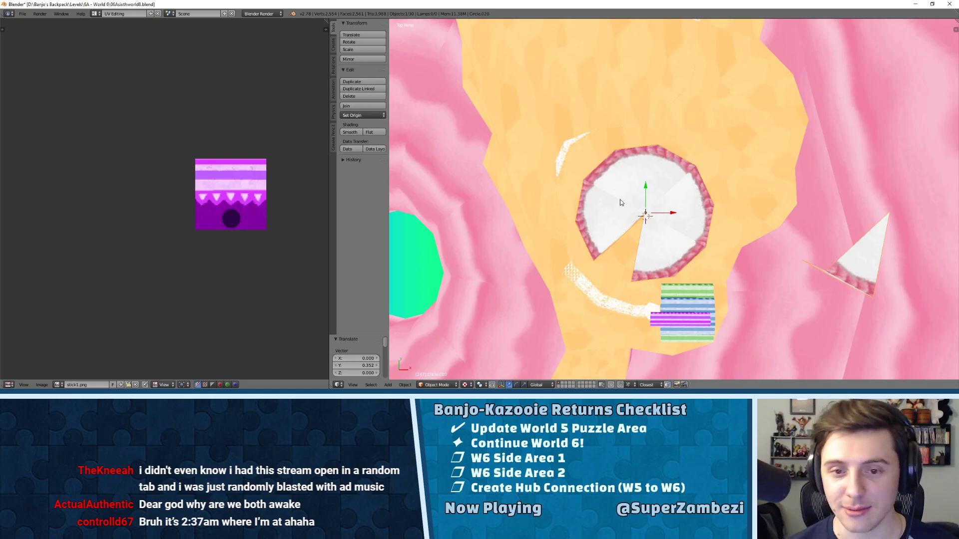
{"action": "middle_click_drag", "start_coordinate": [672, 175], "coordinate": [678, 116]}
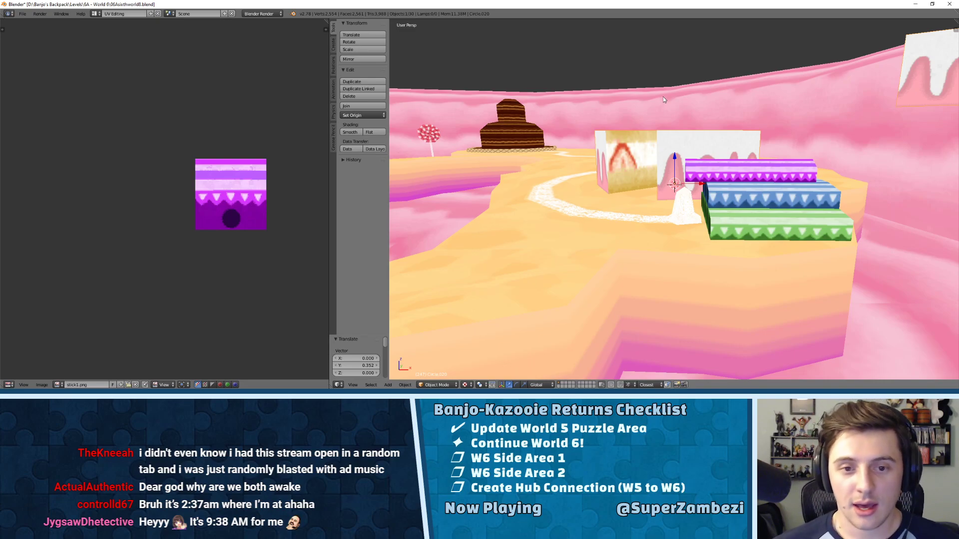
{"action": "middle_click_drag", "start_coordinate": [671, 143], "coordinate": [660, 176]}
{"action": "scroll", "coordinate": [663, 167], "scroll_direction": "down", "scroll_amount": 3}
{"action": "key", "text": "KP_7"}
{"action": "scroll", "coordinate": [633, 168], "scroll_direction": "up", "scroll_amount": 4}
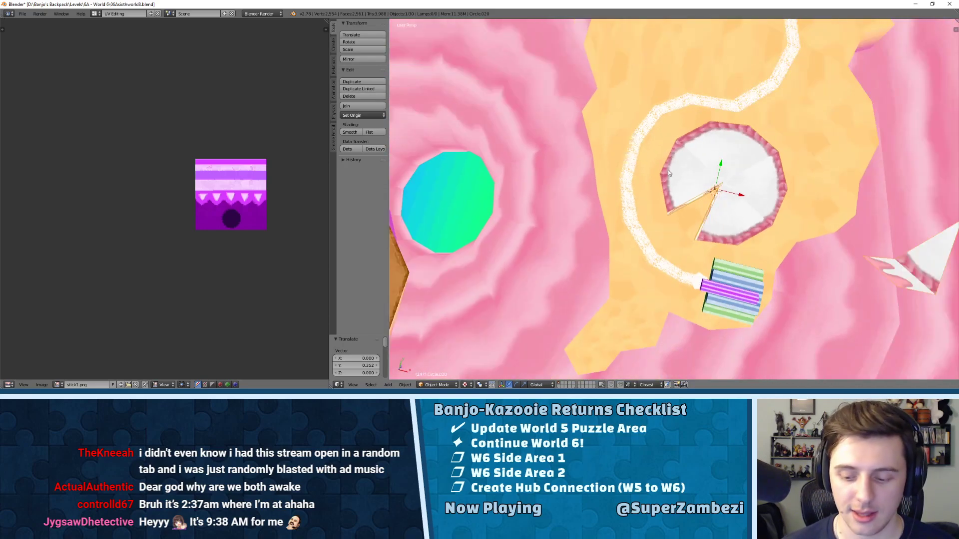
{"action": "scroll", "coordinate": [709, 171], "scroll_direction": "down", "scroll_amount": 1}
{"action": "key", "text": "KP_7"}
{"action": "middle_click_drag", "start_coordinate": [753, 166], "coordinate": [667, 170], "text": "shift"}
{"action": "scroll", "coordinate": [580, 179], "scroll_direction": "up", "scroll_amount": 3}
{"action": "middle_click_drag", "start_coordinate": [549, 202], "coordinate": [659, 191]}
{"action": "middle_click_drag", "start_coordinate": [657, 224], "coordinate": [679, 238]}
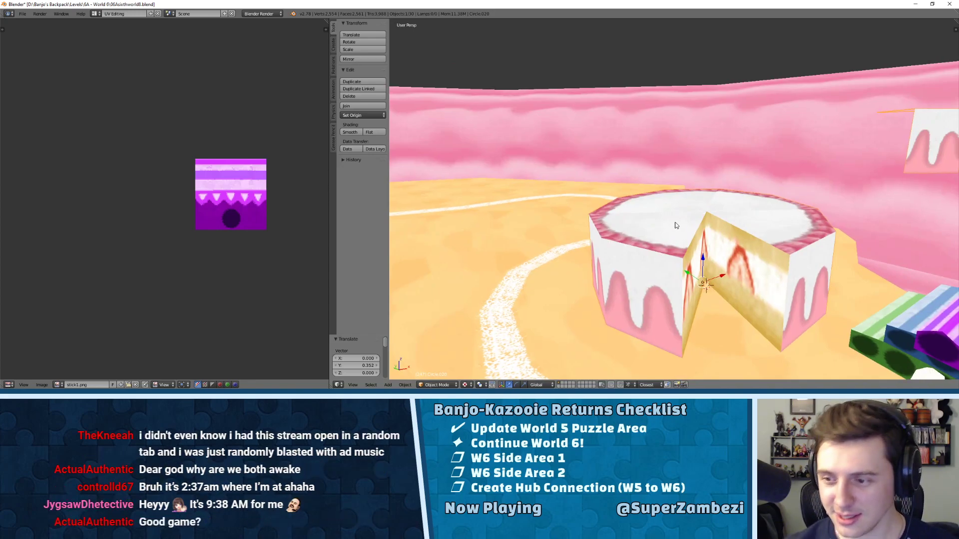
{"action": "middle_click_drag", "start_coordinate": [678, 243], "coordinate": [709, 252]}
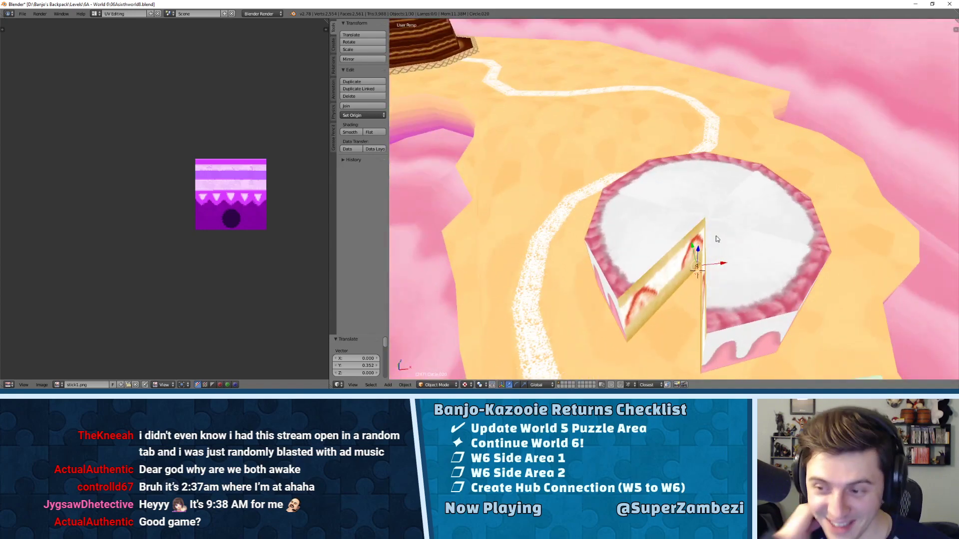
{"action": "middle_click_drag", "start_coordinate": [628, 206], "coordinate": [714, 202]}
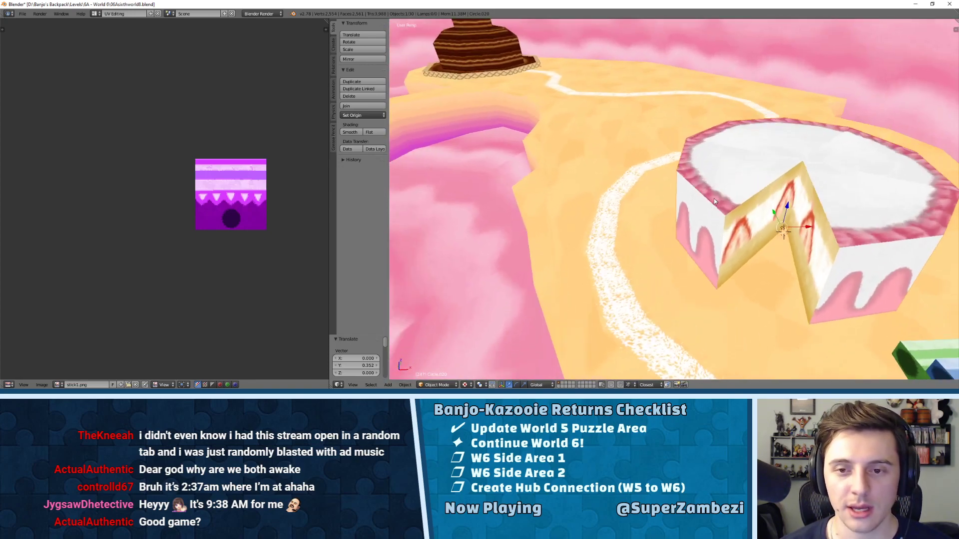
{"action": "scroll", "coordinate": [714, 199], "scroll_direction": "up", "scroll_amount": 2}
{"action": "scroll", "coordinate": [769, 161], "scroll_direction": "down", "scroll_amount": 5}
{"action": "middle_click_drag", "start_coordinate": [728, 149], "coordinate": [646, 121]}
{"action": "scroll", "coordinate": [701, 172], "scroll_direction": "down", "scroll_amount": 3}
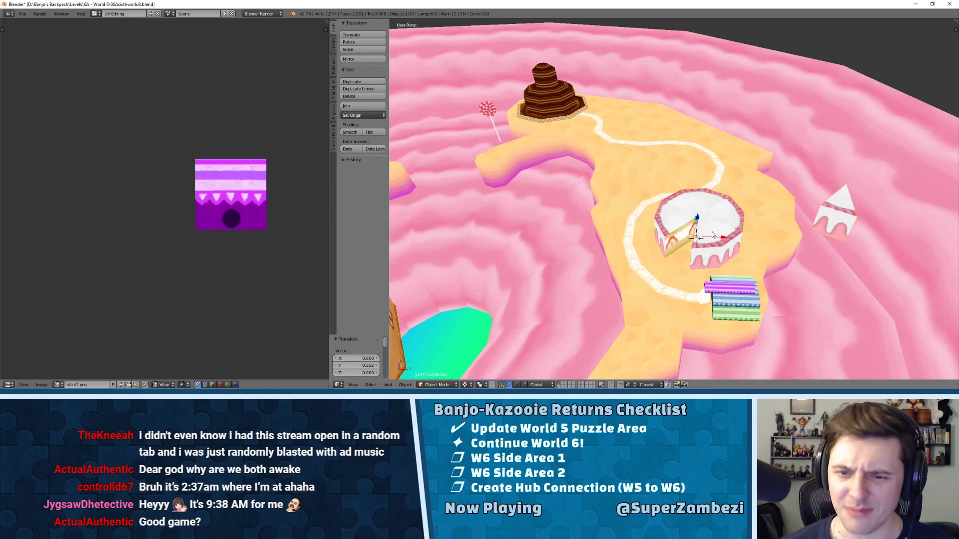
{"action": "key", "text": "KP_7"}
{"action": "scroll", "coordinate": [712, 232], "scroll_direction": "up", "scroll_amount": 5}
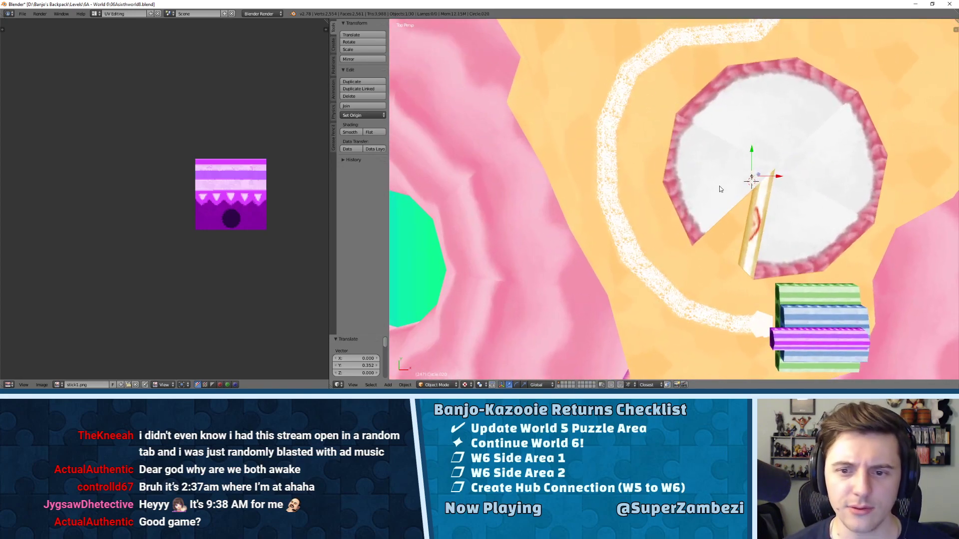
- Select the round cake and open its mesh in Edit Mode
{"action": "middle_click_drag", "start_coordinate": [720, 189], "coordinate": [706, 142]}
{"action": "middle_click_drag", "start_coordinate": [646, 184], "coordinate": [632, 163], "text": "shift"}
{"action": "right_click", "coordinate": [641, 210]}
{"action": "key", "text": "Tab"}
{"action": "key", "text": "Tab"}
{"action": "right_click", "coordinate": [640, 228]}
{"action": "key", "text": "Tab"}
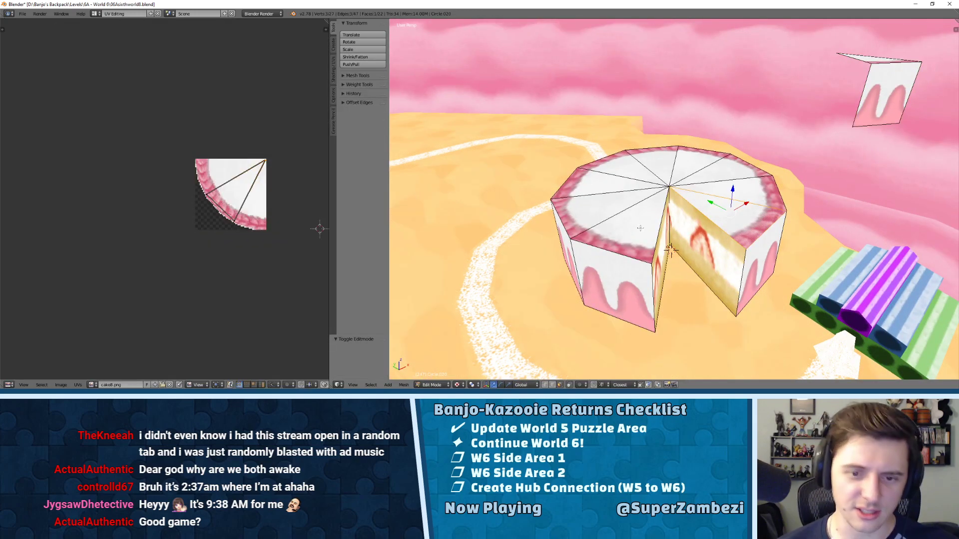
- Subdivide the outer vertical edge where the cutout's strawberry-filled cut face meets the iced side of the cake
{"action": "middle_click_drag", "start_coordinate": [614, 237], "coordinate": [630, 152]}
{"action": "scroll", "coordinate": [631, 152], "scroll_direction": "up", "scroll_amount": 4}
{"action": "key", "text": "ctrl+Tab"}
{"action": "left_click", "coordinate": [612, 132]}
{"action": "right_click", "coordinate": [663, 96]}
{"action": "key", "text": "w"}
{"action": "key", "text": "Escape"}
{"action": "middle_click_drag", "start_coordinate": [699, 131], "coordinate": [685, 110]}
{"action": "key", "text": "ctrl+Tab"}
{"action": "left_click", "coordinate": [685, 110]}
{"action": "right_click", "coordinate": [681, 142]}
{"action": "key", "text": "w"}
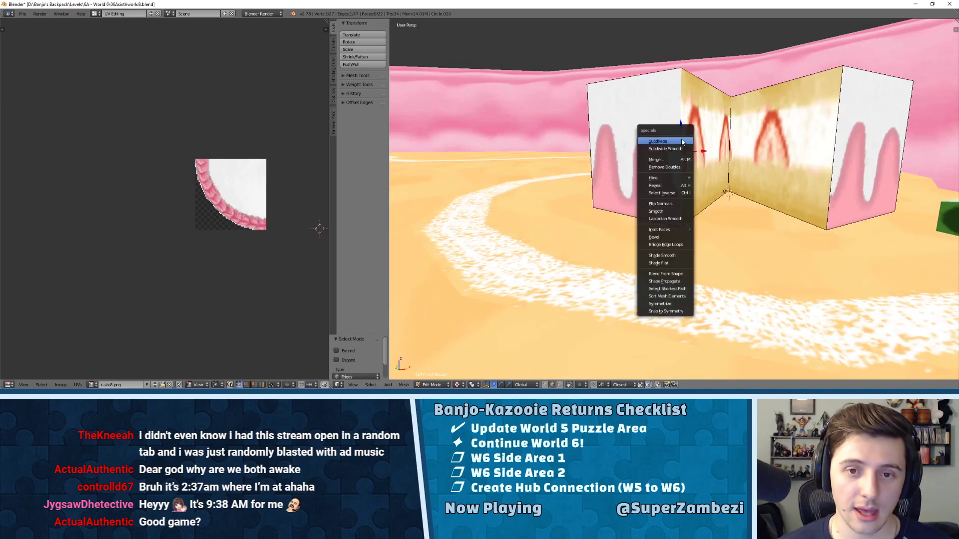
{"action": "left_click", "coordinate": [682, 143]}
- Extrude the triangular top face beside the cutout downward to about mid-height of the cake
{"action": "key", "text": "ctrl+Tab"}
{"action": "left_click", "coordinate": [652, 108]}
{"action": "middle_click_drag", "start_coordinate": [652, 108], "coordinate": [679, 98]}
{"action": "right_click", "coordinate": [685, 93]}
{"action": "key", "text": "e"}
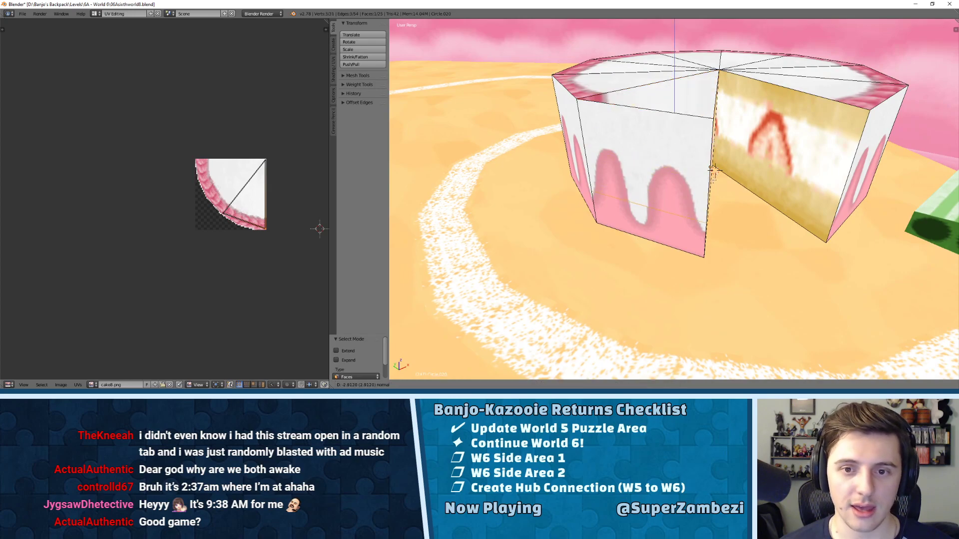
{"action": "left_click", "coordinate": [682, 172]}
- Try to delete the top outer corner vertex of the wedge beside the cutout, and undo the deletion
{"action": "mouse_move", "coordinate": [683, 173]}
{"action": "middle_mouse_down"}
{"action": "mouse_move", "coordinate": [624, 164]}
{"action": "mouse_move", "coordinate": [683, 172]}
{"action": "middle_mouse_up"}
{"action": "key", "text": "ctrl+Tab"}
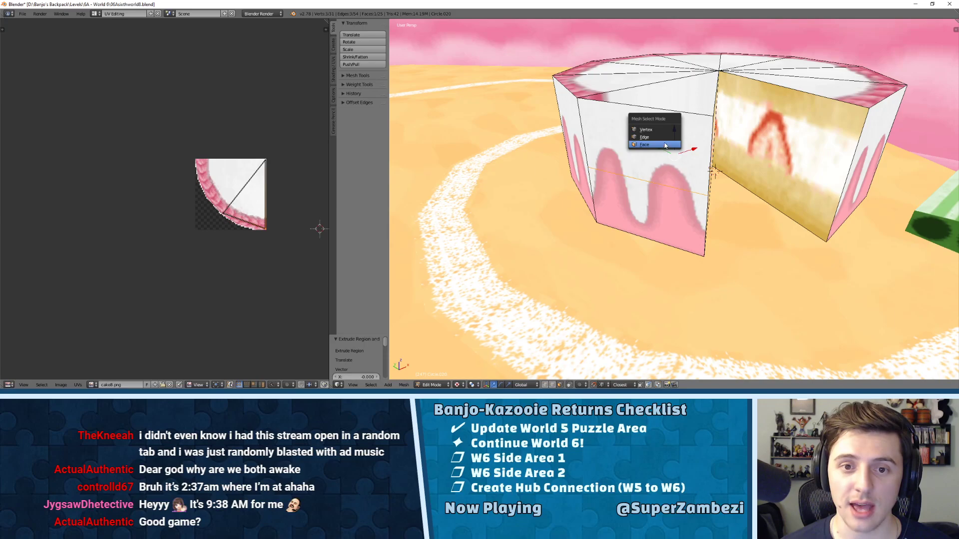
{"action": "left_click", "coordinate": [649, 131]}
{"action": "mouse_move", "coordinate": [650, 131]}
{"action": "middle_mouse_down"}
{"action": "mouse_move", "coordinate": [696, 115]}
{"action": "mouse_move", "coordinate": [666, 118]}
{"action": "mouse_move", "coordinate": [669, 109]}
{"action": "mouse_move", "coordinate": [681, 111]}
{"action": "mouse_move", "coordinate": [647, 132]}
{"action": "middle_mouse_up"}
{"action": "key", "text": "x"}
{"action": "left_click", "coordinate": [654, 105]}
{"action": "key", "text": "ctrl+Tab"}
{"action": "left_click", "coordinate": [646, 137]}
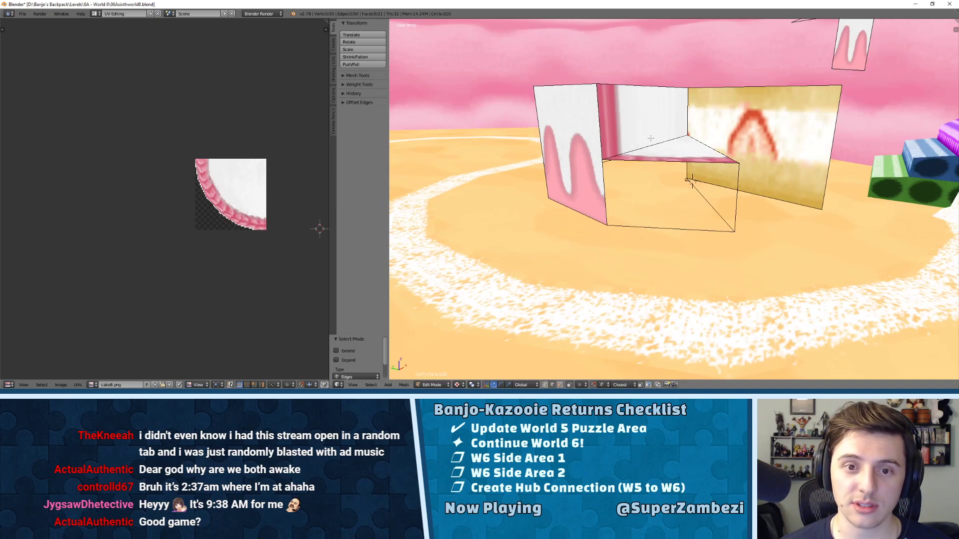
{"action": "key", "text": "ctrl+z"}
{"action": "key", "text": "ctrl+z"}
- Try to delete the mid-height outer edge of the extruded wedge face
{"action": "middle_click_drag", "start_coordinate": [690, 145], "coordinate": [624, 163]}
{"action": "key", "text": "ctrl+Tab"}
{"action": "left_click", "coordinate": [612, 163]}
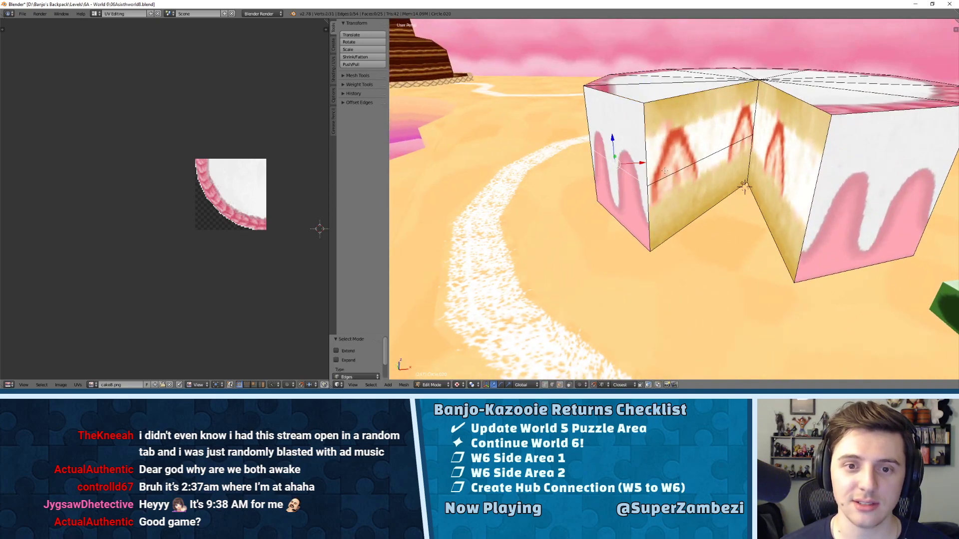
{"action": "key", "text": "x"}
{"action": "left_click", "coordinate": [662, 182]}
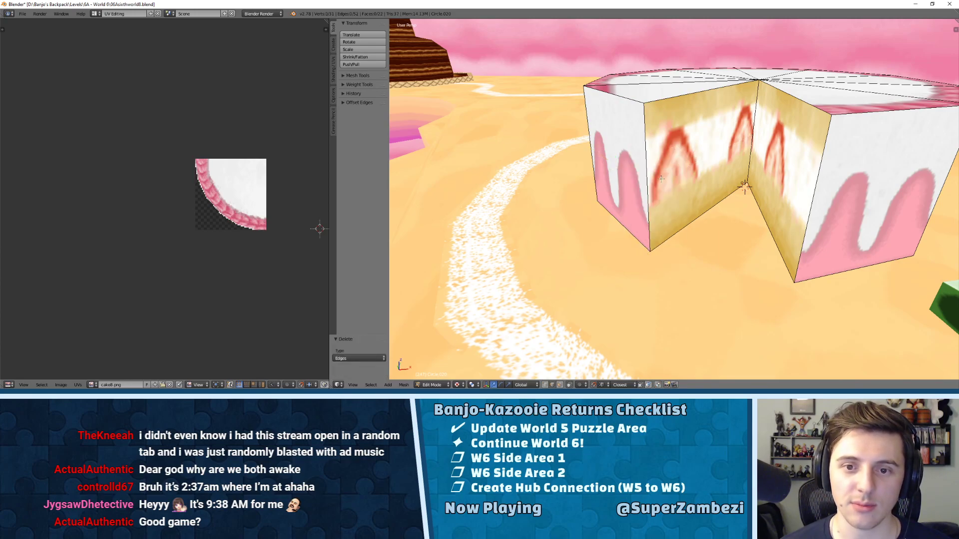
- Try to lower the outer and cut-side top edges of the wedge beside the cutout along Z
{"action": "middle_click_drag", "start_coordinate": [624, 136], "coordinate": [714, 88]}
{"action": "key", "text": "ctrl+Tab"}
{"action": "left_click", "coordinate": [618, 115]}
{"action": "right_click", "coordinate": [667, 88]}
{"action": "right_click", "coordinate": [713, 89], "text": "shift"}
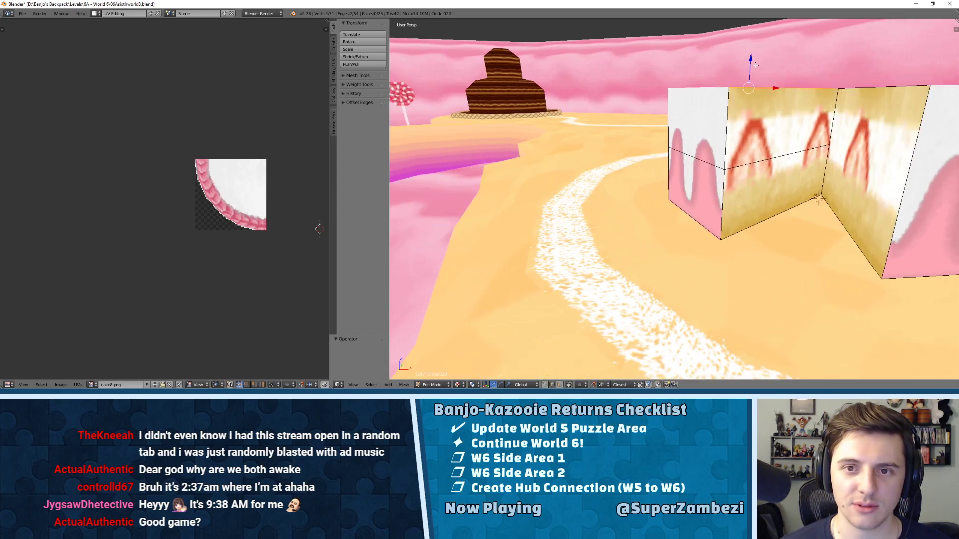
{"action": "key", "text": "g"}
{"action": "key", "text": "z"}
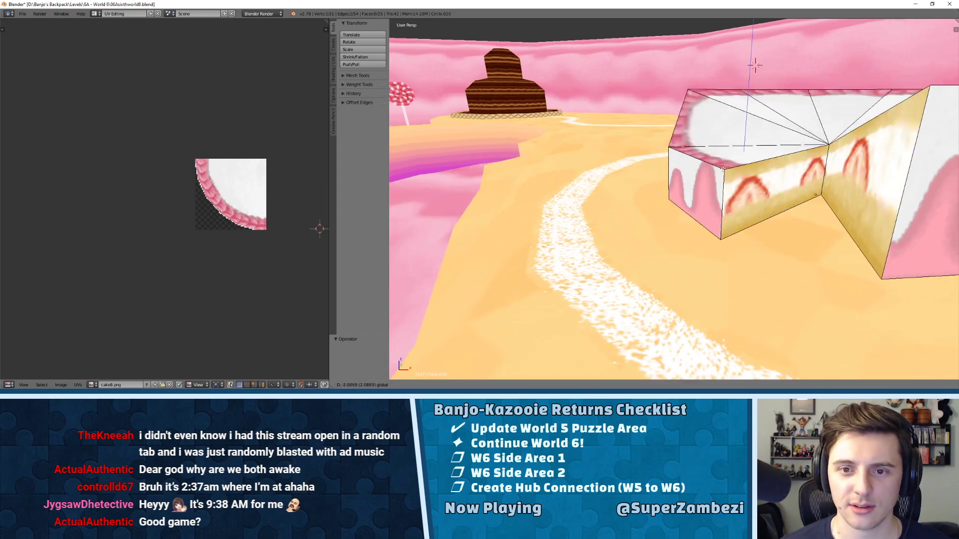
{"action": "left_click", "coordinate": [754, 65]}
- Try to knife-cut the strawberry-filled cut face horizontally along its mid-height line, using face selection and a head-on view
{"action": "middle_click_drag", "start_coordinate": [755, 65], "coordinate": [607, 40]}
{"action": "middle_click_drag", "start_coordinate": [760, 148], "coordinate": [730, 122]}
{"action": "key", "text": "ctrl+Tab"}
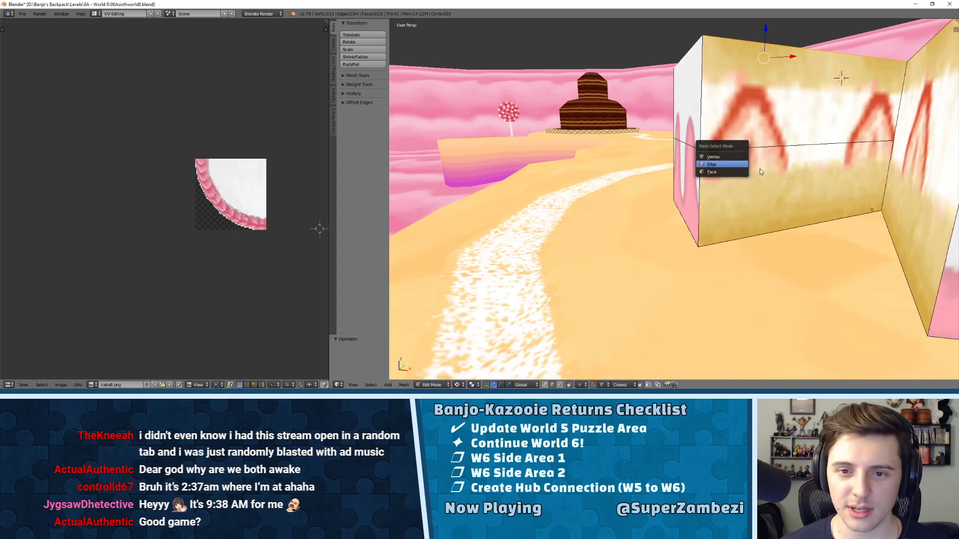
{"action": "left_click", "coordinate": [714, 169]}
{"action": "key", "text": "KP_Decimal"}
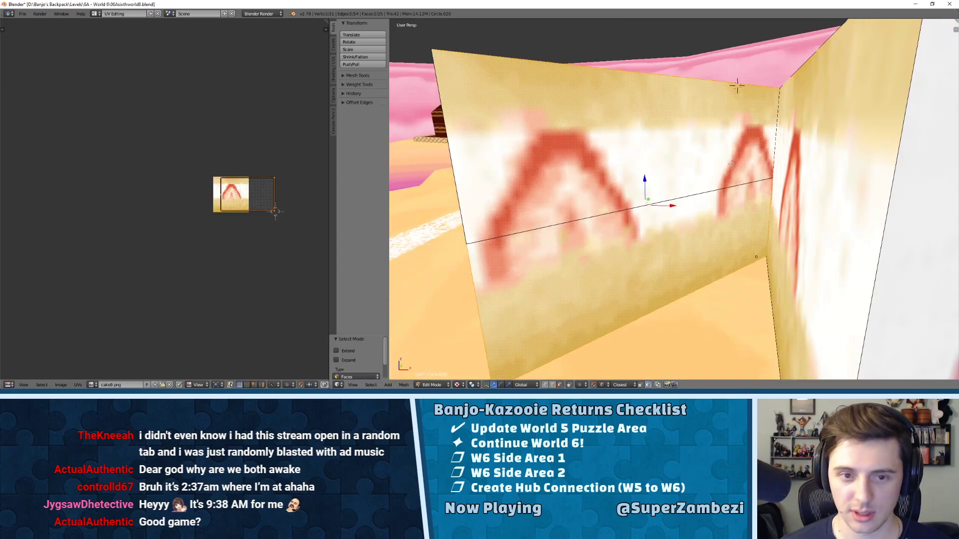
{"action": "key", "text": "KP_1"}
{"action": "mouse_move", "coordinate": [732, 164]}
{"action": "middle_mouse_down"}
{"action": "mouse_move", "coordinate": [718, 183]}
{"action": "mouse_move", "coordinate": [740, 180]}
{"action": "middle_mouse_up"}
{"action": "scroll", "coordinate": [739, 180], "scroll_direction": "down", "scroll_amount": 3}
{"action": "scroll", "coordinate": [736, 181], "scroll_direction": "up", "scroll_amount": 2}
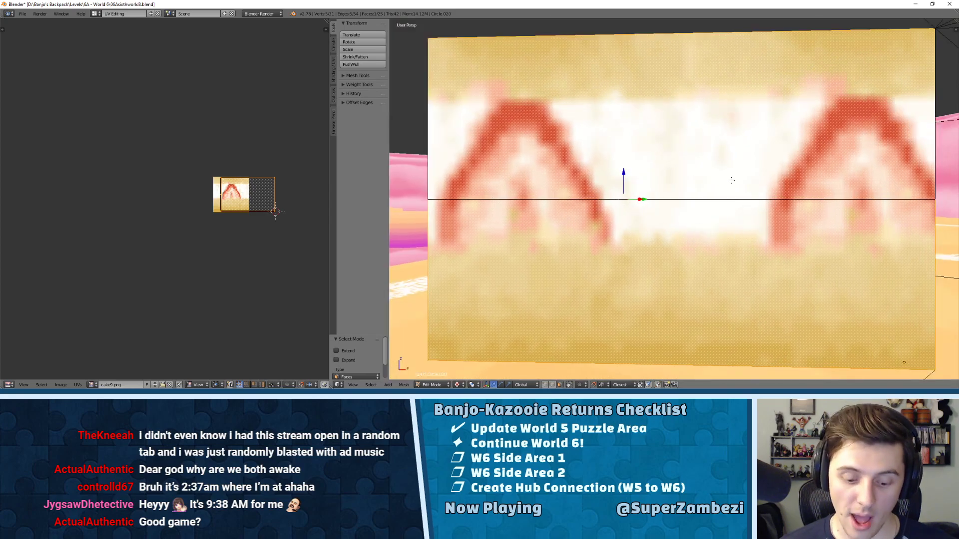
{"action": "key", "text": "k"}
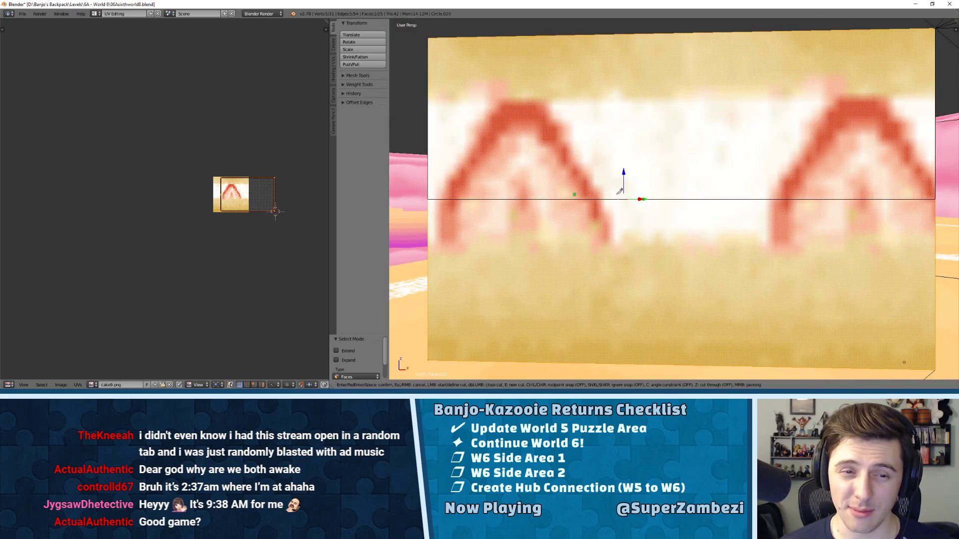
{"action": "left_click", "coordinate": [936, 199]}
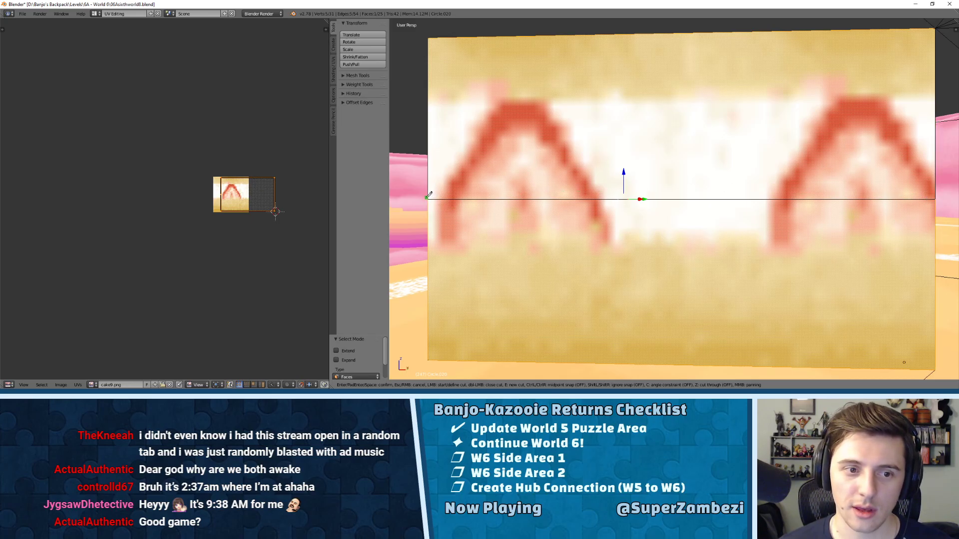
{"action": "scroll", "coordinate": [561, 212], "scroll_direction": "up", "scroll_amount": 1}
{"action": "key", "text": "Return"}
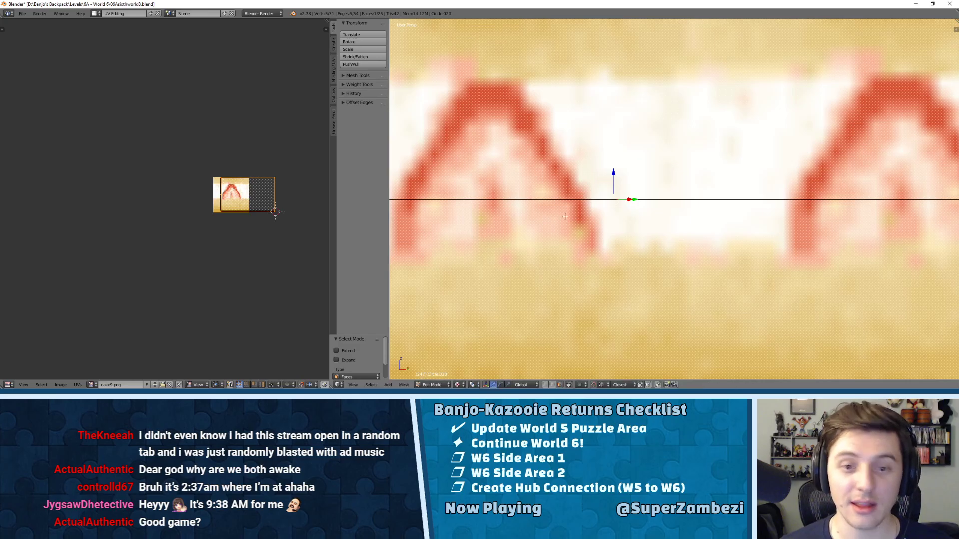
{"action": "middle_click_drag", "start_coordinate": [620, 199], "coordinate": [775, 211], "text": "shift"}
{"action": "middle_click_drag", "start_coordinate": [562, 198], "coordinate": [661, 206]}
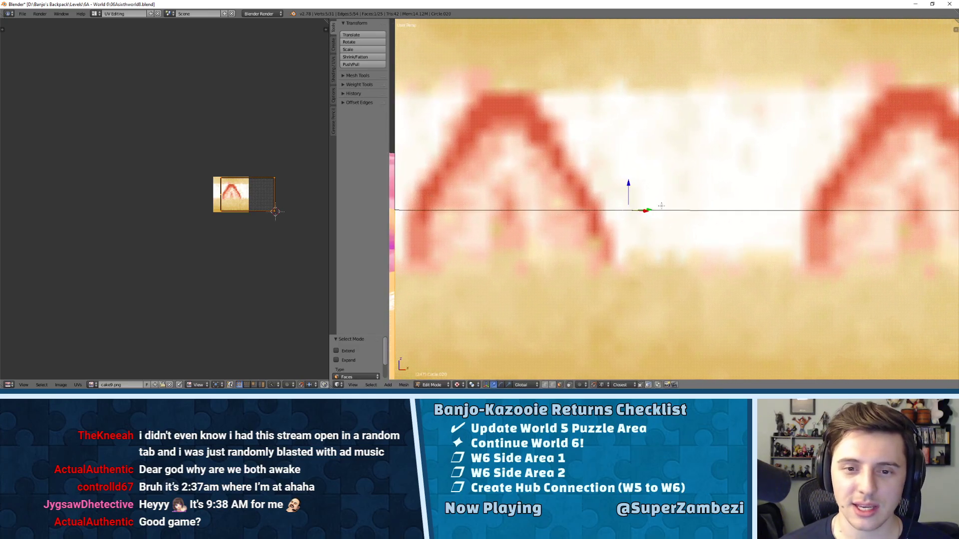
{"action": "middle_click_drag", "start_coordinate": [733, 193], "coordinate": [690, 190]}
{"action": "scroll", "coordinate": [690, 189], "scroll_direction": "down", "scroll_amount": 4}
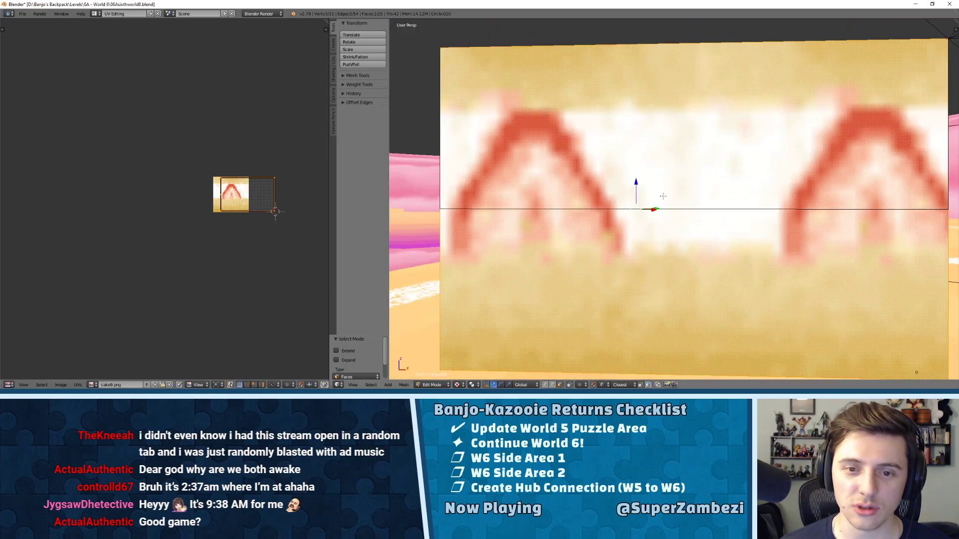
{"action": "scroll", "coordinate": [637, 184], "scroll_direction": "up", "scroll_amount": 3}
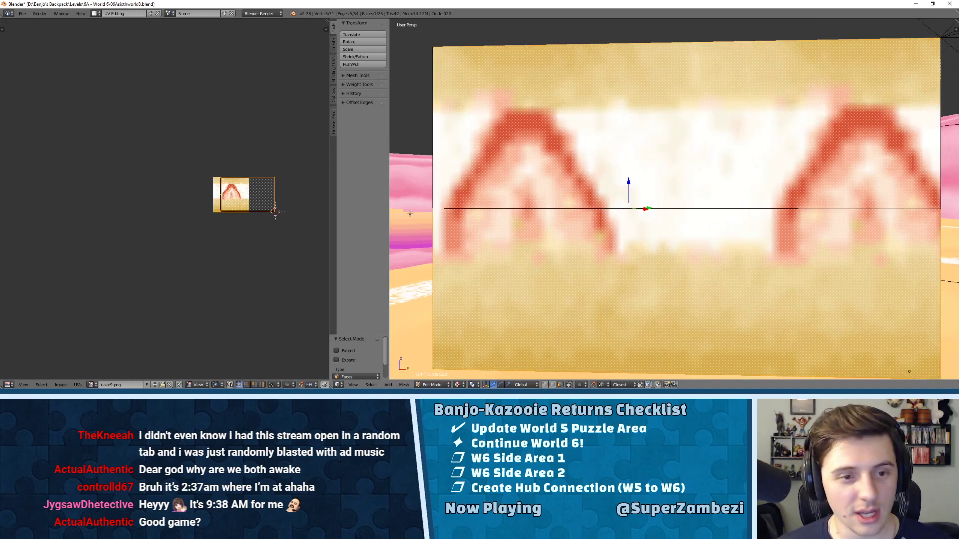
{"action": "key", "text": "k"}
{"action": "key", "text": "Escape"}
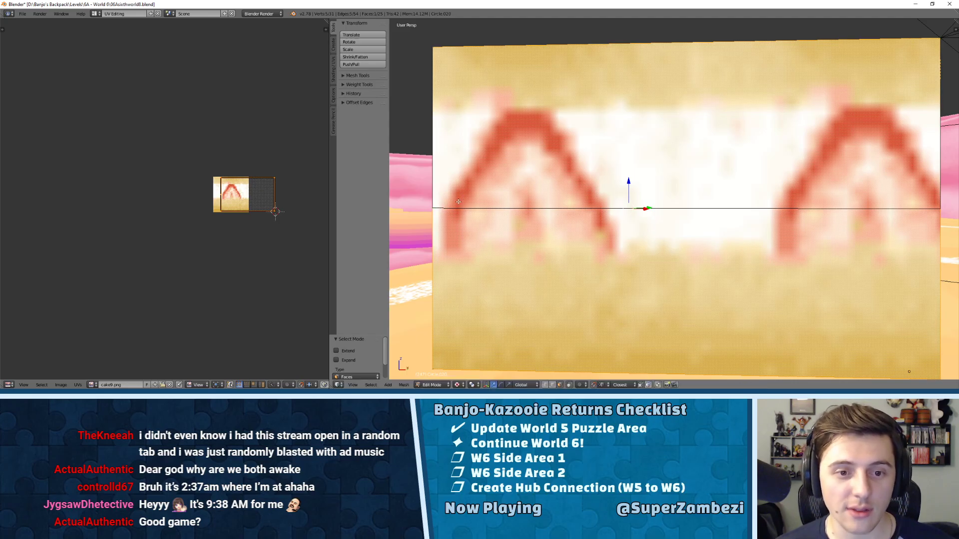
{"action": "scroll", "coordinate": [696, 245], "scroll_direction": "up", "scroll_amount": 5}
{"action": "scroll", "coordinate": [695, 245], "scroll_direction": "down", "scroll_amount": 5}
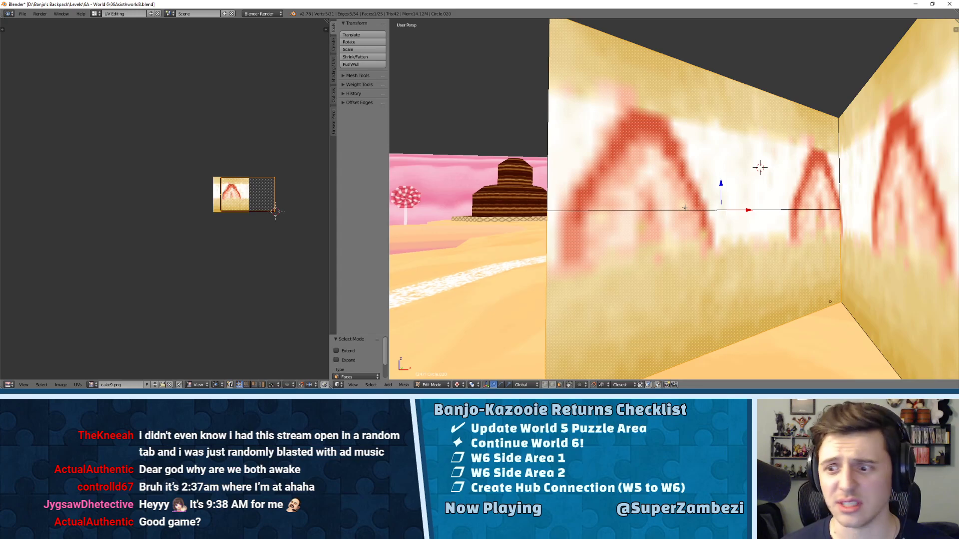
- Knife-cut the strawberry-filled cut face along its mid-height line from the outer edge to the inner corner
{"action": "key", "text": "k"}
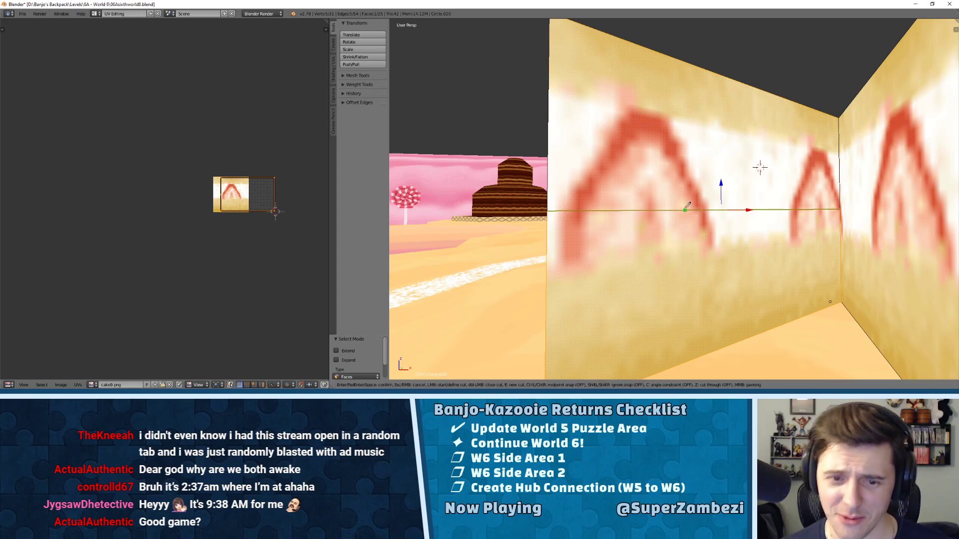
{"action": "left_click", "coordinate": [548, 211]}
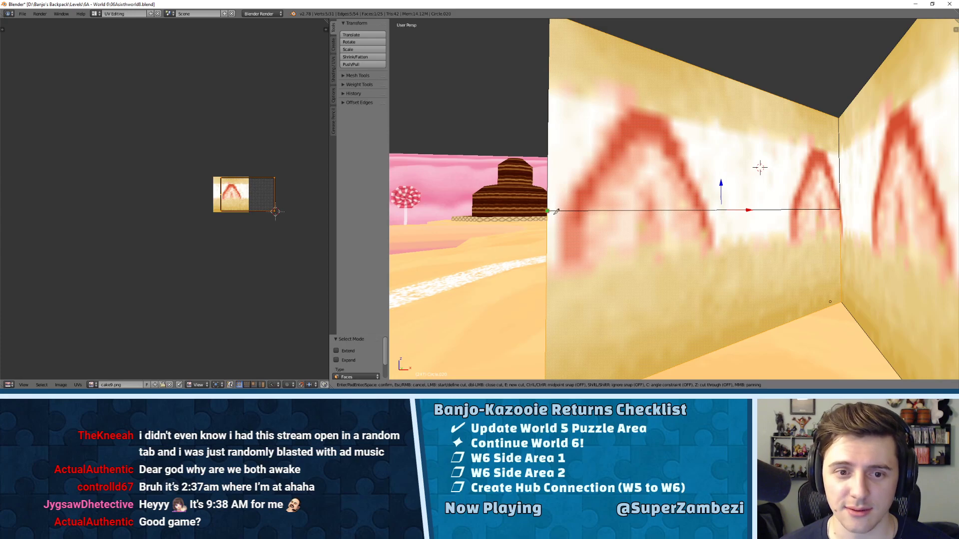
{"action": "left_click", "coordinate": [842, 208]}
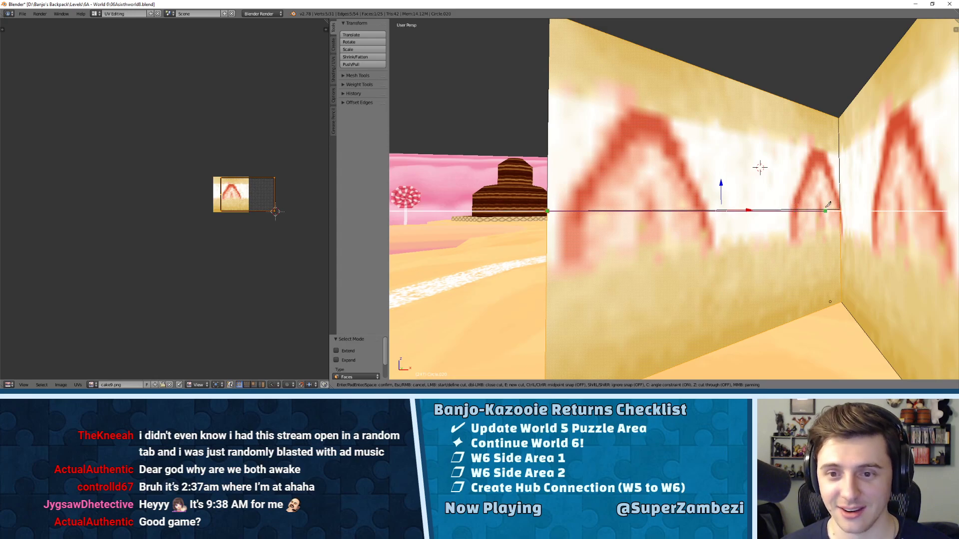
{"action": "key", "text": "Return"}
- Delete the overlapping vertices at the top outer corner of the wedge beside the cutout, using vertex selection
{"action": "middle_click_drag", "start_coordinate": [644, 149], "coordinate": [672, 143]}
{"action": "scroll", "coordinate": [653, 133], "scroll_direction": "down", "scroll_amount": 4}
{"action": "middle_click_drag", "start_coordinate": [412, 95], "coordinate": [458, 96]}
{"action": "middle_click_drag", "start_coordinate": [642, 205], "coordinate": [609, 240]}
{"action": "key", "text": "ctrl+Tab"}
{"action": "left_click", "coordinate": [601, 174]}
{"action": "right_click", "coordinate": [651, 167]}
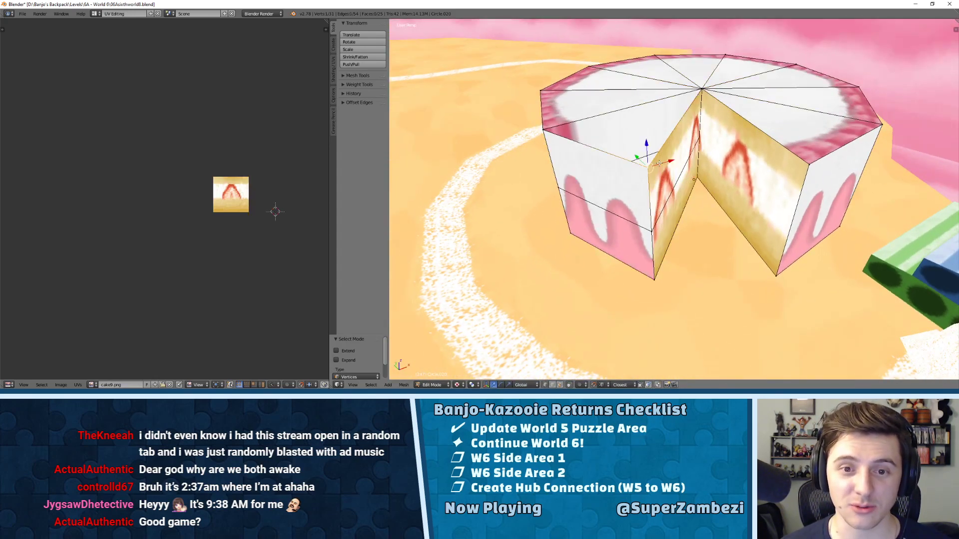
{"action": "key", "text": "x"}
{"action": "left_click", "coordinate": [638, 161]}
{"action": "right_click", "coordinate": [644, 163]}
{"action": "key", "text": "x"}
{"action": "left_click", "coordinate": [646, 156]}
- Fill faces between the leftover edge pairs to close the opening around the lower wedge step, using edge selection
{"action": "middle_click_drag", "start_coordinate": [647, 160], "coordinate": [735, 85]}
{"action": "key", "text": "ctrl+Tab"}
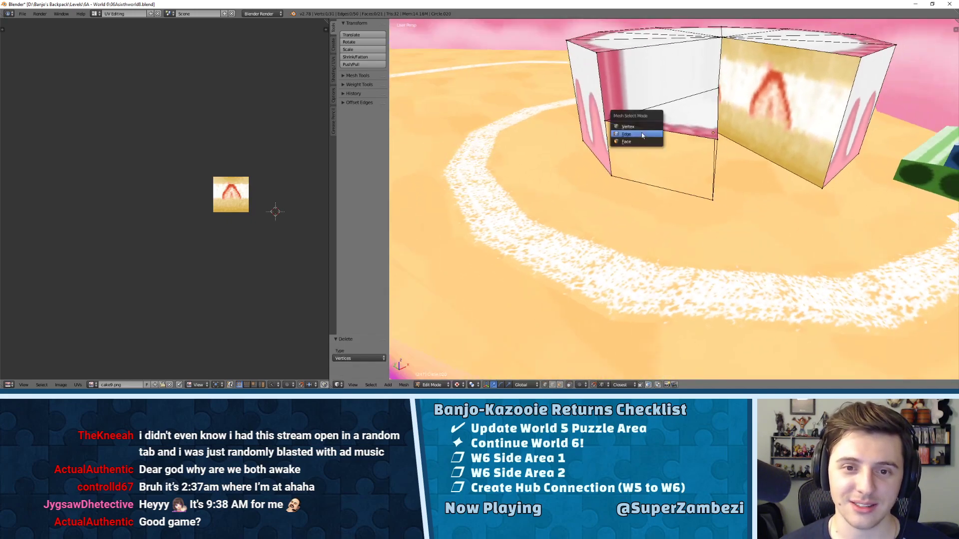
{"action": "left_click", "coordinate": [642, 135]}
{"action": "right_click", "coordinate": [646, 134]}
{"action": "right_click", "coordinate": [682, 183], "text": "shift"}
{"action": "key", "text": "f"}
{"action": "middle_click_drag", "start_coordinate": [686, 182], "coordinate": [617, 156]}
{"action": "right_click", "coordinate": [767, 144]}
{"action": "right_click", "coordinate": [758, 185], "text": "shift"}
{"action": "key", "text": "f"}
- Lower the top face of the wedge step by about 0.5 along Z
{"action": "middle_click_drag", "start_coordinate": [758, 186], "coordinate": [698, 182]}
{"action": "key", "text": "ctrl+Tab"}
{"action": "left_click", "coordinate": [660, 174]}
{"action": "right_click", "coordinate": [650, 159]}
{"action": "middle_click_drag", "start_coordinate": [849, 173], "coordinate": [662, 145]}
{"action": "right_click", "coordinate": [660, 143]}
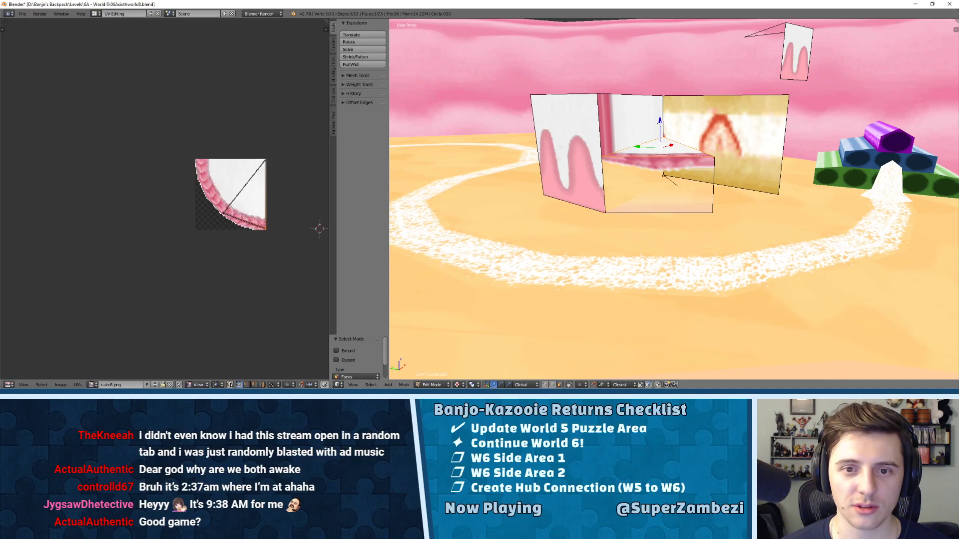
{"action": "key", "text": "g"}
{"action": "key", "text": "z"}
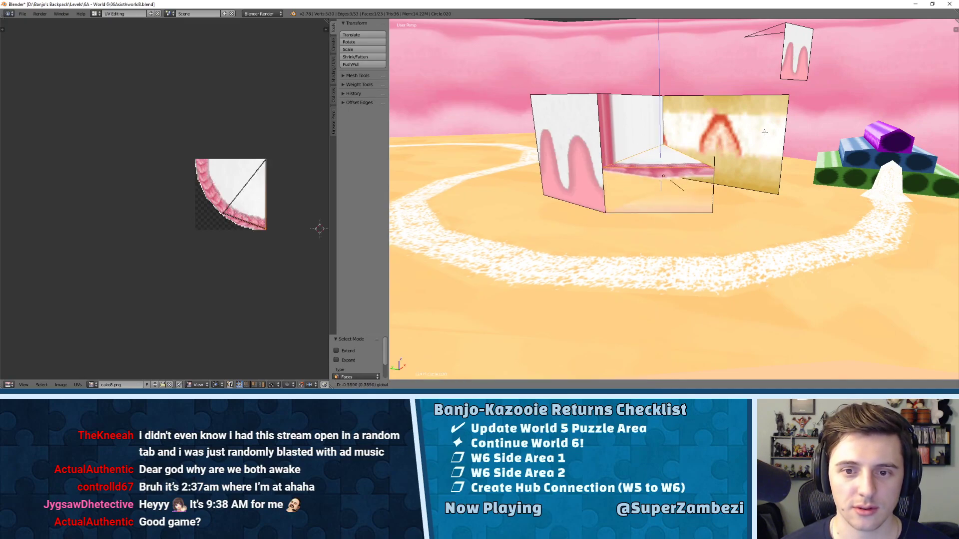
{"action": "left_click", "coordinate": [764, 146]}
{"action": "scroll", "coordinate": [764, 146], "scroll_direction": "up", "scroll_amount": 1}
{"action": "middle_click_drag", "start_coordinate": [764, 145], "coordinate": [686, 148]}
- Delete the leftover edge at the wedge step's cut-side corner, using edge selection
{"action": "key", "text": "ctrl+Tab"}
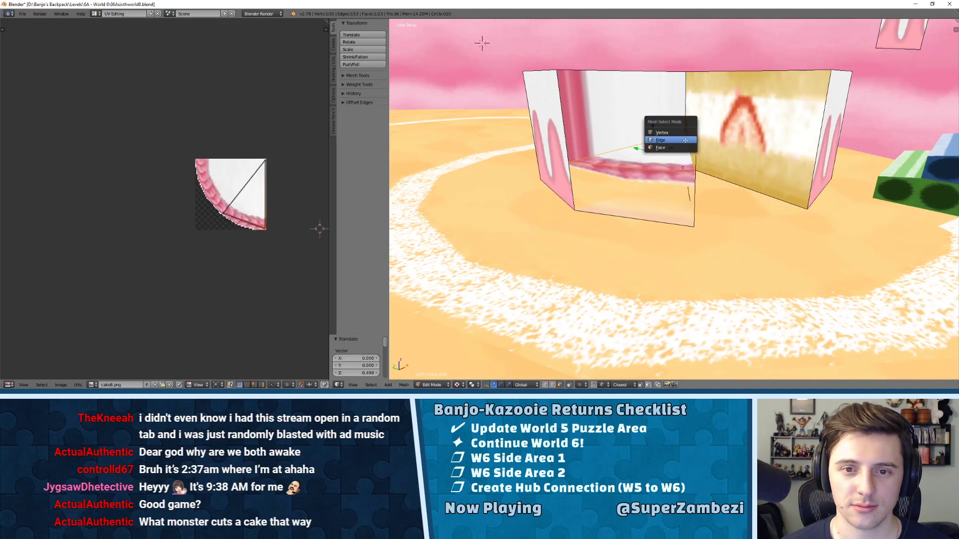
{"action": "left_click", "coordinate": [686, 143]}
{"action": "right_click", "coordinate": [698, 158]}
{"action": "key", "text": "x"}
{"action": "left_click", "coordinate": [698, 159]}
{"action": "middle_click_drag", "start_coordinate": [698, 159], "coordinate": [724, 147]}
- Delete the lowered wedge step's outer corner vertices to remove the step from the cake
{"action": "scroll", "coordinate": [685, 173], "scroll_direction": "up", "scroll_amount": 2}
{"action": "scroll", "coordinate": [726, 166], "scroll_direction": "down", "scroll_amount": 5}
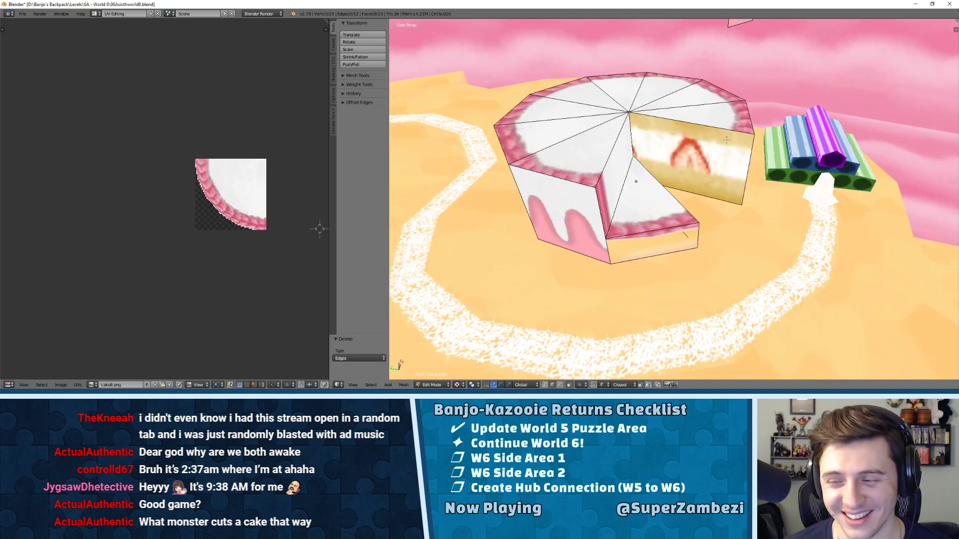
{"action": "middle_click_drag", "start_coordinate": [646, 117], "coordinate": [719, 106]}
{"action": "left_click", "coordinate": [694, 104]}
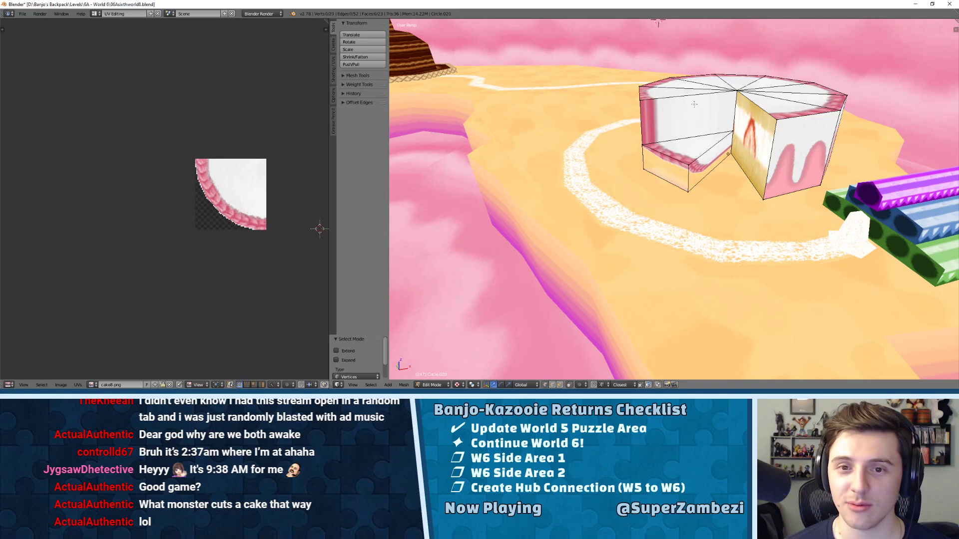
{"action": "key", "text": "x"}
{"action": "left_click", "coordinate": [672, 151]}
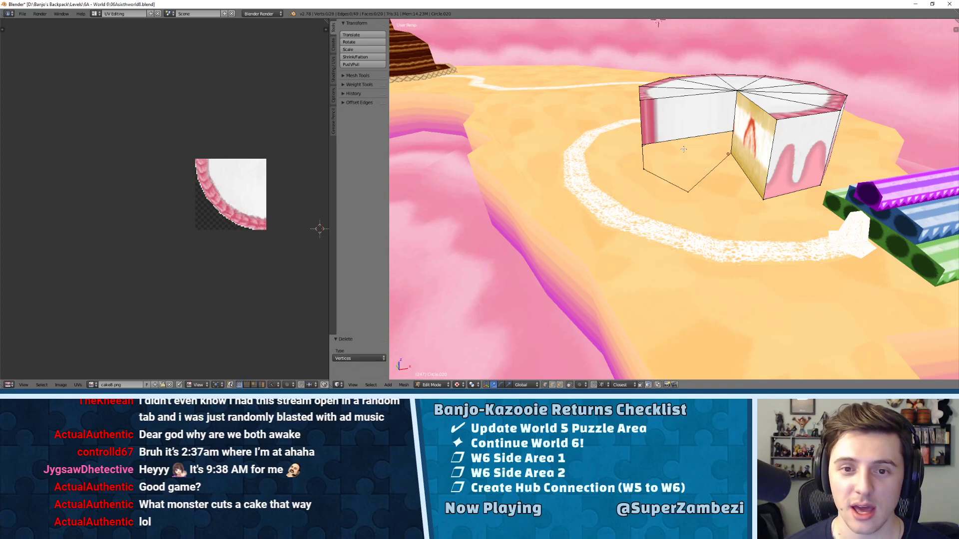
{"action": "key", "text": "x"}
{"action": "left_click", "coordinate": [672, 183]}
- Lower the bottom edge of the white inner wall along Z down to the cake's base
{"action": "middle_click_drag", "start_coordinate": [671, 183], "coordinate": [695, 234]}
{"action": "scroll", "coordinate": [713, 172], "scroll_direction": "down", "scroll_amount": 3}
{"action": "scroll", "coordinate": [638, 205], "scroll_direction": "up", "scroll_amount": 6}
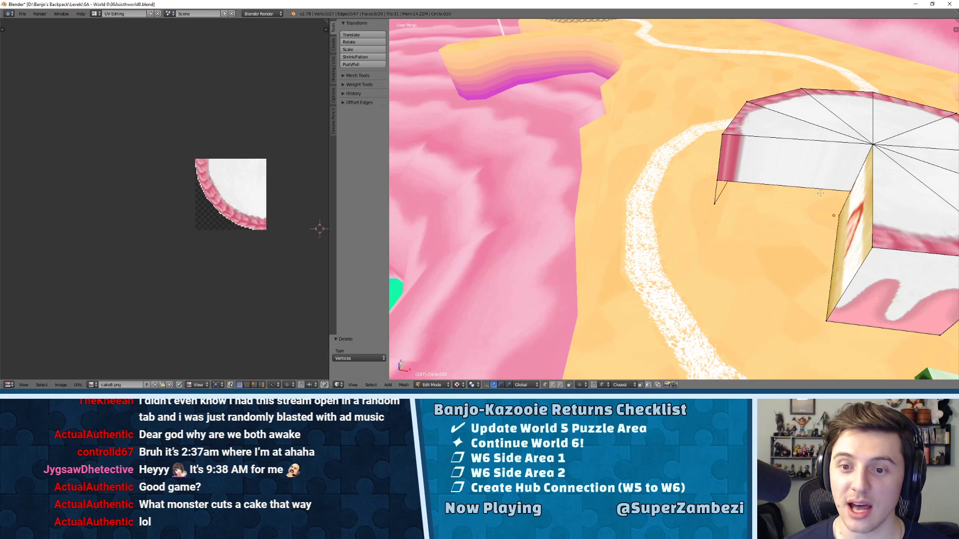
{"action": "scroll", "coordinate": [820, 193], "scroll_direction": "down", "scroll_amount": 3}
{"action": "middle_click_drag", "start_coordinate": [821, 193], "coordinate": [639, 179]}
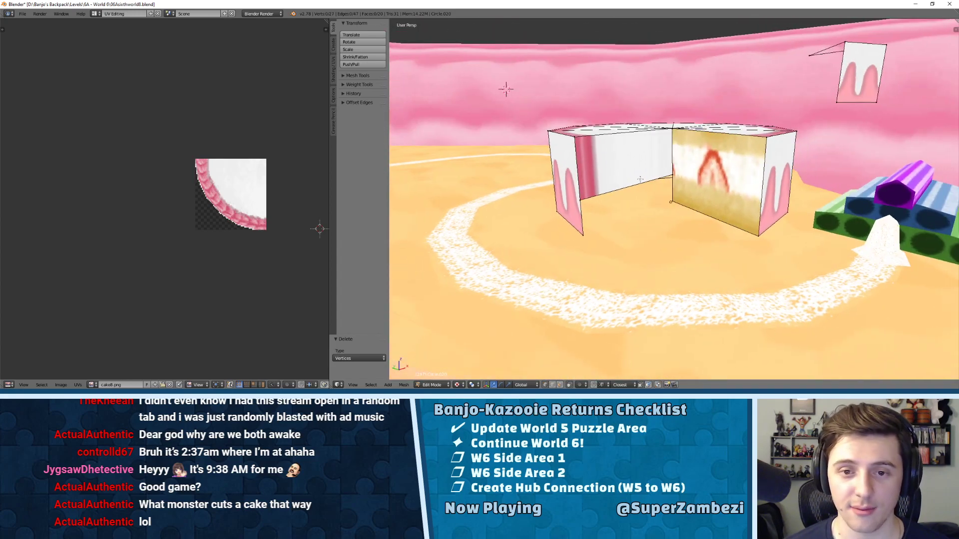
{"action": "scroll", "coordinate": [639, 178], "scroll_direction": "up", "scroll_amount": 2}
{"action": "key", "text": "ctrl+Tab"}
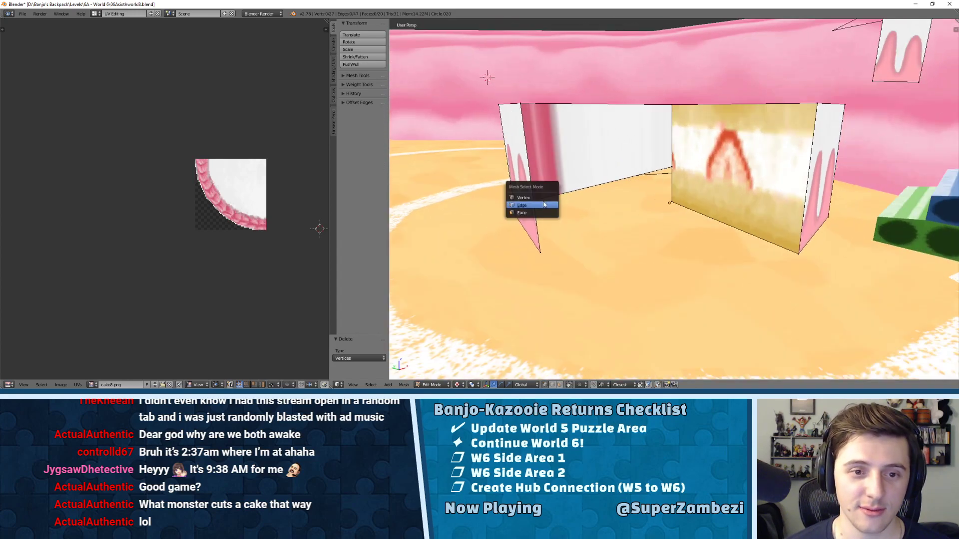
{"action": "left_click", "coordinate": [551, 202]}
{"action": "right_click", "coordinate": [589, 184]}
{"action": "key", "text": "g"}
{"action": "key", "text": "z"}
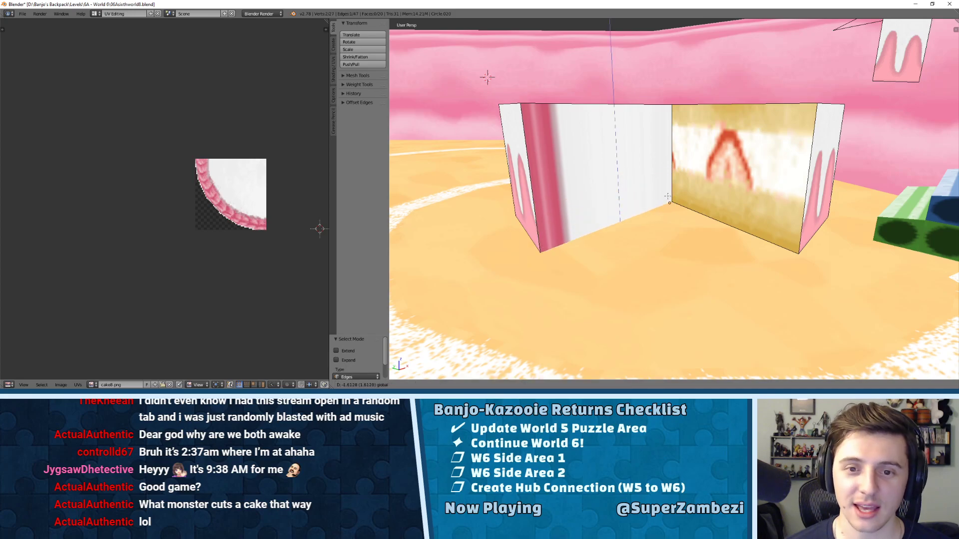
{"action": "left_click", "coordinate": [670, 204]}
- Select the whole cake mesh and remove its duplicate vertices
{"action": "key", "text": "a"}
{"action": "key", "text": "w"}
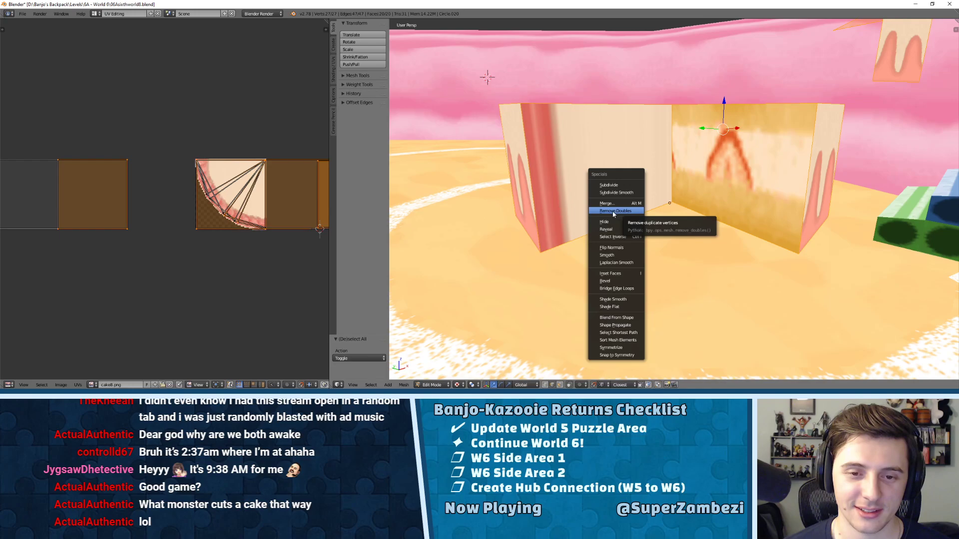
{"action": "left_click", "coordinate": [613, 211]}
- Unwrap the white inner wall together with the strawberry cut face using Follow Active Quads
{"action": "key", "text": "ctrl+Tab"}
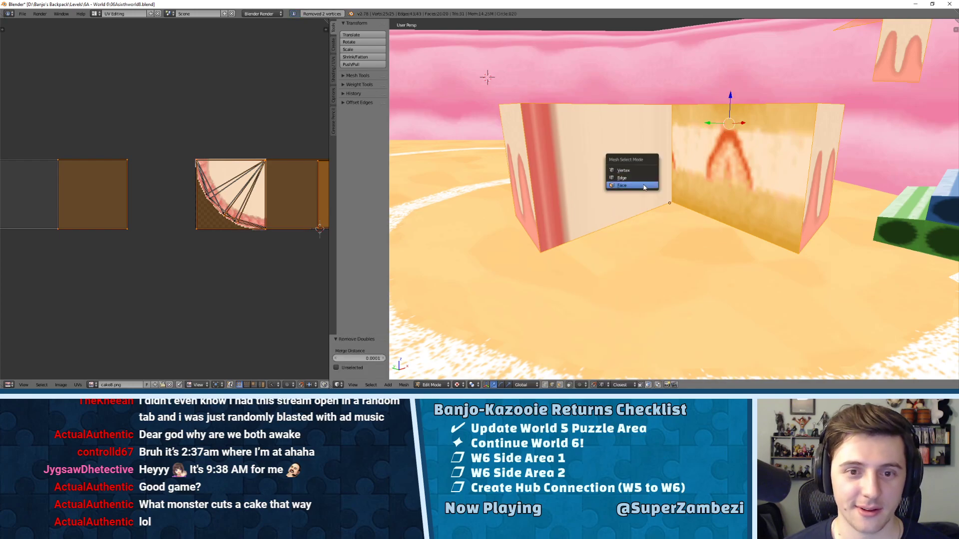
{"action": "left_click", "coordinate": [631, 162]}
{"action": "right_click", "coordinate": [705, 154], "text": "shift"}
{"action": "key", "text": "u"}
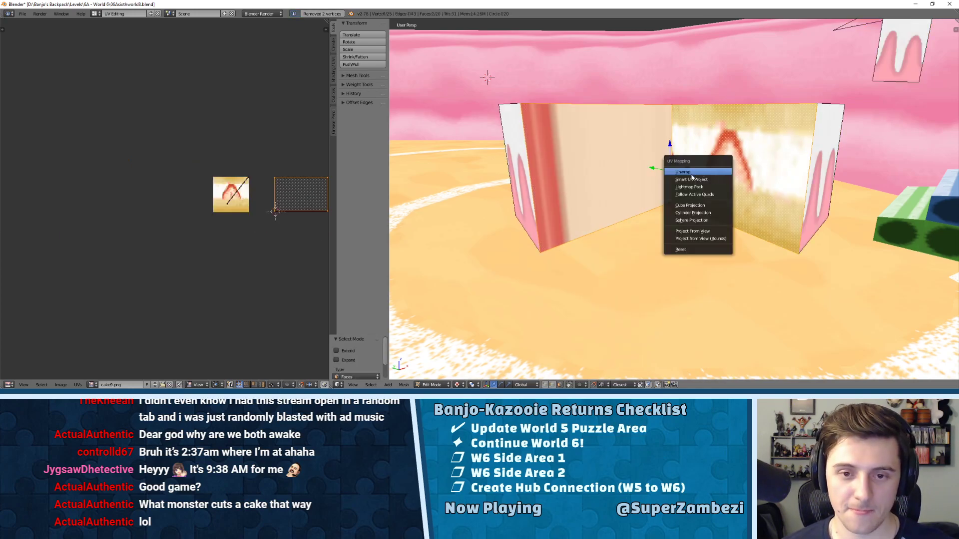
{"action": "left_click", "coordinate": [690, 196]}
{"action": "left_click", "coordinate": [664, 211]}
- Assign the cake9.png texture to the two inner cut faces of the cake
{"action": "key", "text": "a"}
{"action": "right_click", "coordinate": [610, 149]}
{"action": "right_click", "coordinate": [700, 156]}
{"action": "right_click", "coordinate": [635, 160], "text": "shift"}
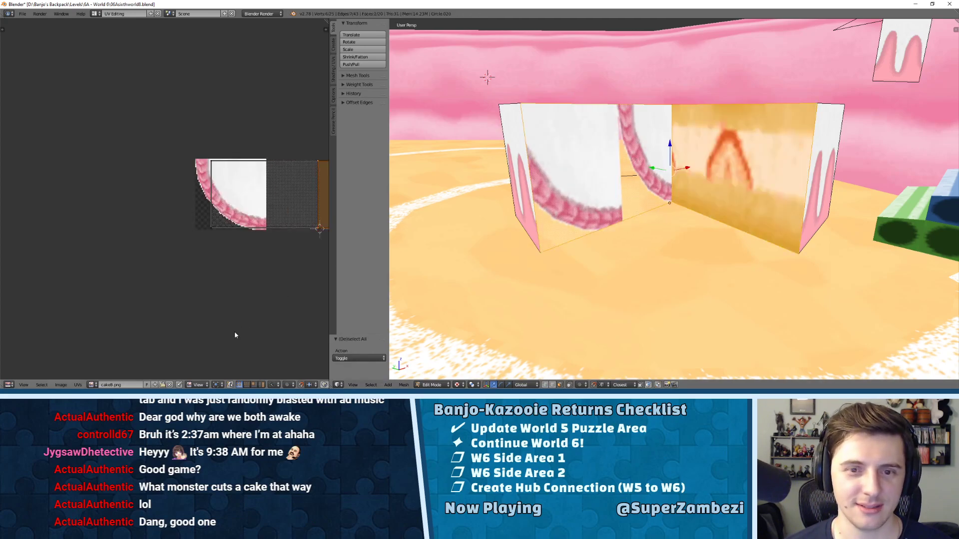
{"action": "left_click", "coordinate": [93, 384]}
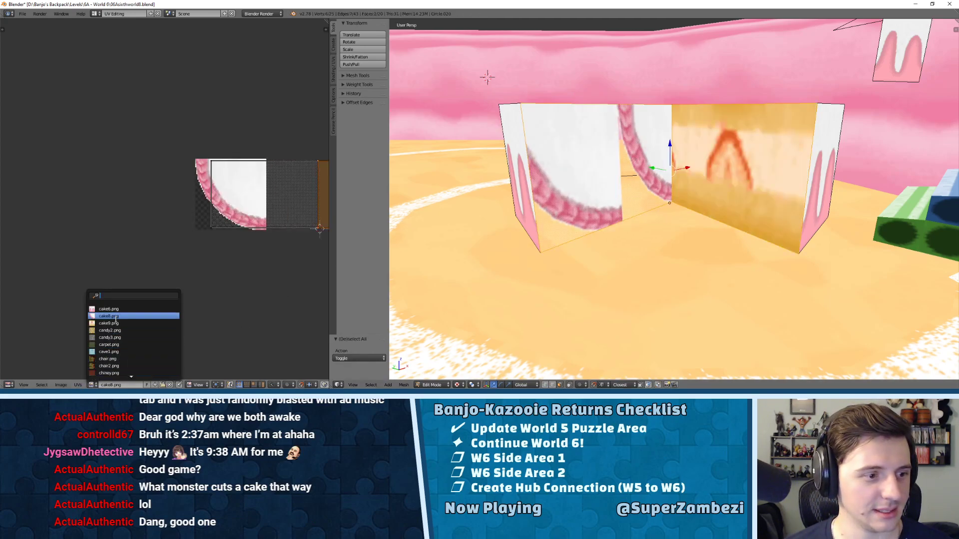
{"action": "left_click", "coordinate": [115, 323]}
{"action": "right_click", "coordinate": [660, 184], "text": "shift"}
{"action": "right_click", "coordinate": [611, 173], "text": "shift"}
{"action": "right_click", "coordinate": [698, 162], "text": "shift"}
{"action": "right_click", "coordinate": [698, 162], "text": "shift"}
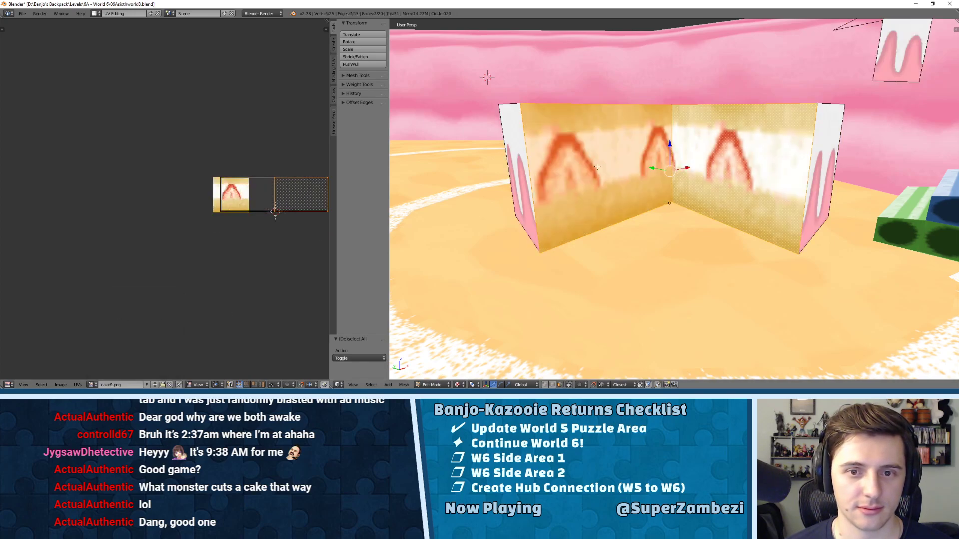
- Shift the UVs of both cut faces by about -0.25 along X and leave mesh editing
{"action": "right_click", "coordinate": [281, 179], "text": "shift"}
{"action": "key", "text": "g"}
{"action": "key", "text": "x"}
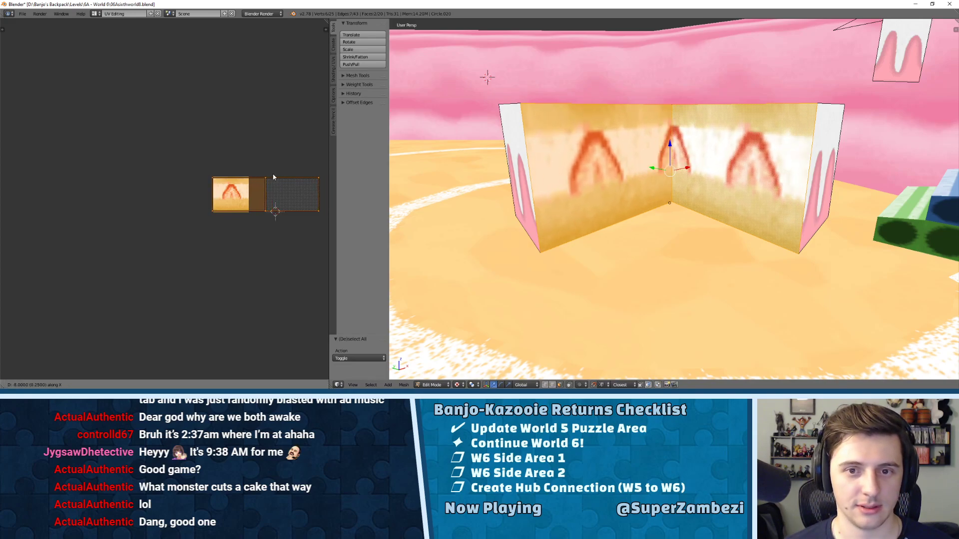
{"action": "left_click", "coordinate": [274, 188]}
{"action": "key", "text": "Tab"}
{"action": "middle_click_drag", "start_coordinate": [809, 148], "coordinate": [748, 144]}
- Extrude the pointed tip vertex of the detached cake slice straight down along Z to the slice's bottom
{"action": "key", "text": "Tab"}
{"action": "right_click", "coordinate": [631, 117]}
{"action": "scroll", "coordinate": [674, 150], "scroll_direction": "down", "scroll_amount": 5}
{"action": "key", "text": "ctrl+Tab"}
{"action": "left_click", "coordinate": [747, 140]}
{"action": "right_click", "coordinate": [912, 104]}
{"action": "key", "text": "e"}
{"action": "key", "text": "z"}
{"action": "left_click", "coordinate": [839, 211]}
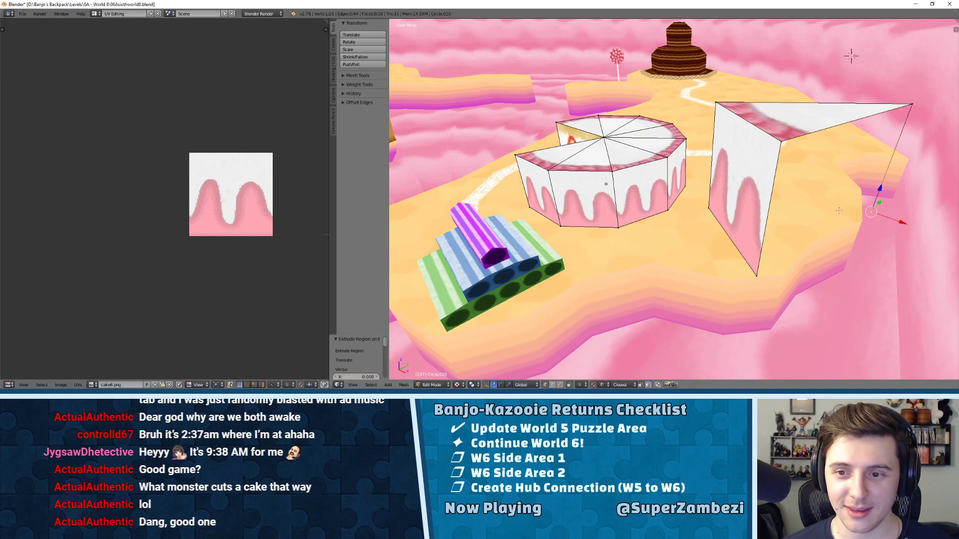
- Fill the two open cut sides of the detached slice with faces between their vertical edges
{"action": "key", "text": "ctrl+Tab"}
{"action": "left_click", "coordinate": [862, 192]}
{"action": "right_click", "coordinate": [762, 186]}
{"action": "right_click", "coordinate": [901, 150], "text": "shift"}
{"action": "key", "text": "f"}
{"action": "middle_click_drag", "start_coordinate": [901, 150], "coordinate": [402, 144]}
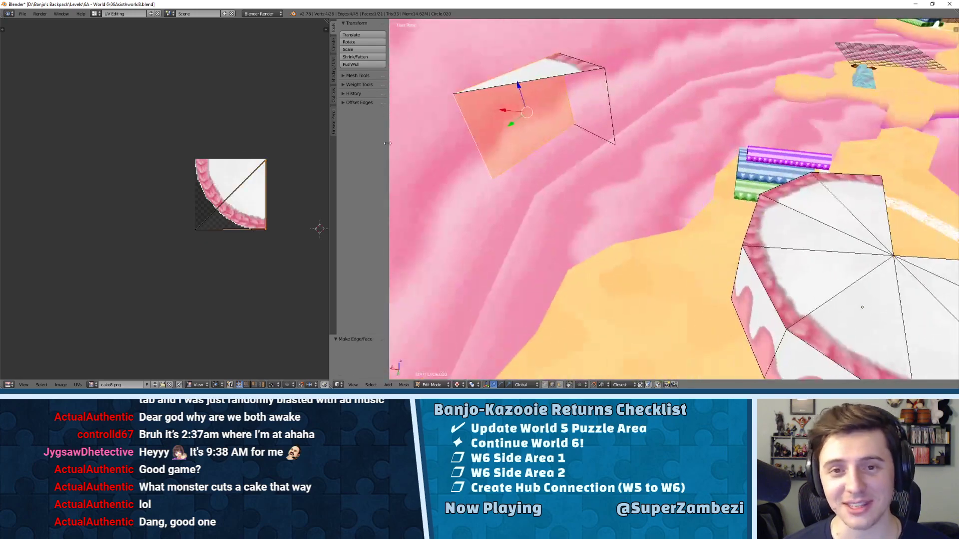
{"action": "right_click", "coordinate": [473, 133]}
{"action": "right_click", "coordinate": [606, 94], "text": "shift"}
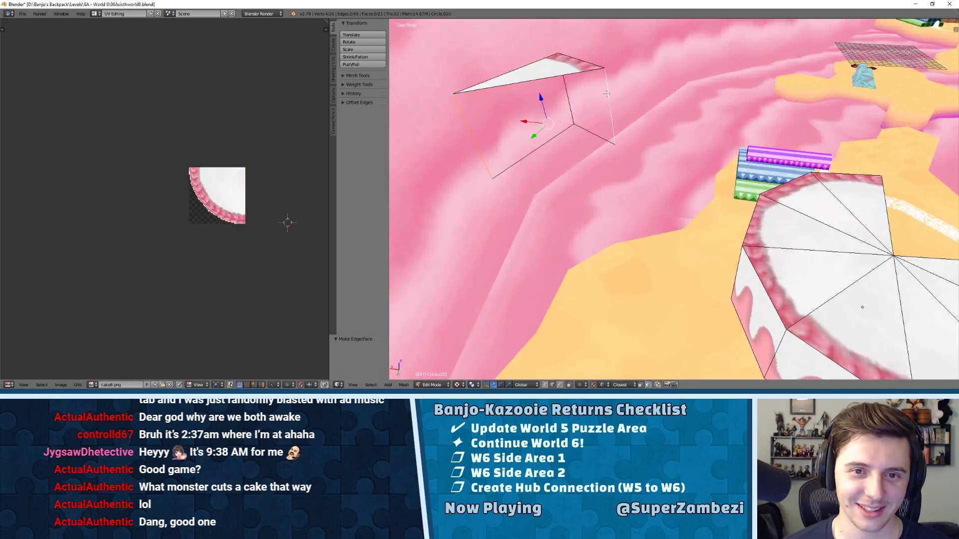
{"action": "key", "text": "f"}
{"action": "middle_click_drag", "start_coordinate": [606, 94], "coordinate": [597, 135]}
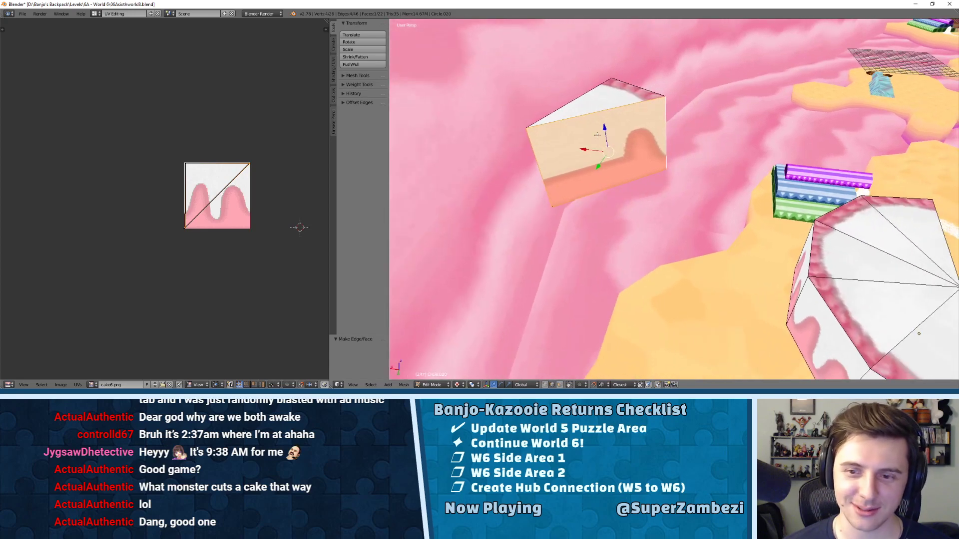
- Select the whole linked slice and move it along X by -17.234 and then -2.907, close to the cake
{"action": "key", "text": "l"}
{"action": "key", "text": "g"}
{"action": "key", "text": "x"}
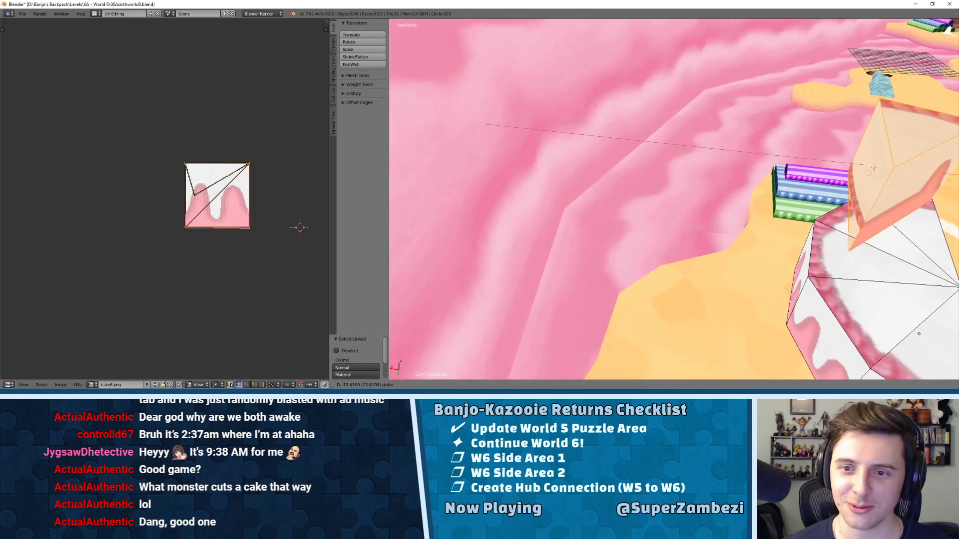
{"action": "left_click", "coordinate": [590, 140]}
{"action": "middle_click_drag", "start_coordinate": [589, 139], "coordinate": [566, 172]}
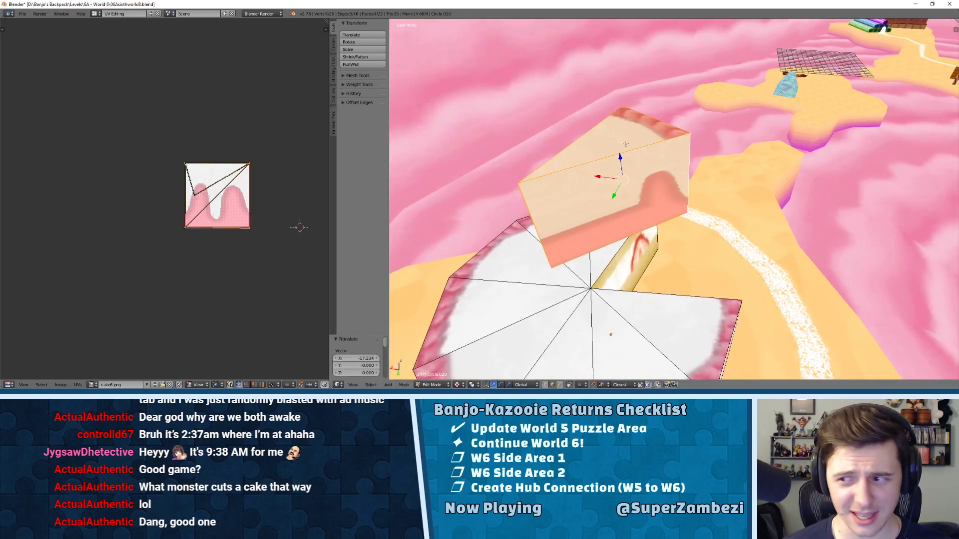
{"action": "key", "text": "g"}
{"action": "key", "text": "x"}
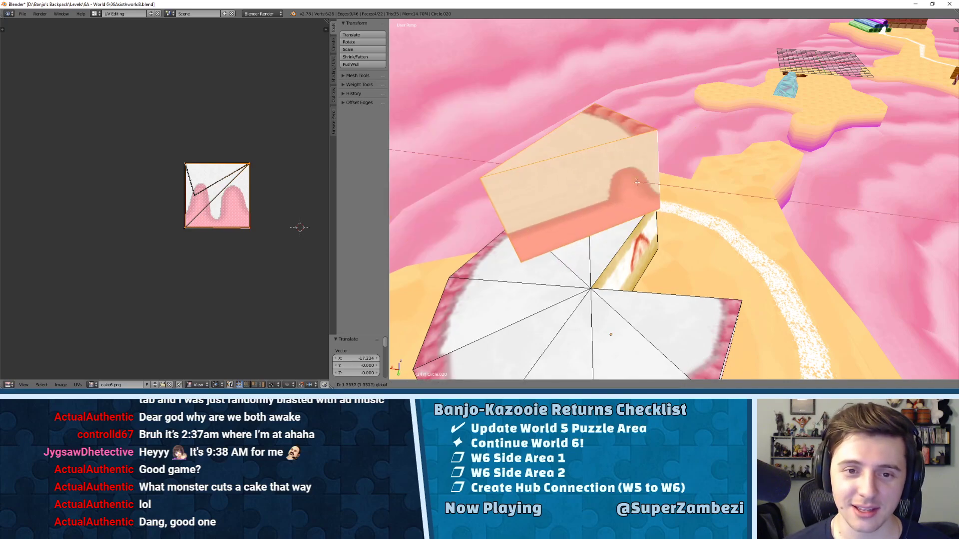
{"action": "left_click", "coordinate": [740, 303]}
{"action": "middle_click_drag", "start_coordinate": [709, 285], "coordinate": [685, 190]}
- Unwrap one cut side face of the detached slice and assign it the strawberry filling texture
{"action": "key", "text": "ctrl+Tab"}
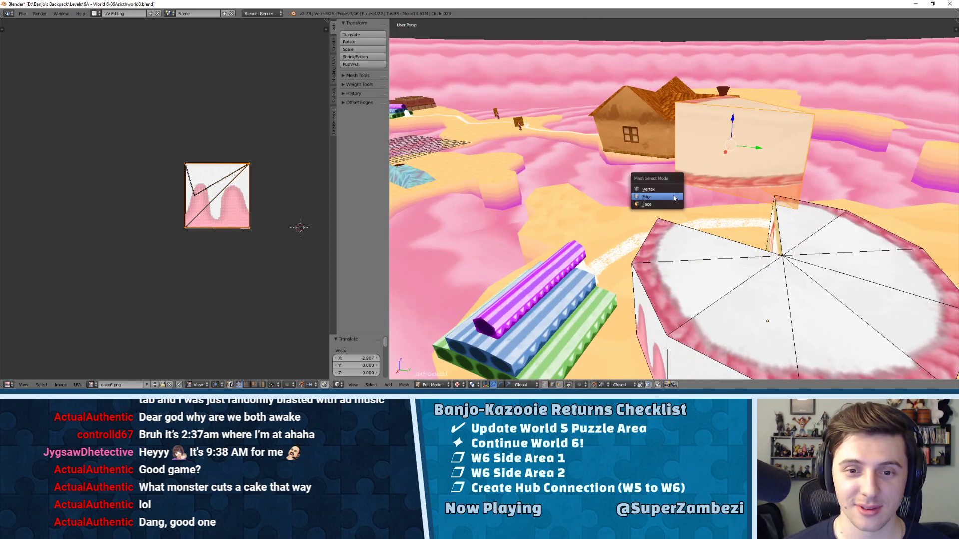
{"action": "left_click", "coordinate": [659, 207]}
{"action": "left_click", "coordinate": [721, 171]}
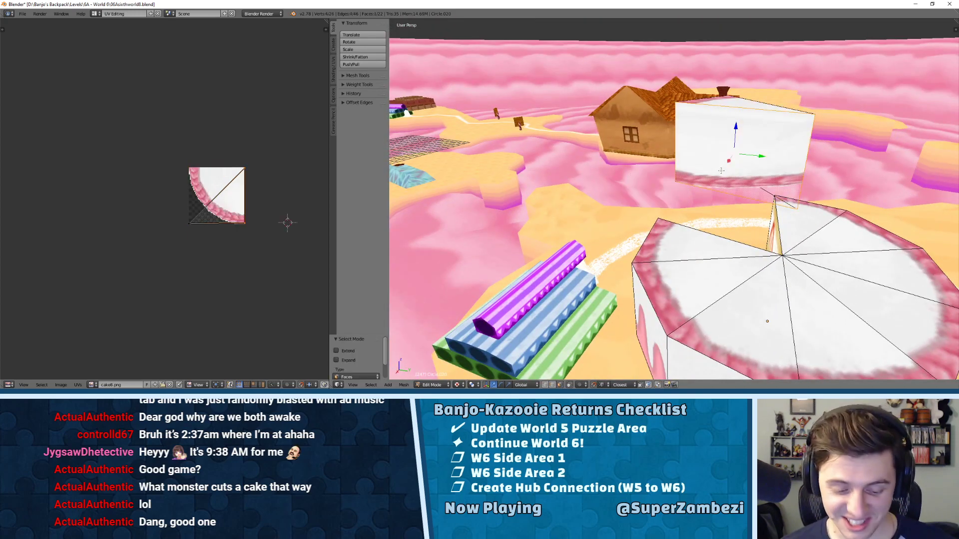
{"action": "key", "text": "u"}
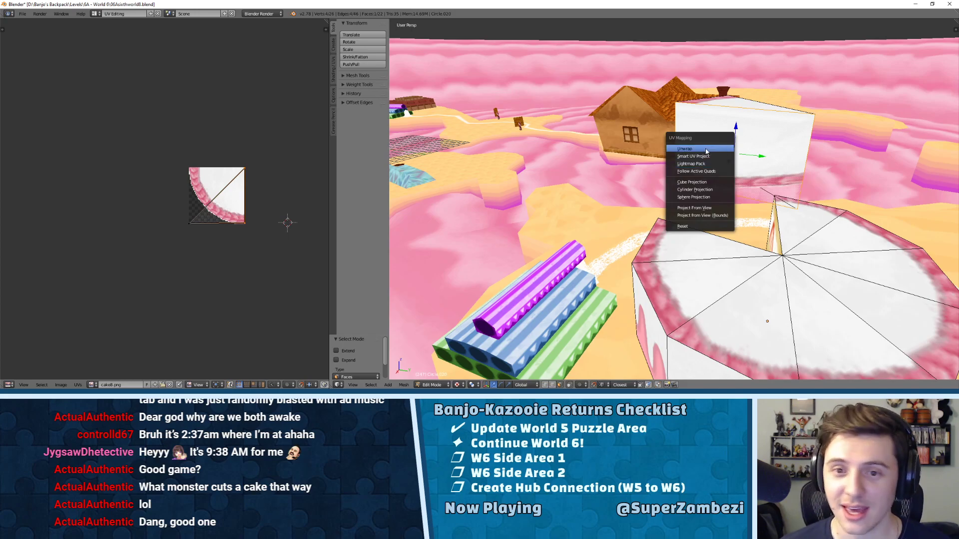
{"action": "left_click", "coordinate": [685, 149]}
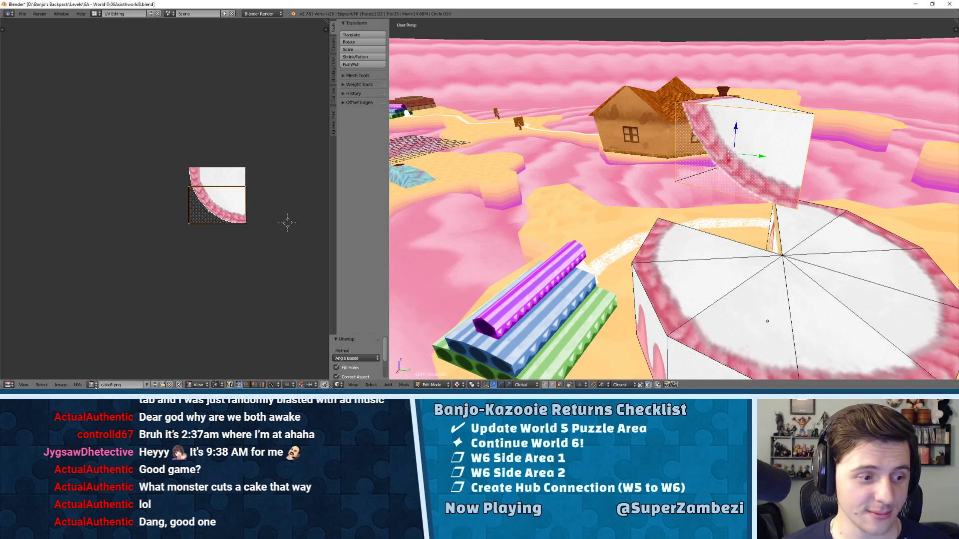
{"action": "left_click", "coordinate": [93, 384]}
{"action": "left_click", "coordinate": [120, 331]}
- Select all UVs of the cut face and move them by 0.188 along Y over the strawberry texture
{"action": "key", "text": "a"}
{"action": "scroll", "coordinate": [256, 187], "scroll_direction": "up", "scroll_amount": 4}
{"action": "middle_click_drag", "start_coordinate": [254, 191], "coordinate": [179, 205]}
{"action": "scroll", "coordinate": [200, 215], "scroll_direction": "up", "scroll_amount": 2}
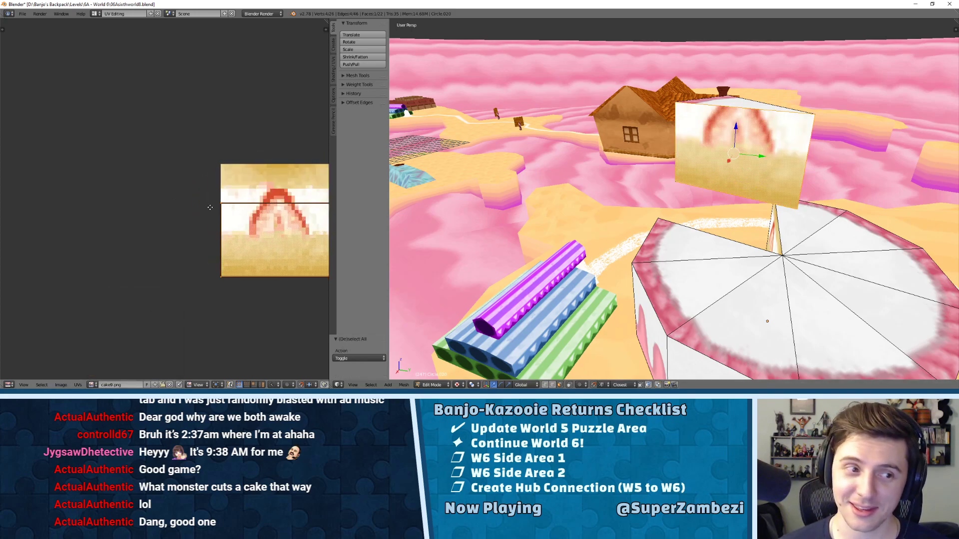
{"action": "middle_click_drag", "start_coordinate": [305, 221], "coordinate": [212, 229]}
{"action": "key", "text": "g"}
{"action": "left_click", "coordinate": [216, 215]}
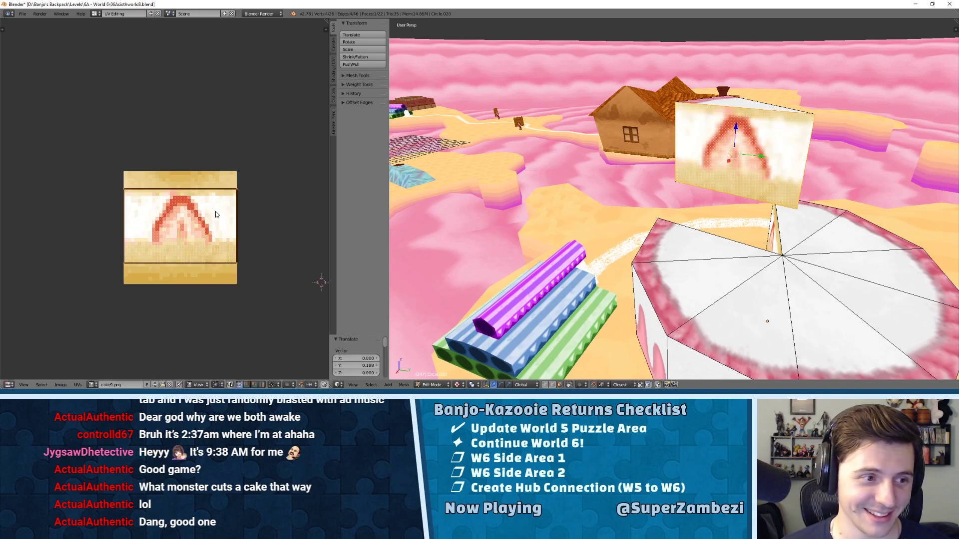
- Scale the cut face's UVs by 1.438 and nudge them to span the height of the texture
{"action": "key", "text": "s"}
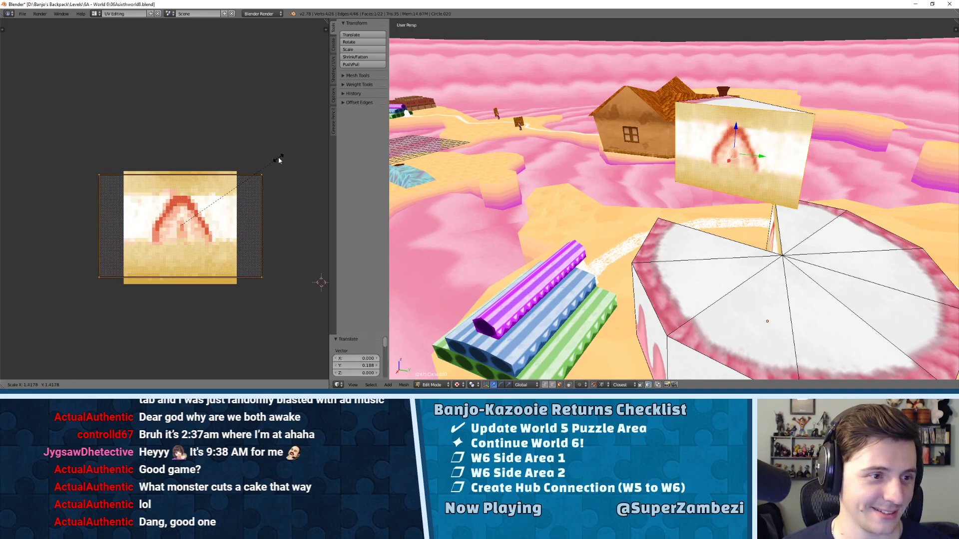
{"action": "left_click", "coordinate": [279, 157]}
{"action": "key", "text": "g"}
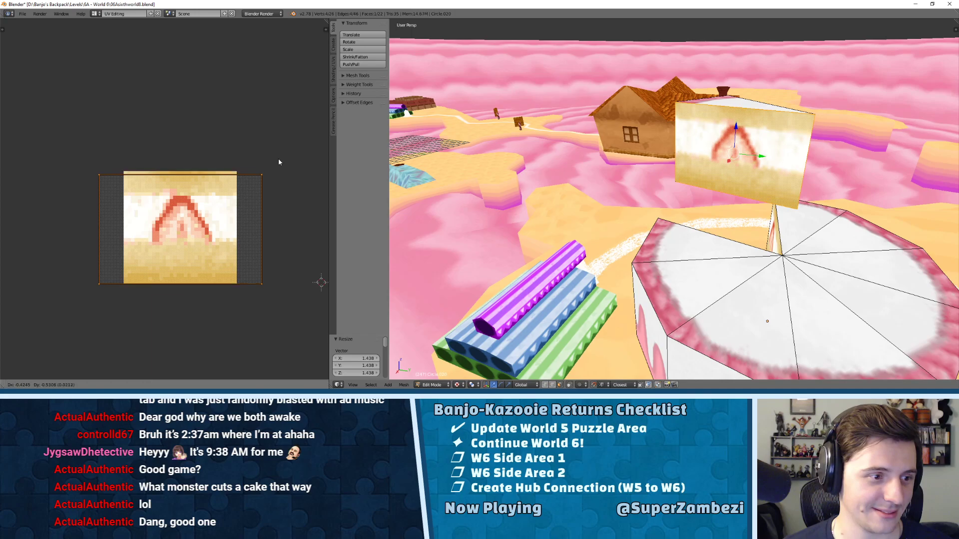
{"action": "left_click", "coordinate": [278, 159]}
{"action": "key", "text": "g"}
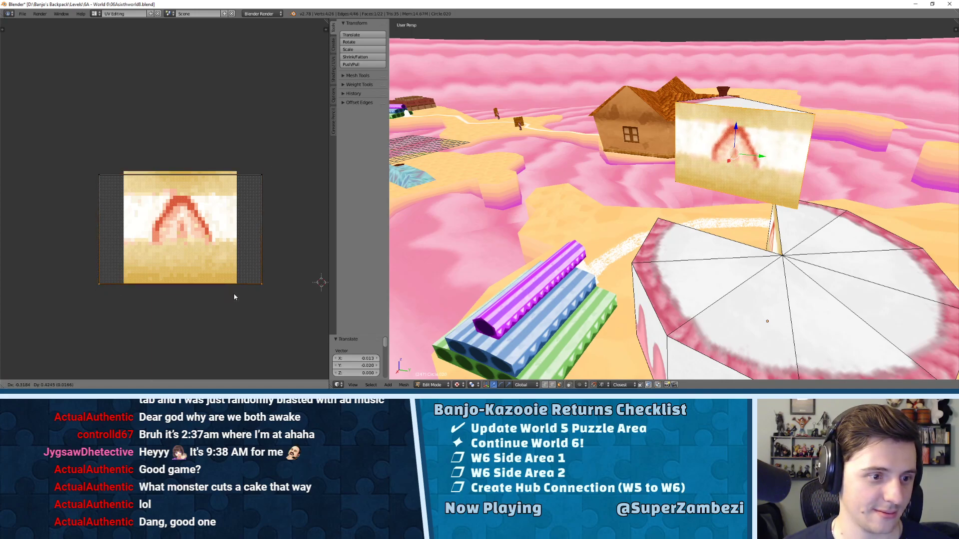
{"action": "left_click", "coordinate": [235, 297]}
- Select both cut faces of the slice and unwrap them with Follow Active Quads using Length Average
{"action": "middle_click_drag", "start_coordinate": [529, 222], "coordinate": [719, 144]}
{"action": "right_click", "coordinate": [704, 177], "text": "shift"}
{"action": "right_click", "coordinate": [719, 144], "text": "shift"}
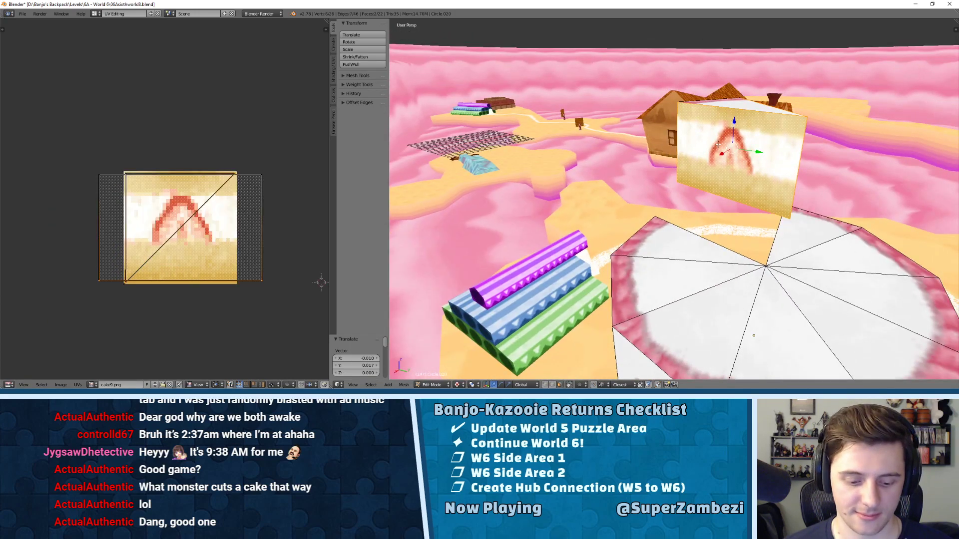
{"action": "key", "text": "u"}
{"action": "left_click", "coordinate": [699, 168]}
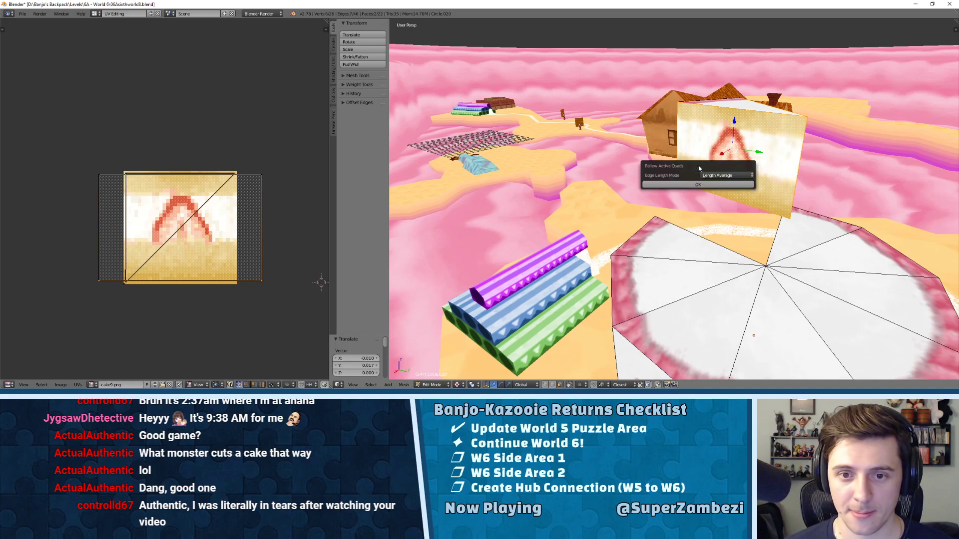
{"action": "left_click", "coordinate": [700, 185]}
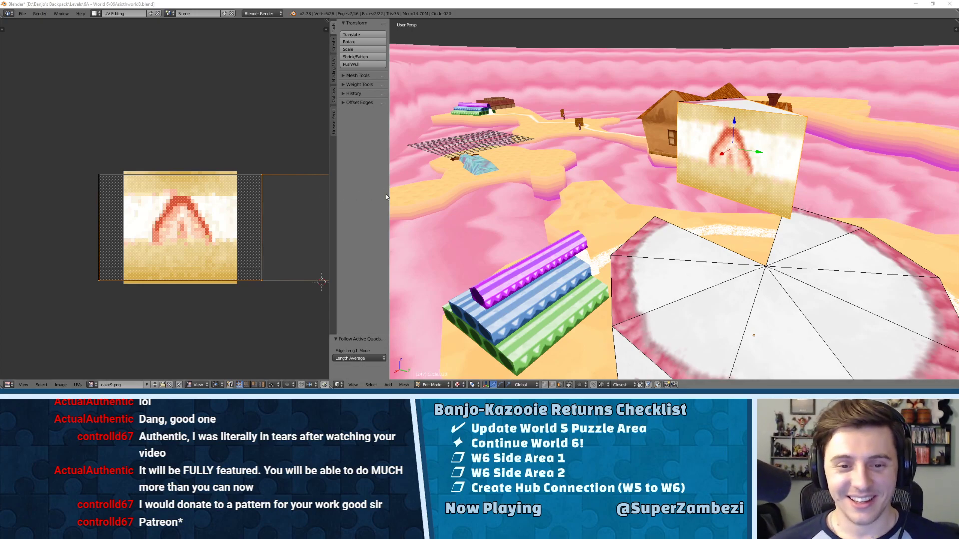
{"action": "middle_click_drag", "start_coordinate": [721, 181], "coordinate": [604, 150]}
{"action": "key", "text": "ctrl+z"}
{"action": "key", "text": "ctrl+shift+z"}
{"action": "key", "text": "u"}
{"action": "key", "text": "Escape"}
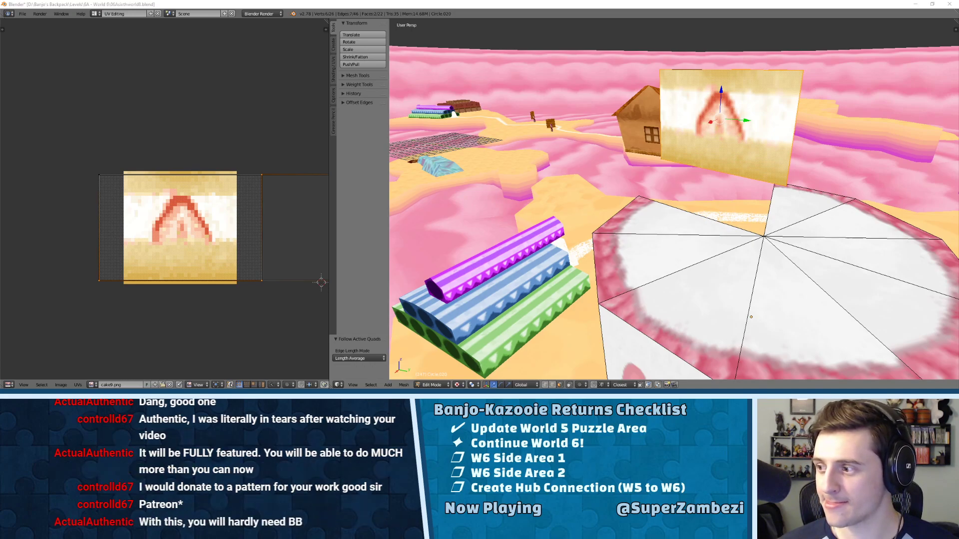
- Select the whole linked slice and raise it along Z by 5.789 above the cake
{"action": "middle_click_drag", "start_coordinate": [602, 159], "coordinate": [620, 123]}
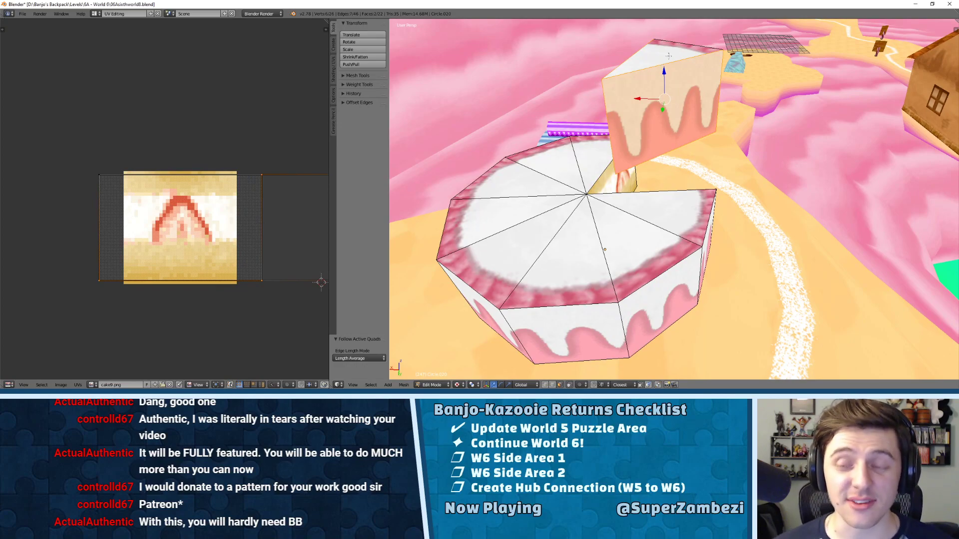
{"action": "right_click", "coordinate": [687, 65], "text": "shift"}
{"action": "mouse_move", "coordinate": [670, 92]}
{"action": "middle_mouse_down"}
{"action": "mouse_move", "coordinate": [462, 22]}
{"action": "mouse_move", "coordinate": [484, 68]}
{"action": "mouse_move", "coordinate": [759, 118]}
{"action": "mouse_move", "coordinate": [658, 90]}
{"action": "middle_mouse_up"}
{"action": "key", "text": "ctrl+l"}
{"action": "scroll", "coordinate": [646, 119], "scroll_direction": "down", "scroll_amount": 5}
{"action": "scroll", "coordinate": [651, 115], "scroll_direction": "up", "scroll_amount": 3}
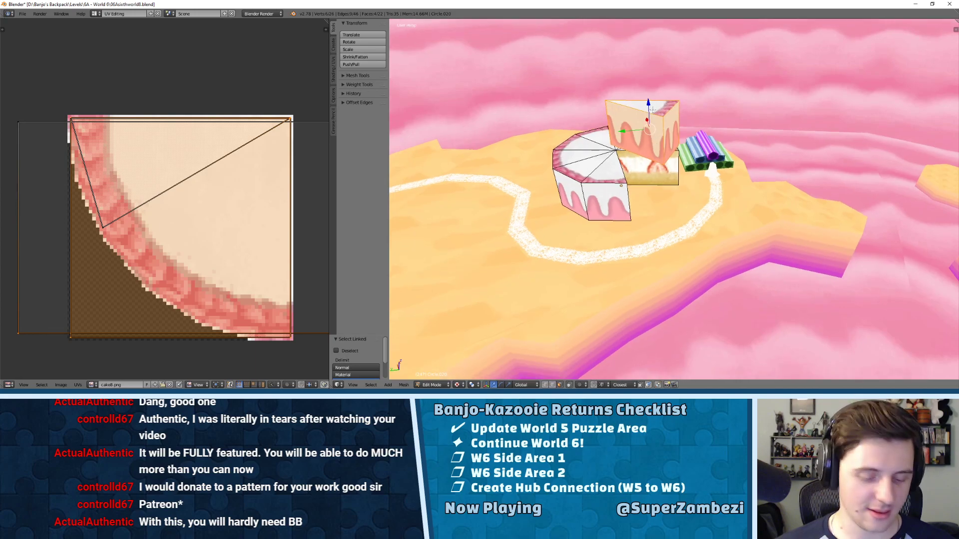
{"action": "key", "text": "g"}
{"action": "key", "text": "z"}
{"action": "left_click", "coordinate": [651, 48]}
{"action": "key", "text": "shift+f"}
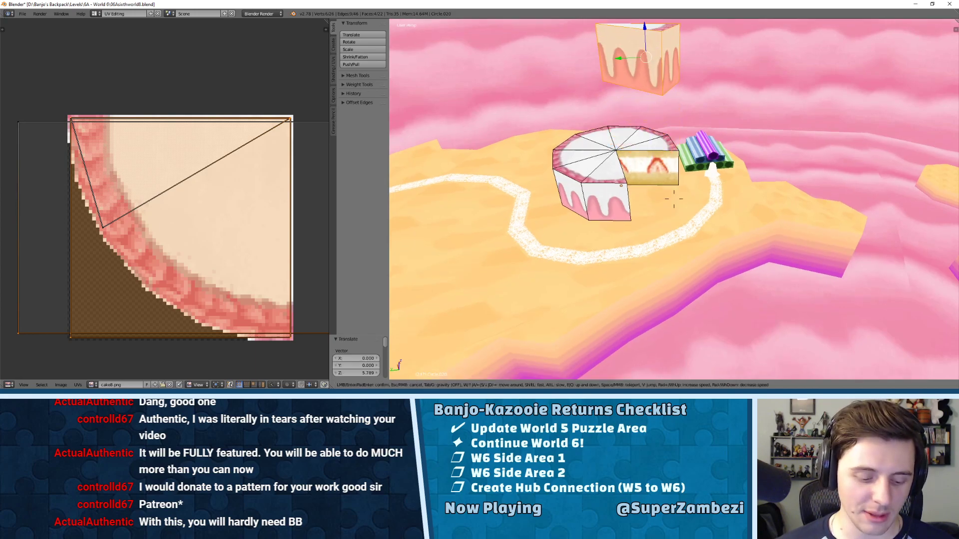
{"action": "left_click", "coordinate": [673, 198]}
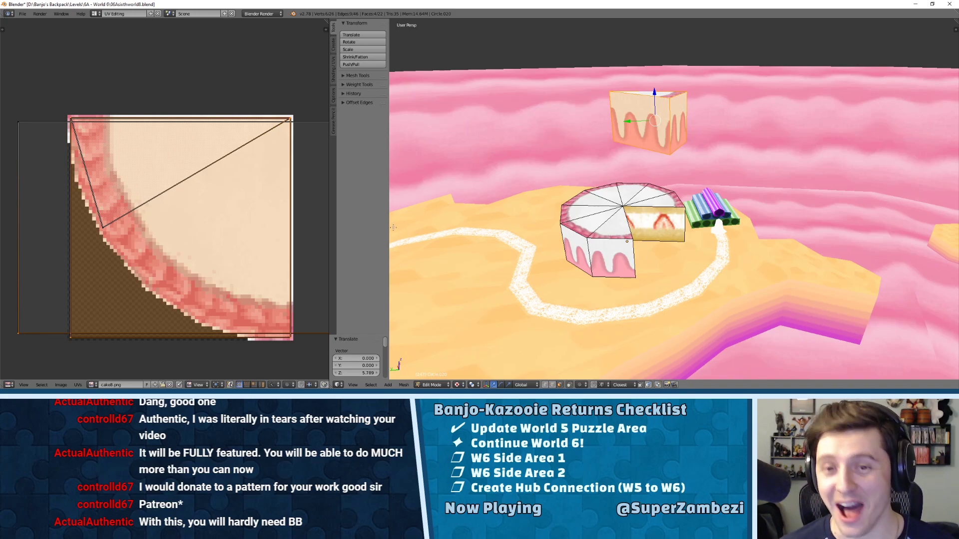
- Reselect the slice's two cut faces and reapply Follow Active Quads with Length Average and the strawberry filling texture
{"action": "middle_click_drag", "start_coordinate": [641, 177], "coordinate": [697, 120]}
{"action": "right_click", "coordinate": [715, 129]}
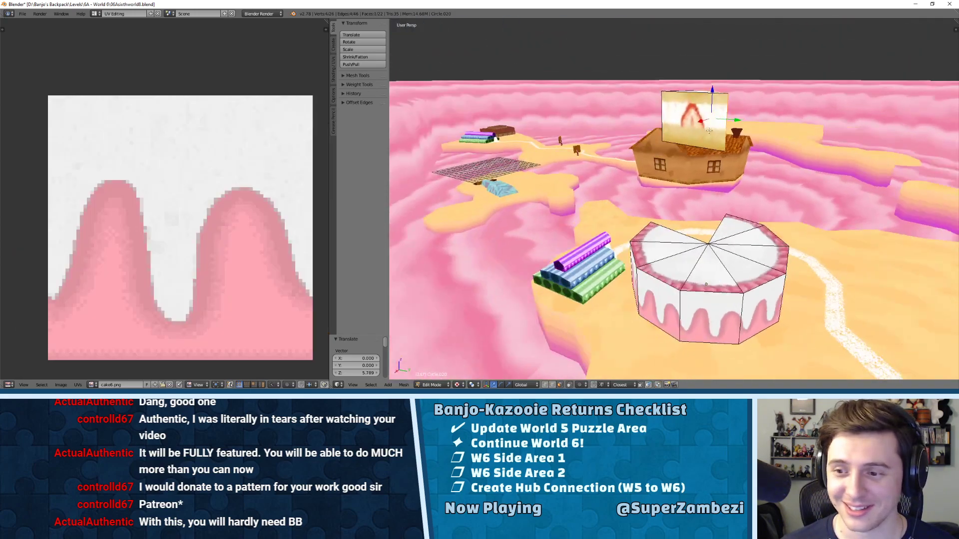
{"action": "right_click", "coordinate": [696, 120]}
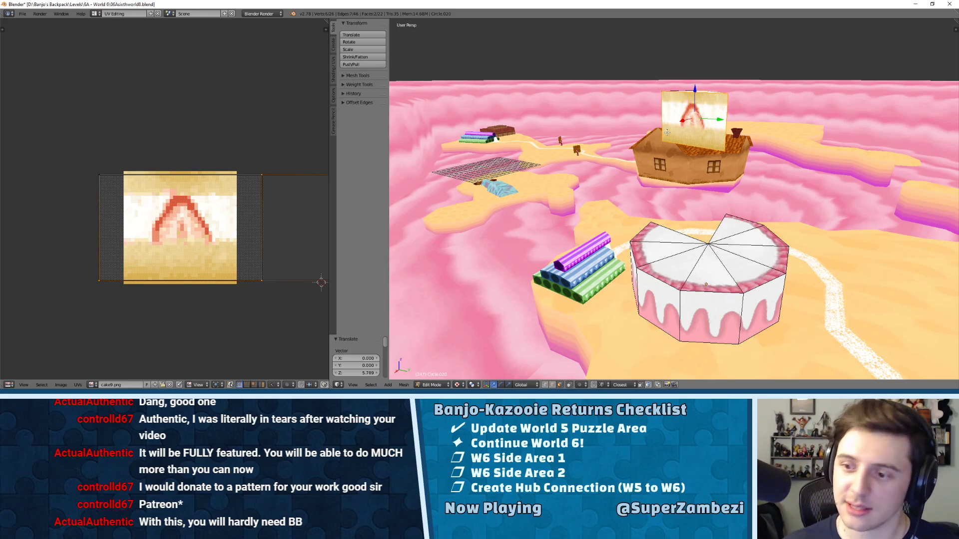
{"action": "key", "text": "u"}
{"action": "left_click", "coordinate": [689, 93]}
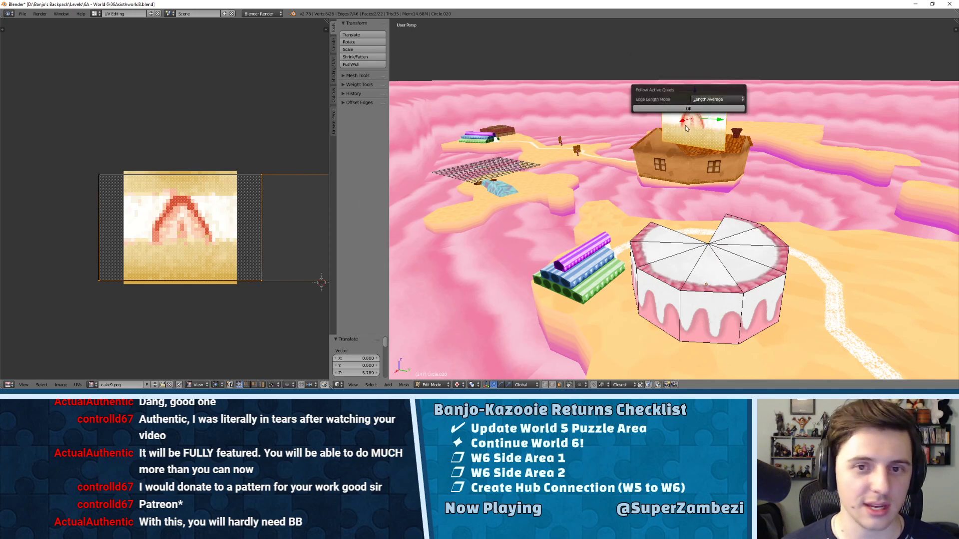
{"action": "left_click", "coordinate": [689, 109]}
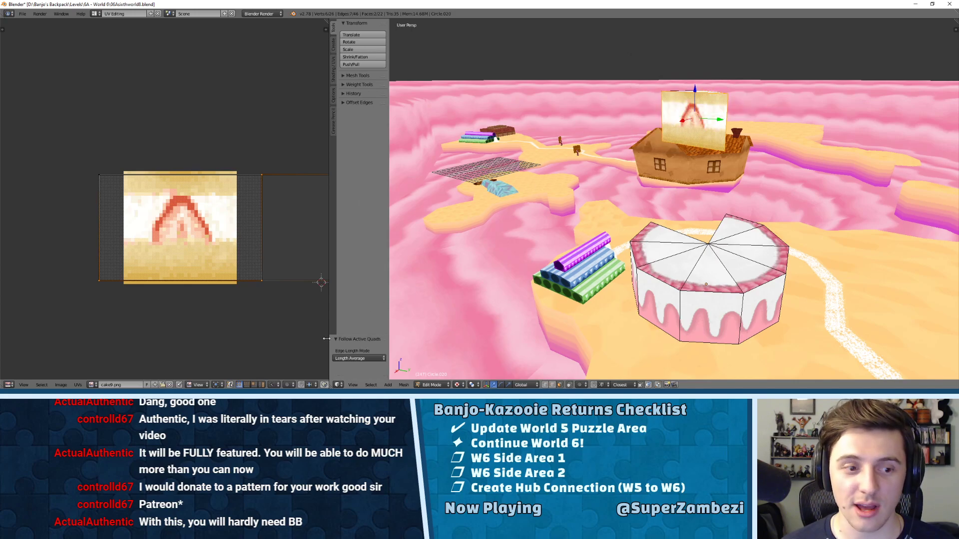
{"action": "left_click", "coordinate": [93, 385]}
{"action": "left_click", "coordinate": [111, 327]}
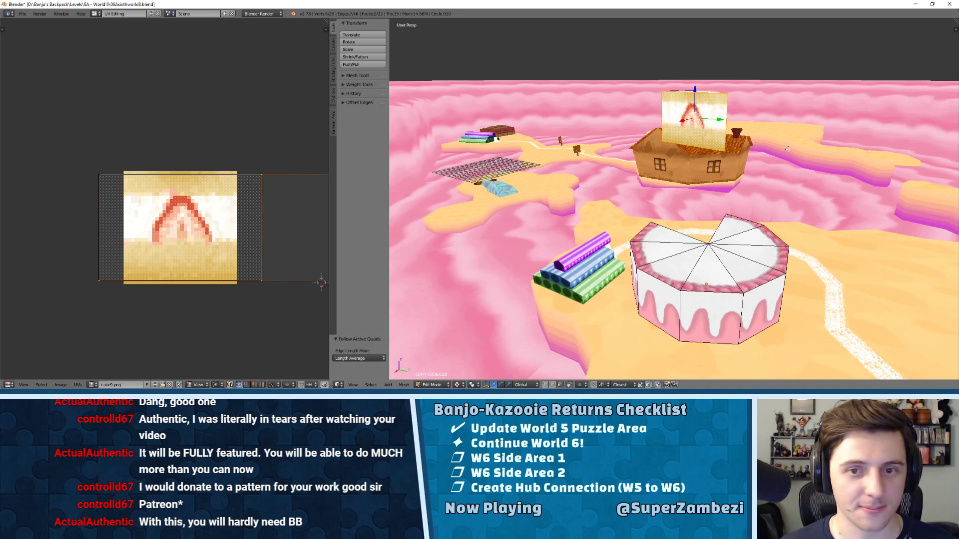
- Shift the UVs of the slice's two cut faces by -0.750 along X
{"action": "key", "text": "a"}
{"action": "middle_click_drag", "start_coordinate": [787, 149], "coordinate": [634, 109]}
{"action": "right_click", "coordinate": [649, 123]}
{"action": "right_click", "coordinate": [713, 113], "text": "shift"}
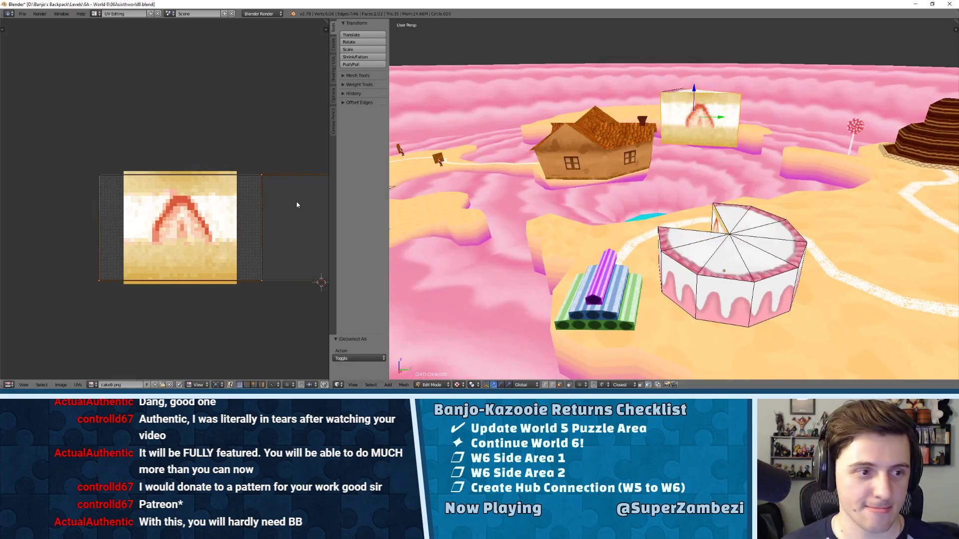
{"action": "right_click", "coordinate": [269, 205]}
{"action": "key", "text": "g"}
{"action": "key", "text": "x"}
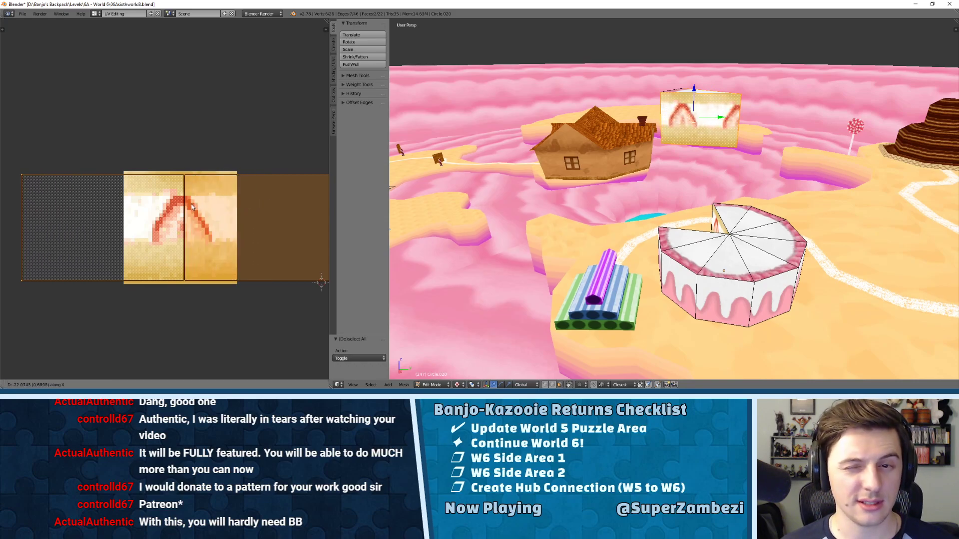
{"action": "left_click", "coordinate": [185, 205]}
- Select the whole linked slice and raise it along Z by 1.031, then move it further along Z
{"action": "middle_click_drag", "start_coordinate": [649, 225], "coordinate": [605, 197]}
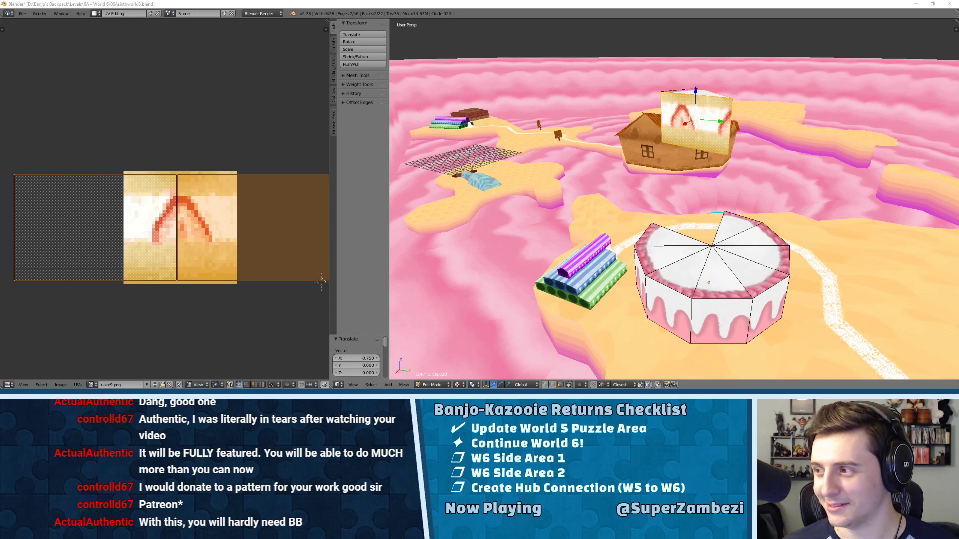
{"action": "middle_click_drag", "start_coordinate": [666, 206], "coordinate": [649, 121]}
{"action": "scroll", "coordinate": [650, 121], "scroll_direction": "up", "scroll_amount": 5}
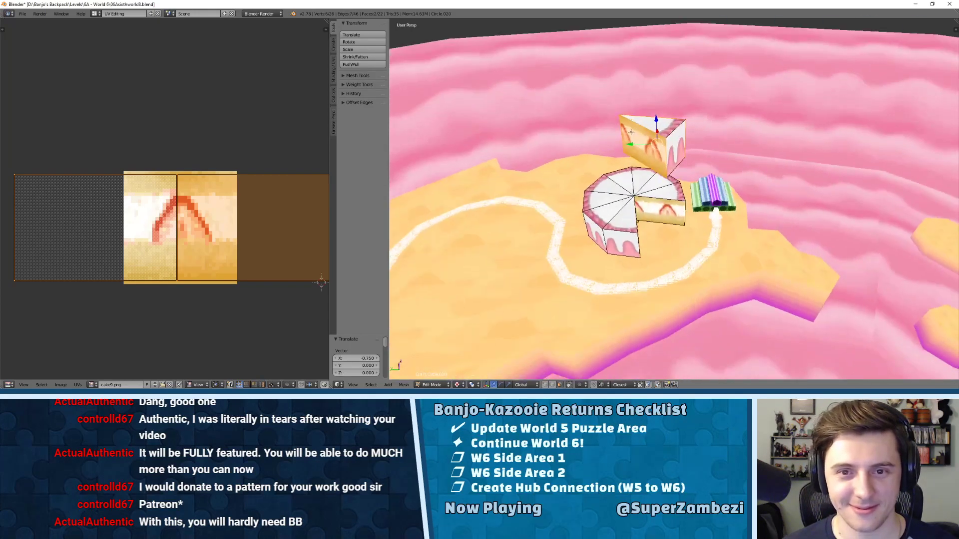
{"action": "right_click", "coordinate": [652, 95]}
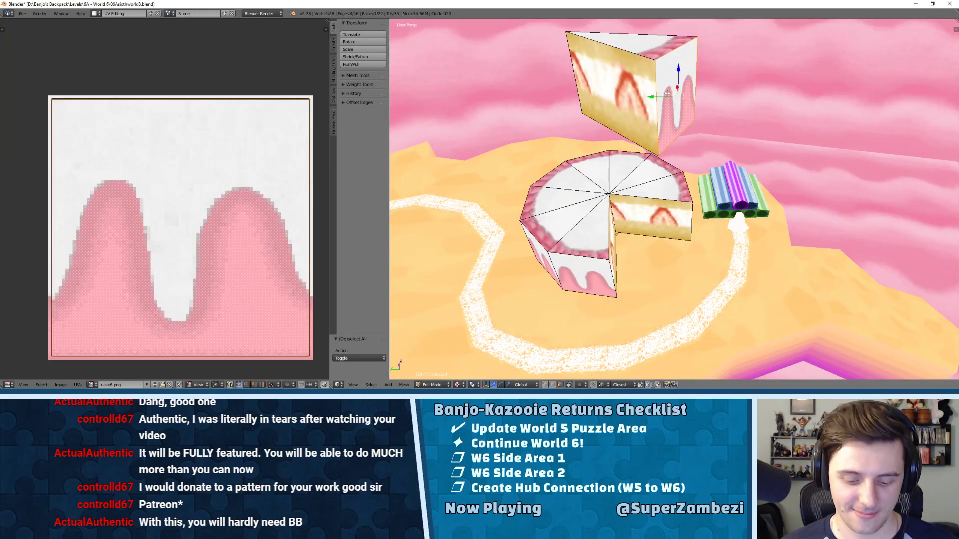
{"action": "key", "text": "l"}
{"action": "scroll", "coordinate": [652, 94], "scroll_direction": "down", "scroll_amount": 3}
{"action": "key", "text": "g"}
{"action": "key", "text": "z"}
{"action": "left_click", "coordinate": [653, 111]}
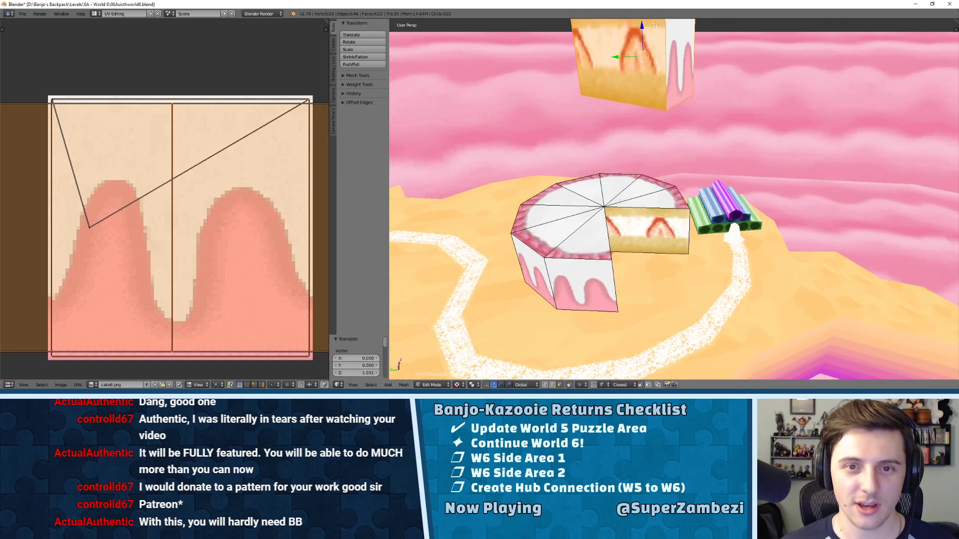
{"action": "scroll", "coordinate": [653, 110], "scroll_direction": "down", "scroll_amount": 3}
{"action": "key", "text": "g"}
{"action": "key", "text": "z"}
{"action": "left_click", "coordinate": [659, 100]}
- Duplicate the slice straight down along Z to the cake's cutout and adjust the copy's height by -0.775
{"action": "key", "text": "shift+d"}
{"action": "key", "text": "z"}
{"action": "left_click", "coordinate": [680, 196]}
{"action": "scroll", "coordinate": [680, 197], "scroll_direction": "up", "scroll_amount": 6}
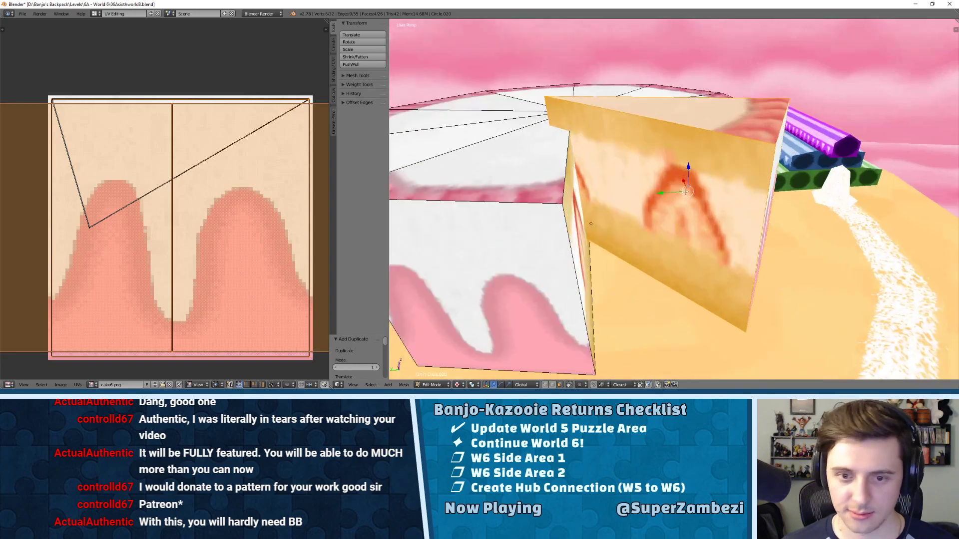
{"action": "scroll", "coordinate": [680, 197], "scroll_direction": "down", "scroll_amount": 3}
{"action": "key", "text": "g"}
{"action": "key", "text": "z"}
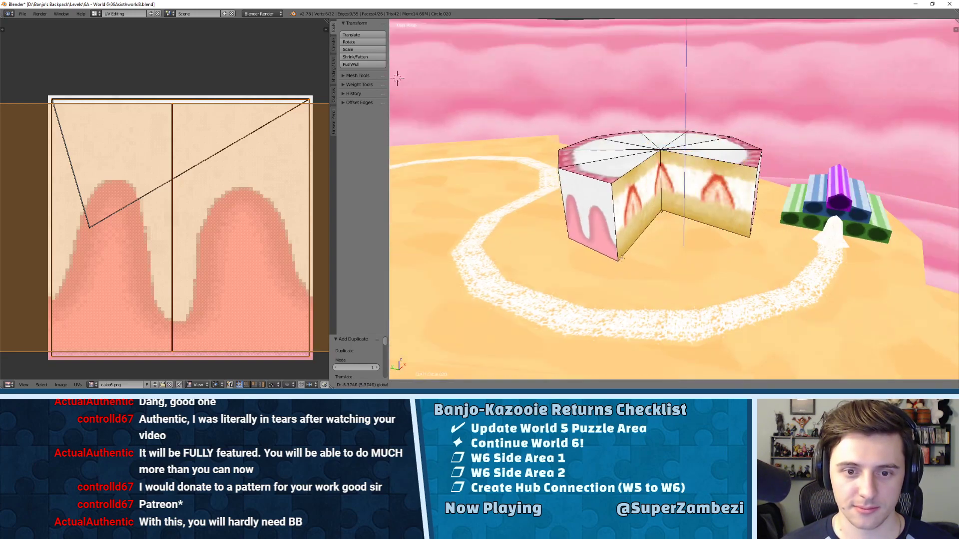
{"action": "left_click", "coordinate": [652, 244]}
- Rotate the duplicated slice 90° about the X axis so it tips onto its side
{"action": "key", "text": "KP_1"}
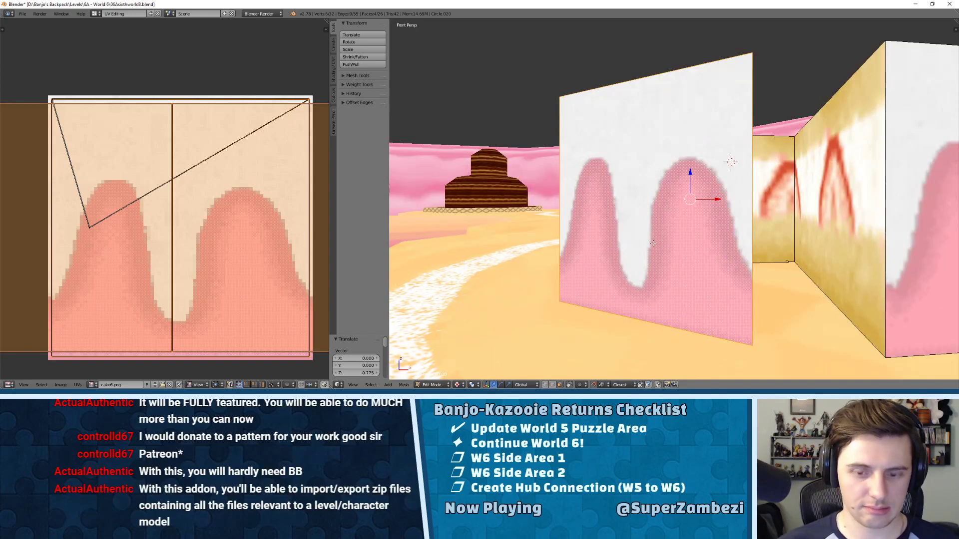
{"action": "key", "text": "r"}
{"action": "left_click", "coordinate": [653, 243]}
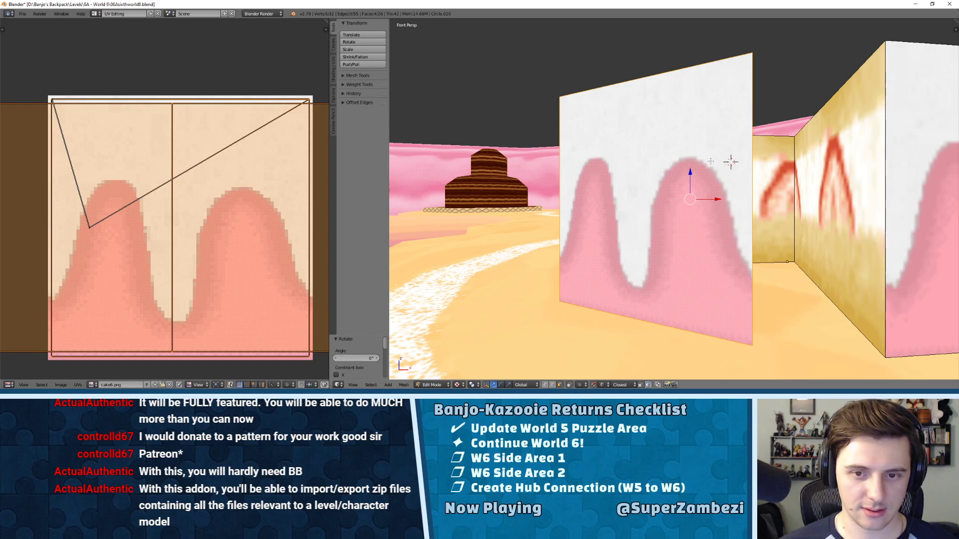
{"action": "key", "text": "r"}
{"action": "key", "text": "x"}
{"action": "key", "text": "9"}
{"action": "key", "text": "0"}
{"action": "key", "text": "Return"}
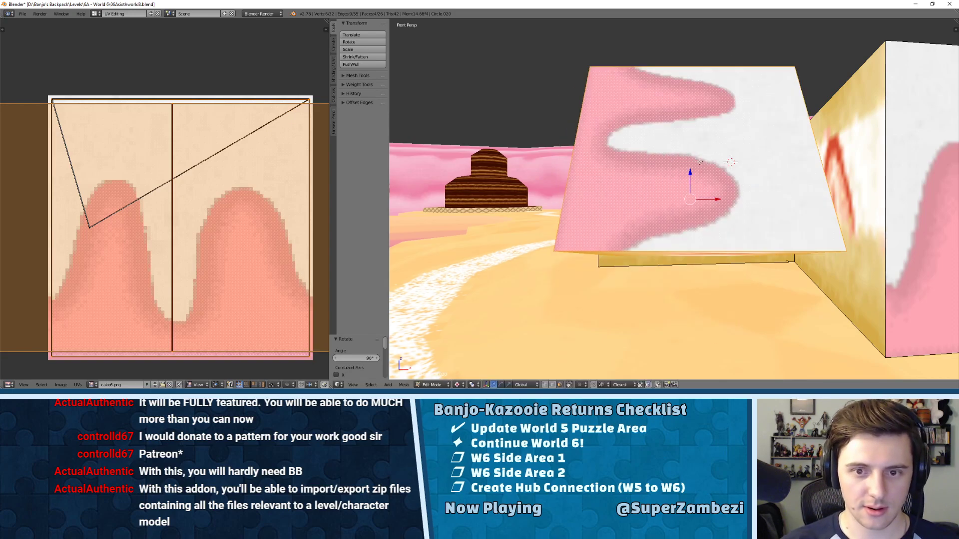
{"action": "middle_click_drag", "start_coordinate": [624, 100], "coordinate": [722, 85]}
{"action": "key", "text": "KP_7"}
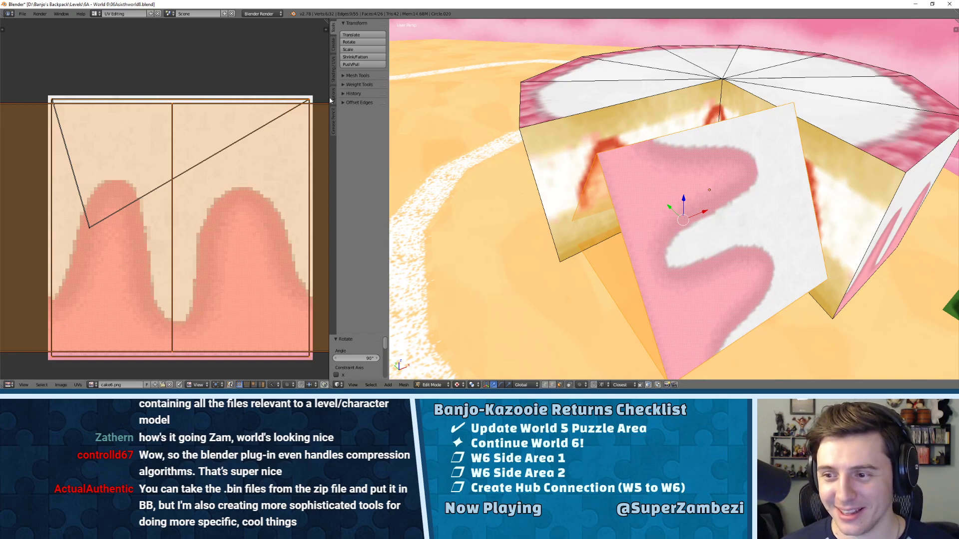
{"action": "middle_click_drag", "start_coordinate": [499, 152], "coordinate": [604, 123]}
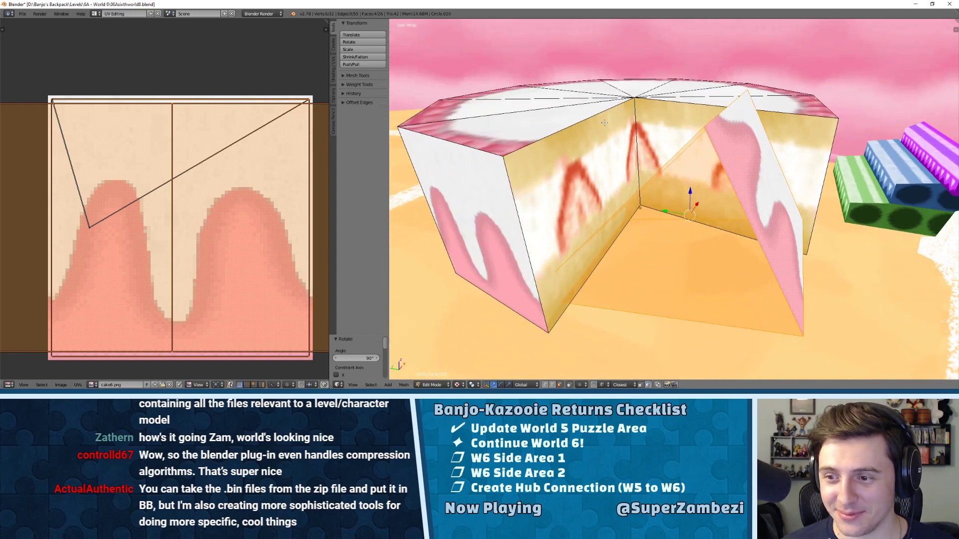
- Raise the edge at the tipped slice's pointed tip by 1.223 along Z
{"action": "middle_click_drag", "start_coordinate": [626, 172], "coordinate": [659, 126]}
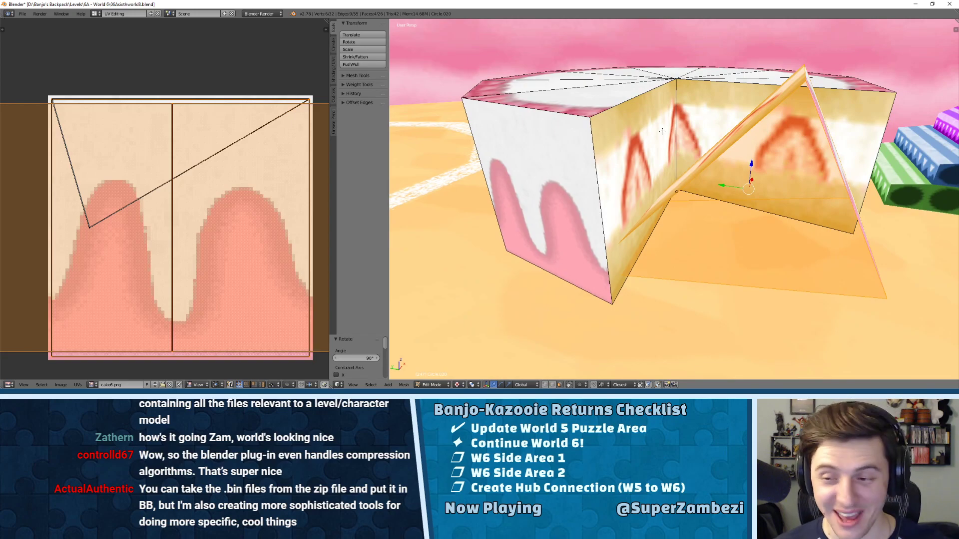
{"action": "middle_click_drag", "start_coordinate": [646, 170], "coordinate": [583, 164]}
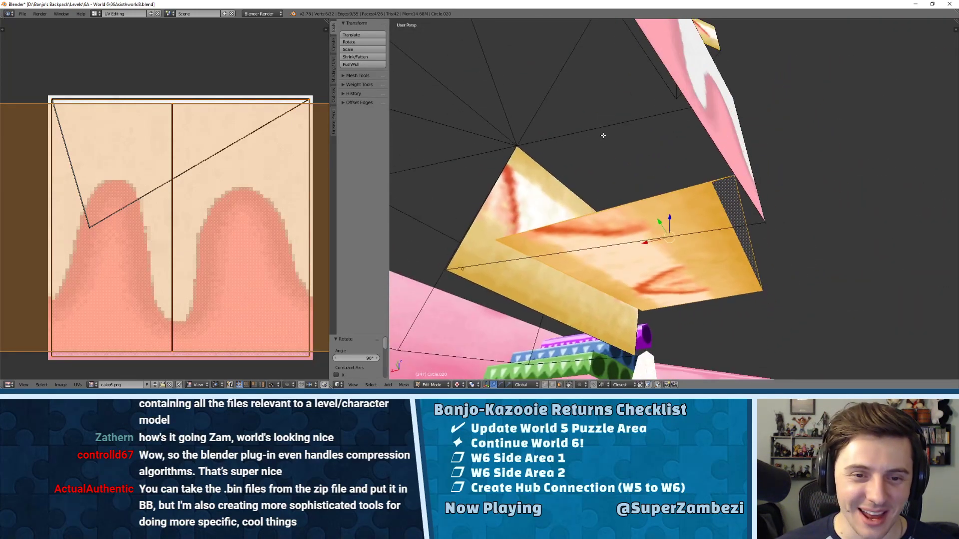
{"action": "key", "text": "ctrl+Tab"}
{"action": "left_click", "coordinate": [570, 147]}
{"action": "right_click", "coordinate": [616, 199]}
{"action": "middle_click_drag", "start_coordinate": [657, 180], "coordinate": [589, 213]}
{"action": "key", "text": "g"}
{"action": "key", "text": "z"}
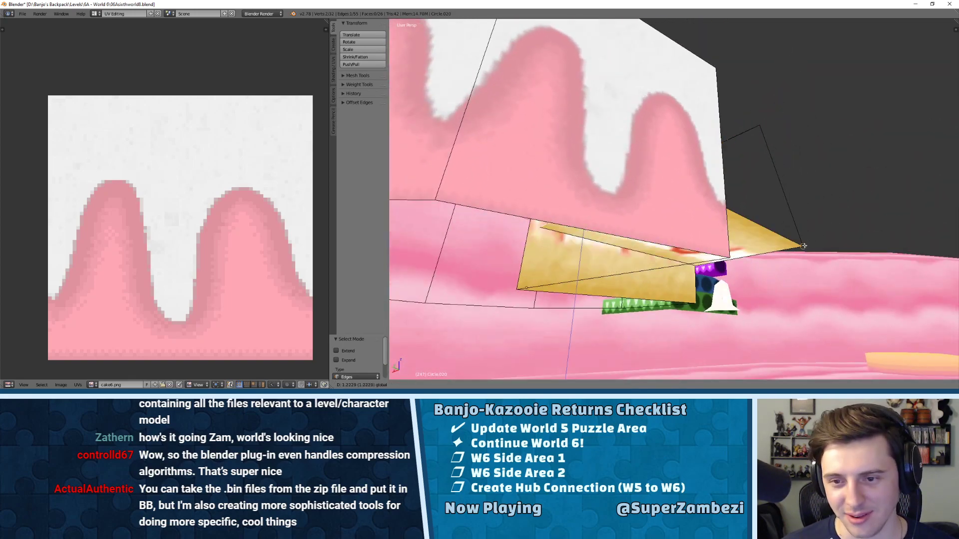
{"action": "left_click", "coordinate": [803, 246]}
{"action": "middle_click_drag", "start_coordinate": [819, 131], "coordinate": [759, 179]}
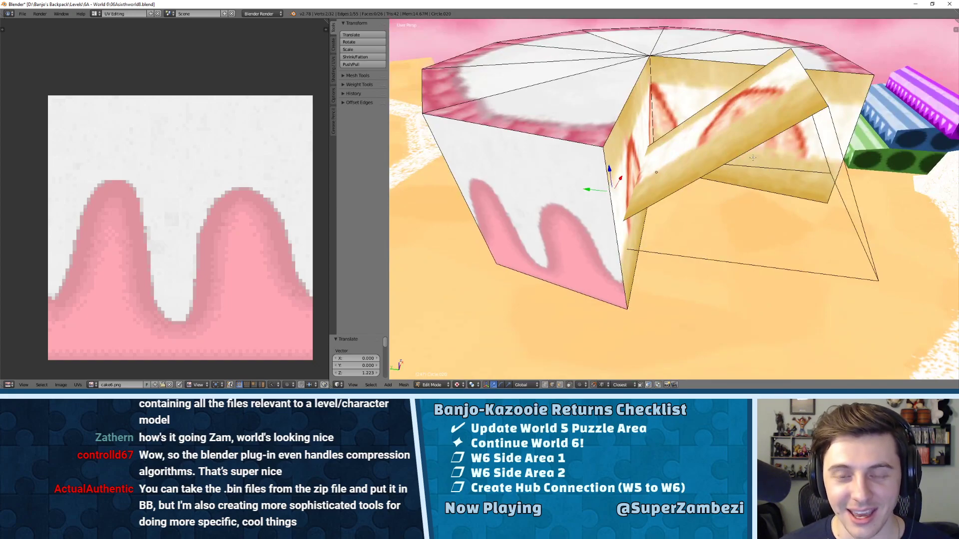
- Fill the slice's open triangular side with a face between its two opposite edges
{"action": "right_click", "coordinate": [741, 166]}
{"action": "right_click", "coordinate": [763, 265], "text": "shift"}
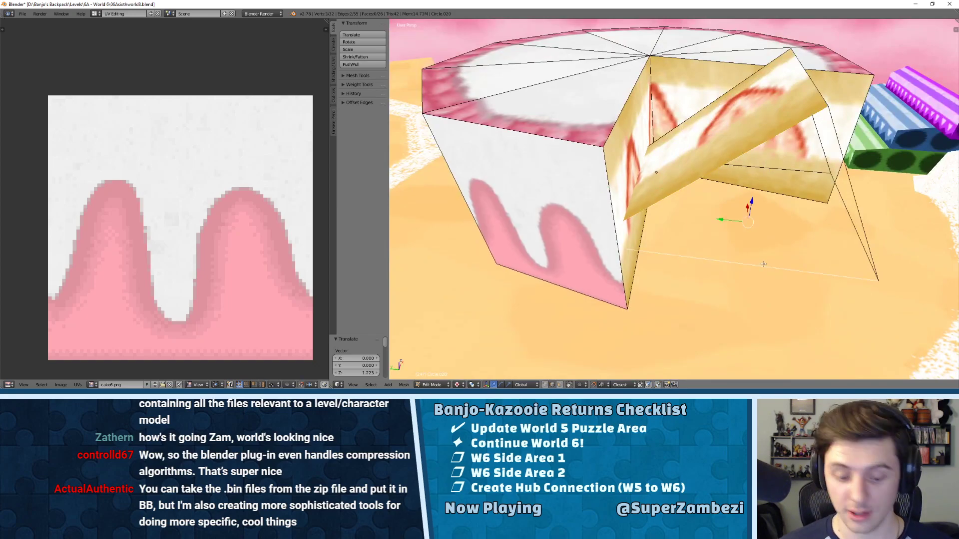
{"action": "key", "text": "f"}
- Switch to face selection and unwrap the slice's new triangular face
{"action": "key", "text": "ctrl+Tab"}
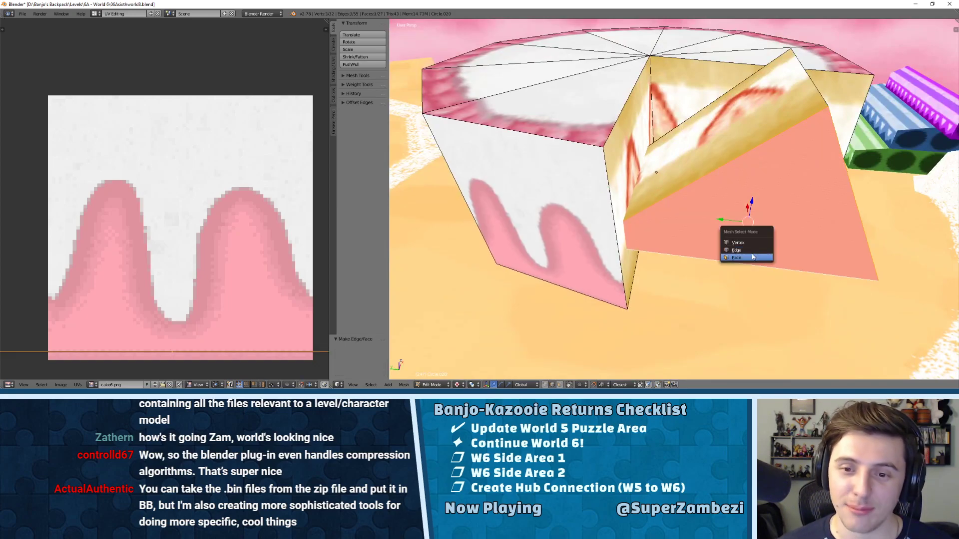
{"action": "left_click", "coordinate": [759, 257]}
{"action": "key", "text": "u"}
{"action": "left_click", "coordinate": [752, 201]}
{"action": "mouse_move", "coordinate": [752, 202]}
{"action": "middle_mouse_down"}
{"action": "mouse_move", "coordinate": [719, 200]}
{"action": "mouse_move", "coordinate": [748, 193]}
{"action": "middle_mouse_up"}
{"action": "scroll", "coordinate": [689, 200], "scroll_direction": "up", "scroll_amount": 5}
{"action": "scroll", "coordinate": [689, 199], "scroll_direction": "down", "scroll_amount": 5}
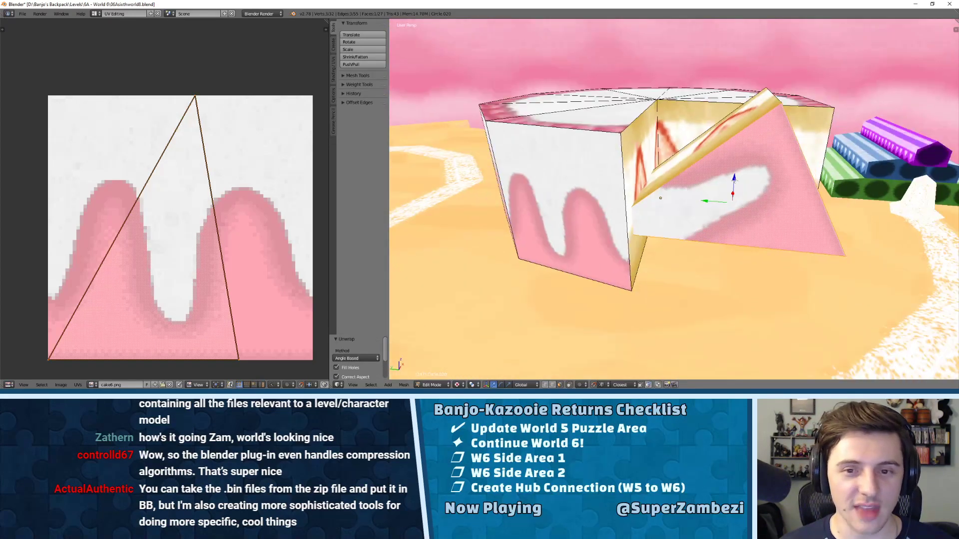
{"action": "key", "text": "u"}
{"action": "left_click", "coordinate": [752, 192]}
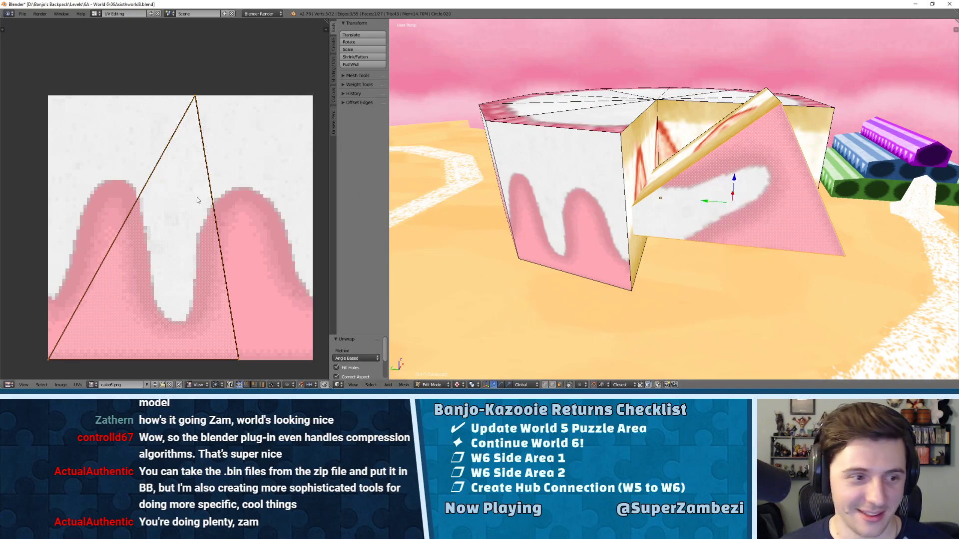
- Select all of the triangular face's UVs and assign the cake9.png texture to the face
{"action": "scroll", "coordinate": [196, 199], "scroll_direction": "down", "scroll_amount": 5}
{"action": "key", "text": "a"}
{"action": "key", "text": "a"}
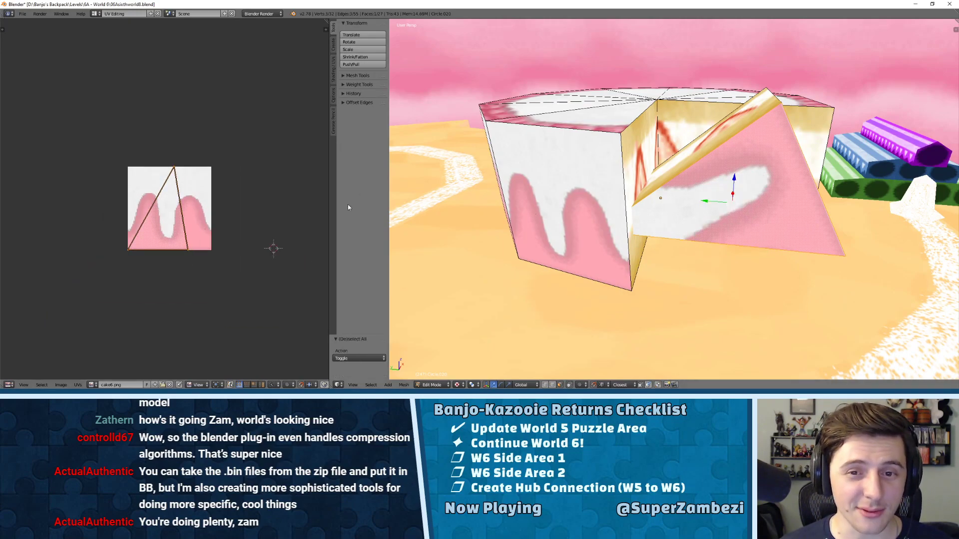
{"action": "left_click", "coordinate": [93, 385]}
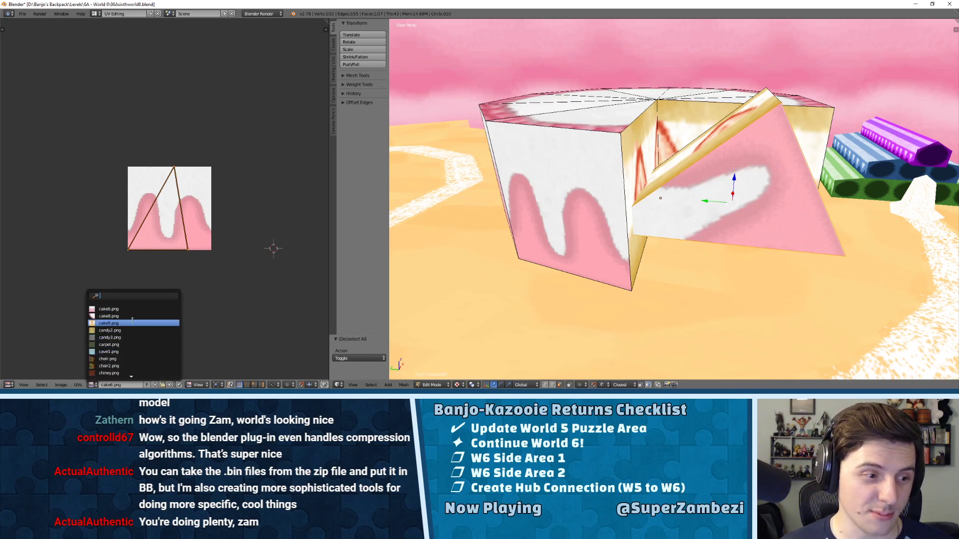
{"action": "left_click", "coordinate": [133, 323]}
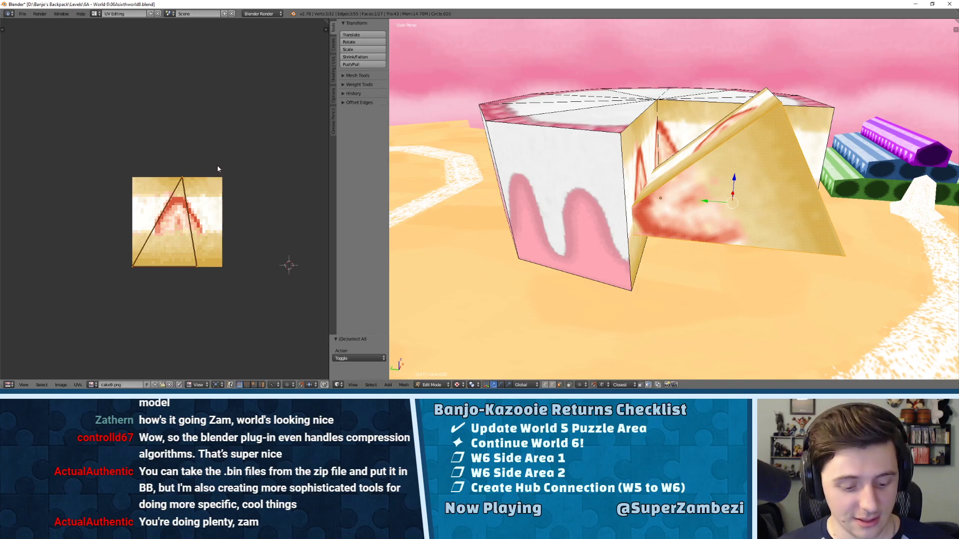
- Rotate the triangular face's UVs, scale them to 0.500, and move them onto the texture's lower sponge band
{"action": "key", "text": "r"}
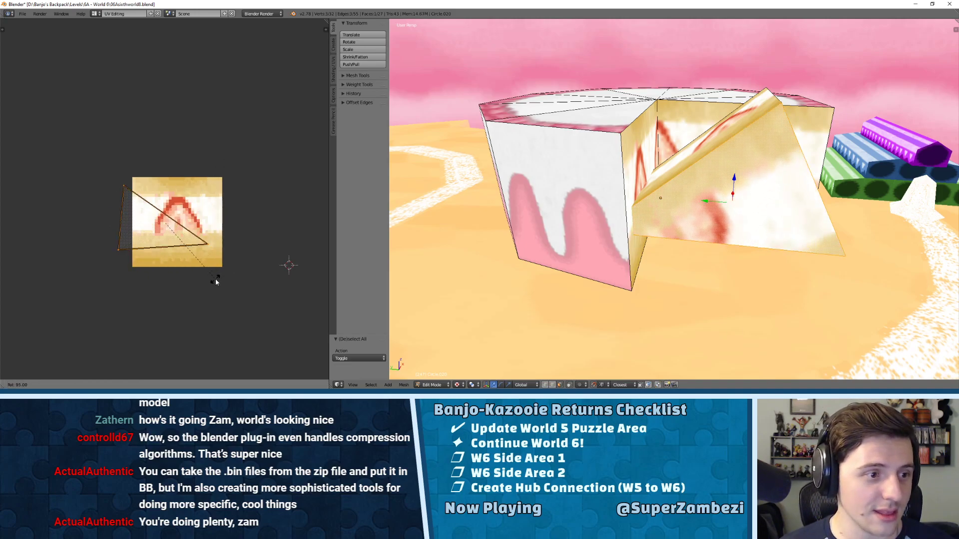
{"action": "left_click", "coordinate": [212, 281]}
{"action": "key", "text": "s"}
{"action": "left_click", "coordinate": [193, 205]}
{"action": "key", "text": "g"}
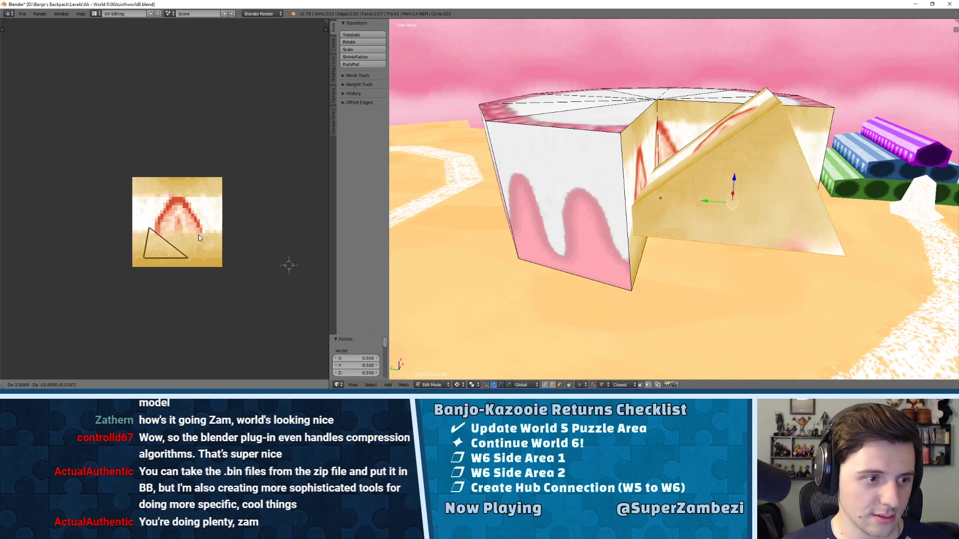
{"action": "left_click", "coordinate": [211, 230]}
{"action": "scroll", "coordinate": [205, 210], "scroll_direction": "up", "scroll_amount": 3}
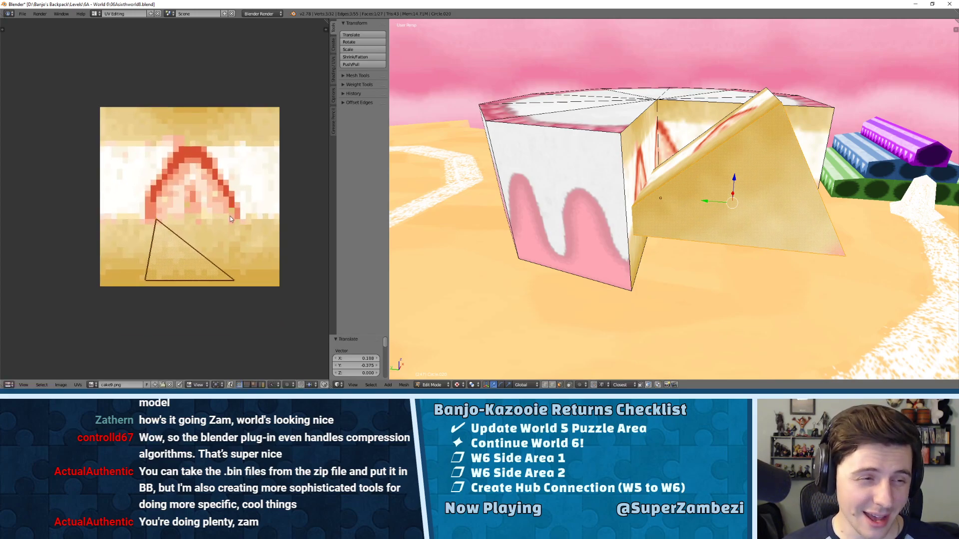
- Scale the triangular face's UVs by 1.541, shift them partly below the texture, and lower their apex within the sponge band
{"action": "key", "text": "g"}
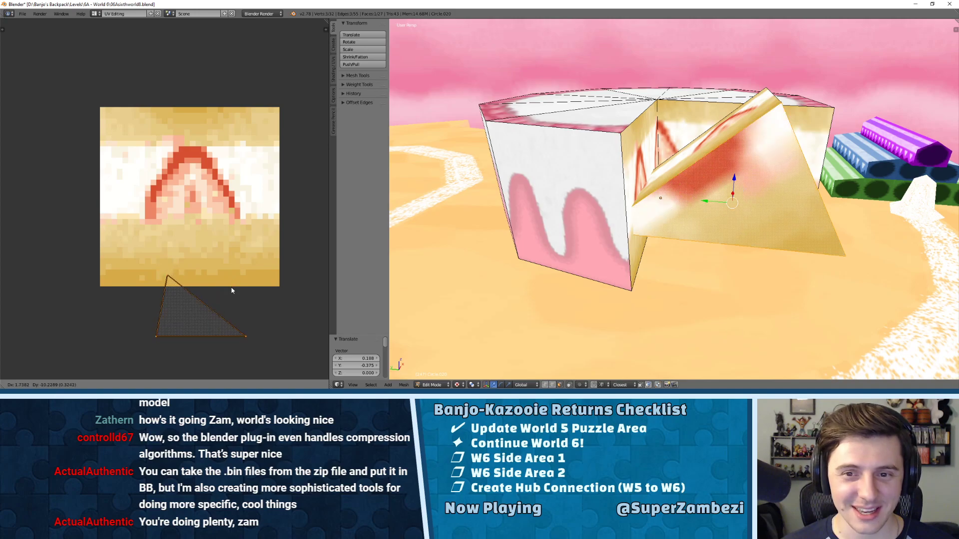
{"action": "left_click", "coordinate": [232, 259]}
{"action": "key", "text": "s"}
{"action": "left_click", "coordinate": [277, 221]}
{"action": "key", "text": "g"}
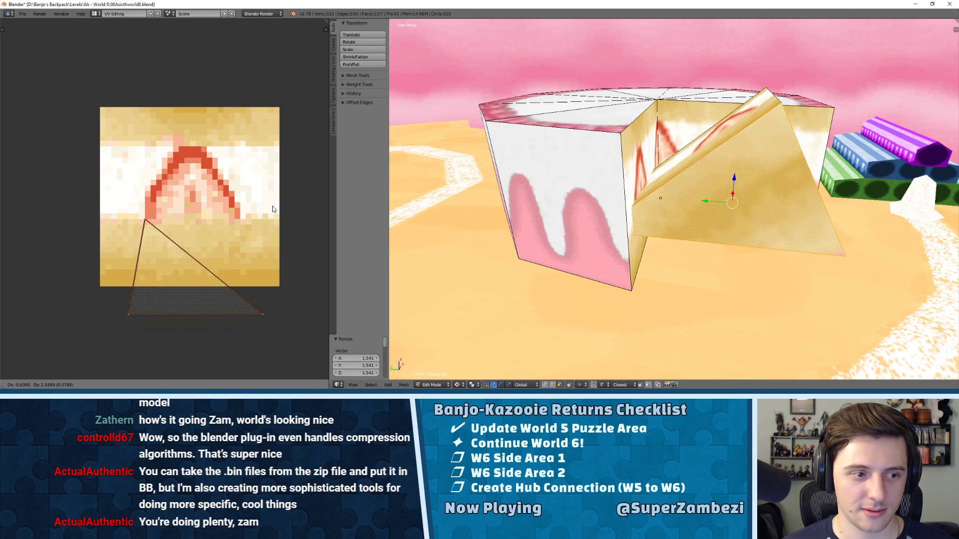
{"action": "left_click", "coordinate": [144, 221]}
{"action": "key", "text": "g"}
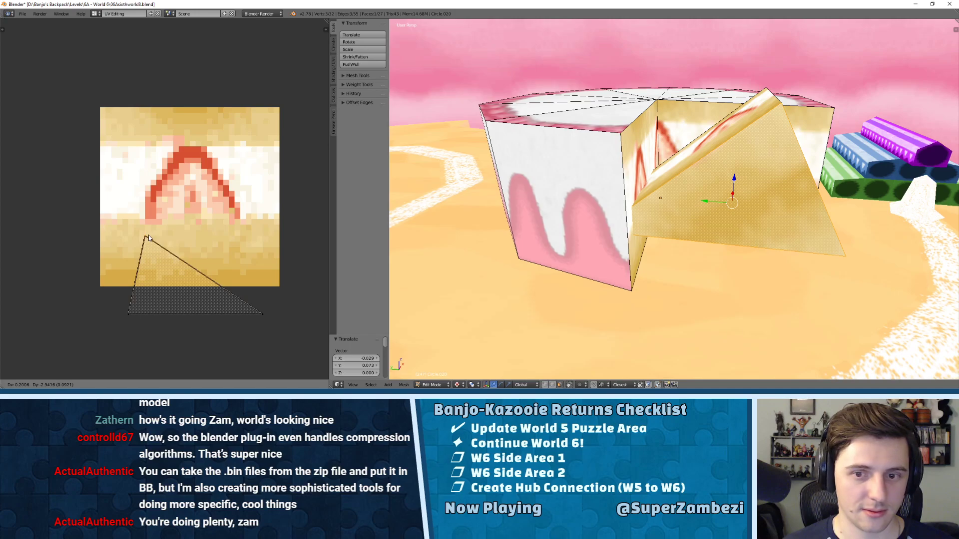
{"action": "left_click", "coordinate": [149, 240]}
- Clear the UV selection and select the whole linked slice lying in the cake's cutout
{"action": "key", "text": "a"}
{"action": "key", "text": "Tab"}
{"action": "scroll", "coordinate": [735, 170], "scroll_direction": "down", "scroll_amount": 3}
{"action": "middle_click_drag", "start_coordinate": [736, 170], "coordinate": [709, 207]}
{"action": "key", "text": "Tab"}
{"action": "right_click", "coordinate": [709, 208]}
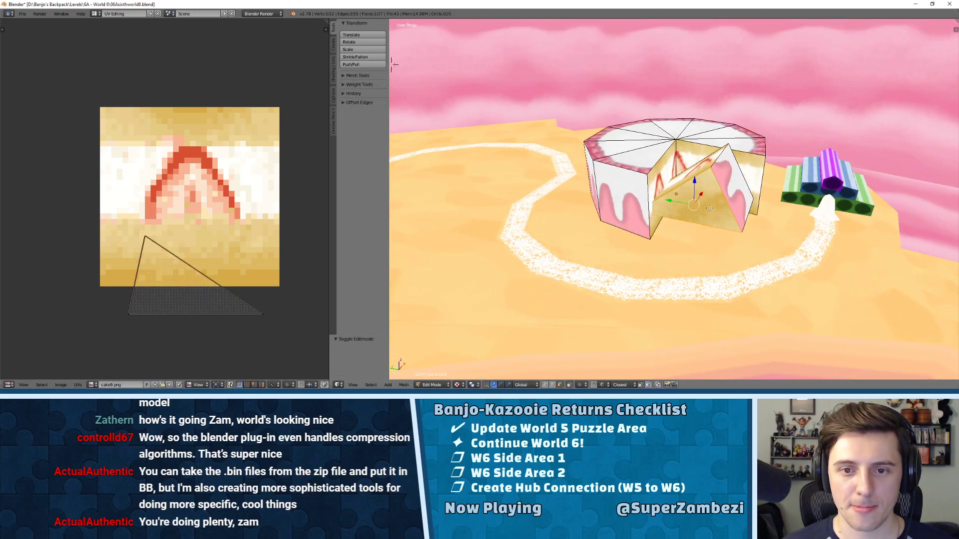
{"action": "key", "text": "l"}
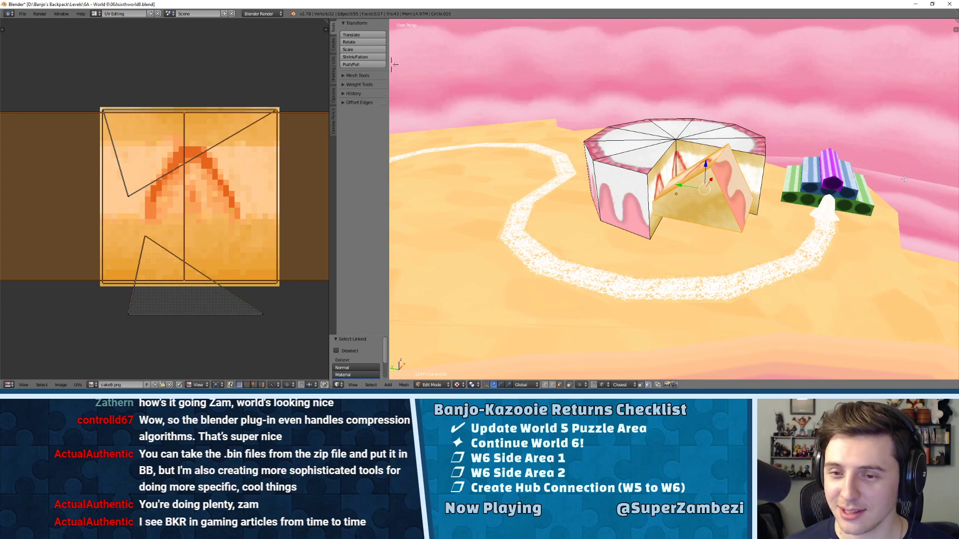
- Open the level terrain mesh for editing and examine the house's entrance, interior walls, furniture, rugs and fireplace
{"action": "middle_click_drag", "start_coordinate": [725, 166], "coordinate": [651, 225]}
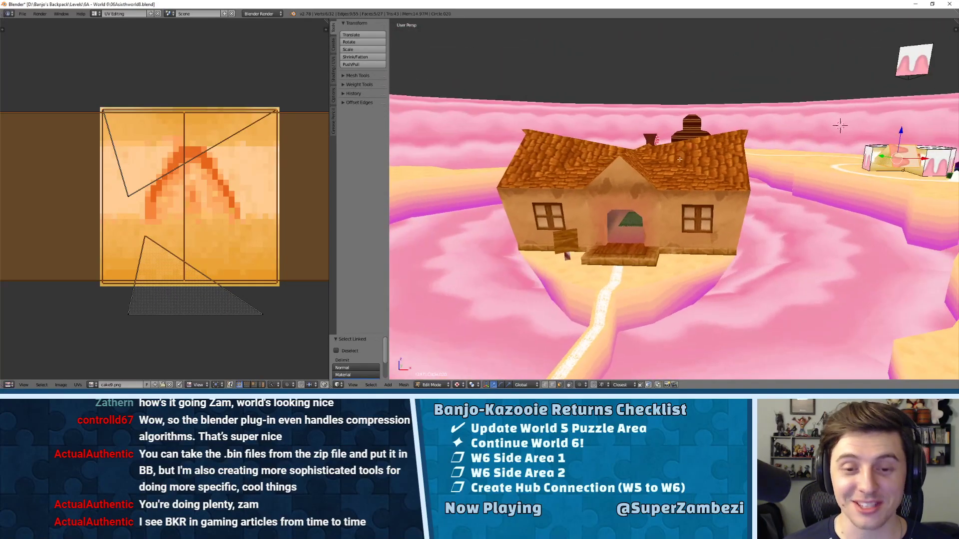
{"action": "key", "text": "Tab"}
{"action": "right_click", "coordinate": [651, 225]}
{"action": "key", "text": "Tab"}
{"action": "scroll", "coordinate": [619, 210], "scroll_direction": "up", "scroll_amount": 6}
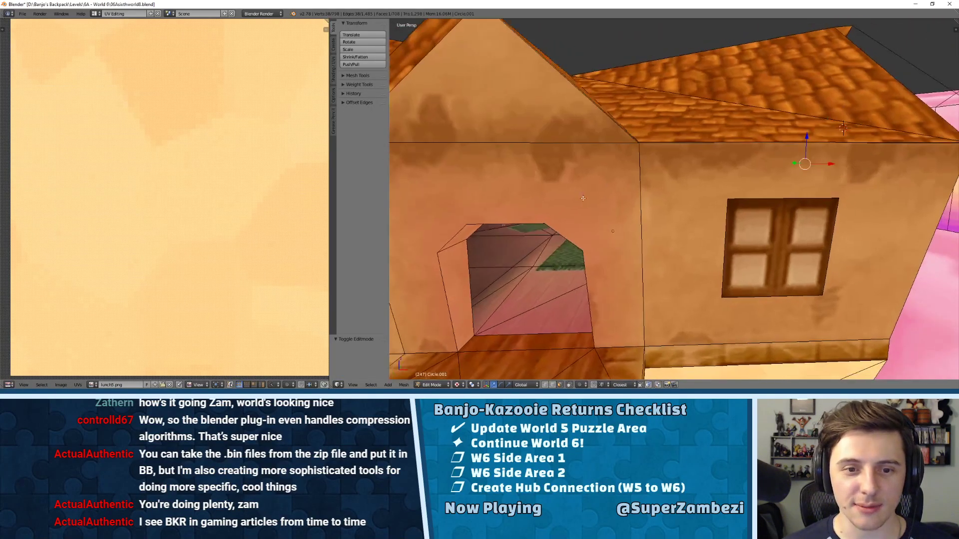
{"action": "scroll", "coordinate": [587, 198], "scroll_direction": "up", "scroll_amount": 8}
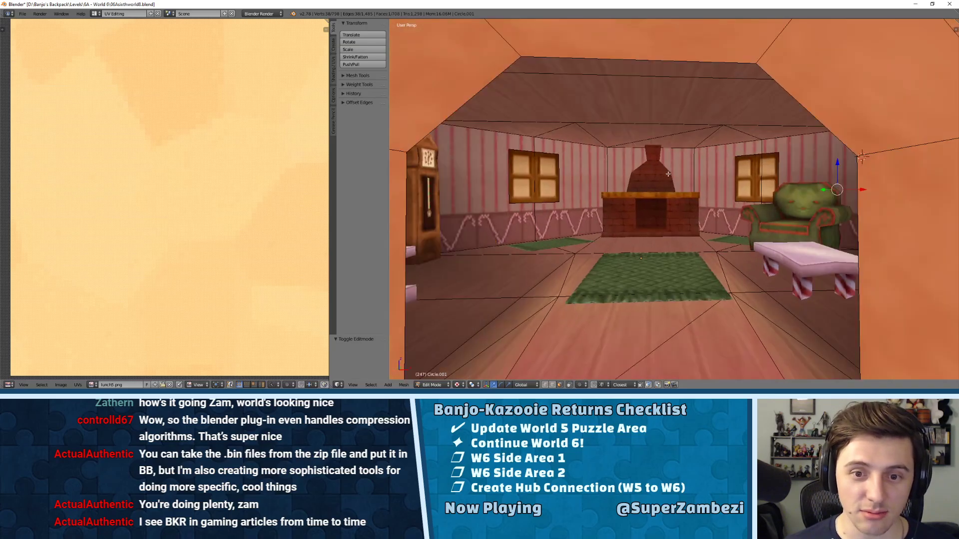
{"action": "middle_click_drag", "start_coordinate": [726, 177], "coordinate": [715, 214]}
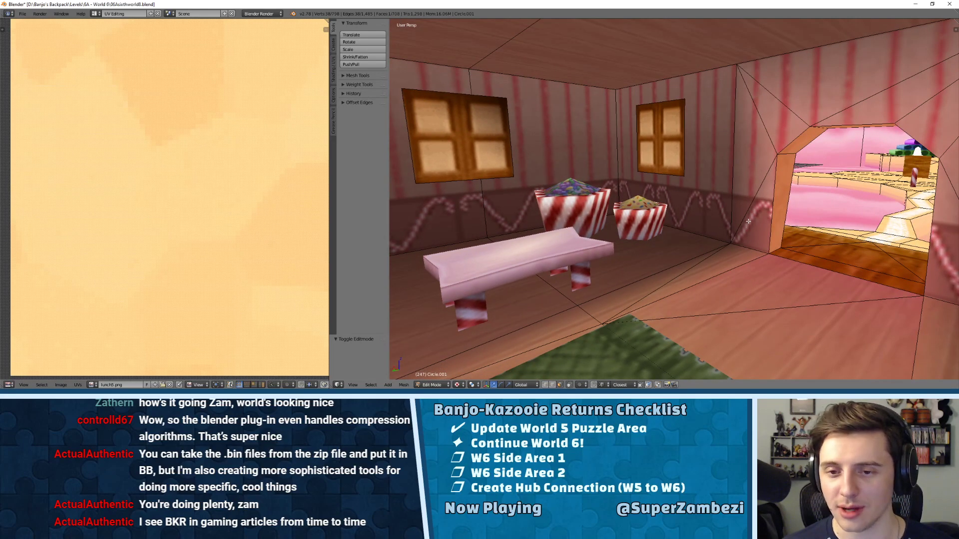
{"action": "middle_click_drag", "start_coordinate": [725, 198], "coordinate": [563, 195]}
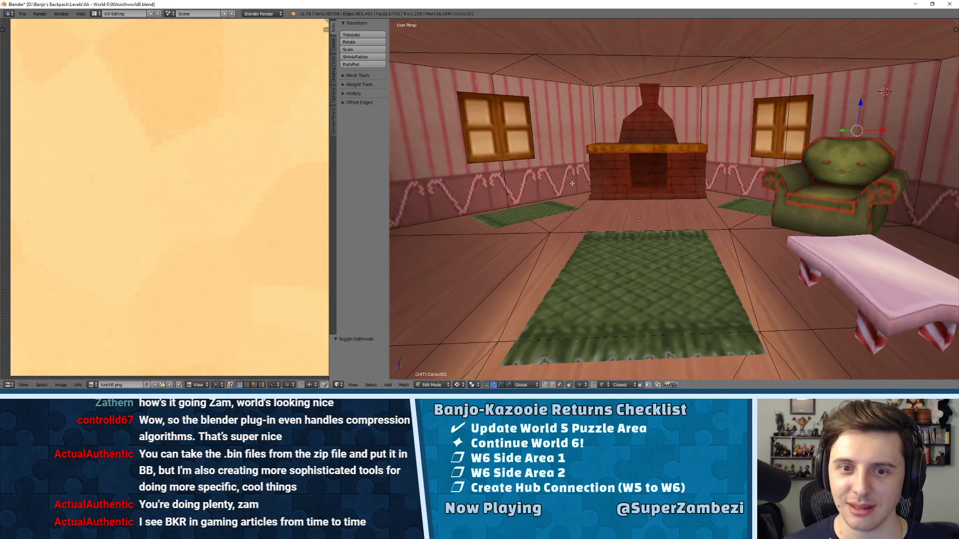
{"action": "middle_click_drag", "start_coordinate": [747, 186], "coordinate": [824, 189]}
{"action": "middle_click_drag", "start_coordinate": [513, 229], "coordinate": [735, 143]}
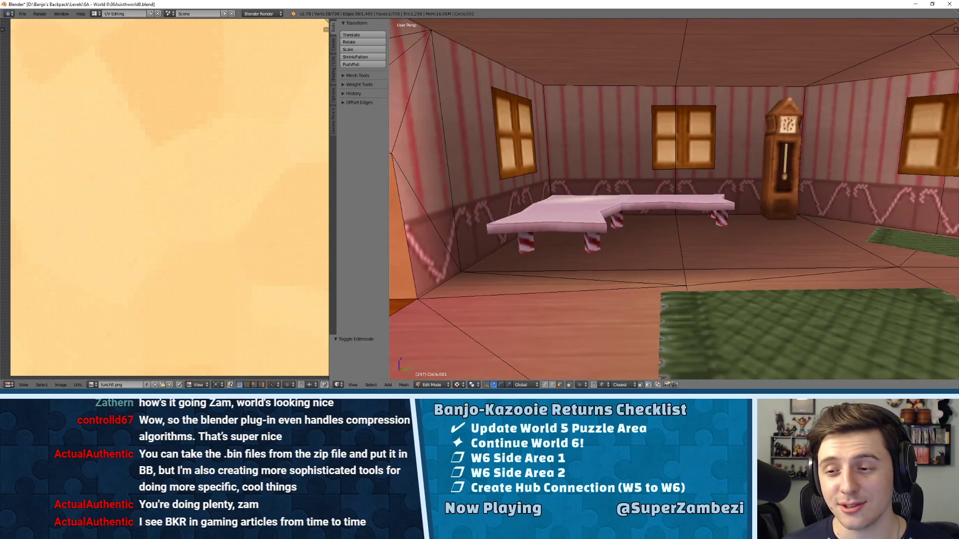
{"action": "middle_click_drag", "start_coordinate": [875, 197], "coordinate": [547, 202]}
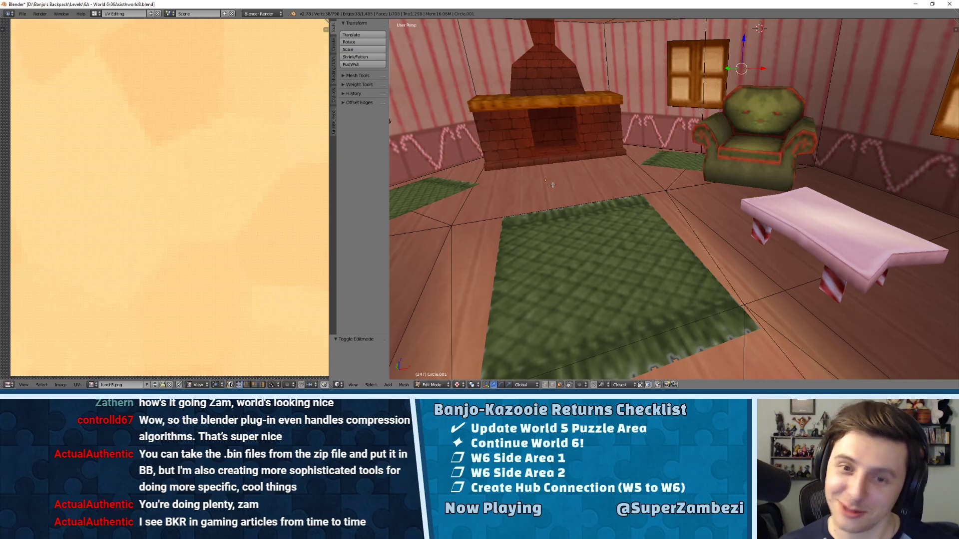
{"action": "mouse_move", "coordinate": [618, 147]}
{"action": "middle_mouse_down"}
{"action": "mouse_move", "coordinate": [590, 117]}
{"action": "mouse_move", "coordinate": [611, 137]}
{"action": "middle_mouse_up"}
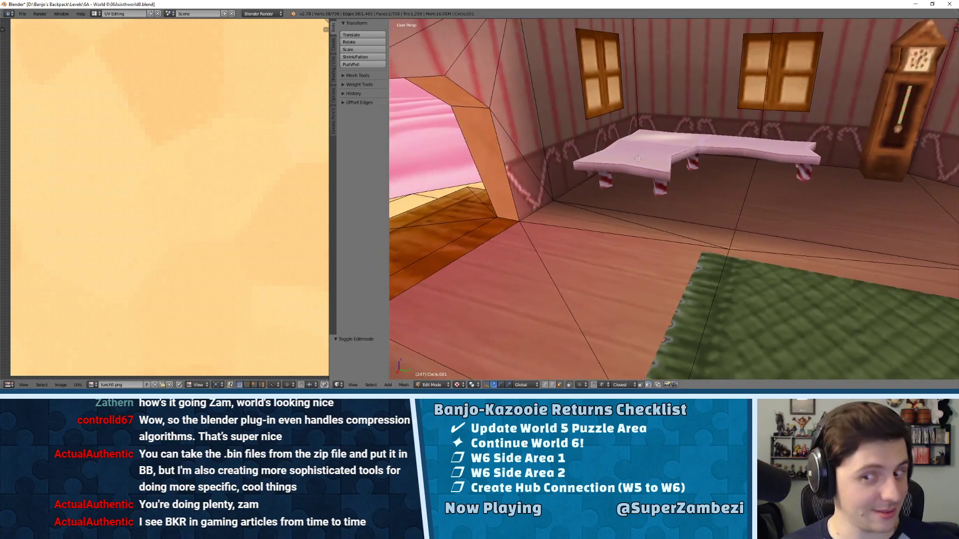
- Look over the house's exterior and the surrounding candy level with its islands and pink swirl terrain
{"action": "middle_click_drag", "start_coordinate": [622, 179], "coordinate": [634, 218]}
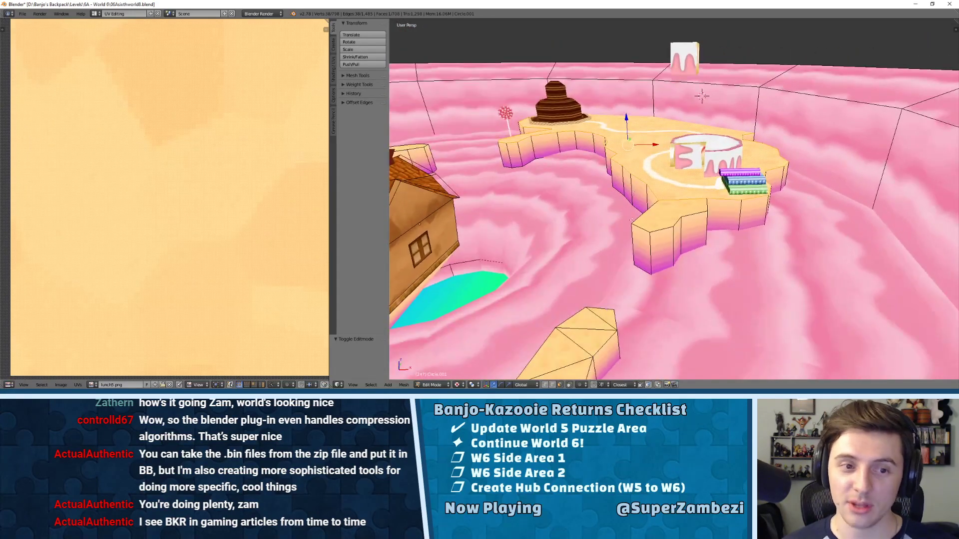
{"action": "middle_click_drag", "start_coordinate": [537, 221], "coordinate": [711, 169]}
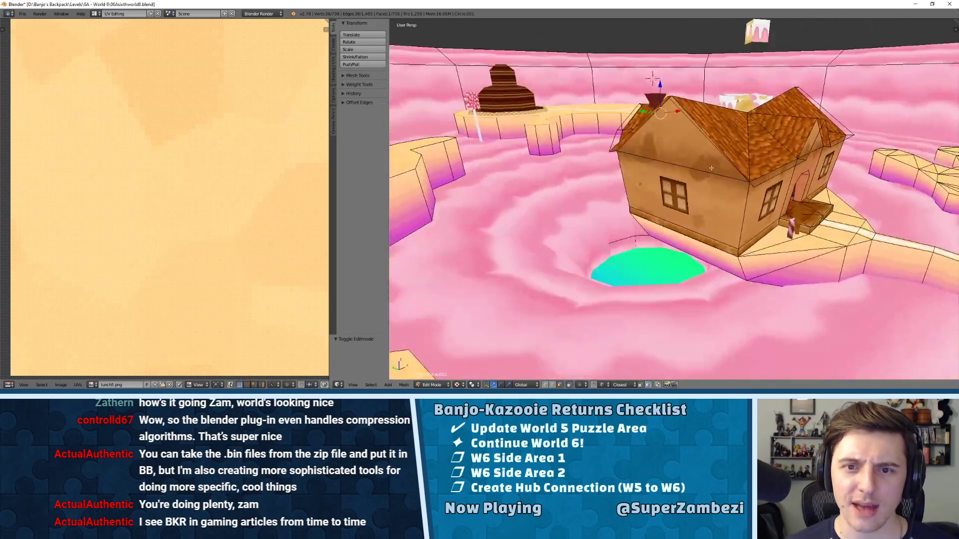
{"action": "middle_click_drag", "start_coordinate": [796, 178], "coordinate": [715, 181]}
{"action": "middle_click_drag", "start_coordinate": [587, 169], "coordinate": [794, 171]}
{"action": "scroll", "coordinate": [710, 174], "scroll_direction": "down", "scroll_amount": 5}
{"action": "scroll", "coordinate": [696, 165], "scroll_direction": "up", "scroll_amount": 8}
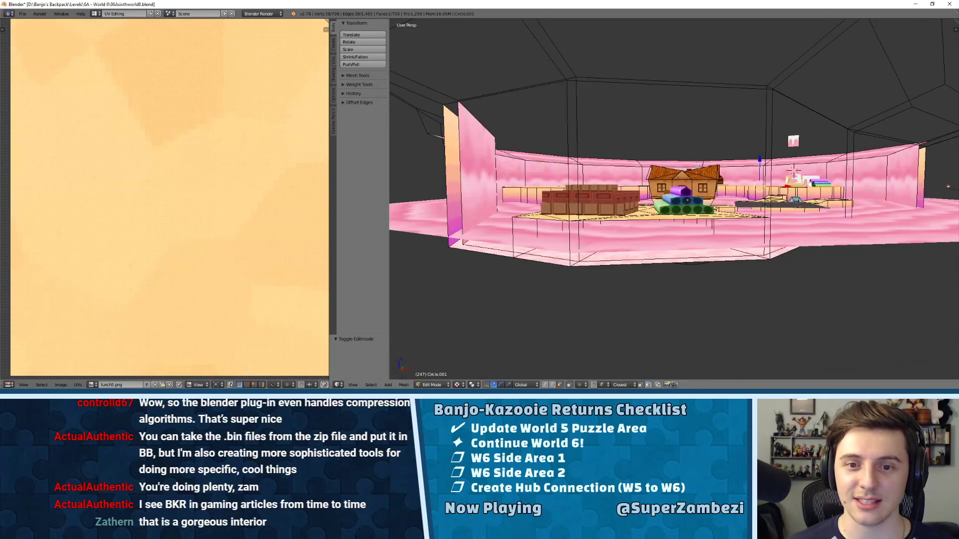
{"action": "middle_click_drag", "start_coordinate": [697, 165], "coordinate": [675, 220]}
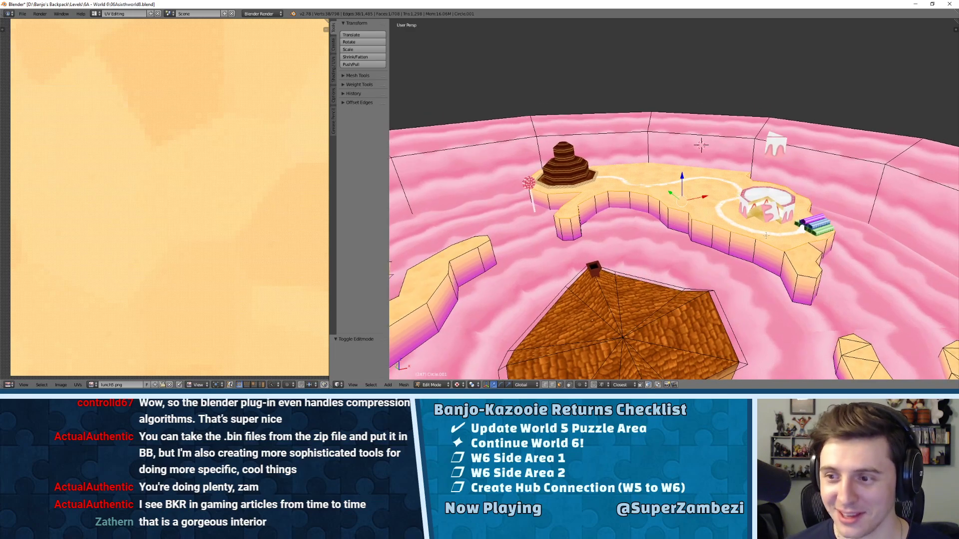
- Return to editing the cake mesh and move the selected slice by -1.345 along Z
{"action": "key", "text": "Tab"}
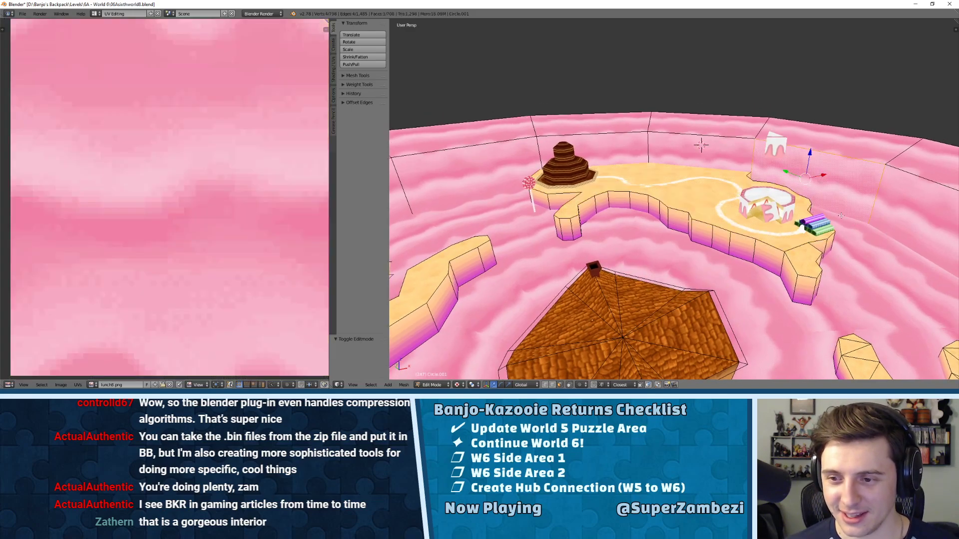
{"action": "right_click", "coordinate": [768, 218]}
{"action": "key", "text": "Tab"}
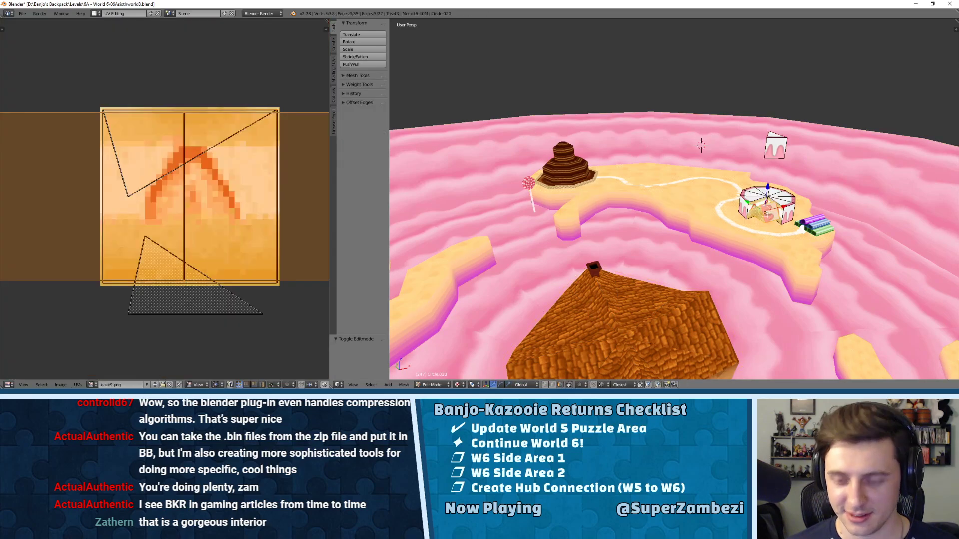
{"action": "key", "text": "KP_Decimal"}
{"action": "middle_click_drag", "start_coordinate": [769, 219], "coordinate": [721, 208]}
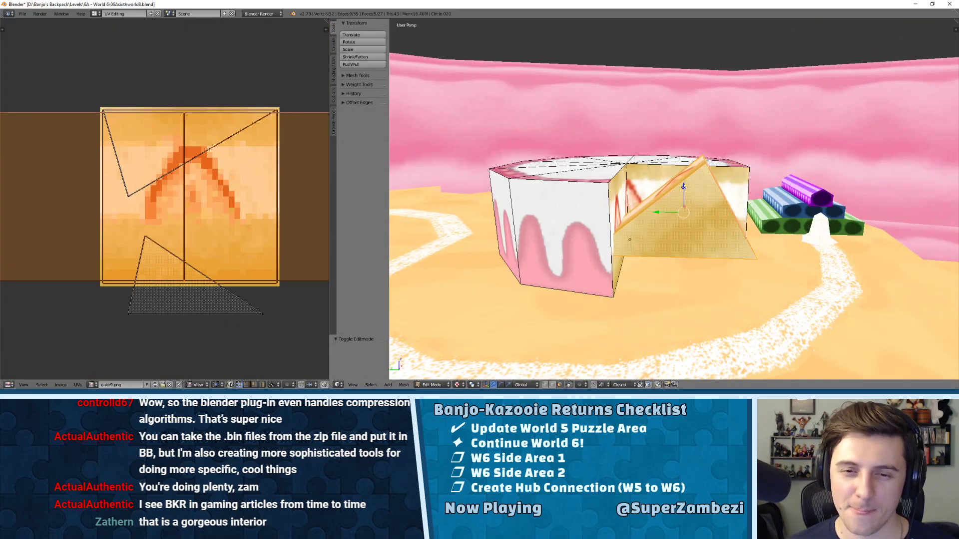
{"action": "key", "text": "g"}
{"action": "key", "text": "z"}
{"action": "left_click", "coordinate": [630, 280]}
{"action": "middle_click_drag", "start_coordinate": [631, 280], "coordinate": [718, 287]}
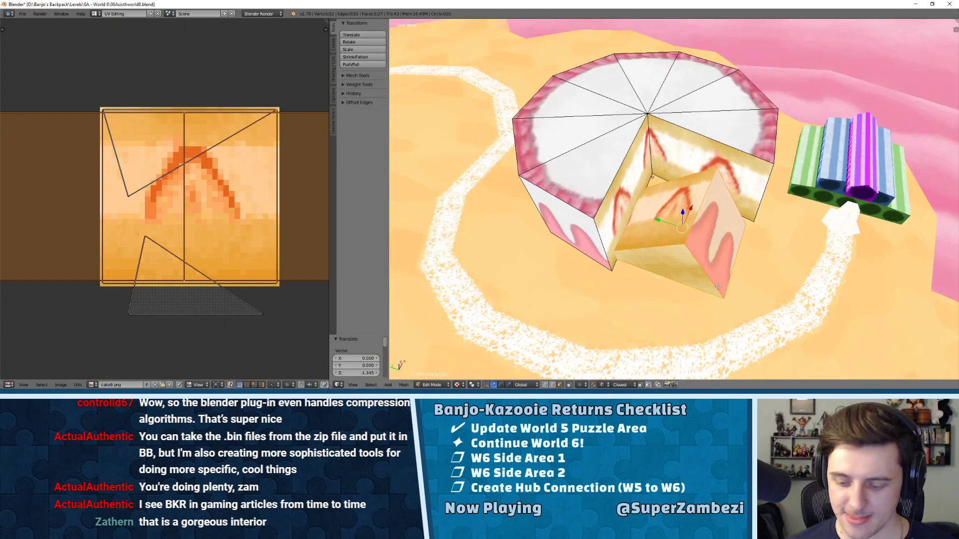
- Rotate the selected slice by about -96.8° in the top view and move it 0.645 along Y
{"action": "key", "text": "KP_Decimal"}
{"action": "key", "text": "KP_7"}
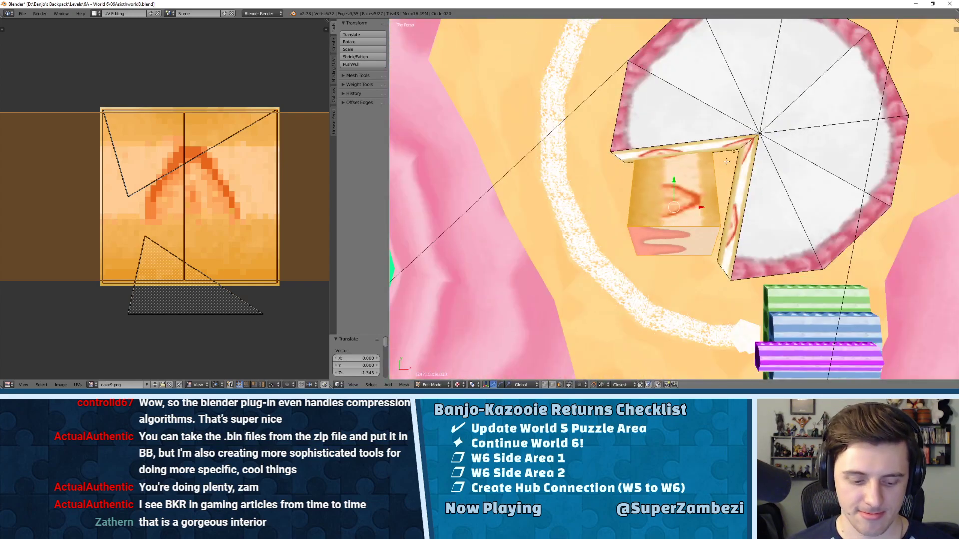
{"action": "key", "text": "r"}
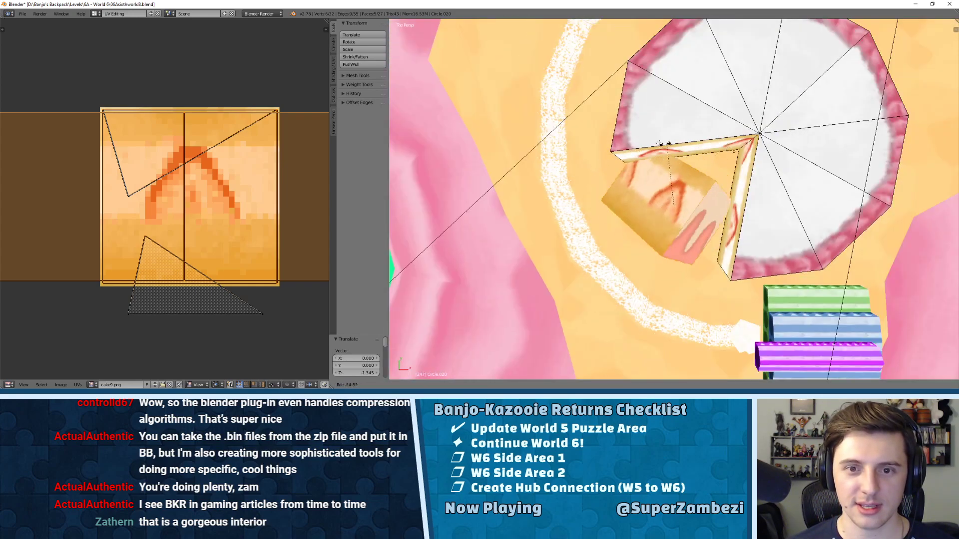
{"action": "left_click", "coordinate": [590, 144]}
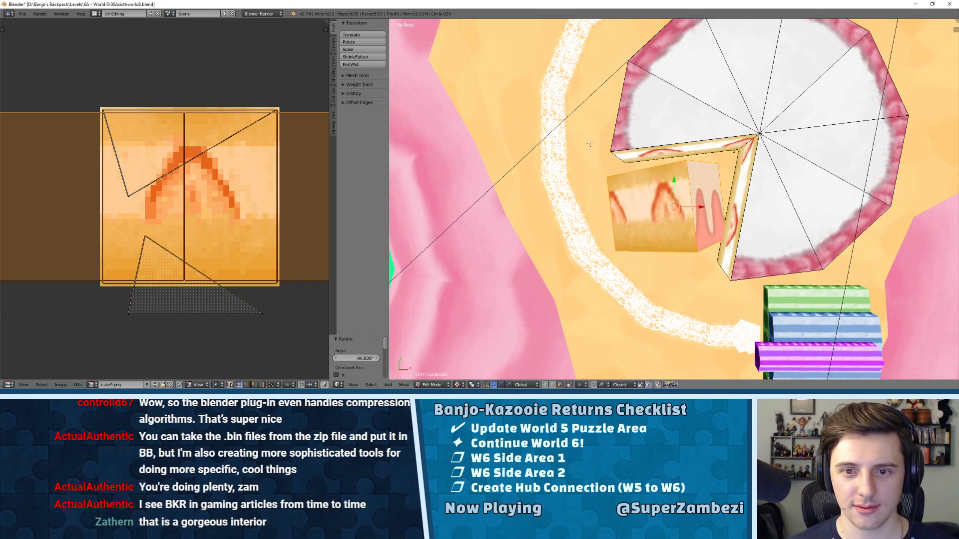
{"action": "key", "text": "g"}
{"action": "key", "text": "y"}
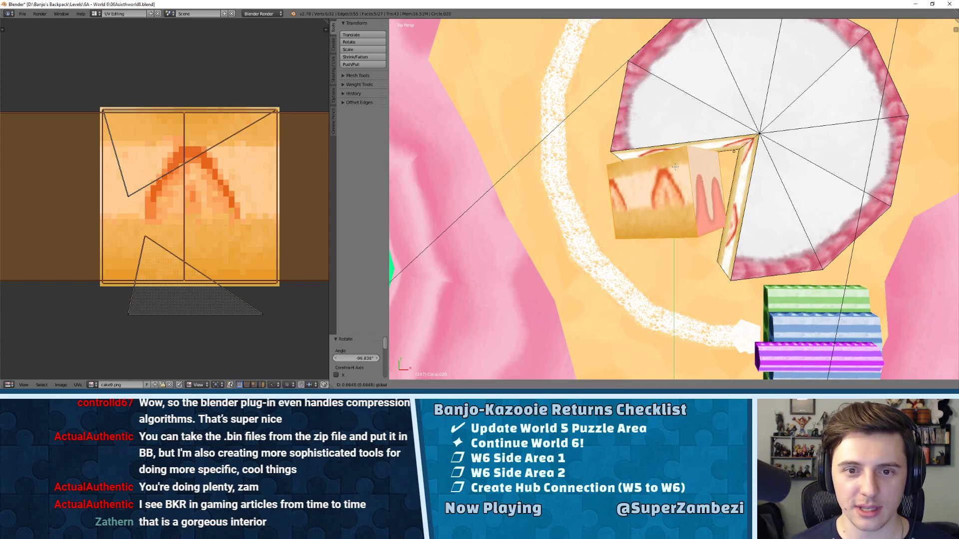
{"action": "left_click", "coordinate": [675, 166]}
- Select the whole linked cake body and move it by about 0.061 along X and 0.214 along Y in the top view
{"action": "middle_click_drag", "start_coordinate": [675, 166], "coordinate": [739, 185]}
{"action": "scroll", "coordinate": [740, 185], "scroll_direction": "up", "scroll_amount": 6}
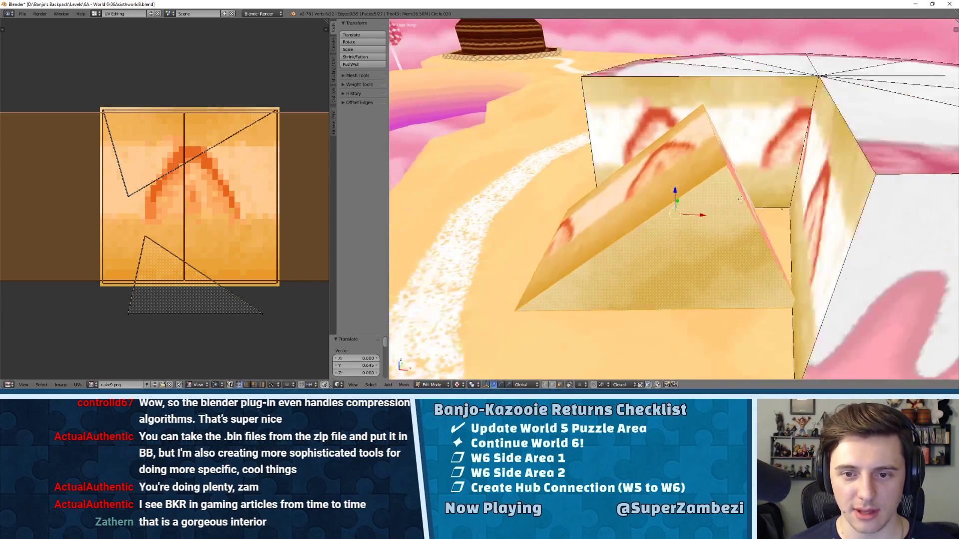
{"action": "middle_click_drag", "start_coordinate": [813, 194], "coordinate": [635, 133]}
{"action": "scroll", "coordinate": [636, 133], "scroll_direction": "down", "scroll_amount": 6}
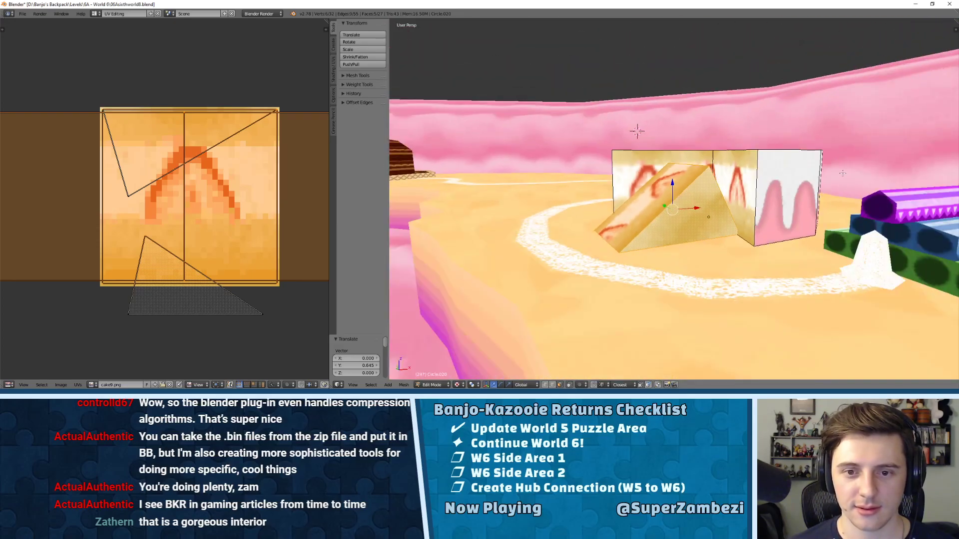
{"action": "middle_click_drag", "start_coordinate": [808, 212], "coordinate": [807, 220]}
{"action": "right_click", "coordinate": [806, 221]}
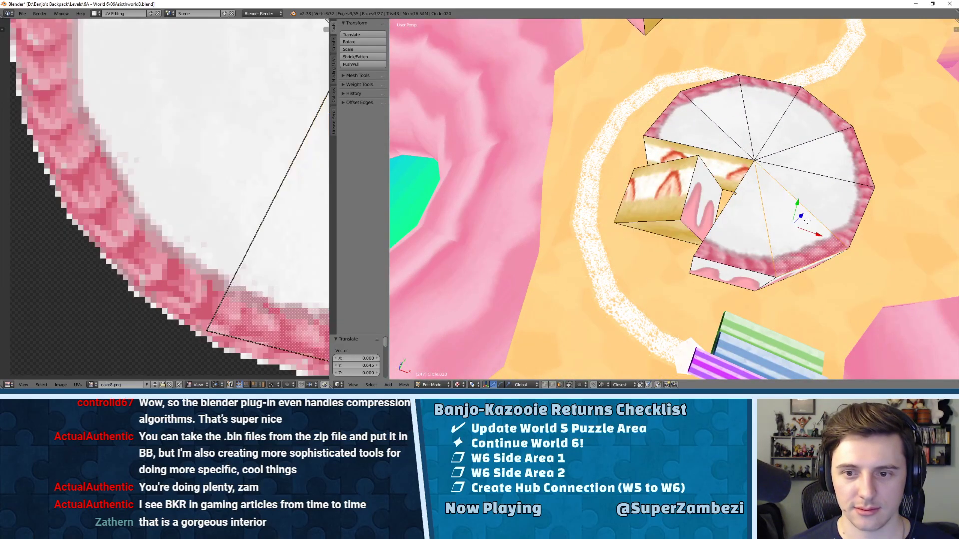
{"action": "key", "text": "l"}
{"action": "scroll", "coordinate": [807, 220], "scroll_direction": "up", "scroll_amount": 4}
{"action": "middle_click_drag", "start_coordinate": [806, 220], "coordinate": [695, 149]}
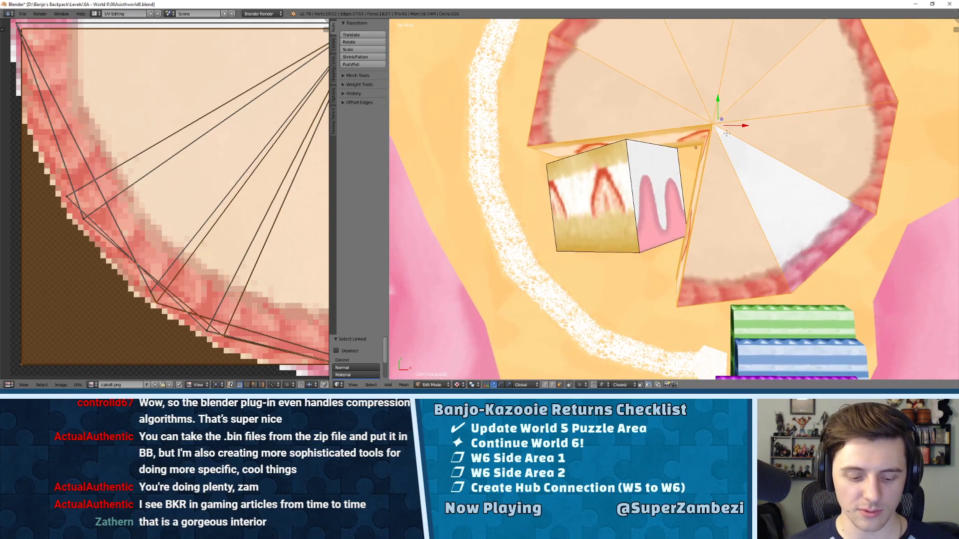
{"action": "key", "text": "g"}
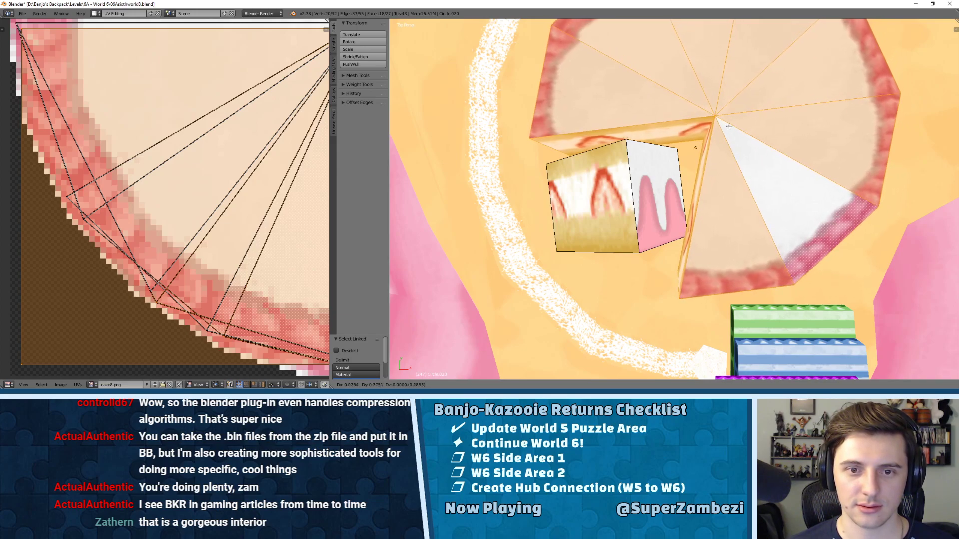
{"action": "left_click", "coordinate": [729, 126]}
- Select the whole linked slice in the cutout and move it by 0.080 along Y
{"action": "middle_click_drag", "start_coordinate": [728, 127], "coordinate": [779, 120]}
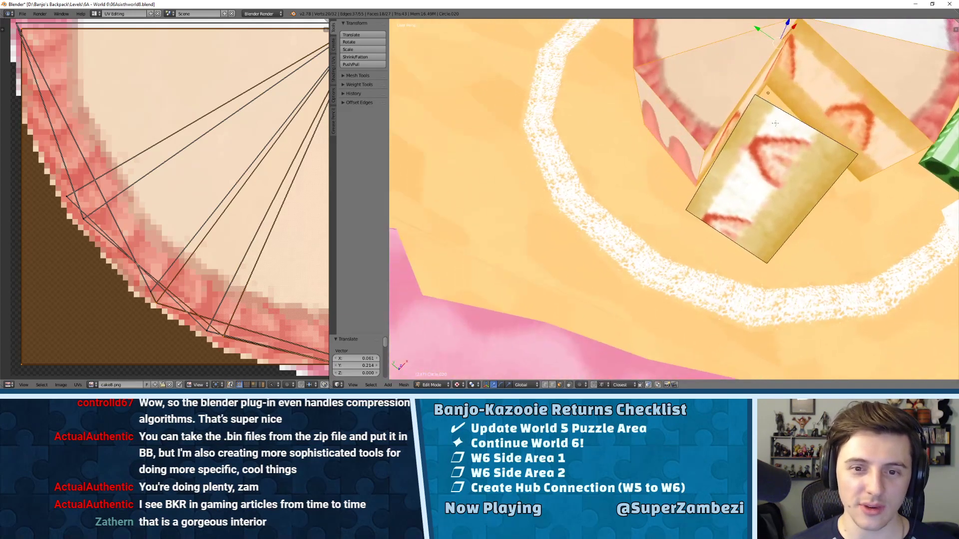
{"action": "right_click", "coordinate": [751, 146]}
{"action": "key", "text": "l"}
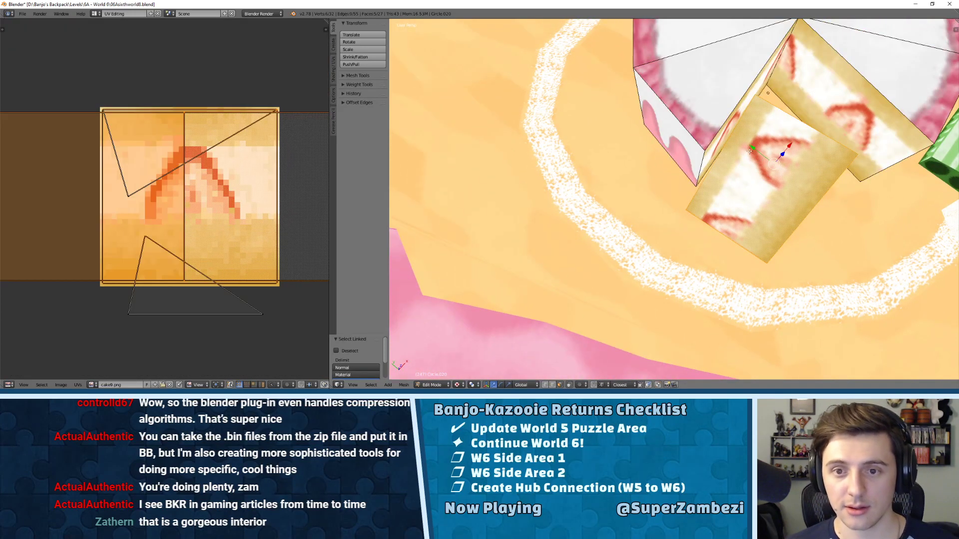
{"action": "key", "text": "g"}
{"action": "left_click", "coordinate": [749, 148]}
{"action": "key", "text": "KP_7"}
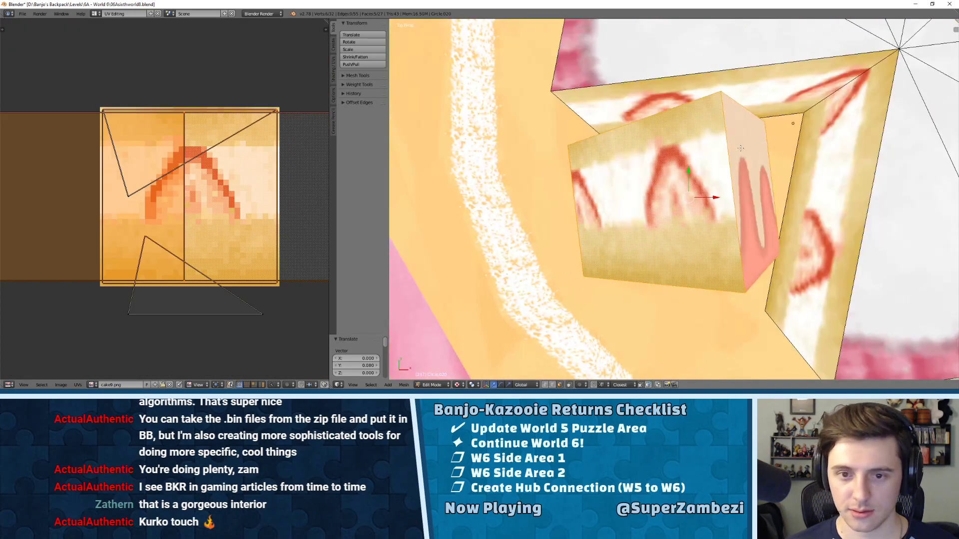
- Move the slice by 0.135 along Y and by -0.099 along X to position it in the cutout
{"action": "middle_click_drag", "start_coordinate": [751, 140], "coordinate": [703, 170], "text": "shift"}
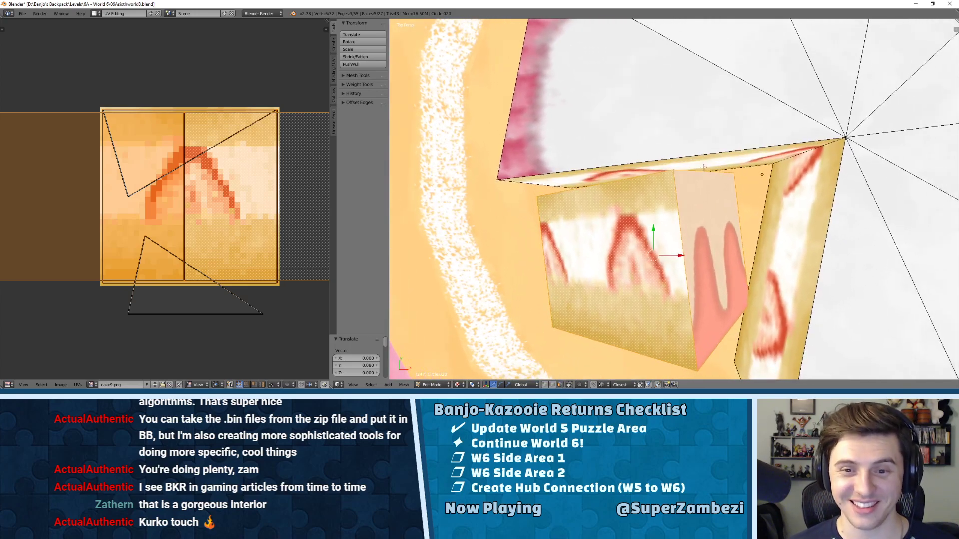
{"action": "key", "text": "g"}
{"action": "key", "text": "y"}
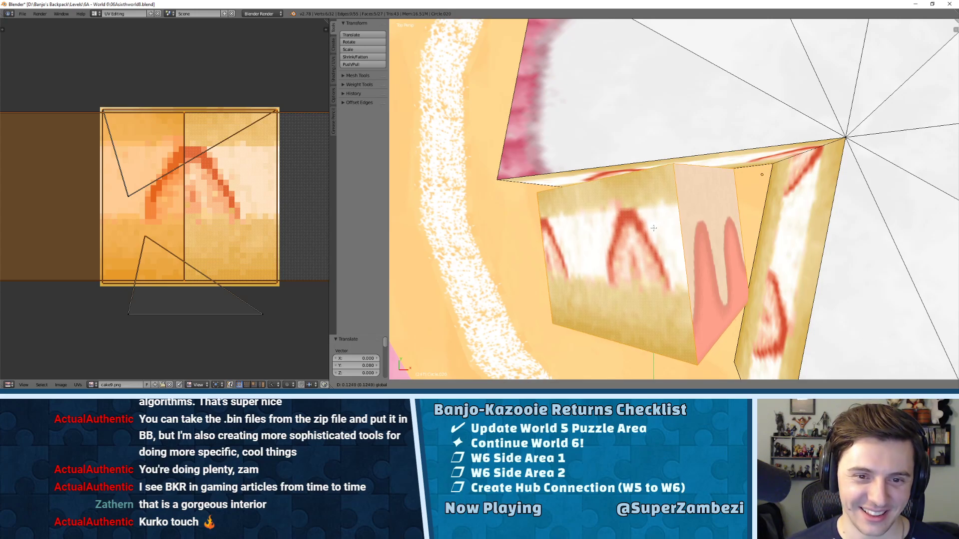
{"action": "left_click", "coordinate": [654, 228]}
{"action": "middle_click_drag", "start_coordinate": [653, 228], "coordinate": [680, 51]}
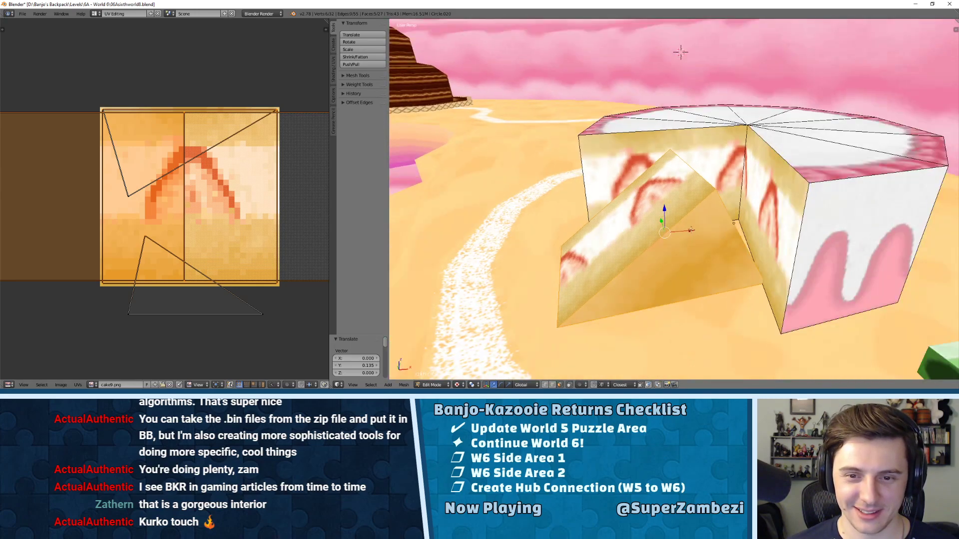
{"action": "key", "text": "g"}
{"action": "key", "text": "x"}
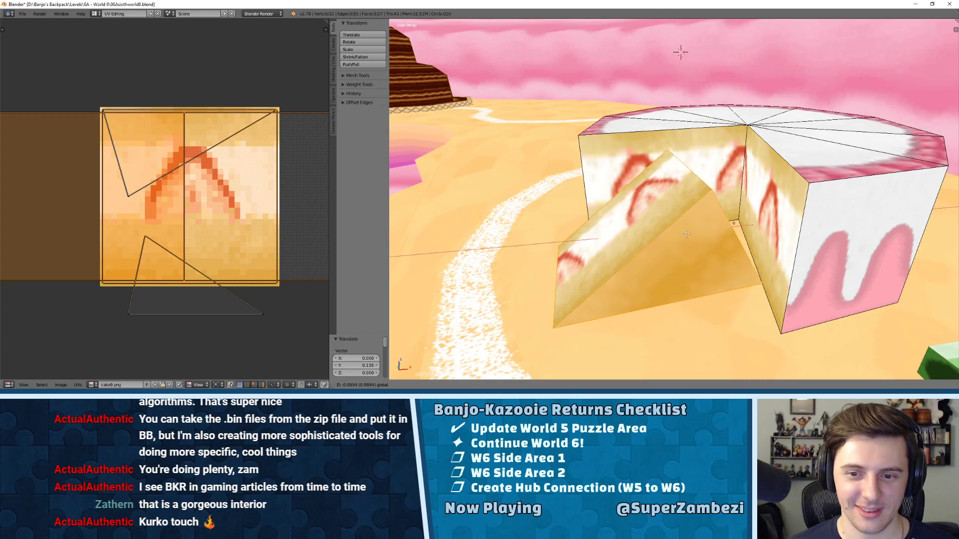
{"action": "left_click", "coordinate": [687, 234]}
- Try rotating the slice by 180° in the top view, and undo that rotation
{"action": "middle_click_drag", "start_coordinate": [655, 216], "coordinate": [696, 201]}
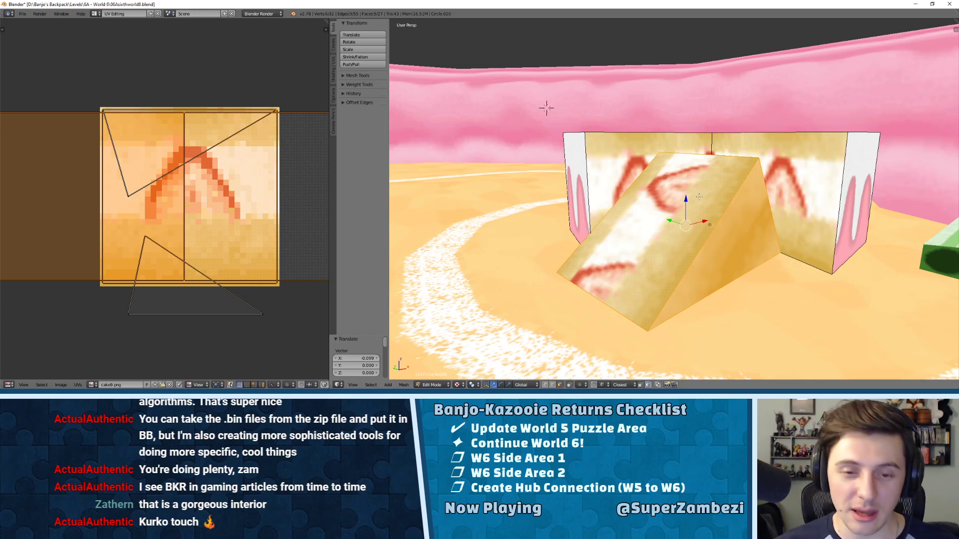
{"action": "middle_click_drag", "start_coordinate": [658, 210], "coordinate": [701, 225]}
{"action": "key", "text": "KP_Decimal"}
{"action": "key", "text": "KP_7"}
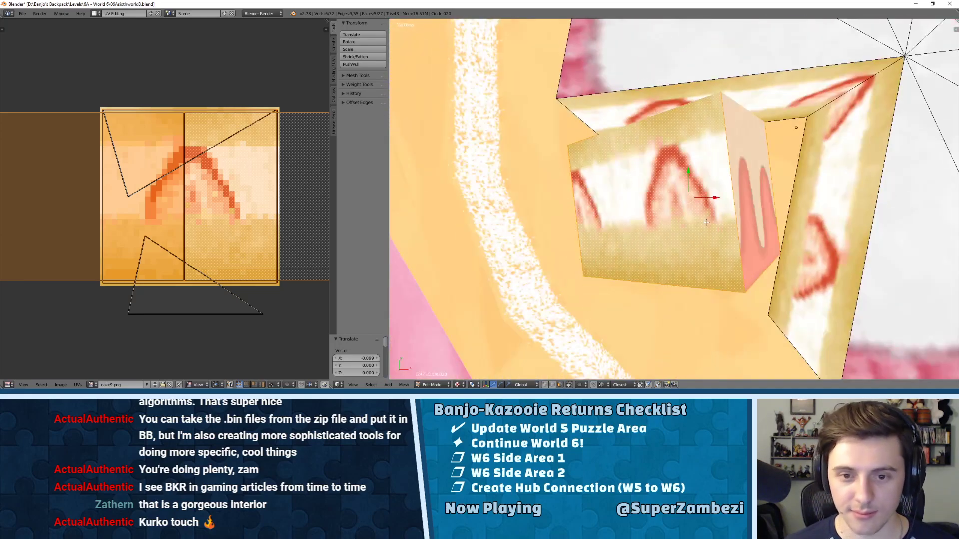
{"action": "type", "text": "r180"}
{"action": "key", "text": "Return"}
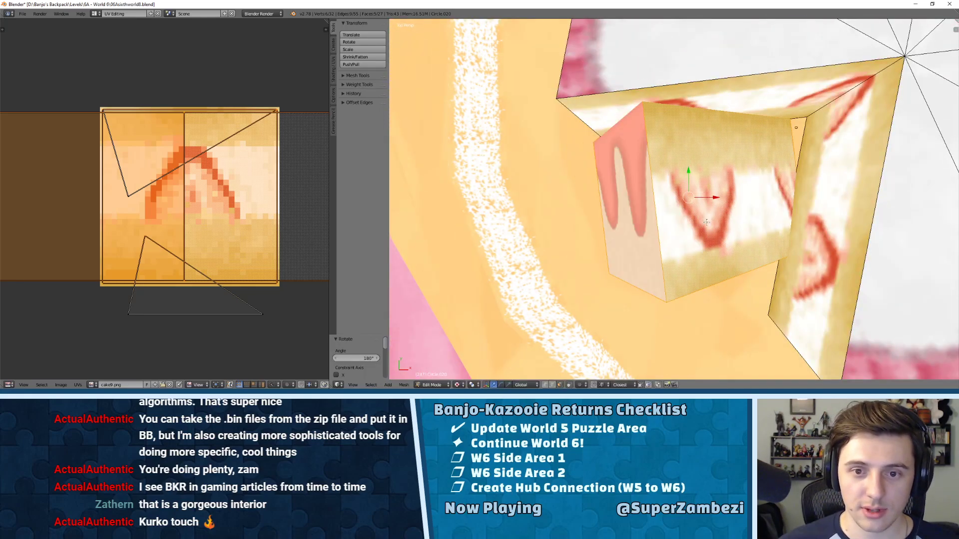
{"action": "middle_click_drag", "start_coordinate": [705, 204], "coordinate": [664, 23]}
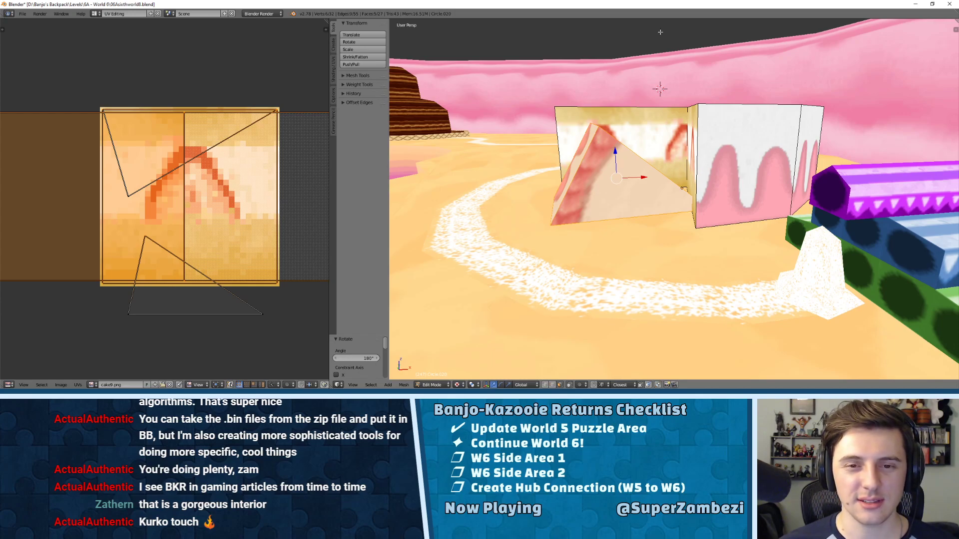
{"action": "key", "text": "ctrl+z"}
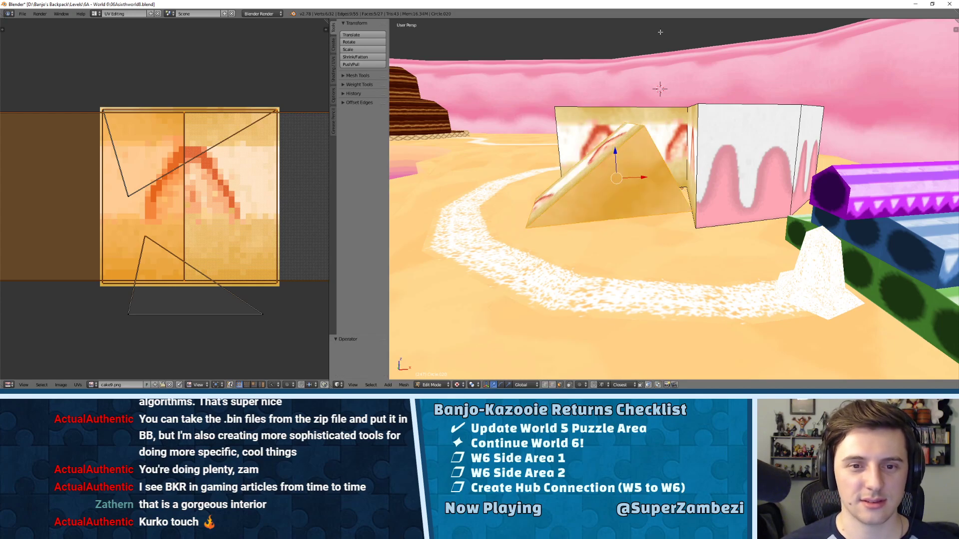
- Reselect the whole linked slice in the cake mesh and rotate it by 180° in the top view
{"action": "key", "text": "a"}
{"action": "key", "text": "Tab"}
{"action": "scroll", "coordinate": [660, 39], "scroll_direction": "down", "scroll_amount": 3}
{"action": "mouse_move", "coordinate": [653, 161]}
{"action": "middle_mouse_down"}
{"action": "mouse_move", "coordinate": [655, 139]}
{"action": "mouse_move", "coordinate": [662, 147]}
{"action": "mouse_move", "coordinate": [651, 172]}
{"action": "middle_mouse_up"}
{"action": "key", "text": "Tab"}
{"action": "right_click", "coordinate": [642, 192]}
{"action": "key", "text": "l"}
{"action": "key", "text": "KP_7"}
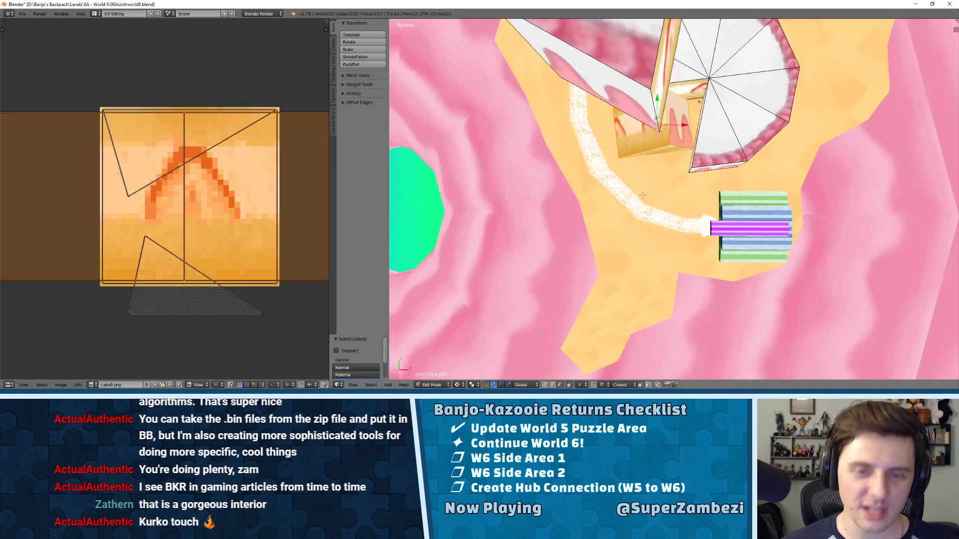
{"action": "key", "text": "KP_Decimal"}
{"action": "middle_click_drag", "start_coordinate": [615, 140], "coordinate": [602, 150], "text": "shift"}
{"action": "type", "text": "r180"}
{"action": "key", "text": "Return"}
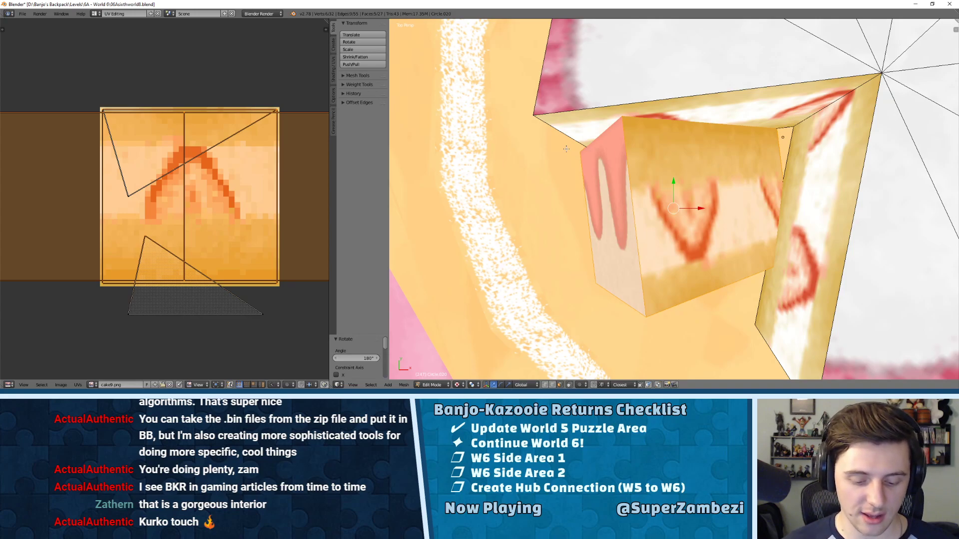
- Mirror the slice with a scale of -1 along X and flip its normals
{"action": "type", "text": "s-1"}
{"action": "key", "text": "Return"}
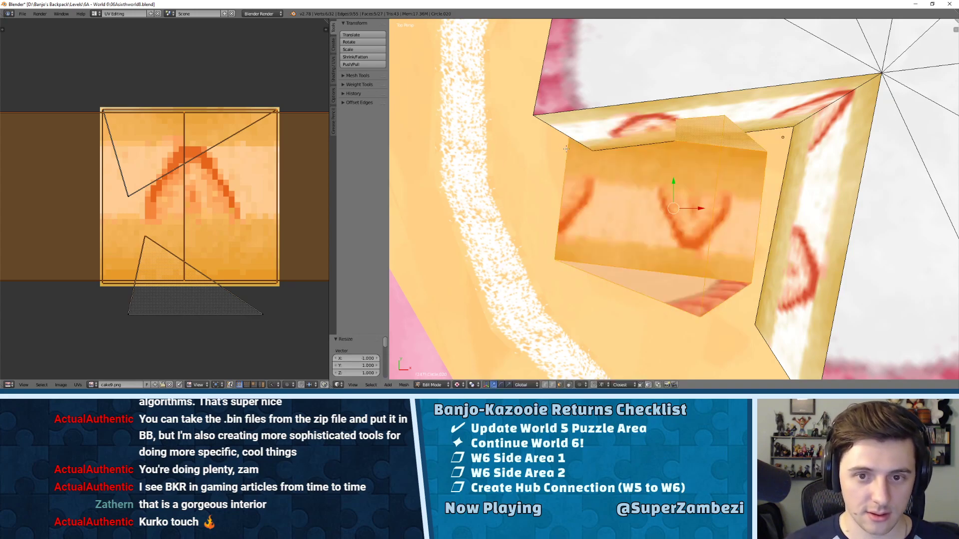
{"action": "key", "text": "w"}
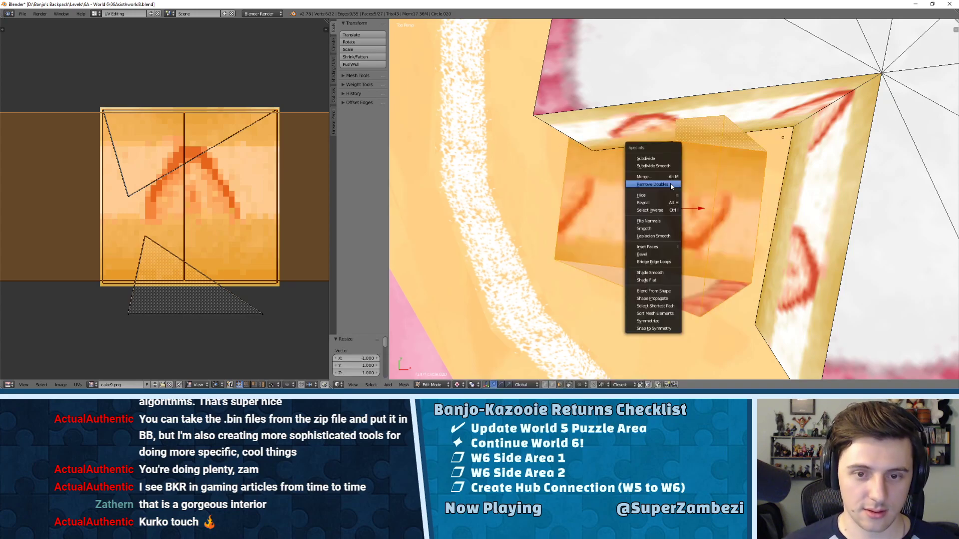
{"action": "left_click", "coordinate": [656, 220]}
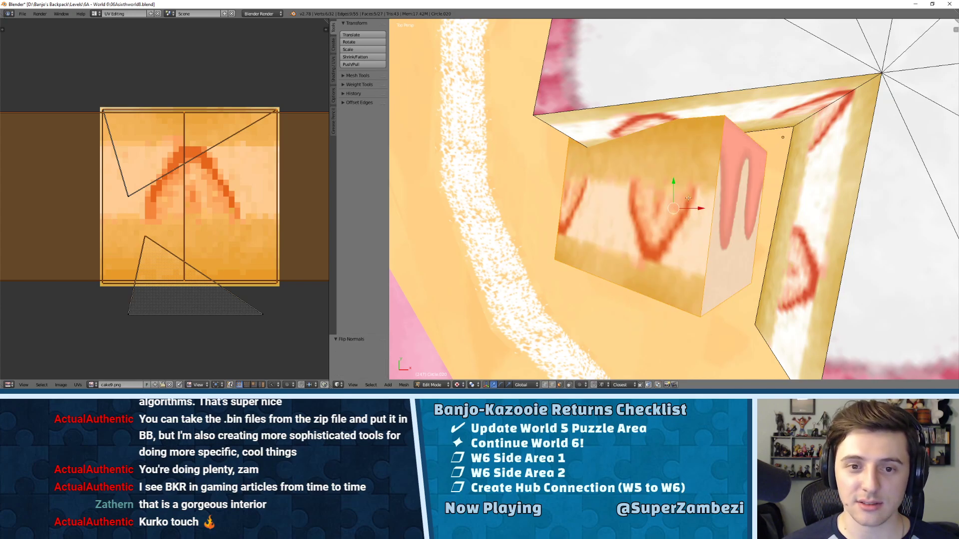
- Rotate the mirrored slice by about -13.5° in the top view
{"action": "key", "text": "r"}
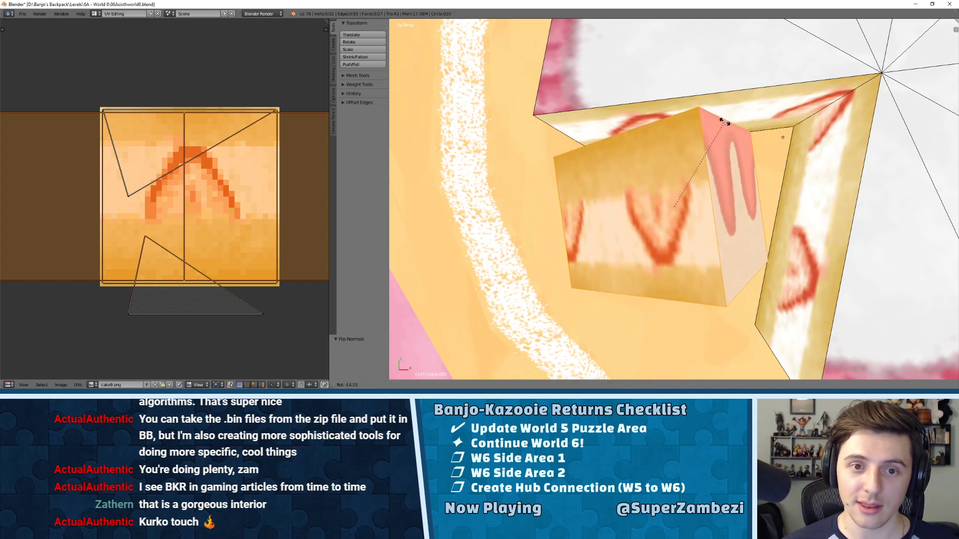
{"action": "left_click", "coordinate": [720, 128]}
{"action": "middle_click_drag", "start_coordinate": [720, 128], "coordinate": [711, 218]}
- Examine the sideways slice in the cake's cutout, leave mesh editing, and look over the surrounding candy island
{"action": "middle_click_drag", "start_coordinate": [721, 133], "coordinate": [710, 233]}
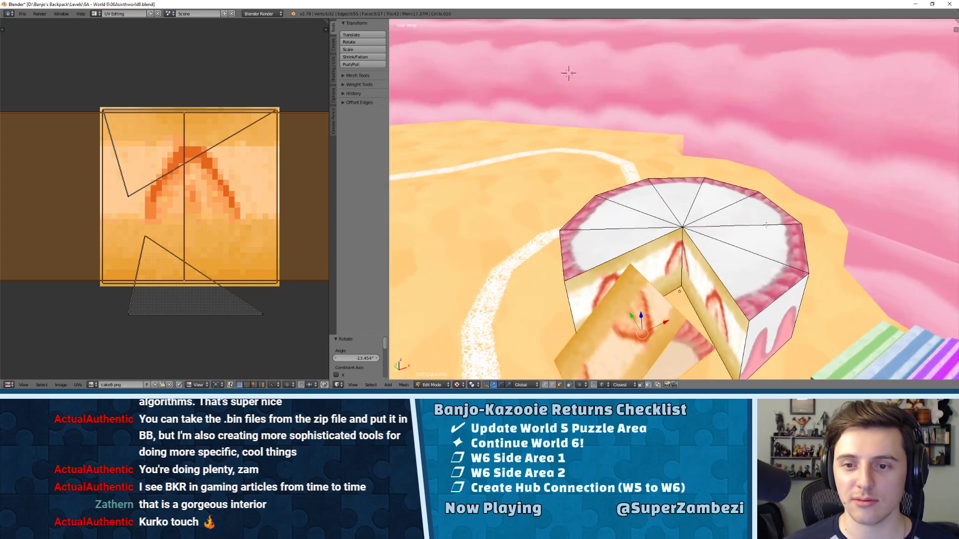
{"action": "middle_click_drag", "start_coordinate": [568, 73], "coordinate": [660, 79]}
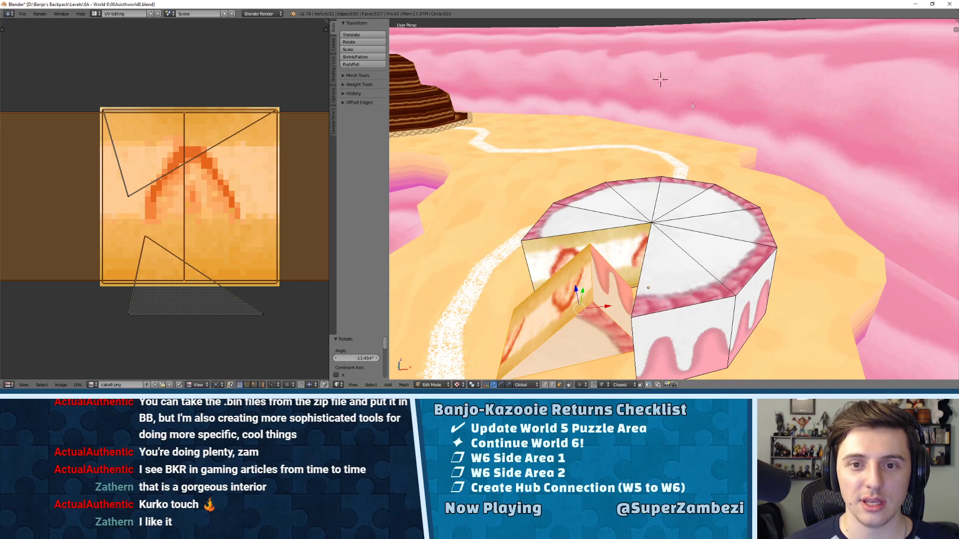
{"action": "middle_click_drag", "start_coordinate": [659, 79], "coordinate": [555, 146]}
{"action": "middle_click_drag", "start_coordinate": [637, 177], "coordinate": [920, 223]}
{"action": "key", "text": "Tab"}
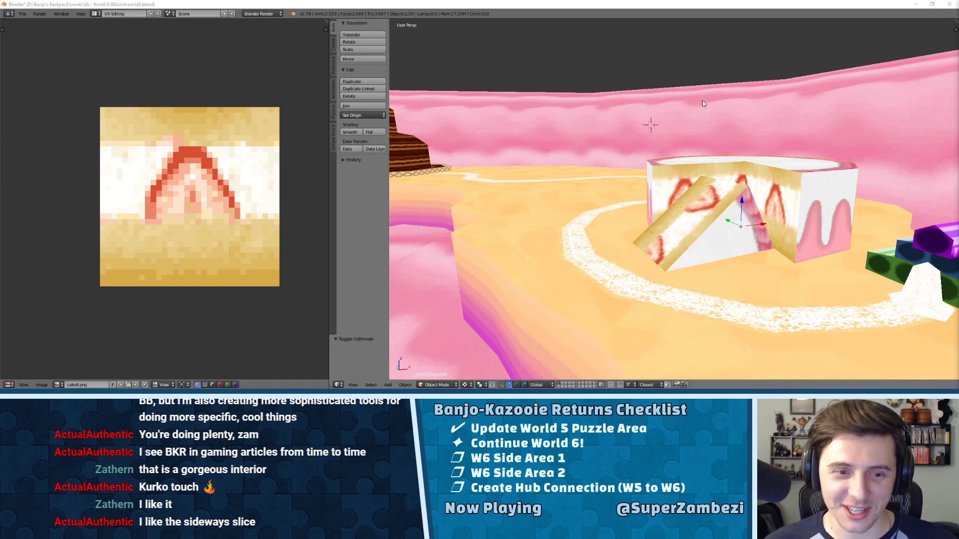
{"action": "scroll", "coordinate": [706, 112], "scroll_direction": "down", "scroll_amount": 8}
{"action": "middle_click_drag", "start_coordinate": [706, 112], "coordinate": [651, 130]}
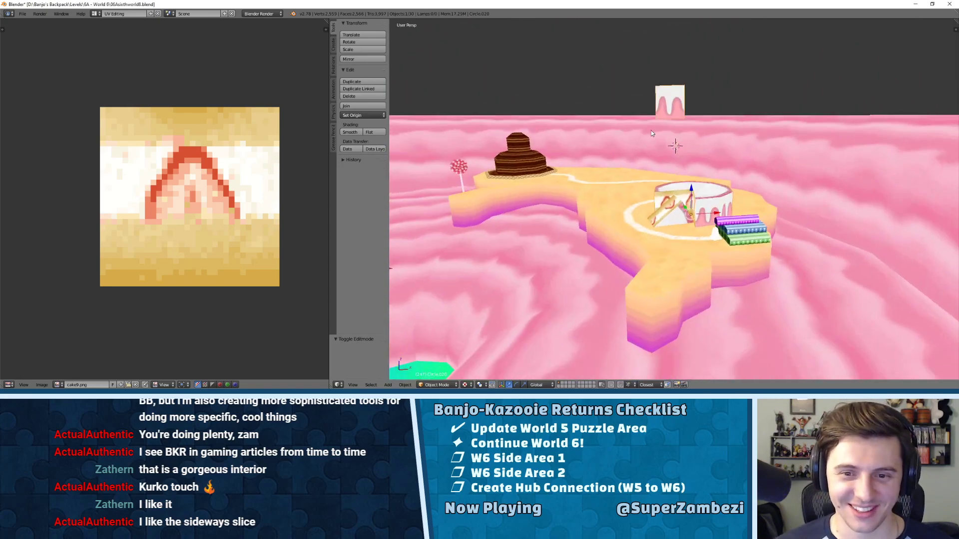
- Try deleting the vertices of the spare slice floating above the level from the cake mesh, and undo the deletion
{"action": "scroll", "coordinate": [669, 108], "scroll_direction": "up", "scroll_amount": 5}
{"action": "right_click", "coordinate": [749, 116]}
{"action": "key", "text": "ctrl+j"}
{"action": "left_click", "coordinate": [749, 115]}
{"action": "key", "text": "Tab"}
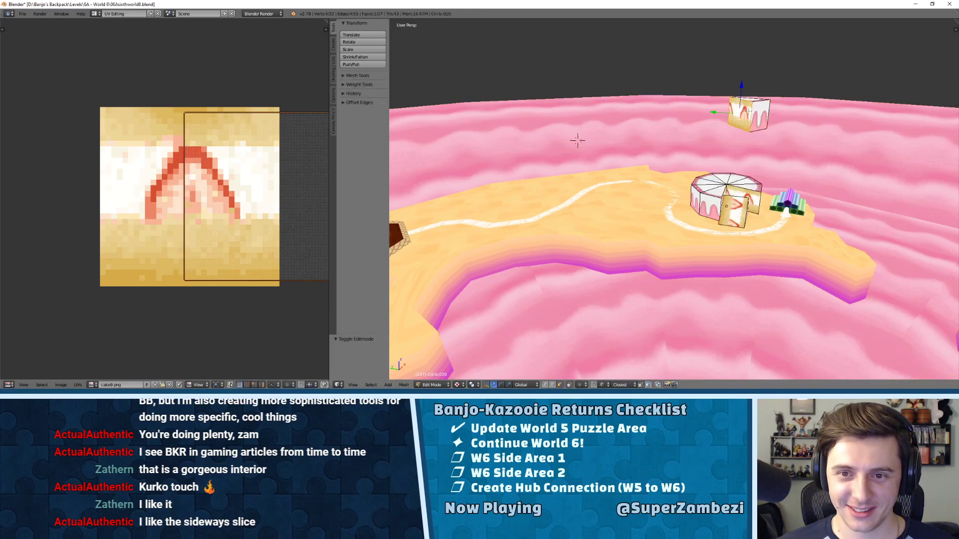
{"action": "key", "text": "x"}
{"action": "left_click", "coordinate": [745, 109]}
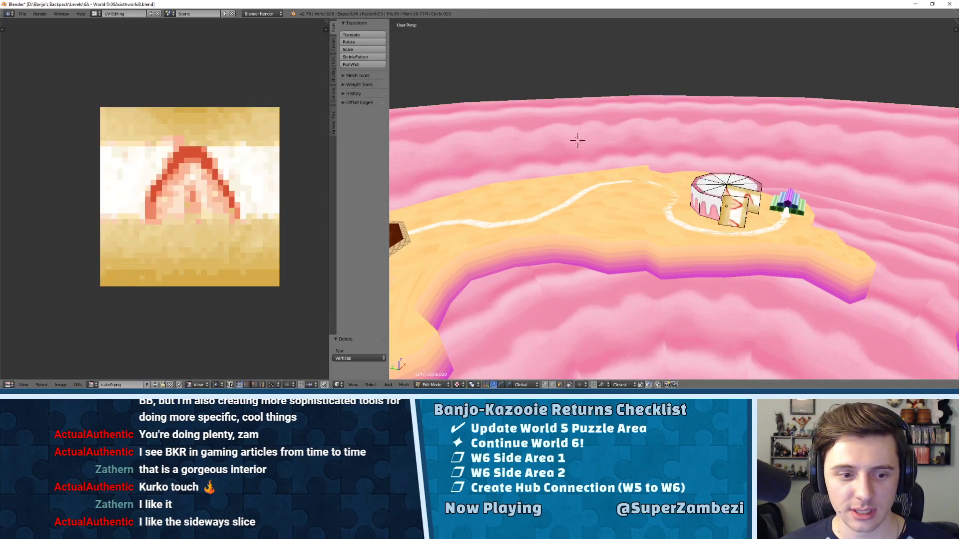
{"action": "key", "text": "ctrl+z"}
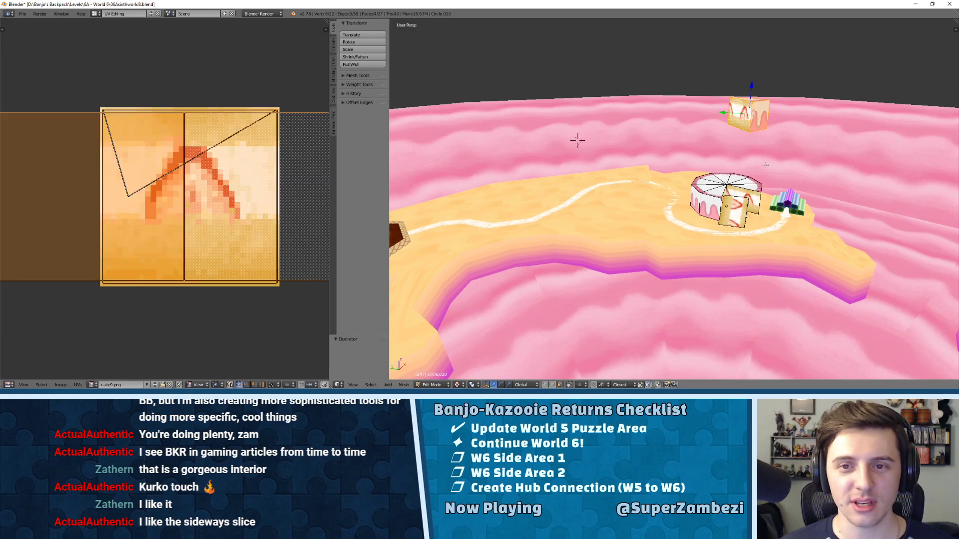
- Select the whole spare slice floating above the level and move it along Y, and about 24.5 units along X, clear of the island
{"action": "key", "text": "a"}
{"action": "right_click", "coordinate": [749, 118]}
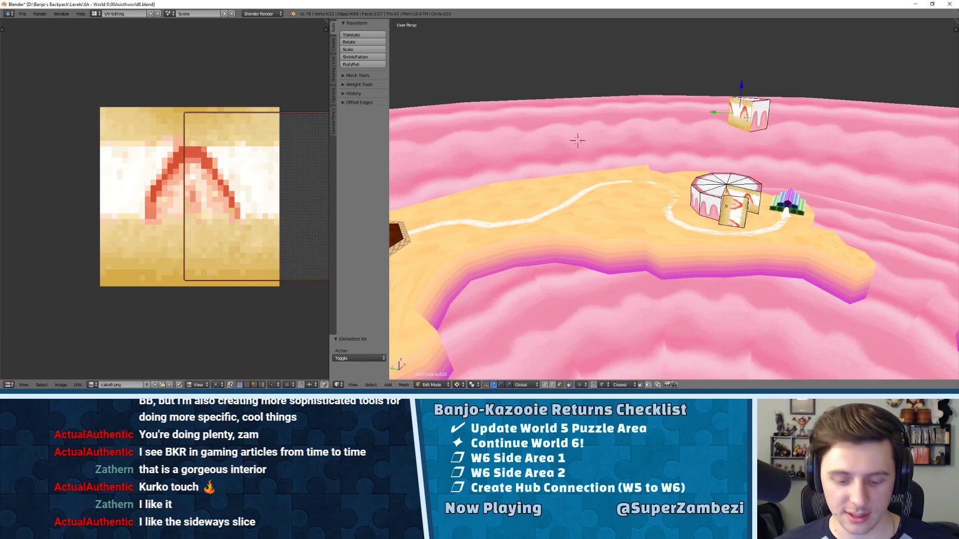
{"action": "key", "text": "l"}
{"action": "key", "text": "g"}
{"action": "key", "text": "y"}
{"action": "left_click", "coordinate": [878, 141]}
{"action": "middle_click_drag", "start_coordinate": [869, 140], "coordinate": [790, 224]}
{"action": "key", "text": "g"}
{"action": "key", "text": "x"}
{"action": "left_click", "coordinate": [1, 378]}
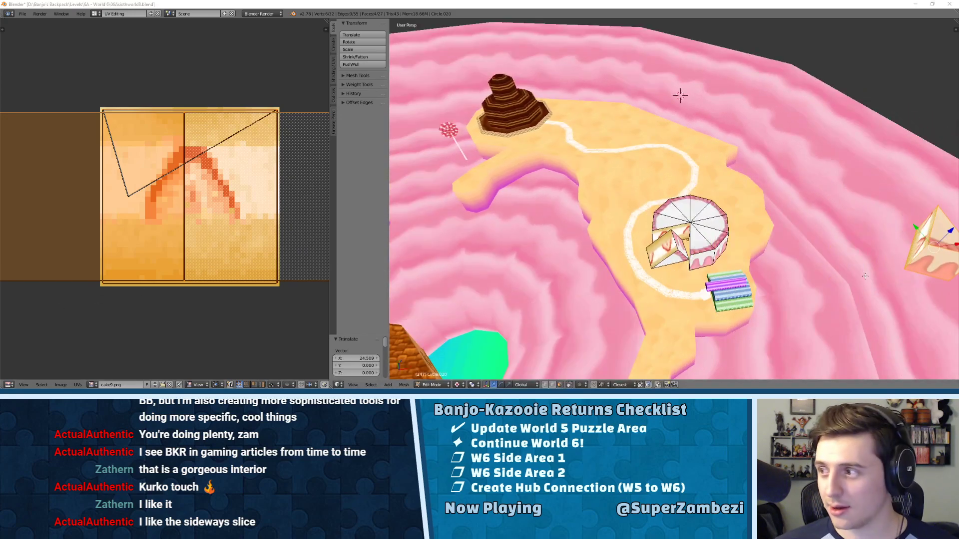
- Switch to the candy.txt notes in Notepad and review the candy ideas, highlighting gummy bears, rock candy, marshmallows, caramel apples and candy corn
{"action": "middle_click_drag", "start_coordinate": [745, 32], "coordinate": [786, 119]}
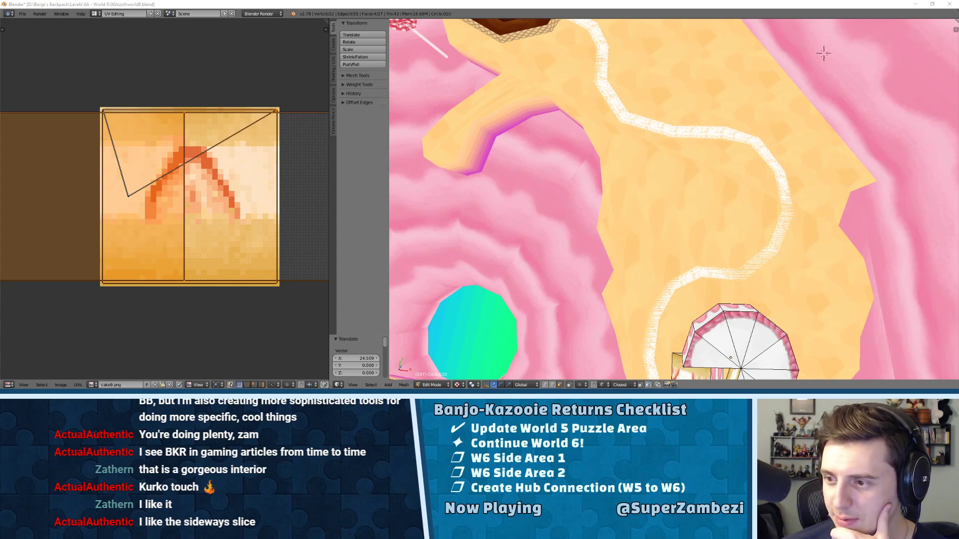
{"action": "key", "text": "alt+Tab"}
{"action": "left_click_drag", "start_coordinate": [900, 59], "coordinate": [253, 37]}
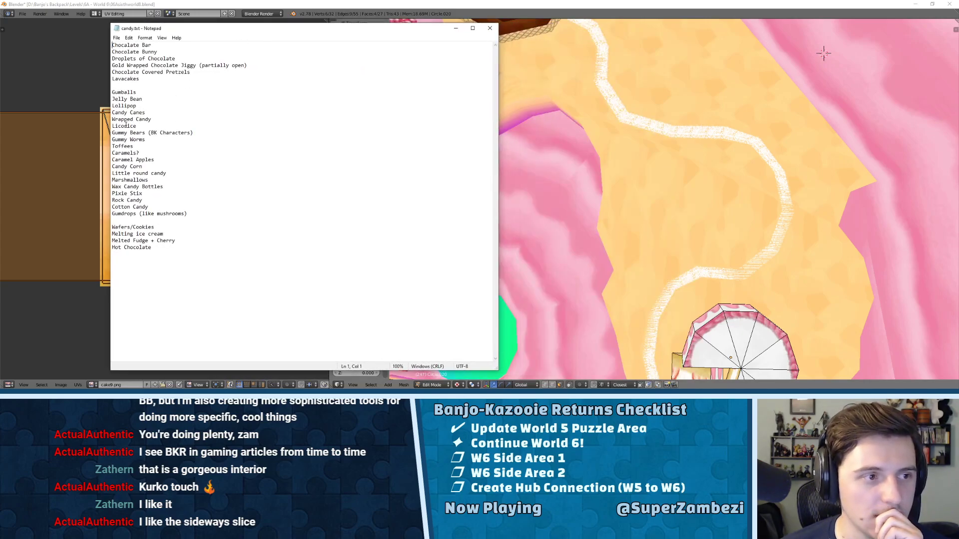
{"action": "left_click_drag", "start_coordinate": [231, 135], "coordinate": [110, 134]}
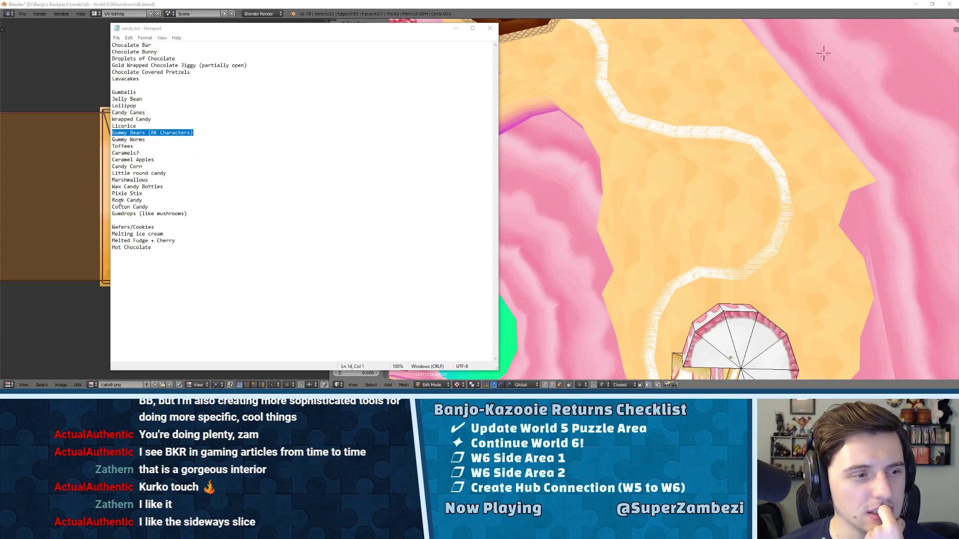
{"action": "left_click_drag", "start_coordinate": [142, 200], "coordinate": [91, 203]}
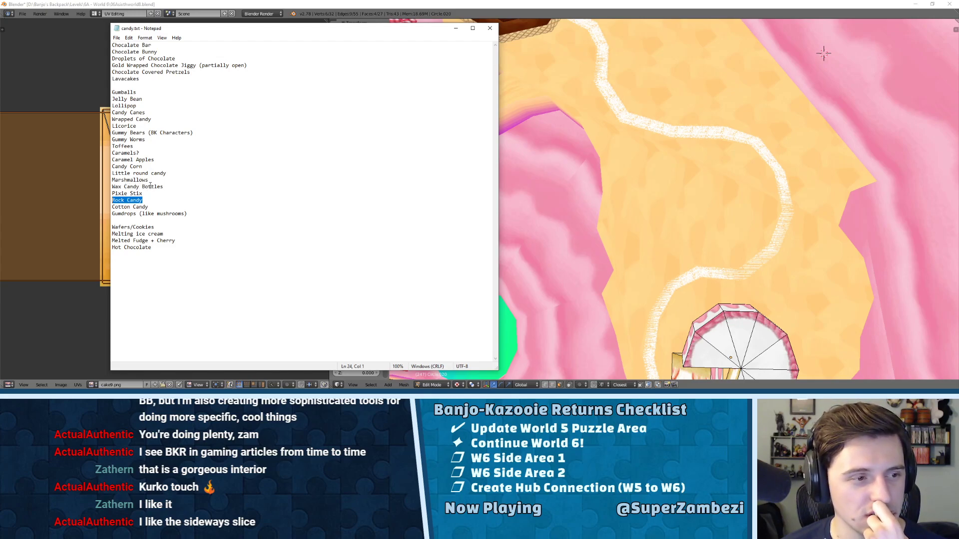
{"action": "left_click_drag", "start_coordinate": [149, 180], "coordinate": [109, 181]}
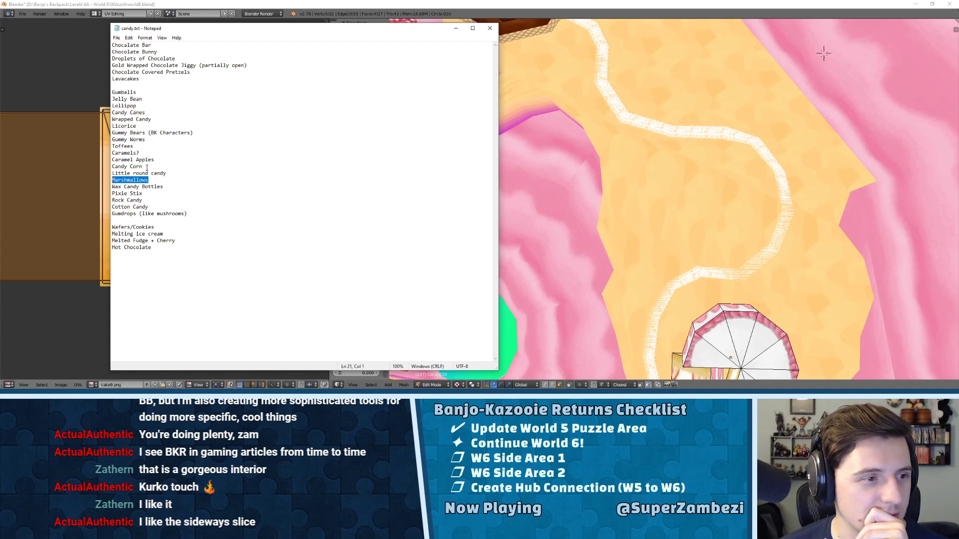
{"action": "left_click_drag", "start_coordinate": [146, 167], "coordinate": [107, 161]}
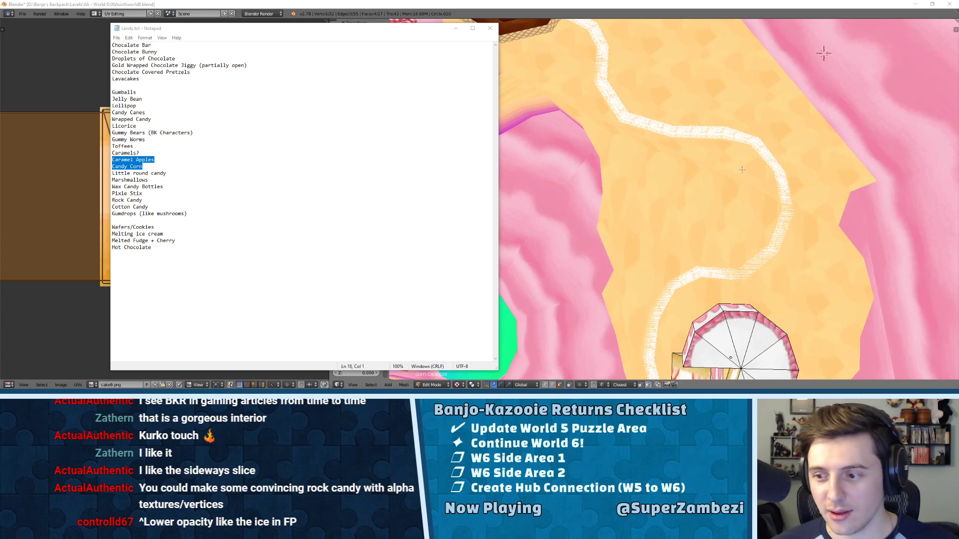
- Return to Blender and look over the candy level around the cake island, the chocolate fountain, the house and the neighbouring island
{"action": "middle_click_drag", "start_coordinate": [738, 165], "coordinate": [729, 245]}
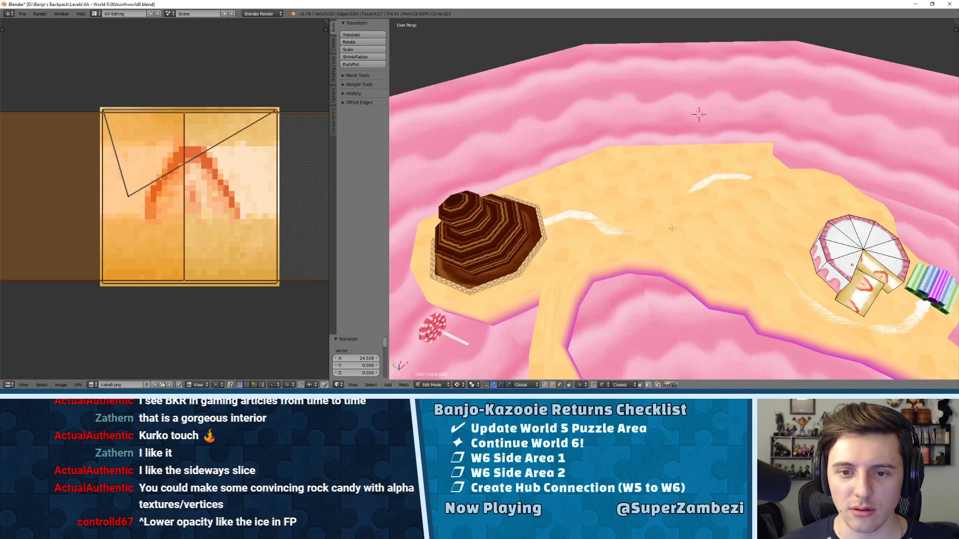
{"action": "middle_click_drag", "start_coordinate": [772, 217], "coordinate": [685, 220]}
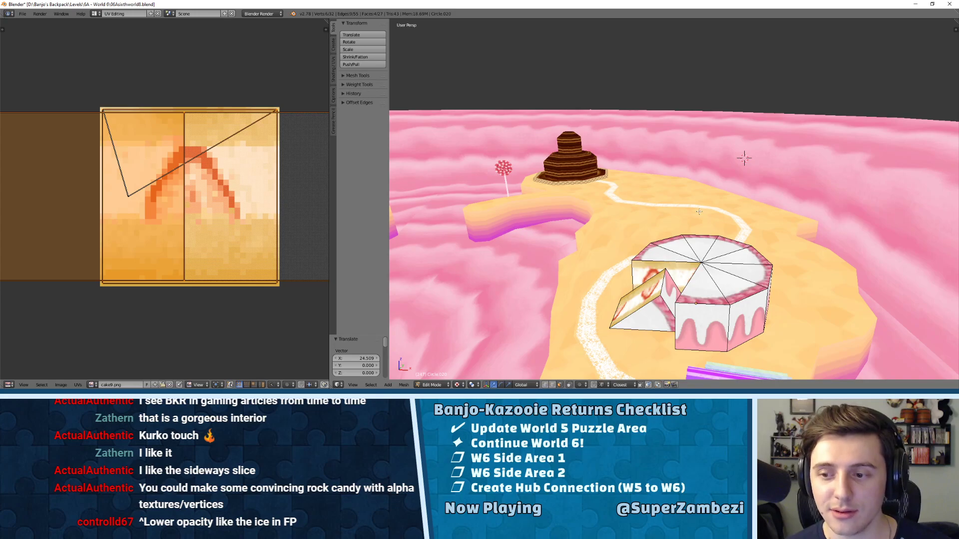
{"action": "scroll", "coordinate": [699, 212], "scroll_direction": "down", "scroll_amount": 6}
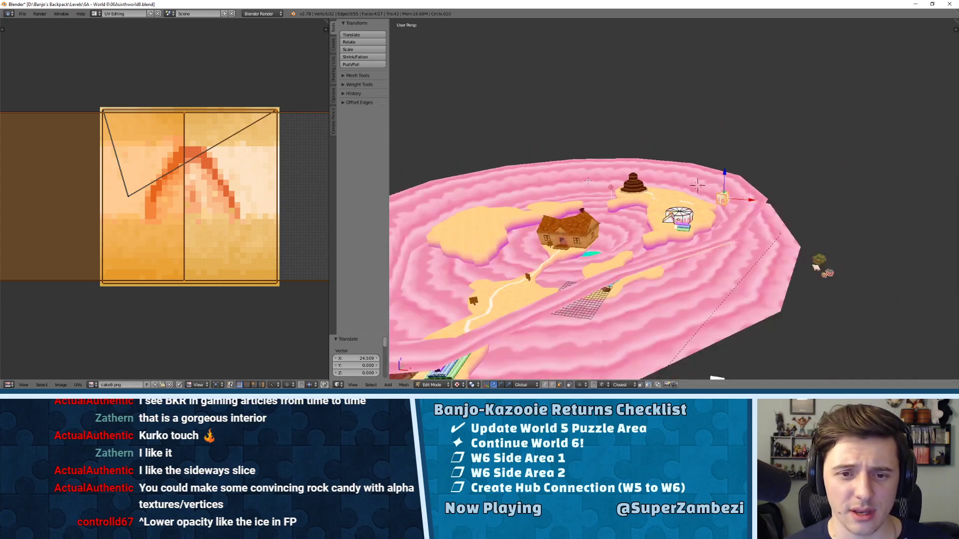
{"action": "scroll", "coordinate": [568, 204], "scroll_direction": "up", "scroll_amount": 8}
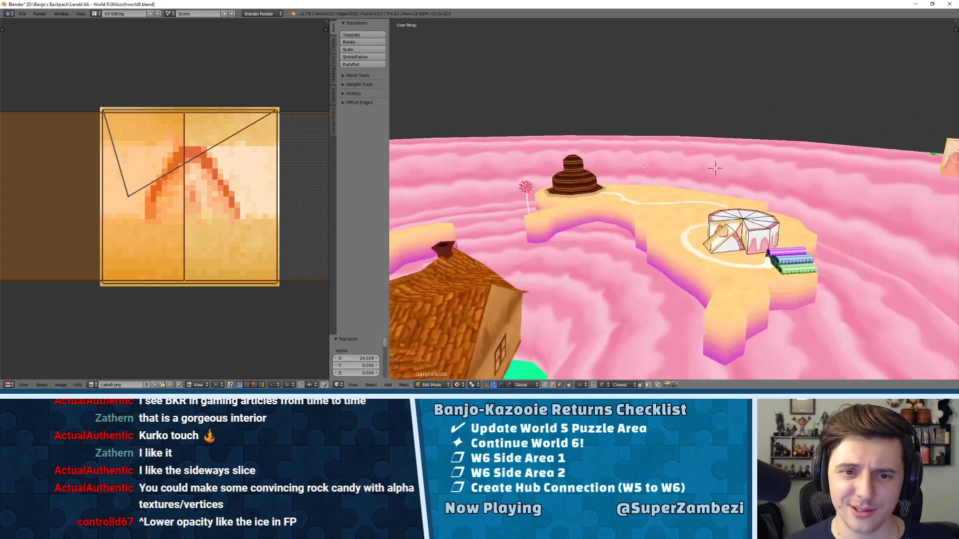
{"action": "middle_click_drag", "start_coordinate": [721, 164], "coordinate": [663, 150]}
{"action": "scroll", "coordinate": [719, 200], "scroll_direction": "up", "scroll_amount": 6}
{"action": "middle_click_drag", "start_coordinate": [728, 174], "coordinate": [669, 190]}
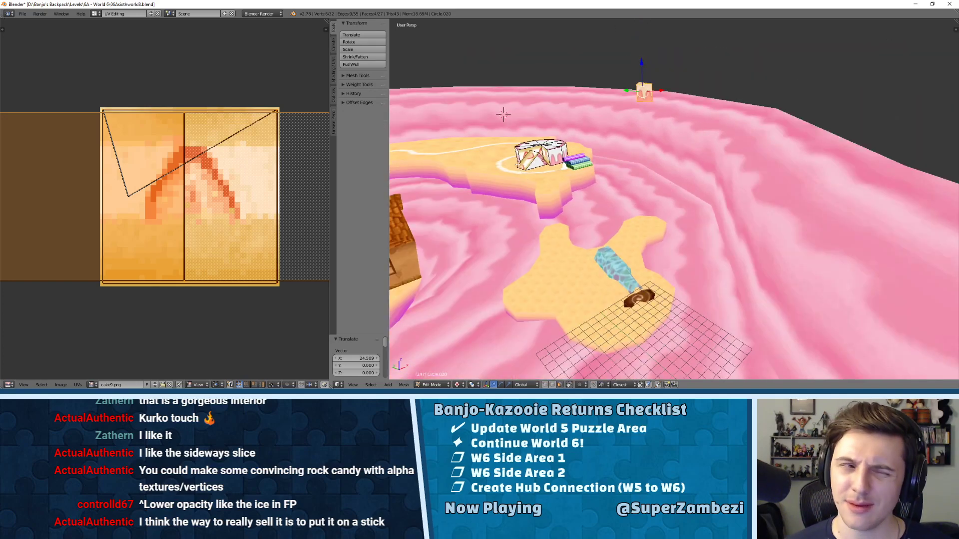
{"action": "middle_click_drag", "start_coordinate": [493, 198], "coordinate": [607, 193]}
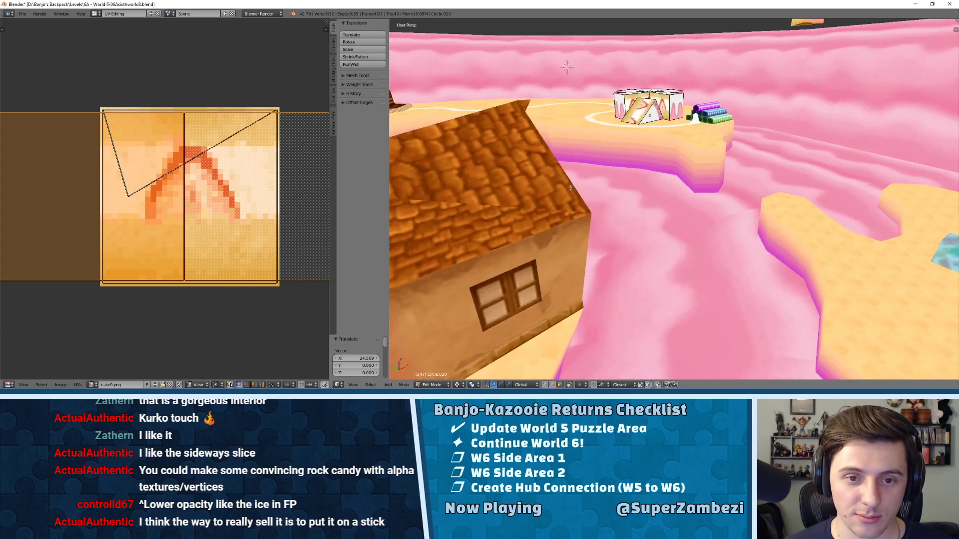
- Switch mesh editing from the cake to the main level mesh, select the face at the house's roof corner and inspect the roof
{"action": "key", "text": "Tab"}
{"action": "right_click", "coordinate": [560, 172]}
{"action": "key", "text": "Tab"}
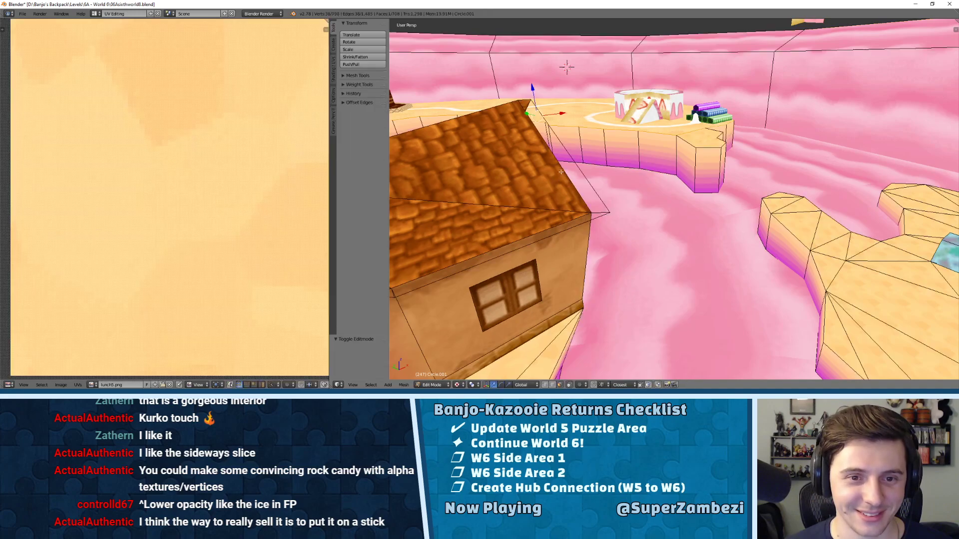
{"action": "right_click", "coordinate": [562, 170]}
{"action": "middle_click_drag", "start_coordinate": [569, 172], "coordinate": [598, 184]}
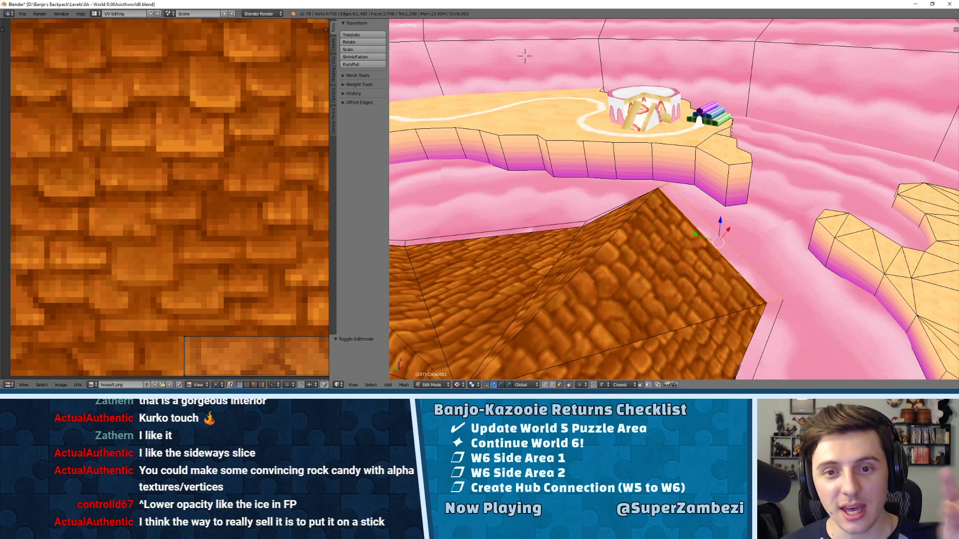
{"action": "middle_click_drag", "start_coordinate": [702, 270], "coordinate": [671, 223]}
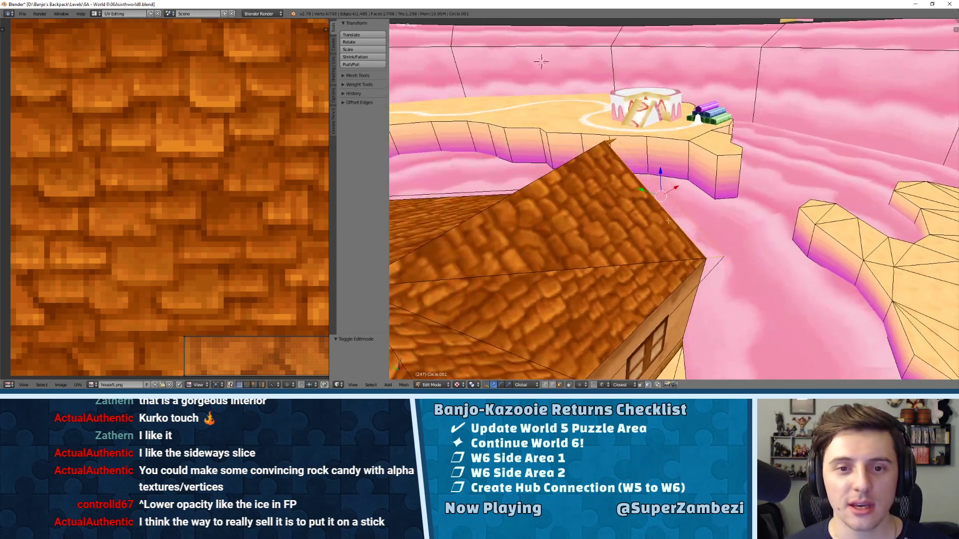
{"action": "middle_click_drag", "start_coordinate": [541, 61], "coordinate": [636, 182]}
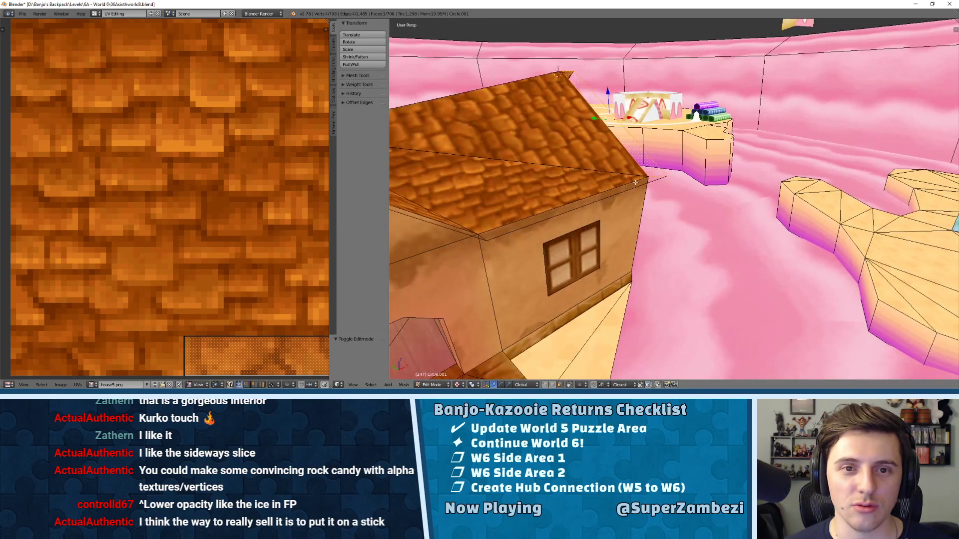
{"action": "middle_click_drag", "start_coordinate": [595, 109], "coordinate": [596, 108]}
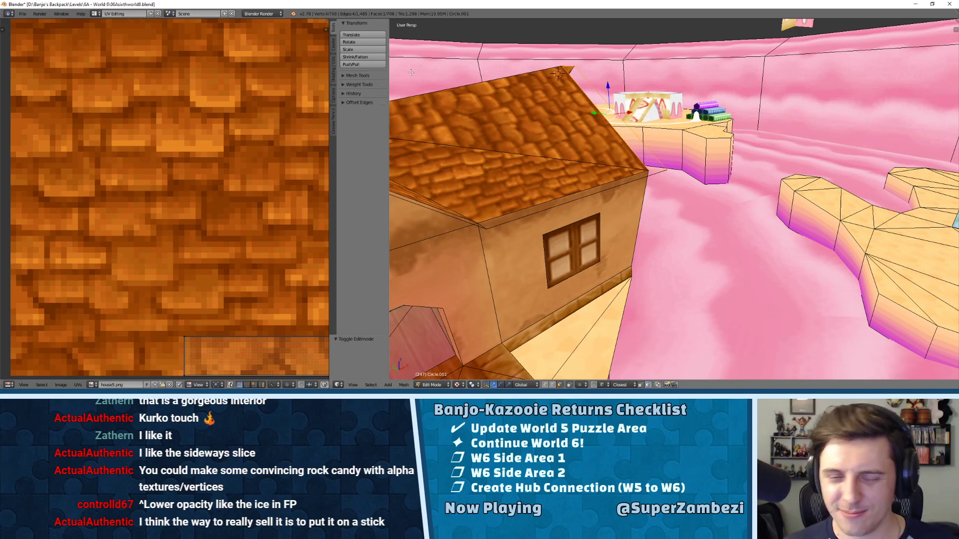
- Examine the open ground and white path between the cake and the chocolate fountain for room for another candy prop
{"action": "scroll", "coordinate": [503, 59], "scroll_direction": "up", "scroll_amount": 10}
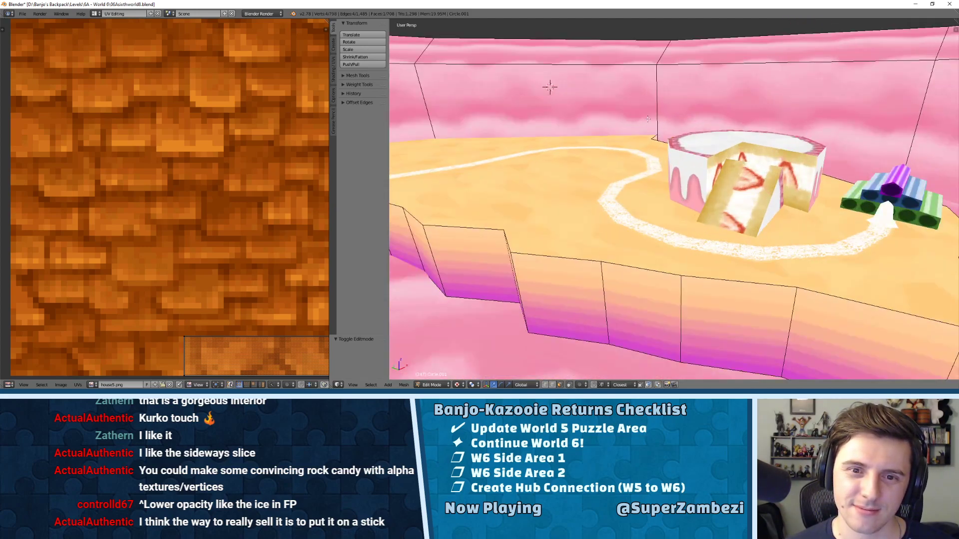
{"action": "middle_click_drag", "start_coordinate": [707, 154], "coordinate": [665, 134]}
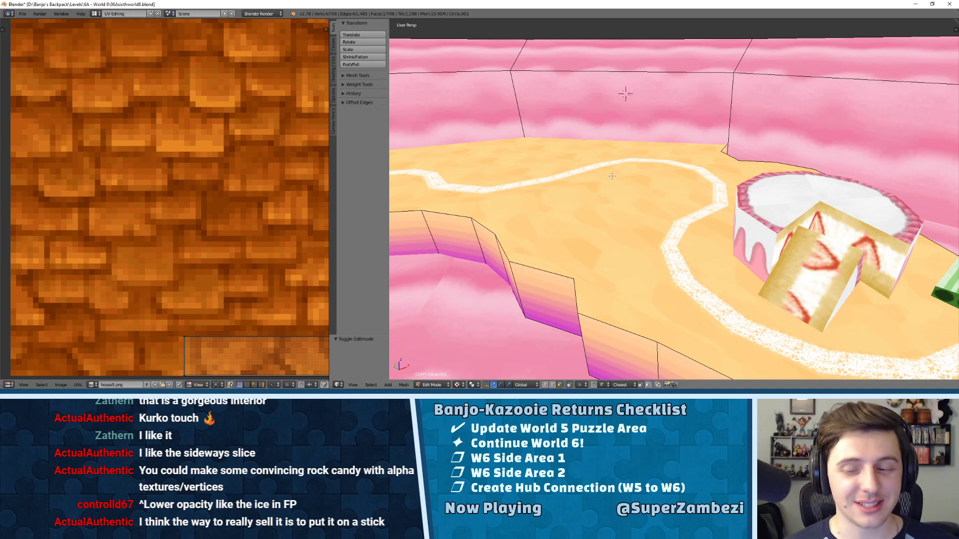
{"action": "middle_click_drag", "start_coordinate": [624, 180], "coordinate": [649, 227]}
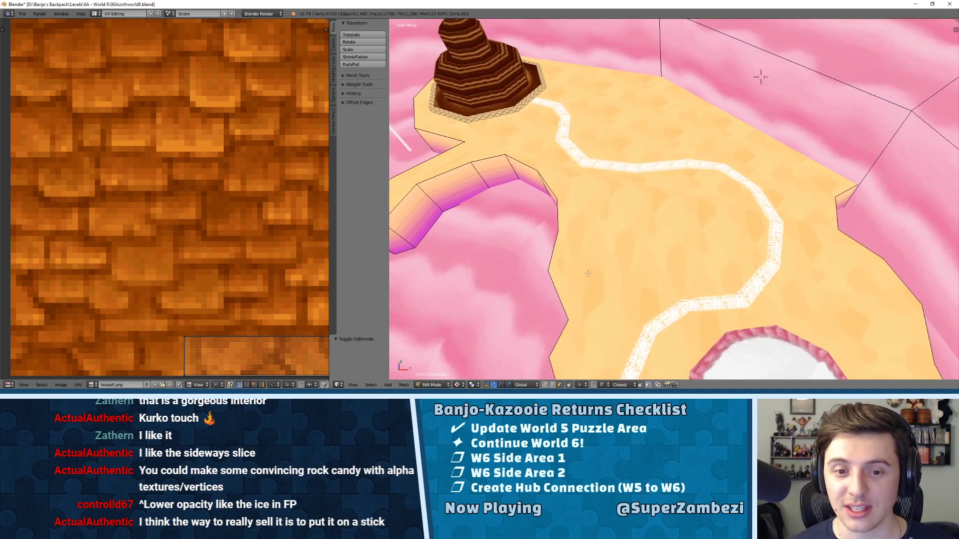
{"action": "middle_click_drag", "start_coordinate": [606, 201], "coordinate": [719, 271]}
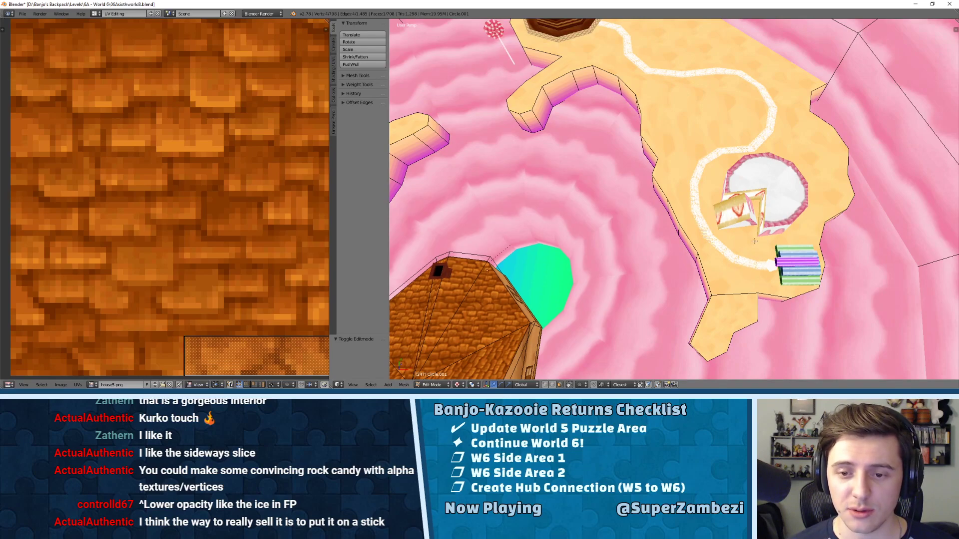
{"action": "middle_click_drag", "start_coordinate": [690, 150], "coordinate": [552, 186]}
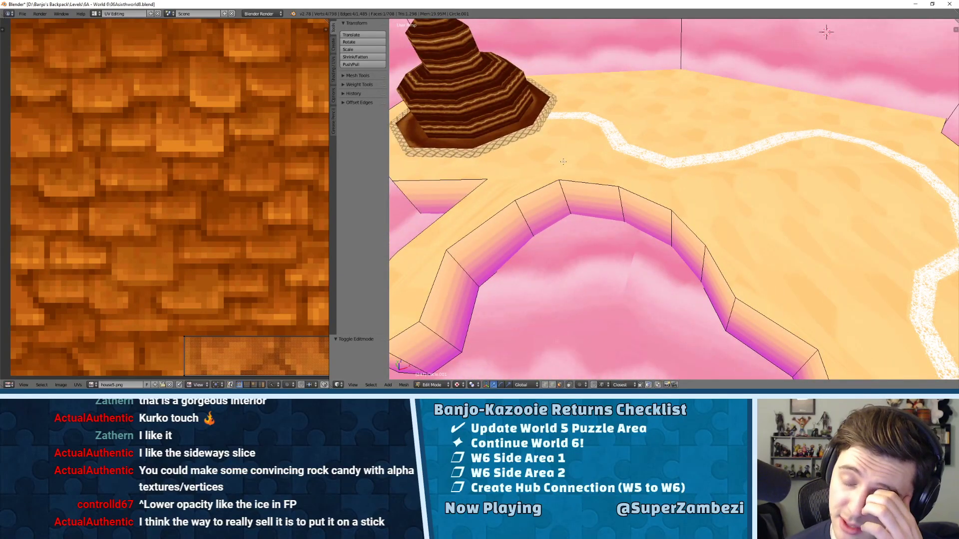
{"action": "scroll", "coordinate": [697, 178], "scroll_direction": "down", "scroll_amount": 6}
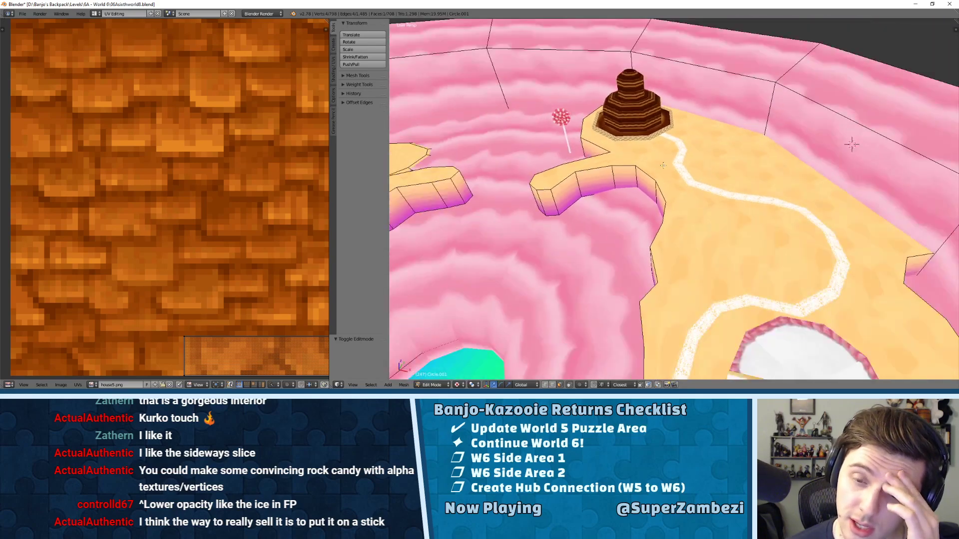
{"action": "scroll", "coordinate": [666, 166], "scroll_direction": "down", "scroll_amount": 2}
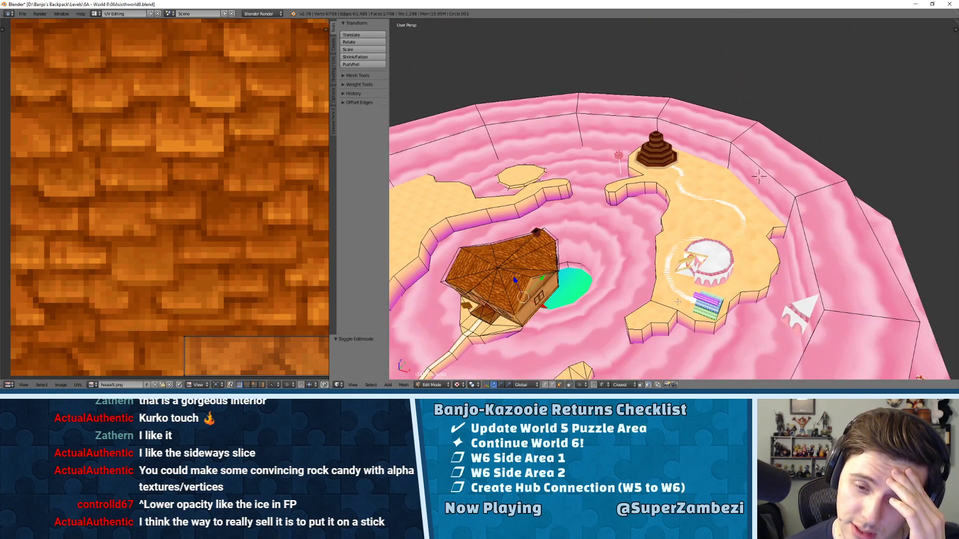
{"action": "scroll", "coordinate": [691, 303], "scroll_direction": "up", "scroll_amount": 2}
{"action": "scroll", "coordinate": [697, 310], "scroll_direction": "down", "scroll_amount": 2}
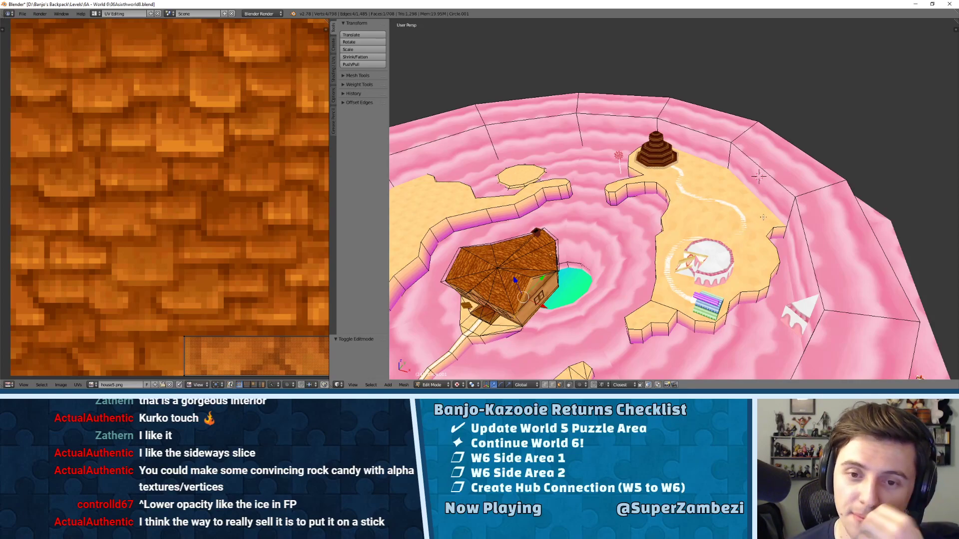
{"action": "scroll", "coordinate": [759, 216], "scroll_direction": "up", "scroll_amount": 5}
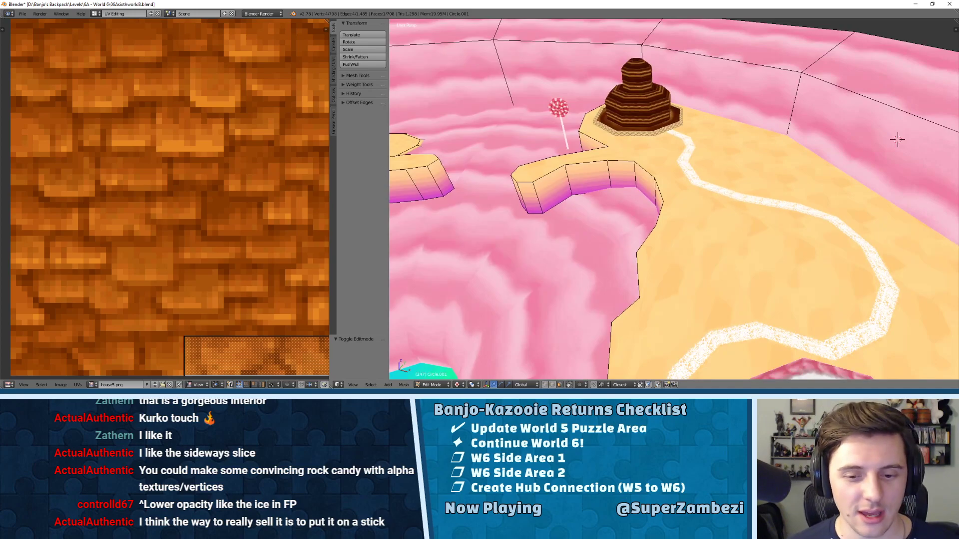
- Bring up the candy.txt notes again and reread the list of candy ideas
{"action": "key", "text": "alt+Tab"}
{"action": "key", "text": "alt+Tab"}
{"action": "middle_click_drag", "start_coordinate": [694, 213], "coordinate": [692, 210]}
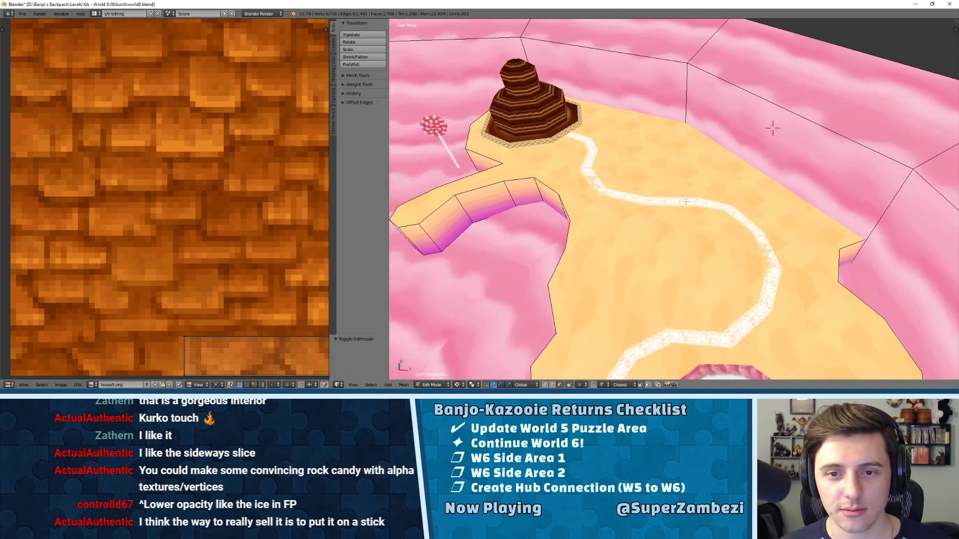
{"action": "key", "text": "alt+Tab"}
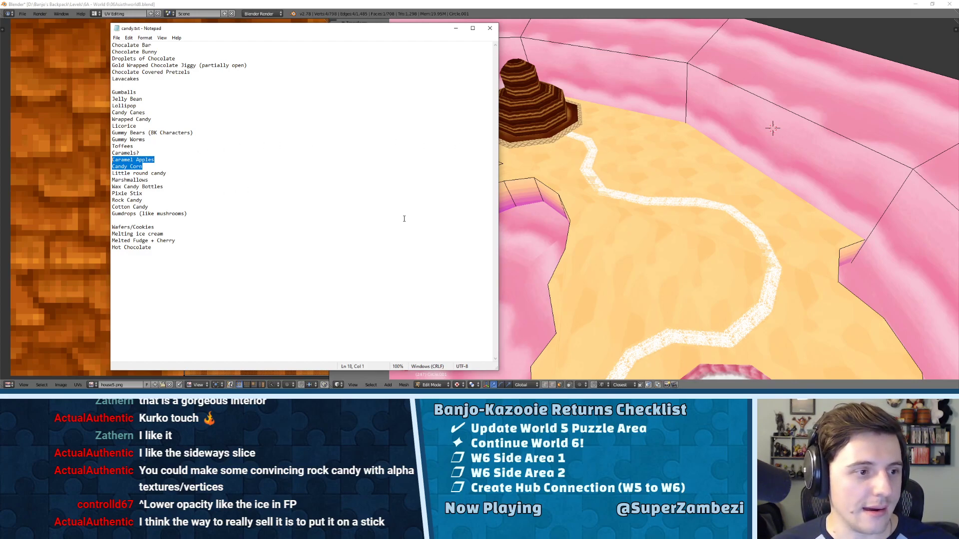
- Return to Blender and add a plane with radius 1 to the level mesh, positioned on top of the round cake
{"action": "scroll", "coordinate": [783, 252], "scroll_direction": "down", "scroll_amount": 5}
{"action": "middle_click_drag", "start_coordinate": [784, 234], "coordinate": [745, 233]}
{"action": "scroll", "coordinate": [784, 252], "scroll_direction": "up", "scroll_amount": 4}
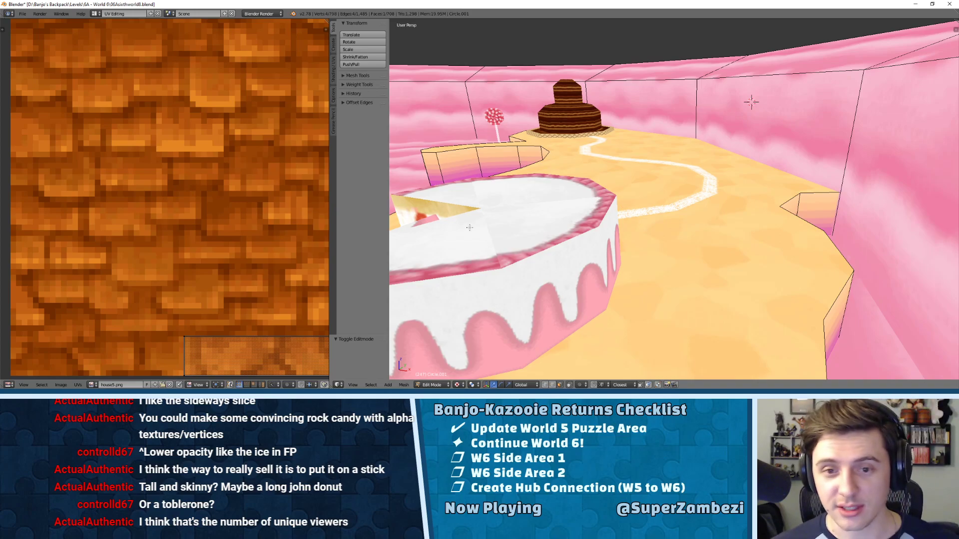
{"action": "middle_click_drag", "start_coordinate": [607, 177], "coordinate": [669, 187]}
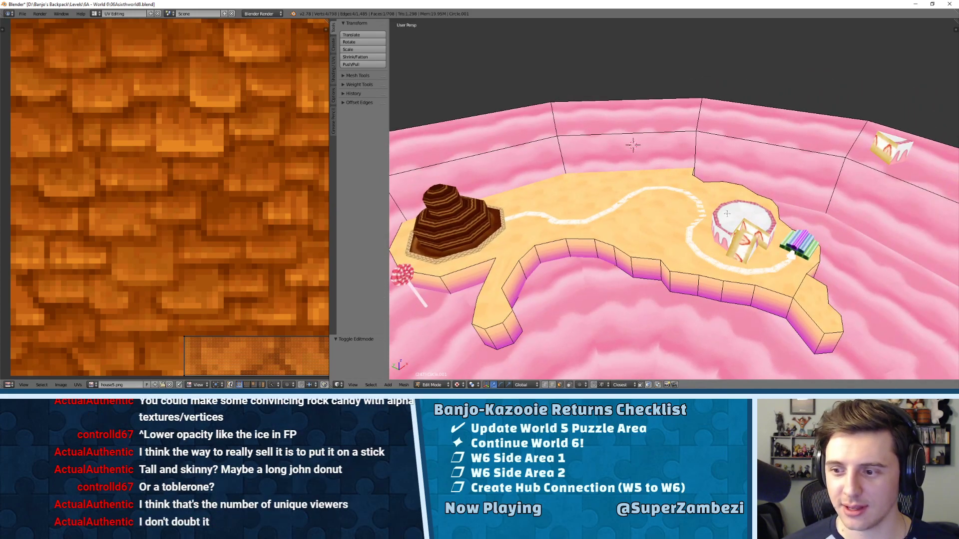
{"action": "scroll", "coordinate": [726, 214], "scroll_direction": "up", "scroll_amount": 5}
{"action": "middle_click_drag", "start_coordinate": [775, 186], "coordinate": [744, 166]}
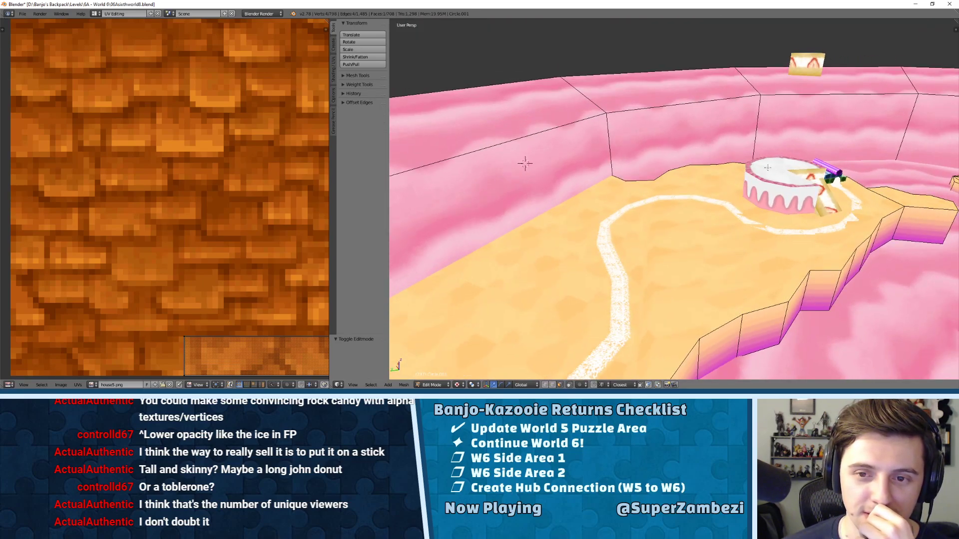
{"action": "key", "text": "space"}
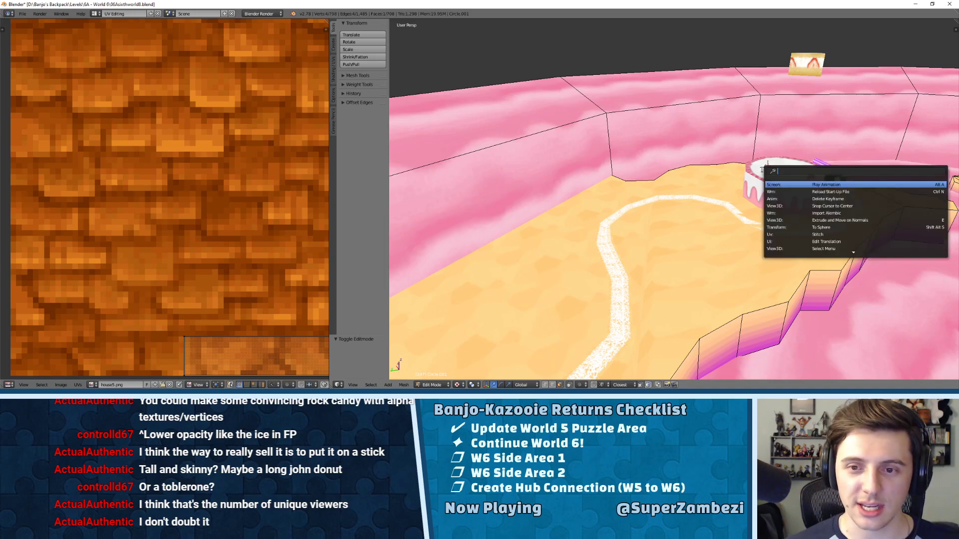
{"action": "type", "text": "plane"}
{"action": "key", "text": "Return"}
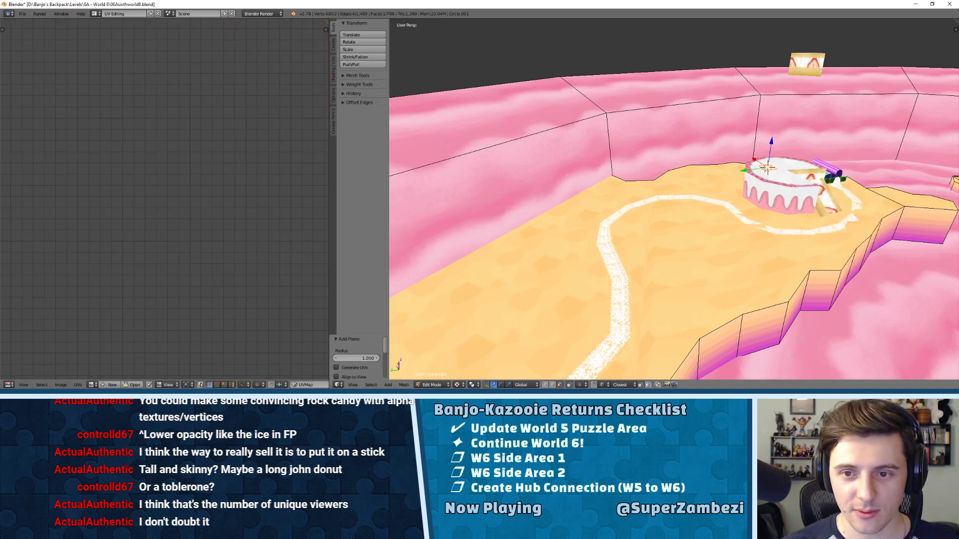
- Raise the plane about 11.3 units along Z and shift it about 19.7 units in negative X, over the pink swirl ground
{"action": "key", "text": "g"}
{"action": "key", "text": "z"}
{"action": "left_click", "coordinate": [783, 63]}
{"action": "key", "text": "KP_7"}
{"action": "scroll", "coordinate": [644, 95], "scroll_direction": "down", "scroll_amount": 4}
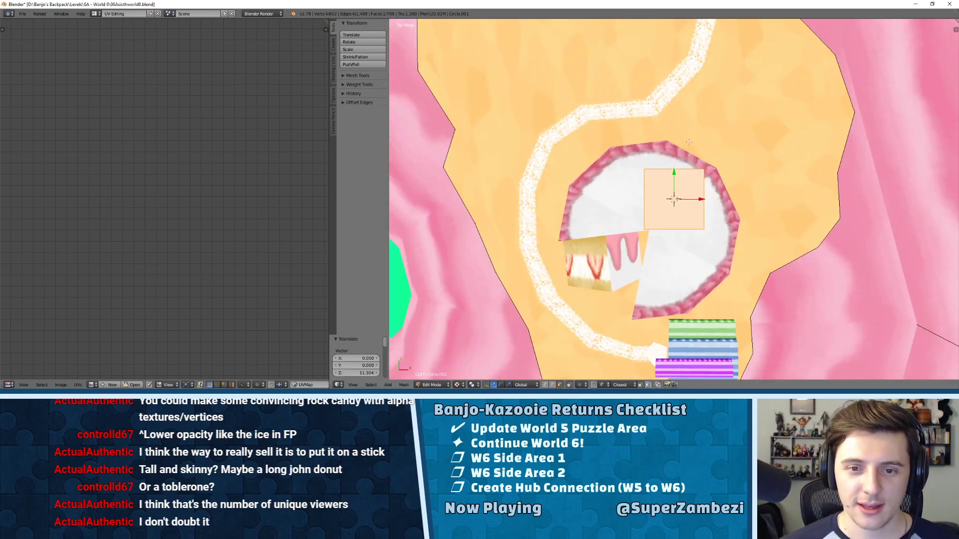
{"action": "scroll", "coordinate": [687, 125], "scroll_direction": "down", "scroll_amount": 3}
{"action": "left_click_drag", "start_coordinate": [706, 171], "coordinate": [485, 170]}
{"action": "middle_click_drag", "start_coordinate": [609, 158], "coordinate": [724, 162], "text": "shift"}
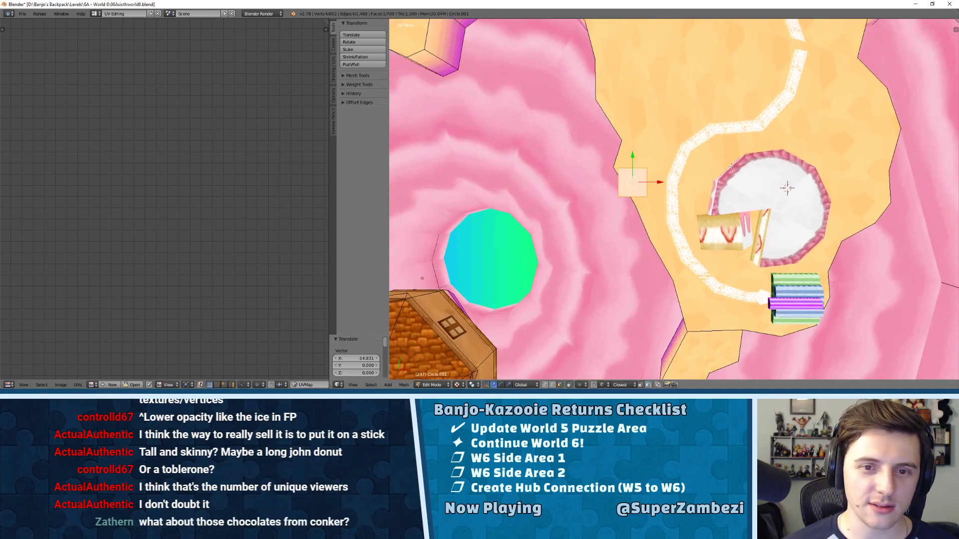
{"action": "left_click_drag", "start_coordinate": [654, 186], "coordinate": [571, 186]}
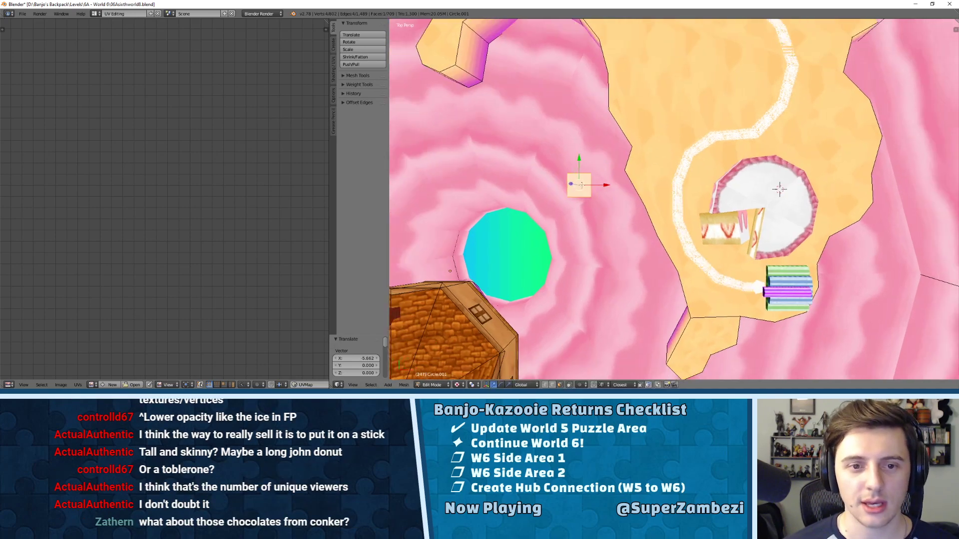
{"action": "middle_click_drag", "start_coordinate": [571, 186], "coordinate": [617, 160], "text": "shift"}
- Reshape the plane into a narrow strip, moving its lower edge about 8.2 units down in Y and its left edge about 1 unit inward
{"action": "scroll", "coordinate": [614, 159], "scroll_direction": "up", "scroll_amount": 2}
{"action": "key", "text": "ctrl+Tab"}
{"action": "left_click", "coordinate": [579, 136]}
{"action": "left_click", "coordinate": [585, 154]}
{"action": "left_click_drag", "start_coordinate": [592, 136], "coordinate": [602, 275]}
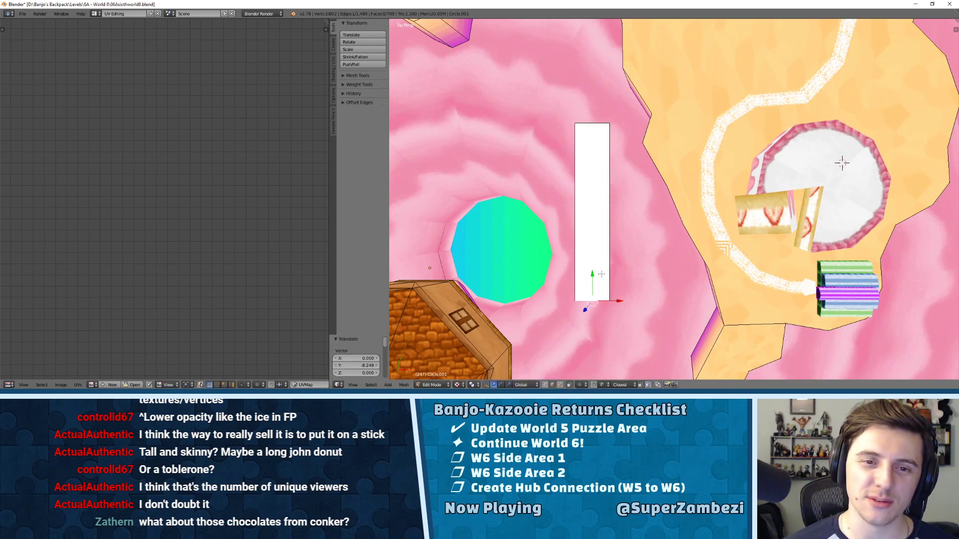
{"action": "left_click", "coordinate": [573, 212]}
{"action": "left_click_drag", "start_coordinate": [574, 211], "coordinate": [602, 201]}
{"action": "middle_click_drag", "start_coordinate": [601, 201], "coordinate": [630, 231], "text": "shift"}
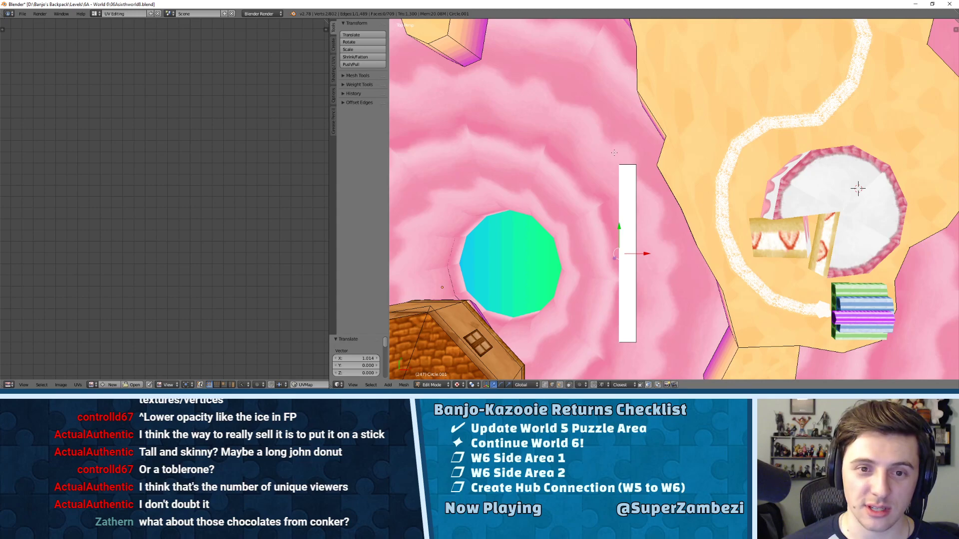
{"action": "scroll", "coordinate": [624, 161], "scroll_direction": "up", "scroll_amount": 3}
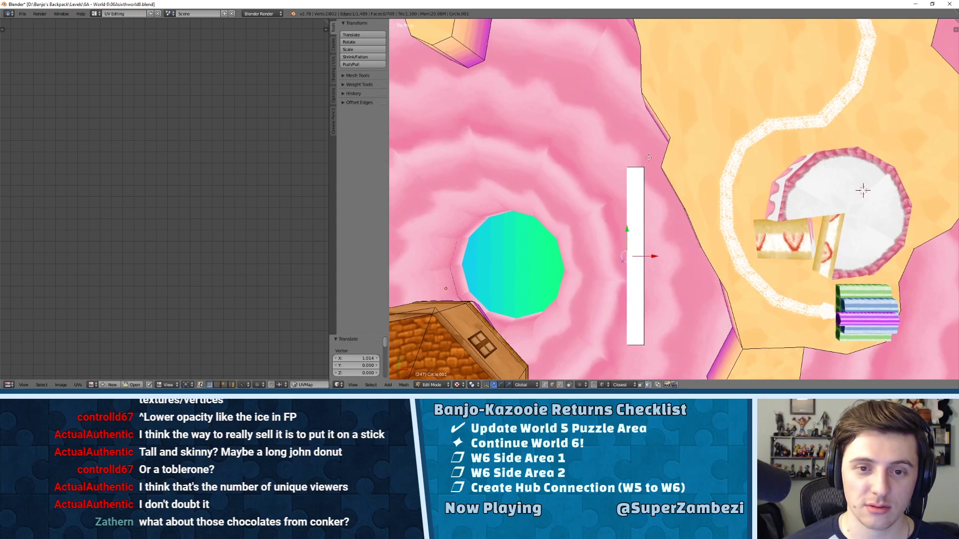
{"action": "middle_click_drag", "start_coordinate": [692, 240], "coordinate": [712, 243], "text": "shift"}
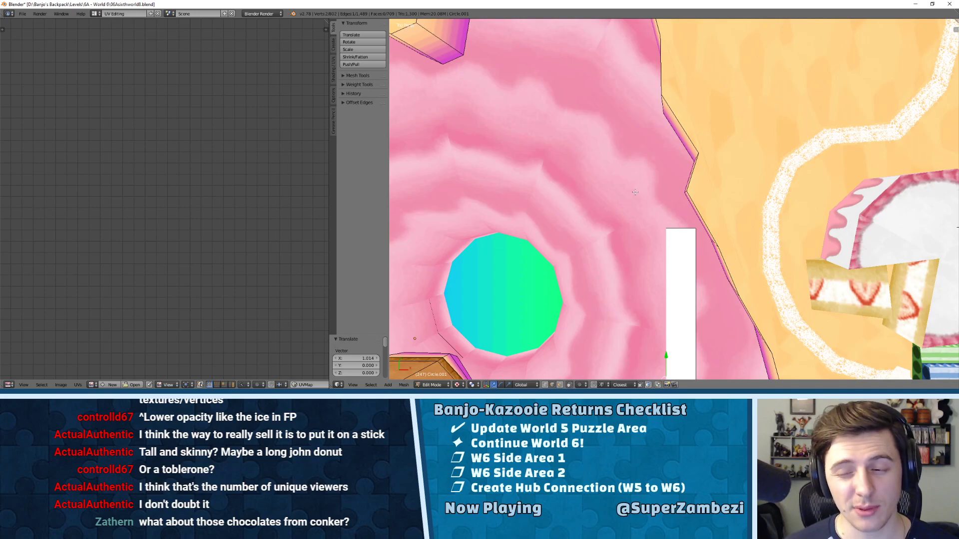
- Duplicate the strip's top edge and place the copy along X, directly beside the strip's upper right corner
{"action": "key", "text": "ctrl+Tab"}
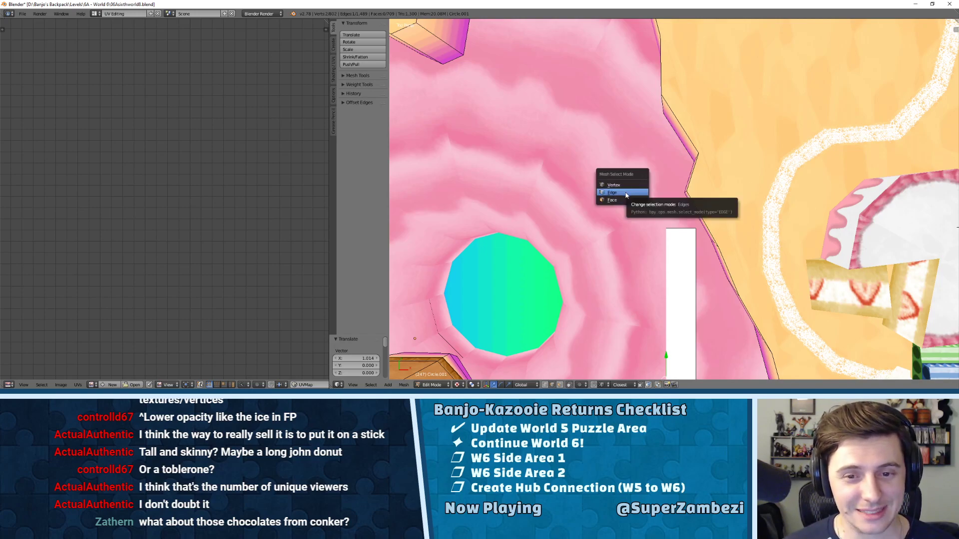
{"action": "left_click", "coordinate": [625, 194]}
{"action": "right_click", "coordinate": [672, 227]}
{"action": "middle_click_drag", "start_coordinate": [707, 219], "coordinate": [688, 213], "text": "shift"}
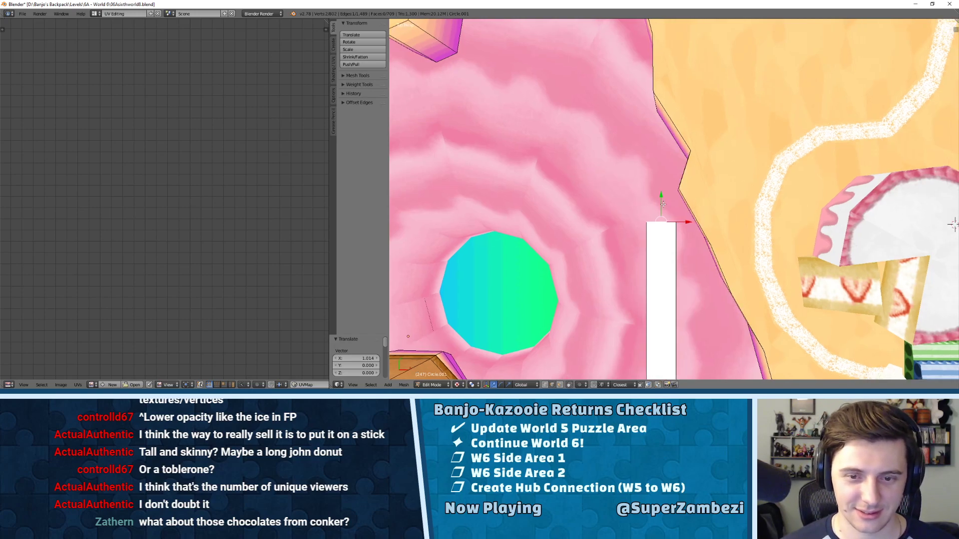
{"action": "key", "text": "shift+d"}
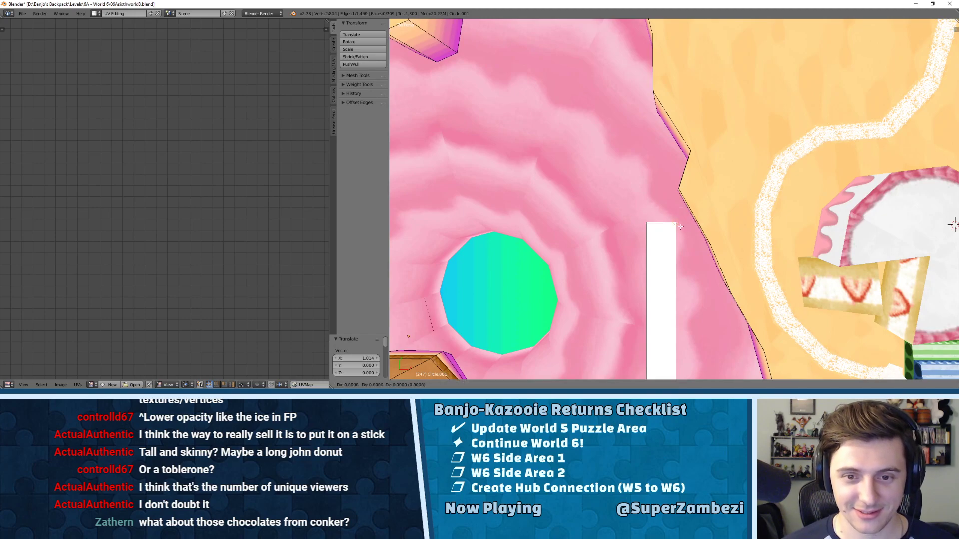
{"action": "right_click", "coordinate": [647, 224]}
{"action": "left_click_drag", "start_coordinate": [682, 228], "coordinate": [742, 224]}
{"action": "key", "text": "g"}
{"action": "key", "text": "y"}
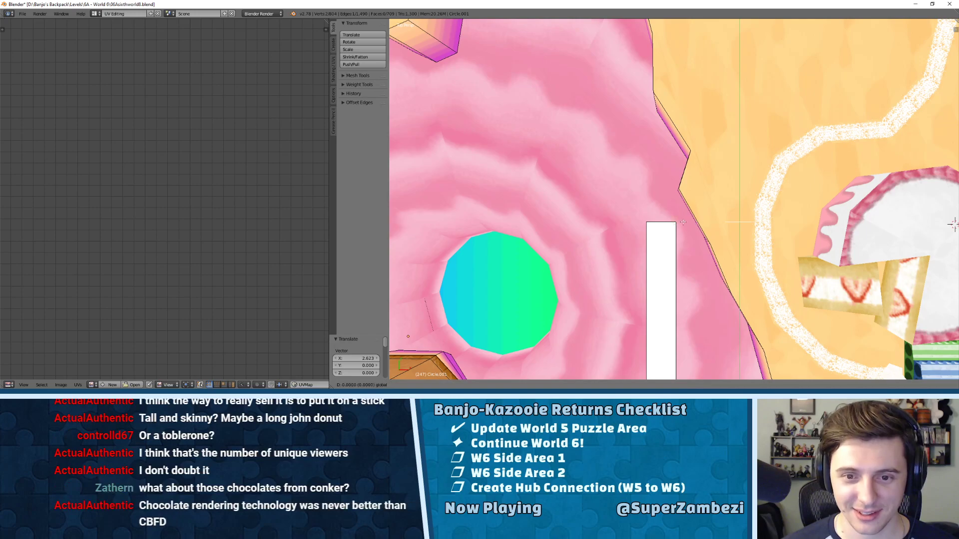
{"action": "key", "text": "x"}
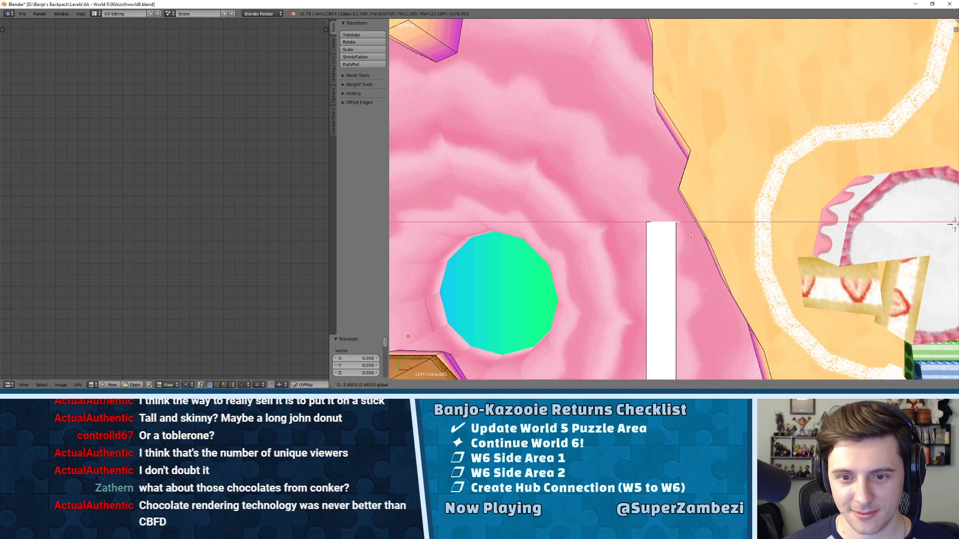
{"action": "left_click", "coordinate": [953, 224]}
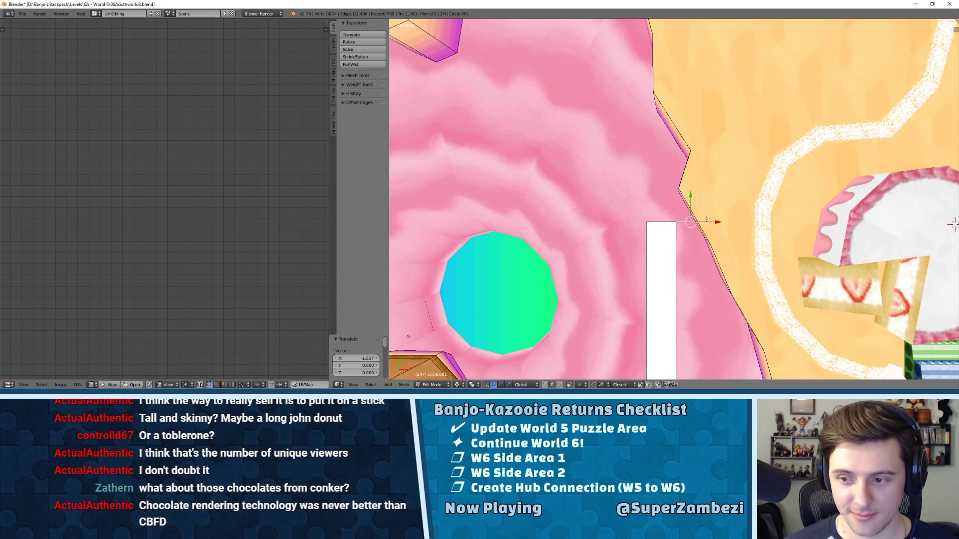
- Make another copy of the top edge and align it beside the strip's upper left corner
{"action": "key", "text": "g"}
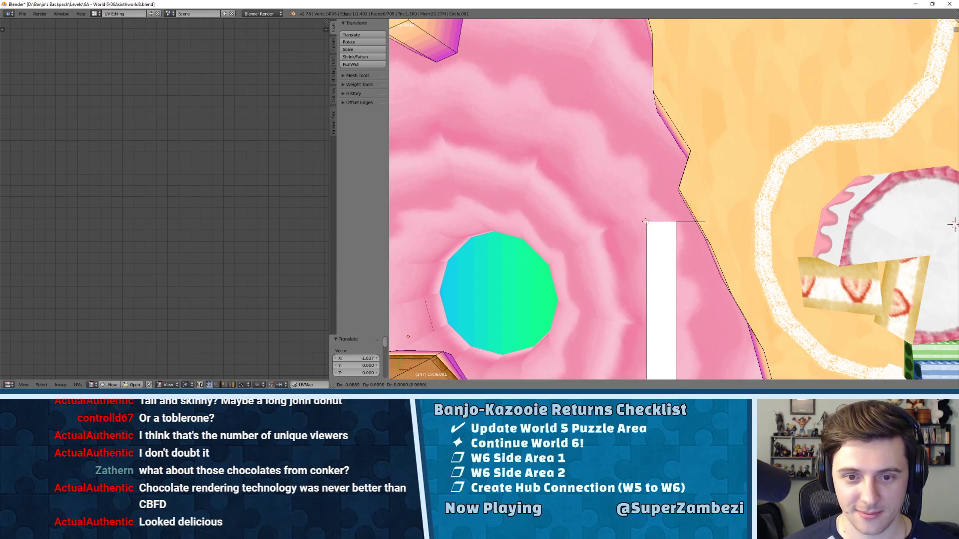
{"action": "right_click", "coordinate": [612, 194]}
{"action": "left_click_drag", "start_coordinate": [616, 194], "coordinate": [663, 201]}
{"action": "left_click_drag", "start_coordinate": [632, 168], "coordinate": [648, 221]}
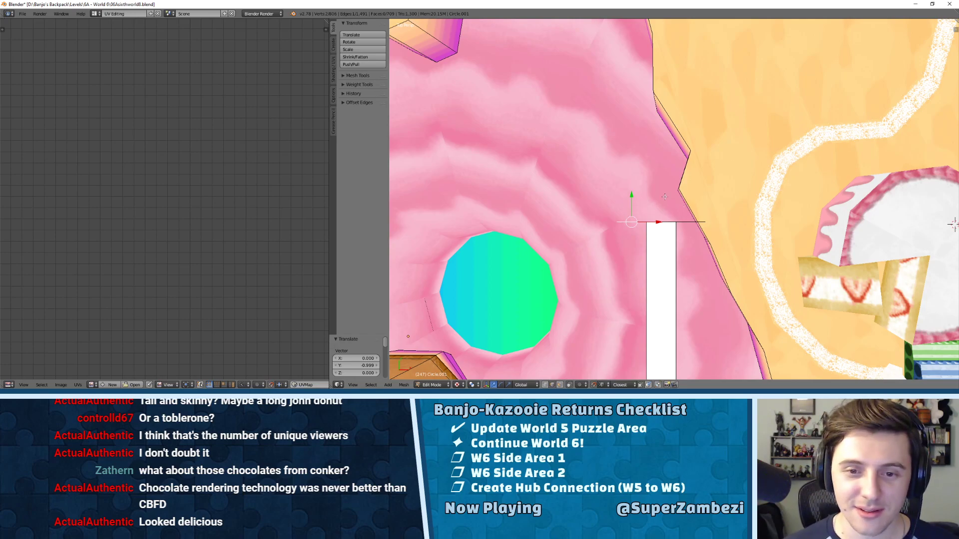
{"action": "key", "text": "a"}
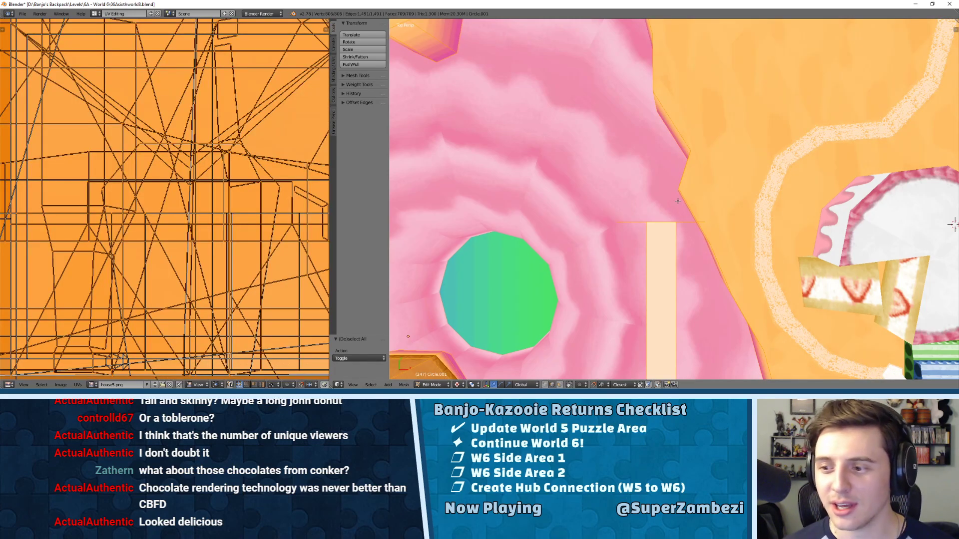
{"action": "key", "text": "Tab"}
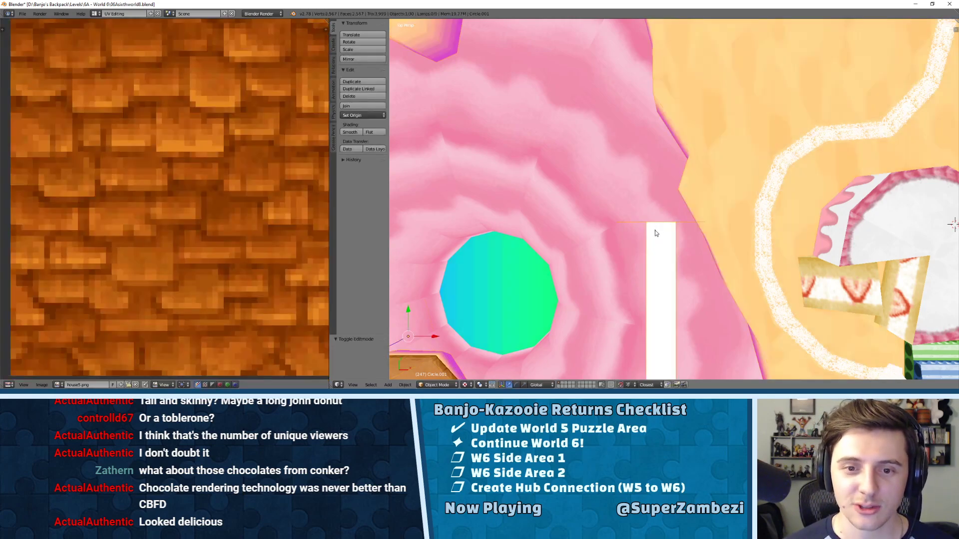
{"action": "key", "text": "Tab"}
{"action": "key", "text": "ctrl+Tab"}
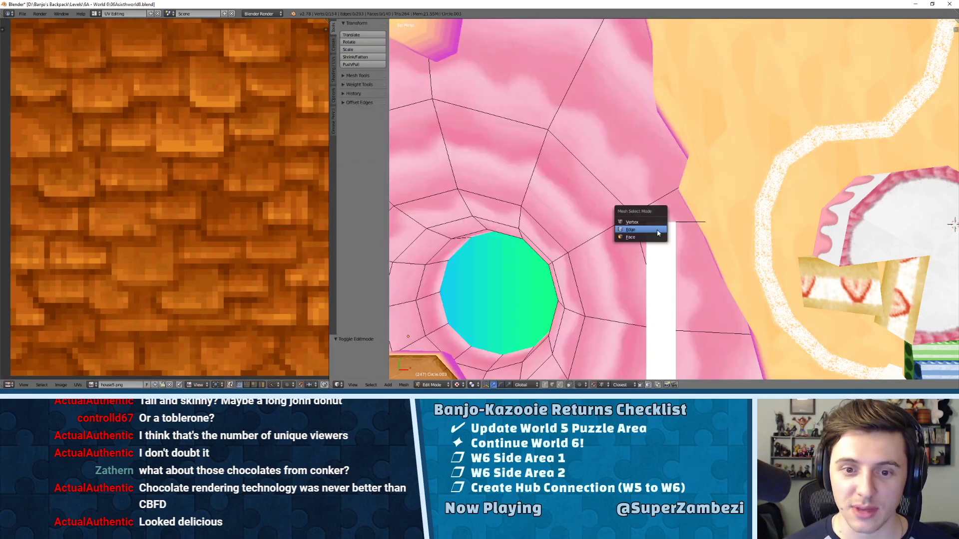
{"action": "left_click", "coordinate": [657, 234]}
{"action": "right_click", "coordinate": [634, 223]}
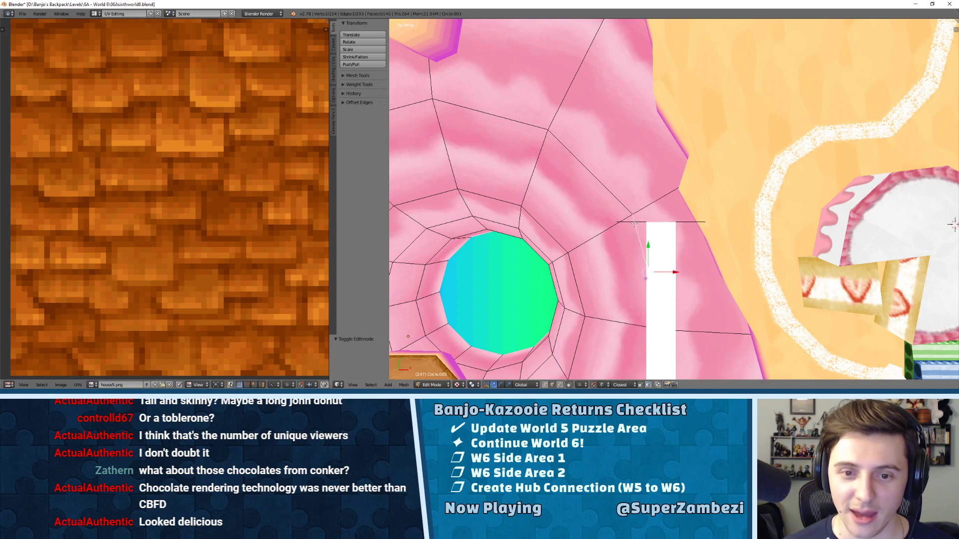
{"action": "middle_click_drag", "start_coordinate": [688, 230], "coordinate": [679, 221]}
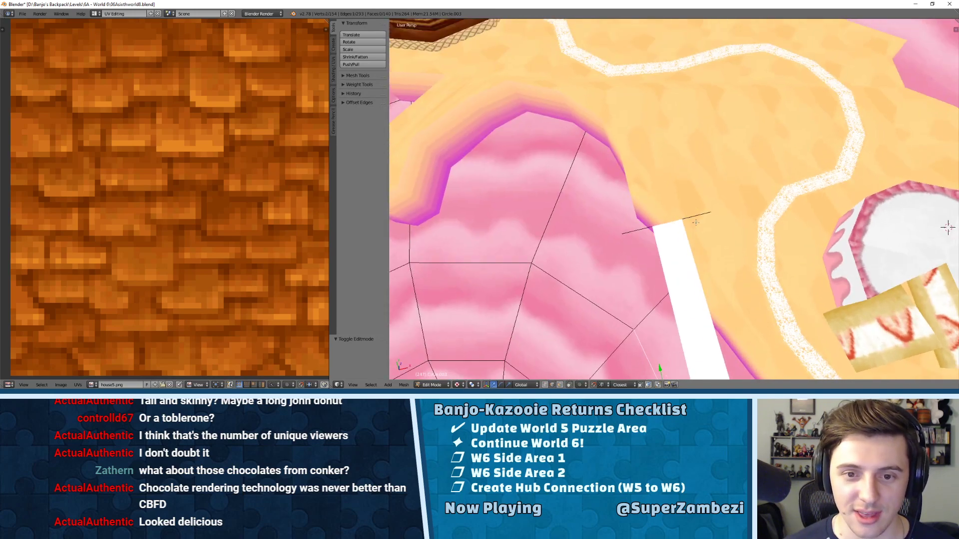
{"action": "key", "text": "a"}
{"action": "key", "text": "a"}
{"action": "key", "text": "a"}
{"action": "key", "text": "Tab"}
{"action": "right_click", "coordinate": [681, 246]}
{"action": "key", "text": "Tab"}
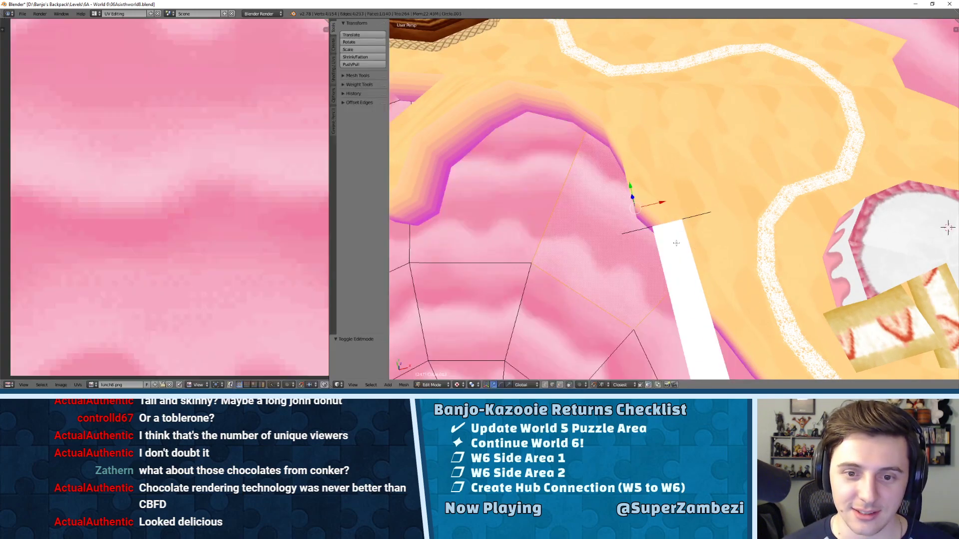
{"action": "left_click", "coordinate": [433, 384]}
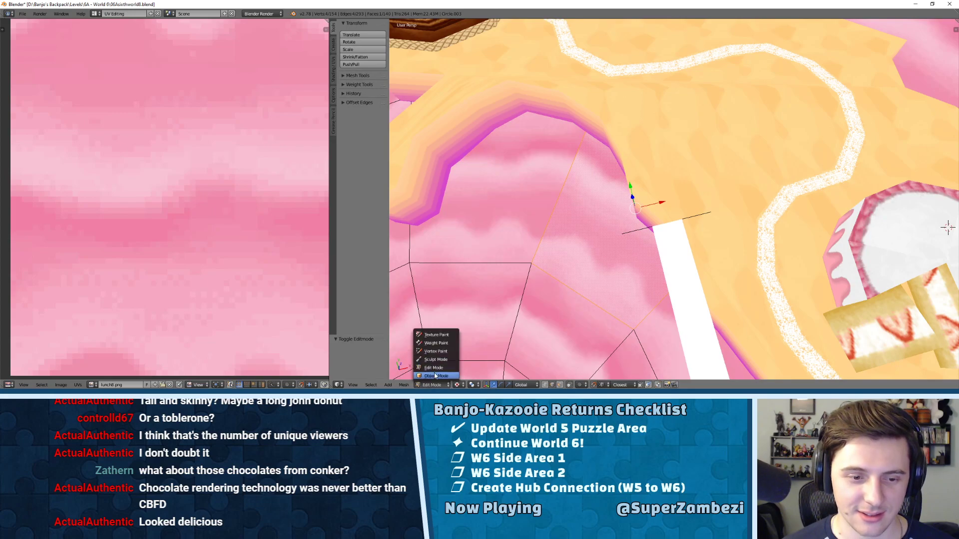
{"action": "left_click", "coordinate": [433, 374]}
- Return to editing the main level mesh and remove doubles across the whole mesh with a merge distance of 0.0001
{"action": "key", "text": "Tab"}
{"action": "scroll", "coordinate": [673, 233], "scroll_direction": "down", "scroll_amount": 3}
{"action": "middle_click_drag", "start_coordinate": [673, 232], "coordinate": [675, 182]}
{"action": "scroll", "coordinate": [675, 182], "scroll_direction": "up", "scroll_amount": 3}
{"action": "right_click", "coordinate": [664, 227]}
{"action": "right_click", "coordinate": [649, 222]}
{"action": "right_click", "coordinate": [680, 218]}
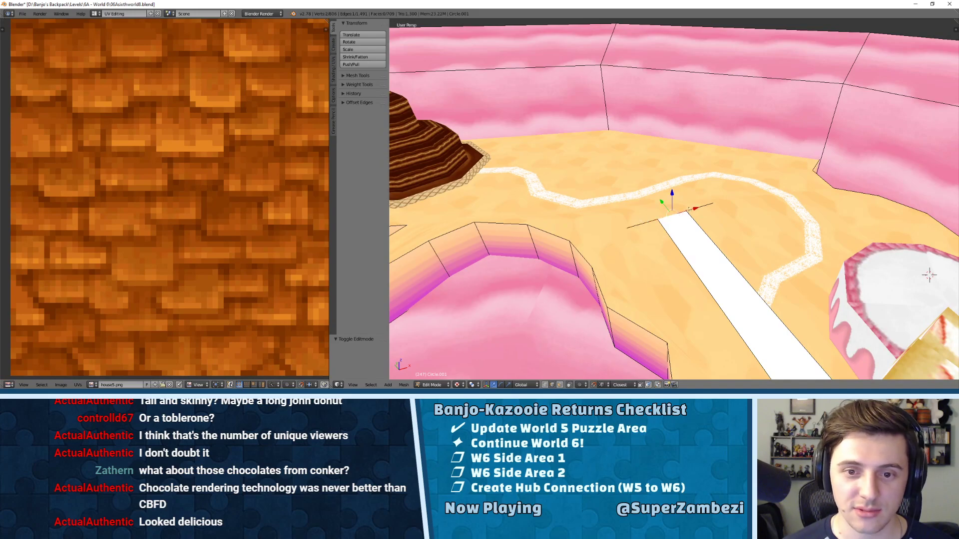
{"action": "right_click", "coordinate": [646, 223], "text": "shift"}
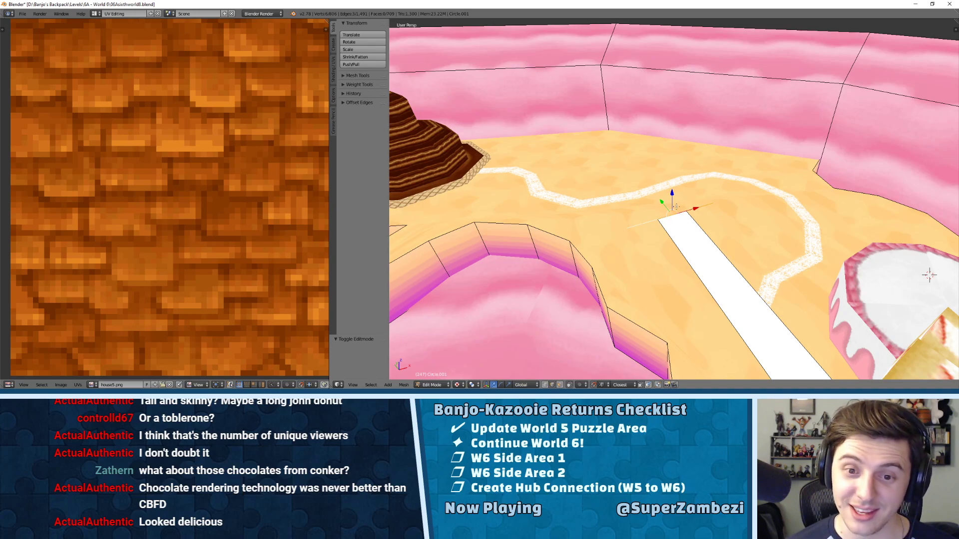
{"action": "key", "text": "a"}
{"action": "key", "text": "a"}
{"action": "key", "text": "w"}
{"action": "left_click", "coordinate": [644, 180]}
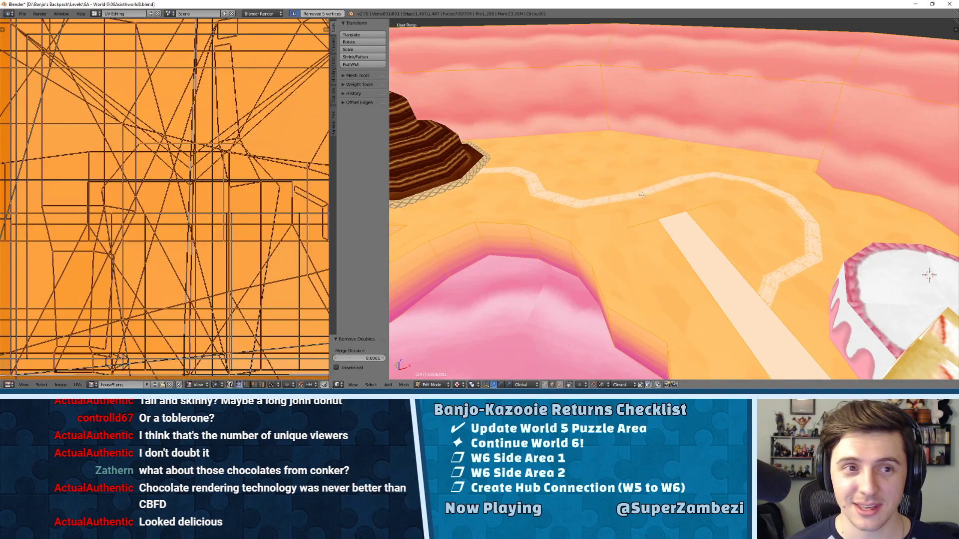
- Try lifting the strip's top edge to test its connection to the side edges, undo the move, and return to top view
{"action": "key", "text": "a"}
{"action": "right_click", "coordinate": [666, 217]}
{"action": "right_click", "coordinate": [679, 217]}
{"action": "left_click_drag", "start_coordinate": [672, 197], "coordinate": [676, 177]}
{"action": "key", "text": "ctrl+z"}
{"action": "middle_click_drag", "start_coordinate": [674, 199], "coordinate": [664, 237]}
{"action": "key", "text": "KP_7"}
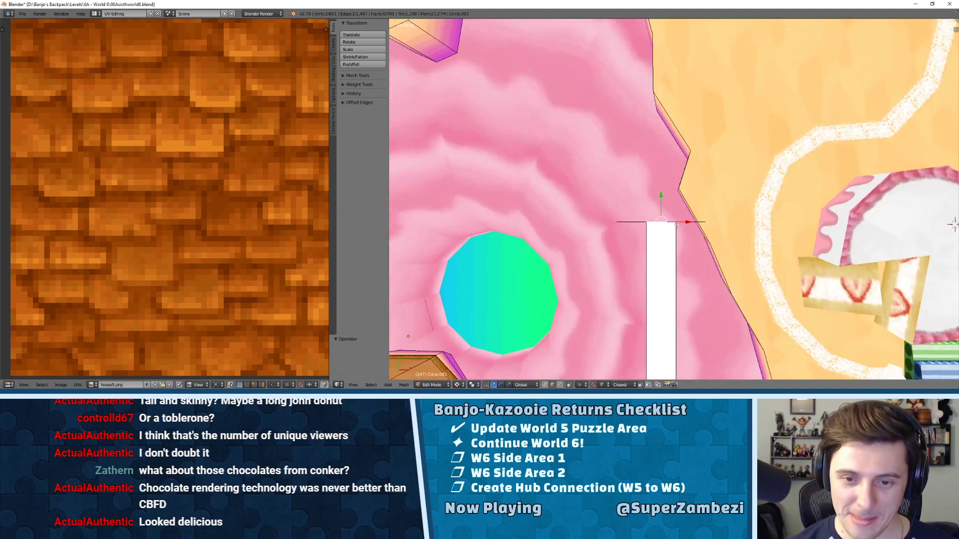
- Extrude the strip's top edge and both side edges about 2.8 units along Y, and move the new edges 0.39 further
{"action": "key", "text": "ctrl+Tab"}
{"action": "left_click", "coordinate": [666, 198]}
{"action": "right_click", "coordinate": [645, 224]}
{"action": "right_click", "coordinate": [636, 223]}
{"action": "right_click", "coordinate": [660, 223], "text": "shift"}
{"action": "right_click", "coordinate": [677, 223], "text": "shift"}
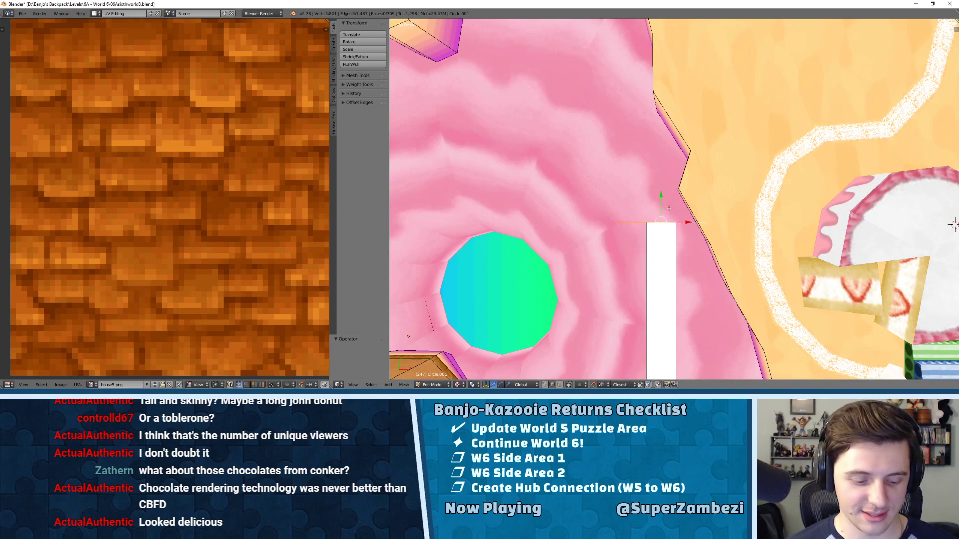
{"action": "key", "text": "e"}
{"action": "key", "text": "y"}
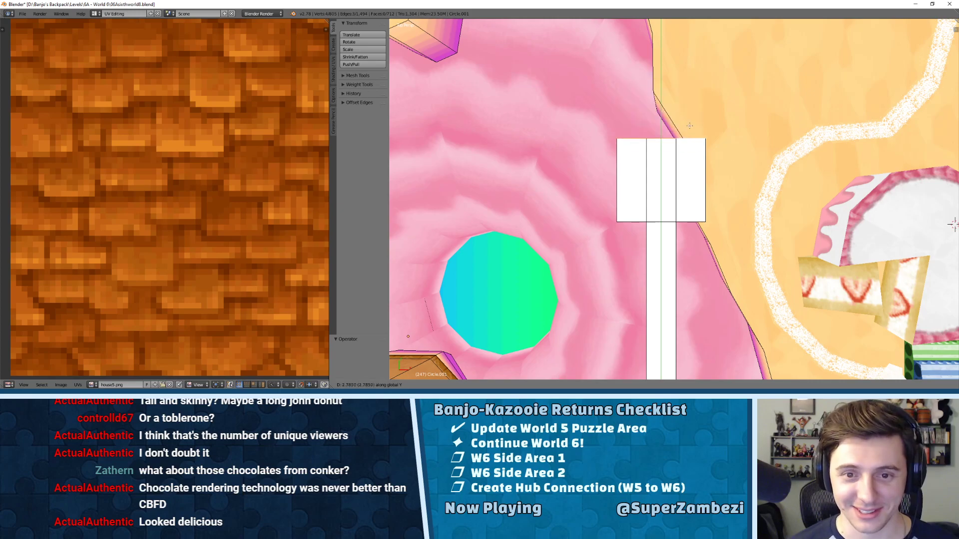
{"action": "left_click", "coordinate": [733, 124]}
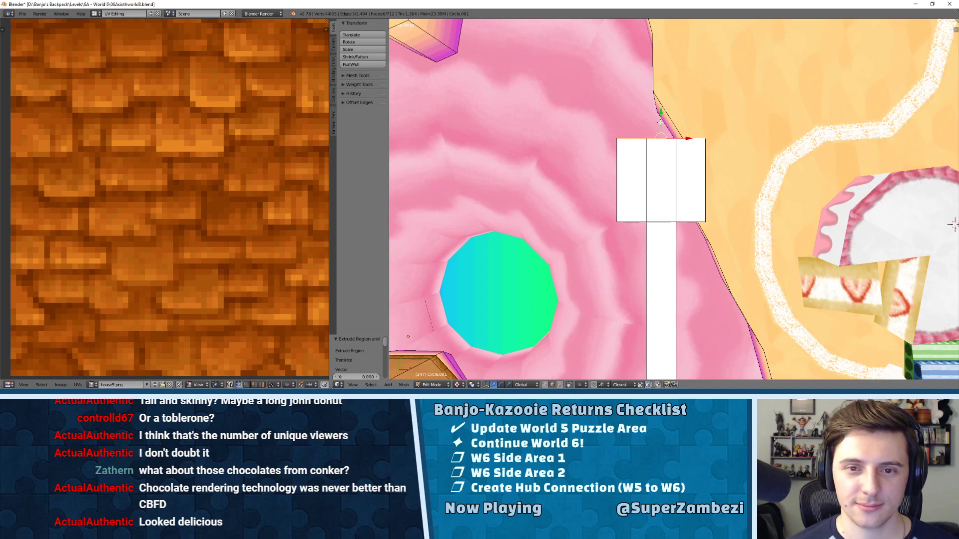
{"action": "mouse_move", "coordinate": [660, 123]}
{"action": "left_mouse_down"}
{"action": "mouse_move", "coordinate": [659, 104]}
{"action": "mouse_move", "coordinate": [649, 110]}
{"action": "left_mouse_up"}
- Subdivide each of the three top edges of the extruded block with one cut
{"action": "key", "text": "ctrl+Tab"}
{"action": "left_click", "coordinate": [634, 120]}
{"action": "right_click", "coordinate": [633, 128]}
{"action": "key", "text": "w"}
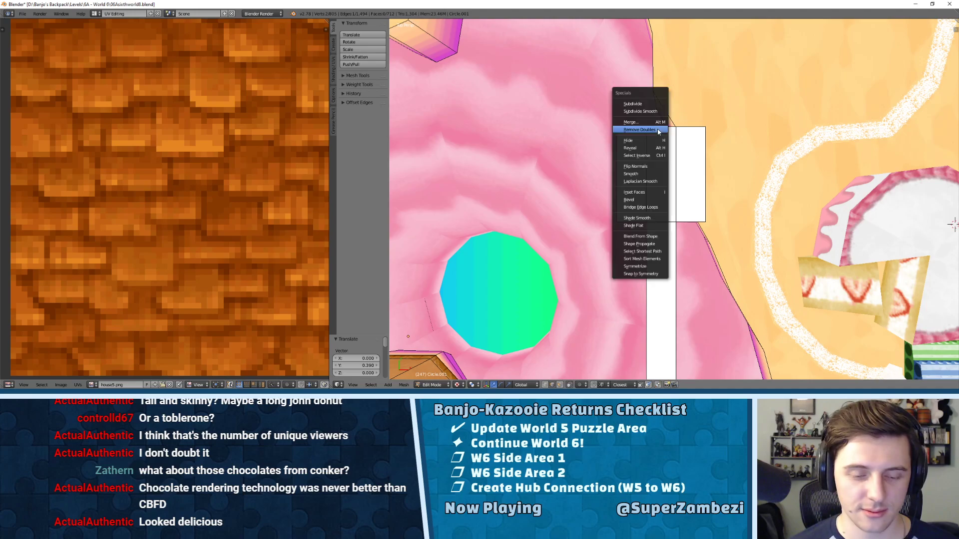
{"action": "left_click", "coordinate": [652, 103]}
{"action": "key", "text": "w"}
{"action": "left_click", "coordinate": [664, 109]}
{"action": "right_click", "coordinate": [694, 131]}
{"action": "key", "text": "w"}
{"action": "left_click", "coordinate": [694, 128]}
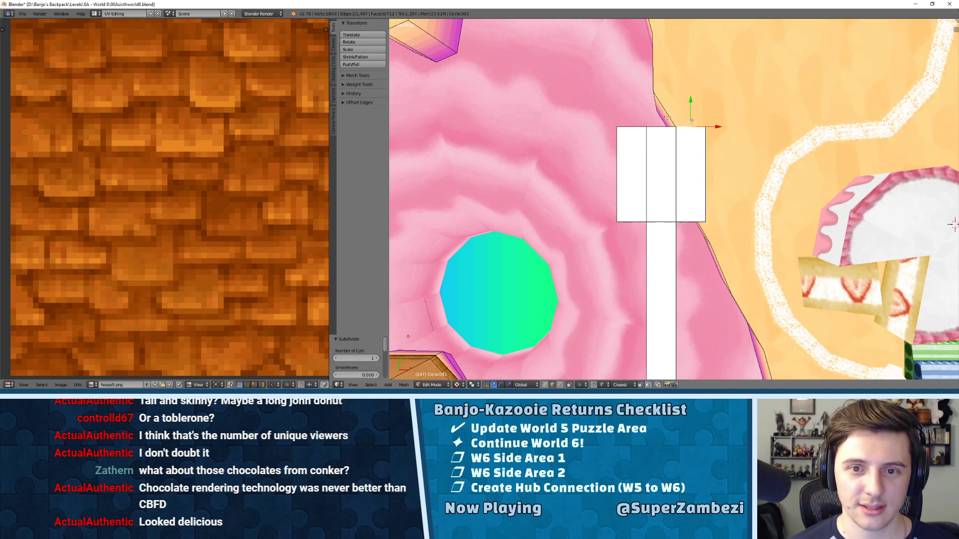
- Dissolve the midpoint vertex of the block's middle top edge so it is a single edge again
{"action": "key", "text": "ctrl+Tab"}
{"action": "left_click", "coordinate": [652, 116]}
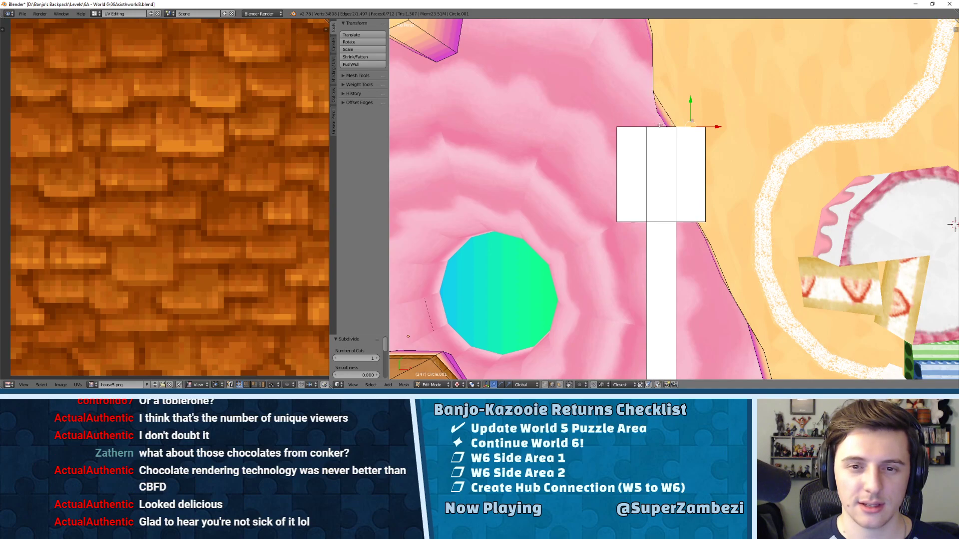
{"action": "right_click", "coordinate": [659, 128]}
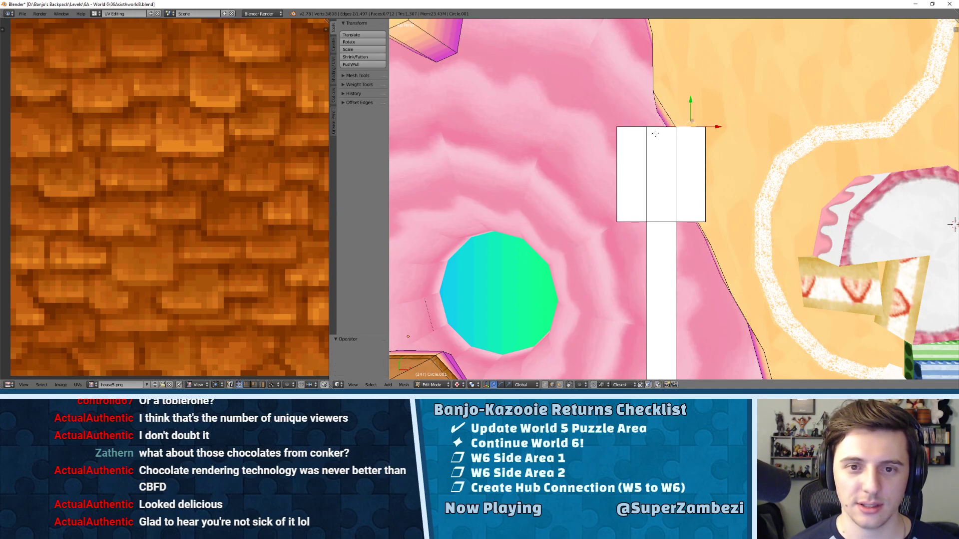
{"action": "right_click", "coordinate": [666, 127], "text": "shift"}
{"action": "key", "text": "ctrl+Tab"}
{"action": "left_click", "coordinate": [667, 119]}
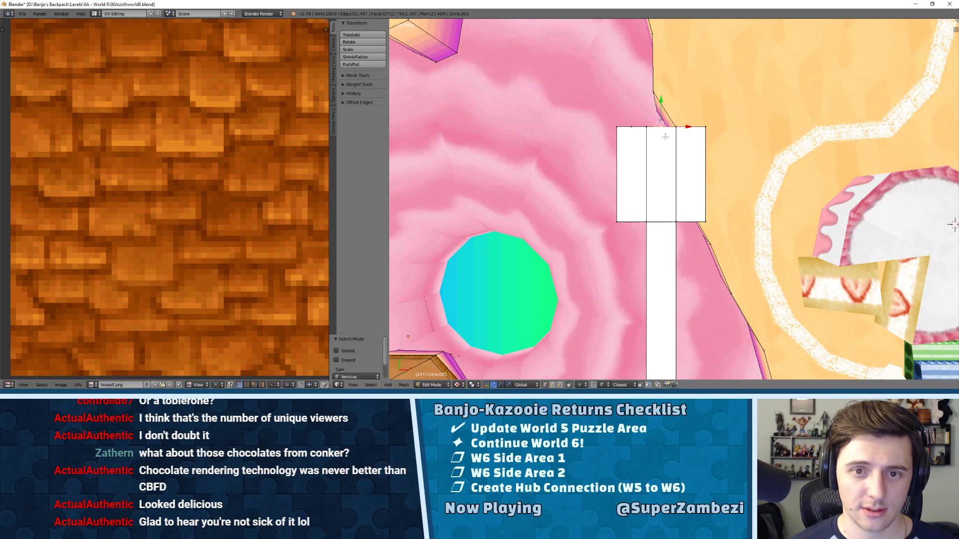
{"action": "key", "text": "x"}
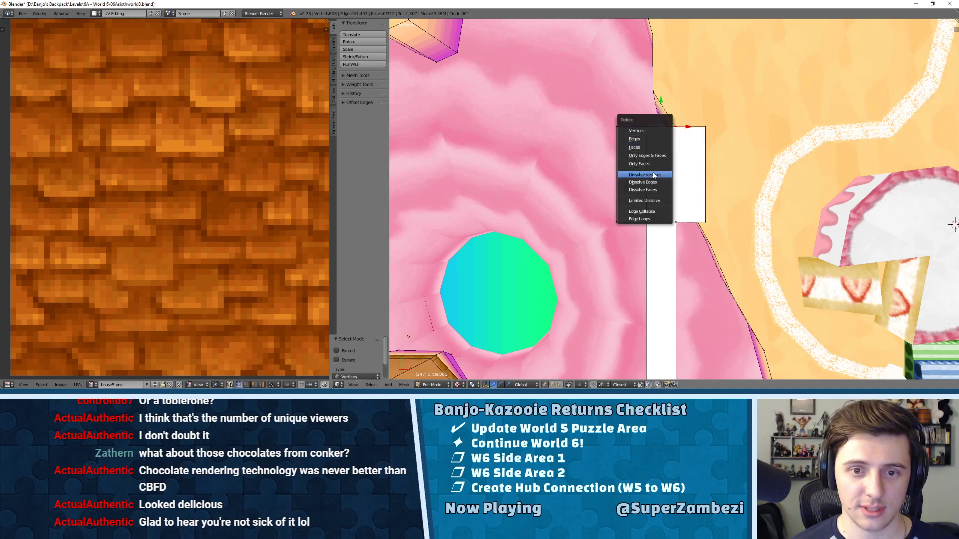
{"action": "left_click", "coordinate": [649, 170]}
- Subdivide the block's middle top edge with 3 cuts
{"action": "key", "text": "ctrl+Tab"}
{"action": "key", "text": "2"}
{"action": "key", "text": "w"}
{"action": "left_click", "coordinate": [640, 143]}
{"action": "left_click", "coordinate": [378, 358]}
{"action": "left_click", "coordinate": [377, 358]}
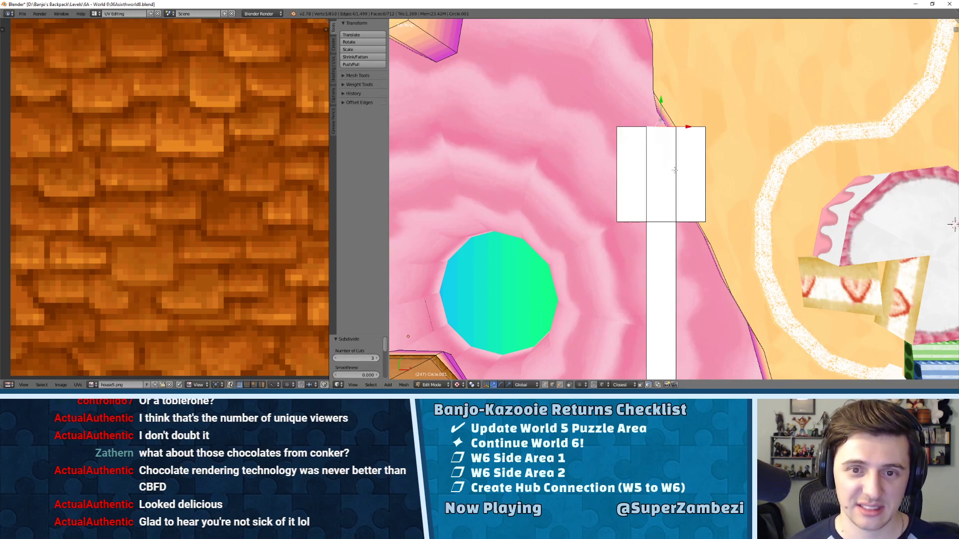
- Extrude the inner half of each outer top edge about 1.9 units down the block along Y
{"action": "key", "text": "ctrl+Tab"}
{"action": "key", "text": "Escape"}
{"action": "right_click", "coordinate": [659, 140]}
{"action": "key", "text": "e"}
{"action": "key", "text": "Escape"}
{"action": "key", "text": "e"}
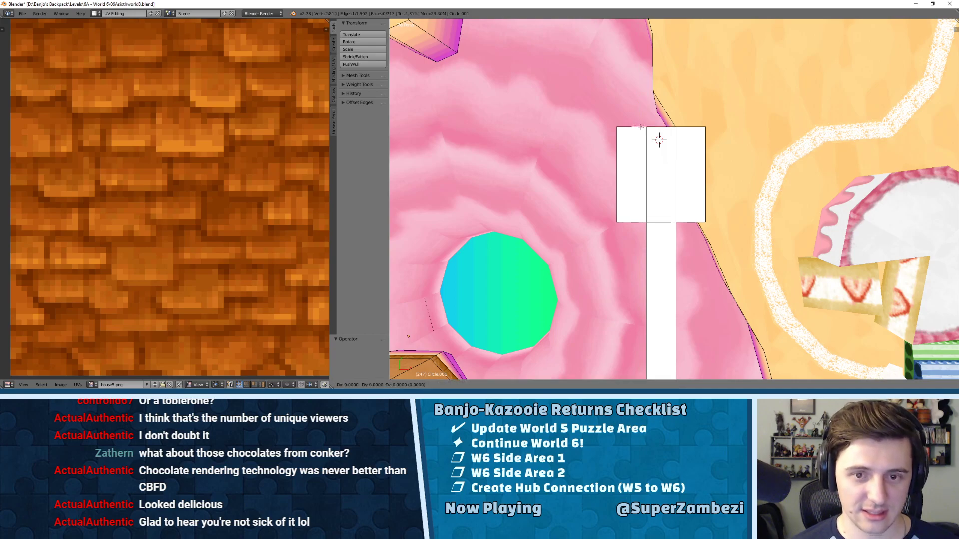
{"action": "key", "text": "x"}
{"action": "key", "text": "y"}
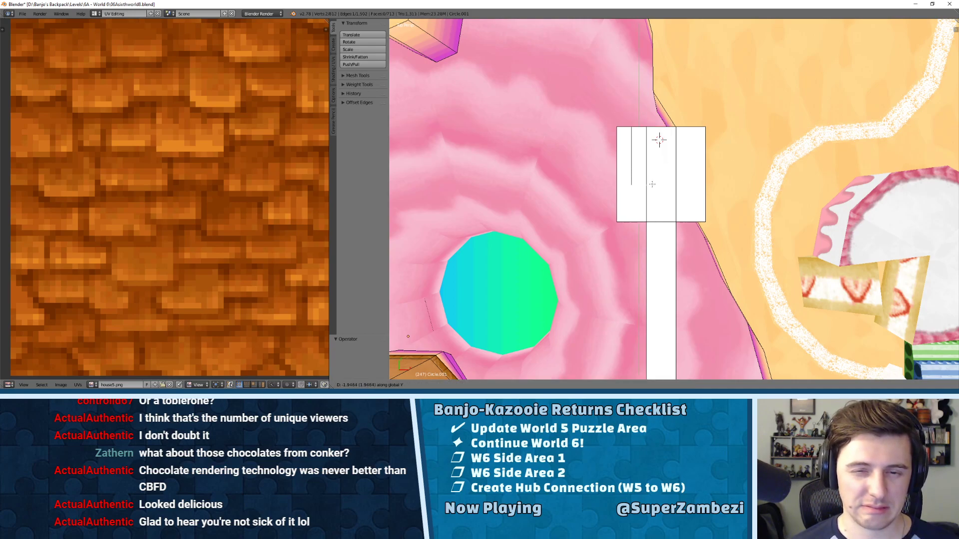
{"action": "left_click", "coordinate": [652, 184]}
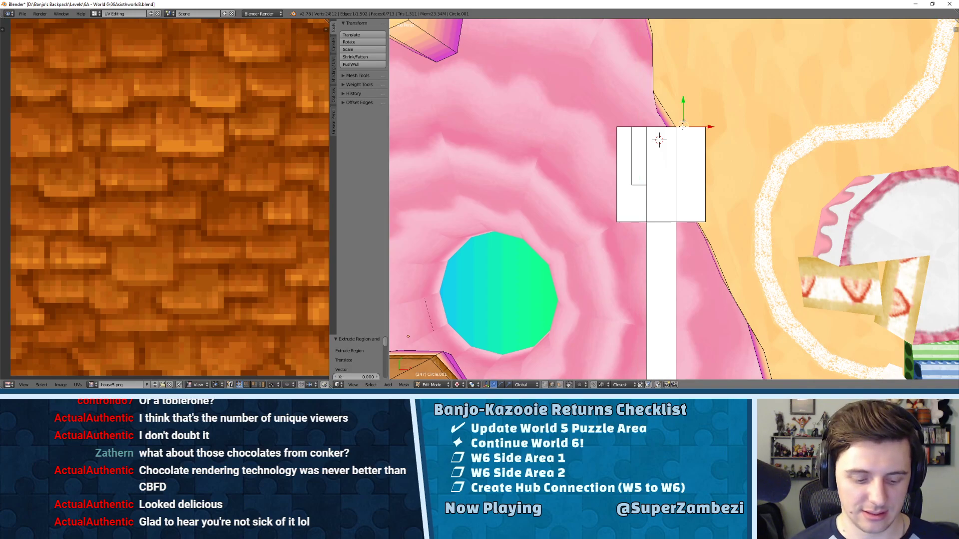
{"action": "key", "text": "e"}
{"action": "key", "text": "y"}
{"action": "left_click", "coordinate": [644, 186]}
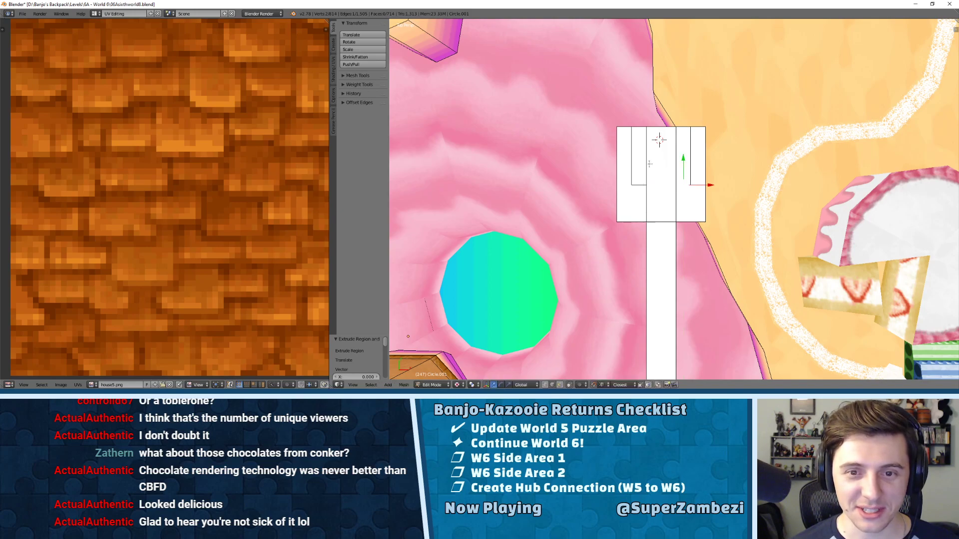
- Dissolve the central vertex of the middle top edge and select the single edge it leaves between the two remaining cuts
{"action": "right_click", "coordinate": [660, 126]}
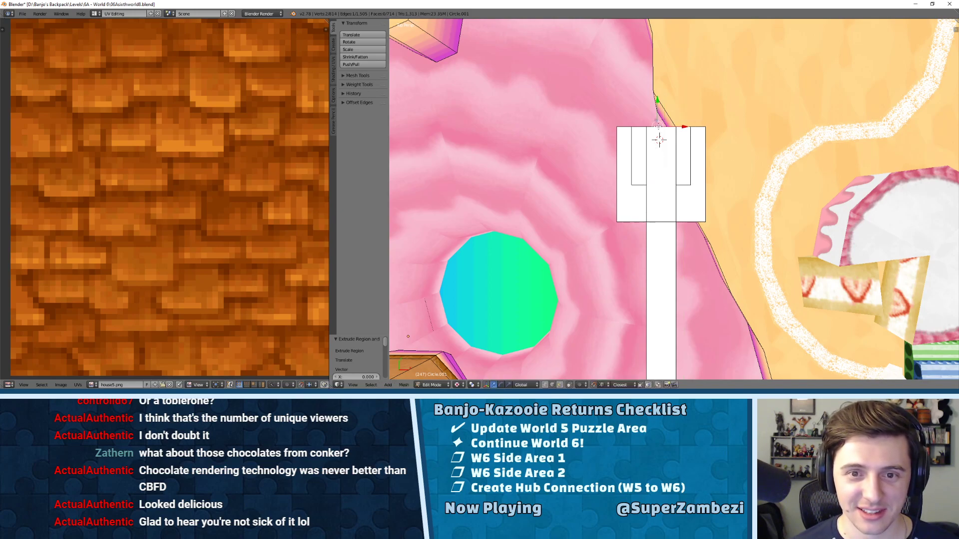
{"action": "scroll", "coordinate": [659, 140], "scroll_direction": "up", "scroll_amount": 5}
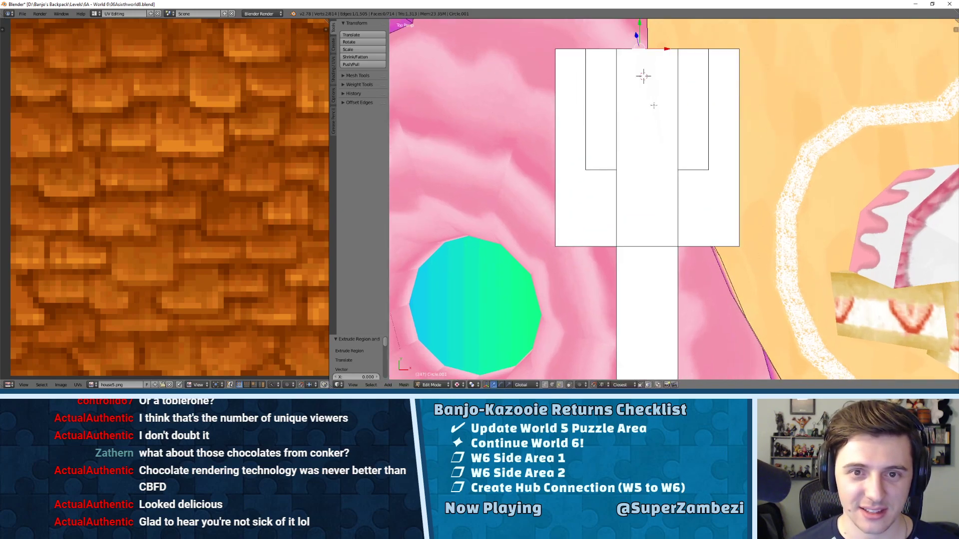
{"action": "scroll", "coordinate": [638, 153], "scroll_direction": "up", "scroll_amount": 3, "text": "shift"}
{"action": "right_click", "coordinate": [630, 152], "text": "shift"}
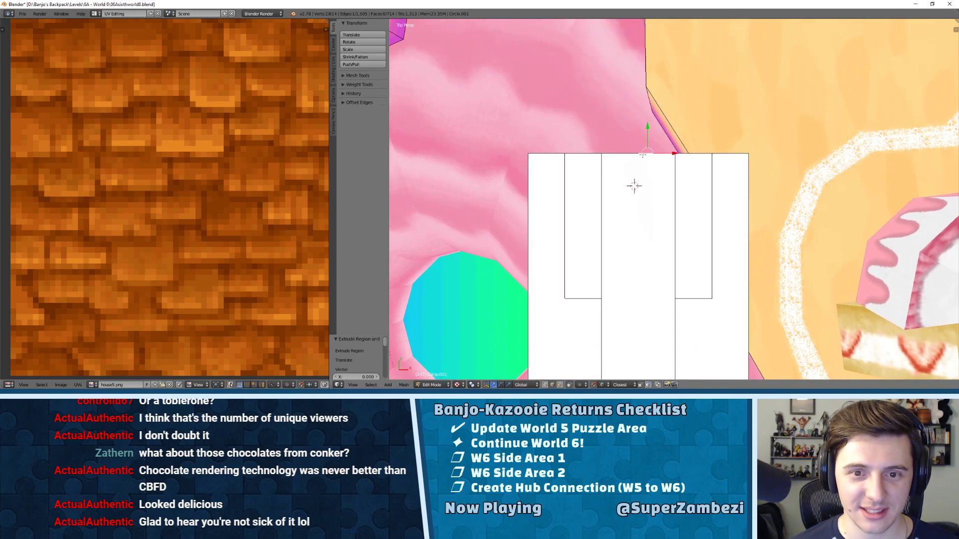
{"action": "key", "text": "ctrl+Tab"}
{"action": "left_click", "coordinate": [634, 146]}
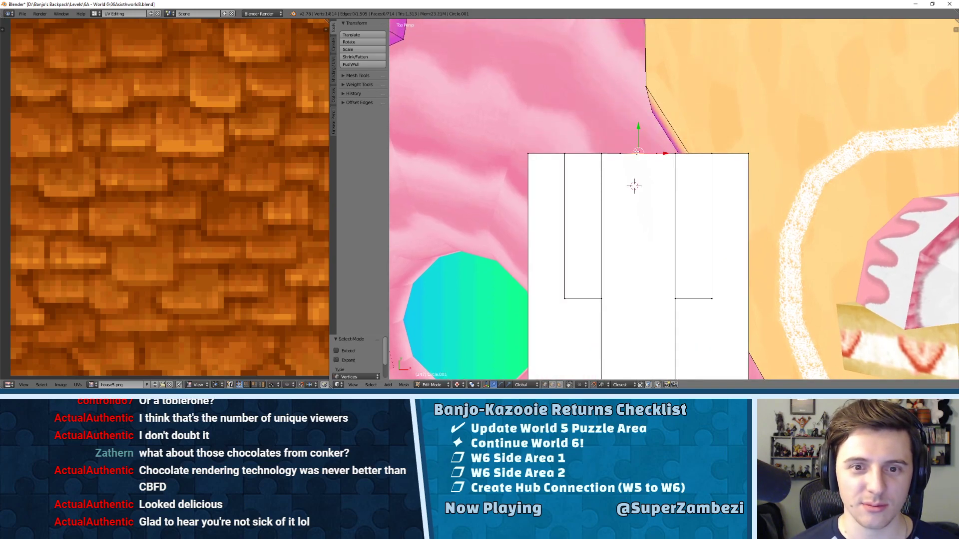
{"action": "key", "text": "x"}
{"action": "left_click", "coordinate": [624, 155]}
{"action": "key", "text": "ctrl+Tab"}
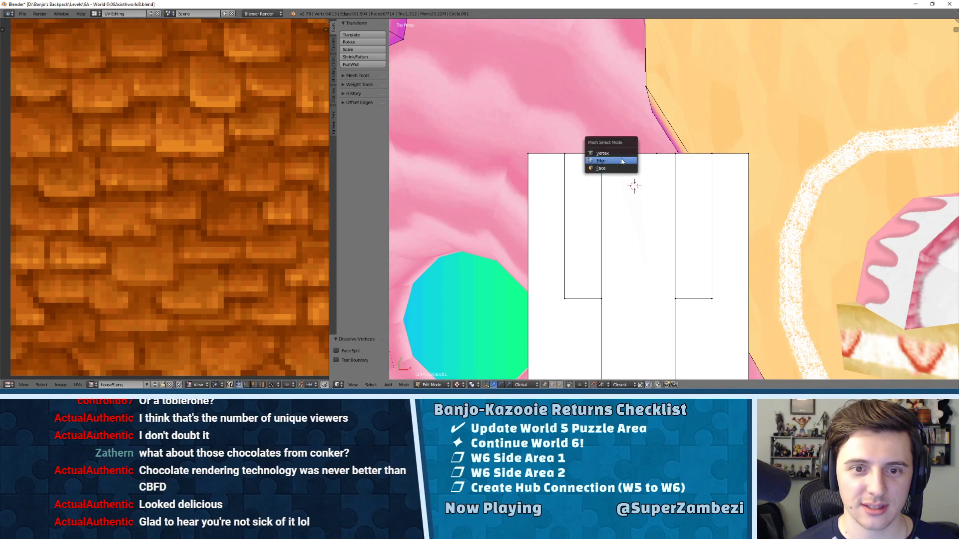
{"action": "left_click", "coordinate": [624, 160]}
{"action": "right_click", "coordinate": [635, 155]}
- Try moving the central top edge down along Y, and undo the move
{"action": "key", "text": "g"}
{"action": "key", "text": "y"}
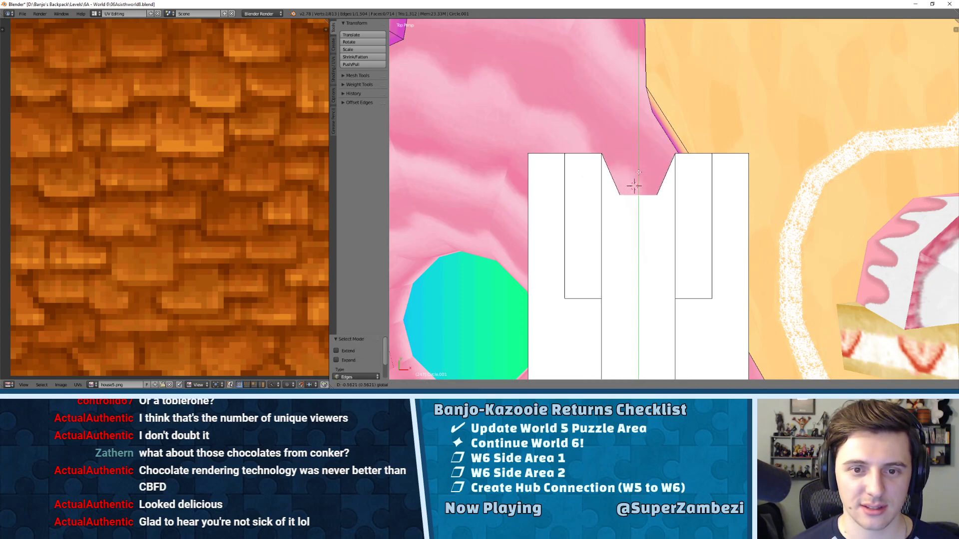
{"action": "left_click", "coordinate": [624, 277]}
{"action": "key", "text": "ctrl+z"}
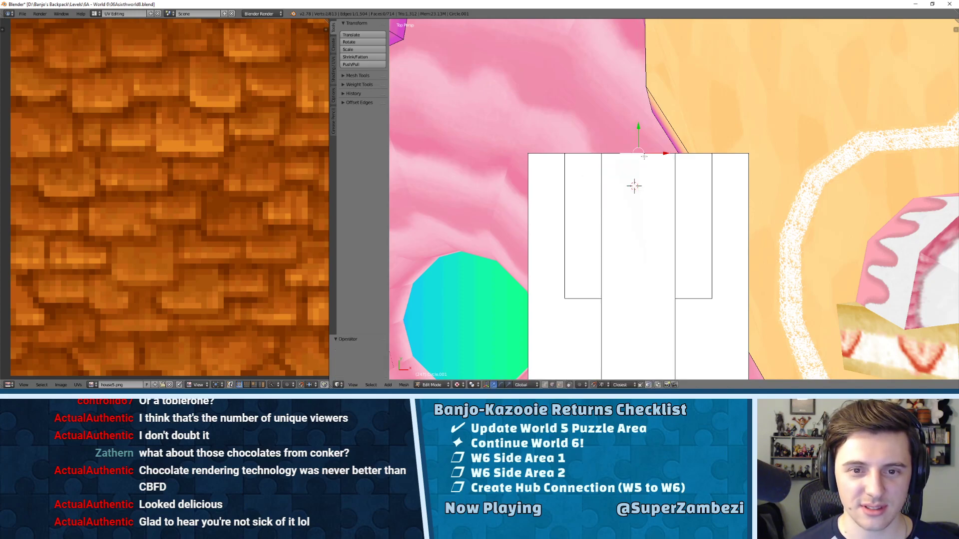
- Extrude the central top edge down along Y until it is level with the ends of the two side extrusions
{"action": "key", "text": "e"}
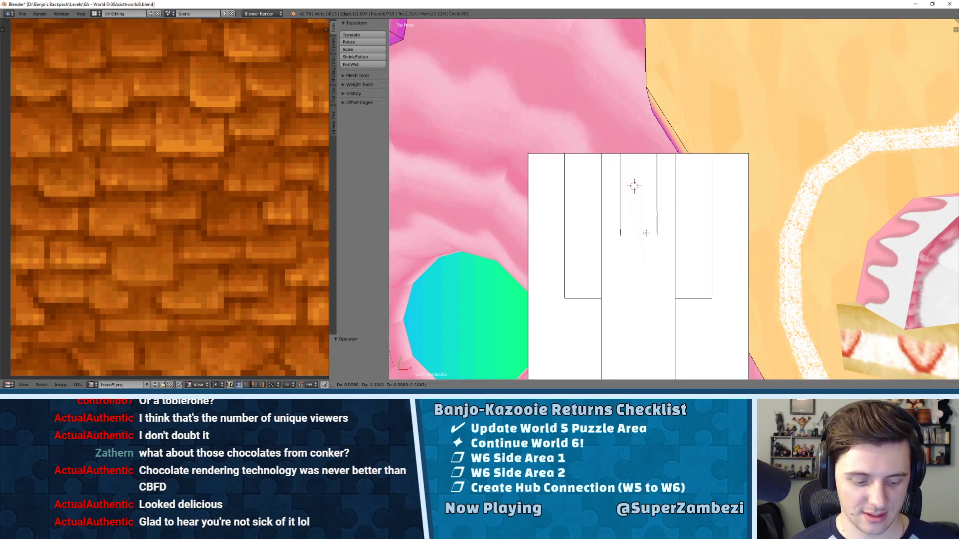
{"action": "key", "text": "z"}
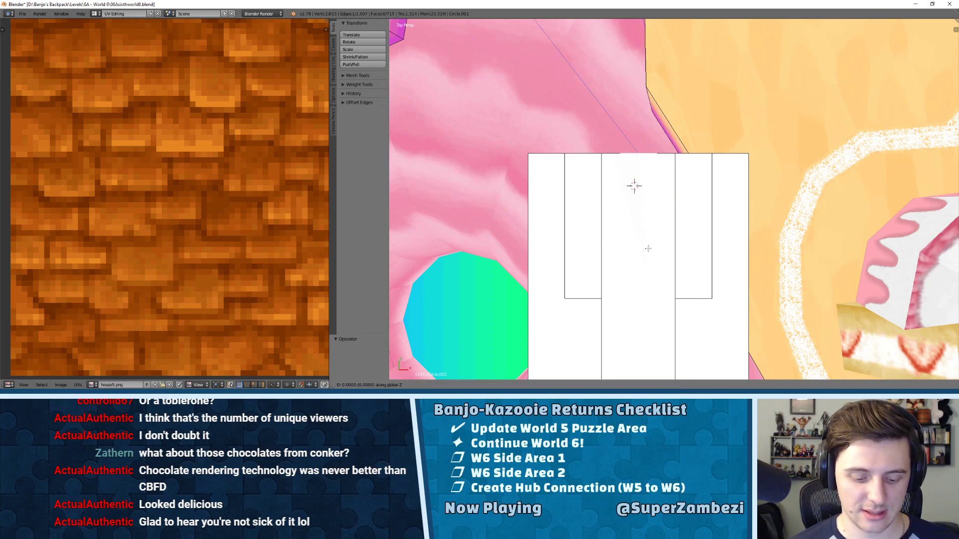
{"action": "key", "text": "x"}
{"action": "key", "text": "y"}
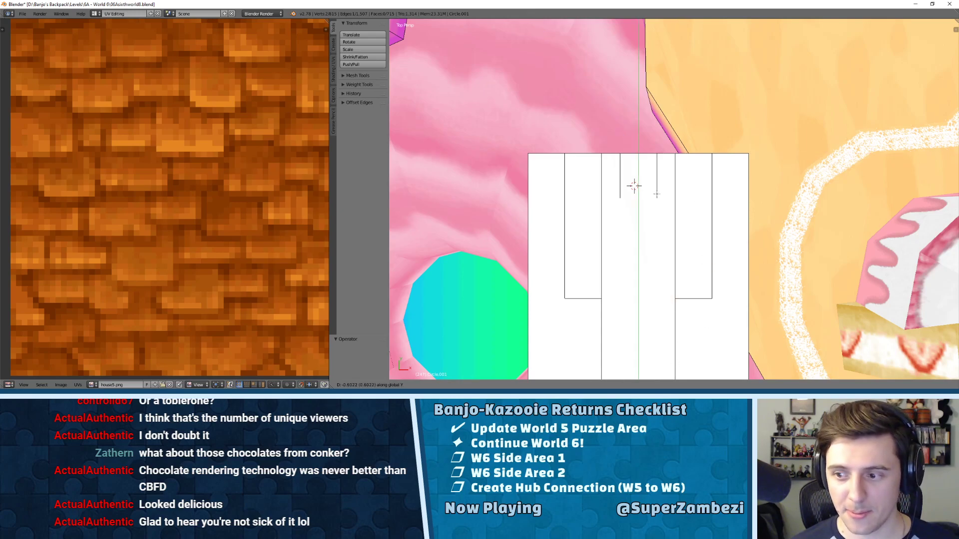
{"action": "left_click", "coordinate": [713, 296]}
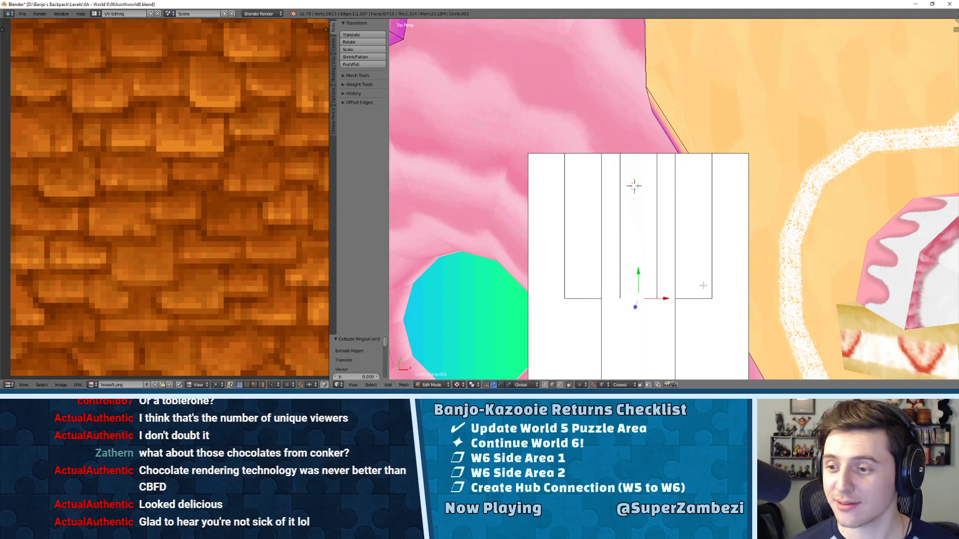
- Scale the block's two outer side edges inward together by 0.839 along X
{"action": "key", "text": "ctrl+Tab"}
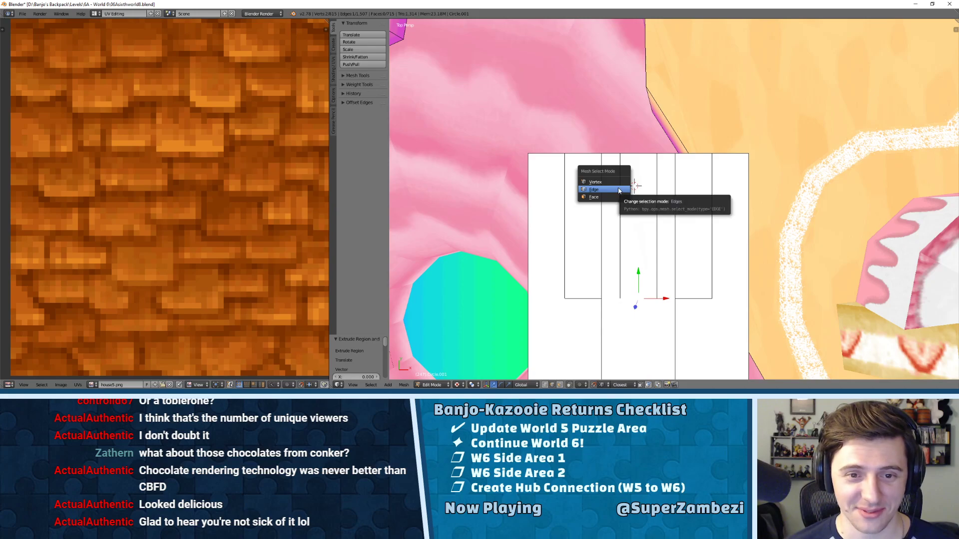
{"action": "left_click", "coordinate": [619, 188]}
{"action": "scroll", "coordinate": [619, 188], "scroll_direction": "down", "scroll_amount": 2}
{"action": "middle_click_drag", "start_coordinate": [620, 188], "coordinate": [617, 170], "text": "shift"}
{"action": "scroll", "coordinate": [615, 166], "scroll_direction": "up", "scroll_amount": 2}
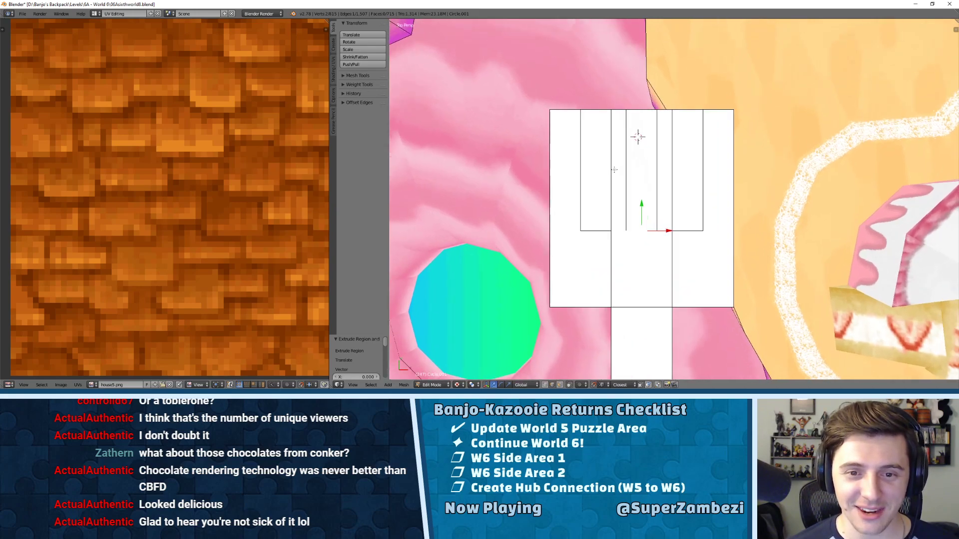
{"action": "right_click", "coordinate": [551, 182]}
{"action": "right_click", "coordinate": [727, 192], "text": "shift"}
{"action": "key", "text": "s"}
{"action": "key", "text": "x"}
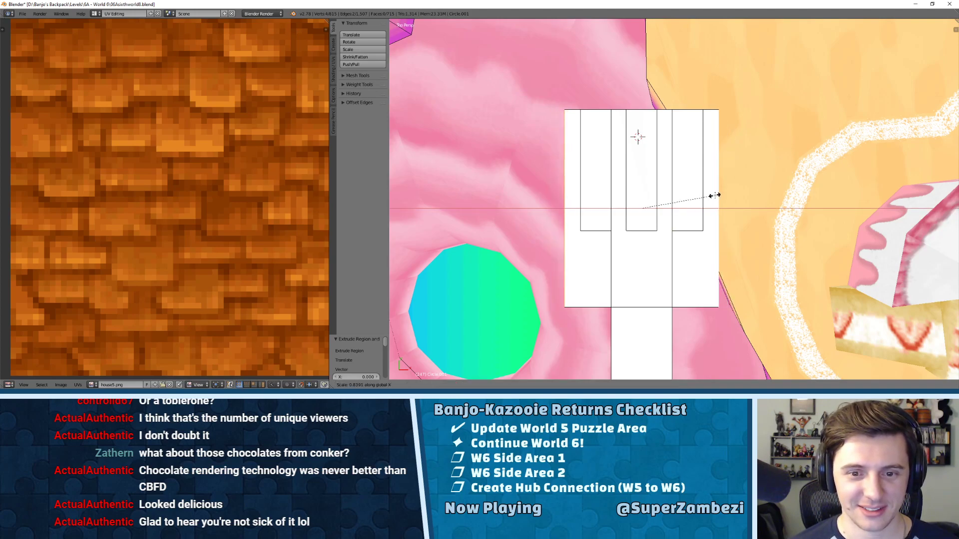
{"action": "left_click", "coordinate": [715, 195]}
- Subdivide each of the block's two outer side edges with one cut
{"action": "scroll", "coordinate": [715, 195], "scroll_direction": "down", "scroll_amount": 3}
{"action": "middle_click_drag", "start_coordinate": [715, 195], "coordinate": [689, 211]}
{"action": "scroll", "coordinate": [688, 211], "scroll_direction": "up", "scroll_amount": 3}
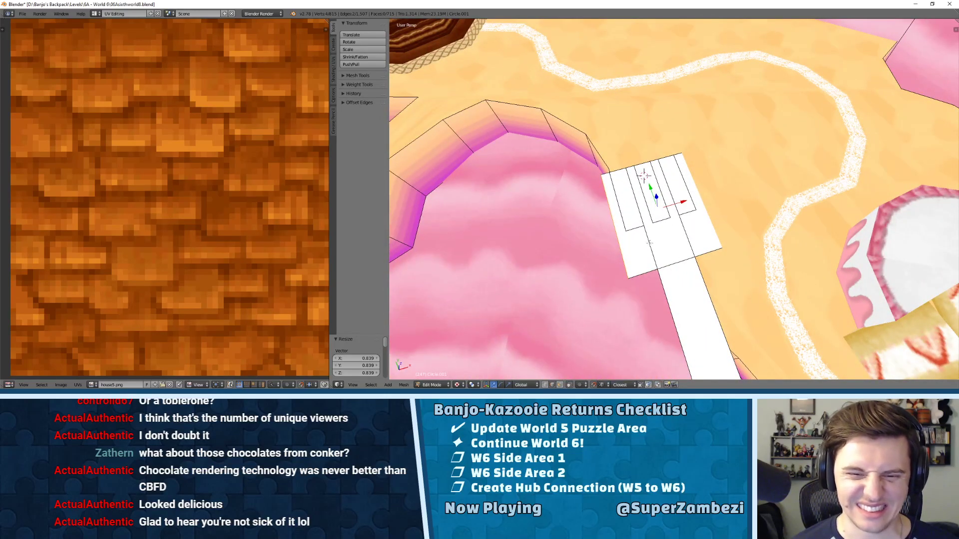
{"action": "scroll", "coordinate": [653, 245], "scroll_direction": "up", "scroll_amount": 2}
{"action": "middle_click_drag", "start_coordinate": [653, 245], "coordinate": [618, 216], "text": "shift"}
{"action": "key", "text": "ctrl+Tab"}
{"action": "left_click", "coordinate": [617, 226]}
{"action": "right_click", "coordinate": [616, 233]}
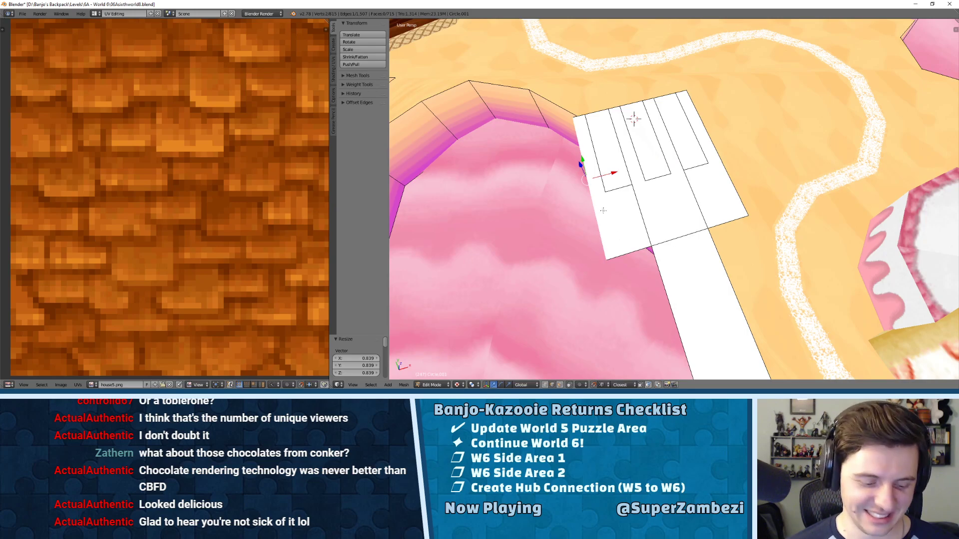
{"action": "key", "text": "w"}
{"action": "left_click", "coordinate": [606, 204]}
{"action": "right_click", "coordinate": [697, 184]}
{"action": "key", "text": "w"}
{"action": "left_click", "coordinate": [711, 175]}
- Move the two new vertices on the outer side edges by -0.728 along Y
{"action": "key", "text": "ctrl+Tab"}
{"action": "left_click", "coordinate": [622, 158]}
{"action": "right_click", "coordinate": [585, 181]}
{"action": "right_click", "coordinate": [710, 149], "text": "shift"}
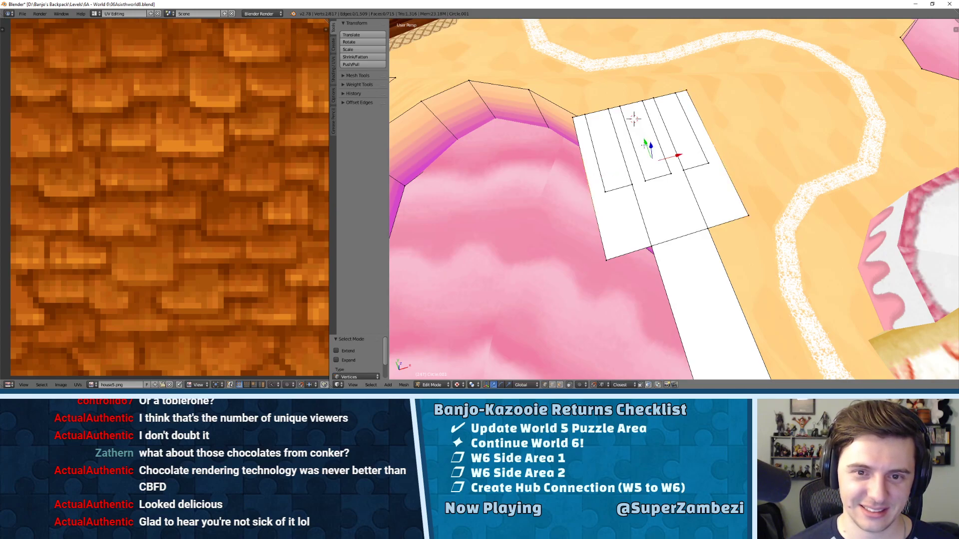
{"action": "key", "text": "g"}
{"action": "key", "text": "y"}
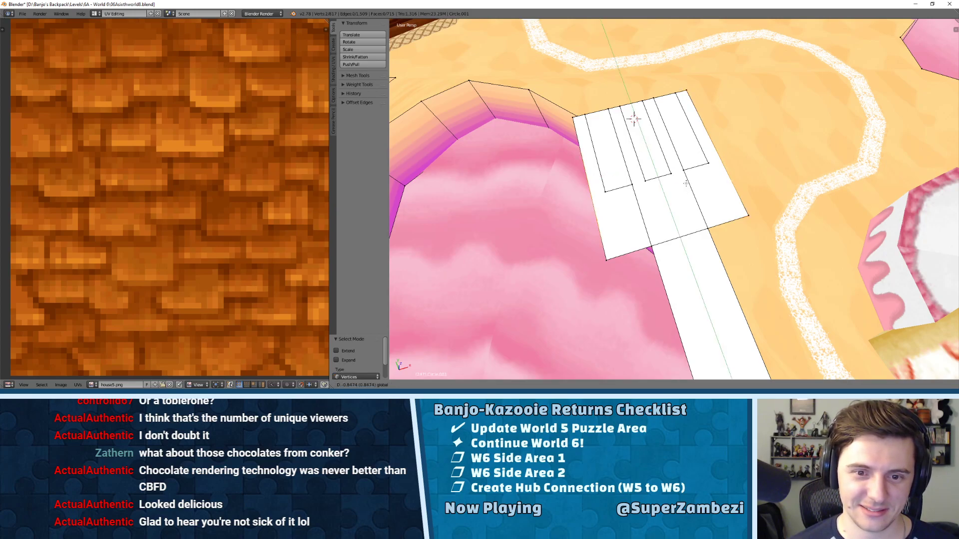
{"action": "left_click", "coordinate": [765, 137]}
- Connect each outer side vertex diagonally to the corner on its side where the block meets the strip
{"action": "middle_click_drag", "start_coordinate": [765, 138], "coordinate": [704, 182]}
{"action": "scroll", "coordinate": [675, 206], "scroll_direction": "up", "scroll_amount": 3}
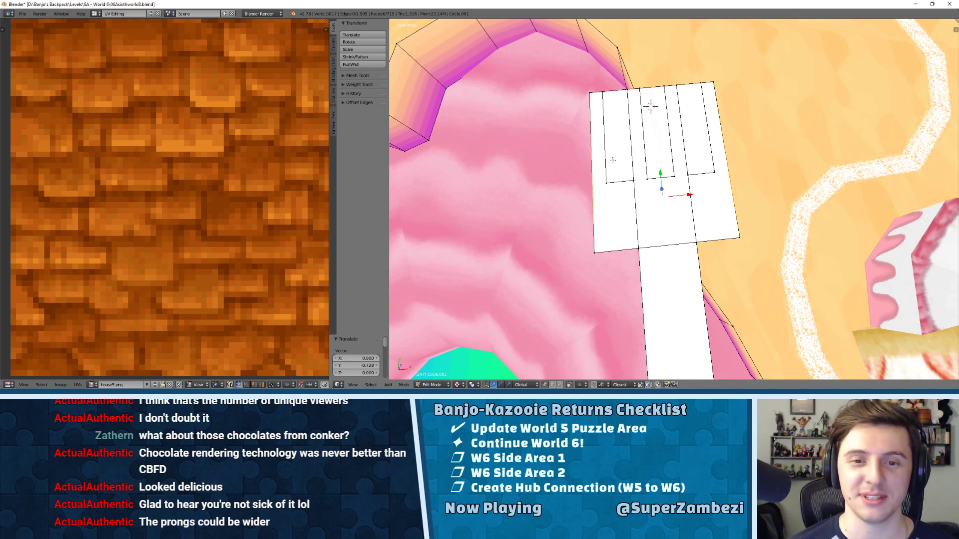
{"action": "scroll", "coordinate": [638, 140], "scroll_direction": "up", "scroll_amount": 1}
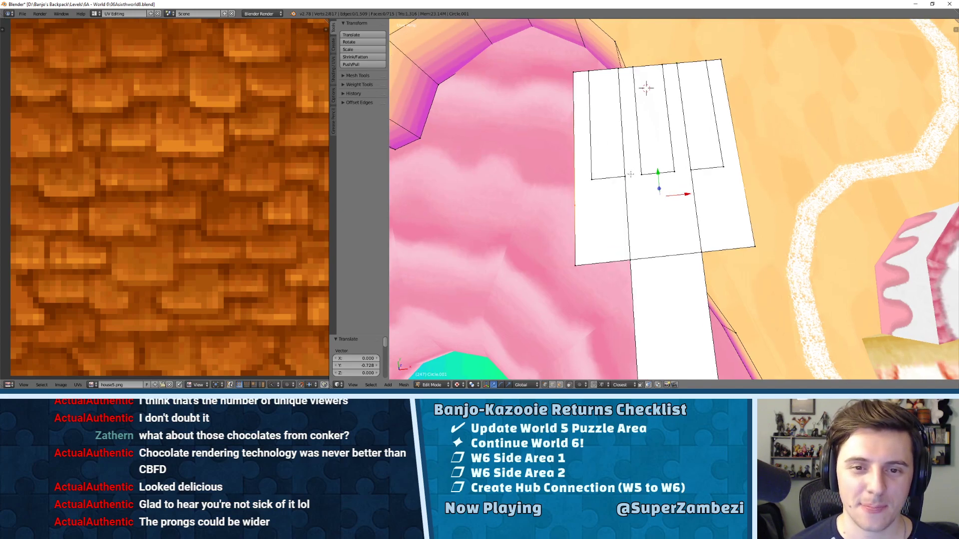
{"action": "middle_click_drag", "start_coordinate": [654, 189], "coordinate": [661, 211]}
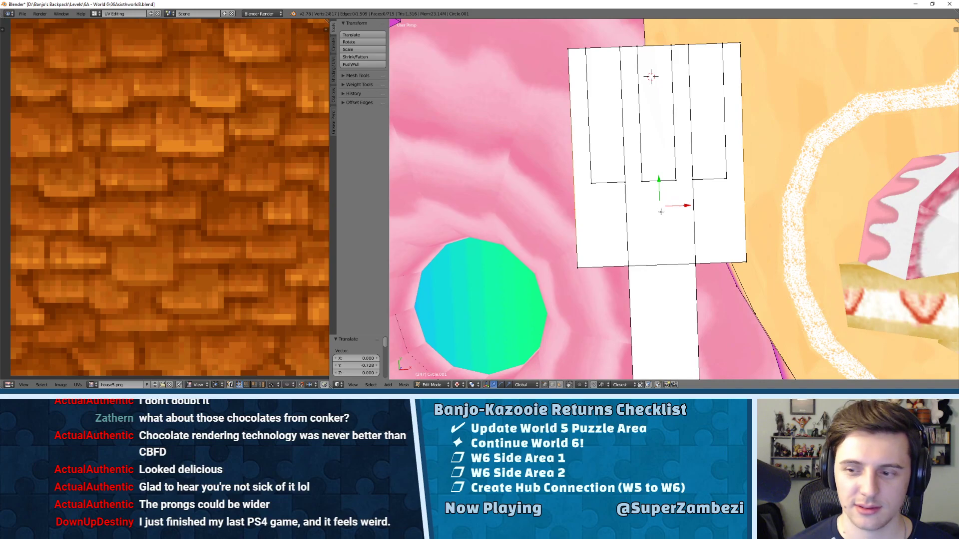
{"action": "key", "text": "ctrl+Tab"}
{"action": "left_click", "coordinate": [663, 216]}
{"action": "right_click", "coordinate": [628, 268]}
{"action": "right_click", "coordinate": [580, 212], "text": "shift"}
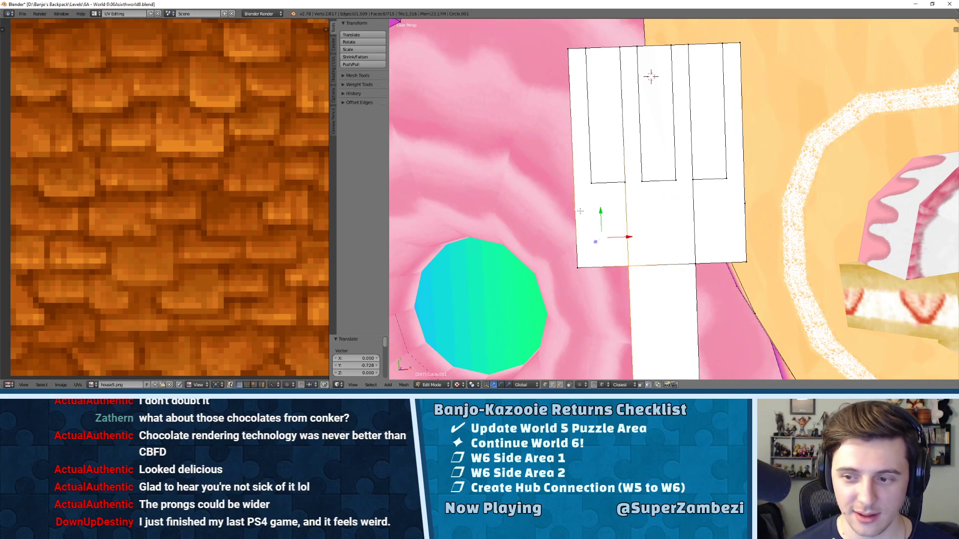
{"action": "key", "text": "j"}
{"action": "right_click", "coordinate": [740, 209]}
{"action": "right_click", "coordinate": [696, 252], "text": "shift"}
{"action": "key", "text": "j"}
- Delete the block's two lower outer corner vertices to leave tapered shoulders
{"action": "key", "text": "ctrl+Tab"}
{"action": "left_click", "coordinate": [648, 231]}
{"action": "right_click", "coordinate": [569, 264]}
{"action": "key", "text": "g"}
{"action": "left_click", "coordinate": [585, 266]}
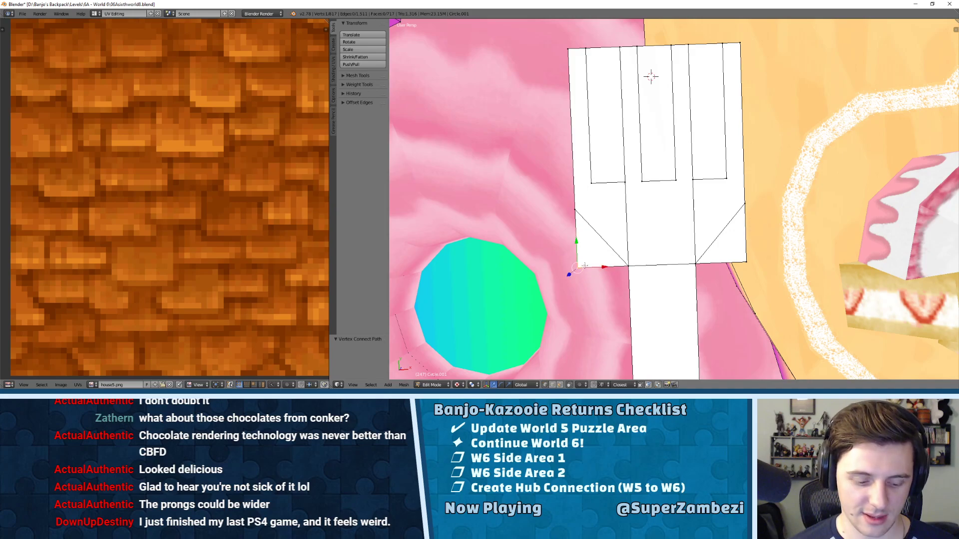
{"action": "key", "text": "x"}
{"action": "left_click", "coordinate": [579, 217]}
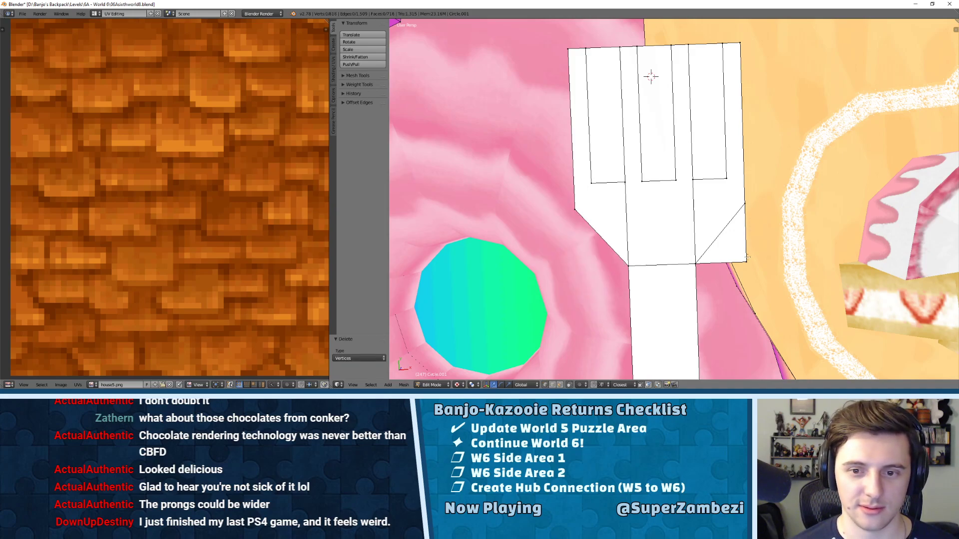
{"action": "right_click", "coordinate": [749, 258]}
{"action": "key", "text": "x"}
{"action": "left_click", "coordinate": [736, 248]}
- Move the edge joining the strip and the block up 0.318 along Y
{"action": "right_click", "coordinate": [673, 263]}
{"action": "key", "text": "g"}
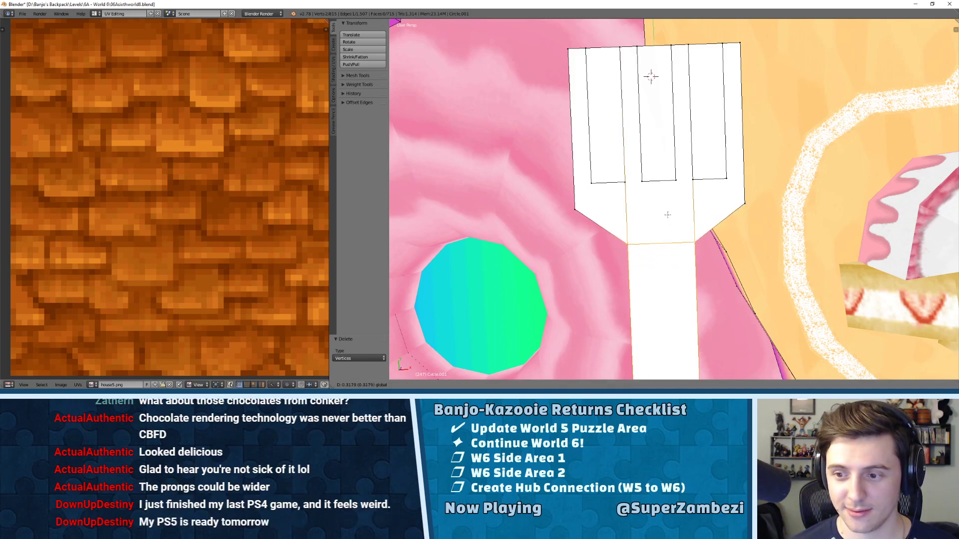
{"action": "left_click", "coordinate": [667, 215]}
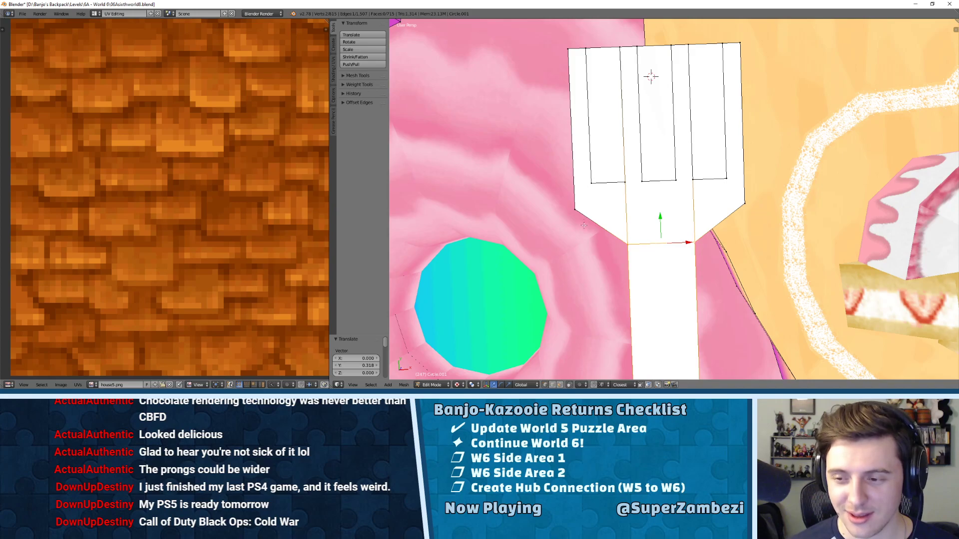
- Widen the left outer prong by moving its inner edge 0.1 along X
{"action": "right_click", "coordinate": [604, 182]}
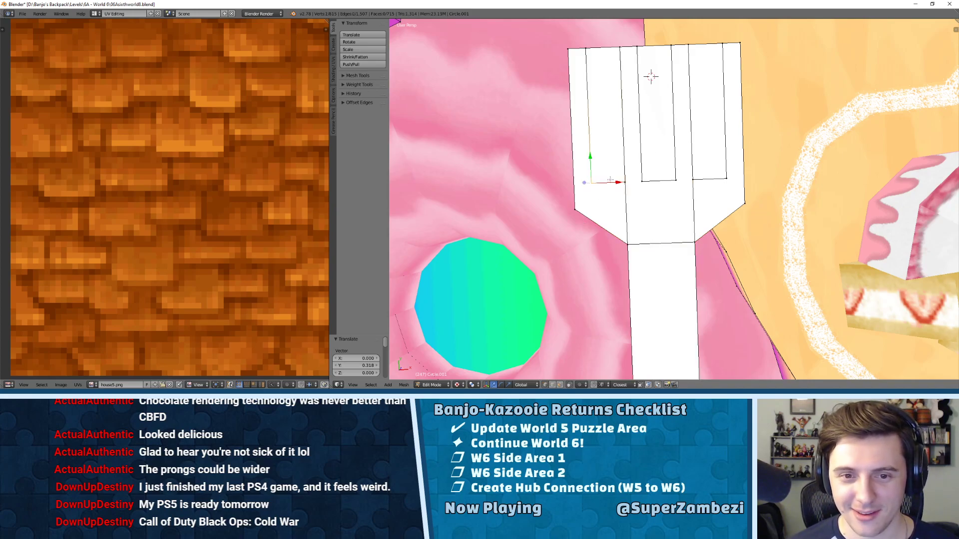
{"action": "right_click", "coordinate": [594, 52], "text": "shift"}
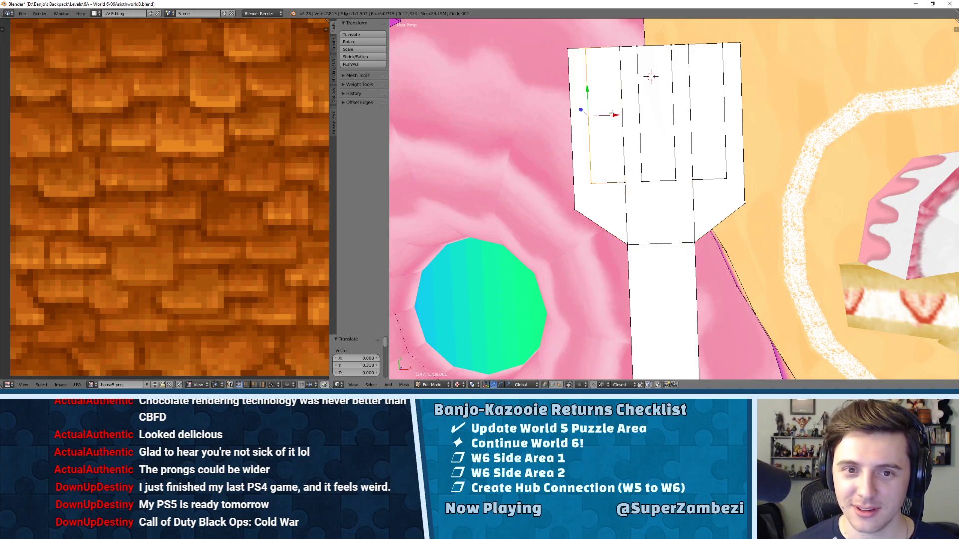
{"action": "key", "text": "g"}
{"action": "key", "text": "x"}
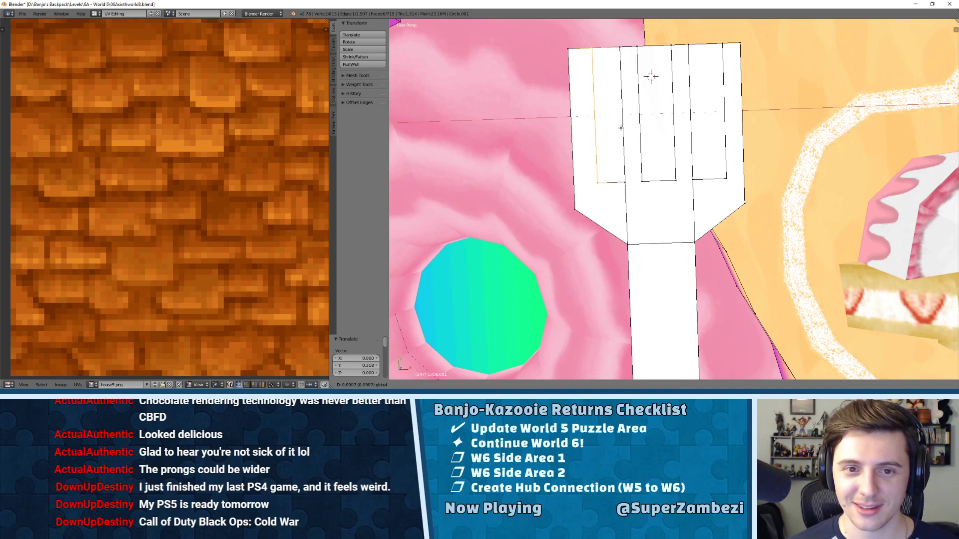
{"action": "type", "text": "1"}
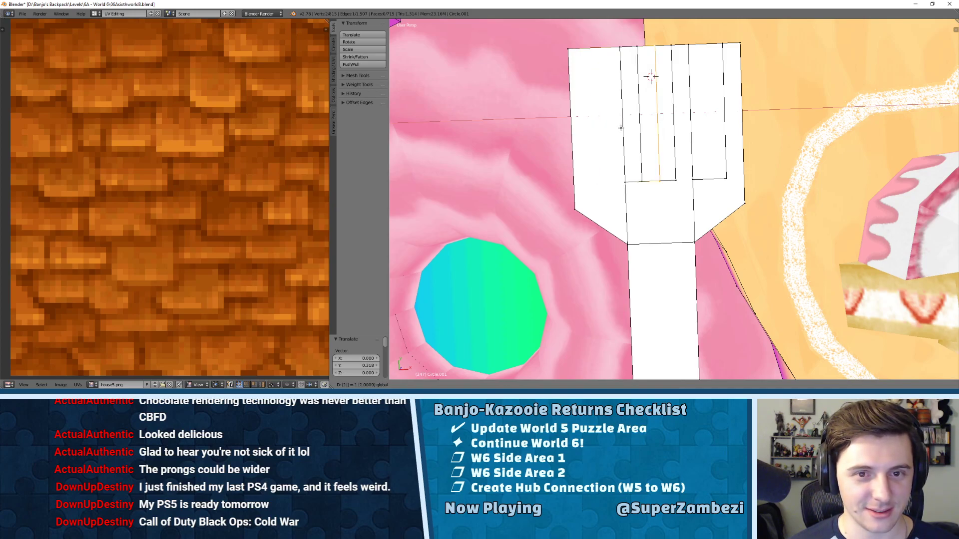
{"action": "key", "text": "Escape"}
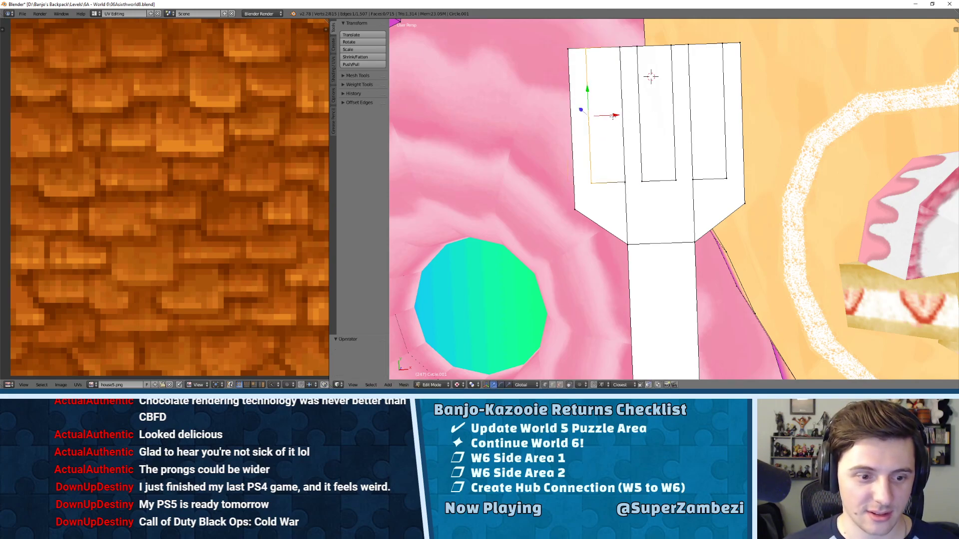
{"action": "left_click_drag", "start_coordinate": [610, 118], "coordinate": [619, 116]}
{"action": "type", "text": "."}
{"action": "type", "text": "01"}
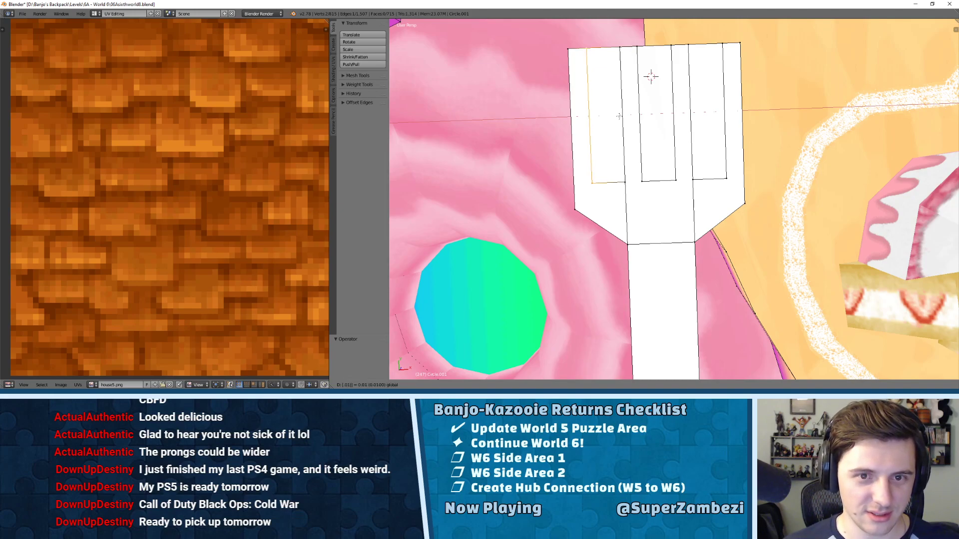
{"action": "key", "text": "Return"}
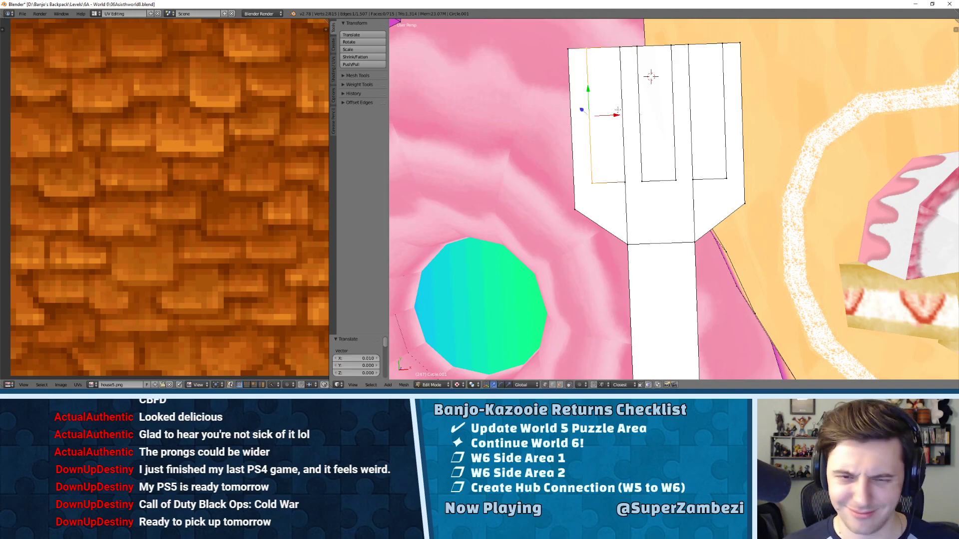
{"action": "left_click_drag", "start_coordinate": [610, 115], "coordinate": [624, 115]}
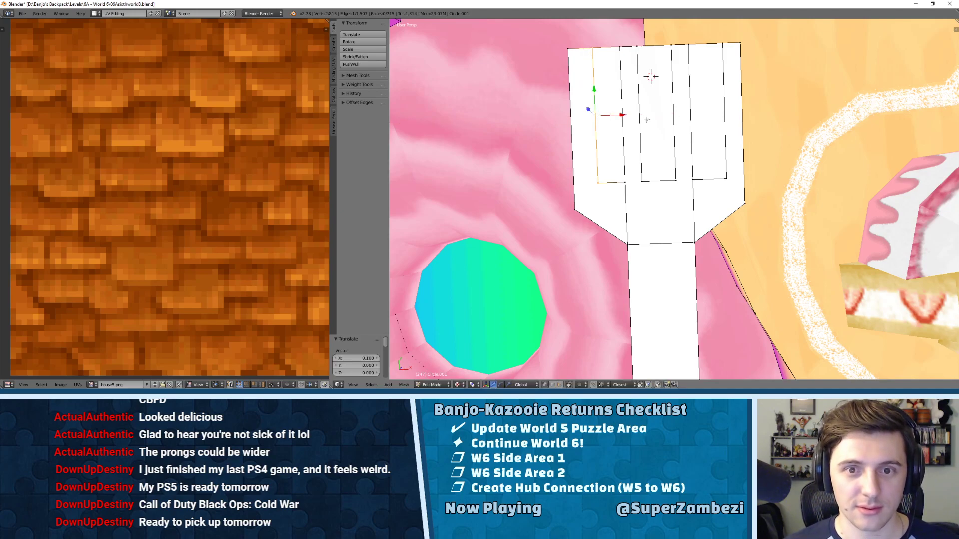
- Switch to edge selection and widen the right outer prong by moving its inner edge -0.1 along X
{"action": "left_click", "coordinate": [705, 114]}
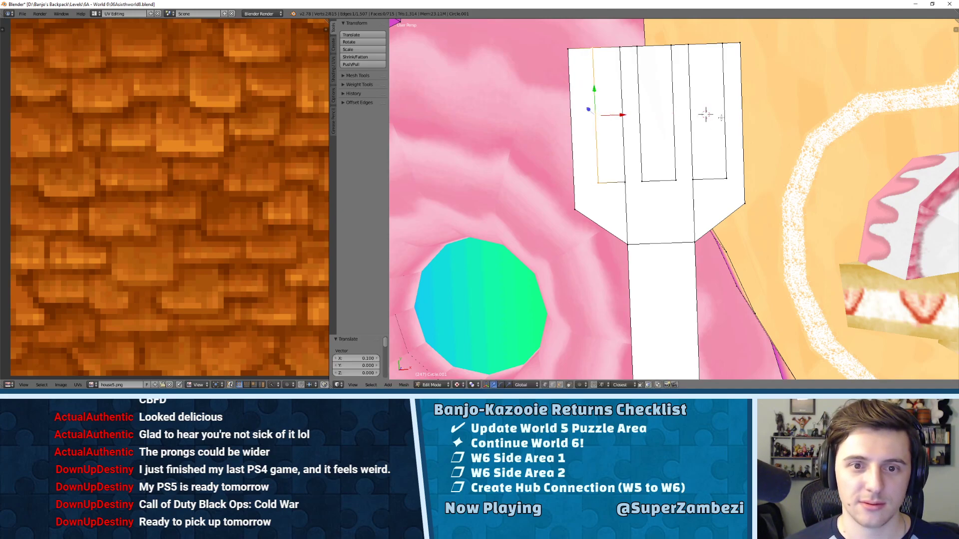
{"action": "key", "text": "ctrl+Tab"}
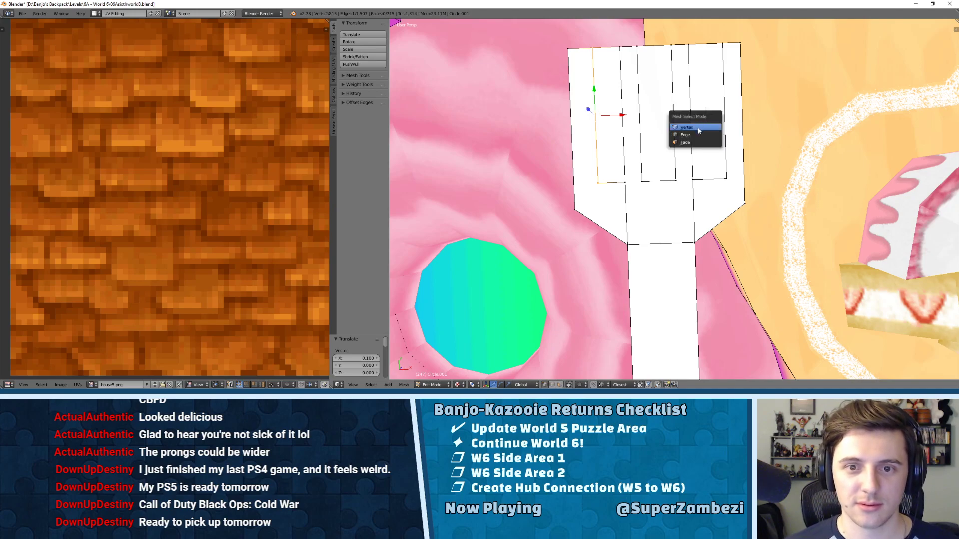
{"action": "left_click", "coordinate": [685, 135]}
{"action": "right_click", "coordinate": [725, 111]}
{"action": "left_click_drag", "start_coordinate": [753, 109], "coordinate": [737, 114]}
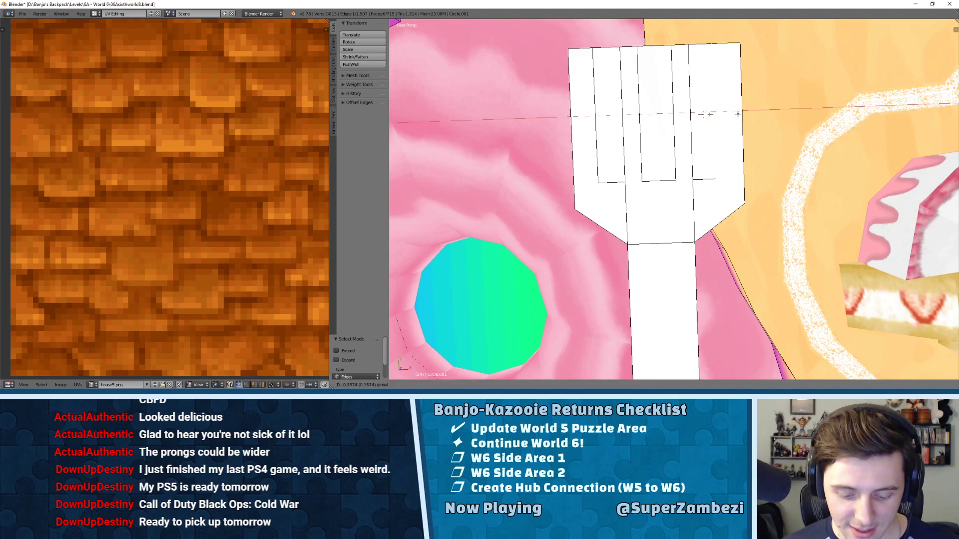
{"action": "left_click_drag", "start_coordinate": [737, 113], "coordinate": [741, 113]}
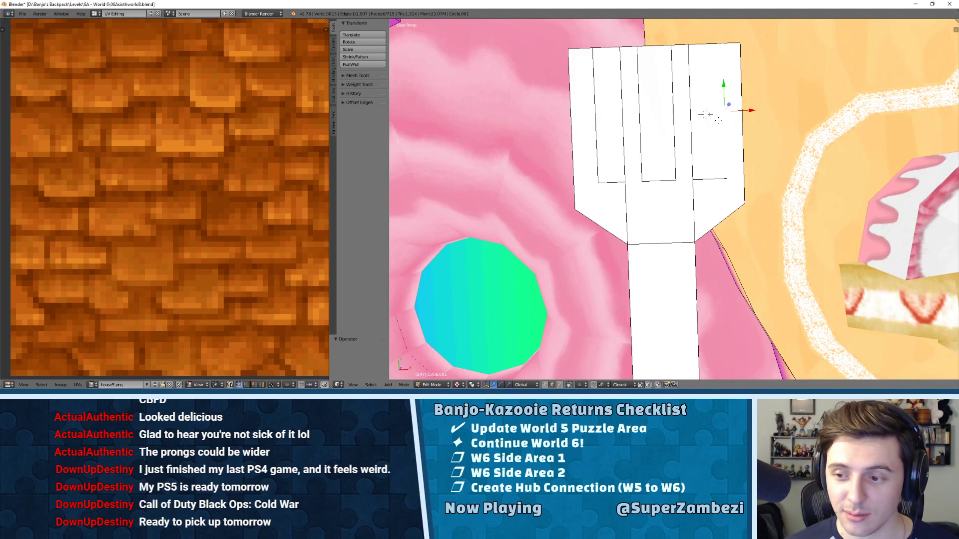
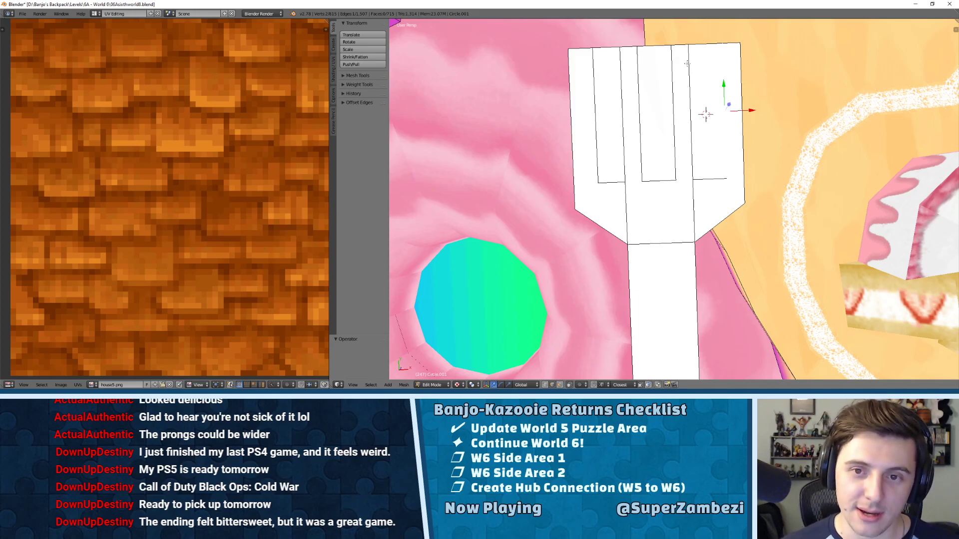
{"action": "key", "text": "g"}
{"action": "key", "text": "x"}
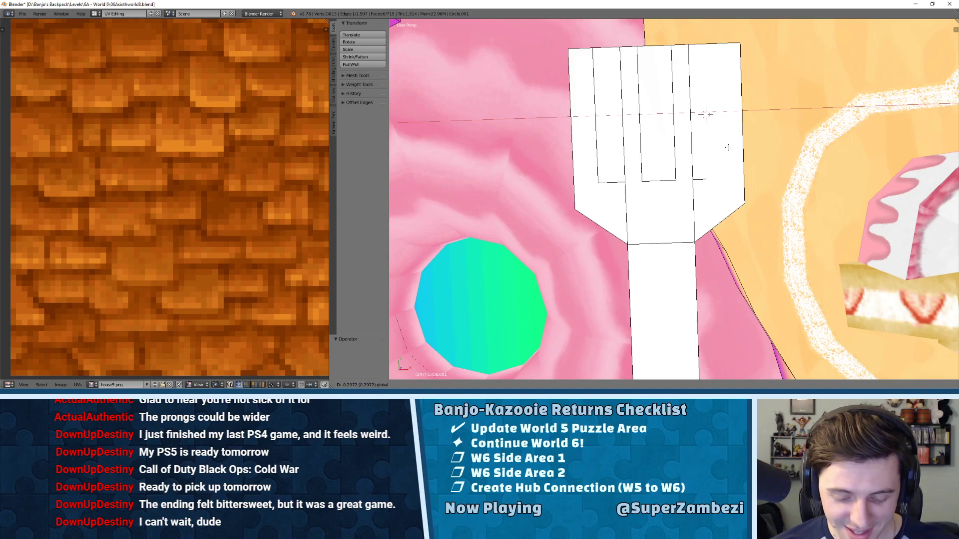
{"action": "type", "text": "-.1"}
{"action": "key", "text": "Return"}
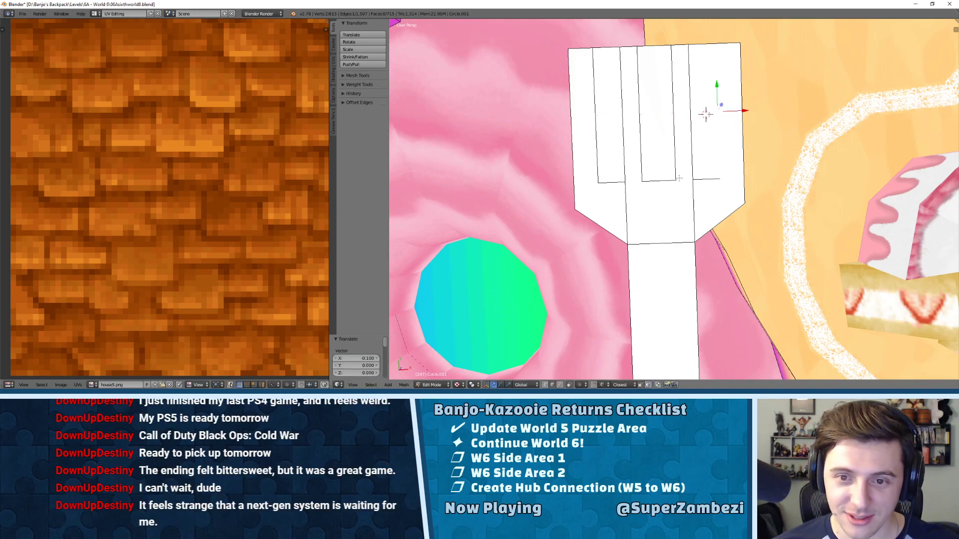
- Narrow the middle gap between the prongs by moving its left edge 0.05 and its right edge -0.05 along X
{"action": "right_click", "coordinate": [647, 147]}
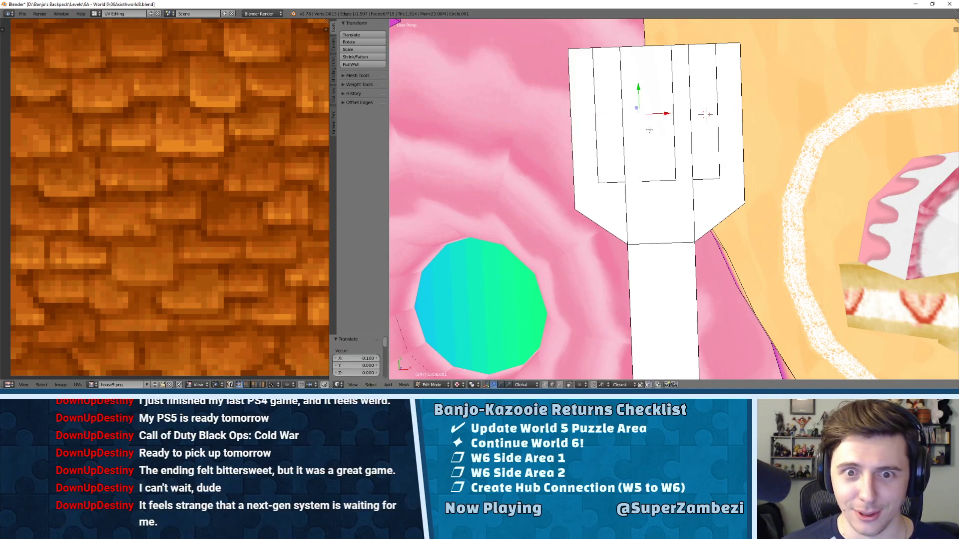
{"action": "key", "text": "g"}
{"action": "key", "text": "x"}
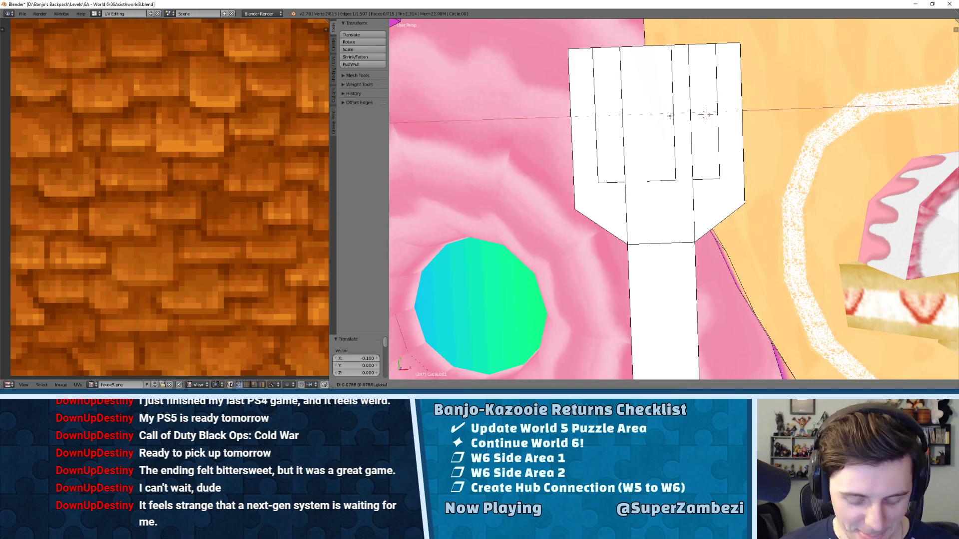
{"action": "type", "text": ".05"}
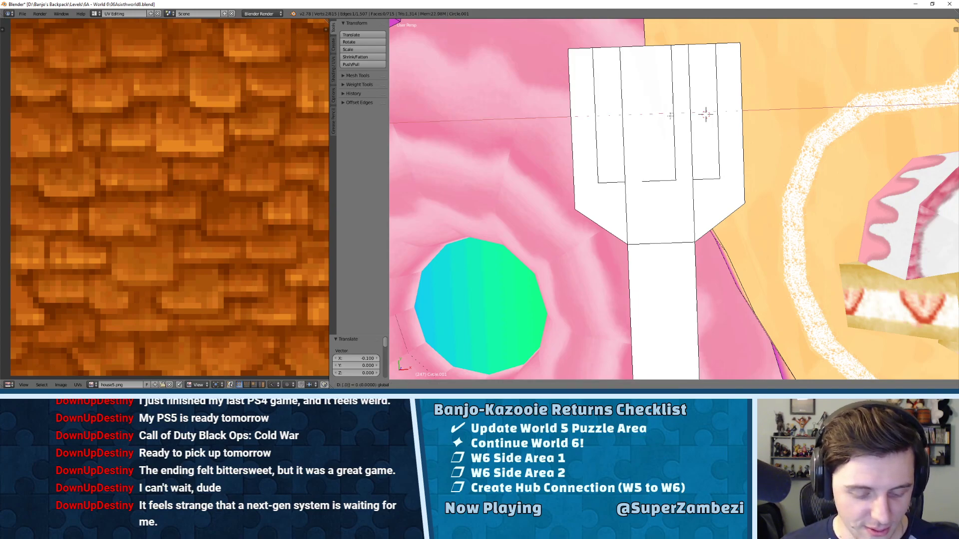
{"action": "key", "text": "Return"}
{"action": "right_click", "coordinate": [671, 123]}
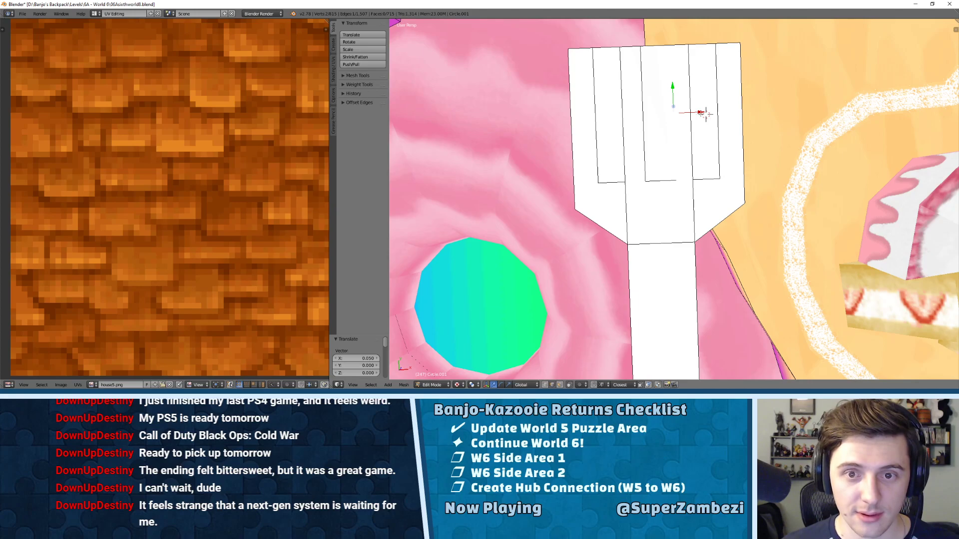
{"action": "key", "text": "g"}
{"action": "key", "text": "x"}
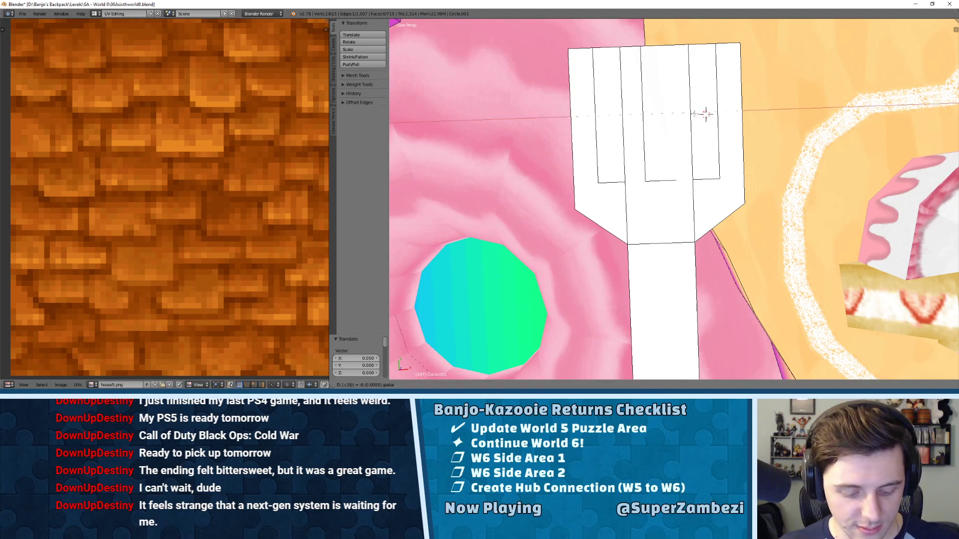
{"action": "right_click", "coordinate": [705, 114]}
- Shorten the fork's handle by moving its end edge about 5.37 along Y
{"action": "scroll", "coordinate": [690, 157], "scroll_direction": "down", "scroll_amount": 8}
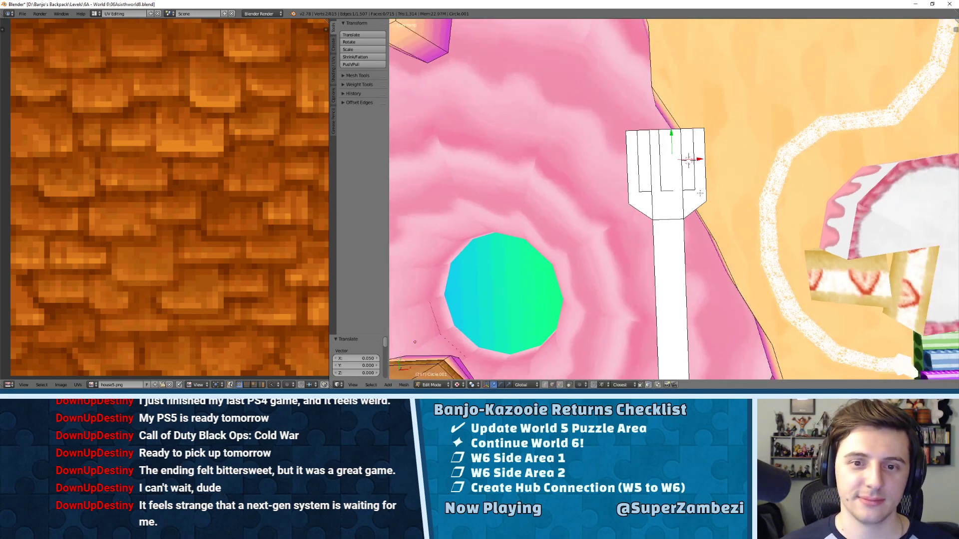
{"action": "right_click", "coordinate": [676, 361]}
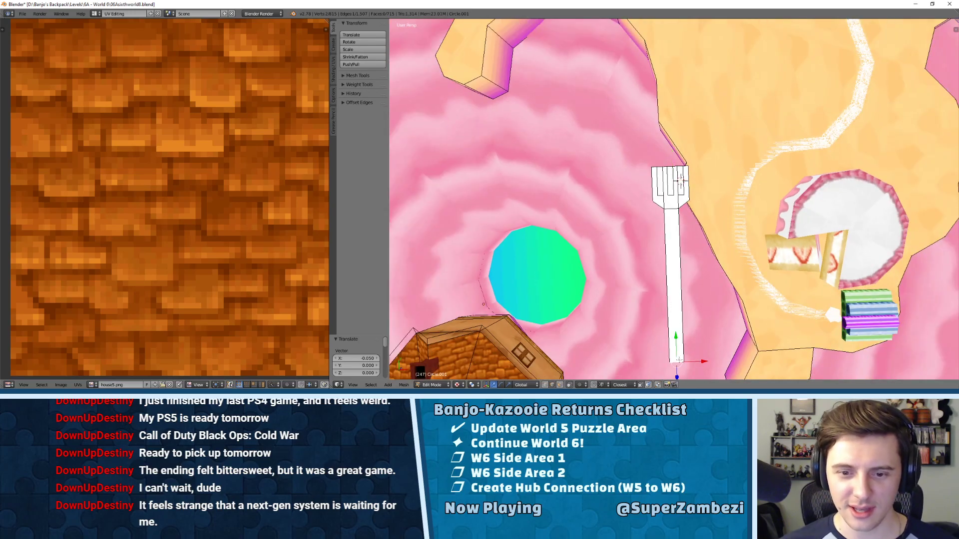
{"action": "key", "text": "g"}
{"action": "key", "text": "y"}
{"action": "left_click", "coordinate": [689, 261]}
- Delete the three edges that close off the gaps at the prong tips
{"action": "scroll", "coordinate": [688, 262], "scroll_direction": "up", "scroll_amount": 5}
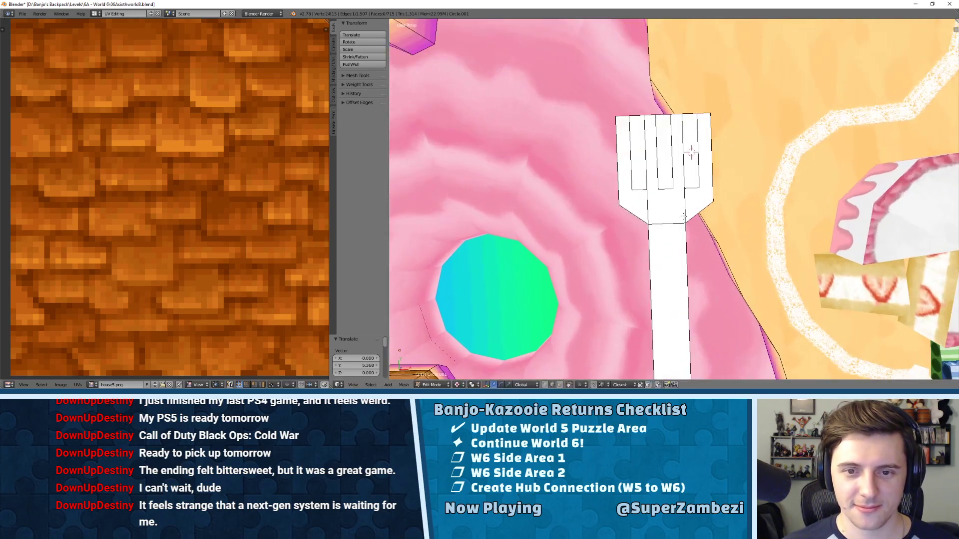
{"action": "mouse_move", "coordinate": [682, 205]}
{"action": "middle_mouse_down"}
{"action": "mouse_move", "coordinate": [696, 225]}
{"action": "mouse_move", "coordinate": [736, 229]}
{"action": "mouse_move", "coordinate": [728, 128]}
{"action": "mouse_move", "coordinate": [714, 117]}
{"action": "mouse_move", "coordinate": [693, 195]}
{"action": "middle_mouse_up"}
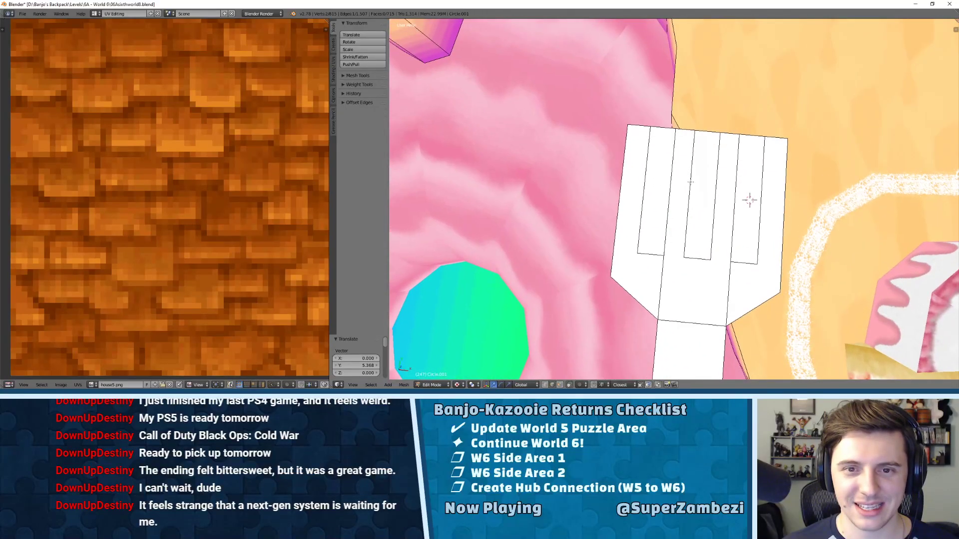
{"action": "right_click", "coordinate": [675, 128]}
{"action": "right_click", "coordinate": [707, 132], "text": "shift"}
{"action": "right_click", "coordinate": [752, 136], "text": "shift"}
{"action": "key", "text": "x"}
{"action": "left_click", "coordinate": [728, 146]}
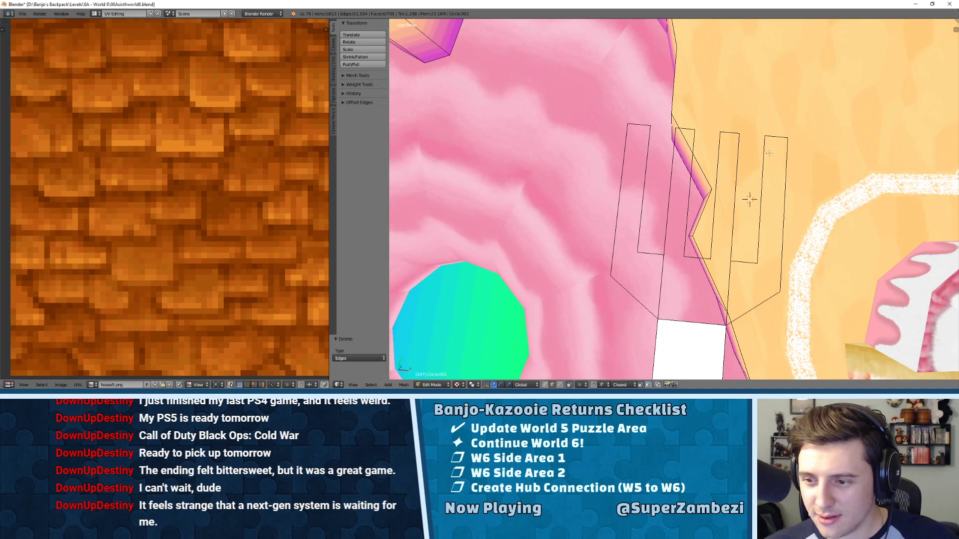
- Subdivide the outer side edges of the left and right outer prongs with one cut each
{"action": "key", "text": "ctrl+Tab"}
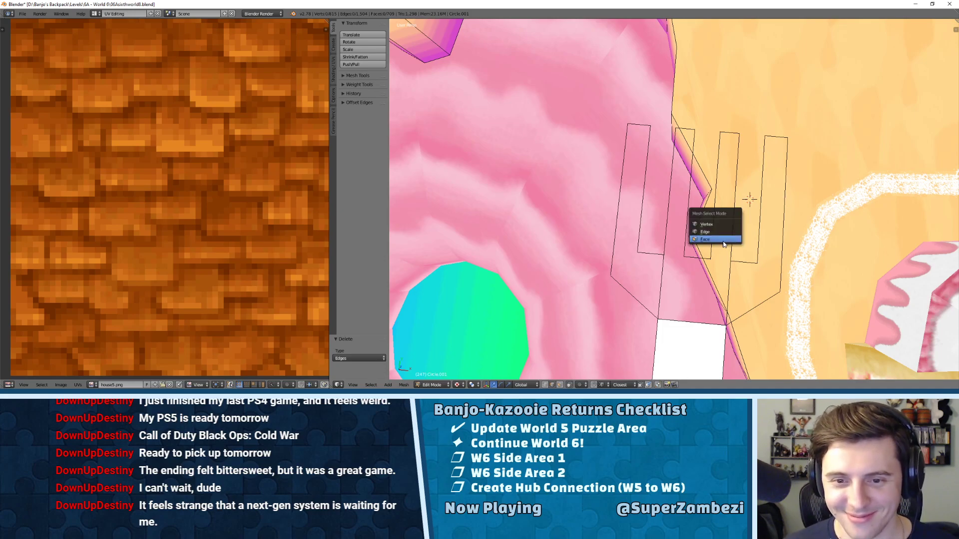
{"action": "left_click", "coordinate": [720, 225]}
{"action": "key", "text": "ctrl+Tab"}
{"action": "left_click", "coordinate": [622, 269]}
{"action": "right_click", "coordinate": [625, 237]}
{"action": "right_click", "coordinate": [617, 208]}
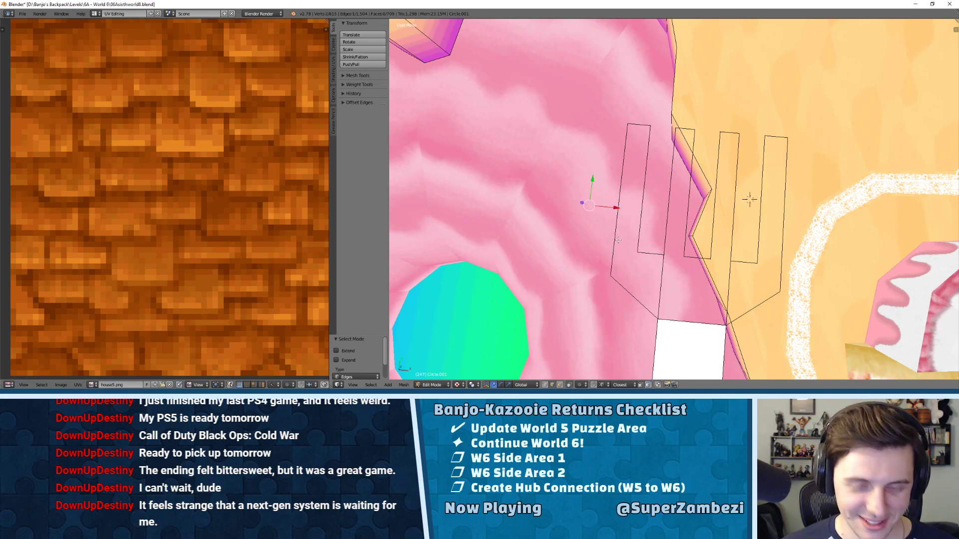
{"action": "key", "text": "w"}
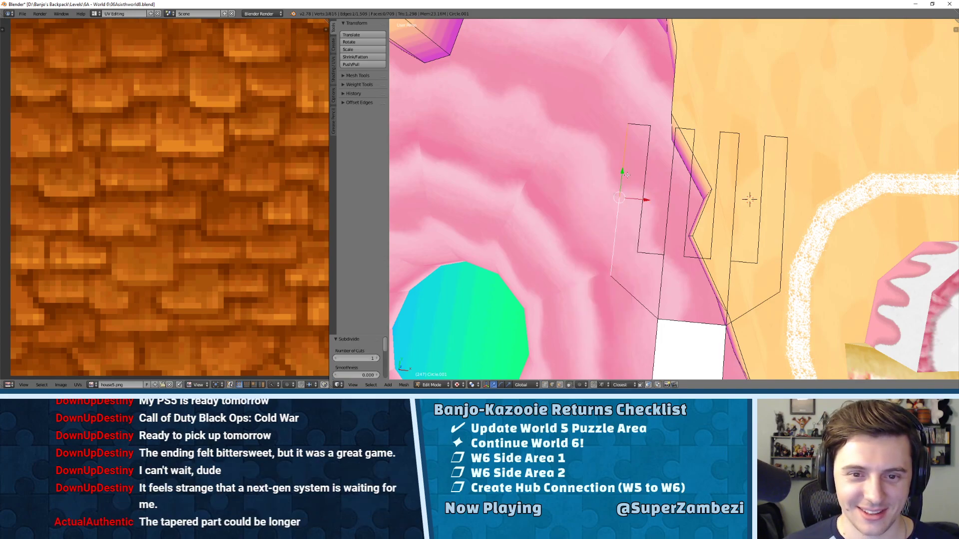
{"action": "right_click", "coordinate": [783, 213]}
{"action": "key", "text": "w"}
{"action": "left_click", "coordinate": [791, 219]}
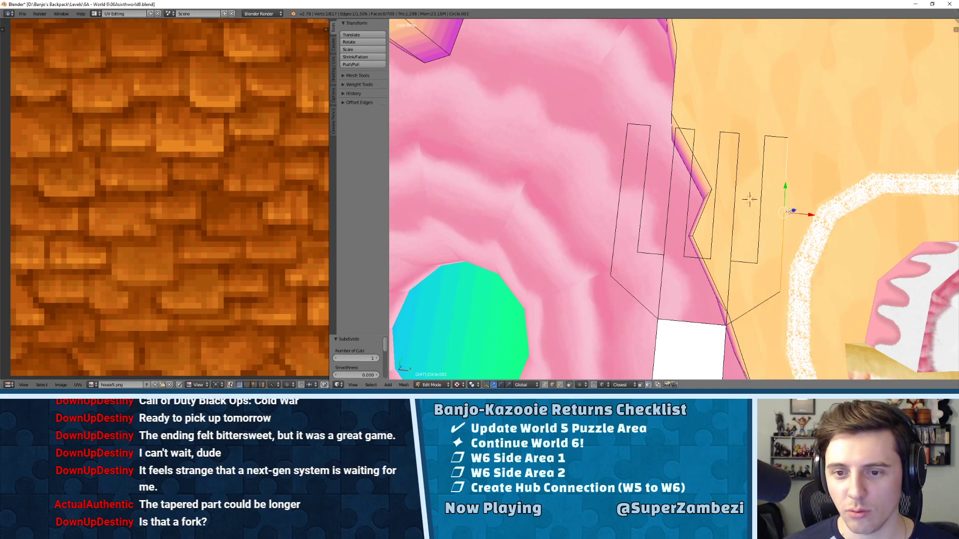
- Move the new midpoint vertices on both outer side edges by -0.787 along Y to the base of the prongs
{"action": "key", "text": "ctrl+Tab"}
{"action": "left_click", "coordinate": [788, 196]}
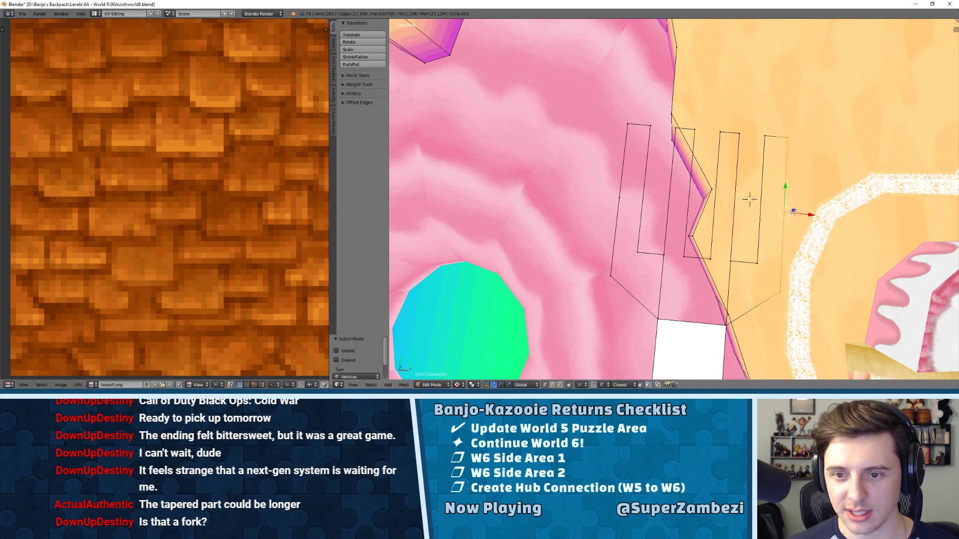
{"action": "left_click_drag", "start_coordinate": [789, 195], "coordinate": [667, 238]}
{"action": "right_click", "coordinate": [618, 199]}
{"action": "key", "text": "g"}
{"action": "key", "text": "y"}
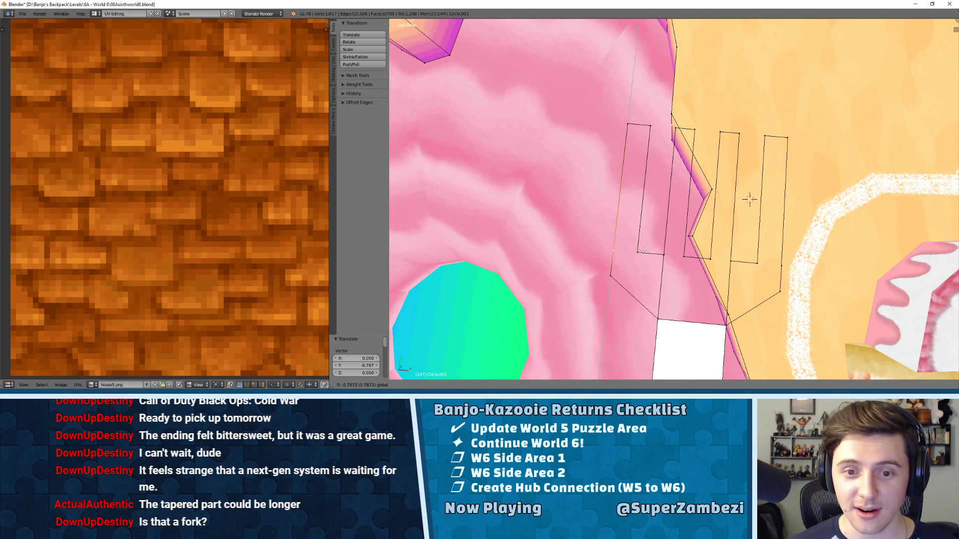
{"action": "left_click", "coordinate": [638, 251]}
{"action": "middle_click_drag", "start_coordinate": [639, 251], "coordinate": [674, 204]}
{"action": "key", "text": "ctrl+Tab"}
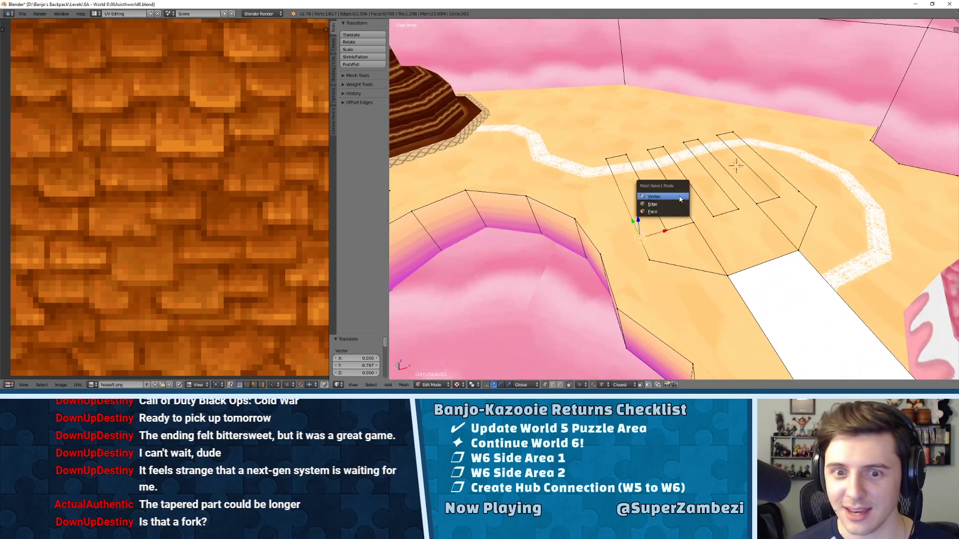
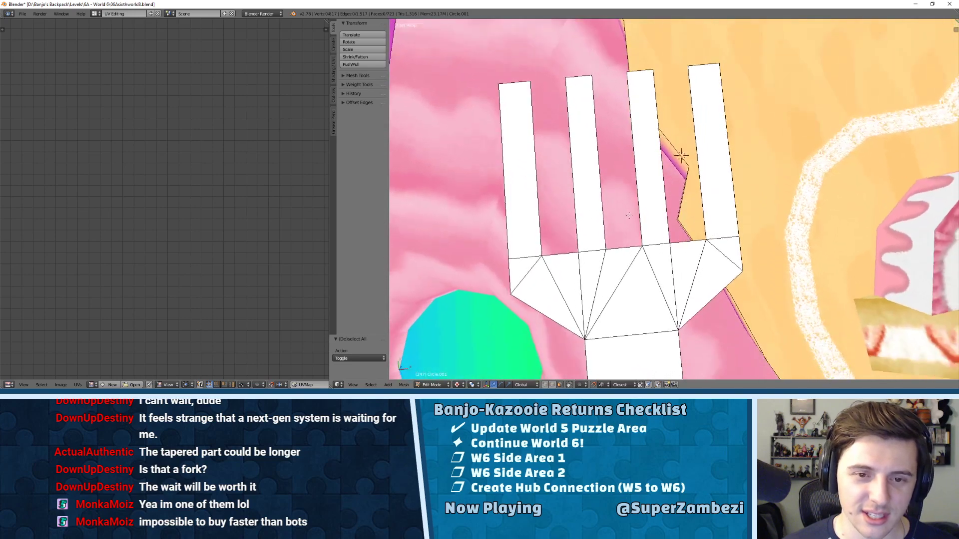
- Scale the facing inner edges of the two middle prongs slightly apart along the X axis in edge selection mode
{"action": "key", "text": "ctrl+Tab"}
{"action": "left_click", "coordinate": [619, 158]}
{"action": "right_click", "coordinate": [602, 169]}
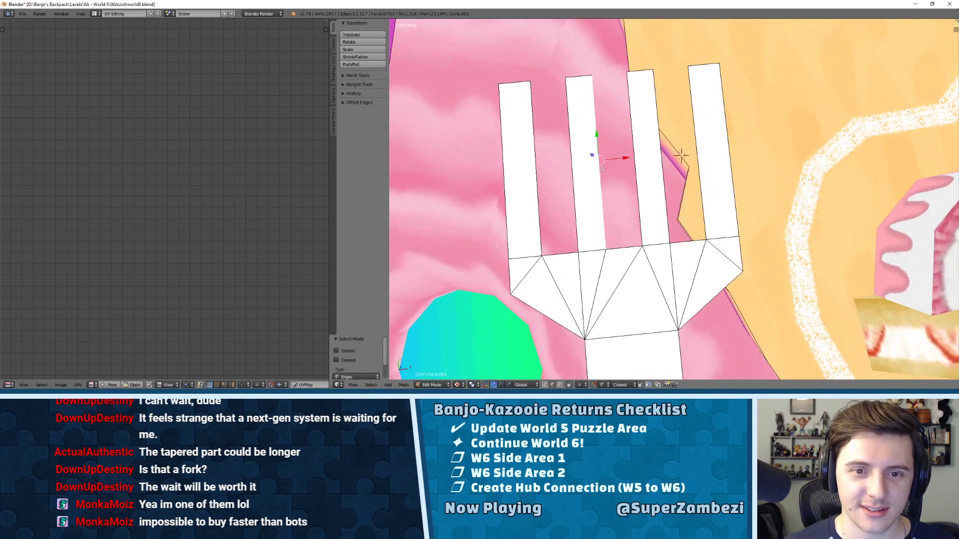
{"action": "right_click", "coordinate": [638, 171], "text": "shift"}
{"action": "key", "text": "s"}
{"action": "key", "text": "x"}
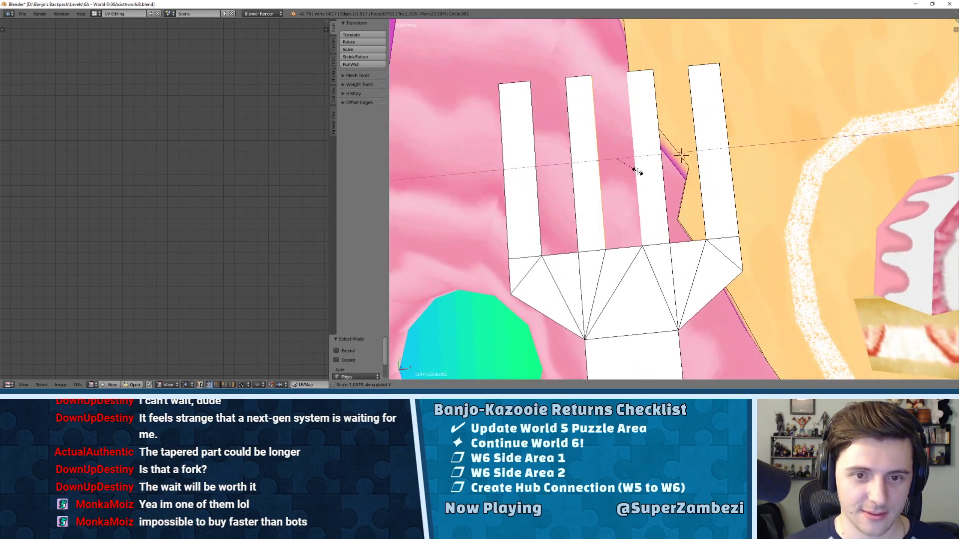
{"action": "left_click", "coordinate": [635, 171]}
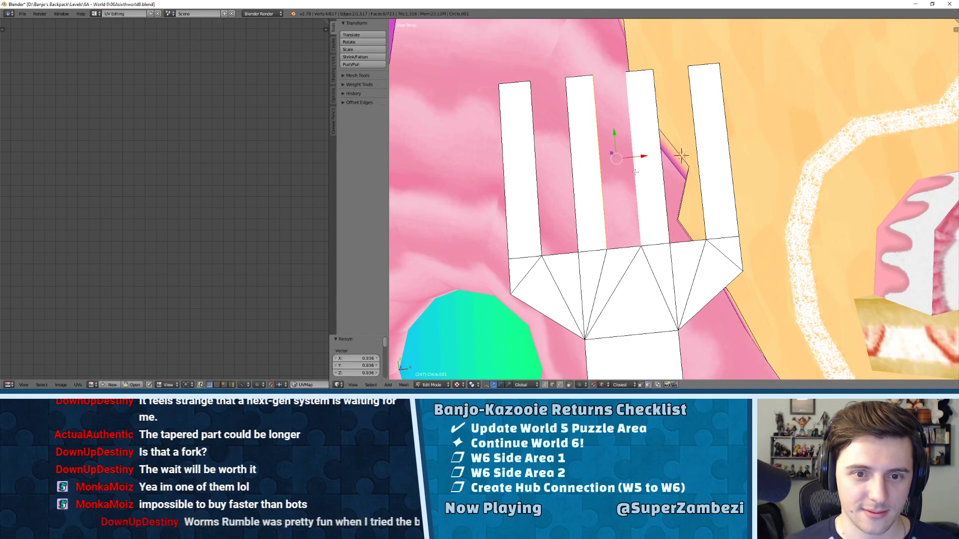
{"action": "key", "text": "a"}
- Examine the fork's shape and proportions against the surrounding level in Object Mode from several angles
{"action": "key", "text": "Tab"}
{"action": "scroll", "coordinate": [659, 233], "scroll_direction": "down", "scroll_amount": 2}
{"action": "scroll", "coordinate": [658, 230], "scroll_direction": "down", "scroll_amount": 2}
{"action": "middle_click_drag", "start_coordinate": [658, 229], "coordinate": [719, 200]}
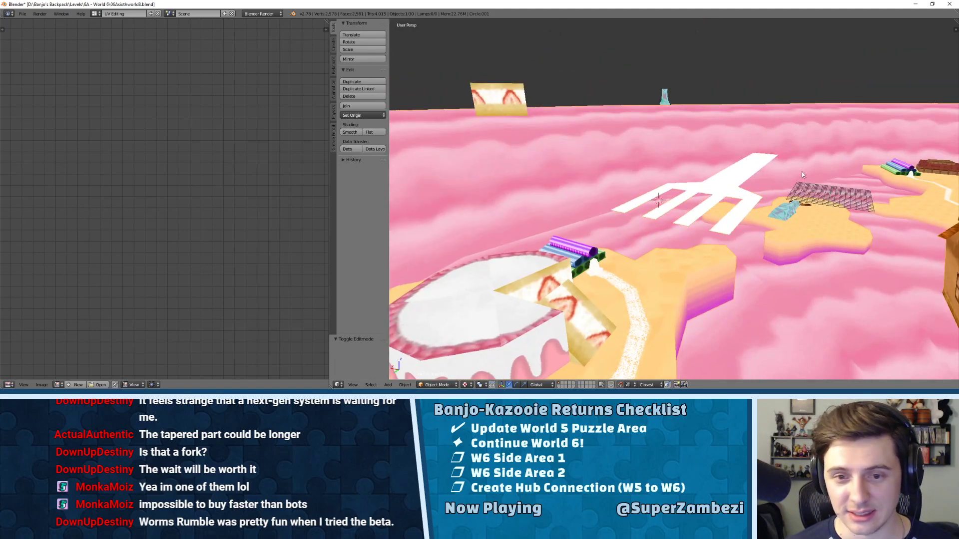
{"action": "middle_click_drag", "start_coordinate": [757, 175], "coordinate": [654, 200]}
{"action": "scroll", "coordinate": [653, 201], "scroll_direction": "down", "scroll_amount": 3}
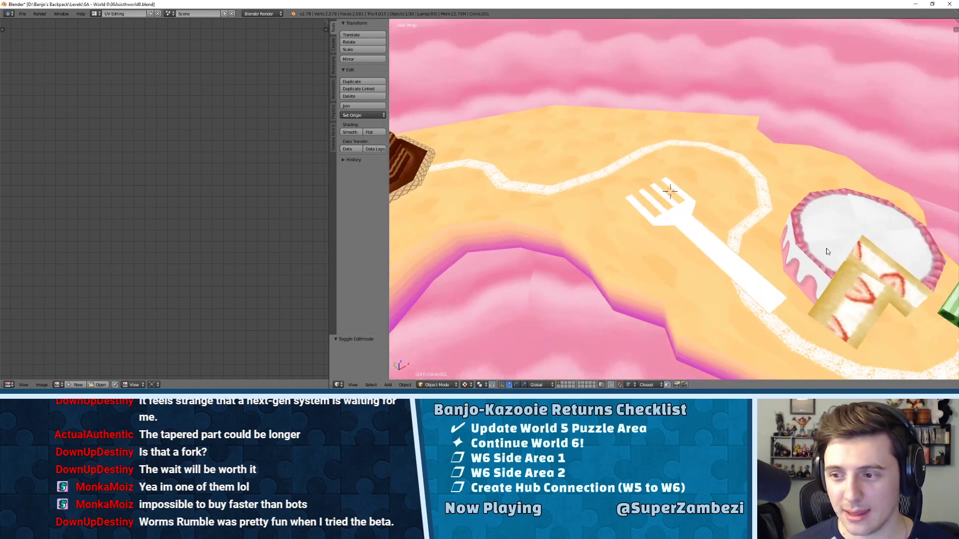
{"action": "scroll", "coordinate": [826, 248], "scroll_direction": "down", "scroll_amount": 3}
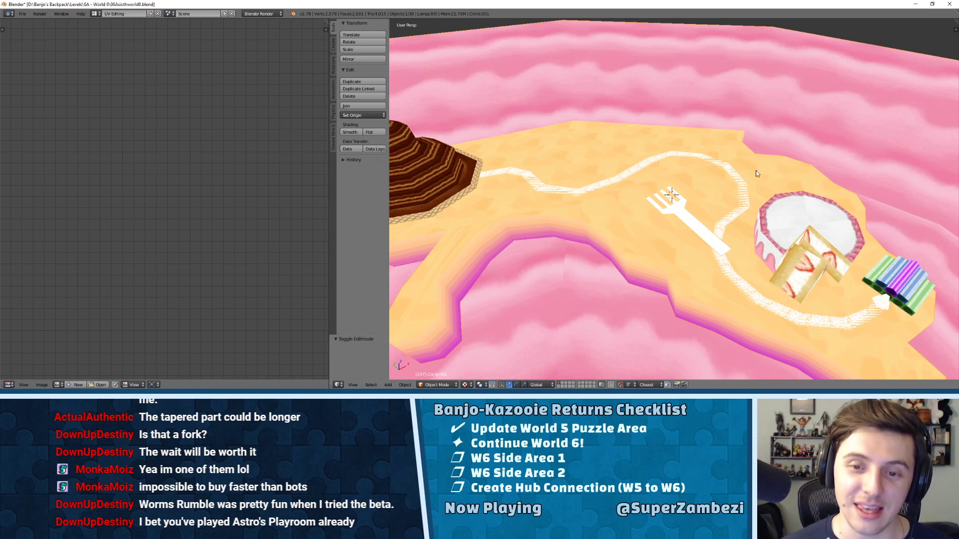
{"action": "scroll", "coordinate": [688, 238], "scroll_direction": "up", "scroll_amount": 4}
{"action": "middle_click_drag", "start_coordinate": [687, 238], "coordinate": [691, 150], "text": "shift"}
- Try scaling the two long side edges of the fork's handle from the top view
{"action": "right_click", "coordinate": [697, 164]}
{"action": "right_click", "coordinate": [697, 166]}
{"action": "key", "text": "Tab"}
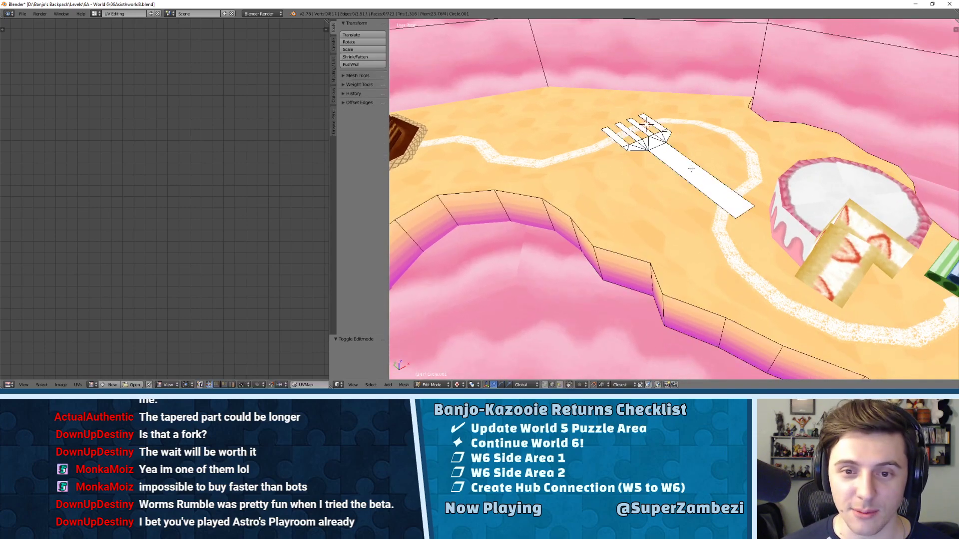
{"action": "right_click", "coordinate": [687, 175]}
{"action": "right_click", "coordinate": [708, 173], "text": "shift"}
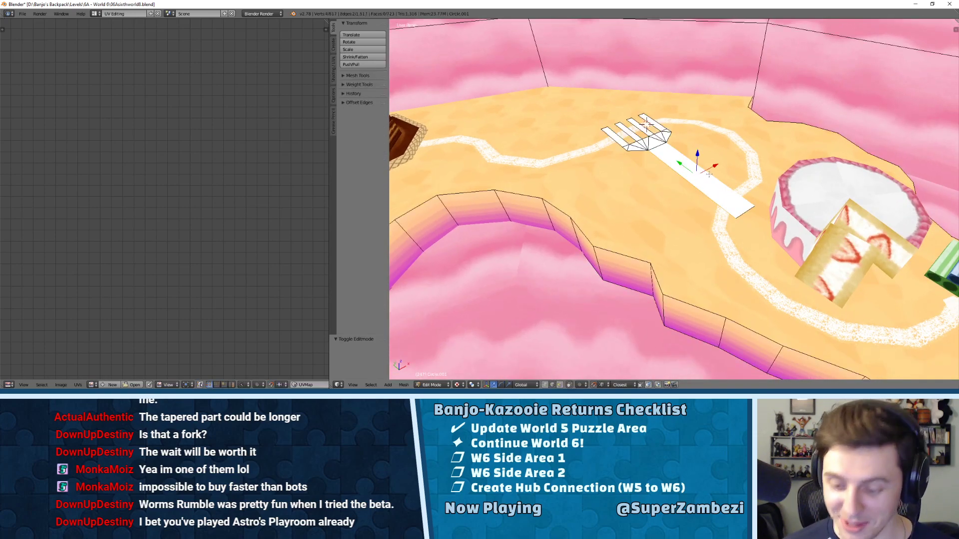
{"action": "key", "text": "KP_7"}
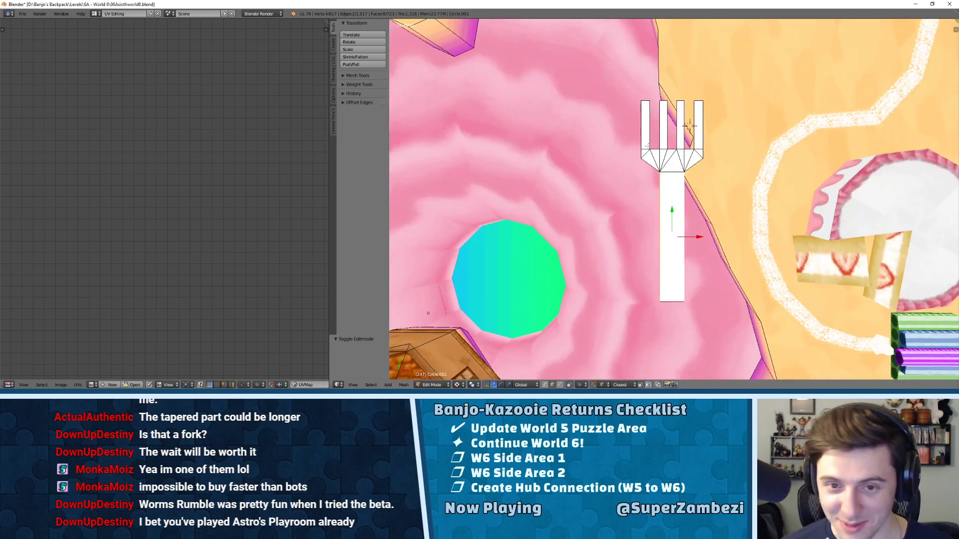
{"action": "key", "text": "s"}
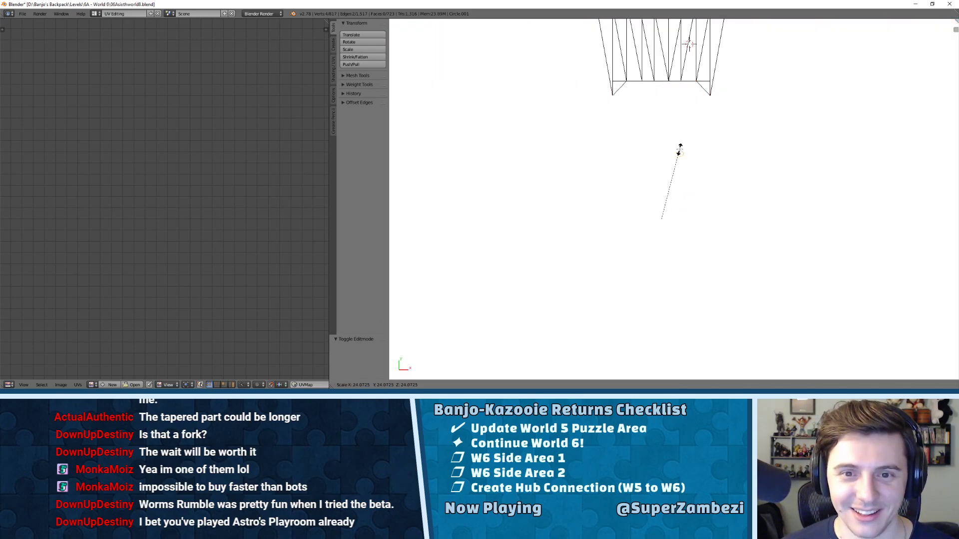
{"action": "left_click", "coordinate": [681, 148]}
{"action": "key", "text": "ctrl+z"}
- Select the fork's prong faces in face selection mode, including both middle prongs
{"action": "middle_click_drag", "start_coordinate": [489, 210], "coordinate": [589, 155]}
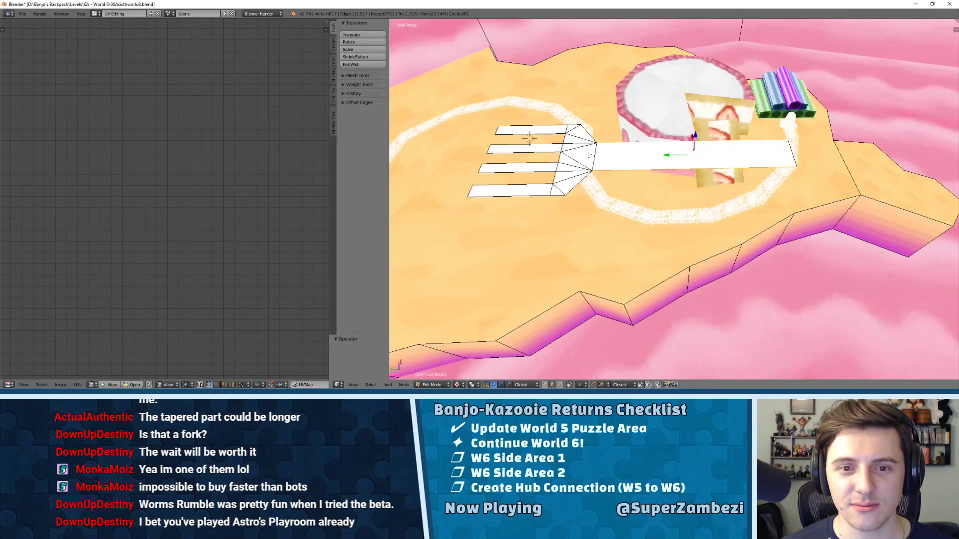
{"action": "middle_click_drag", "start_coordinate": [741, 157], "coordinate": [649, 145]}
{"action": "scroll", "coordinate": [707, 206], "scroll_direction": "up", "scroll_amount": 4}
{"action": "key", "text": "ctrl+Tab"}
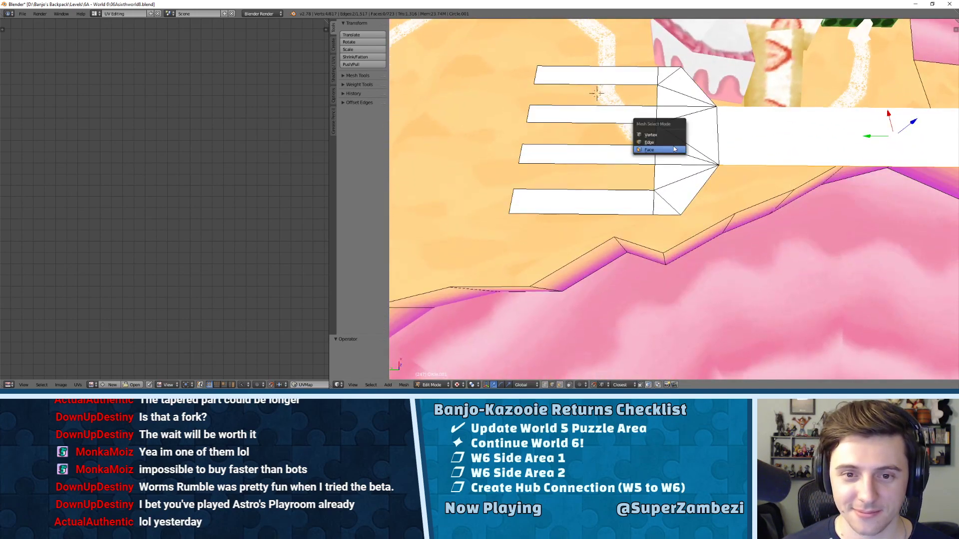
{"action": "left_click", "coordinate": [650, 151]}
{"action": "right_click", "coordinate": [659, 207]}
{"action": "right_click", "coordinate": [652, 205], "text": "shift"}
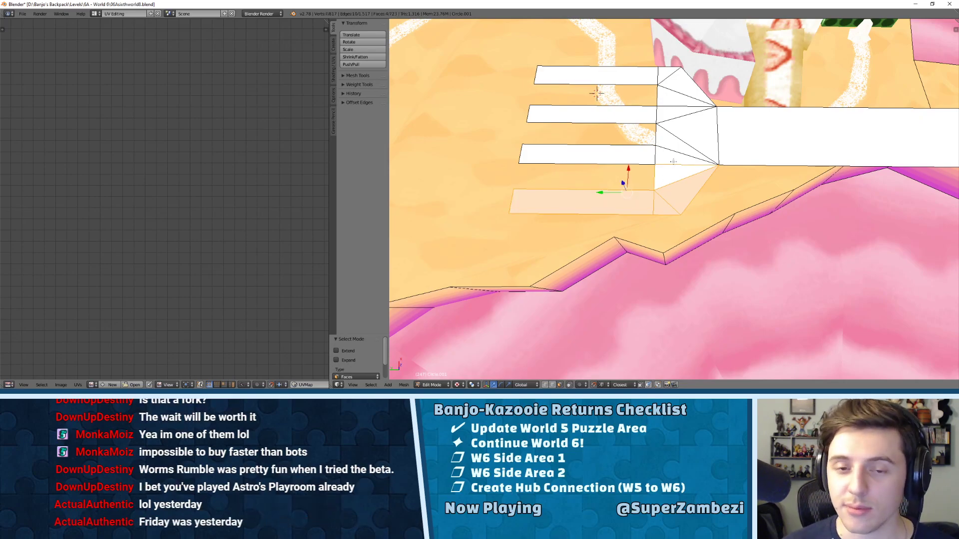
{"action": "right_click", "coordinate": [653, 157]}
{"action": "right_click", "coordinate": [647, 112], "text": "shift"}
{"action": "right_click", "coordinate": [649, 76], "text": "shift"}
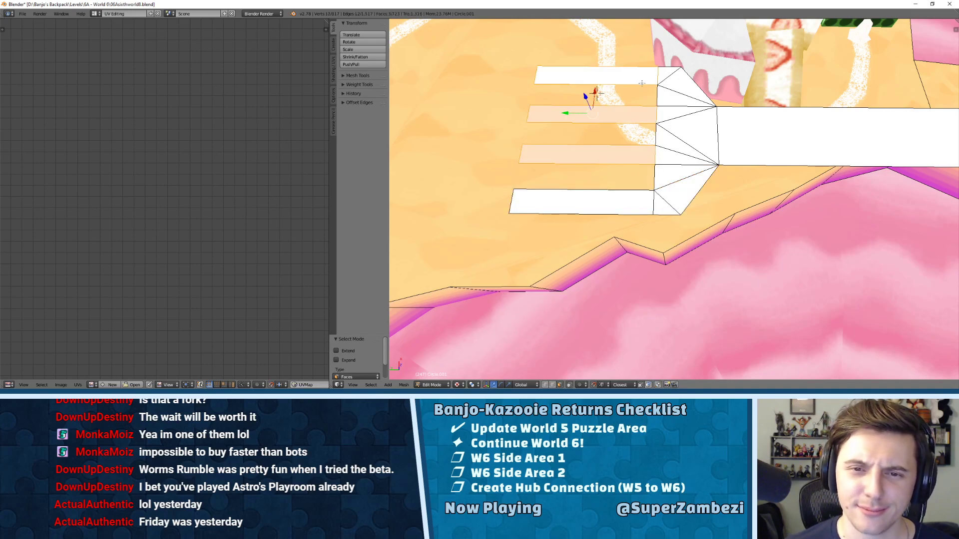
- Select the remaining faces of the fork's prongs, head and handle and extrude them upward about 0.22 along global Z
{"action": "right_click", "coordinate": [669, 84], "text": "shift"}
{"action": "right_click", "coordinate": [672, 92], "text": "shift"}
{"action": "right_click", "coordinate": [673, 102], "text": "shift"}
{"action": "right_click", "coordinate": [677, 119], "text": "shift"}
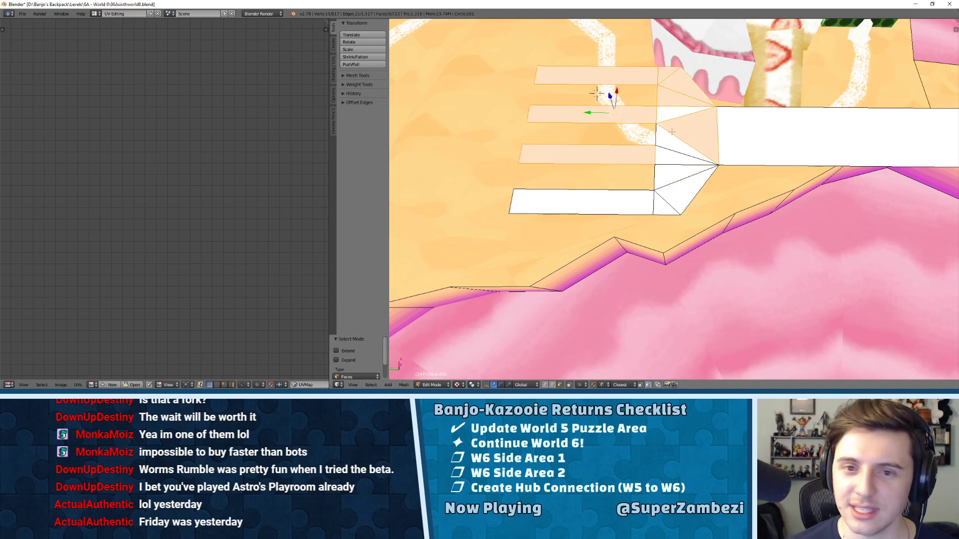
{"action": "right_click", "coordinate": [670, 149], "text": "shift"}
{"action": "right_click", "coordinate": [674, 152], "text": "shift"}
{"action": "right_click", "coordinate": [670, 179], "text": "shift"}
{"action": "right_click", "coordinate": [685, 192], "text": "shift"}
{"action": "right_click", "coordinate": [662, 208], "text": "shift"}
{"action": "right_click", "coordinate": [599, 202], "text": "shift"}
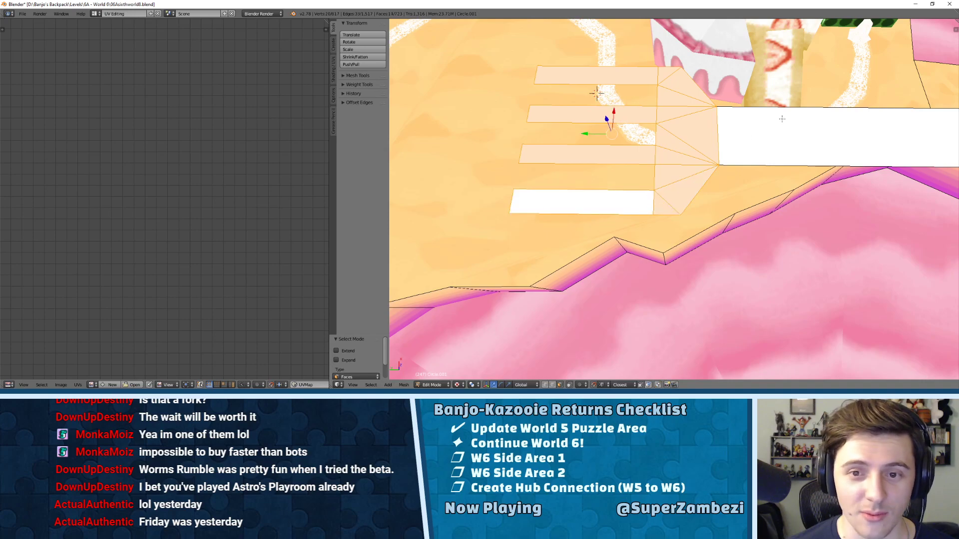
{"action": "right_click", "coordinate": [782, 119], "text": "shift"}
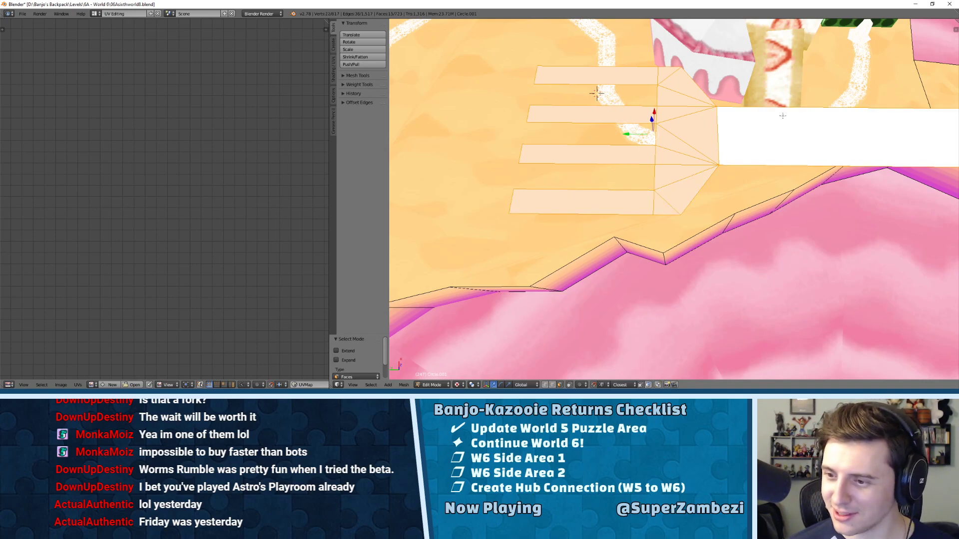
{"action": "middle_click_drag", "start_coordinate": [736, 129], "coordinate": [714, 95]}
{"action": "key", "text": "e"}
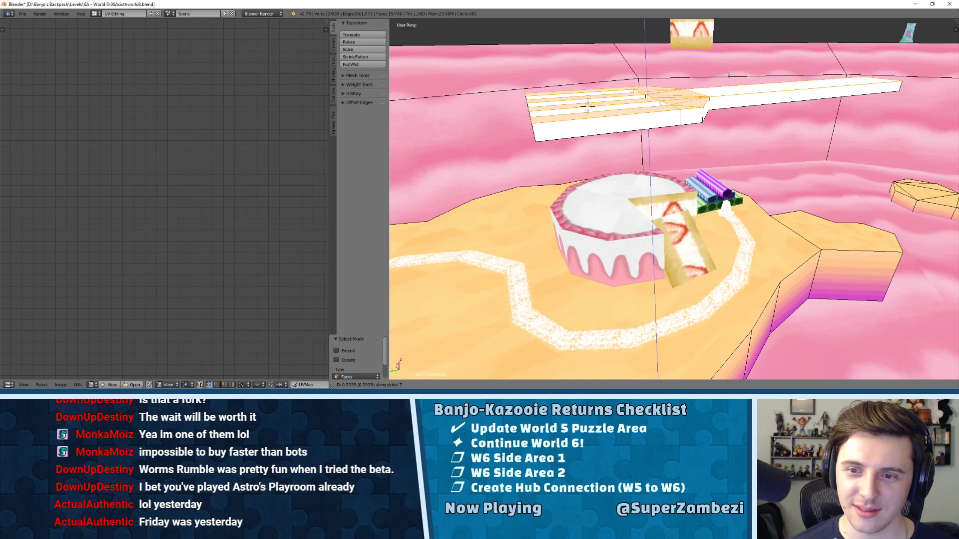
{"action": "left_click", "coordinate": [732, 71]}
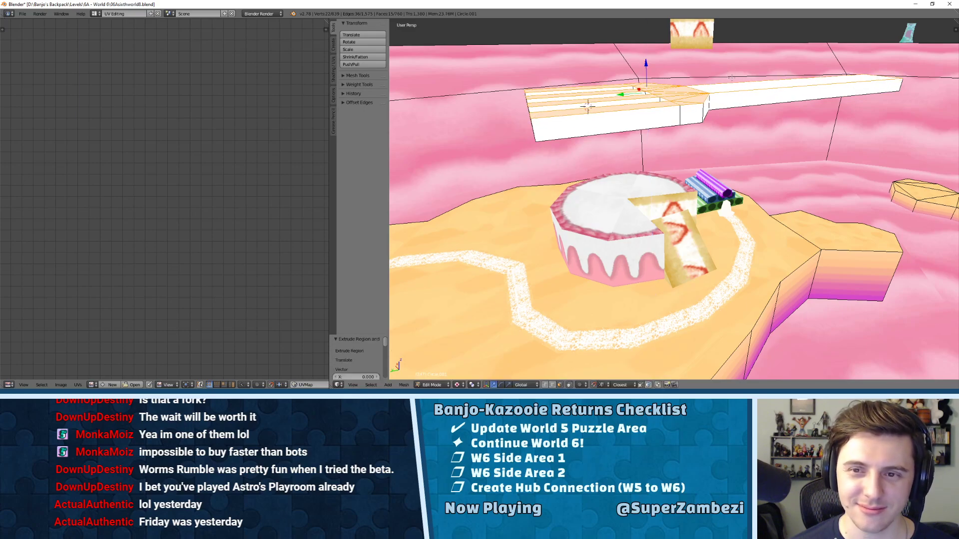
- Select all connected faces of the fork, including its newly extruded sides
{"action": "middle_click_drag", "start_coordinate": [731, 71], "coordinate": [635, 148]}
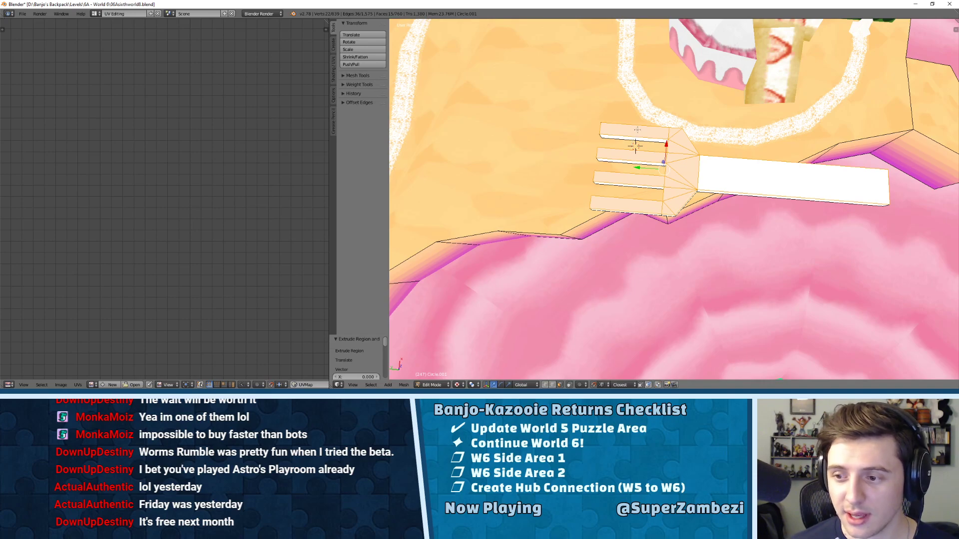
{"action": "middle_click_drag", "start_coordinate": [678, 104], "coordinate": [724, 93]}
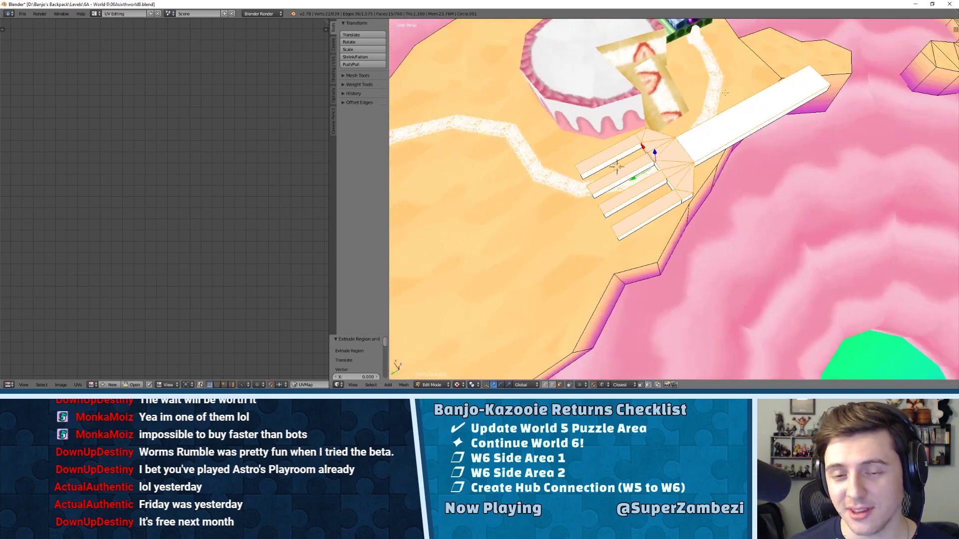
{"action": "key", "text": "l"}
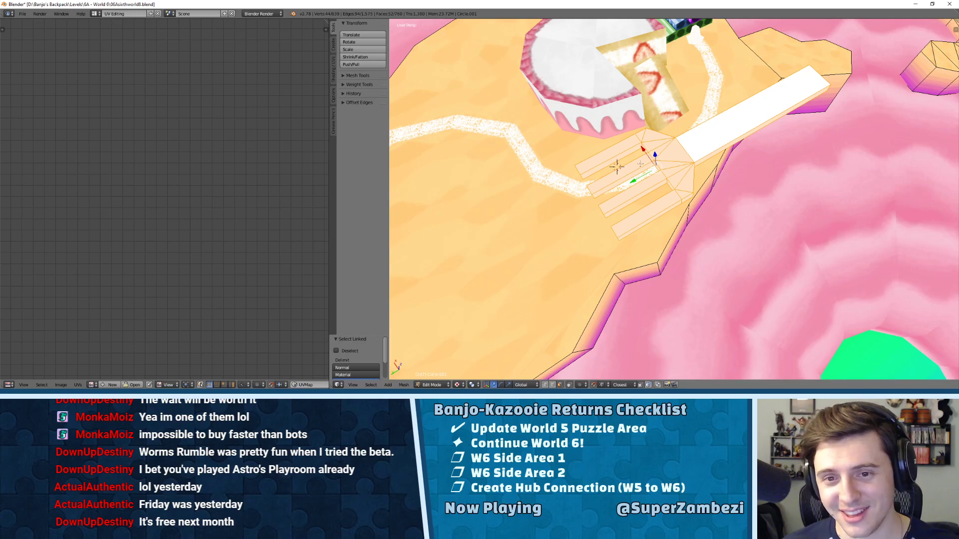
{"action": "middle_click_drag", "start_coordinate": [640, 163], "coordinate": [699, 160]}
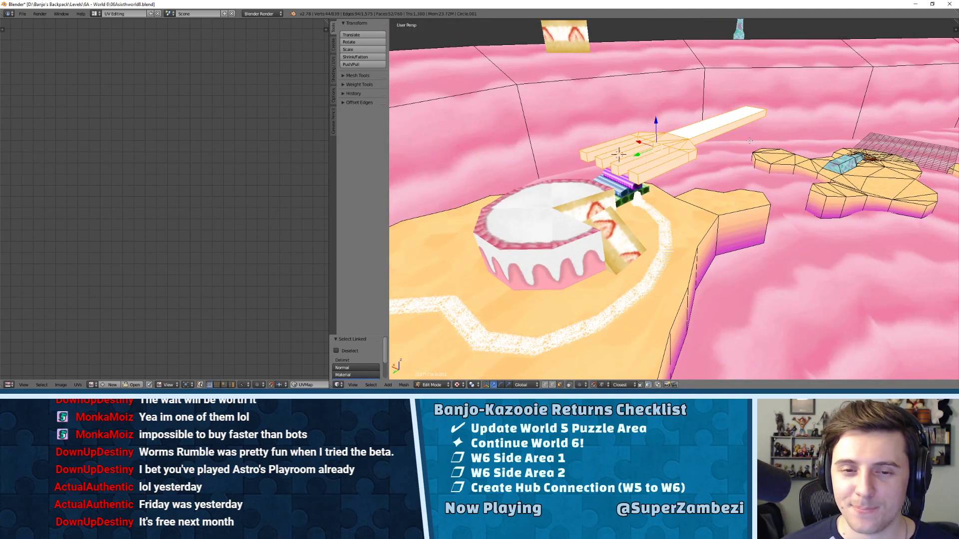
- Examine the fork's shape and thickness in isolation and against the surrounding level
{"action": "middle_click_drag", "start_coordinate": [650, 142], "coordinate": [682, 70]}
{"action": "scroll", "coordinate": [679, 115], "scroll_direction": "up", "scroll_amount": 5}
{"action": "scroll", "coordinate": [680, 74], "scroll_direction": "down", "scroll_amount": 2}
{"action": "scroll", "coordinate": [678, 125], "scroll_direction": "up", "scroll_amount": 5}
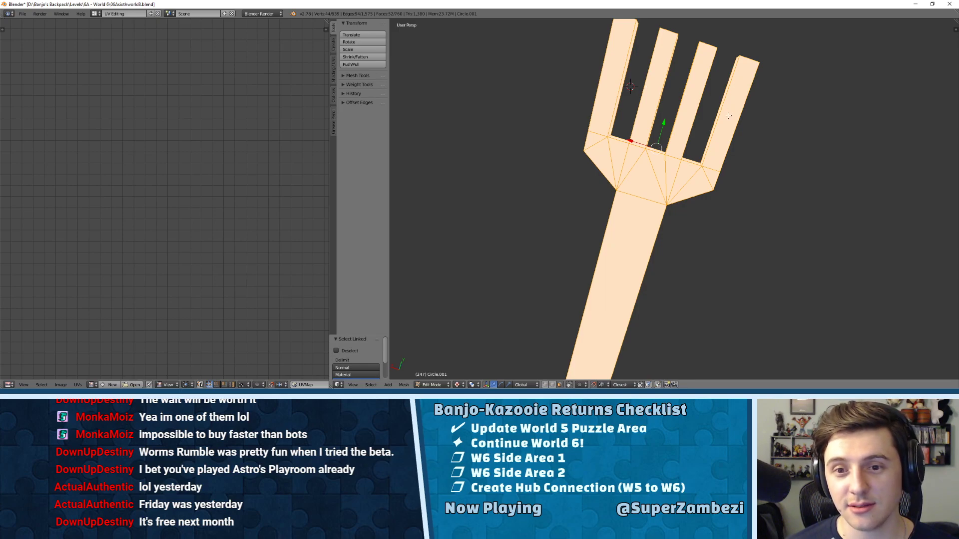
{"action": "key", "text": "KP_Divide"}
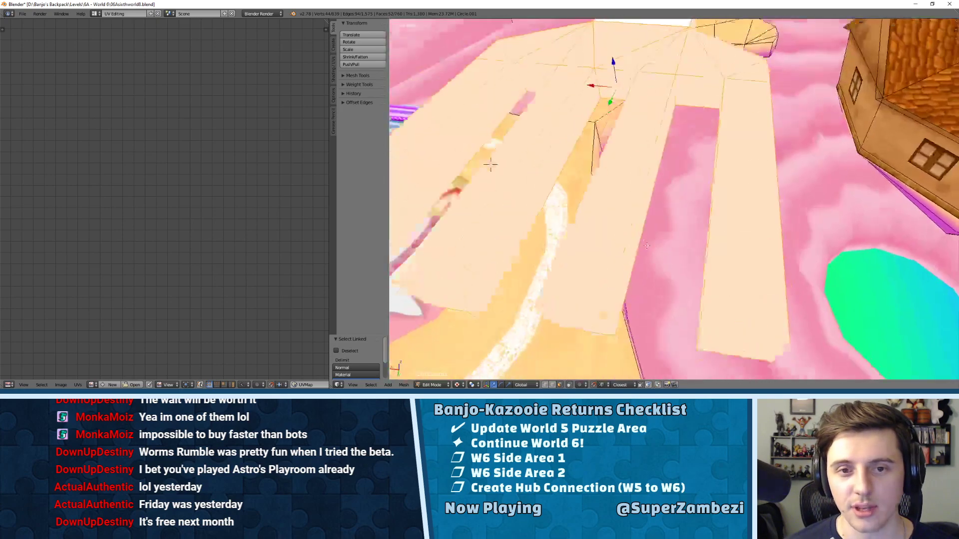
{"action": "key", "text": "KP_Decimal"}
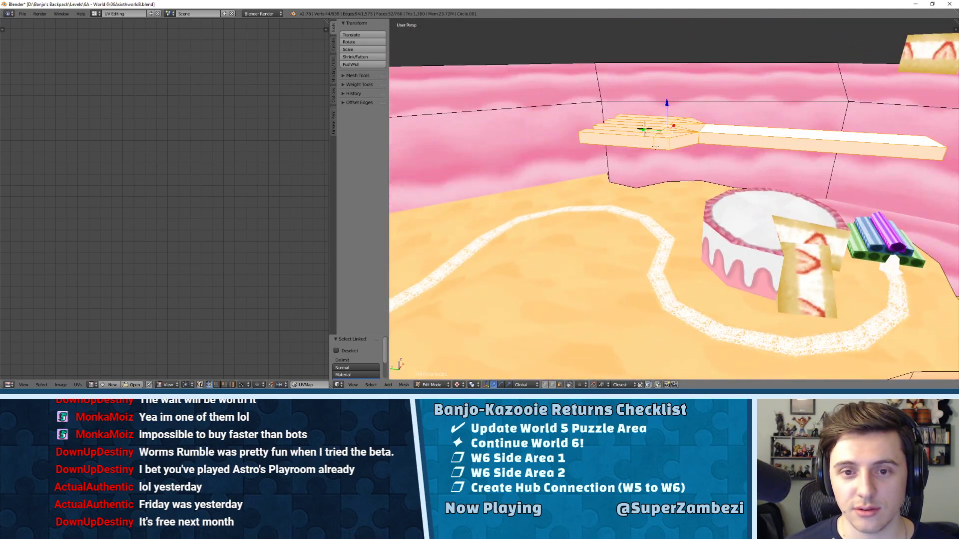
{"action": "middle_click_drag", "start_coordinate": [654, 146], "coordinate": [753, 141]}
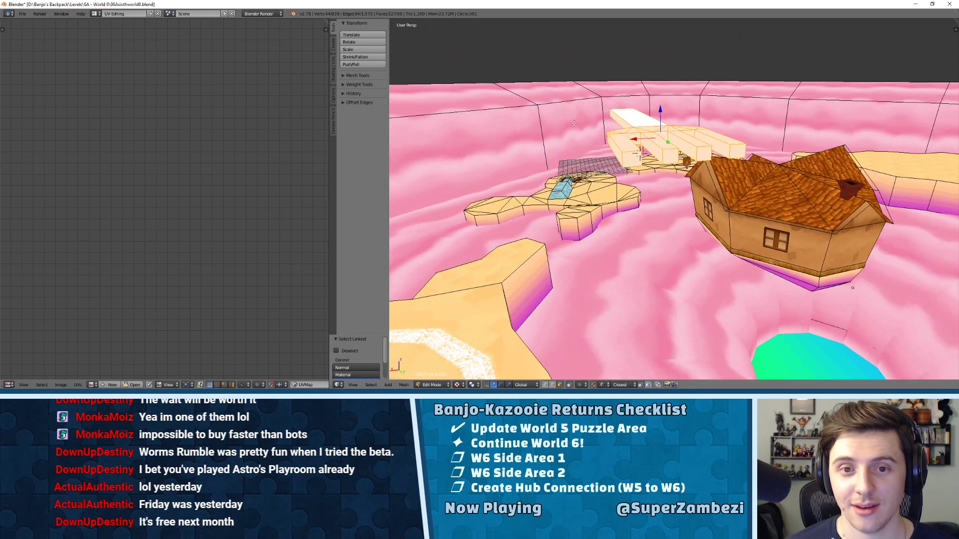
{"action": "middle_click_drag", "start_coordinate": [574, 124], "coordinate": [788, 129]}
{"action": "middle_click_drag", "start_coordinate": [719, 134], "coordinate": [769, 153]}
{"action": "middle_click_drag", "start_coordinate": [679, 93], "coordinate": [613, 178]}
{"action": "middle_click_drag", "start_coordinate": [721, 172], "coordinate": [689, 214]}
{"action": "middle_click_drag", "start_coordinate": [830, 127], "coordinate": [871, 131]}
{"action": "scroll", "coordinate": [657, 139], "scroll_direction": "down", "scroll_amount": 6}
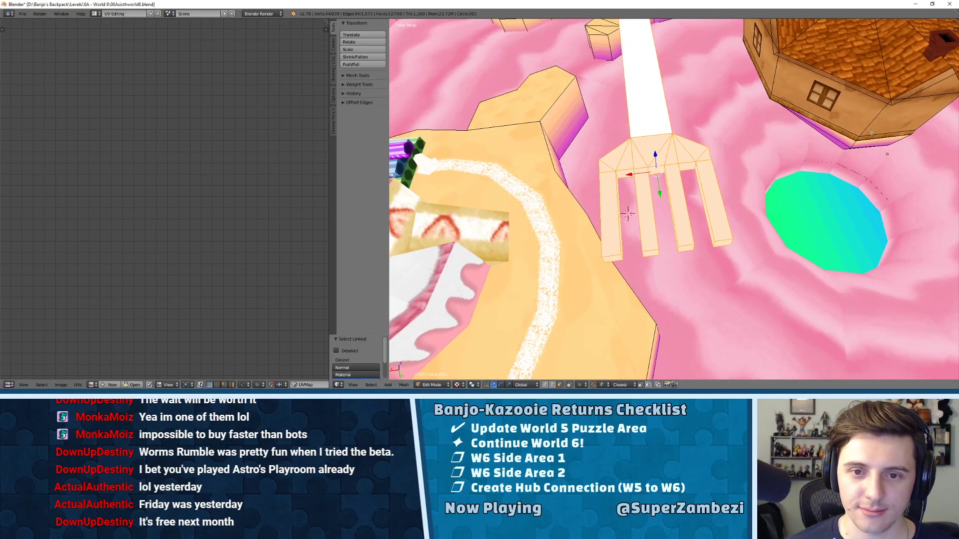
{"action": "middle_click_drag", "start_coordinate": [656, 139], "coordinate": [866, 132]}
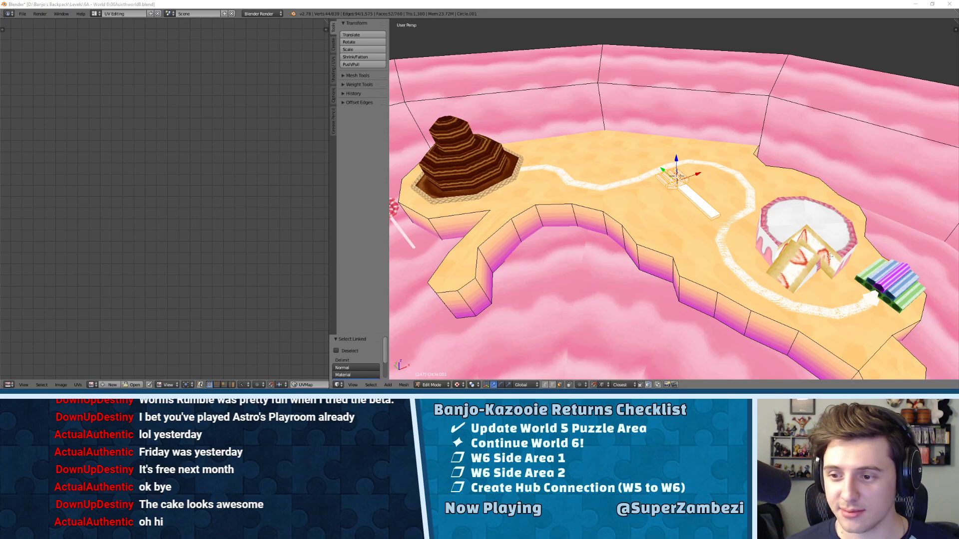
- Examine the cake and its cut slice up close, from above and from the side
{"action": "middle_click_drag", "start_coordinate": [857, 263], "coordinate": [887, 244]}
{"action": "middle_click_drag", "start_coordinate": [848, 214], "coordinate": [655, 161], "text": "shift"}
{"action": "scroll", "coordinate": [661, 161], "scroll_direction": "up", "scroll_amount": 3}
{"action": "middle_click_drag", "start_coordinate": [719, 162], "coordinate": [707, 223]}
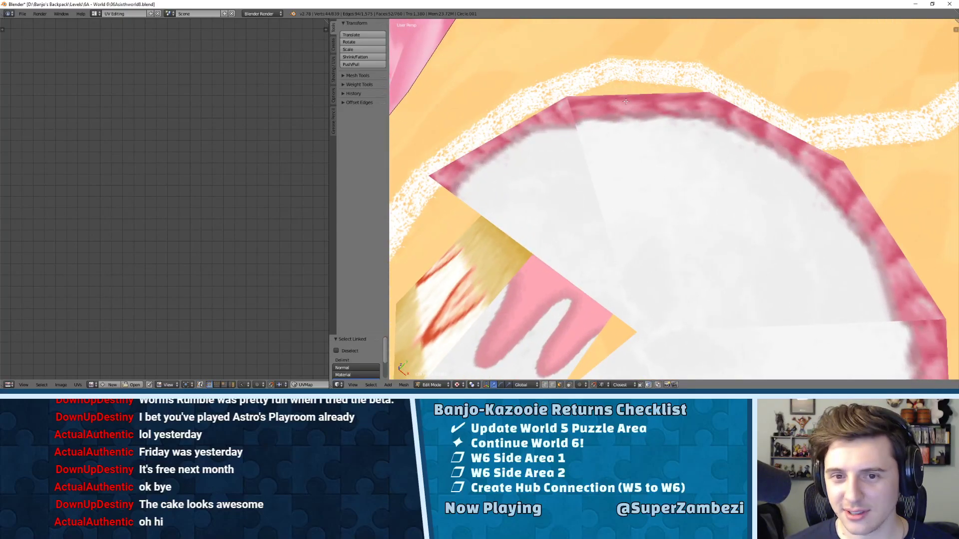
{"action": "middle_click_drag", "start_coordinate": [872, 244], "coordinate": [650, 242]}
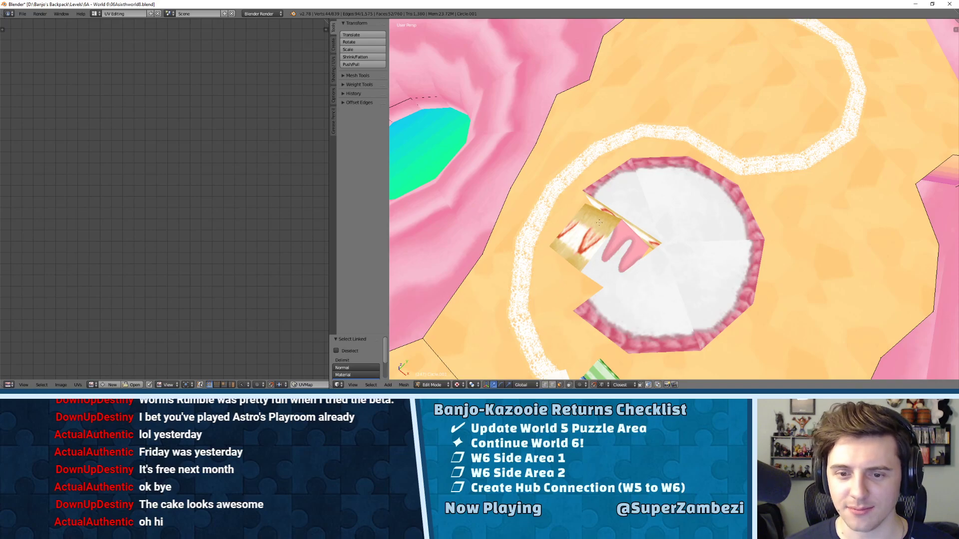
{"action": "middle_click_drag", "start_coordinate": [600, 223], "coordinate": [402, 303]}
{"action": "scroll", "coordinate": [727, 181], "scroll_direction": "down", "scroll_amount": 6}
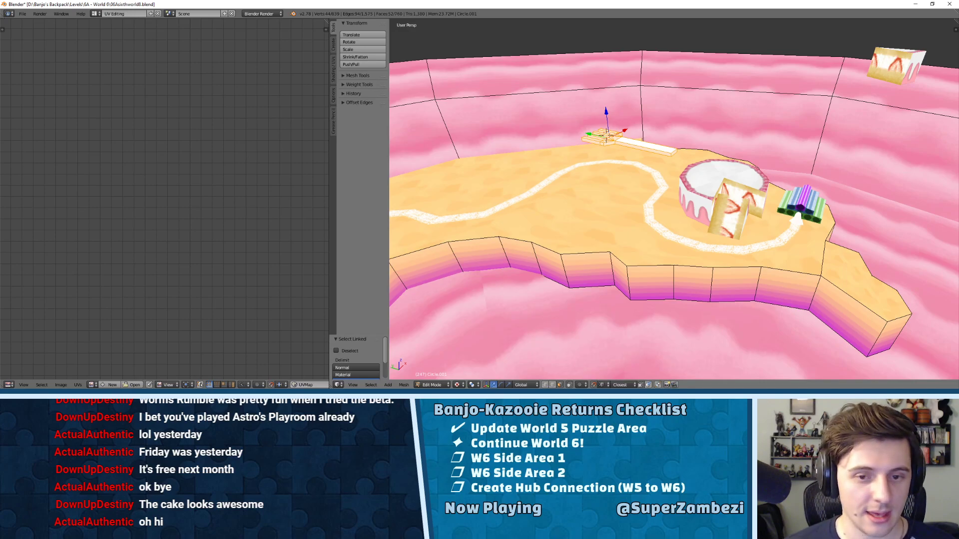
- Switch to File Explorer and open the Banjo's Backpack\Textures\BK\Metal folder
{"action": "left_click_drag", "start_coordinate": [958, 62], "coordinate": [692, 57]}
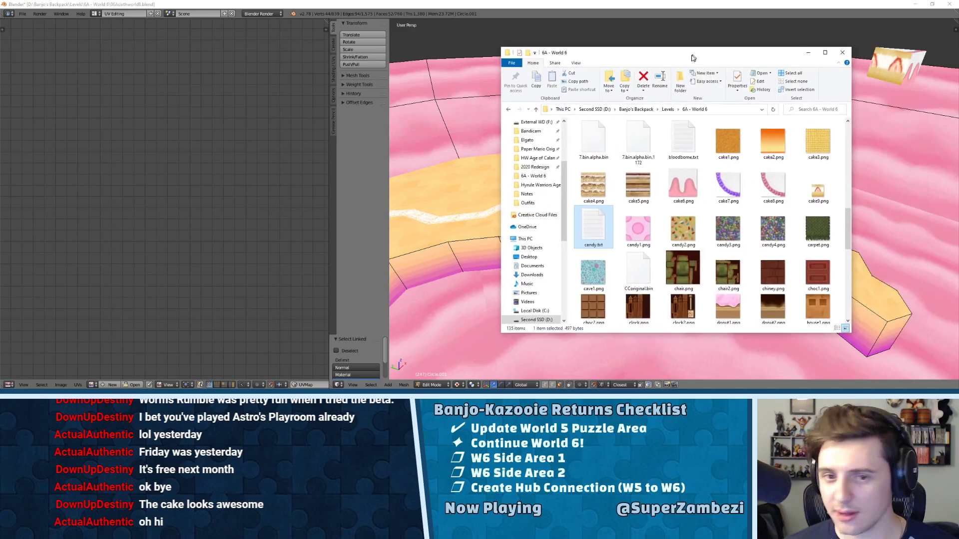
{"action": "left_click", "coordinate": [634, 110]}
{"action": "double_click", "coordinate": [591, 213]}
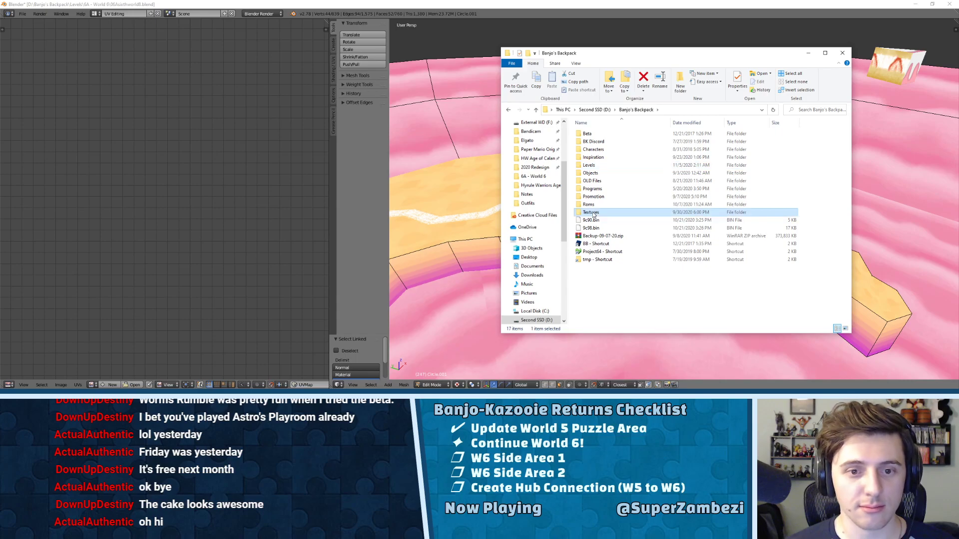
{"action": "double_click", "coordinate": [683, 142]}
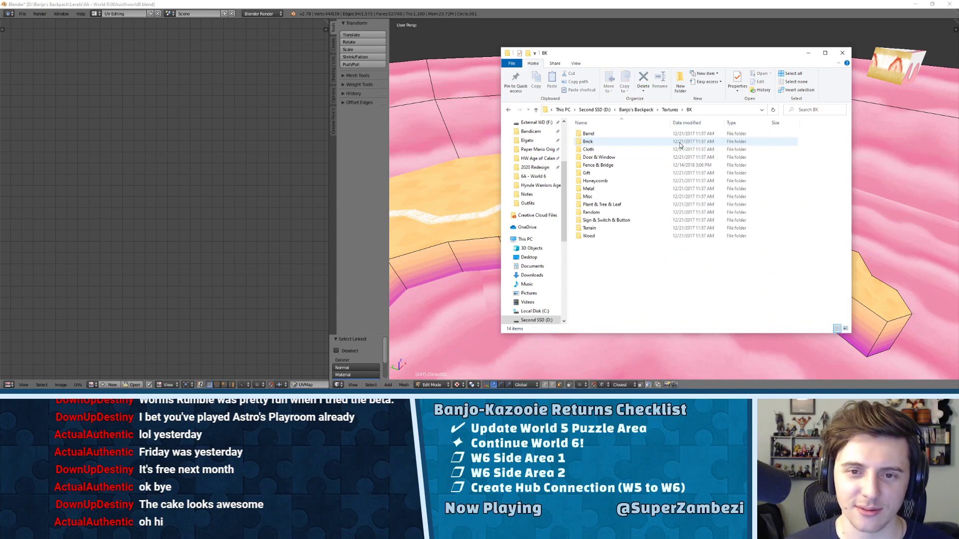
{"action": "double_click", "coordinate": [589, 189]}
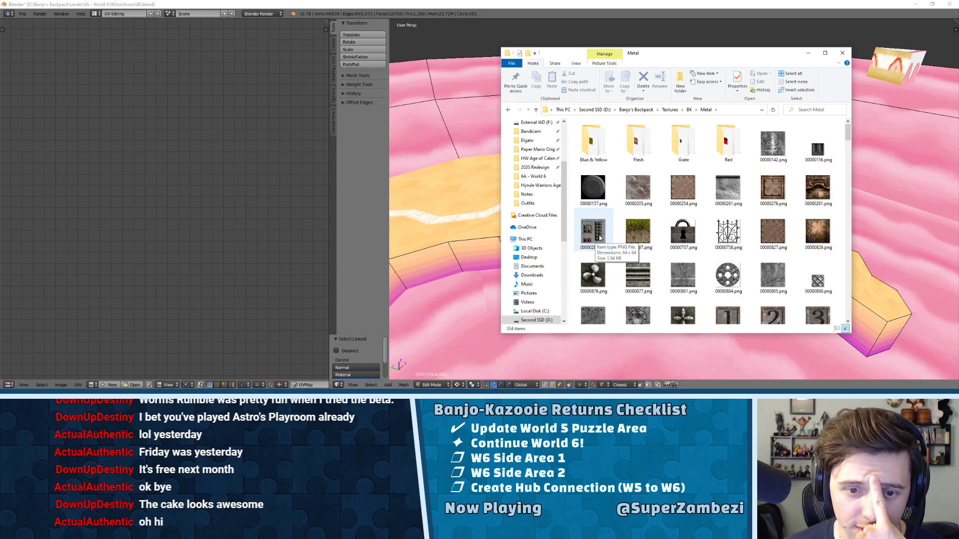
- Browse the metal textures and select the grey ones 00004651.png and 00004574.png
{"action": "scroll", "coordinate": [717, 250], "scroll_direction": "down", "scroll_amount": 5}
{"action": "scroll", "coordinate": [717, 254], "scroll_direction": "down", "scroll_amount": 15}
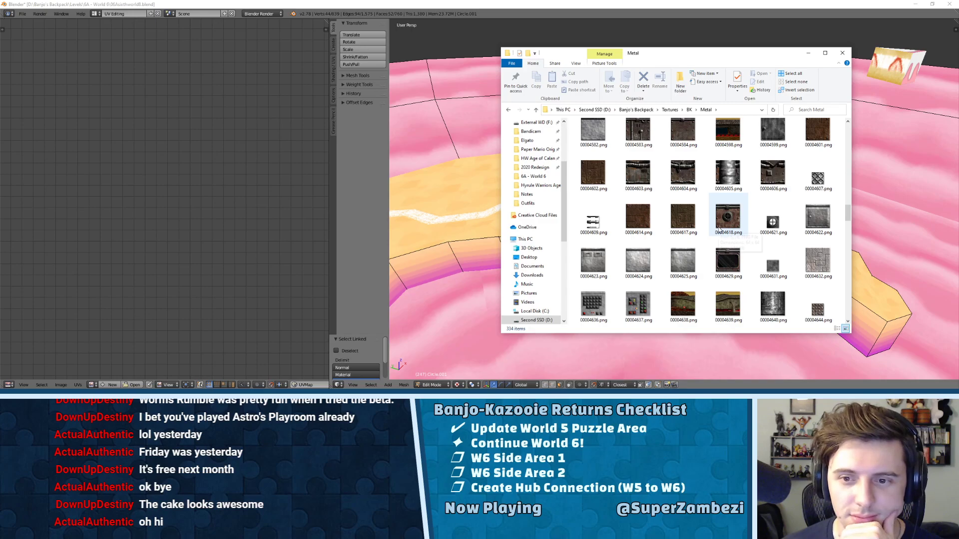
{"action": "scroll", "coordinate": [719, 227], "scroll_direction": "down", "scroll_amount": 10}
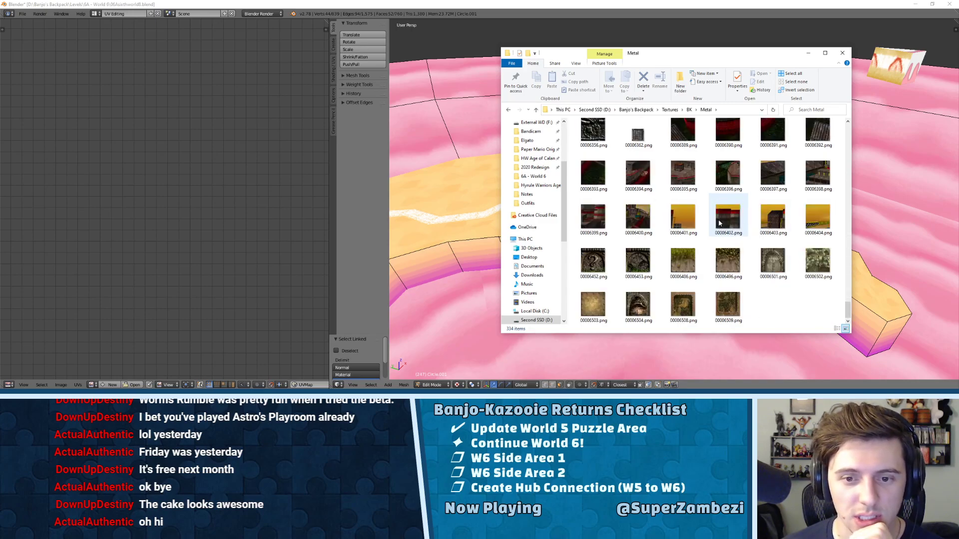
{"action": "scroll", "coordinate": [719, 224], "scroll_direction": "up", "scroll_amount": 5}
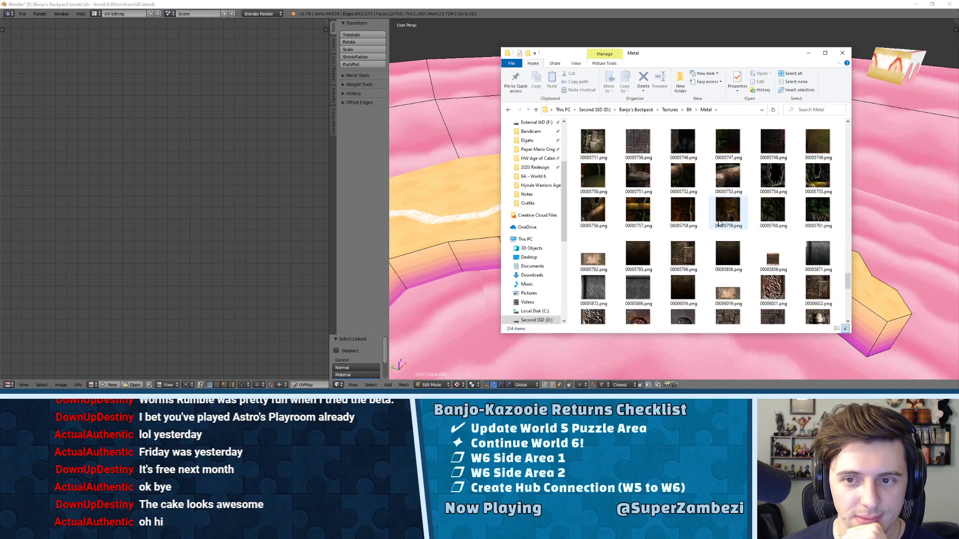
{"action": "scroll", "coordinate": [719, 223], "scroll_direction": "up", "scroll_amount": 2}
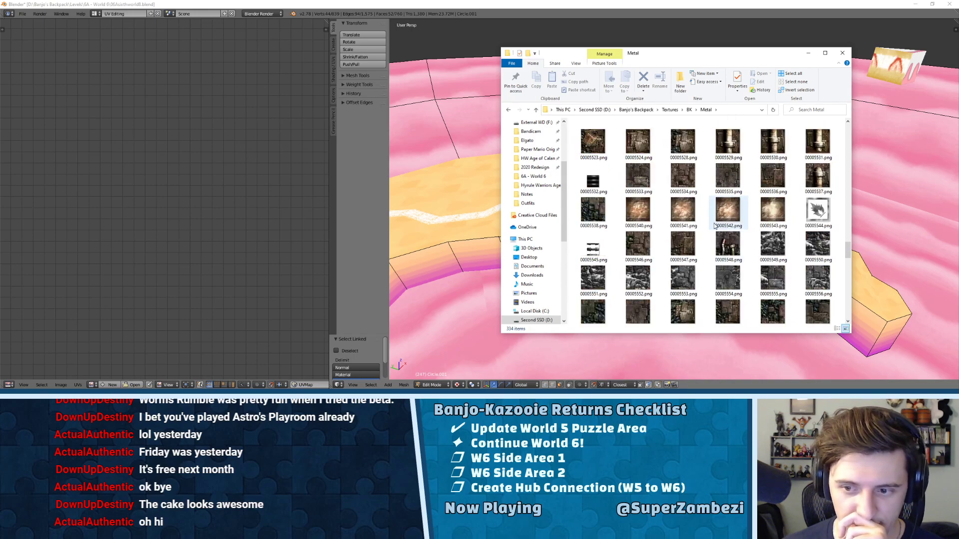
{"action": "scroll", "coordinate": [715, 226], "scroll_direction": "up", "scroll_amount": 3}
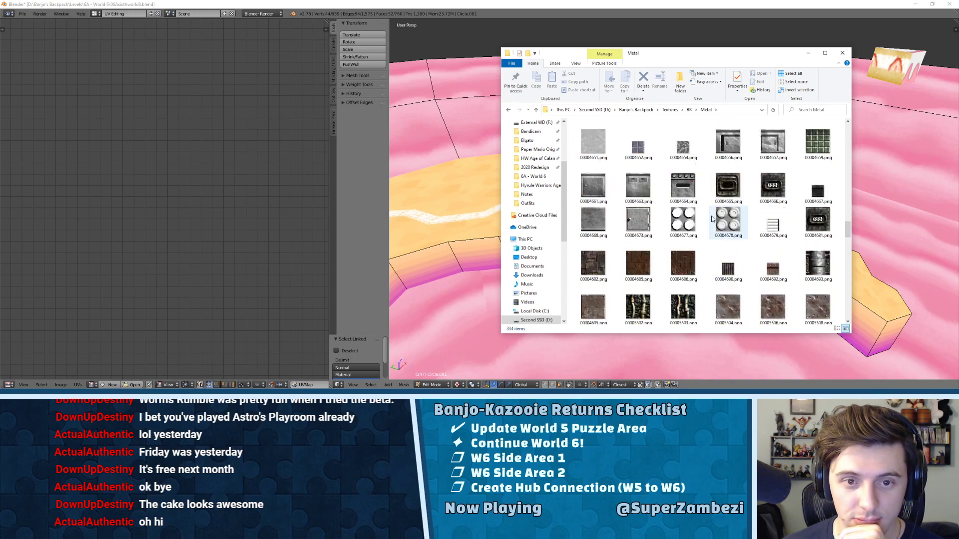
{"action": "left_click", "coordinate": [593, 144]}
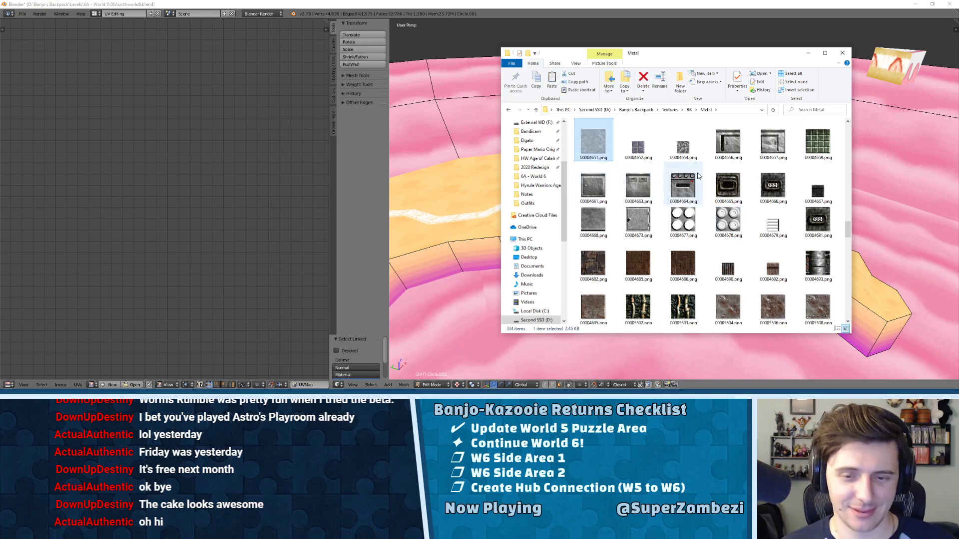
{"action": "key", "text": "BackSpace"}
{"action": "double_click", "coordinate": [672, 188]}
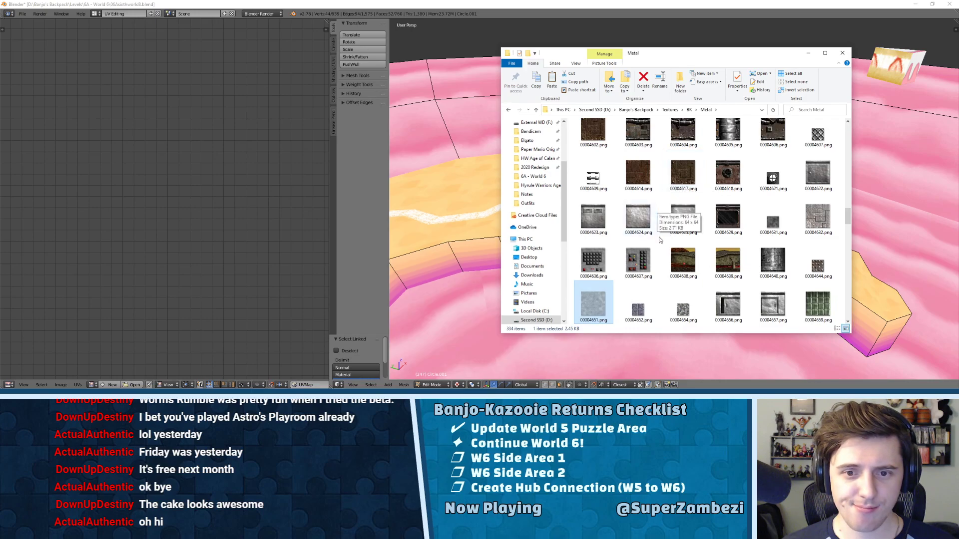
{"action": "scroll", "coordinate": [606, 306], "scroll_direction": "up", "scroll_amount": 5}
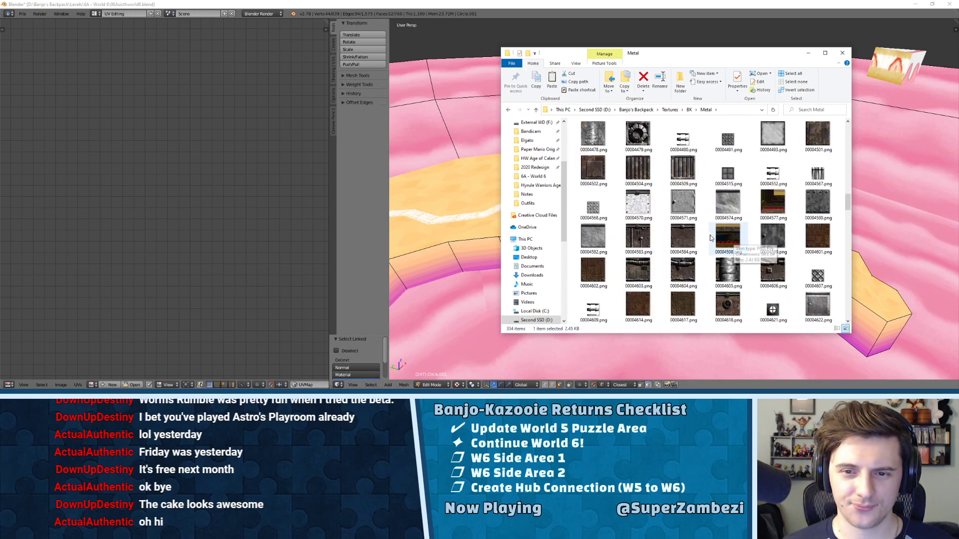
{"action": "left_click", "coordinate": [729, 210], "text": "ctrl"}
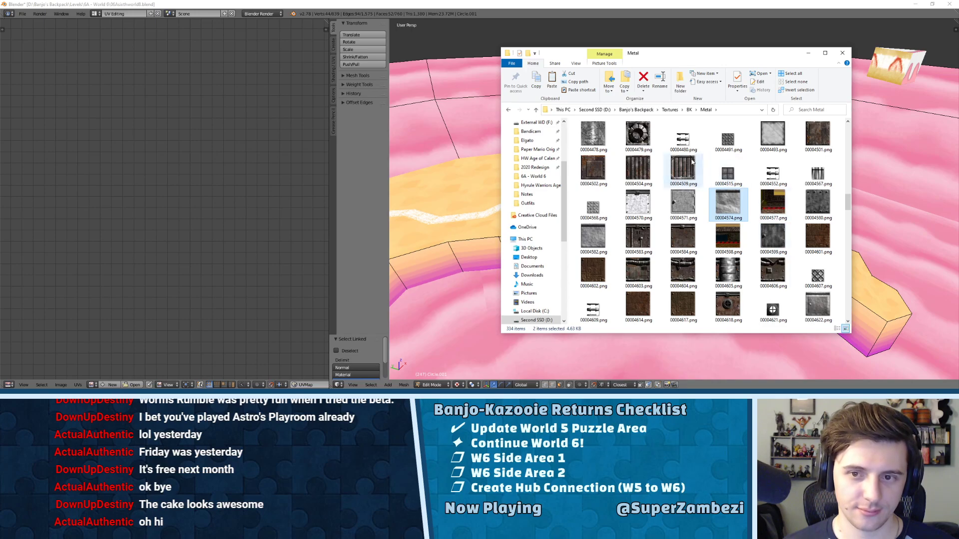
- Copy the two selected metal textures into the Levels\6A - World 6 folder
{"action": "left_click", "coordinate": [689, 110]}
{"action": "key", "text": "alt+Left"}
{"action": "key", "text": "alt+Left"}
{"action": "key", "text": "alt+Left"}
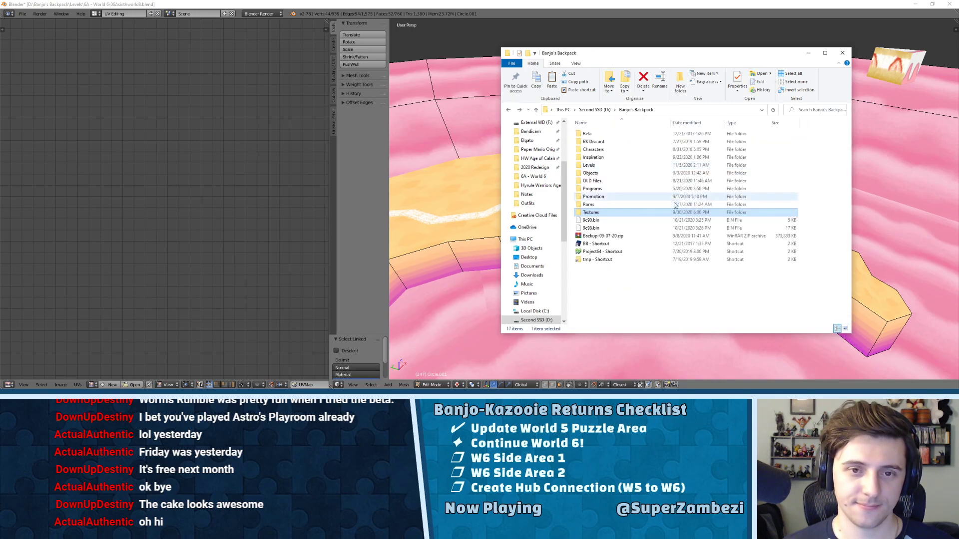
{"action": "key", "text": "ctrl+v"}
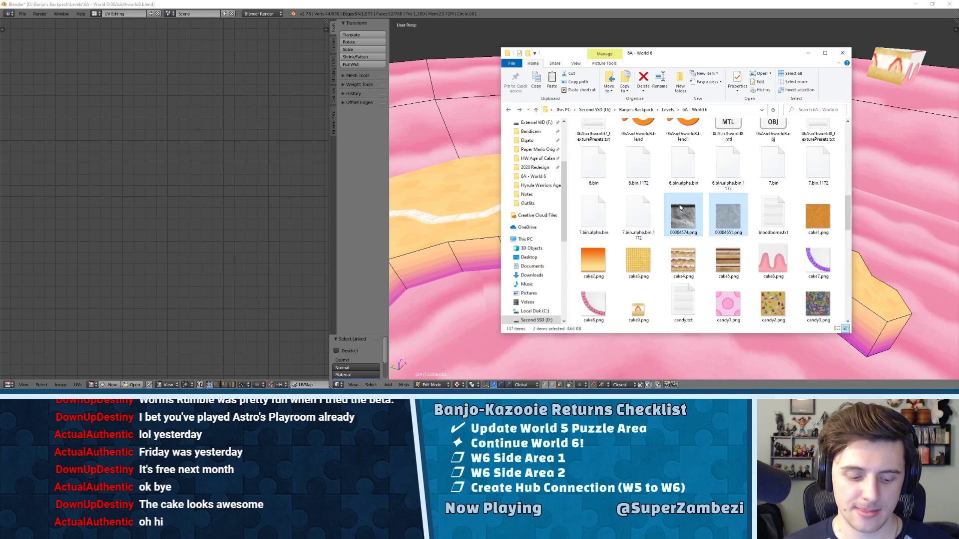
- Rename the two copied metal textures as fork1.png and fork2.png, and return to Blender
{"action": "scroll", "coordinate": [693, 178], "scroll_direction": "up", "scroll_amount": 5}
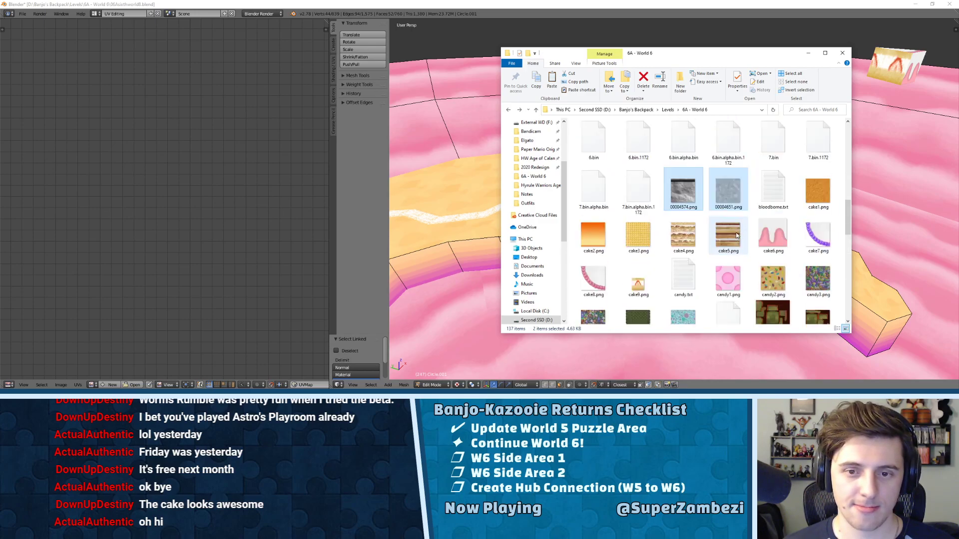
{"action": "left_click", "coordinate": [682, 256]}
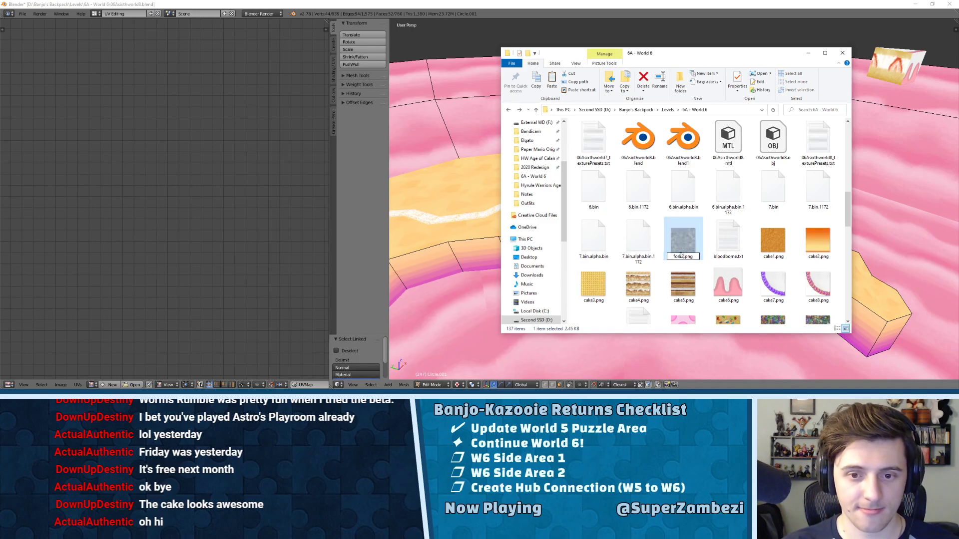
{"action": "key", "text": "Return"}
{"action": "key", "text": "alt+Tab"}
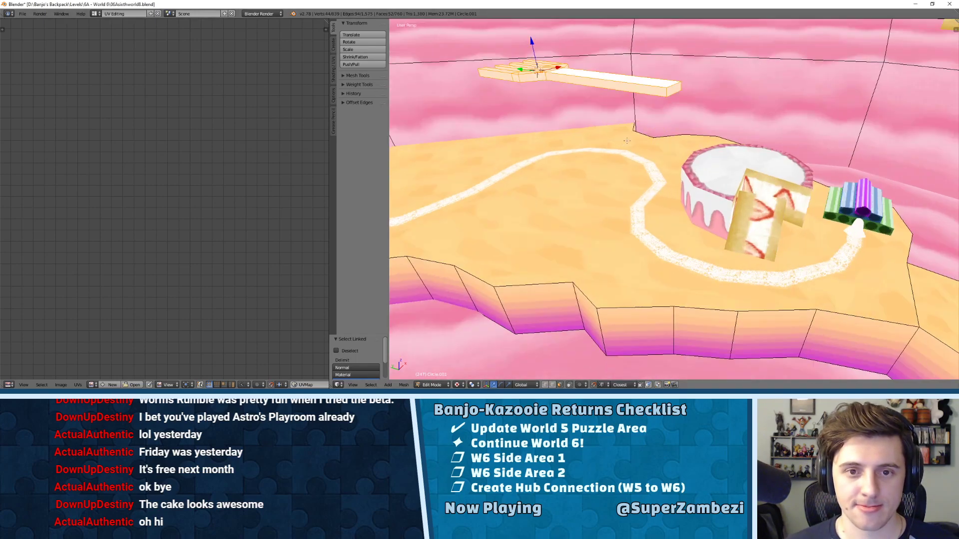
- Try a regular angle-based unwrap on the linked fork mesh
{"action": "key", "text": "u"}
{"action": "left_click", "coordinate": [581, 70]}
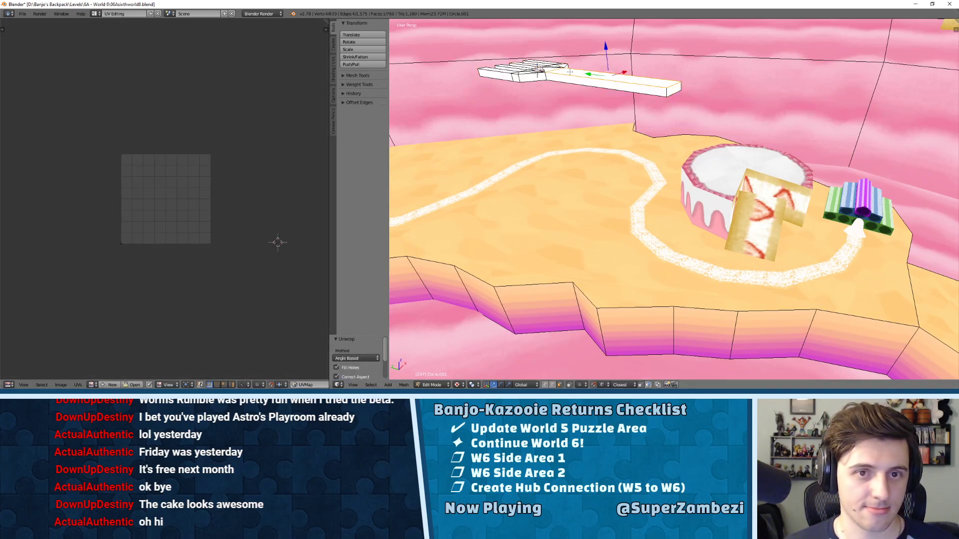
{"action": "key", "text": "l"}
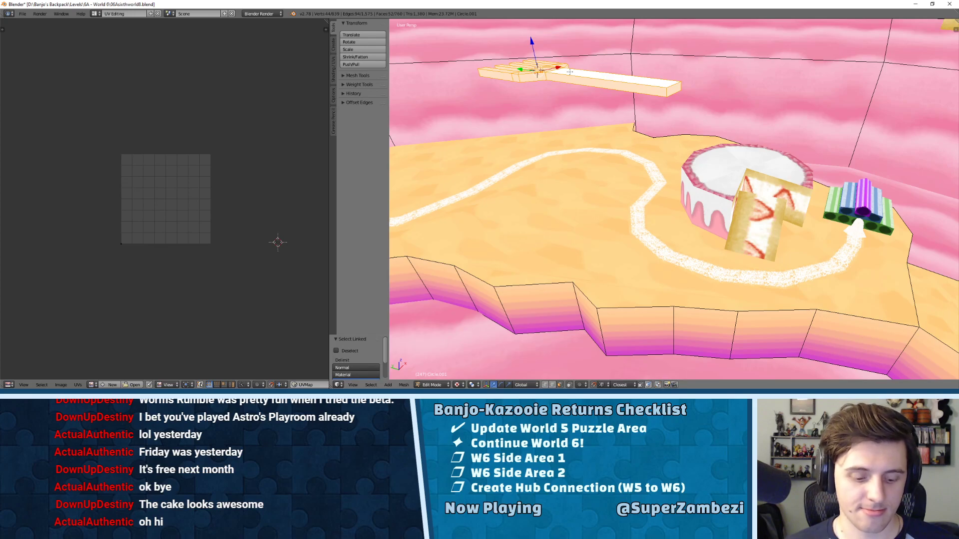
{"action": "key", "text": "u"}
{"action": "left_click", "coordinate": [570, 73]}
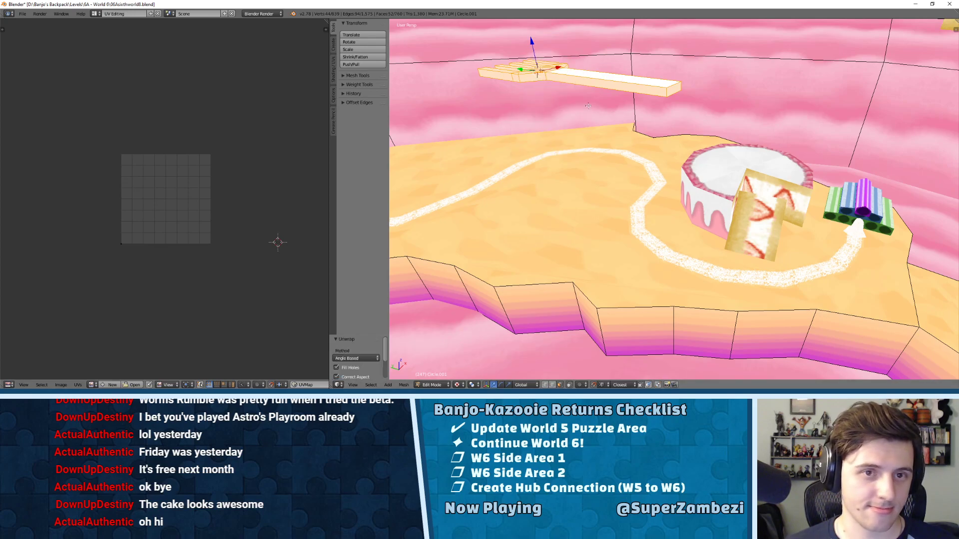
- Project the whole fork's UVs from the top view
{"action": "key", "text": "KP_7"}
{"action": "scroll", "coordinate": [586, 123], "scroll_direction": "up", "scroll_amount": 5}
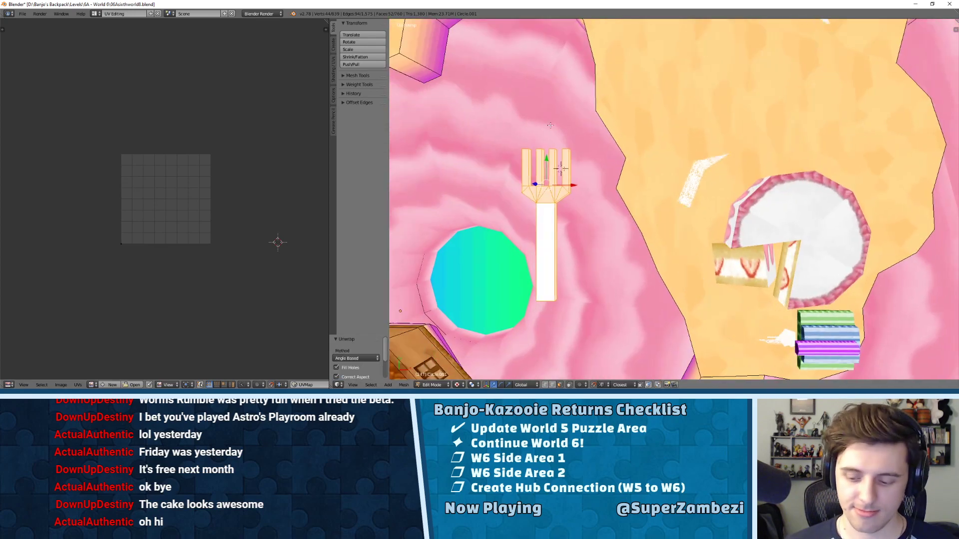
{"action": "key", "text": "u"}
{"action": "left_click", "coordinate": [664, 210]}
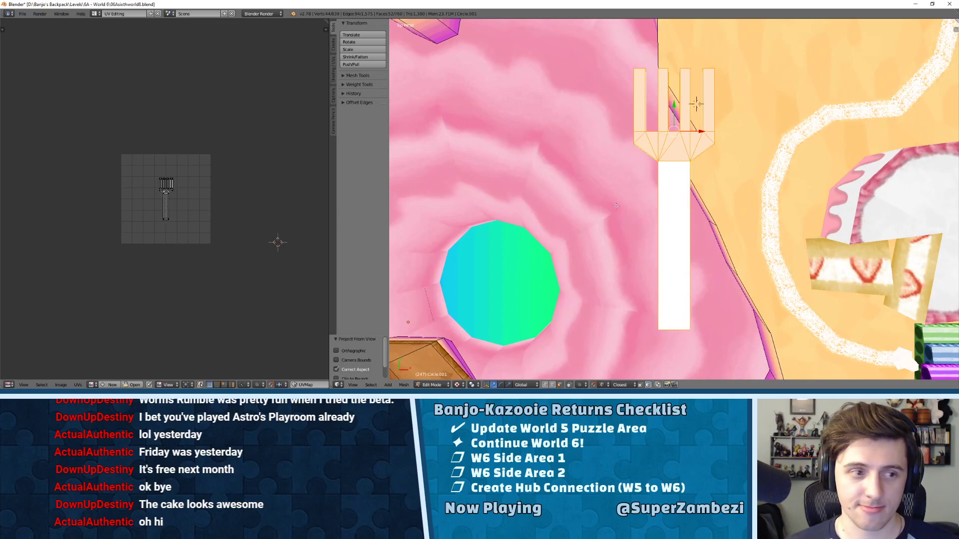
- Load fork1.png from the 6A - World 6 folder as the fork's texture
{"action": "left_click", "coordinate": [61, 385]}
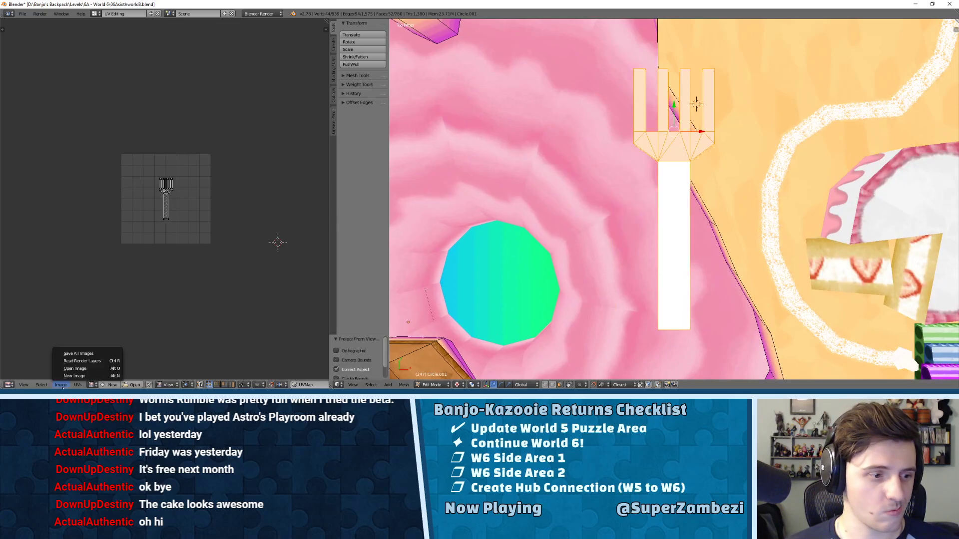
{"action": "left_click", "coordinate": [73, 370]}
{"action": "left_click", "coordinate": [126, 24]}
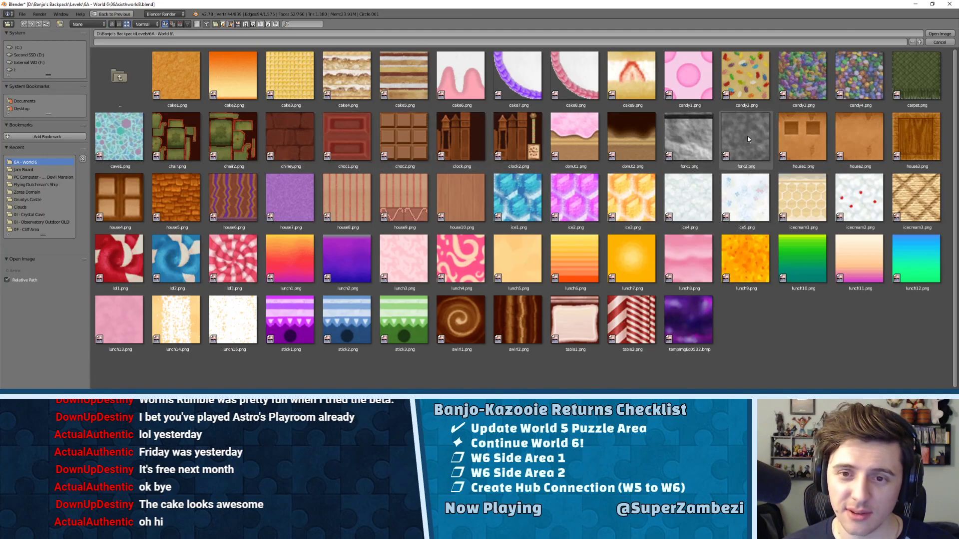
{"action": "double_click", "coordinate": [670, 145]}
{"action": "scroll", "coordinate": [216, 190], "scroll_direction": "up", "scroll_amount": 9}
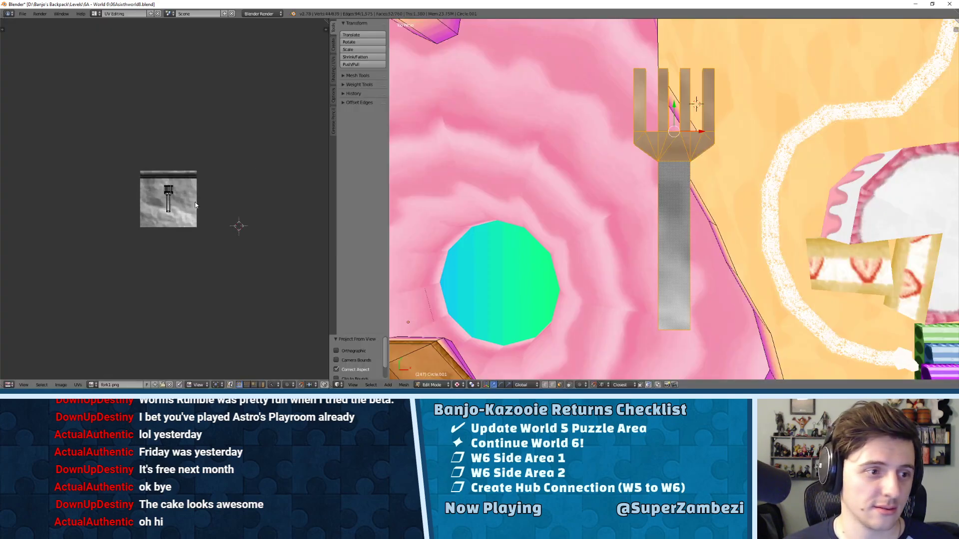
- Rotate all of the fork's UVs by 180 and another 90 degrees, and scale them up by 2
{"action": "type", "text": "ar"}
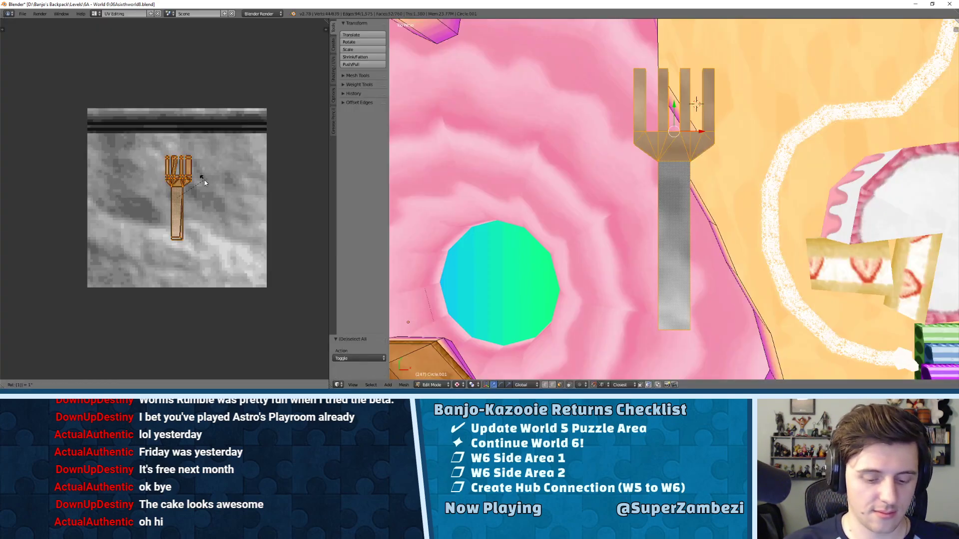
{"action": "type", "text": "180"}
{"action": "key", "text": "Return"}
{"action": "type", "text": "r90"}
{"action": "key", "text": "Return"}
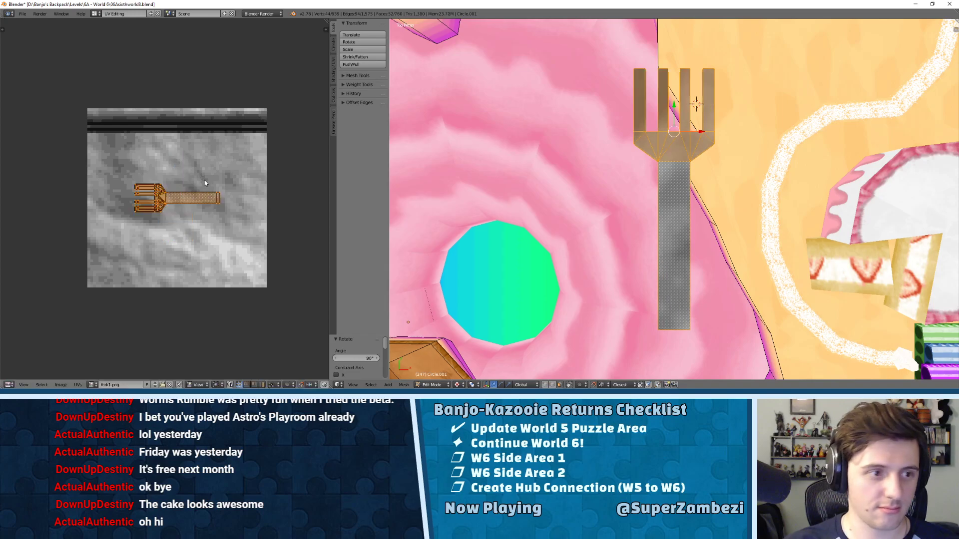
{"action": "key", "text": "s"}
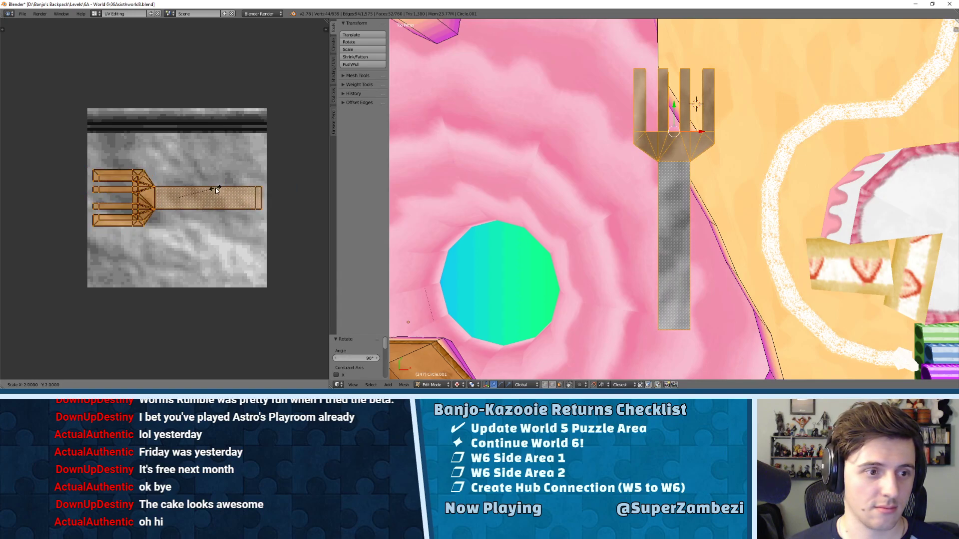
{"action": "left_click", "coordinate": [218, 189]}
- Select the whole fork and move its UVs straight down onto the lighter lower part of the metal texture
{"action": "key", "text": "Tab"}
{"action": "middle_click_drag", "start_coordinate": [660, 181], "coordinate": [759, 90]}
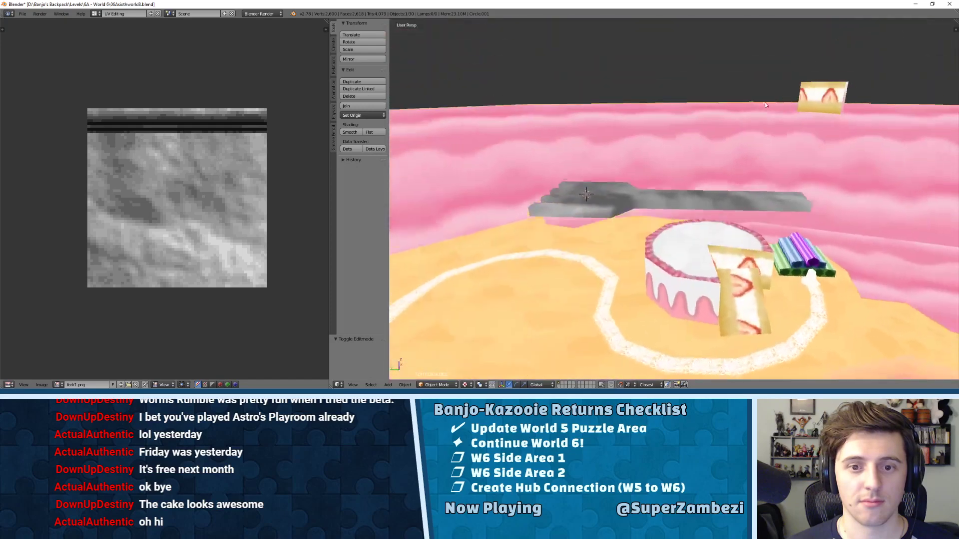
{"action": "key", "text": "KP_Divide"}
{"action": "key", "text": "Tab"}
{"action": "key", "text": "KP_Divide"}
{"action": "middle_click_drag", "start_coordinate": [781, 369], "coordinate": [664, 180]}
{"action": "key", "text": "l"}
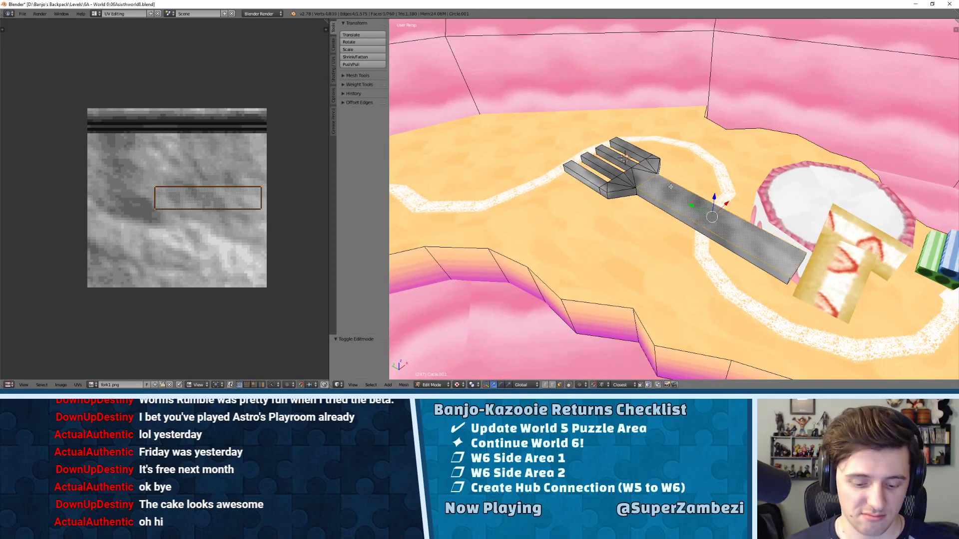
{"action": "key", "text": "l"}
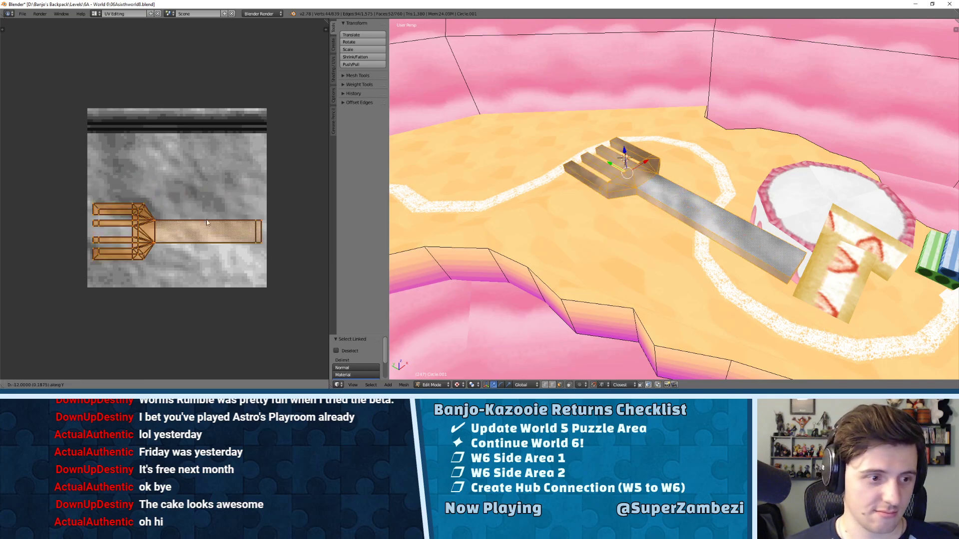
{"action": "key", "text": "a"}
{"action": "key", "text": "Tab"}
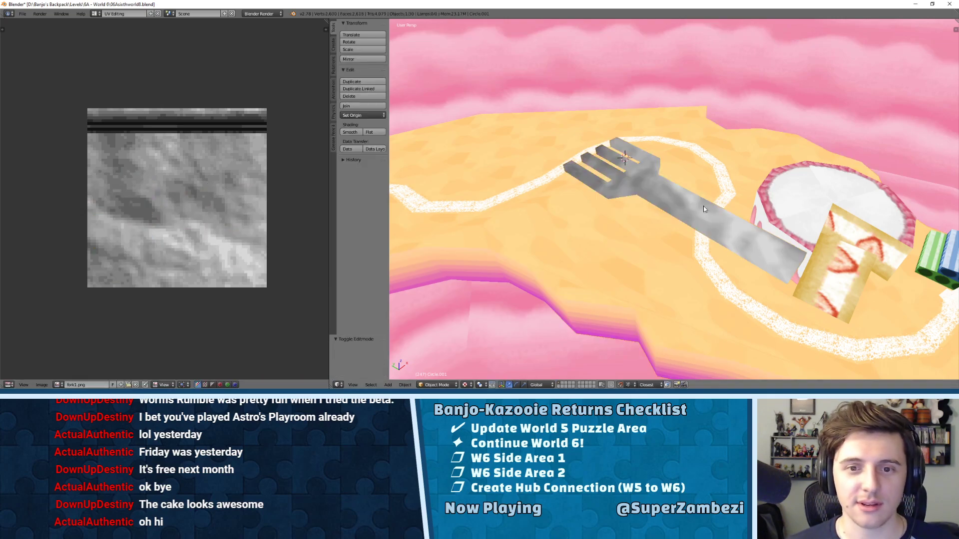
- Reopen the fork's mesh in Edit Mode, ready for changes to its geometry
{"action": "middle_click_drag", "start_coordinate": [801, 206], "coordinate": [760, 229]}
{"action": "key", "text": "KP_Divide"}
{"action": "key", "text": "KP_Divide"}
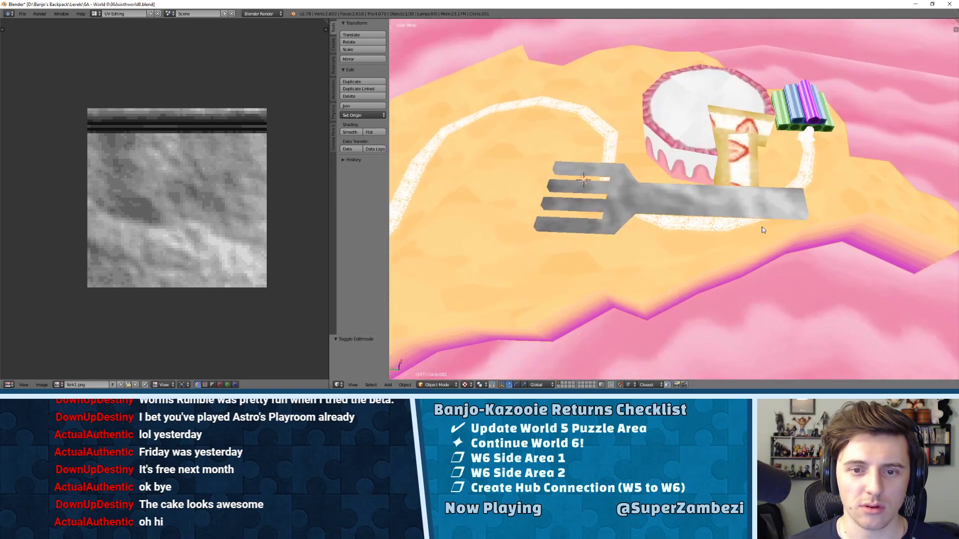
{"action": "right_click", "coordinate": [543, 317]}
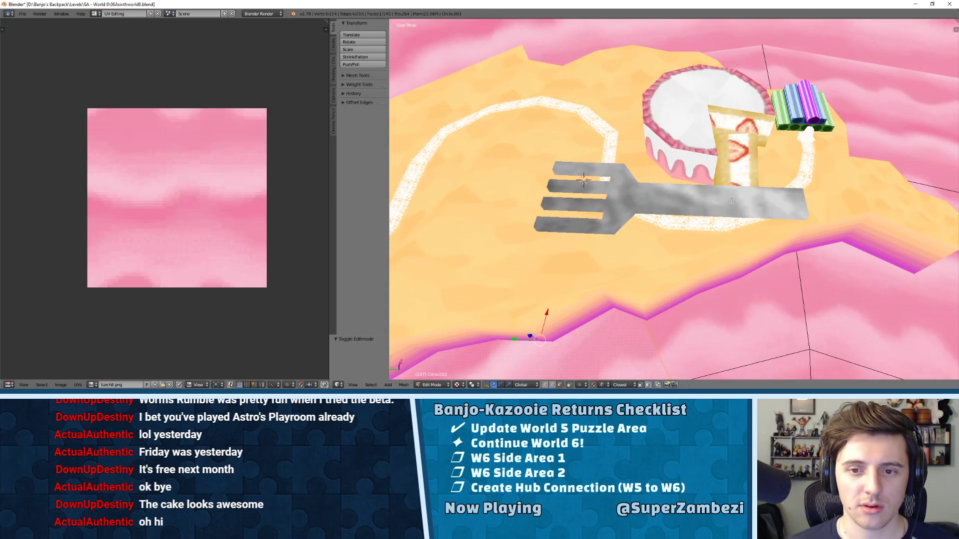
{"action": "right_click", "coordinate": [705, 206]}
{"action": "key", "text": "Tab"}
{"action": "scroll", "coordinate": [700, 203], "scroll_direction": "up", "scroll_amount": 2}
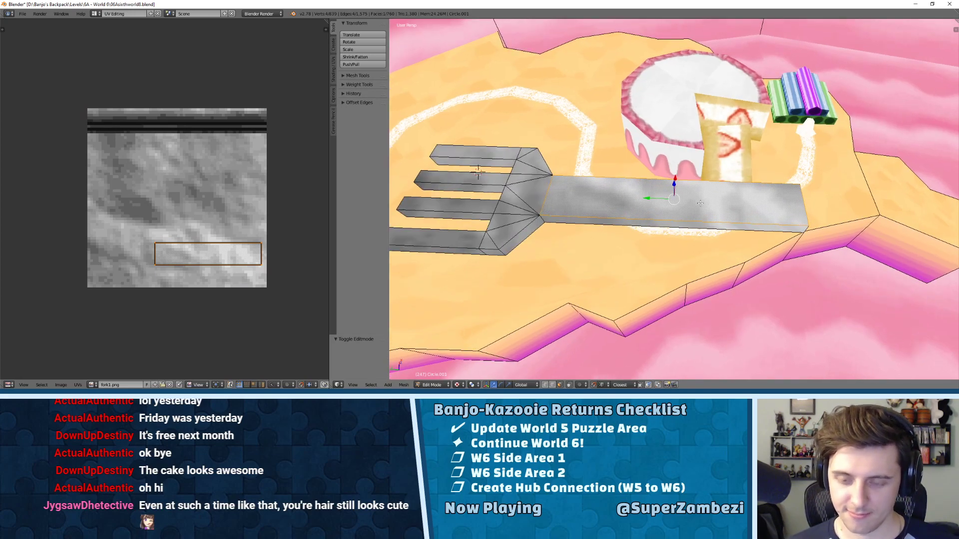
- View the fork from the side and start the Screencast Keys display
{"action": "key", "text": "KP_1"}
{"action": "key", "text": "KP_4"}
{"action": "key", "text": "KP_4"}
{"action": "key", "text": "KP_4"}
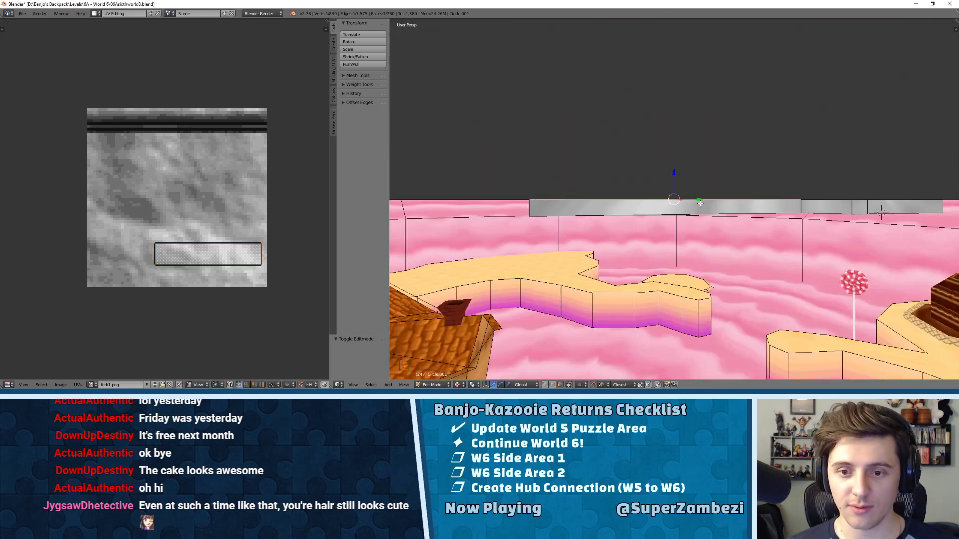
{"action": "key", "text": "n"}
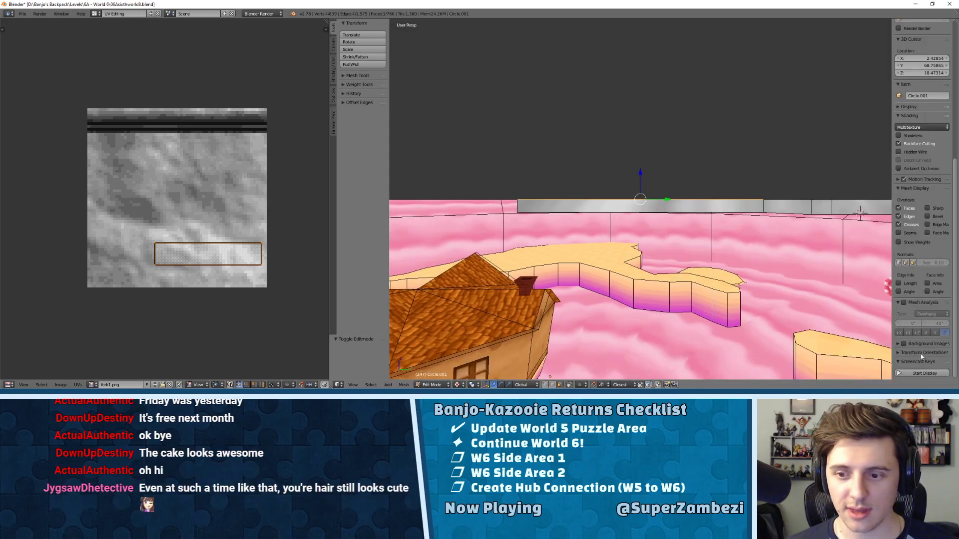
{"action": "key", "text": "n"}
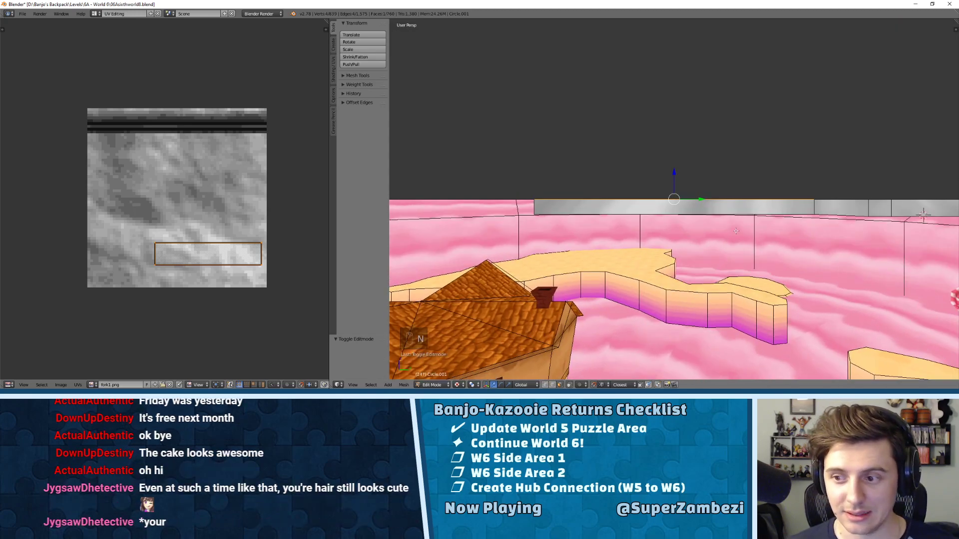
- Flip the whole linked fork mesh by rotating it 180 degrees in the side view, and deselect it
{"action": "key", "text": "l"}
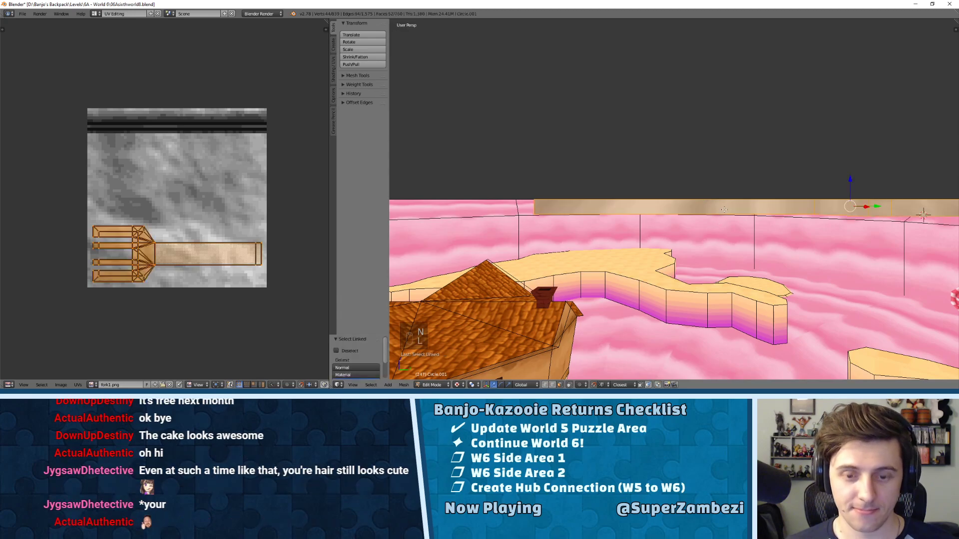
{"action": "key", "text": "r"}
{"action": "key", "text": "1"}
{"action": "key", "text": "8"}
{"action": "key", "text": "0"}
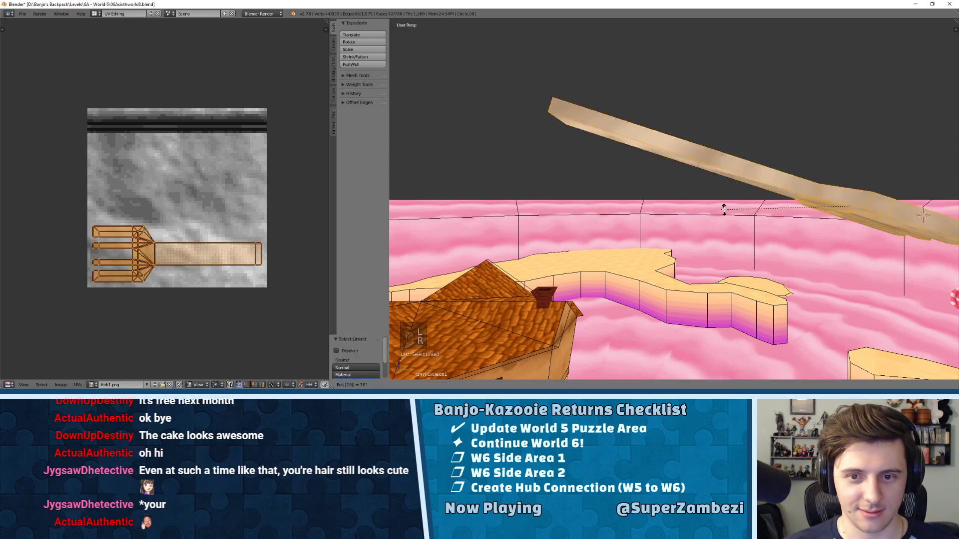
{"action": "key", "text": "Return"}
{"action": "key", "text": "KP_Decimal"}
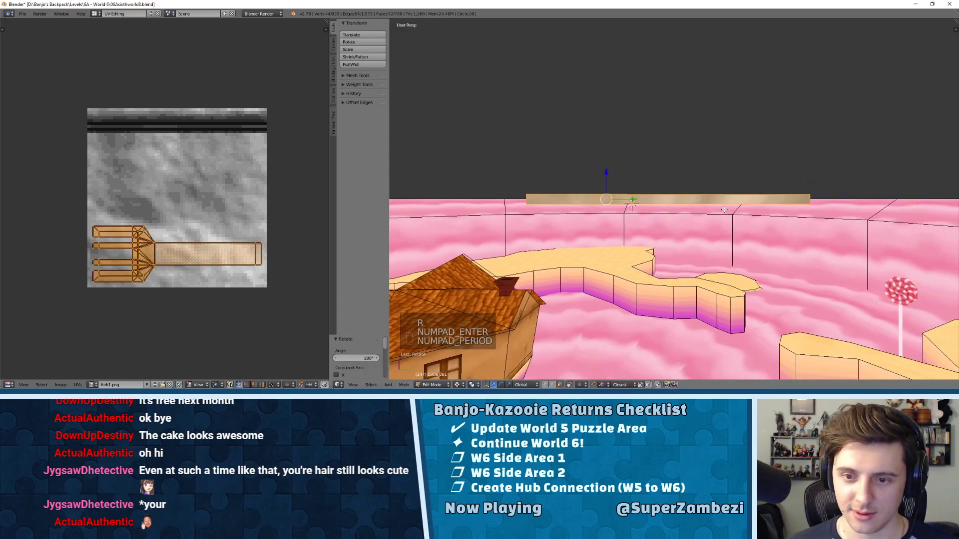
{"action": "middle_click_drag", "start_coordinate": [724, 210], "coordinate": [708, 158]}
{"action": "key", "text": "a"}
{"action": "key", "text": "Tab"}
- Switch the fork from Edit Mode to Vertex Paint mode
{"action": "scroll", "coordinate": [694, 175], "scroll_direction": "up", "scroll_amount": 3}
{"action": "key", "text": "Tab"}
{"action": "middle_click_drag", "start_coordinate": [689, 200], "coordinate": [661, 200]}
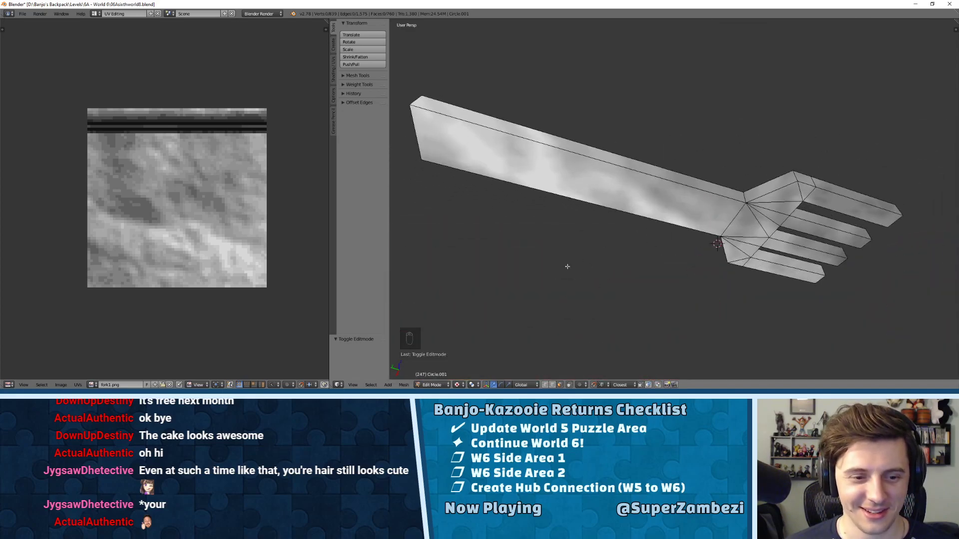
{"action": "scroll", "coordinate": [576, 293], "scroll_direction": "down", "scroll_amount": 2}
{"action": "middle_click_drag", "start_coordinate": [575, 293], "coordinate": [461, 360]}
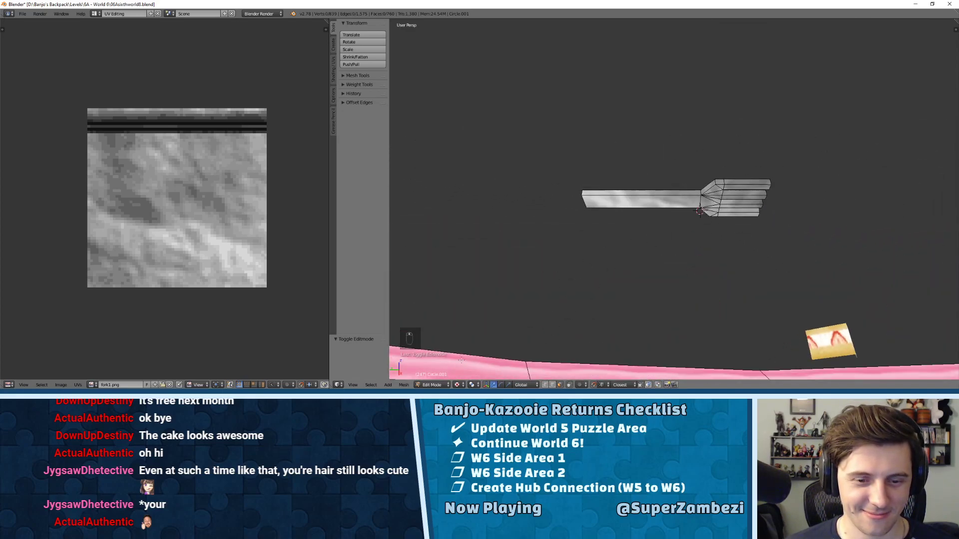
{"action": "left_click", "coordinate": [432, 384]}
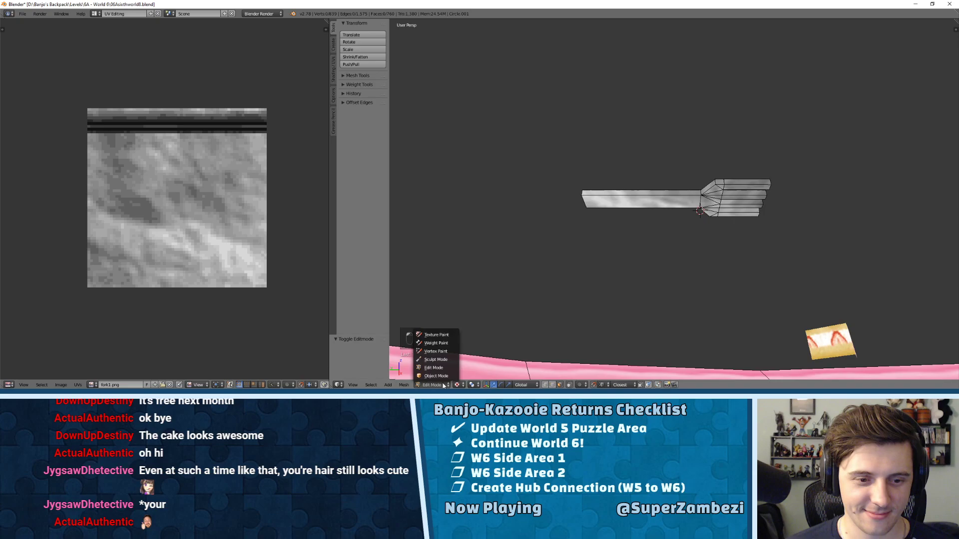
{"action": "left_click", "coordinate": [429, 352]}
{"action": "scroll", "coordinate": [706, 222], "scroll_direction": "up", "scroll_amount": 3}
{"action": "key", "text": "a"}
- Set the vertex paint brush to grey and shade the underside of the fork's neck and handle
{"action": "middle_click_drag", "start_coordinate": [713, 223], "coordinate": [693, 205]}
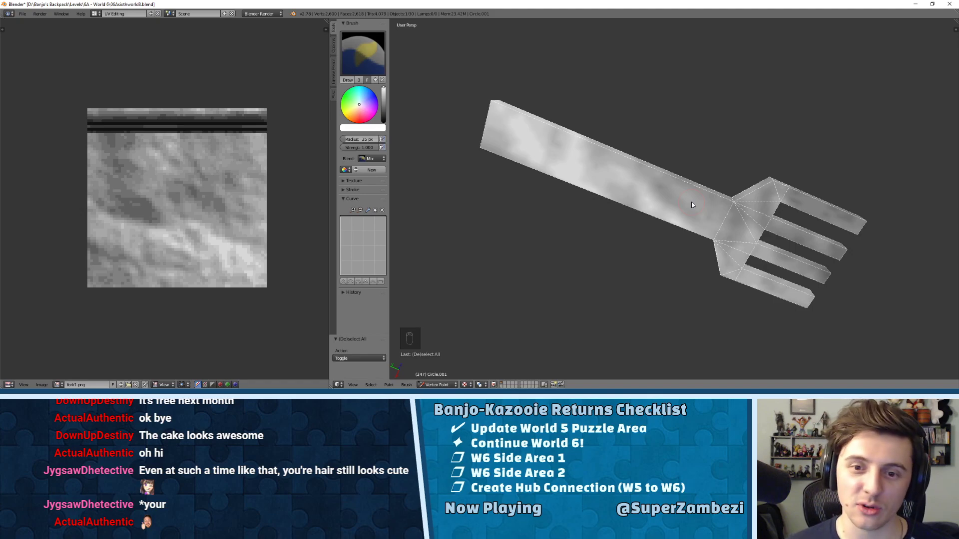
{"action": "middle_click_drag", "start_coordinate": [678, 185], "coordinate": [688, 315]}
{"action": "middle_click_drag", "start_coordinate": [817, 228], "coordinate": [666, 266]}
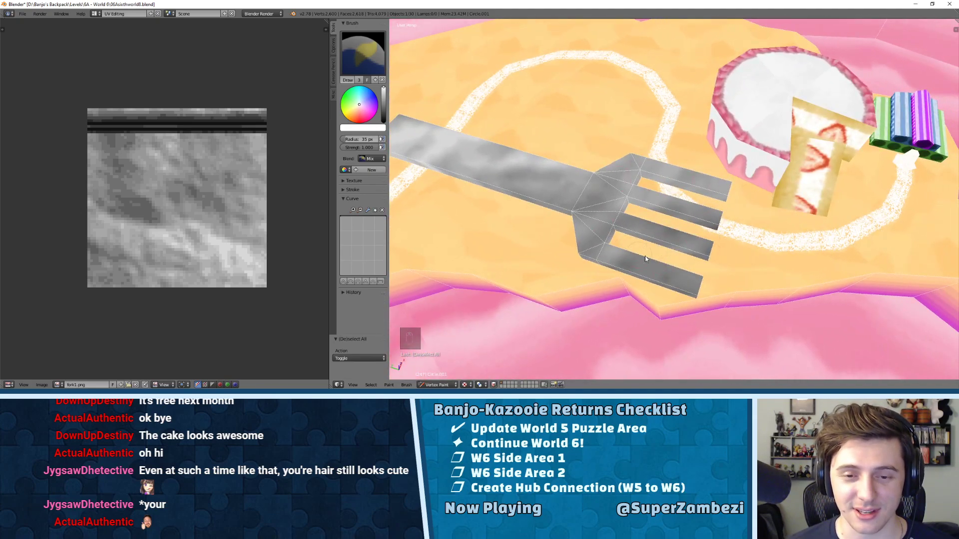
{"action": "middle_click_drag", "start_coordinate": [666, 239], "coordinate": [699, 231]}
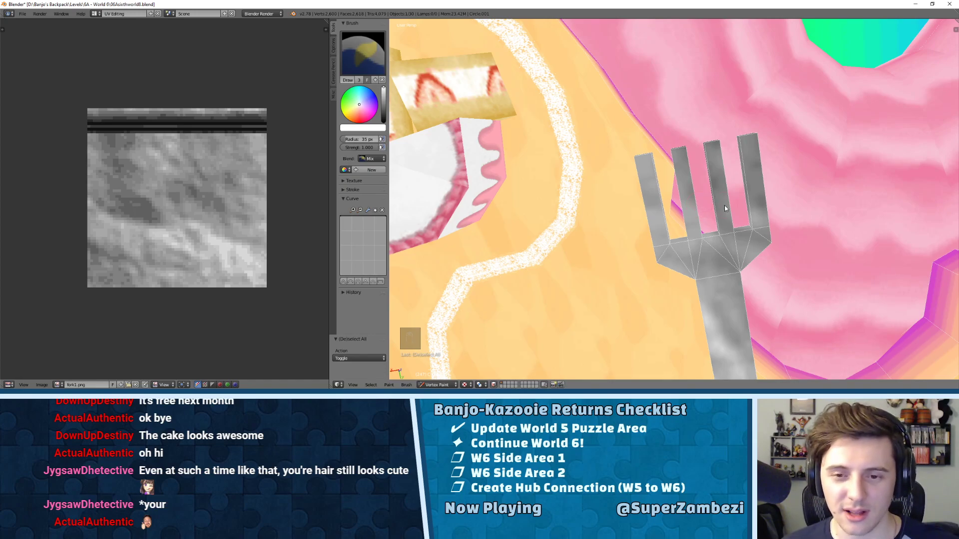
{"action": "middle_click_drag", "start_coordinate": [726, 208], "coordinate": [759, 173]}
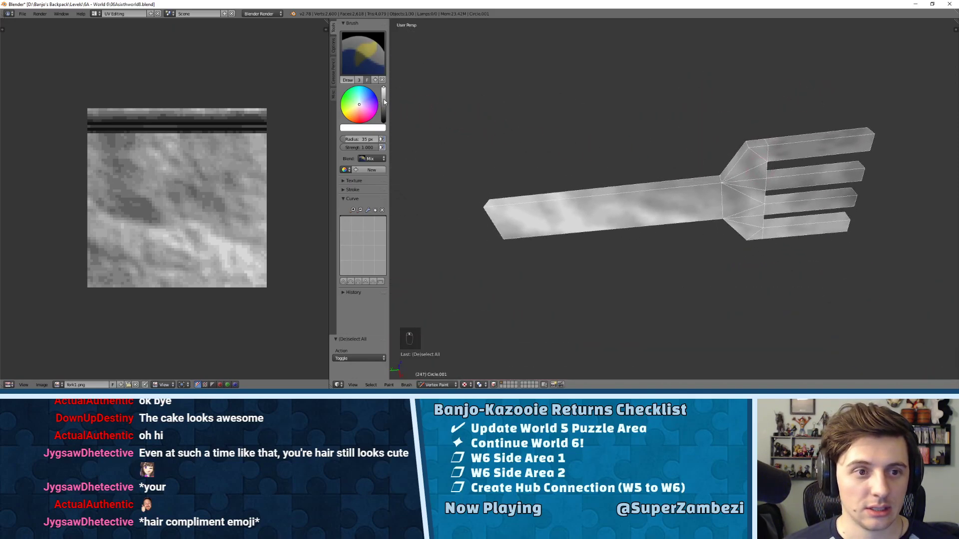
{"action": "left_click_drag", "start_coordinate": [383, 103], "coordinate": [384, 100]}
{"action": "middle_click_drag", "start_coordinate": [712, 176], "coordinate": [738, 196]}
{"action": "left_click_drag", "start_coordinate": [739, 199], "coordinate": [725, 194]}
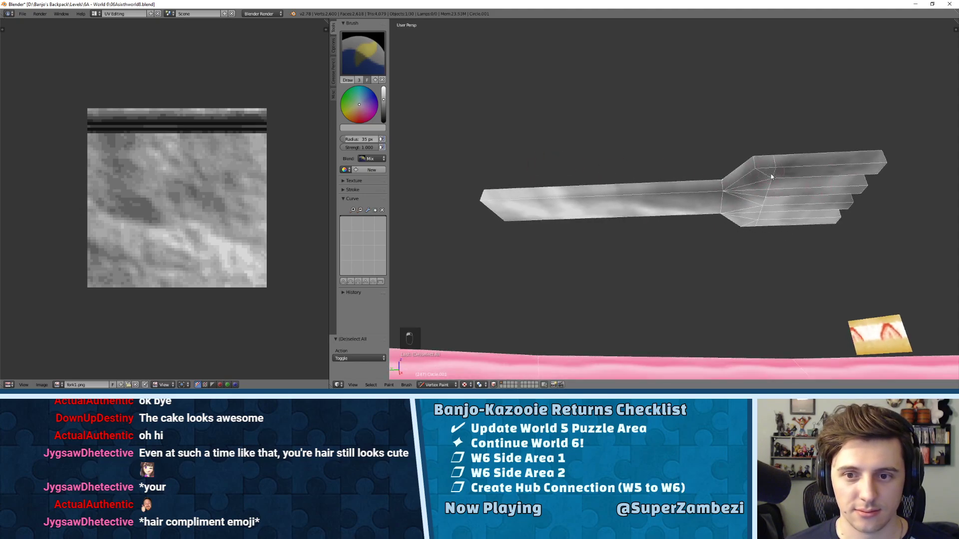
{"action": "middle_click_drag", "start_coordinate": [763, 177], "coordinate": [760, 152]}
{"action": "mouse_move", "coordinate": [756, 157]}
{"action": "left_mouse_down"}
{"action": "mouse_move", "coordinate": [743, 160]}
{"action": "mouse_move", "coordinate": [748, 196]}
{"action": "mouse_move", "coordinate": [770, 230]}
{"action": "mouse_move", "coordinate": [858, 246]}
{"action": "mouse_move", "coordinate": [837, 257]}
{"action": "mouse_move", "coordinate": [772, 217]}
{"action": "mouse_move", "coordinate": [741, 156]}
{"action": "left_mouse_up"}
{"action": "mouse_move", "coordinate": [732, 200]}
{"action": "left_mouse_down"}
{"action": "mouse_move", "coordinate": [623, 239]}
{"action": "mouse_move", "coordinate": [456, 248]}
{"action": "mouse_move", "coordinate": [487, 266]}
{"action": "left_mouse_up"}
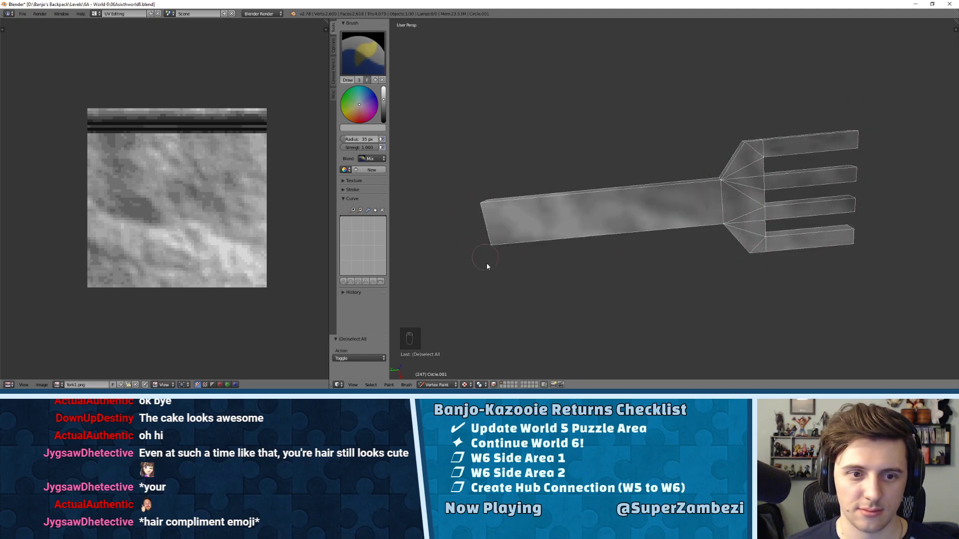
- Shade the undersides of the fork's tines and the vertices where they join the neck with the grey brush
{"action": "middle_click_drag", "start_coordinate": [493, 201], "coordinate": [570, 176]}
{"action": "left_click_drag", "start_coordinate": [570, 188], "coordinate": [567, 220]}
{"action": "middle_click_drag", "start_coordinate": [568, 221], "coordinate": [517, 160]}
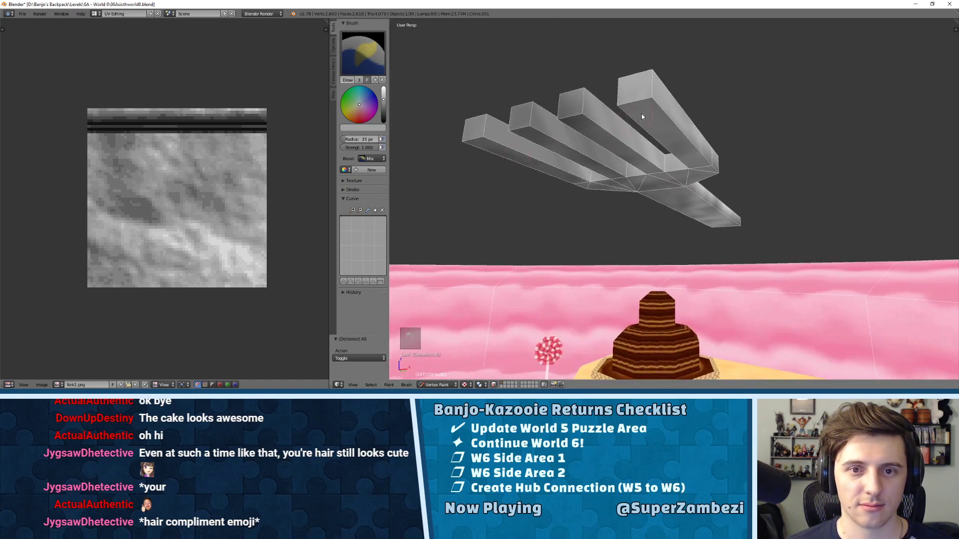
{"action": "mouse_move", "coordinate": [642, 113]}
{"action": "left_mouse_down"}
{"action": "mouse_move", "coordinate": [604, 110]}
{"action": "mouse_move", "coordinate": [473, 149]}
{"action": "left_mouse_up"}
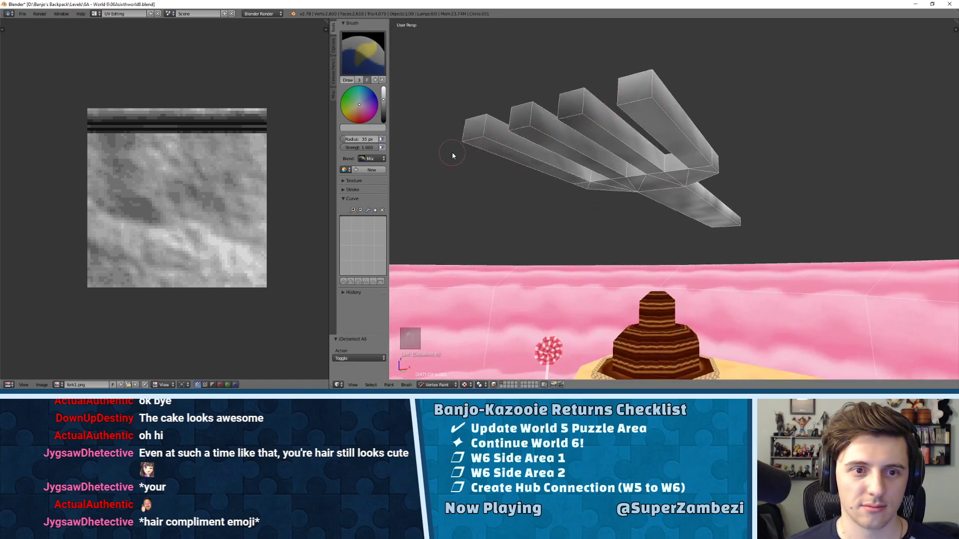
{"action": "middle_click_drag", "start_coordinate": [510, 154], "coordinate": [640, 145]}
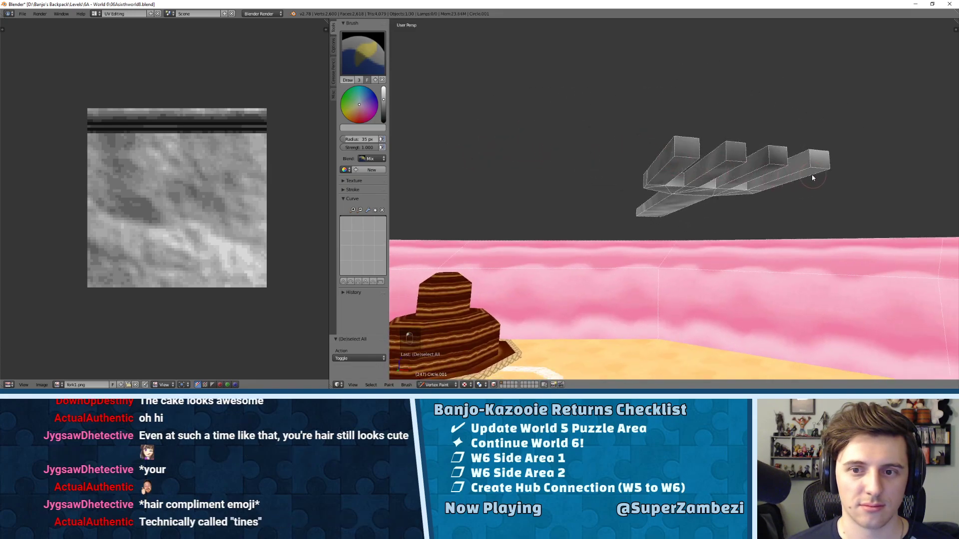
{"action": "scroll", "coordinate": [792, 209], "scroll_direction": "up", "scroll_amount": 3}
{"action": "middle_click_drag", "start_coordinate": [771, 199], "coordinate": [740, 195]}
{"action": "mouse_move", "coordinate": [678, 162]}
{"action": "left_mouse_down"}
{"action": "mouse_move", "coordinate": [692, 165]}
{"action": "mouse_move", "coordinate": [544, 174]}
{"action": "left_mouse_up"}
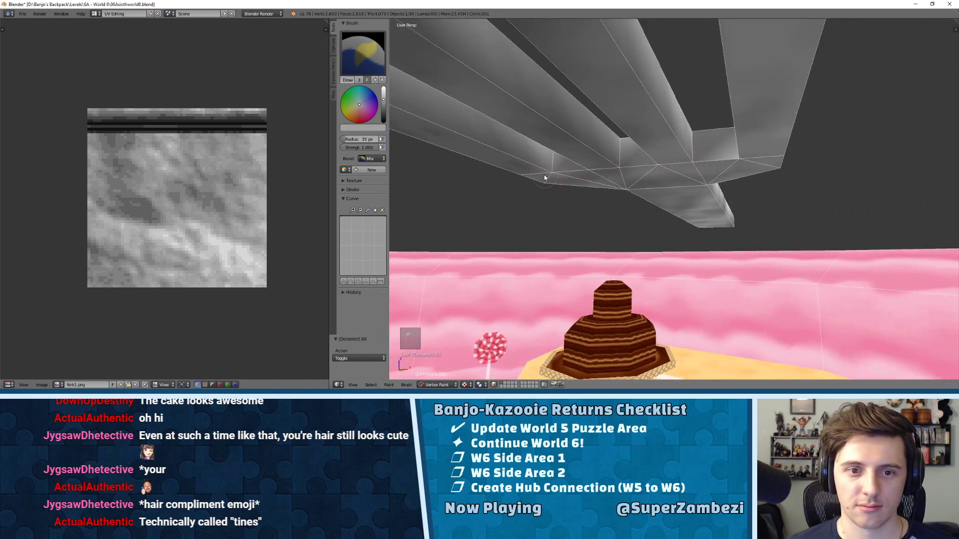
{"action": "middle_click_drag", "start_coordinate": [607, 185], "coordinate": [650, 184]}
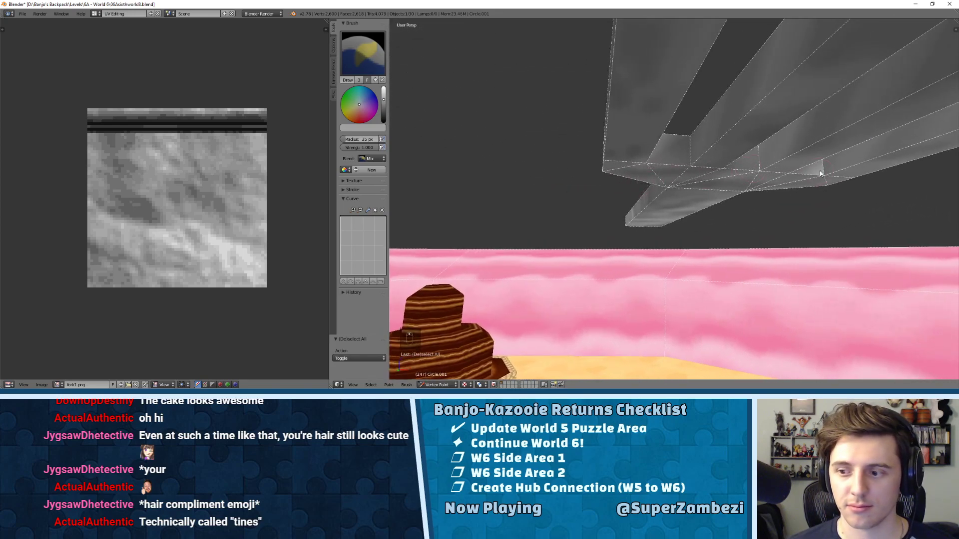
{"action": "middle_click_drag", "start_coordinate": [820, 173], "coordinate": [594, 170]}
- Set the brush to white and repaint the top vertices where the tines meet the neck
{"action": "left_click_drag", "start_coordinate": [383, 101], "coordinate": [384, 83]}
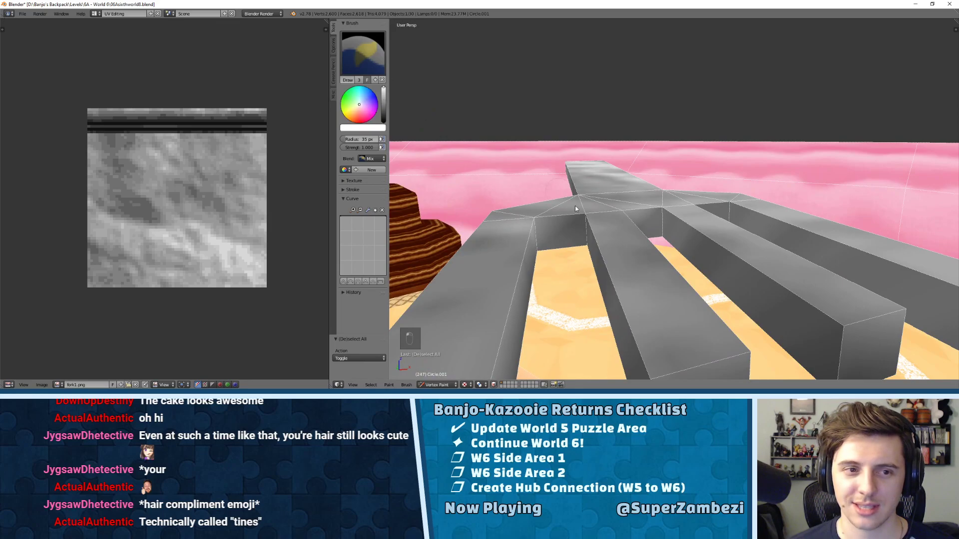
{"action": "left_click_drag", "start_coordinate": [575, 206], "coordinate": [581, 218]}
{"action": "middle_click_drag", "start_coordinate": [675, 209], "coordinate": [543, 216]}
{"action": "mouse_move", "coordinate": [641, 211]}
{"action": "middle_mouse_down"}
{"action": "mouse_move", "coordinate": [690, 214]}
{"action": "mouse_move", "coordinate": [643, 218]}
{"action": "mouse_move", "coordinate": [688, 238]}
{"action": "middle_mouse_up"}
{"action": "left_click", "coordinate": [656, 216]}
{"action": "left_click", "coordinate": [693, 216]}
{"action": "middle_click_drag", "start_coordinate": [765, 270], "coordinate": [692, 264]}
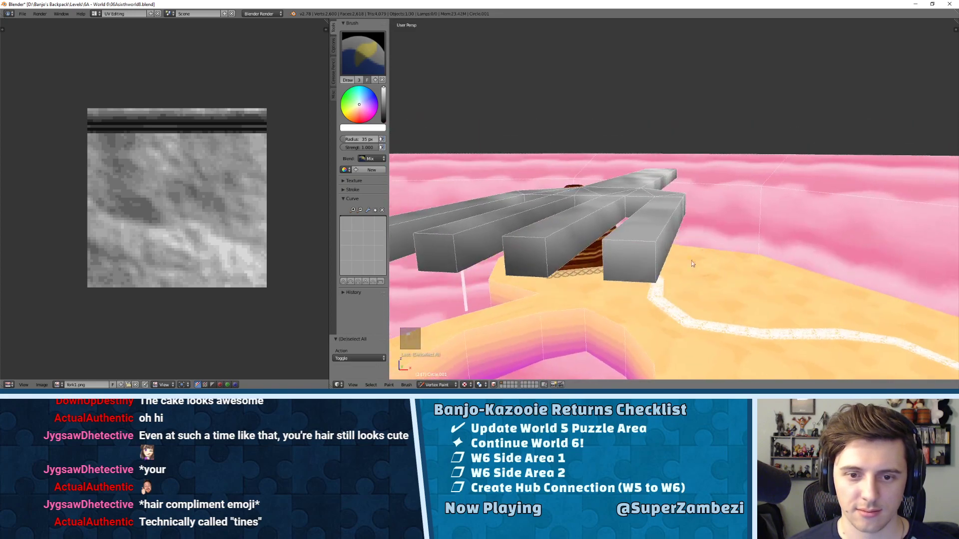
{"action": "middle_click_drag", "start_coordinate": [555, 242], "coordinate": [603, 272]}
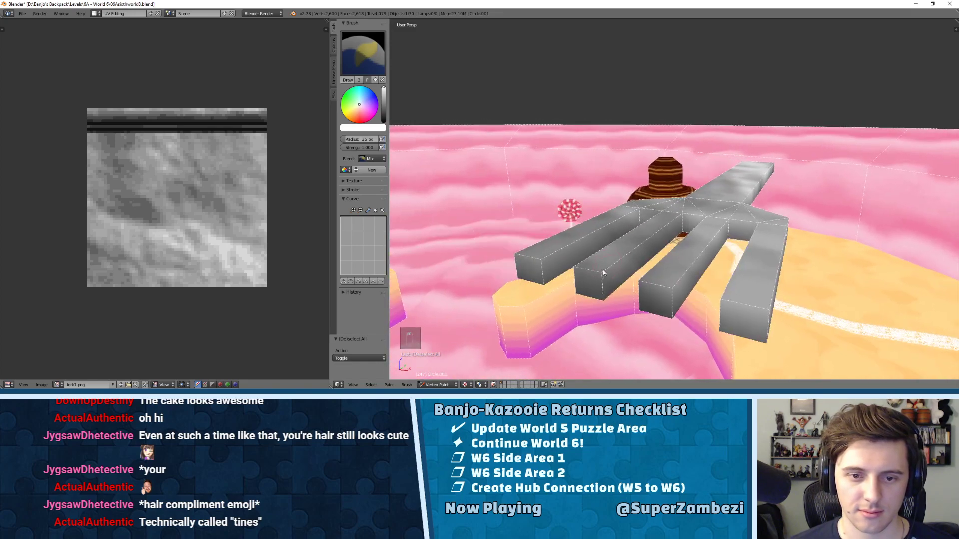
{"action": "middle_click_drag", "start_coordinate": [755, 290], "coordinate": [851, 263]}
{"action": "scroll", "coordinate": [736, 210], "scroll_direction": "up", "scroll_amount": 2}
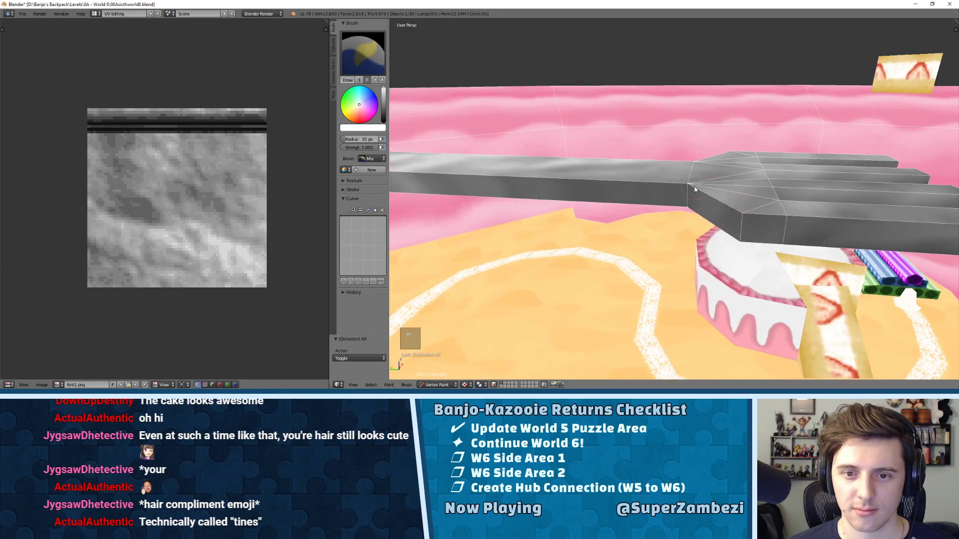
- Undo the white stroke made along the fork's neck and paint the handle's end white
{"action": "left_click_drag", "start_coordinate": [695, 186], "coordinate": [811, 228]}
{"action": "key", "text": "ctrl+z"}
{"action": "mouse_move", "coordinate": [811, 227]}
{"action": "middle_mouse_down"}
{"action": "mouse_move", "coordinate": [767, 265]}
{"action": "mouse_move", "coordinate": [776, 214]}
{"action": "mouse_move", "coordinate": [861, 213]}
{"action": "mouse_move", "coordinate": [708, 227]}
{"action": "mouse_move", "coordinate": [689, 210]}
{"action": "mouse_move", "coordinate": [587, 181]}
{"action": "mouse_move", "coordinate": [519, 278]}
{"action": "middle_mouse_up"}
{"action": "left_click_drag", "start_coordinate": [519, 279], "coordinate": [493, 303]}
{"action": "mouse_move", "coordinate": [619, 247]}
{"action": "middle_mouse_down"}
{"action": "mouse_move", "coordinate": [632, 230]}
{"action": "mouse_move", "coordinate": [615, 236]}
{"action": "middle_mouse_up"}
- Return the level mesh from Vertex Paint mode to Object Mode
{"action": "key", "text": "a"}
{"action": "key", "text": "Tab"}
{"action": "left_click", "coordinate": [432, 385]}
{"action": "left_click", "coordinate": [436, 376]}
{"action": "middle_click_drag", "start_coordinate": [436, 376], "coordinate": [641, 308]}
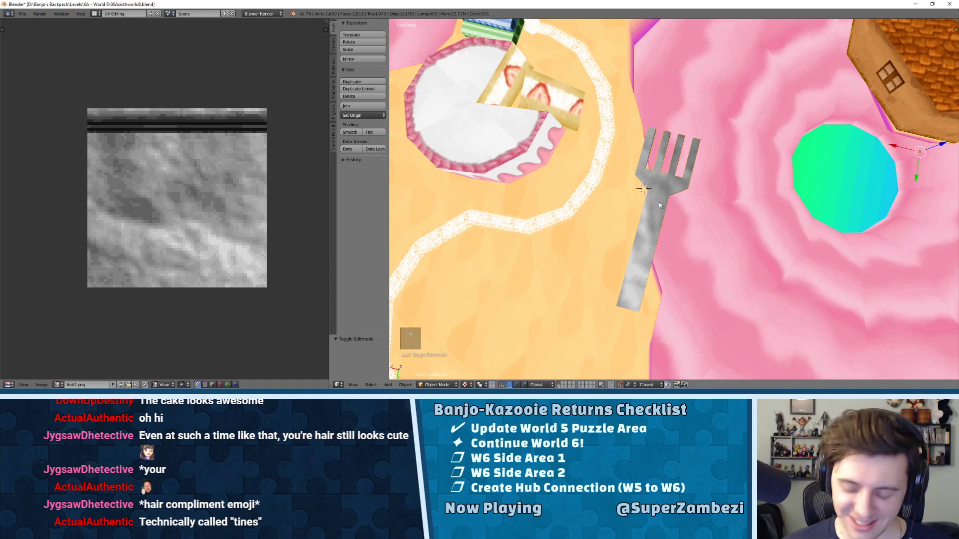
- Select the whole linked fork mesh in Edit Mode, triangulate its faces and return to Object Mode
{"action": "key", "text": "KP_Decimal"}
{"action": "key", "text": "KP_7"}
{"action": "scroll", "coordinate": [726, 160], "scroll_direction": "up", "scroll_amount": 8}
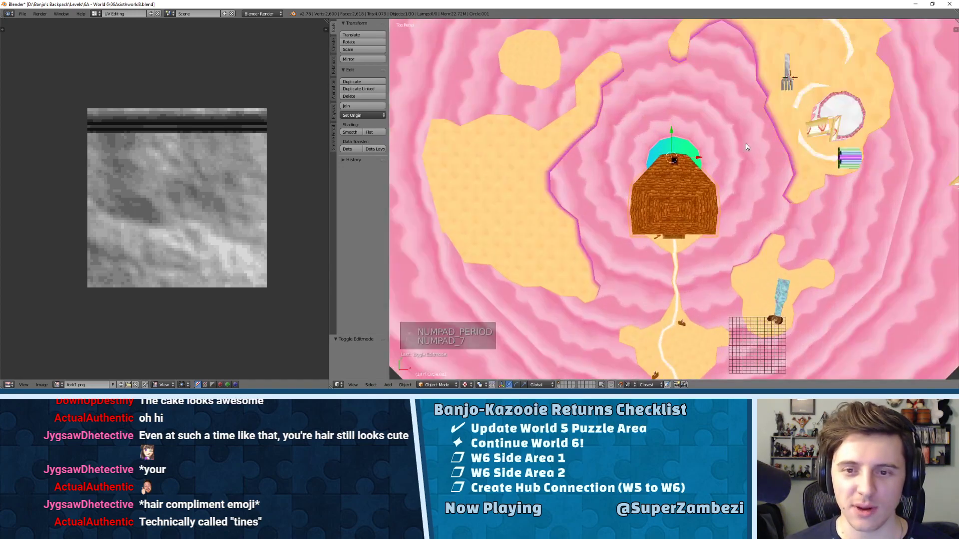
{"action": "middle_click_drag", "start_coordinate": [714, 155], "coordinate": [639, 241], "text": "shift"}
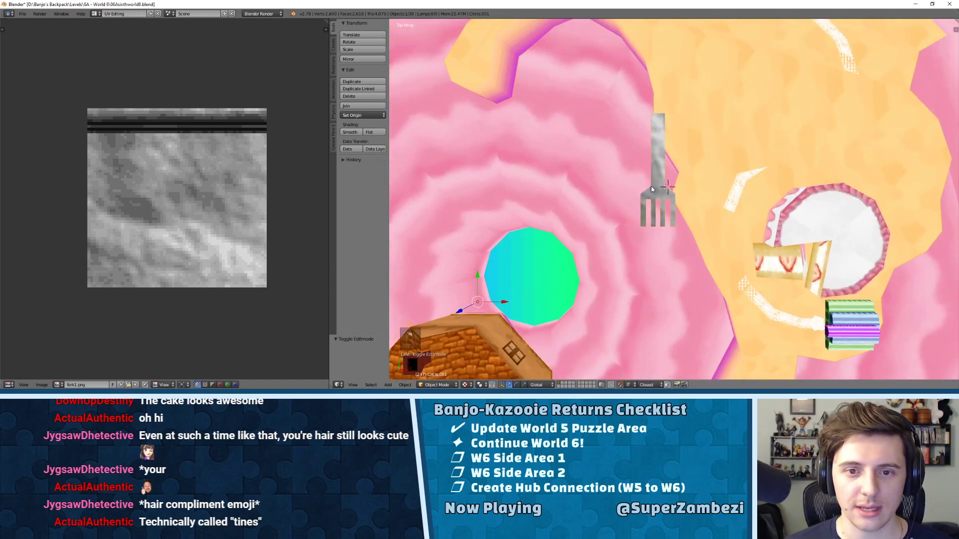
{"action": "key", "text": "Tab"}
{"action": "key", "text": "l"}
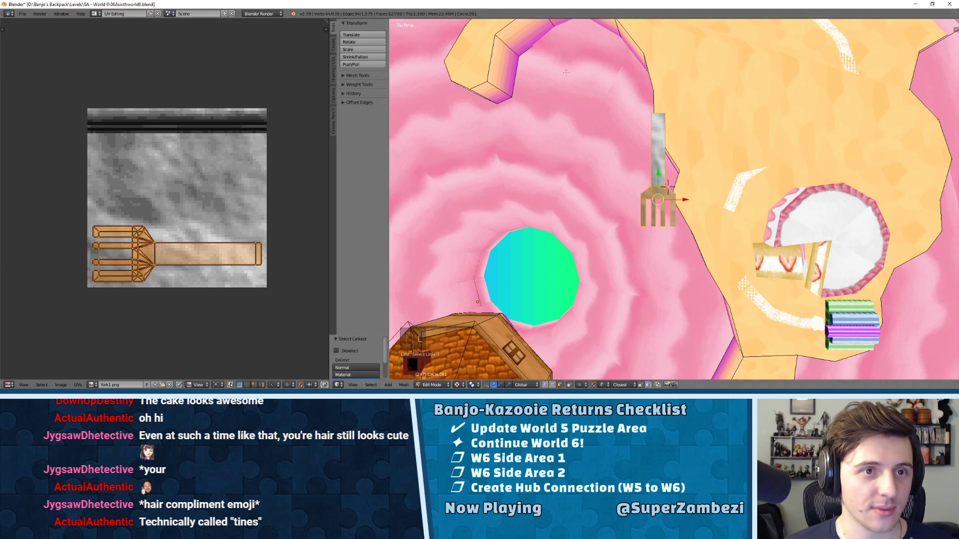
{"action": "key", "text": "ctrl+t"}
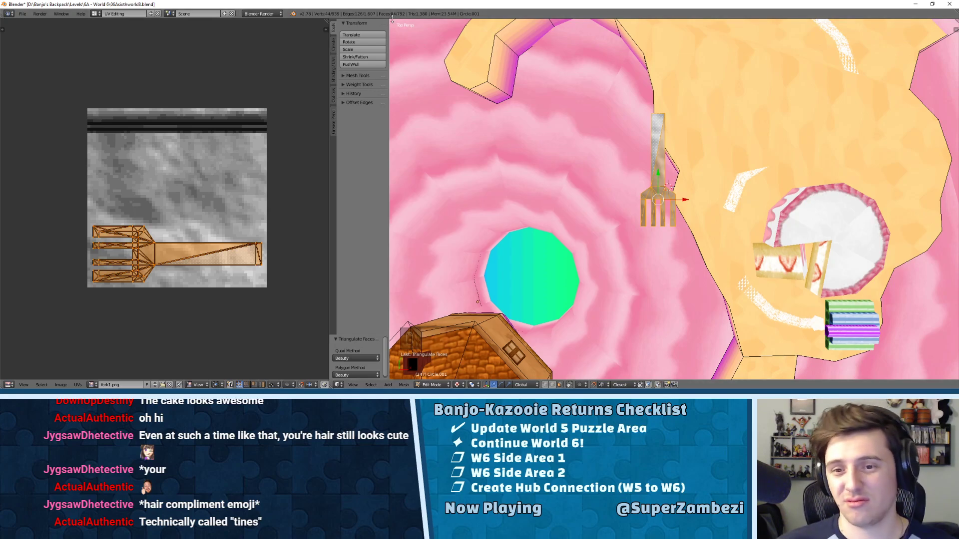
{"action": "key", "text": "Tab"}
- Examine the whole level from above and from the side with all objects selected
{"action": "scroll", "coordinate": [694, 169], "scroll_direction": "down", "scroll_amount": 8}
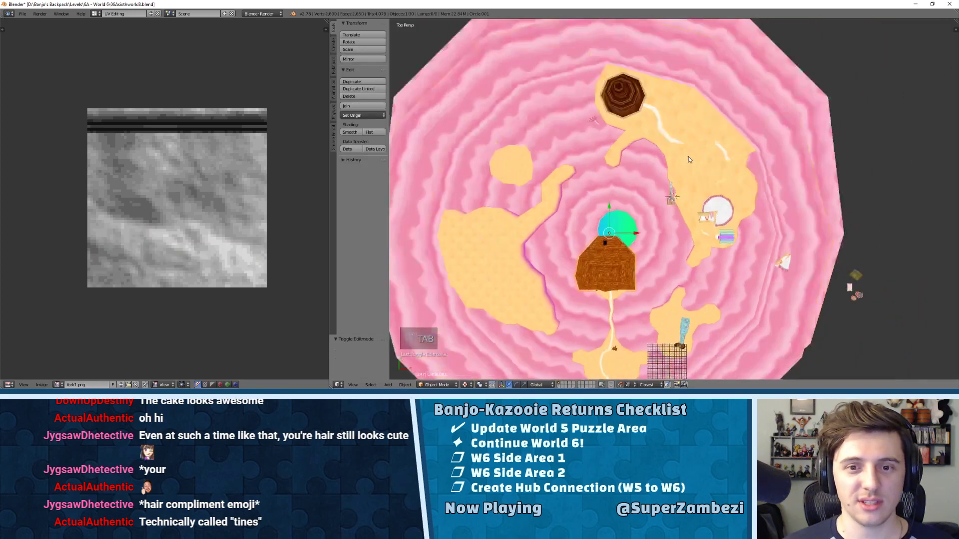
{"action": "key", "text": "a"}
{"action": "key", "text": "a"}
{"action": "key", "text": "a"}
{"action": "key", "text": "a"}
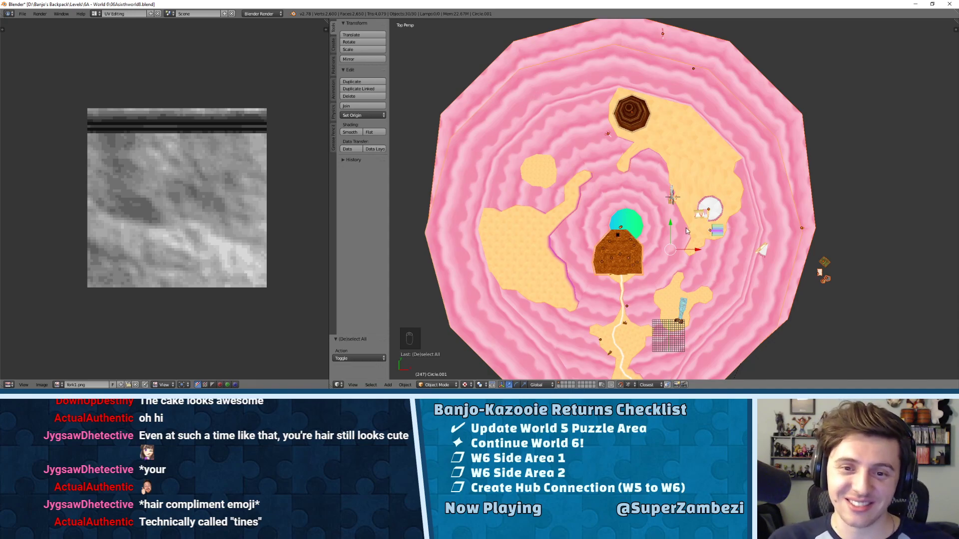
{"action": "middle_click_drag", "start_coordinate": [535, 94], "coordinate": [694, 147]}
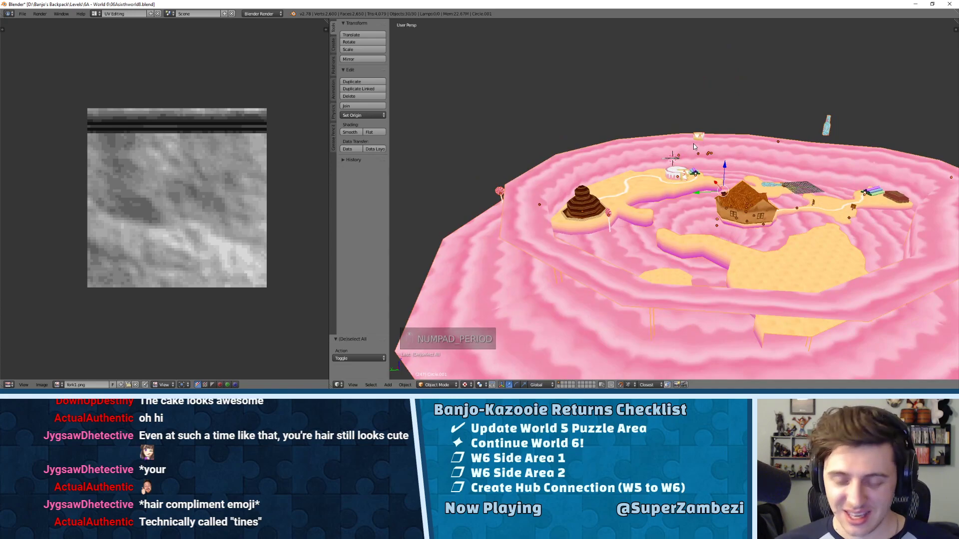
{"action": "key", "text": "KP_Decimal"}
{"action": "middle_click_drag", "start_coordinate": [616, 139], "coordinate": [802, 220]}
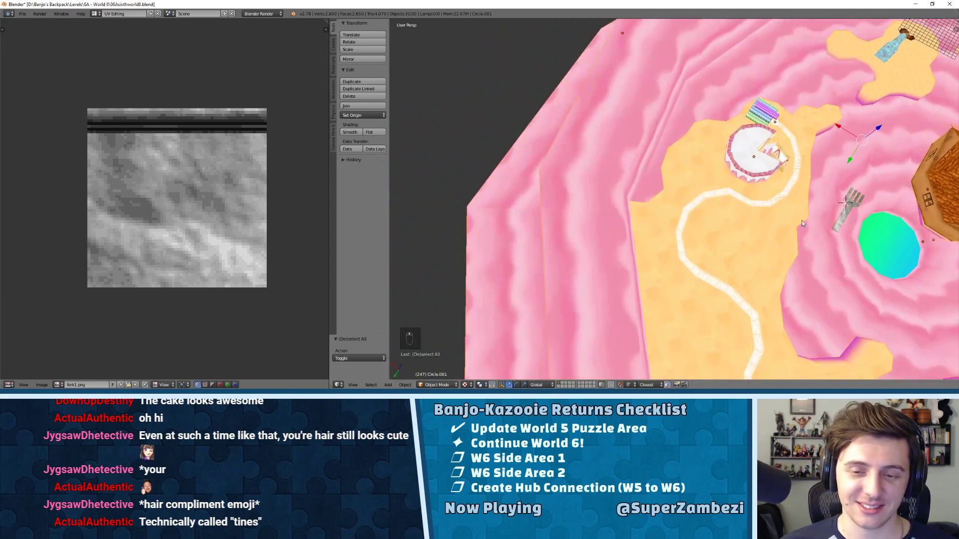
{"action": "right_click", "coordinate": [858, 202]}
{"action": "right_click", "coordinate": [880, 218]}
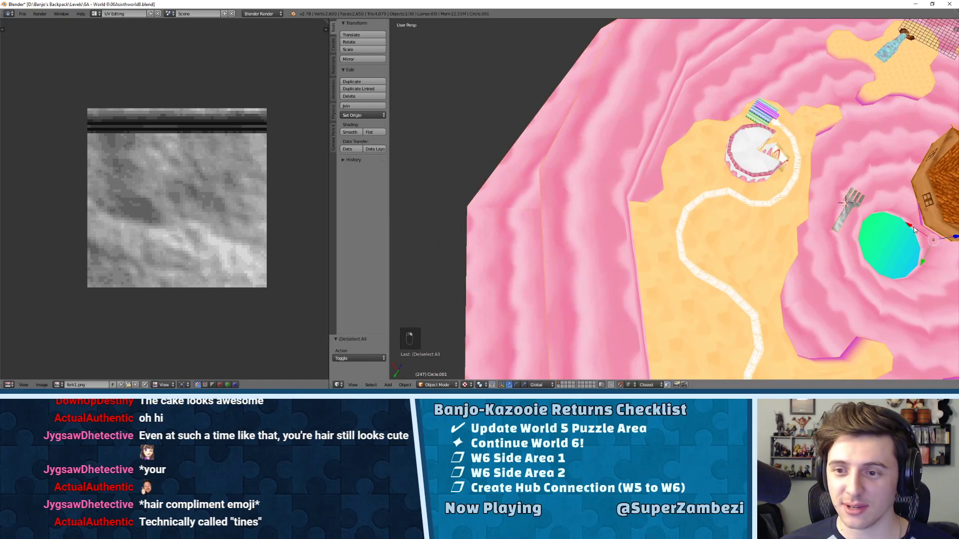
{"action": "key", "text": "g"}
{"action": "key", "text": "x"}
{"action": "left_click", "coordinate": [797, 201]}
{"action": "key", "text": "ctrl+z"}
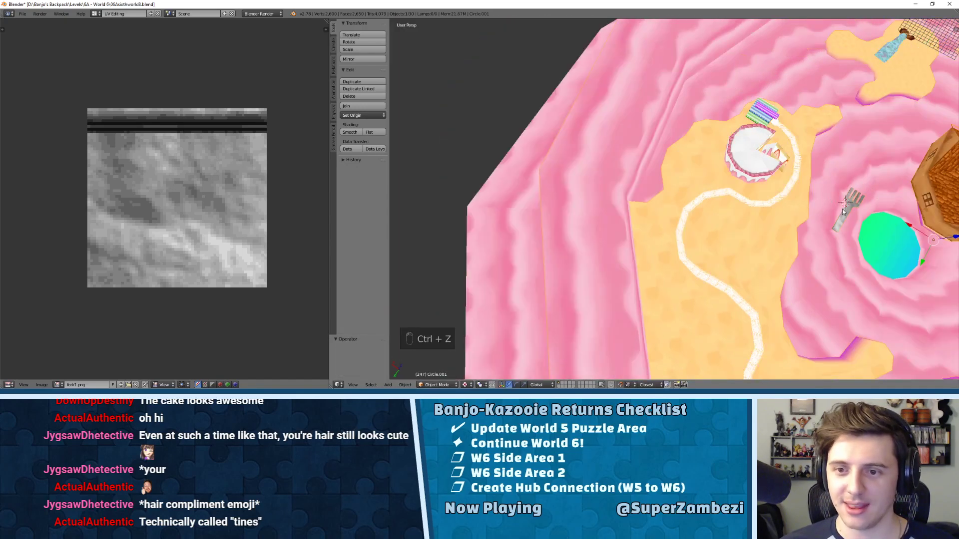
{"action": "key", "text": "Tab"}
{"action": "key", "text": "Tab"}
{"action": "key", "text": "Tab"}
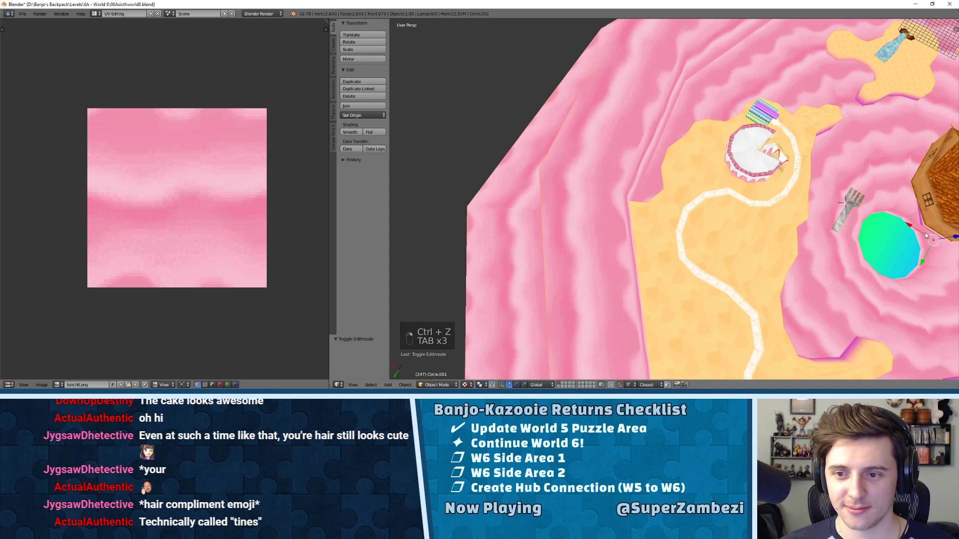
{"action": "key", "text": "ctrl+z"}
{"action": "middle_click_drag", "start_coordinate": [781, 205], "coordinate": [720, 215]}
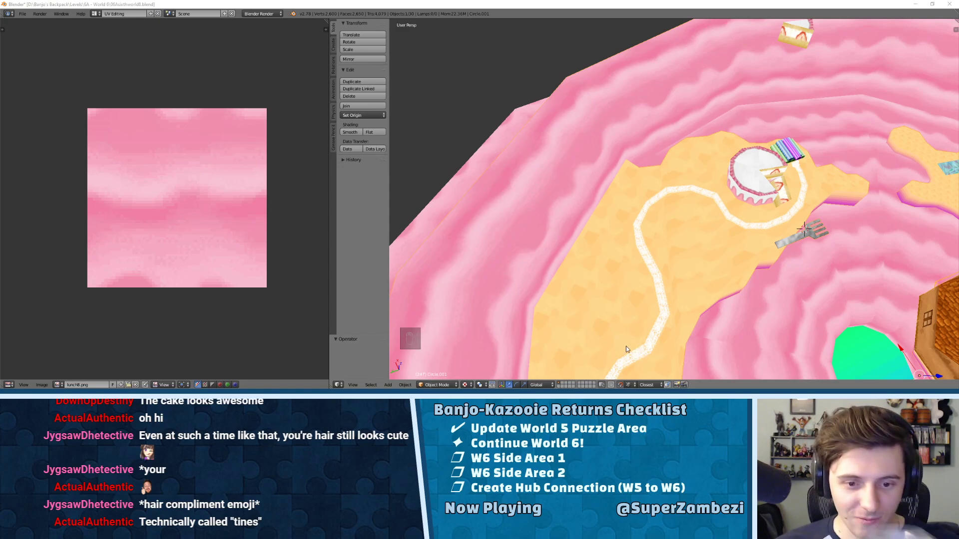
- Reopen the mesh containing the fork in Edit Mode and centre the view on the selected fork
{"action": "right_click", "coordinate": [790, 239]}
{"action": "right_click", "coordinate": [795, 238]}
{"action": "key", "text": "KP_Decimal"}
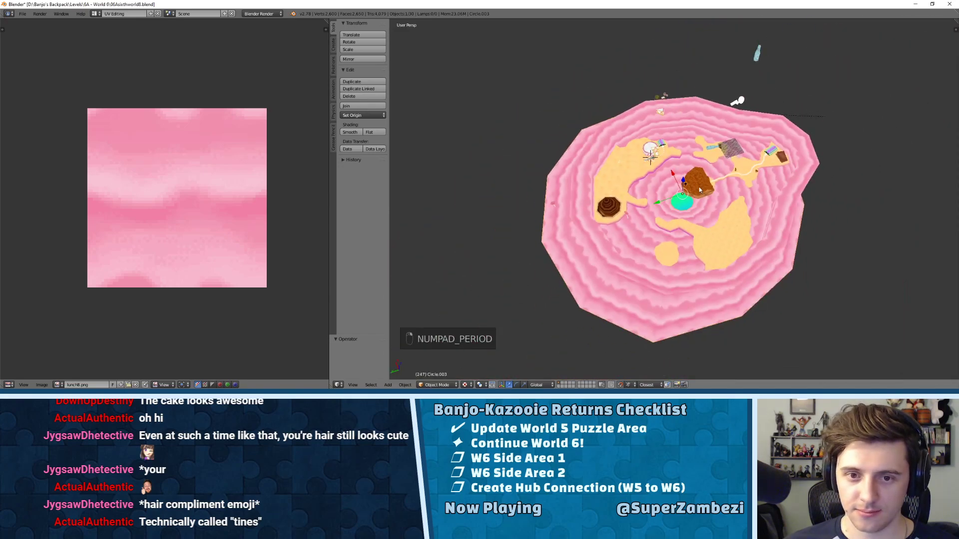
{"action": "key", "text": "Tab"}
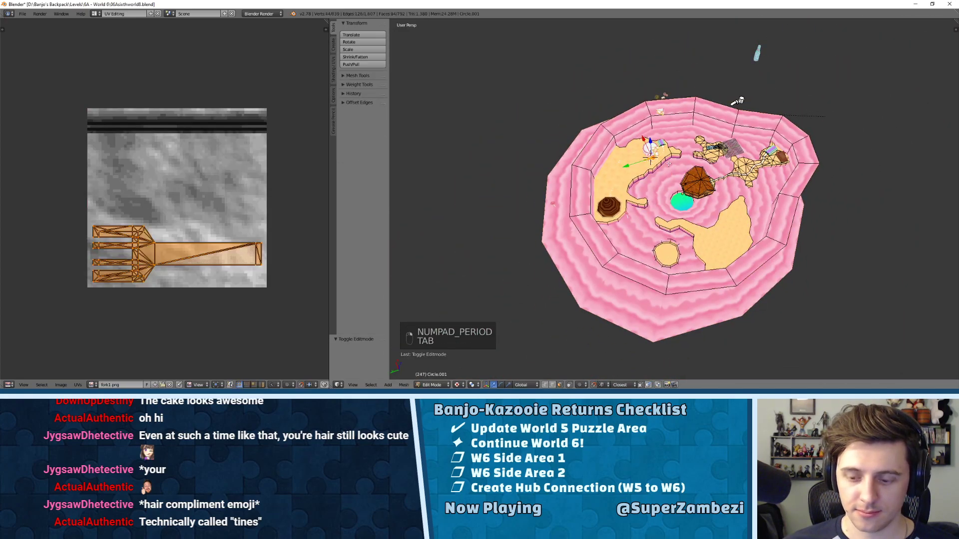
{"action": "key", "text": "KP_Decimal"}
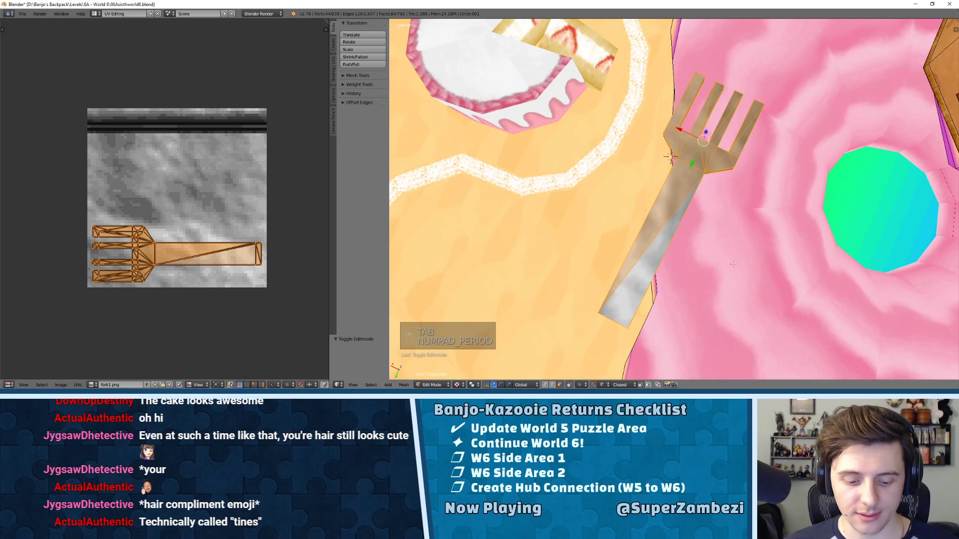
- Keep only the linked fork geometry selected and move it about 11.4 units along the X axis, toward the cake
{"action": "key", "text": "l"}
{"action": "key", "text": "l"}
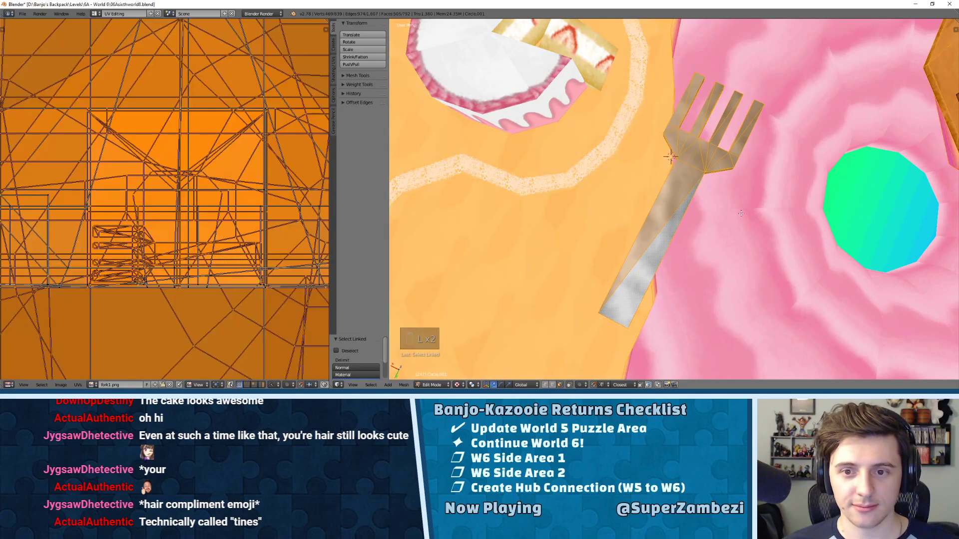
{"action": "key", "text": "l"}
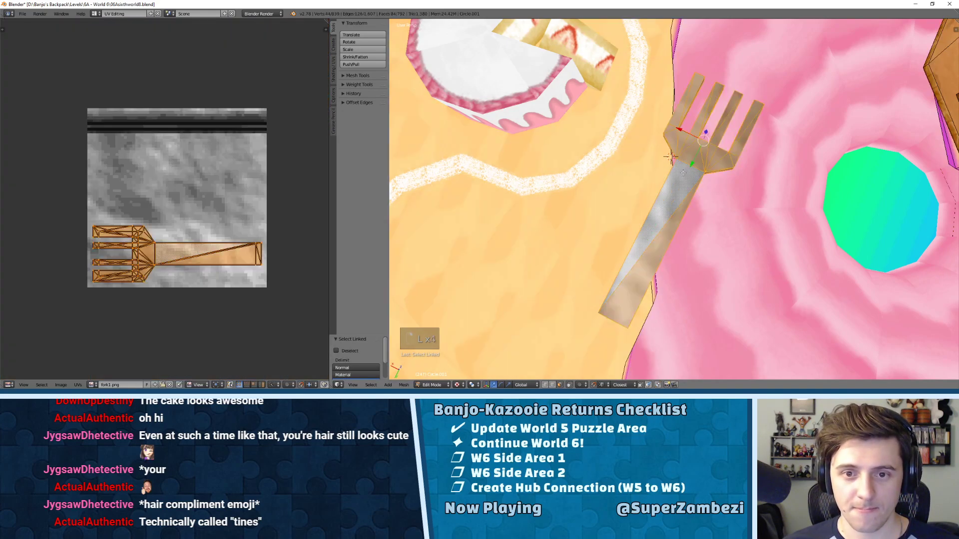
{"action": "key", "text": "g"}
{"action": "key", "text": "x"}
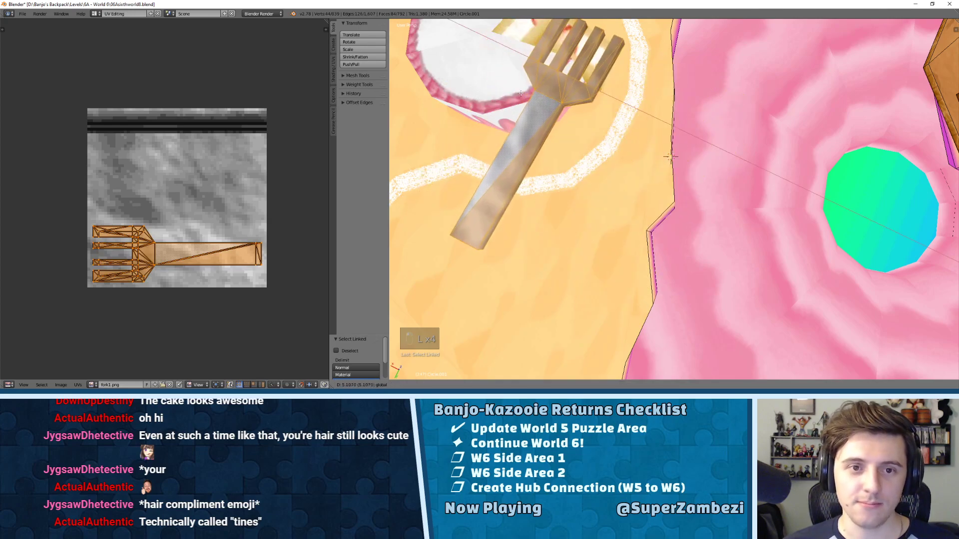
{"action": "left_click", "coordinate": [670, 157]}
{"action": "middle_click_drag", "start_coordinate": [670, 157], "coordinate": [793, 131]}
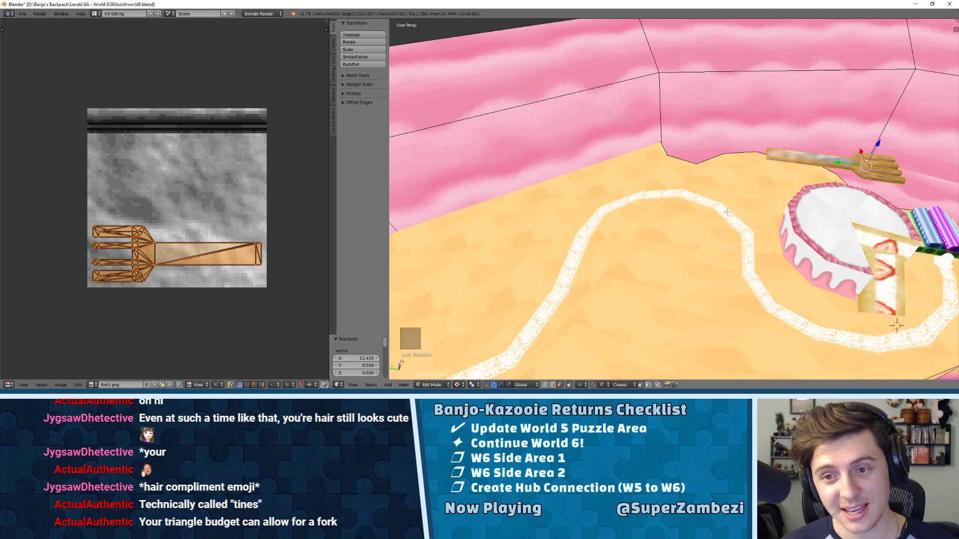
- Try to shift the end vertices of the fork's handle along the Y axis
{"action": "middle_click_drag", "start_coordinate": [828, 197], "coordinate": [619, 150]}
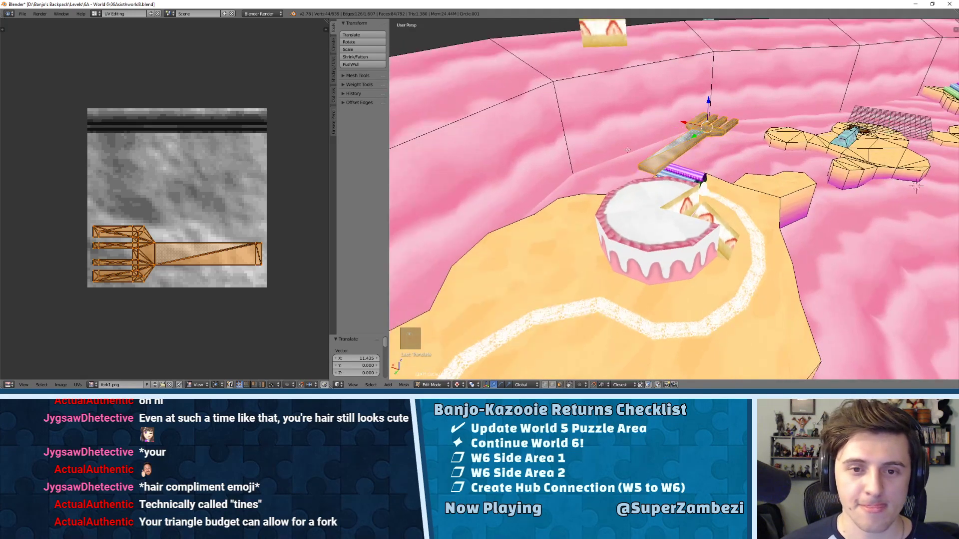
{"action": "key", "text": "ctrl+Tab"}
{"action": "scroll", "coordinate": [624, 163], "scroll_direction": "up", "scroll_amount": 2}
{"action": "key", "text": "a"}
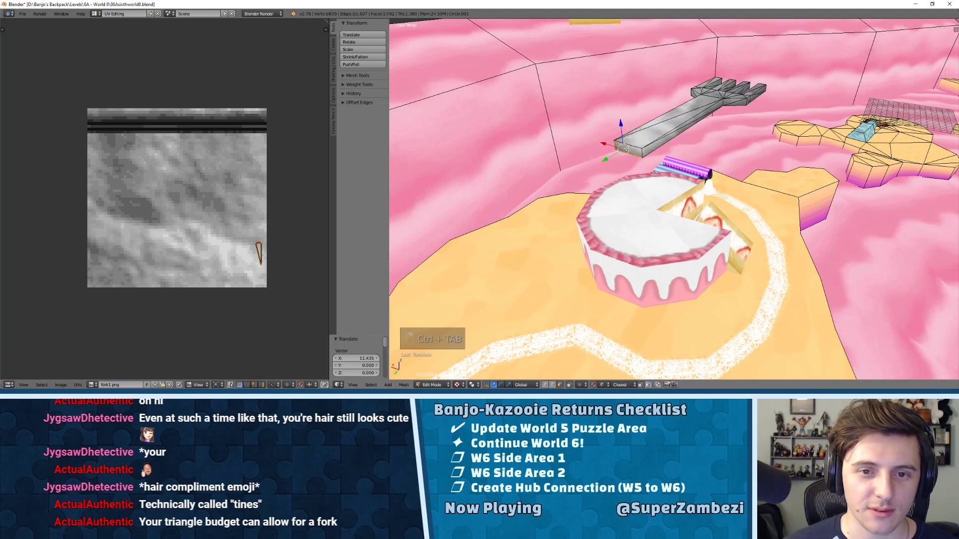
{"action": "right_click", "coordinate": [617, 150]}
{"action": "key", "text": "g"}
{"action": "key", "text": "y"}
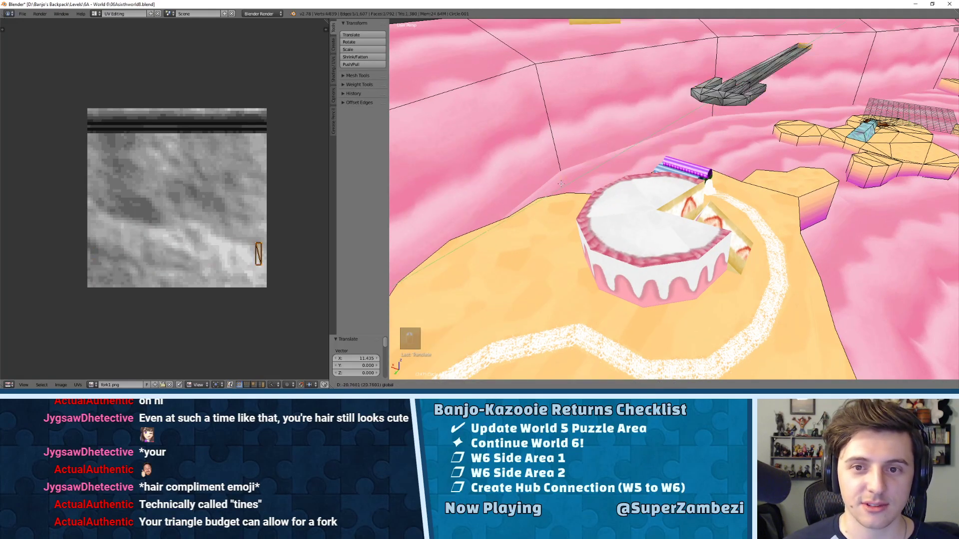
{"action": "left_click", "coordinate": [547, 203]}
{"action": "key", "text": "ctrl+z"}
- Deselect everything and add a mesh circle with 6 vertices on the sandy ground beside the white trail
{"action": "key", "text": "a"}
{"action": "middle_click_drag", "start_coordinate": [548, 204], "coordinate": [685, 172]}
{"action": "middle_click_drag", "start_coordinate": [773, 157], "coordinate": [699, 174]}
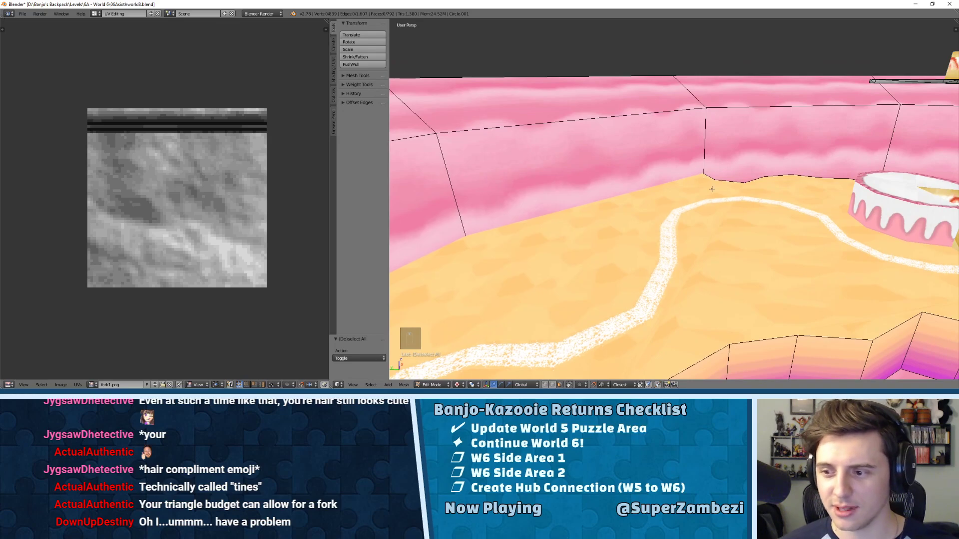
{"action": "key", "text": "space"}
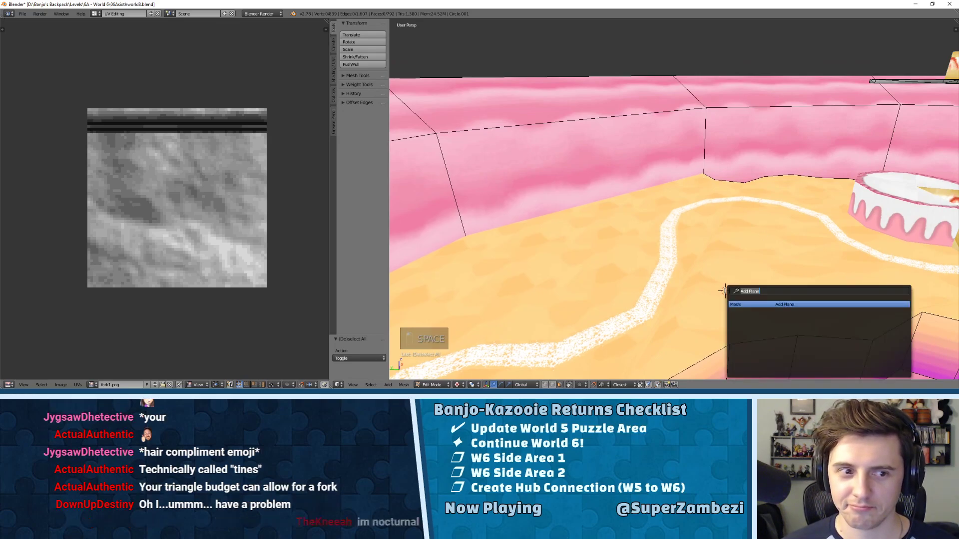
{"action": "type", "text": "circle"}
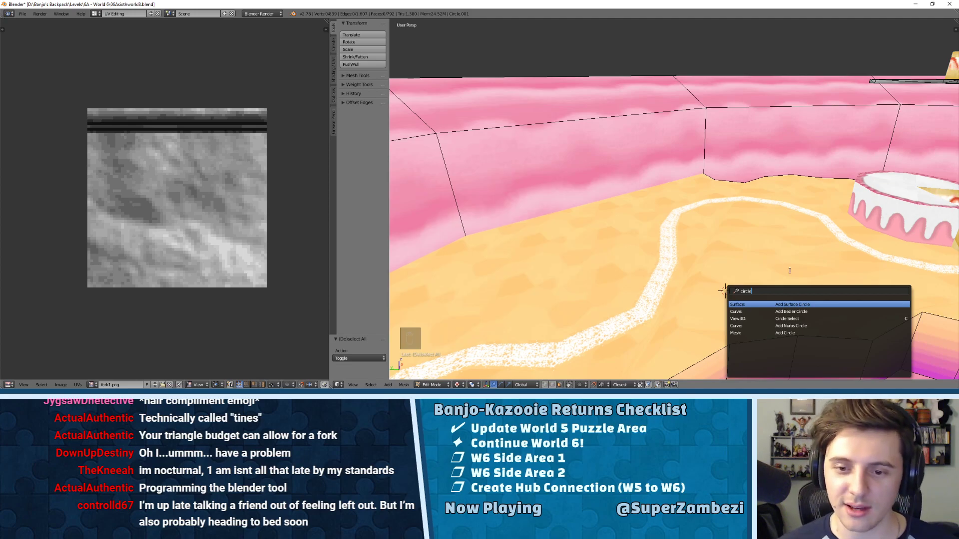
{"action": "left_click", "coordinate": [779, 332]}
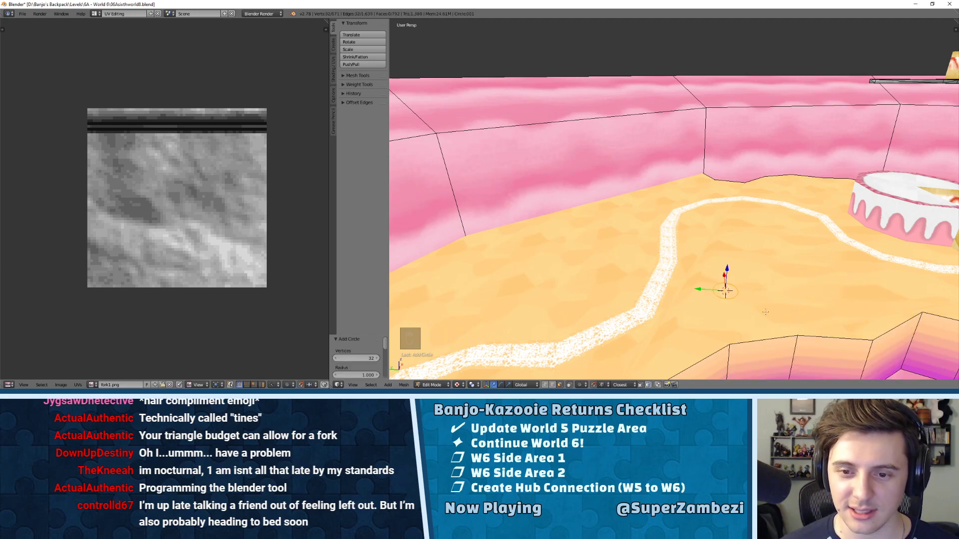
{"action": "left_click", "coordinate": [366, 357]}
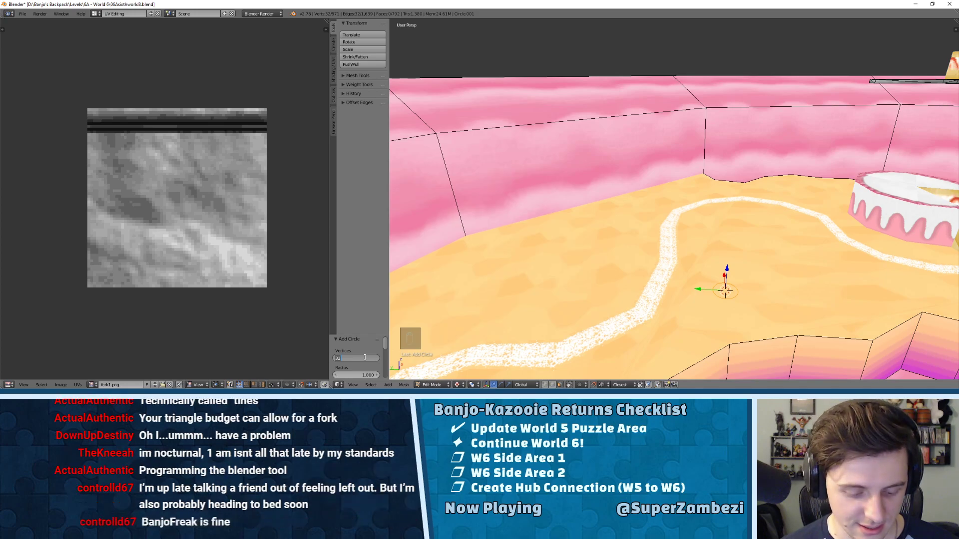
{"action": "type", "text": "5"}
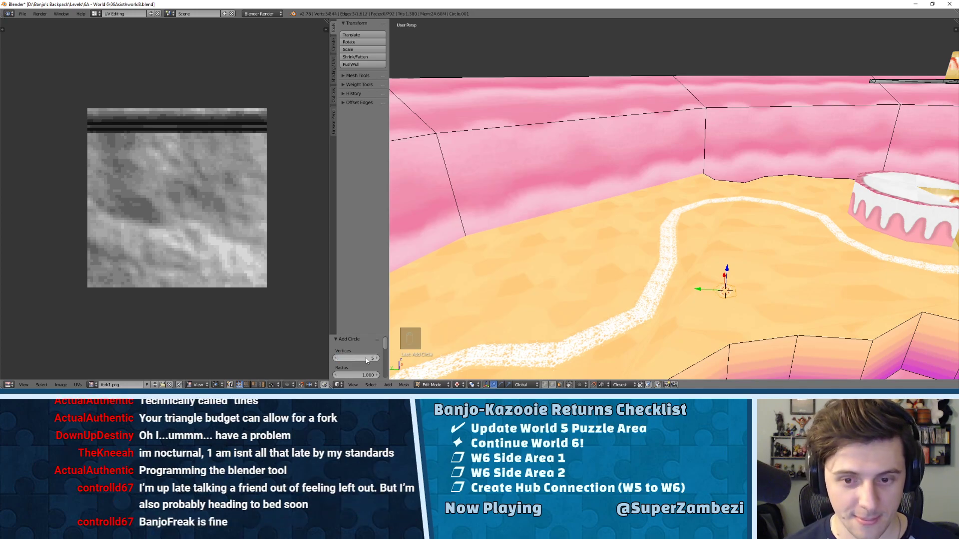
{"action": "key", "text": "Return"}
{"action": "left_click", "coordinate": [377, 359]}
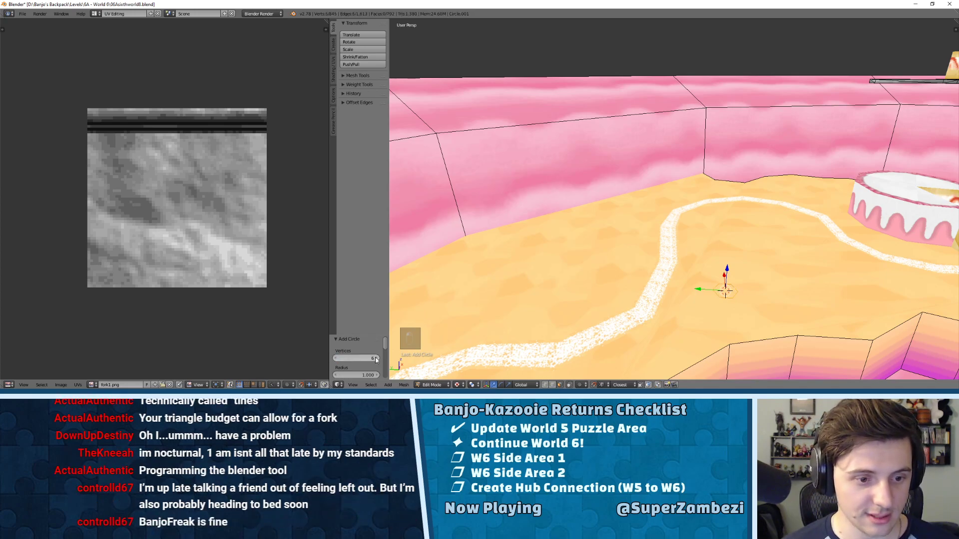
- Fill the new six-sided circle with a face, centre the view on it and switch to vertex selection
{"action": "key", "text": "KP_Decimal"}
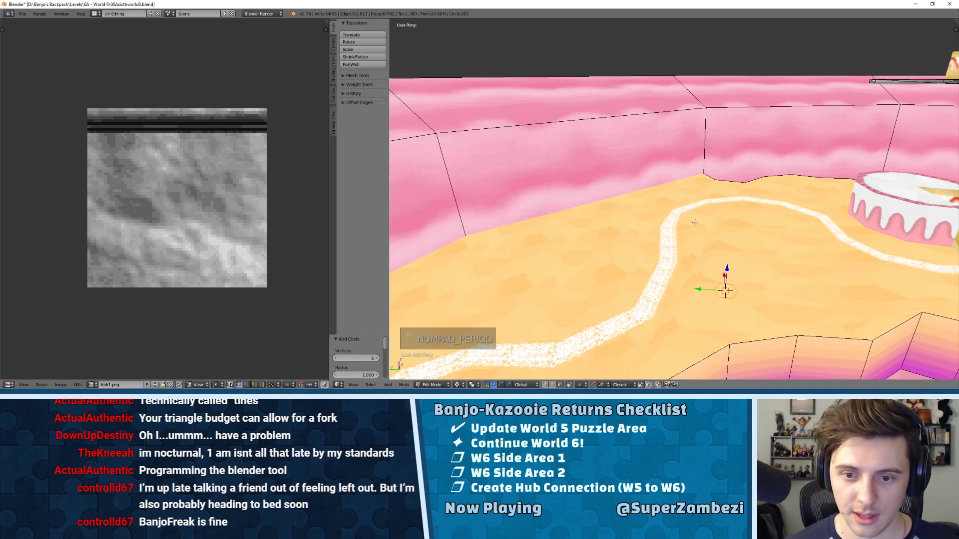
{"action": "middle_click_drag", "start_coordinate": [759, 220], "coordinate": [751, 291]}
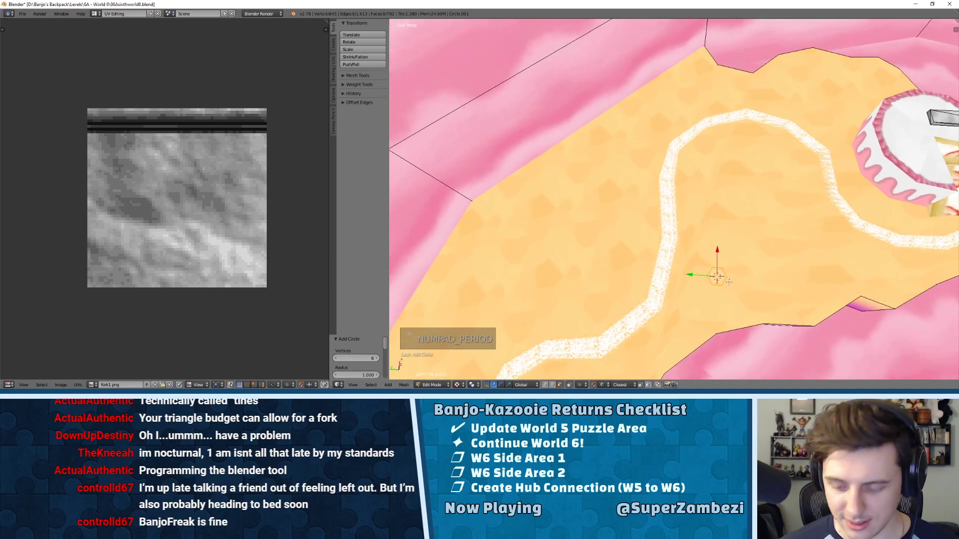
{"action": "key", "text": "KP_Decimal"}
{"action": "key", "text": "Tab"}
{"action": "right_click", "coordinate": [717, 278]}
{"action": "key", "text": "Tab"}
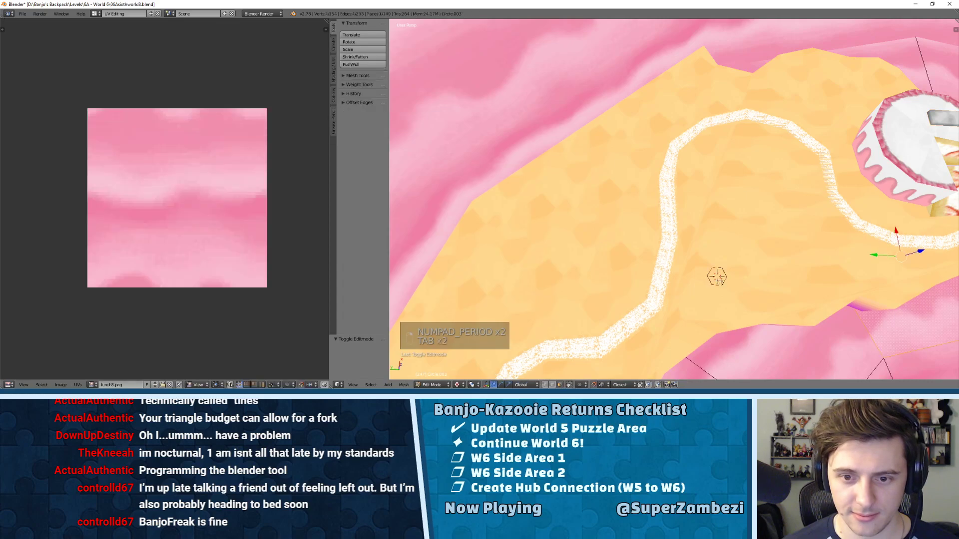
{"action": "key", "text": "Tab"}
{"action": "right_click", "coordinate": [724, 283]}
{"action": "key", "text": "Tab"}
{"action": "key", "text": "f"}
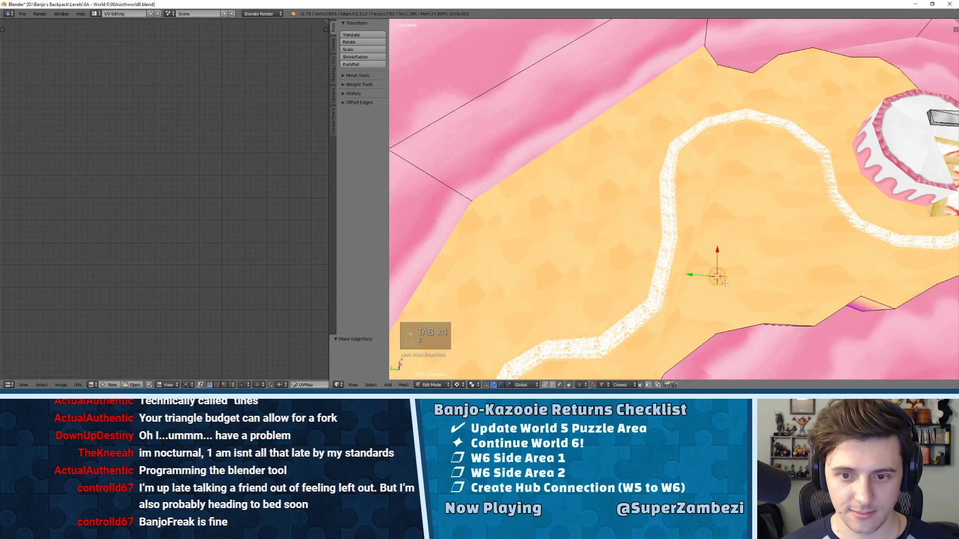
{"action": "key", "text": "KP_Decimal"}
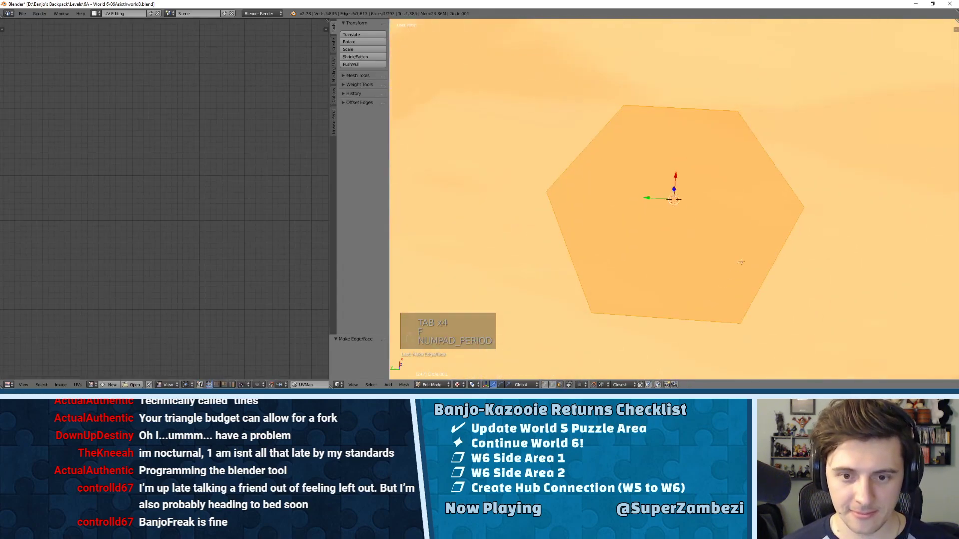
{"action": "key", "text": "ctrl+Tab"}
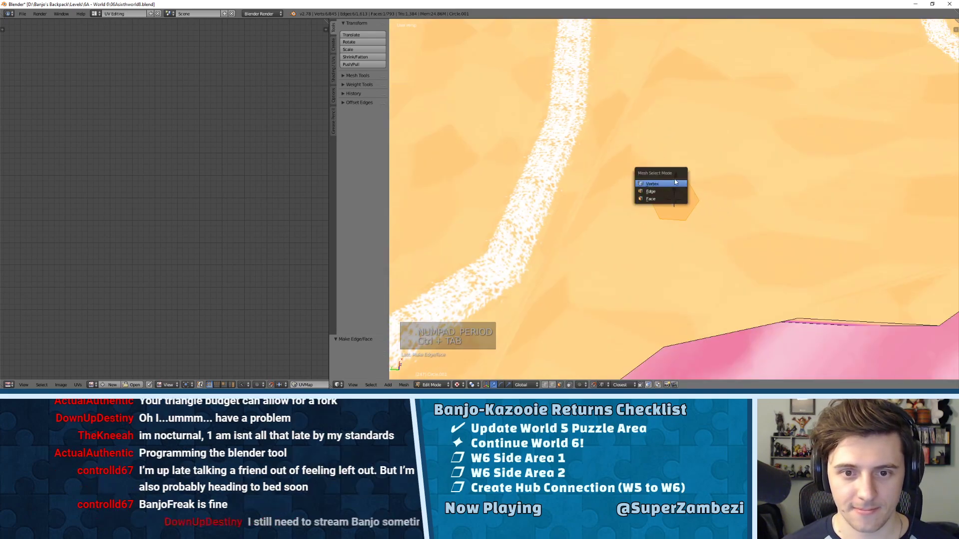
{"action": "left_click", "coordinate": [675, 184]}
- Try to spread the hexagon's opposite end vertices apart by scaling
{"action": "right_click", "coordinate": [697, 200], "text": "shift"}
{"action": "key", "text": "s"}
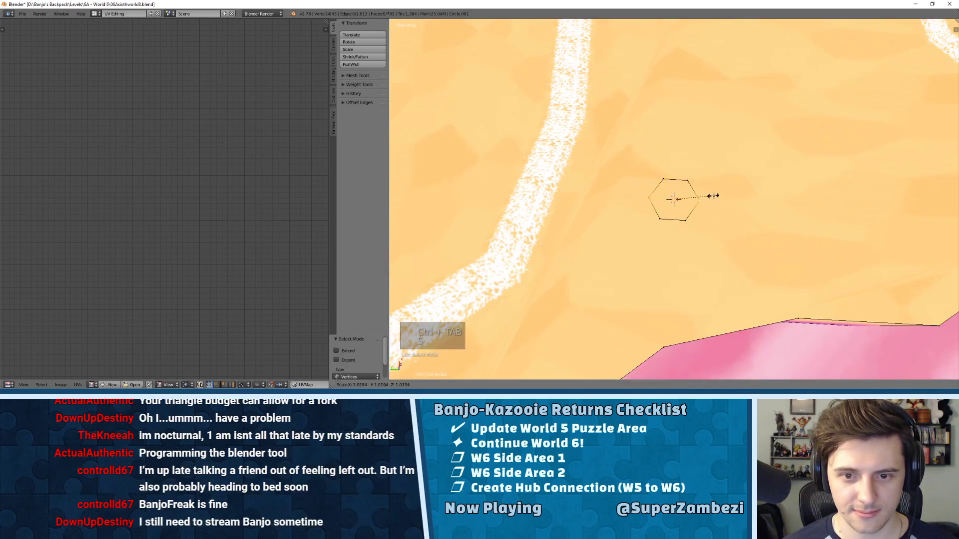
{"action": "left_click", "coordinate": [759, 196]}
{"action": "key", "text": "ctrl+z"}
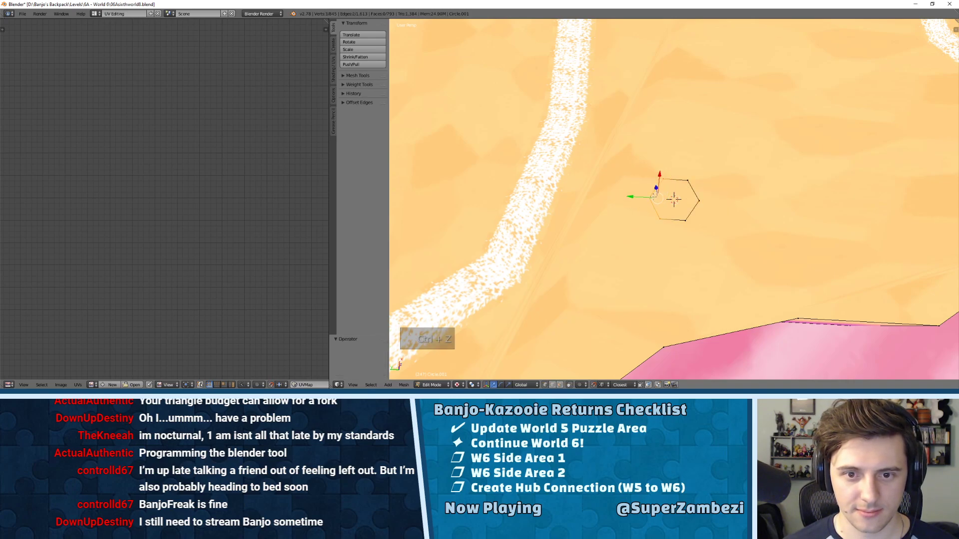
- Stretch the hexagon by moving its vertices nearest the white trail about 2.4 units along the Y axis
{"action": "key", "text": "g"}
{"action": "key", "text": "x"}
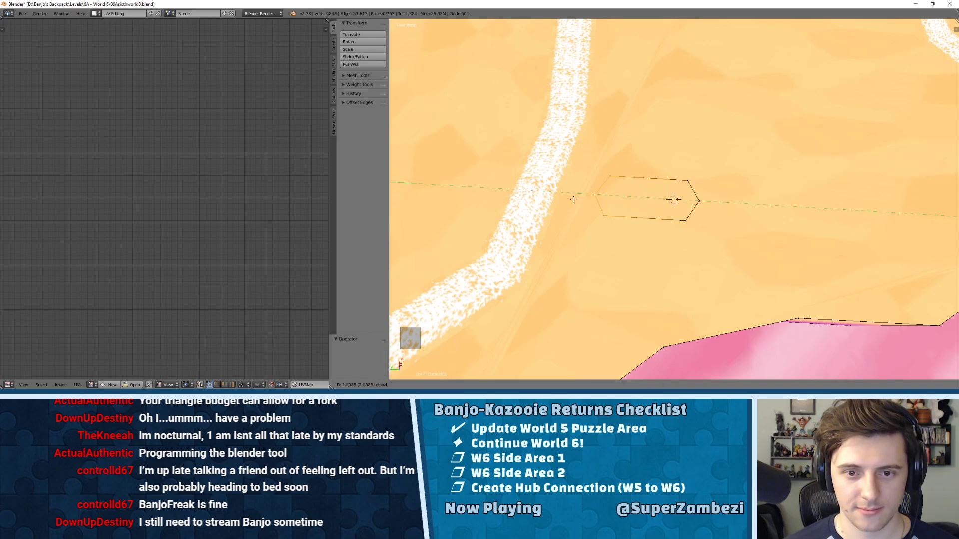
{"action": "left_click", "coordinate": [572, 199]}
- Select the four corner vertices of the hexagon's long sides and widen them along the X axis by a factor of about 1.31
{"action": "right_click", "coordinate": [605, 177]}
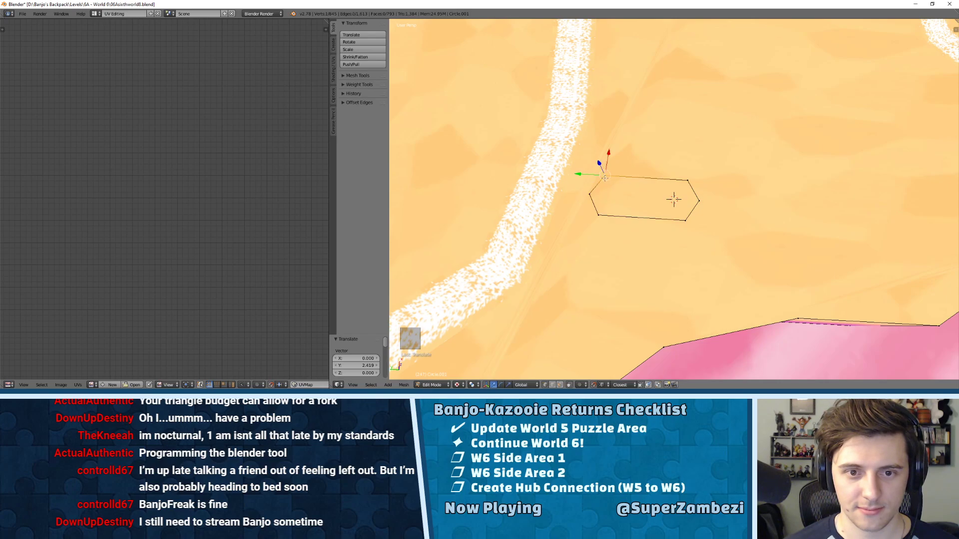
{"action": "right_click", "coordinate": [689, 182], "text": "shift"}
{"action": "right_click", "coordinate": [685, 220], "text": "shift"}
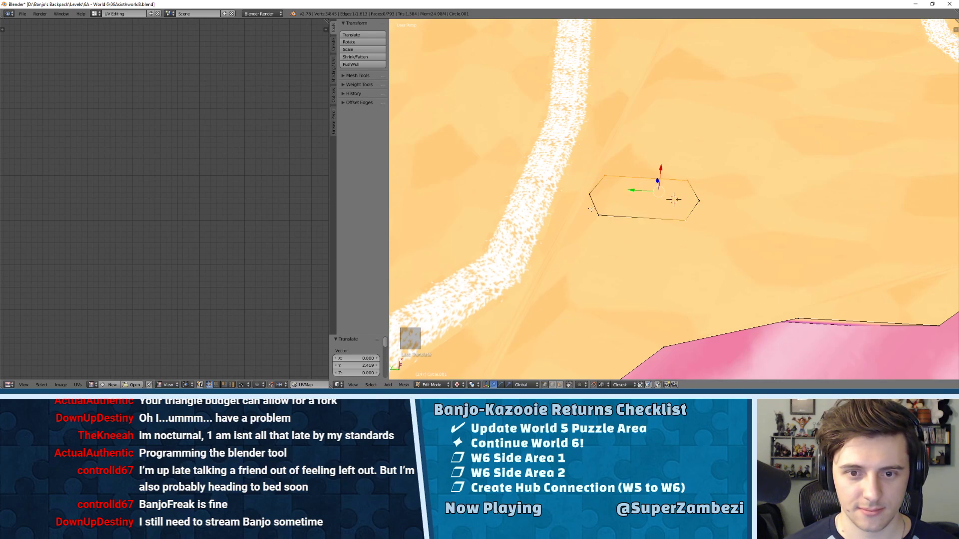
{"action": "right_click", "coordinate": [605, 198], "text": "shift"}
{"action": "key", "text": "s"}
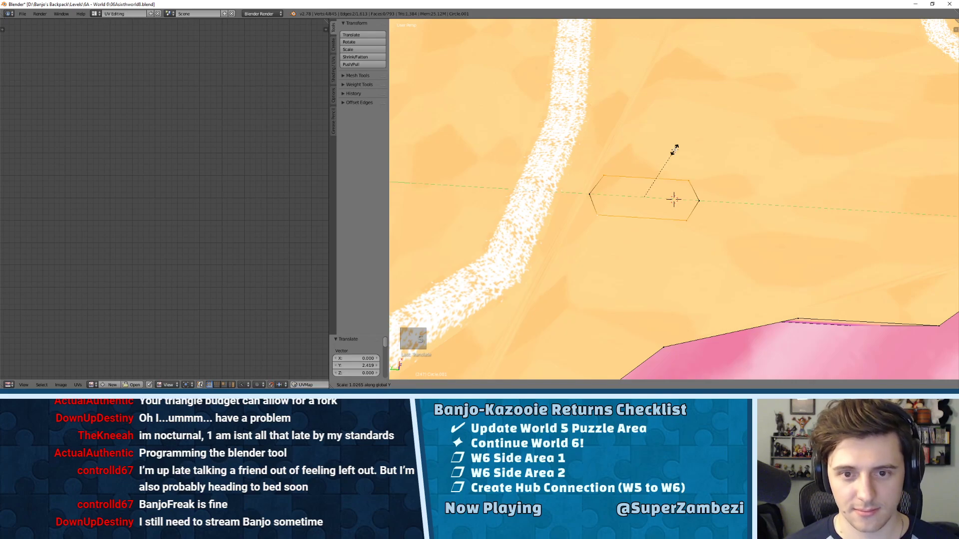
{"action": "key", "text": "y"}
{"action": "right_click", "coordinate": [676, 142]}
{"action": "key", "text": "ctrl+z"}
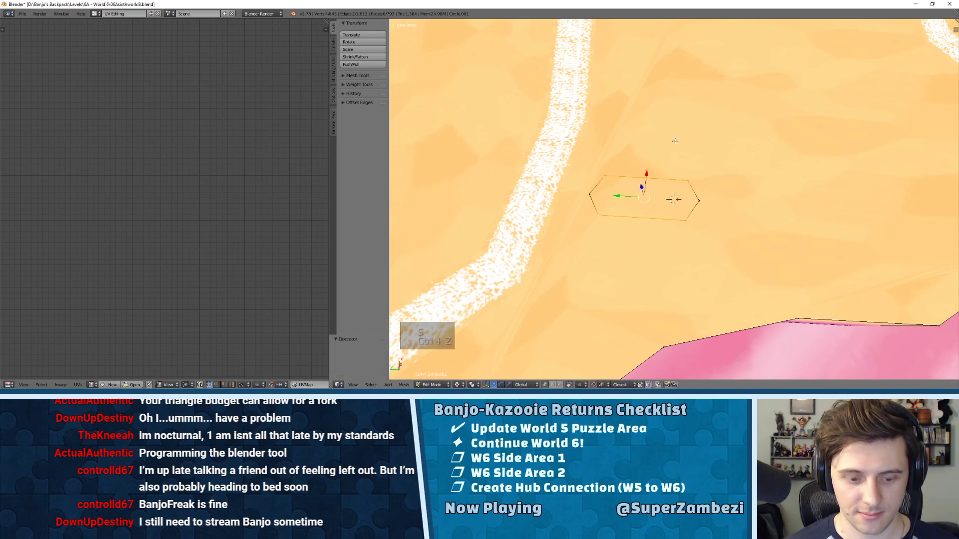
{"action": "key", "text": "s"}
{"action": "key", "text": "x"}
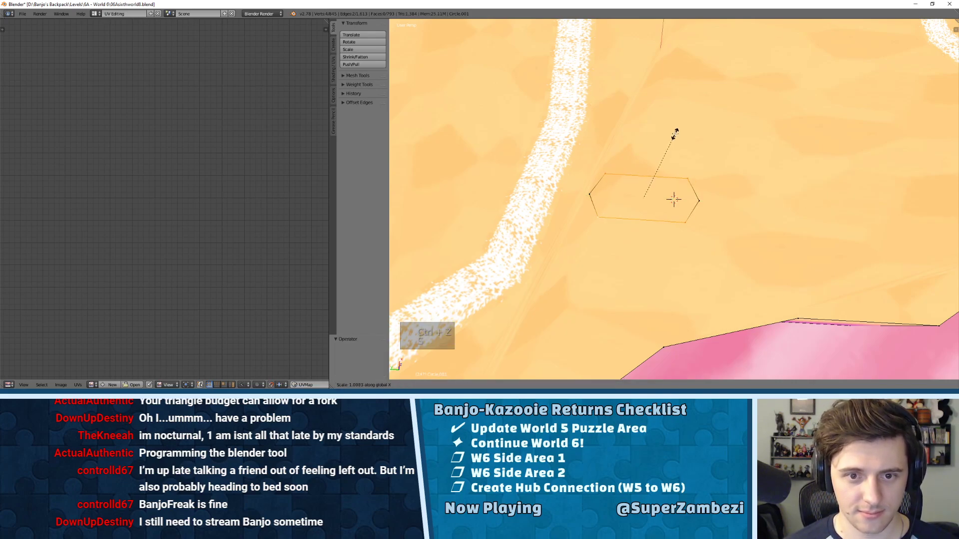
{"action": "right_click", "coordinate": [676, 118]}
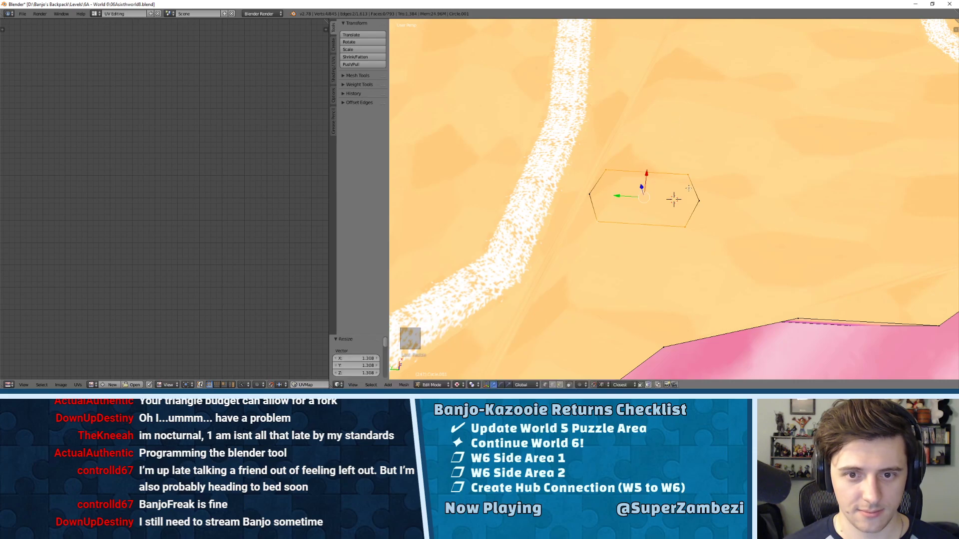
- Select the whole linked hexagon and scale it uniformly by about 1.28
{"action": "key", "text": "a"}
{"action": "key", "text": "a"}
{"action": "key", "text": "a"}
{"action": "key", "text": "a"}
{"action": "key", "text": "l"}
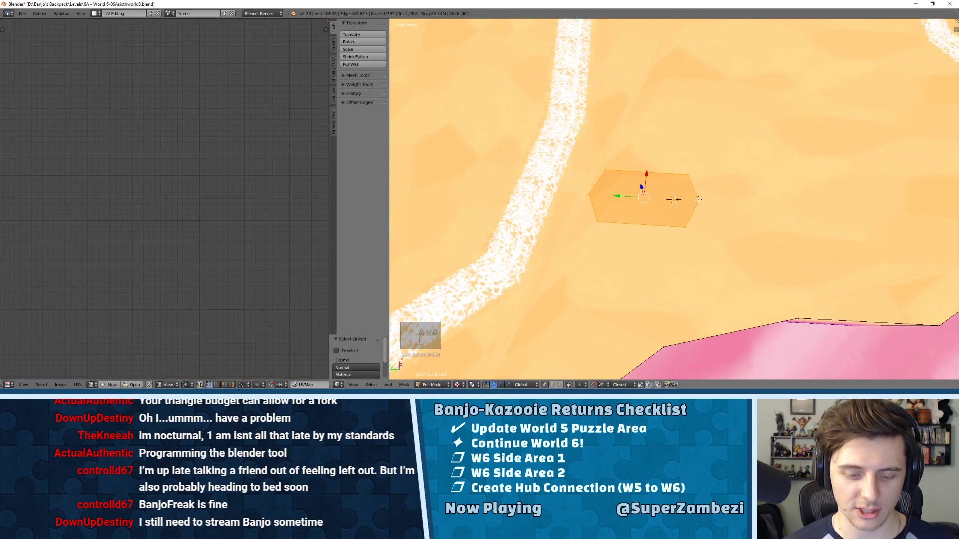
{"action": "key", "text": "s"}
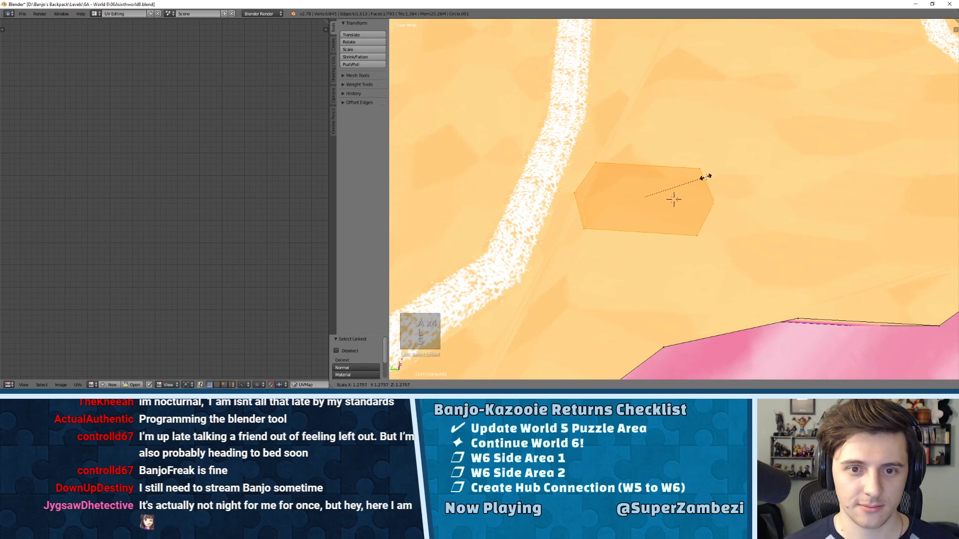
{"action": "left_click", "coordinate": [706, 177]}
- Adjust the hexagon's height to ground level along Z and move it about 9.2 units in the negative Y direction
{"action": "middle_click_drag", "start_coordinate": [706, 177], "coordinate": [699, 125]}
{"action": "key", "text": "g"}
{"action": "key", "text": "z"}
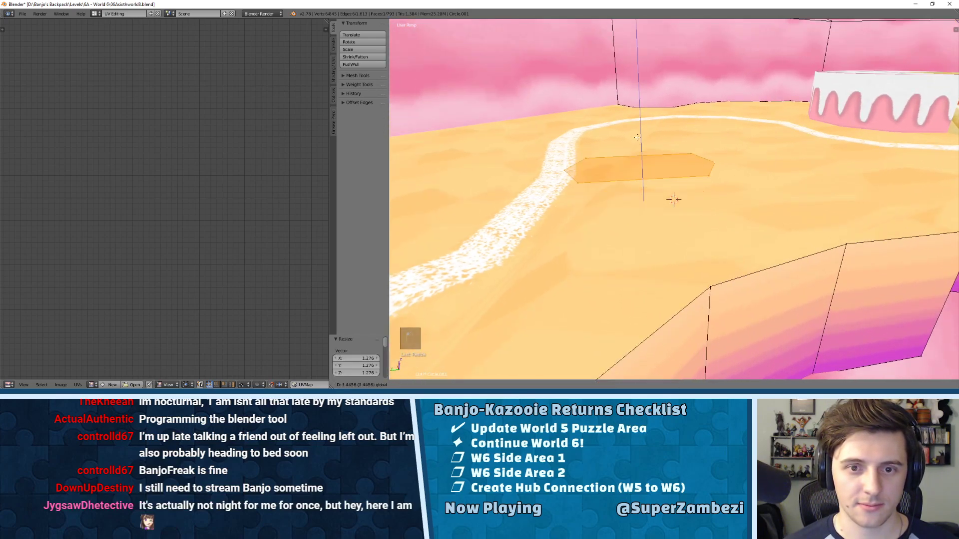
{"action": "left_click", "coordinate": [705, 283]}
{"action": "middle_click_drag", "start_coordinate": [705, 283], "coordinate": [645, 199]}
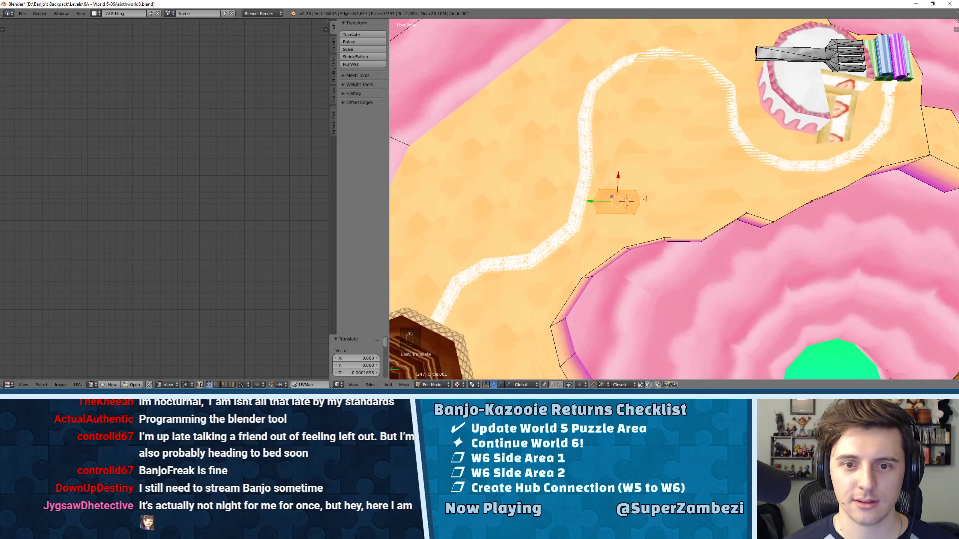
{"action": "key", "text": "g"}
{"action": "key", "text": "y"}
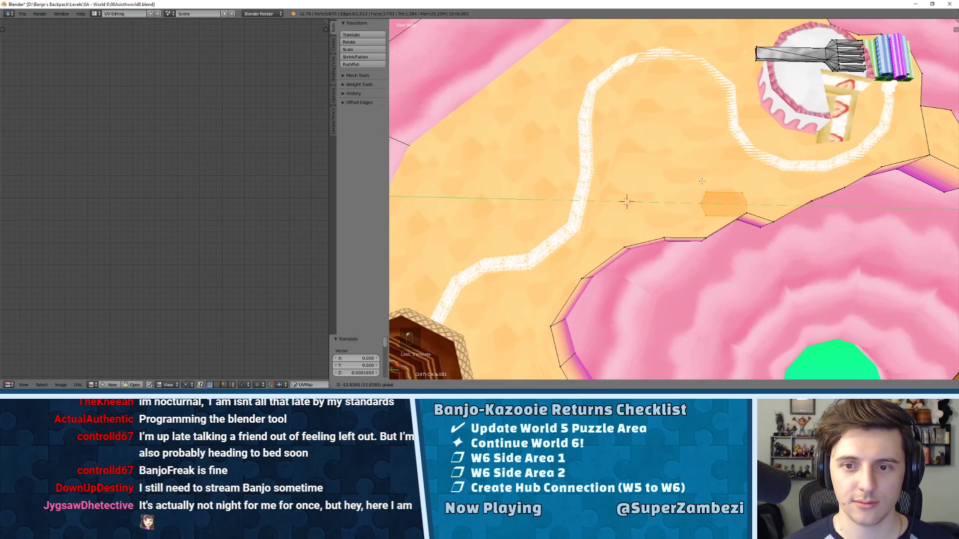
{"action": "left_click", "coordinate": [672, 200]}
- Return to Object Mode and move the bear character about 36 units in the negative X direction, beside the stacked coloured rolls
{"action": "middle_click_drag", "start_coordinate": [671, 200], "coordinate": [694, 199]}
{"action": "middle_click_drag", "start_coordinate": [623, 190], "coordinate": [615, 188]}
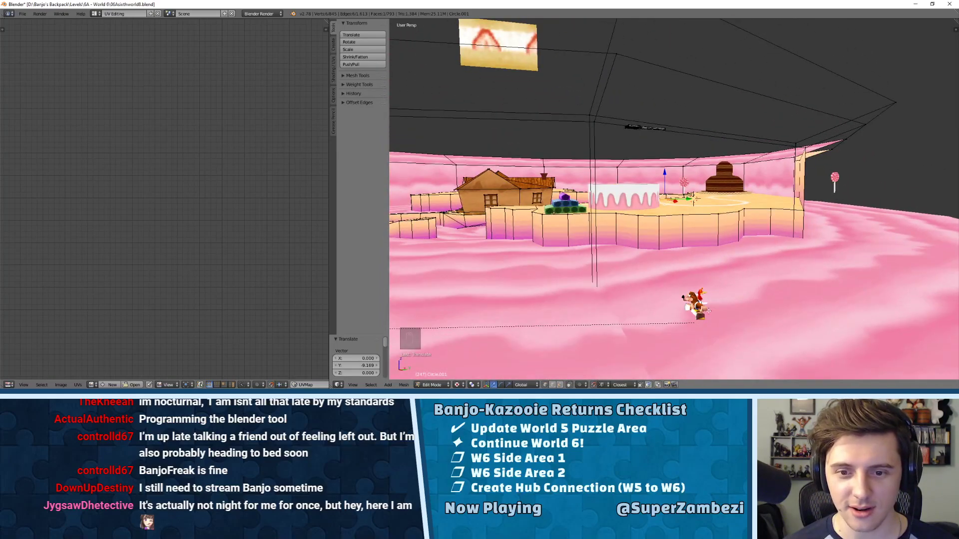
{"action": "key", "text": "Tab"}
{"action": "middle_click_drag", "start_coordinate": [749, 359], "coordinate": [701, 238]}
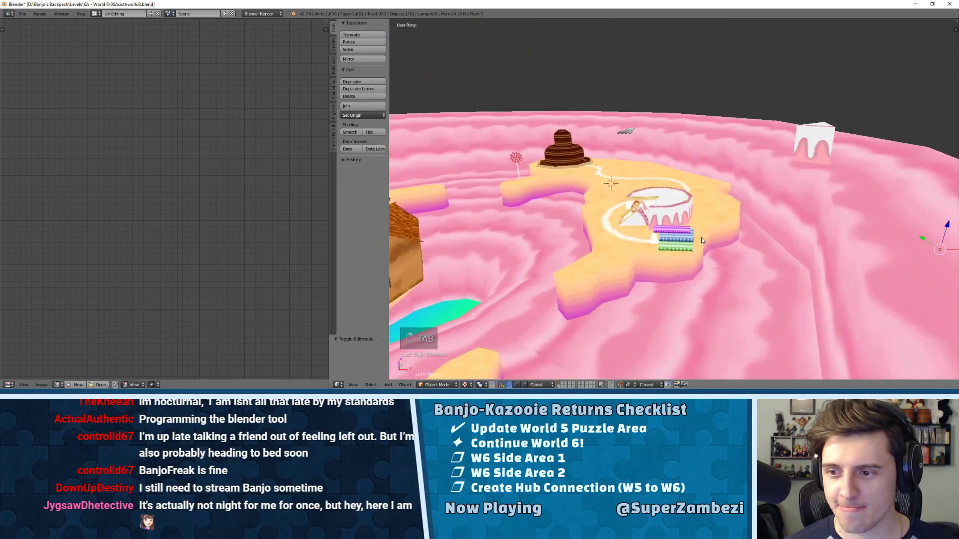
{"action": "middle_click_drag", "start_coordinate": [781, 215], "coordinate": [693, 213]}
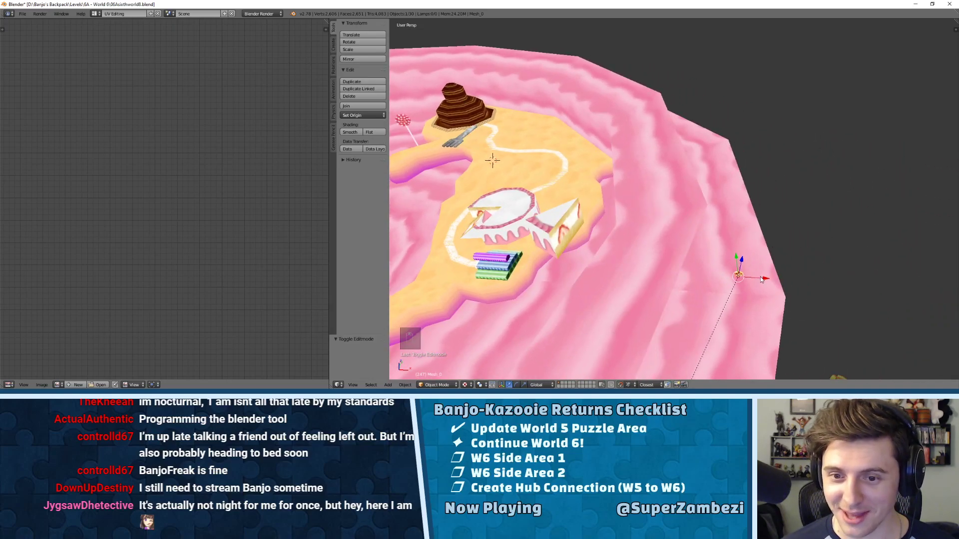
{"action": "left_click_drag", "start_coordinate": [761, 280], "coordinate": [523, 274]}
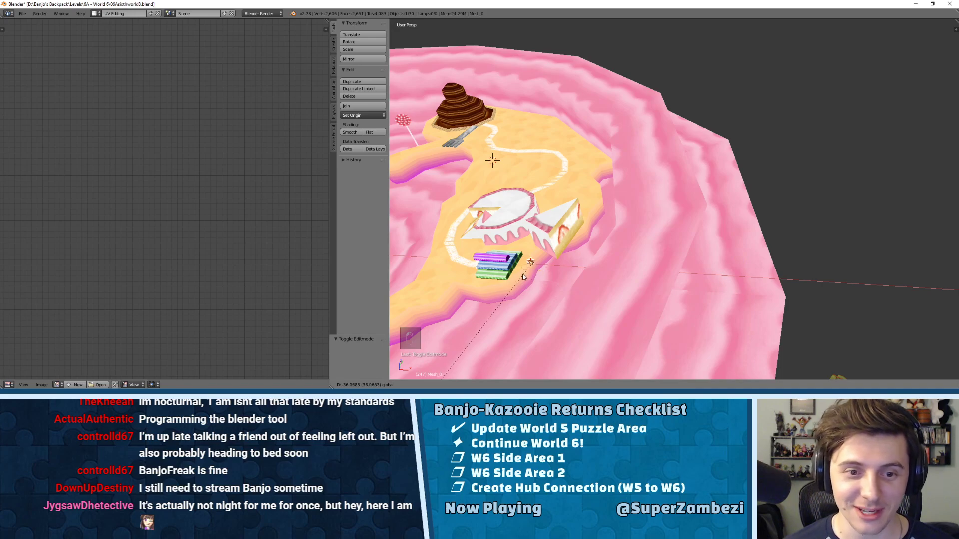
{"action": "key", "text": "KP_Decimal"}
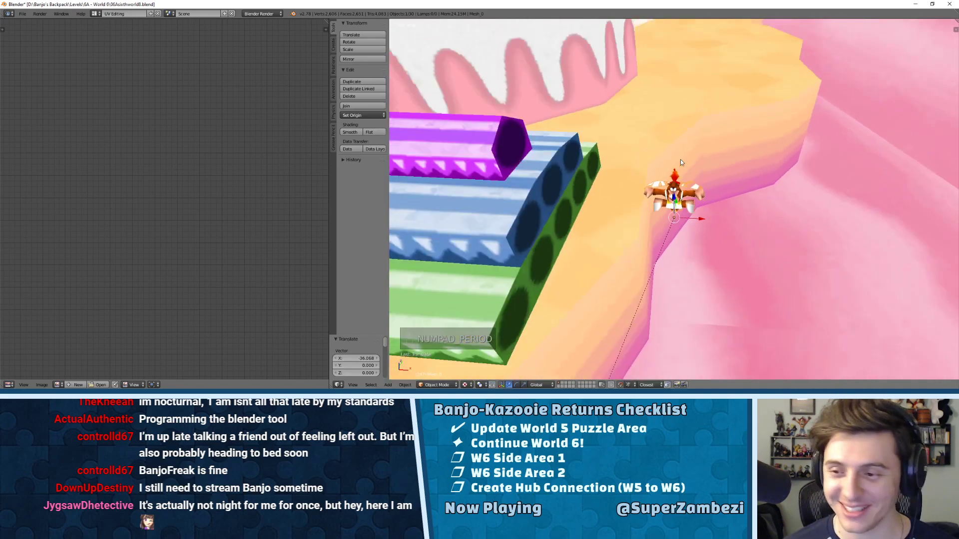
- Bring up the 6A - World 6 texture folder window and dismiss all of the Snip hotkey warnings
{"action": "scroll", "coordinate": [680, 162], "scroll_direction": "down", "scroll_amount": 2}
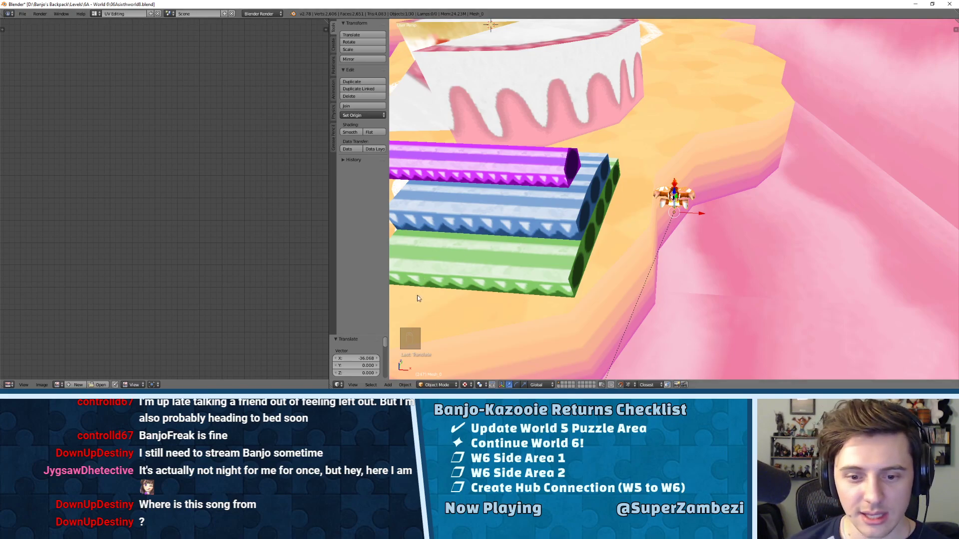
{"action": "mouse_move", "coordinate": [311, 389]}
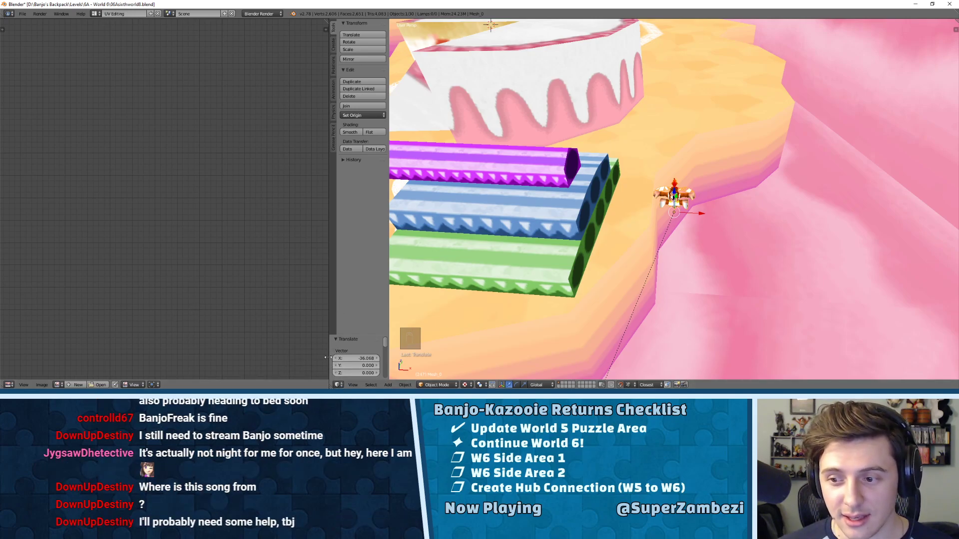
{"action": "key", "text": "alt+Tab"}
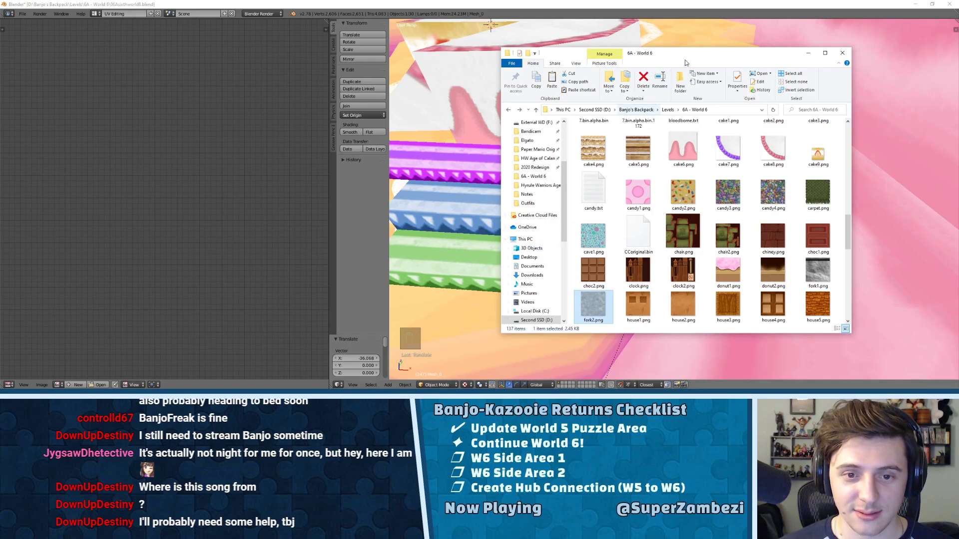
{"action": "key", "text": "alt+Tab"}
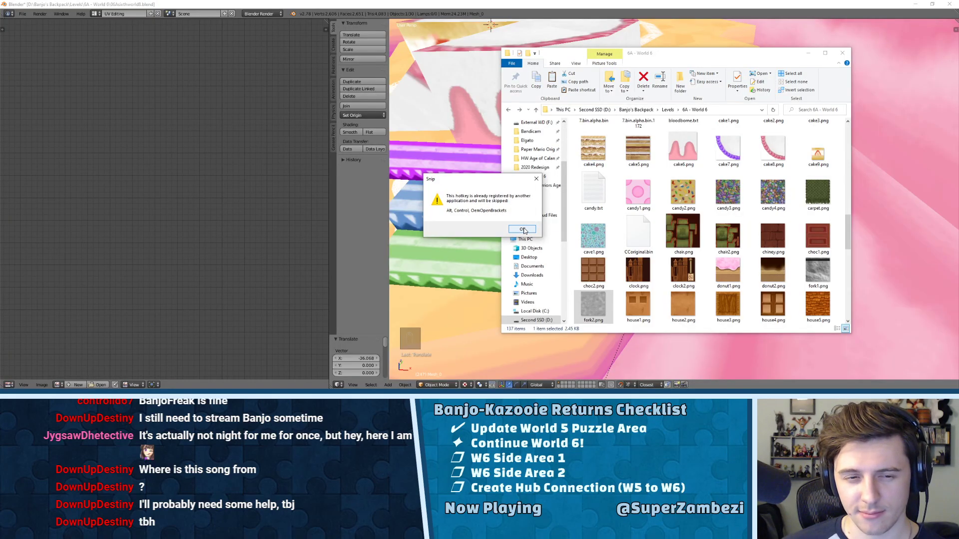
{"action": "left_click", "coordinate": [522, 229]}
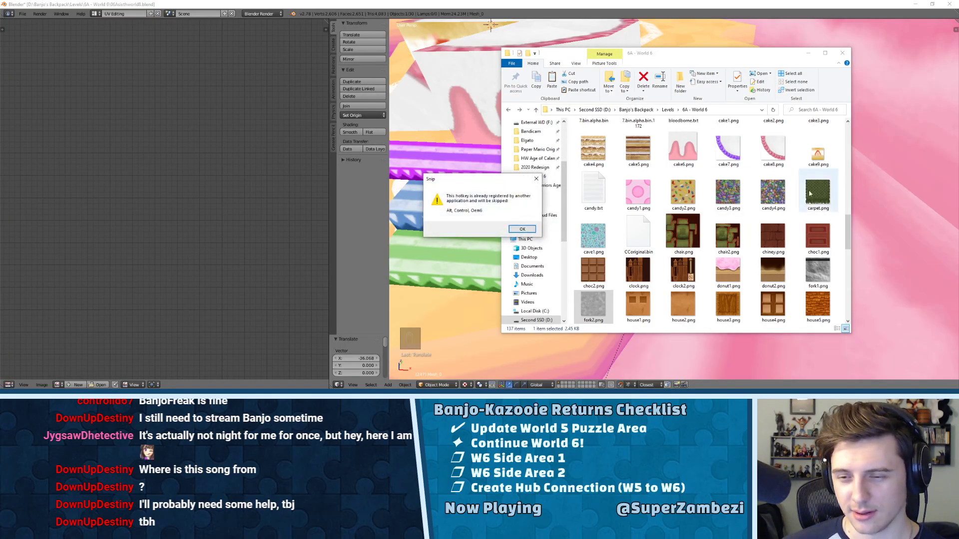
{"action": "key", "text": "Return"}
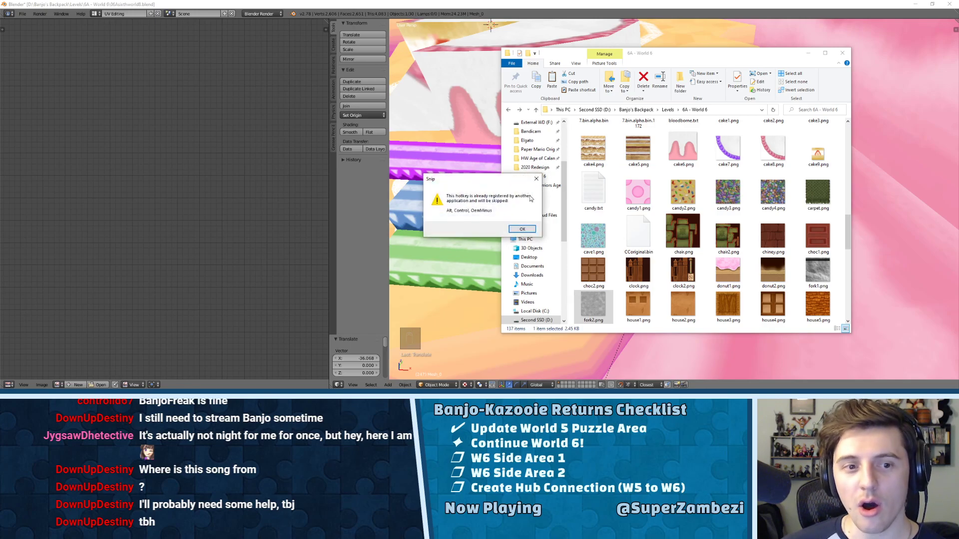
{"action": "key", "text": "Return"}
{"action": "key", "text": "Return"}
{"action": "key", "text": "Return"}
{"action": "left_click", "coordinate": [528, 187]}
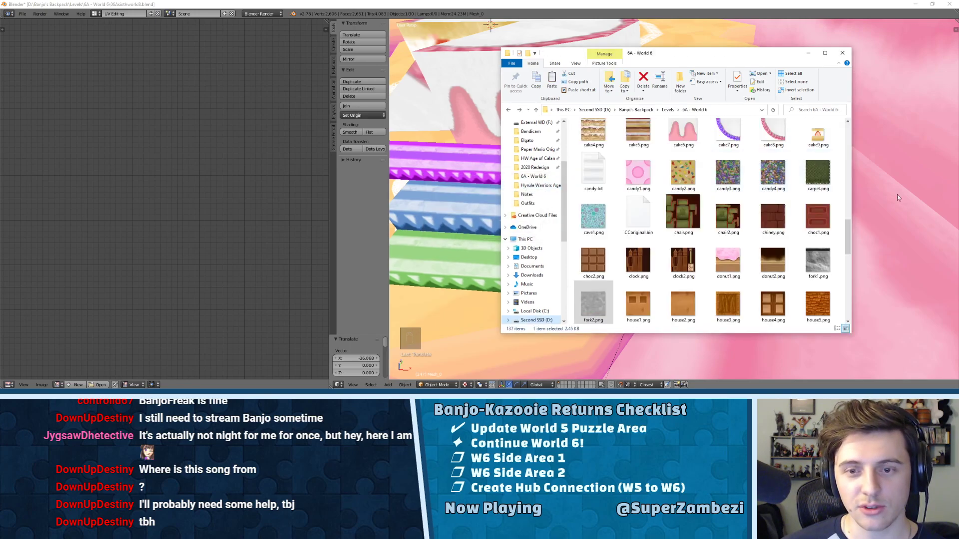
- Launch VLC media player and move its window clear of the workspace
{"action": "left_click", "coordinate": [491, 25]}
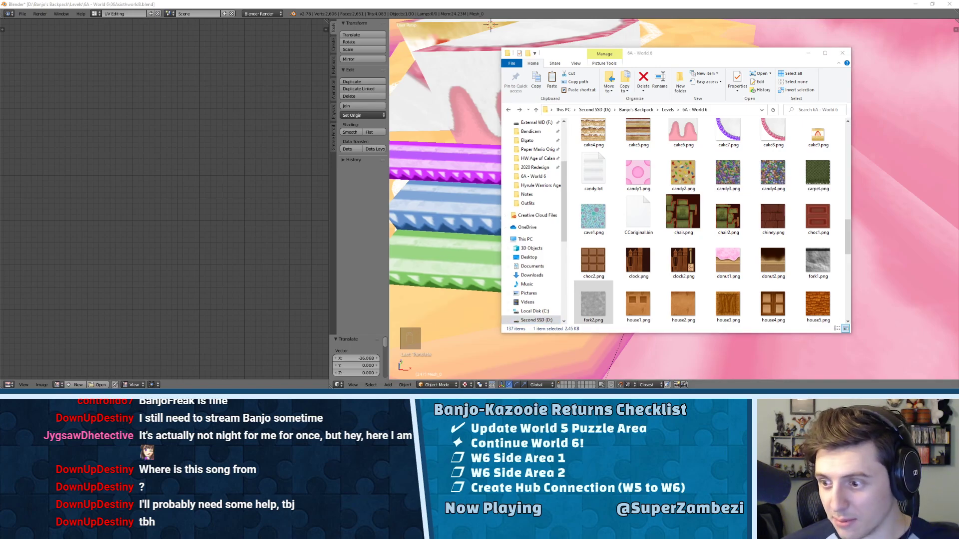
{"action": "key", "text": "super"}
{"action": "type", "text": "vlc"}
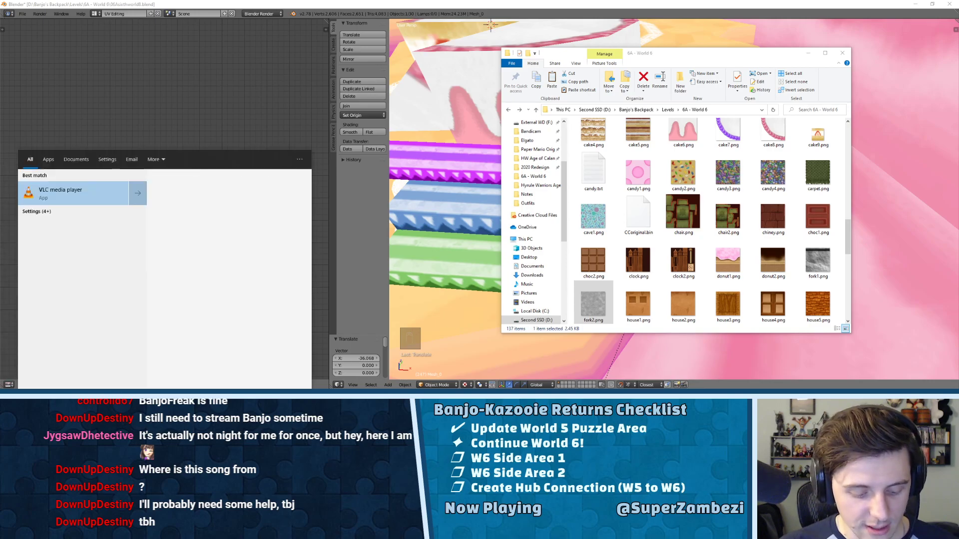
{"action": "key", "text": "Return"}
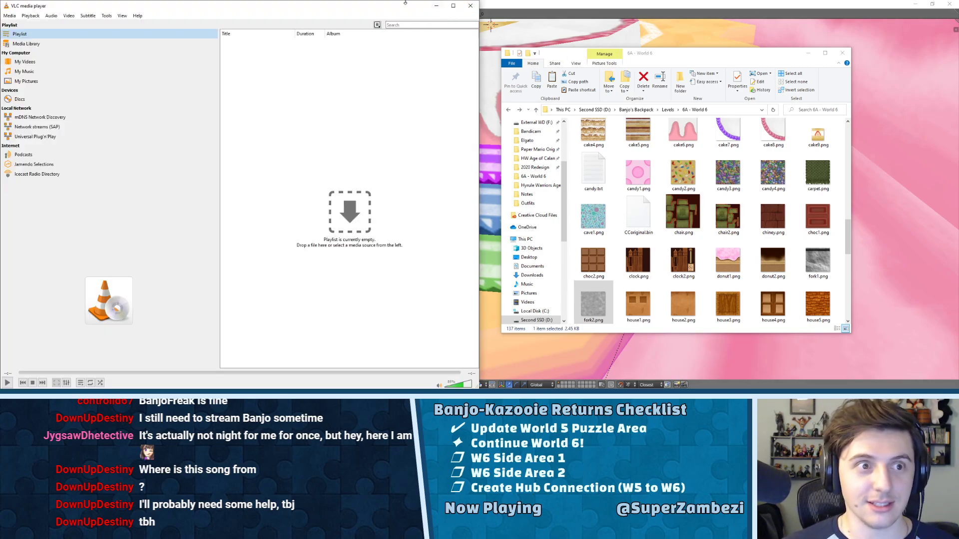
{"action": "left_click_drag", "start_coordinate": [398, 9], "coordinate": [683, 22]}
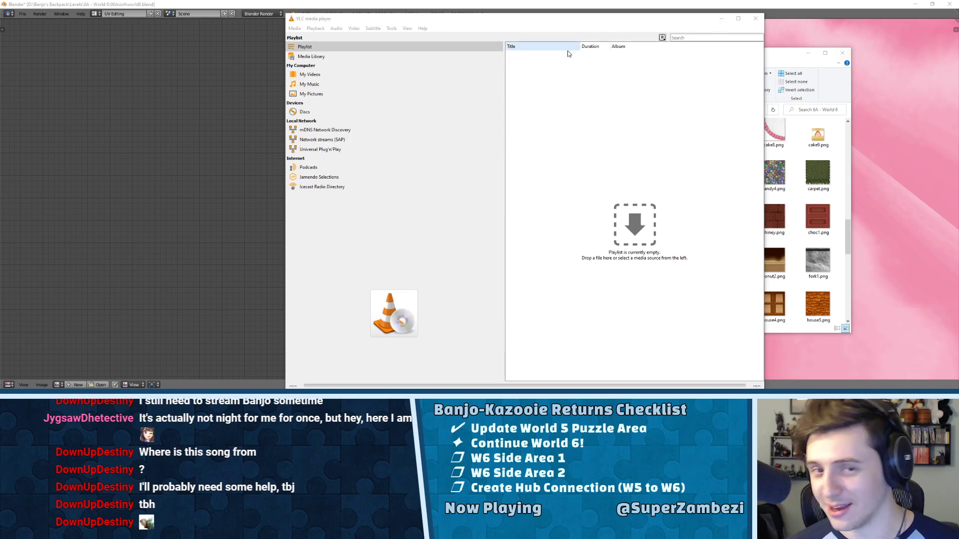
{"action": "left_click_drag", "start_coordinate": [564, 22], "coordinate": [958, 41]}
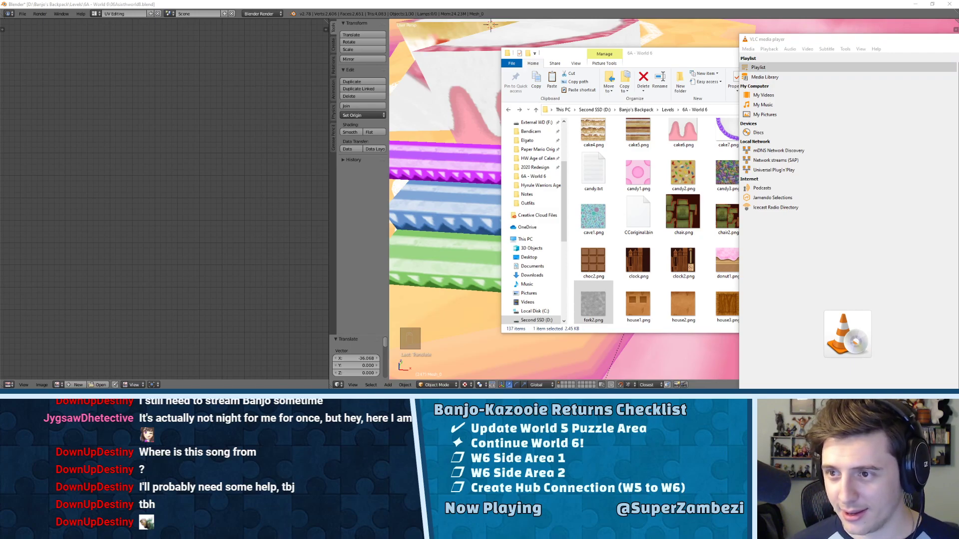
{"action": "left_click_drag", "start_coordinate": [824, 39], "coordinate": [867, 35]}
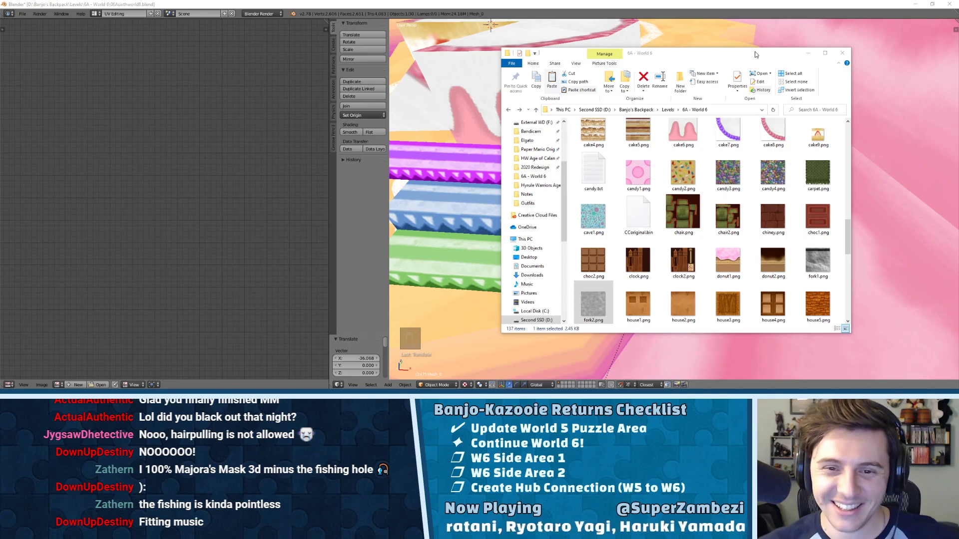
- Back in Blender, select the whole linked fork in Edit Mode, move it onto the edge of the cake's top, and return to Object Mode
{"action": "left_click", "coordinate": [731, 4]}
{"action": "scroll", "coordinate": [690, 147], "scroll_direction": "down", "scroll_amount": 5}
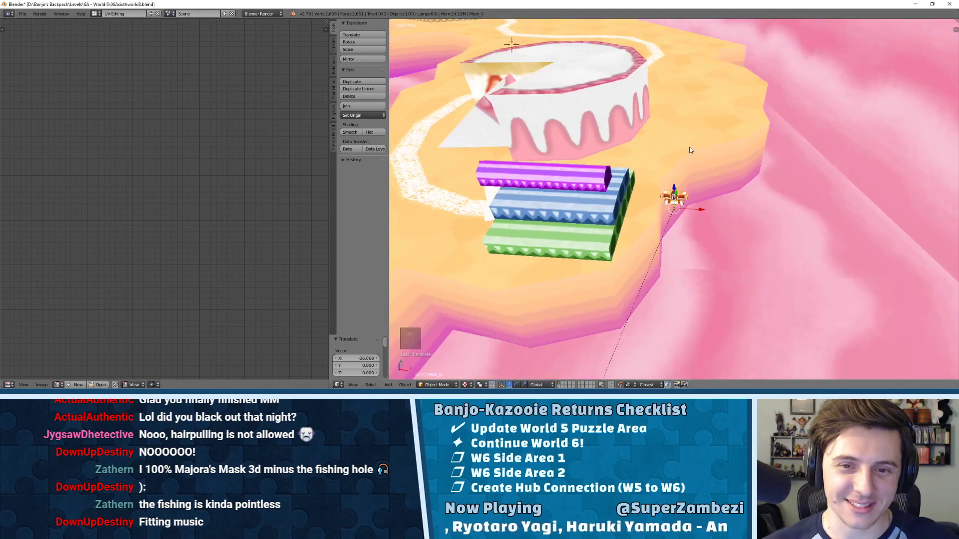
{"action": "middle_click_drag", "start_coordinate": [682, 146], "coordinate": [624, 160]}
{"action": "right_click", "coordinate": [455, 78]}
{"action": "key", "text": "Tab"}
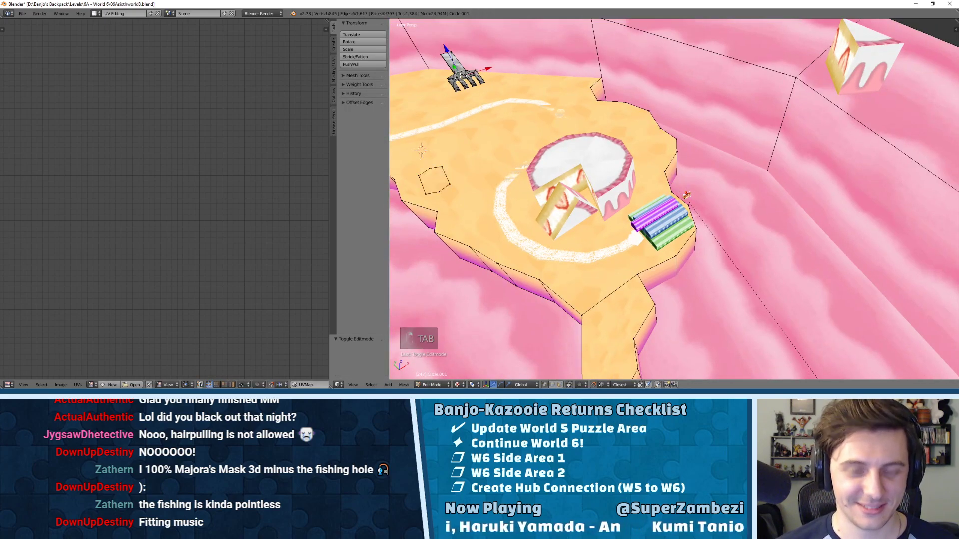
{"action": "key", "text": "l"}
{"action": "left_click_drag", "start_coordinate": [449, 51], "coordinate": [584, 153]}
{"action": "middle_click_drag", "start_coordinate": [585, 153], "coordinate": [549, 151]}
{"action": "key", "text": "Tab"}
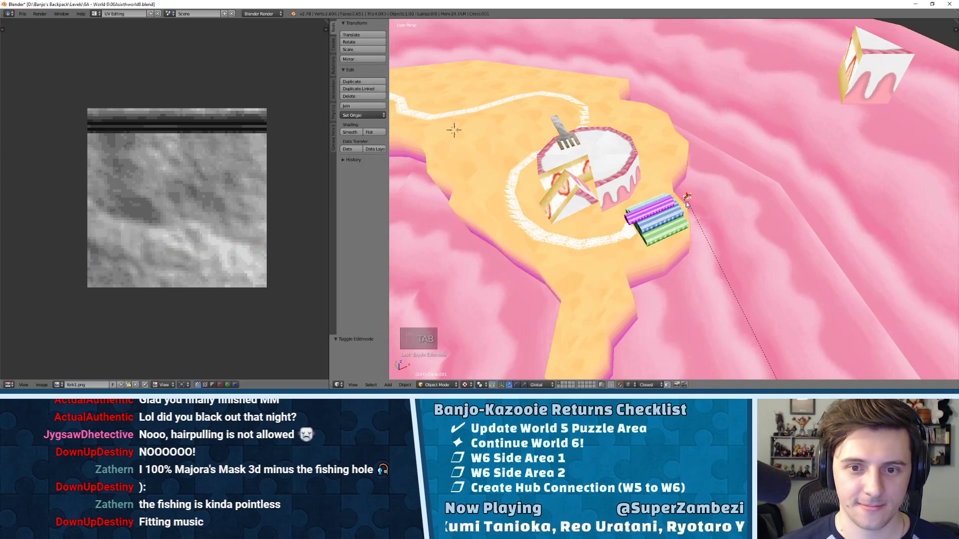
- Select the bear character and move it about 14.7 units in the negative X direction, and along Y to the leaning cake slice
{"action": "right_click", "coordinate": [688, 195]}
{"action": "left_click_drag", "start_coordinate": [706, 190], "coordinate": [593, 235]}
{"action": "middle_click_drag", "start_coordinate": [593, 235], "coordinate": [633, 222]}
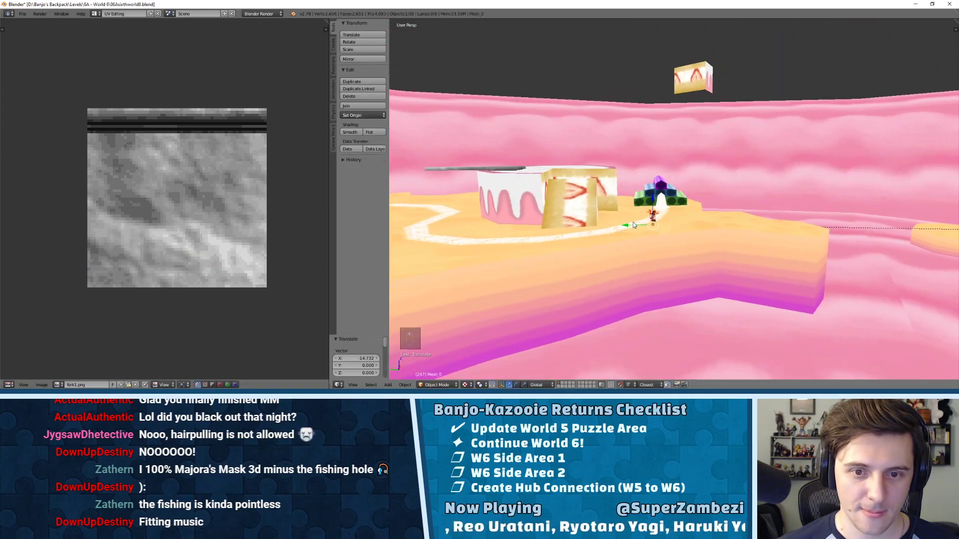
{"action": "left_click_drag", "start_coordinate": [632, 223], "coordinate": [592, 234]}
{"action": "key", "text": "y"}
{"action": "key", "text": "4"}
{"action": "middle_click_drag", "start_coordinate": [592, 233], "coordinate": [703, 225]}
{"action": "key", "text": "KP_Decimal"}
- Shift the bear onto the leaning cake slice, about 1.8 units up along Z, 2 units along Y and 1.25 units along X
{"action": "left_click_drag", "start_coordinate": [703, 225], "coordinate": [703, 160]}
{"action": "key", "text": "g"}
{"action": "key", "text": "y"}
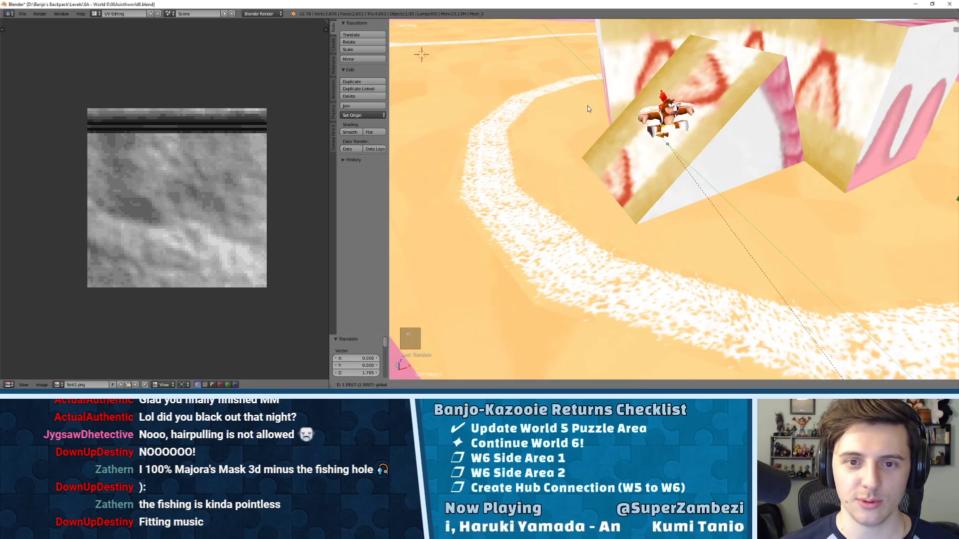
{"action": "left_click", "coordinate": [408, 219]}
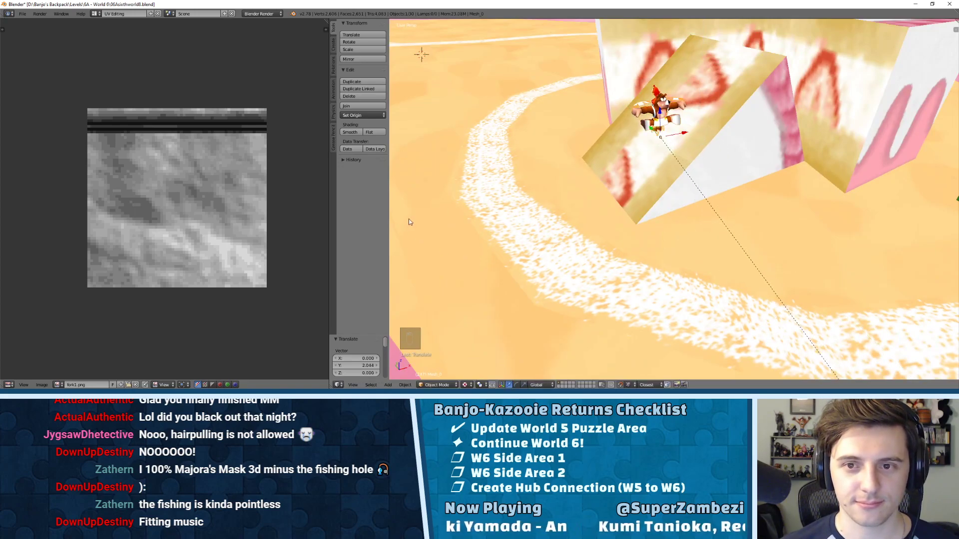
{"action": "middle_click_drag", "start_coordinate": [408, 218], "coordinate": [671, 202]}
{"action": "scroll", "coordinate": [669, 160], "scroll_direction": "up", "scroll_amount": 5}
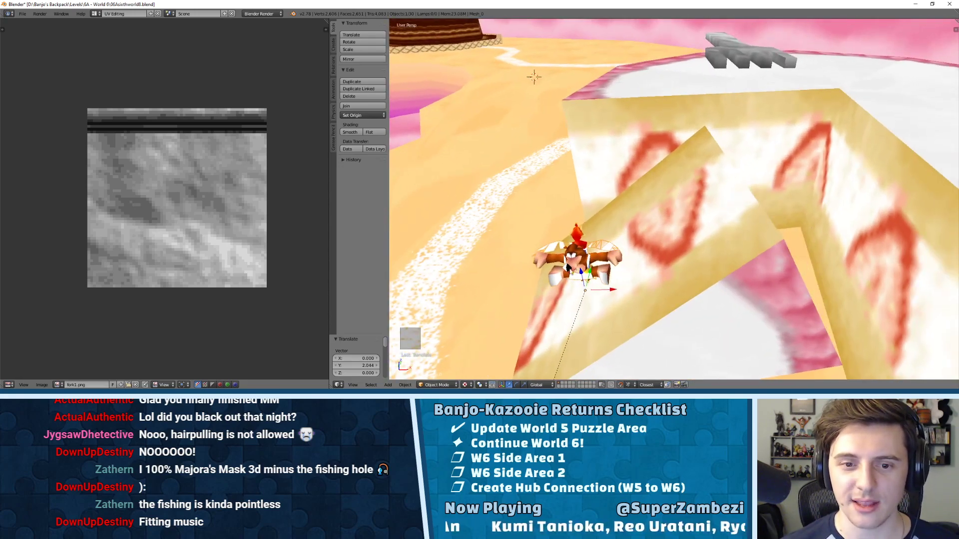
{"action": "left_click_drag", "start_coordinate": [609, 290], "coordinate": [662, 247]}
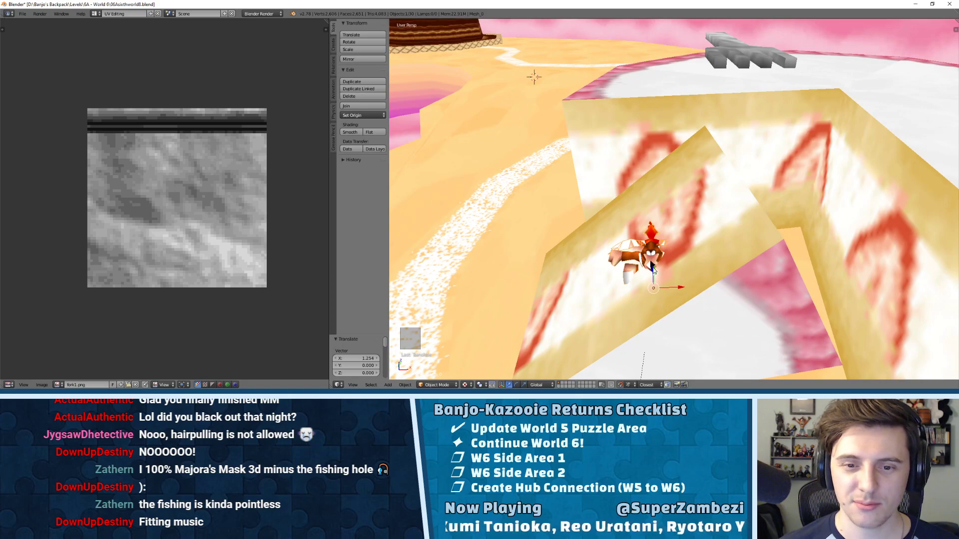
{"action": "key", "text": "g"}
{"action": "key", "text": "z"}
{"action": "right_click", "coordinate": [669, 203]}
{"action": "middle_click_drag", "start_coordinate": [670, 222], "coordinate": [688, 200]}
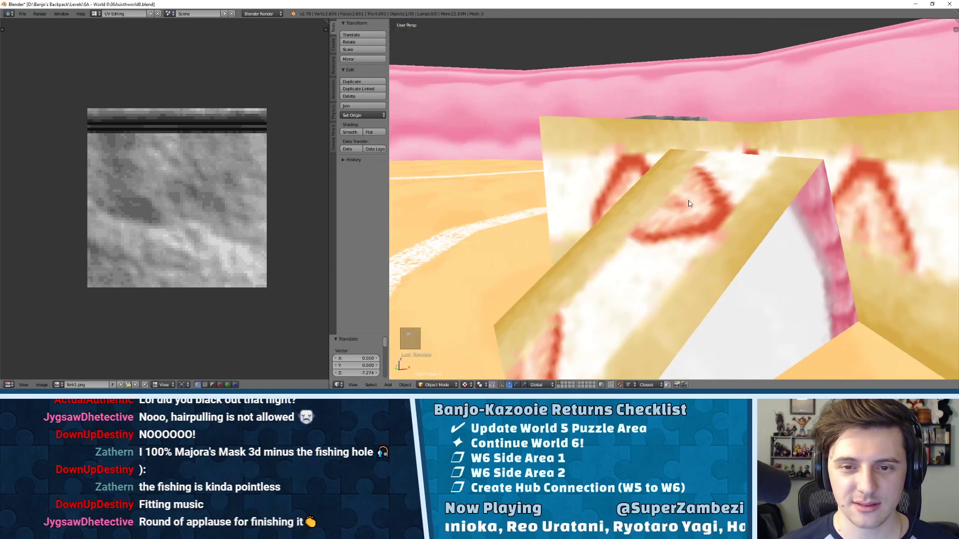
{"action": "key", "text": "ctrl+z"}
- Raise the bear about 0.66 units along Z to stand on the slope of the leaning cake slice
{"action": "key", "text": "g"}
{"action": "key", "text": "z"}
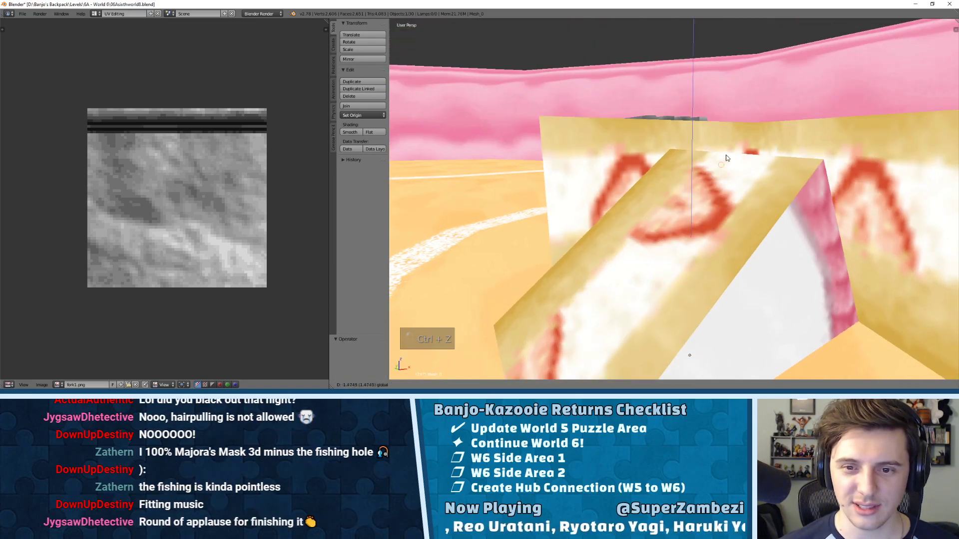
{"action": "left_click", "coordinate": [822, 161]}
{"action": "scroll", "coordinate": [814, 163], "scroll_direction": "down", "scroll_amount": 3}
{"action": "middle_click_drag", "start_coordinate": [814, 163], "coordinate": [748, 148]}
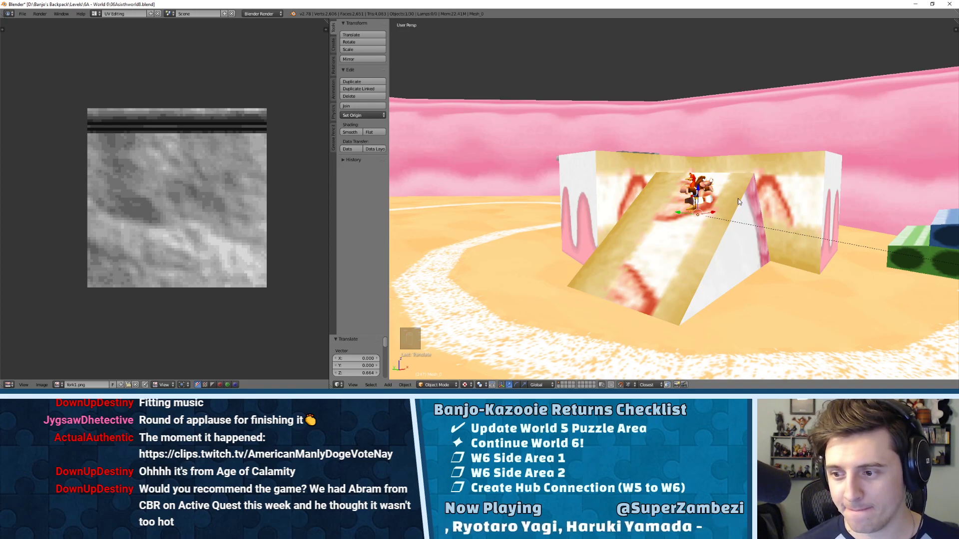
- Examine the level layout and the ground around the cake and giant fork from above and at an angle
{"action": "scroll", "coordinate": [730, 172], "scroll_direction": "down", "scroll_amount": 10}
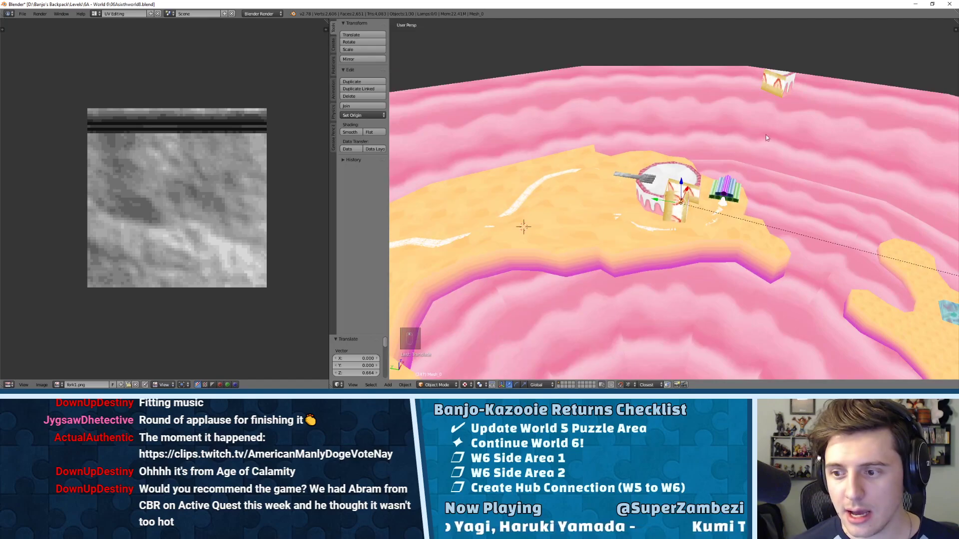
{"action": "middle_click_drag", "start_coordinate": [767, 137], "coordinate": [763, 177]}
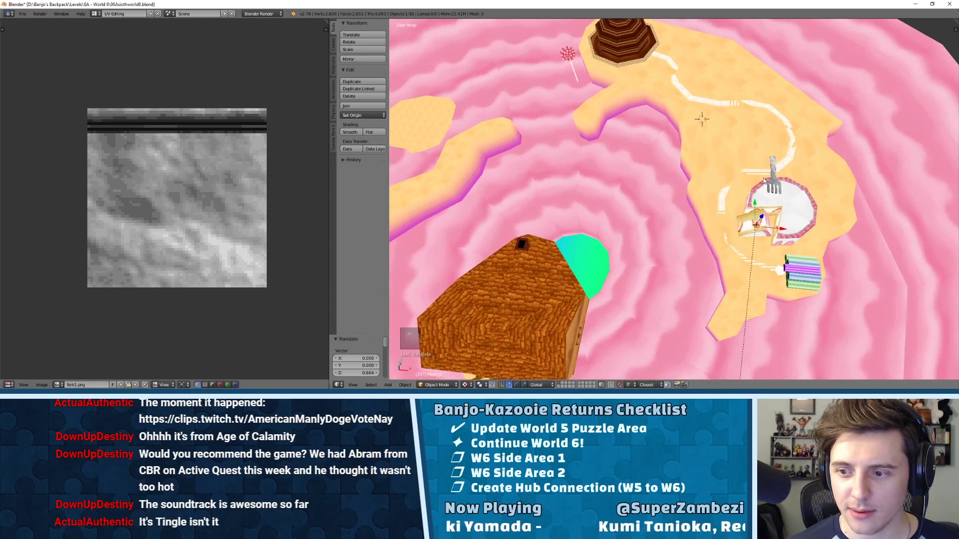
{"action": "right_click", "coordinate": [764, 180]}
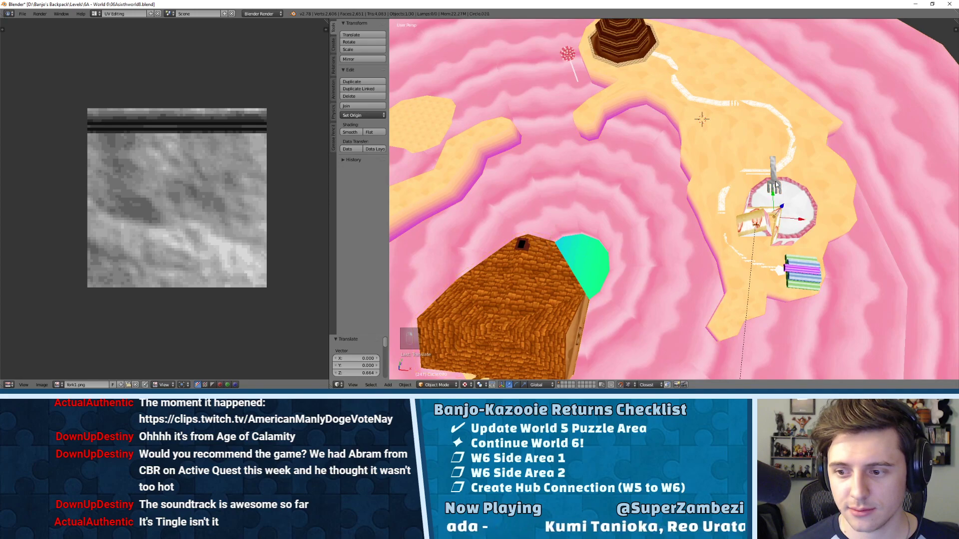
{"action": "right_click", "coordinate": [776, 185]}
{"action": "key", "text": "KP_Decimal"}
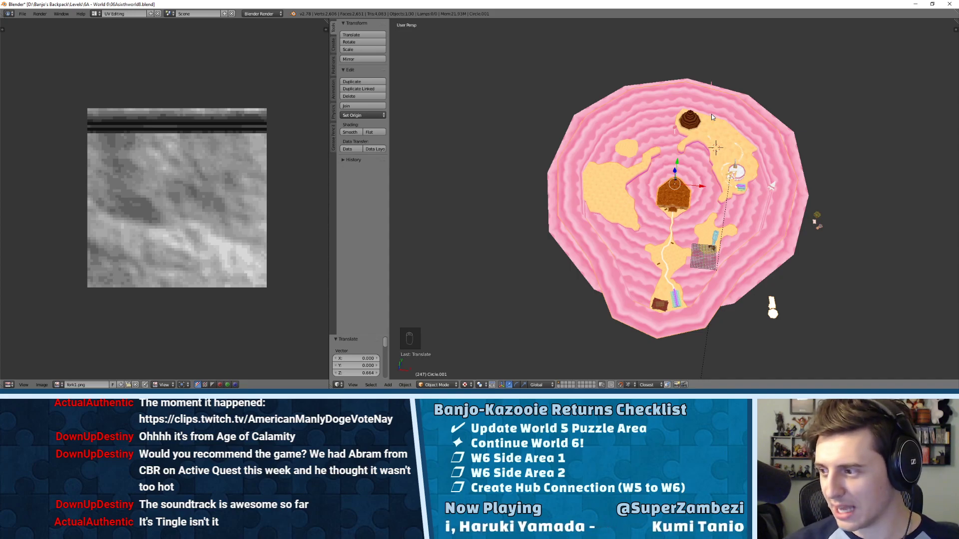
{"action": "right_click", "coordinate": [735, 171]}
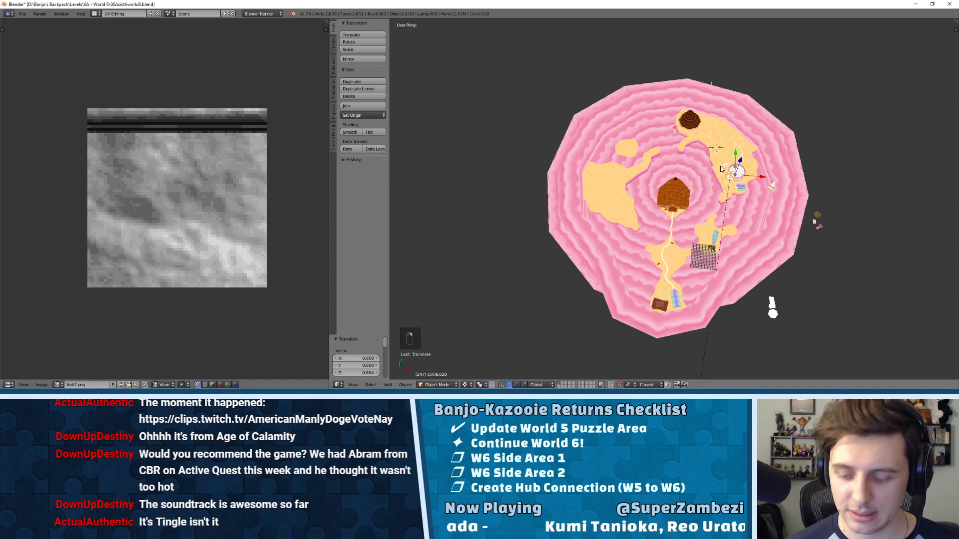
{"action": "key", "text": "KP_Decimal"}
{"action": "key", "text": "KP_7"}
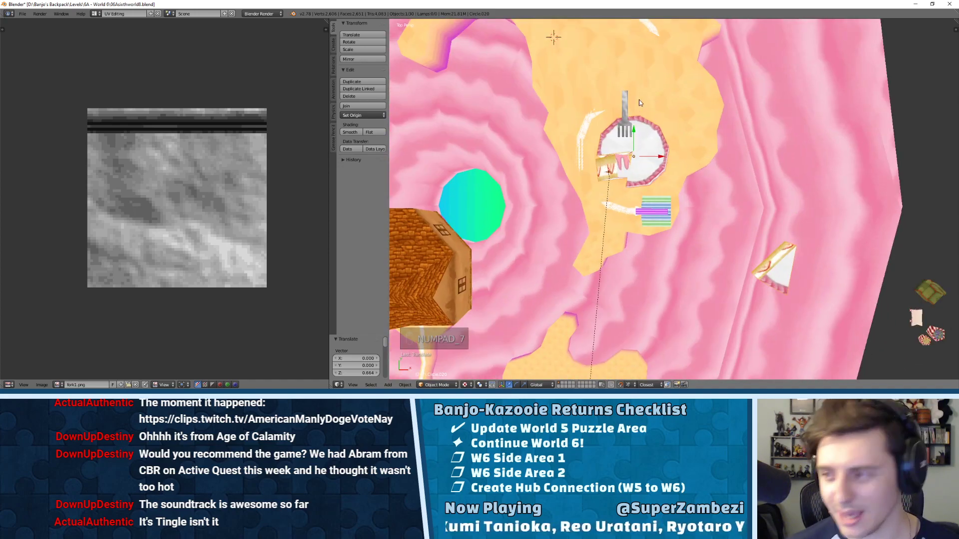
{"action": "scroll", "coordinate": [664, 144], "scroll_direction": "up", "scroll_amount": 2}
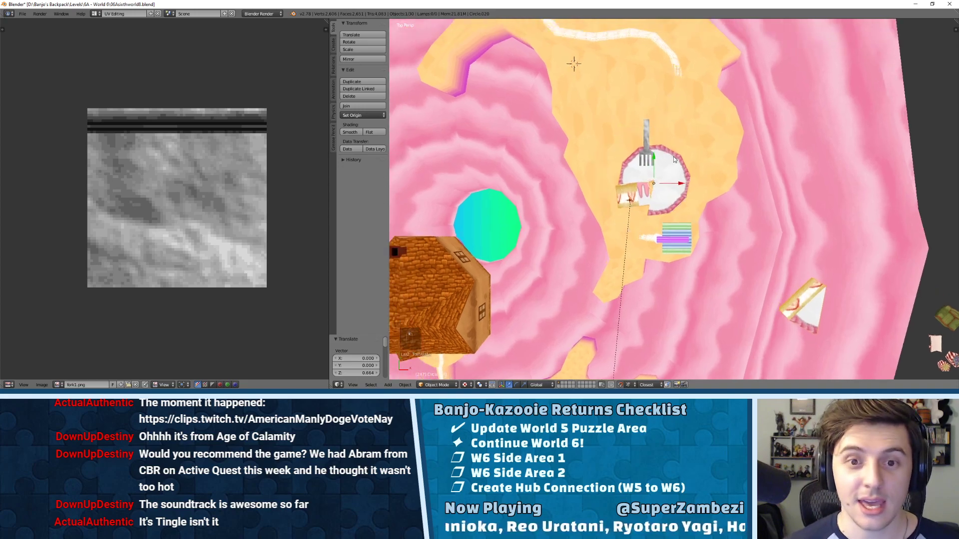
{"action": "scroll", "coordinate": [679, 206], "scroll_direction": "up", "scroll_amount": 7}
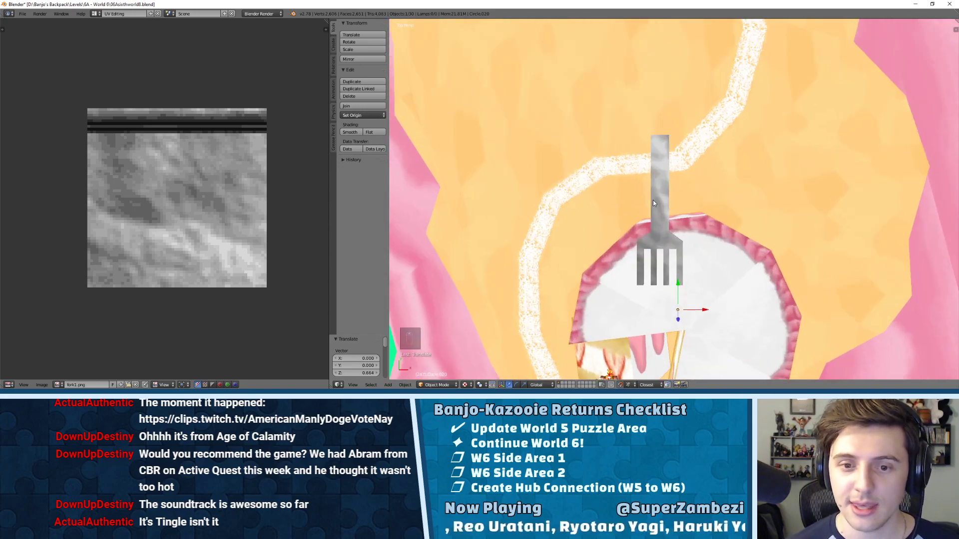
{"action": "middle_click_drag", "start_coordinate": [680, 245], "coordinate": [696, 283], "text": "shift"}
{"action": "scroll", "coordinate": [696, 283], "scroll_direction": "down", "scroll_amount": 6}
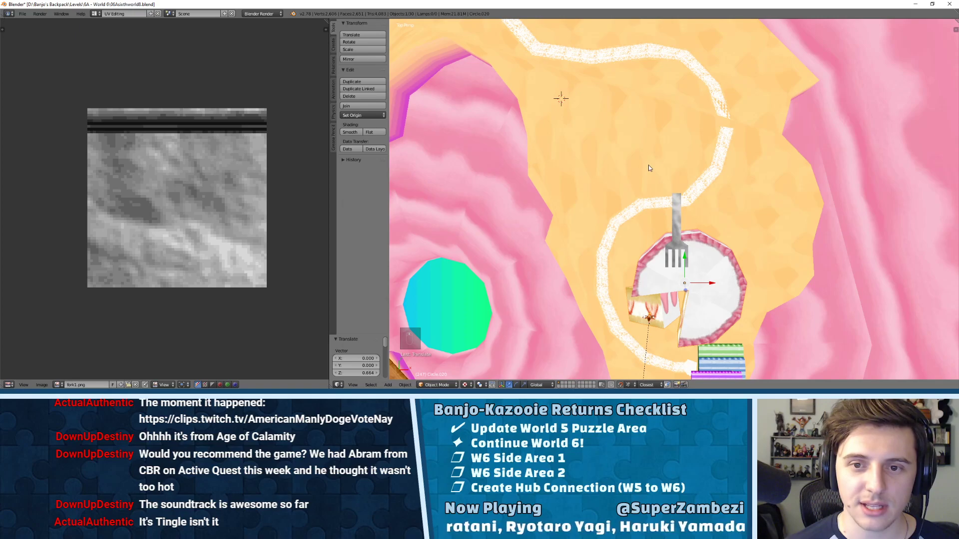
{"action": "middle_click_drag", "start_coordinate": [681, 217], "coordinate": [619, 230]}
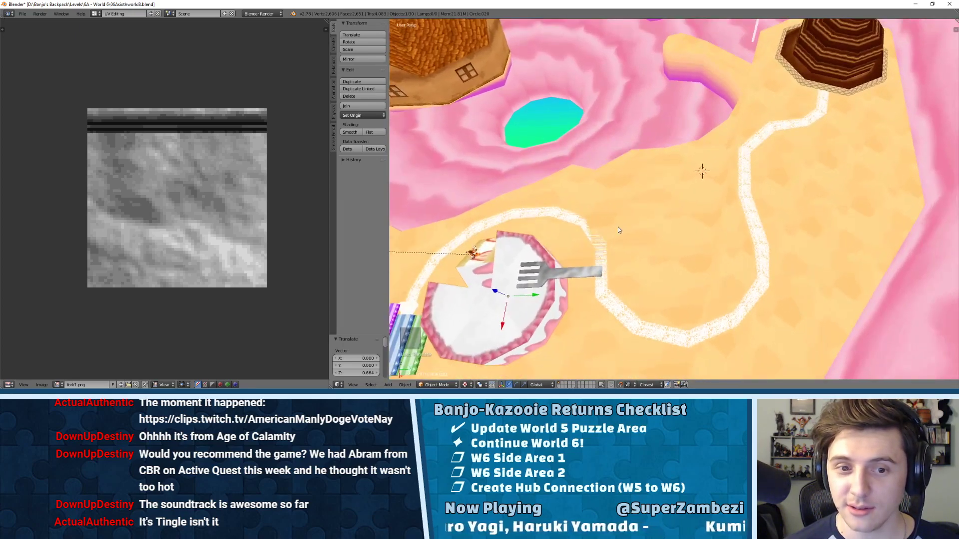
{"action": "key", "text": "KP_7"}
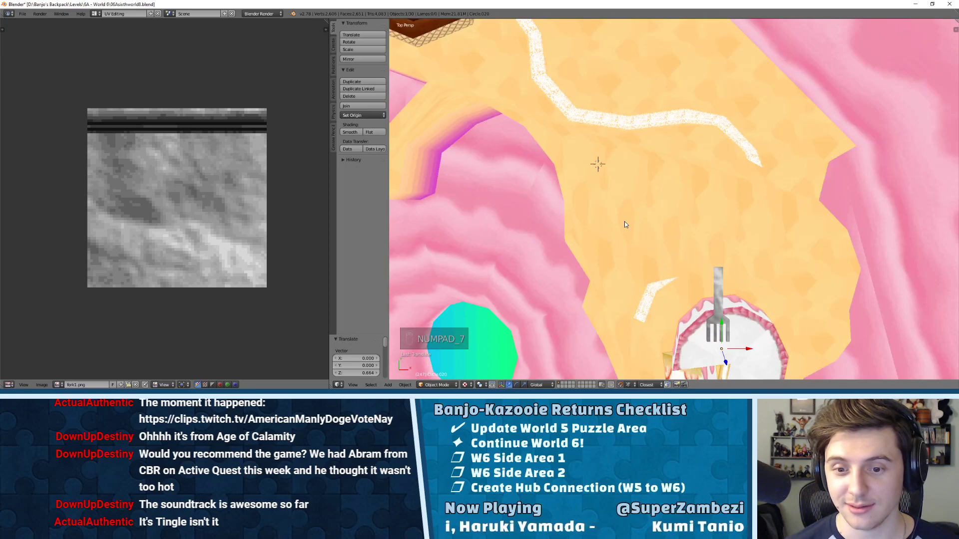
- Lift the bear about 0.73 units along Z off the leaning slice, shift it along Y towards the cake, and raise it above the cake top
{"action": "scroll", "coordinate": [628, 232], "scroll_direction": "up", "scroll_amount": 3}
{"action": "middle_click_drag", "start_coordinate": [677, 238], "coordinate": [618, 159], "text": "shift"}
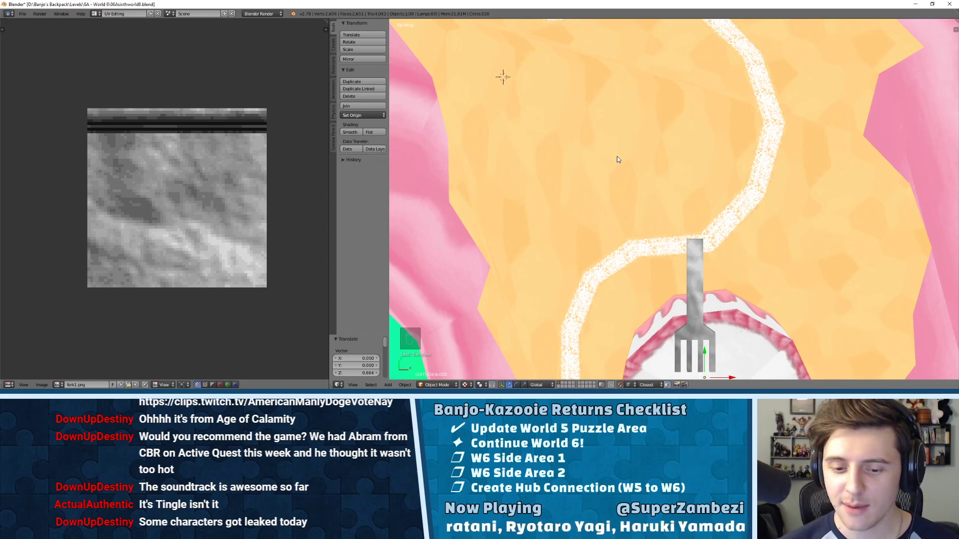
{"action": "middle_click_drag", "start_coordinate": [637, 153], "coordinate": [674, 183]}
{"action": "scroll", "coordinate": [672, 177], "scroll_direction": "up", "scroll_amount": 5}
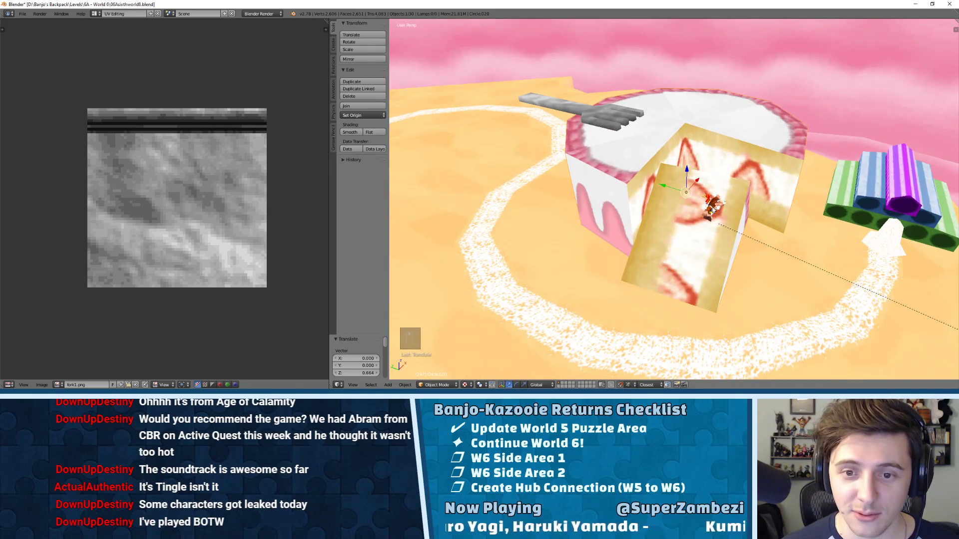
{"action": "right_click", "coordinate": [712, 205]}
{"action": "key", "text": "g"}
{"action": "key", "text": "z"}
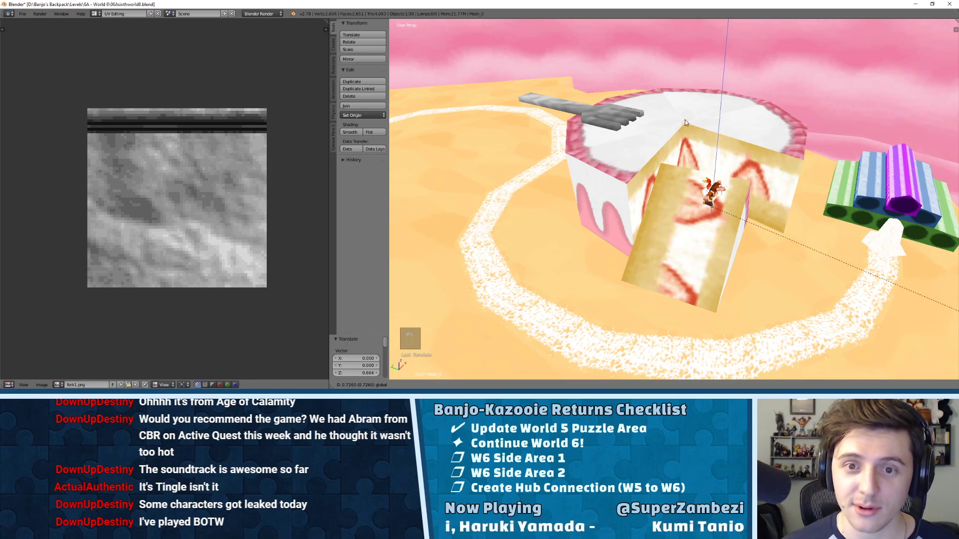
{"action": "left_click", "coordinate": [685, 119]}
{"action": "key", "text": "g"}
{"action": "key", "text": "y"}
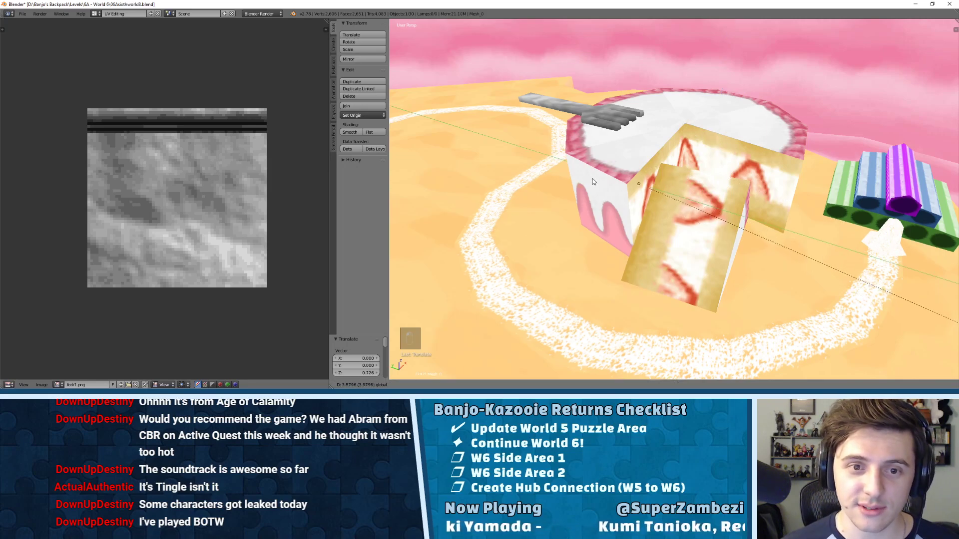
{"action": "left_click", "coordinate": [615, 169]}
{"action": "left_click_drag", "start_coordinate": [620, 160], "coordinate": [633, 110]}
- Move the bear from the cake slice onto the giant fork, at the far end of its handle
{"action": "middle_click_drag", "start_coordinate": [606, 122], "coordinate": [704, 119]}
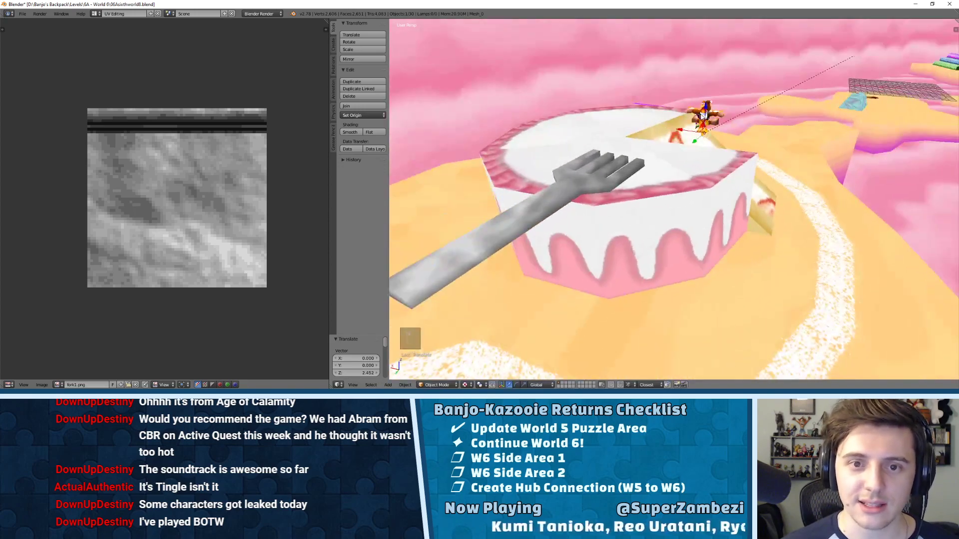
{"action": "left_click_drag", "start_coordinate": [683, 124], "coordinate": [613, 154]}
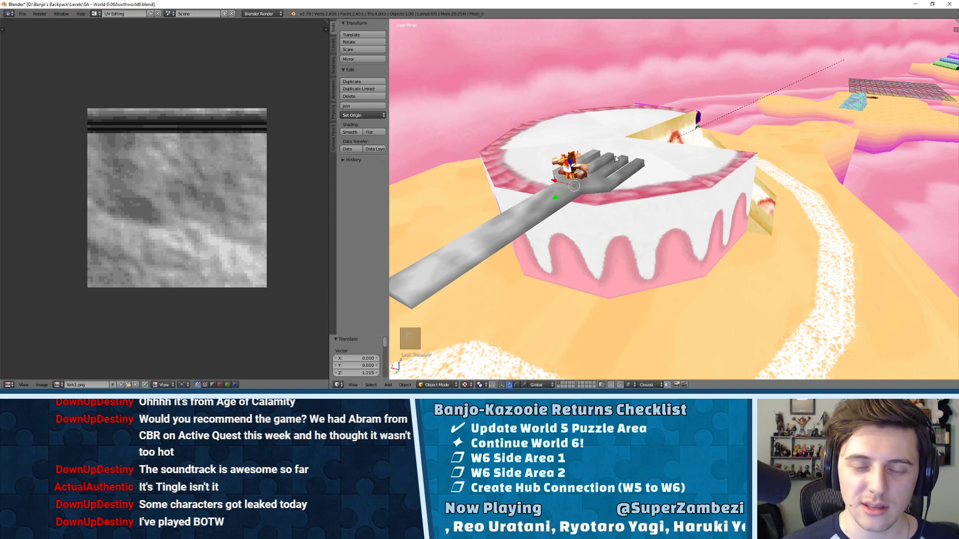
{"action": "middle_click_drag", "start_coordinate": [612, 154], "coordinate": [529, 175]}
{"action": "left_click_drag", "start_coordinate": [565, 113], "coordinate": [487, 82]}
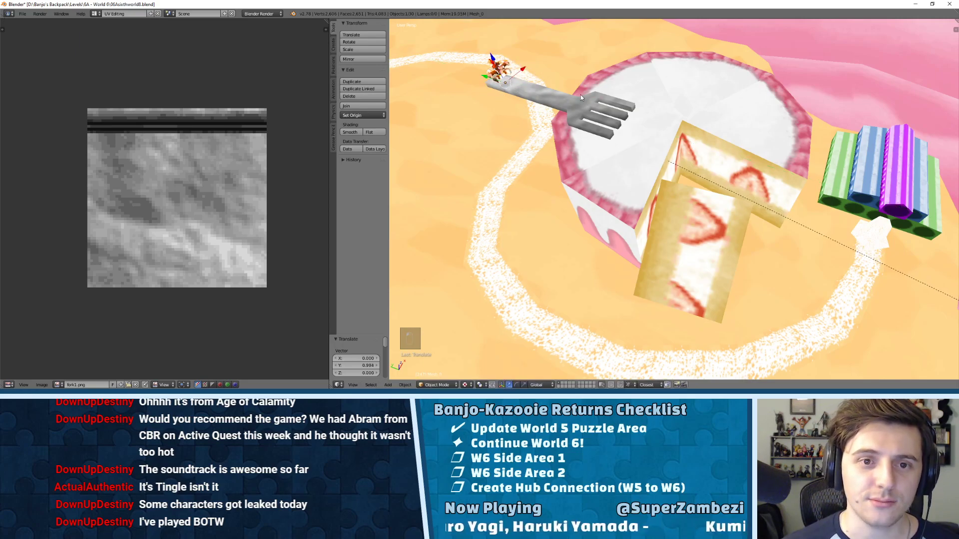
- Fine-tune the bear on the fork's handle end by about -0.228 units along X, and 0.411 and -0.538 units along Y
{"action": "middle_click_drag", "start_coordinate": [580, 95], "coordinate": [547, 56]}
{"action": "key", "text": "KP_Decimal"}
{"action": "scroll", "coordinate": [611, 140], "scroll_direction": "down", "scroll_amount": 5}
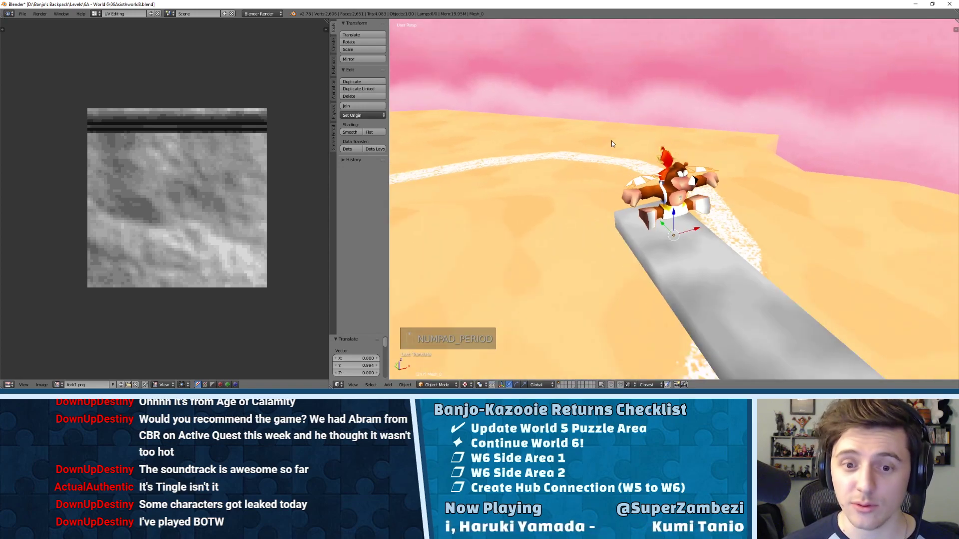
{"action": "left_click_drag", "start_coordinate": [691, 216], "coordinate": [688, 214]}
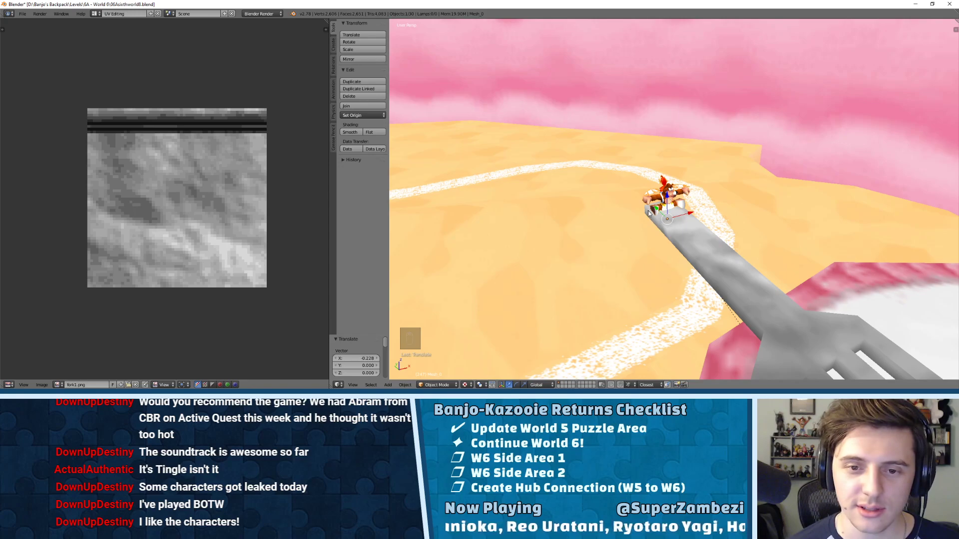
{"action": "key", "text": "g"}
{"action": "key", "text": "y"}
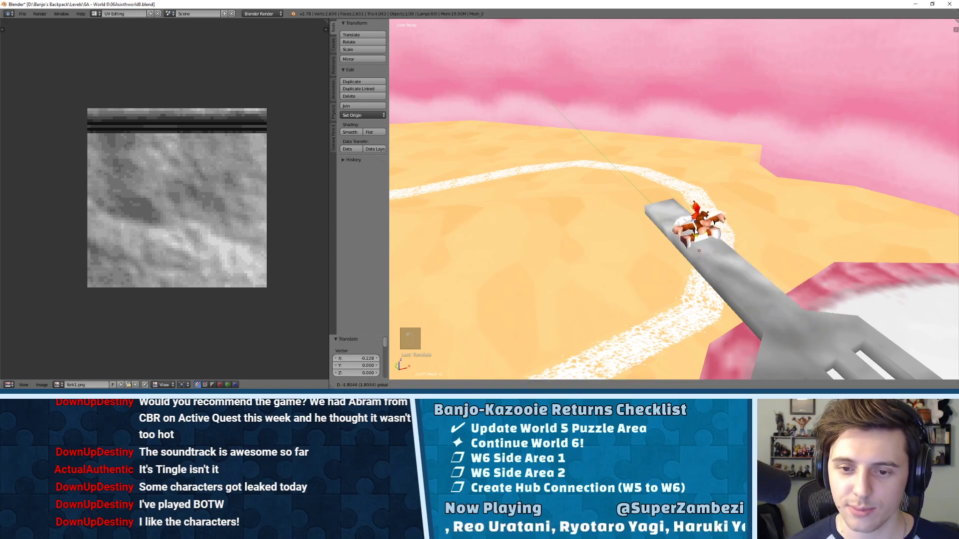
{"action": "left_click", "coordinate": [652, 207]}
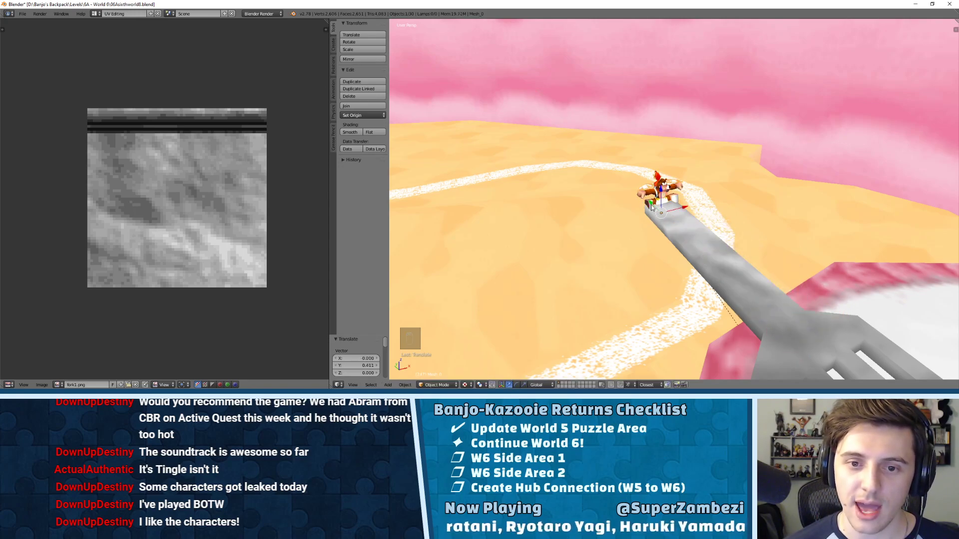
{"action": "left_click_drag", "start_coordinate": [652, 208], "coordinate": [656, 211]}
- Examine the bear's scale and position on the fork handle relative to the cake and the surrounding ground
{"action": "middle_click_drag", "start_coordinate": [656, 220], "coordinate": [758, 235]}
{"action": "key", "text": "KP_Decimal"}
{"action": "scroll", "coordinate": [710, 222], "scroll_direction": "down", "scroll_amount": 5}
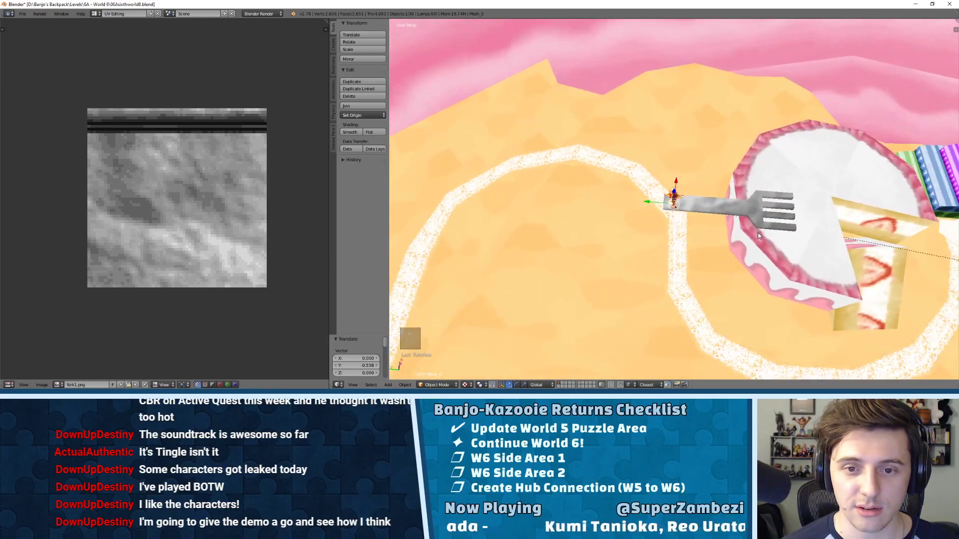
{"action": "scroll", "coordinate": [714, 214], "scroll_direction": "up", "scroll_amount": 3}
{"action": "middle_click_drag", "start_coordinate": [714, 214], "coordinate": [757, 168]}
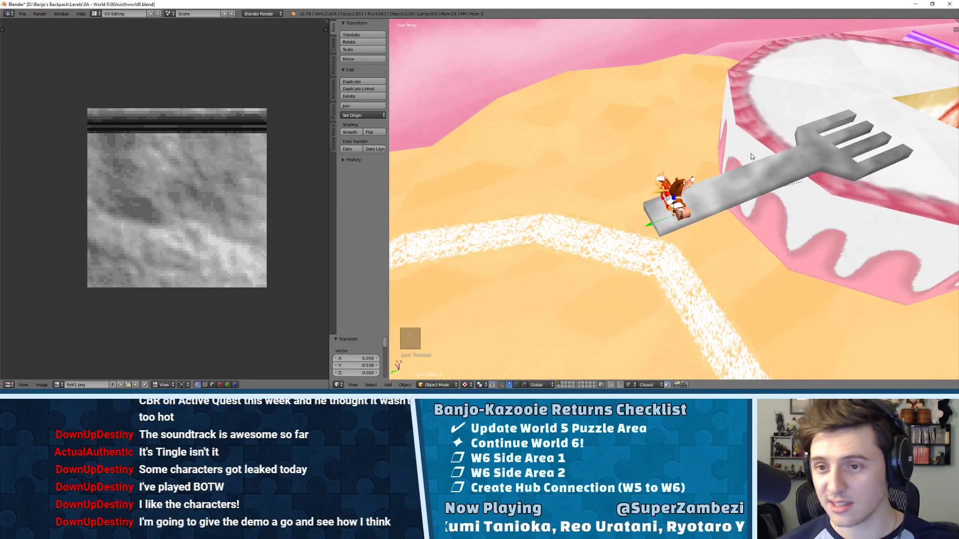
{"action": "scroll", "coordinate": [731, 148], "scroll_direction": "down", "scroll_amount": 5}
{"action": "middle_click_drag", "start_coordinate": [669, 227], "coordinate": [700, 204]}
- Edit the level mesh and move its hexagonal ground patch along X and about -6.428 units along Y to the open ground beside the cake
{"action": "right_click", "coordinate": [678, 257]}
{"action": "key", "text": "Tab"}
{"action": "key", "text": "Tab"}
{"action": "key", "text": "Tab"}
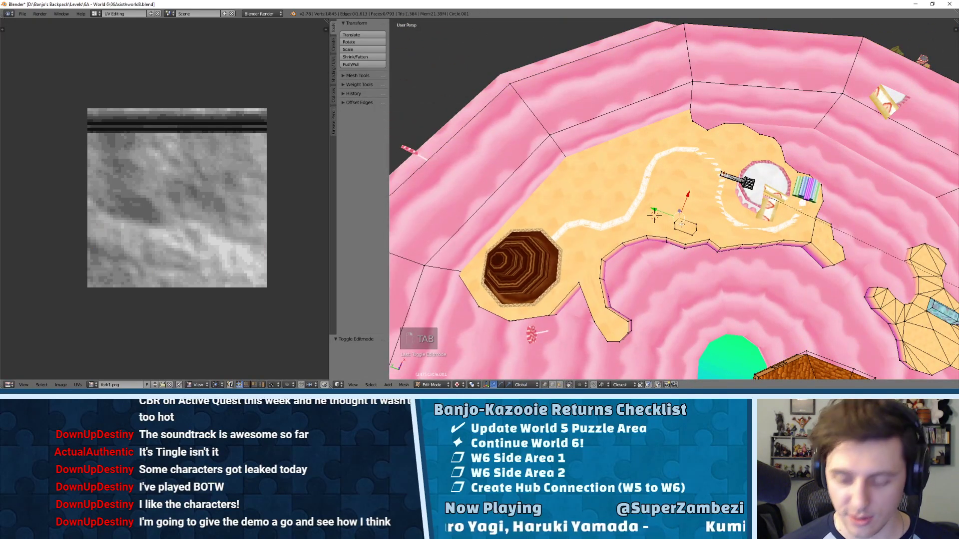
{"action": "key", "text": "l"}
{"action": "key", "text": "KP_Decimal"}
{"action": "key", "text": "KP_7"}
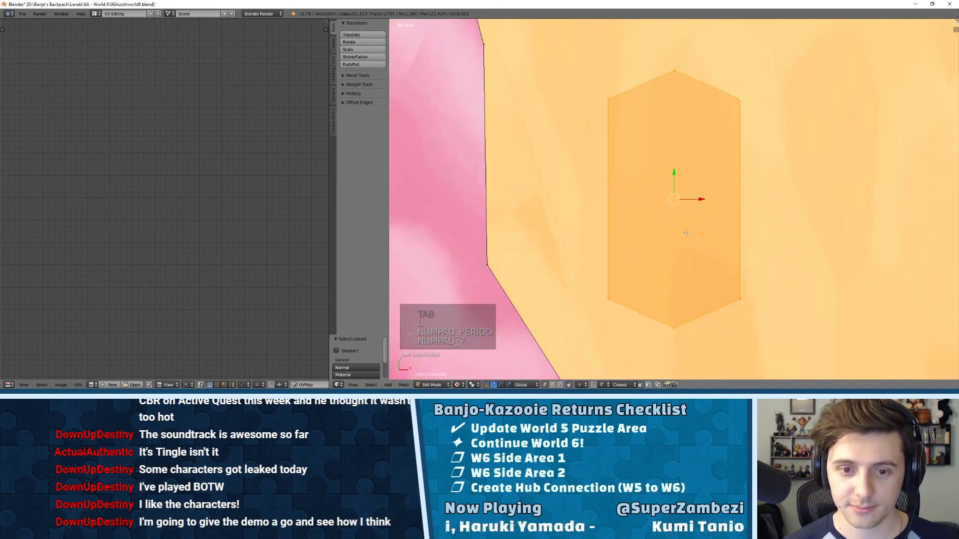
{"action": "scroll", "coordinate": [695, 216], "scroll_direction": "down", "scroll_amount": 5}
{"action": "left_click_drag", "start_coordinate": [699, 201], "coordinate": [842, 220]}
{"action": "left_click", "coordinate": [842, 222]}
{"action": "left_click_drag", "start_coordinate": [818, 165], "coordinate": [818, 202]}
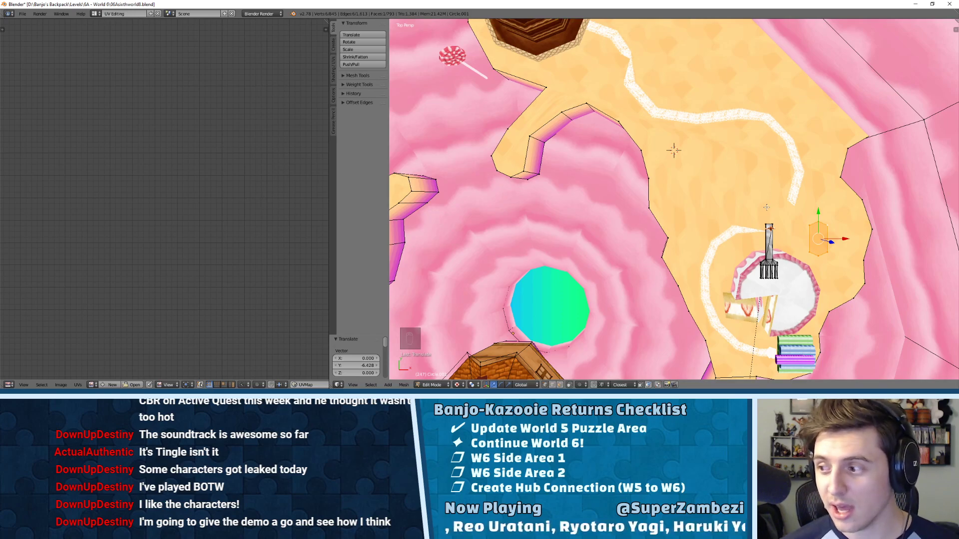
- Reselect the whole hexagonal patch beside the cake and extrude it upward into a tall block
{"action": "key", "text": "KP_7"}
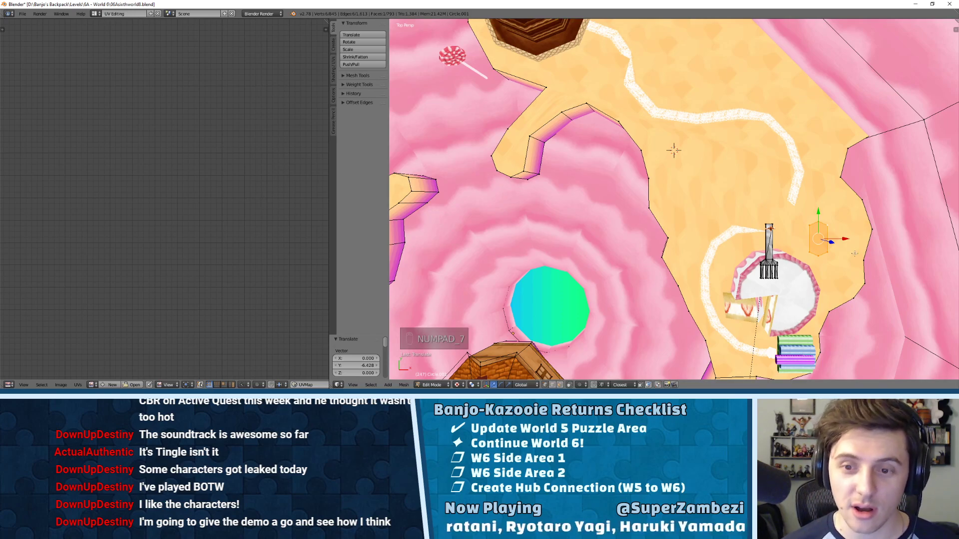
{"action": "key", "text": "KP_7"}
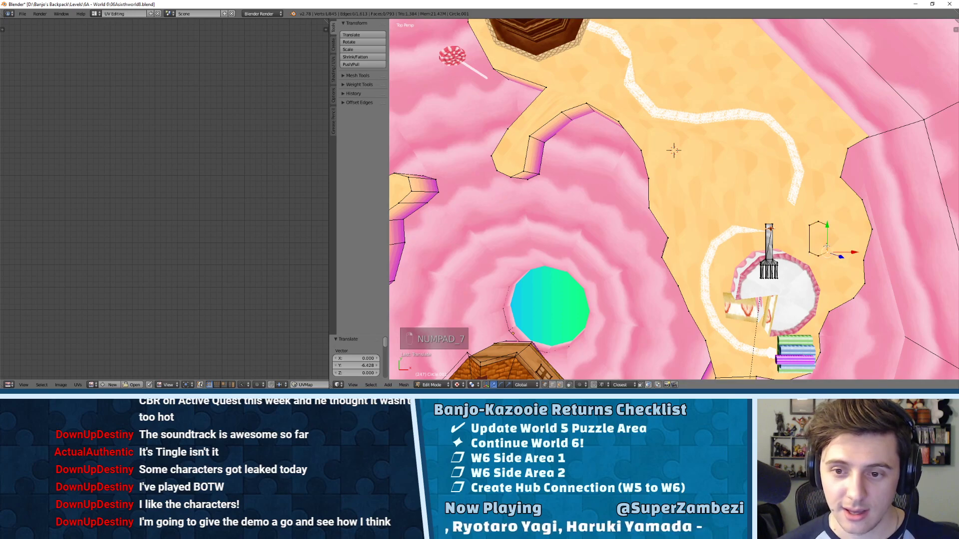
{"action": "key", "text": "KP_Decimal"}
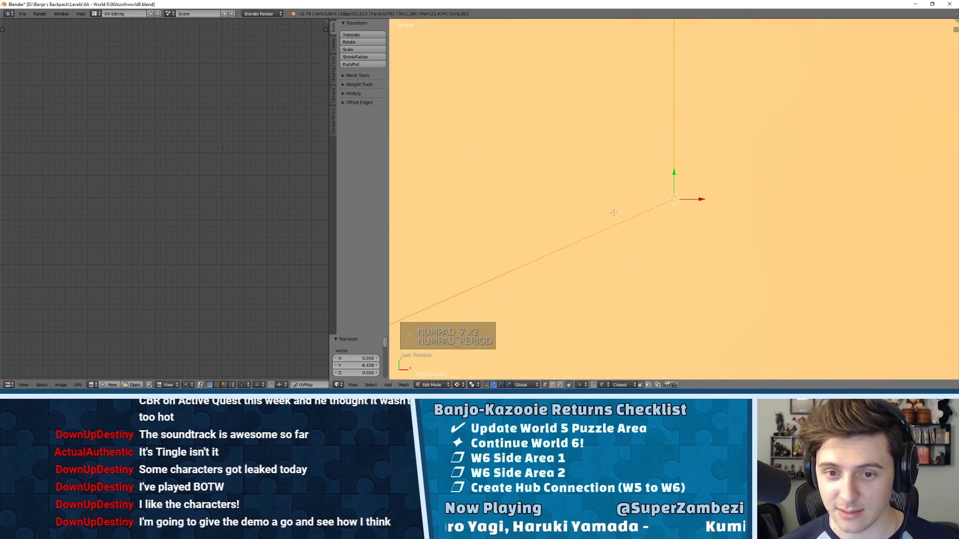
{"action": "scroll", "coordinate": [635, 203], "scroll_direction": "down", "scroll_amount": 6}
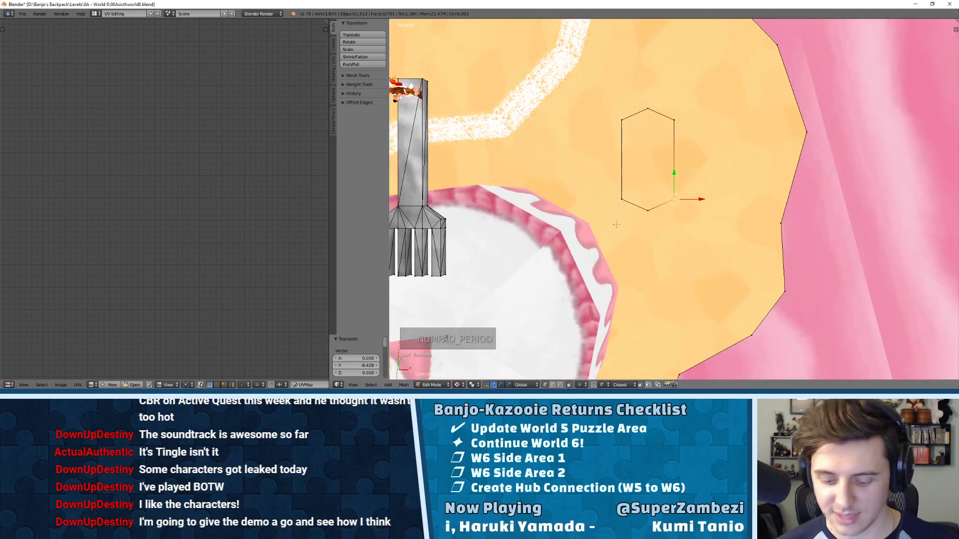
{"action": "key", "text": "l"}
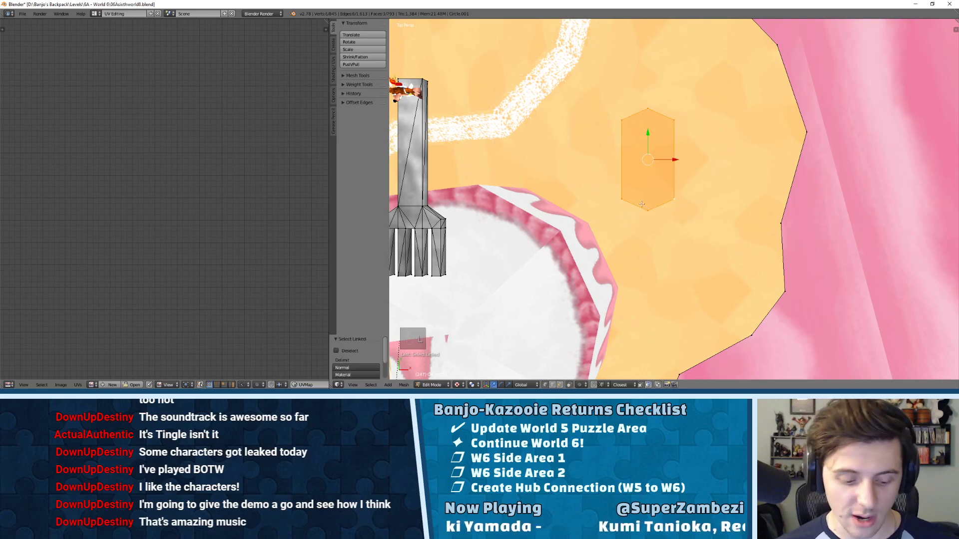
{"action": "middle_click_drag", "start_coordinate": [583, 157], "coordinate": [673, 142]}
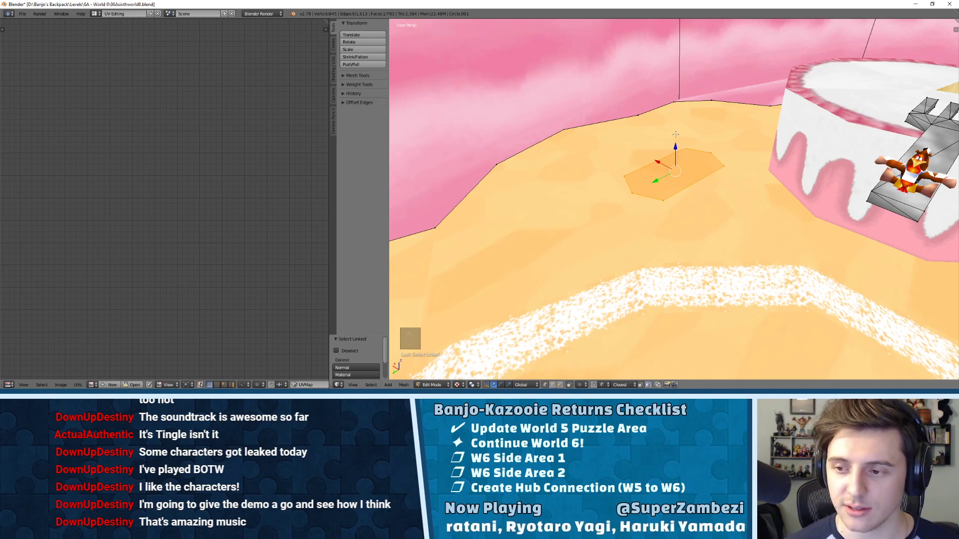
{"action": "scroll", "coordinate": [762, 167], "scroll_direction": "down", "scroll_amount": 3}
{"action": "scroll", "coordinate": [748, 161], "scroll_direction": "up", "scroll_amount": 4}
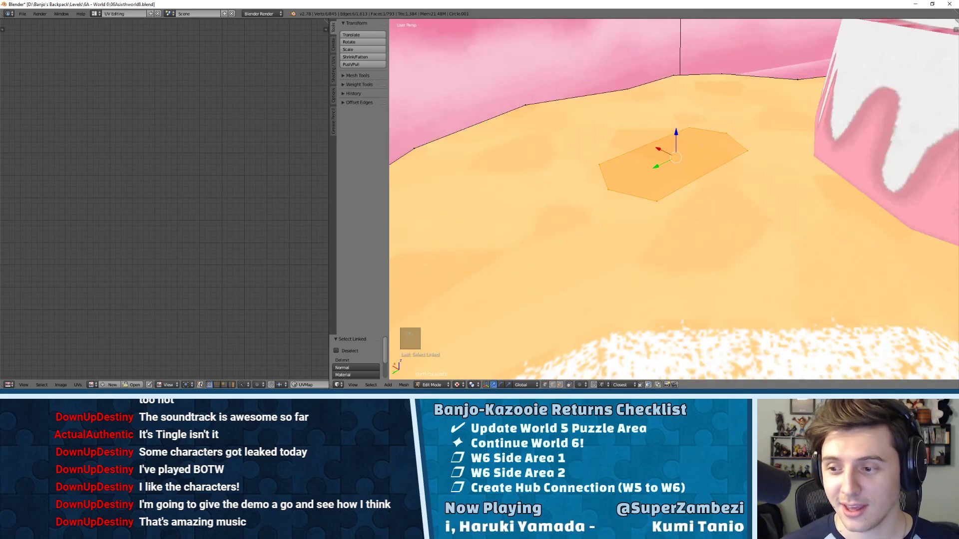
{"action": "scroll", "coordinate": [705, 116], "scroll_direction": "down", "scroll_amount": 4}
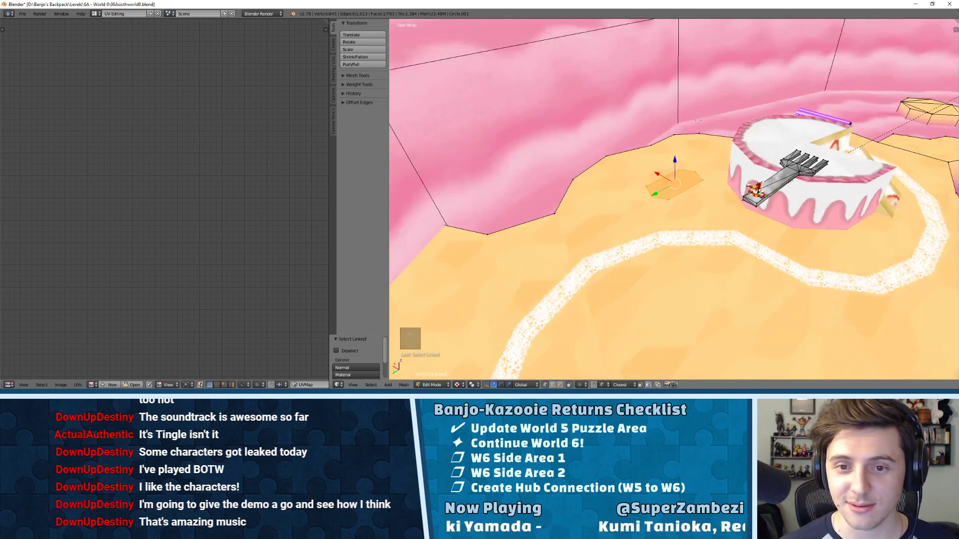
{"action": "key", "text": "e"}
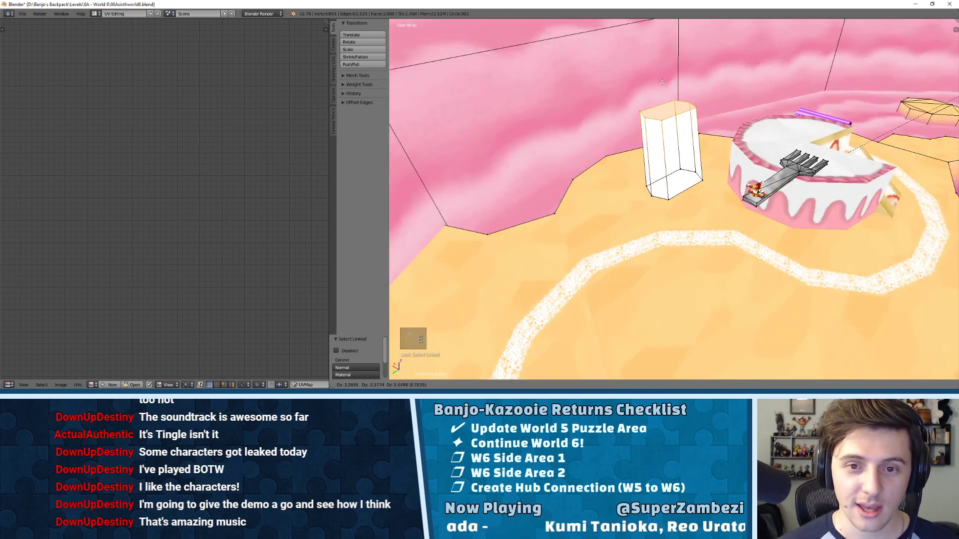
{"action": "left_click", "coordinate": [666, 83]}
- Switch to face selection, select all linked faces of the extruded block, and flip their normals
{"action": "scroll", "coordinate": [659, 133], "scroll_direction": "up", "scroll_amount": 3}
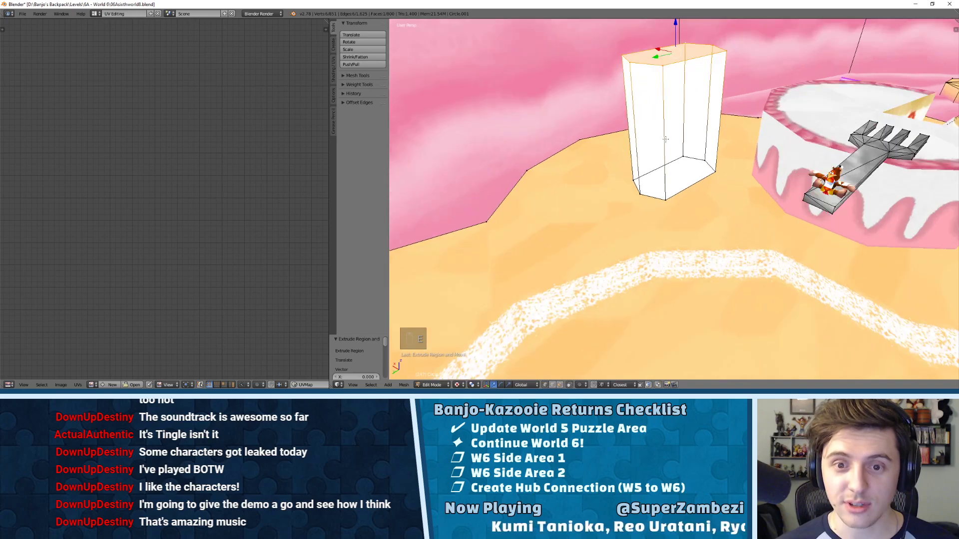
{"action": "middle_click_drag", "start_coordinate": [658, 137], "coordinate": [647, 152]}
{"action": "key", "text": "ctrl+Tab"}
{"action": "left_click", "coordinate": [646, 155]}
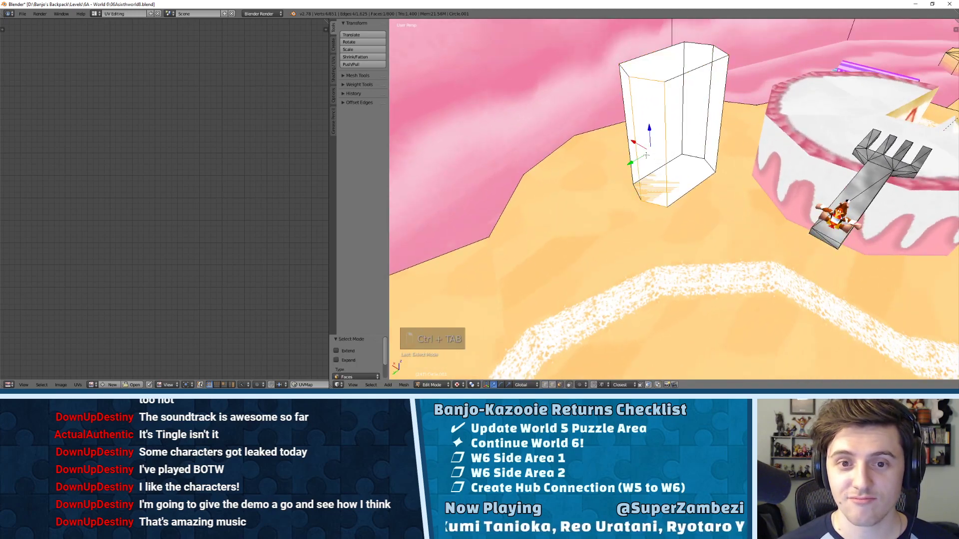
{"action": "key", "text": "l"}
{"action": "key", "text": "w"}
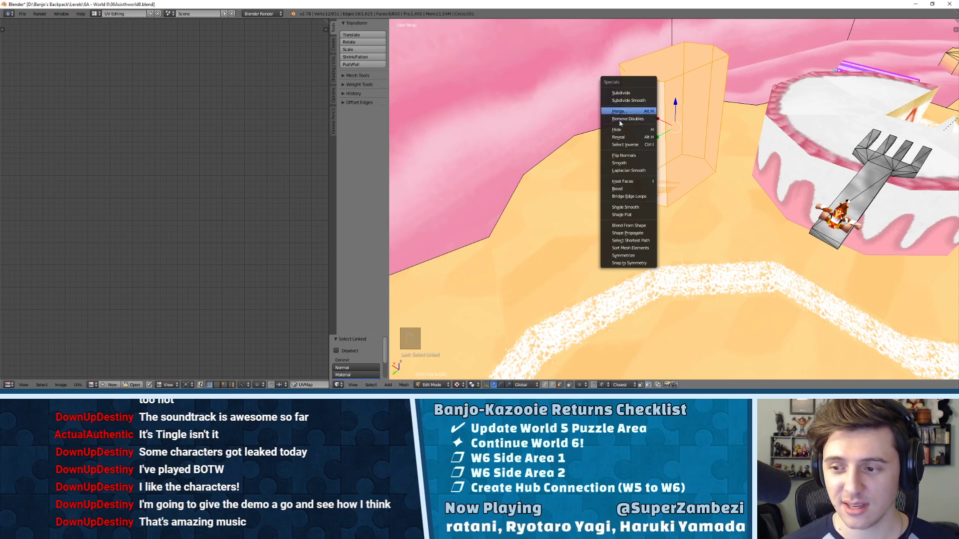
{"action": "left_click", "coordinate": [623, 156]}
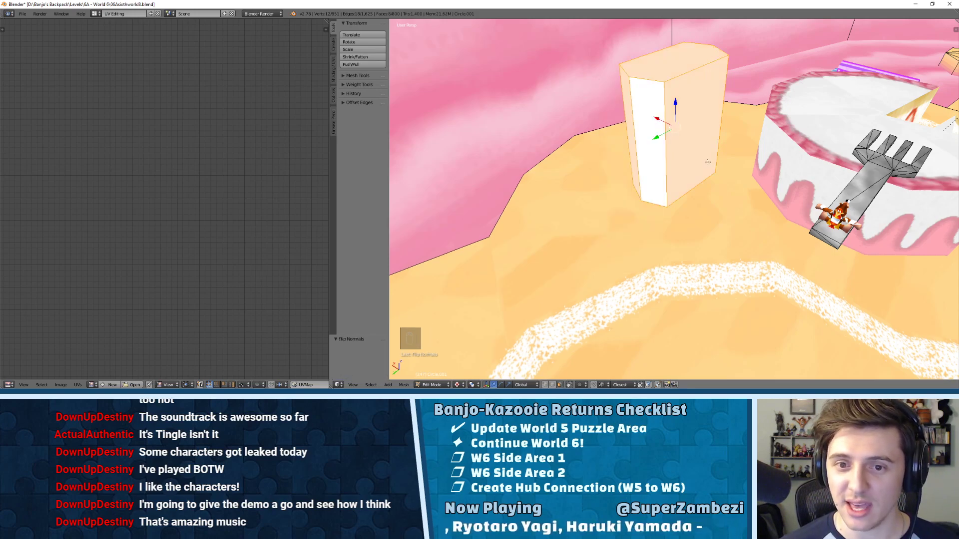
- Select the block's hidden bottom face and delete it as a face
{"action": "middle_click_drag", "start_coordinate": [622, 157], "coordinate": [696, 197]}
{"action": "right_click", "coordinate": [672, 129]}
{"action": "right_click", "coordinate": [664, 120], "text": "alt"}
{"action": "right_click", "coordinate": [650, 143]}
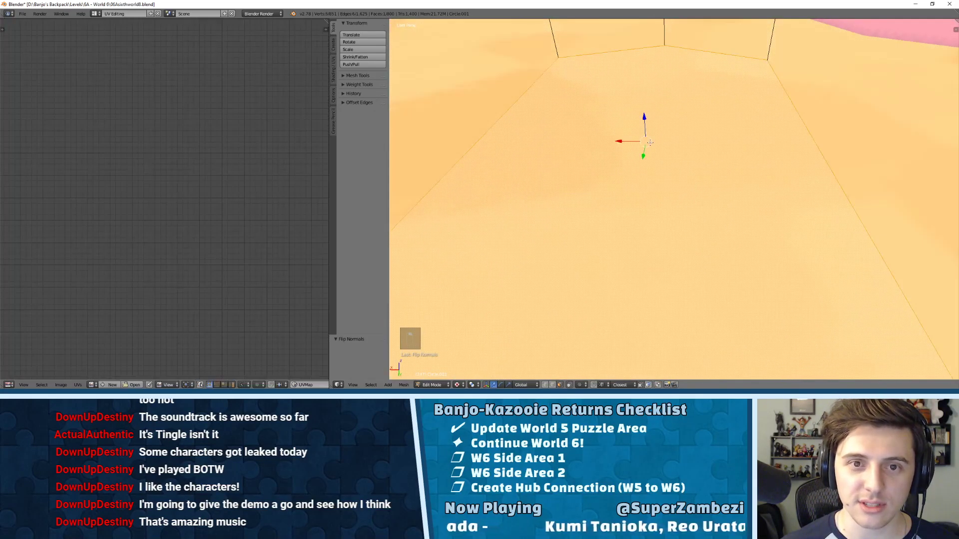
{"action": "key", "text": "x"}
{"action": "left_click", "coordinate": [658, 148]}
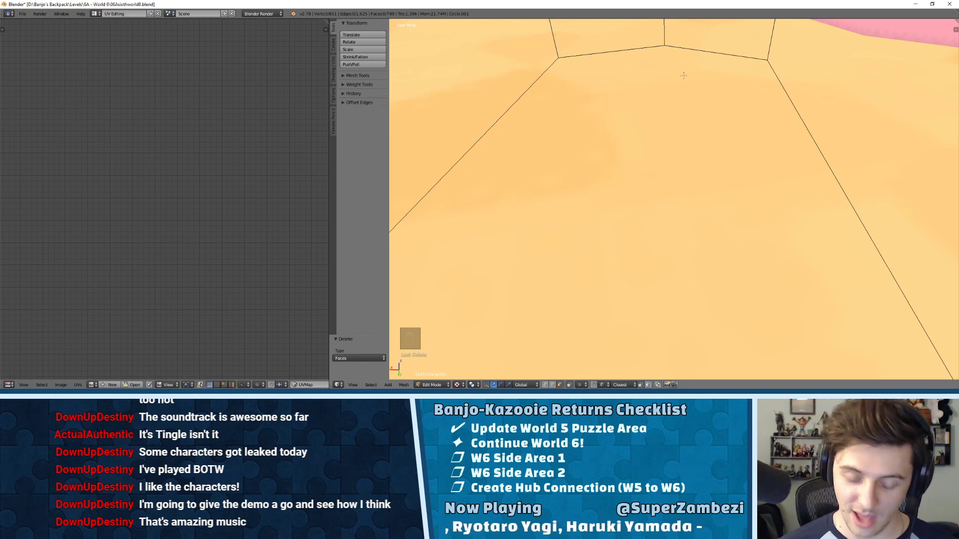
- Switch to vertex selection and connect two opposite corners across the block's top face with an edge
{"action": "scroll", "coordinate": [675, 80], "scroll_direction": "down", "scroll_amount": 6}
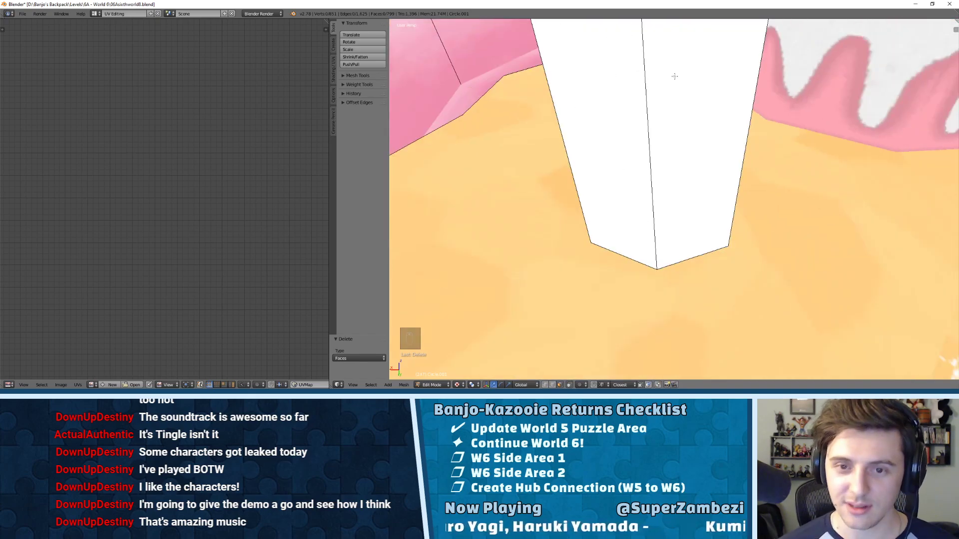
{"action": "middle_click_drag", "start_coordinate": [638, 71], "coordinate": [638, 92]}
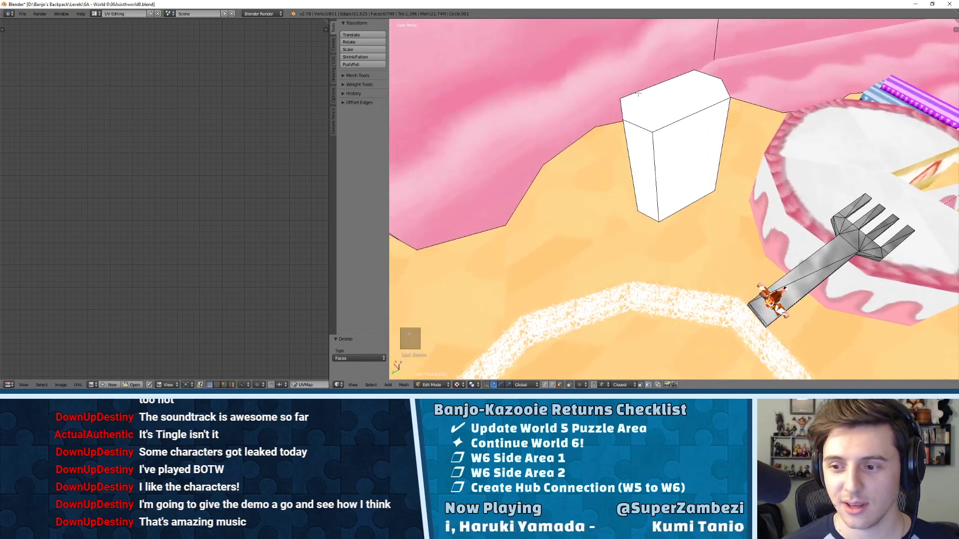
{"action": "scroll", "coordinate": [638, 92], "scroll_direction": "up", "scroll_amount": 6}
{"action": "scroll", "coordinate": [655, 144], "scroll_direction": "down", "scroll_amount": 6}
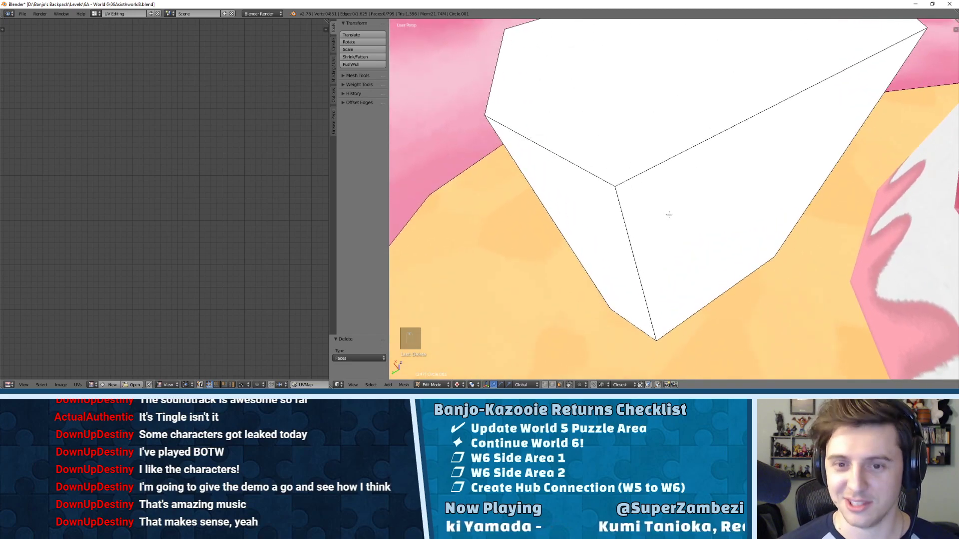
{"action": "key", "text": "ctrl+Tab"}
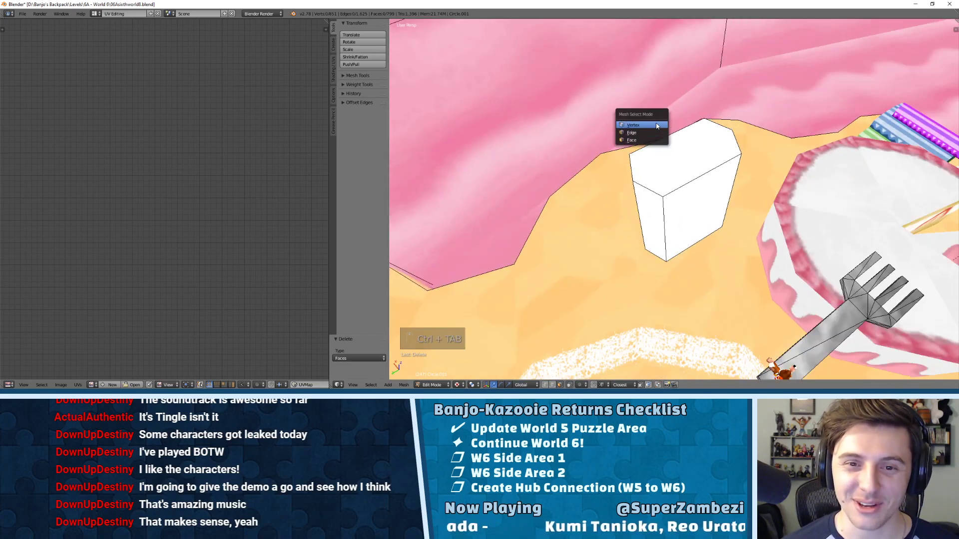
{"action": "left_click", "coordinate": [633, 125]}
{"action": "middle_click_drag", "start_coordinate": [649, 149], "coordinate": [713, 140]}
{"action": "right_click", "coordinate": [719, 113], "text": "shift"}
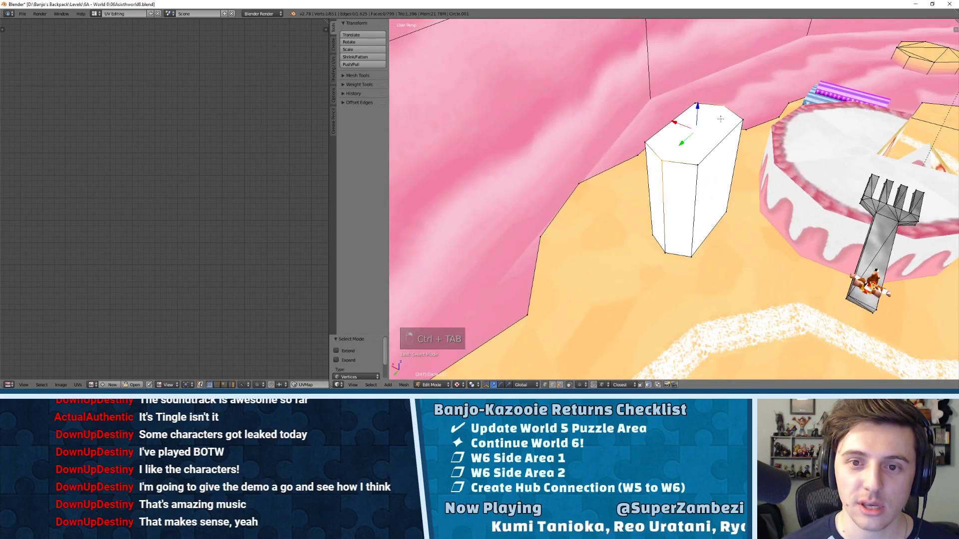
{"action": "key", "text": "j"}
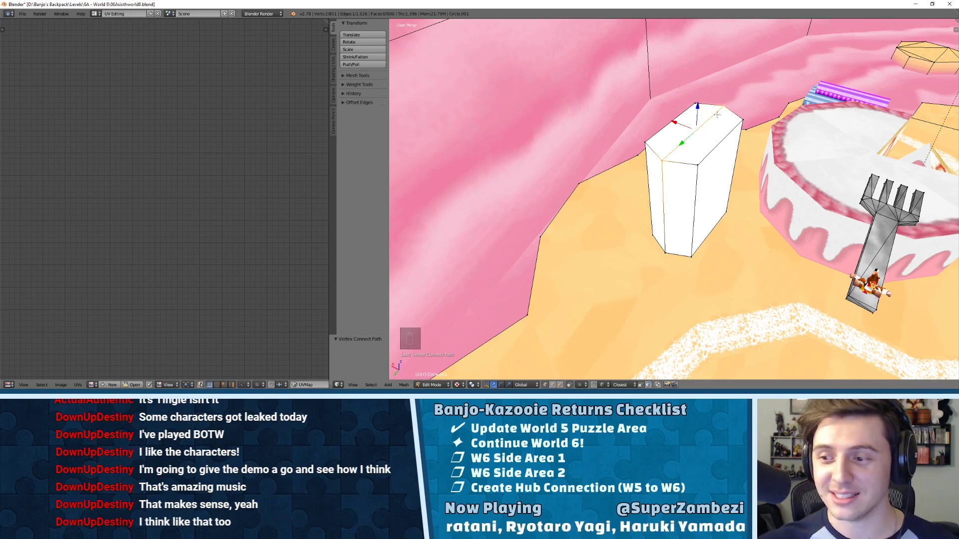
- Subdivide the new edge across the block's top once and raise its midpoint about 0.784 units along Z
{"action": "key", "text": "w"}
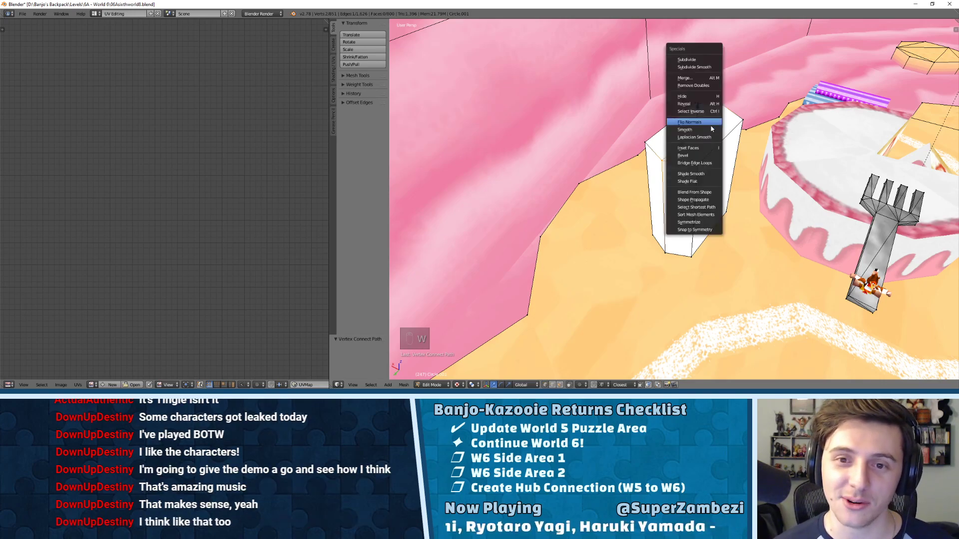
{"action": "left_click", "coordinate": [687, 57]}
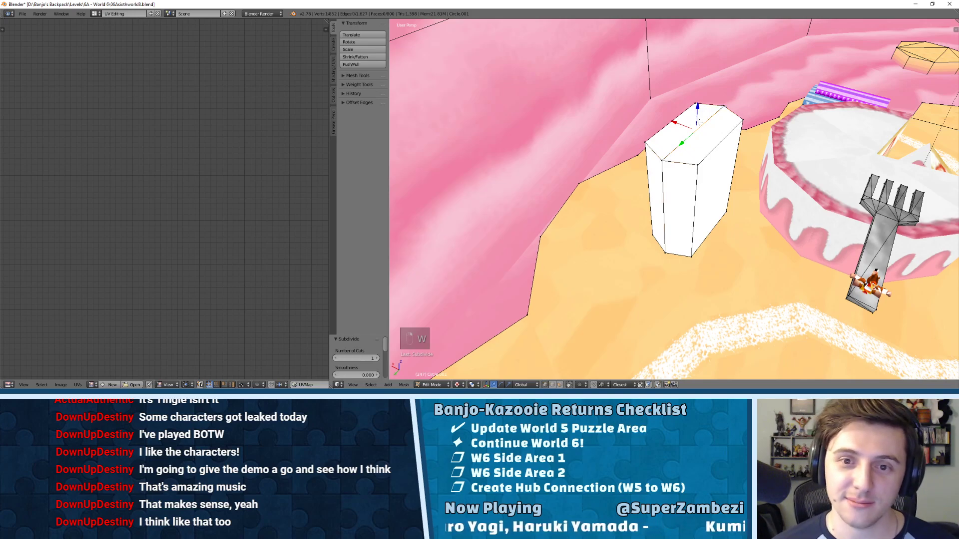
{"action": "left_click_drag", "start_coordinate": [697, 108], "coordinate": [698, 95]}
{"action": "middle_click_drag", "start_coordinate": [698, 95], "coordinate": [722, 126]}
- Switch to face selection and triangulate the block's top faces around the raised midpoint
{"action": "key", "text": "ctrl+Tab"}
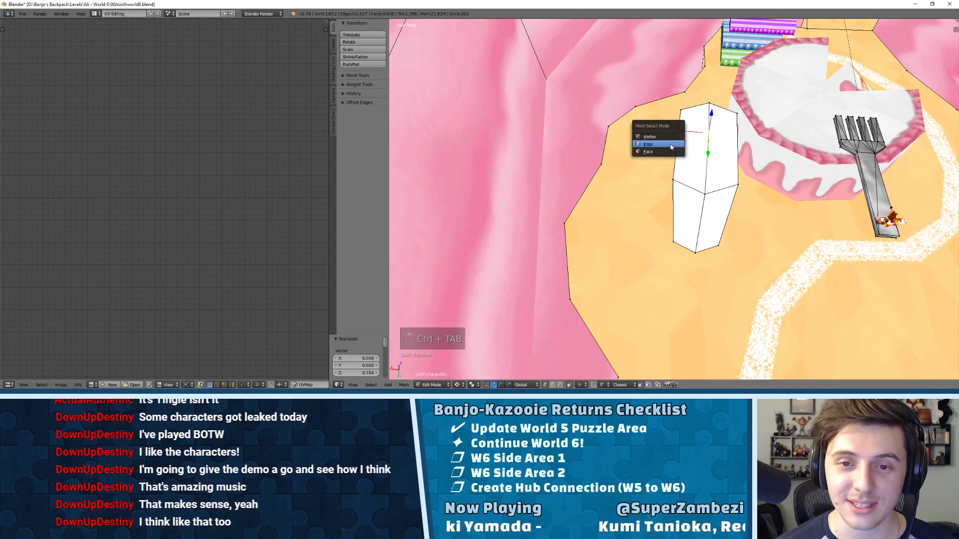
{"action": "left_click", "coordinate": [684, 149]}
{"action": "key", "text": "ctrl+t"}
{"action": "key", "text": "ctrl+t"}
{"action": "key", "text": "ctrl+t"}
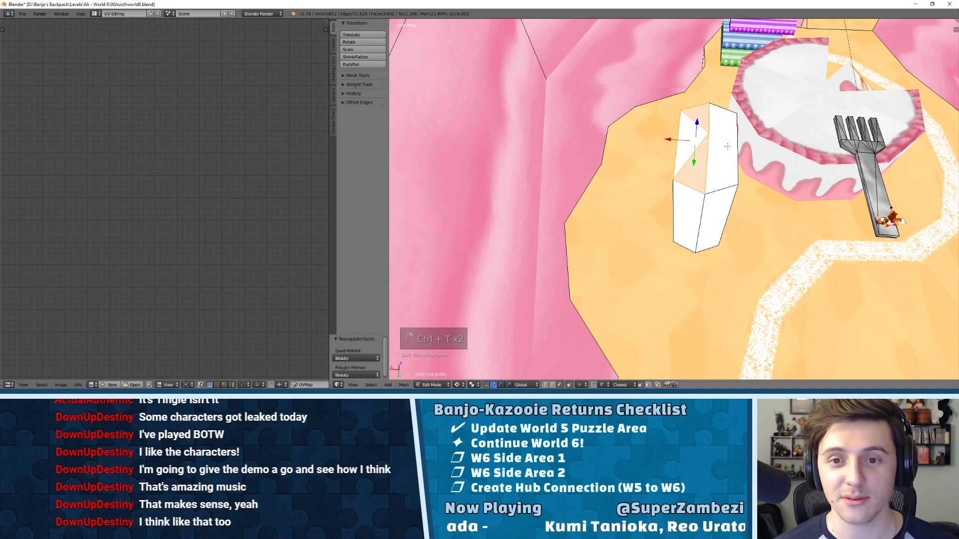
{"action": "middle_click_drag", "start_coordinate": [687, 140], "coordinate": [646, 148]}
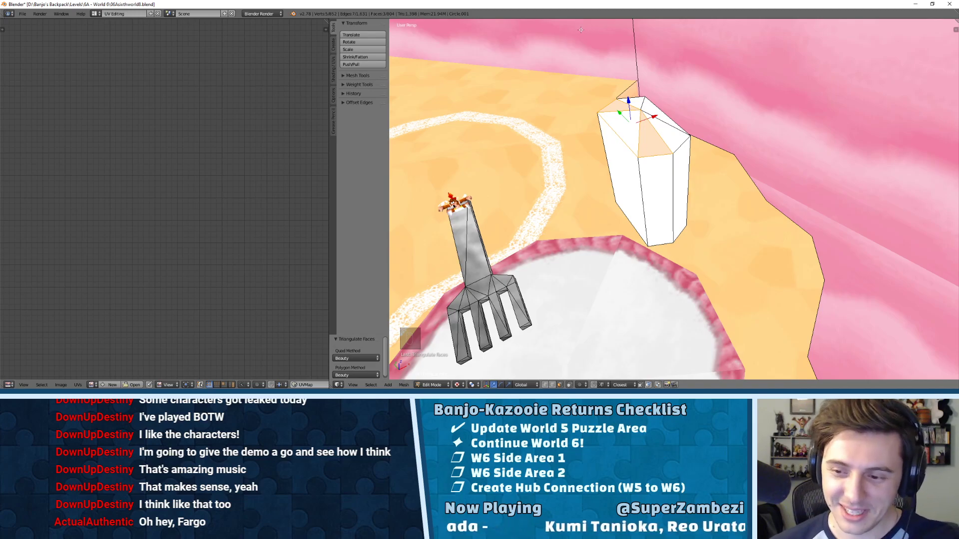
{"action": "middle_click_drag", "start_coordinate": [590, 31], "coordinate": [737, 104]}
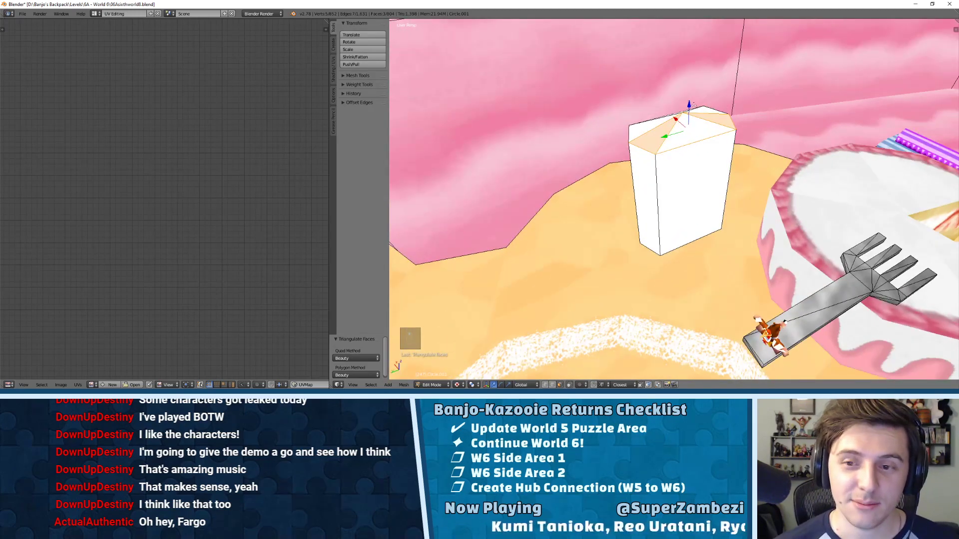
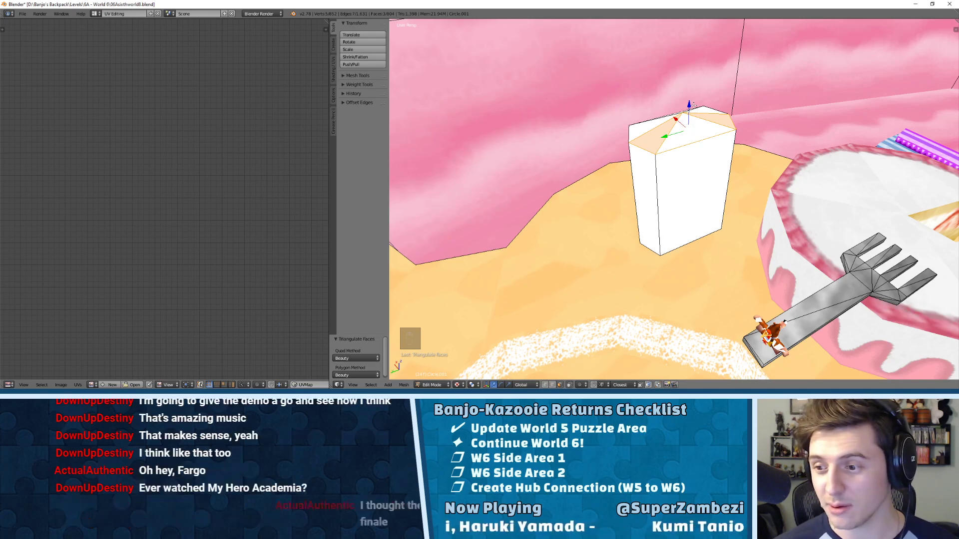
{"action": "scroll", "coordinate": [660, 168], "scroll_direction": "up", "scroll_amount": 4}
{"action": "scroll", "coordinate": [653, 152], "scroll_direction": "down", "scroll_amount": 3}
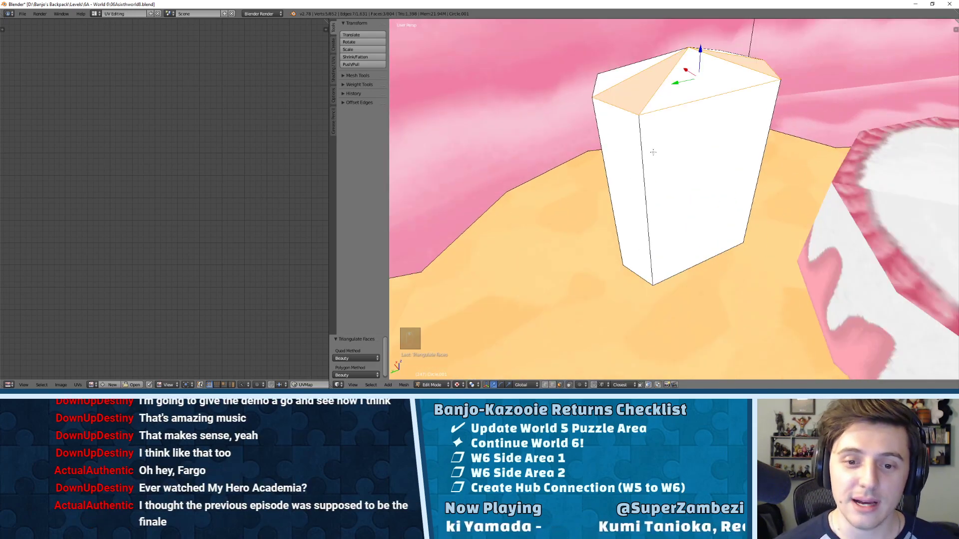
{"action": "middle_click_drag", "start_coordinate": [636, 198], "coordinate": [542, 195]}
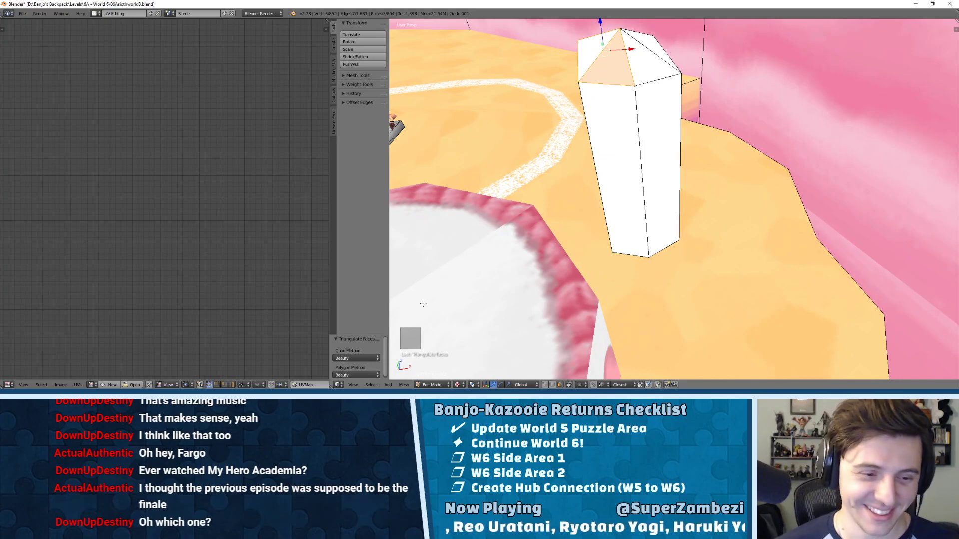
- Switch to File Explorer and examine the texture images in the 6A - World 6 folder, selecting donut2.png as a candidate for the block
{"action": "left_click", "coordinate": [300, 397]}
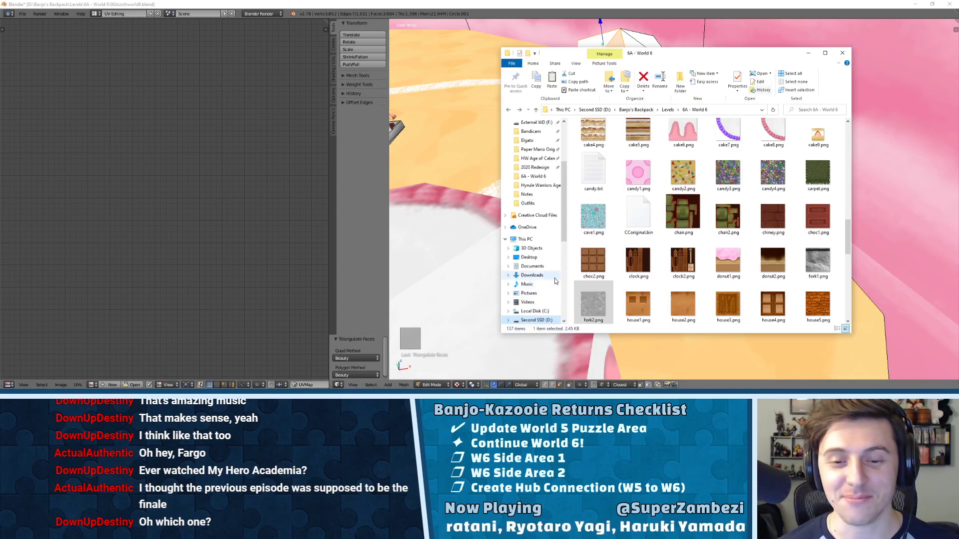
{"action": "scroll", "coordinate": [684, 170], "scroll_direction": "up", "scroll_amount": 10}
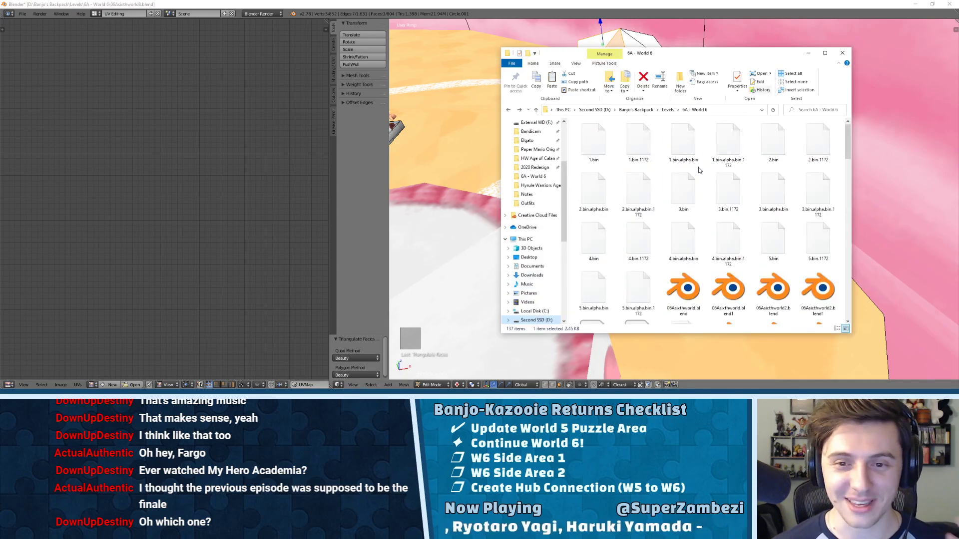
{"action": "left_click", "coordinate": [648, 111]}
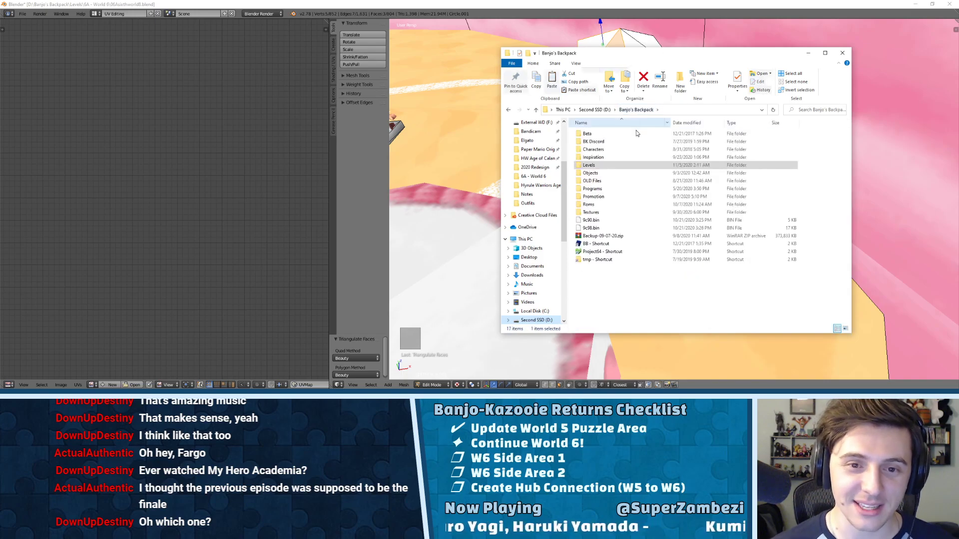
{"action": "double_click", "coordinate": [590, 166]}
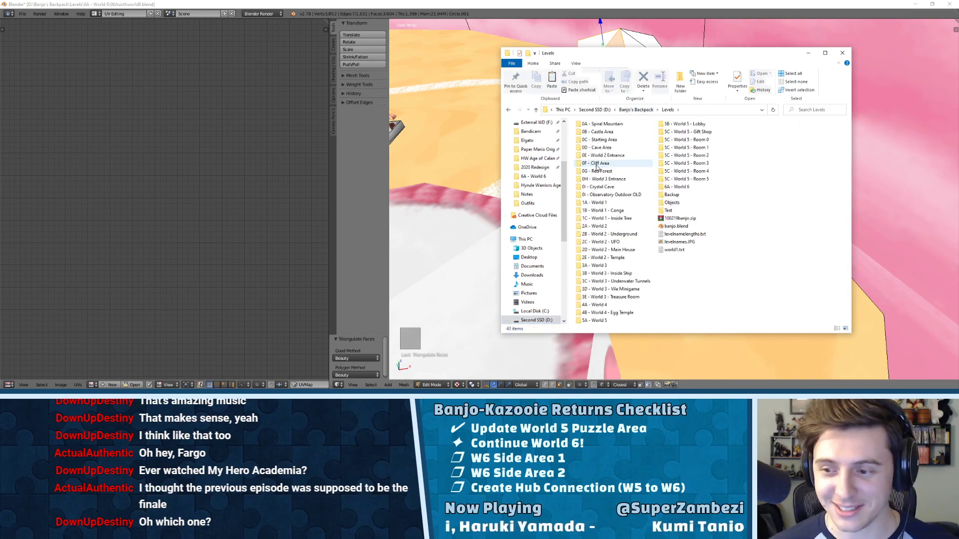
{"action": "double_click", "coordinate": [682, 188]}
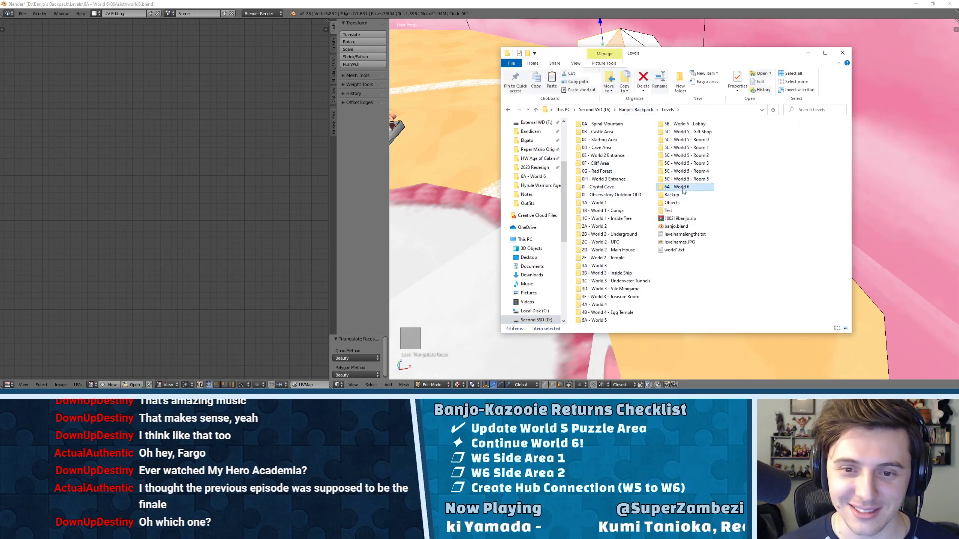
{"action": "scroll", "coordinate": [677, 191], "scroll_direction": "down", "scroll_amount": 15}
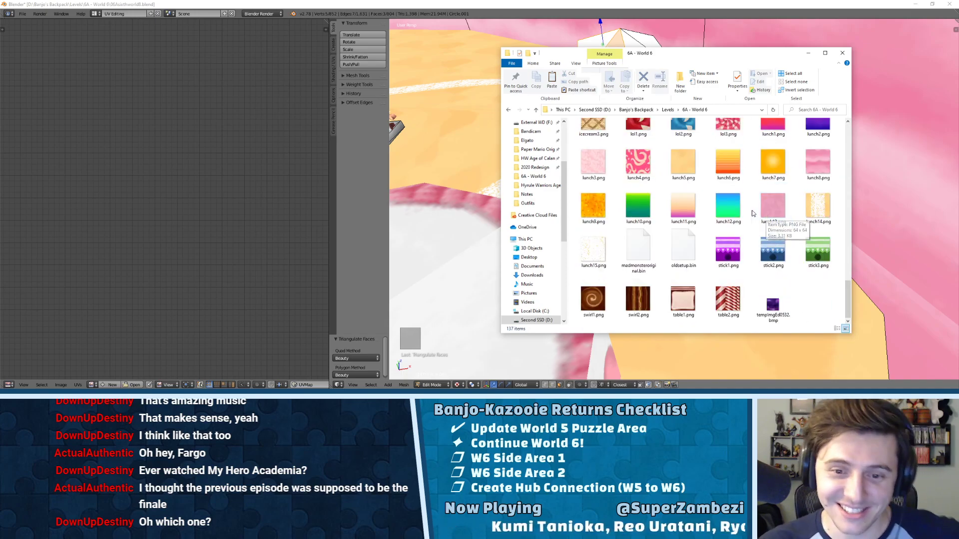
{"action": "scroll", "coordinate": [724, 215], "scroll_direction": "up", "scroll_amount": 3}
{"action": "scroll", "coordinate": [721, 215], "scroll_direction": "up", "scroll_amount": 3}
{"action": "scroll", "coordinate": [722, 215], "scroll_direction": "up", "scroll_amount": 3}
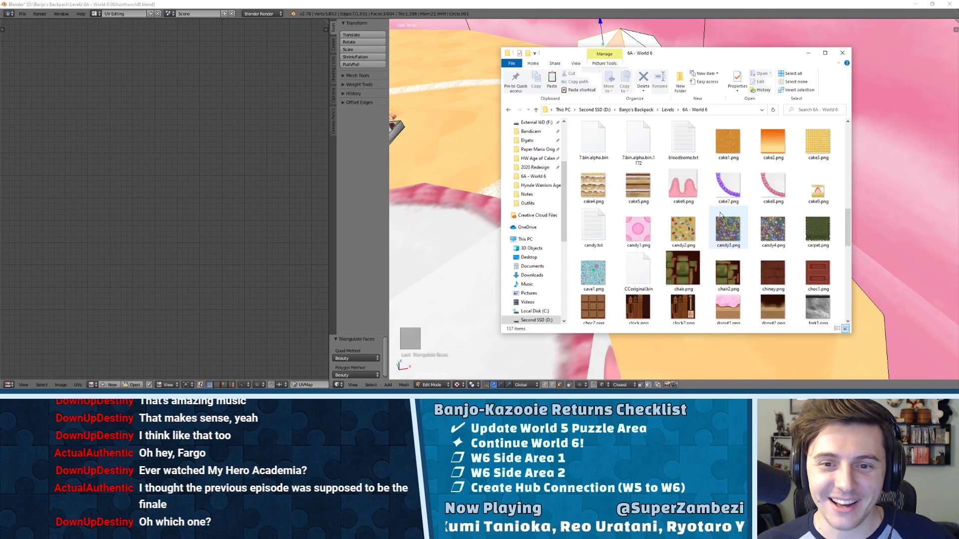
{"action": "scroll", "coordinate": [799, 215], "scroll_direction": "down", "scroll_amount": 3}
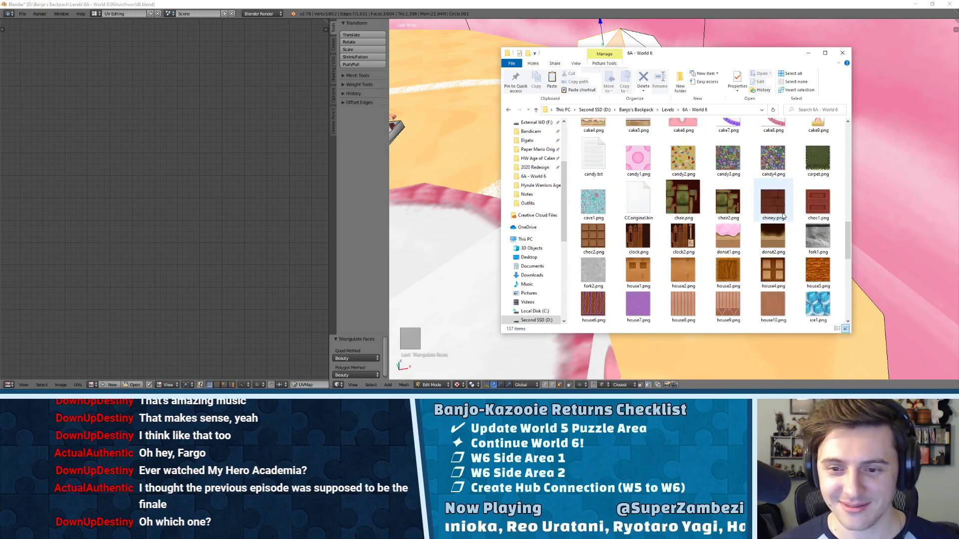
{"action": "scroll", "coordinate": [763, 180], "scroll_direction": "down", "scroll_amount": 2}
{"action": "left_click", "coordinate": [780, 135]}
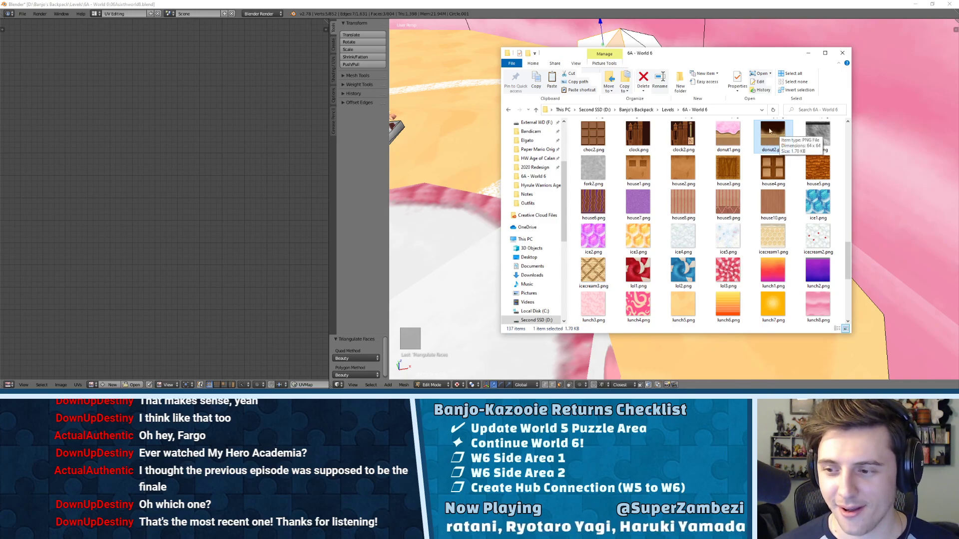
{"action": "left_click_drag", "start_coordinate": [699, 53], "coordinate": [958, 66]}
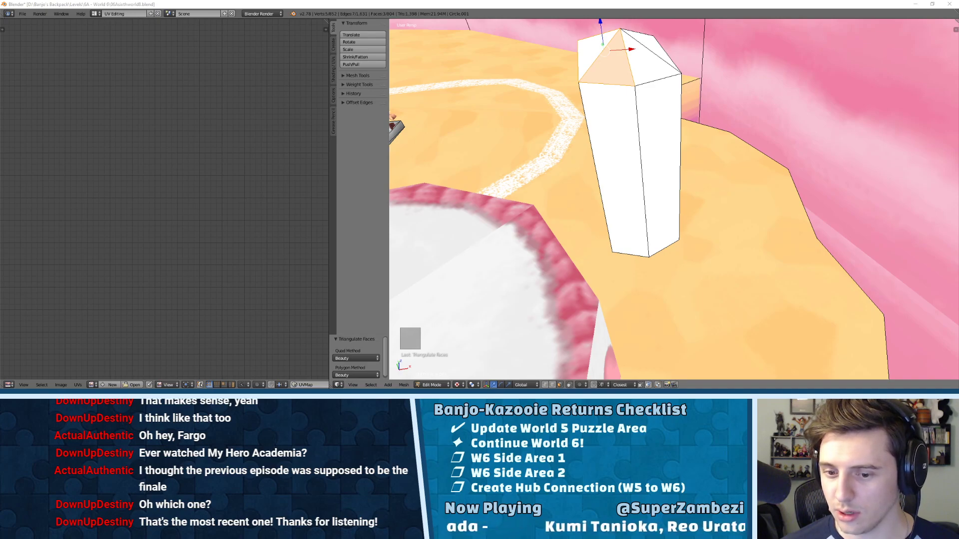
- Return to Blender and, in face selection, select half of the block: its adjoining side faces and the top triangles above them
{"action": "middle_click_drag", "start_coordinate": [805, 245], "coordinate": [672, 168]}
{"action": "key", "text": "ctrl+Tab"}
{"action": "left_click", "coordinate": [675, 159]}
{"action": "right_click", "coordinate": [669, 182]}
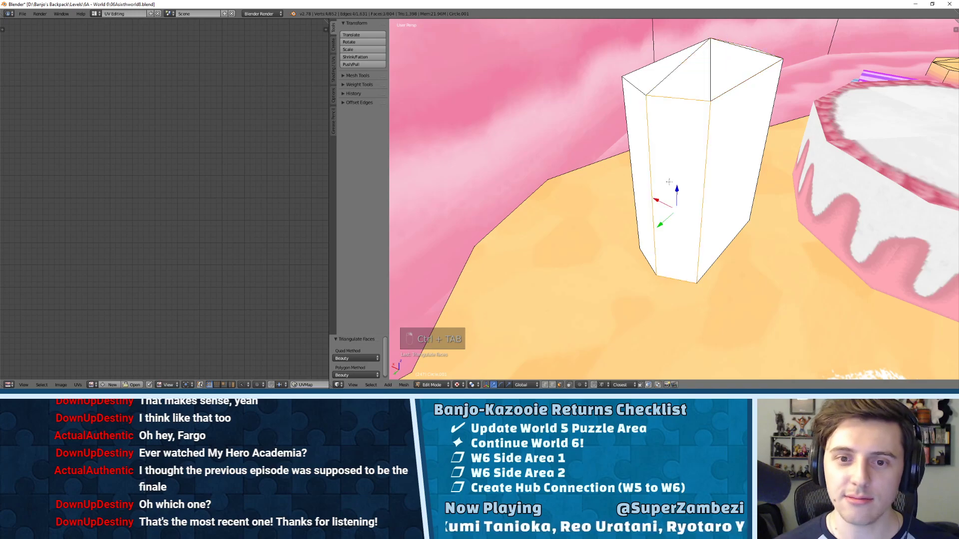
{"action": "right_click", "coordinate": [689, 86], "text": "shift"}
{"action": "right_click", "coordinate": [732, 73], "text": "shift"}
{"action": "right_click", "coordinate": [746, 118], "text": "shift"}
{"action": "middle_click_drag", "start_coordinate": [764, 115], "coordinate": [675, 103]}
{"action": "right_click", "coordinate": [674, 104], "text": "shift"}
{"action": "right_click", "coordinate": [677, 131], "text": "shift"}
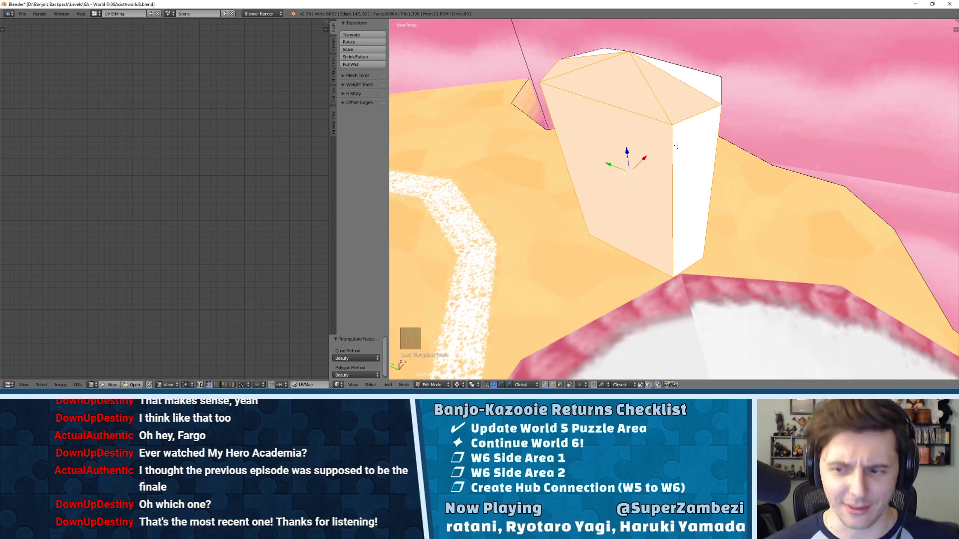
{"action": "middle_click_drag", "start_coordinate": [674, 98], "coordinate": [676, 53]}
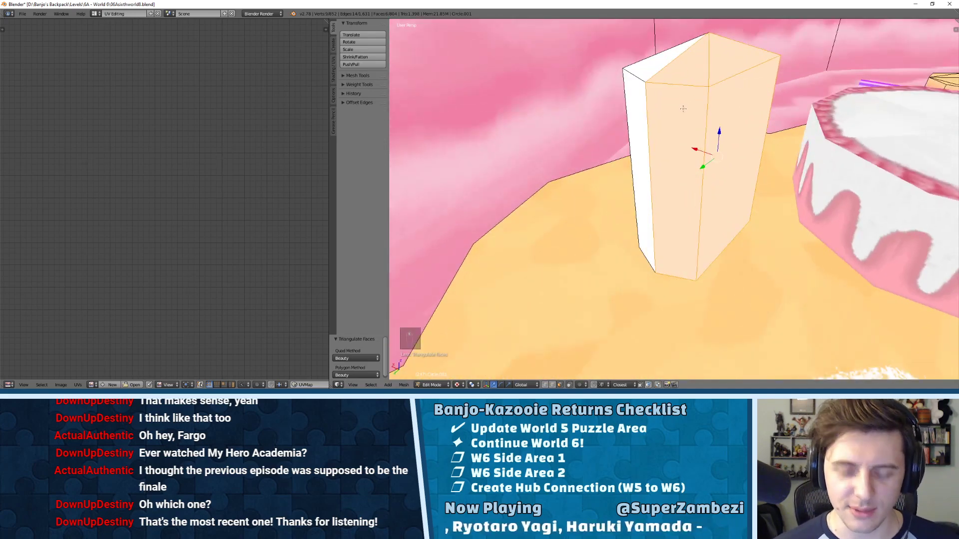
- Unwrap the selected half of the block and open donut2.png from the World 6 folder as its texture
{"action": "key", "text": "u"}
{"action": "left_click", "coordinate": [665, 45]}
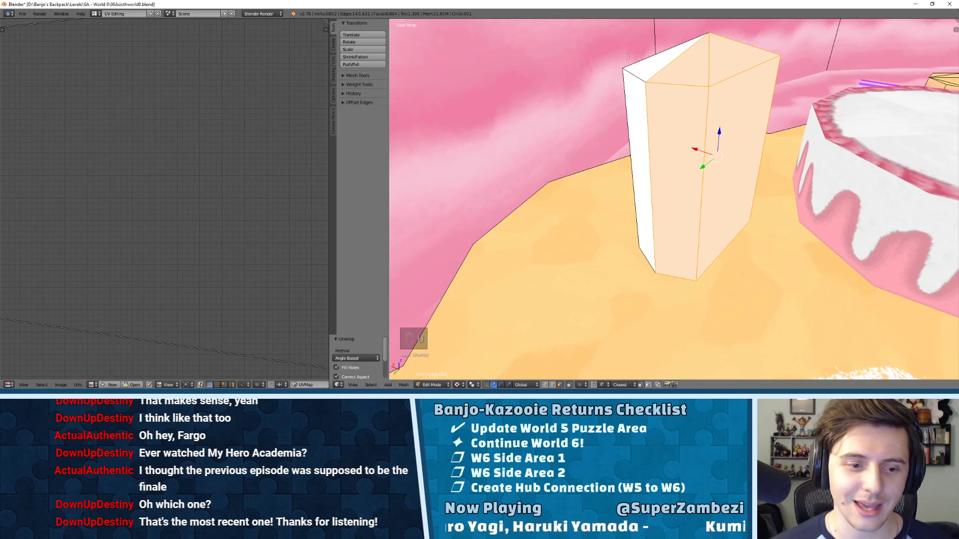
{"action": "left_click", "coordinate": [91, 384]}
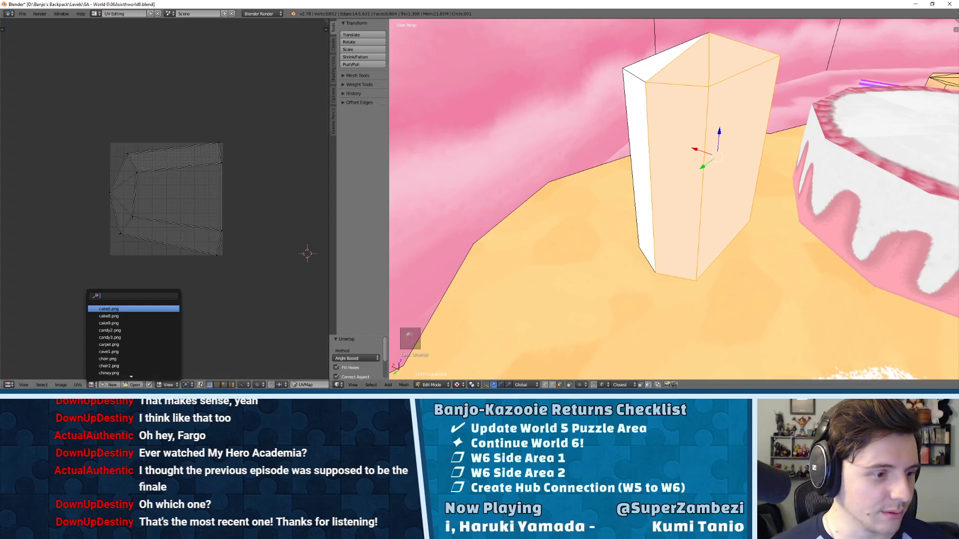
{"action": "left_click", "coordinate": [61, 385]}
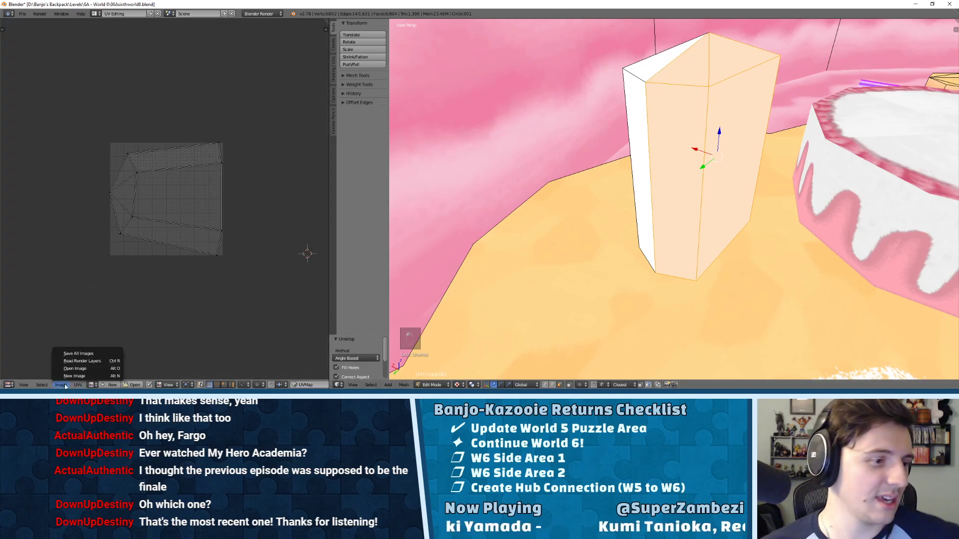
{"action": "left_click", "coordinate": [75, 370]}
{"action": "left_click", "coordinate": [127, 25]}
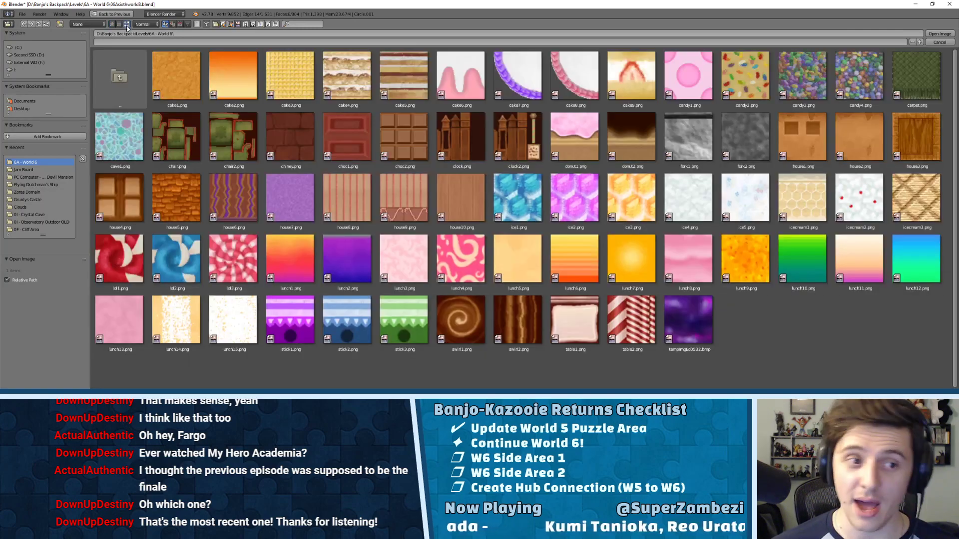
{"action": "double_click", "coordinate": [623, 130]}
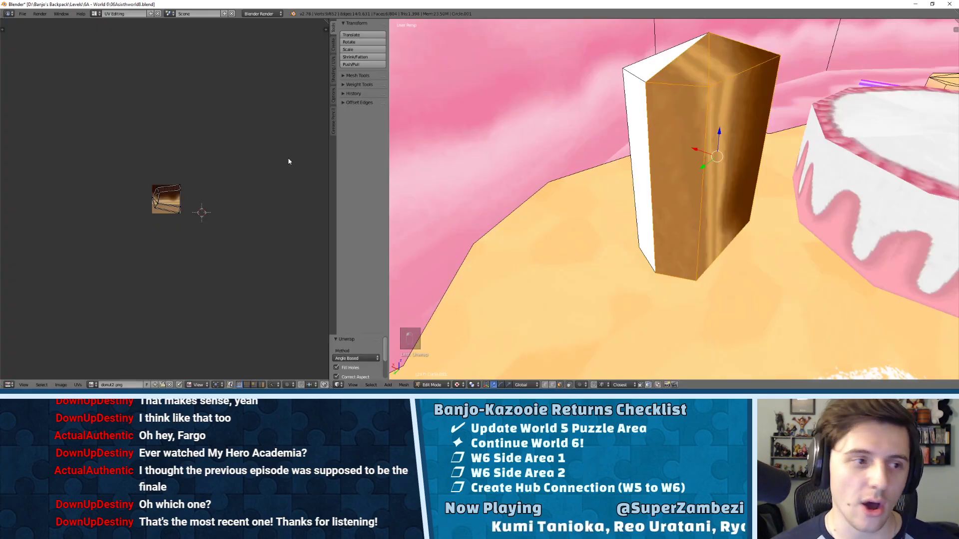
- Select all UVs of the textured half and rotate them 90° on the donut2.png image
{"action": "key", "text": "a"}
{"action": "key", "text": "KP_Decimal"}
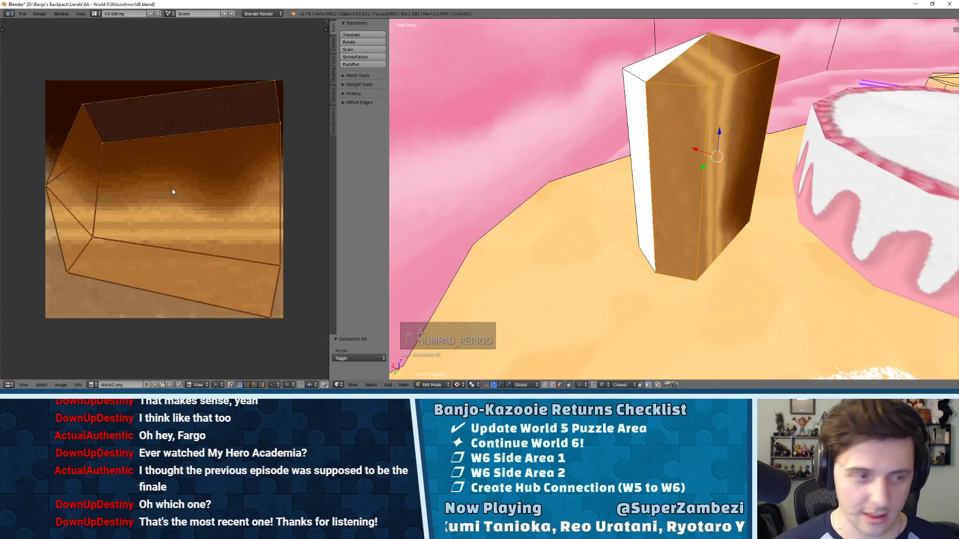
{"action": "type", "text": "r90"}
{"action": "key", "text": "Return"}
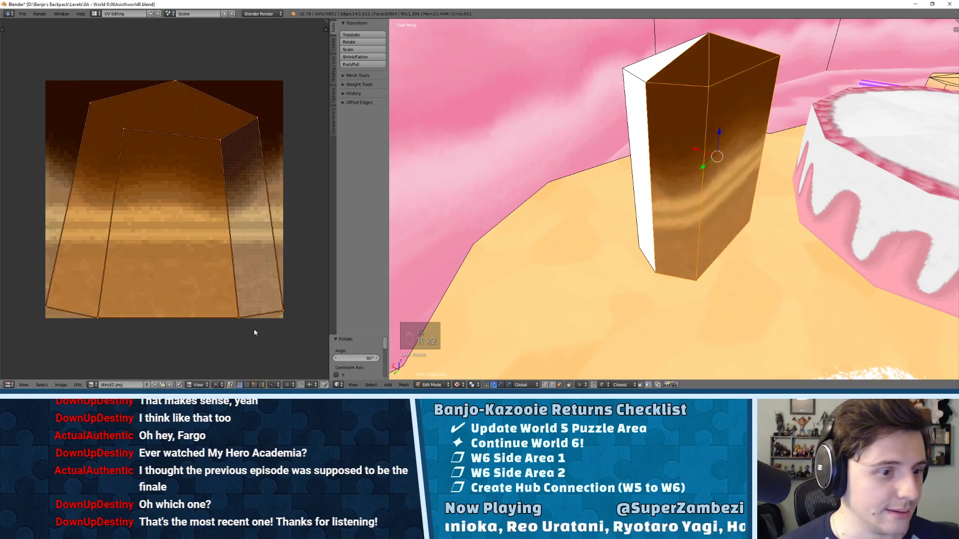
{"action": "key", "text": "h"}
{"action": "key", "text": "ctrl+z"}
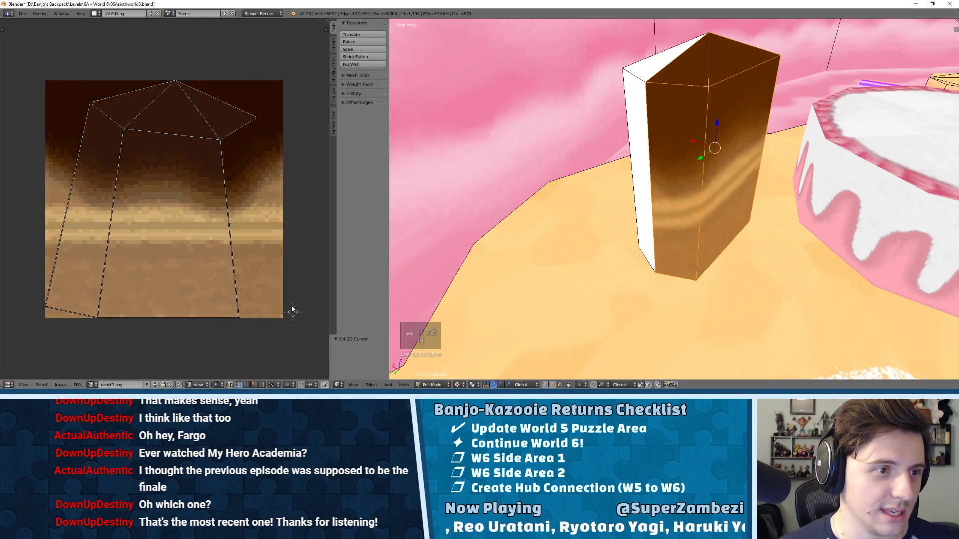
{"action": "middle_click_drag", "start_coordinate": [418, 205], "coordinate": [308, 209]}
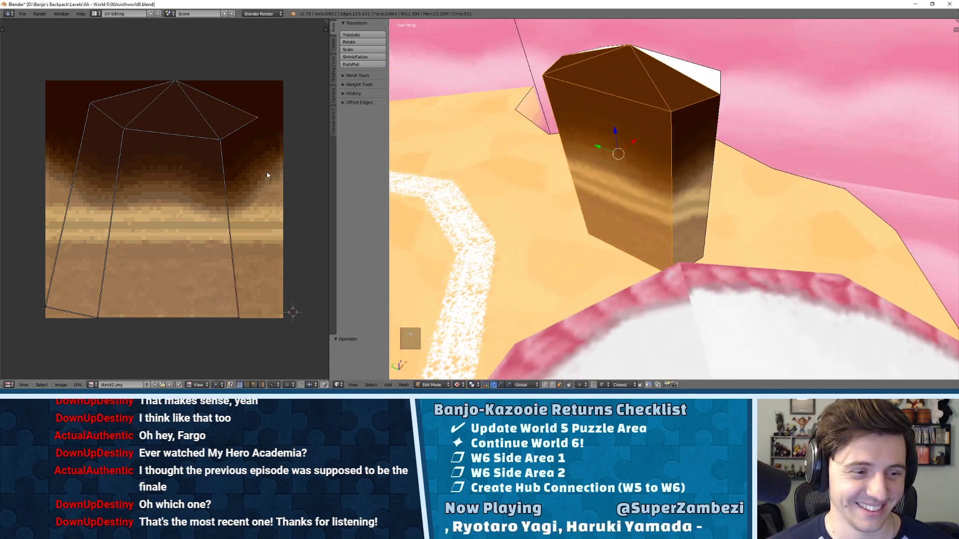
{"action": "key", "text": "ctrl+z"}
{"action": "key", "text": "ctrl+z"}
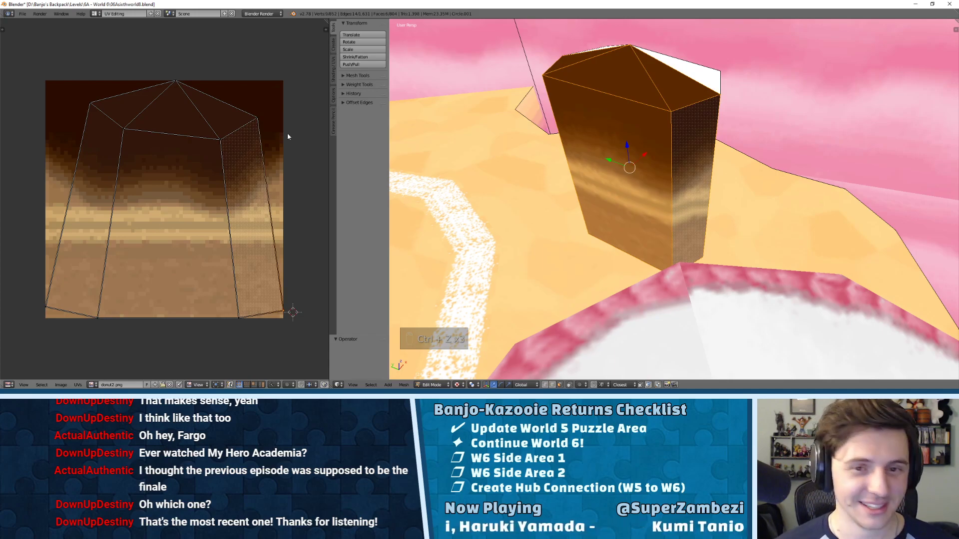
{"action": "middle_click_drag", "start_coordinate": [624, 145], "coordinate": [646, 251]}
{"action": "middle_click_drag", "start_coordinate": [771, 185], "coordinate": [639, 203]}
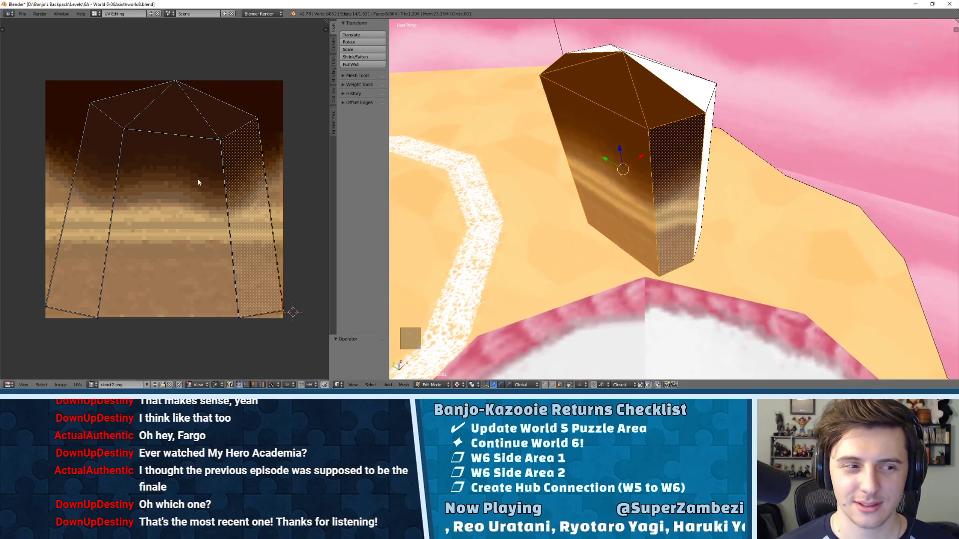
- Rotate all UVs of the textured half by another 90° and shift them slightly up on the donut2.png image
{"action": "key", "text": "a"}
{"action": "key", "text": "a"}
{"action": "key", "text": "a"}
{"action": "type", "text": "r90"}
{"action": "key", "text": "Return"}
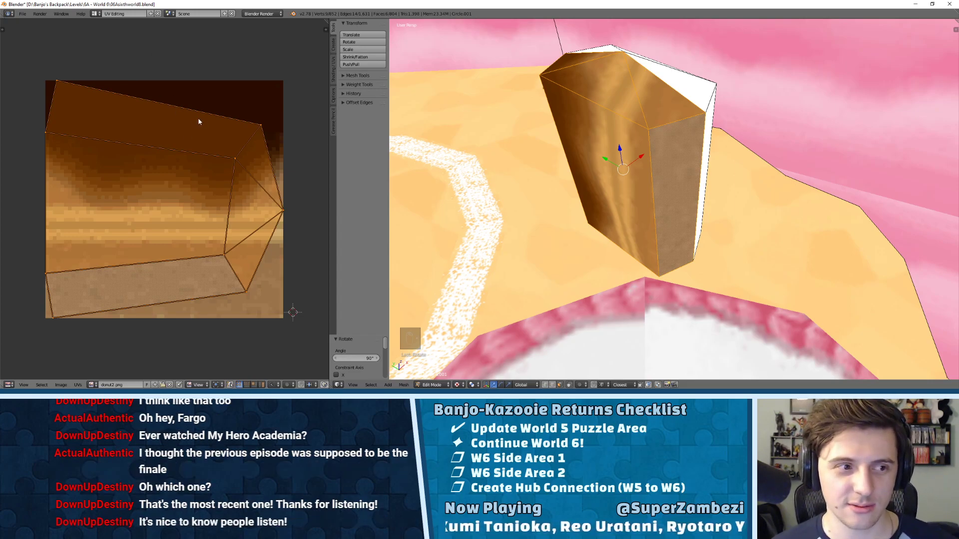
{"action": "middle_click_drag", "start_coordinate": [471, 128], "coordinate": [582, 135]}
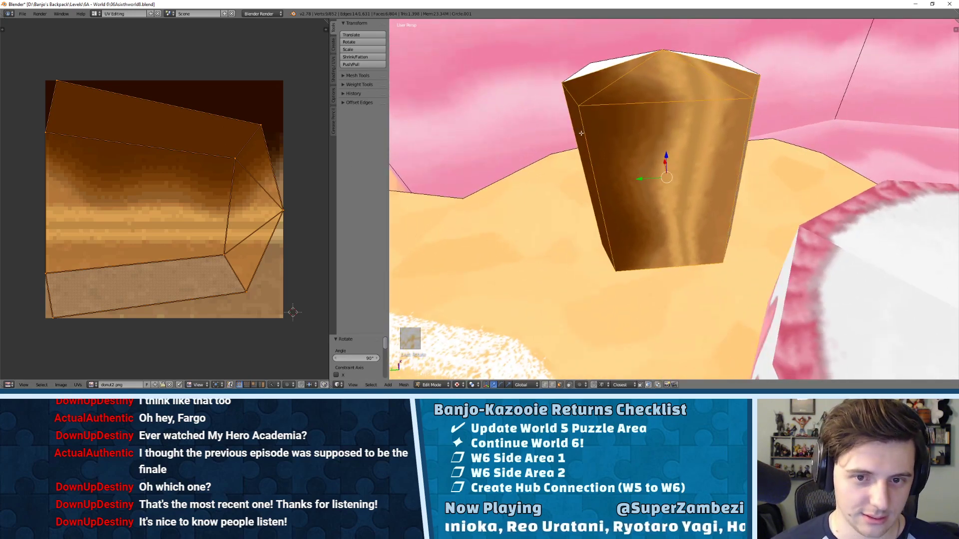
{"action": "key", "text": "g"}
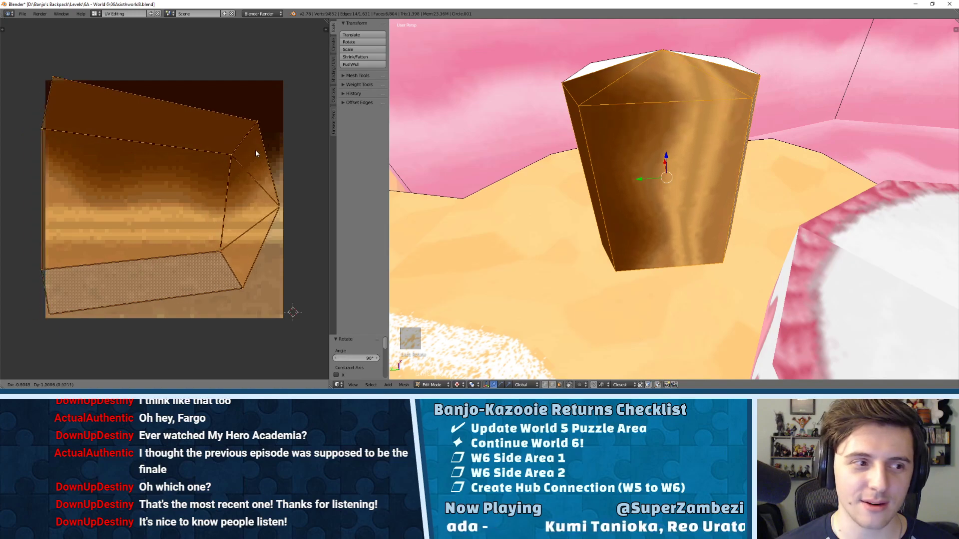
{"action": "left_click", "coordinate": [257, 150]}
- In edge selection, subdivide the top and bottom edges of the block's wide textured side once, splitting that side vertically in two
{"action": "middle_click_drag", "start_coordinate": [624, 147], "coordinate": [643, 144]}
{"action": "key", "text": "ctrl+Tab"}
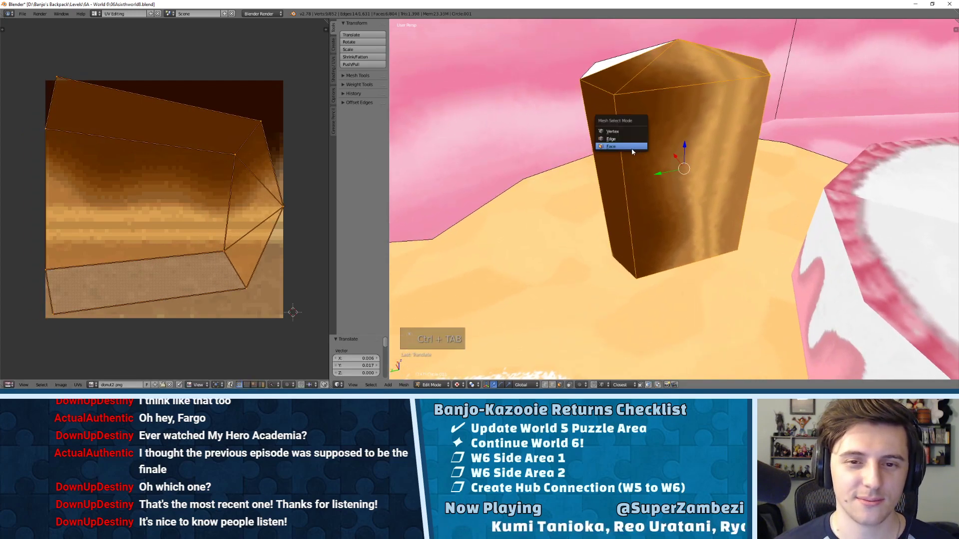
{"action": "left_click", "coordinate": [628, 142]}
{"action": "right_click", "coordinate": [707, 269]}
{"action": "right_click", "coordinate": [677, 87]}
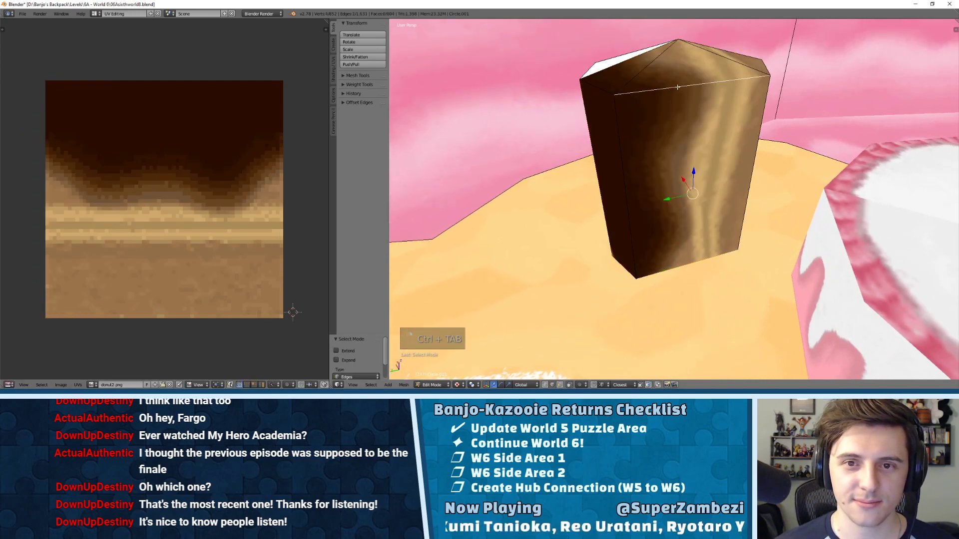
{"action": "key", "text": "w"}
{"action": "left_click", "coordinate": [684, 71]}
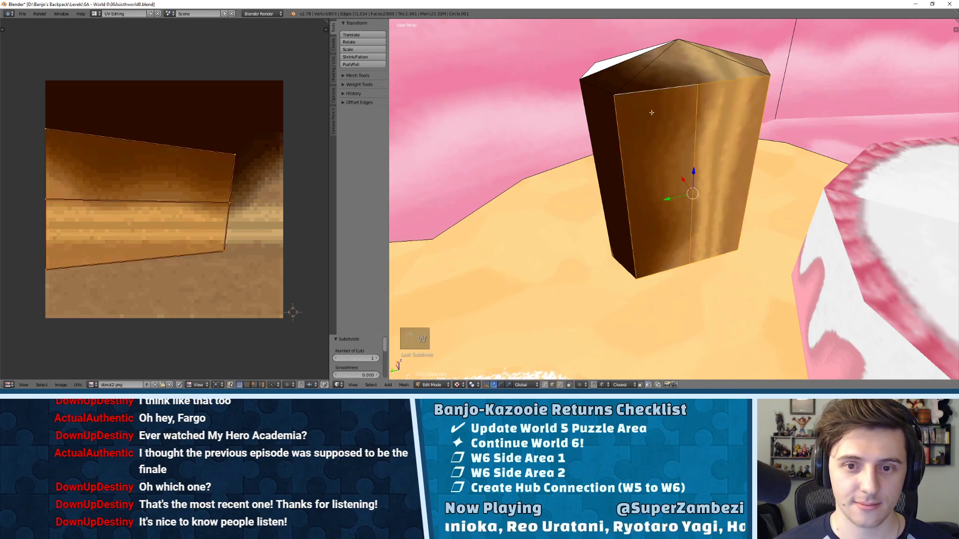
- Subdivide the top and bottom edges of the opposite untextured wide side once
{"action": "middle_click_drag", "start_coordinate": [684, 71], "coordinate": [728, 166]}
{"action": "right_click", "coordinate": [687, 215]}
{"action": "right_click", "coordinate": [694, 75], "text": "shift"}
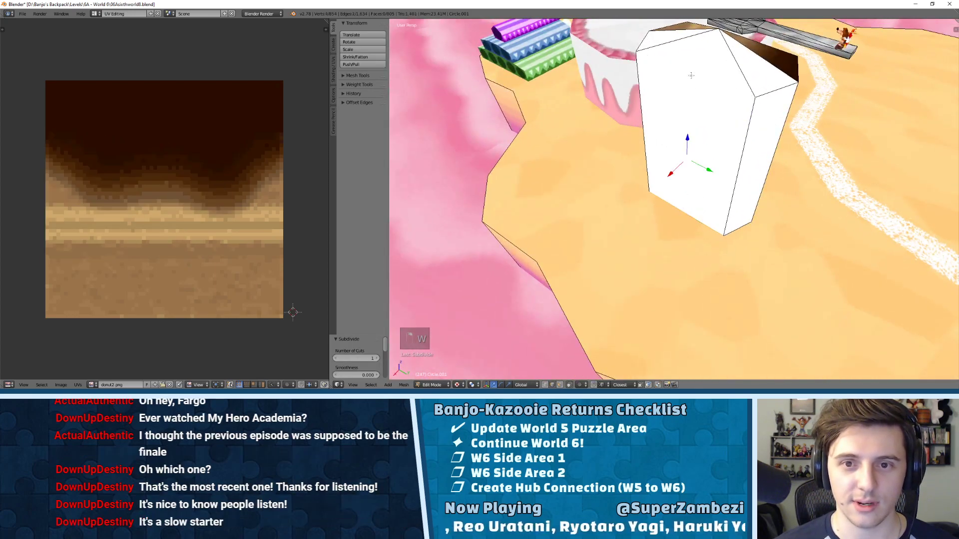
{"action": "key", "text": "w"}
{"action": "left_click", "coordinate": [692, 76]}
- In vertex selection, connect the new top midpoints of both wide sides to the block's peak vertex
{"action": "key", "text": "ctrl+Tab"}
{"action": "left_click", "coordinate": [667, 76]}
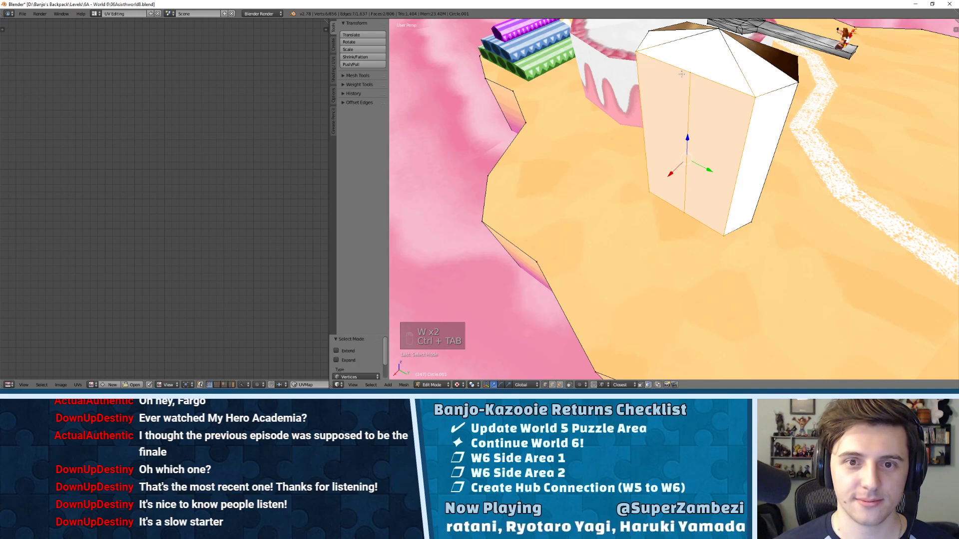
{"action": "right_click", "coordinate": [713, 81]}
{"action": "right_click", "coordinate": [715, 38], "text": "shift"}
{"action": "key", "text": "j"}
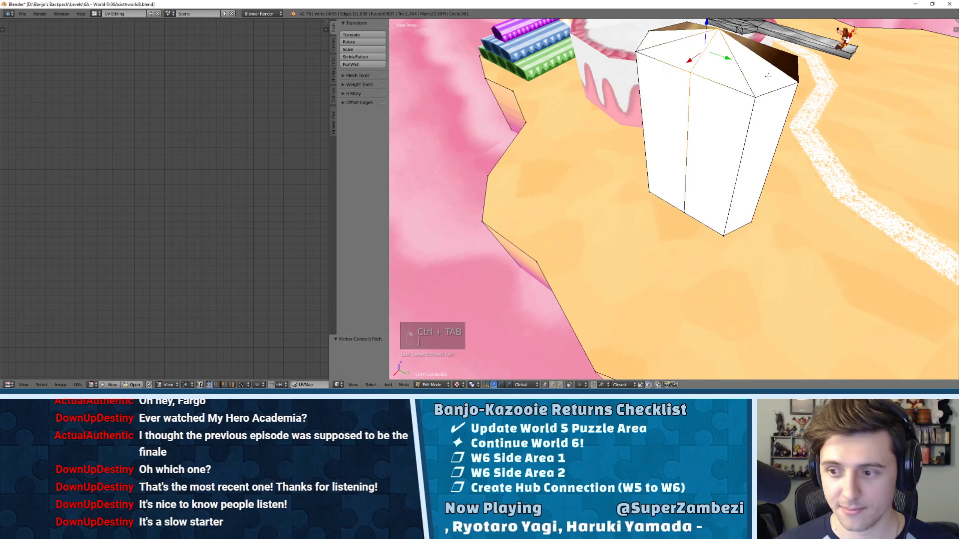
{"action": "middle_click_drag", "start_coordinate": [715, 38], "coordinate": [708, 89]}
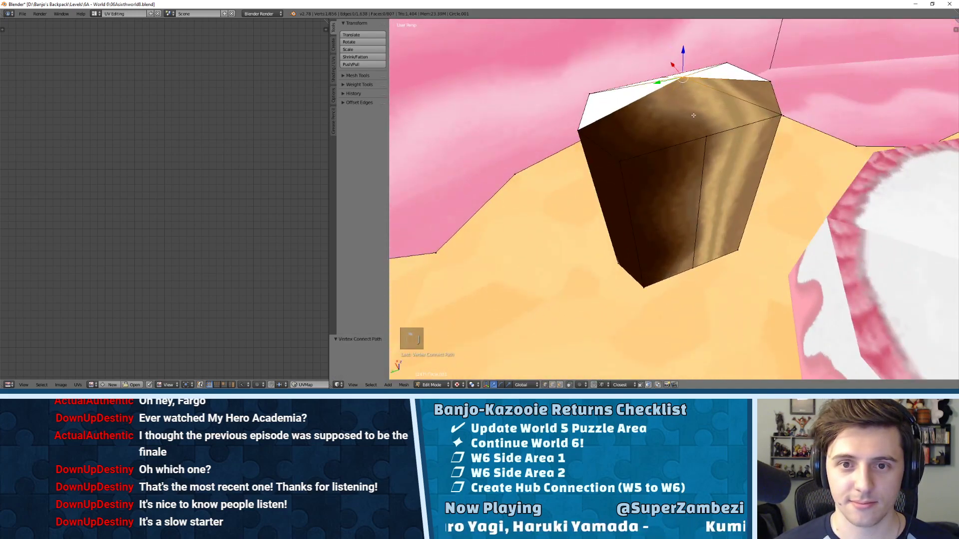
{"action": "right_click", "coordinate": [700, 134], "text": "shift"}
{"action": "key", "text": "j"}
{"action": "middle_click_drag", "start_coordinate": [701, 132], "coordinate": [711, 156]}
- In face selection, select the half of the block between the two new centre cuts, including its side faces and roof triangles
{"action": "key", "text": "ctrl+Tab"}
{"action": "left_click", "coordinate": [699, 165]}
{"action": "right_click", "coordinate": [710, 153]}
{"action": "right_click", "coordinate": [714, 73], "text": "shift"}
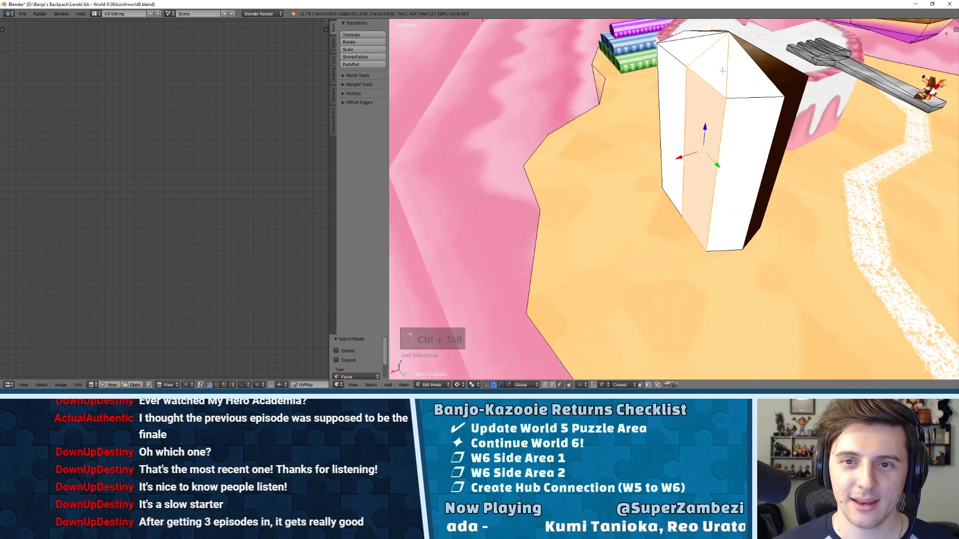
{"action": "right_click", "coordinate": [748, 80], "text": "shift"}
{"action": "right_click", "coordinate": [768, 142], "text": "shift"}
{"action": "middle_click_drag", "start_coordinate": [773, 141], "coordinate": [724, 150]}
{"action": "right_click", "coordinate": [704, 199], "text": "shift"}
{"action": "right_click", "coordinate": [724, 75], "text": "shift"}
{"action": "right_click", "coordinate": [741, 97], "text": "shift"}
{"action": "right_click", "coordinate": [744, 150], "text": "shift"}
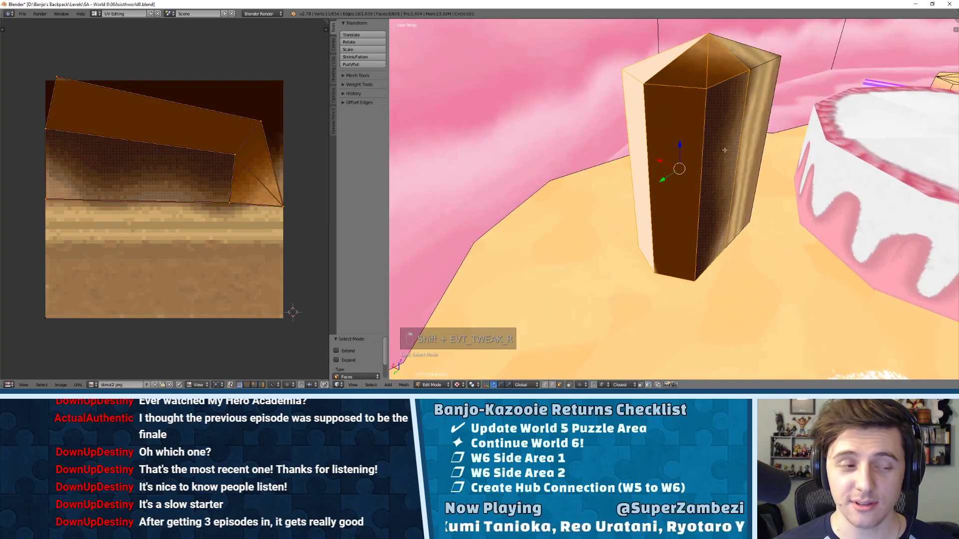
- Unwrap the selected half of the block and rotate all its UVs by 90°
{"action": "key", "text": "u"}
{"action": "left_click", "coordinate": [721, 149]}
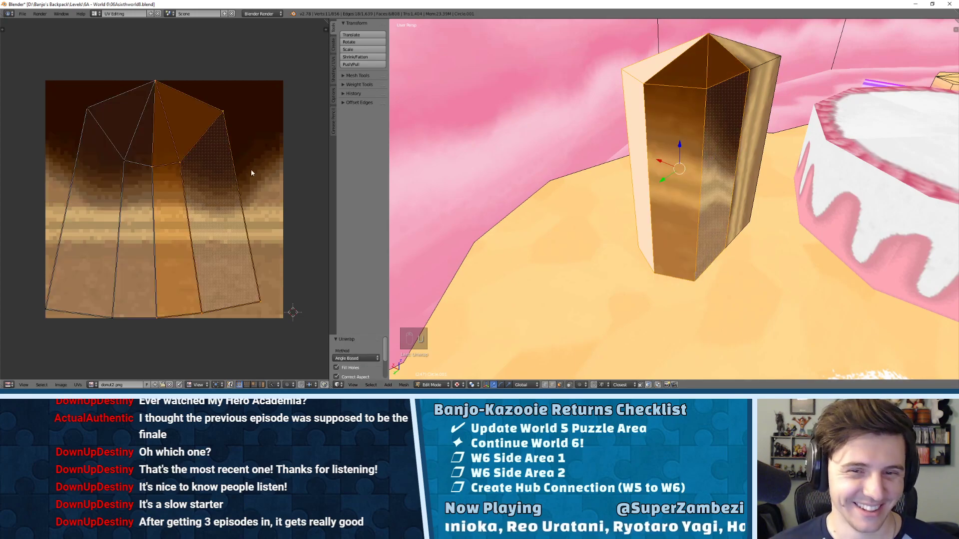
{"action": "key", "text": "a"}
{"action": "key", "text": "a"}
{"action": "key", "text": "r"}
{"action": "key", "text": "9"}
{"action": "key", "text": "0"}
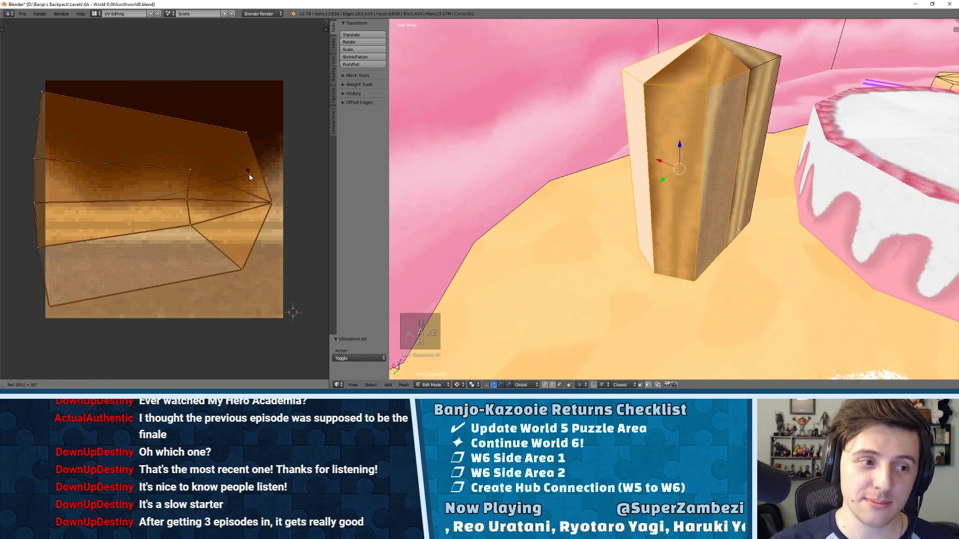
{"action": "key", "text": "Return"}
- Shift the UV layout inside the donut2.png image and move its two upper outer points to the image's top corners
{"action": "key", "text": "g"}
{"action": "left_click", "coordinate": [259, 173]}
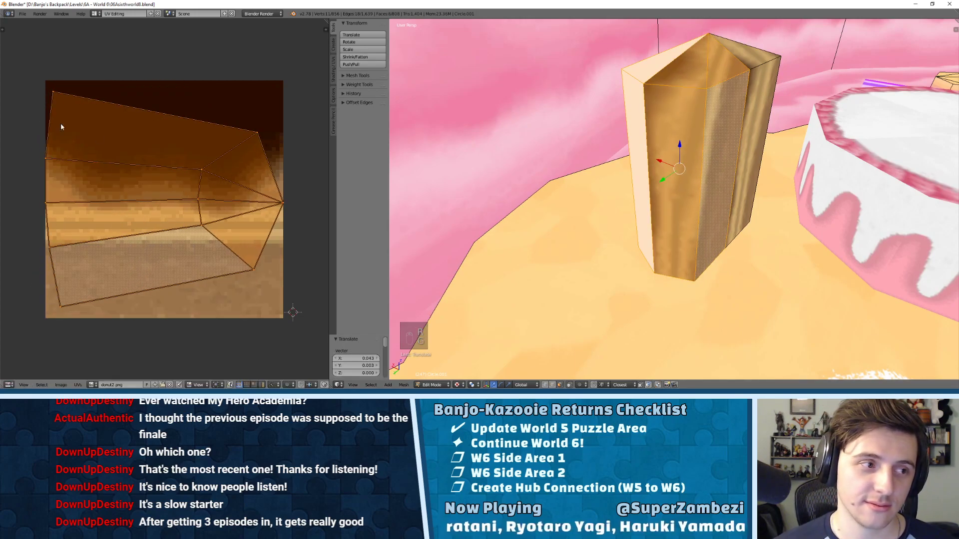
{"action": "key", "text": "g"}
{"action": "left_click", "coordinate": [42, 98]}
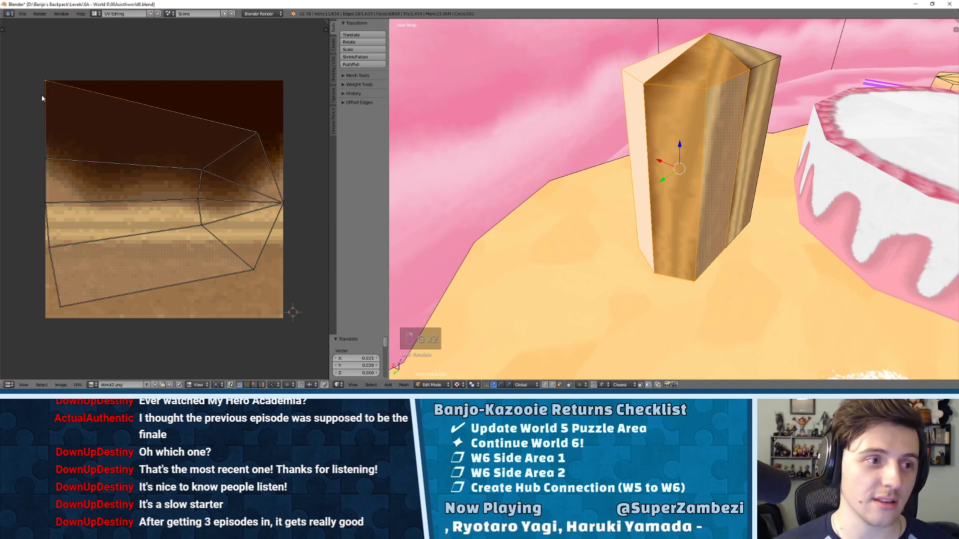
{"action": "right_click", "coordinate": [261, 134]}
{"action": "key", "text": "g"}
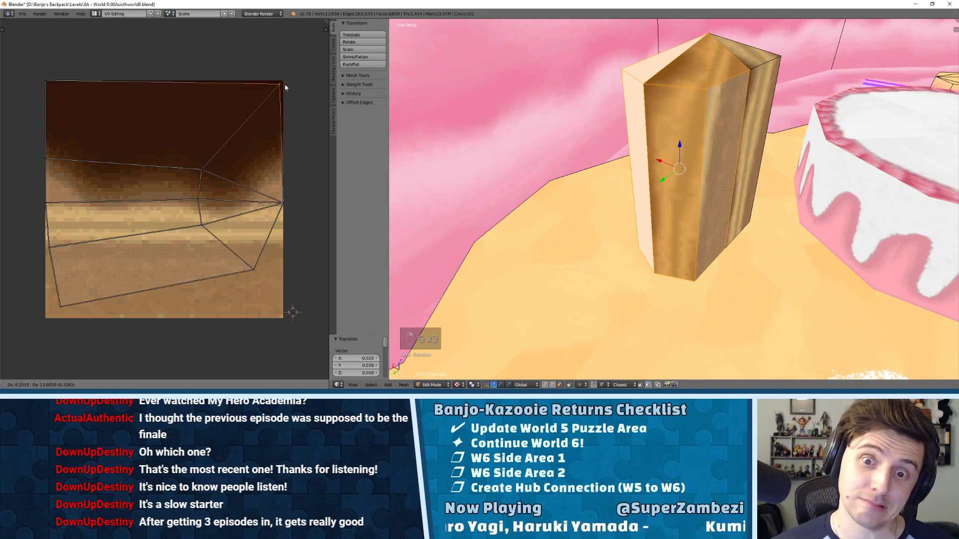
{"action": "left_click", "coordinate": [287, 86]}
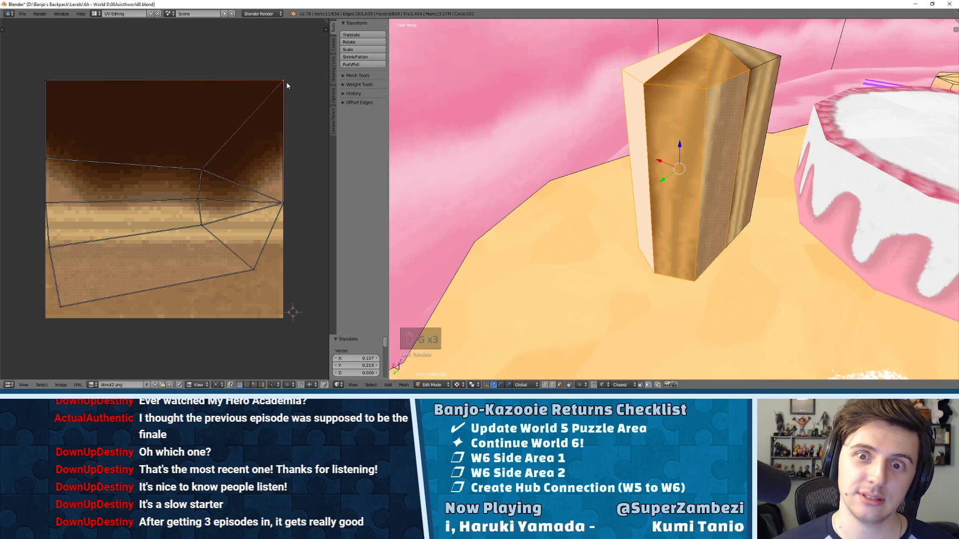
{"action": "mouse_move", "coordinate": [400, 150]}
{"action": "middle_mouse_down"}
{"action": "mouse_move", "coordinate": [439, 143]}
{"action": "mouse_move", "coordinate": [397, 132]}
{"action": "middle_mouse_up"}
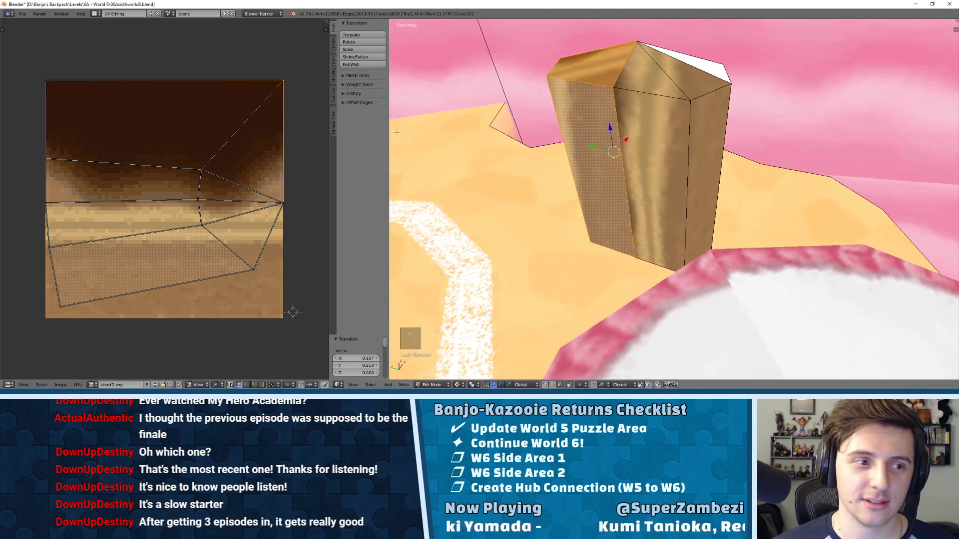
{"action": "key", "text": "g"}
{"action": "left_click", "coordinate": [267, 96]}
- Assign donut2.png to the whole selected half of the block and rotate all its UVs by 180°
{"action": "mouse_move", "coordinate": [590, 115]}
{"action": "middle_mouse_down"}
{"action": "mouse_move", "coordinate": [605, 107]}
{"action": "mouse_move", "coordinate": [609, 159]}
{"action": "mouse_move", "coordinate": [599, 105]}
{"action": "middle_mouse_up"}
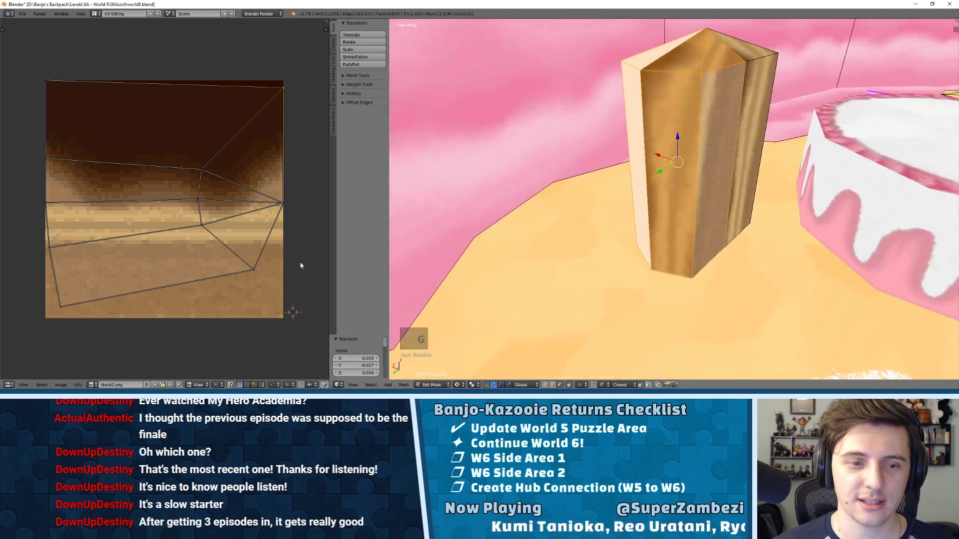
{"action": "left_click", "coordinate": [92, 385]}
{"action": "left_click", "coordinate": [175, 323]}
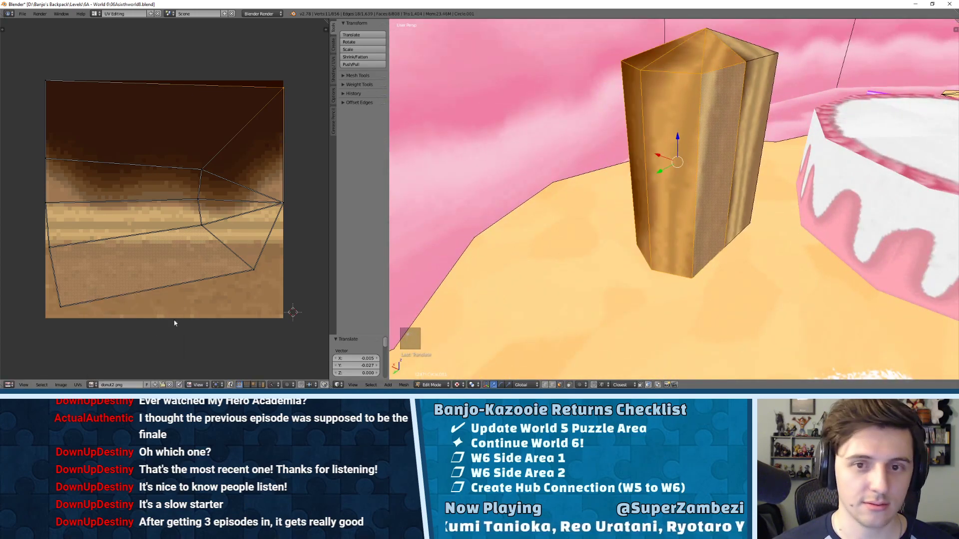
{"action": "middle_click_drag", "start_coordinate": [450, 200], "coordinate": [474, 150]}
{"action": "type", "text": "a"}
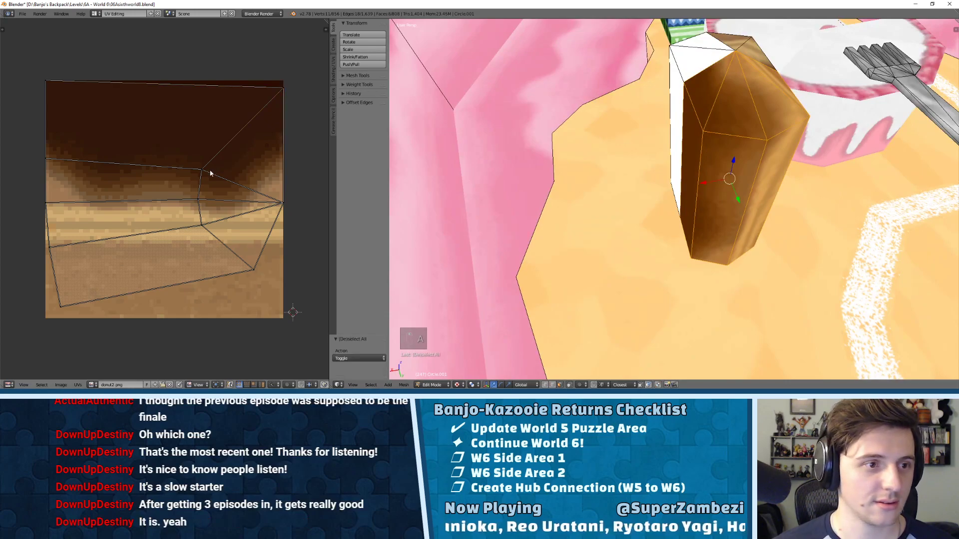
{"action": "type", "text": "ar180"}
{"action": "key", "text": "Return"}
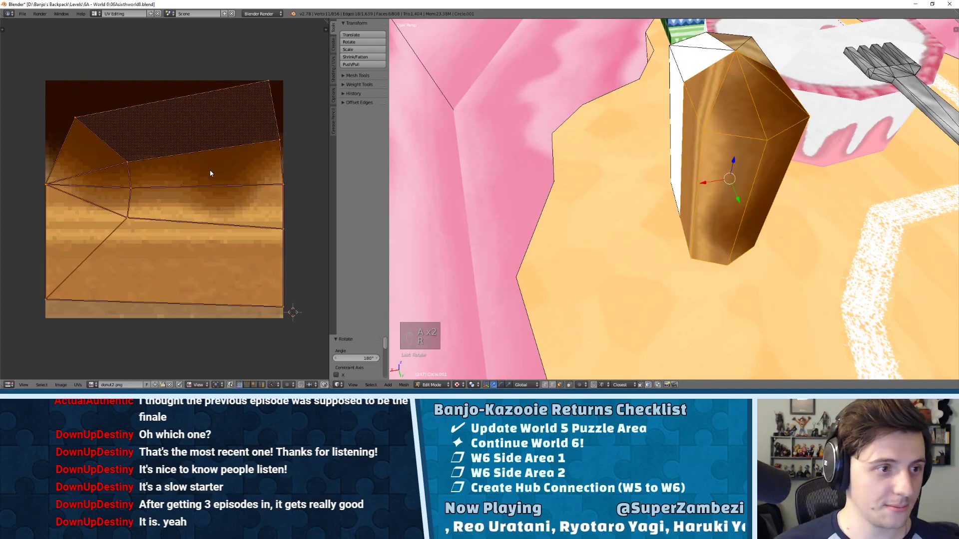
- Move the two upper UV points to the image's top corners and the point below the right one onto the right edge
{"action": "right_click", "coordinate": [89, 132]}
{"action": "key", "text": "g"}
{"action": "left_click", "coordinate": [58, 95]}
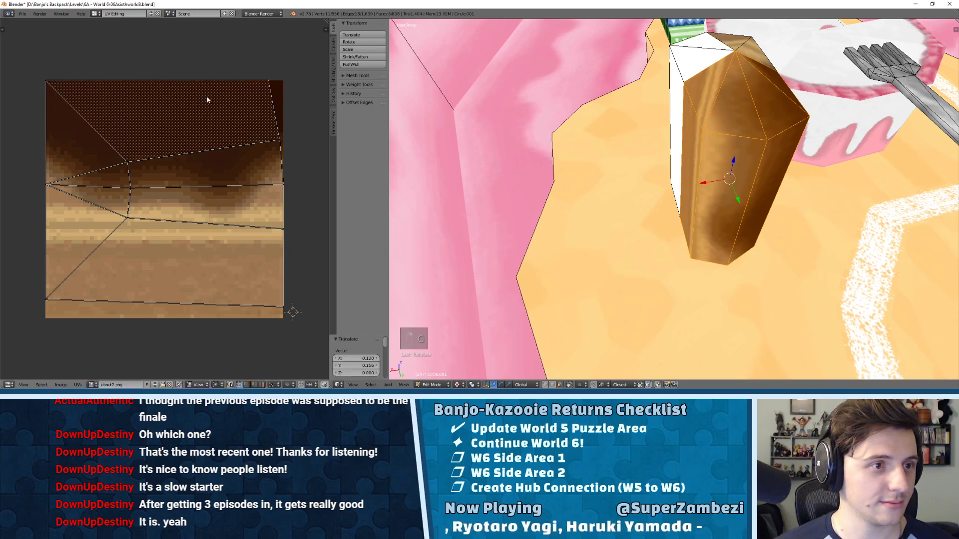
{"action": "right_click", "coordinate": [208, 96]}
{"action": "key", "text": "g"}
{"action": "left_click", "coordinate": [230, 97]}
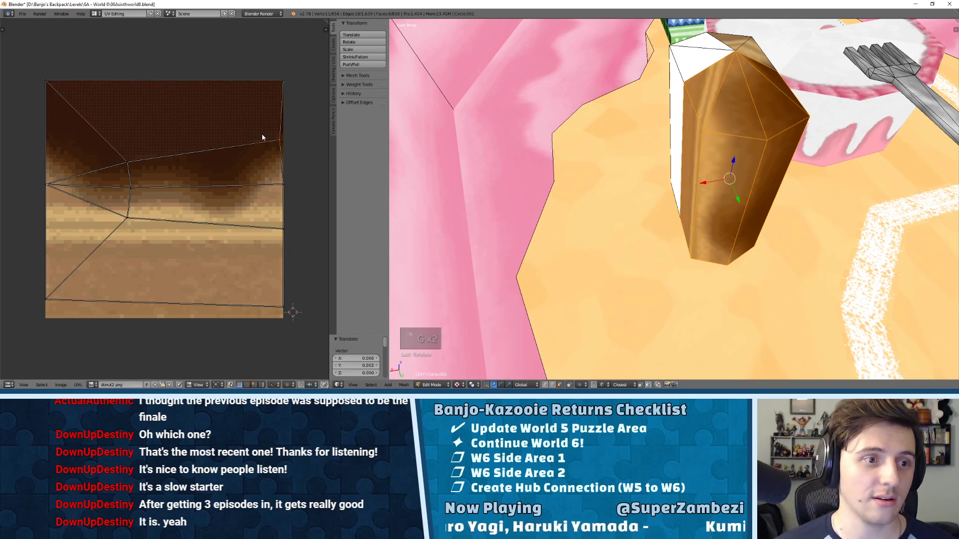
{"action": "right_click", "coordinate": [264, 138]}
{"action": "key", "text": "g"}
{"action": "left_click", "coordinate": [269, 142]}
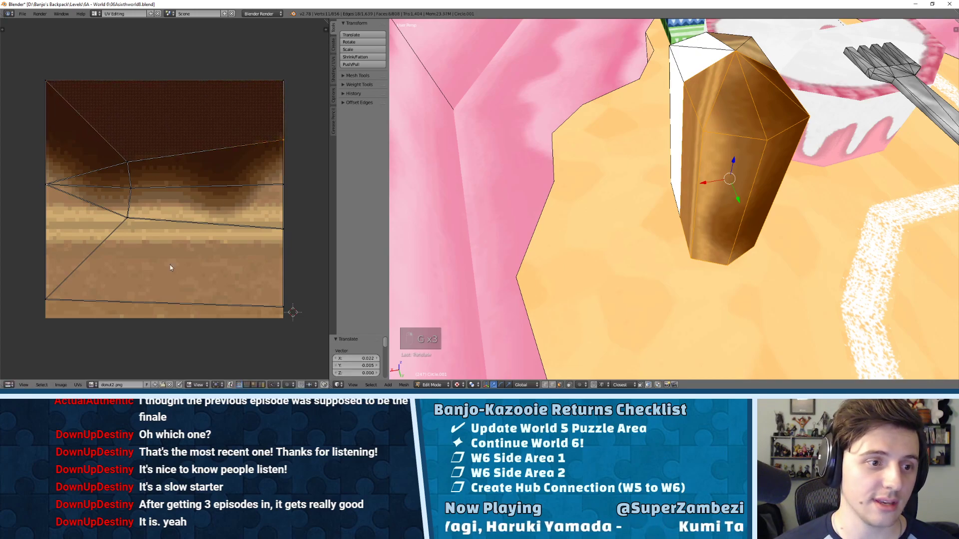
- Move the two lower outer UV points to the bottom corners of the donut2.png image
{"action": "right_click", "coordinate": [83, 301]}
{"action": "key", "text": "g"}
{"action": "left_click", "coordinate": [76, 317]}
{"action": "right_click", "coordinate": [238, 308]}
{"action": "key", "text": "g"}
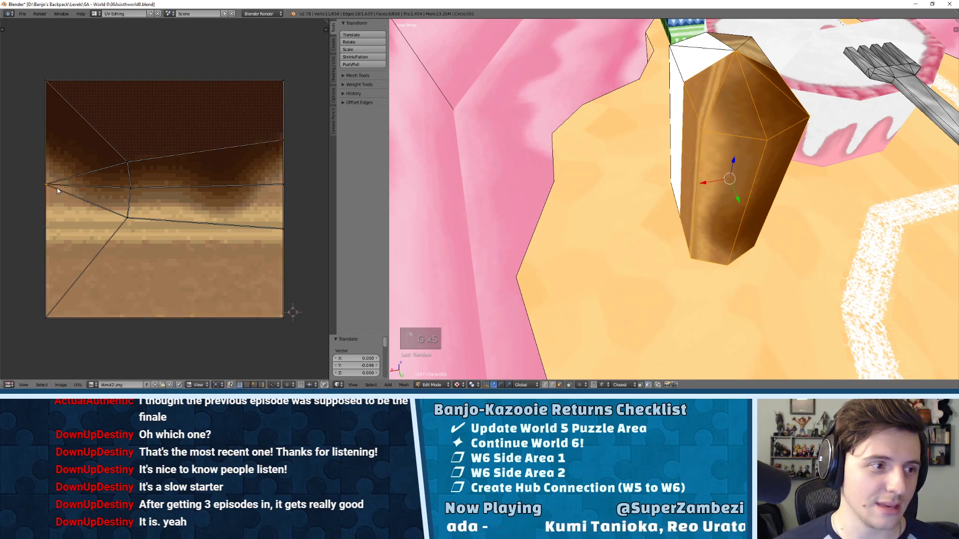
- Lower the UV point on the image's left edge and move the three inner UV points down together
{"action": "key", "text": "g"}
{"action": "left_click", "coordinate": [58, 201]}
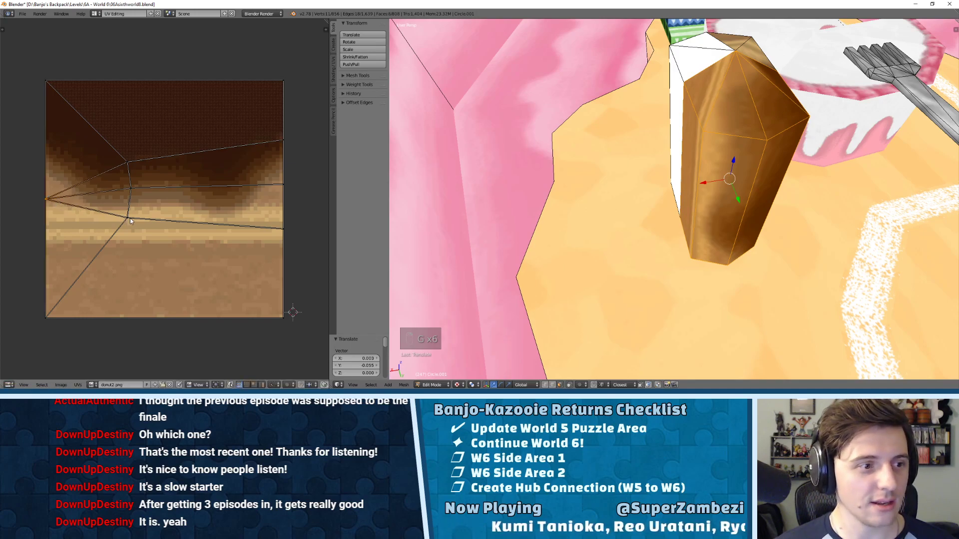
{"action": "right_click", "coordinate": [128, 217]}
{"action": "right_click", "coordinate": [127, 191], "text": "shift"}
{"action": "right_click", "coordinate": [126, 176], "text": "shift"}
{"action": "key", "text": "g"}
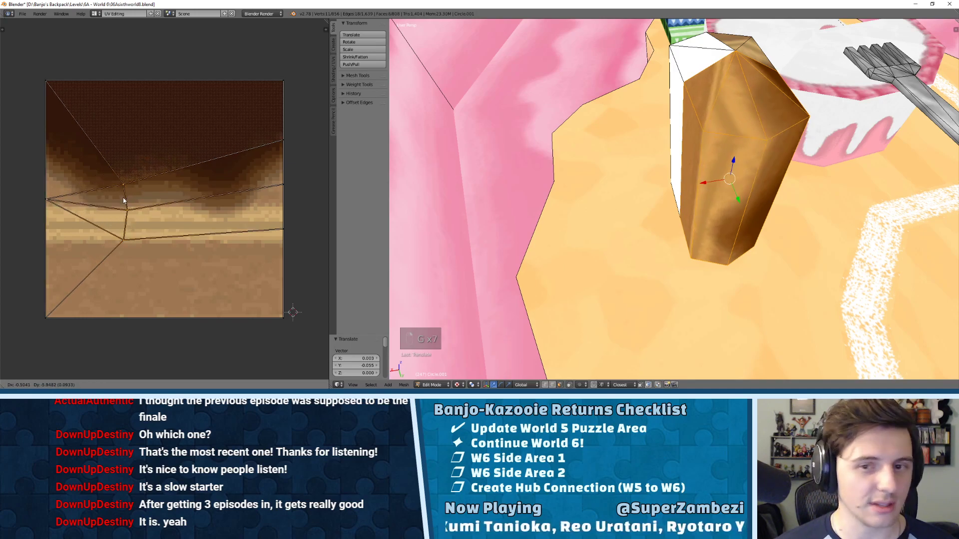
{"action": "left_click", "coordinate": [129, 222]}
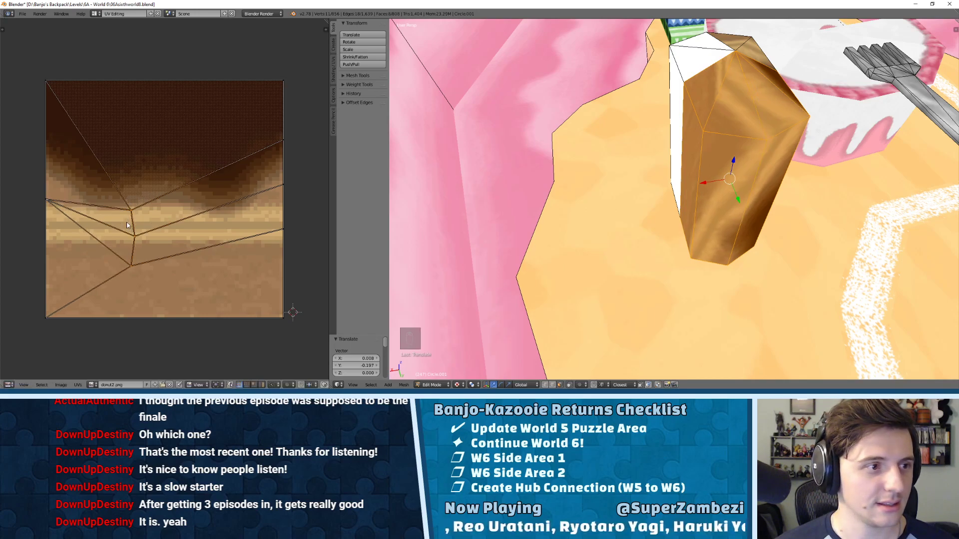
- Raise the left-edge UV point slightly and move the three inner UV points up one by one around the light band of donut2.png
{"action": "right_click", "coordinate": [59, 208]}
{"action": "key", "text": "g"}
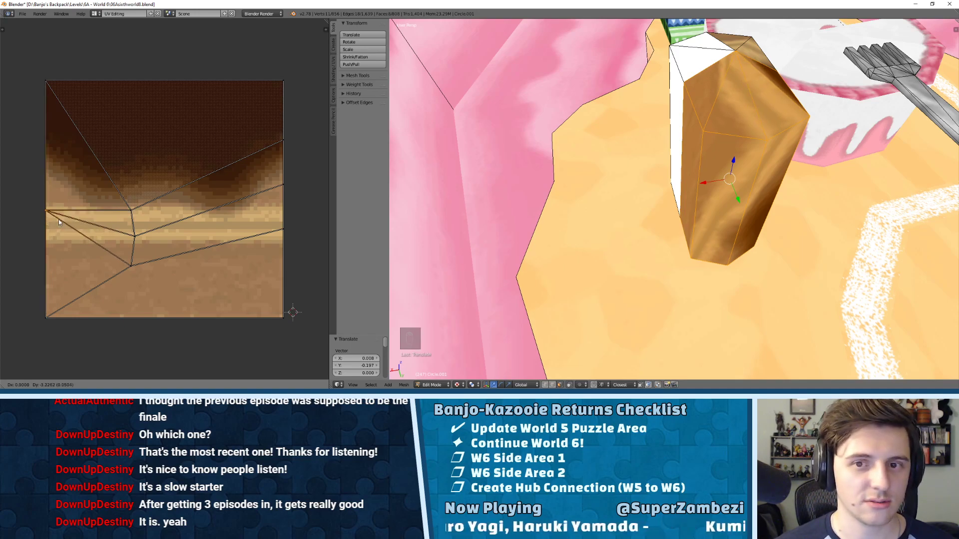
{"action": "left_click", "coordinate": [59, 215]}
{"action": "right_click", "coordinate": [127, 214]}
{"action": "key", "text": "g"}
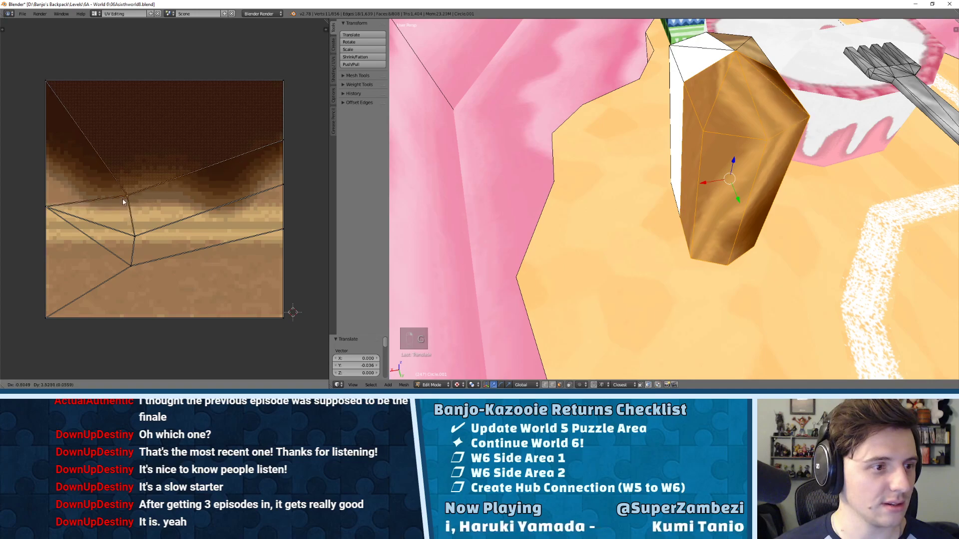
{"action": "left_click", "coordinate": [125, 195]}
{"action": "right_click", "coordinate": [136, 236]}
{"action": "key", "text": "g"}
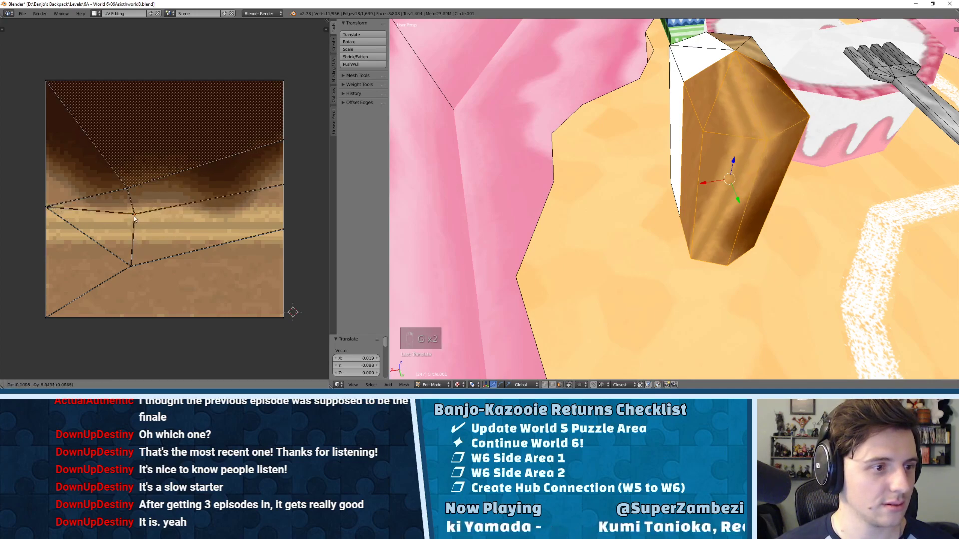
{"action": "left_click", "coordinate": [135, 214]}
{"action": "key", "text": "g"}
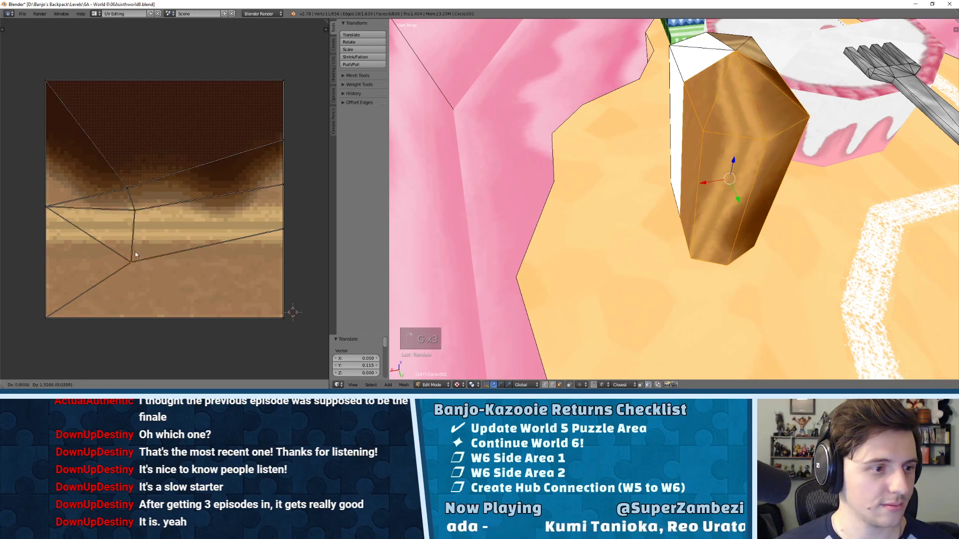
{"action": "left_click", "coordinate": [136, 227]}
- Lower the three UV points between the corners on the right edge of the donut2.png image to line up with the inner points
{"action": "right_click", "coordinate": [282, 229]}
{"action": "key", "text": "g"}
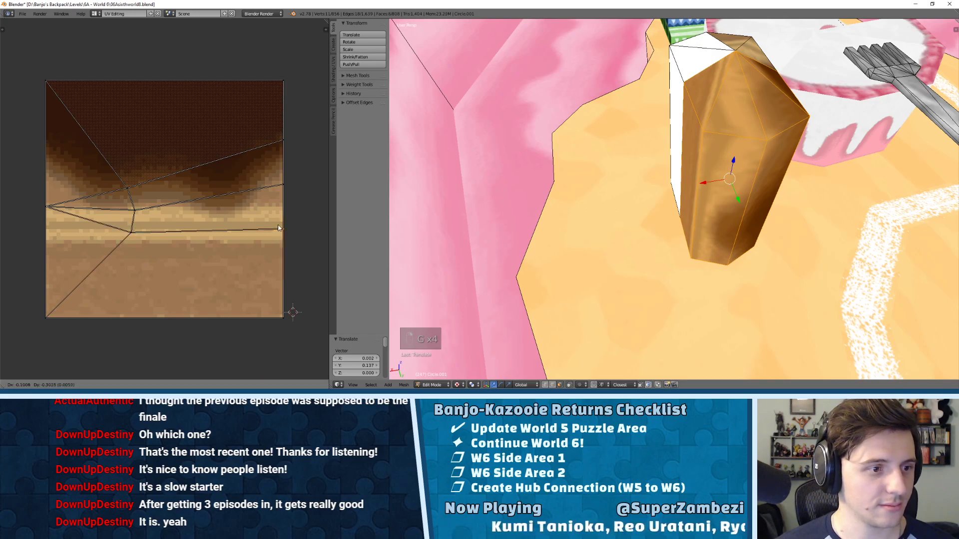
{"action": "left_click", "coordinate": [278, 250]}
{"action": "right_click", "coordinate": [282, 185]}
{"action": "key", "text": "g"}
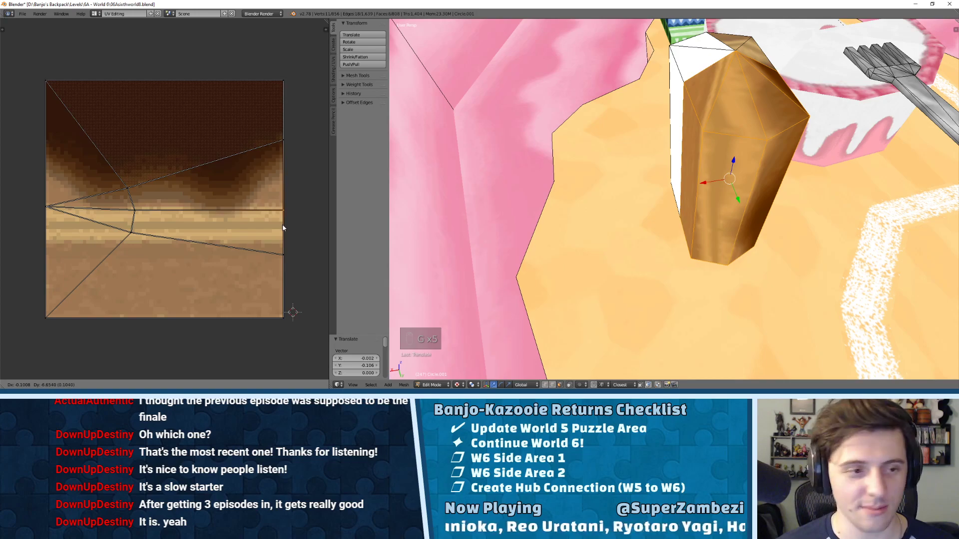
{"action": "left_click", "coordinate": [282, 222]}
{"action": "right_click", "coordinate": [283, 144]}
{"action": "key", "text": "g"}
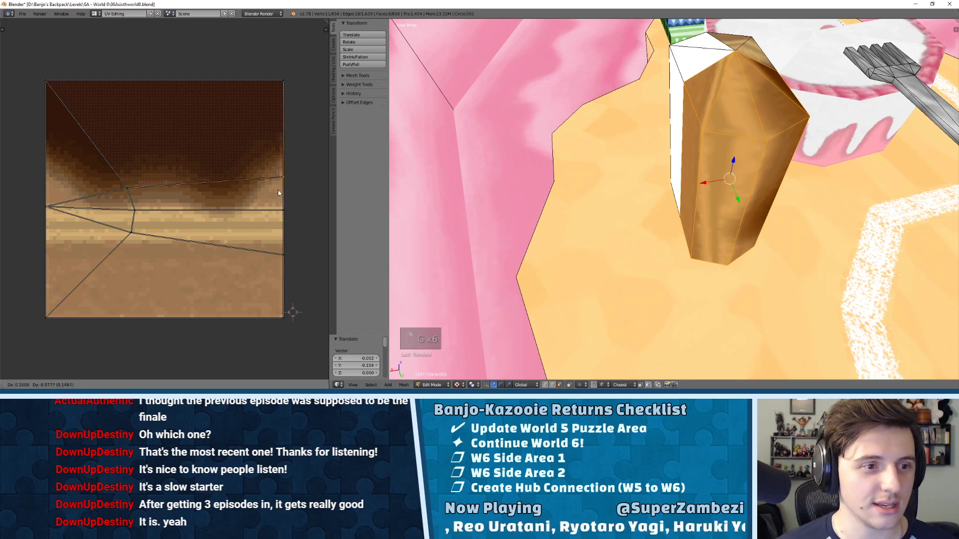
{"action": "left_click", "coordinate": [278, 194]}
{"action": "key", "text": "g"}
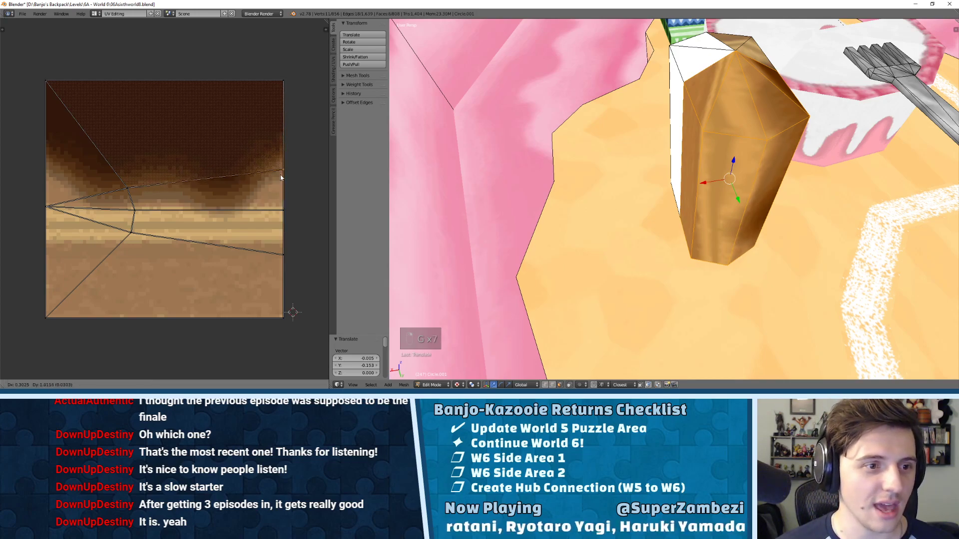
{"action": "left_click", "coordinate": [278, 184]}
{"action": "middle_click_drag", "start_coordinate": [810, 134], "coordinate": [704, 126]}
{"action": "key", "text": "a"}
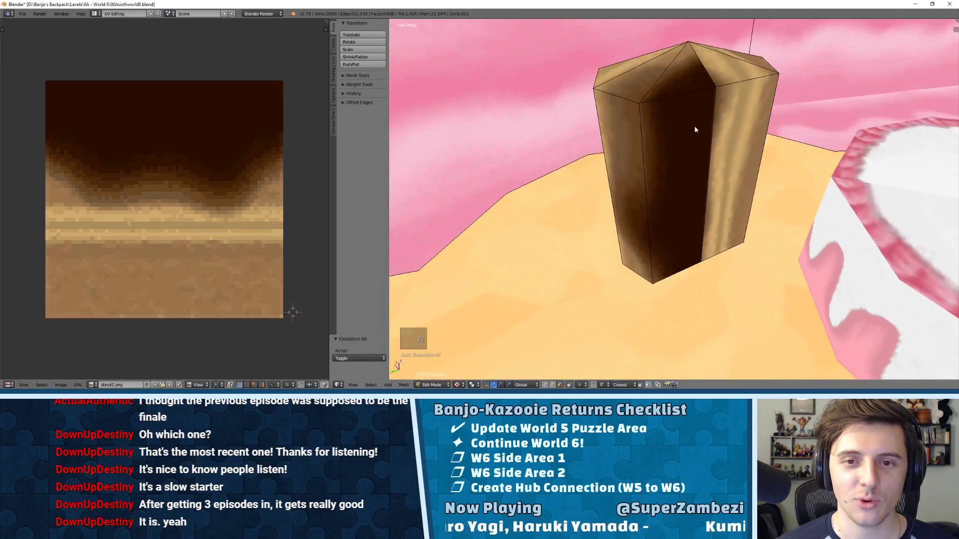
{"action": "key", "text": "Tab"}
{"action": "key", "text": "Tab"}
{"action": "key", "text": "Tab"}
{"action": "key", "text": "Tab"}
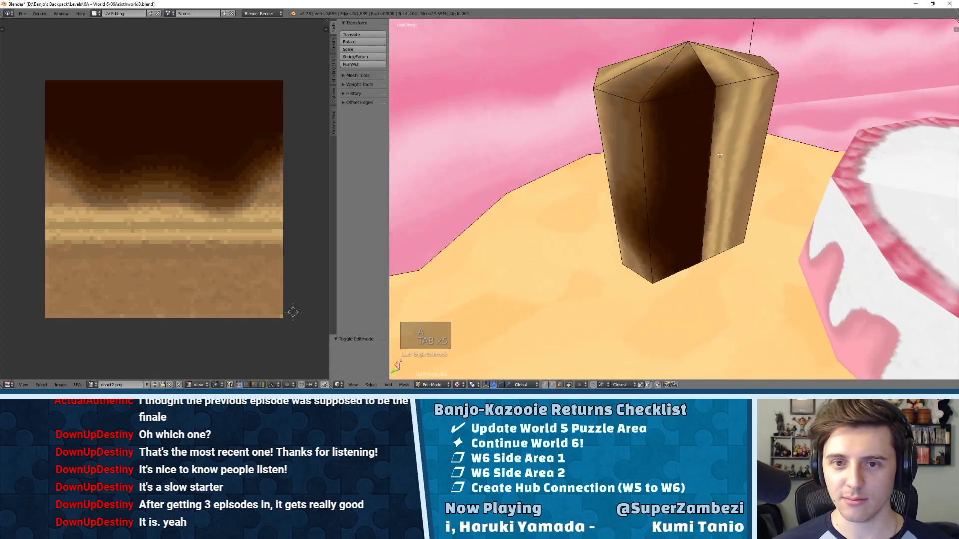
- Select the side and cap faces of the block's cake-facing half, including the untextured ones, and unwrap them
{"action": "right_click", "coordinate": [720, 155]}
{"action": "middle_click_drag", "start_coordinate": [720, 154], "coordinate": [638, 169]}
{"action": "right_click", "coordinate": [615, 105], "text": "shift"}
{"action": "right_click", "coordinate": [661, 95], "text": "shift"}
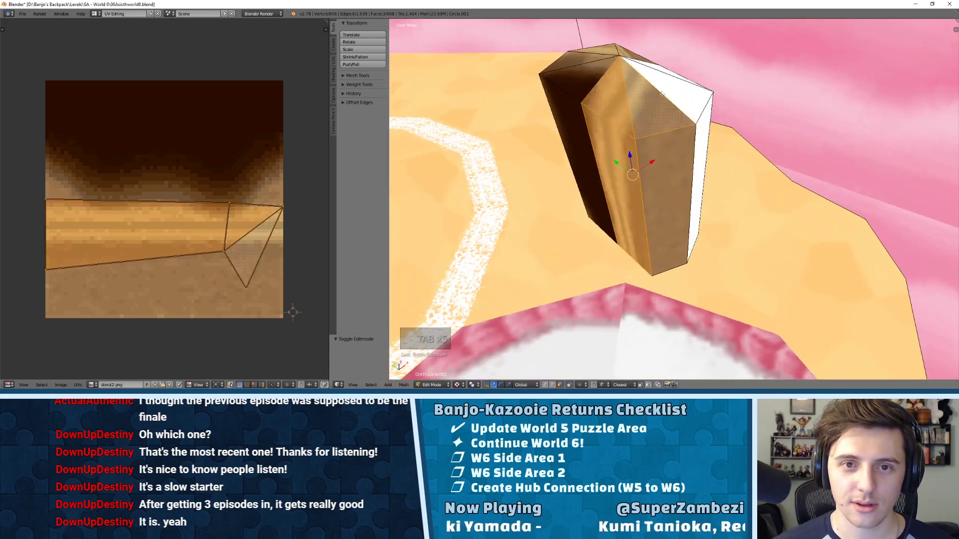
{"action": "right_click", "coordinate": [660, 95], "text": "shift"}
{"action": "middle_click_drag", "start_coordinate": [660, 95], "coordinate": [630, 147]}
{"action": "right_click", "coordinate": [673, 151], "text": "shift"}
{"action": "right_click", "coordinate": [646, 88], "text": "shift"}
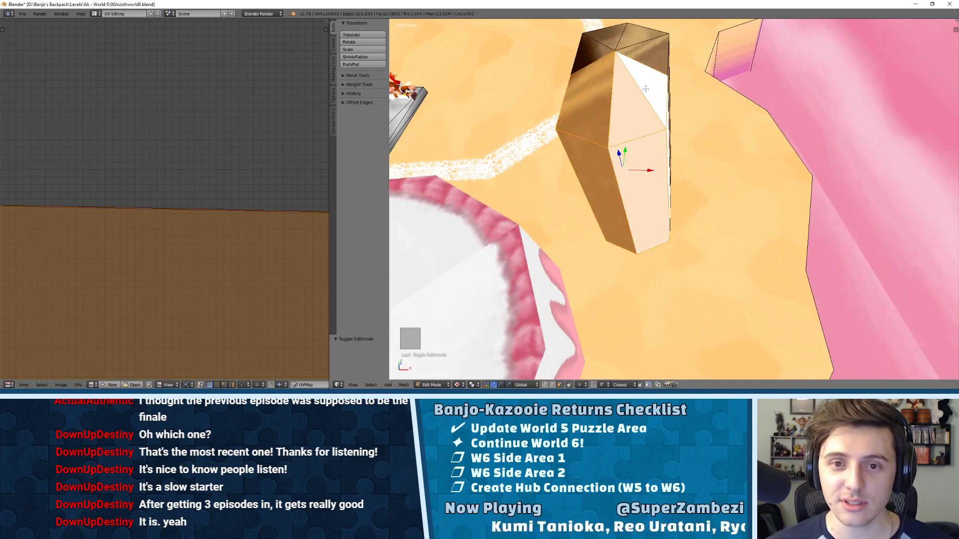
{"action": "middle_click_drag", "start_coordinate": [645, 89], "coordinate": [727, 85]}
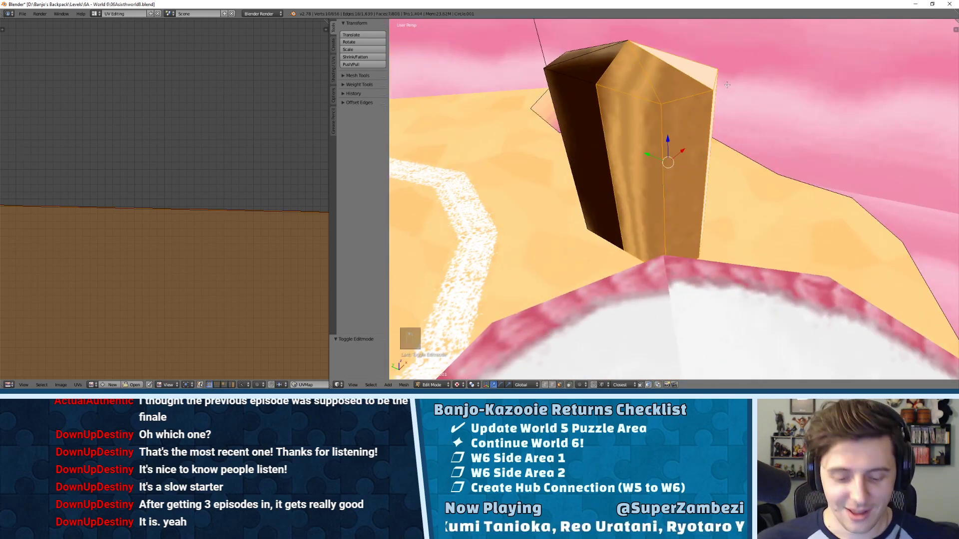
{"action": "key", "text": "u"}
{"action": "left_click", "coordinate": [725, 87]}
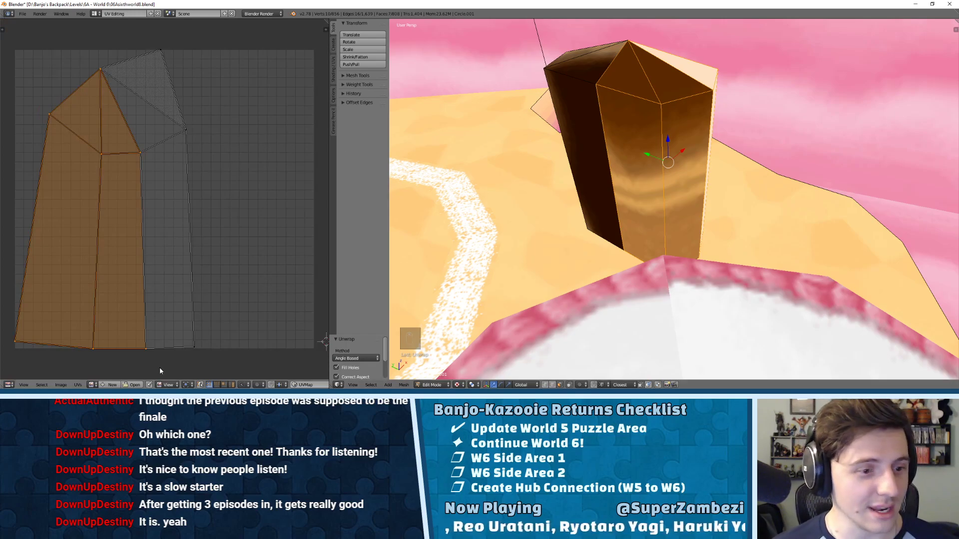
- Assign the donut2.png image to the unwrapped faces
{"action": "left_click", "coordinate": [91, 385]}
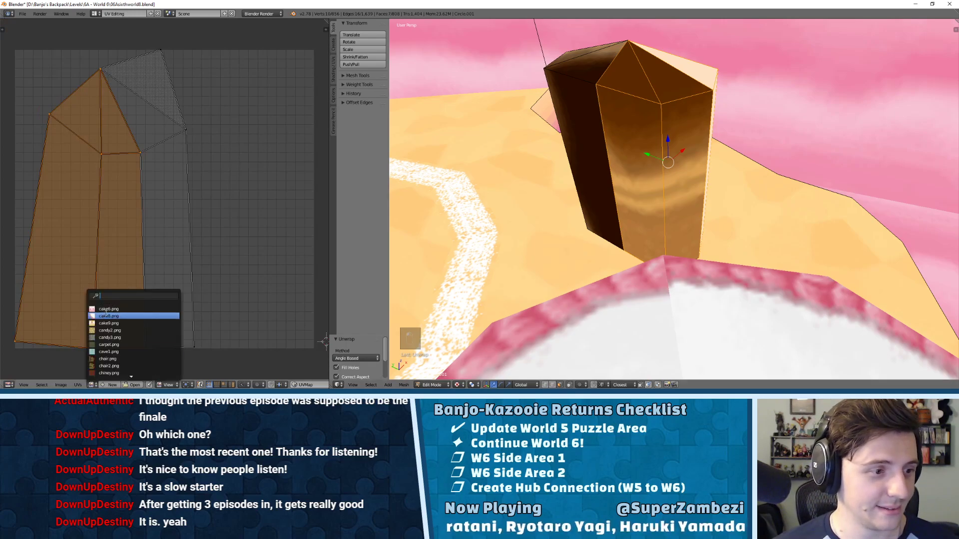
{"action": "type", "text": "don"}
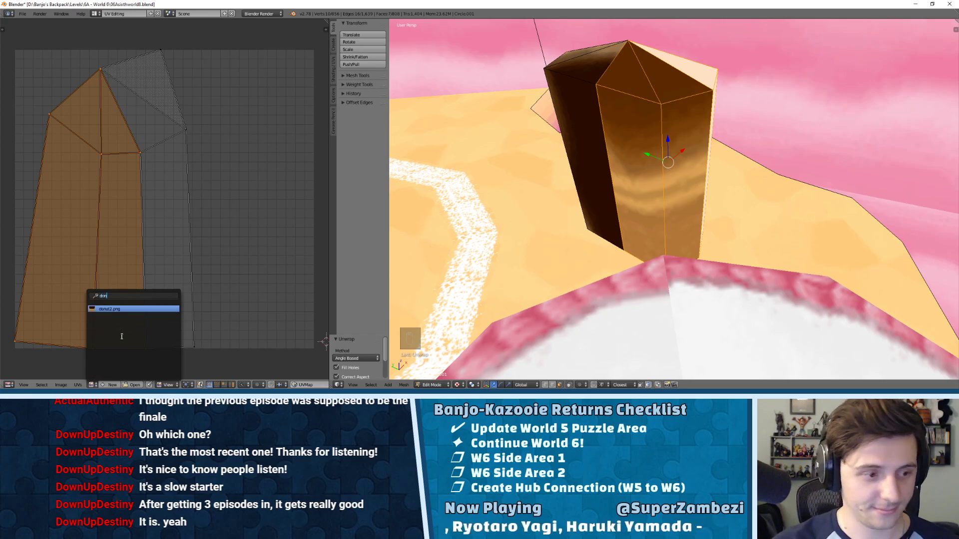
{"action": "key", "text": "Return"}
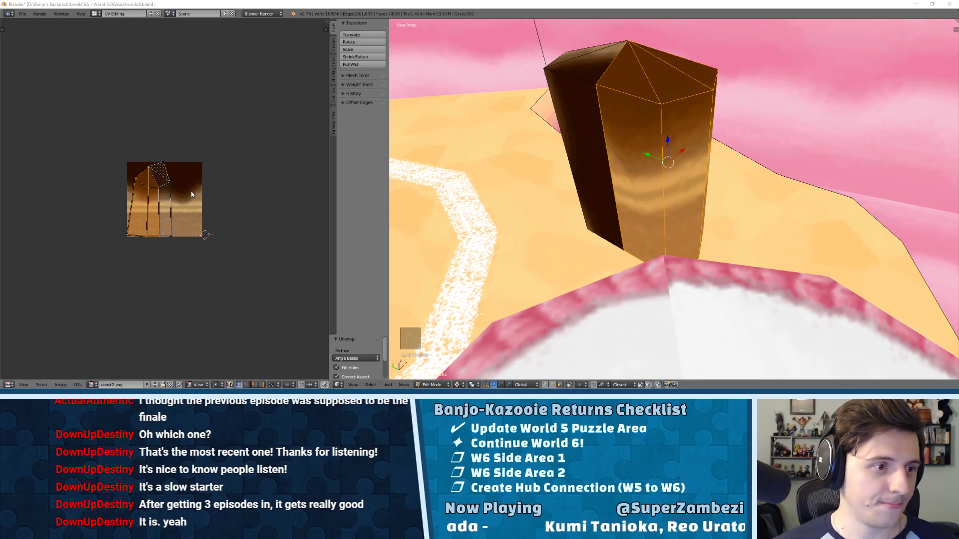
- Examine the textured block's placement beside the cake and fork from several angles across the level
{"action": "middle_click_drag", "start_coordinate": [619, 163], "coordinate": [585, 222]}
{"action": "key", "text": "a"}
{"action": "key", "text": "Tab"}
{"action": "scroll", "coordinate": [656, 184], "scroll_direction": "down", "scroll_amount": 3}
{"action": "right_click", "coordinate": [683, 190]}
{"action": "key", "text": "Tab"}
{"action": "key", "text": "Tab"}
{"action": "right_click", "coordinate": [679, 193]}
{"action": "key", "text": "Tab"}
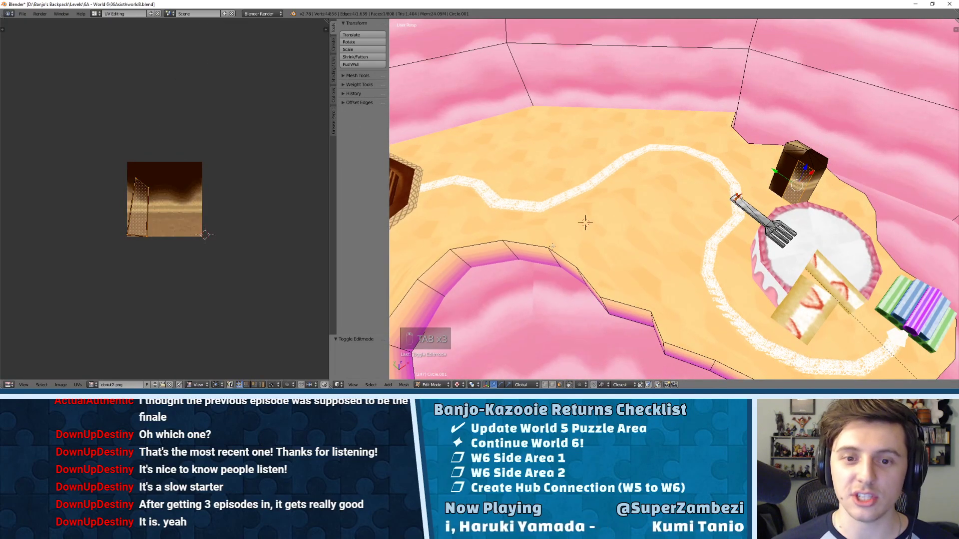
{"action": "middle_click_drag", "start_coordinate": [653, 246], "coordinate": [585, 198]}
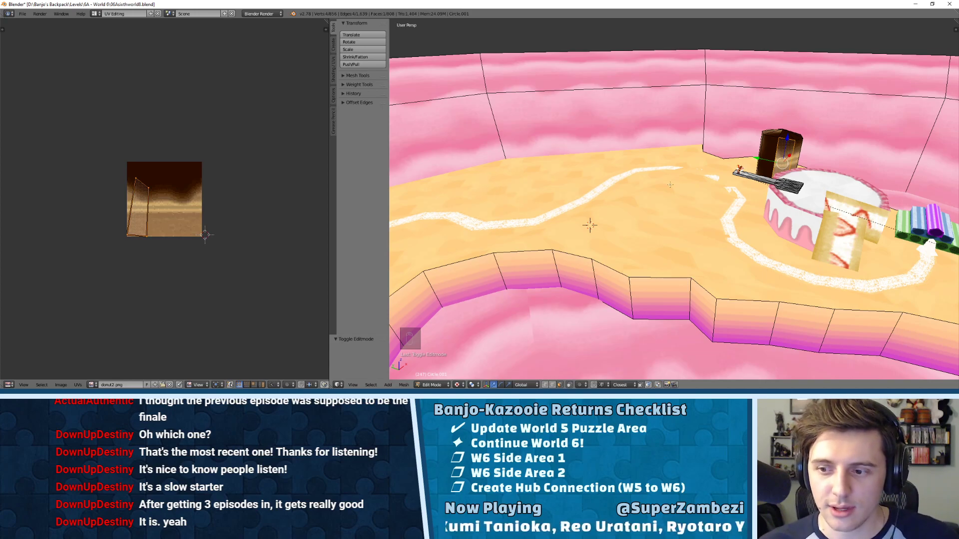
{"action": "key", "text": "alt+Tab"}
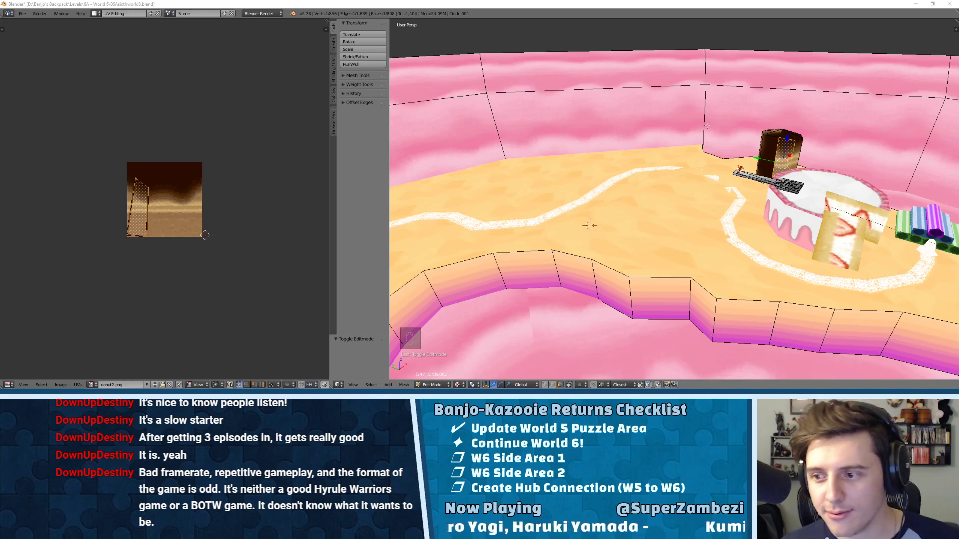
{"action": "key", "text": "KP_Decimal"}
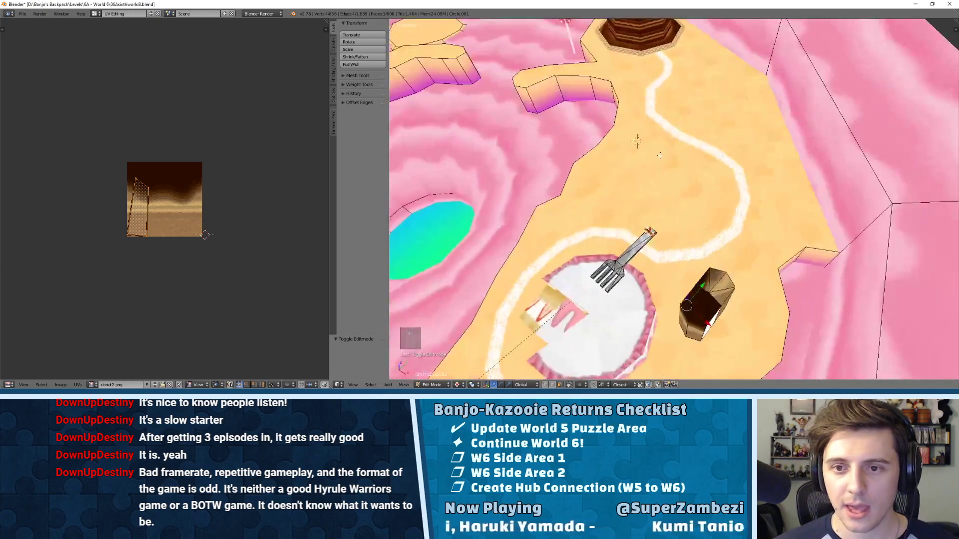
{"action": "scroll", "coordinate": [767, 143], "scroll_direction": "down", "scroll_amount": 5}
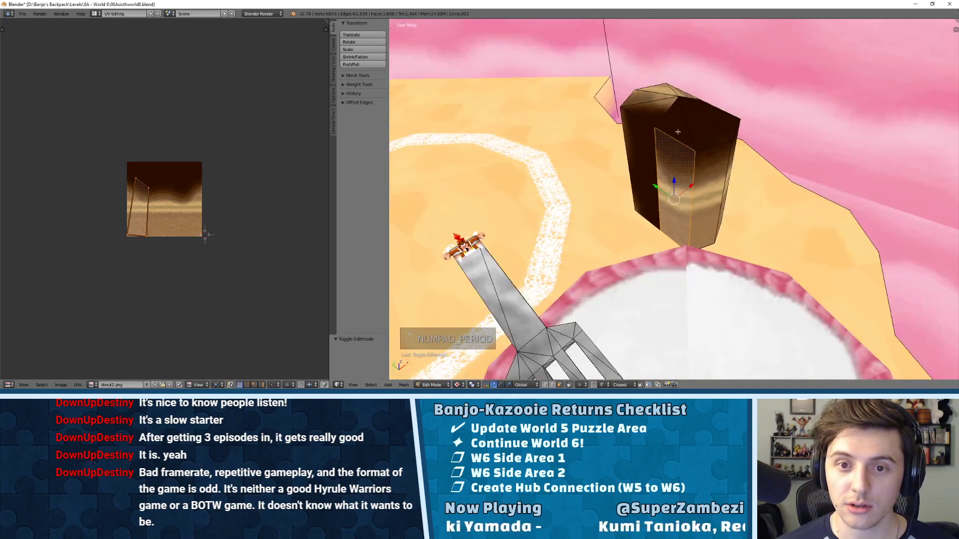
- Reselect all side and cap faces of the block's cake-facing half
{"action": "right_click", "coordinate": [674, 170], "text": "shift"}
{"action": "right_click", "coordinate": [672, 112], "text": "shift"}
{"action": "right_click", "coordinate": [728, 142], "text": "shift"}
{"action": "middle_click_drag", "start_coordinate": [729, 142], "coordinate": [724, 190]}
{"action": "right_click", "coordinate": [740, 129], "text": "shift"}
{"action": "right_click", "coordinate": [743, 187], "text": "shift"}
{"action": "right_click", "coordinate": [719, 195], "text": "shift"}
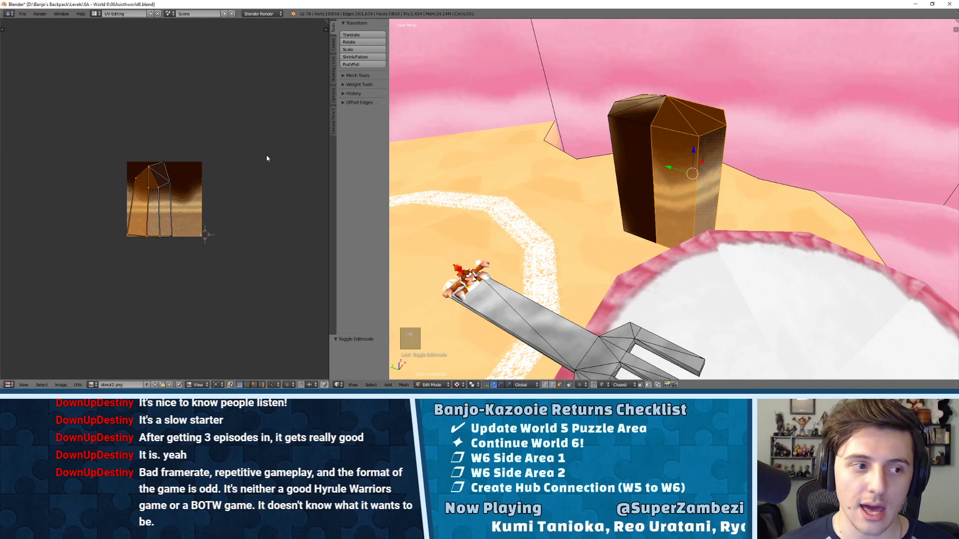
- Rotate all UVs of the selected faces counterclockwise by about 91° and shift them inside the donut2.png image
{"action": "key", "text": "a"}
{"action": "key", "text": "a"}
{"action": "key", "text": "a"}
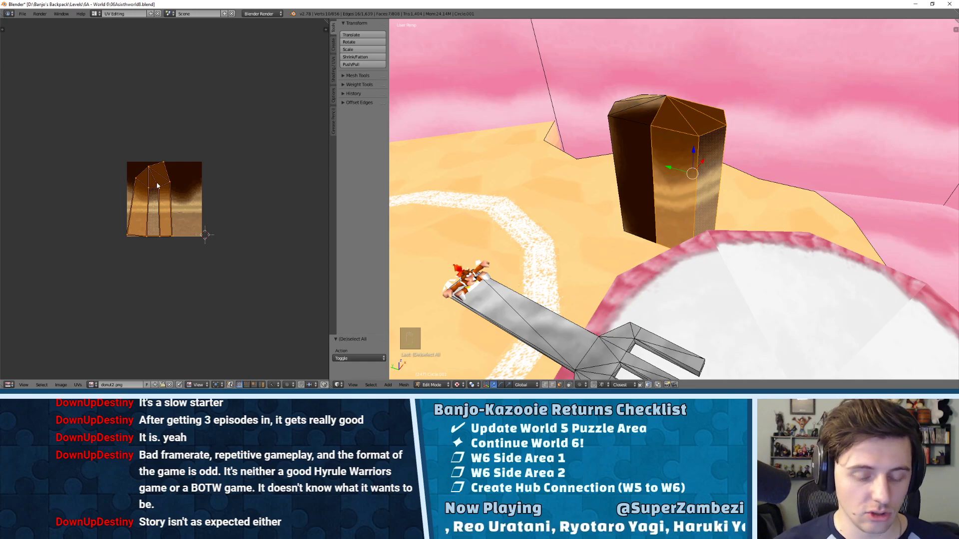
{"action": "key", "text": "r"}
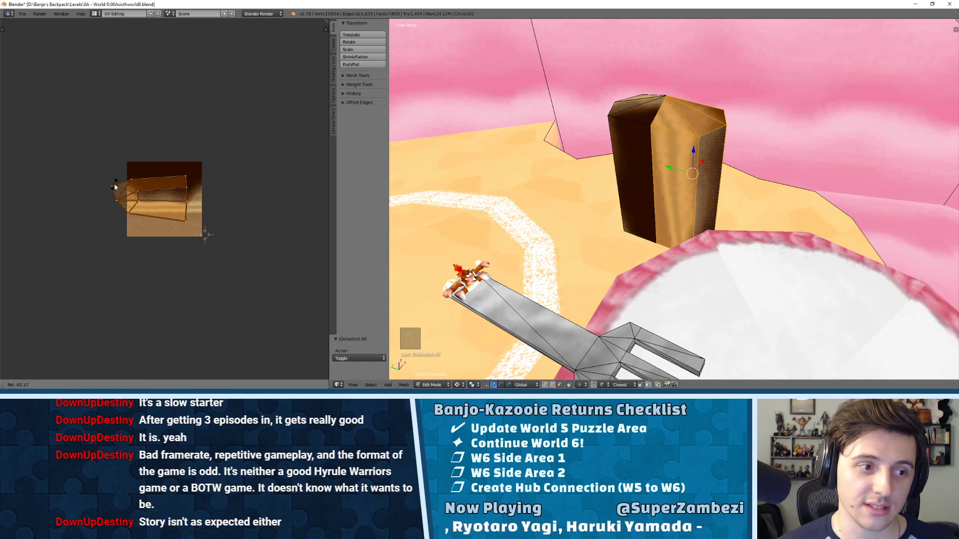
{"action": "left_click", "coordinate": [112, 187]}
{"action": "key", "text": "g"}
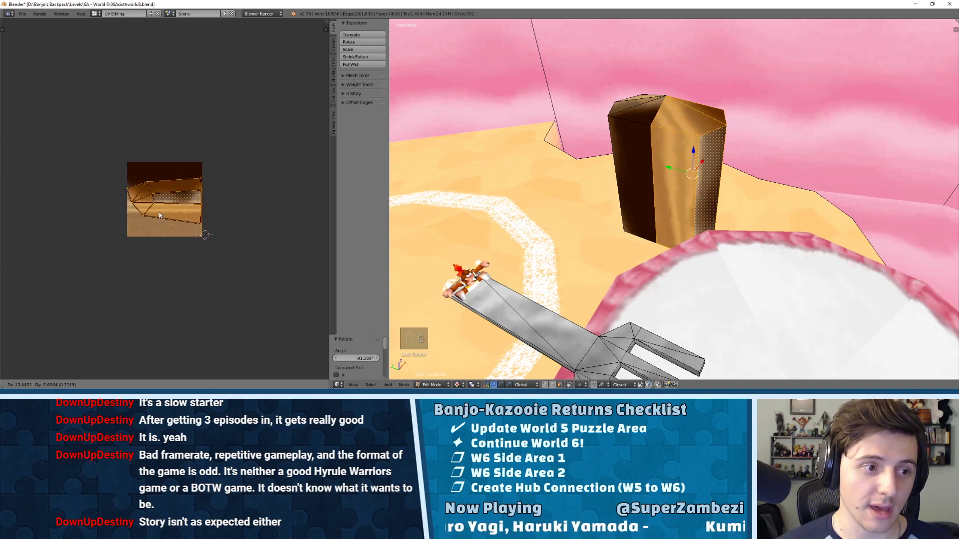
{"action": "left_click", "coordinate": [159, 212]}
{"action": "scroll", "coordinate": [157, 208], "scroll_direction": "up", "scroll_amount": 4}
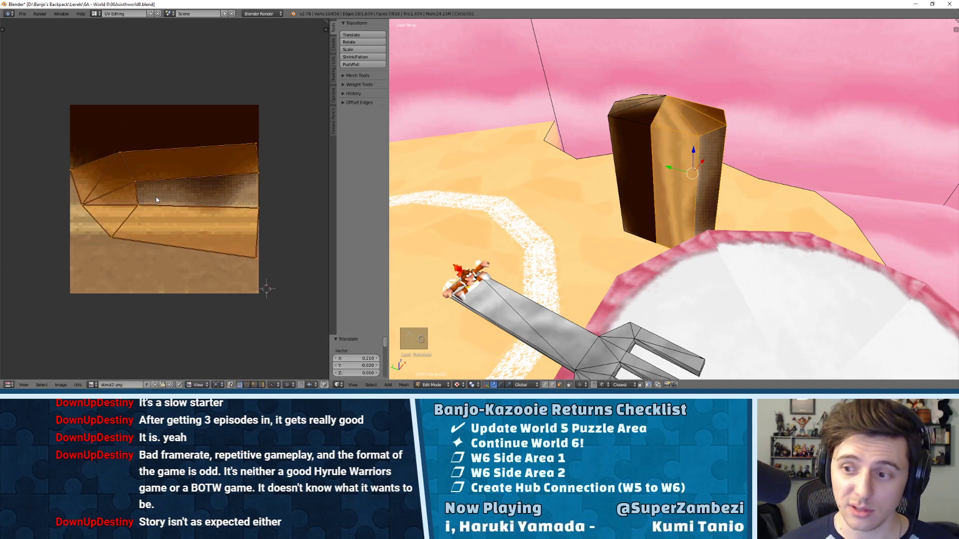
- Move the two lower outer UV points of the layout to the bottom corners of the donut2.png image
{"action": "right_click", "coordinate": [115, 220]}
{"action": "key", "text": "g"}
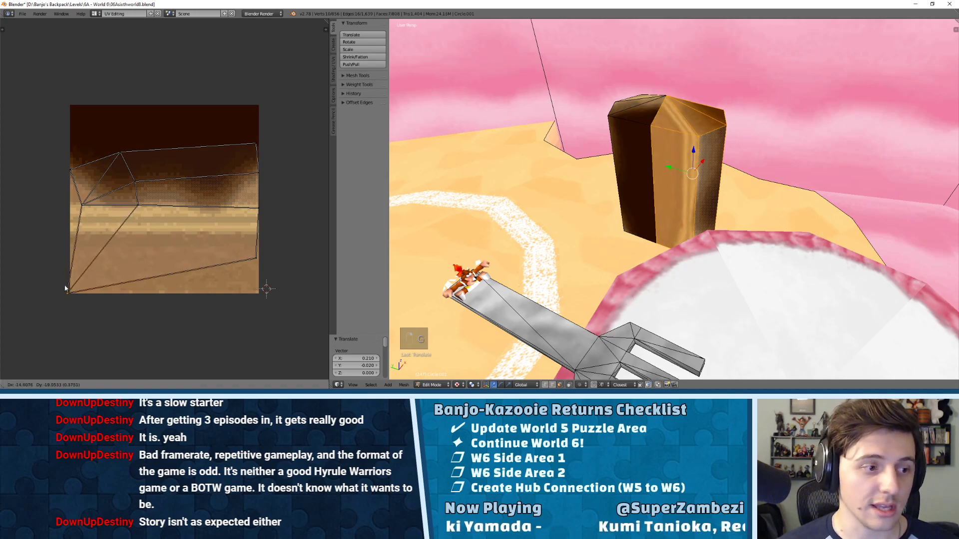
{"action": "left_click", "coordinate": [65, 289]}
{"action": "right_click", "coordinate": [192, 269]}
{"action": "key", "text": "g"}
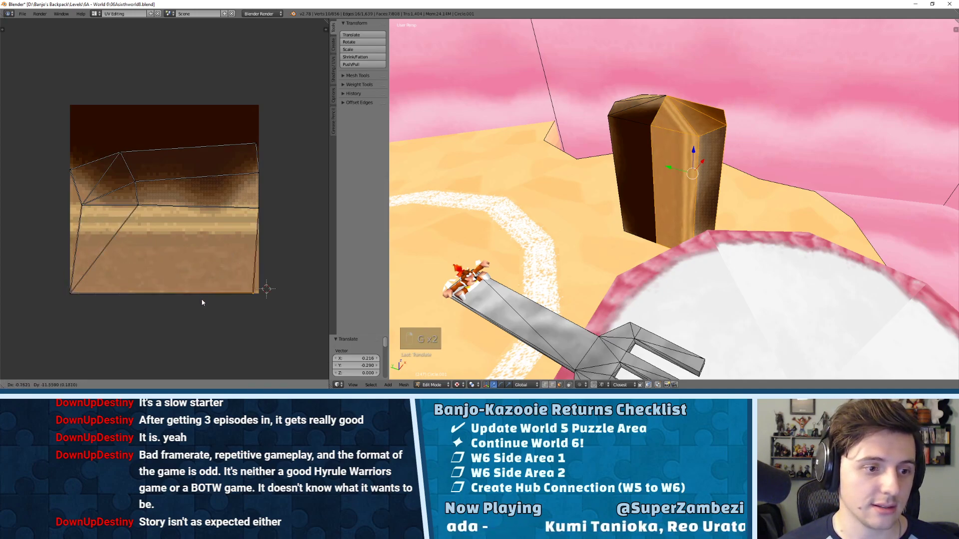
{"action": "left_click", "coordinate": [208, 303]}
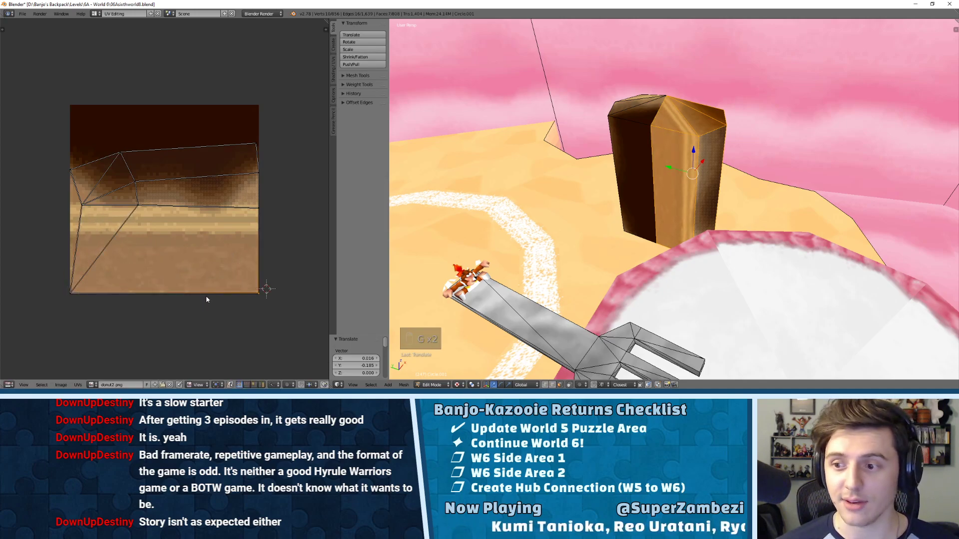
- Move the three upper UV points of the layout to the top-left corner, top edge and top-right corner of the donut2.png image
{"action": "right_click", "coordinate": [81, 165]}
{"action": "key", "text": "g"}
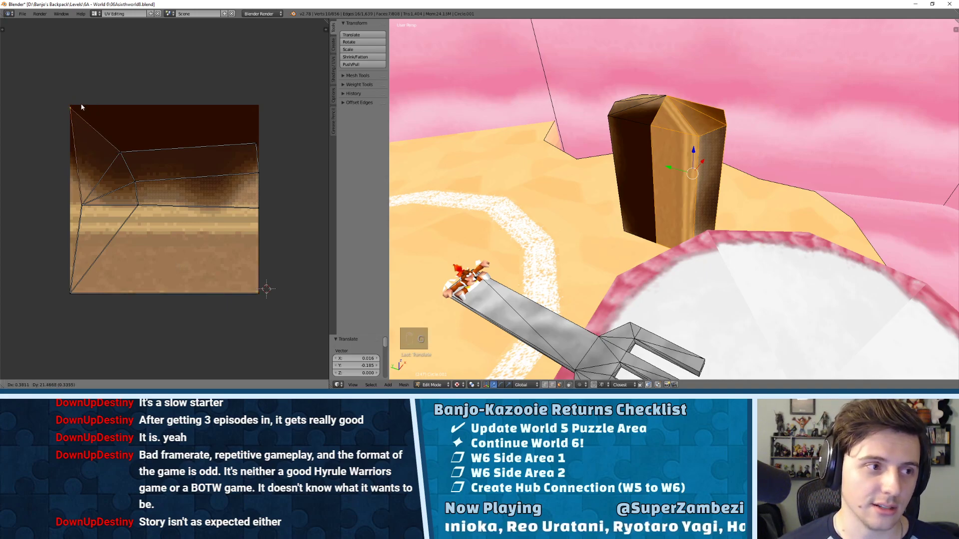
{"action": "left_click", "coordinate": [81, 107]}
{"action": "right_click", "coordinate": [120, 151]}
{"action": "key", "text": "g"}
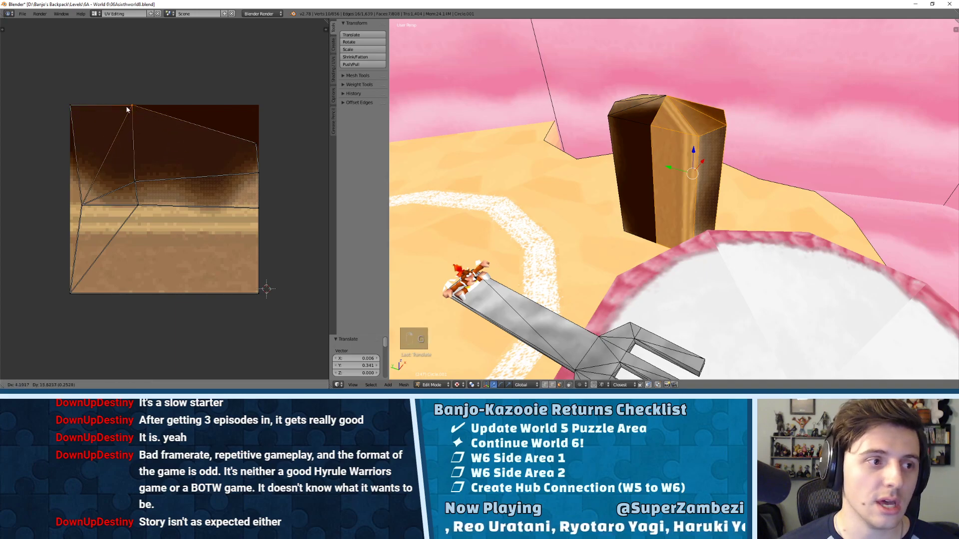
{"action": "left_click", "coordinate": [128, 109]}
{"action": "right_click", "coordinate": [232, 138]}
{"action": "key", "text": "g"}
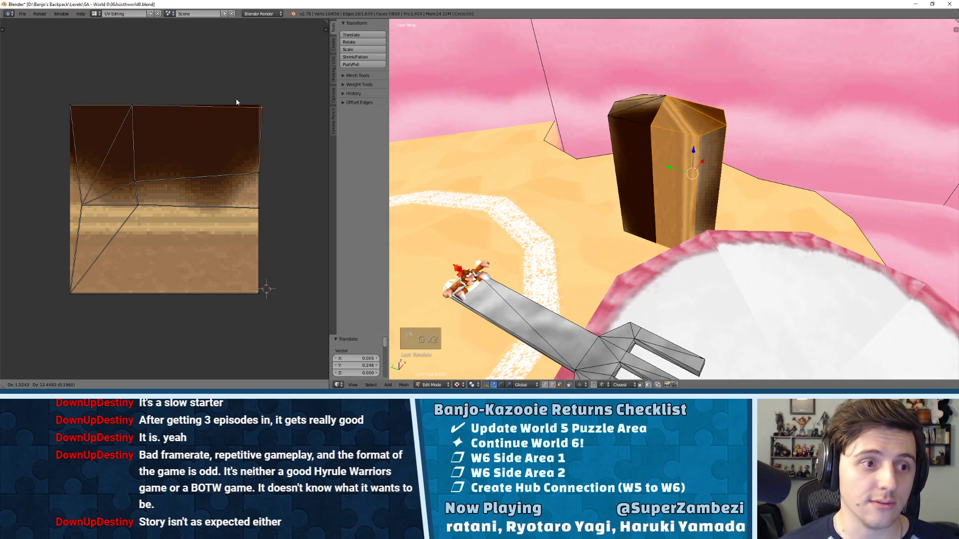
{"action": "left_click", "coordinate": [233, 121]}
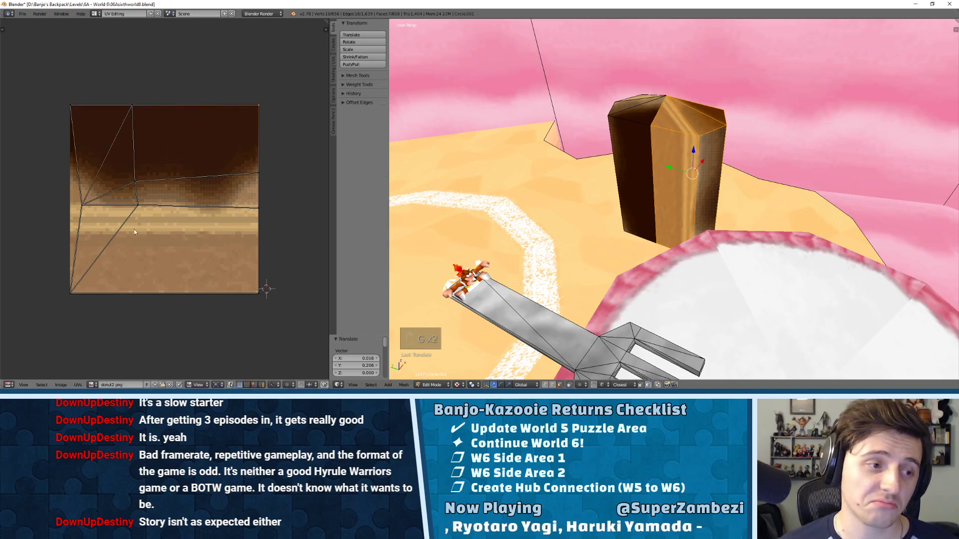
- Move the cap's apex UV point to the image's left edge and spread the upper and lower cap-rim points away from the layout's middle
{"action": "right_click", "coordinate": [83, 204]}
{"action": "key", "text": "g"}
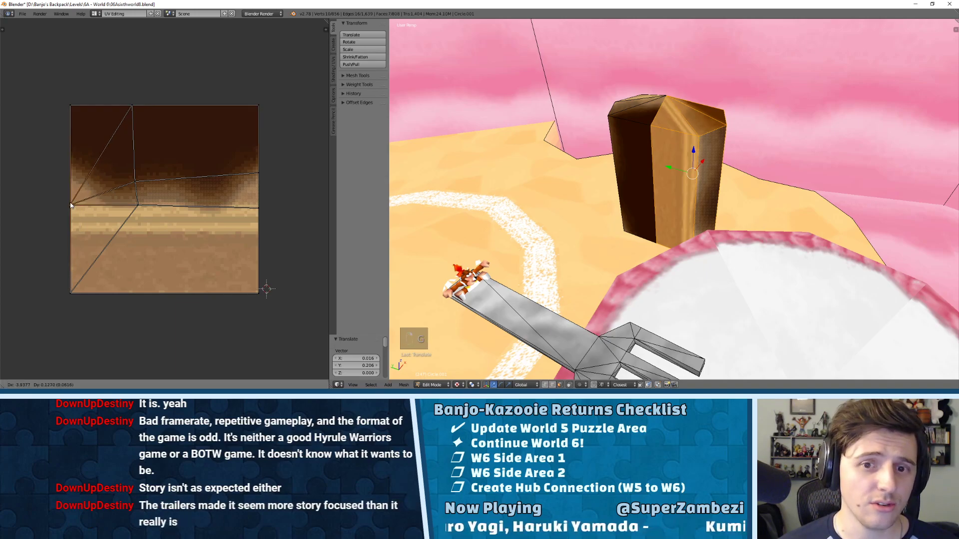
{"action": "left_click", "coordinate": [71, 205]}
{"action": "right_click", "coordinate": [142, 207]}
{"action": "key", "text": "g"}
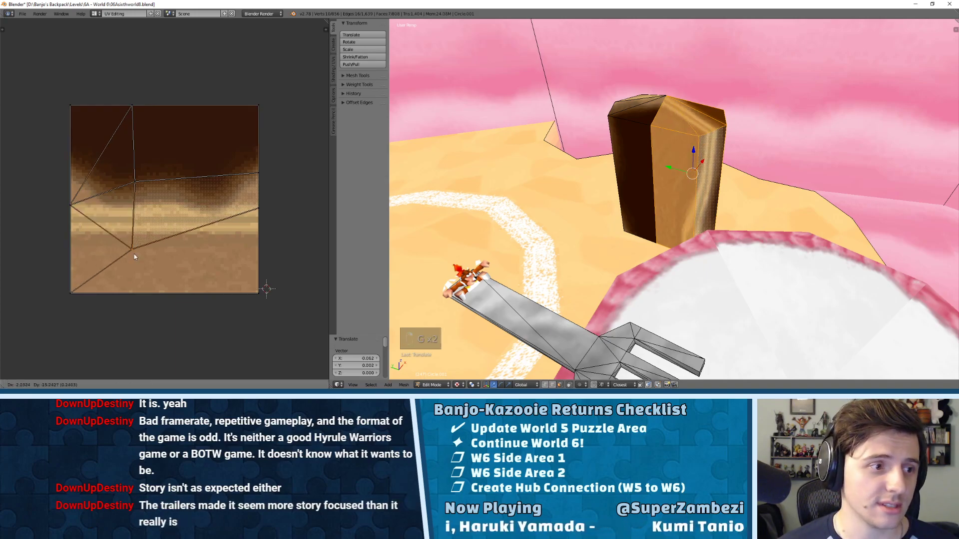
{"action": "left_click", "coordinate": [132, 256]}
{"action": "right_click", "coordinate": [131, 109]}
{"action": "key", "text": "g"}
{"action": "left_click", "coordinate": [140, 154]}
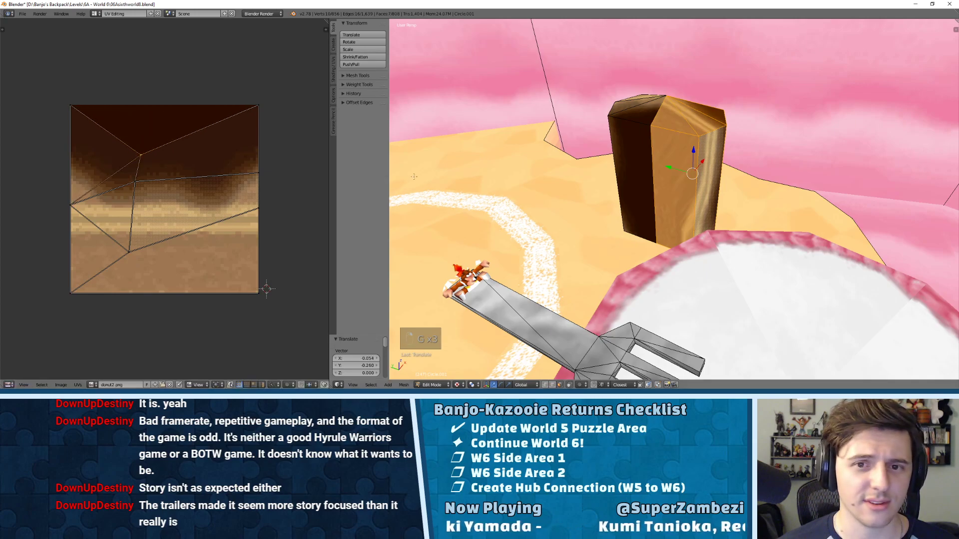
- Add the untextured white side face of the block to the selection and unwrap all selected faces again
{"action": "middle_click_drag", "start_coordinate": [499, 180], "coordinate": [611, 239]}
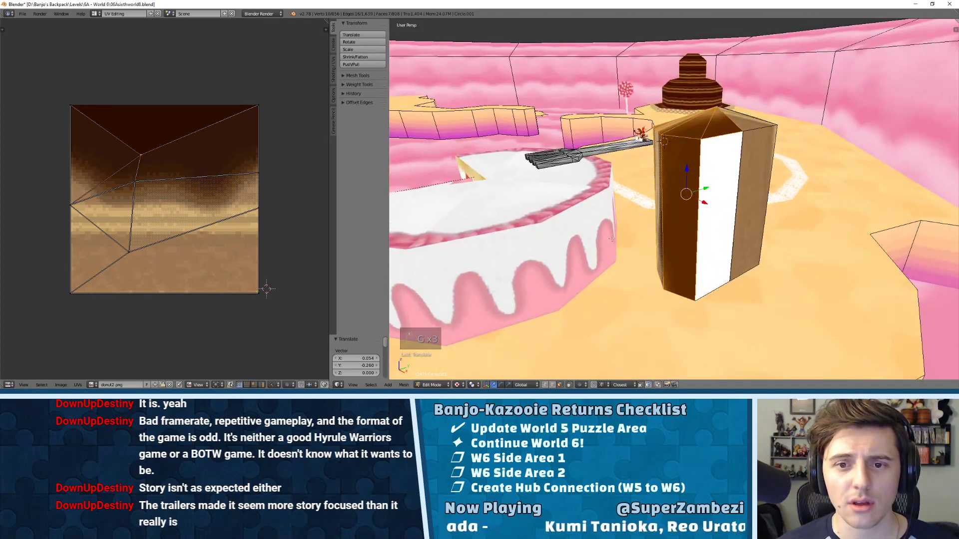
{"action": "right_click", "coordinate": [718, 171], "text": "shift"}
{"action": "key", "text": "u"}
{"action": "left_click", "coordinate": [717, 173]}
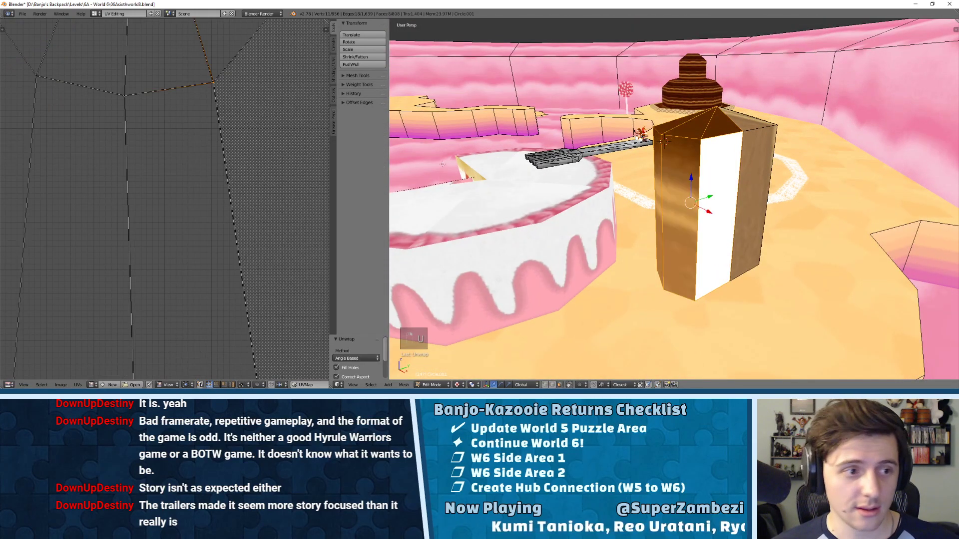
- Assign the donut2.png image to the unwrapped faces and fit the whole image in the UV view
{"action": "left_click", "coordinate": [93, 385]}
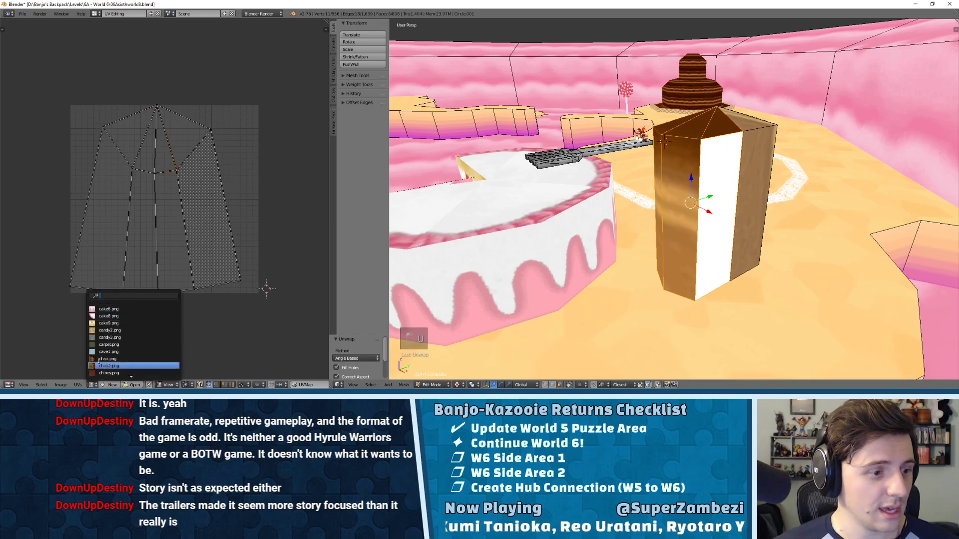
{"action": "type", "text": "donut"}
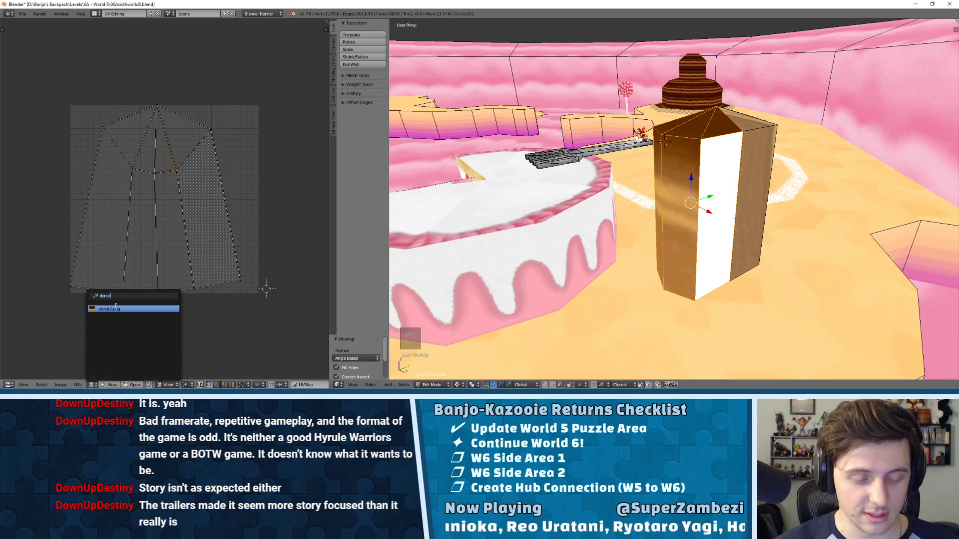
{"action": "left_click", "coordinate": [113, 309]}
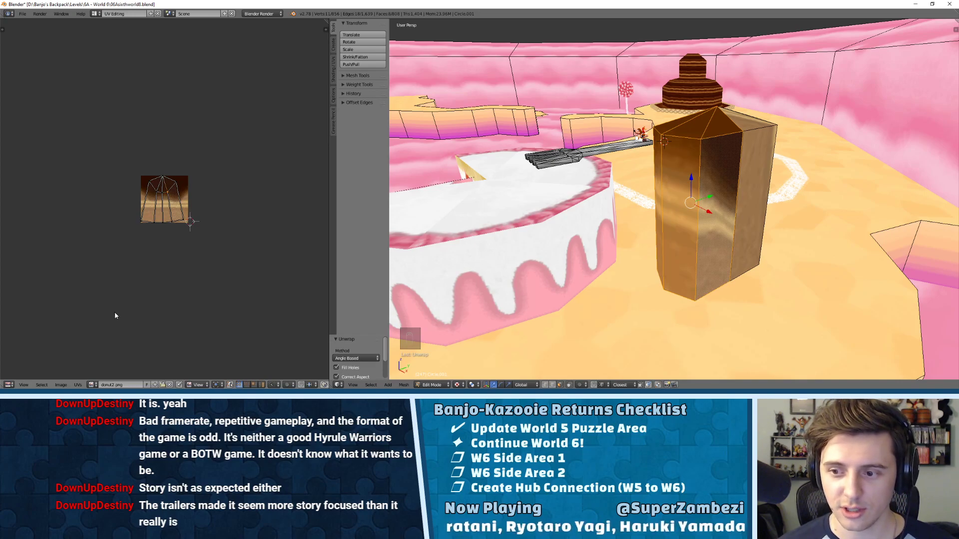
{"action": "key", "text": "Home"}
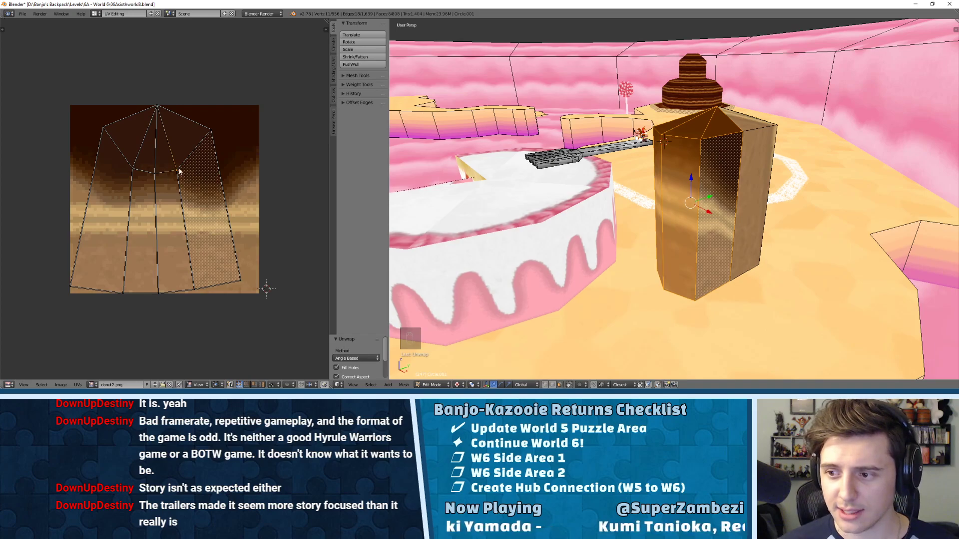
- Select all UVs of the unwrapped faces and rotate them counterclockwise by about 88°
{"action": "key", "text": "a"}
{"action": "key", "text": "a"}
{"action": "key", "text": "a"}
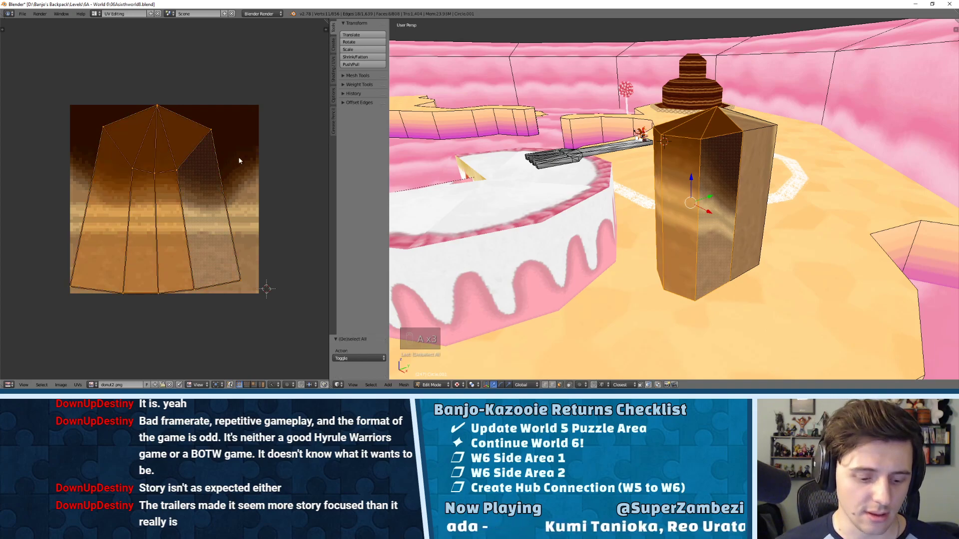
{"action": "key", "text": "r"}
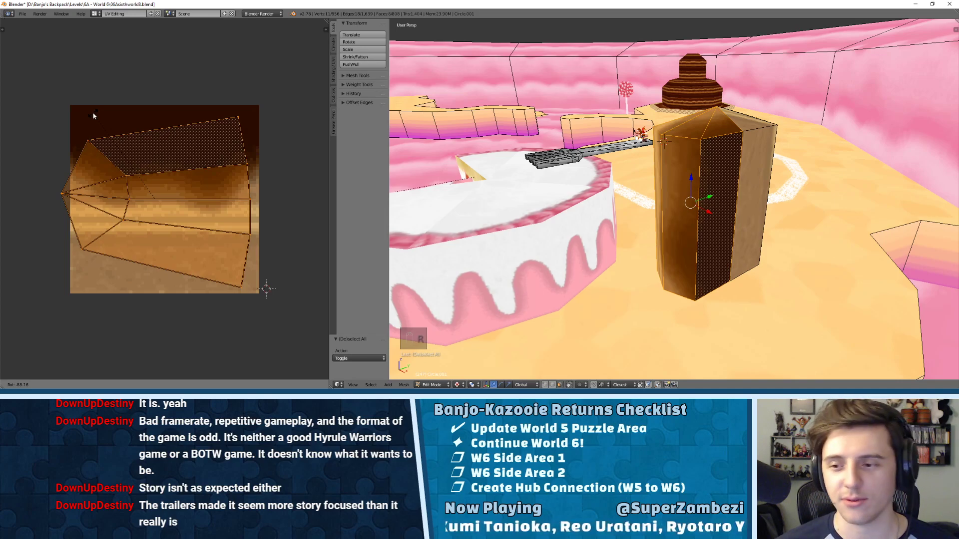
{"action": "left_click", "coordinate": [93, 116]}
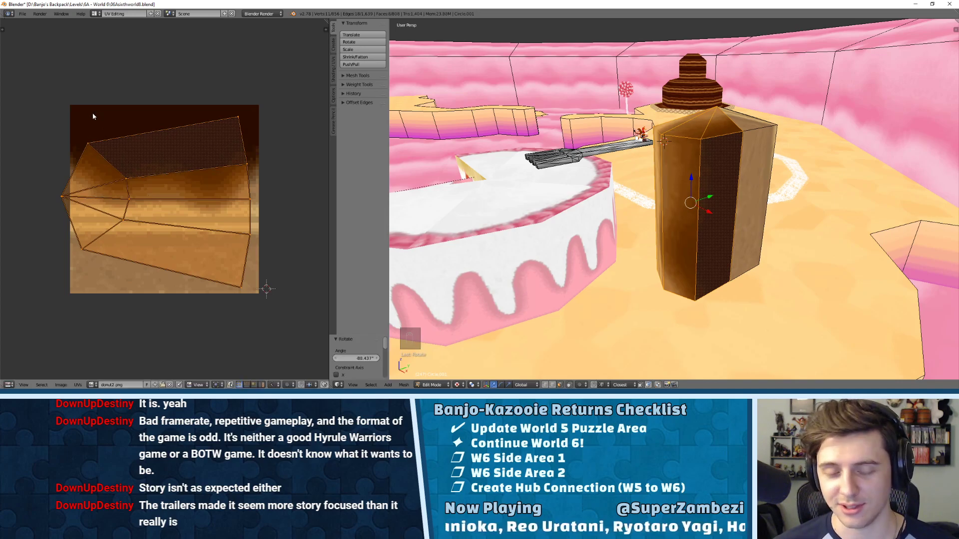
- Shift the UV layout about 0.046 along X into the donut2.png image and rotate it by 180°
{"action": "key", "text": "g"}
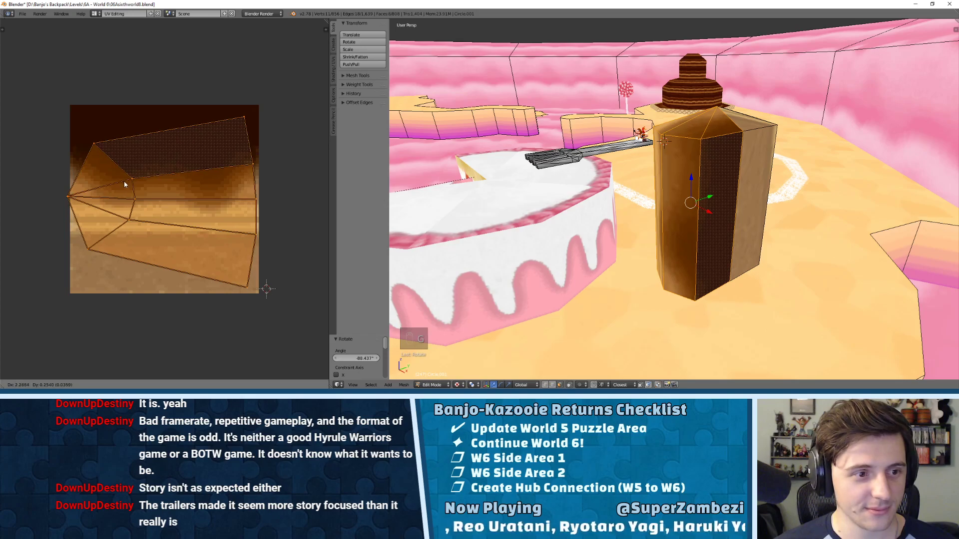
{"action": "left_click", "coordinate": [122, 184]}
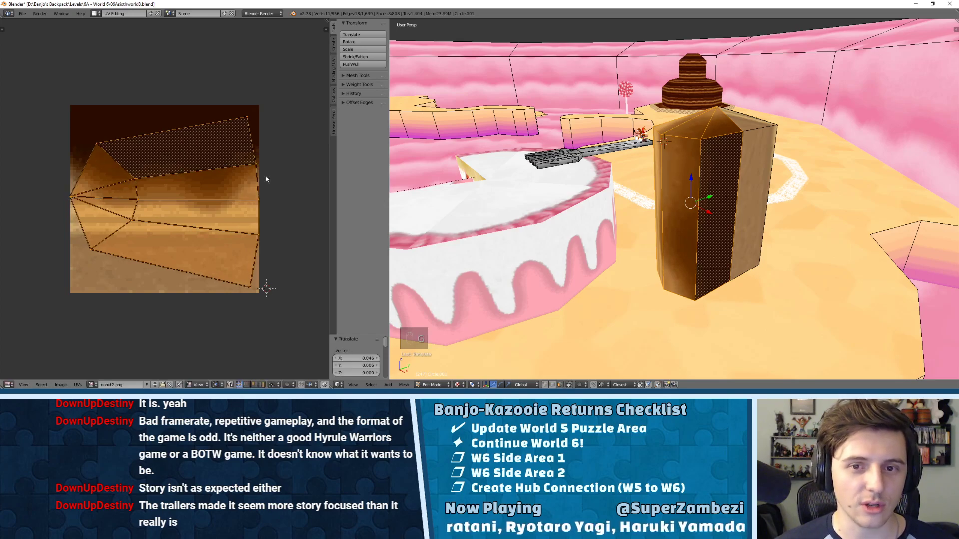
{"action": "type", "text": "r180"}
{"action": "key", "text": "Return"}
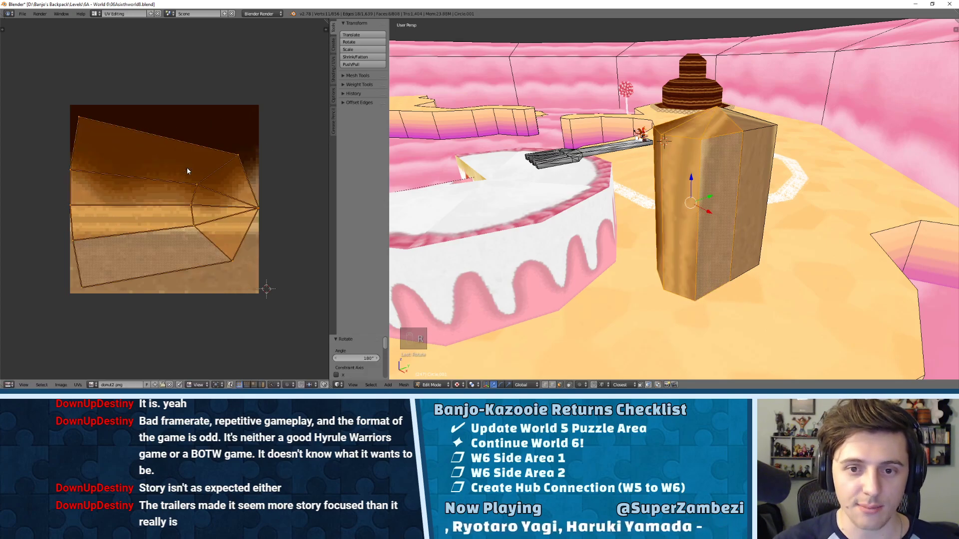
- Move the upper outer UV point of the rotated layout to the top-left corner of the donut2.png image
{"action": "right_click", "coordinate": [95, 125]}
{"action": "key", "text": "g"}
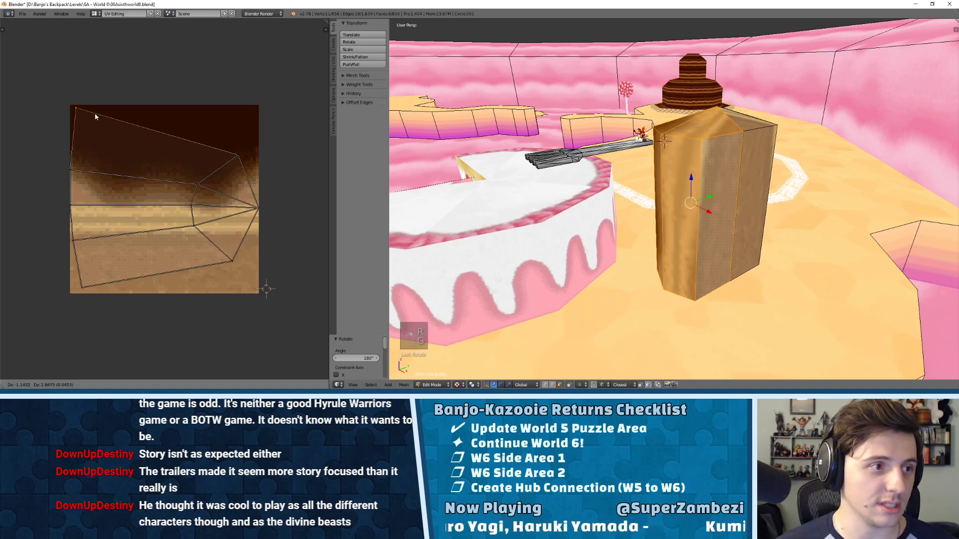
{"action": "left_click", "coordinate": [90, 114]}
{"action": "right_click", "coordinate": [73, 240]}
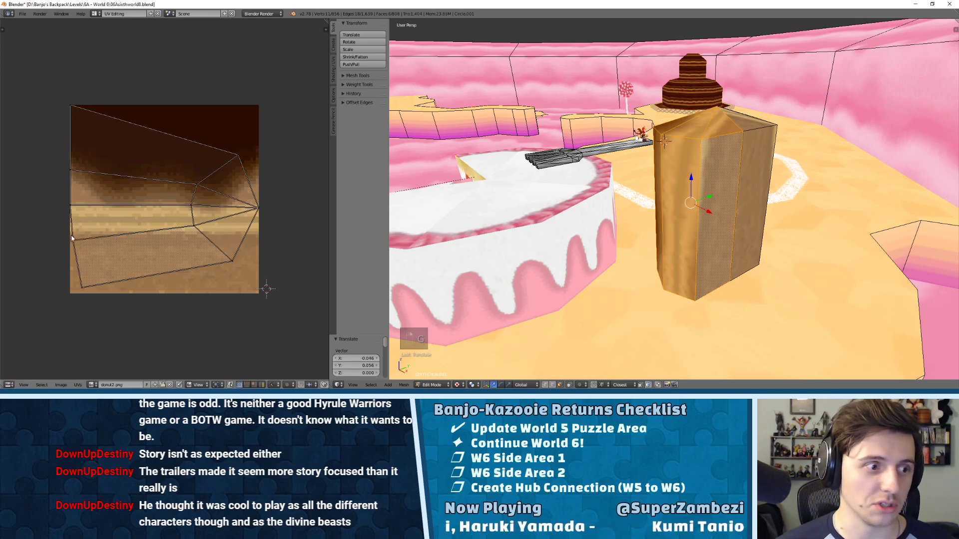
- Move the two lower-left UV vertices onto the donut texture's left edge and its bottom-left corner
{"action": "key", "text": "g"}
{"action": "left_click", "coordinate": [70, 253]}
{"action": "right_click", "coordinate": [82, 287]}
{"action": "key", "text": "g"}
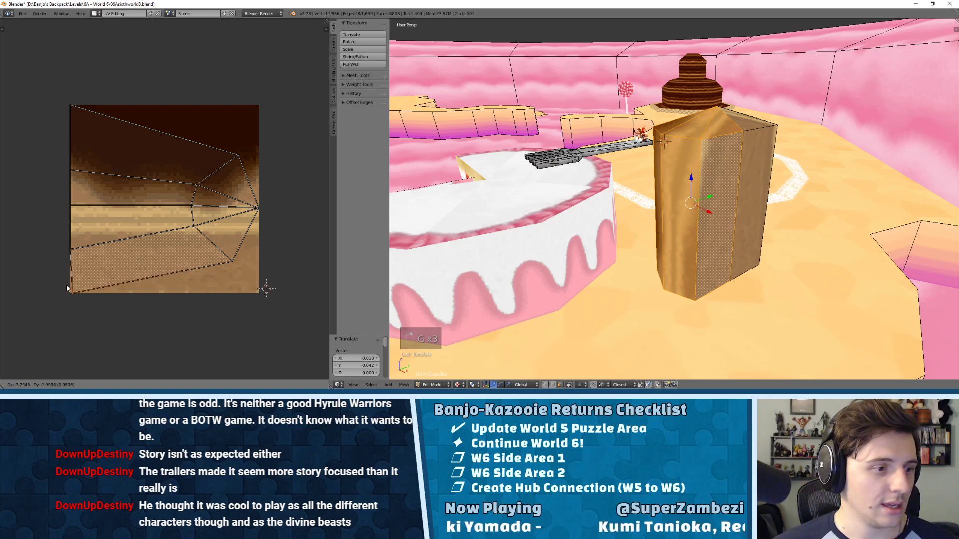
{"action": "left_click", "coordinate": [64, 284]}
- Move the right-hand UV vertices to the texture's bottom-right and top-right corners, and level the right middle vertex with the horizontal UV edge
{"action": "right_click", "coordinate": [253, 268]}
{"action": "key", "text": "g"}
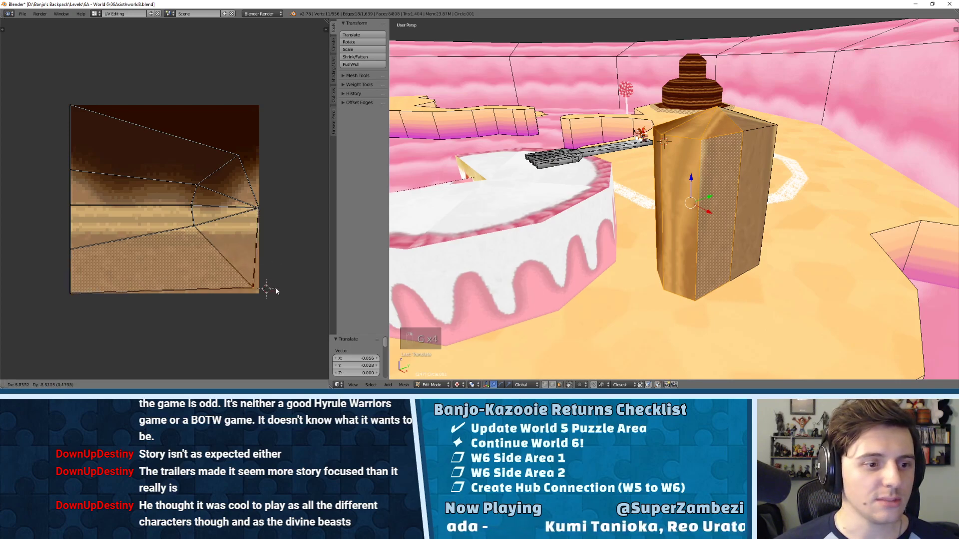
{"action": "left_click", "coordinate": [280, 298]}
{"action": "right_click", "coordinate": [239, 157]}
{"action": "key", "text": "g"}
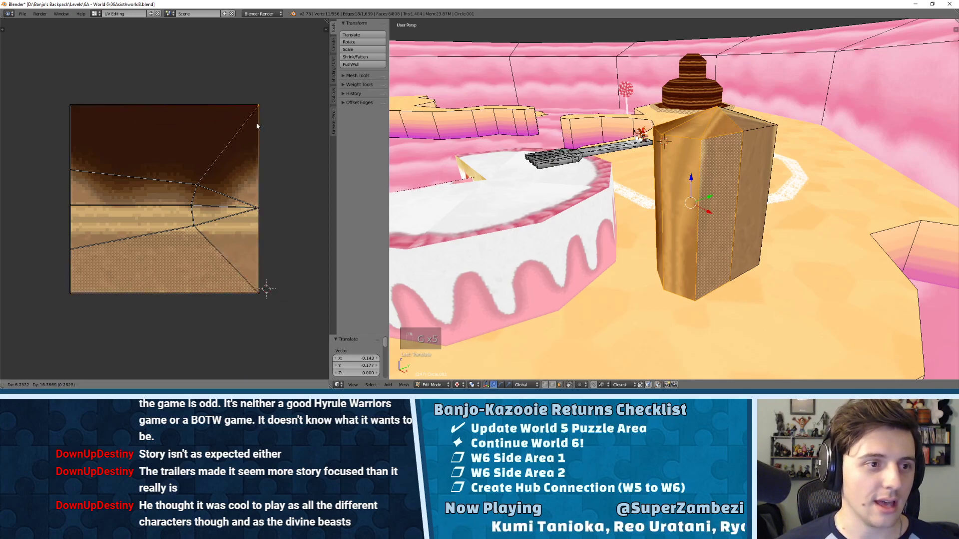
{"action": "left_click", "coordinate": [258, 125]}
{"action": "right_click", "coordinate": [259, 209]}
{"action": "key", "text": "g"}
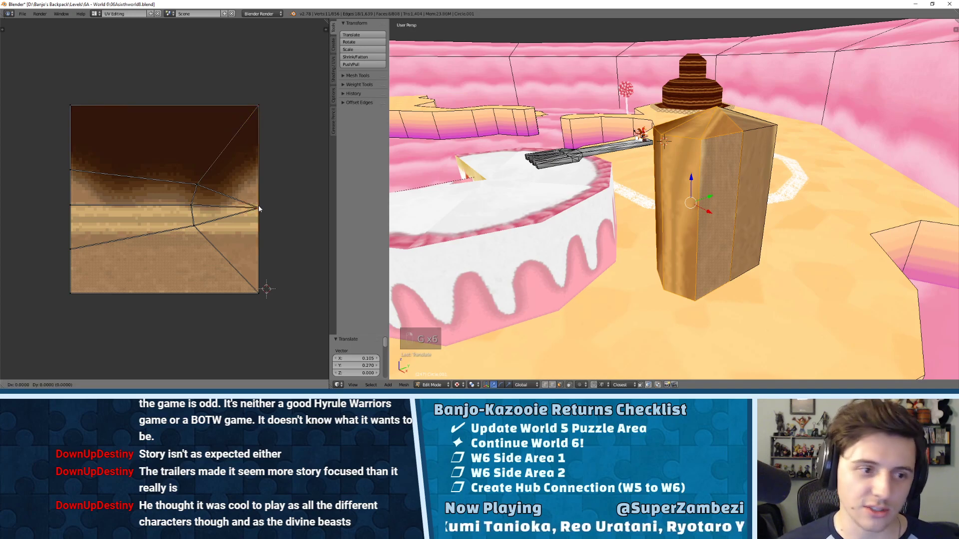
{"action": "left_click", "coordinate": [258, 207]}
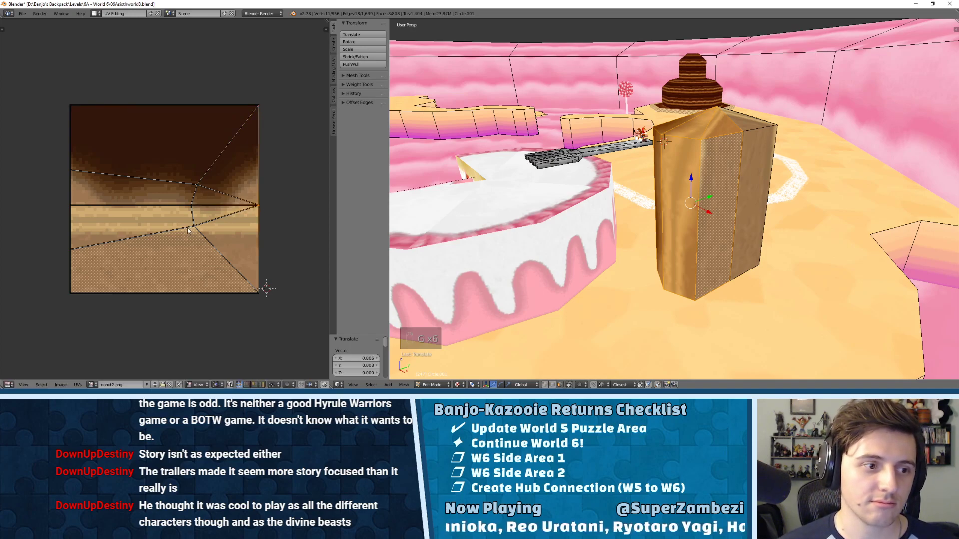
- Shift the inner UV vertices left toward the middle of the texture and return the block to Object Mode
{"action": "middle_click_drag", "start_coordinate": [471, 197], "coordinate": [683, 181]}
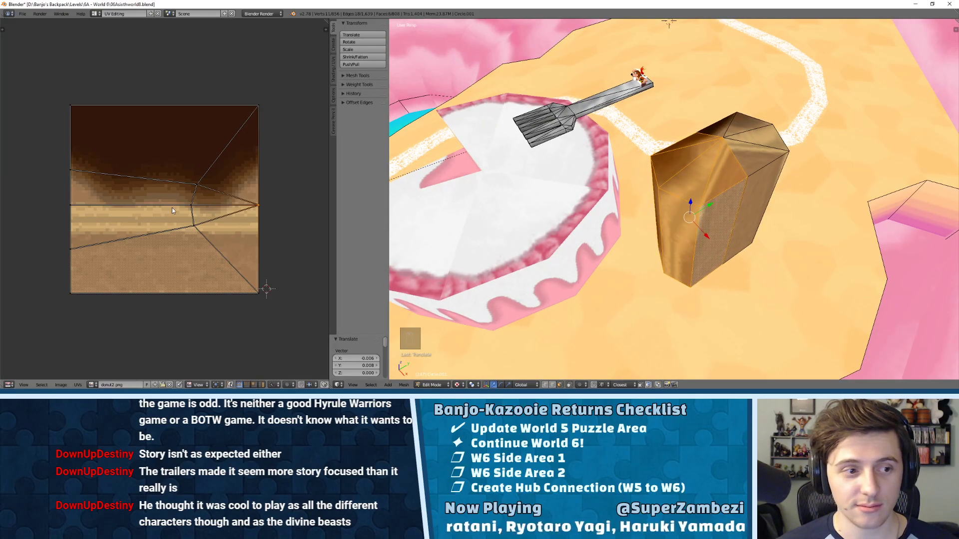
{"action": "key", "text": "g"}
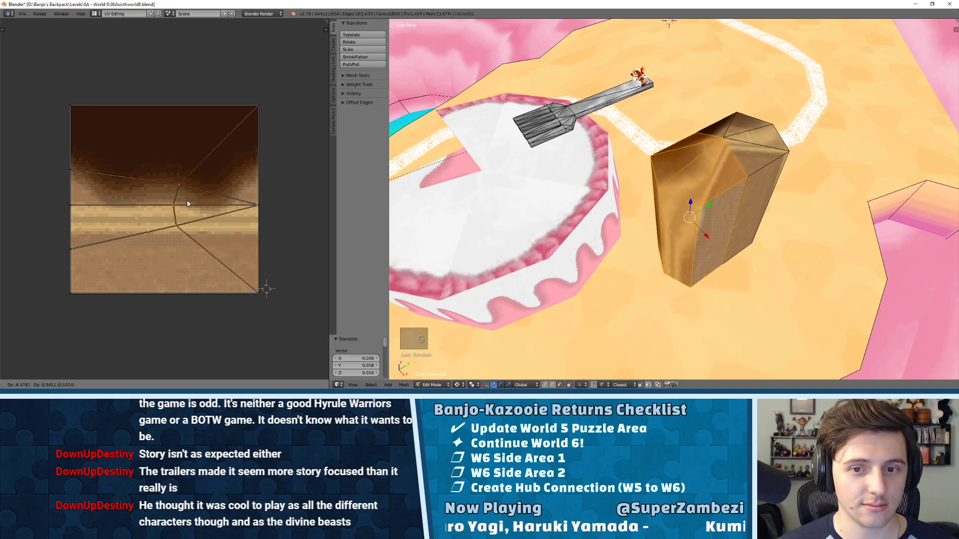
{"action": "left_click", "coordinate": [181, 199]}
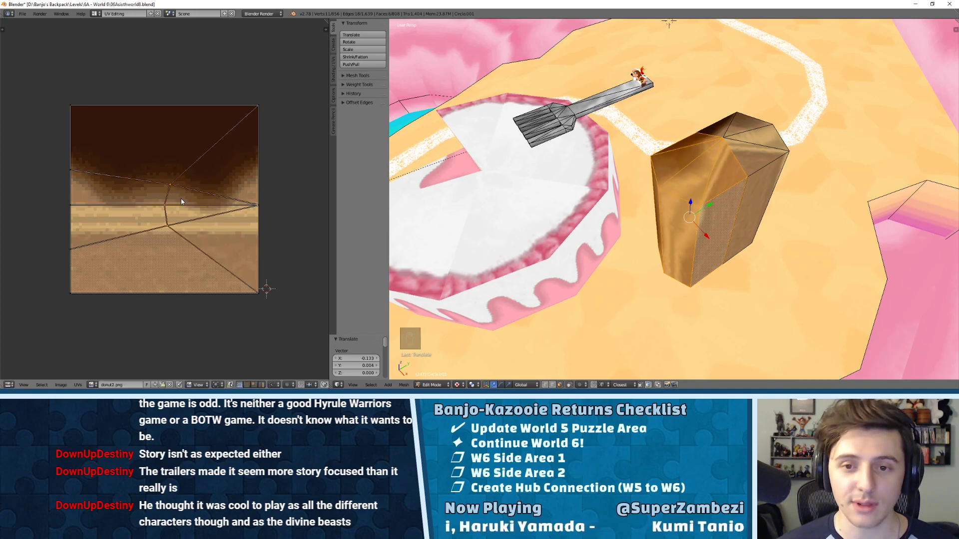
{"action": "key", "text": "g"}
{"action": "left_click", "coordinate": [194, 201]}
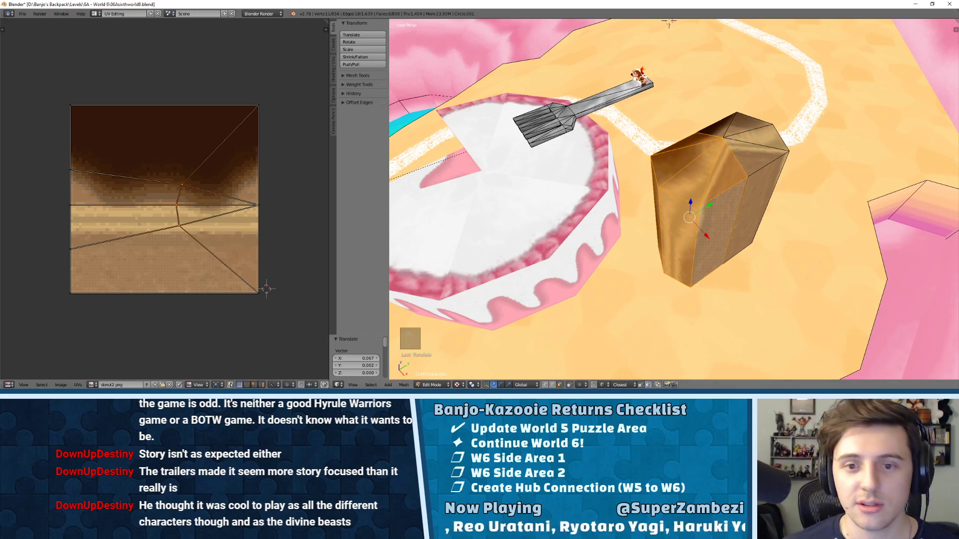
{"action": "middle_click_drag", "start_coordinate": [732, 142], "coordinate": [667, 99]}
{"action": "key", "text": "a"}
{"action": "key", "text": "Tab"}
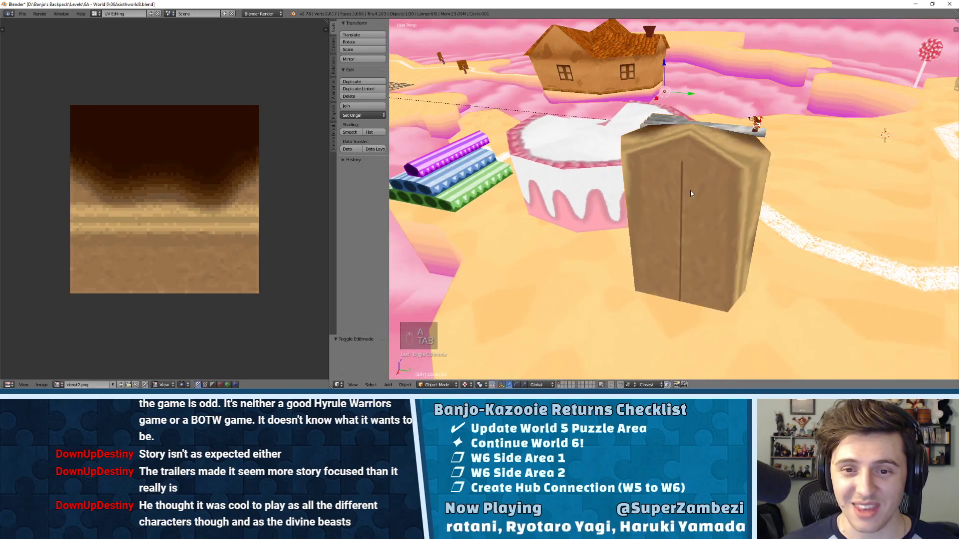
- Try to scale the complete UV layout of the side and top faces on one half of the block
{"action": "key", "text": "Tab"}
{"action": "right_click", "coordinate": [678, 191]}
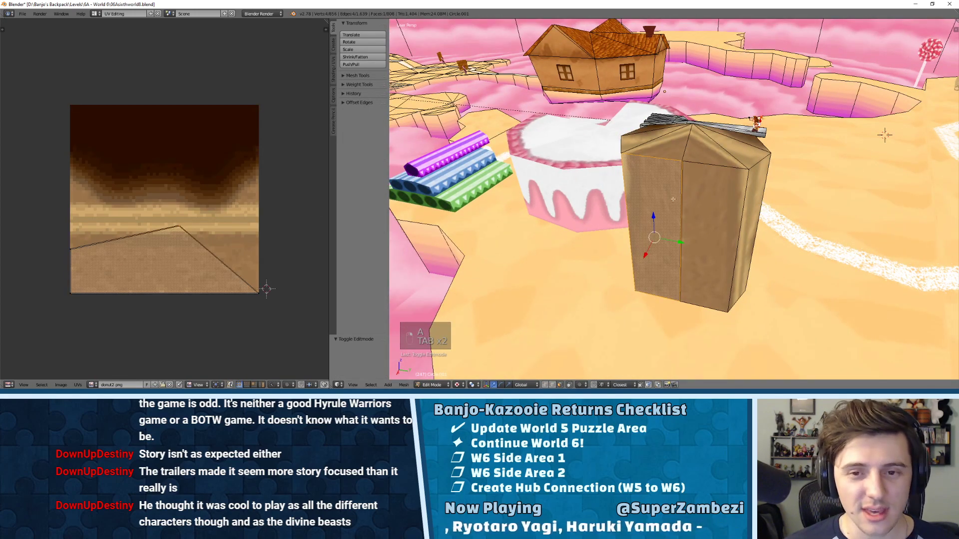
{"action": "middle_click_drag", "start_coordinate": [673, 199], "coordinate": [775, 220]}
{"action": "right_click", "coordinate": [710, 152], "text": "shift"}
{"action": "right_click", "coordinate": [733, 145], "text": "shift"}
{"action": "right_click", "coordinate": [697, 140], "text": "shift"}
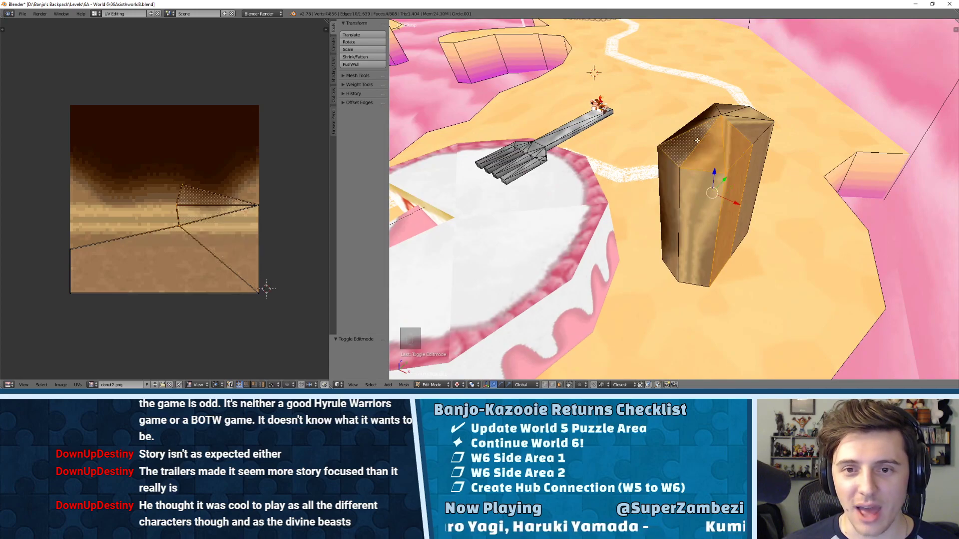
{"action": "right_click", "coordinate": [700, 121], "text": "shift"}
{"action": "middle_click_drag", "start_coordinate": [699, 123], "coordinate": [804, 137]}
{"action": "right_click", "coordinate": [681, 177], "text": "shift"}
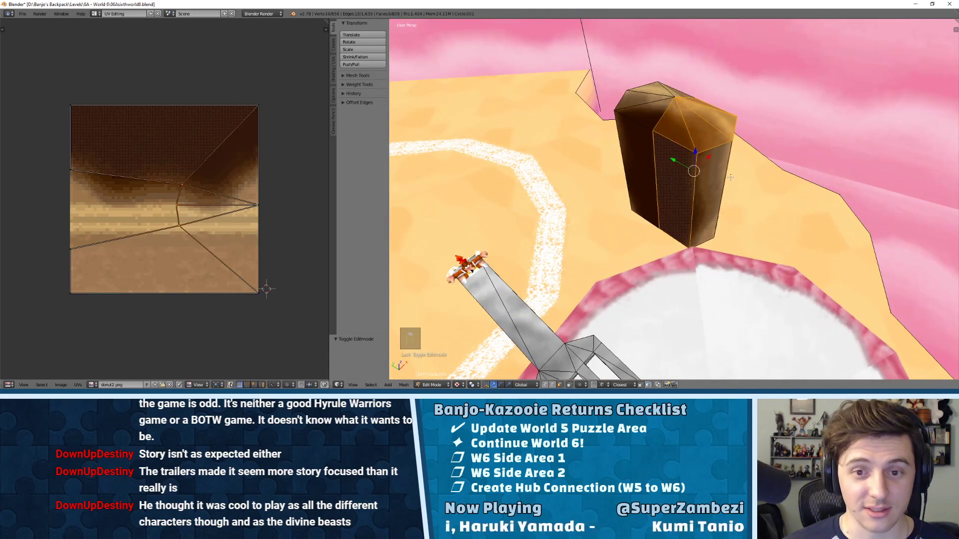
{"action": "right_click", "coordinate": [730, 178], "text": "shift"}
{"action": "middle_click_drag", "start_coordinate": [730, 177], "coordinate": [672, 182]}
{"action": "right_click", "coordinate": [698, 195], "text": "shift"}
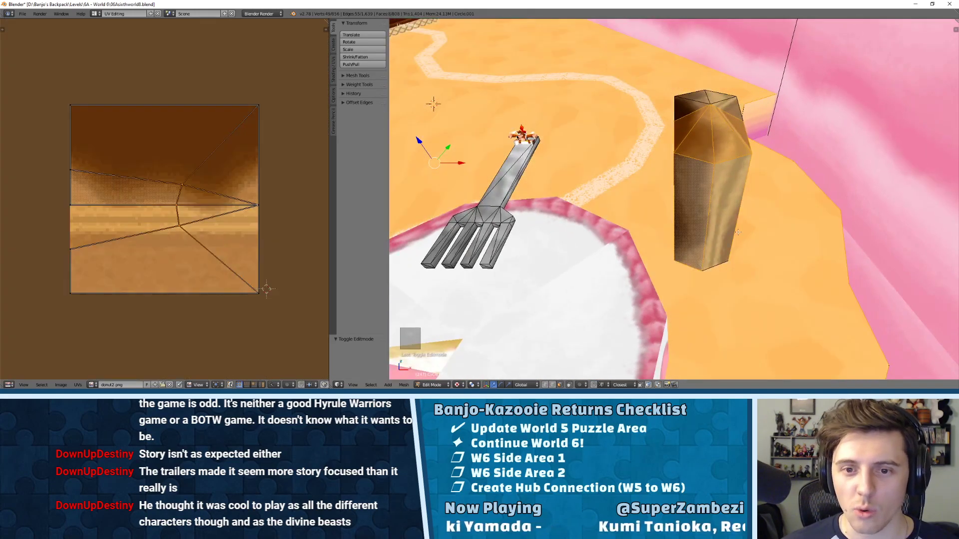
{"action": "right_click", "coordinate": [738, 232], "text": "shift"}
{"action": "right_click", "coordinate": [723, 218], "text": "shift"}
{"action": "middle_click_drag", "start_coordinate": [723, 218], "coordinate": [640, 180]}
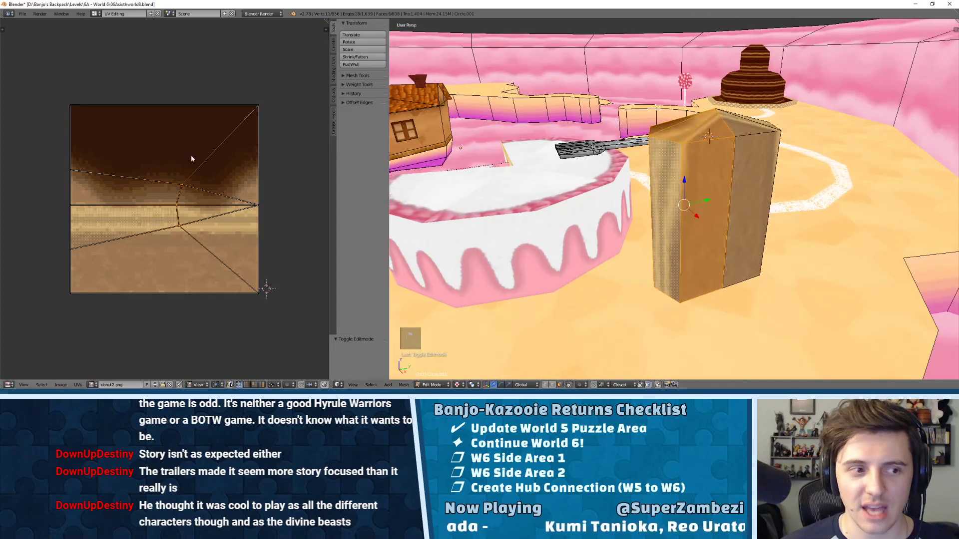
{"action": "key", "text": "a"}
{"action": "scroll", "coordinate": [205, 140], "scroll_direction": "up", "scroll_amount": 1}
{"action": "key", "text": "a"}
{"action": "key", "text": "s"}
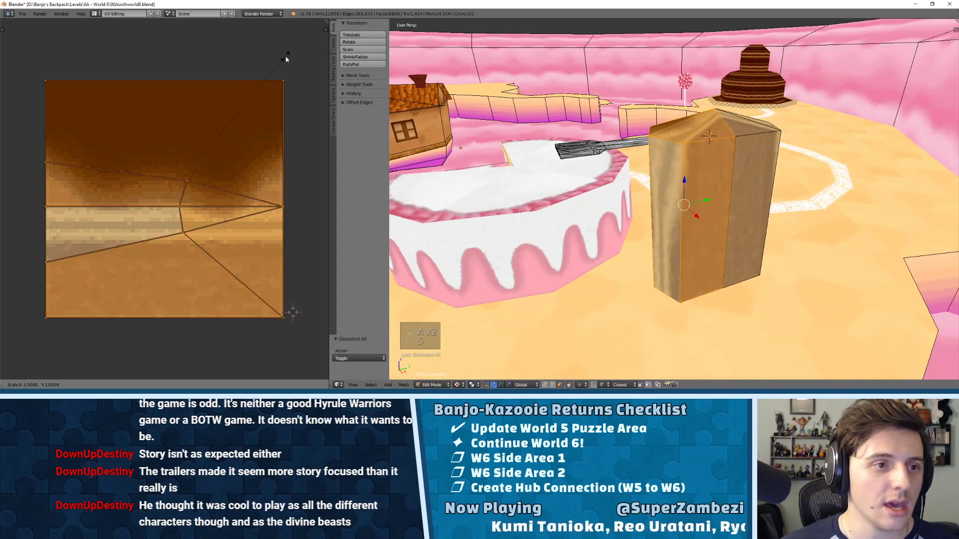
{"action": "key", "text": "Escape"}
{"action": "key", "text": "a"}
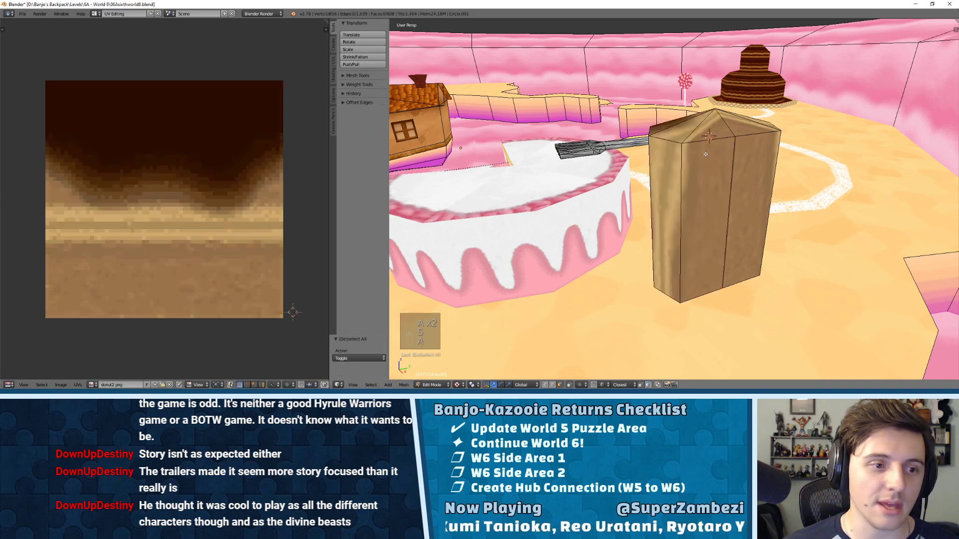
- Select side and top faces on the block's mirrored half, scale their UVs to about 0.97 and return to Object Mode
{"action": "middle_click_drag", "start_coordinate": [705, 154], "coordinate": [675, 201]}
{"action": "right_click", "coordinate": [675, 204]}
{"action": "right_click", "coordinate": [676, 181], "text": "shift"}
{"action": "right_click", "coordinate": [703, 181], "text": "shift"}
{"action": "right_click", "coordinate": [721, 169], "text": "shift"}
{"action": "right_click", "coordinate": [717, 223], "text": "shift"}
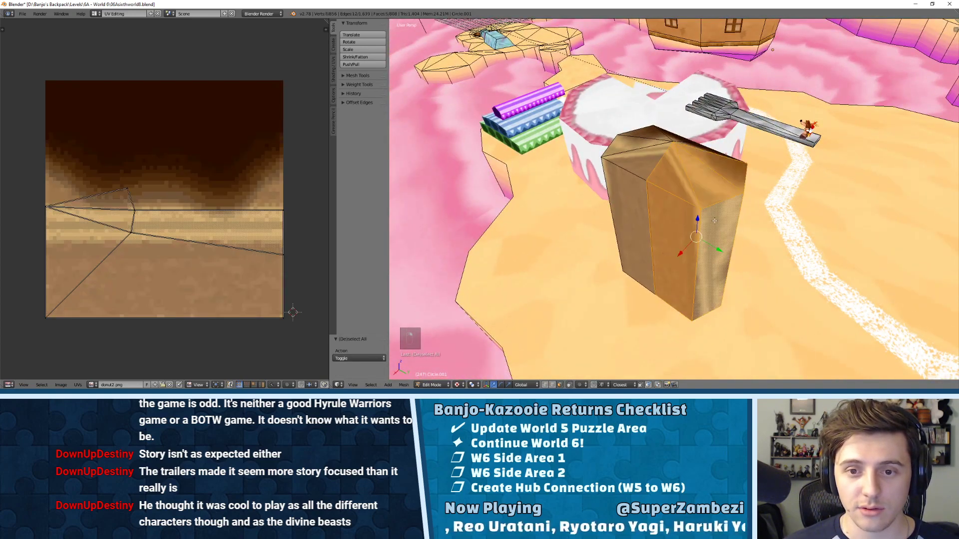
{"action": "middle_click_drag", "start_coordinate": [722, 232], "coordinate": [623, 203]}
{"action": "right_click", "coordinate": [614, 204], "text": "shift"}
{"action": "right_click", "coordinate": [646, 175], "text": "shift"}
{"action": "right_click", "coordinate": [646, 141], "text": "shift"}
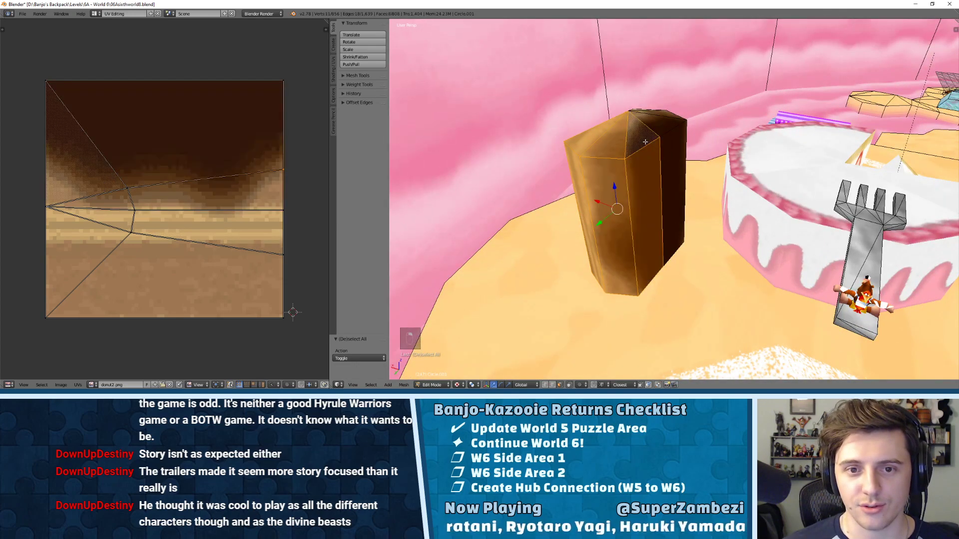
{"action": "key", "text": "a"}
{"action": "key", "text": "a"}
{"action": "key", "text": "a"}
{"action": "key", "text": "s"}
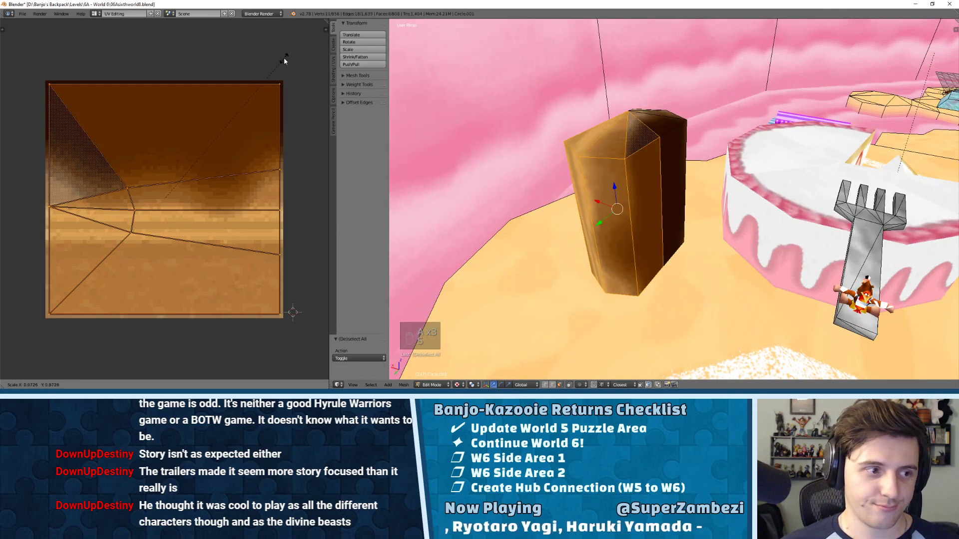
{"action": "left_click", "coordinate": [285, 58]}
{"action": "key", "text": "a"}
{"action": "key", "text": "Tab"}
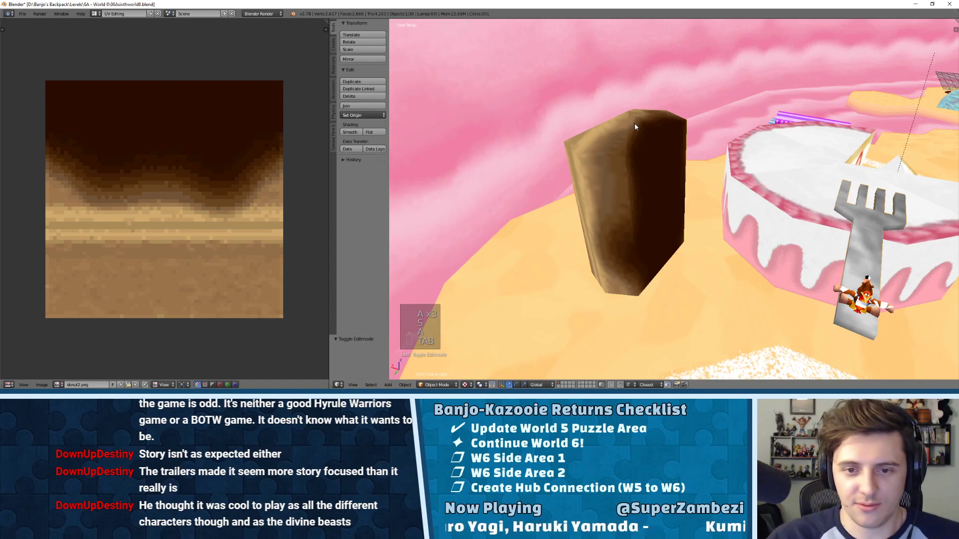
{"action": "middle_click_drag", "start_coordinate": [607, 129], "coordinate": [562, 132]}
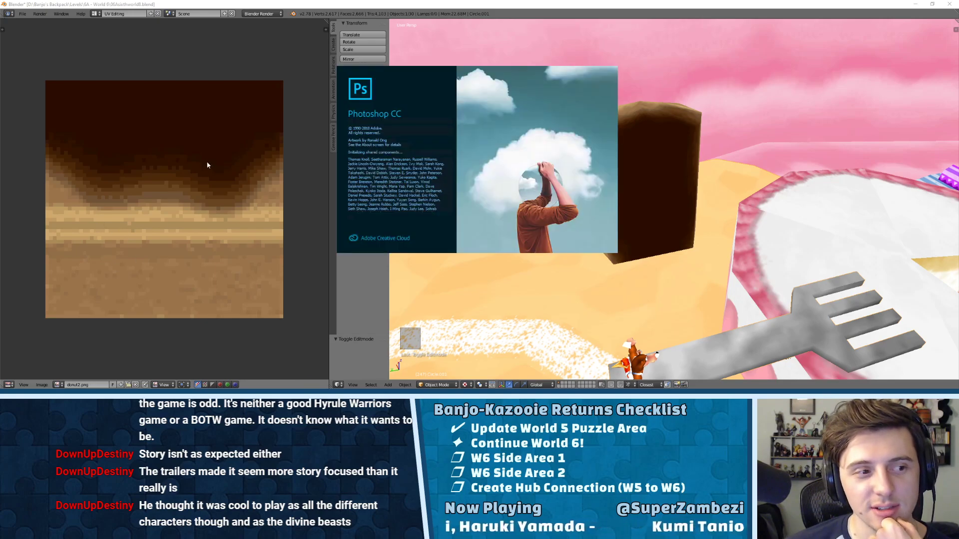
- Switch to Photoshop, open donut2.png and add a new layer above the donut texture
{"action": "mouse_move", "coordinate": [383, 392]}
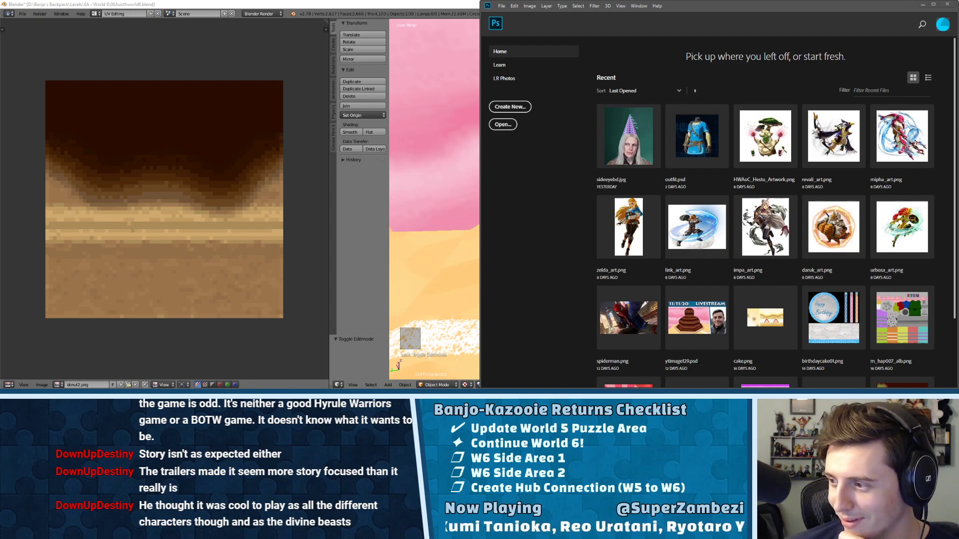
{"action": "left_click_drag", "start_coordinate": [814, 147], "coordinate": [672, 84]}
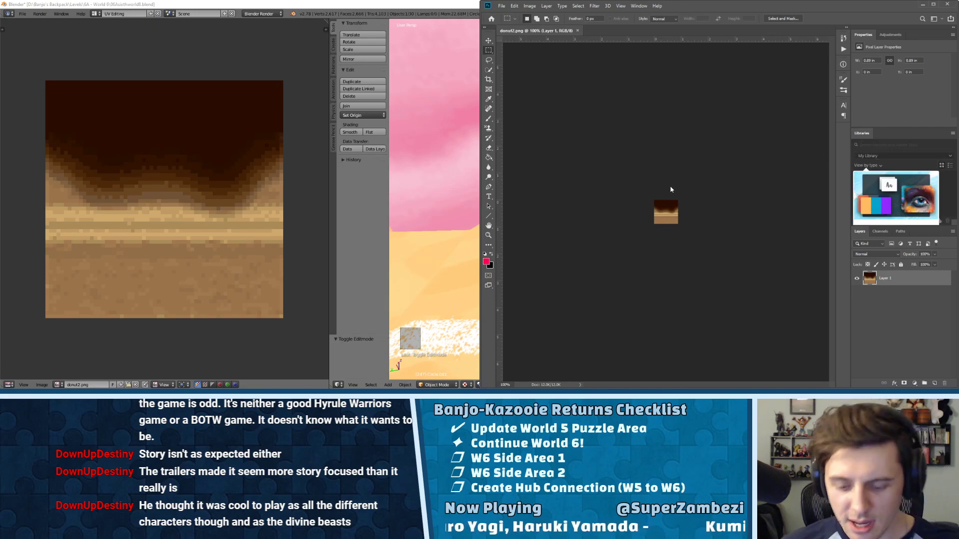
{"action": "key", "text": "ctrl+plus"}
{"action": "key", "text": "ctrl+plus"}
{"action": "key", "text": "ctrl+plus"}
{"action": "key", "text": "ctrl+plus"}
{"action": "key", "text": "ctrl+plus"}
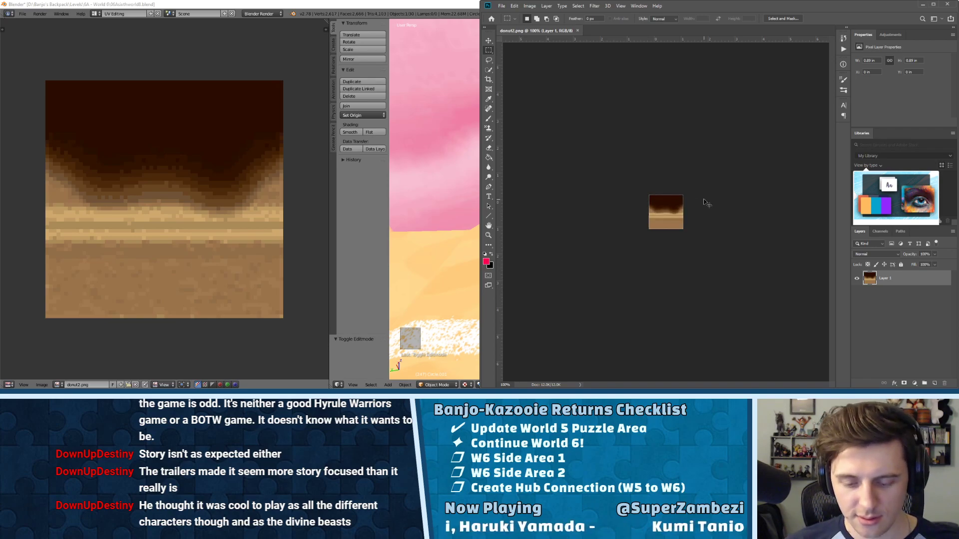
{"action": "key", "text": "ctrl+plus"}
{"action": "key", "text": "ctrl+plus"}
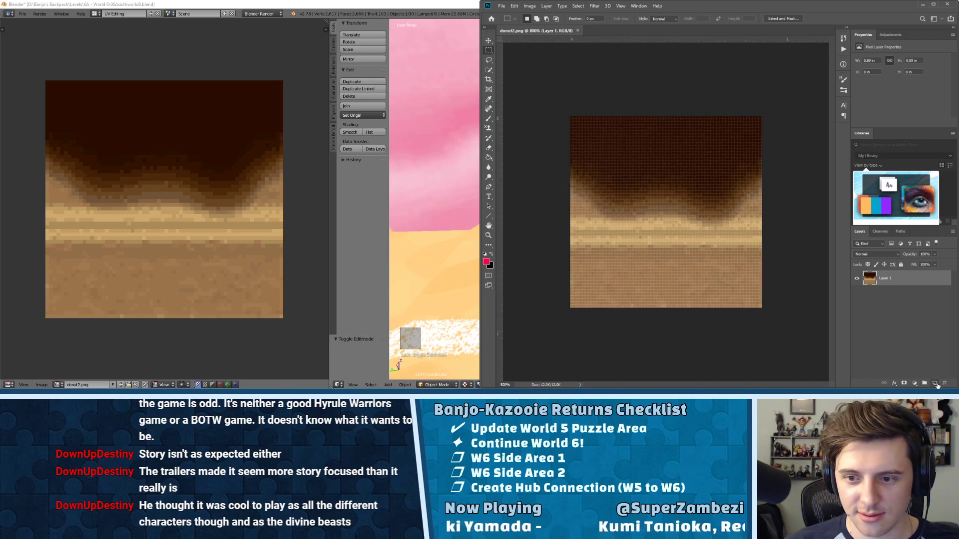
{"action": "left_click", "coordinate": [935, 383]}
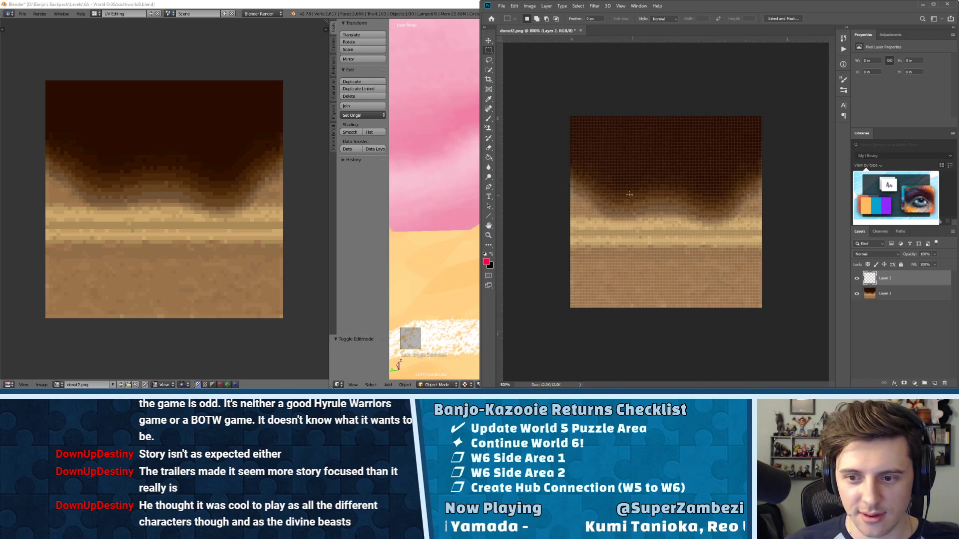
{"action": "left_click", "coordinate": [488, 119]}
{"action": "left_click", "coordinate": [642, 166]}
{"action": "key", "text": "ctrl+z"}
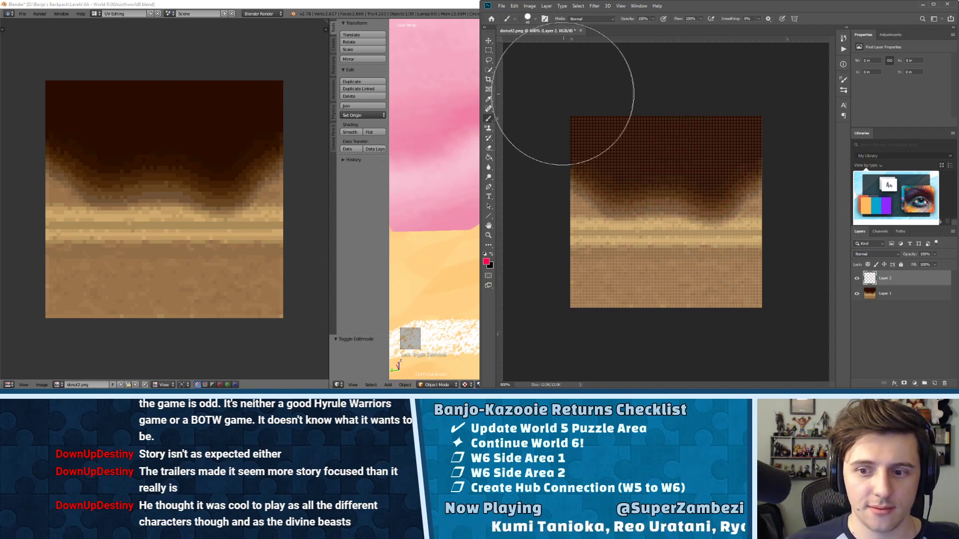
- Switch to the Pencil Tool and set the foreground colour to light pink
{"action": "right_click", "coordinate": [488, 120]}
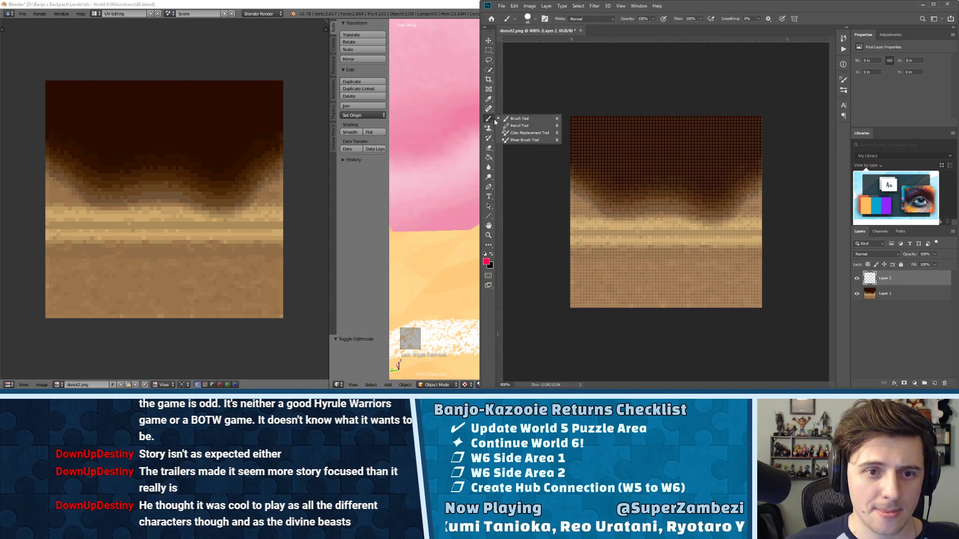
{"action": "left_click", "coordinate": [517, 128]}
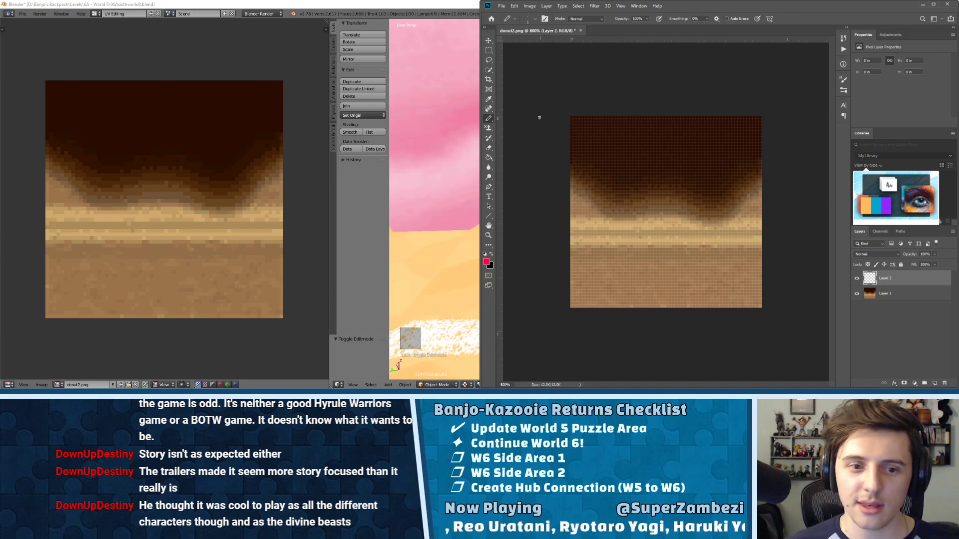
{"action": "left_click", "coordinate": [487, 262]}
{"action": "left_click_drag", "start_coordinate": [766, 190], "coordinate": [734, 161]}
{"action": "left_click", "coordinate": [864, 158]}
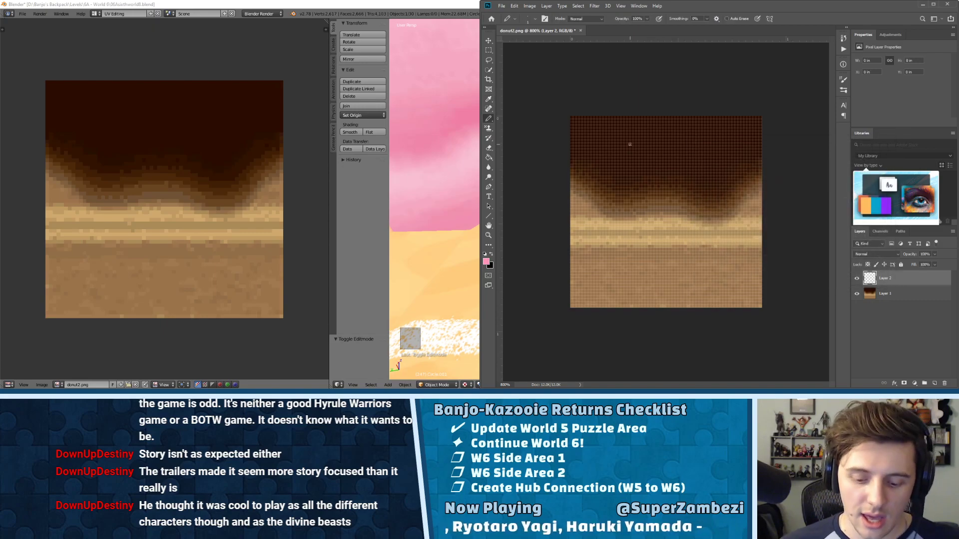
- Draw a short diagonal pink sprinkle in the upper-left part of the dark chocolate area on the new layer
{"action": "key", "text": "ctrl+plus"}
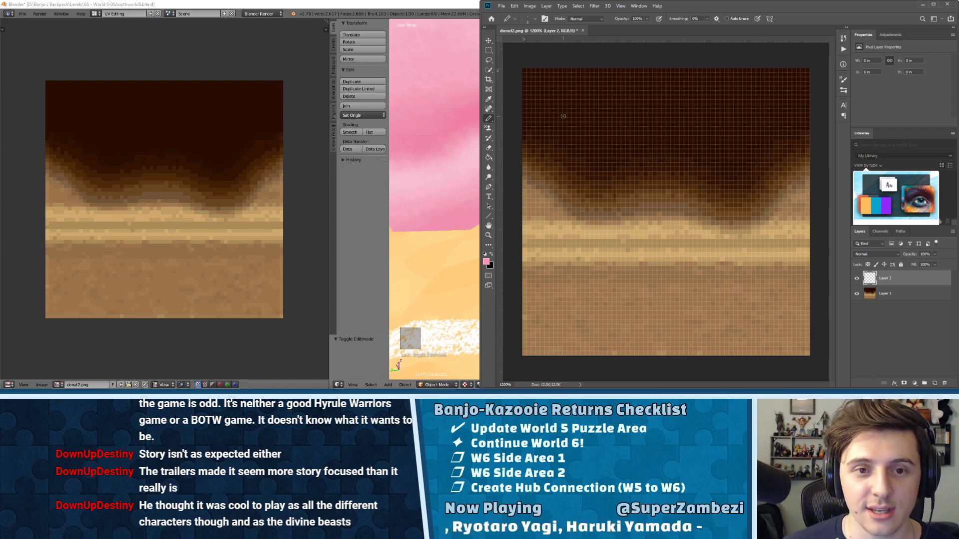
{"action": "mouse_move", "coordinate": [563, 116]}
{"action": "left_mouse_down"}
{"action": "mouse_move", "coordinate": [571, 107]}
{"action": "mouse_move", "coordinate": [567, 113]}
{"action": "left_mouse_up"}
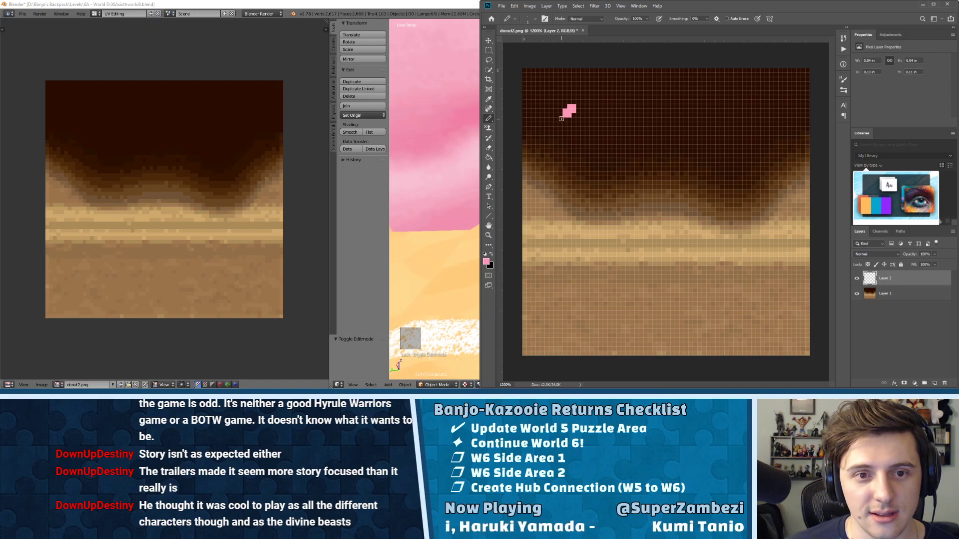
{"action": "left_click", "coordinate": [562, 120]}
{"action": "left_click", "coordinate": [558, 124]}
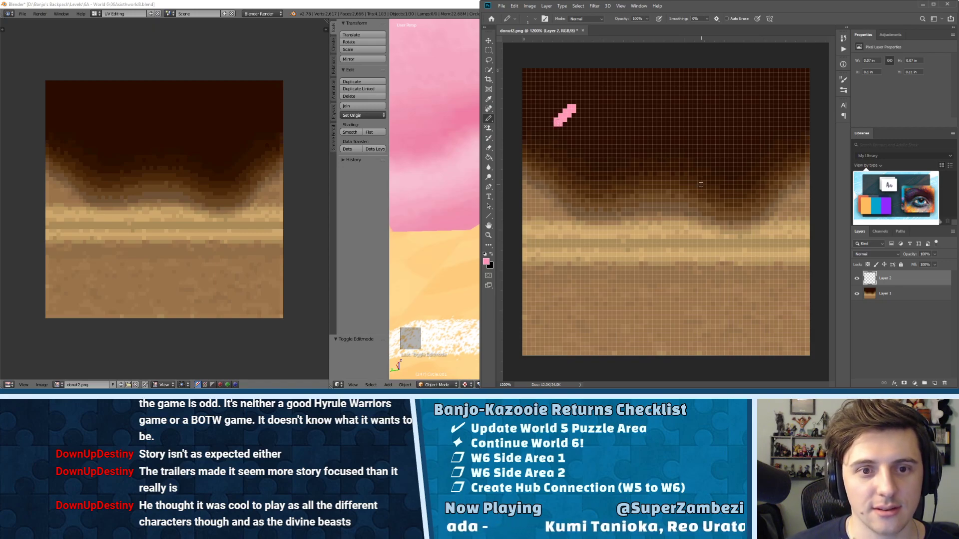
- Copy the pink sprinkle with a rectangular selection around it and paste it as a new layer
{"action": "left_click", "coordinate": [489, 50]}
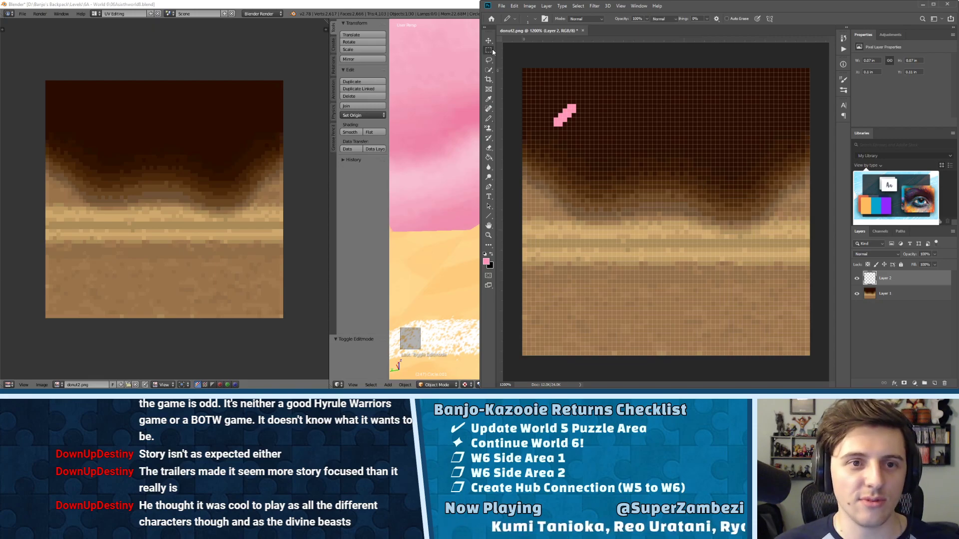
{"action": "left_click_drag", "start_coordinate": [550, 91], "coordinate": [585, 135]}
{"action": "left_click", "coordinate": [488, 40]}
{"action": "left_click", "coordinate": [723, 111]}
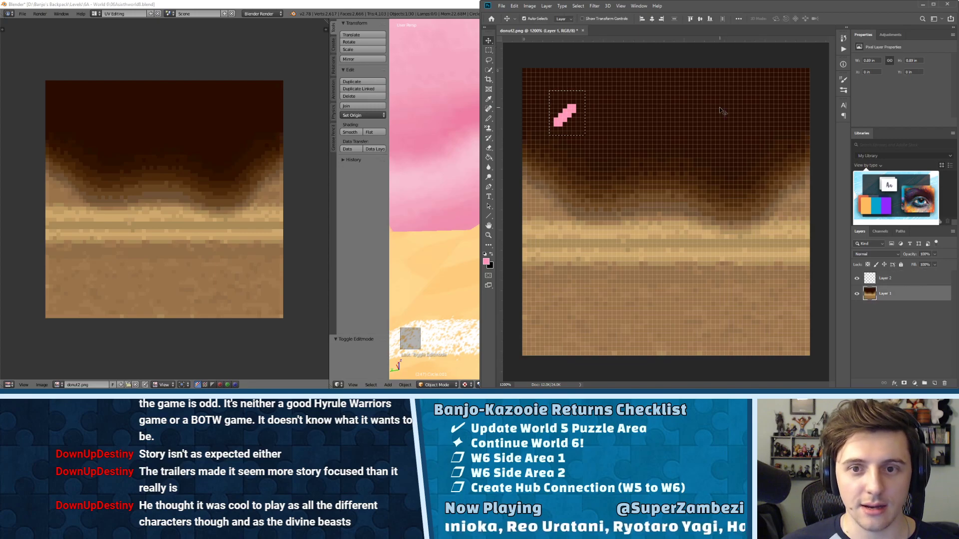
{"action": "left_click", "coordinate": [488, 50]}
{"action": "key", "text": "ctrl+v"}
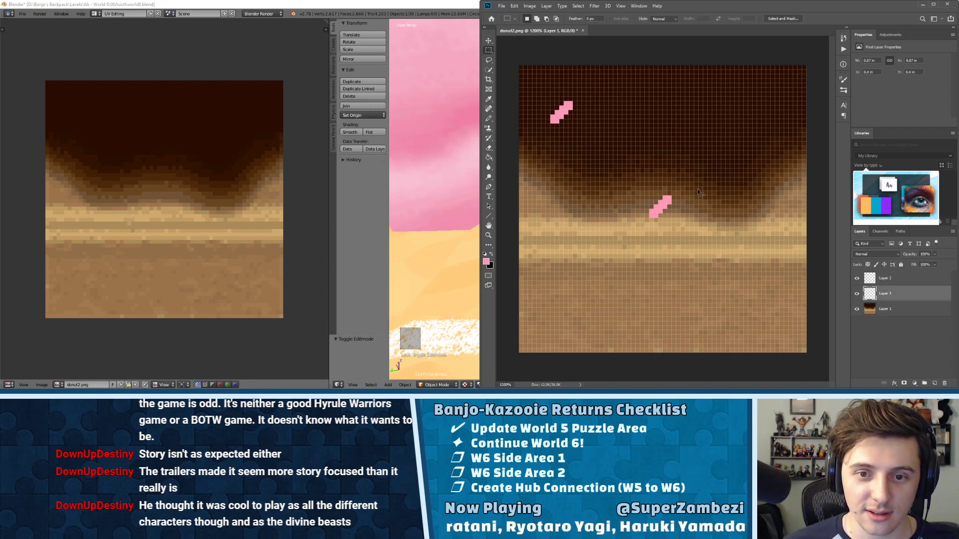
- Rotate the pasted sprinkle by -90° and move it to the upper-right corner of the chocolate area
{"action": "key", "text": "ctrl+t"}
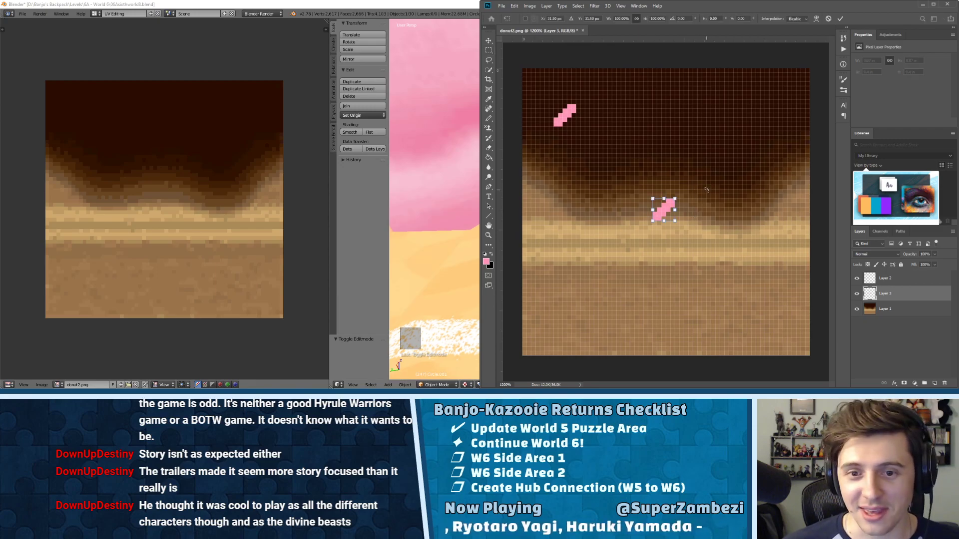
{"action": "left_click_drag", "start_coordinate": [706, 189], "coordinate": [647, 173]}
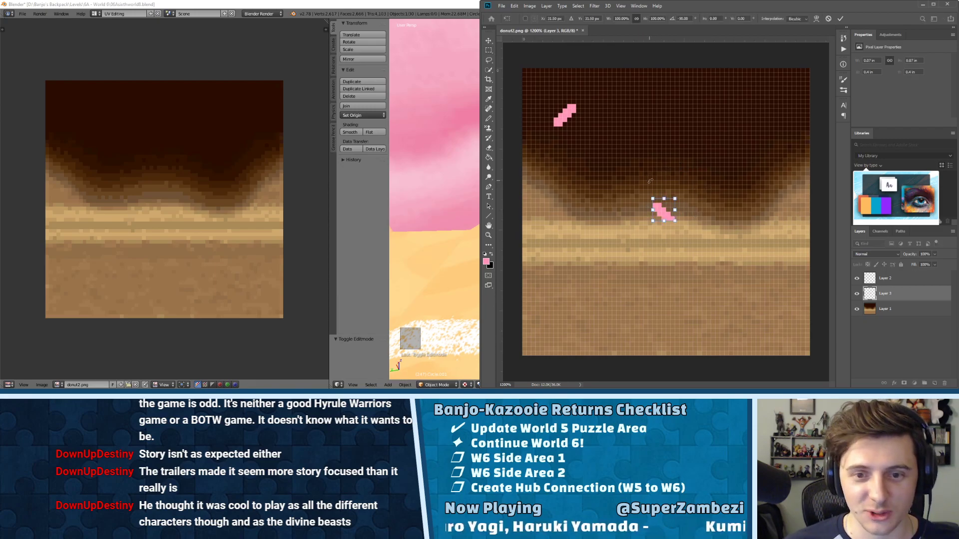
{"action": "key", "text": "Return"}
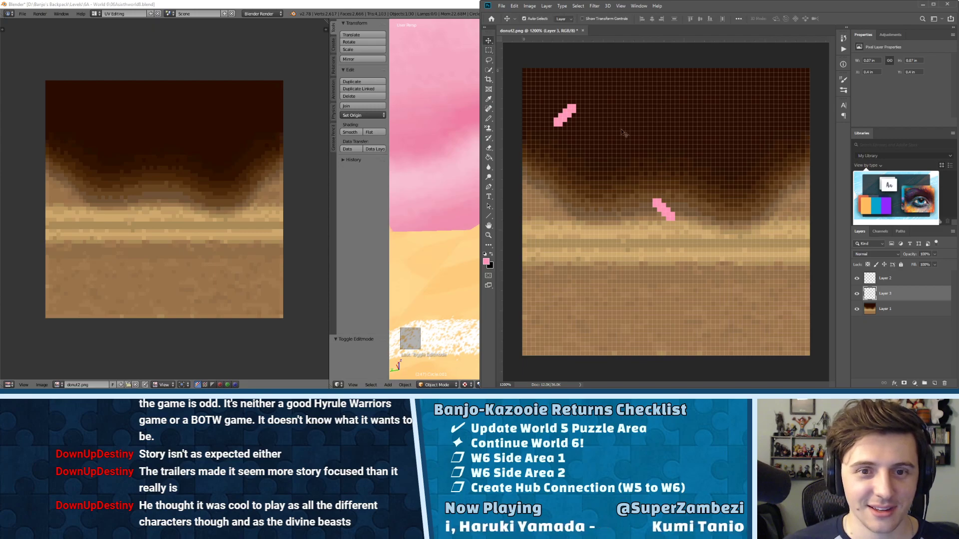
{"action": "left_click_drag", "start_coordinate": [669, 215], "coordinate": [777, 102]}
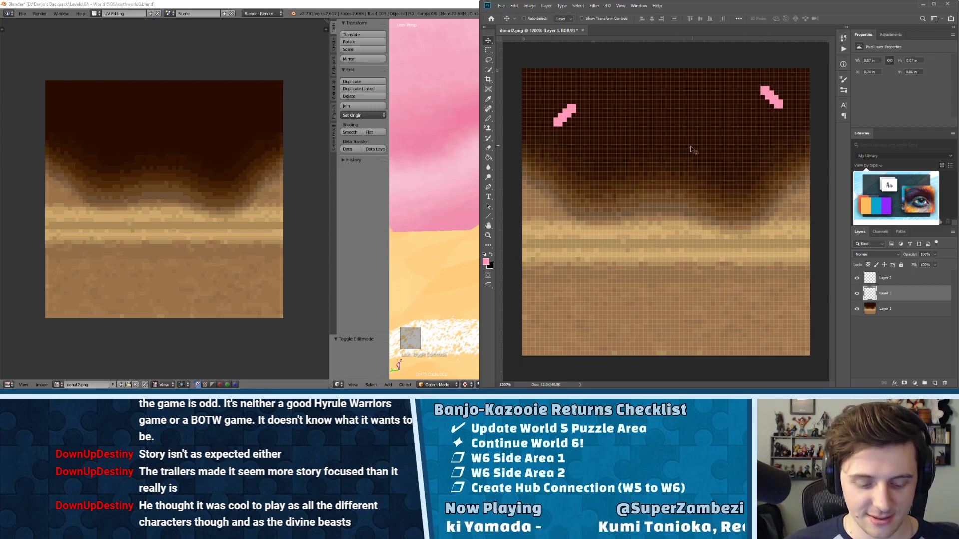
- Paste more copies of the original sprinkle and spread them over the centre, lower right and top of the chocolate area
{"action": "key", "text": "ctrl+v"}
{"action": "left_click_drag", "start_coordinate": [668, 205], "coordinate": [645, 142]}
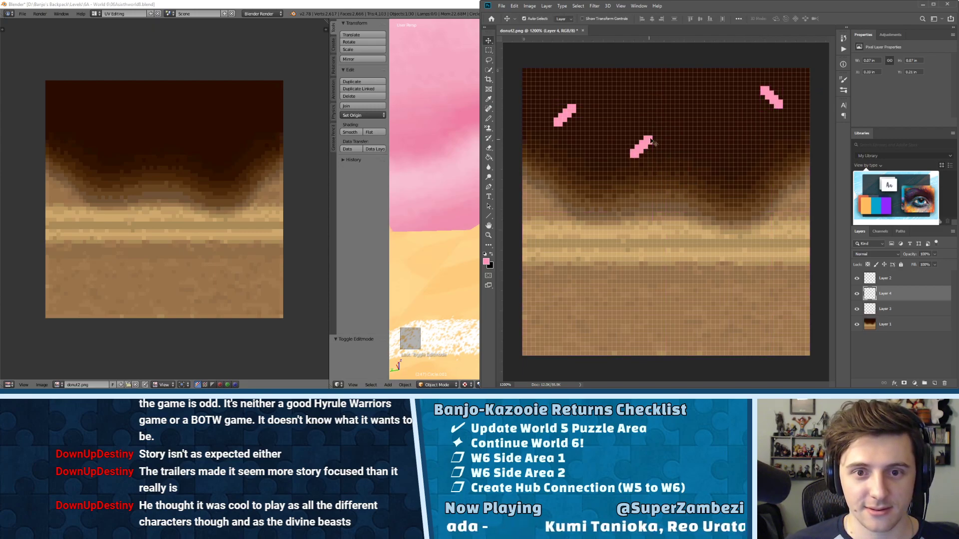
{"action": "key", "text": "ctrl+v"}
{"action": "left_click_drag", "start_coordinate": [672, 212], "coordinate": [743, 159]}
- Duplicate the rotated sprinkle into the gaps at the top middle, right of centre, upper-left corner and lower left of the chocolate
{"action": "left_click", "coordinate": [774, 102]}
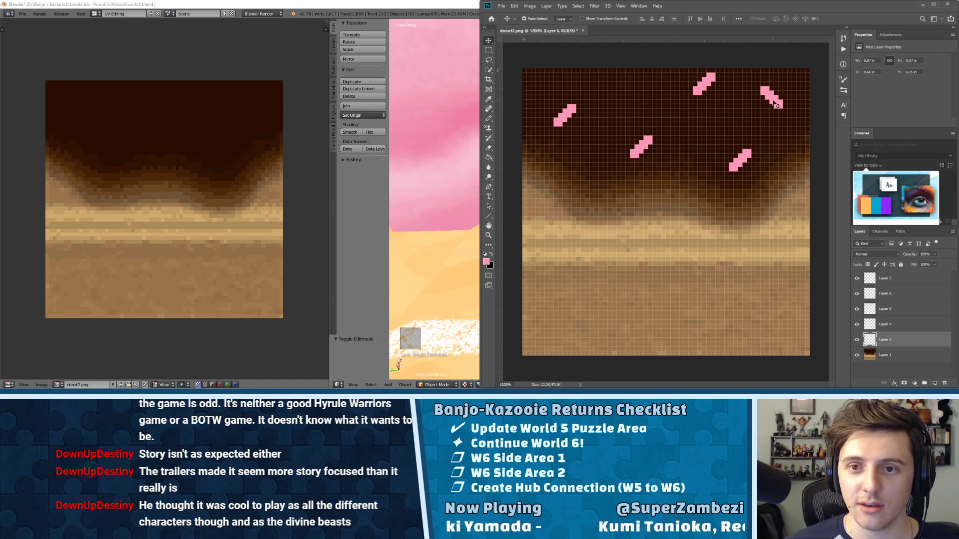
{"action": "key", "text": "ctrl"}
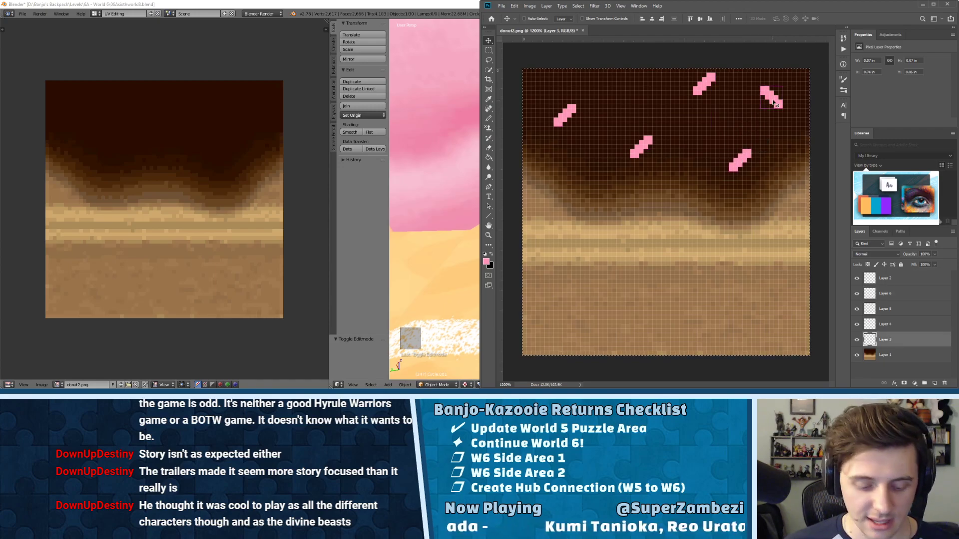
{"action": "left_click_drag", "start_coordinate": [775, 103], "coordinate": [618, 102], "text": "alt"}
{"action": "left_click_drag", "start_coordinate": [613, 188], "coordinate": [541, 93], "text": "alt"}
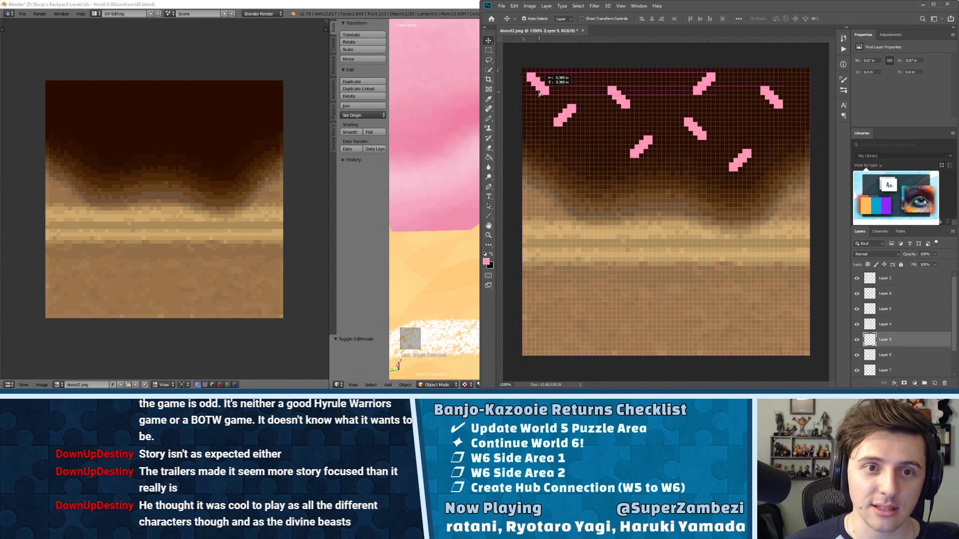
{"action": "left_click_drag", "start_coordinate": [630, 180], "coordinate": [601, 174], "text": "alt"}
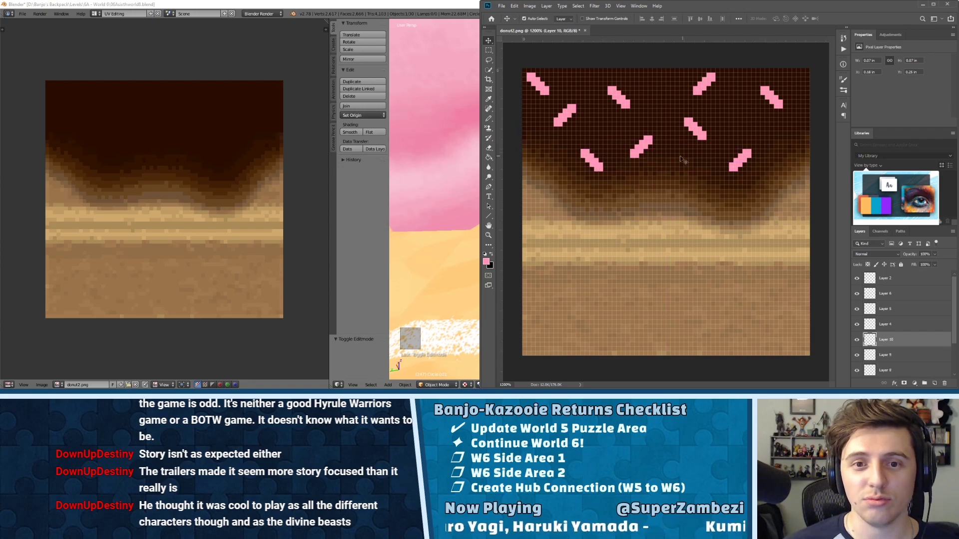
- Shift several sprinkles to even out their spacing and add one more rotated copy in the upper-right corner
{"action": "left_click_drag", "start_coordinate": [568, 116], "coordinate": [640, 92]}
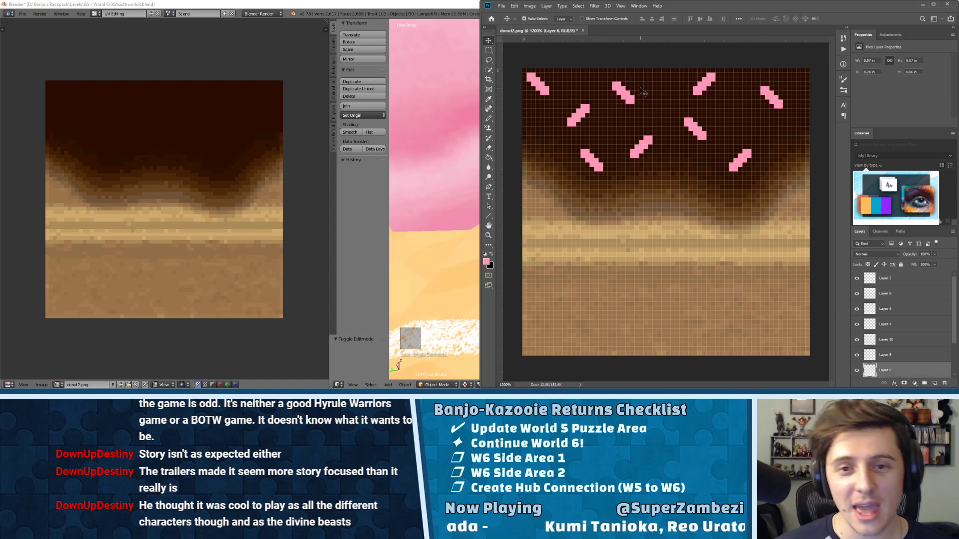
{"action": "left_click_drag", "start_coordinate": [648, 150], "coordinate": [707, 131]}
{"action": "left_click_drag", "start_coordinate": [738, 160], "coordinate": [744, 161]}
{"action": "left_click_drag", "start_coordinate": [773, 101], "coordinate": [759, 113]}
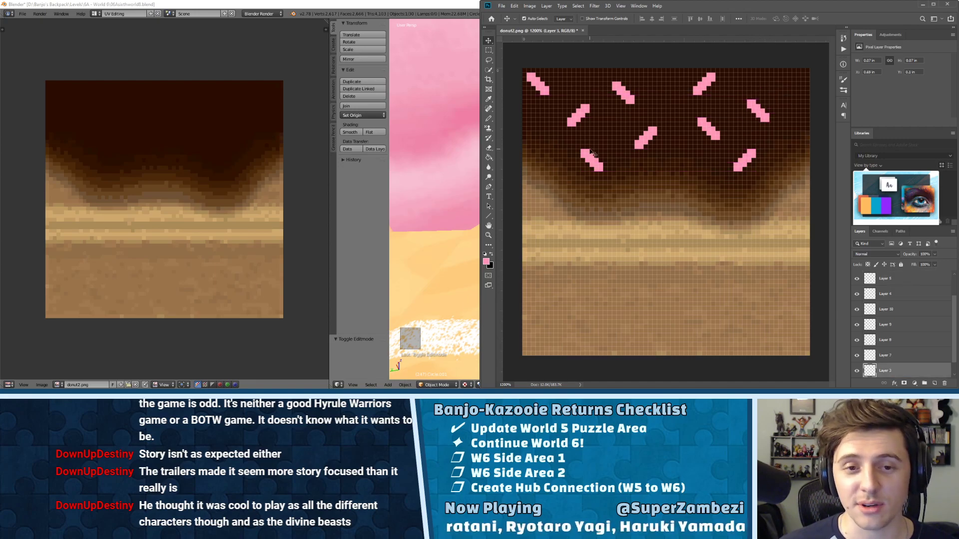
{"action": "left_click_drag", "start_coordinate": [592, 152], "coordinate": [537, 144], "text": "alt"}
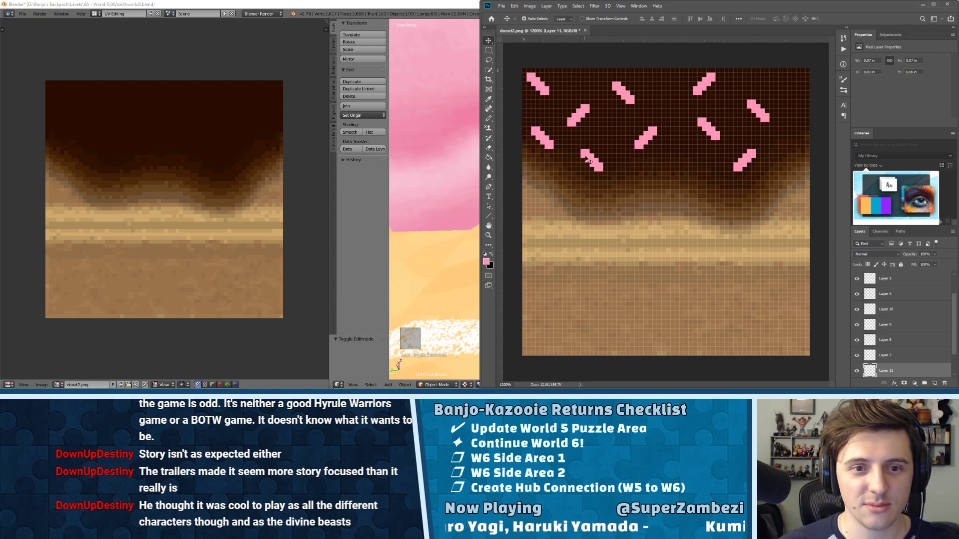
{"action": "left_click_drag", "start_coordinate": [762, 115], "coordinate": [786, 83]}
- Examine the sprinkle pattern on the whole texture at 100% size
{"action": "key", "text": "ctrl+minus"}
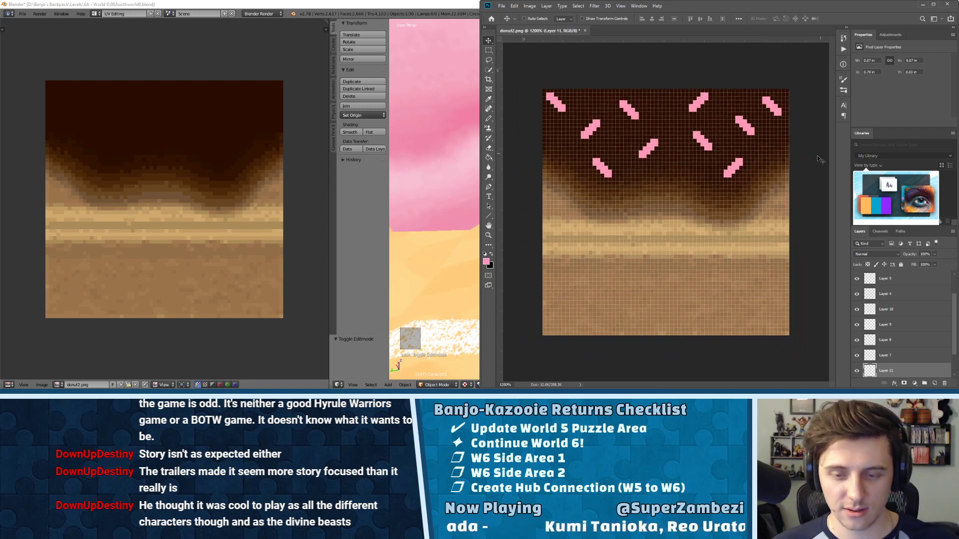
{"action": "key", "text": "ctrl+minus"}
{"action": "key", "text": "ctrl+minus"}
{"action": "key", "text": "ctrl+minus"}
{"action": "key", "text": "ctrl+minus"}
{"action": "key", "text": "ctrl+minus"}
{"action": "key", "text": "ctrl+minus"}
{"action": "key", "text": "ctrl+minus"}
{"action": "key", "text": "ctrl+minus"}
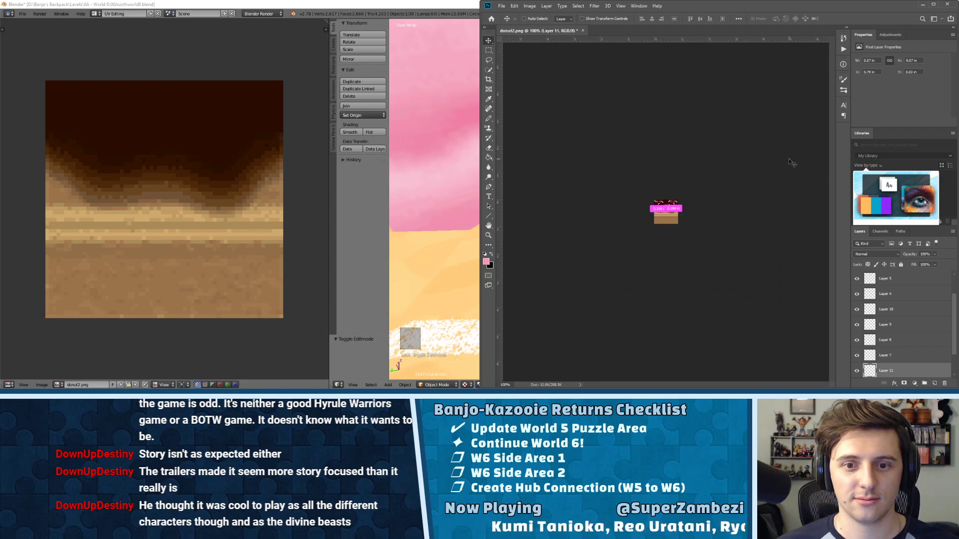
- Nudge the sprinkle near the centre of the chocolate area a few pixels to the right
{"action": "key", "text": "ctrl+plus"}
{"action": "key", "text": "ctrl+plus"}
{"action": "key", "text": "ctrl+plus"}
{"action": "key", "text": "ctrl+plus"}
{"action": "key", "text": "ctrl+plus"}
{"action": "key", "text": "ctrl+plus"}
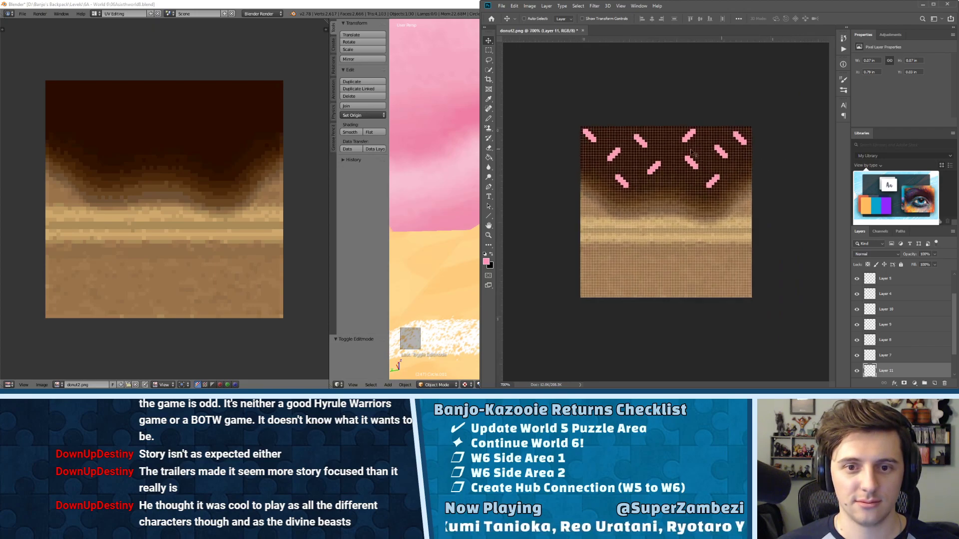
{"action": "key", "text": "ctrl+plus"}
{"action": "left_click", "coordinate": [657, 167], "text": "ctrl"}
{"action": "key", "text": "Right"}
{"action": "key", "text": "Right"}
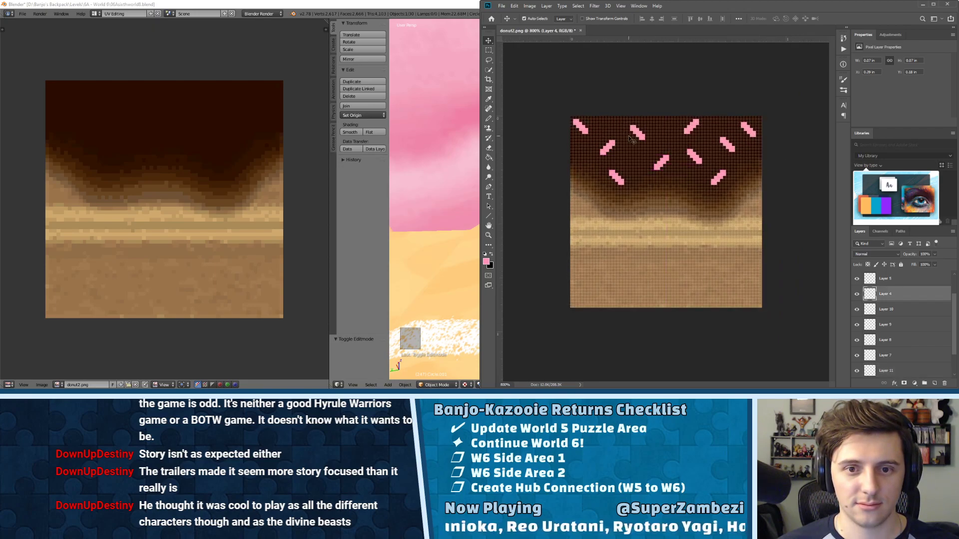
{"action": "left_click", "coordinate": [630, 139]}
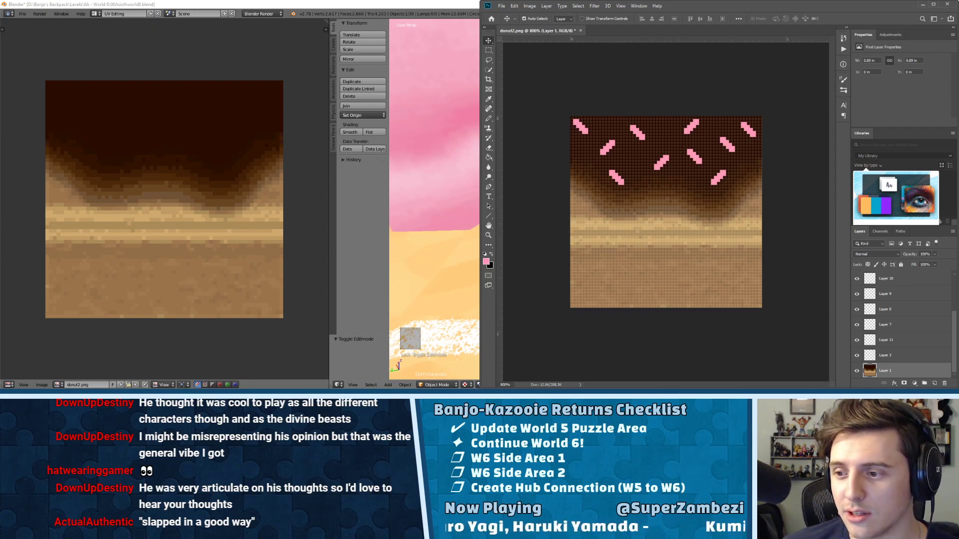
- Start converting the image to Indexed Color mode and merge all the layers
{"action": "left_click", "coordinate": [546, 6]}
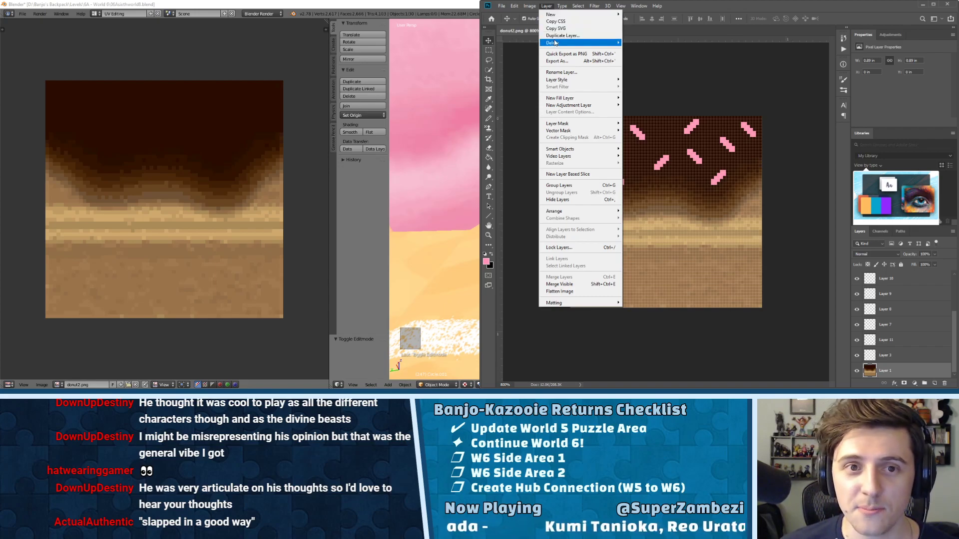
{"action": "mouse_move", "coordinate": [578, 7]}
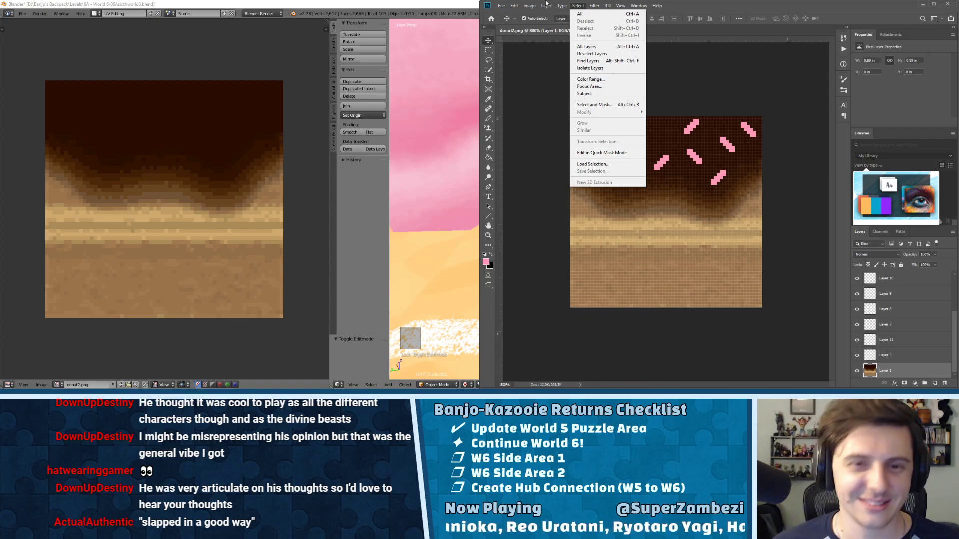
{"action": "mouse_move", "coordinate": [549, 6]}
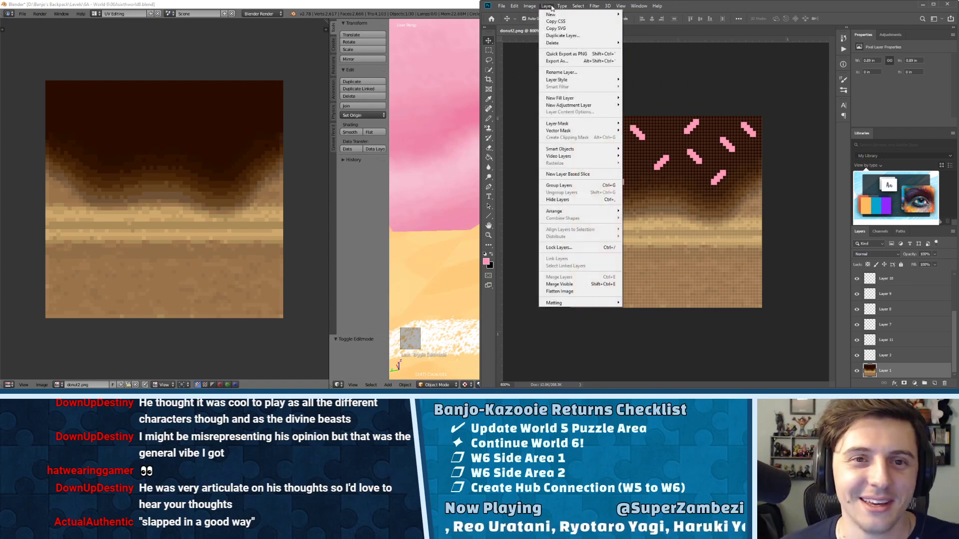
{"action": "mouse_move", "coordinate": [591, 9]}
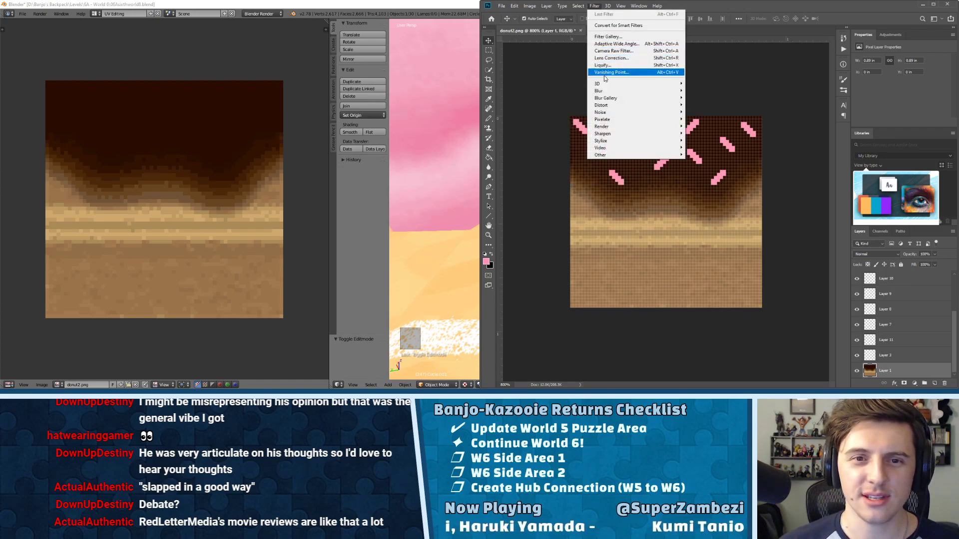
{"action": "mouse_move", "coordinate": [604, 93]}
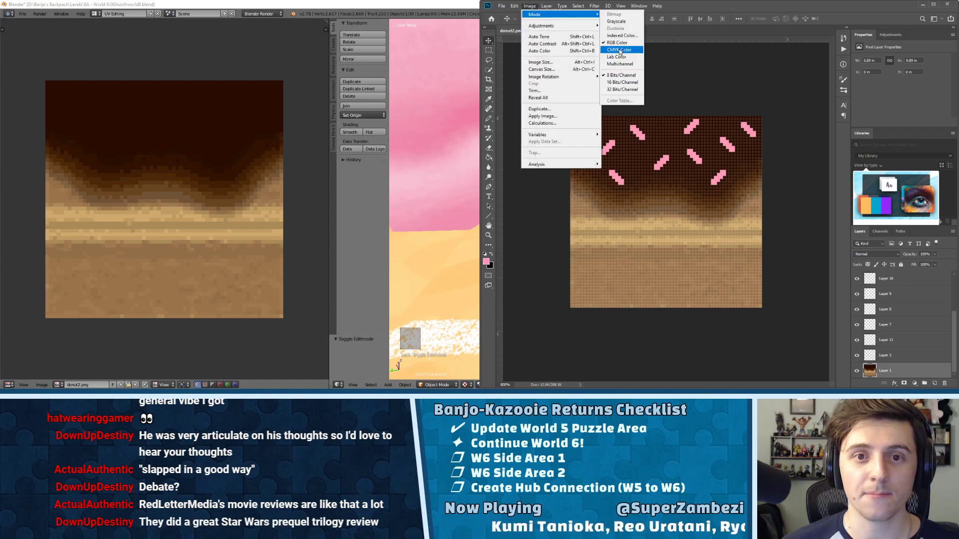
{"action": "left_click", "coordinate": [621, 37]}
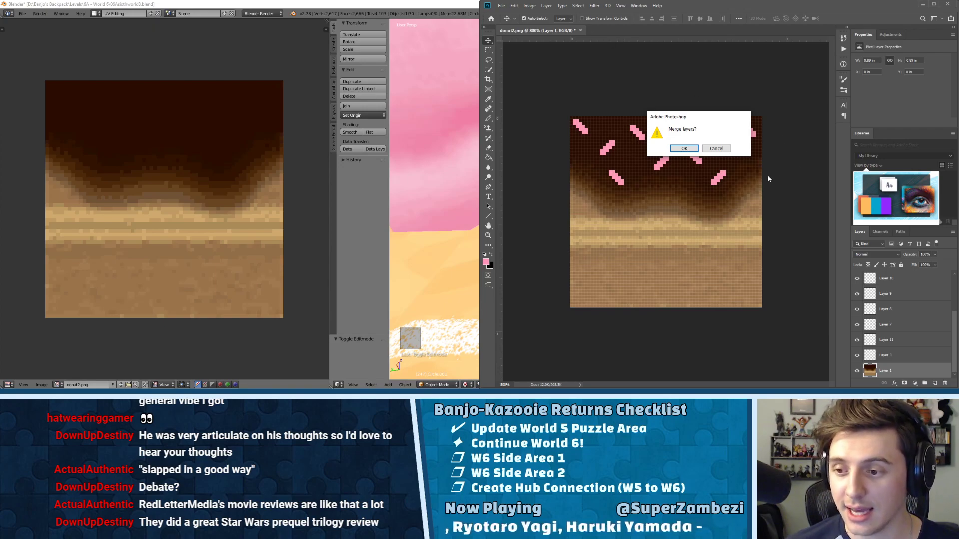
{"action": "left_click", "coordinate": [684, 148]}
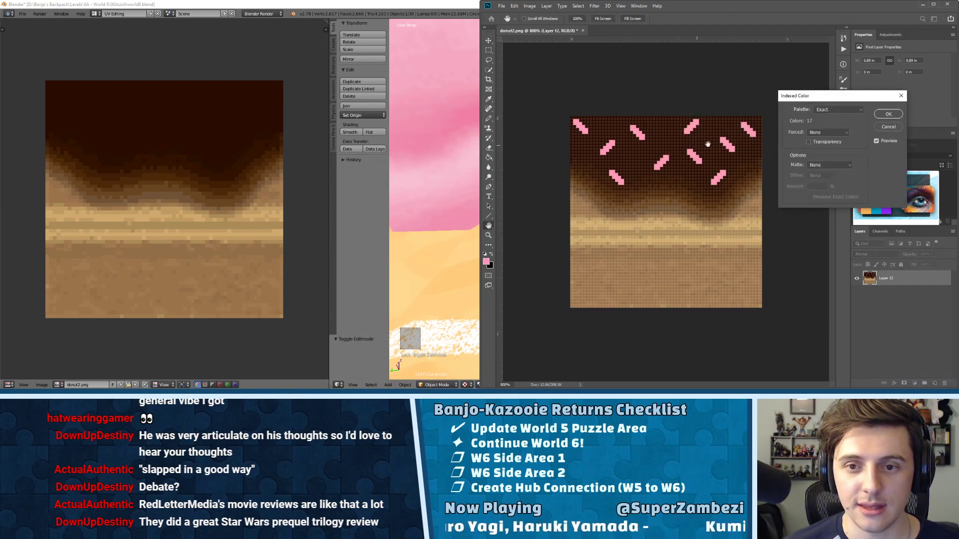
- Set the indexed palette to Local (Selective) with 16 colors and apply the conversion
{"action": "left_click", "coordinate": [836, 111]}
{"action": "key", "text": "Escape"}
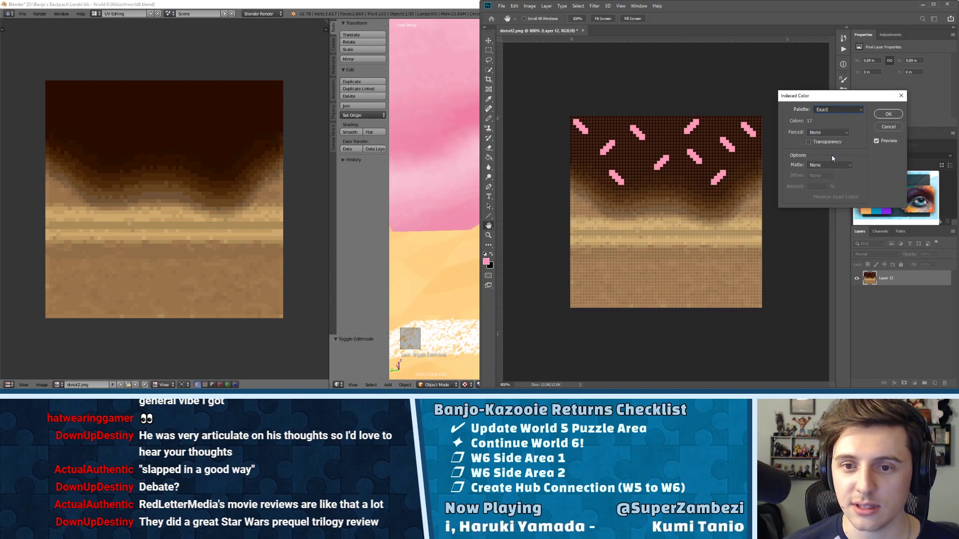
{"action": "key", "text": "Down"}
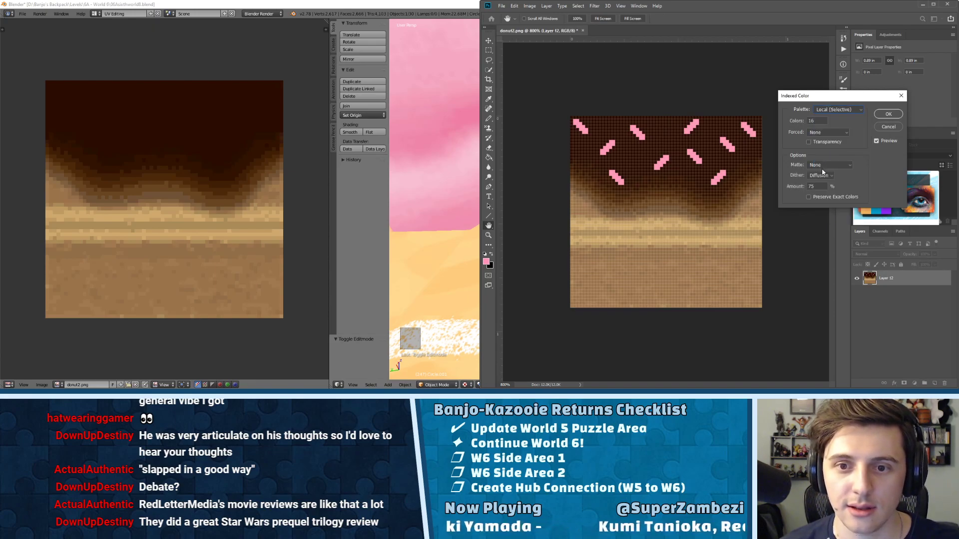
{"action": "key", "text": "Down"}
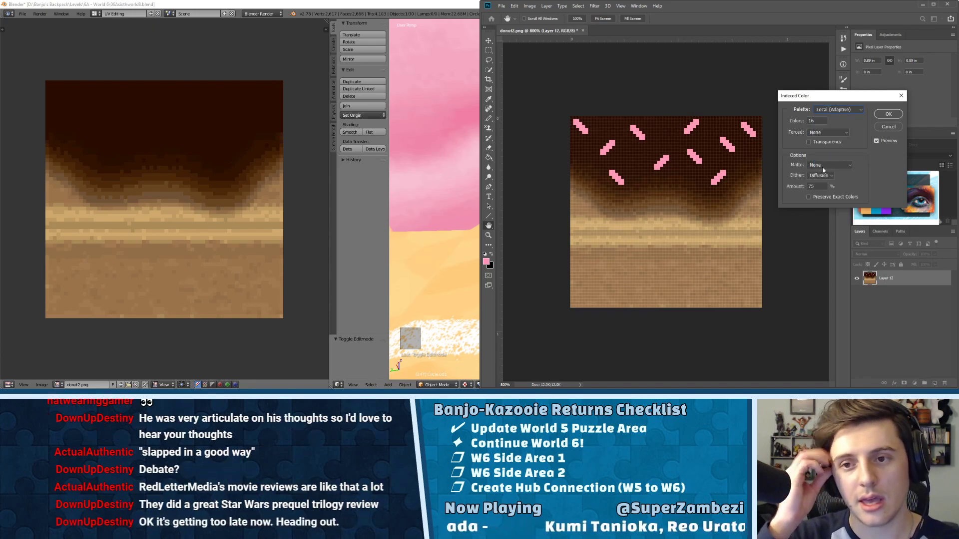
{"action": "key", "text": "Up"}
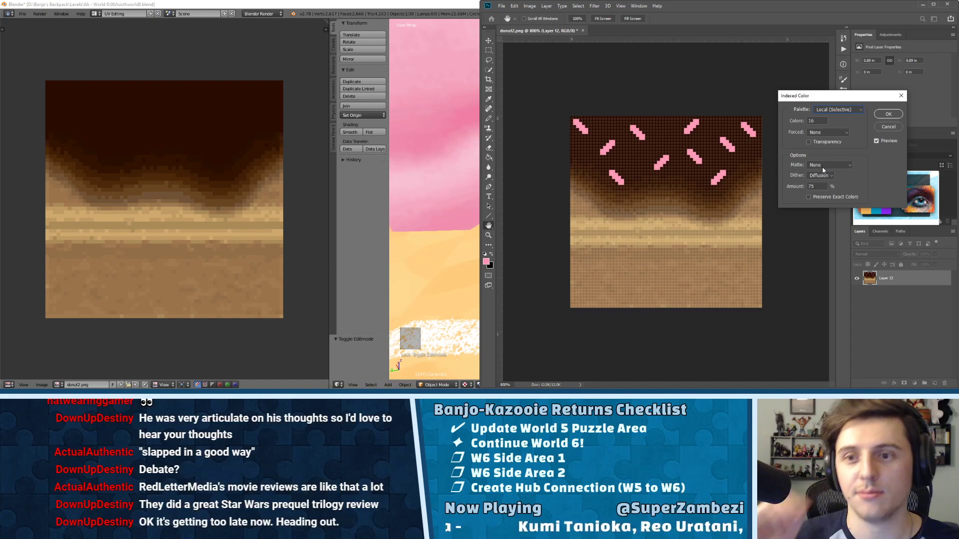
{"action": "left_click", "coordinate": [886, 114]}
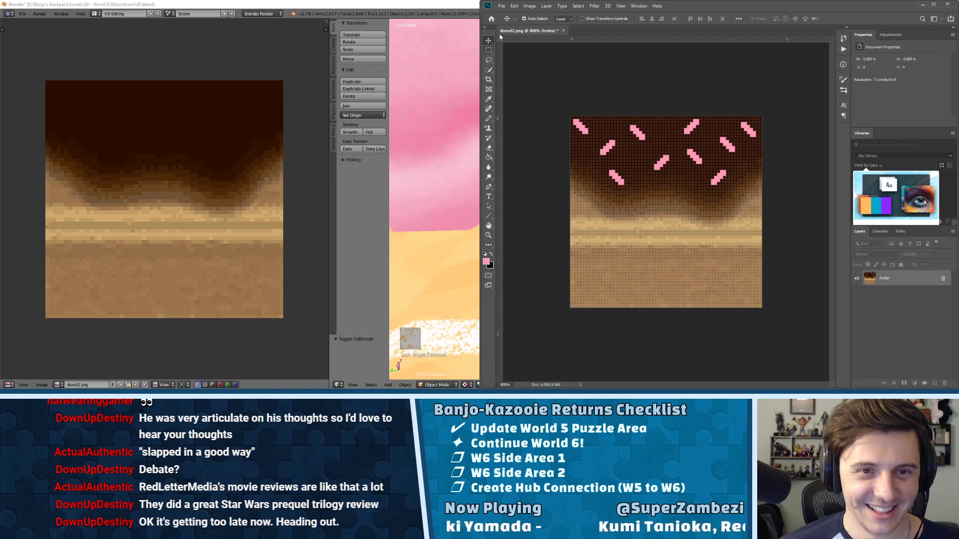
- Export the sprinkled texture as a PNG named donut3.png in the 6A - World 6 folder
{"action": "left_click", "coordinate": [501, 6]}
{"action": "mouse_move", "coordinate": [522, 113]}
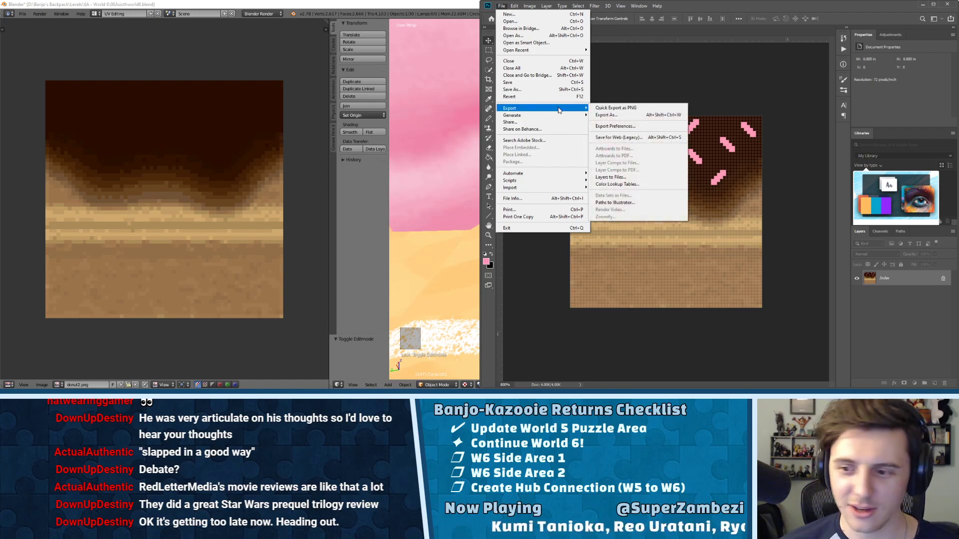
{"action": "left_click", "coordinate": [619, 107]}
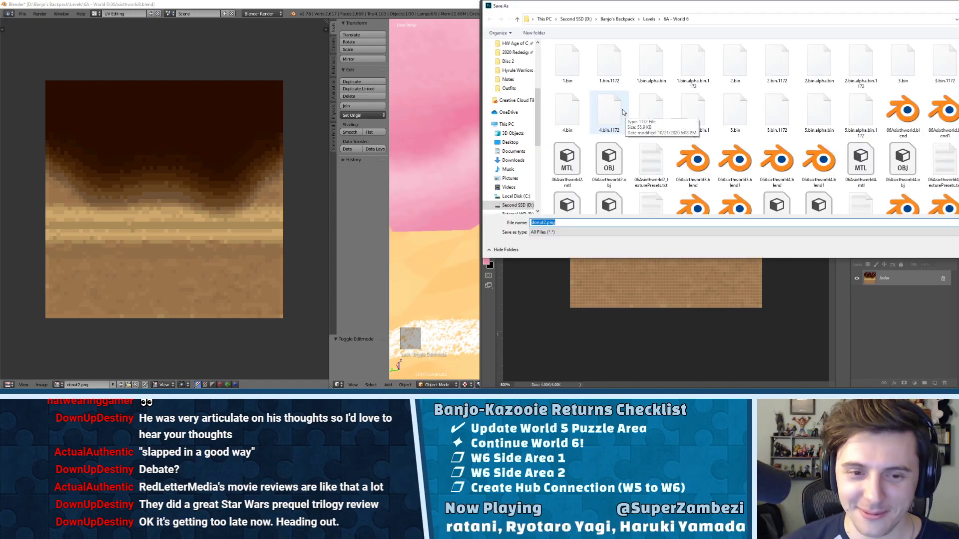
{"action": "key", "text": "Left"}
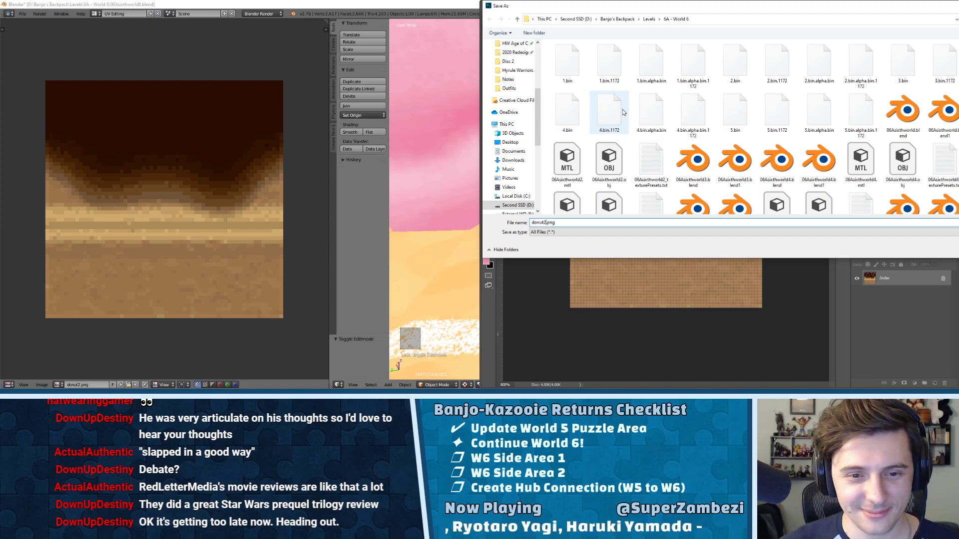
{"action": "key", "text": "BackSpace"}
{"action": "type", "text": "3"}
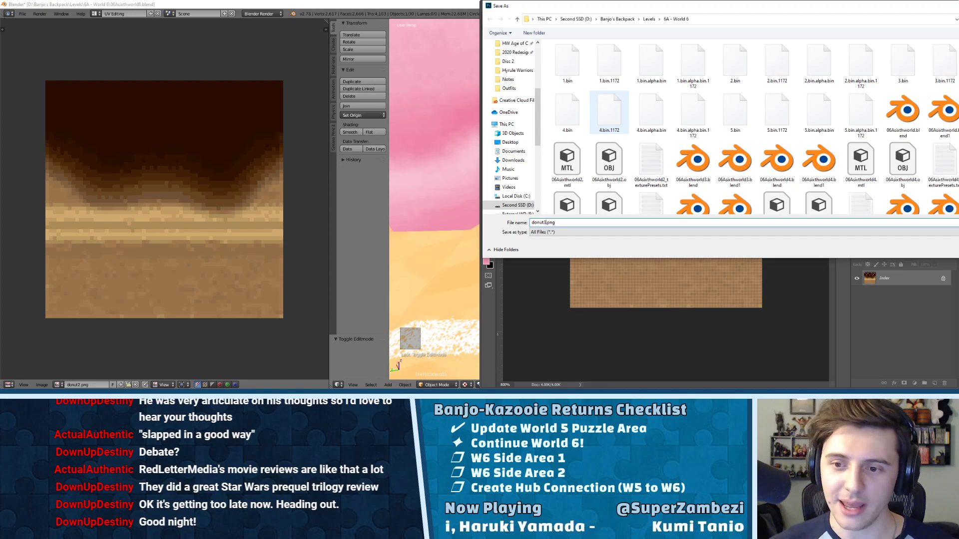
{"action": "key", "text": "Return"}
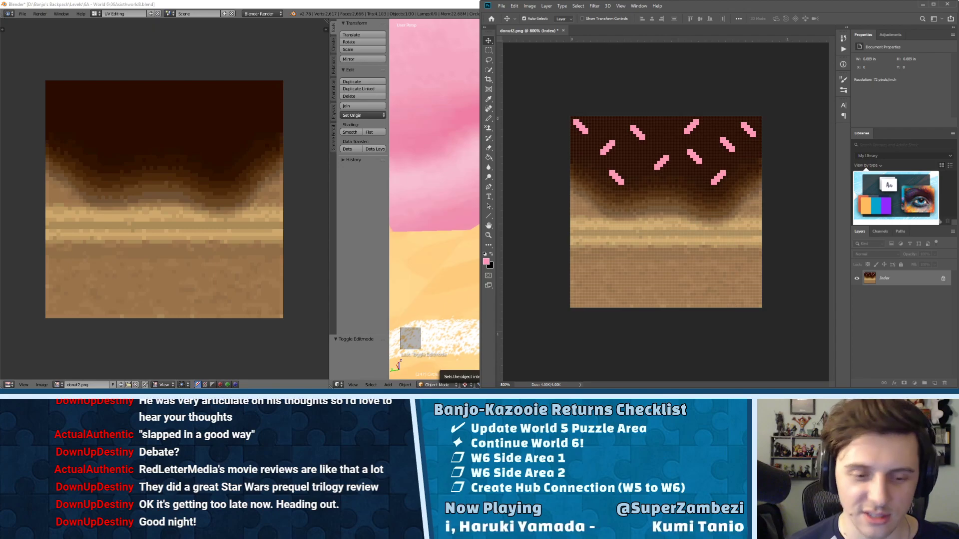
- Switch to Blender and select all level faces that use the same image as the donut block's front face
{"action": "mouse_move", "coordinate": [382, 389]}
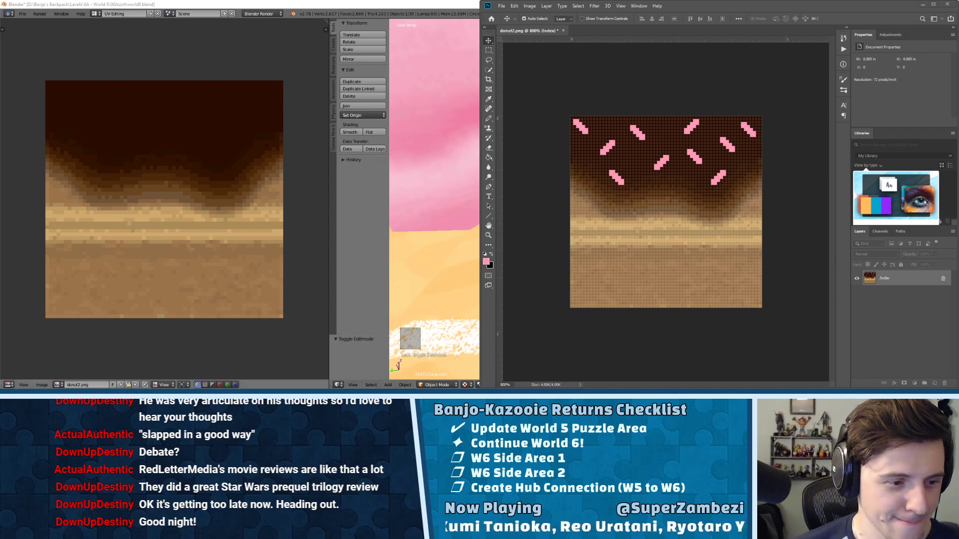
{"action": "left_click", "coordinate": [363, 316]}
{"action": "key", "text": "Tab"}
{"action": "key", "text": "Tab"}
{"action": "key", "text": "Tab"}
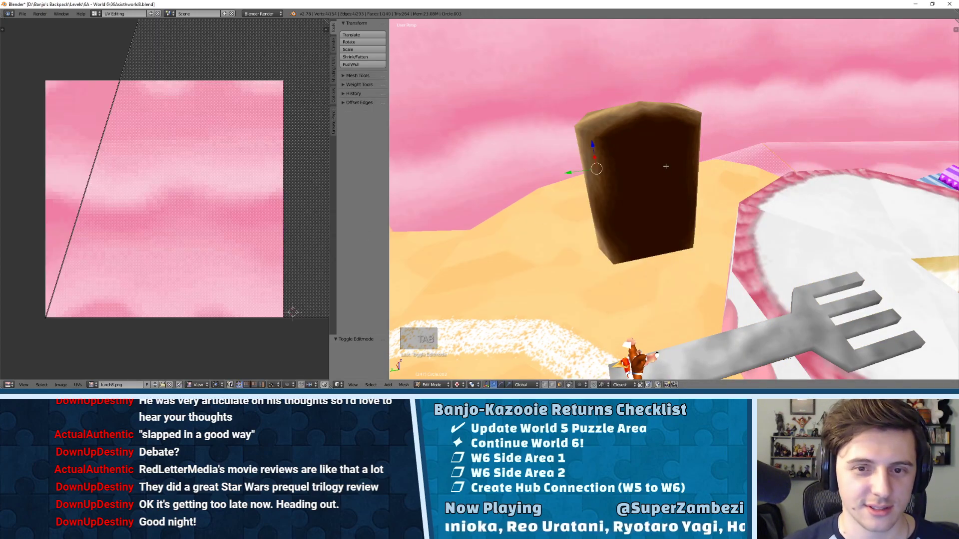
{"action": "right_click", "coordinate": [630, 176]}
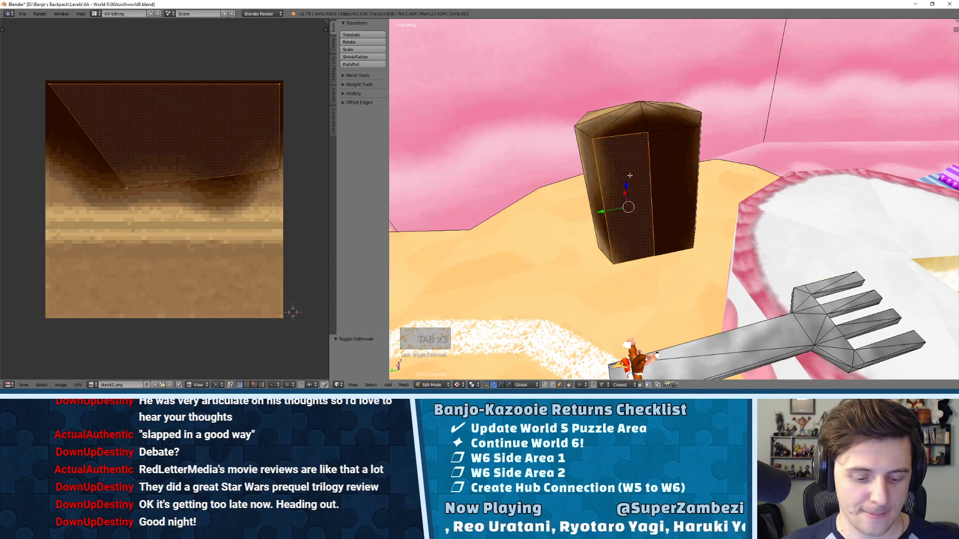
{"action": "key", "text": "shift+g"}
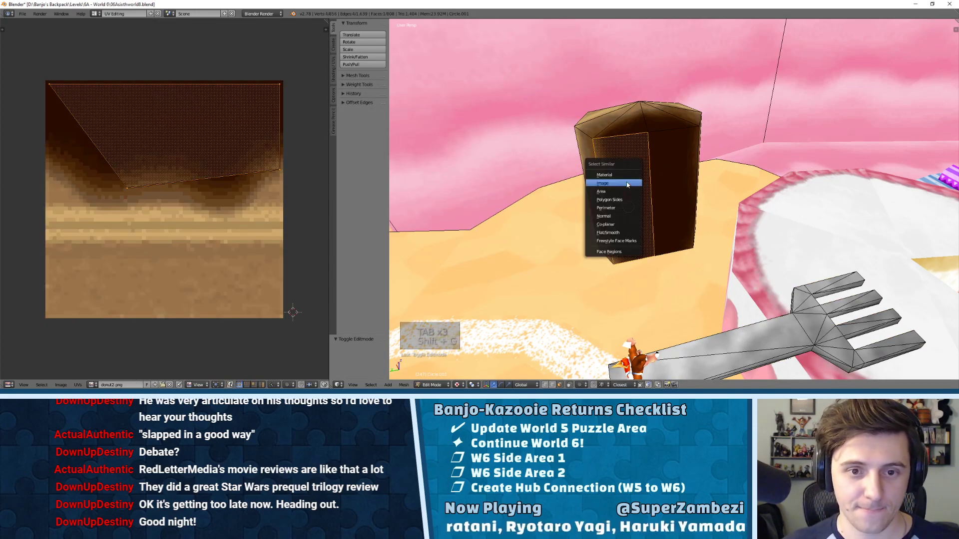
{"action": "left_click", "coordinate": [629, 181]}
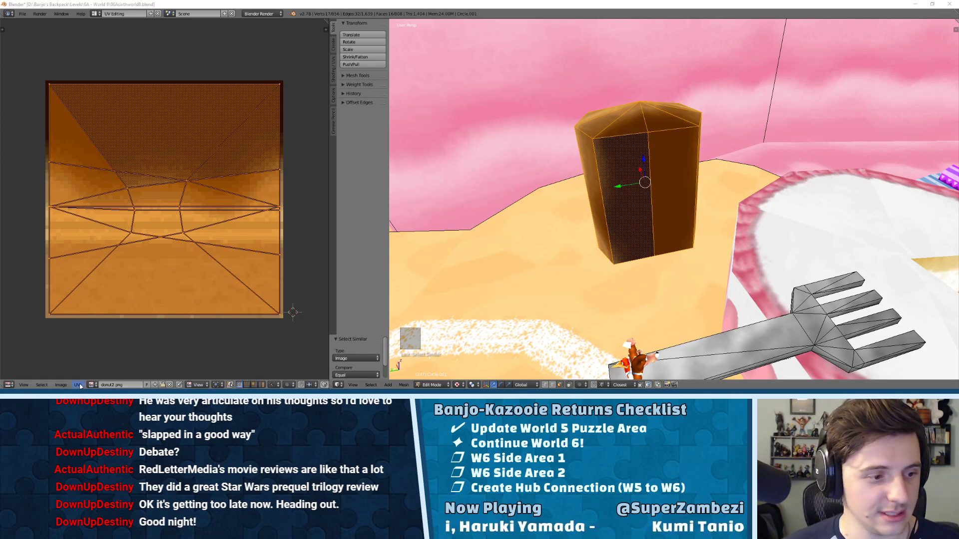
- Load donut3.png as the texture of the selected donut block faces, then deselect everything
{"action": "left_click", "coordinate": [61, 384]}
{"action": "left_click", "coordinate": [67, 368]}
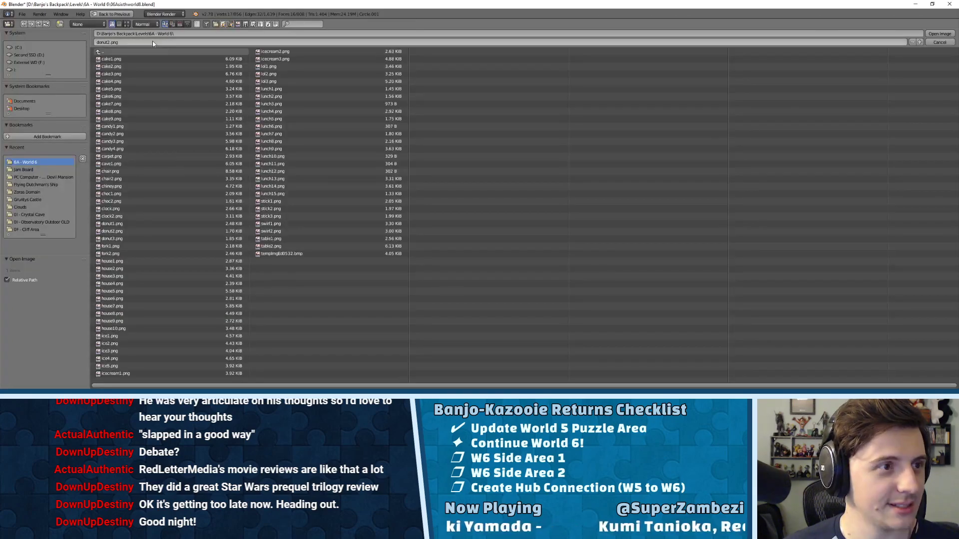
{"action": "left_click", "coordinate": [127, 24]}
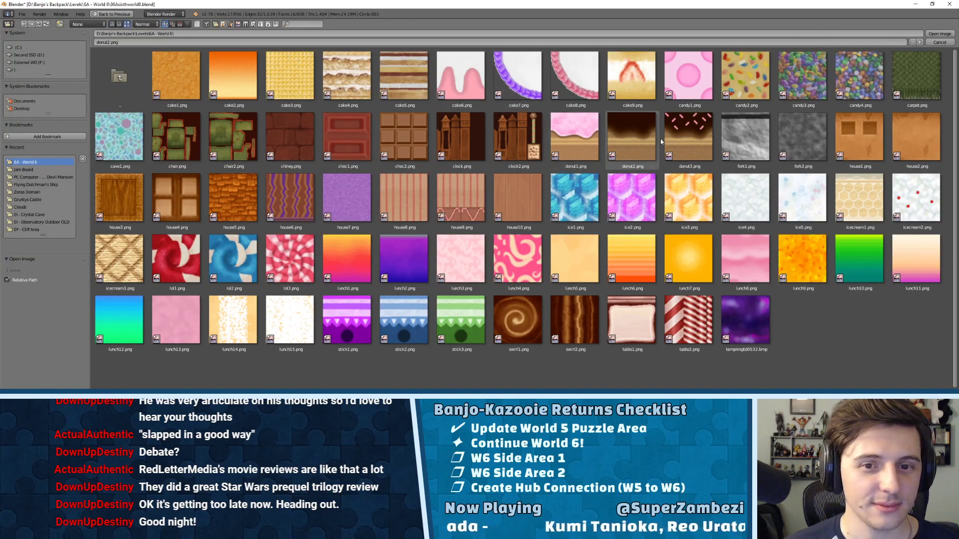
{"action": "double_click", "coordinate": [675, 136]}
{"action": "key", "text": "a"}
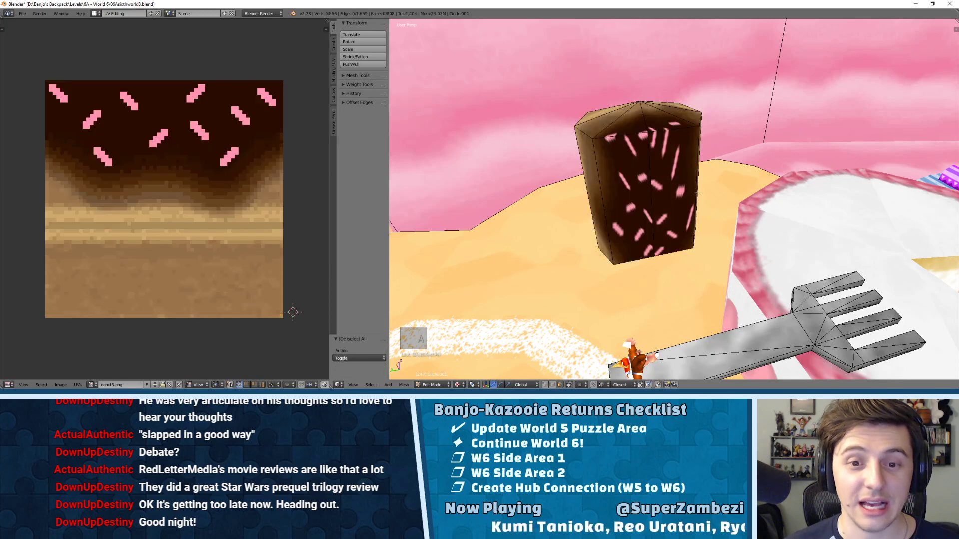
- Examine how the sprinkles map onto the donut block's front faces and the block's UV layout
{"action": "key", "text": "Tab"}
{"action": "middle_click_drag", "start_coordinate": [697, 193], "coordinate": [666, 190]}
{"action": "key", "text": "Tab"}
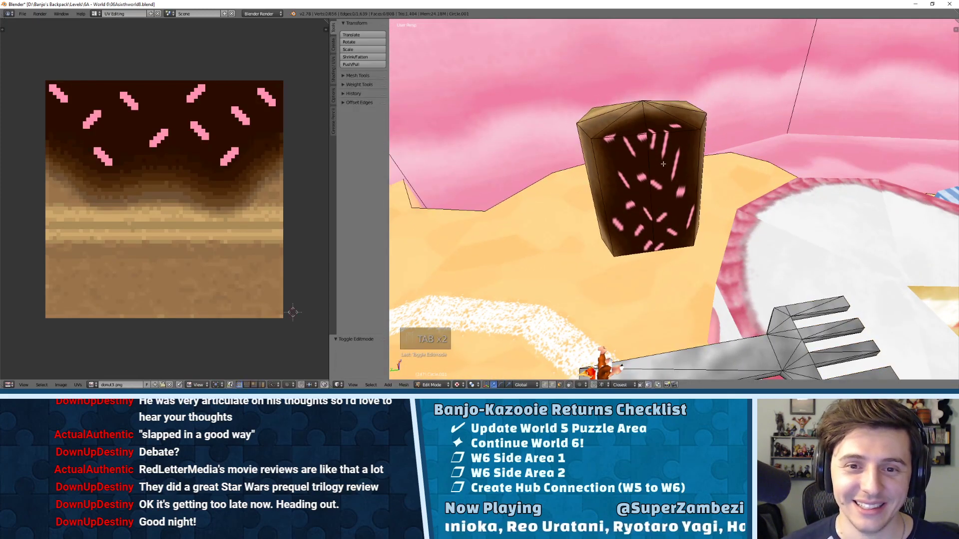
{"action": "right_click", "coordinate": [659, 164]}
{"action": "right_click", "coordinate": [615, 173]}
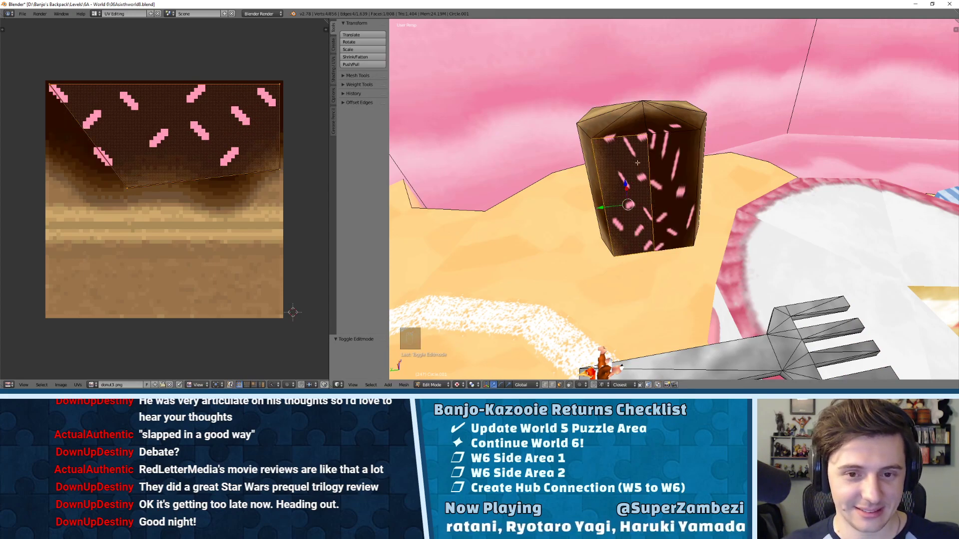
{"action": "key", "text": "l"}
{"action": "scroll", "coordinate": [230, 167], "scroll_direction": "up", "scroll_amount": 3}
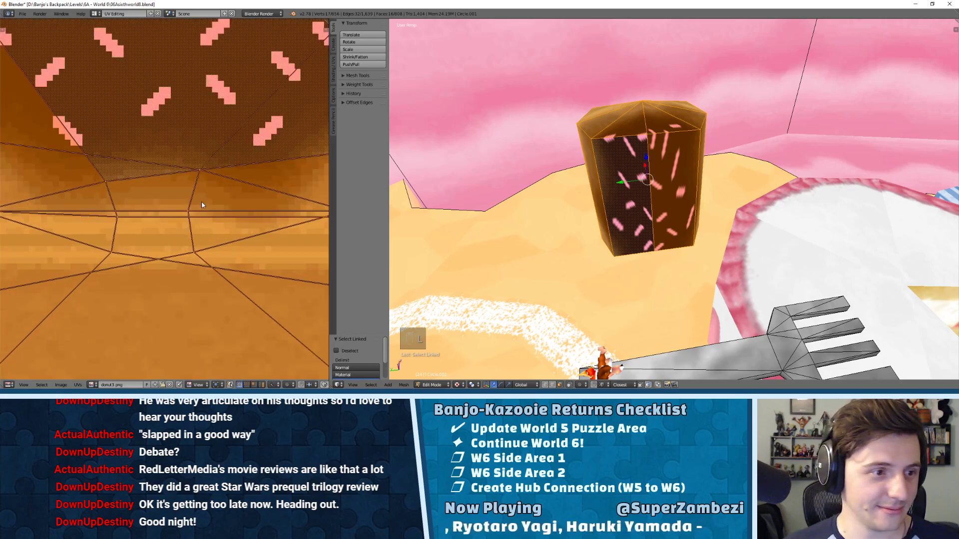
{"action": "scroll", "coordinate": [215, 191], "scroll_direction": "down", "scroll_amount": 2}
{"action": "scroll", "coordinate": [215, 195], "scroll_direction": "down", "scroll_amount": 1}
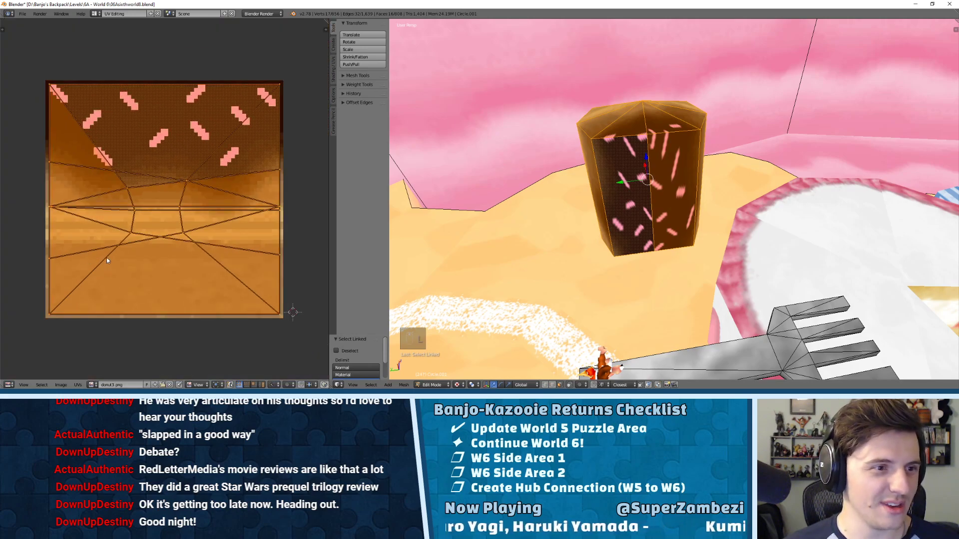
- Select the faces of one half of the donut block and shift their UVs about 1.07 units along negative X, clear of the texture
{"action": "right_click", "coordinate": [637, 171]}
{"action": "middle_click_drag", "start_coordinate": [637, 171], "coordinate": [650, 183]}
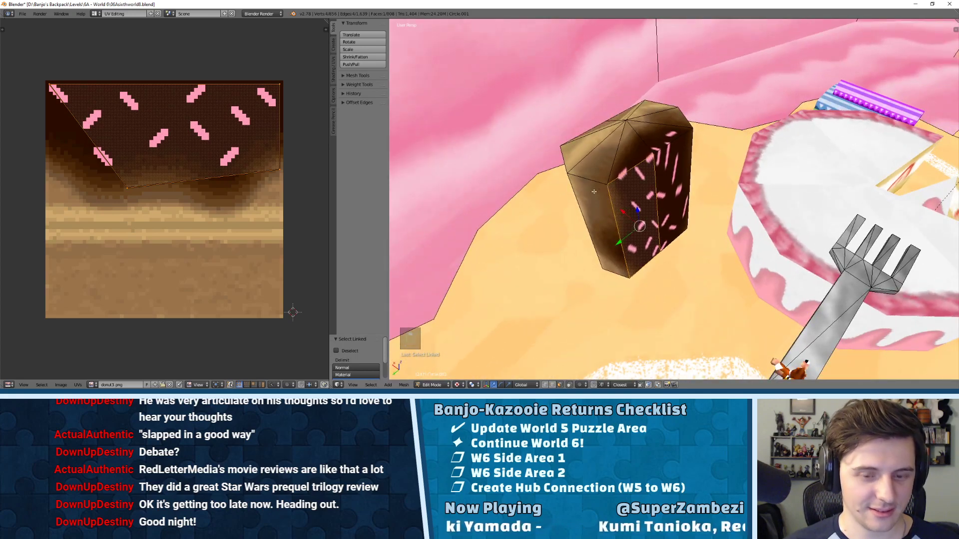
{"action": "key", "text": "c"}
{"action": "mouse_move", "coordinate": [594, 186]}
{"action": "left_mouse_down"}
{"action": "mouse_move", "coordinate": [606, 189]}
{"action": "mouse_move", "coordinate": [568, 160]}
{"action": "left_mouse_up"}
{"action": "middle_click_drag", "start_coordinate": [581, 178], "coordinate": [642, 145]}
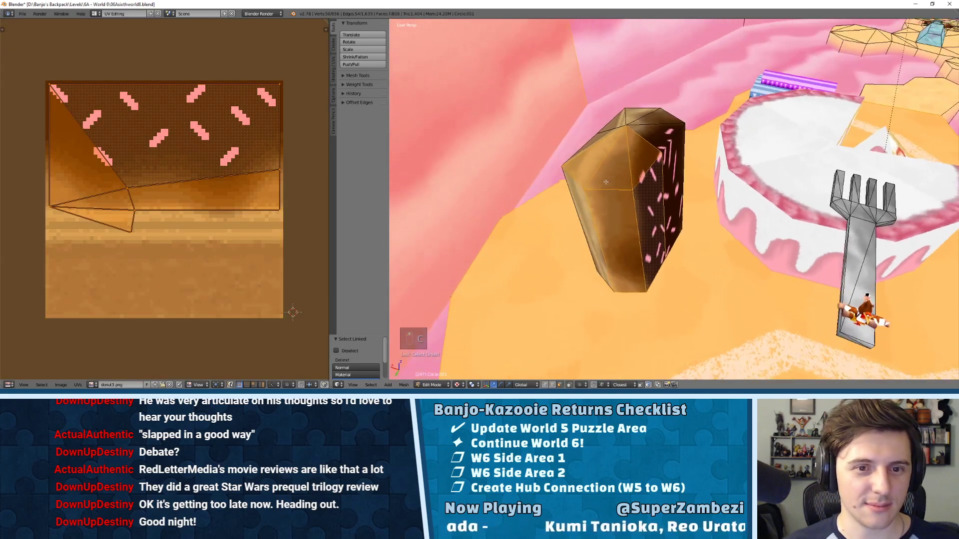
{"action": "right_click", "coordinate": [534, 219], "text": "shift"}
{"action": "right_click", "coordinate": [515, 175], "text": "shift"}
{"action": "middle_click_drag", "start_coordinate": [520, 190], "coordinate": [691, 249]}
{"action": "right_click", "coordinate": [692, 248], "text": "shift"}
{"action": "right_click", "coordinate": [661, 225], "text": "shift"}
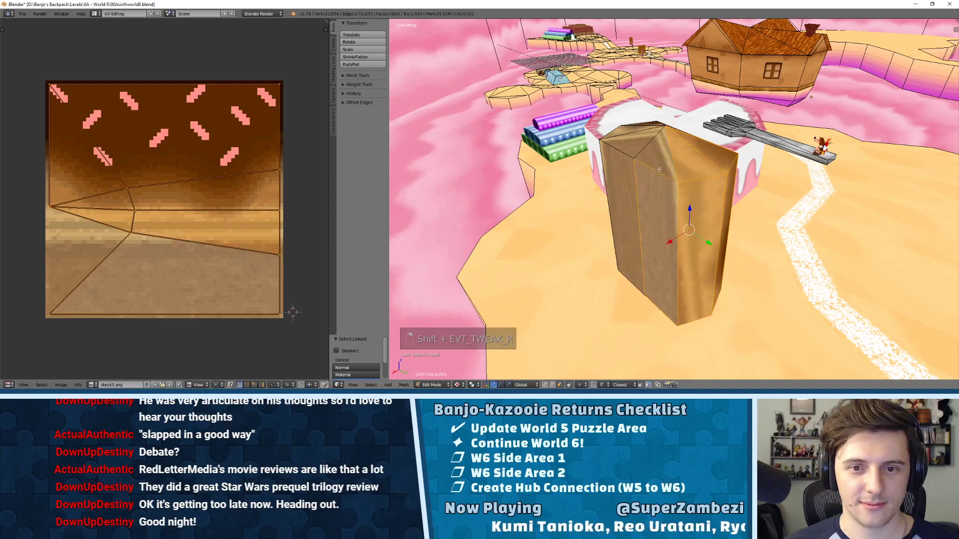
{"action": "right_click", "coordinate": [657, 159], "text": "shift"}
{"action": "middle_click_drag", "start_coordinate": [655, 161], "coordinate": [514, 133]}
{"action": "scroll", "coordinate": [238, 207], "scroll_direction": "down", "scroll_amount": 3}
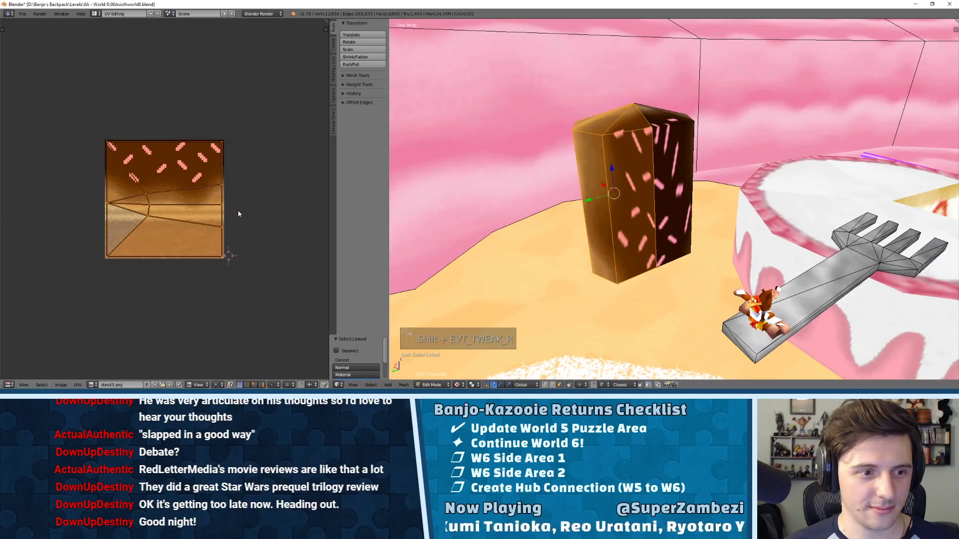
{"action": "key", "text": "g"}
{"action": "left_click", "coordinate": [113, 210]}
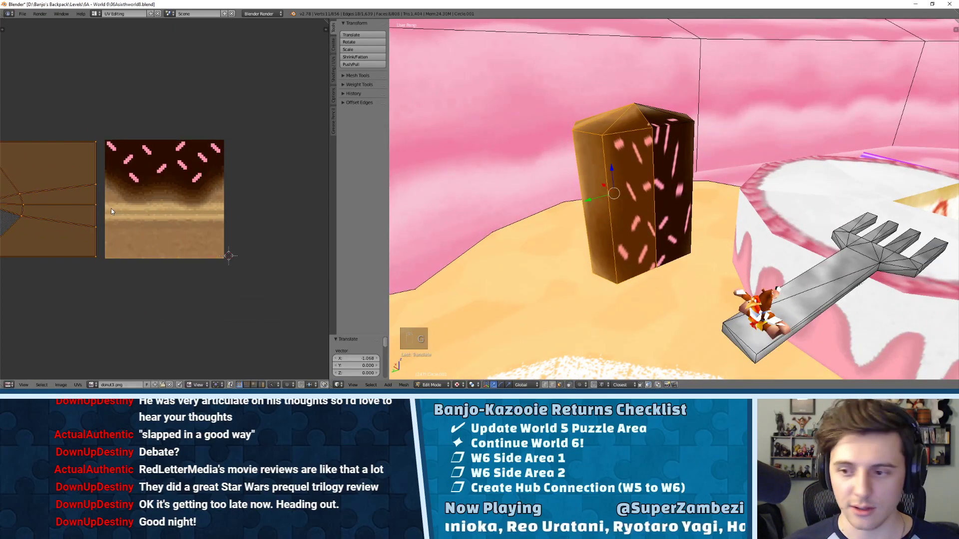
- Select the faces of the donut block's other half and shift their UVs along positive X, clear of the texture's opposite edge
{"action": "middle_click_drag", "start_coordinate": [599, 200], "coordinate": [668, 163]}
{"action": "right_click", "coordinate": [668, 162]}
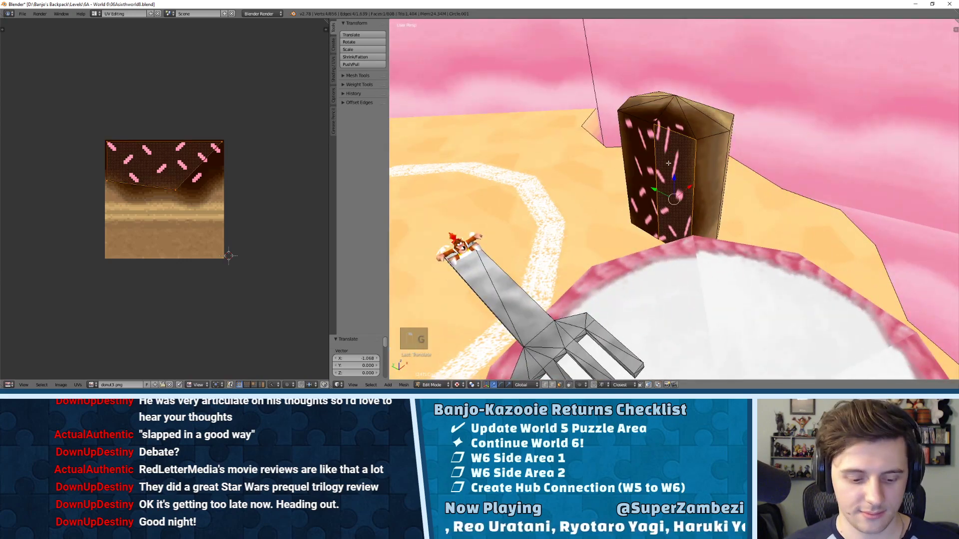
{"action": "key", "text": "c"}
{"action": "left_click_drag", "start_coordinate": [690, 142], "coordinate": [714, 137]}
{"action": "right_click", "coordinate": [714, 136]}
{"action": "middle_click_drag", "start_coordinate": [714, 136], "coordinate": [605, 145]}
{"action": "right_click", "coordinate": [713, 185], "text": "shift"}
{"action": "right_click", "coordinate": [719, 146], "text": "shift"}
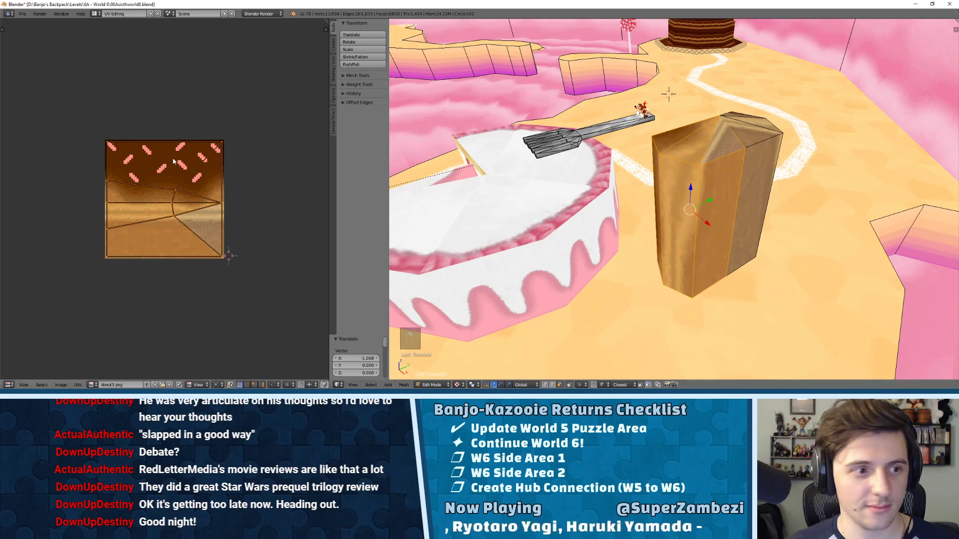
{"action": "key", "text": "g"}
{"action": "key", "text": "x"}
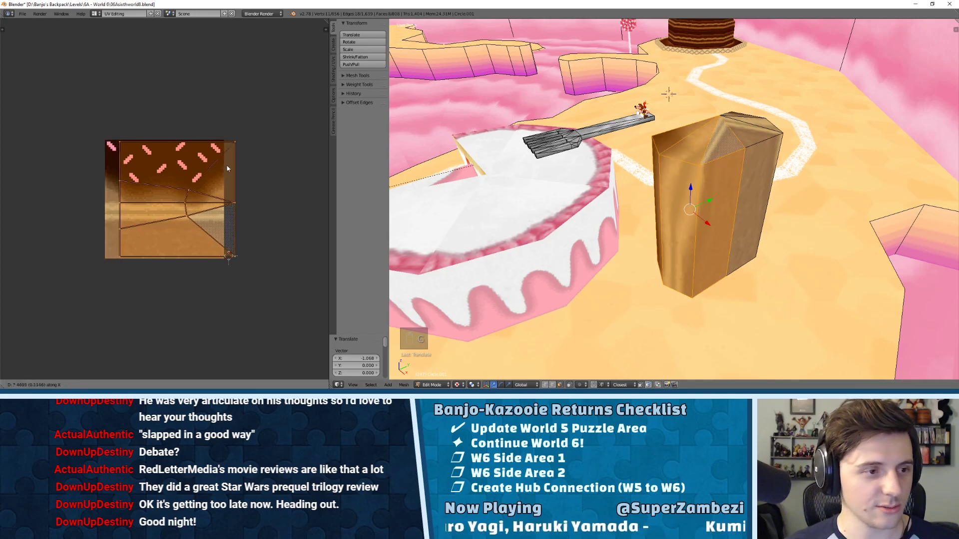
{"action": "left_click", "coordinate": [9, 176]}
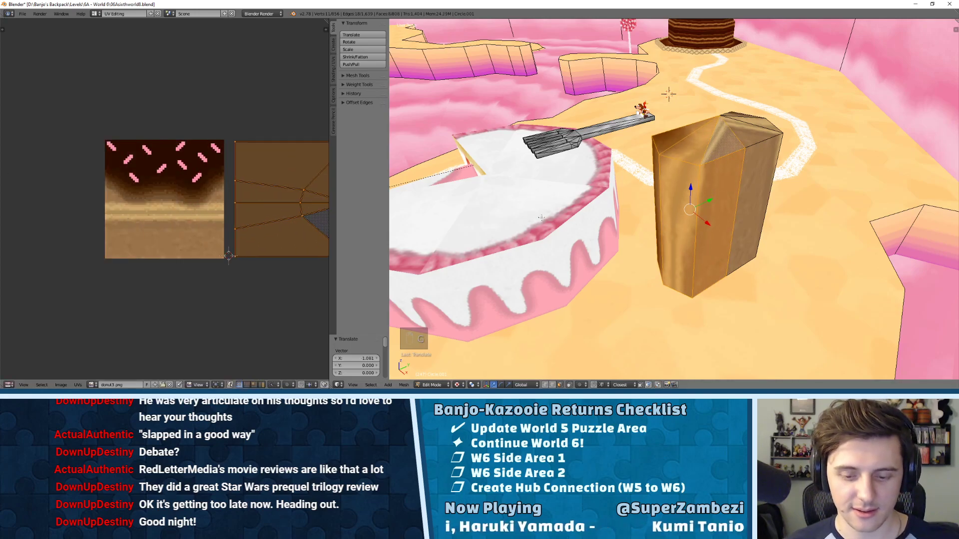
- Select the whole donut block and rotate only the UV island beyond the texture's positive X edge by 180 degrees
{"action": "key", "text": "l"}
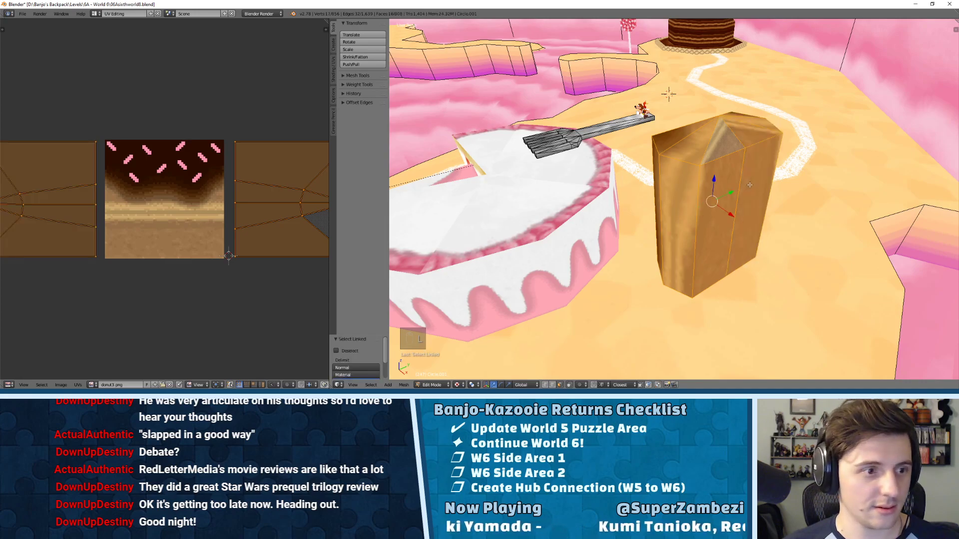
{"action": "scroll", "coordinate": [165, 200], "scroll_direction": "down", "scroll_amount": 2}
{"action": "middle_click_drag", "start_coordinate": [684, 154], "coordinate": [853, 135]}
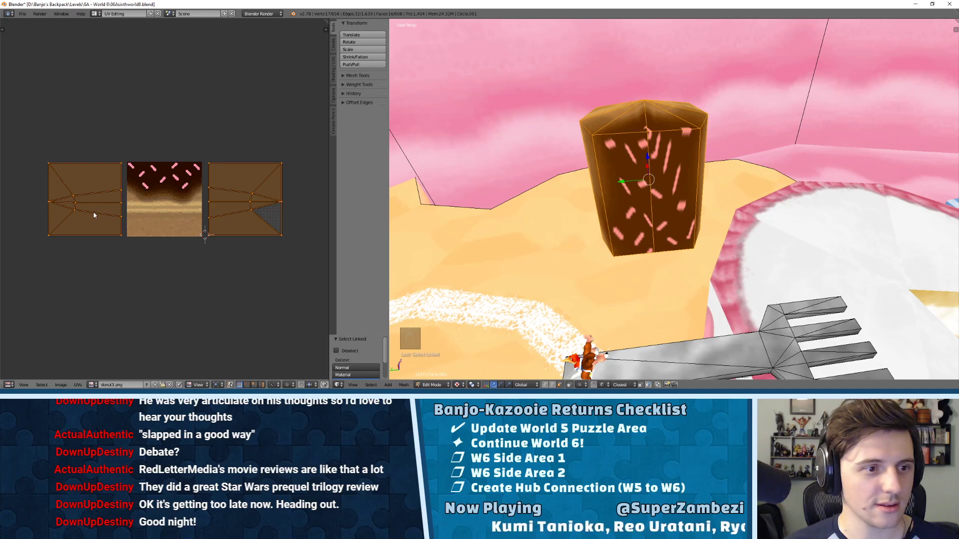
{"action": "key", "text": "a"}
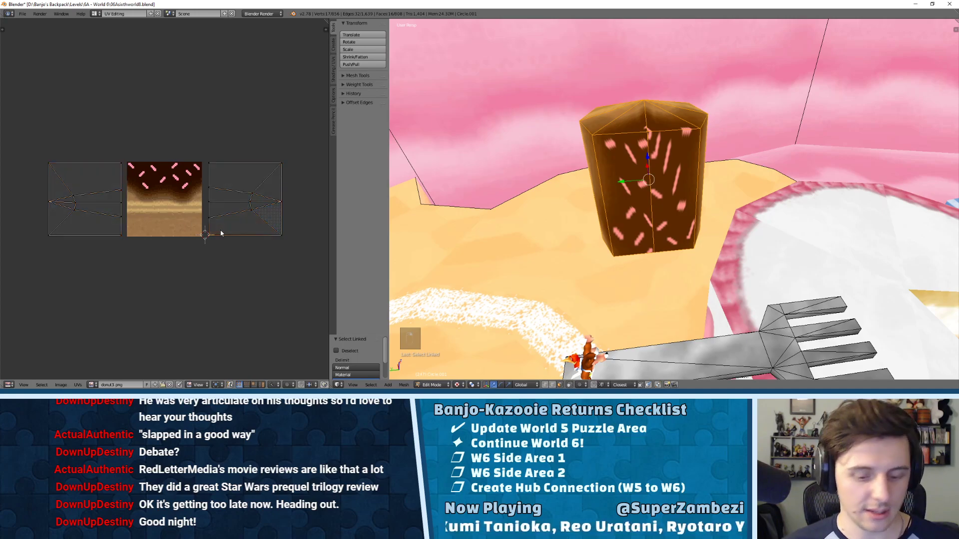
{"action": "type", "text": "lr180"}
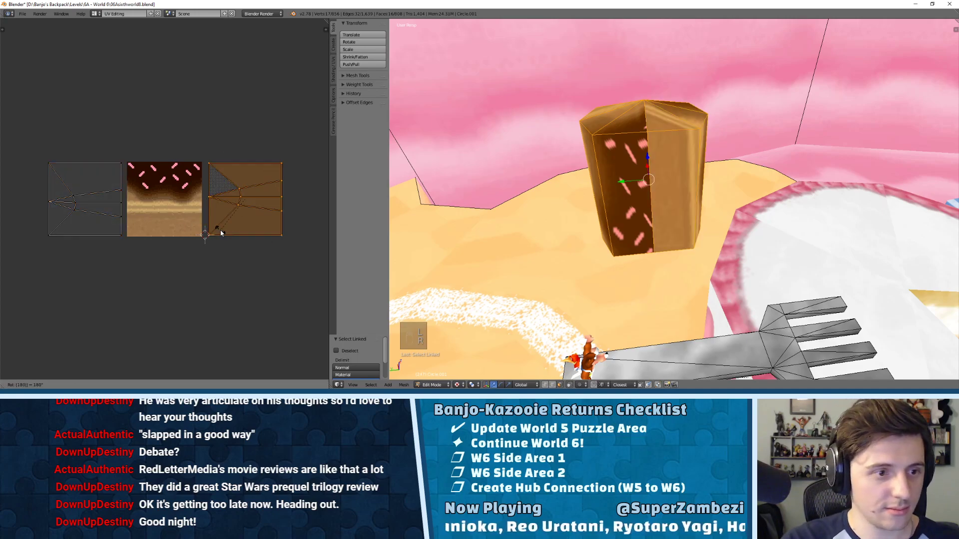
{"action": "key", "text": "Return"}
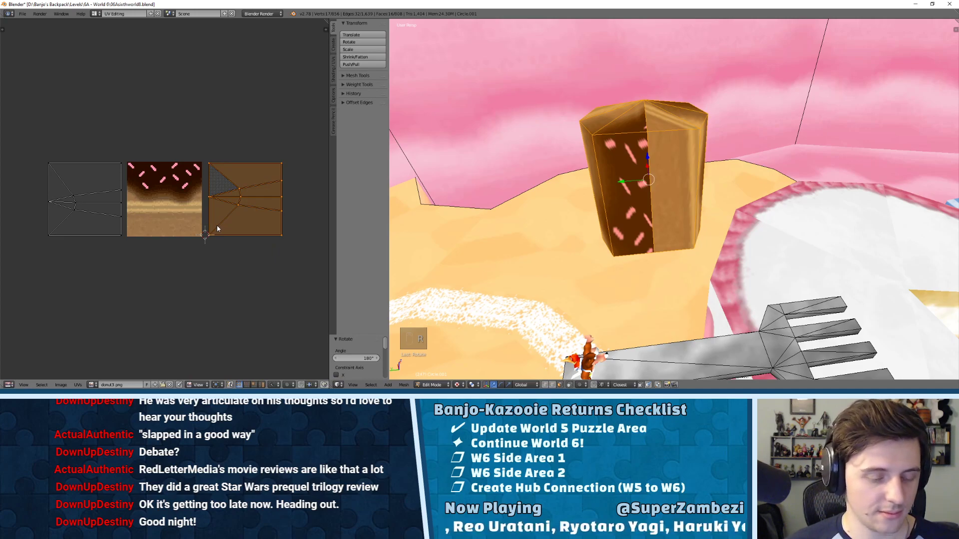
- Move the rotated UV island about 2.15 units along negative X so it overlaps the other half's island
{"action": "key", "text": "g"}
{"action": "key", "text": "x"}
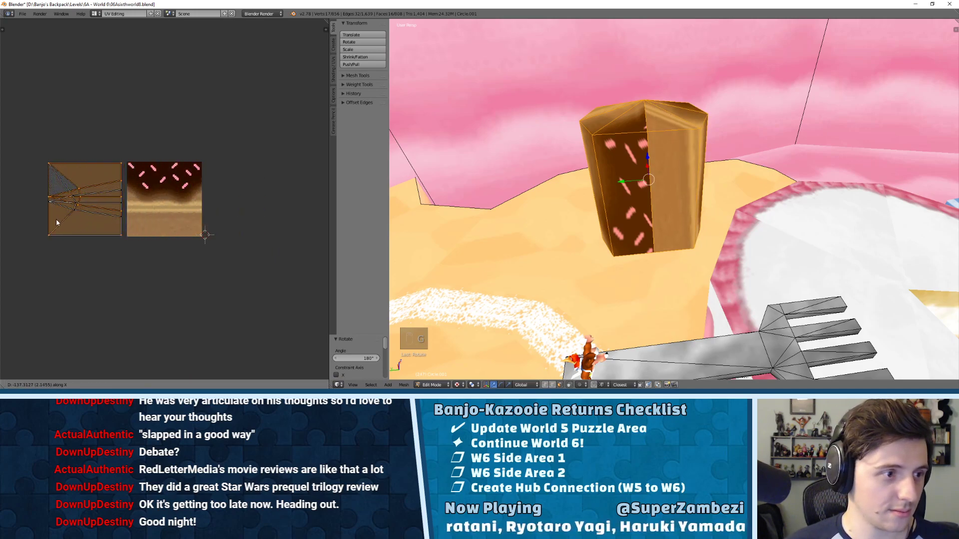
{"action": "left_click", "coordinate": [63, 221]}
- Select only the linked UV faces of the offset island and move them about 0.07 units along negative Y to line up with the other island
{"action": "scroll", "coordinate": [63, 222], "scroll_direction": "up", "scroll_amount": 5}
{"action": "scroll", "coordinate": [163, 169], "scroll_direction": "up", "scroll_amount": 1}
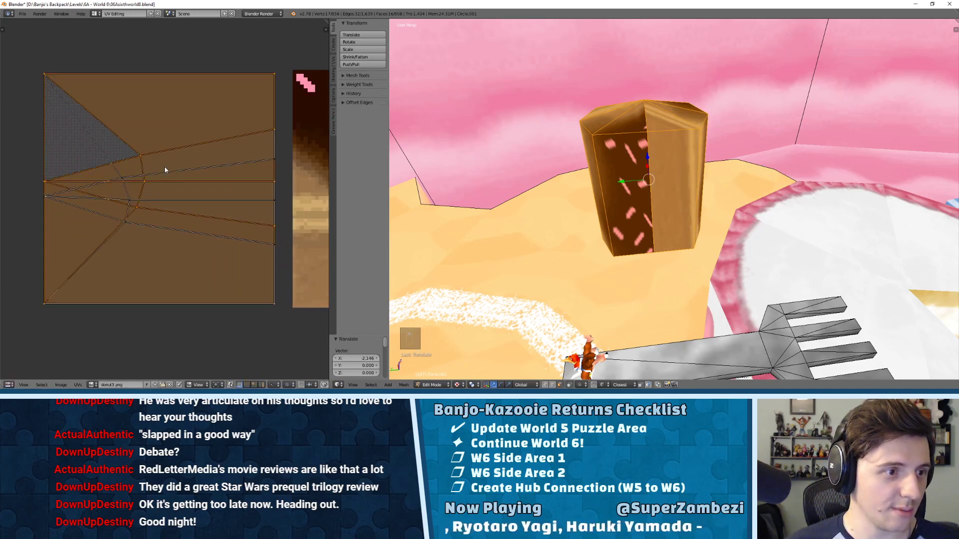
{"action": "key", "text": "a"}
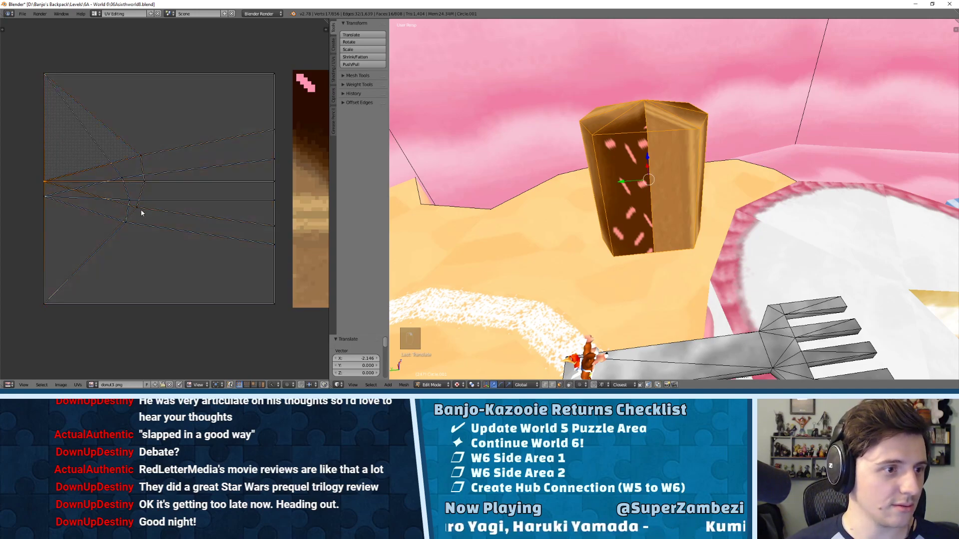
{"action": "key", "text": "l"}
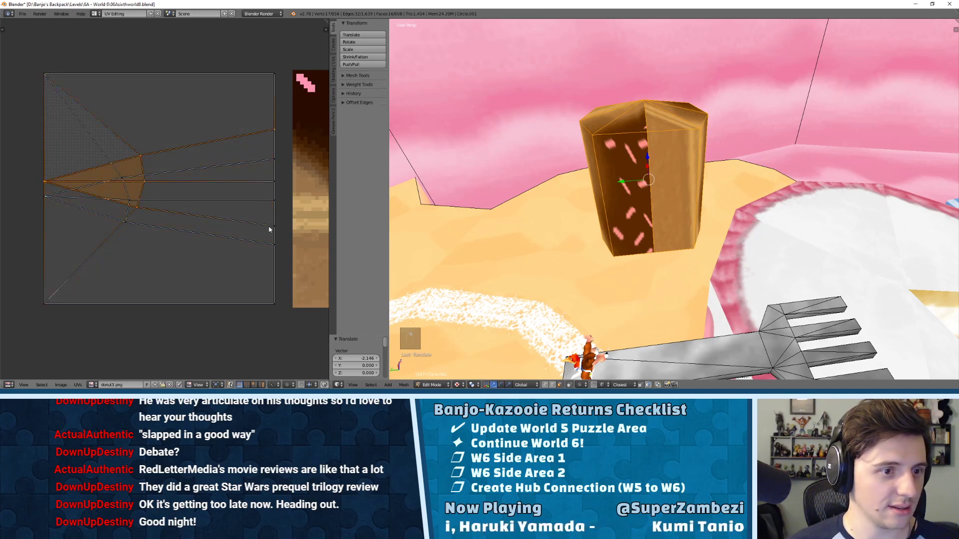
{"action": "key", "text": "shift+l"}
{"action": "key", "text": "g"}
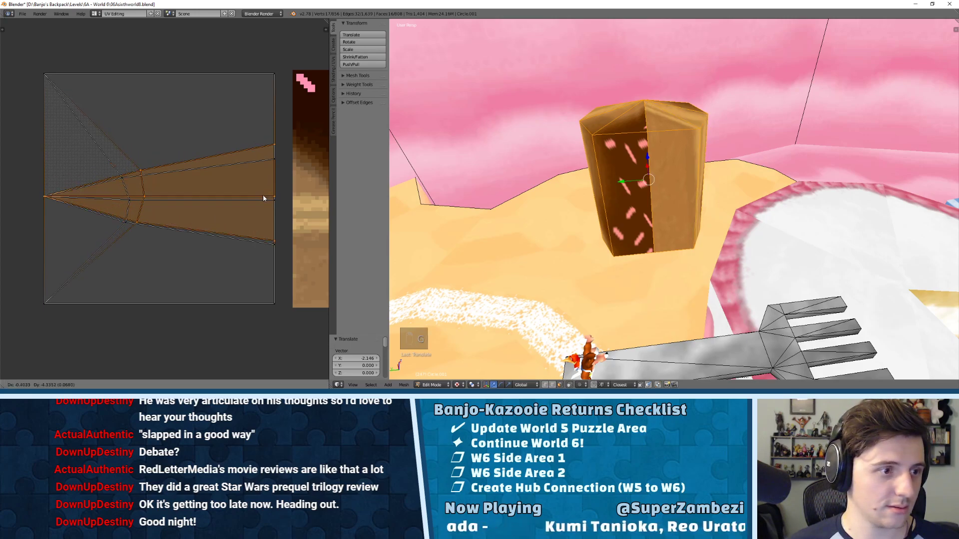
{"action": "left_click", "coordinate": [263, 198]}
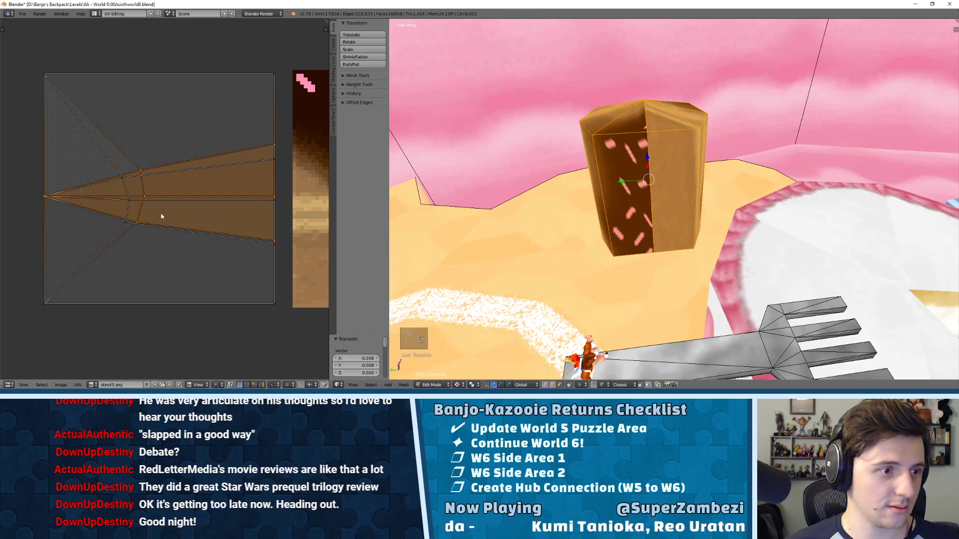
- Move the inner UV points of the overlapping islands onto their matching counterparts so both layouts share the same curved edge
{"action": "right_click", "coordinate": [125, 224]}
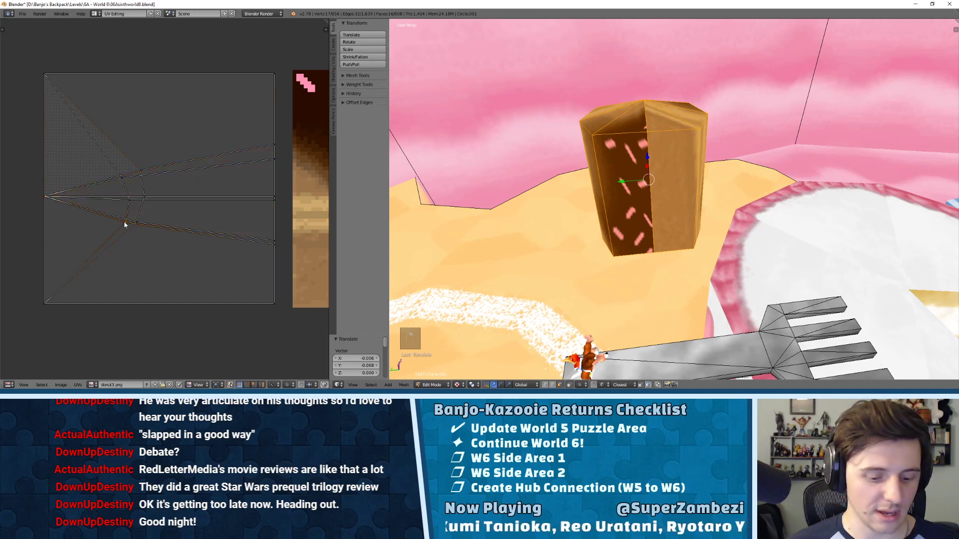
{"action": "key", "text": "g"}
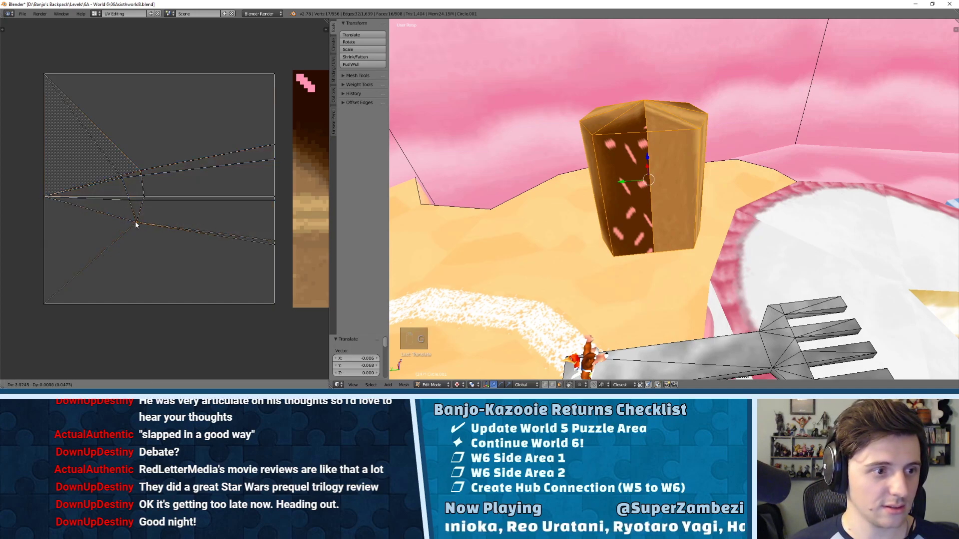
{"action": "left_click", "coordinate": [136, 224]}
{"action": "key", "text": "g"}
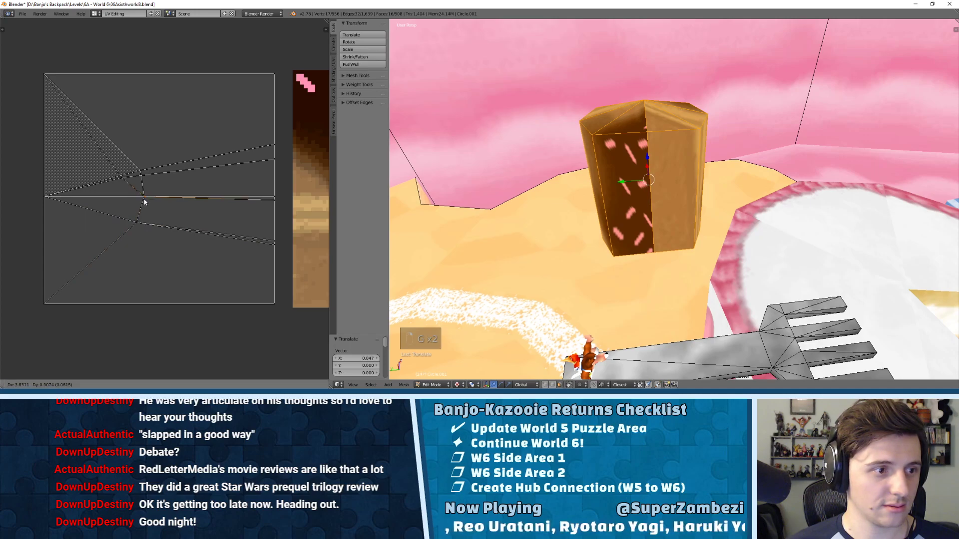
{"action": "left_click", "coordinate": [144, 201]}
{"action": "right_click", "coordinate": [140, 172]}
{"action": "key", "text": "g"}
{"action": "left_click", "coordinate": [176, 176]}
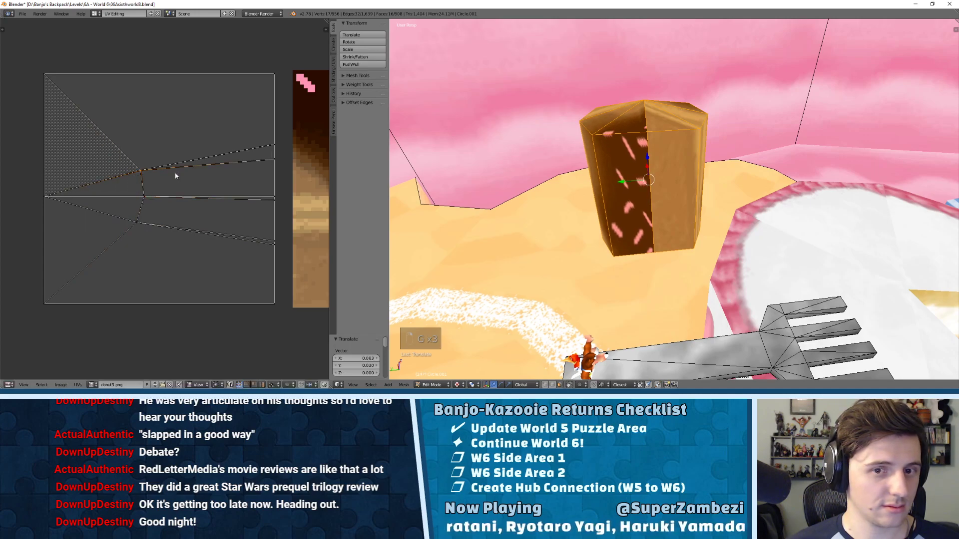
- Move the UV points along the islands' outer edge onto their matching counterparts so the side strips of both halves coincide
{"action": "right_click", "coordinate": [276, 146]}
{"action": "key", "text": "g"}
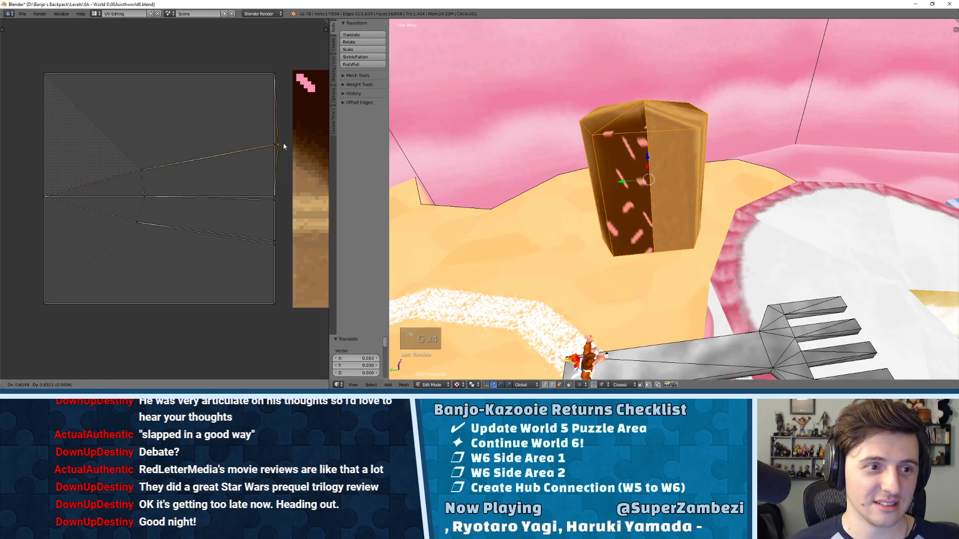
{"action": "left_click", "coordinate": [267, 171]}
{"action": "key", "text": "g"}
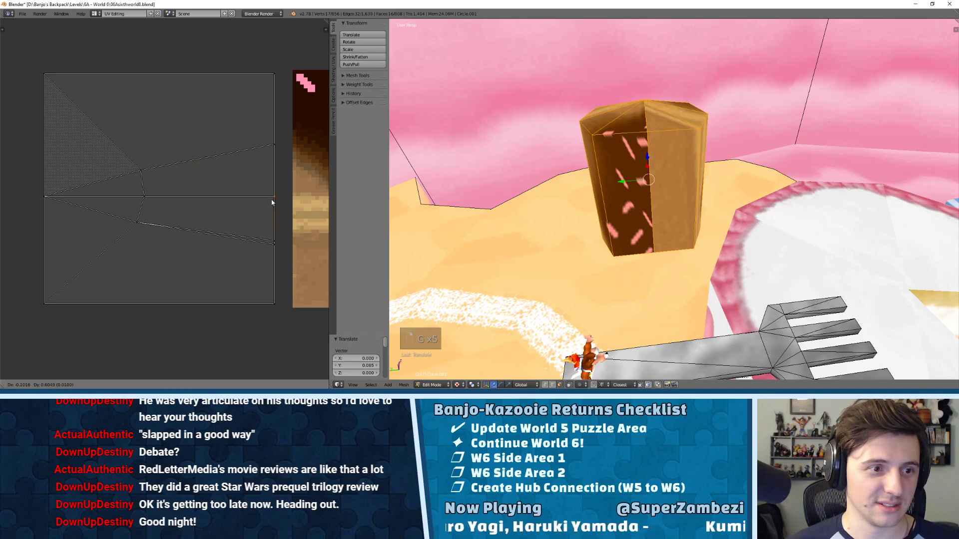
{"action": "left_click", "coordinate": [274, 202]}
{"action": "right_click", "coordinate": [277, 253]}
{"action": "key", "text": "g"}
{"action": "left_click", "coordinate": [276, 248]}
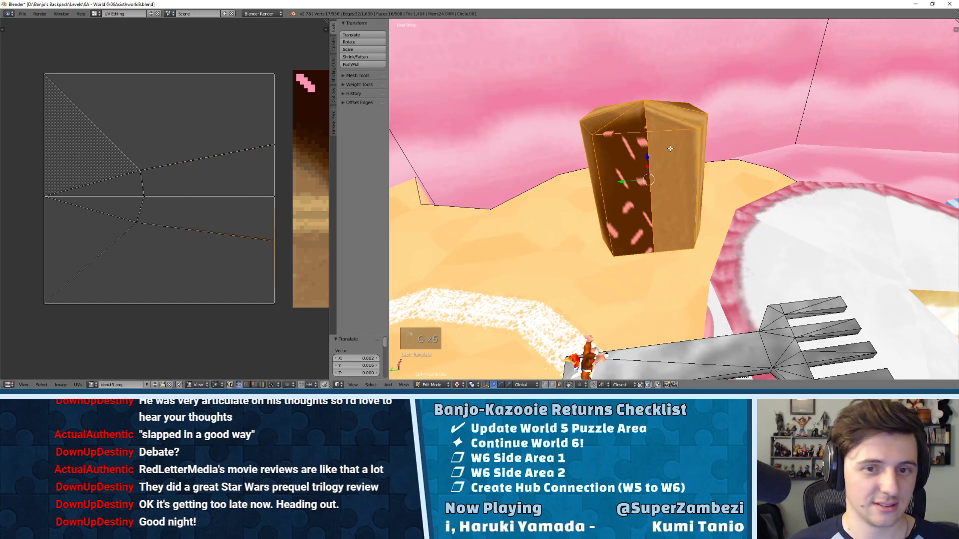
- Clear the selection and reselect all linked faces of the donut block starting from a few side and top faces
{"action": "key", "text": "a"}
{"action": "middle_click_drag", "start_coordinate": [650, 210], "coordinate": [680, 140]}
{"action": "middle_click_drag", "start_coordinate": [729, 186], "coordinate": [660, 183]}
{"action": "right_click", "coordinate": [659, 183]}
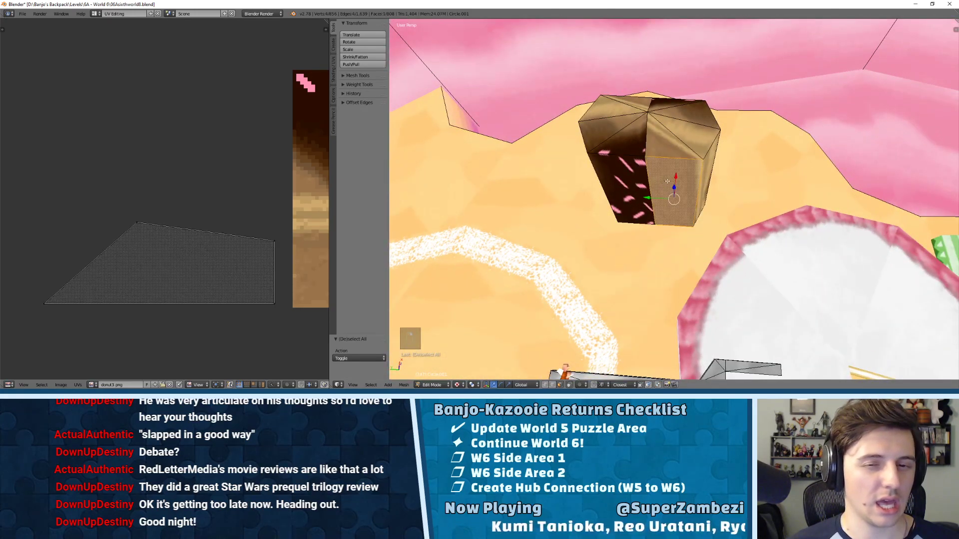
{"action": "right_click", "coordinate": [661, 150], "text": "shift"}
{"action": "right_click", "coordinate": [664, 142], "text": "shift"}
{"action": "right_click", "coordinate": [662, 135], "text": "shift"}
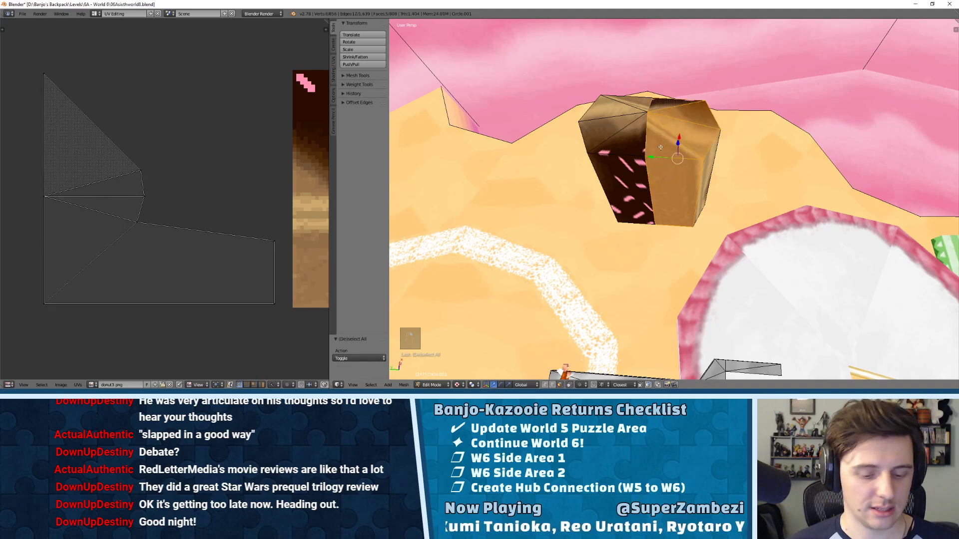
{"action": "key", "text": "l"}
{"action": "key", "text": "l"}
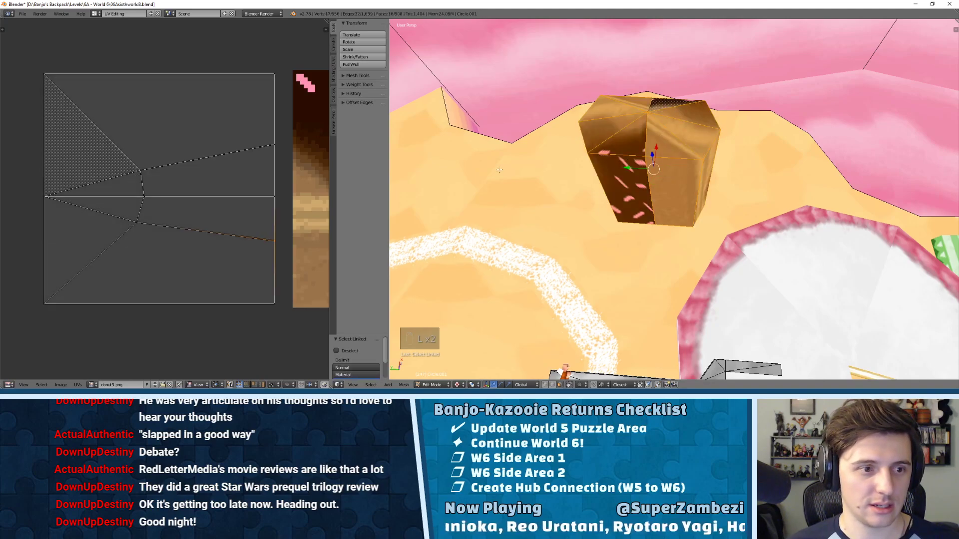
- Select all the overlapping UVs and move them about 1.06 units along positive X onto the donut texture
{"action": "scroll", "coordinate": [165, 199], "scroll_direction": "down", "scroll_amount": 4}
{"action": "key", "text": "a"}
{"action": "key", "text": "a"}
{"action": "key", "text": "a"}
{"action": "key", "text": "g"}
{"action": "key", "text": "x"}
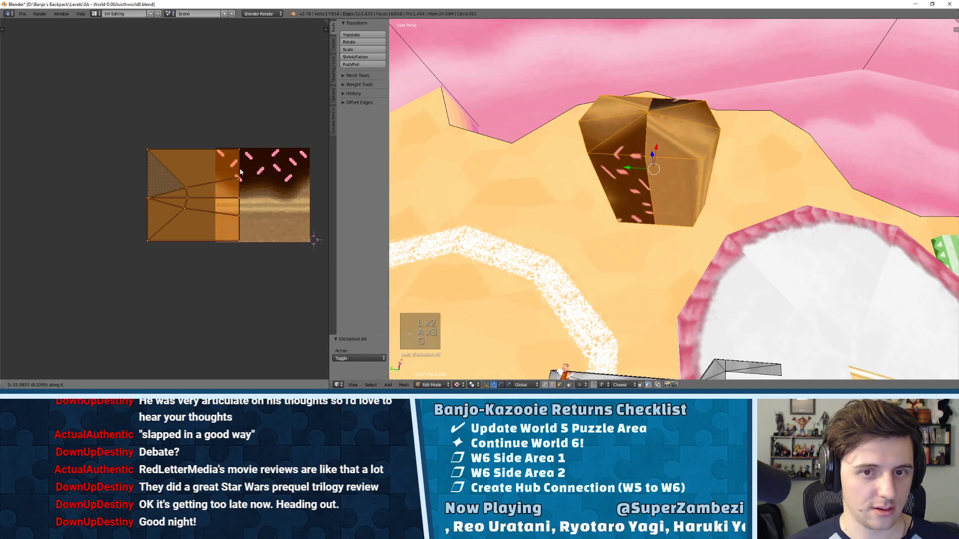
{"action": "left_click", "coordinate": [307, 178]}
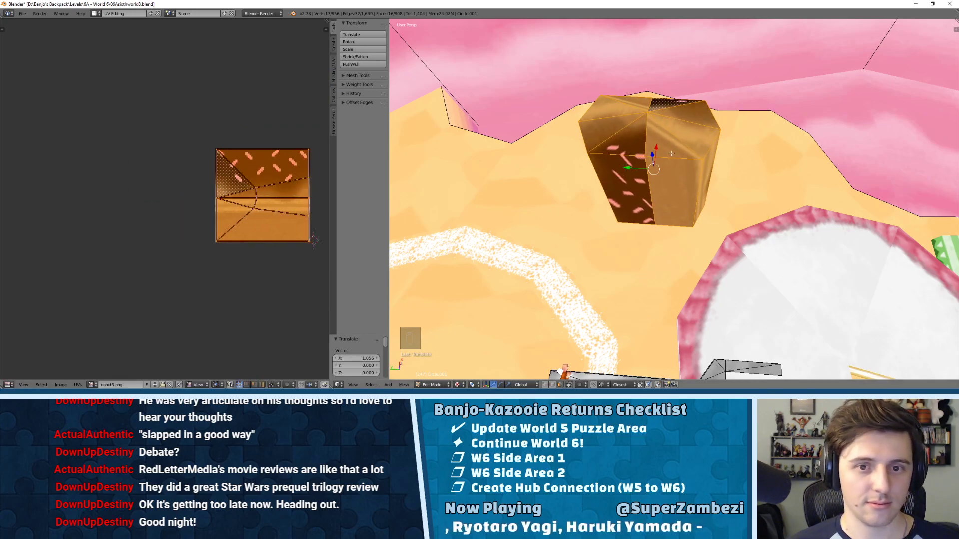
- Select the side and top faces of the half of the donut block whose front shows plain dough without sprinkles
{"action": "middle_click_drag", "start_coordinate": [672, 153], "coordinate": [635, 147]}
{"action": "scroll", "coordinate": [636, 148], "scroll_direction": "up", "scroll_amount": 3}
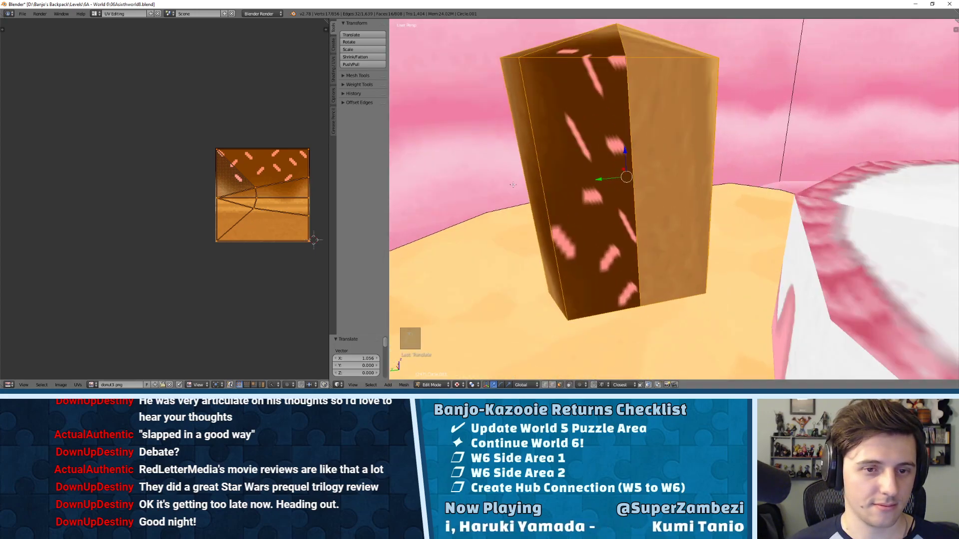
{"action": "middle_click_drag", "start_coordinate": [636, 185], "coordinate": [680, 139]}
{"action": "right_click", "coordinate": [679, 140]}
{"action": "right_click", "coordinate": [699, 95], "text": "shift"}
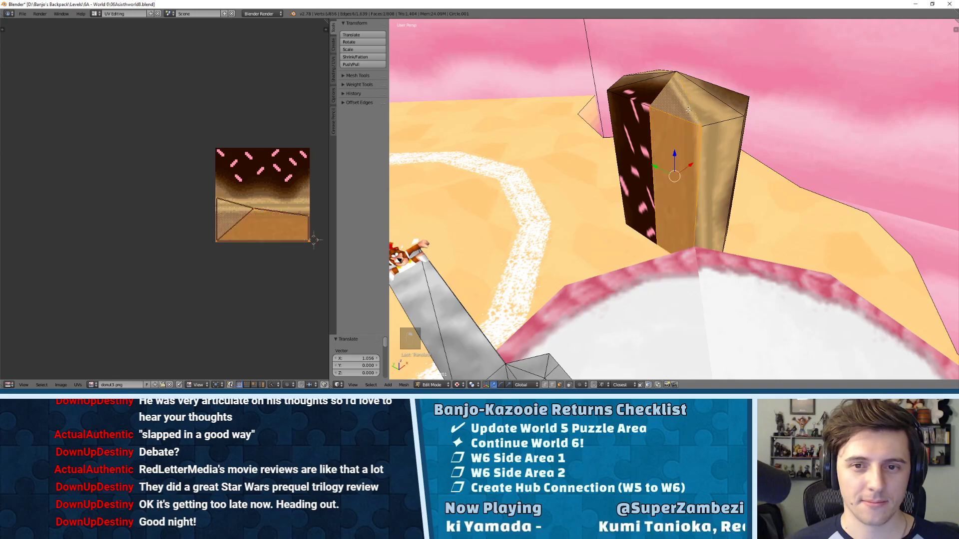
{"action": "right_click", "coordinate": [727, 102], "text": "shift"}
{"action": "right_click", "coordinate": [727, 102], "text": "shift"}
{"action": "middle_click_drag", "start_coordinate": [727, 102], "coordinate": [694, 270]}
{"action": "right_click", "coordinate": [737, 116], "text": "shift"}
{"action": "right_click", "coordinate": [737, 116], "text": "shift"}
{"action": "scroll", "coordinate": [764, 169], "scroll_direction": "down", "scroll_amount": 4}
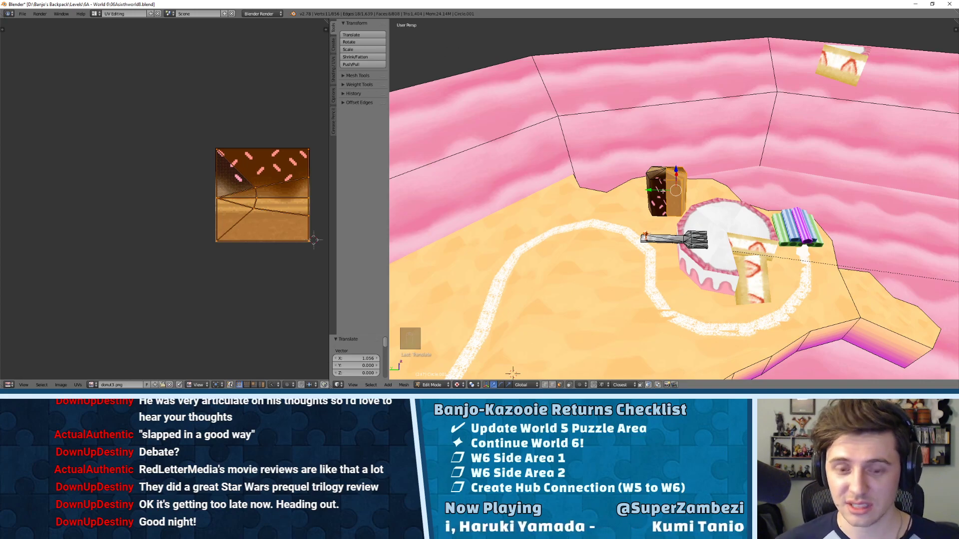
{"action": "key", "text": "KP_Decimal"}
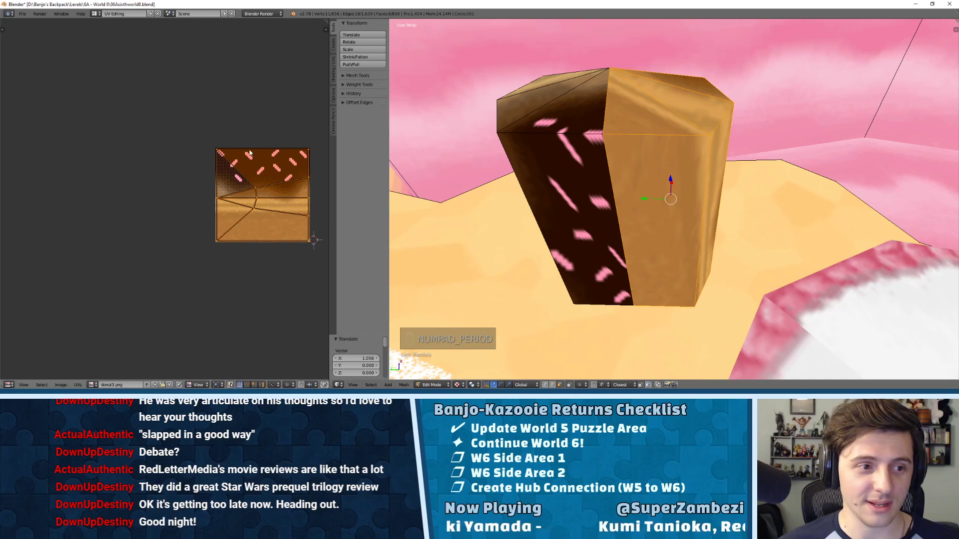
{"action": "key", "text": "KP_Decimal"}
{"action": "scroll", "coordinate": [144, 190], "scroll_direction": "up", "scroll_amount": 3}
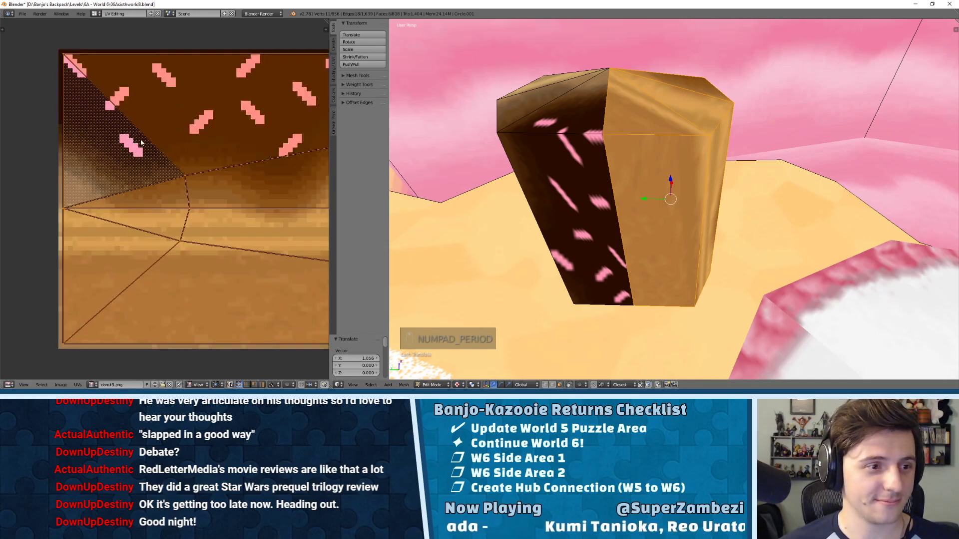
{"action": "scroll", "coordinate": [146, 133], "scroll_direction": "down", "scroll_amount": 1}
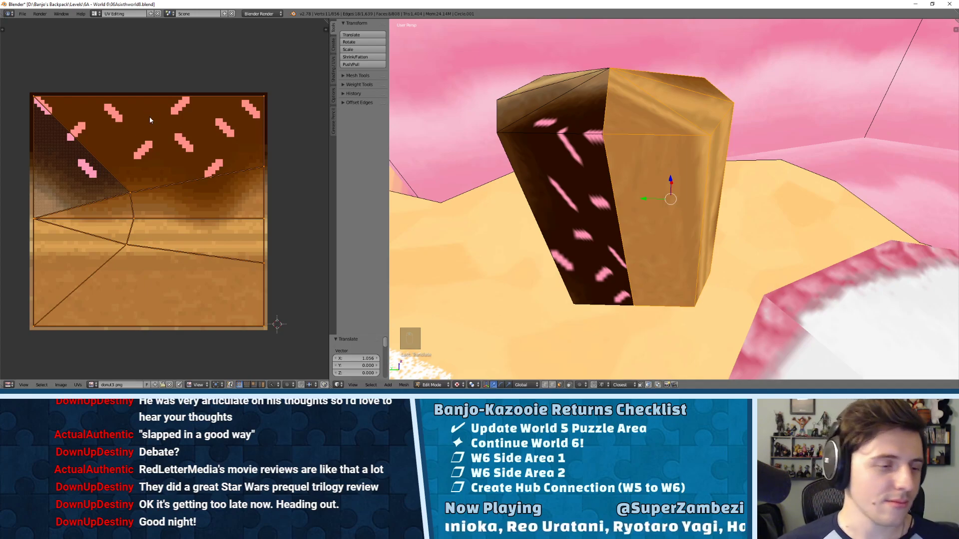
{"action": "middle_click_drag", "start_coordinate": [574, 149], "coordinate": [664, 225]}
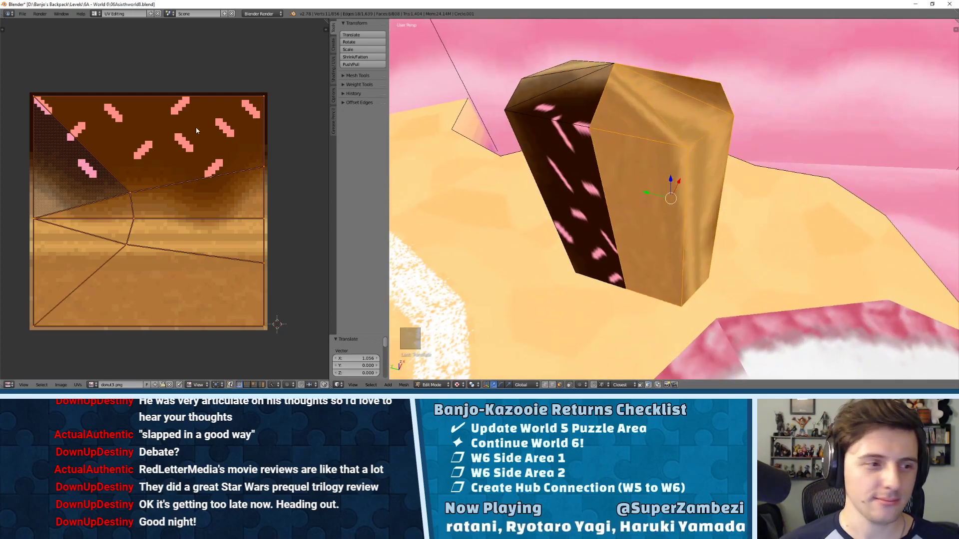
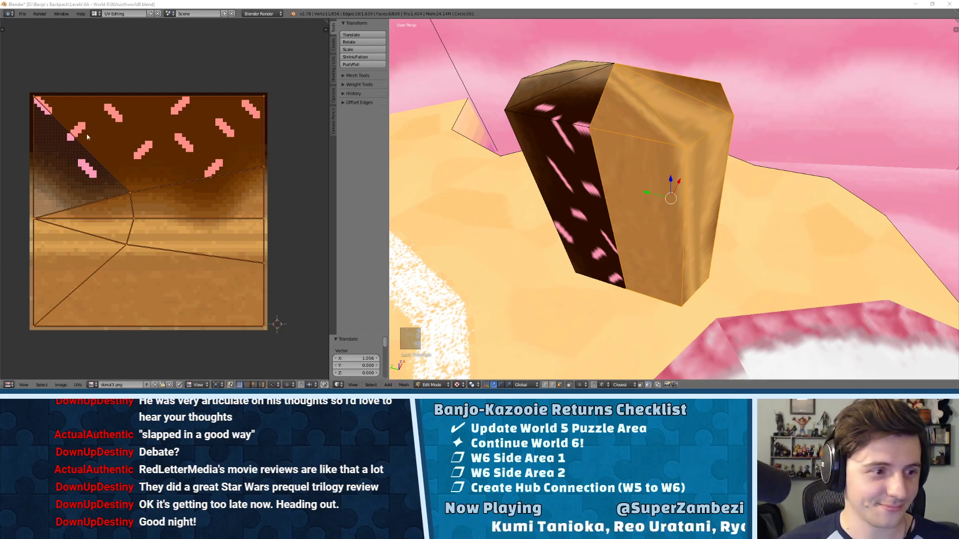
{"action": "left_click", "coordinate": [139, 203]}
{"action": "type", "text": "sx"}
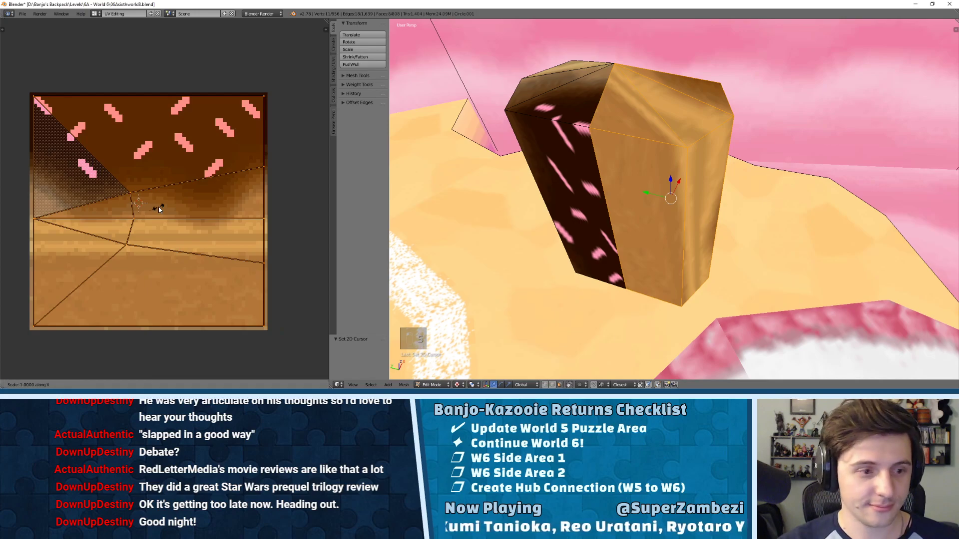
{"action": "type", "text": "-1"}
{"action": "key", "text": "Return"}
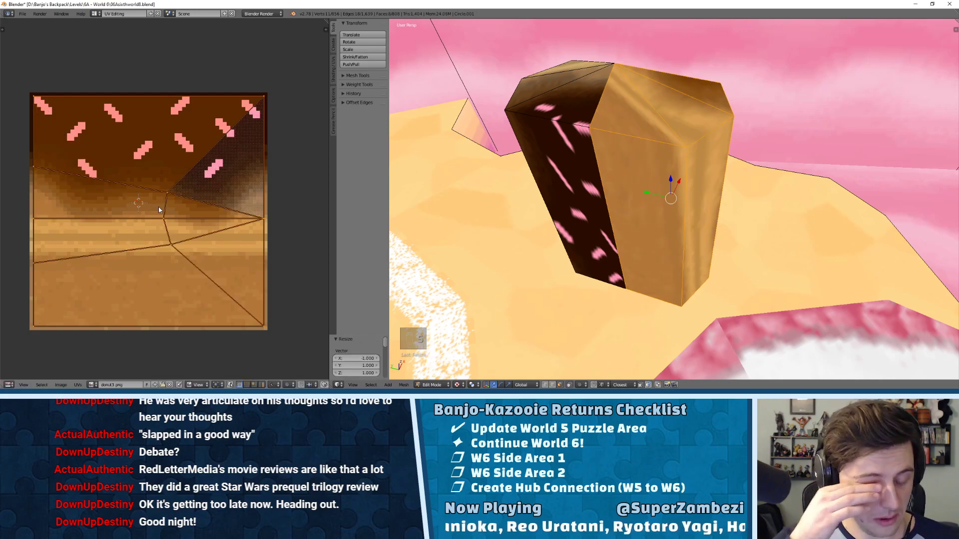
{"action": "key", "text": "ctrl+z"}
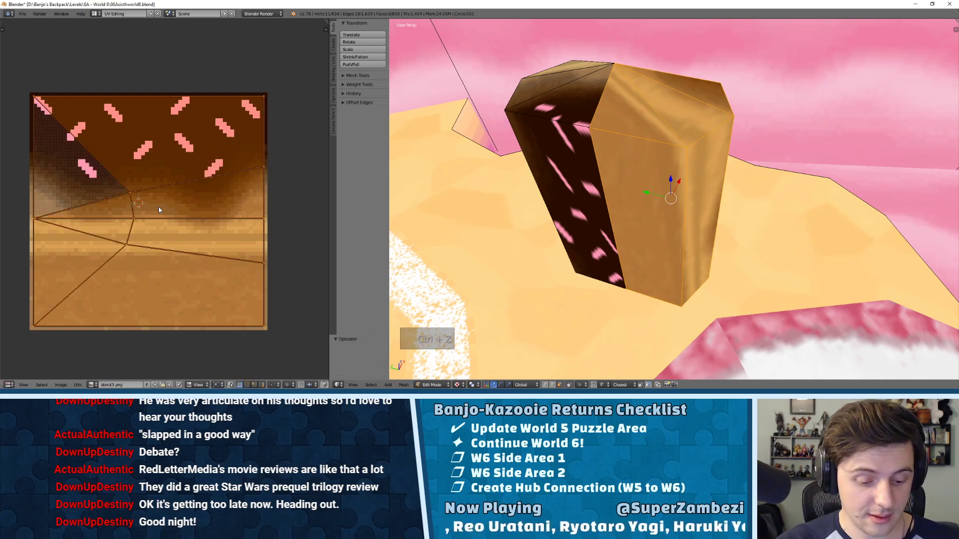
- Mirror the selected half's UVs along X with a scale of -1 and rotate them 180 degrees
{"action": "type", "text": "sx-1"}
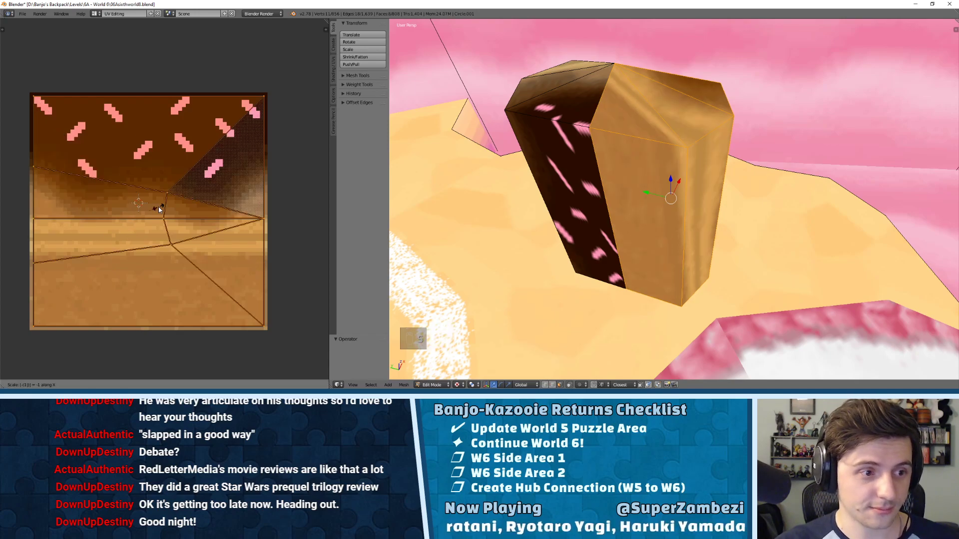
{"action": "key", "text": "Return"}
{"action": "type", "text": "r180"}
{"action": "key", "text": "Return"}
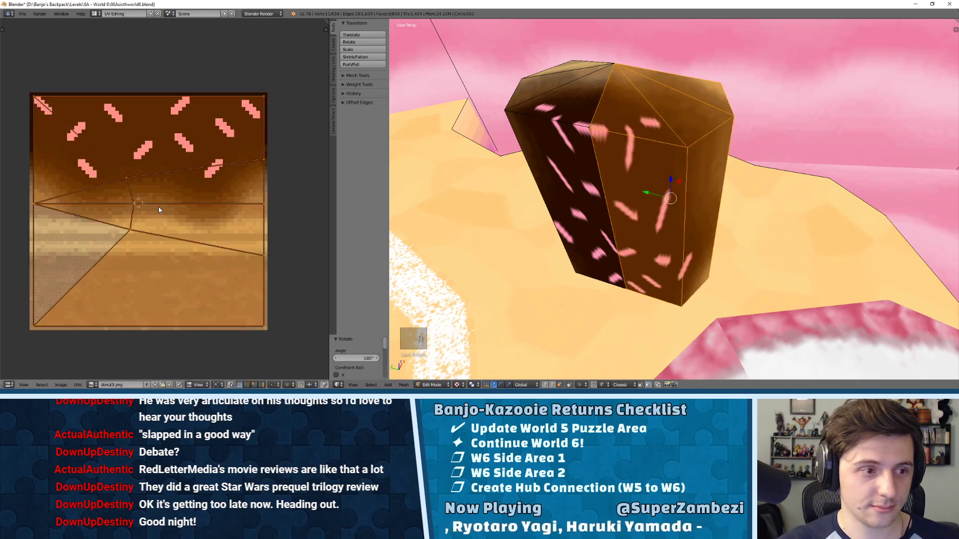
- Inspect the sprinkle texture across both halves of the donut block, viewing it in Object Mode from different sides
{"action": "middle_click_drag", "start_coordinate": [625, 164], "coordinate": [628, 121]}
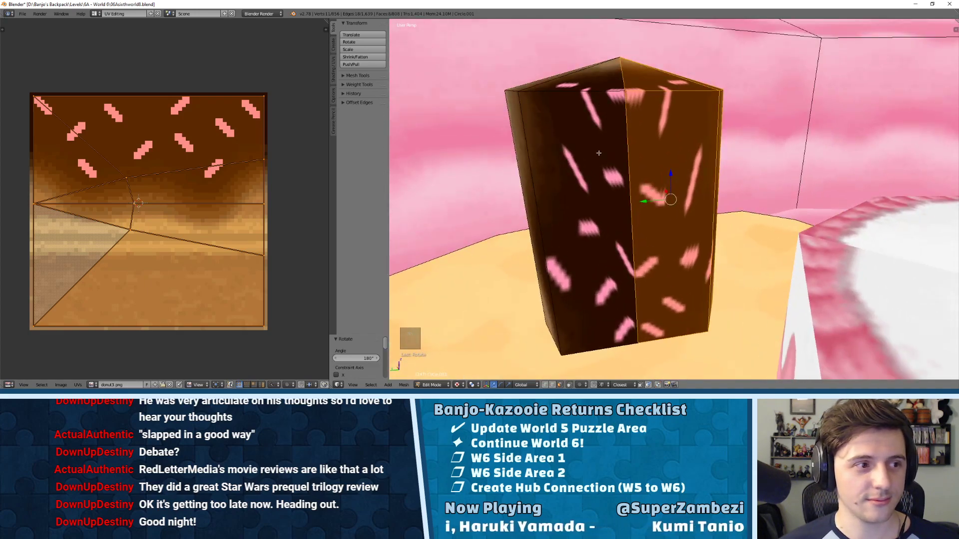
{"action": "key", "text": "a"}
{"action": "key", "text": "Tab"}
{"action": "middle_click_drag", "start_coordinate": [654, 154], "coordinate": [637, 150]}
{"action": "key", "text": "Tab"}
{"action": "key", "text": "Tab"}
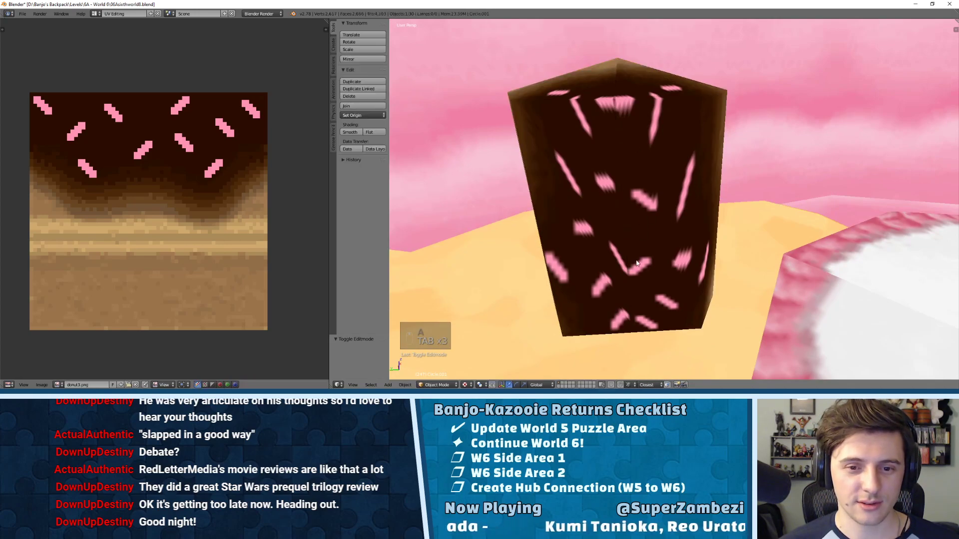
{"action": "key", "text": "Tab"}
{"action": "scroll", "coordinate": [636, 263], "scroll_direction": "down", "scroll_amount": 3}
{"action": "middle_click_drag", "start_coordinate": [636, 264], "coordinate": [659, 160]}
{"action": "key", "text": "Tab"}
{"action": "key", "text": "Tab"}
- Select the side and top faces of the donut block's opposite half, the one not just mirrored
{"action": "right_click", "coordinate": [609, 231]}
{"action": "right_click", "coordinate": [575, 132], "text": "shift"}
{"action": "right_click", "coordinate": [619, 193], "text": "shift"}
{"action": "right_click", "coordinate": [660, 240], "text": "shift"}
{"action": "right_click", "coordinate": [733, 207], "text": "shift"}
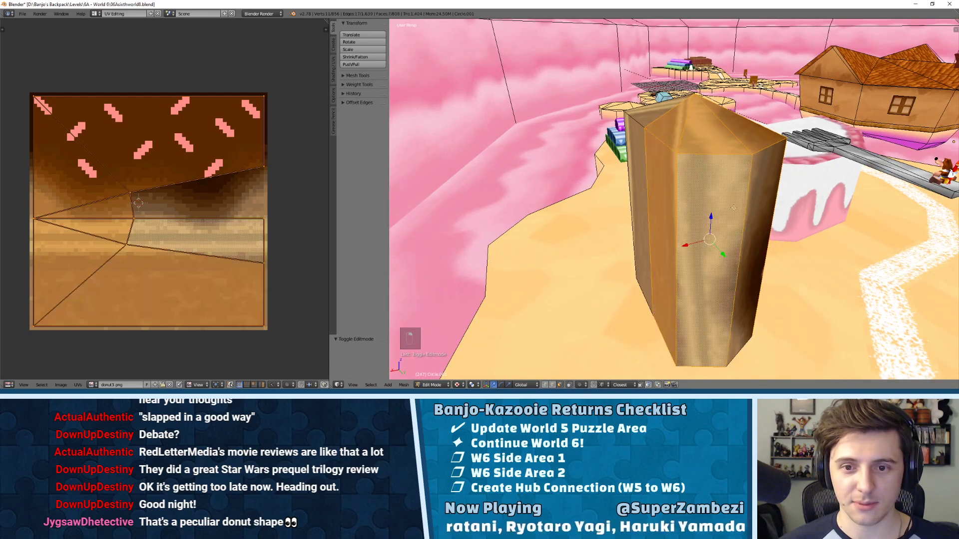
{"action": "right_click", "coordinate": [759, 199], "text": "shift"}
{"action": "middle_click_drag", "start_coordinate": [759, 199], "coordinate": [637, 204]}
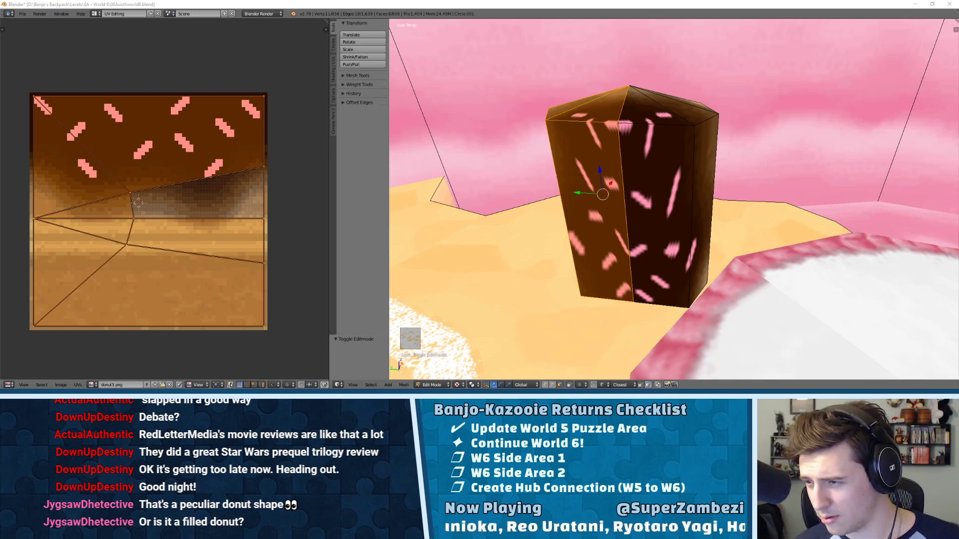
- Switch to the web browser to consult the Google image results for "long john donut"
{"action": "key", "text": "alt+Tab"}
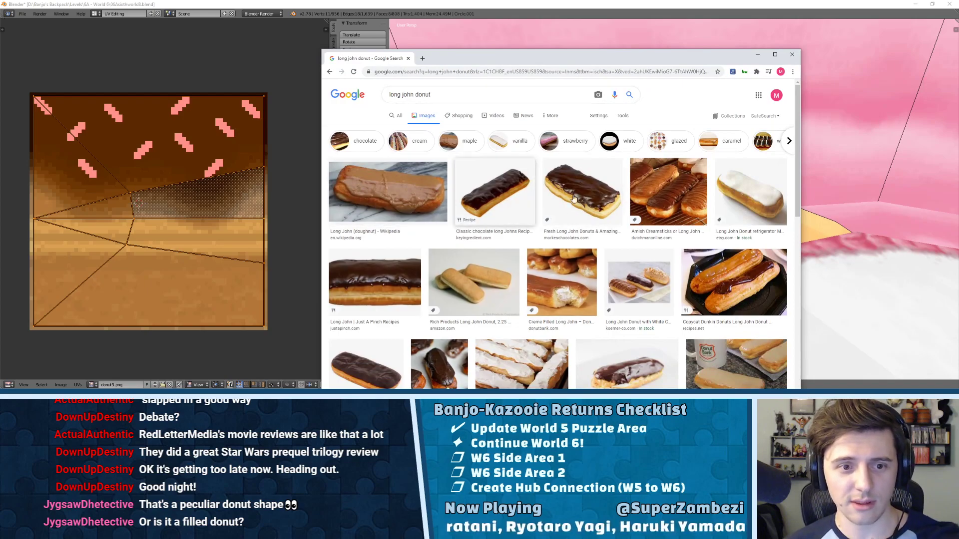
- Close the browser and raise the left-edge middle UV vertex of the selected donut half by about 0.04 along Y
{"action": "left_click", "coordinate": [792, 54]}
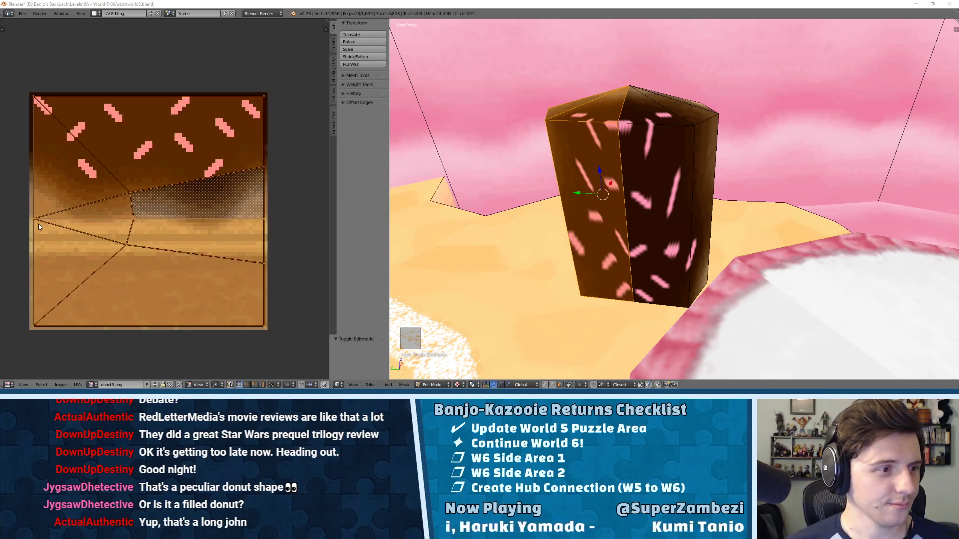
{"action": "right_click", "coordinate": [38, 223]}
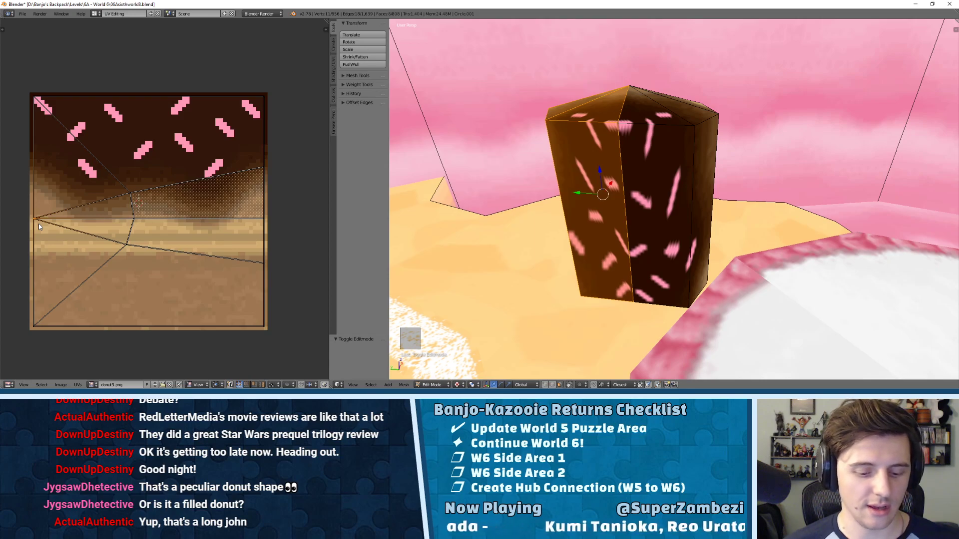
{"action": "key", "text": "g"}
{"action": "key", "text": "y"}
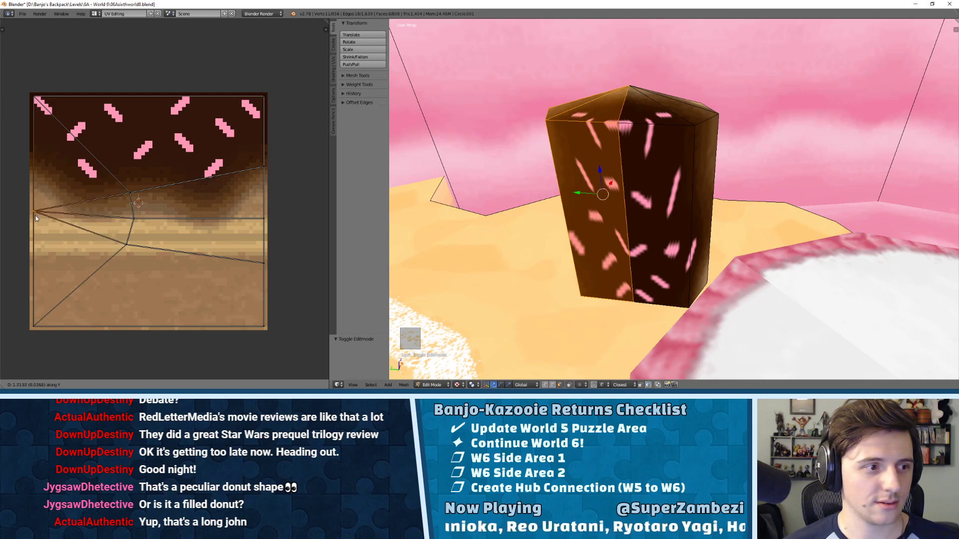
{"action": "left_click", "coordinate": [36, 213]}
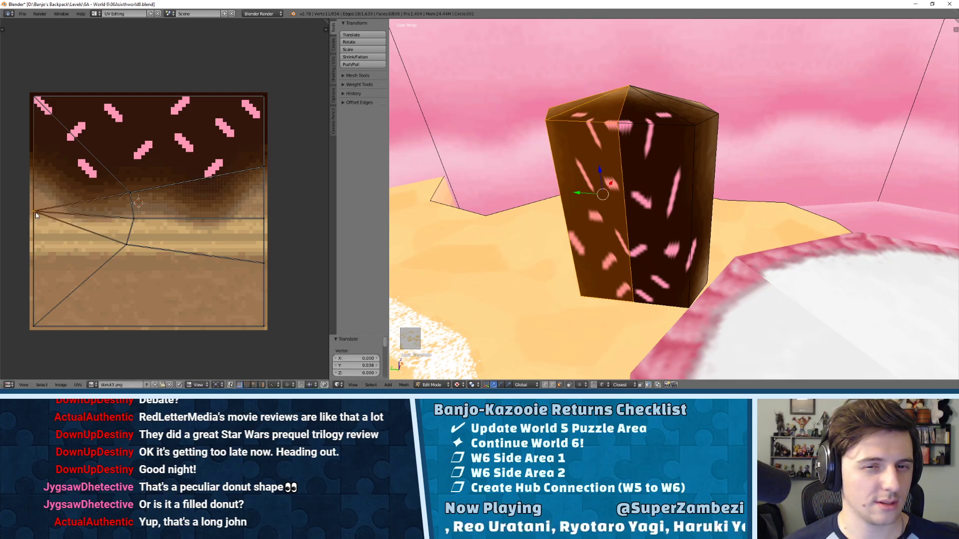
- Lower the uppermost inner UV vertex by about 0.041, and move the left-edge middle vertex down about 0.083 along Y
{"action": "key", "text": "y"}
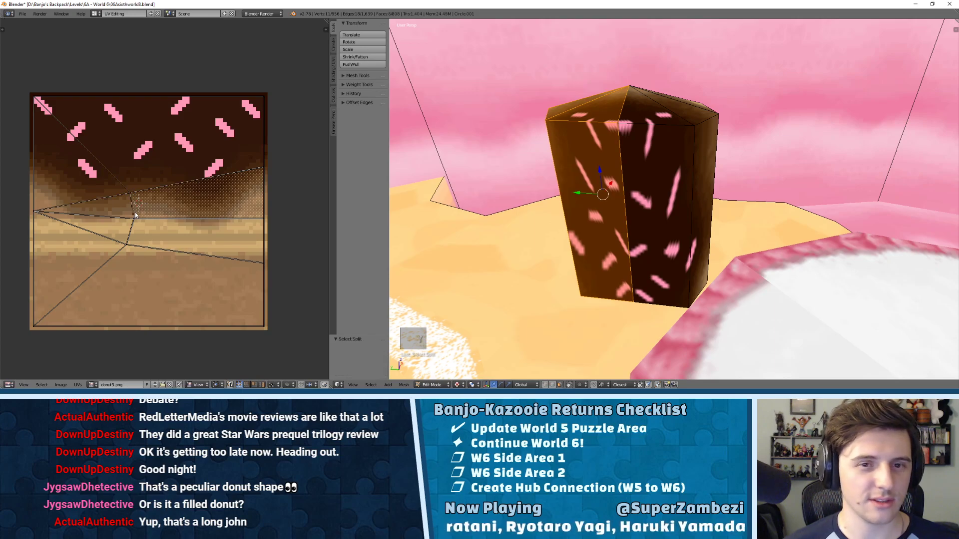
{"action": "key", "text": "y"}
{"action": "key", "text": "g"}
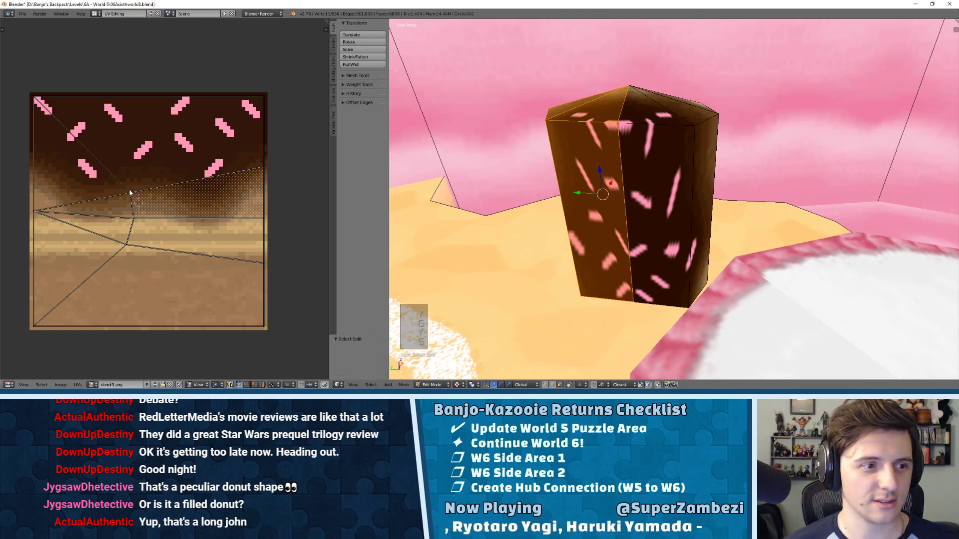
{"action": "key", "text": "y"}
{"action": "key", "text": "g"}
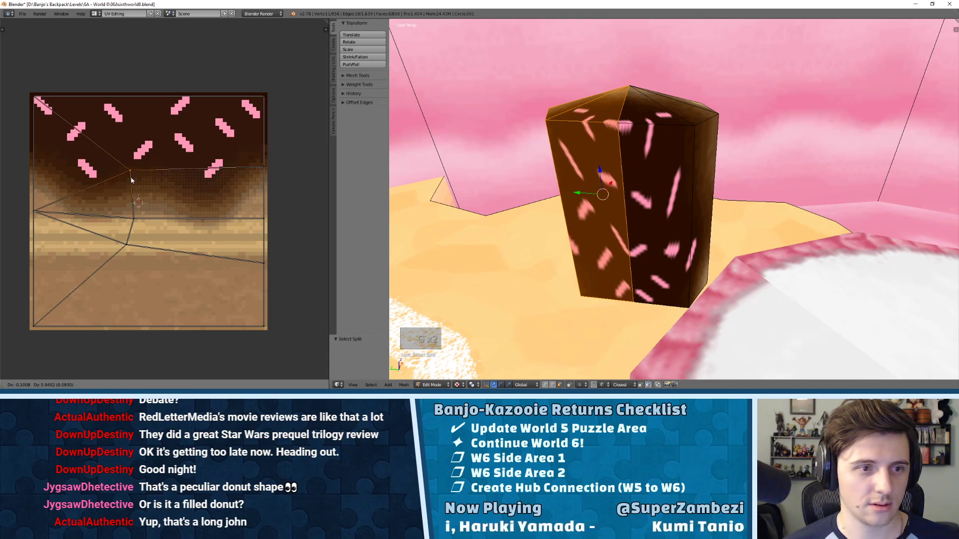
{"action": "left_click", "coordinate": [131, 213]}
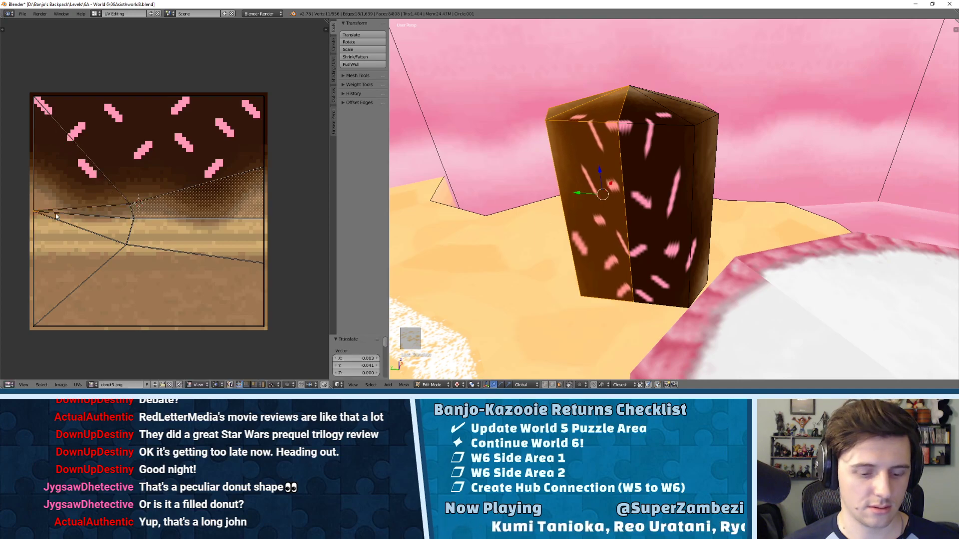
{"action": "key", "text": "g"}
{"action": "key", "text": "y"}
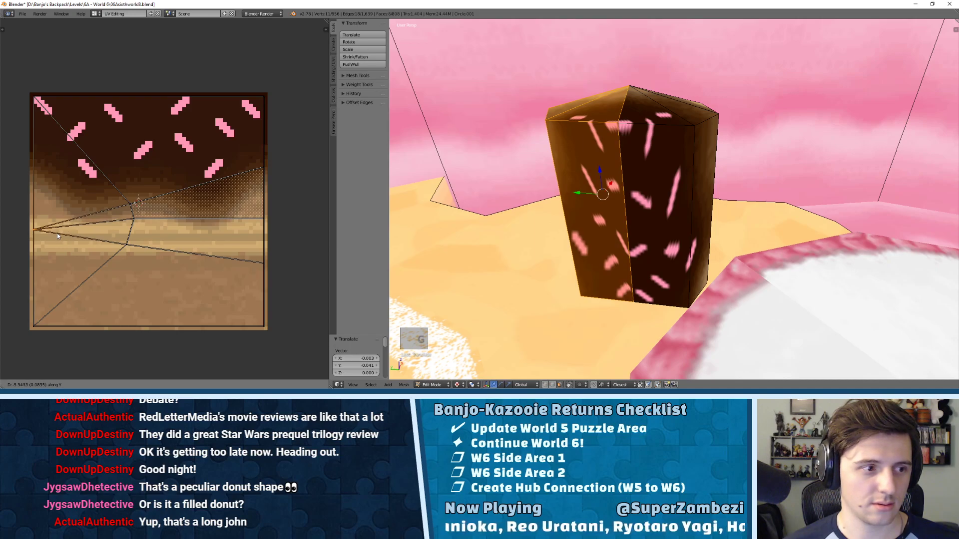
{"action": "left_click", "coordinate": [101, 235]}
- Move the two remaining inner UV vertices down by about 0.112 along Y, onto the lighter dough part of the texture
{"action": "middle_click_drag", "start_coordinate": [530, 214], "coordinate": [639, 259]}
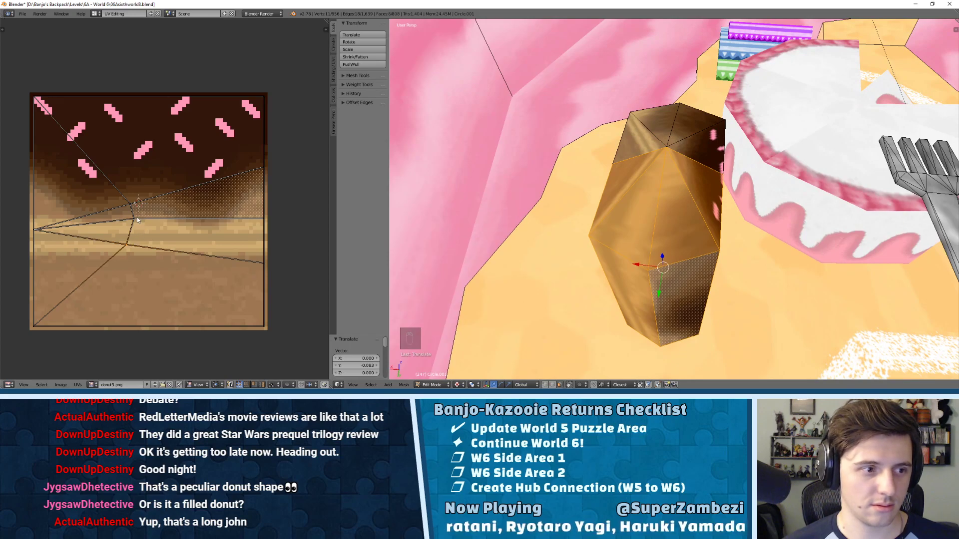
{"action": "key", "text": "g"}
{"action": "key", "text": "y"}
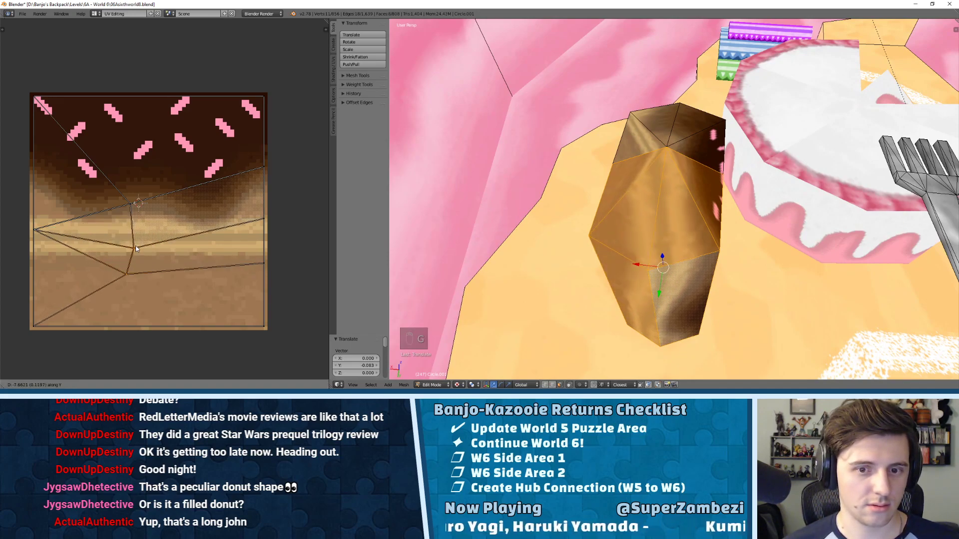
{"action": "left_click", "coordinate": [135, 256]}
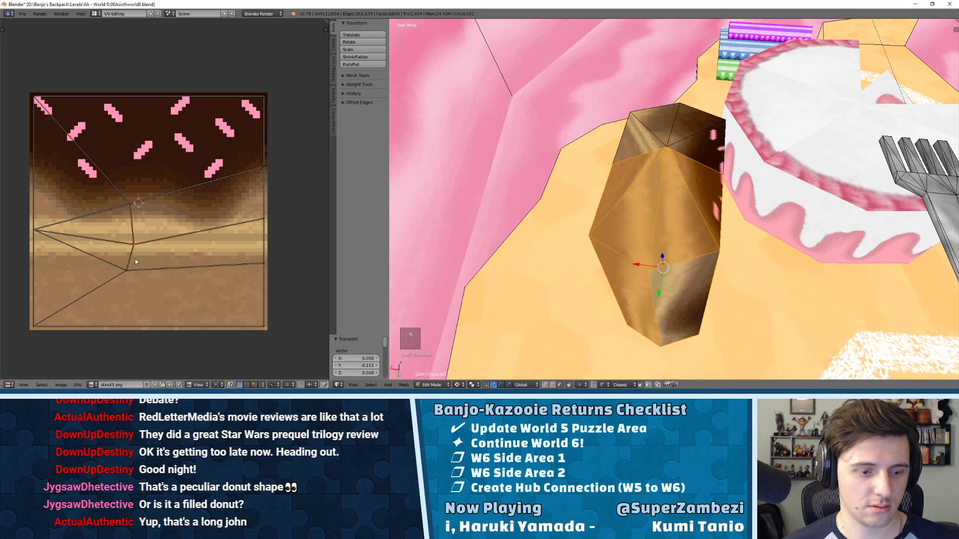
- Move the lowest inner UV vertex down about 0.088 along Y and shift it about -0.027 along X
{"action": "key", "text": "g"}
{"action": "key", "text": "y"}
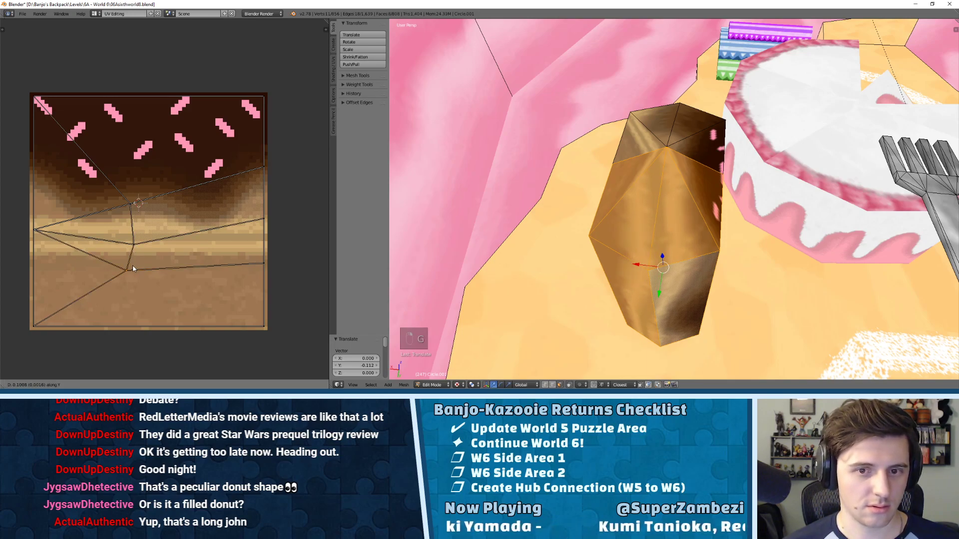
{"action": "left_click", "coordinate": [128, 291]}
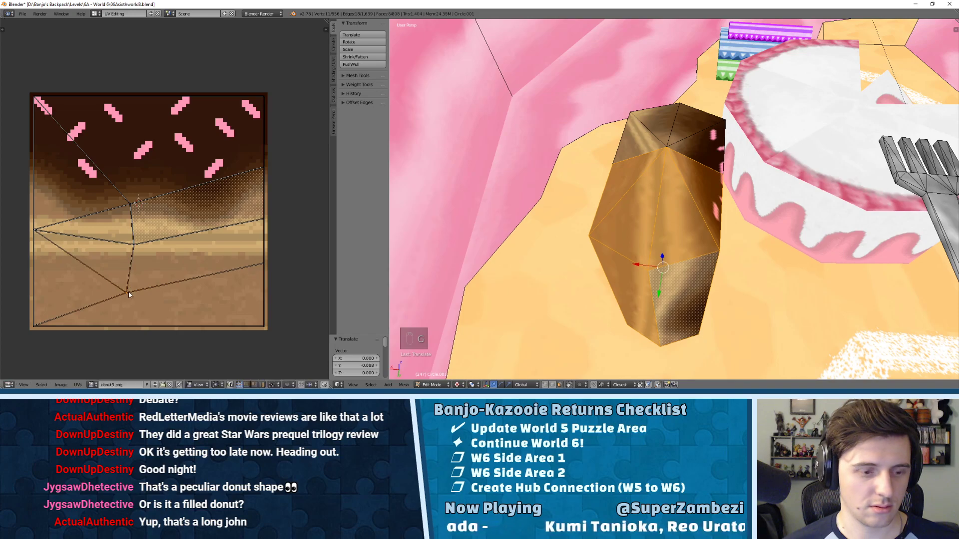
{"action": "key", "text": "g"}
{"action": "key", "text": "x"}
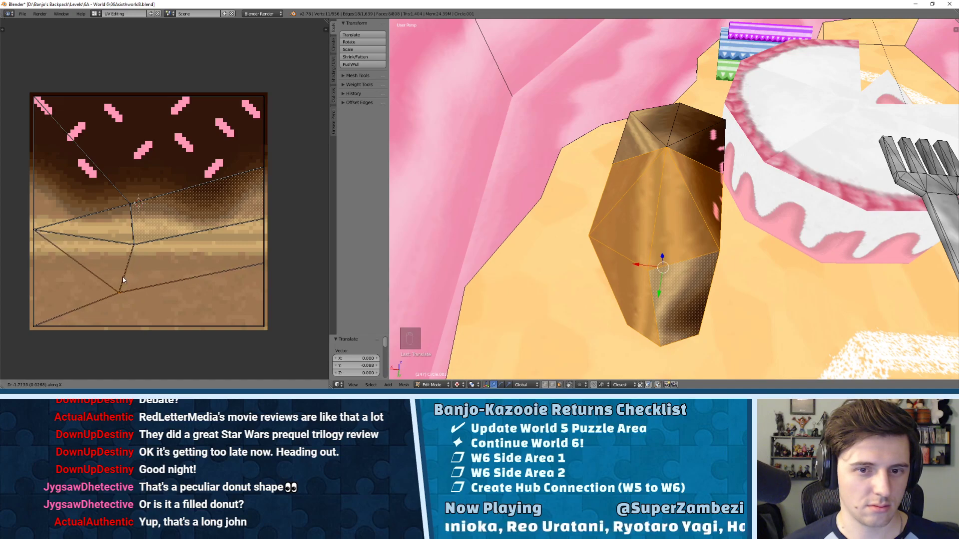
{"action": "left_click", "coordinate": [122, 277]}
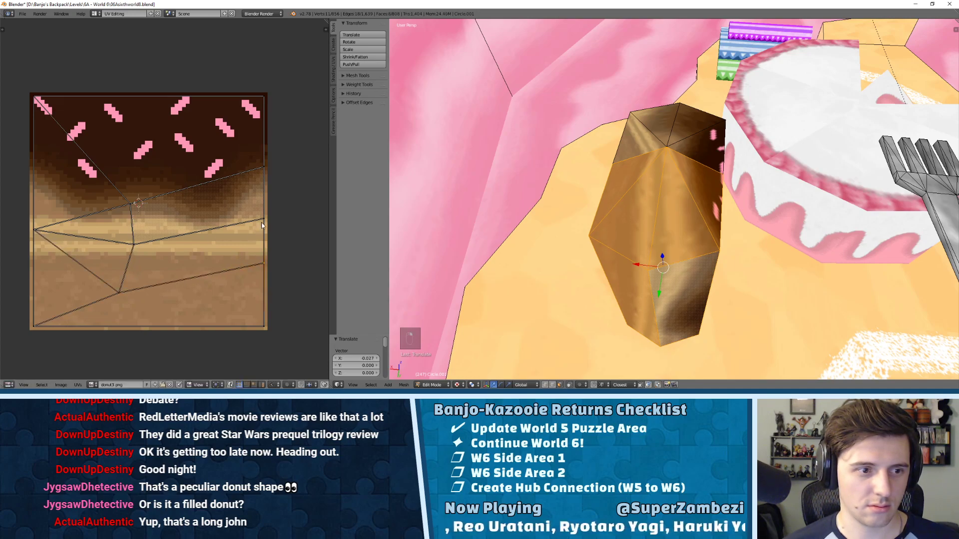
- Lower the two right-edge UV vertices in the dough area by about 0.118, and raise the upper one about 0.05 along Y
{"action": "key", "text": "g"}
{"action": "key", "text": "y"}
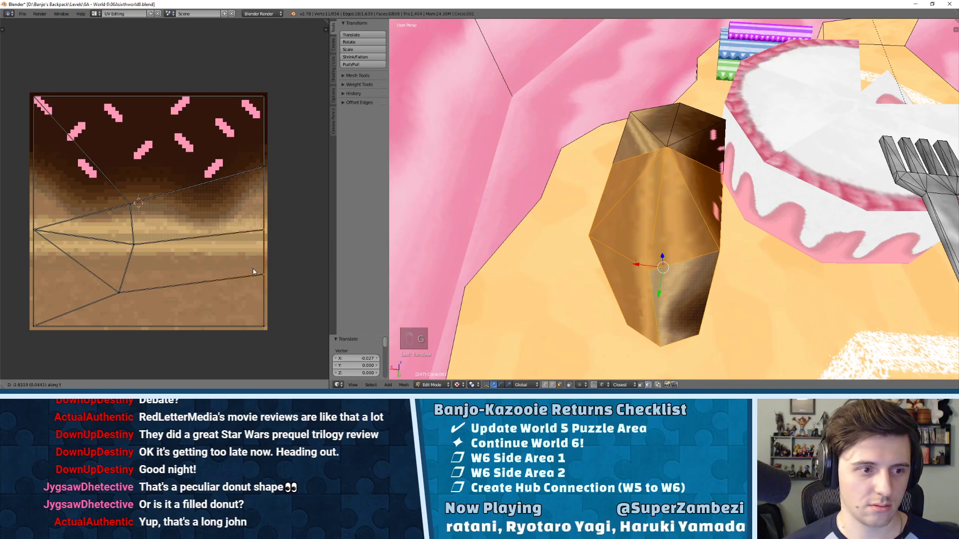
{"action": "left_click", "coordinate": [253, 287]}
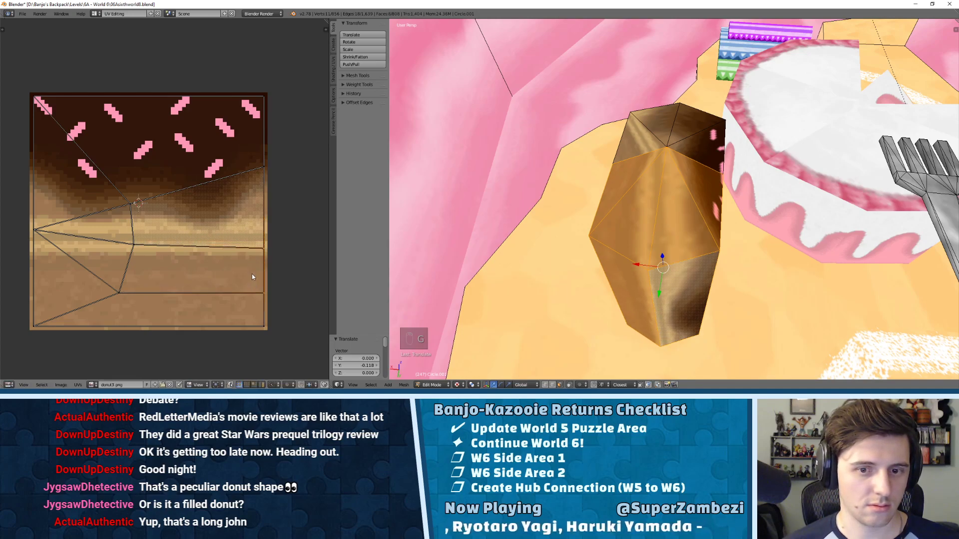
{"action": "key", "text": "g"}
{"action": "key", "text": "y"}
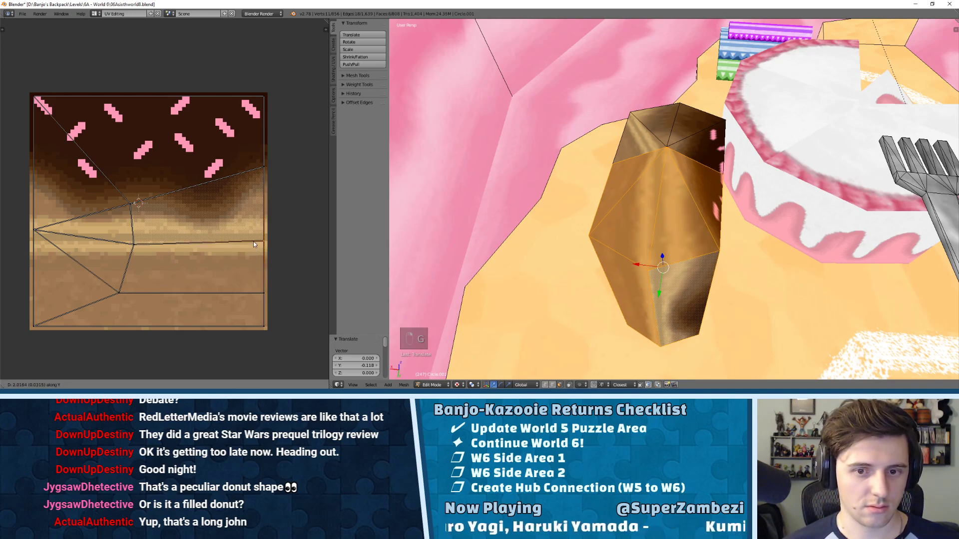
{"action": "left_click", "coordinate": [253, 237]}
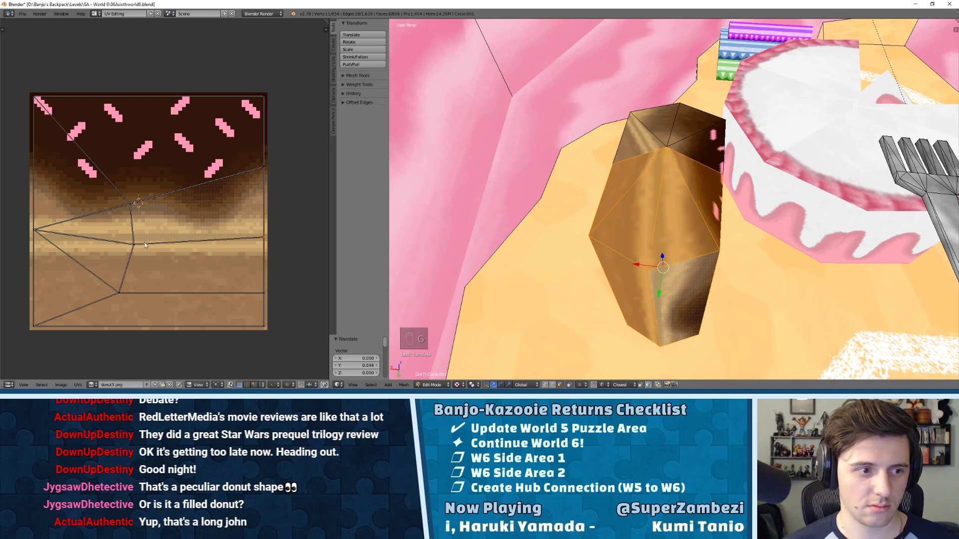
- Level the middle inner and left-edge UV vertices with the right-edge vertex, moving them about 0.033 up and 0.030 down
{"action": "key", "text": "y"}
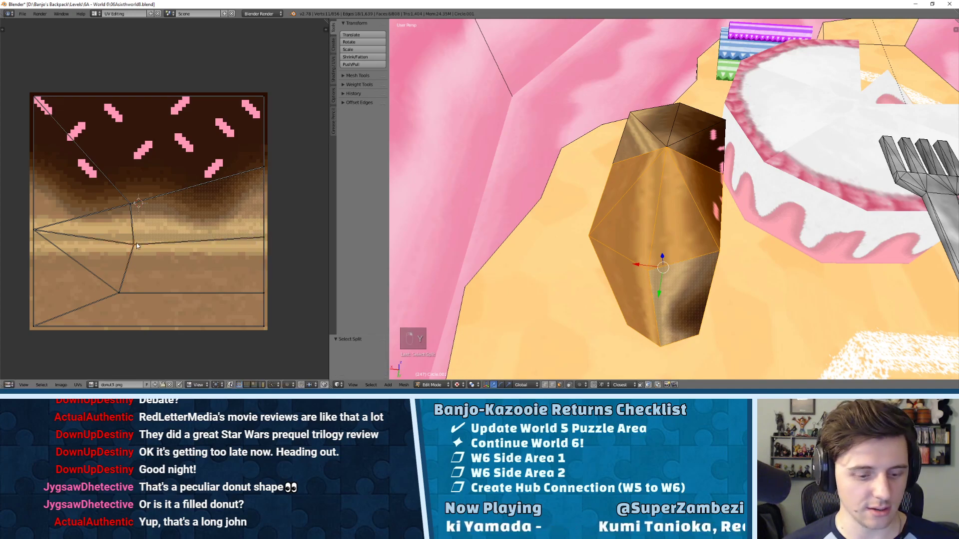
{"action": "key", "text": "g"}
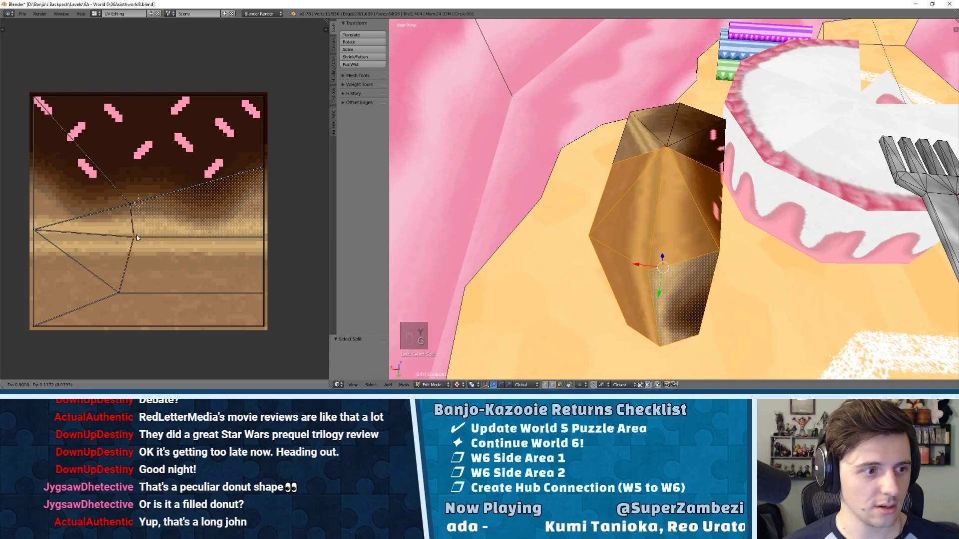
{"action": "left_click", "coordinate": [137, 238]}
{"action": "key", "text": "g"}
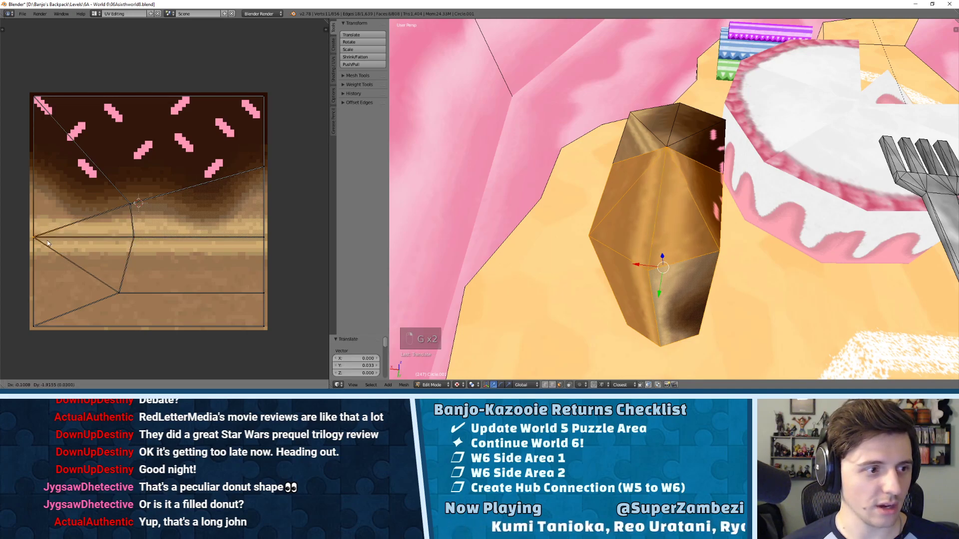
{"action": "left_click", "coordinate": [47, 243]}
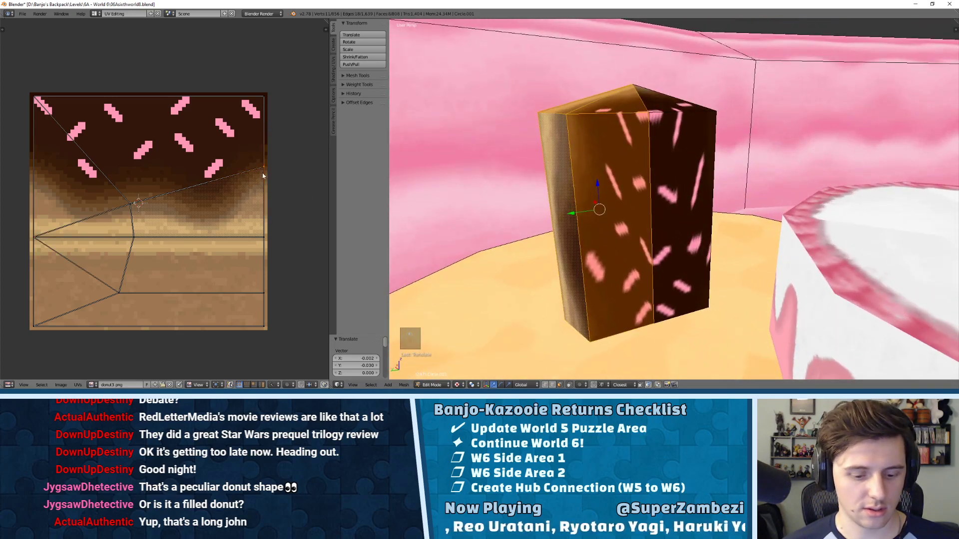
- Move the right-edge UV vertex at the icing's lower border down by about 0.102 along Y
{"action": "key", "text": "g"}
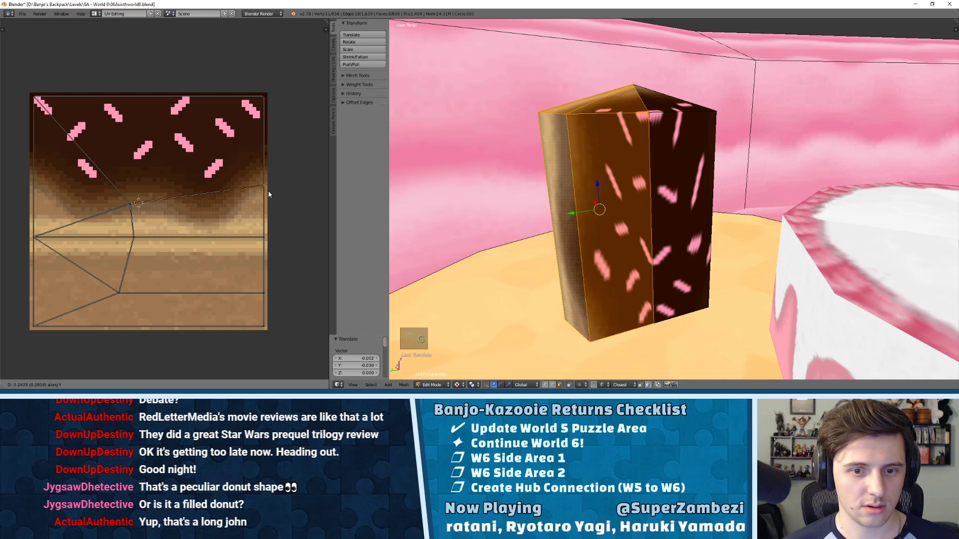
{"action": "left_click", "coordinate": [268, 200]}
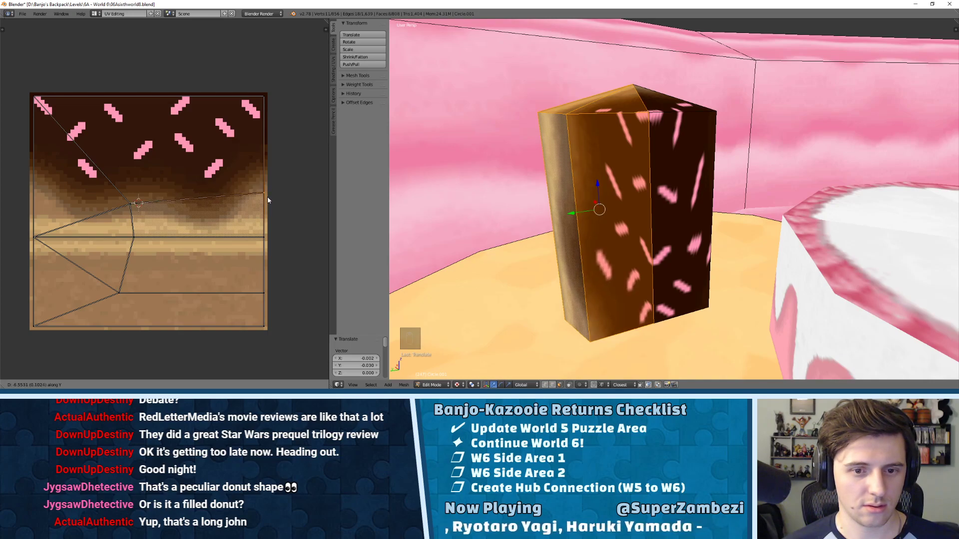
{"action": "mouse_move", "coordinate": [599, 180]}
{"action": "middle_mouse_down"}
{"action": "mouse_move", "coordinate": [616, 175]}
{"action": "mouse_move", "coordinate": [609, 194]}
{"action": "middle_mouse_up"}
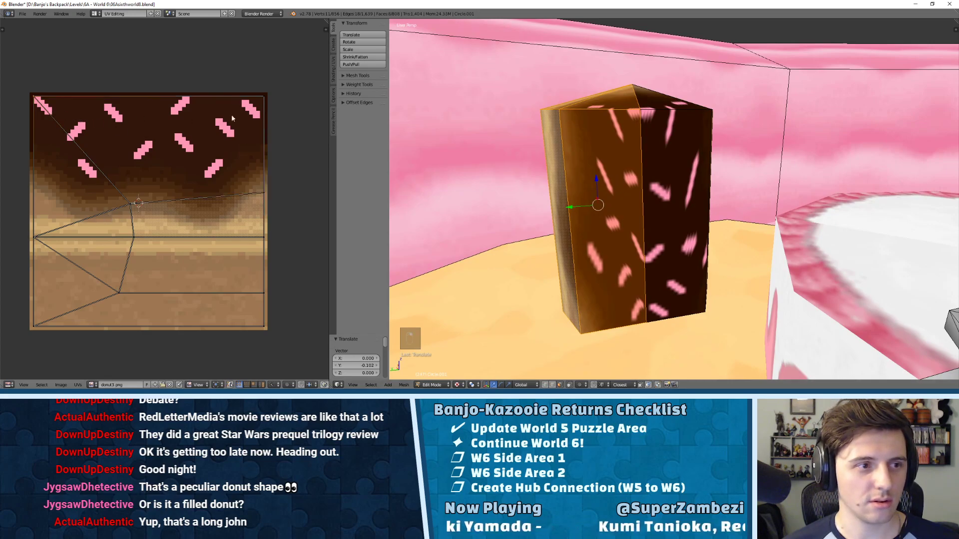
- Try lowering the top UV edge of the donut's front face along Y
{"action": "key", "text": "g"}
{"action": "key", "text": "y"}
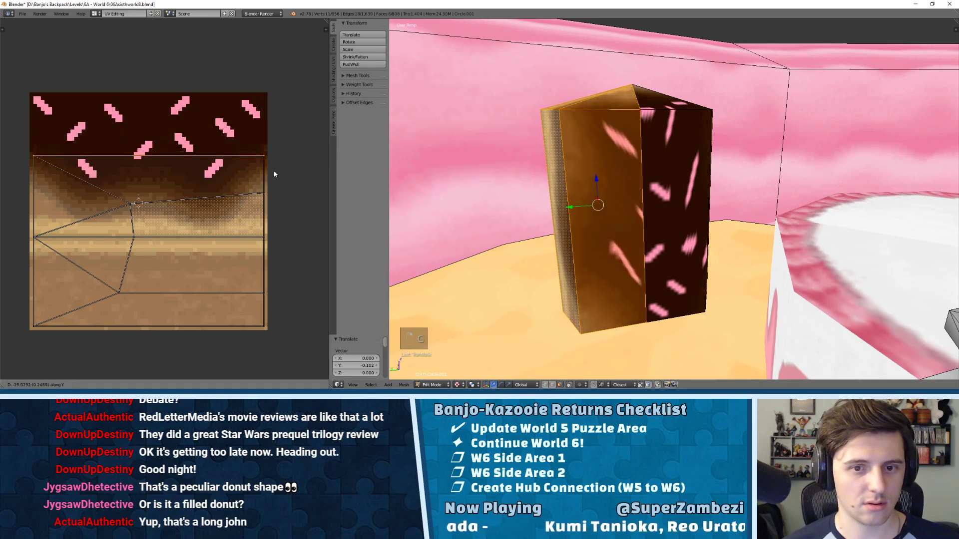
{"action": "left_click", "coordinate": [245, 113]}
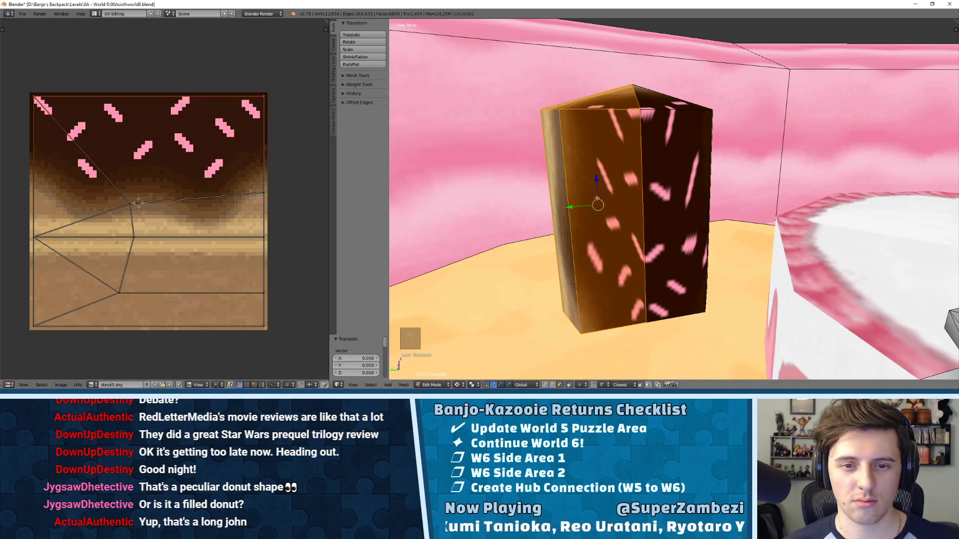
- Inspect the adjusted icing and sprinkles in Object Mode, and examine the front face's UVs from several angles
{"action": "key", "text": "a"}
{"action": "key", "text": "Tab"}
{"action": "middle_click_drag", "start_coordinate": [650, 202], "coordinate": [664, 218]}
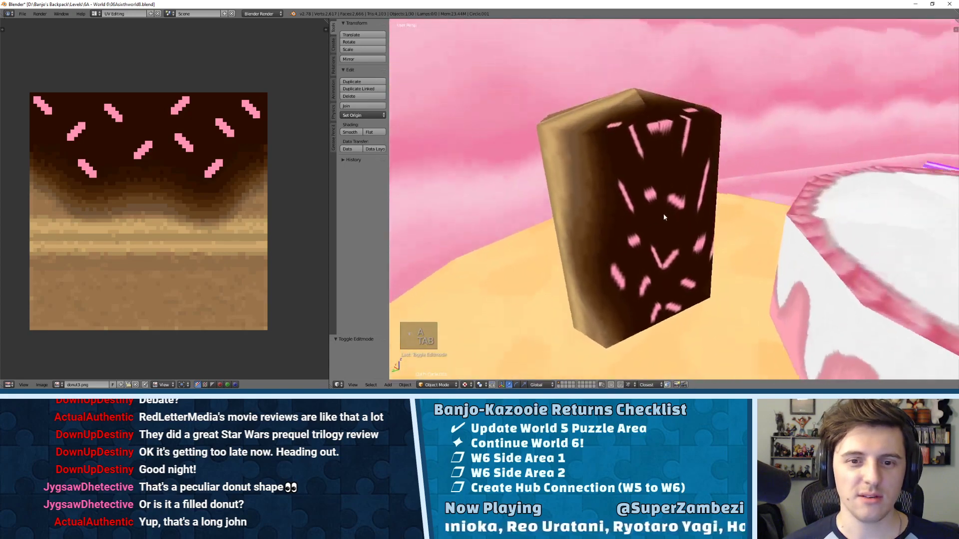
{"action": "scroll", "coordinate": [664, 217], "scroll_direction": "down", "scroll_amount": 4}
{"action": "scroll", "coordinate": [644, 205], "scroll_direction": "up", "scroll_amount": 6}
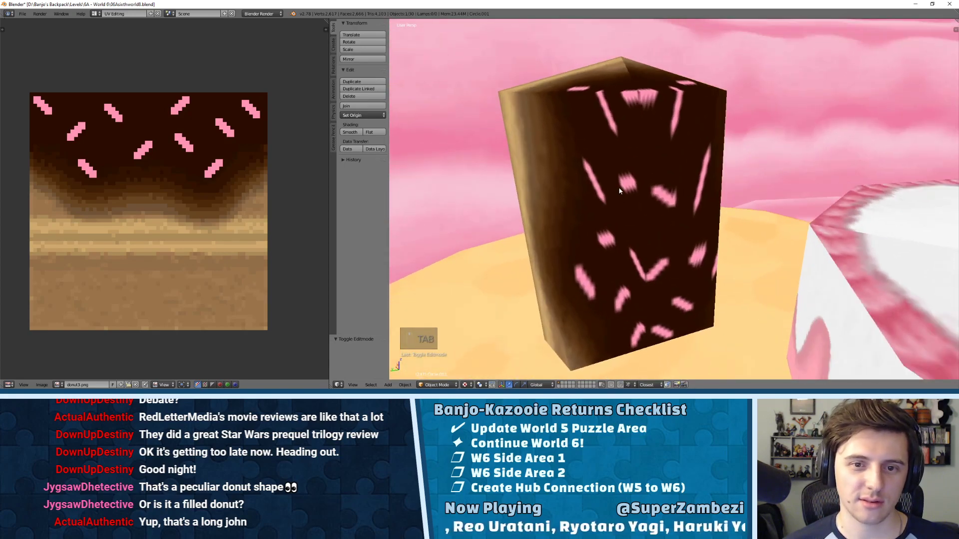
{"action": "middle_click_drag", "start_coordinate": [651, 185], "coordinate": [639, 190]}
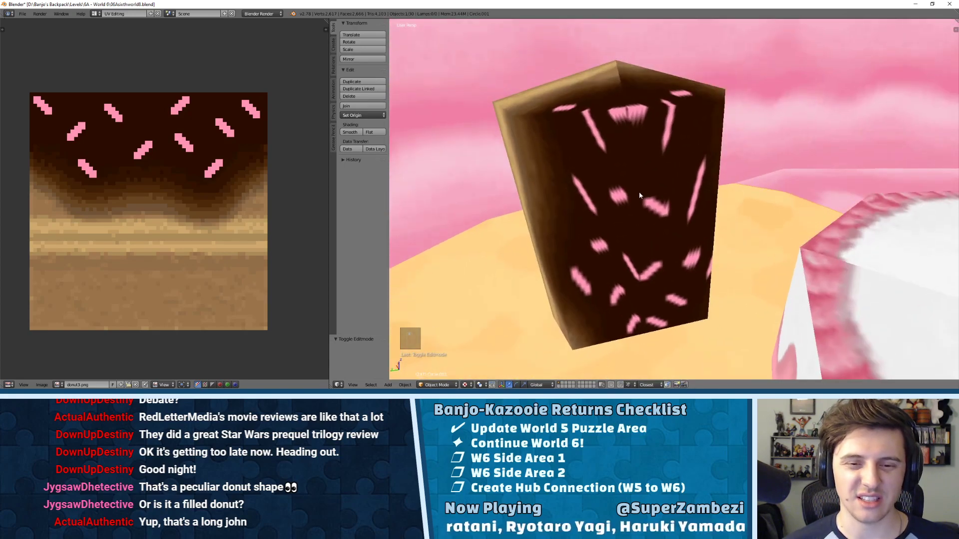
{"action": "key", "text": "Tab"}
{"action": "right_click", "coordinate": [618, 190]}
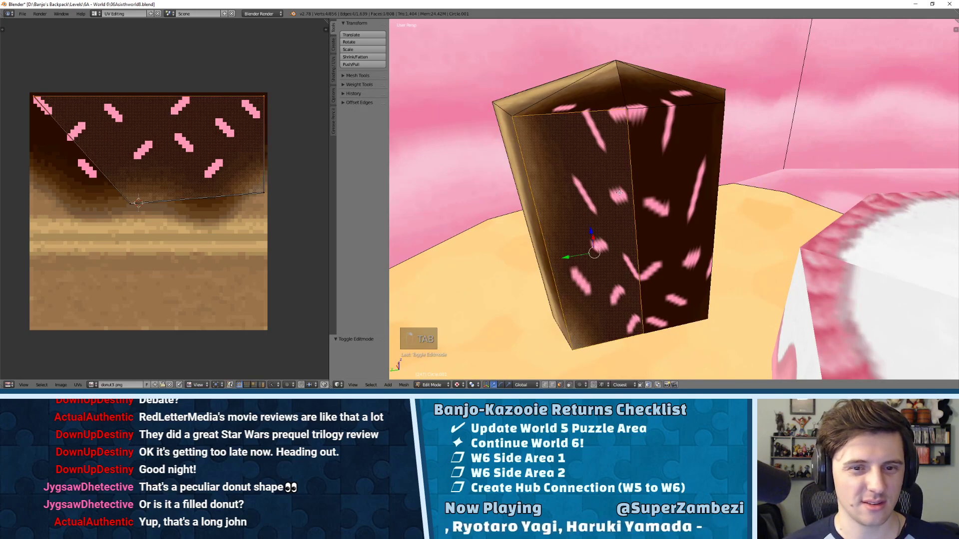
{"action": "middle_click_drag", "start_coordinate": [620, 192], "coordinate": [613, 161]}
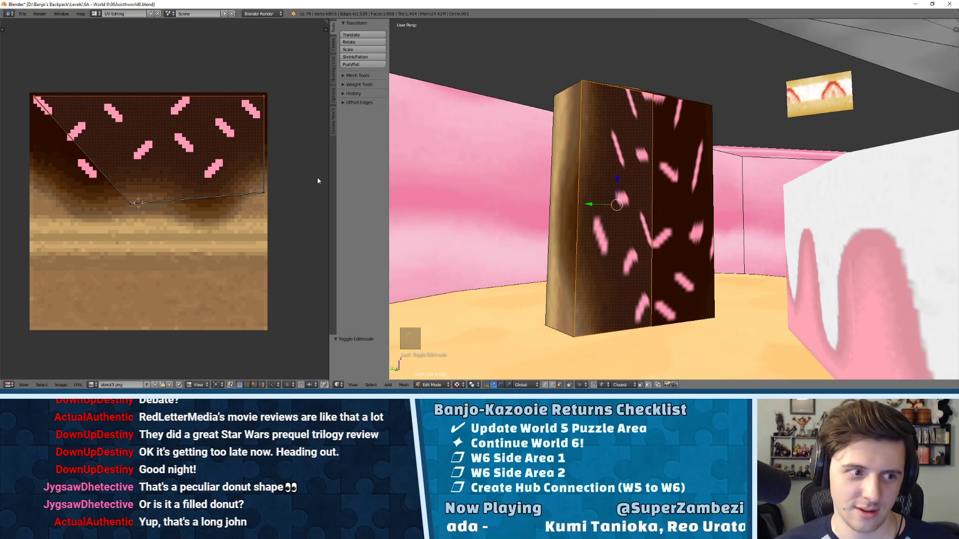
{"action": "middle_click_drag", "start_coordinate": [649, 170], "coordinate": [600, 187]}
- Clear the selection and select all linked faces of the donut block in Edit Mode
{"action": "key", "text": "a"}
{"action": "key", "text": "Tab"}
{"action": "key", "text": "Tab"}
{"action": "right_click", "coordinate": [600, 187]}
{"action": "key", "text": "l"}
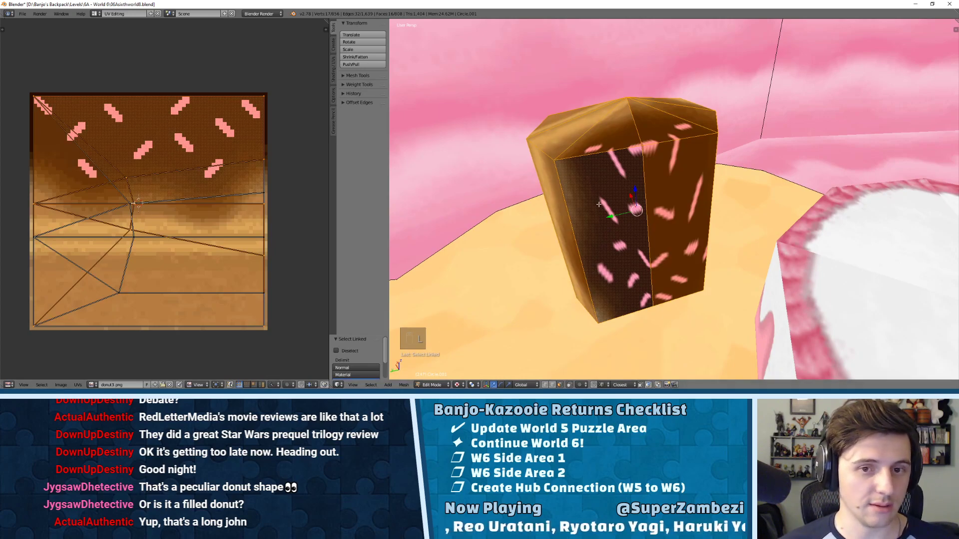
- Check the UVs of individual top and front faces, and circle-select the faces of the donut's adjusted half
{"action": "right_click", "coordinate": [663, 123]}
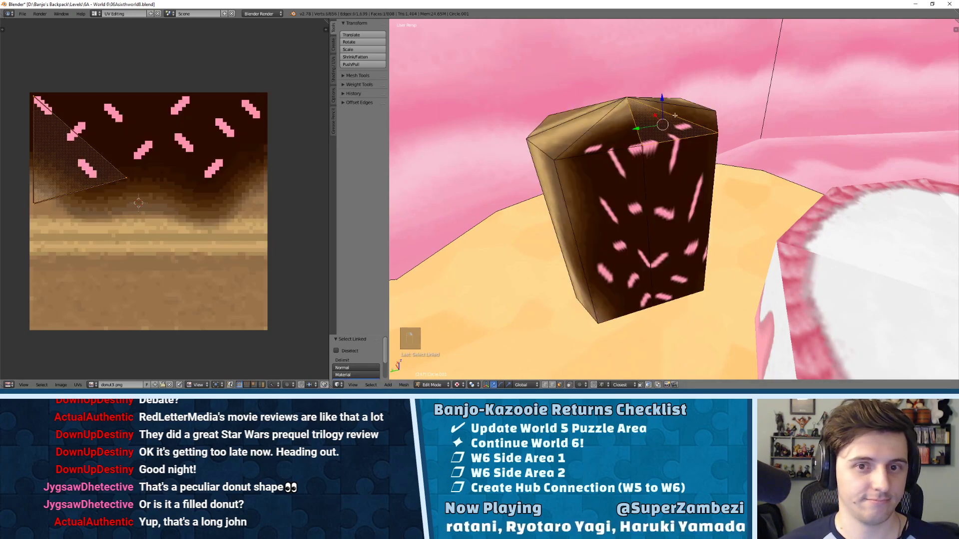
{"action": "right_click", "coordinate": [599, 210]}
{"action": "right_click", "coordinate": [584, 129]}
{"action": "right_click", "coordinate": [588, 210]}
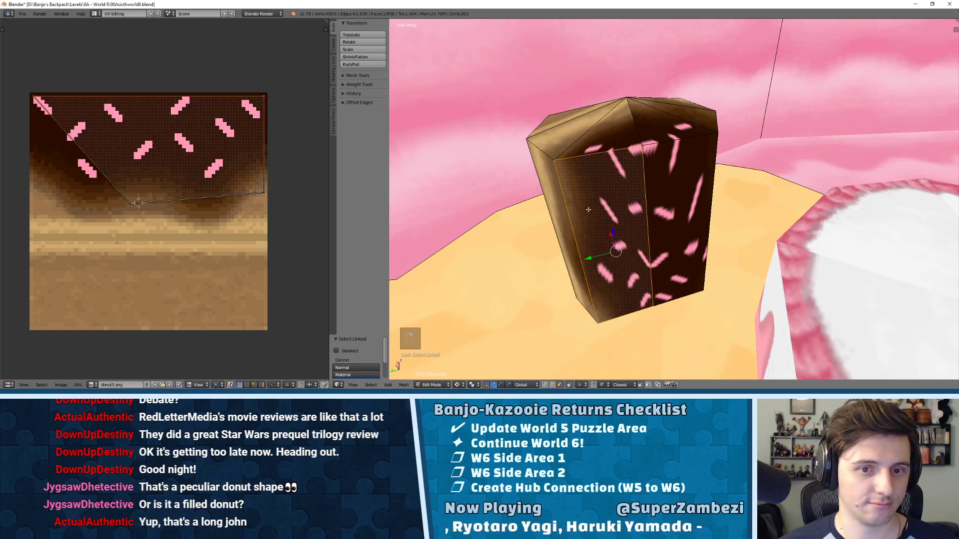
{"action": "middle_click_drag", "start_coordinate": [588, 210], "coordinate": [622, 207]}
{"action": "key", "text": "c"}
{"action": "left_click_drag", "start_coordinate": [621, 207], "coordinate": [563, 177]}
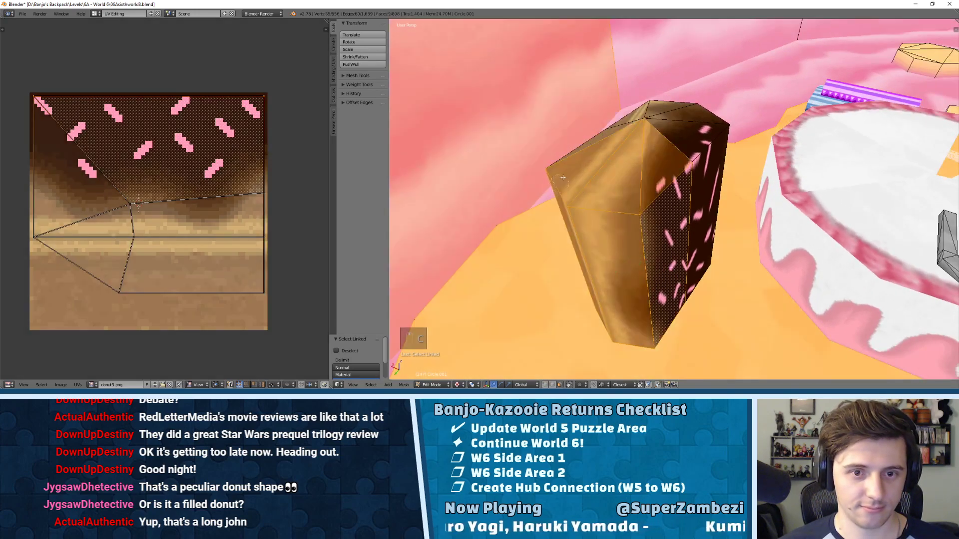
- Examine the donut from several angles, comparing the adjusted half's mapping with the other half
{"action": "middle_click_drag", "start_coordinate": [563, 177], "coordinate": [496, 180]}
{"action": "right_click", "coordinate": [678, 214], "text": "shift"}
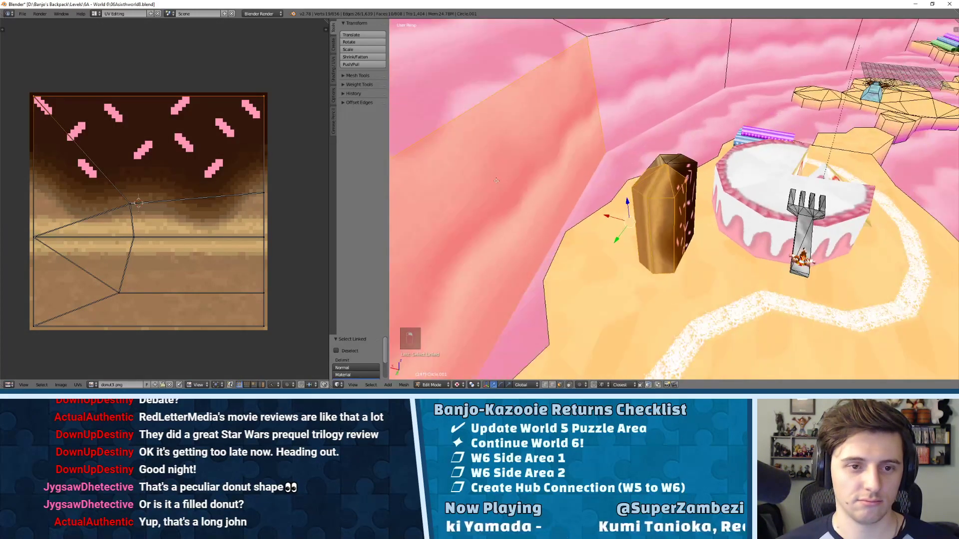
{"action": "right_click", "coordinate": [501, 176], "text": "shift"}
{"action": "middle_click_drag", "start_coordinate": [659, 165], "coordinate": [582, 184]}
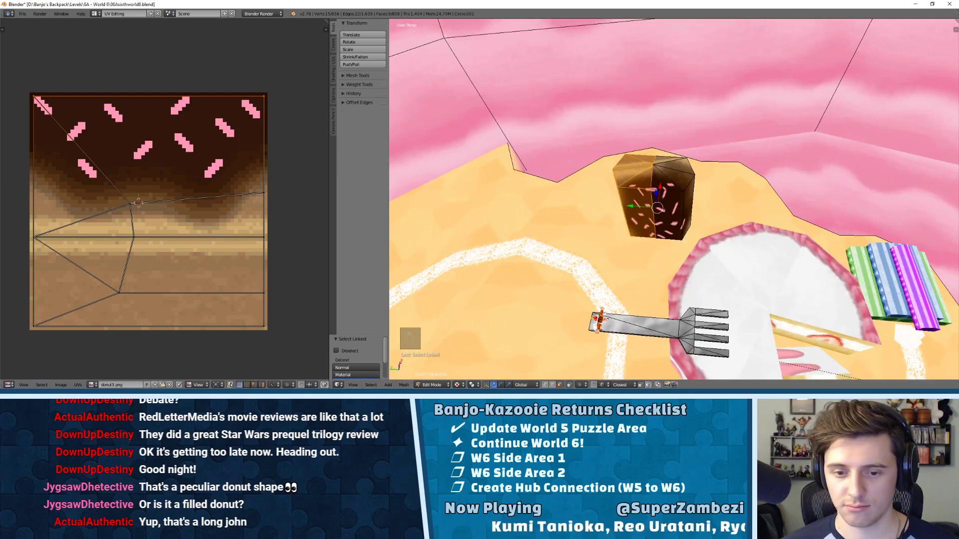
{"action": "scroll", "coordinate": [653, 107], "scroll_direction": "up", "scroll_amount": 5}
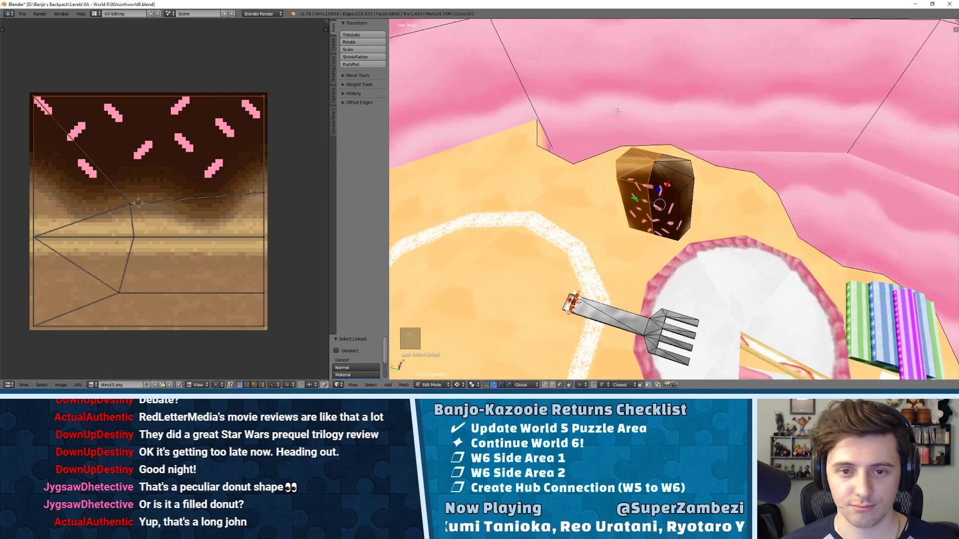
{"action": "key", "text": "a"}
{"action": "key", "text": "a"}
{"action": "key", "text": "a"}
{"action": "key", "text": "a"}
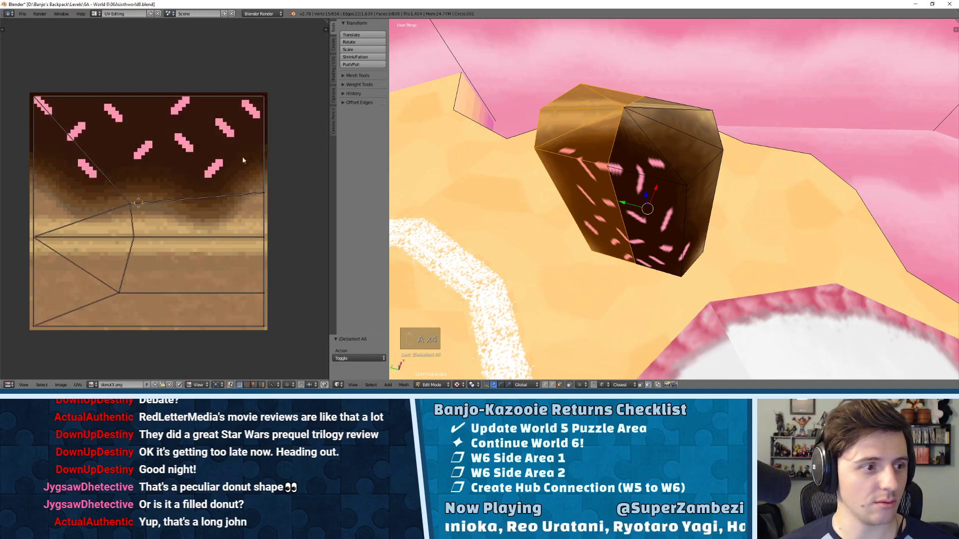
- Select all linked donut faces and move the left-edge UV vertex at the icing border down about 0.136 onto the other half's vertex
{"action": "middle_click_drag", "start_coordinate": [619, 190], "coordinate": [651, 195]}
{"action": "right_click", "coordinate": [651, 195], "text": "shift"}
{"action": "key", "text": "l"}
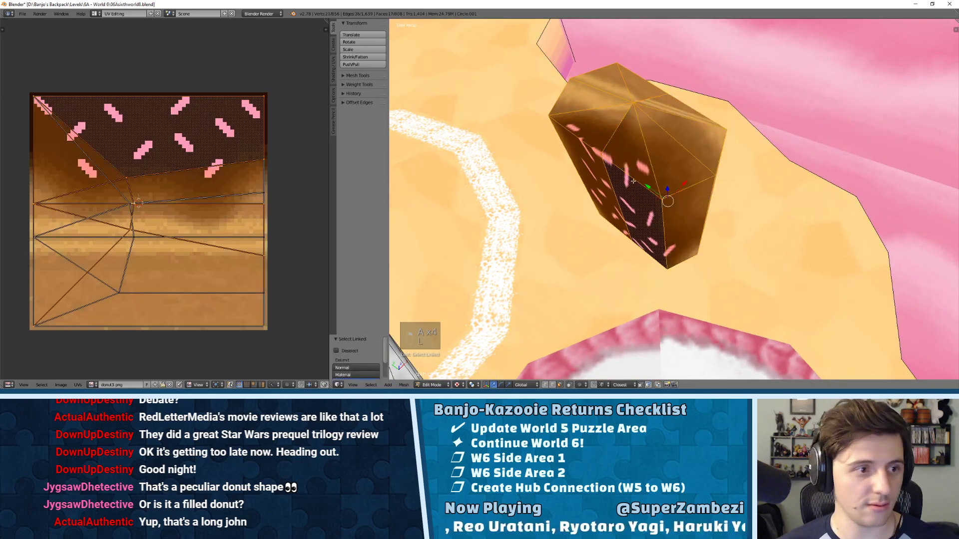
{"action": "scroll", "coordinate": [140, 157], "scroll_direction": "up", "scroll_amount": 2}
{"action": "scroll", "coordinate": [140, 157], "scroll_direction": "down", "scroll_amount": 3}
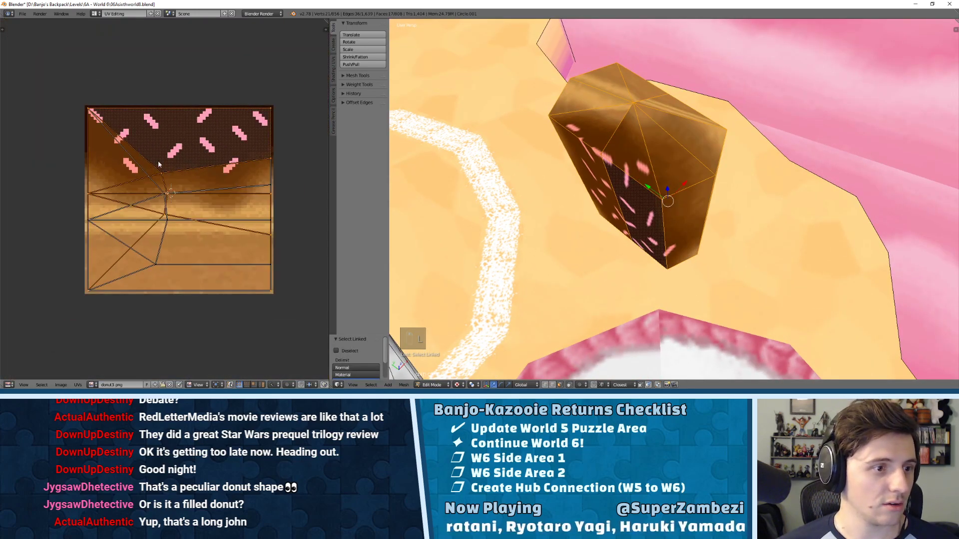
{"action": "scroll", "coordinate": [159, 163], "scroll_direction": "up", "scroll_amount": 3}
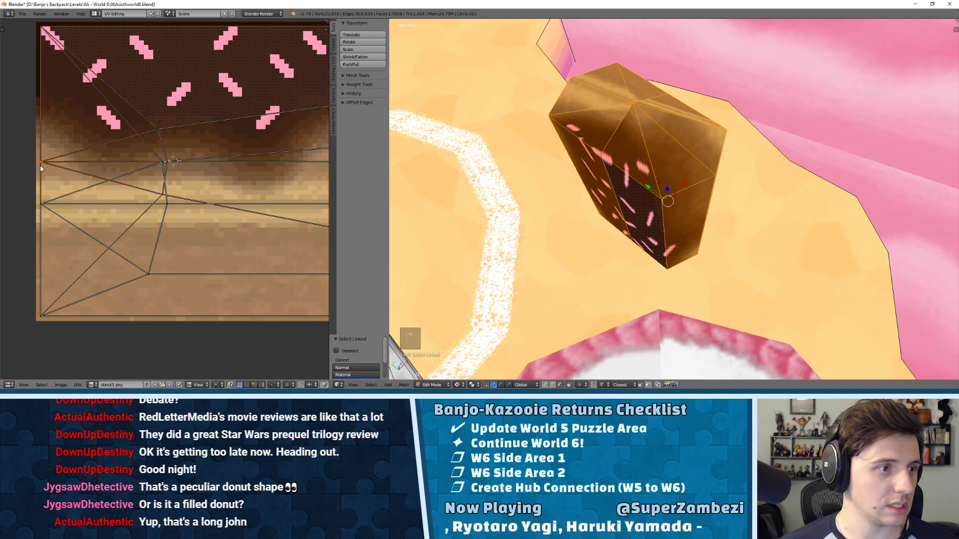
{"action": "key", "text": "g"}
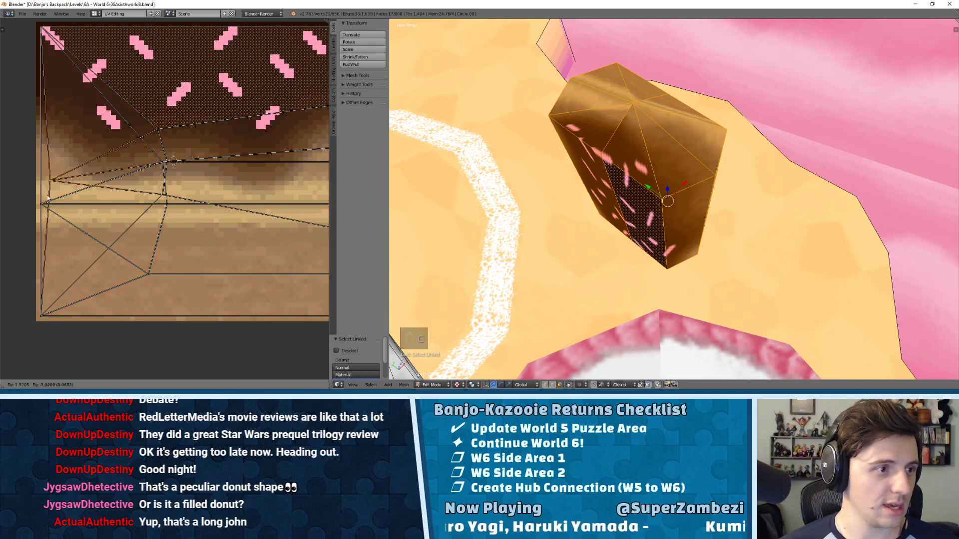
{"action": "left_click", "coordinate": [37, 218]}
- Move the three central UV vertices down about 0.110, 0.136 and 0.260 to align with the other half's vertices
{"action": "key", "text": "g"}
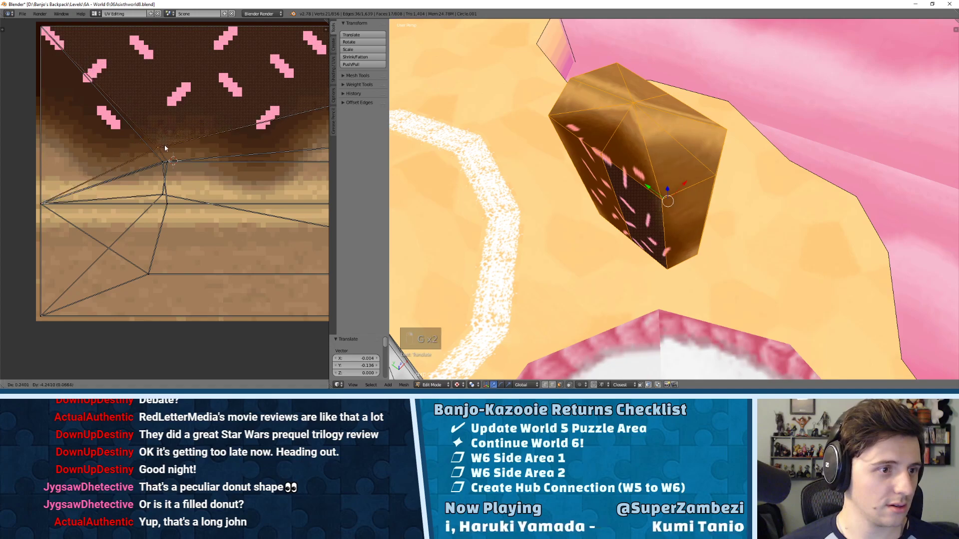
{"action": "left_click", "coordinate": [170, 160]}
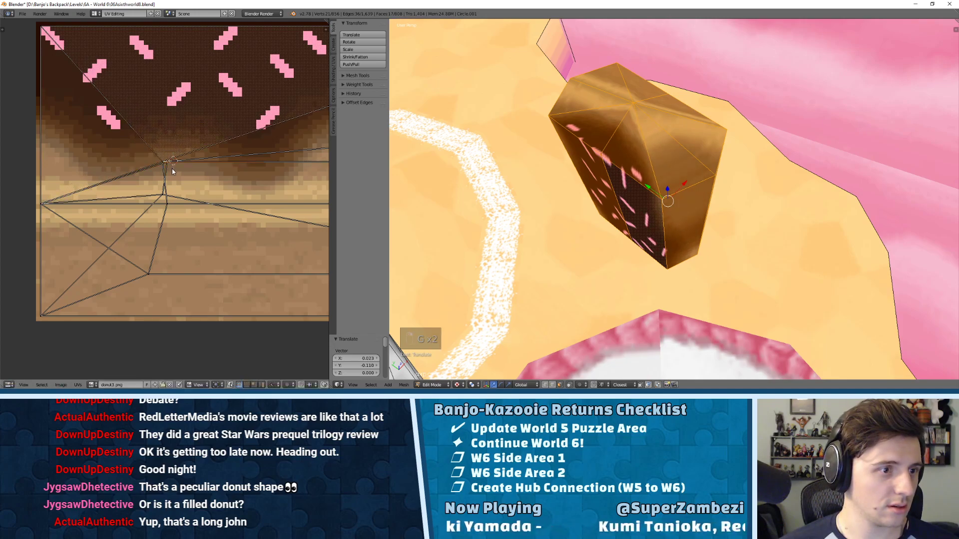
{"action": "key", "text": "g"}
{"action": "left_click", "coordinate": [169, 209]}
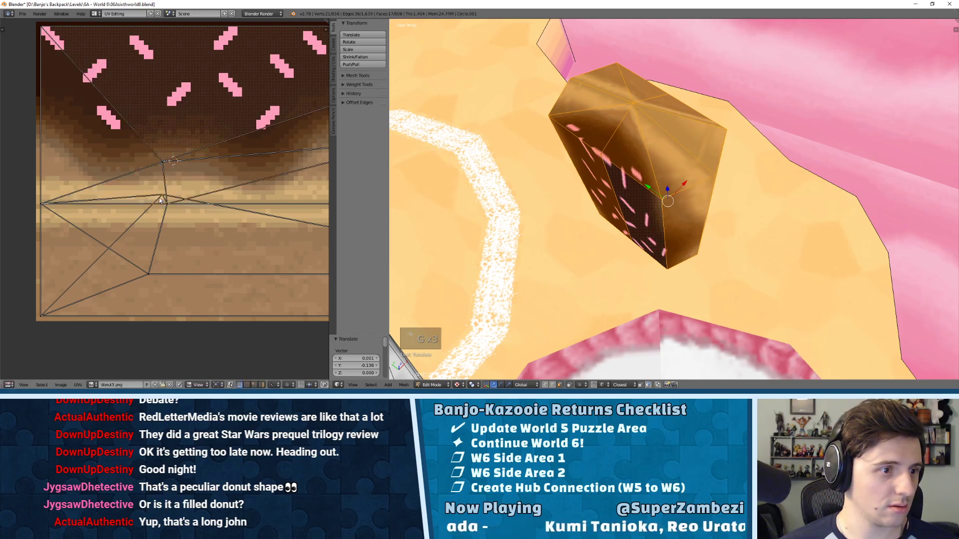
{"action": "key", "text": "g"}
{"action": "left_click", "coordinate": [146, 275]}
- Move the three right-edge UV vertices down about 0.150, 0.140 and 0.139 onto the other half's matching vertices
{"action": "middle_click_drag", "start_coordinate": [218, 206], "coordinate": [132, 203]}
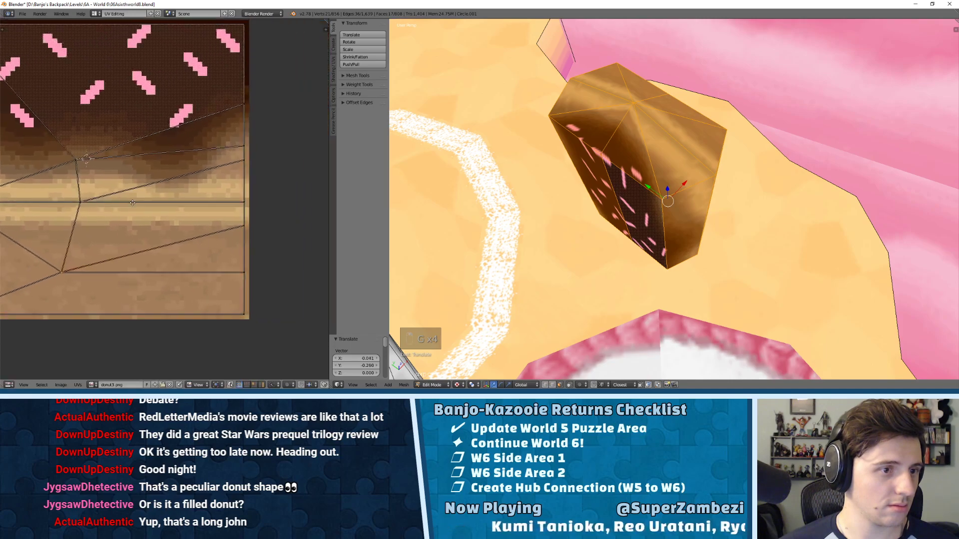
{"action": "key", "text": "g"}
{"action": "left_click", "coordinate": [241, 280]}
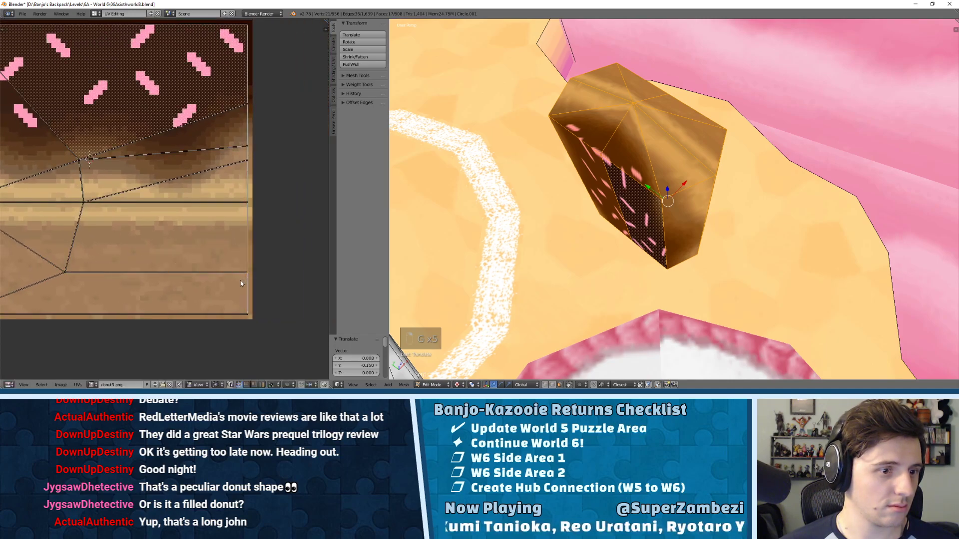
{"action": "key", "text": "g"}
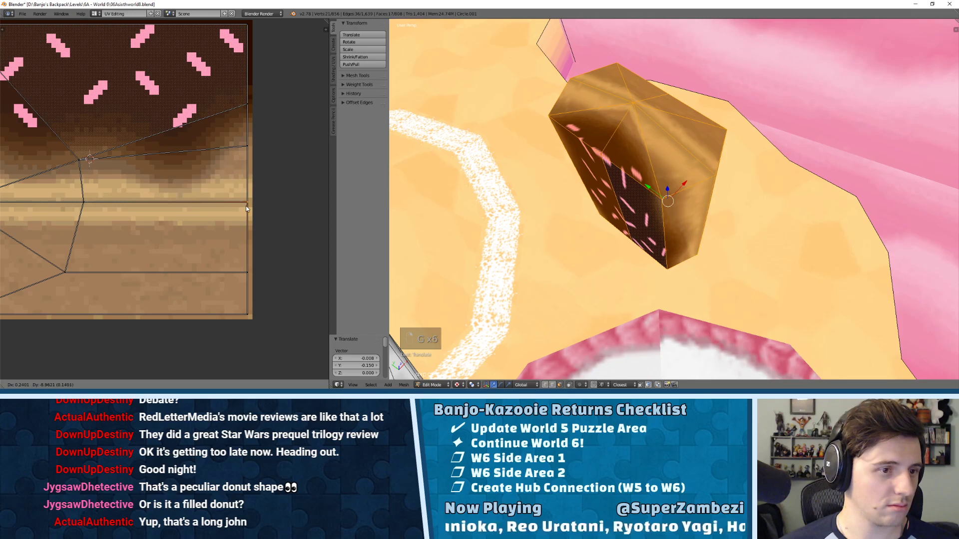
{"action": "left_click", "coordinate": [248, 149]}
{"action": "key", "text": "g"}
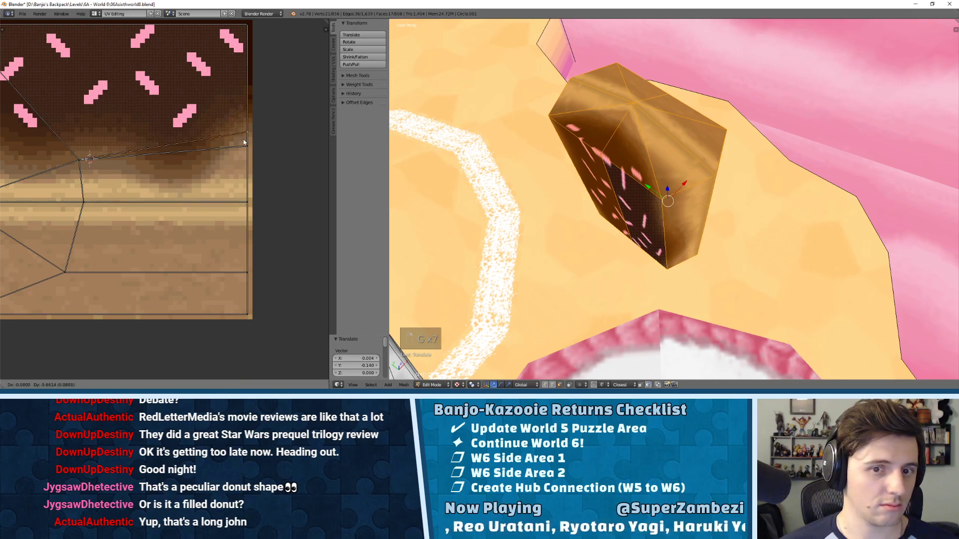
{"action": "left_click", "coordinate": [244, 151]}
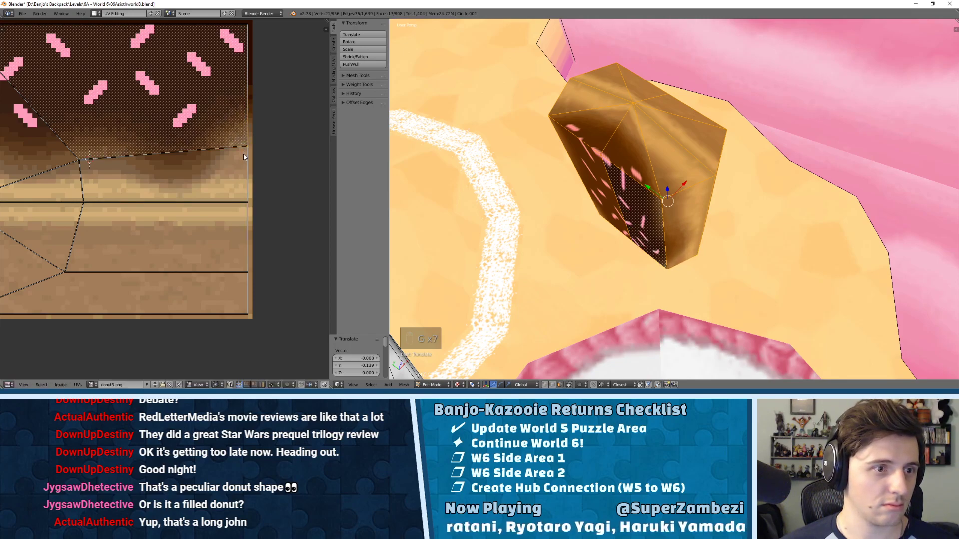
- Clear the selection and inspect the donut's sides and sprinkled front in Object Mode
{"action": "key", "text": "a"}
{"action": "key", "text": "Tab"}
{"action": "middle_click_drag", "start_coordinate": [599, 165], "coordinate": [669, 195]}
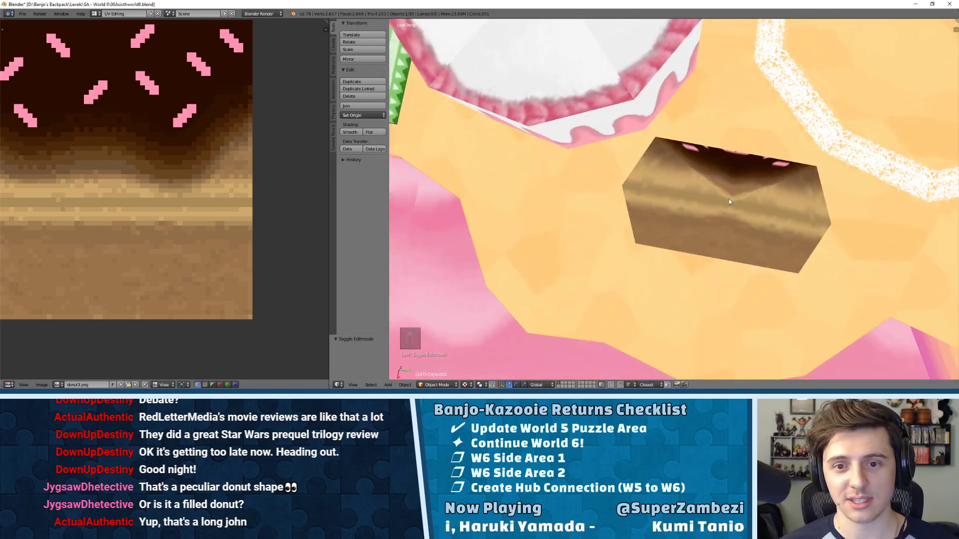
{"action": "middle_click_drag", "start_coordinate": [729, 199], "coordinate": [619, 91]}
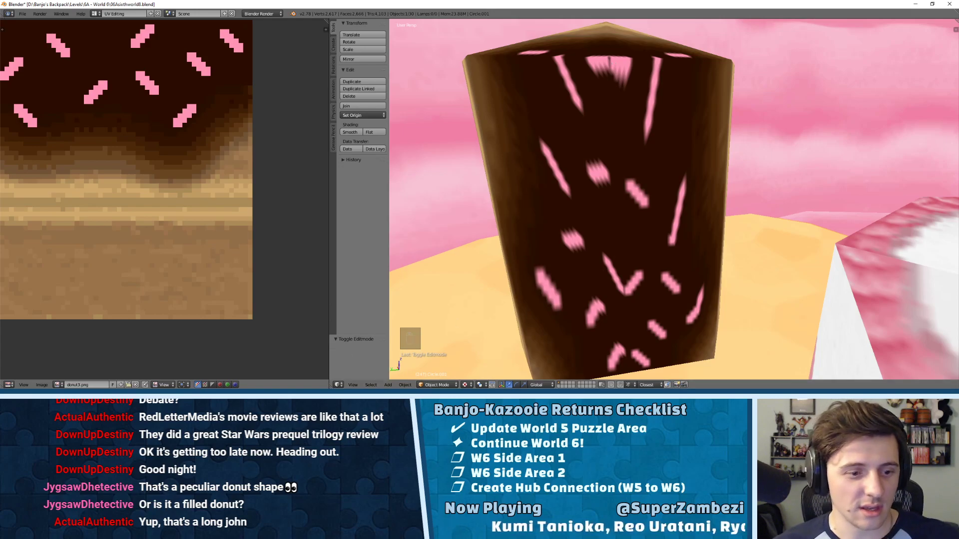
- Switch to Photoshop, pencil over the two upper-corner sprinkles with the sampled dark icing colour, and shorten five of the remaining sprinkles
{"action": "key", "text": "alt+Tab"}
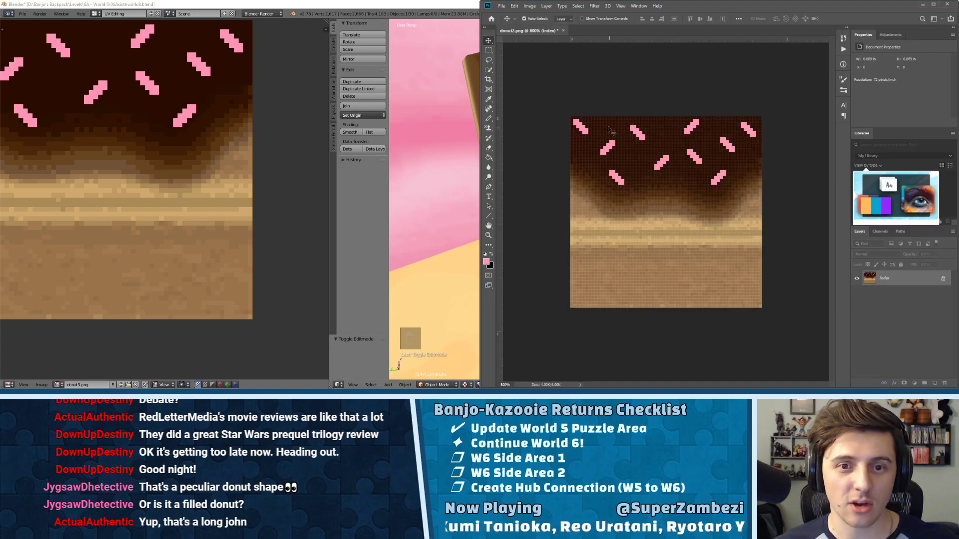
{"action": "key", "text": "ctrl+plus"}
{"action": "key", "text": "ctrl+minus"}
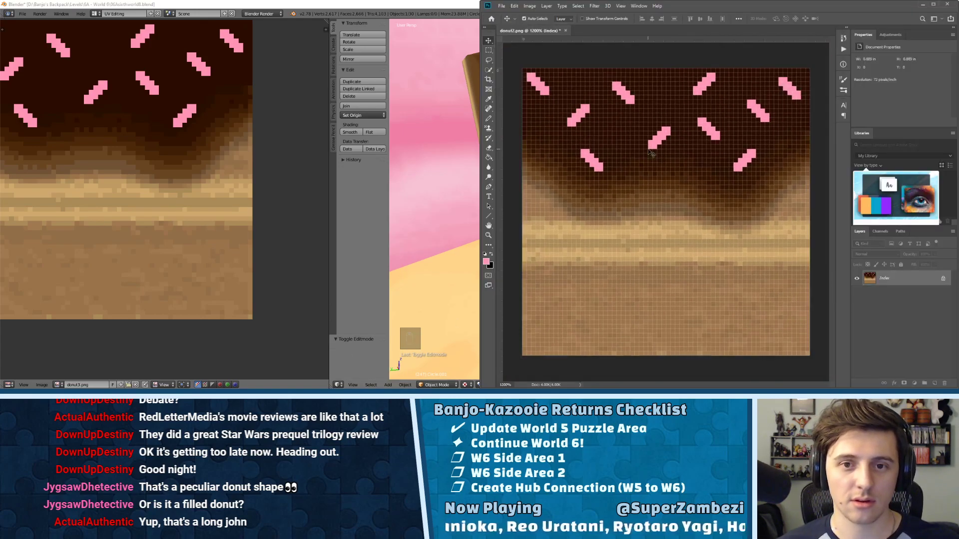
{"action": "key", "text": "ctrl+minus"}
{"action": "key", "text": "ctrl+plus"}
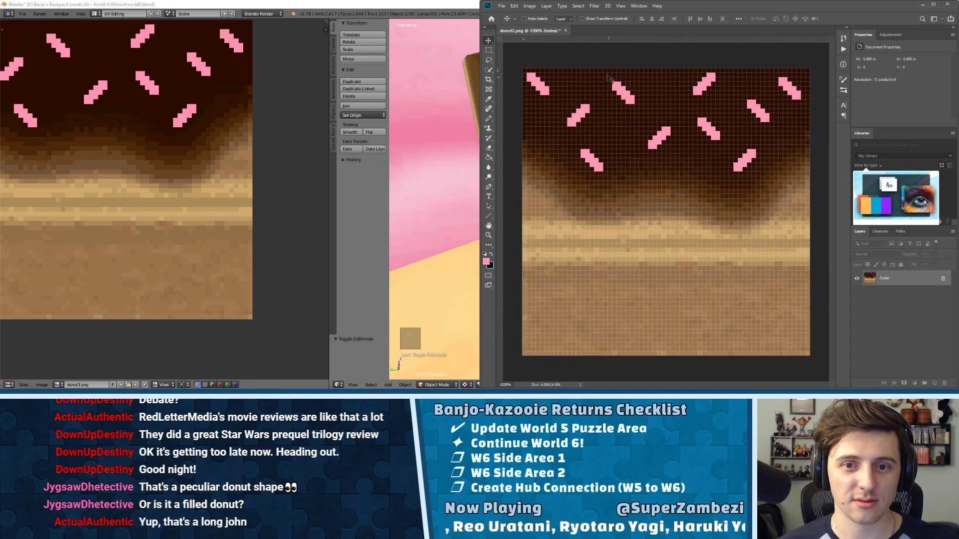
{"action": "key", "text": "b"}
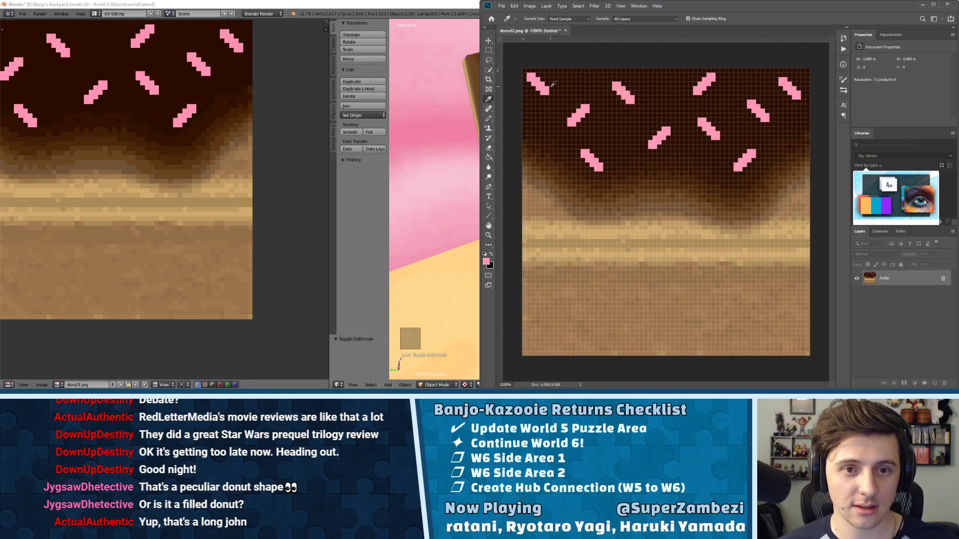
{"action": "left_click", "coordinate": [547, 85], "text": "alt"}
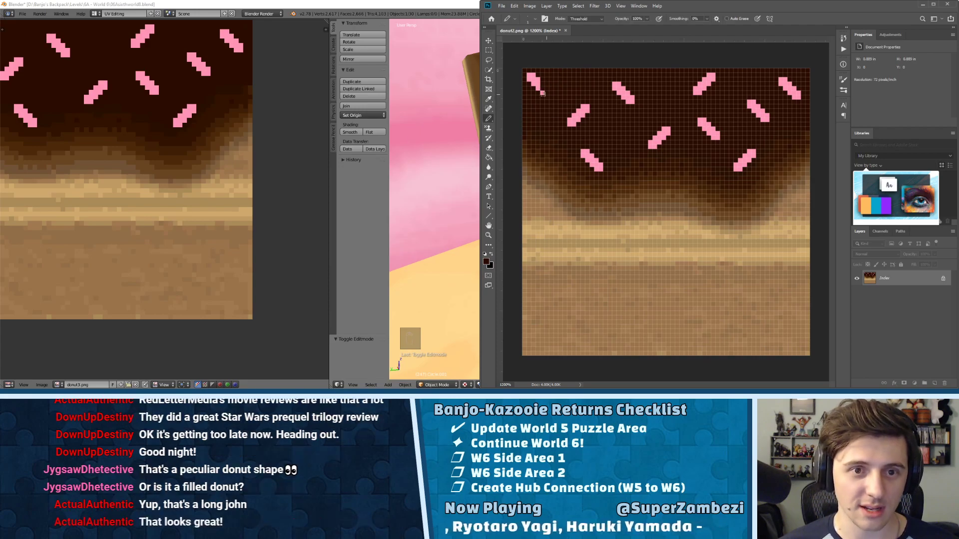
{"action": "left_click_drag", "start_coordinate": [529, 74], "coordinate": [541, 87]}
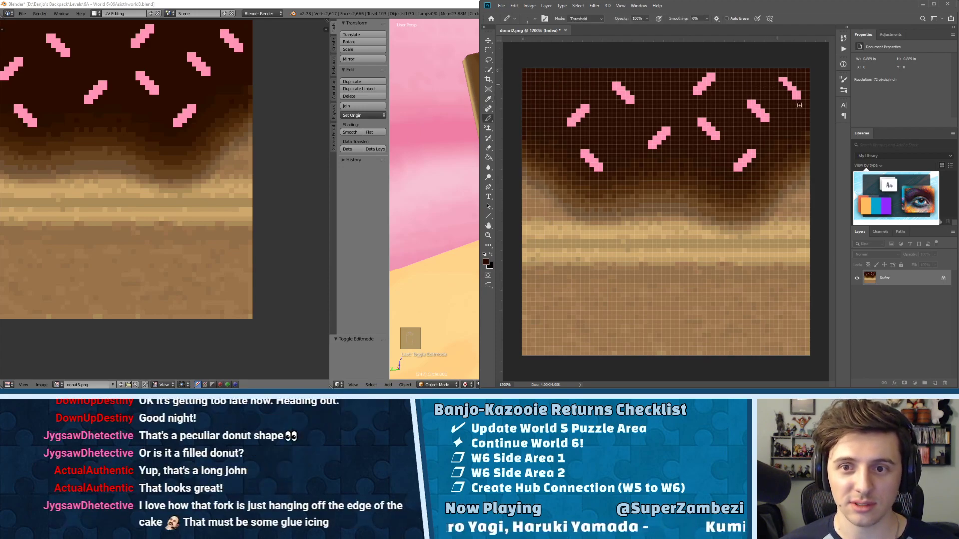
{"action": "mouse_move", "coordinate": [775, 78]}
{"action": "left_mouse_down"}
{"action": "mouse_move", "coordinate": [799, 102]}
{"action": "mouse_move", "coordinate": [798, 94]}
{"action": "left_mouse_up"}
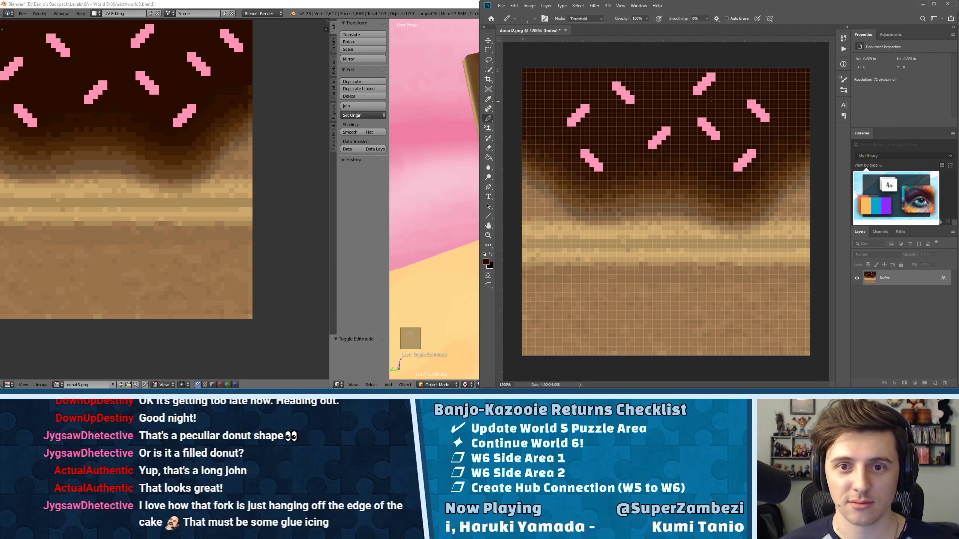
{"action": "left_click_drag", "start_coordinate": [707, 75], "coordinate": [716, 81]}
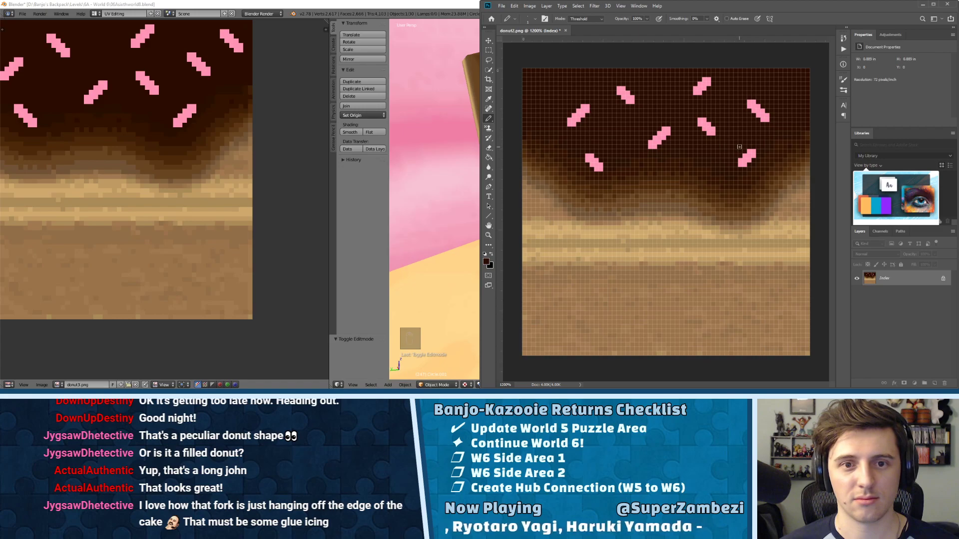
- Export the edited texture to the 6A - World 6 folder as donut3.png, replacing the existing file
{"action": "left_click", "coordinate": [501, 6]}
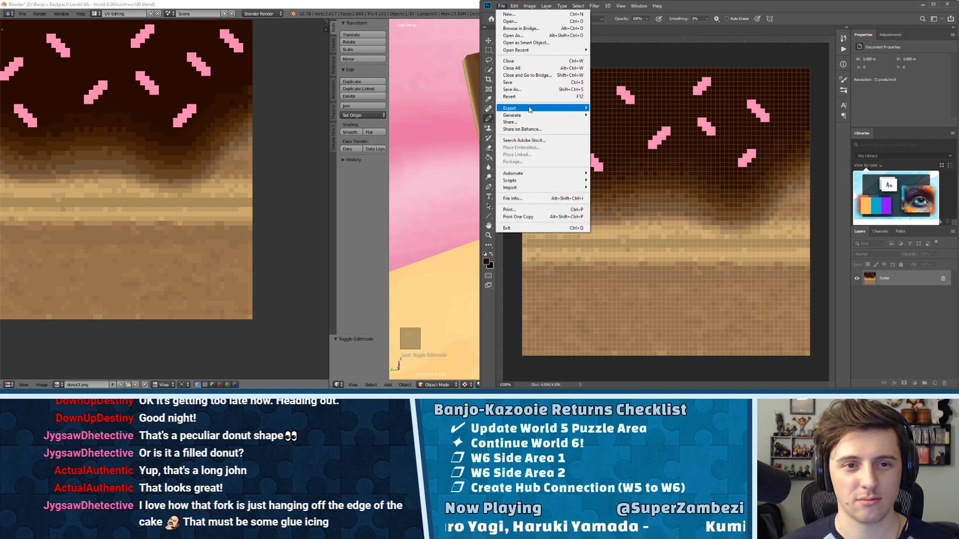
{"action": "mouse_move", "coordinate": [530, 109]}
{"action": "left_click", "coordinate": [619, 108]}
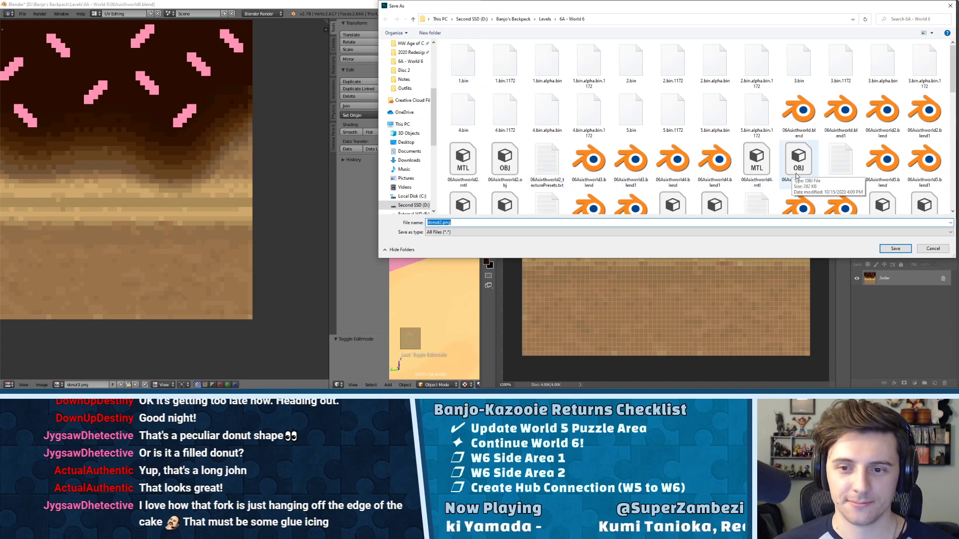
{"action": "scroll", "coordinate": [758, 155], "scroll_direction": "down", "scroll_amount": 5}
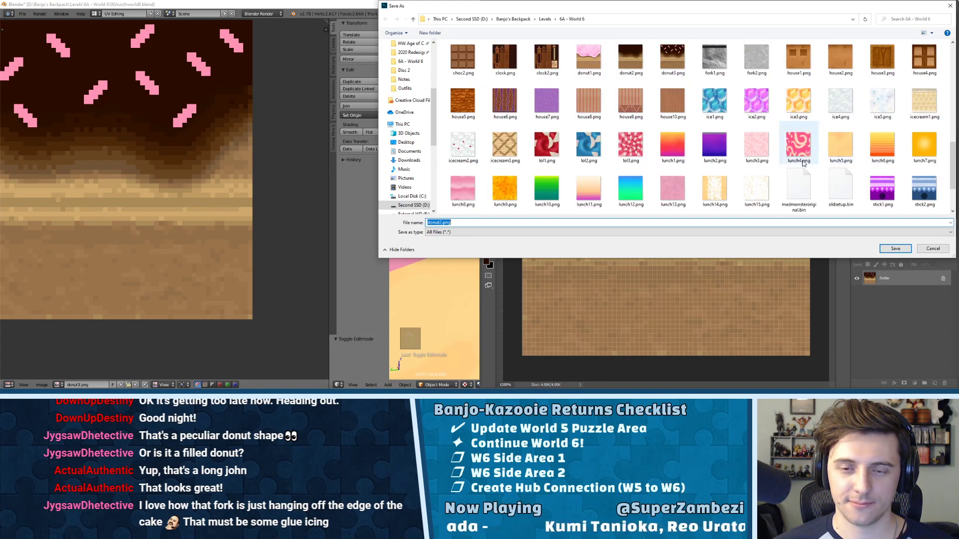
{"action": "scroll", "coordinate": [677, 131], "scroll_direction": "up", "scroll_amount": 1}
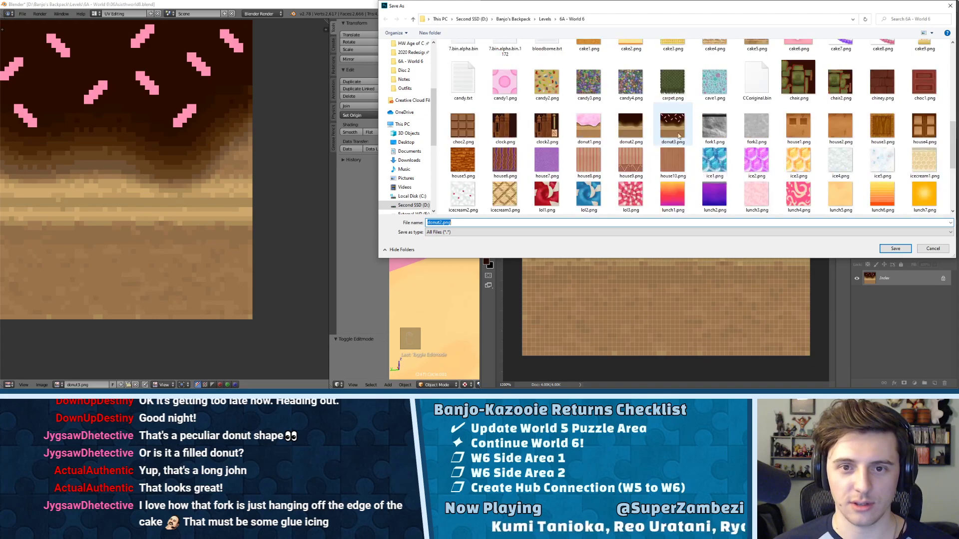
{"action": "left_click", "coordinate": [676, 134]}
{"action": "left_click", "coordinate": [895, 248]}
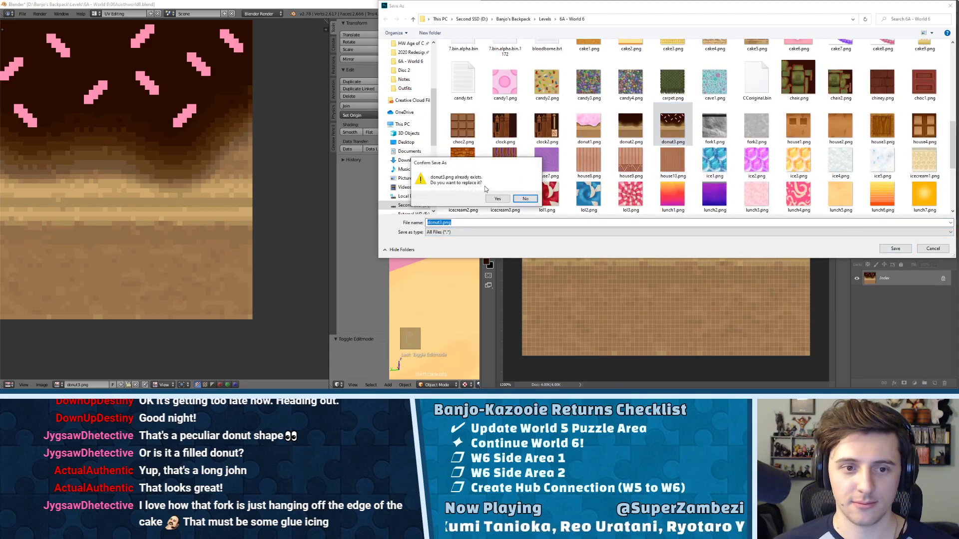
{"action": "left_click", "coordinate": [497, 199]}
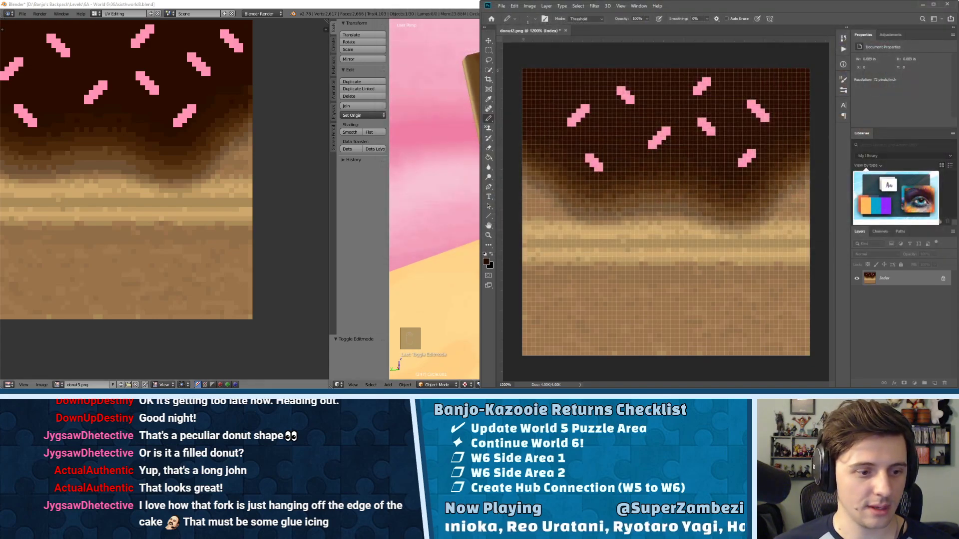
- Switch to Blender, reload donut3.png in the UV editor, and check the updated sprinkles on the donut's front
{"action": "left_click", "coordinate": [244, 395]}
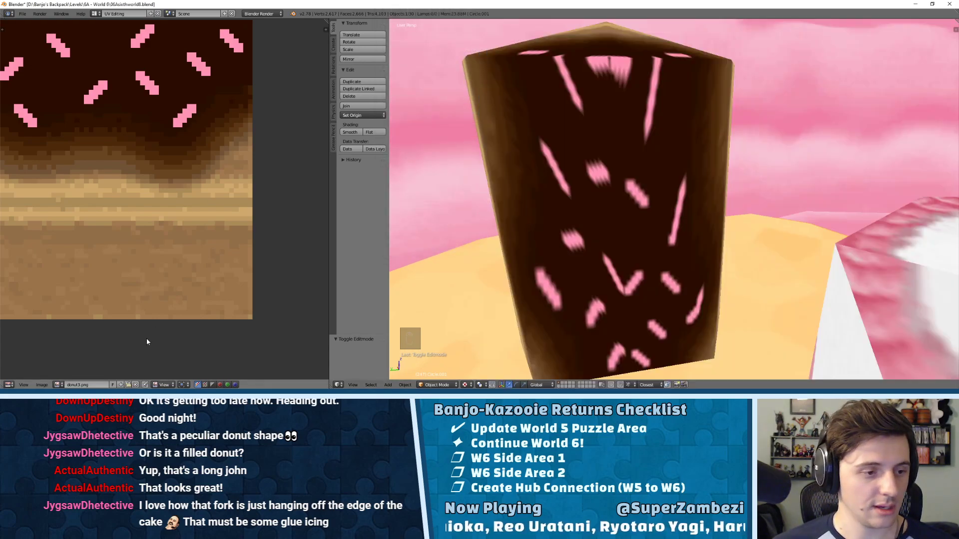
{"action": "left_click", "coordinate": [48, 386]}
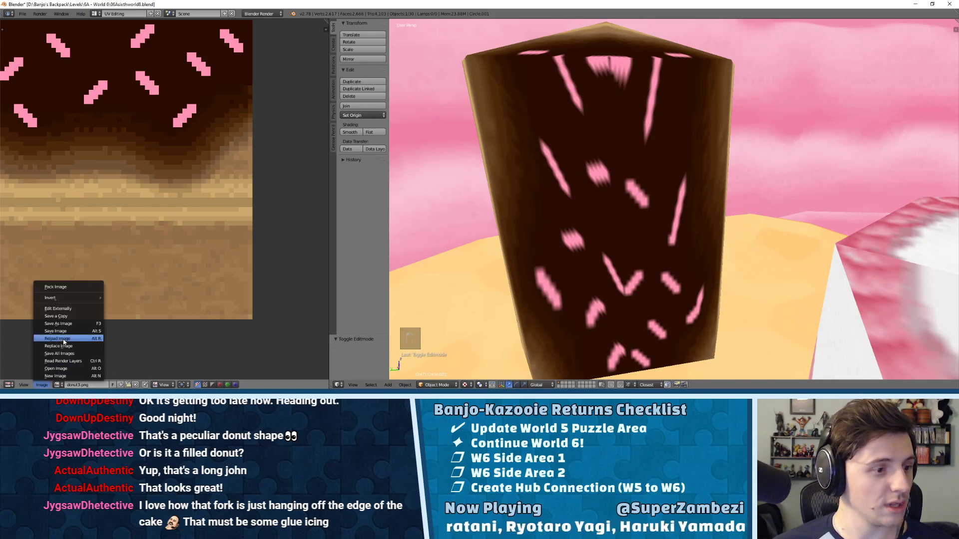
{"action": "left_click", "coordinate": [64, 342]}
{"action": "middle_click_drag", "start_coordinate": [556, 233], "coordinate": [558, 228]}
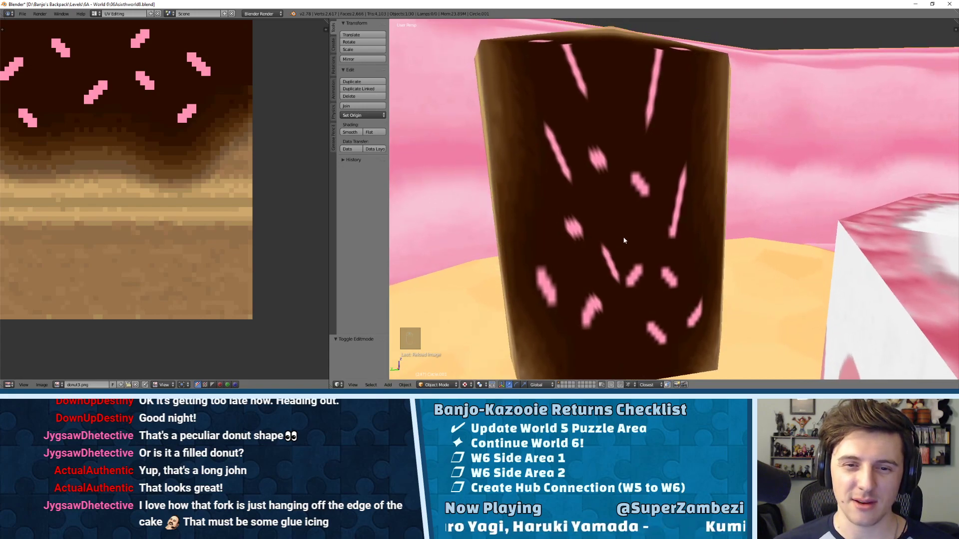
{"action": "middle_click_drag", "start_coordinate": [623, 240], "coordinate": [633, 215]}
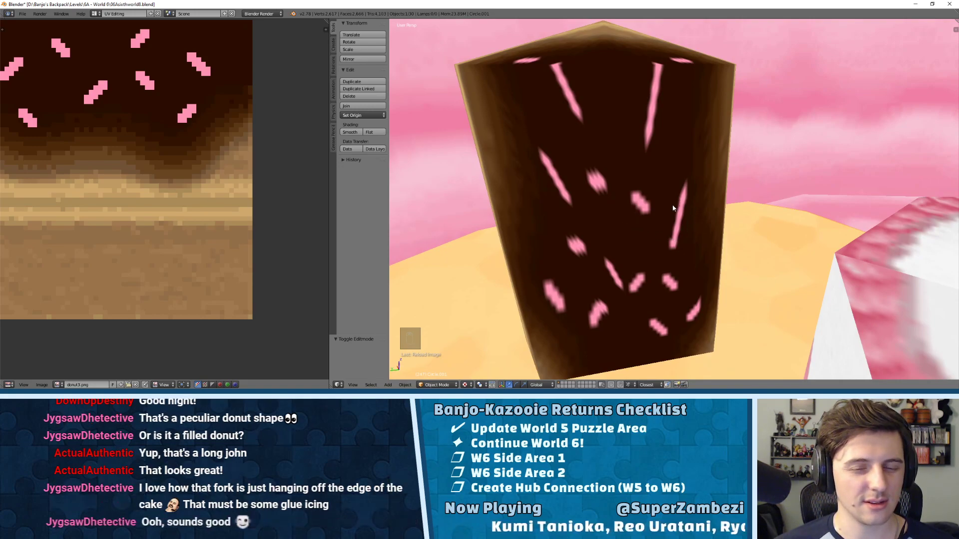
{"action": "scroll", "coordinate": [156, 155], "scroll_direction": "down", "scroll_amount": 1}
{"action": "scroll", "coordinate": [165, 156], "scroll_direction": "down", "scroll_amount": 2}
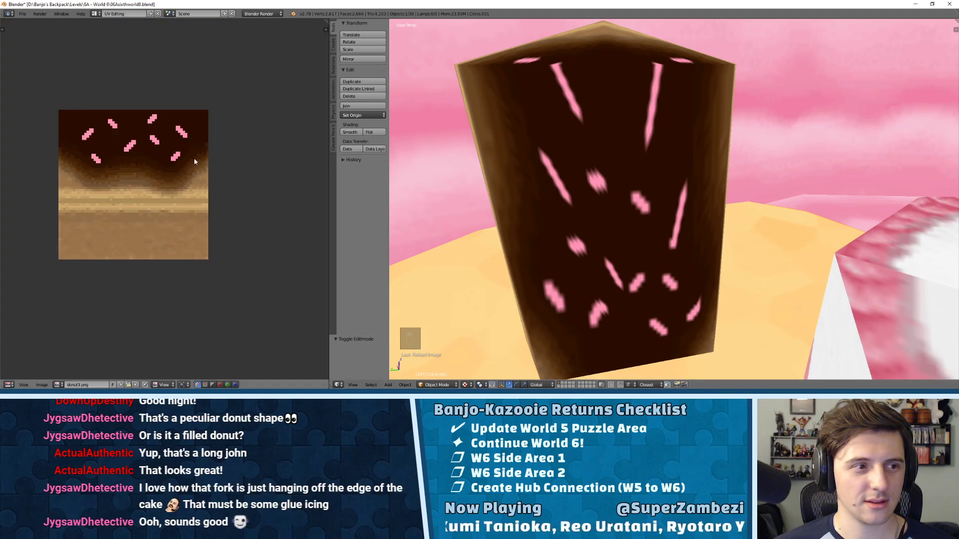
{"action": "scroll", "coordinate": [119, 142], "scroll_direction": "up", "scroll_amount": 1}
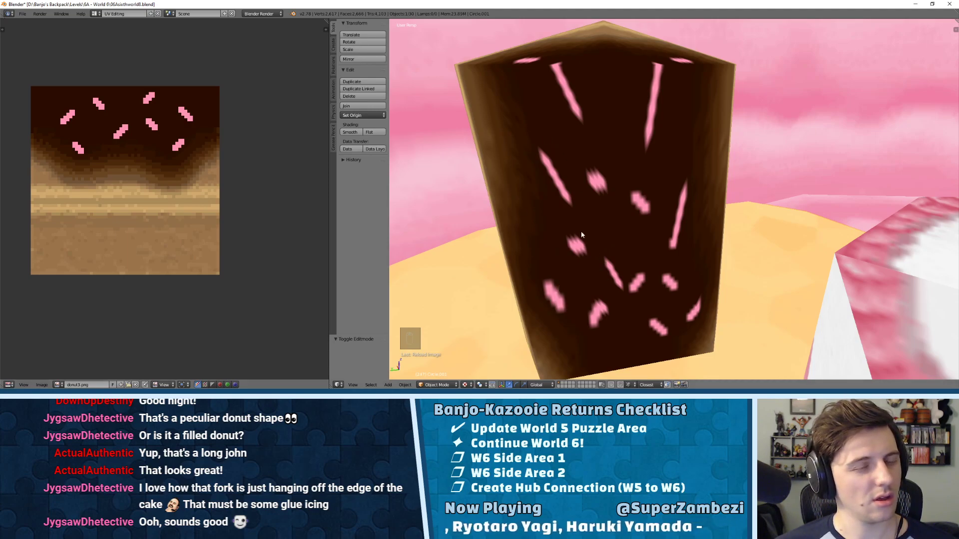
- Triangulate the donut's selected front faces and return to Object Mode with the selection cleared
{"action": "key", "text": "Tab"}
{"action": "key", "text": "Tab"}
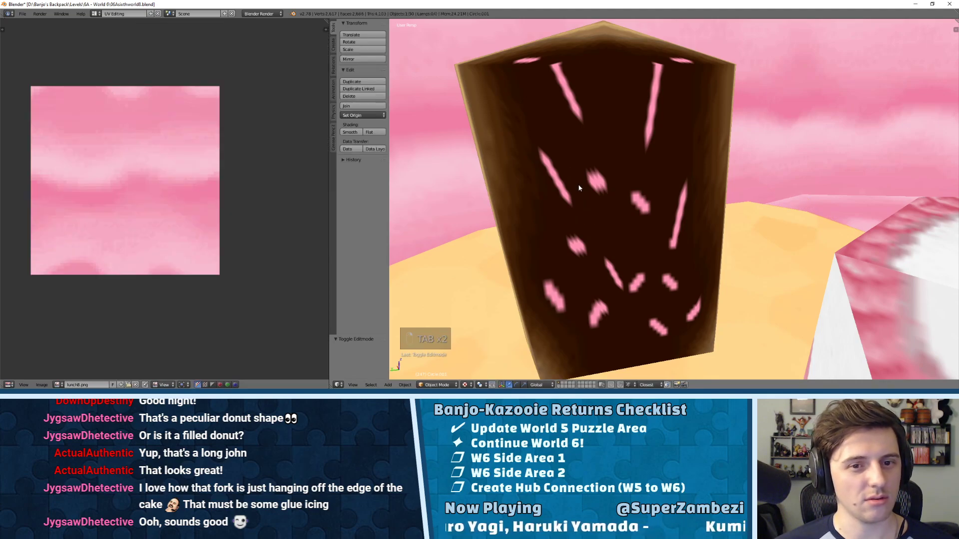
{"action": "key", "text": "Tab"}
{"action": "key", "text": "ctrl+t"}
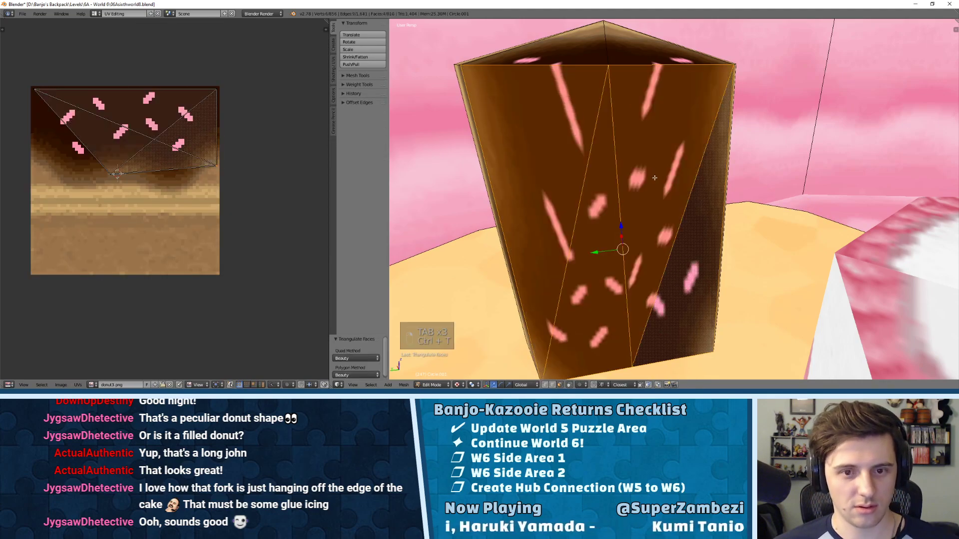
{"action": "key", "text": "a"}
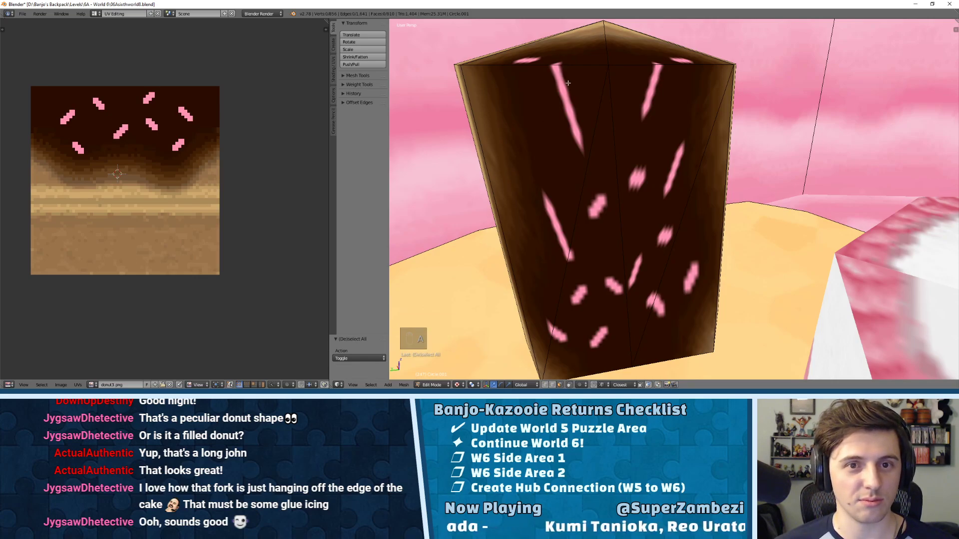
{"action": "key", "text": "a"}
{"action": "key", "text": "Tab"}
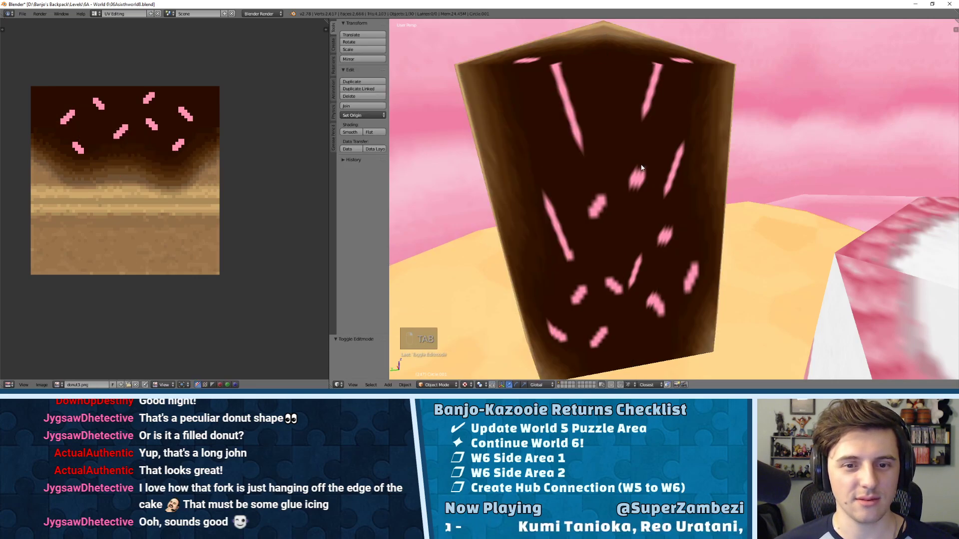
- Select the donut's linked faces and slide the three inner UV seam vertices about 0.156 in the negative X direction
{"action": "key", "text": "Tab"}
{"action": "right_click", "coordinate": [589, 242], "text": "shift"}
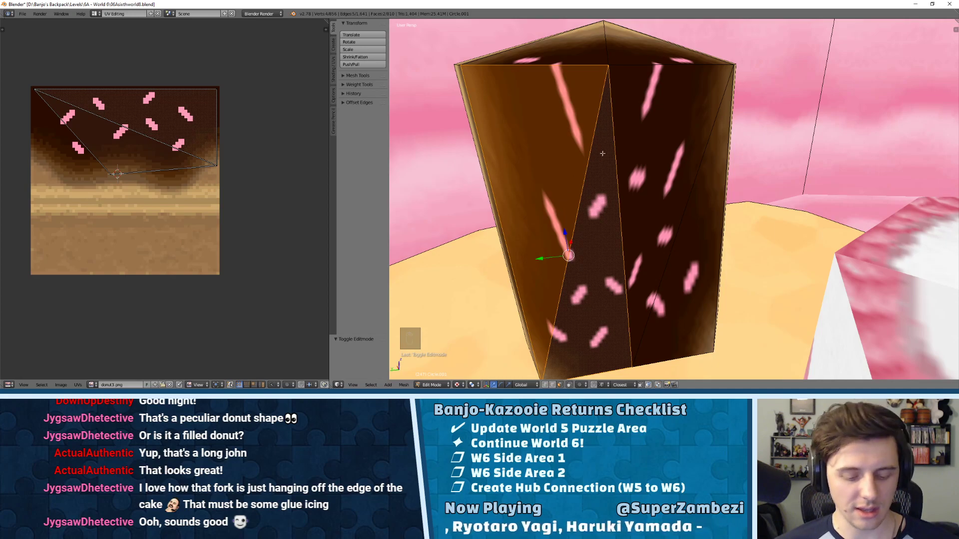
{"action": "key", "text": "l"}
{"action": "scroll", "coordinate": [130, 196], "scroll_direction": "up", "scroll_amount": 1}
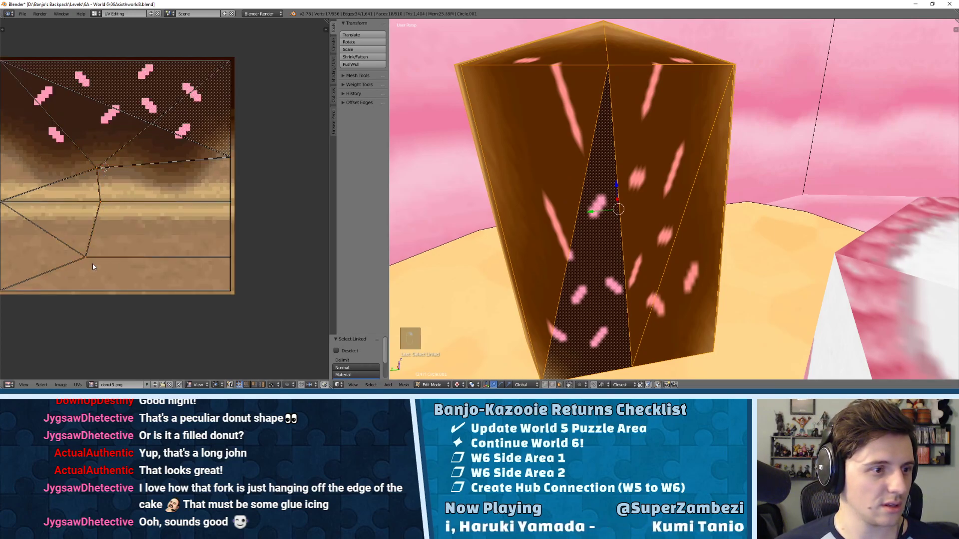
{"action": "key", "text": "g"}
{"action": "key", "text": "y"}
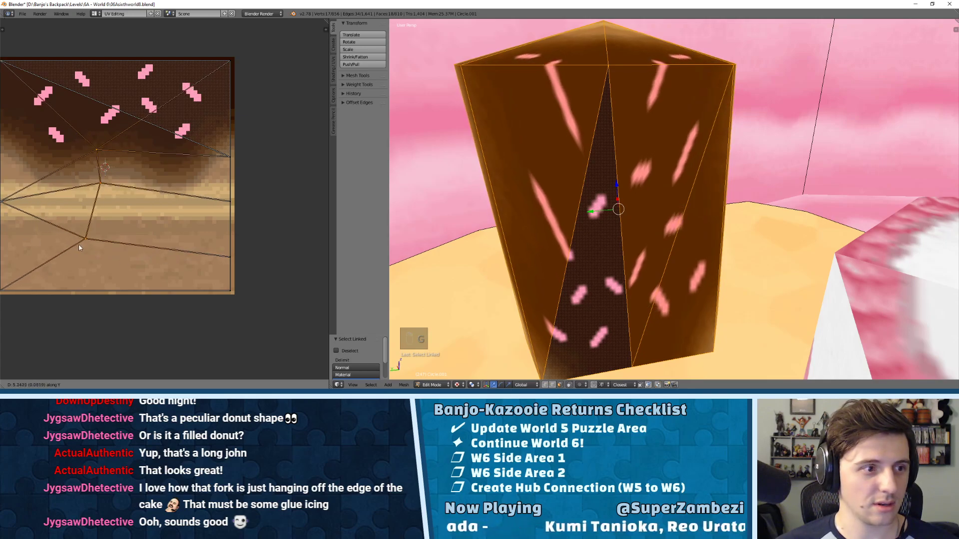
{"action": "key", "text": "x"}
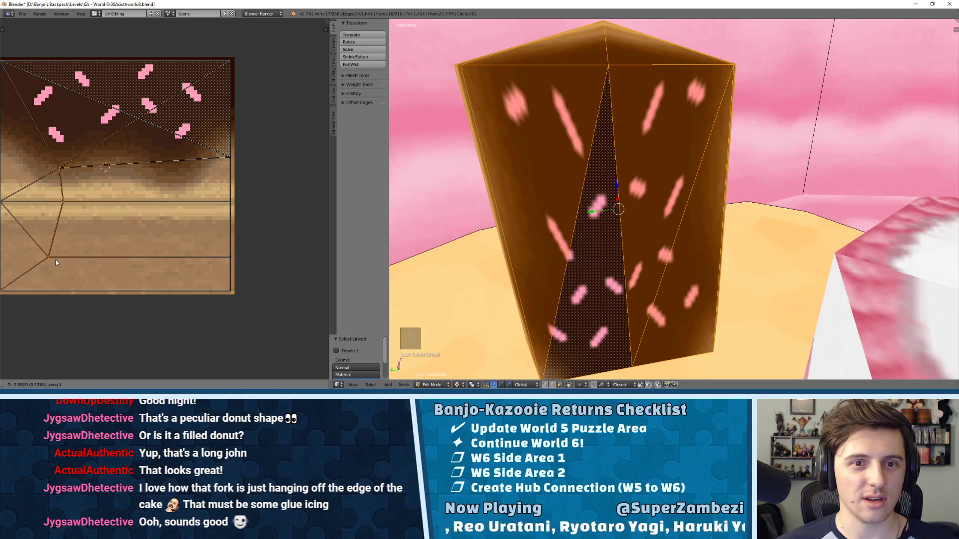
{"action": "left_click", "coordinate": [56, 260]}
{"action": "key", "text": "a"}
{"action": "key", "text": "Tab"}
- Inspect the donut's sprinkled front up close and alongside the fork and cake in Object Mode
{"action": "scroll", "coordinate": [652, 224], "scroll_direction": "down", "scroll_amount": 3}
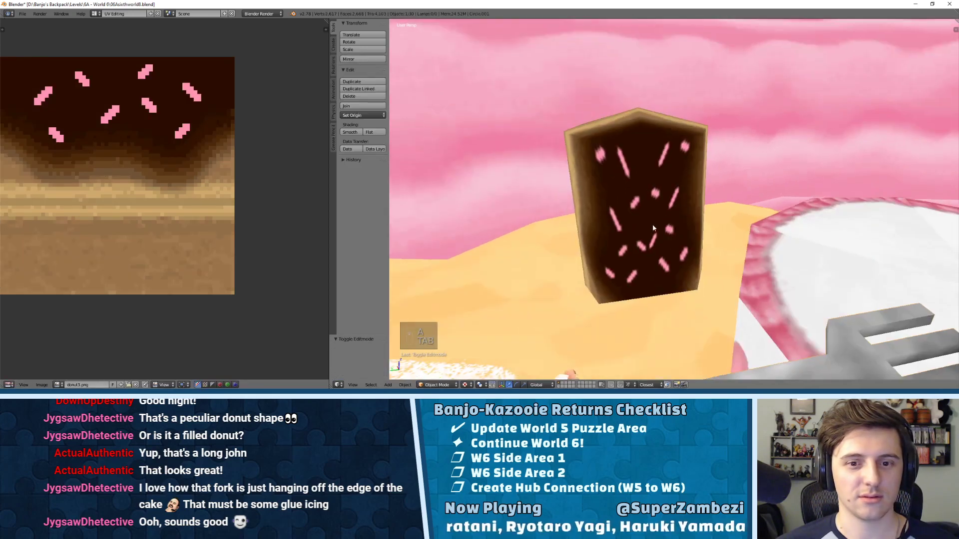
{"action": "middle_click_drag", "start_coordinate": [652, 224], "coordinate": [678, 238]}
{"action": "scroll", "coordinate": [672, 231], "scroll_direction": "up", "scroll_amount": 1}
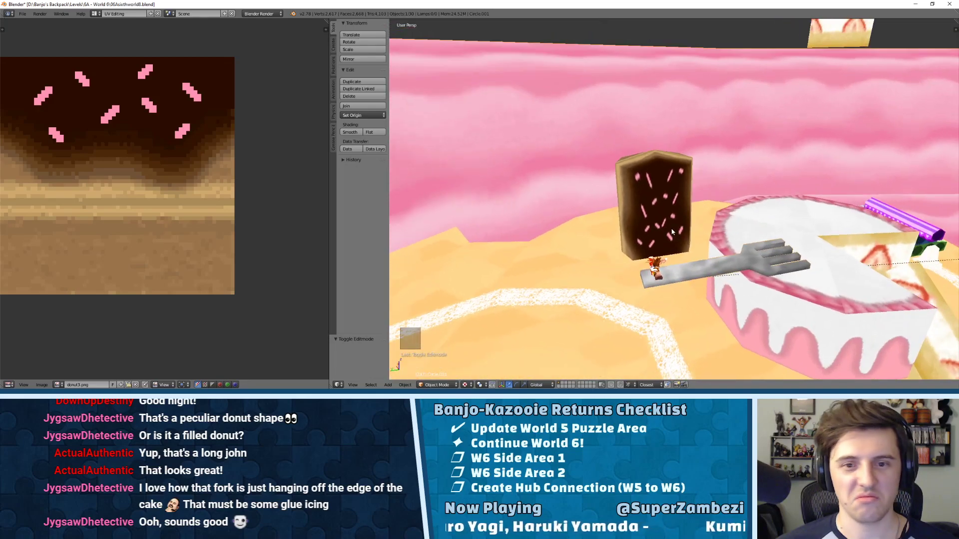
{"action": "middle_click_drag", "start_coordinate": [638, 207], "coordinate": [605, 149]}
{"action": "scroll", "coordinate": [634, 190], "scroll_direction": "up", "scroll_amount": 5}
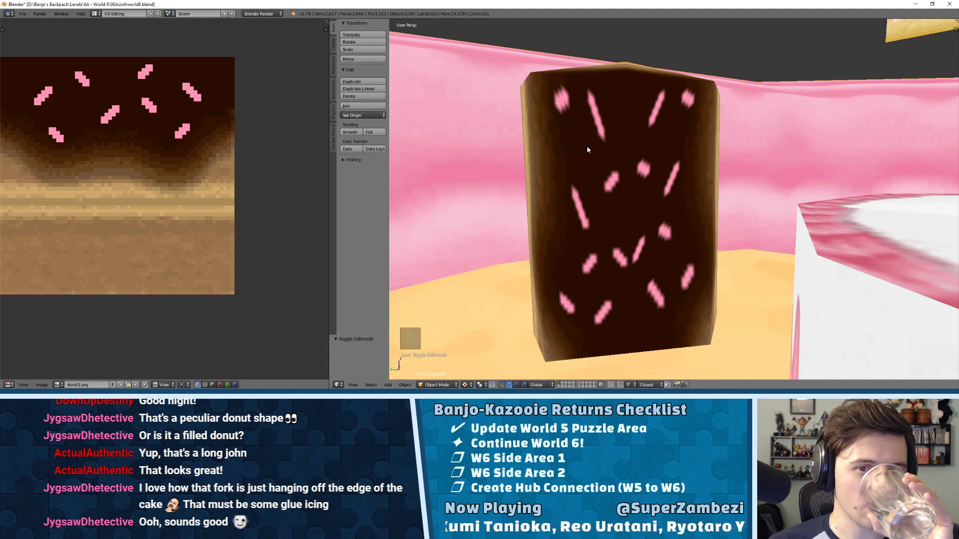
{"action": "middle_click_drag", "start_coordinate": [588, 150], "coordinate": [649, 180]}
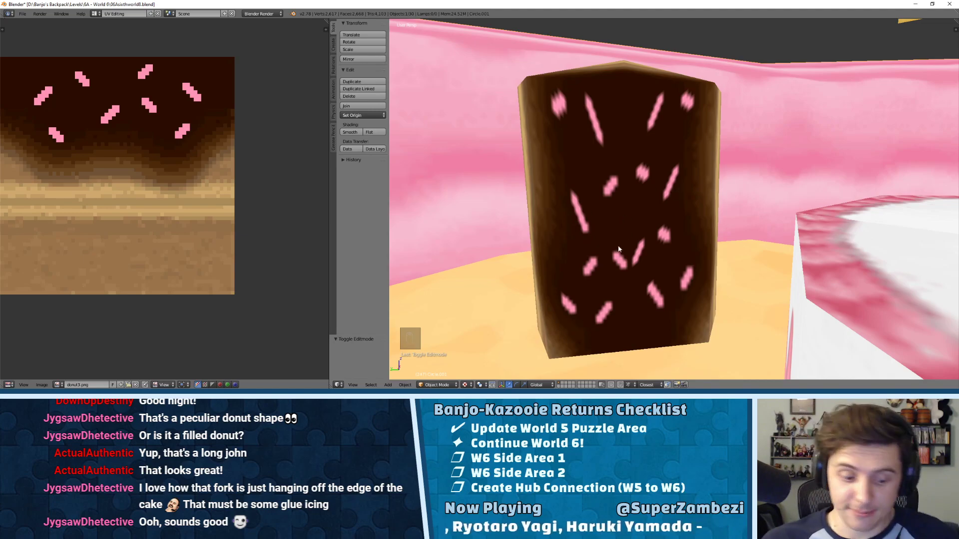
{"action": "middle_click_drag", "start_coordinate": [618, 248], "coordinate": [644, 199]}
{"action": "right_click", "coordinate": [648, 175]}
{"action": "key", "text": "Tab"}
{"action": "key", "text": "Tab"}
{"action": "scroll", "coordinate": [654, 185], "scroll_direction": "up", "scroll_amount": 3}
- Select the donut's top faces in Edit Mode and raise them about 0.177 along Z
{"action": "right_click", "coordinate": [627, 164]}
{"action": "key", "text": "Tab"}
{"action": "right_click", "coordinate": [644, 199], "text": "shift"}
{"action": "right_click", "coordinate": [627, 198], "text": "shift"}
{"action": "right_click", "coordinate": [627, 184], "text": "shift"}
{"action": "right_click", "coordinate": [644, 170], "text": "shift"}
{"action": "right_click", "coordinate": [672, 160], "text": "shift"}
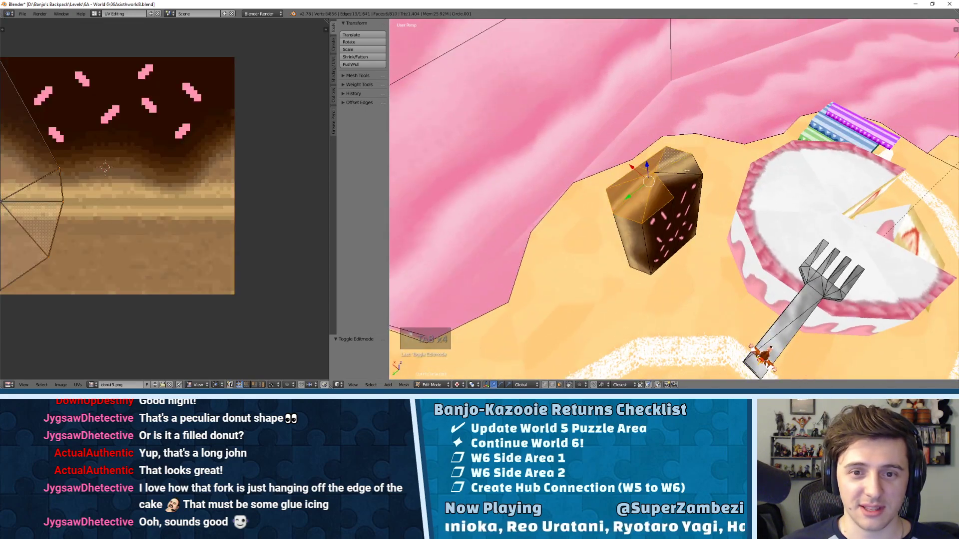
{"action": "right_click", "coordinate": [687, 171], "text": "shift"}
{"action": "middle_click_drag", "start_coordinate": [687, 171], "coordinate": [650, 142]}
{"action": "left_click_drag", "start_coordinate": [650, 141], "coordinate": [650, 124]}
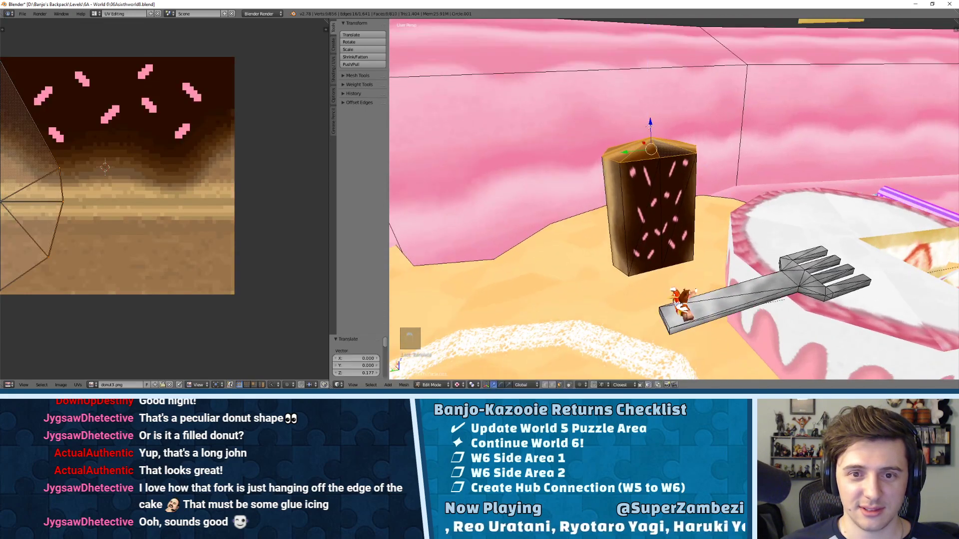
- Duplicate the whole donut and set the copy aside beyond the pink wall, finishing with a shift of about 18.9 along X
{"action": "middle_click_drag", "start_coordinate": [649, 125], "coordinate": [669, 192]}
{"action": "key", "text": "l"}
{"action": "scroll", "coordinate": [660, 362], "scroll_direction": "down", "scroll_amount": 6}
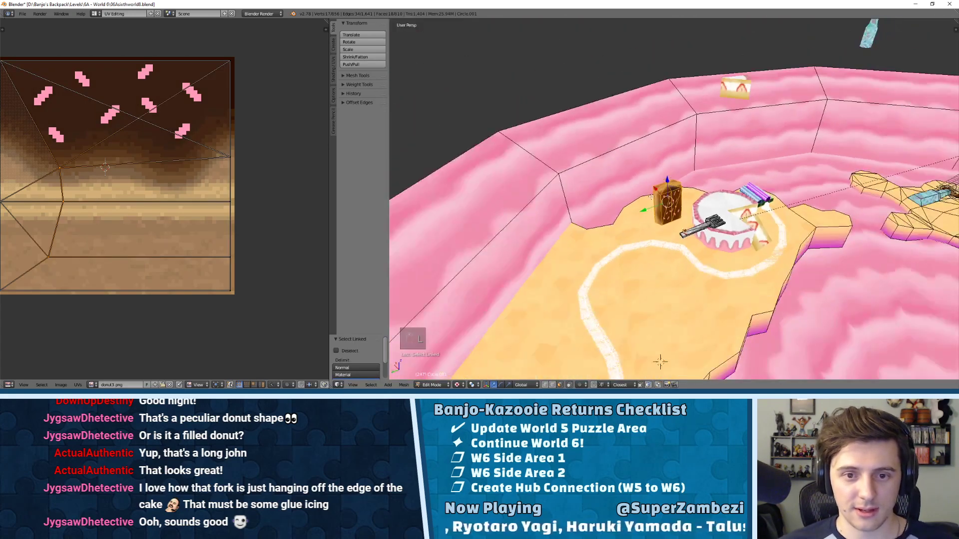
{"action": "key", "text": "shift+d"}
{"action": "left_click", "coordinate": [672, 104]}
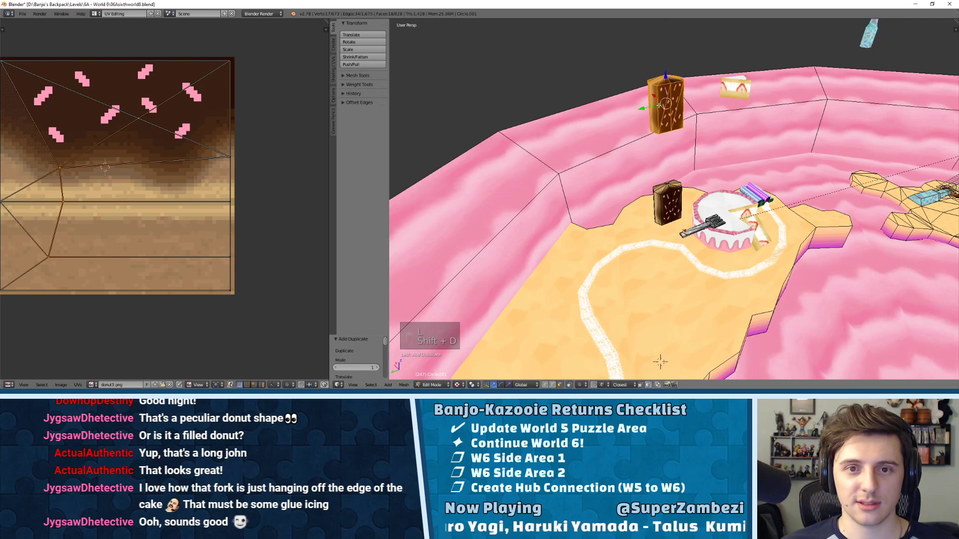
{"action": "key", "text": "g"}
{"action": "key", "text": "x"}
{"action": "left_click", "coordinate": [660, 363]}
{"action": "middle_click_drag", "start_coordinate": [661, 362], "coordinate": [636, 364]}
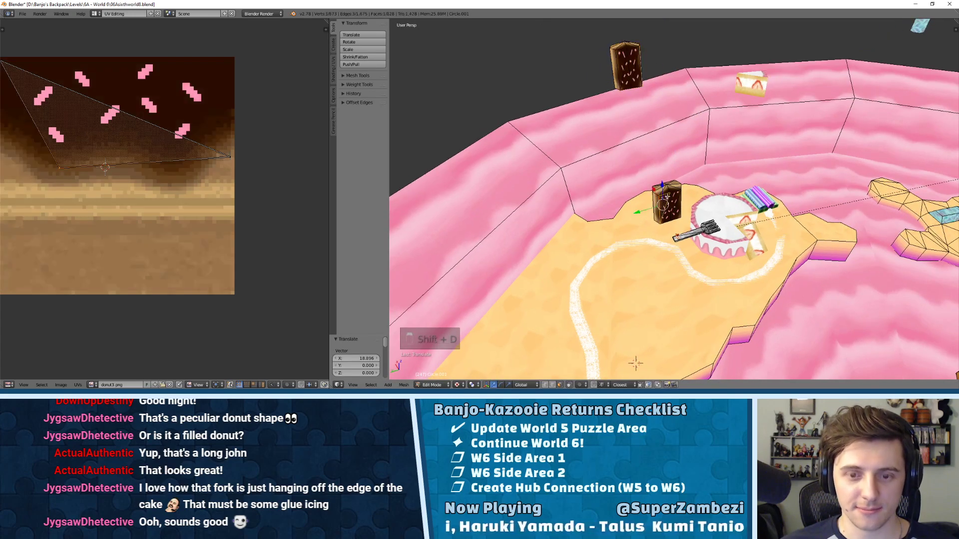
- Move the original donut about 1.67 along X and 2.63 along Y in a top-down view
{"action": "key", "text": "l"}
{"action": "key", "text": "KP_Decimal"}
{"action": "key", "text": "KP_7"}
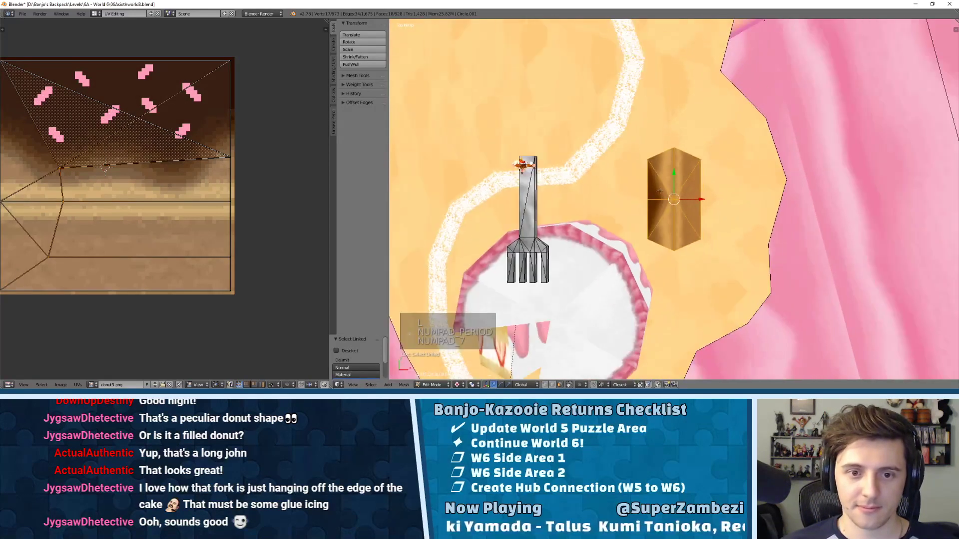
{"action": "middle_click_drag", "start_coordinate": [686, 180], "coordinate": [669, 179]}
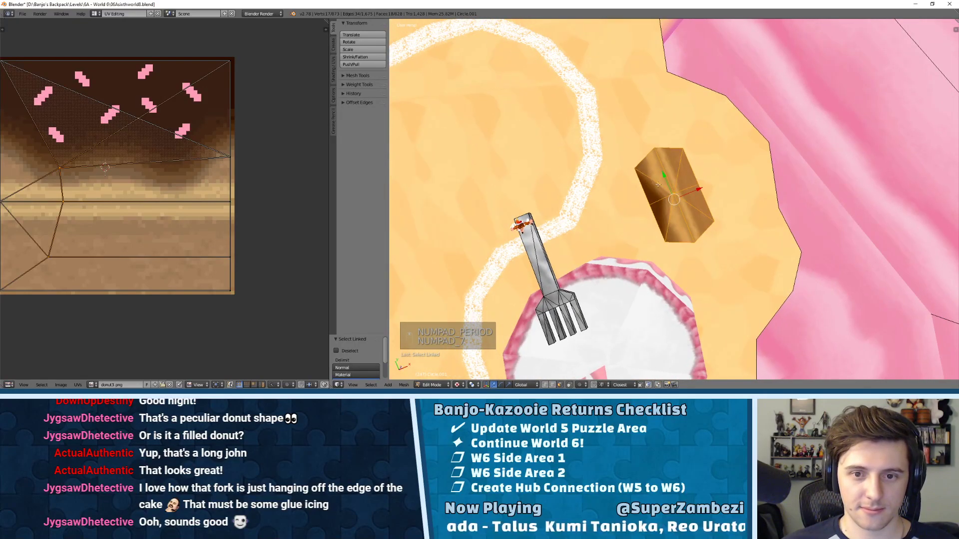
{"action": "key", "text": "g"}
{"action": "key", "text": "y"}
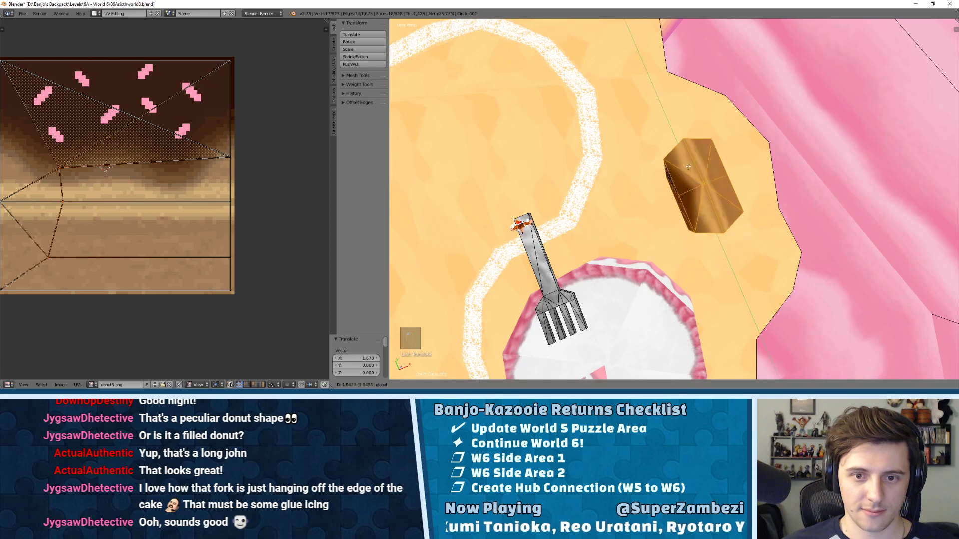
{"action": "left_click", "coordinate": [734, 165]}
{"action": "mouse_move", "coordinate": [734, 165]}
{"action": "middle_mouse_down"}
{"action": "mouse_move", "coordinate": [749, 143]}
{"action": "mouse_move", "coordinate": [739, 164]}
{"action": "middle_mouse_up"}
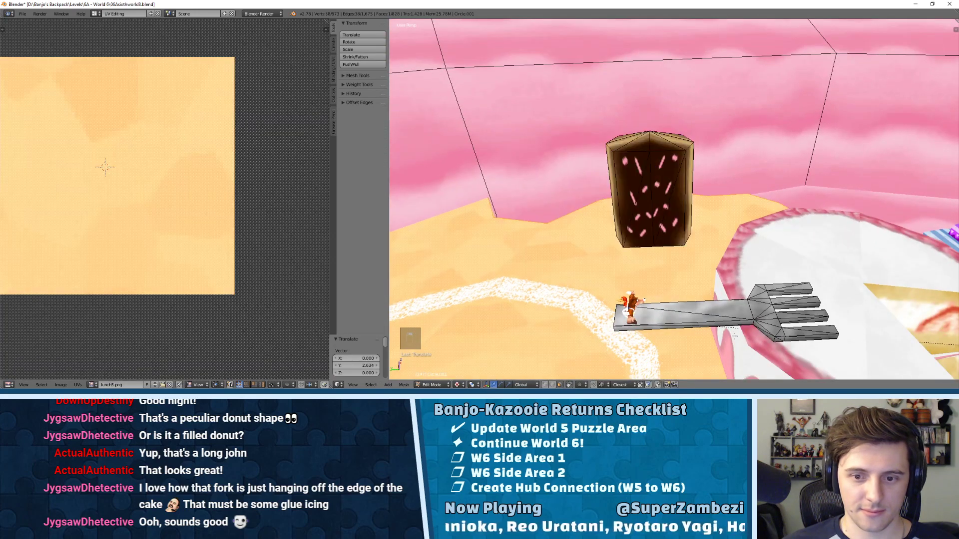
- Duplicate the whole fork and set the copy beside the spare donut beyond the wall, finishing with a shift of about 34.28 along X
{"action": "right_click", "coordinate": [745, 311]}
{"action": "key", "text": "l"}
{"action": "scroll", "coordinate": [745, 311], "scroll_direction": "down", "scroll_amount": 5}
{"action": "middle_click_drag", "start_coordinate": [745, 311], "coordinate": [760, 285]}
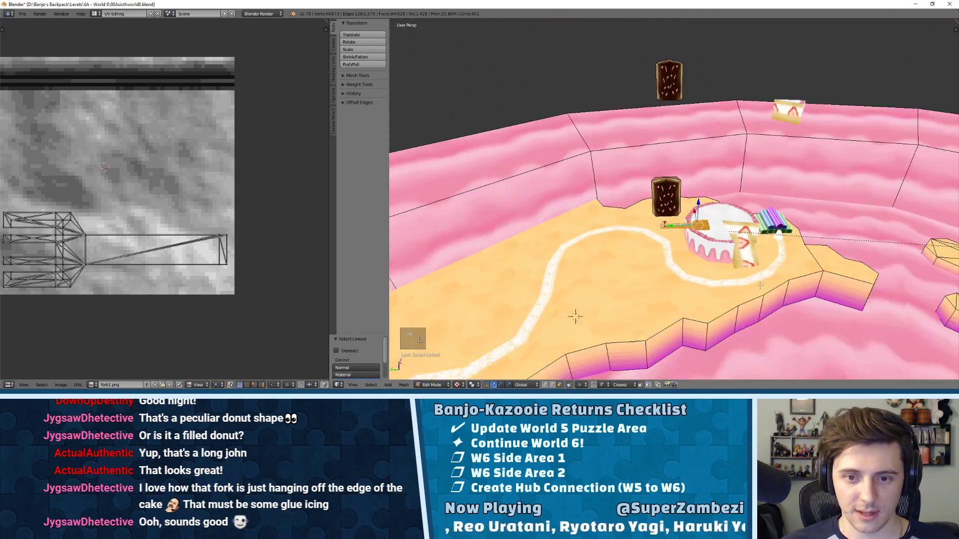
{"action": "key", "text": "shift+d"}
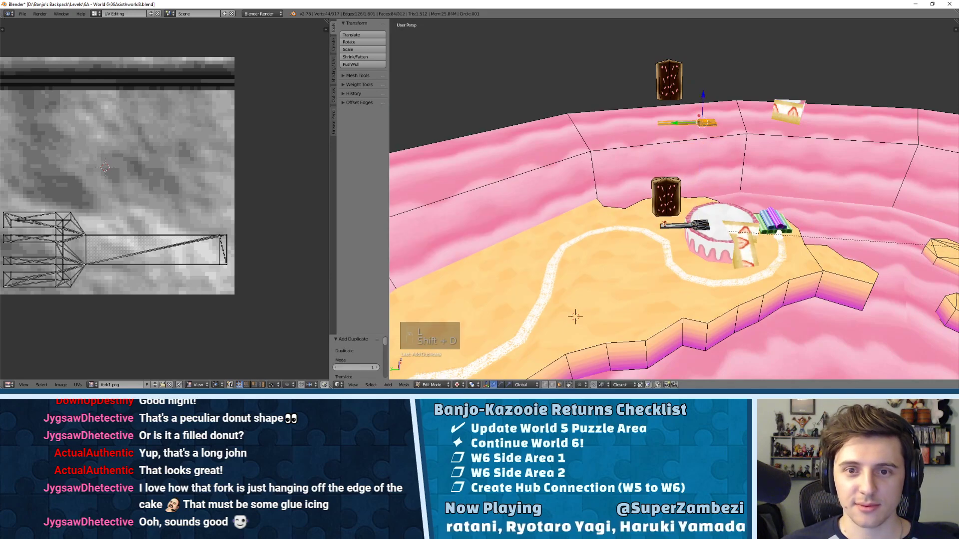
{"action": "left_click", "coordinate": [639, 98]}
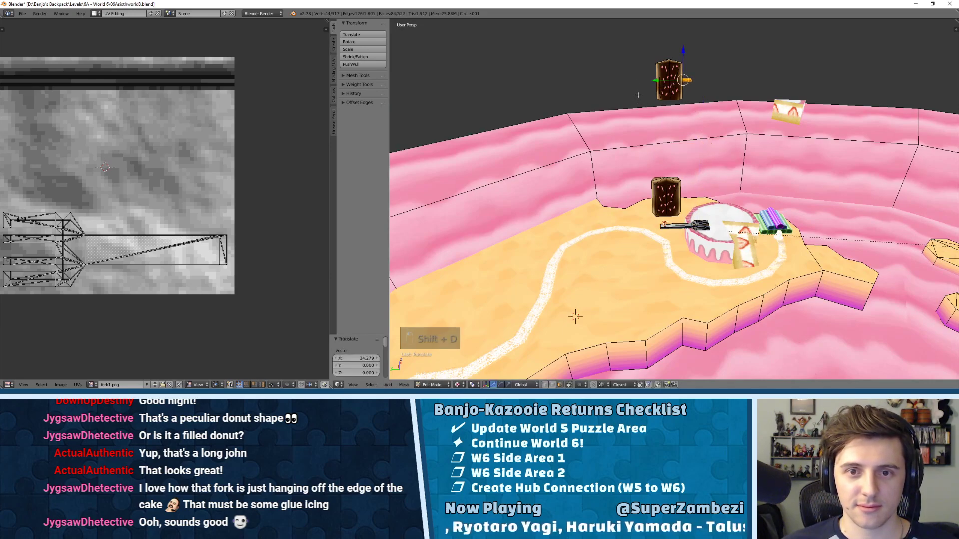
{"action": "scroll", "coordinate": [649, 175], "scroll_direction": "down", "scroll_amount": 4}
{"action": "middle_click_drag", "start_coordinate": [649, 174], "coordinate": [670, 225]}
{"action": "scroll", "coordinate": [679, 254], "scroll_direction": "up", "scroll_amount": 4}
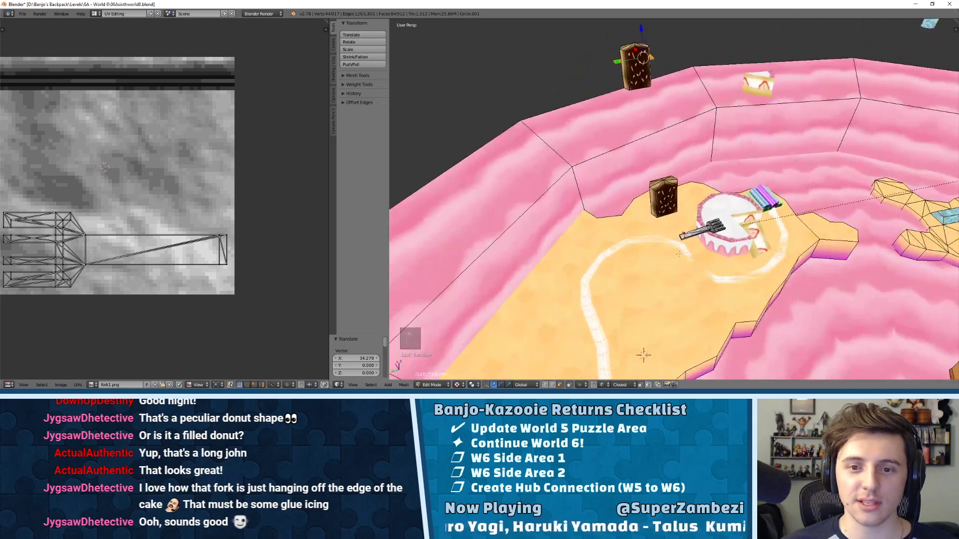
{"action": "scroll", "coordinate": [679, 254], "scroll_direction": "up", "scroll_amount": 2}
- Select the whole original fork and move it about 3.57 along X and -0.07 along Y in a top-down view
{"action": "right_click", "coordinate": [739, 251]}
{"action": "key", "text": "l"}
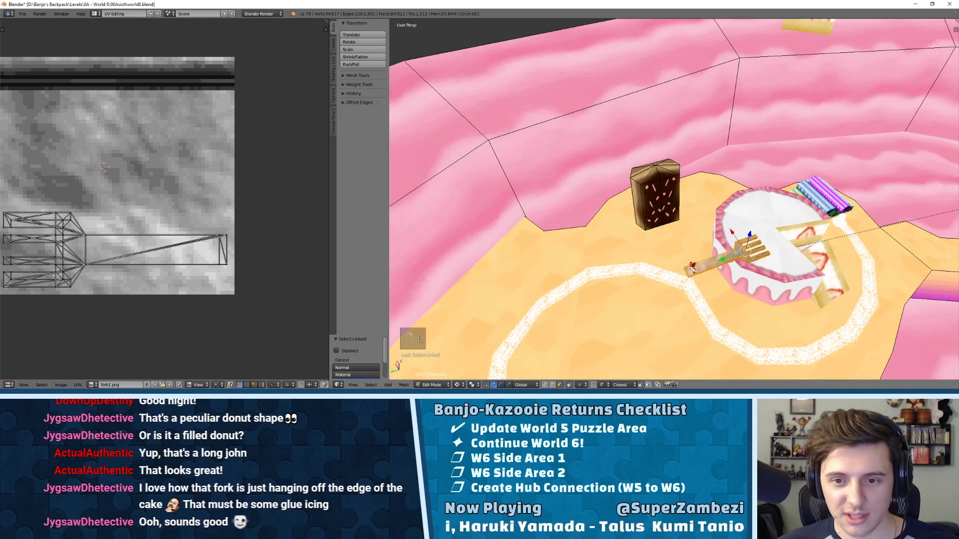
{"action": "key", "text": "KP_Decimal"}
{"action": "key", "text": "KP_7"}
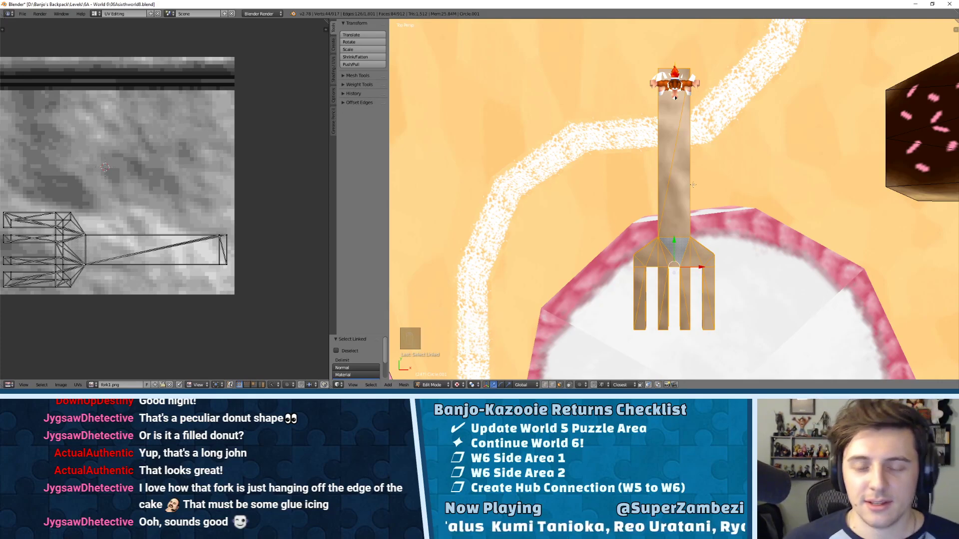
{"action": "middle_click_drag", "start_coordinate": [623, 166], "coordinate": [617, 139]}
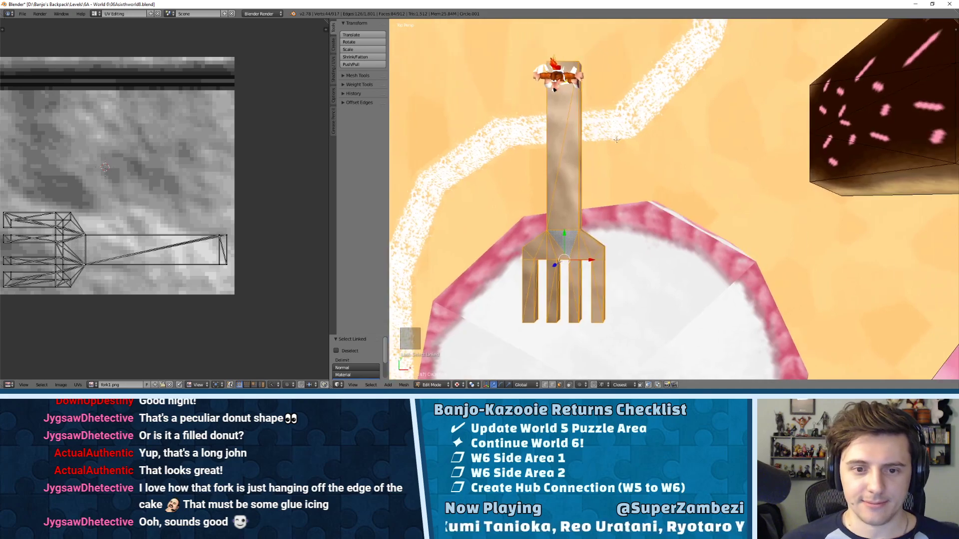
{"action": "key", "text": "g"}
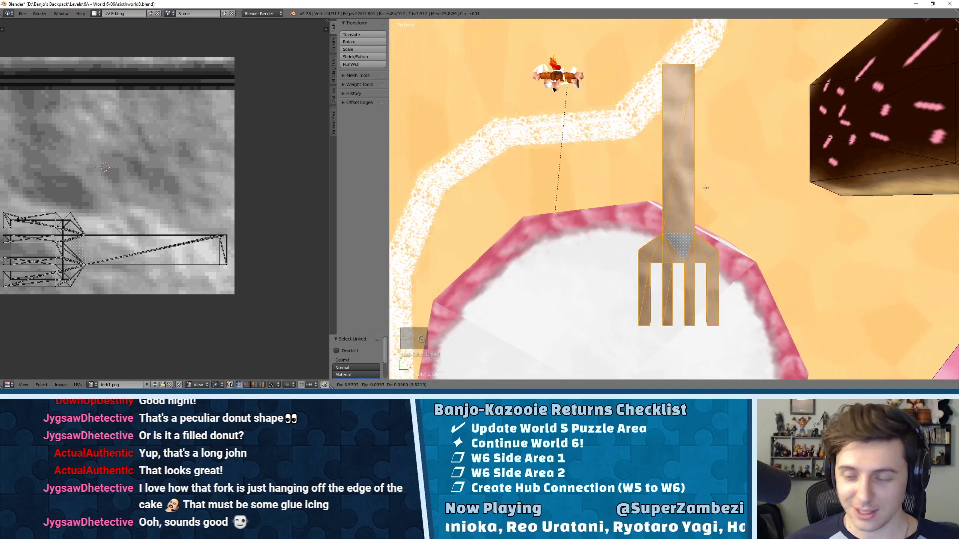
{"action": "left_click", "coordinate": [706, 185]}
- Tilt the fork about 24.7° in a side view so its handle rises away from the cake
{"action": "key", "text": "KP_1"}
{"action": "key", "text": "KP_4"}
{"action": "key", "text": "KP_4"}
{"action": "key", "text": "KP_4"}
{"action": "key", "text": "KP_4"}
{"action": "key", "text": "KP_4"}
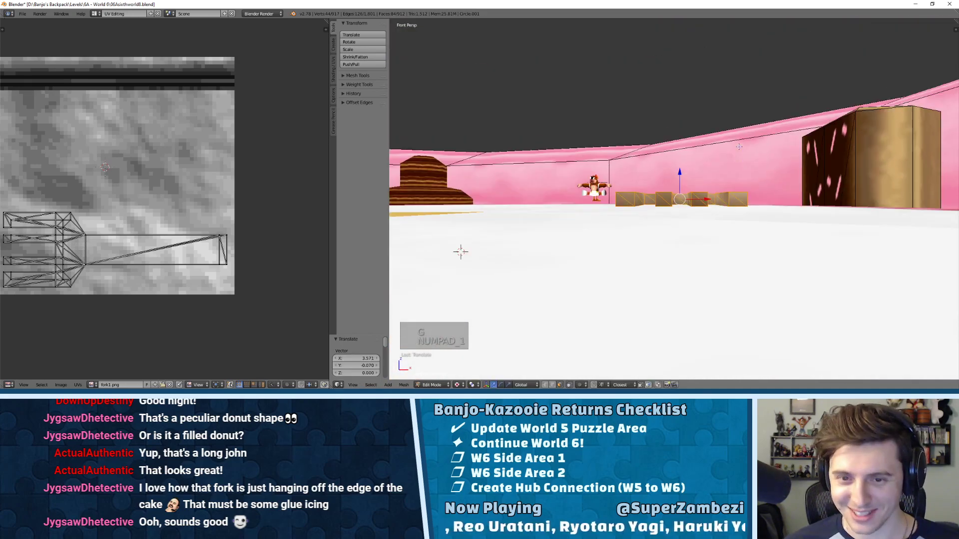
{"action": "key", "text": "KP_4"}
{"action": "key", "text": "KP_4"}
{"action": "key", "text": "KP_4"}
{"action": "key", "text": "KP_4"}
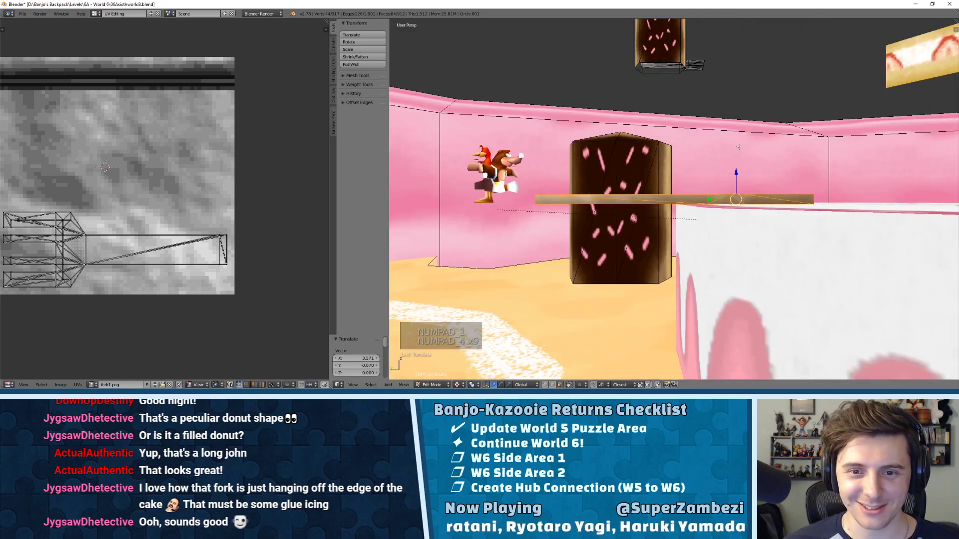
{"action": "key", "text": "KP_4"}
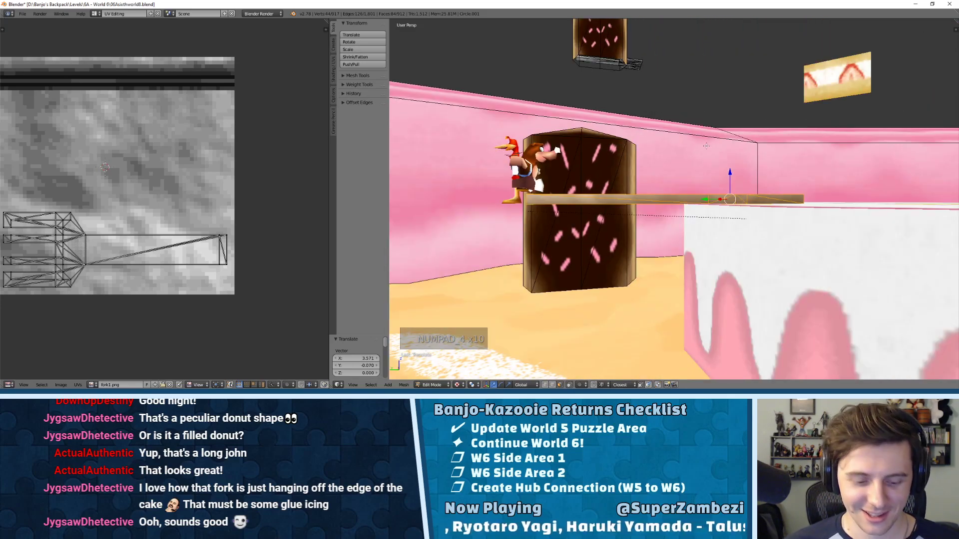
{"action": "key", "text": "r"}
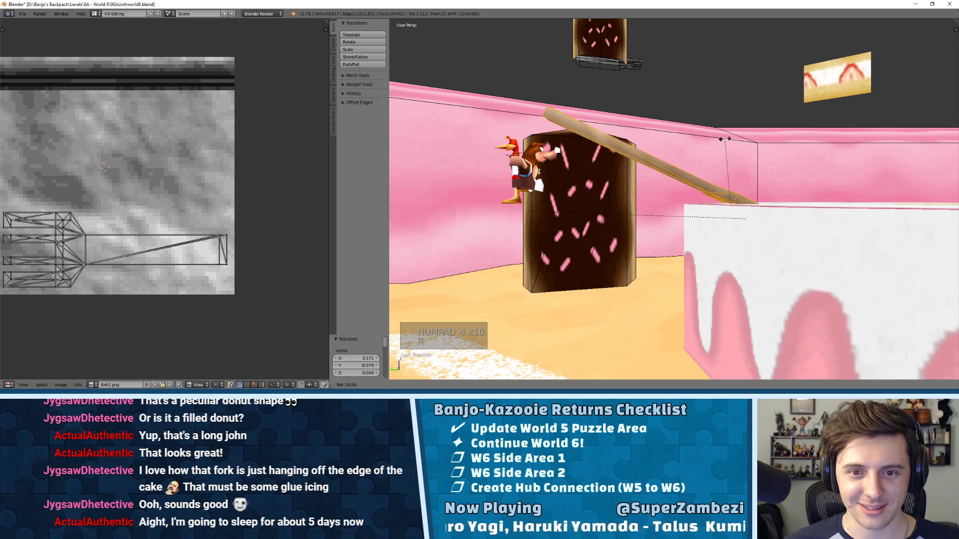
{"action": "left_click", "coordinate": [724, 139]}
{"action": "middle_click_drag", "start_coordinate": [725, 139], "coordinate": [709, 225]}
{"action": "scroll", "coordinate": [708, 226], "scroll_direction": "down", "scroll_amount": 4}
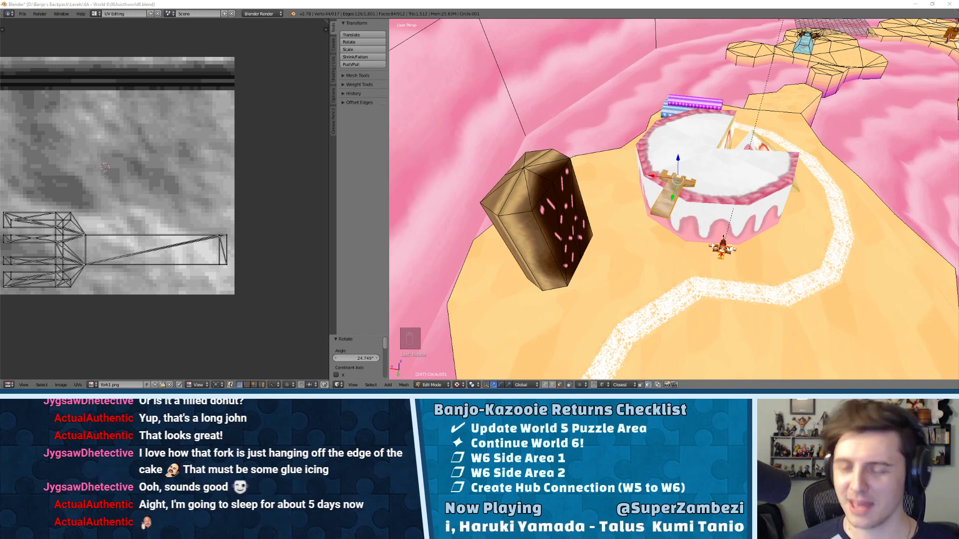
- Select the whole original donut and move it along X towards the fork's handle in a top-down view
{"action": "middle_click_drag", "start_coordinate": [775, 135], "coordinate": [633, 140]}
{"action": "right_click", "coordinate": [618, 144]}
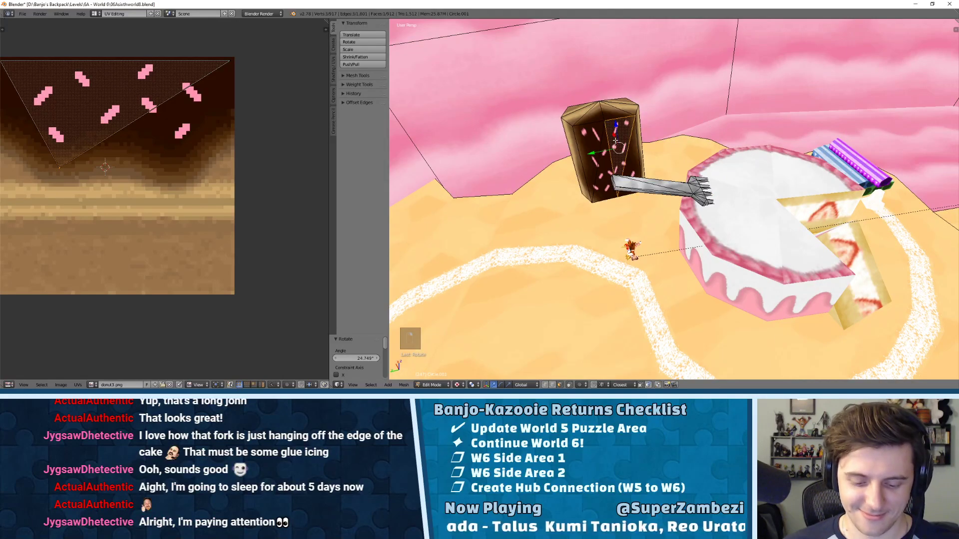
{"action": "key", "text": "l"}
{"action": "key", "text": "KP_Decimal"}
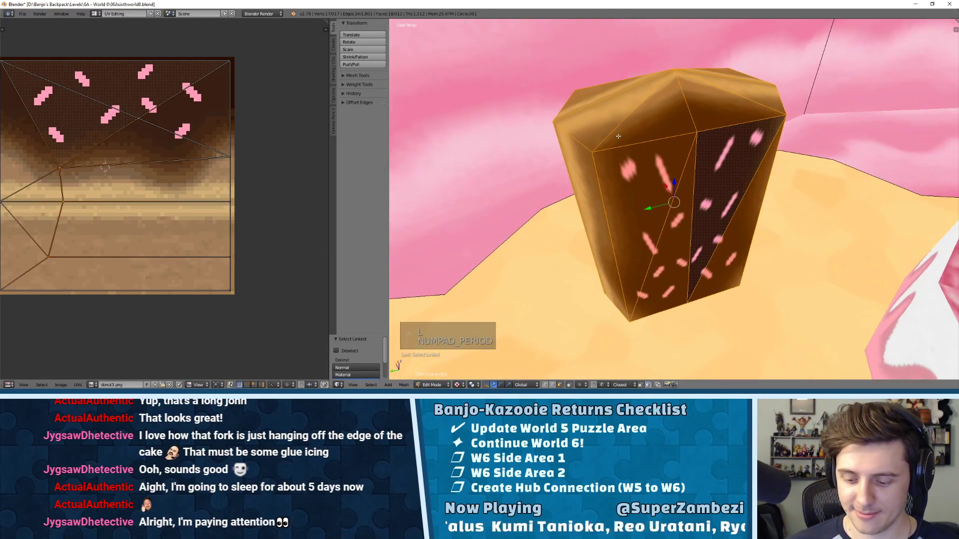
{"action": "key", "text": "KP_7"}
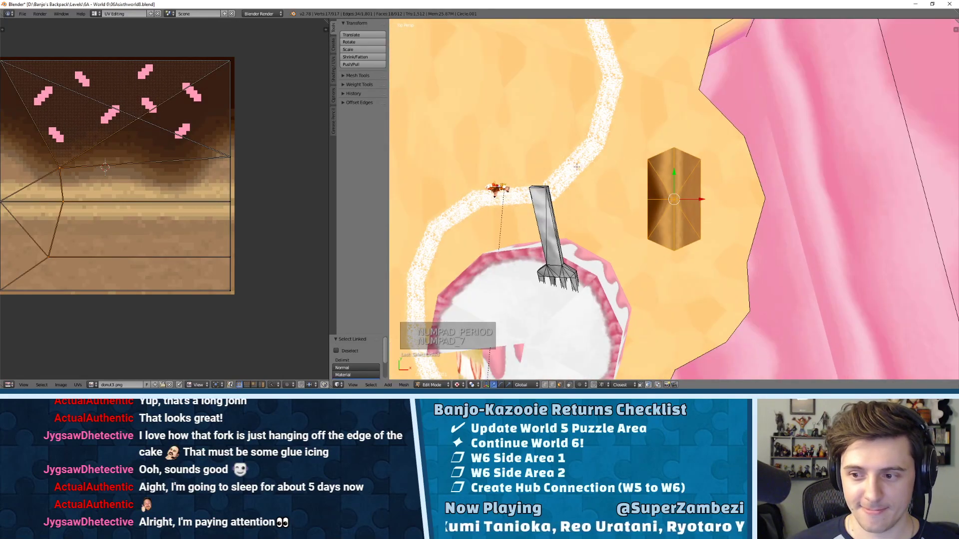
{"action": "key", "text": "g"}
{"action": "key", "text": "x"}
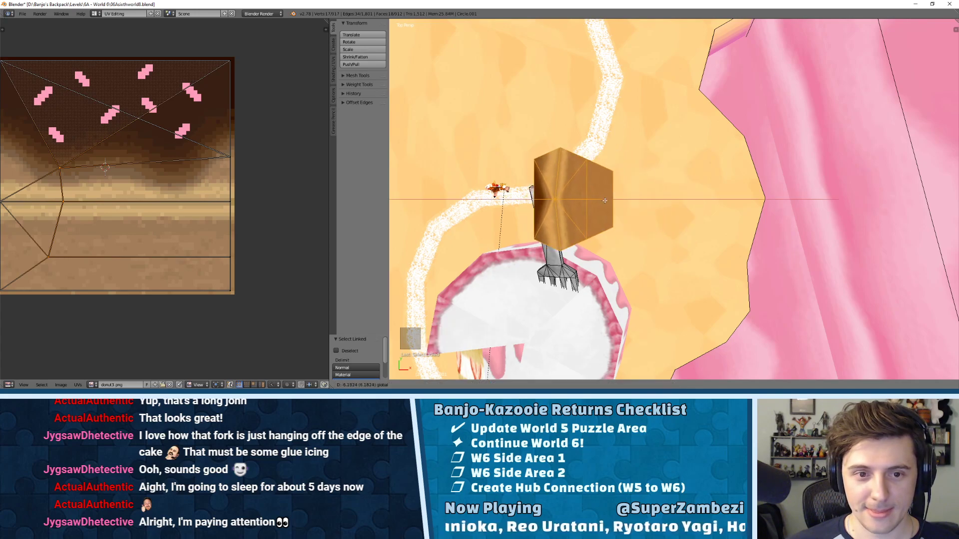
{"action": "left_click", "coordinate": [557, 202]}
- Adjust the donut's position beside the fork with a shift of about 1.277 along X
{"action": "middle_click_drag", "start_coordinate": [557, 202], "coordinate": [661, 169]}
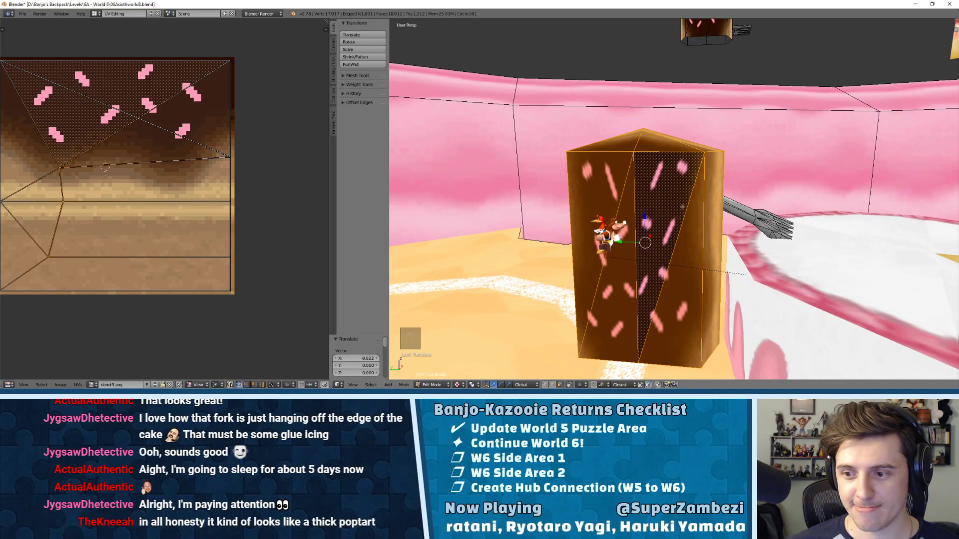
{"action": "mouse_move", "coordinate": [683, 207]}
{"action": "middle_mouse_down"}
{"action": "mouse_move", "coordinate": [671, 205]}
{"action": "mouse_move", "coordinate": [680, 205]}
{"action": "middle_mouse_up"}
{"action": "key", "text": "KP_Decimal"}
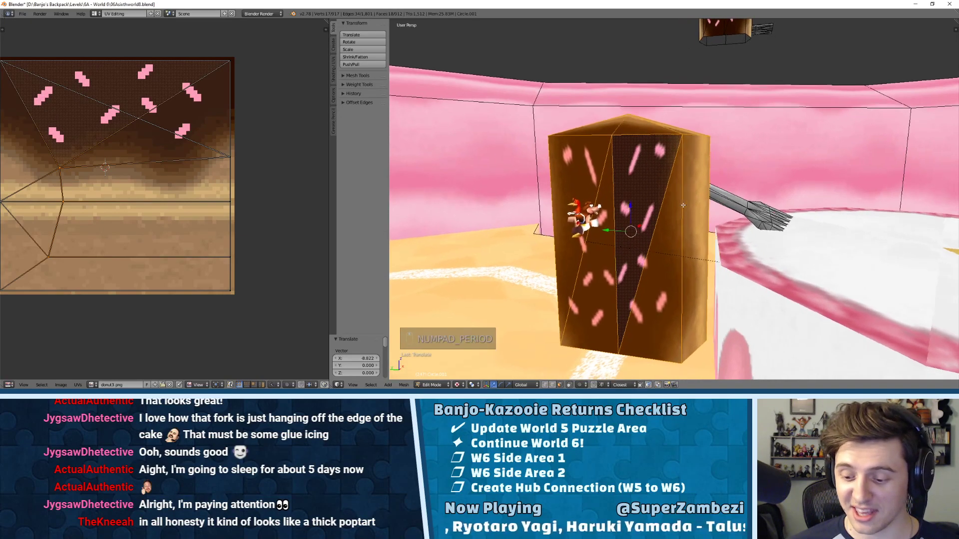
{"action": "key", "text": "KP_7"}
{"action": "left_click_drag", "start_coordinate": [681, 180], "coordinate": [765, 133]}
{"action": "middle_click_drag", "start_coordinate": [711, 194], "coordinate": [775, 106]}
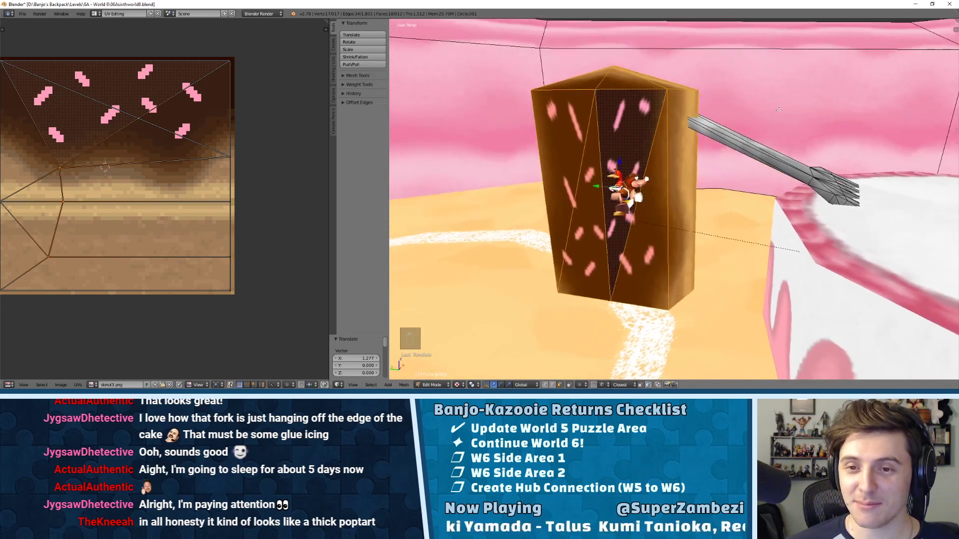
- Select the whole fork beside the donut and raise it about 0.412 along Z
{"action": "scroll", "coordinate": [749, 134], "scroll_direction": "down", "scroll_amount": 9}
{"action": "middle_click_drag", "start_coordinate": [736, 144], "coordinate": [662, 147]}
{"action": "right_click", "coordinate": [690, 196]}
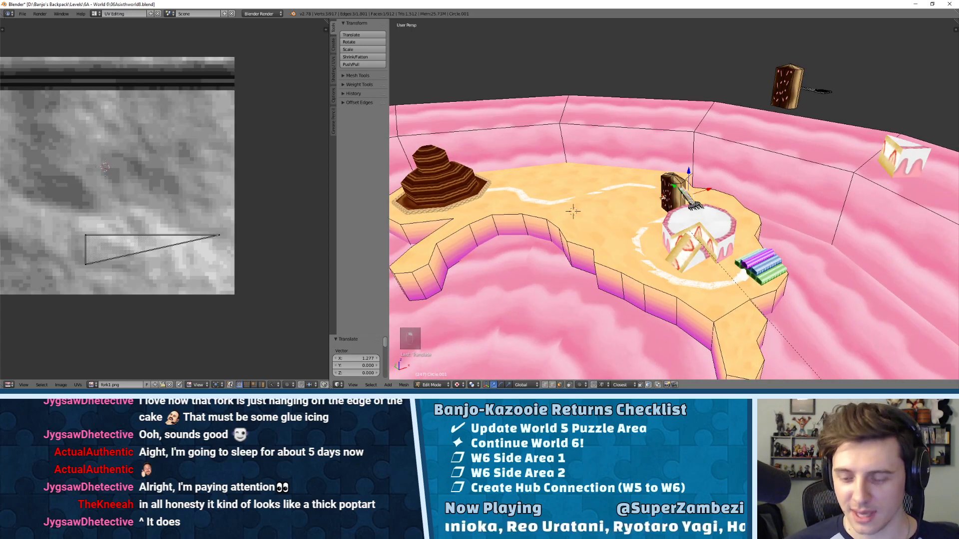
{"action": "key", "text": "KP_Decimal"}
{"action": "key", "text": "l"}
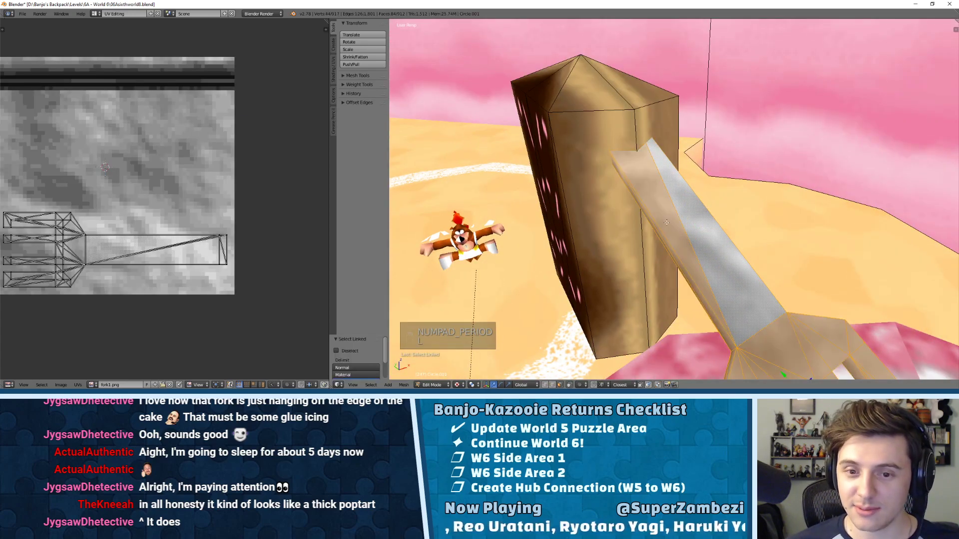
{"action": "middle_click_drag", "start_coordinate": [714, 175], "coordinate": [734, 190]}
{"action": "key", "text": "KP_1"}
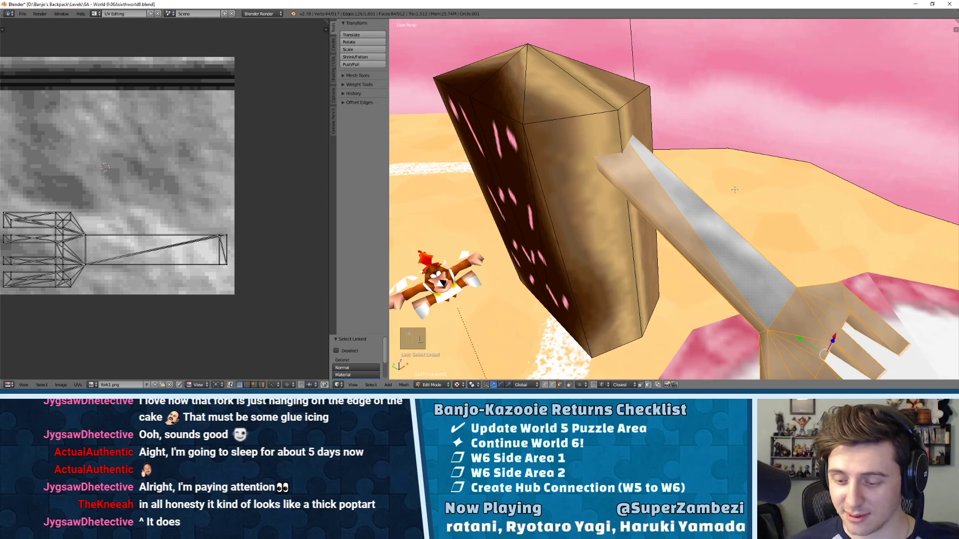
{"action": "scroll", "coordinate": [649, 180], "scroll_direction": "down", "scroll_amount": 3}
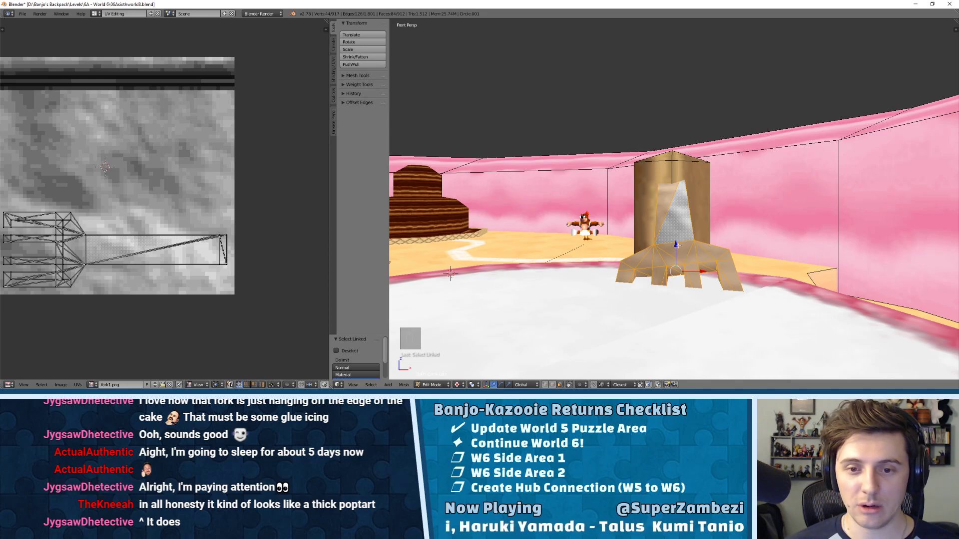
{"action": "middle_click_drag", "start_coordinate": [678, 245], "coordinate": [733, 256]}
{"action": "mouse_move", "coordinate": [753, 250]}
{"action": "left_mouse_down"}
{"action": "mouse_move", "coordinate": [750, 199]}
{"action": "mouse_move", "coordinate": [753, 236]}
{"action": "left_mouse_up"}
- Tilt the fork a further 5.8° or so in a side view to steepen its handle
{"action": "key", "text": "KP_Decimal"}
{"action": "key", "text": "KP_1"}
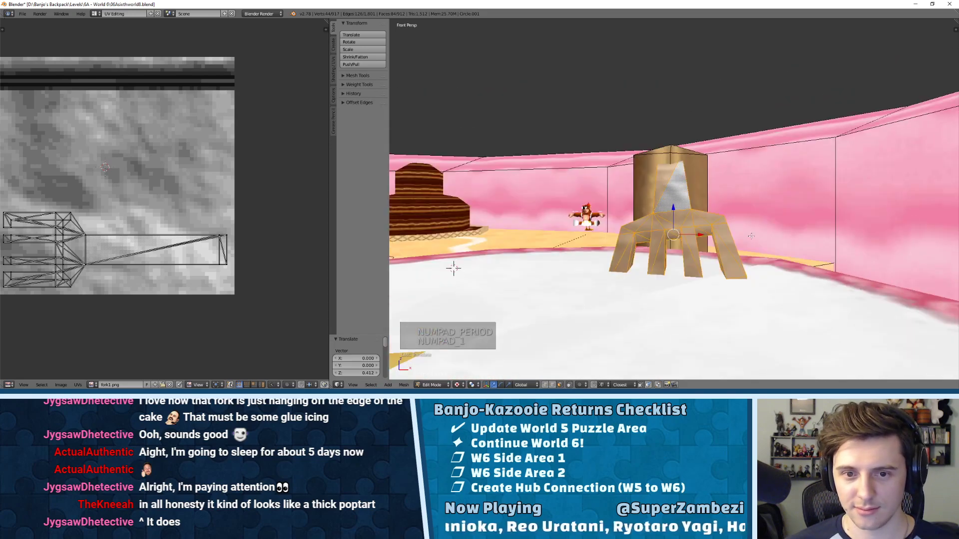
{"action": "key", "text": "KP_4"}
{"action": "key", "text": "KP_4"}
{"action": "key", "text": "KP_4"}
{"action": "key", "text": "KP_4"}
{"action": "key", "text": "KP_4"}
{"action": "key", "text": "KP_4"}
{"action": "key", "text": "KP_4"}
{"action": "key", "text": "KP_4"}
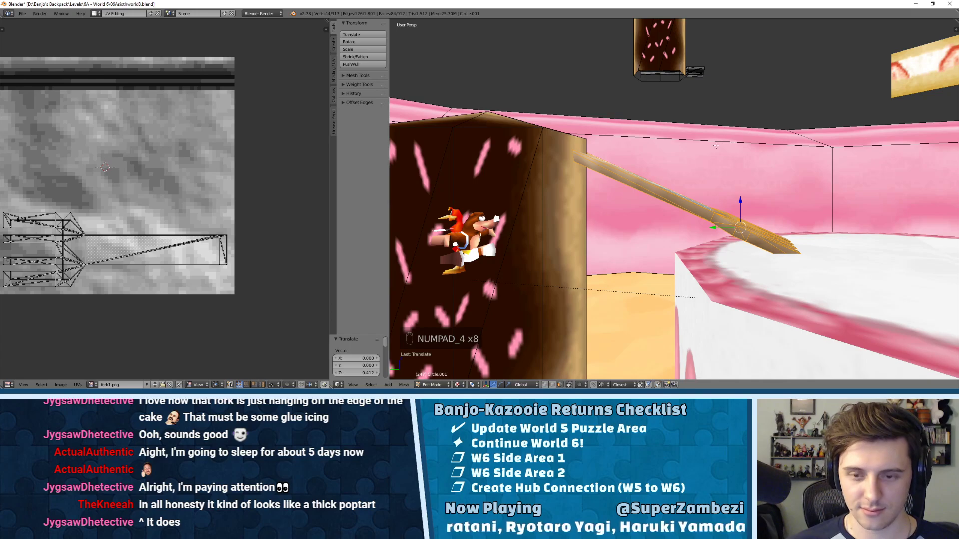
{"action": "key", "text": "r"}
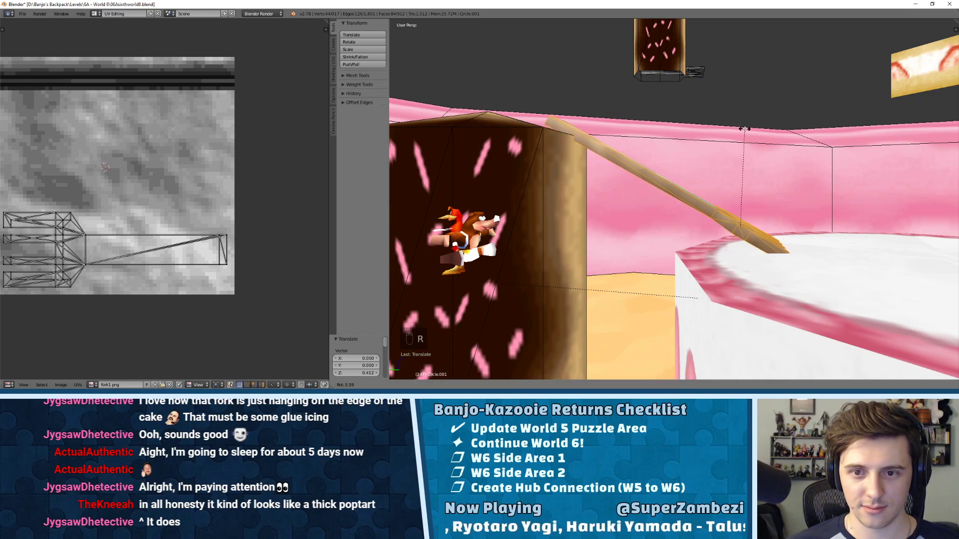
{"action": "left_click", "coordinate": [744, 129]}
- Rotate the fork about 28.7° in a top-down view so its handle angles away from the cake
{"action": "middle_click_drag", "start_coordinate": [744, 129], "coordinate": [639, 178]}
{"action": "key", "text": "KP_Decimal"}
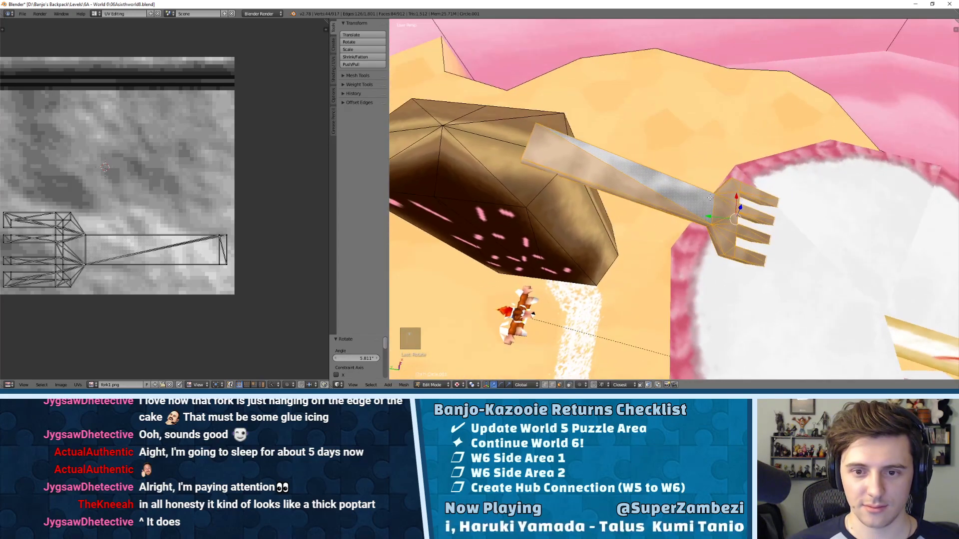
{"action": "key", "text": "KP_7"}
{"action": "key", "text": "r"}
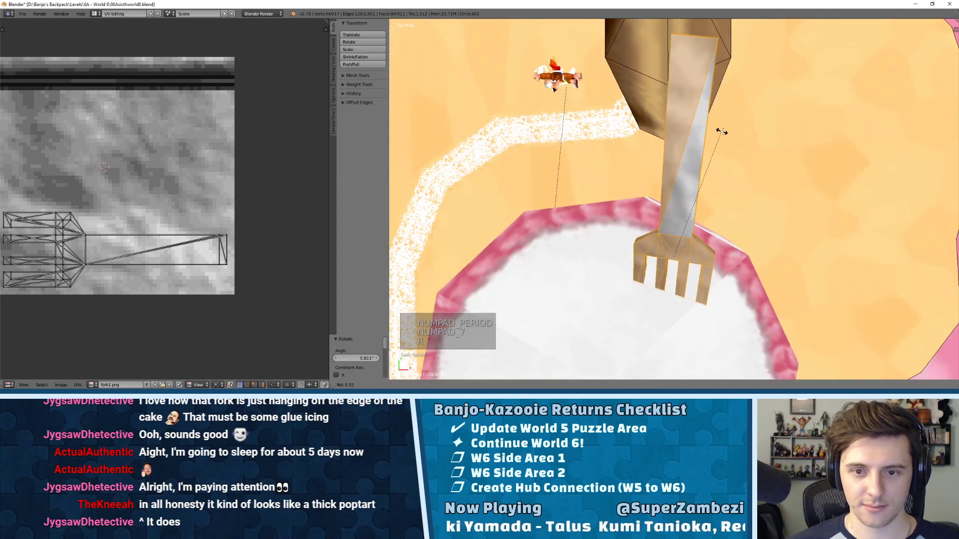
{"action": "left_click", "coordinate": [774, 145]}
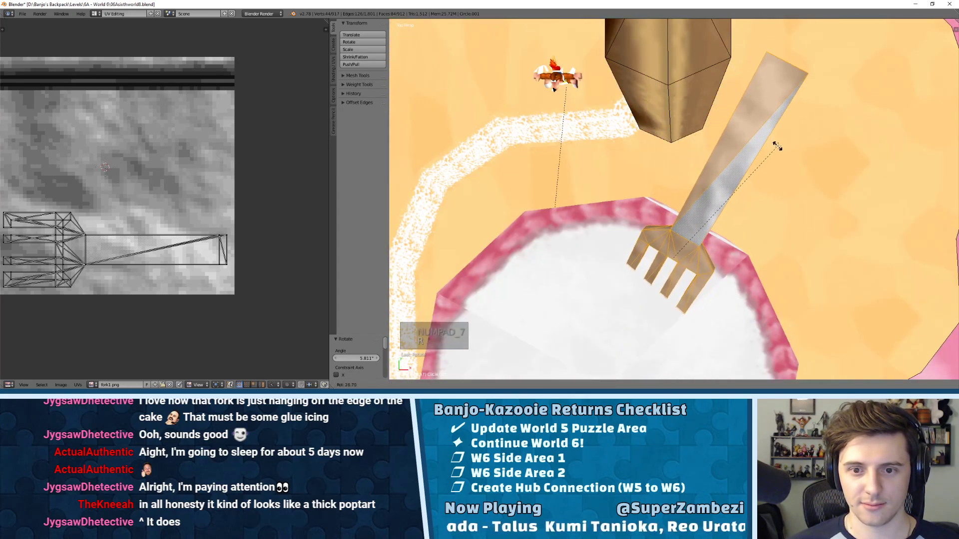
{"action": "middle_click_drag", "start_coordinate": [775, 145], "coordinate": [830, 129]}
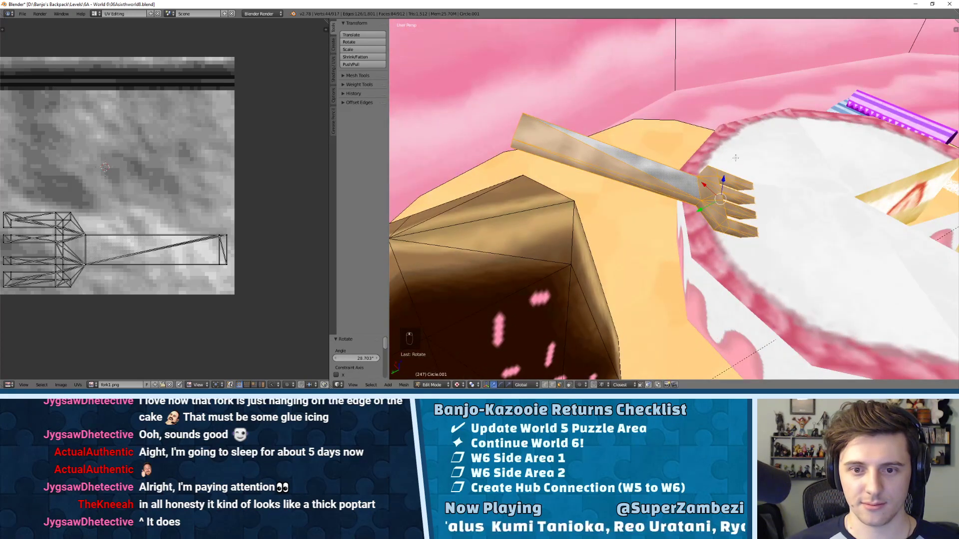
- Select the whole donut and move it under the fork handle's end, finishing with a shift of about -1.0 along Y
{"action": "middle_click_drag", "start_coordinate": [735, 158], "coordinate": [570, 242]}
{"action": "right_click", "coordinate": [570, 242]}
{"action": "key", "text": "KP_Decimal"}
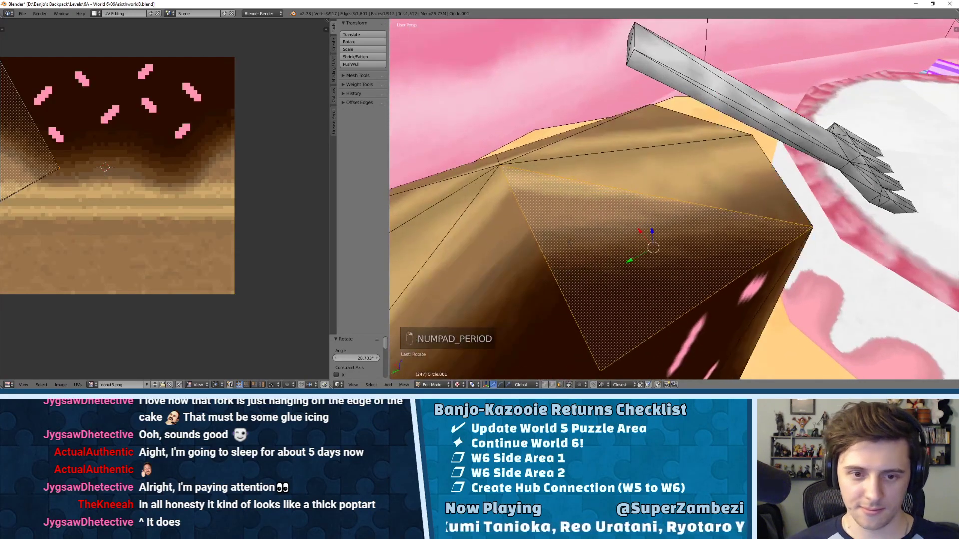
{"action": "key", "text": "l"}
{"action": "key", "text": "k"}
{"action": "scroll", "coordinate": [574, 225], "scroll_direction": "down", "scroll_amount": 5}
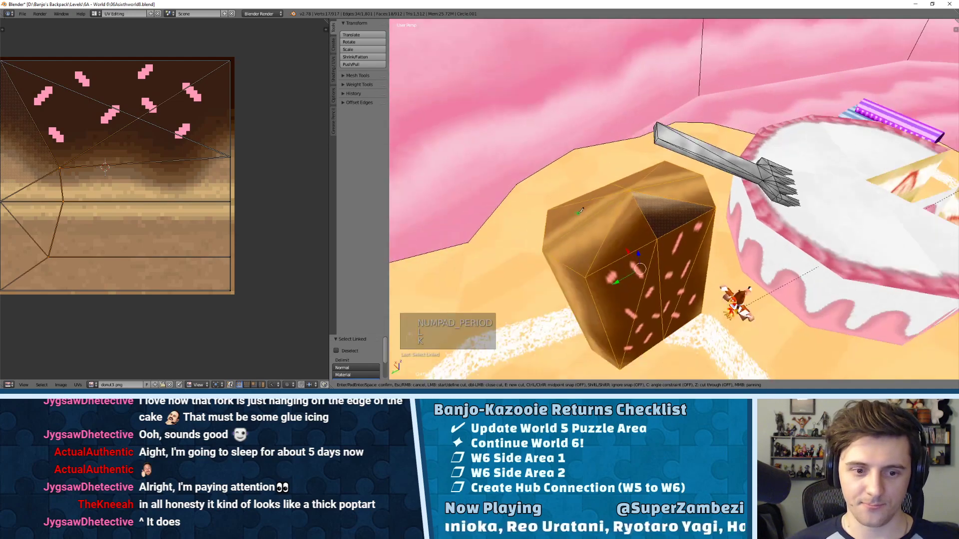
{"action": "scroll", "coordinate": [612, 195], "scroll_direction": "down", "scroll_amount": 2}
{"action": "key", "text": "Escape"}
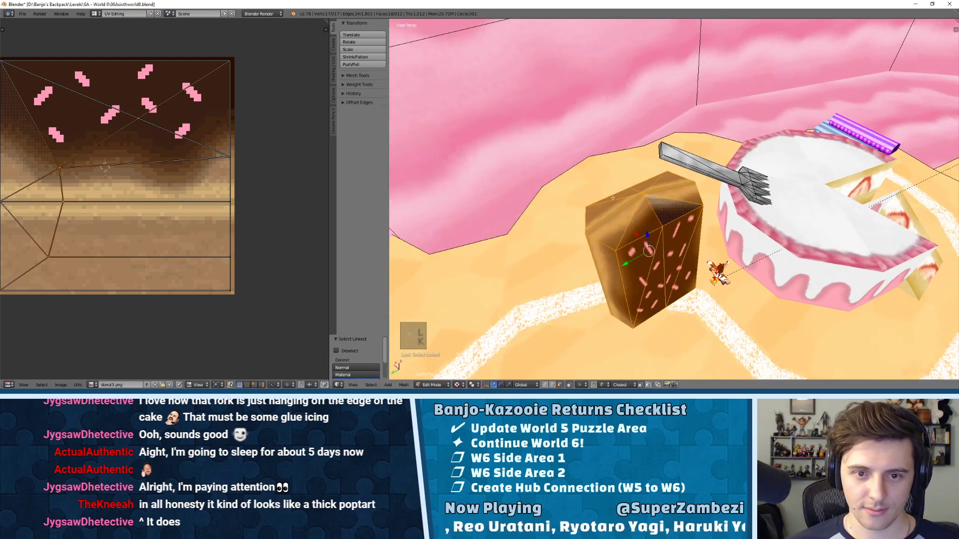
{"action": "key", "text": "KP_7"}
{"action": "left_click_drag", "start_coordinate": [690, 179], "coordinate": [747, 176]}
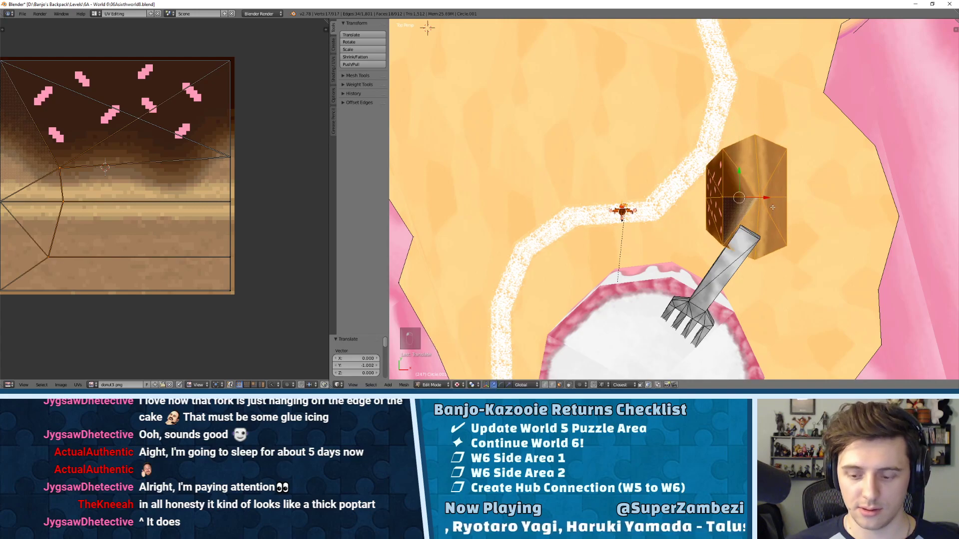
- Rotate the donut about 18.5° in a top-down view to follow the fork's direction and nudge it along X
{"action": "key", "text": "r"}
{"action": "left_click", "coordinate": [816, 138]}
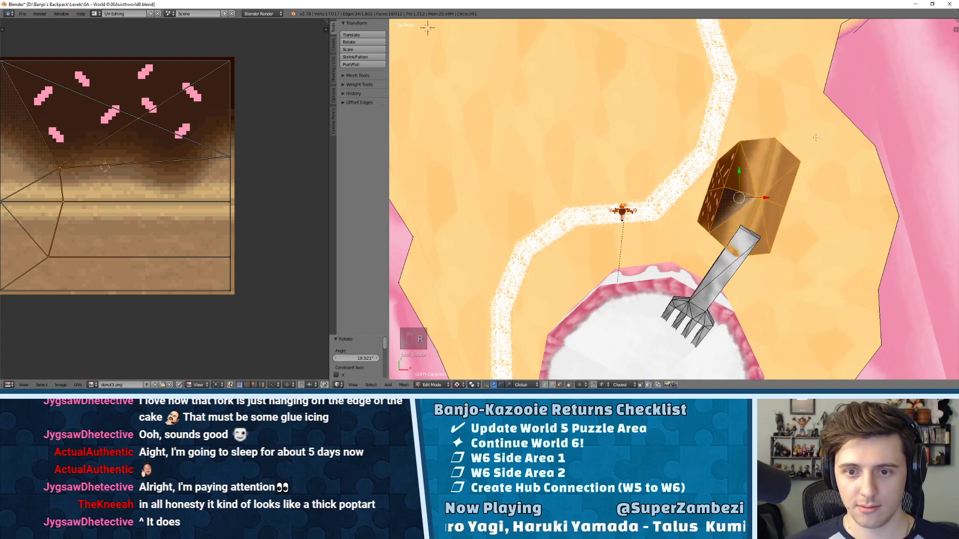
{"action": "left_click_drag", "start_coordinate": [763, 199], "coordinate": [769, 199]}
{"action": "middle_click_drag", "start_coordinate": [769, 199], "coordinate": [585, 223]}
- Fine-tune the donut's position against the fork handle, shifting it about 0.317 along X and 0.187 along Y
{"action": "left_click_drag", "start_coordinate": [588, 219], "coordinate": [591, 214]}
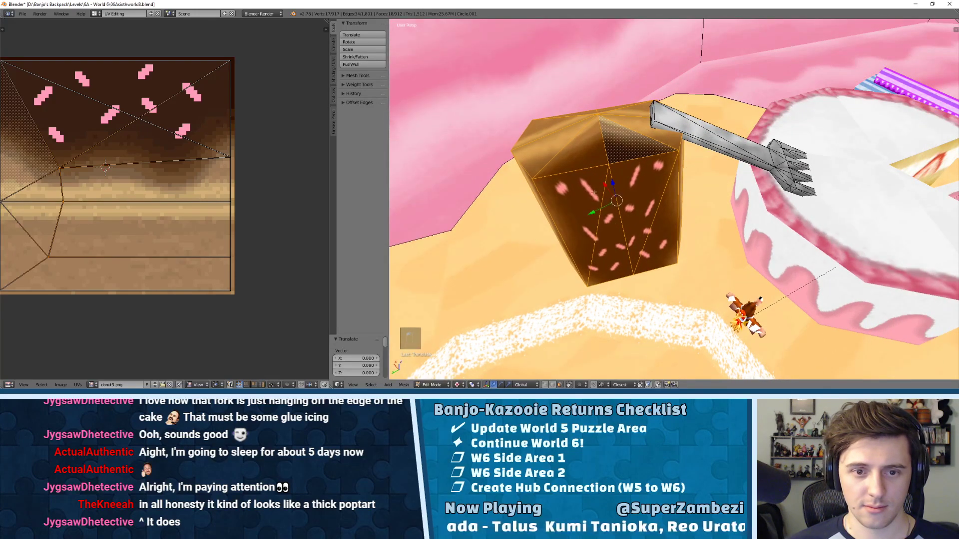
{"action": "key", "text": "g"}
{"action": "key", "text": "y"}
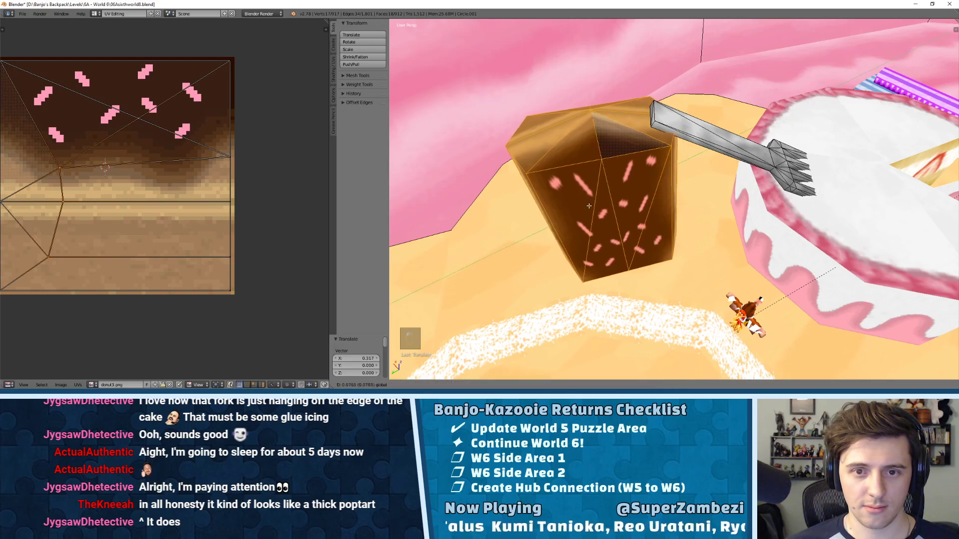
{"action": "left_click", "coordinate": [591, 202]}
{"action": "middle_click_drag", "start_coordinate": [591, 202], "coordinate": [625, 202]}
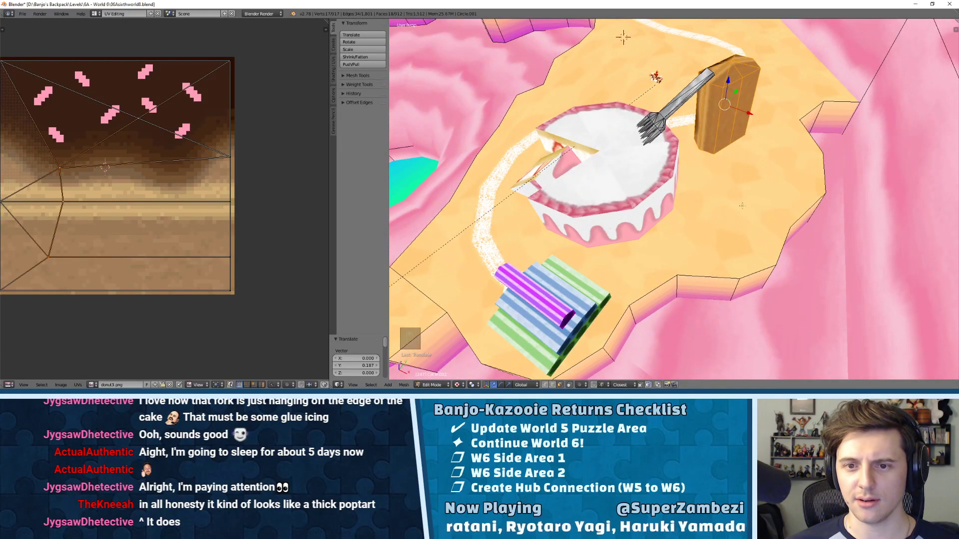
- Add a mesh circle with 12 vertices on the open ground beside the cake, inside the bend of the white path
{"action": "middle_click_drag", "start_coordinate": [623, 36], "coordinate": [639, 245]}
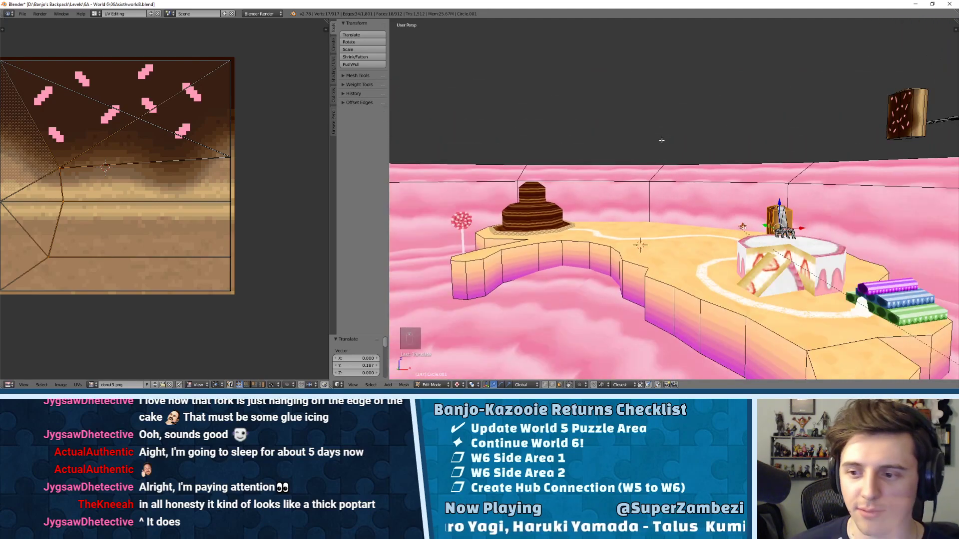
{"action": "middle_click_drag", "start_coordinate": [662, 141], "coordinate": [641, 240]}
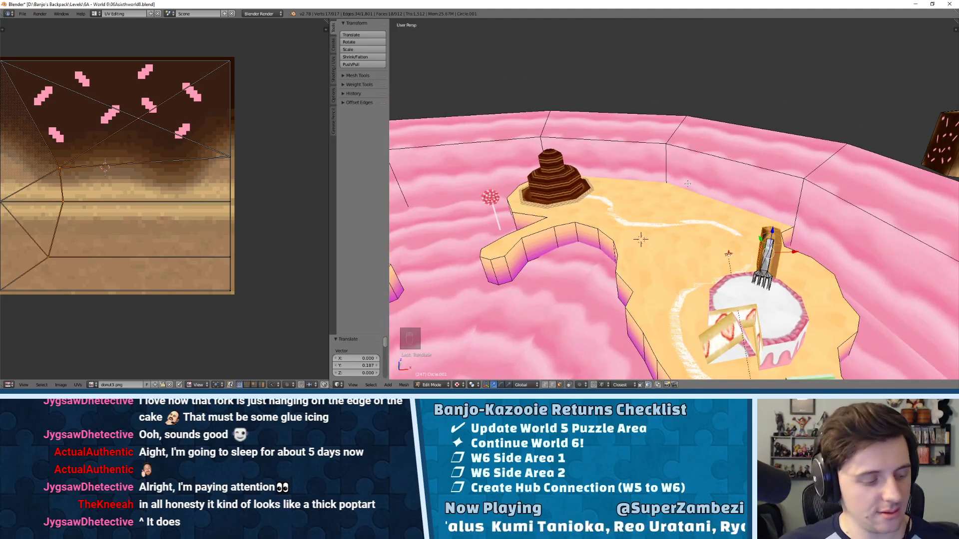
{"action": "middle_click_drag", "start_coordinate": [688, 184], "coordinate": [701, 147]}
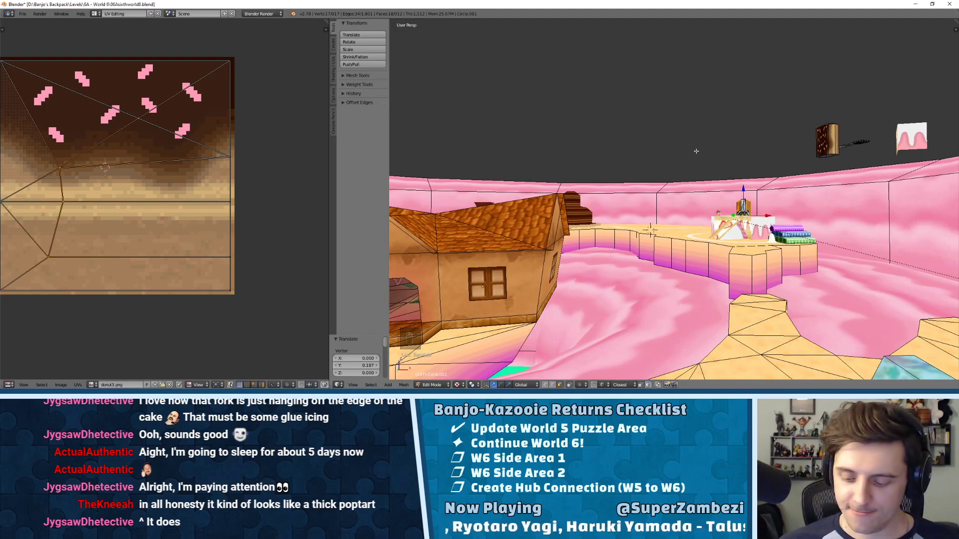
{"action": "key", "text": "KP_Decimal"}
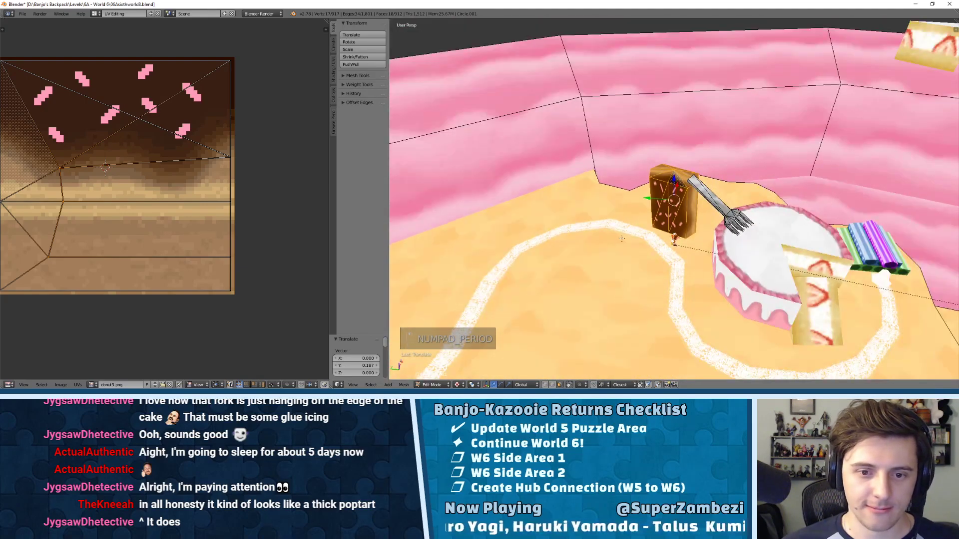
{"action": "middle_click_drag", "start_coordinate": [622, 238], "coordinate": [571, 306]}
{"action": "key", "text": "space"}
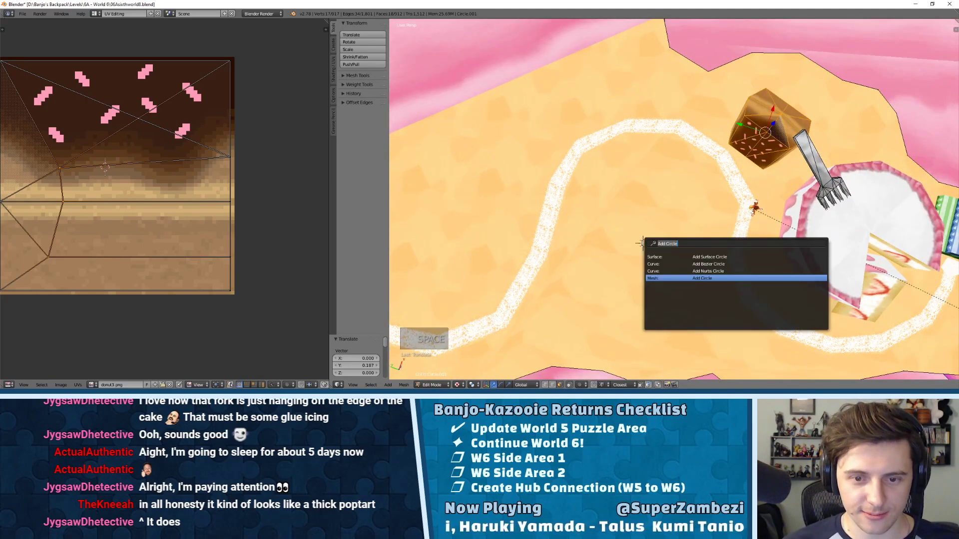
{"action": "key", "text": "Return"}
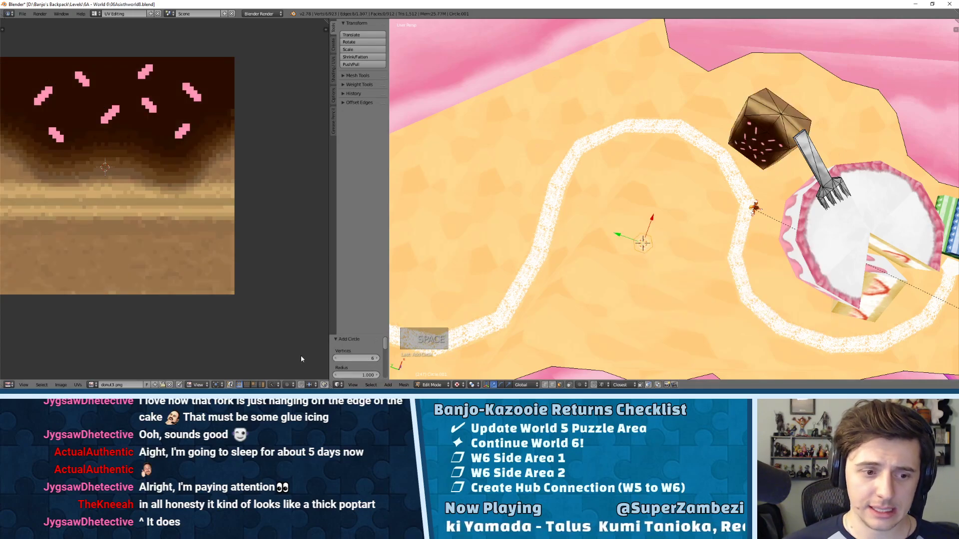
{"action": "left_click", "coordinate": [361, 358]}
{"action": "type", "text": "12"}
{"action": "key", "text": "Return"}
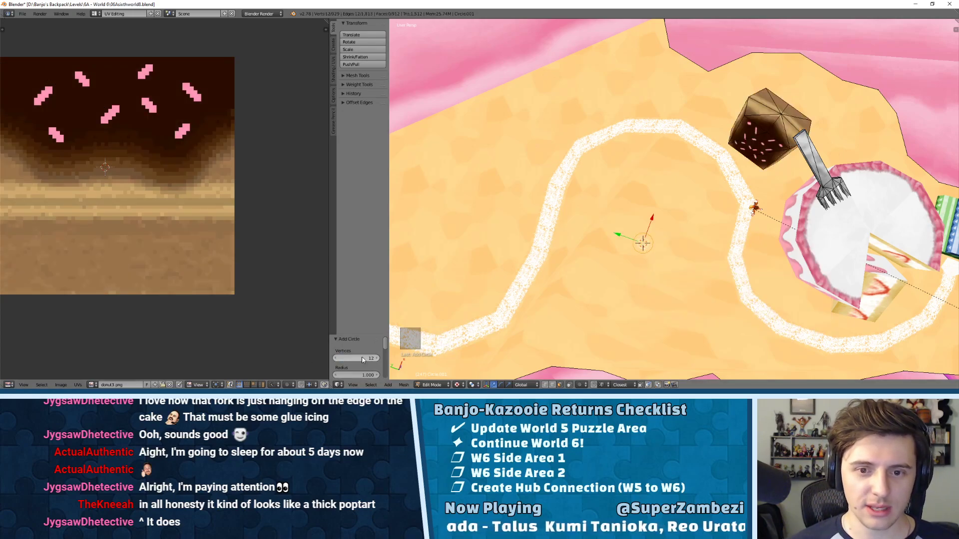
- Enlarge the new circle about 5.125 times, shrink it to a medium ring between the path curves, and leave mesh editing
{"action": "key", "text": "s"}
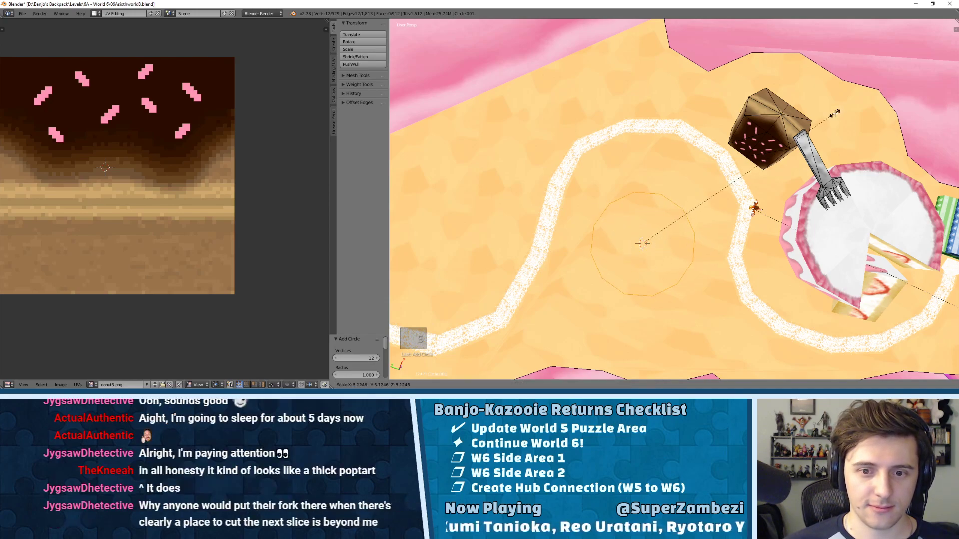
{"action": "left_click", "coordinate": [834, 114]}
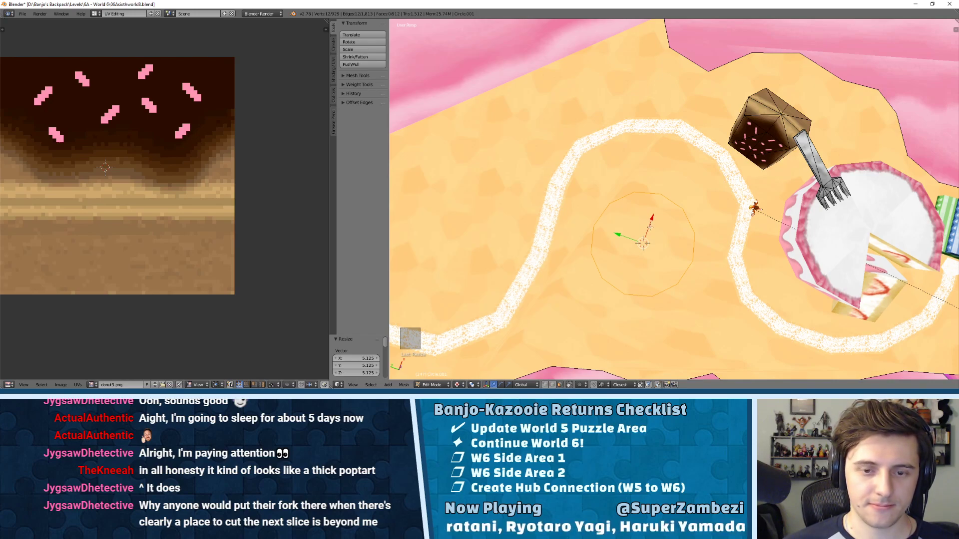
{"action": "key", "text": "s"}
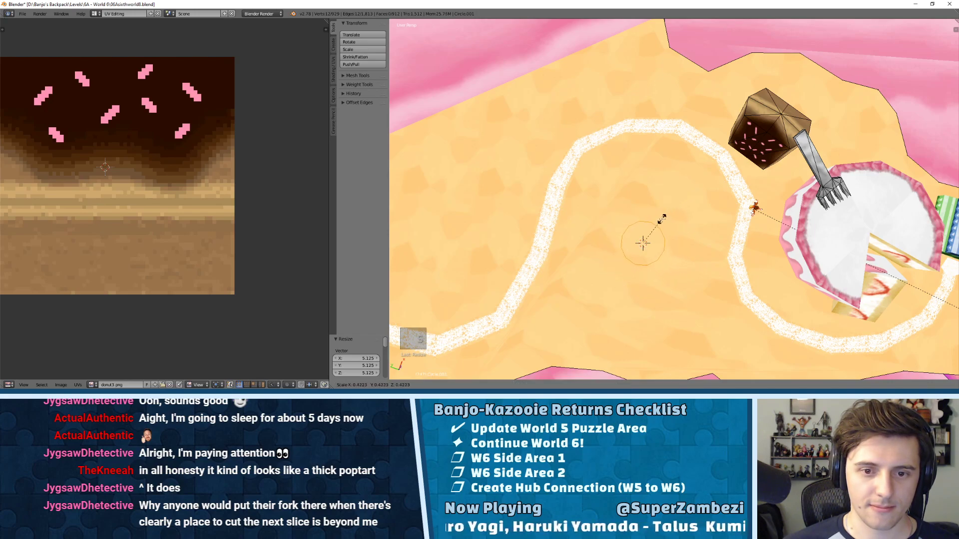
{"action": "left_click", "coordinate": [676, 209]}
{"action": "key", "text": "Tab"}
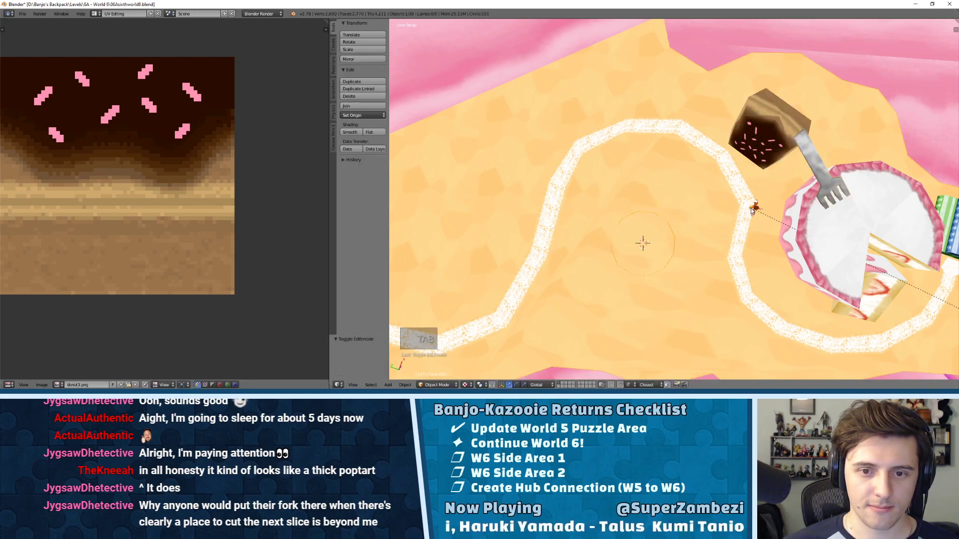
- Move the bear-and-bird character model into the circle, about 5.812 along X and -0.622 along Y
{"action": "right_click", "coordinate": [754, 209]}
{"action": "left_click_drag", "start_coordinate": [729, 202], "coordinate": [644, 235]}
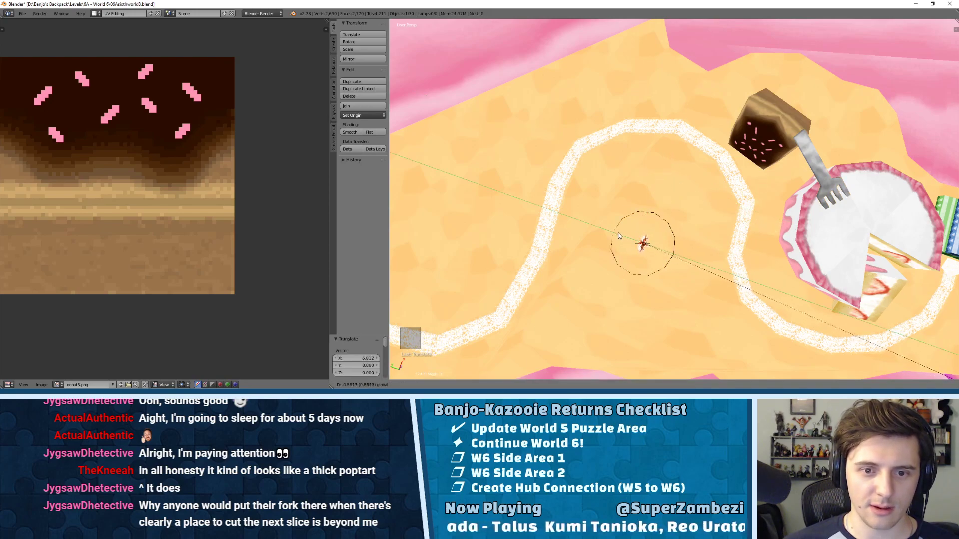
{"action": "key", "text": "KP_Decimal"}
{"action": "scroll", "coordinate": [618, 244], "scroll_direction": "down", "scroll_amount": 6}
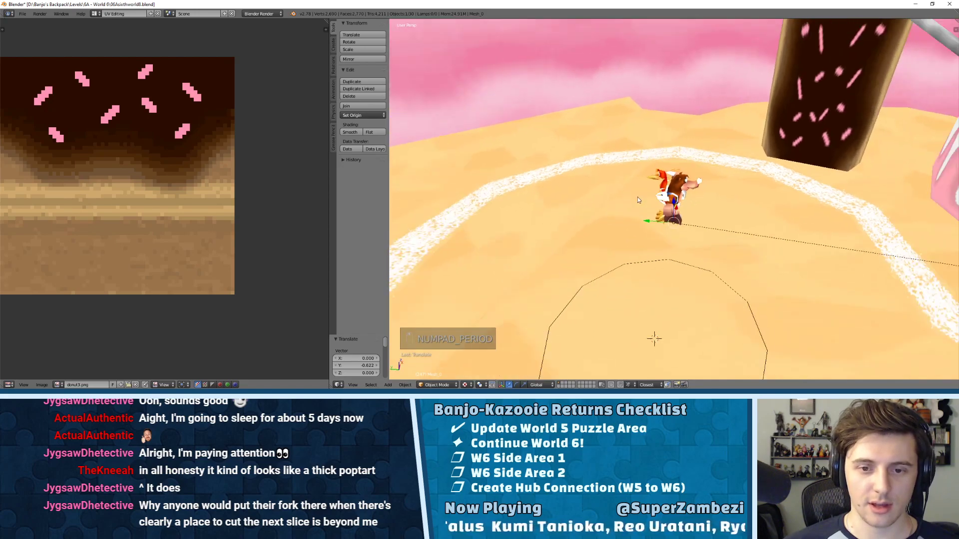
- Lower the character about 4.031 along Z onto the ground and centre it in the circle with a -0.15 shift along X
{"action": "left_click_drag", "start_coordinate": [674, 187], "coordinate": [706, 244]}
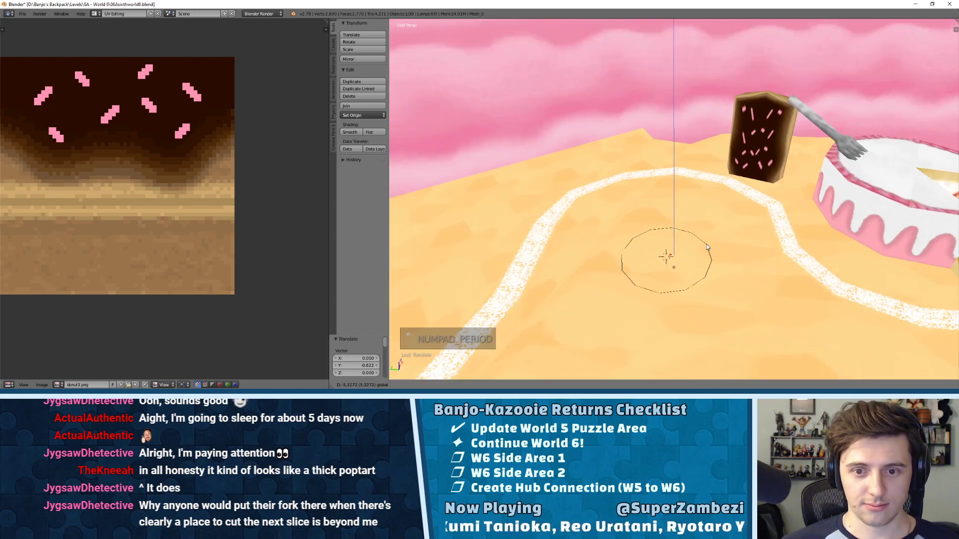
{"action": "key", "text": "KP_Decimal"}
{"action": "key", "text": "KP_7"}
{"action": "scroll", "coordinate": [695, 247], "scroll_direction": "down", "scroll_amount": 3}
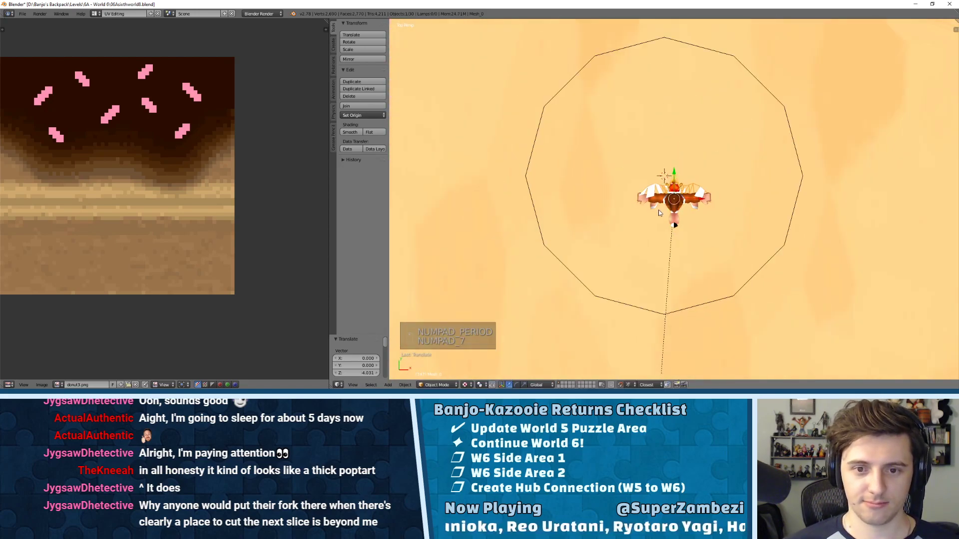
{"action": "mouse_move", "coordinate": [671, 174]}
{"action": "left_mouse_down"}
{"action": "mouse_move", "coordinate": [668, 148]}
{"action": "mouse_move", "coordinate": [688, 178]}
{"action": "left_mouse_up"}
{"action": "middle_click_drag", "start_coordinate": [689, 192], "coordinate": [702, 122]}
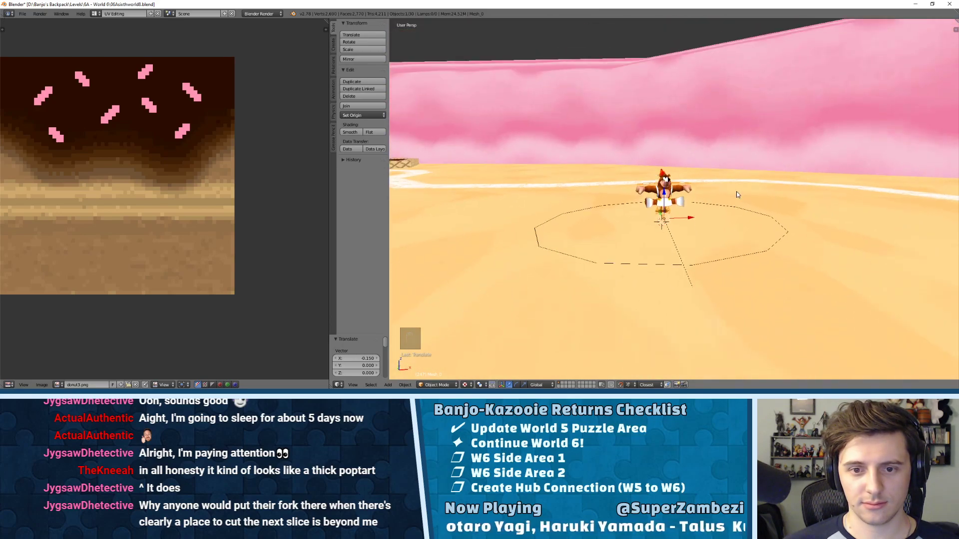
- Examine the nearby terrain pieces in mesh editing to find which object contains the new circle
{"action": "right_click", "coordinate": [778, 221]}
{"action": "key", "text": "Tab"}
{"action": "right_click", "coordinate": [778, 222]}
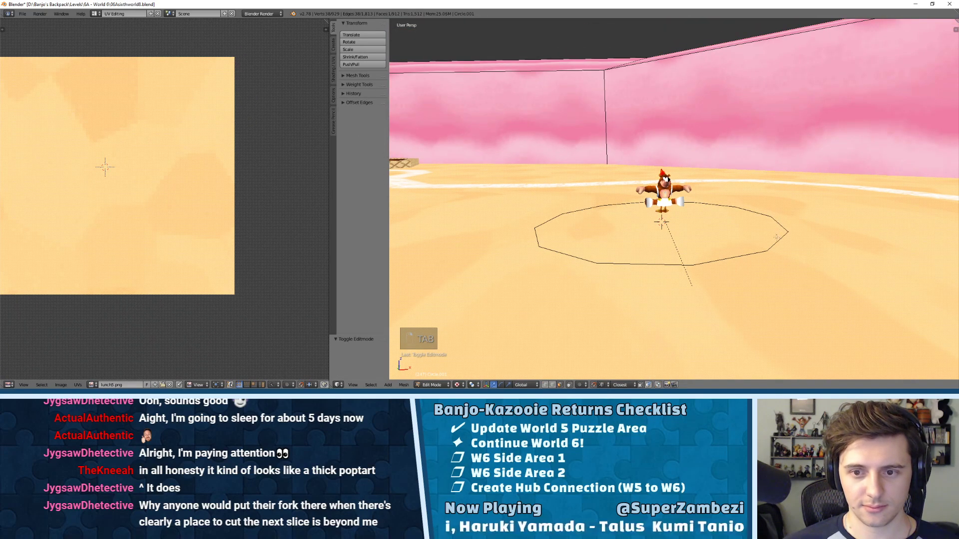
{"action": "key", "text": "Tab"}
{"action": "right_click", "coordinate": [756, 254]}
{"action": "key", "text": "Tab"}
{"action": "key", "text": "Tab"}
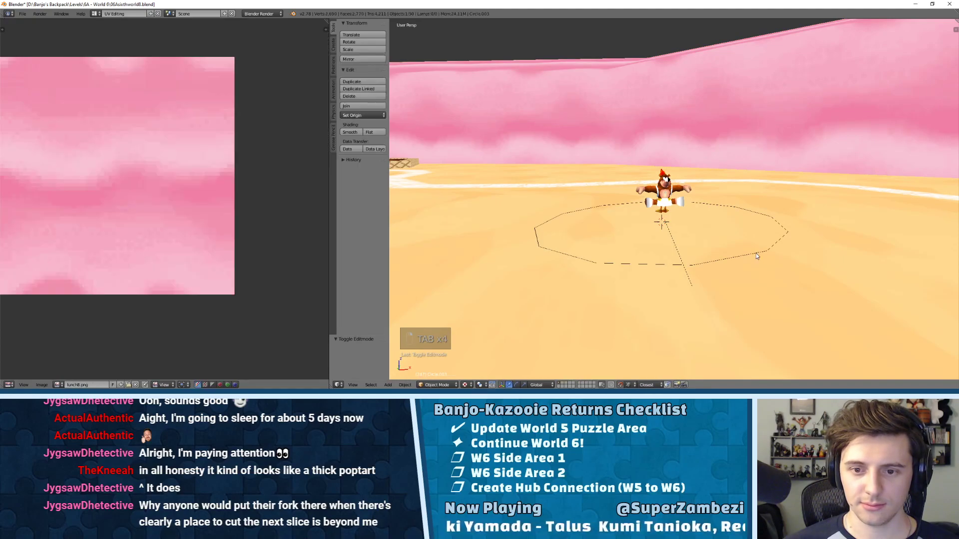
{"action": "right_click", "coordinate": [756, 256]}
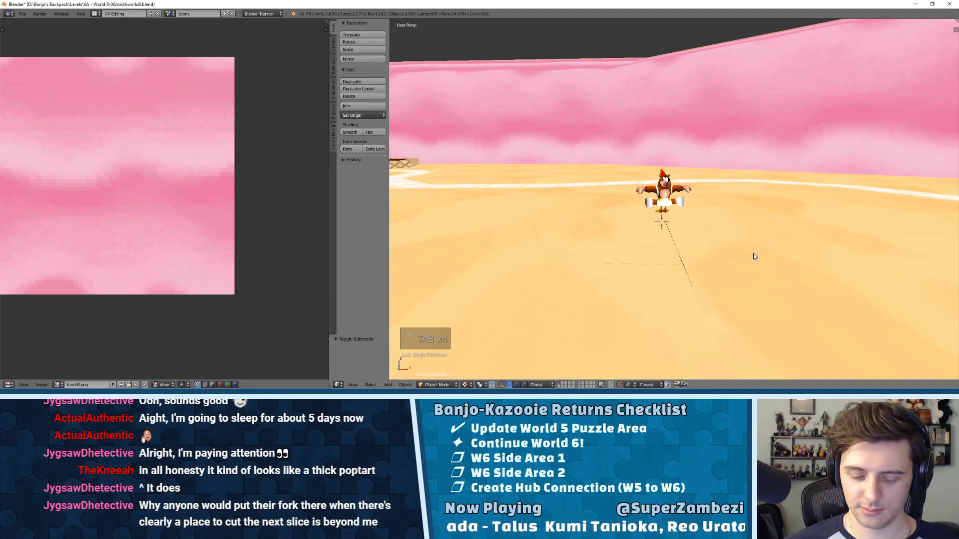
{"action": "key", "text": "KP_Decimal"}
{"action": "key", "text": "KP_Decimal"}
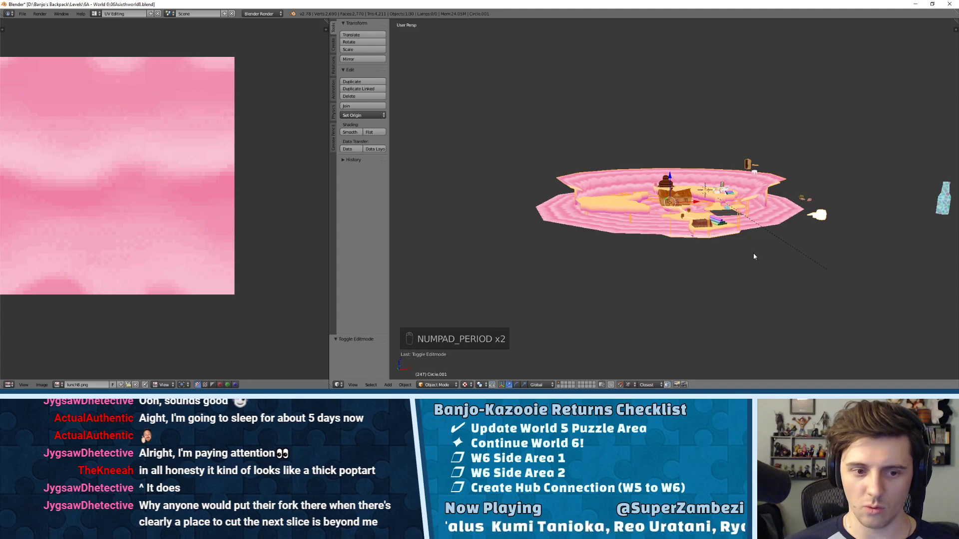
{"action": "key", "text": "Tab"}
{"action": "key", "text": "Tab"}
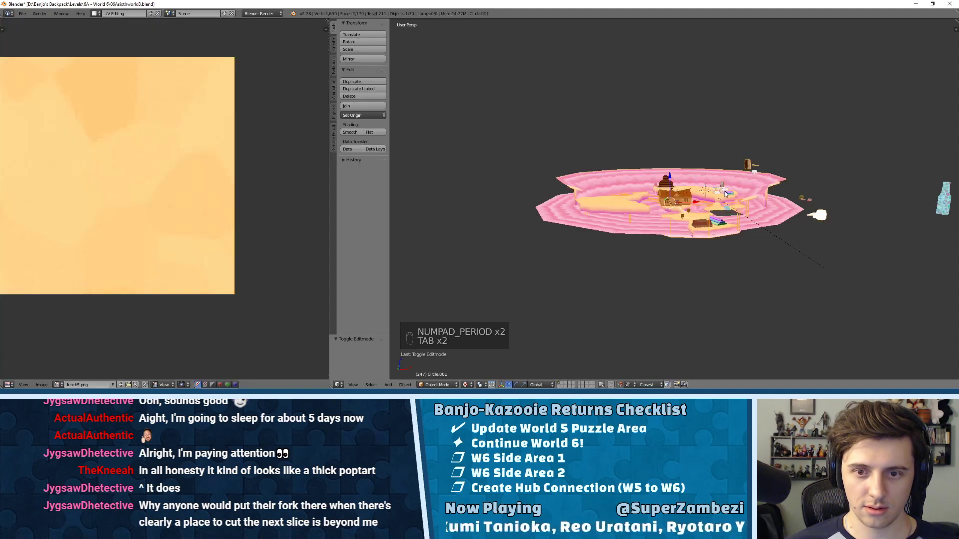
{"action": "key", "text": "KP_Decimal"}
{"action": "key", "text": "Tab"}
{"action": "middle_click_drag", "start_coordinate": [726, 194], "coordinate": [659, 144]}
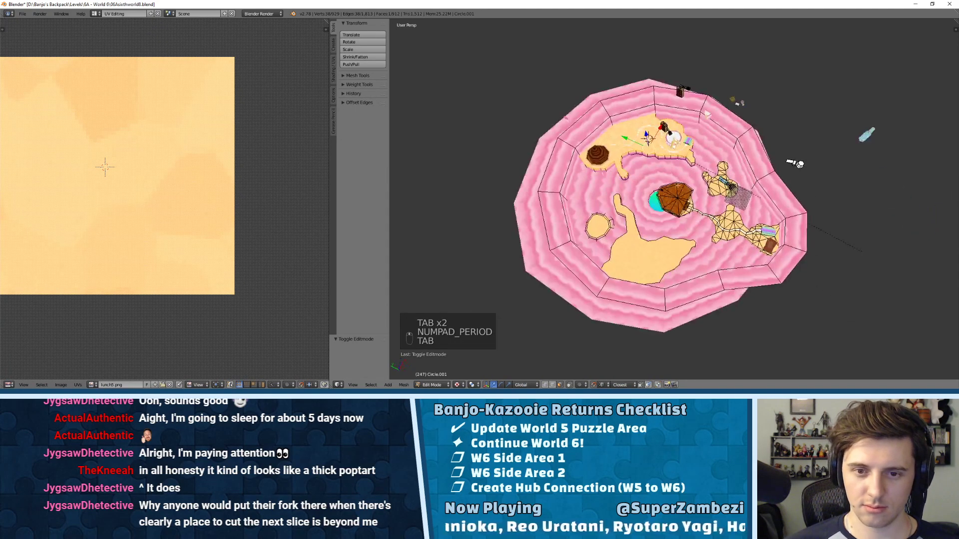
{"action": "key", "text": "Tab"}
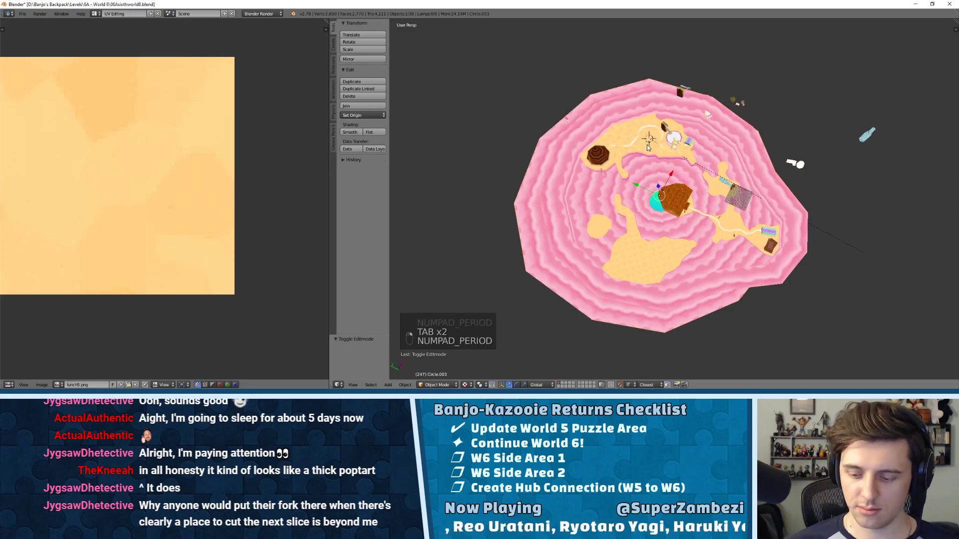
{"action": "right_click", "coordinate": [646, 145]}
{"action": "scroll", "coordinate": [673, 135], "scroll_direction": "up", "scroll_amount": 4}
{"action": "key", "text": "Tab"}
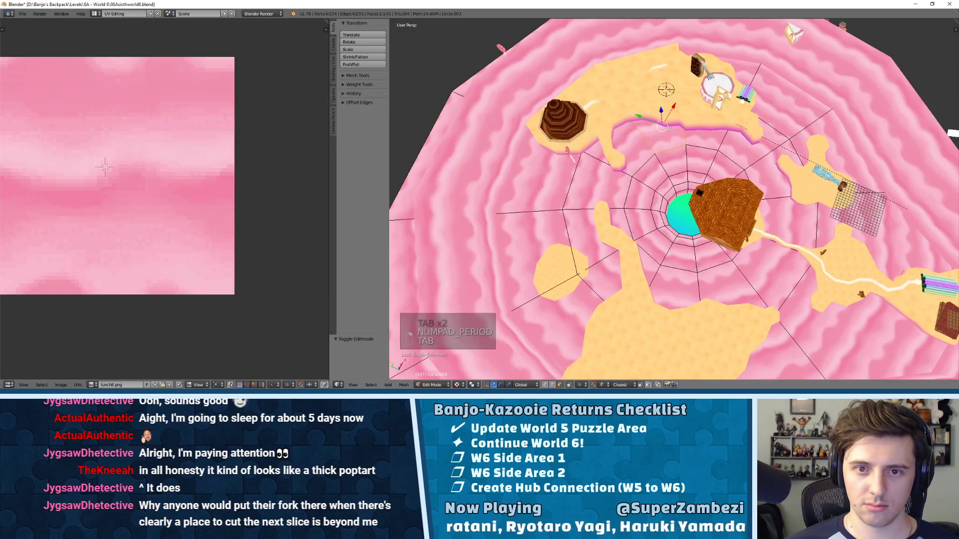
{"action": "key", "text": "KP_Decimal"}
{"action": "key", "text": "Tab"}
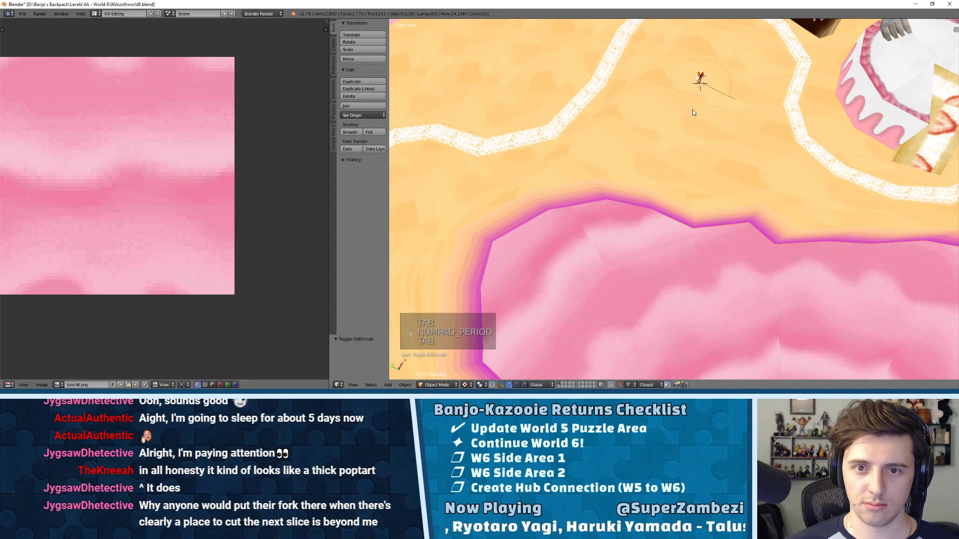
- Select the circle's linked edges in the ground mesh, fill them with a single face, and frame it
{"action": "key", "text": "Tab"}
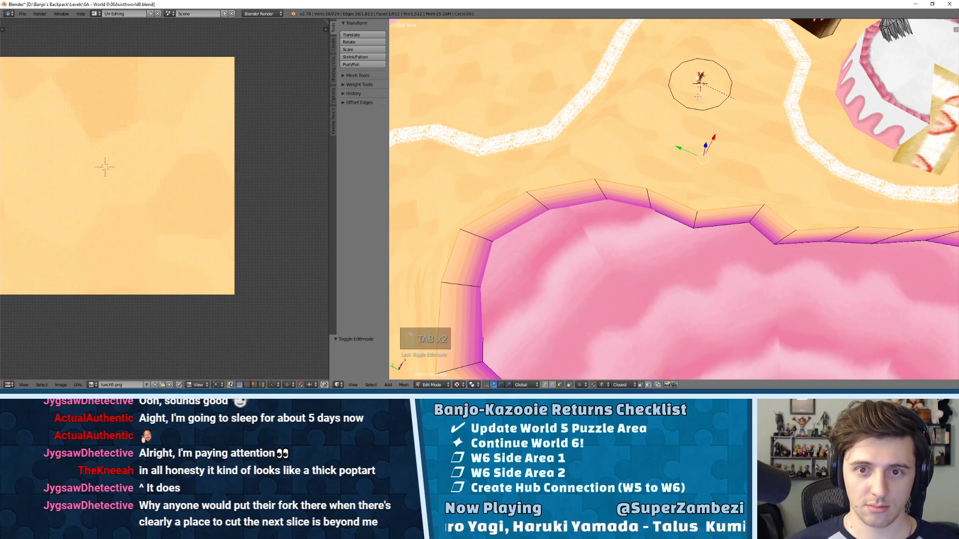
{"action": "key", "text": "ctrl+Tab"}
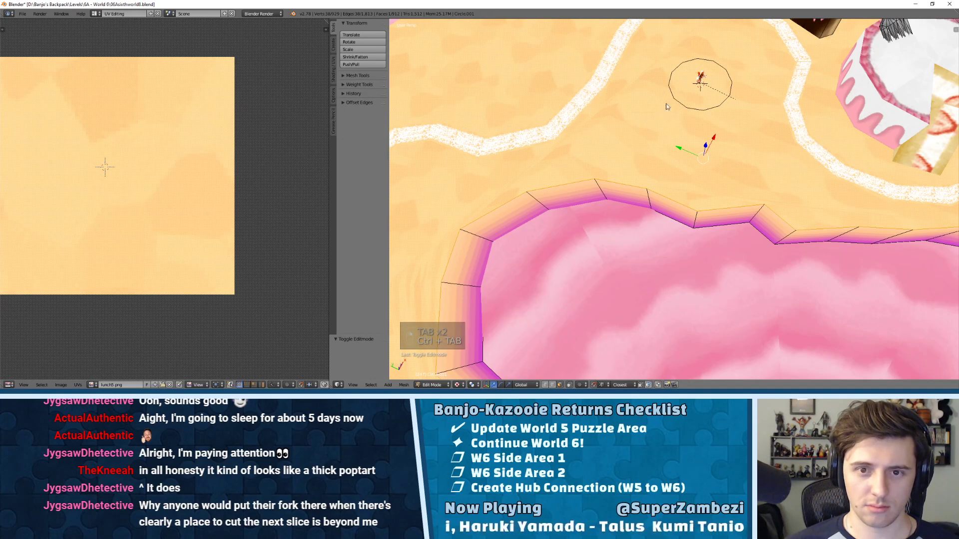
{"action": "key", "text": "ctrl+Tab"}
{"action": "left_click", "coordinate": [669, 93]}
{"action": "key", "text": "l"}
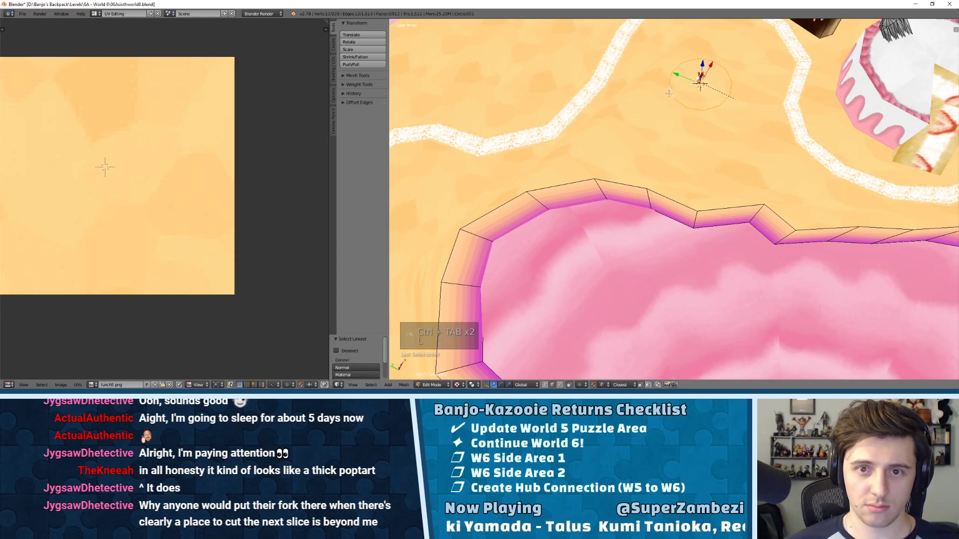
{"action": "key", "text": "f"}
{"action": "key", "text": "KP_Decimal"}
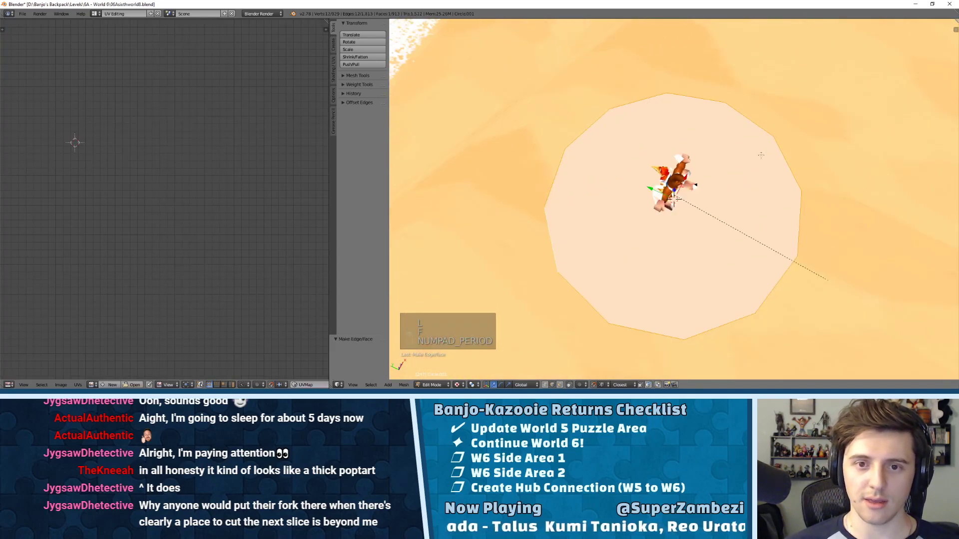
{"action": "key", "text": "KP_Decimal"}
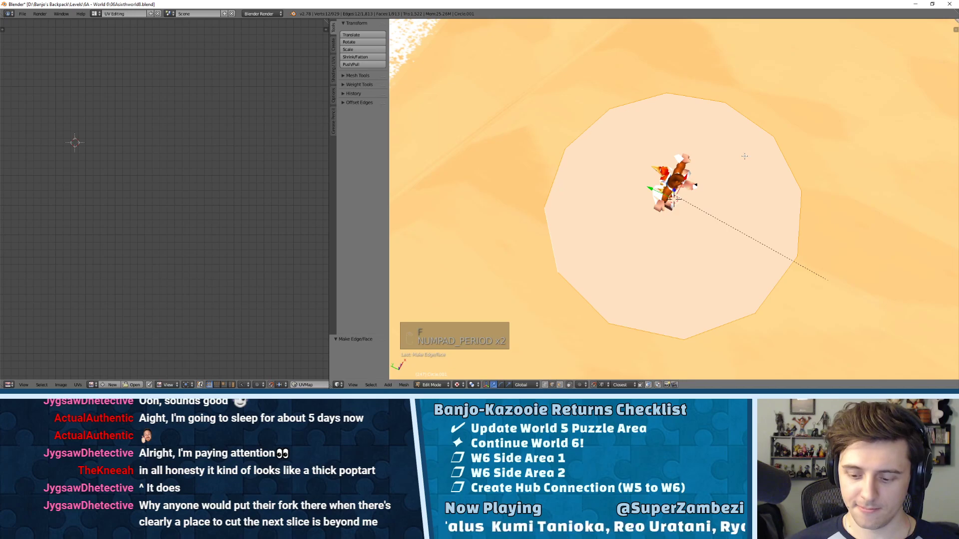
- Rotate the filled circle 90° in the front view so it stands upright
{"action": "key", "text": "KP_1"}
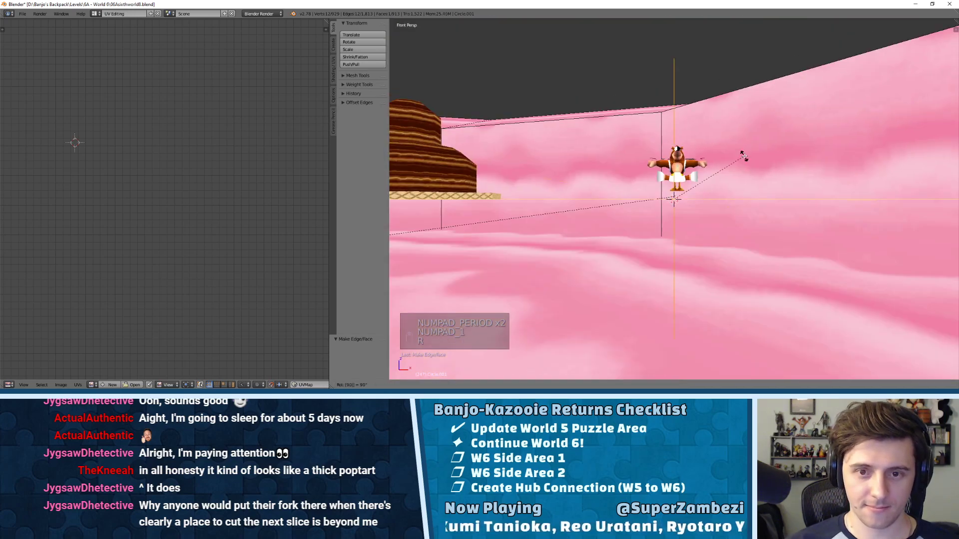
{"action": "key", "text": "r"}
{"action": "left_click", "coordinate": [649, 153]}
{"action": "middle_click_drag", "start_coordinate": [650, 153], "coordinate": [661, 165]}
- Raise the upright circle about 0.186 along Z, viewing it beside the character, and start scaling it down
{"action": "key", "text": "g"}
{"action": "key", "text": "z"}
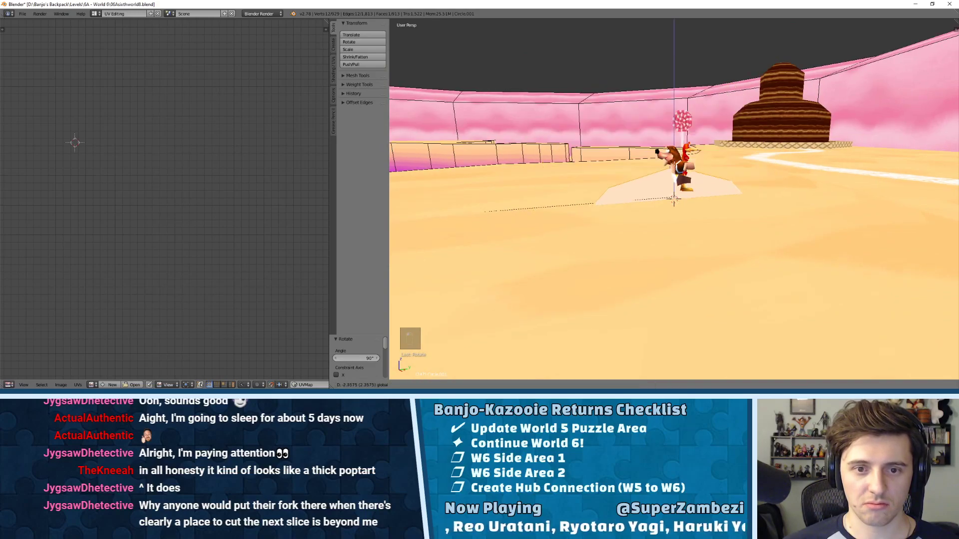
{"action": "left_click", "coordinate": [702, 163]}
{"action": "middle_click_drag", "start_coordinate": [702, 163], "coordinate": [694, 164]}
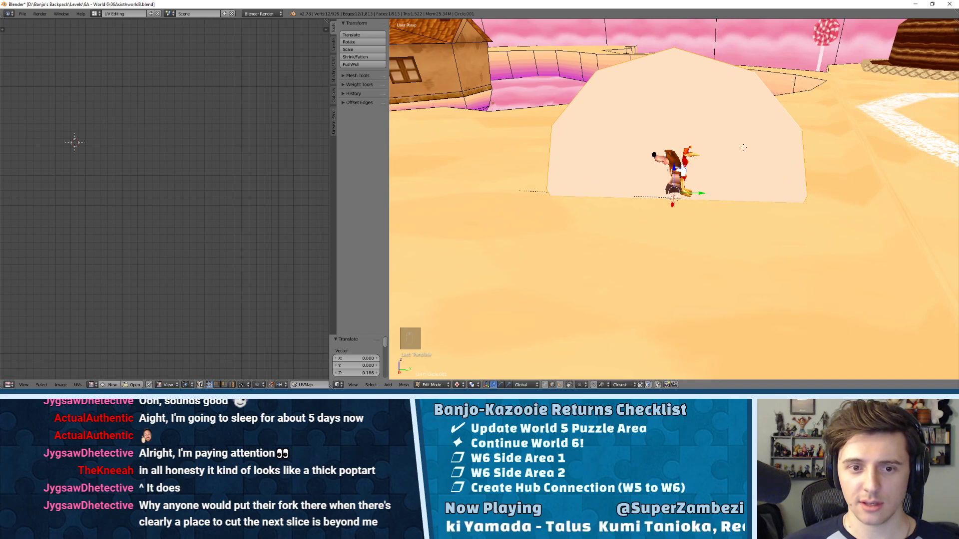
{"action": "key", "text": "s"}
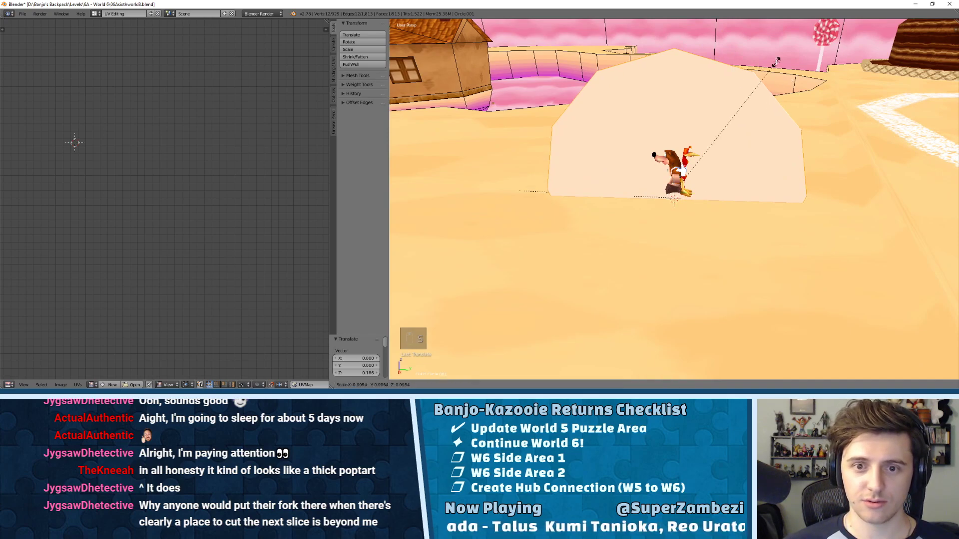
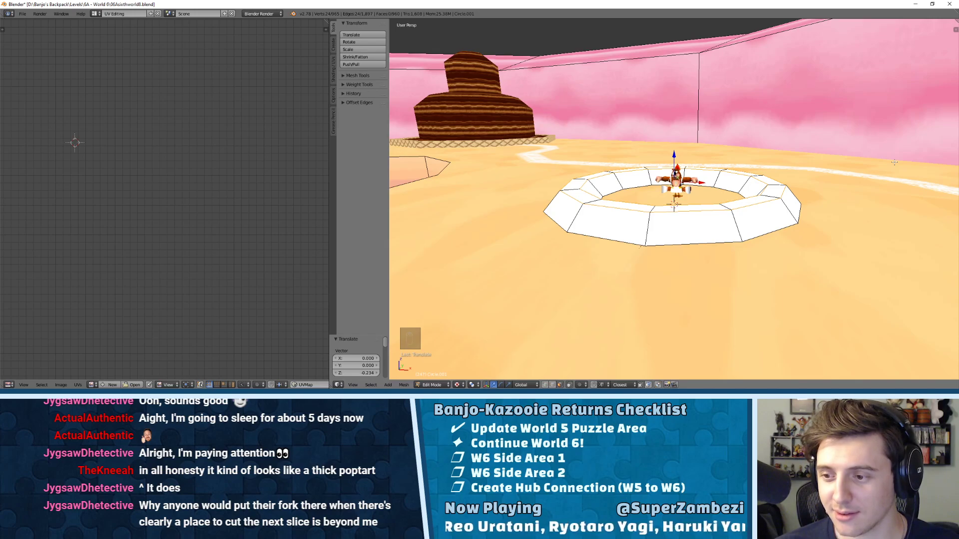
- Examine the donut ring's size and placement against the cake, fork and path from several angles
{"action": "scroll", "coordinate": [737, 150], "scroll_direction": "down", "scroll_amount": 5}
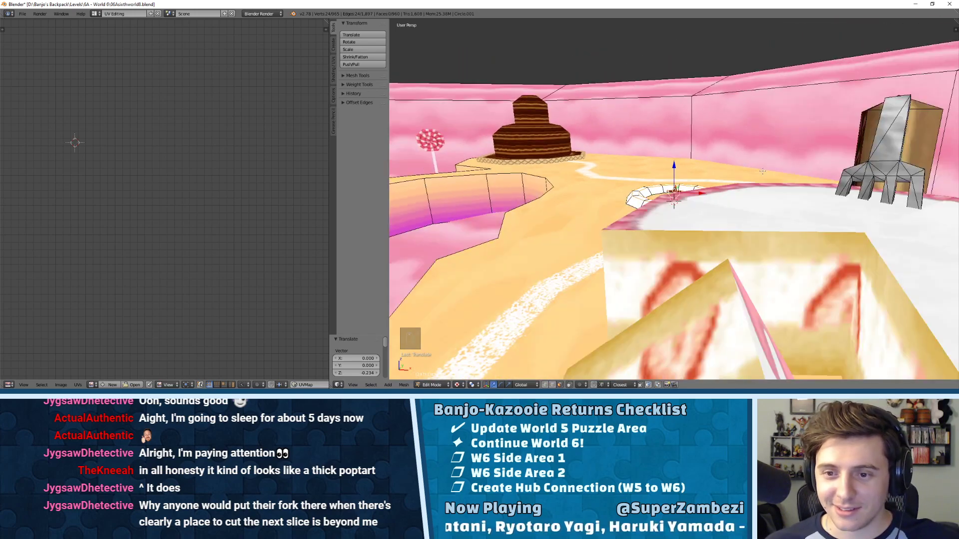
{"action": "middle_click_drag", "start_coordinate": [762, 171], "coordinate": [843, 194]}
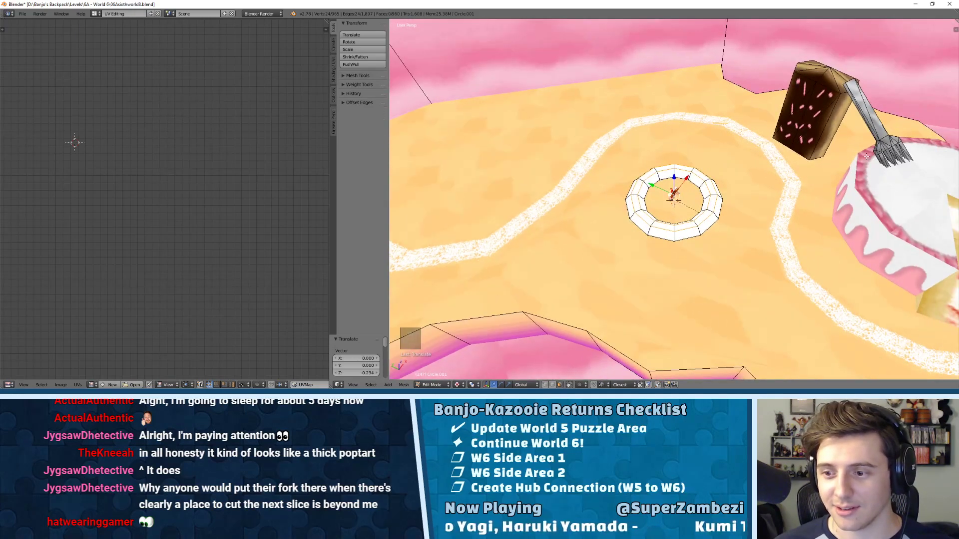
{"action": "middle_click_drag", "start_coordinate": [867, 156], "coordinate": [919, 168]}
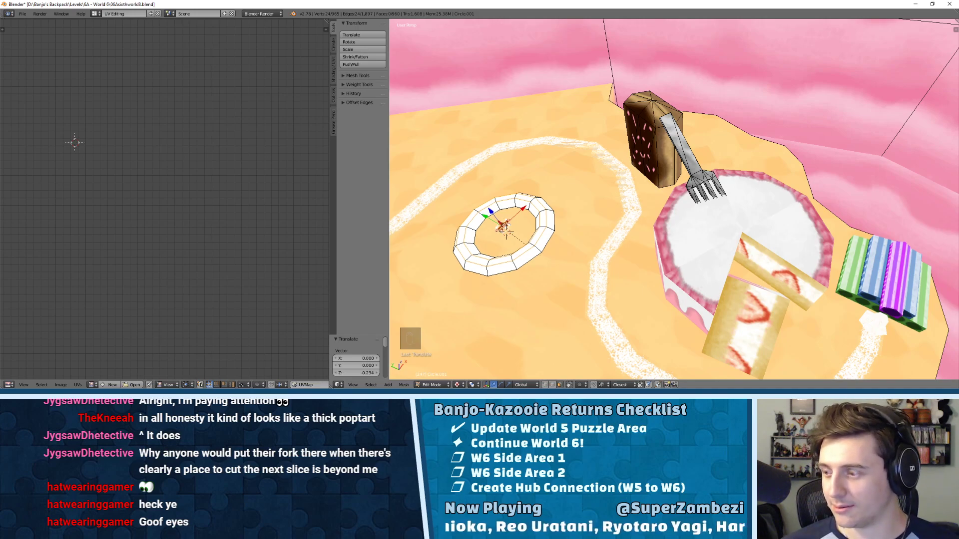
{"action": "middle_click_drag", "start_coordinate": [513, 214], "coordinate": [668, 188], "text": "shift"}
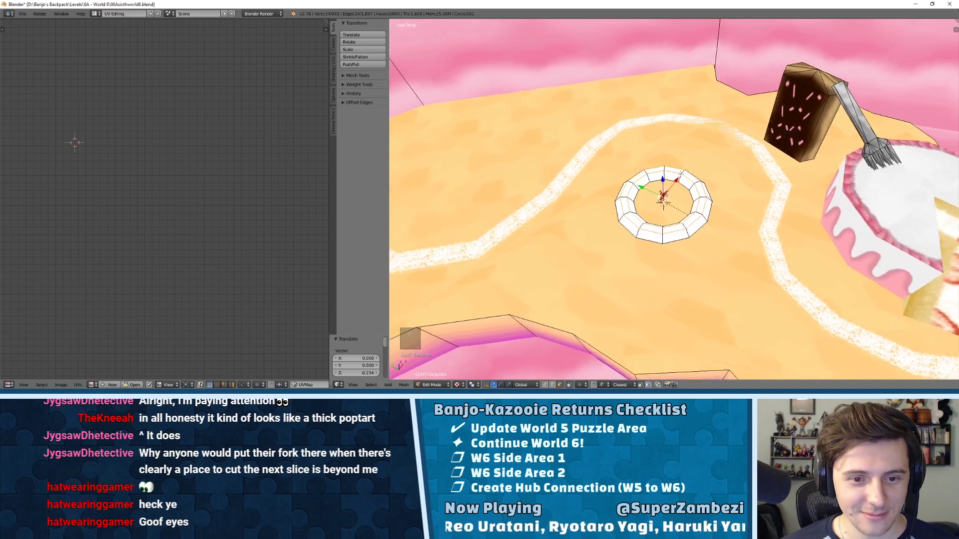
{"action": "middle_click_drag", "start_coordinate": [667, 225], "coordinate": [636, 213]}
{"action": "scroll", "coordinate": [656, 182], "scroll_direction": "up", "scroll_amount": 5}
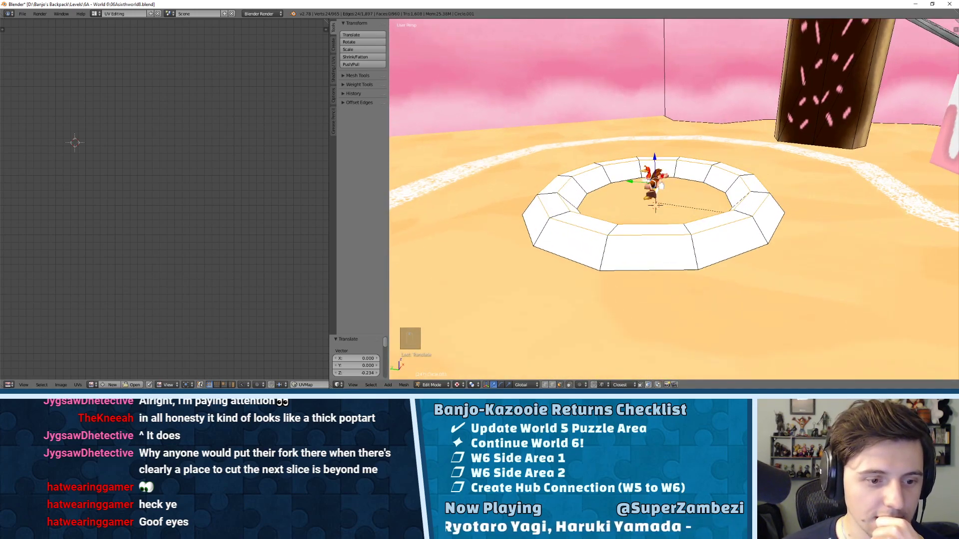
- Switch to File Explorer, look through the 6A - World 6 folder for donut textures beside the ring, and select donut1.png
{"action": "left_click_drag", "start_coordinate": [958, 46], "coordinate": [665, 57]}
{"action": "scroll", "coordinate": [622, 209], "scroll_direction": "up", "scroll_amount": 8}
{"action": "scroll", "coordinate": [615, 213], "scroll_direction": "down", "scroll_amount": 5}
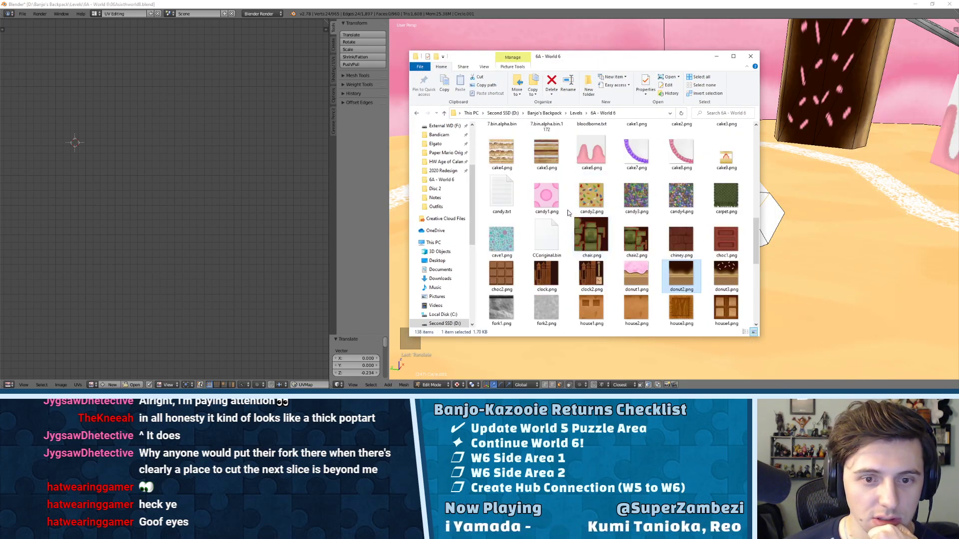
{"action": "mouse_move", "coordinate": [544, 196]}
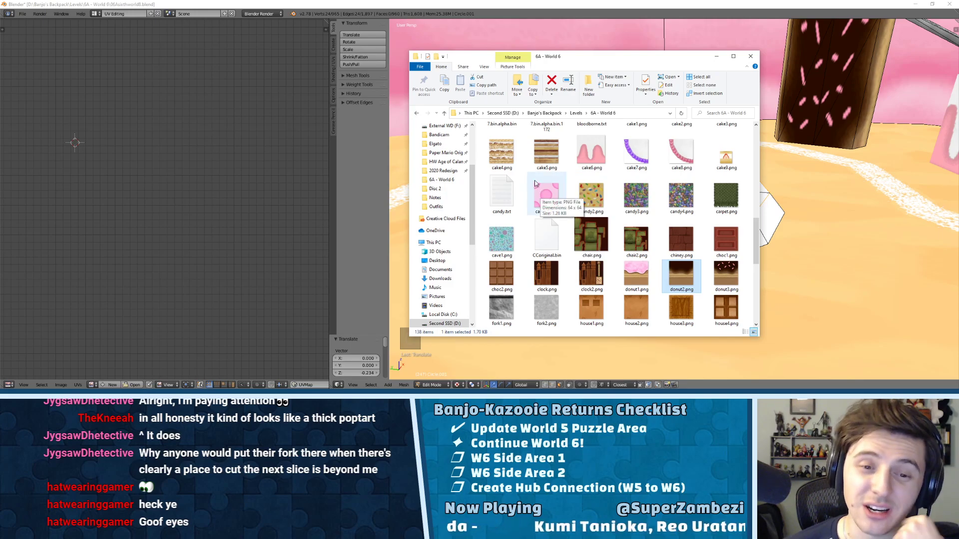
{"action": "mouse_move", "coordinate": [637, 275]}
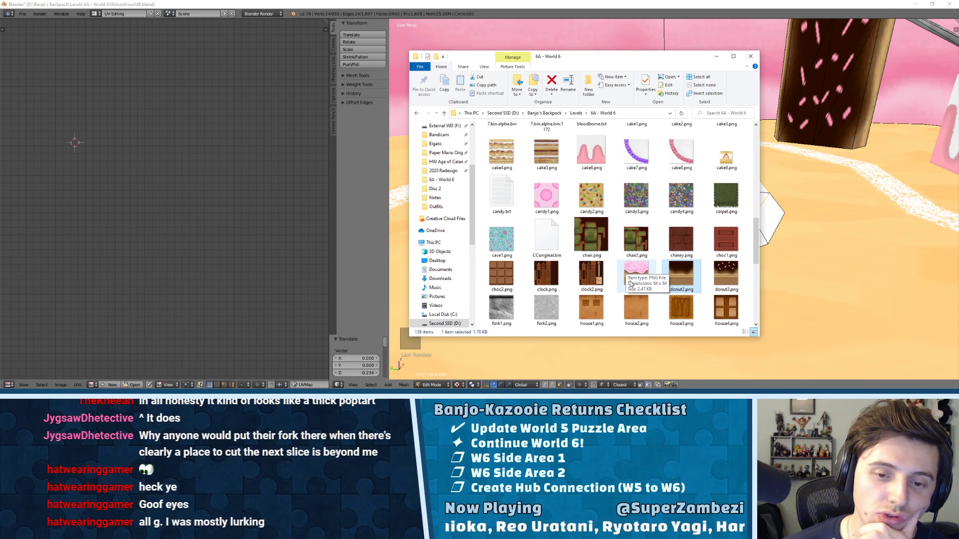
{"action": "mouse_move", "coordinate": [625, 316]}
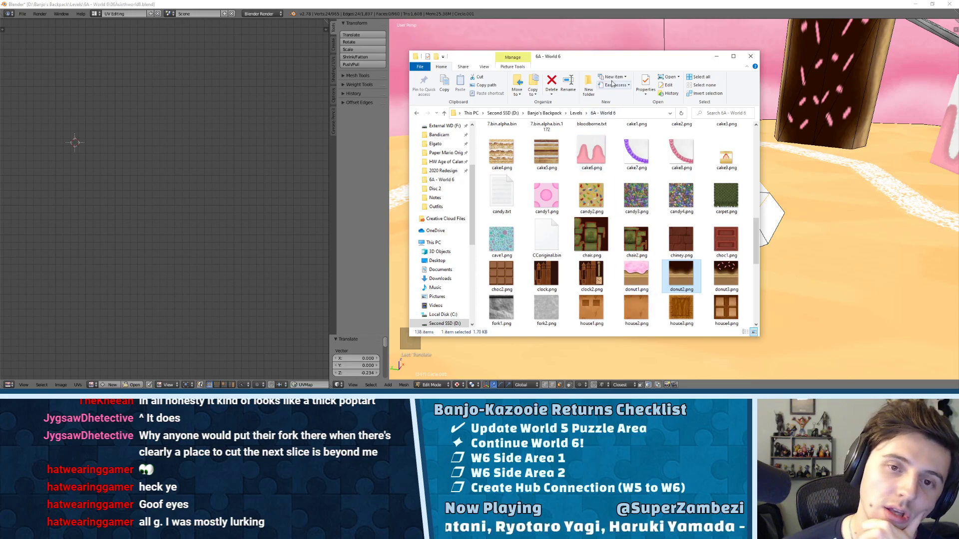
{"action": "left_click_drag", "start_coordinate": [617, 59], "coordinate": [380, 75]}
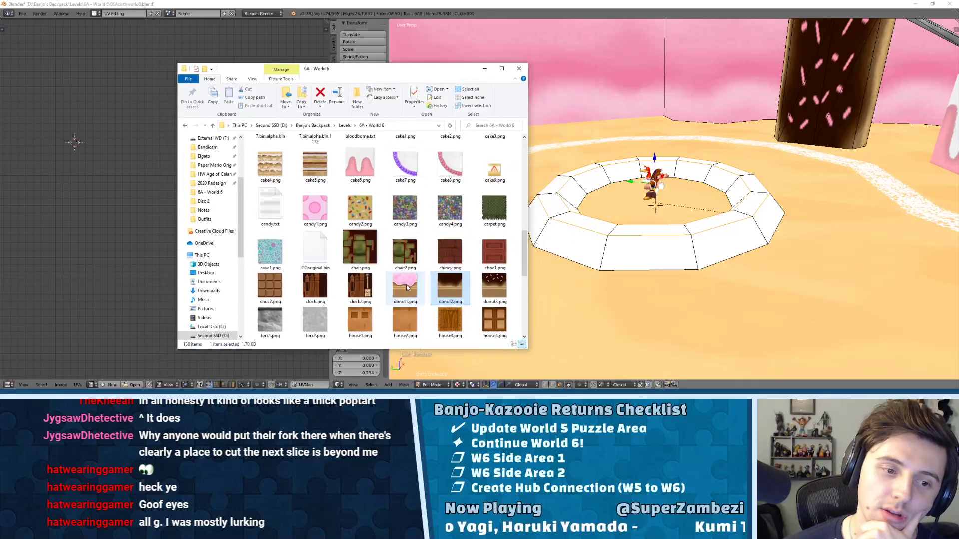
{"action": "left_click", "coordinate": [405, 288]}
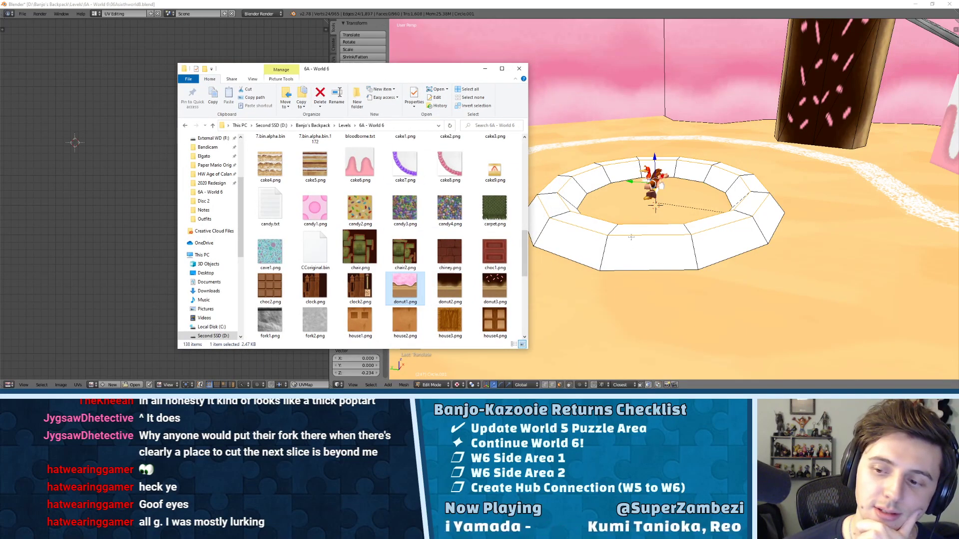
- Return to Blender, switch the mesh to face selection and try to select faces on the ring's underside
{"action": "left_click", "coordinate": [631, 237]}
{"action": "middle_click_drag", "start_coordinate": [605, 242], "coordinate": [557, 120]}
{"action": "key", "text": "ctrl+Tab"}
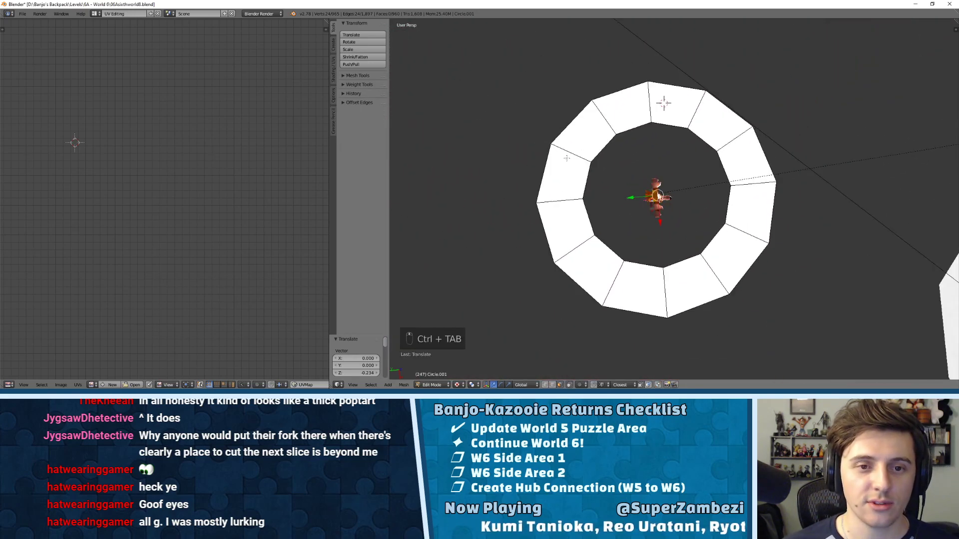
{"action": "right_click", "coordinate": [567, 163]}
{"action": "scroll", "coordinate": [600, 164], "scroll_direction": "up", "scroll_amount": 1}
{"action": "middle_click_drag", "start_coordinate": [600, 163], "coordinate": [589, 232]}
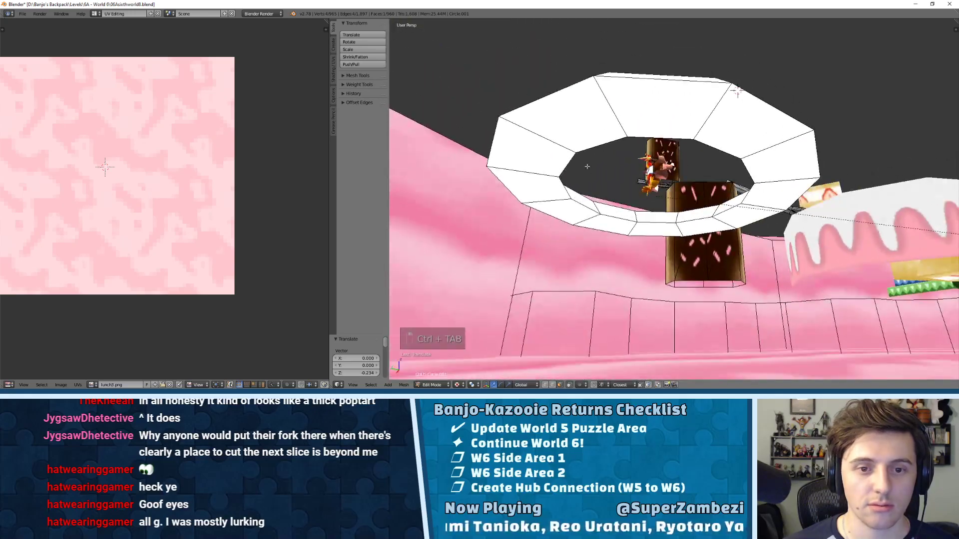
{"action": "right_click", "coordinate": [587, 166]}
- Clear the selection, select the whole linked donut ring and raise it about 11.89 along Z above the ground
{"action": "scroll", "coordinate": [571, 123], "scroll_direction": "up", "scroll_amount": 1}
{"action": "middle_click_drag", "start_coordinate": [571, 123], "coordinate": [621, 130]}
{"action": "scroll", "coordinate": [616, 167], "scroll_direction": "down", "scroll_amount": 2}
{"action": "key", "text": "a"}
{"action": "key", "text": "l"}
{"action": "scroll", "coordinate": [627, 229], "scroll_direction": "up", "scroll_amount": 2}
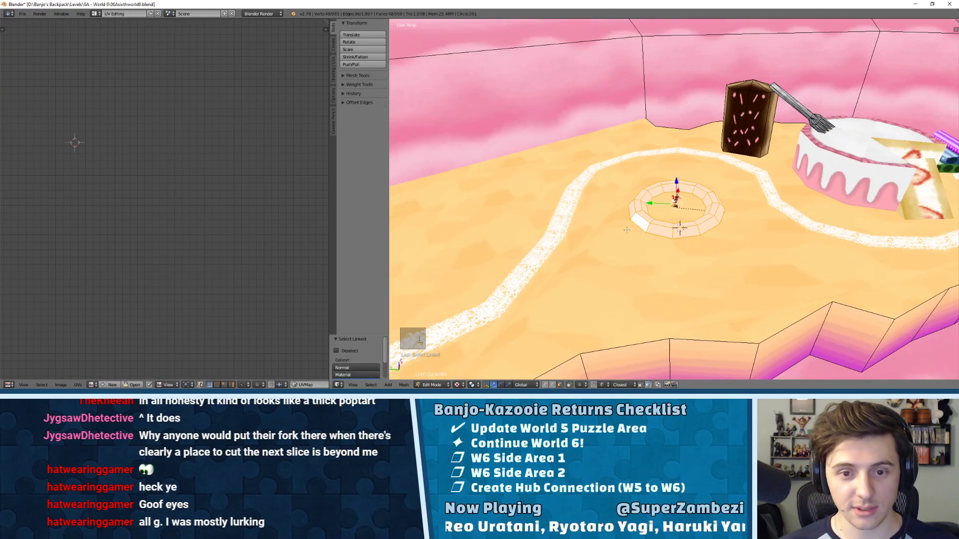
{"action": "left_click_drag", "start_coordinate": [672, 179], "coordinate": [678, 33]}
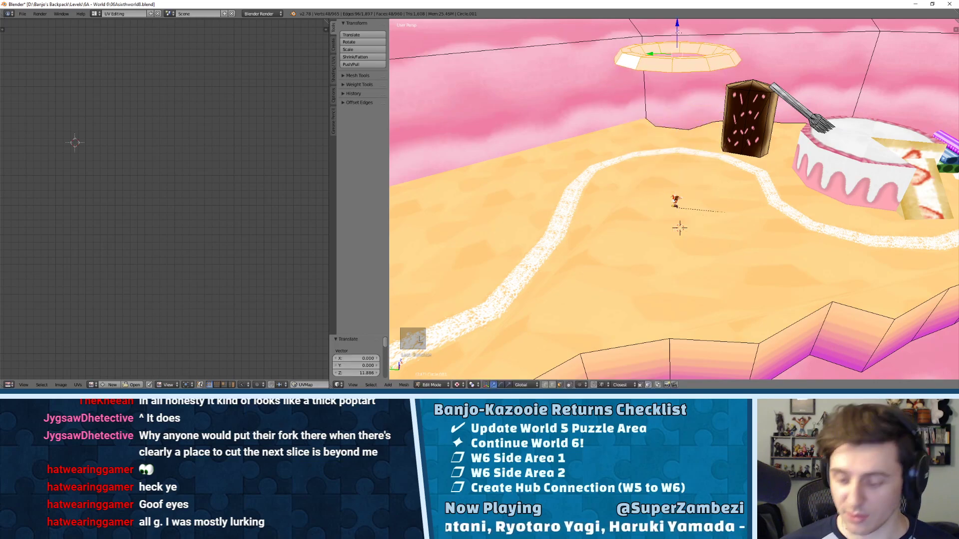
- Frame the raised ring and select a face on its flat underside
{"action": "key", "text": "KP_Decimal"}
{"action": "right_click", "coordinate": [579, 147]}
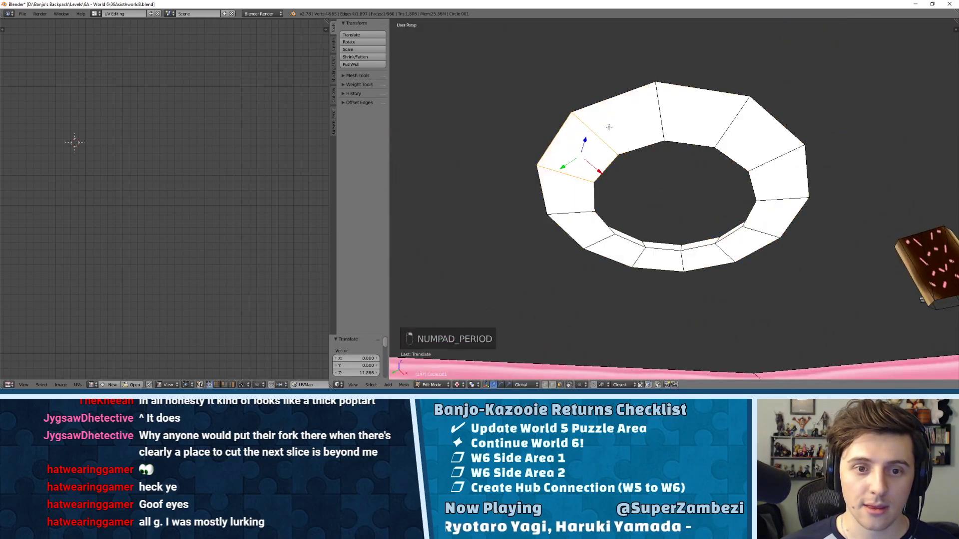
- Select the full loop of flat faces on the ring's underside and delete the faces
{"action": "right_click", "coordinate": [670, 114], "text": "shift"}
{"action": "right_click", "coordinate": [620, 123], "text": "shift"}
{"action": "right_click", "coordinate": [757, 137], "text": "shift"}
{"action": "right_click", "coordinate": [779, 177], "text": "shift"}
{"action": "right_click", "coordinate": [772, 215], "text": "shift"}
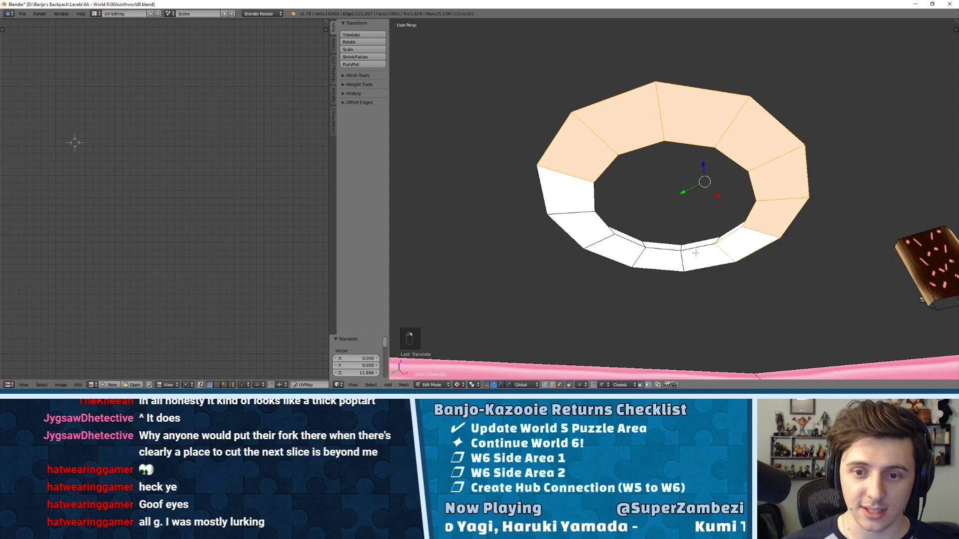
{"action": "right_click", "coordinate": [632, 250], "text": "shift"}
{"action": "right_click", "coordinate": [607, 242], "text": "shift"}
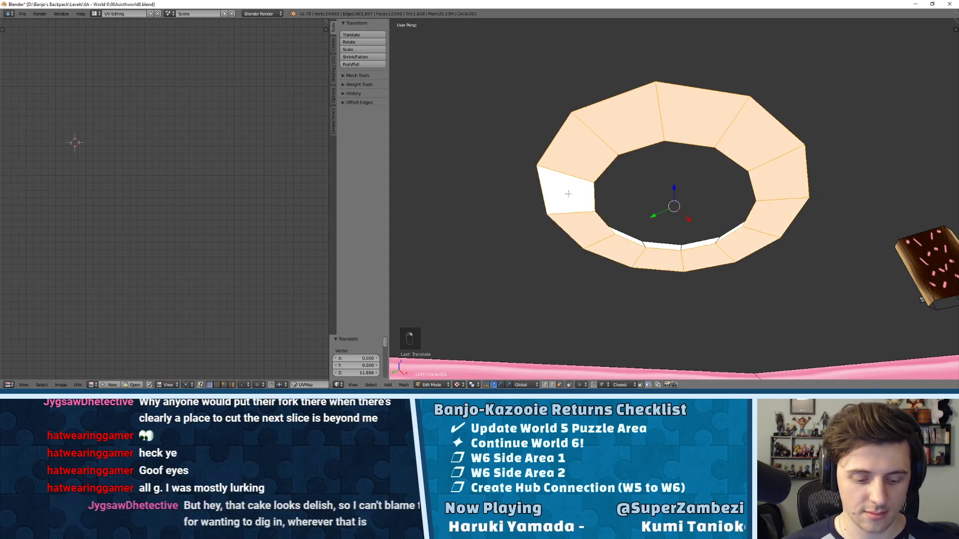
{"action": "key", "text": "w"}
{"action": "key", "text": "x"}
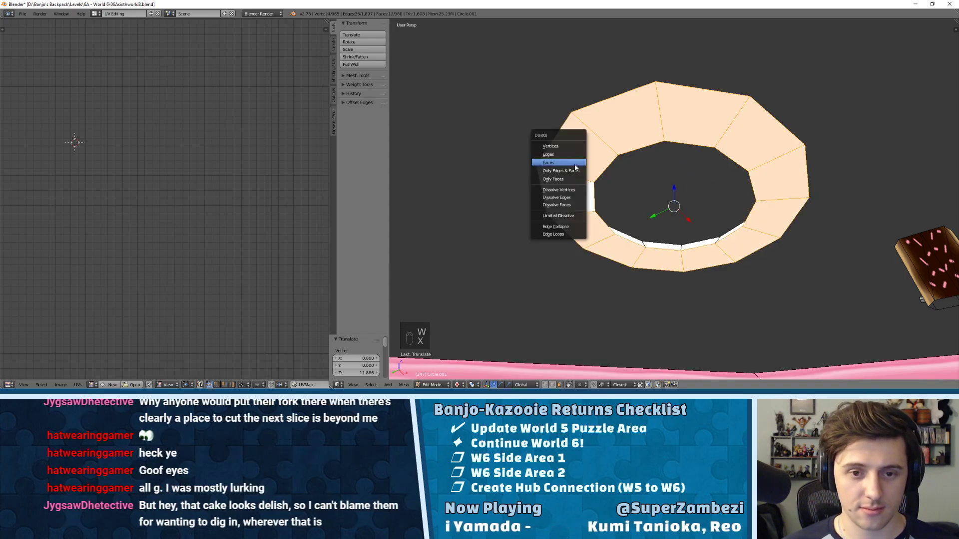
{"action": "left_click", "coordinate": [574, 159]}
{"action": "middle_click_drag", "start_coordinate": [574, 161], "coordinate": [606, 226]}
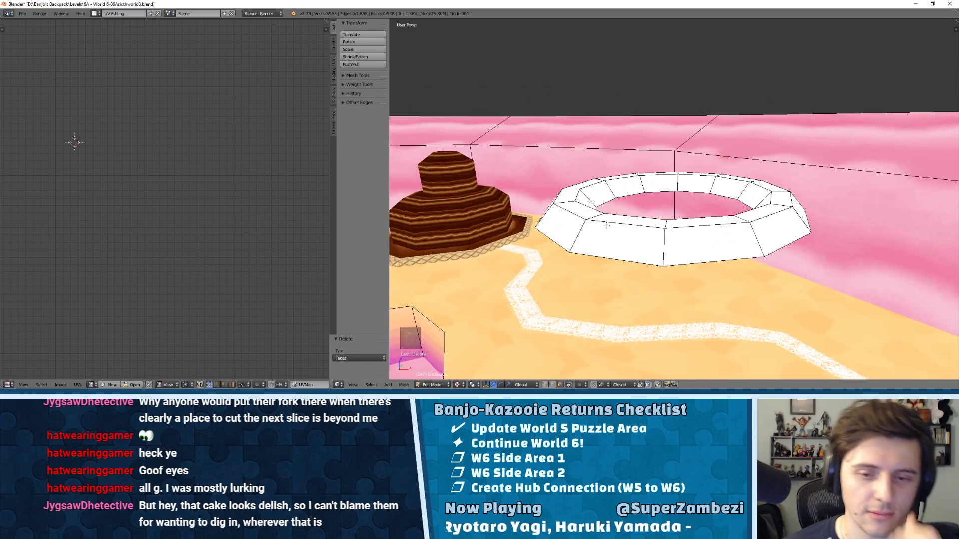
- Select the whole open-bottomed ring and place a duplicate of it directly below the original
{"action": "right_click", "coordinate": [626, 234]}
{"action": "key", "text": "l"}
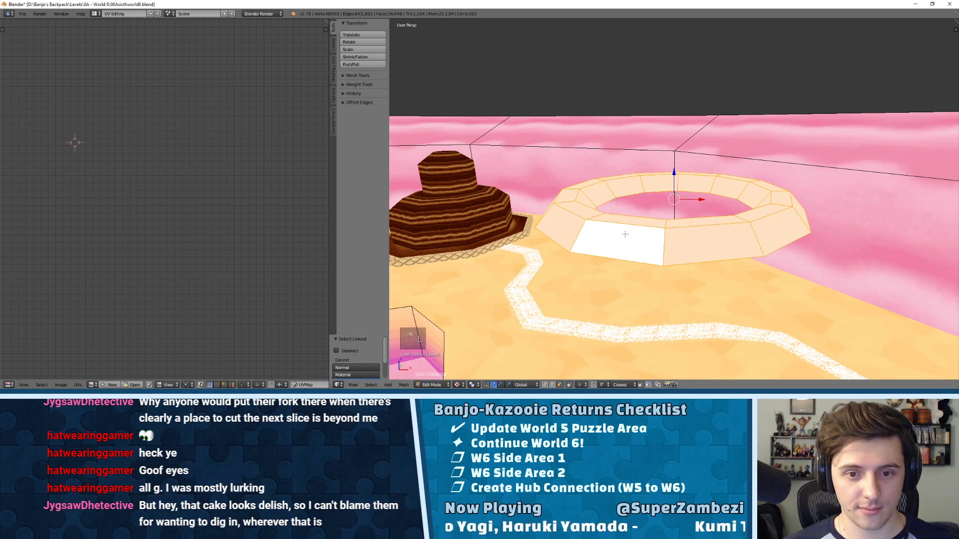
{"action": "key", "text": "shift+d"}
{"action": "left_click", "coordinate": [630, 243]}
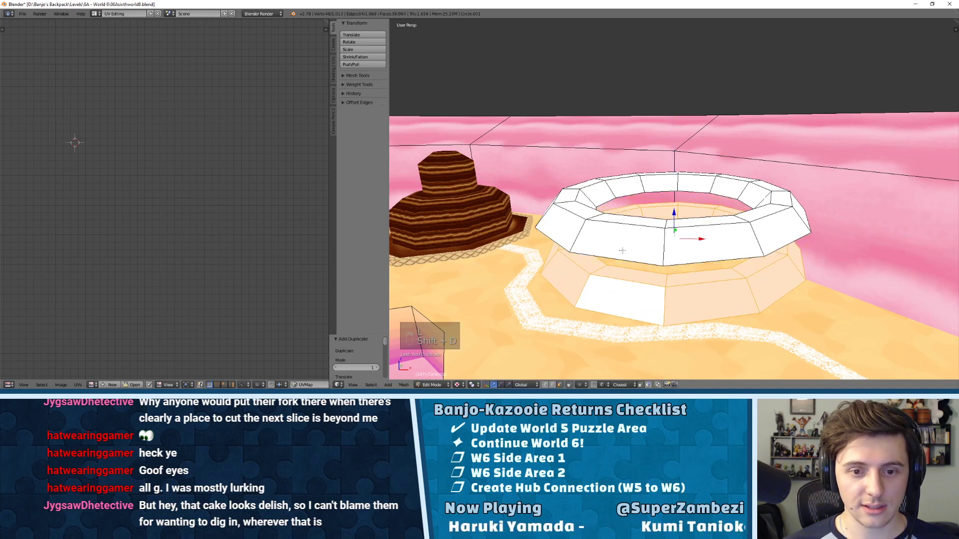
- Rotate the duplicated ring 180° in front view and raise it along Z to meet the underside of the original
{"action": "key", "text": "KP_Decimal"}
{"action": "key", "text": "KP_7"}
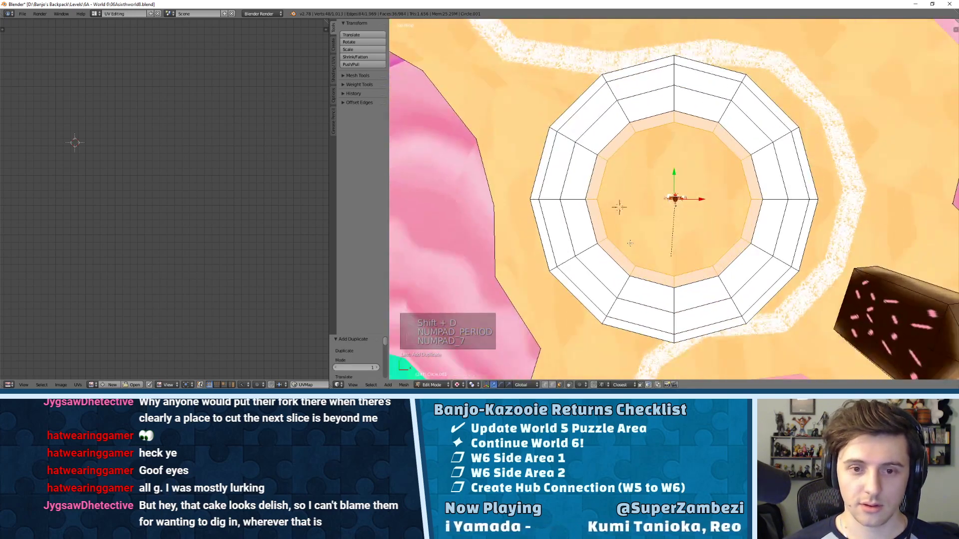
{"action": "key", "text": "KP_1"}
{"action": "type", "text": "r"}
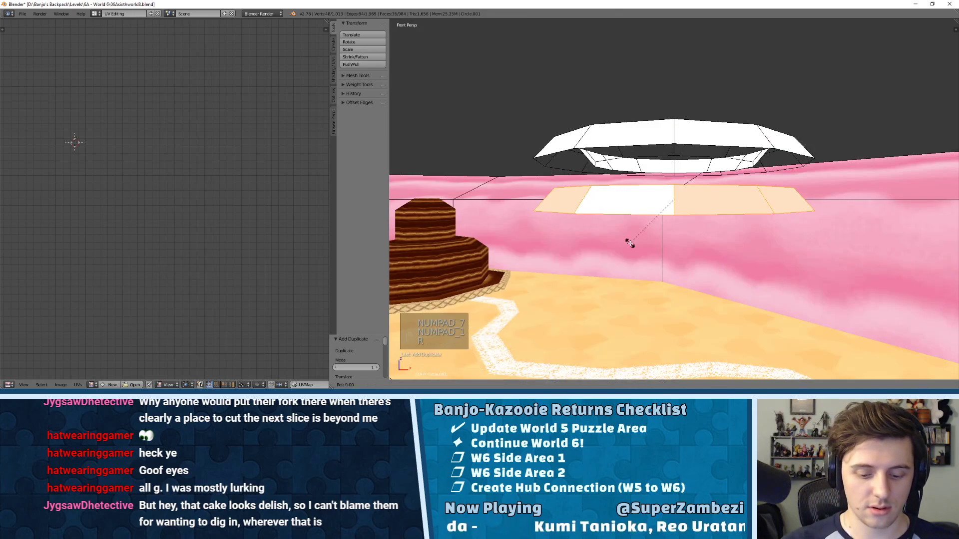
{"action": "type", "text": "180"}
{"action": "key", "text": "Return"}
{"action": "key", "text": "g"}
{"action": "key", "text": "z"}
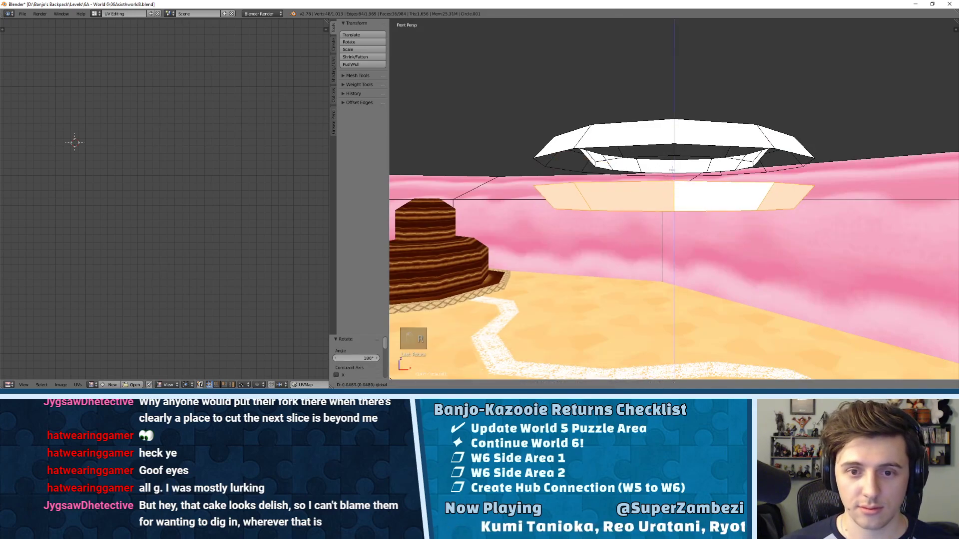
{"action": "left_click", "coordinate": [674, 145]}
{"action": "middle_click_drag", "start_coordinate": [674, 145], "coordinate": [665, 170]}
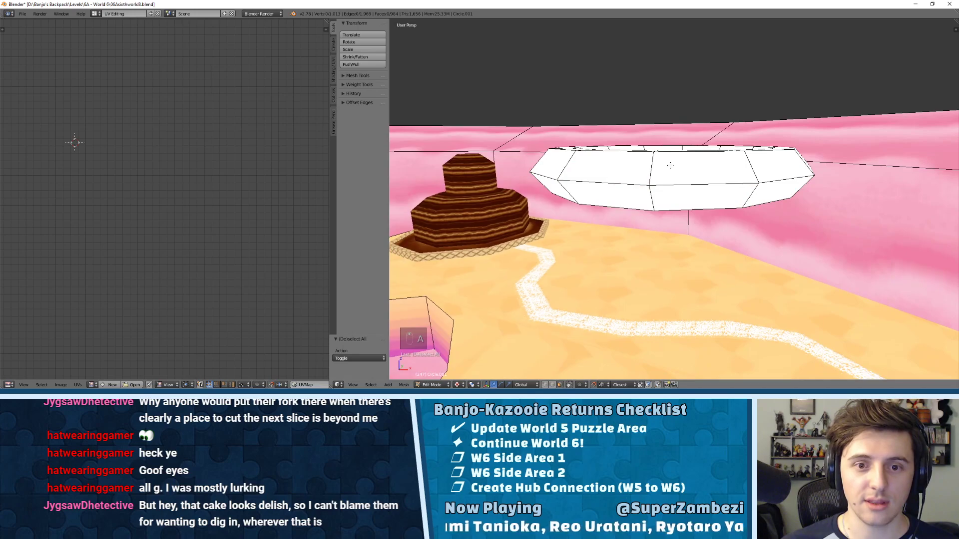
- Select both ring halves, merge their overlapping vertices with Remove Doubles, and clear the selection
{"action": "key", "text": "a"}
{"action": "key", "text": "a"}
{"action": "key", "text": "a"}
{"action": "right_click", "coordinate": [677, 186]}
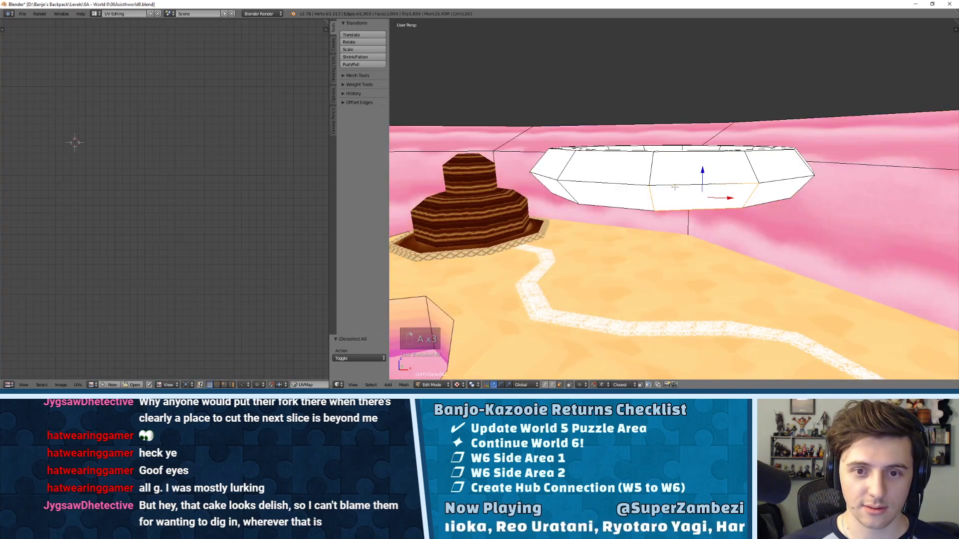
{"action": "key", "text": "l"}
{"action": "key", "text": "l"}
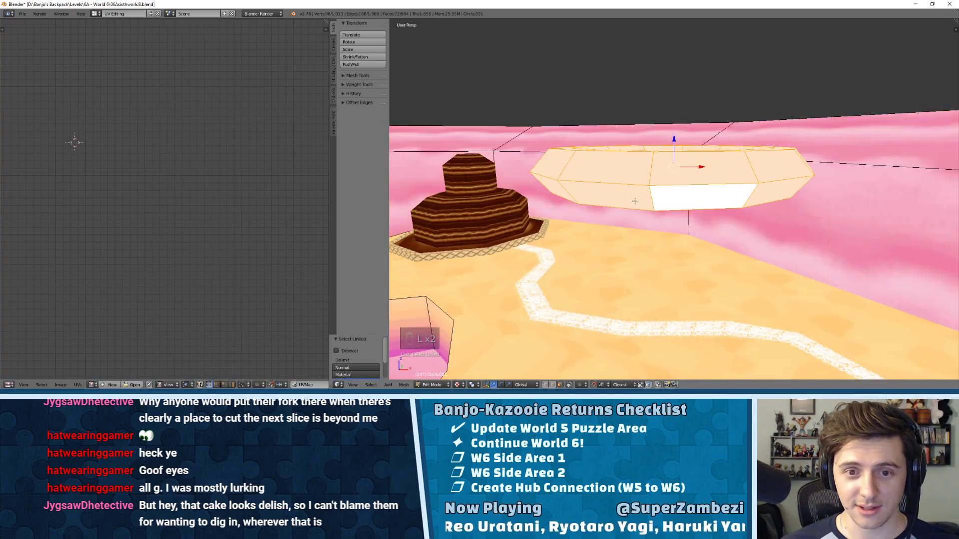
{"action": "key", "text": "w"}
{"action": "left_click", "coordinate": [631, 168]}
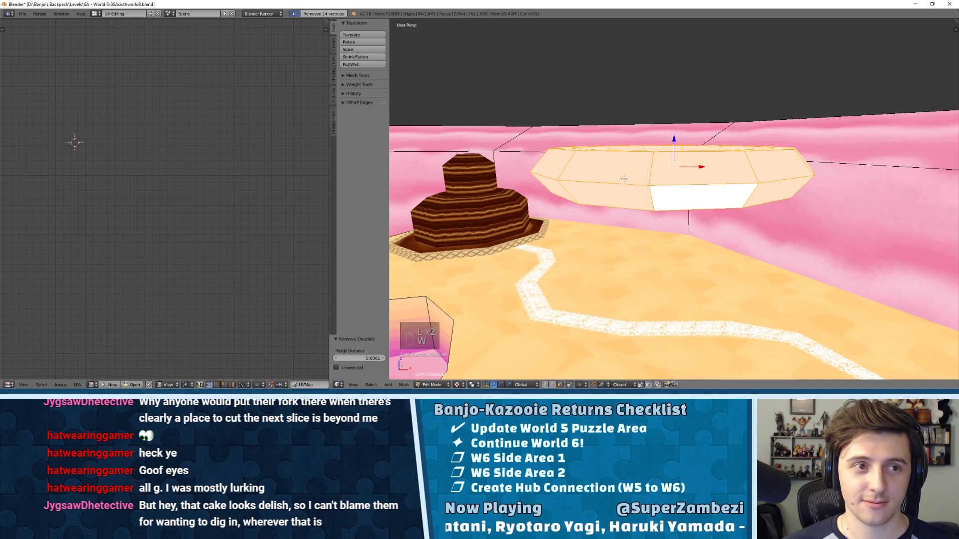
{"action": "middle_click_drag", "start_coordinate": [677, 184], "coordinate": [677, 214]}
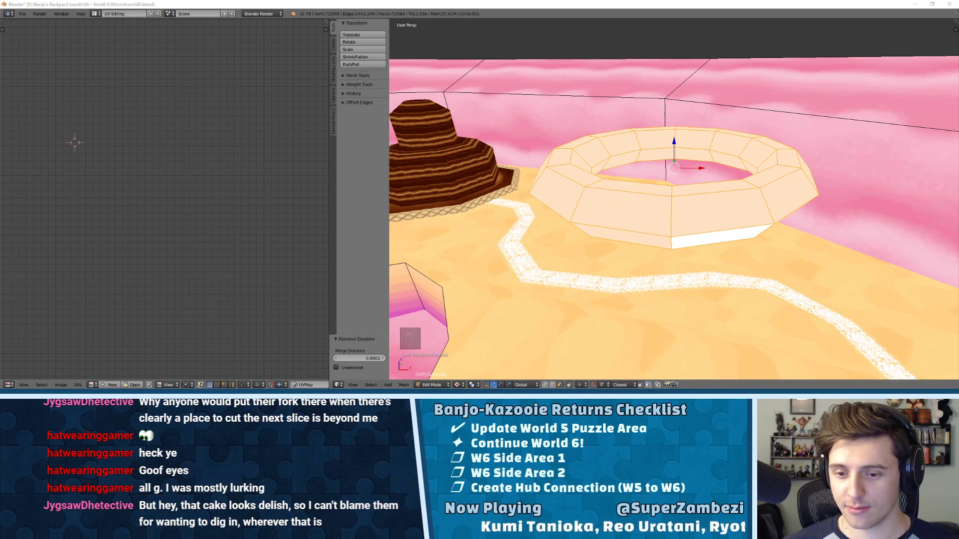
{"action": "mouse_move", "coordinate": [775, 394]}
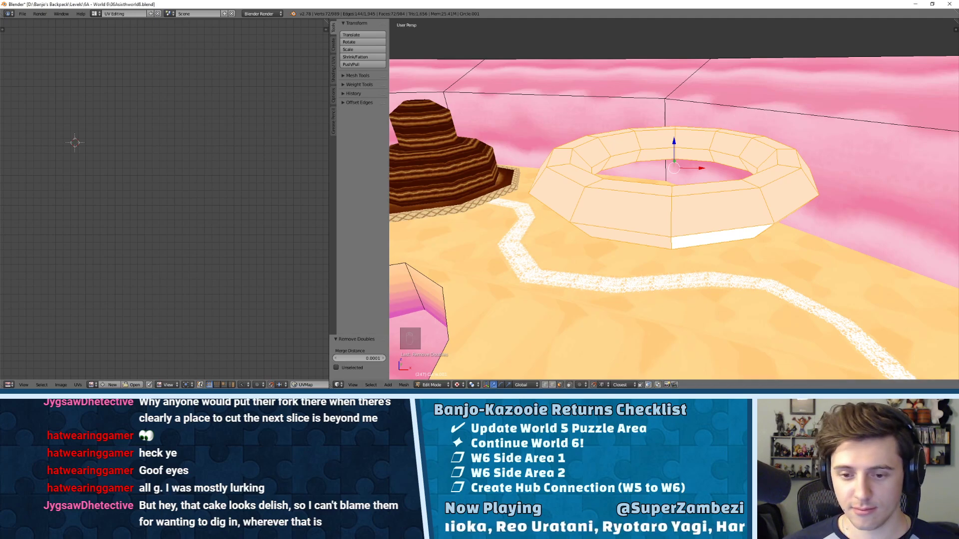
{"action": "middle_click_drag", "start_coordinate": [762, 192], "coordinate": [740, 196]}
{"action": "key", "text": "a"}
- Try narrowing the whole merged ring by scaling it along the X axis in top view, and undo the scaling
{"action": "scroll", "coordinate": [741, 196], "scroll_direction": "down", "scroll_amount": 4}
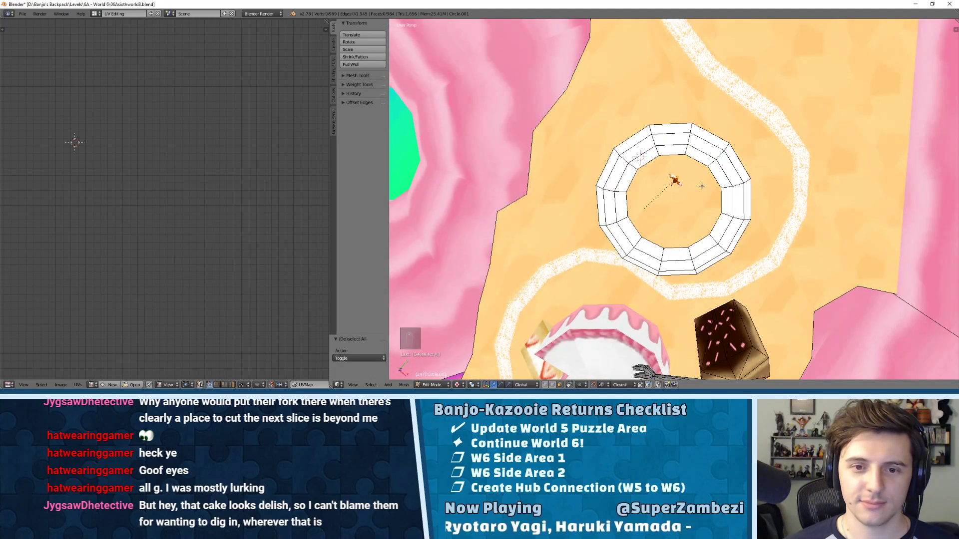
{"action": "middle_click_drag", "start_coordinate": [704, 179], "coordinate": [685, 155]}
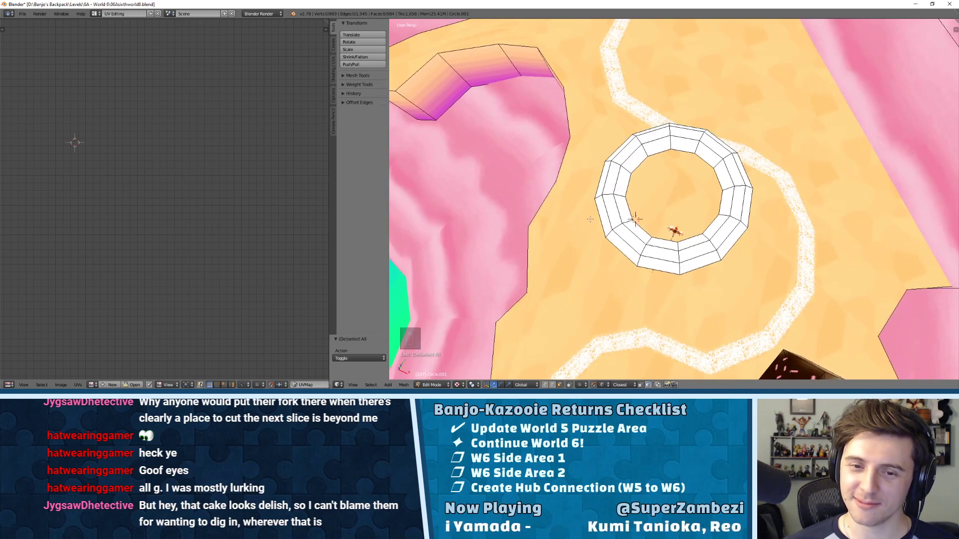
{"action": "right_click", "coordinate": [623, 235]}
{"action": "key", "text": "l"}
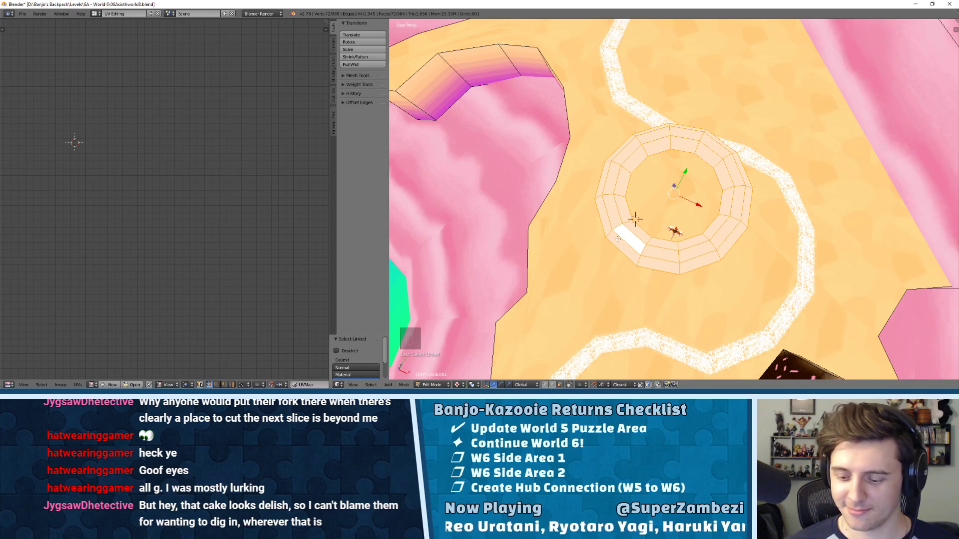
{"action": "key", "text": "KP_7"}
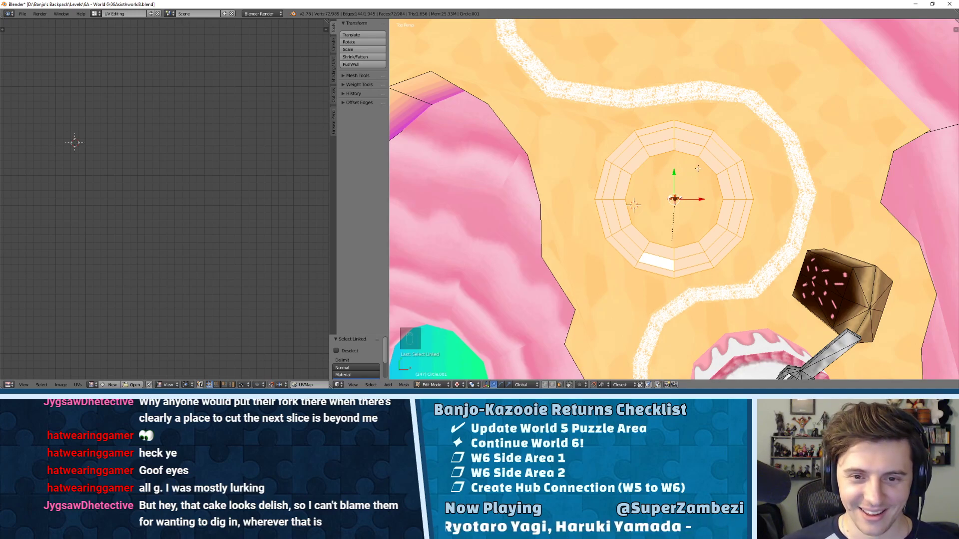
{"action": "scroll", "coordinate": [698, 168], "scroll_direction": "up", "scroll_amount": 2}
{"action": "key", "text": "s"}
{"action": "key", "text": "x"}
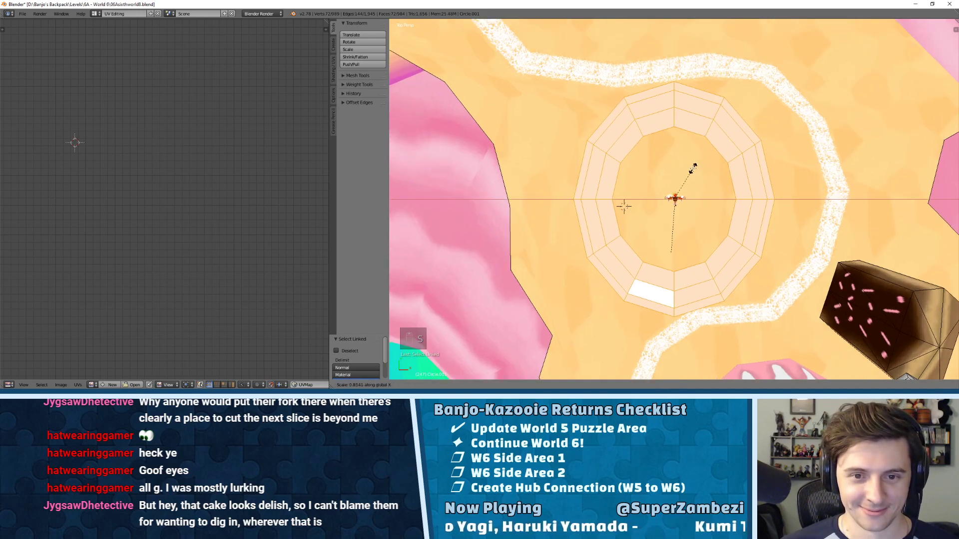
{"action": "key", "text": "ctrl+z"}
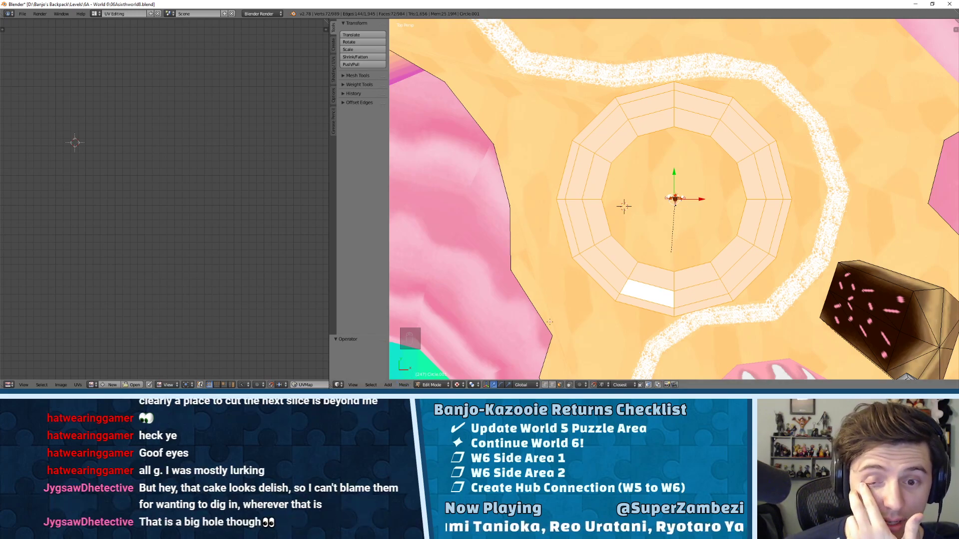
- Try to extrude the whole selected ring, undo it, and try Offset Edges on the selection
{"action": "middle_click_drag", "start_coordinate": [549, 322], "coordinate": [540, 289]}
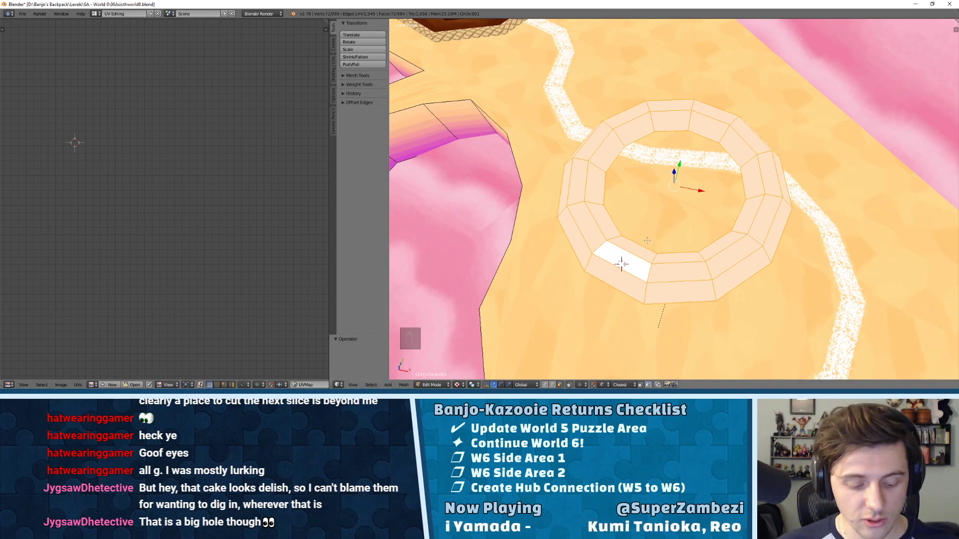
{"action": "key", "text": "e"}
{"action": "key", "text": "ctrl+z"}
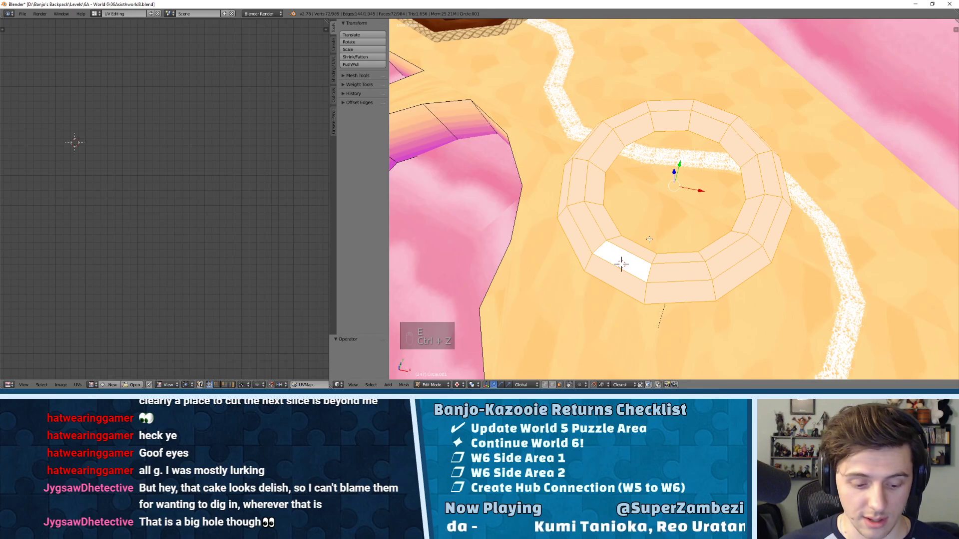
{"action": "key", "text": "ctrl+e"}
{"action": "key", "text": "ctrl+e"}
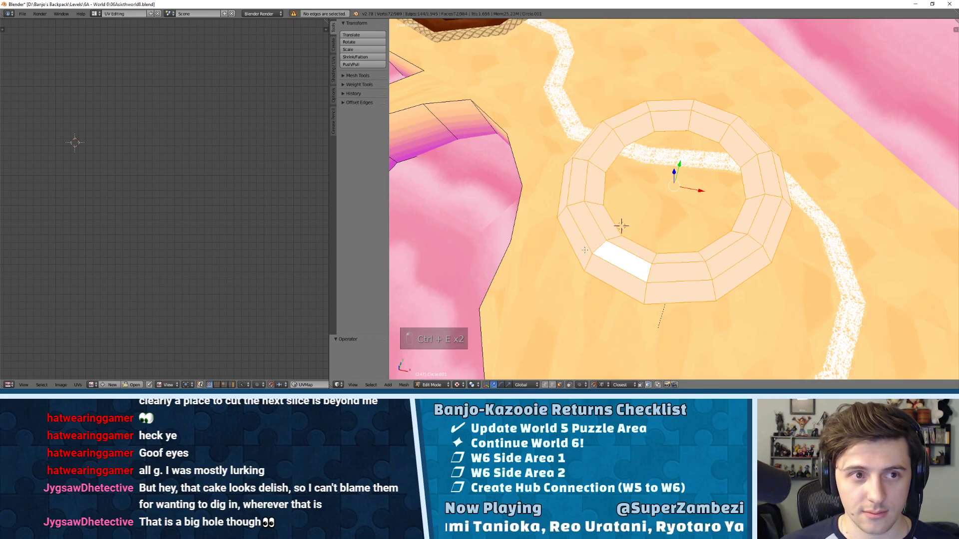
{"action": "right_click", "coordinate": [622, 226]}
{"action": "key", "text": "l"}
{"action": "key", "text": "ctrl+e"}
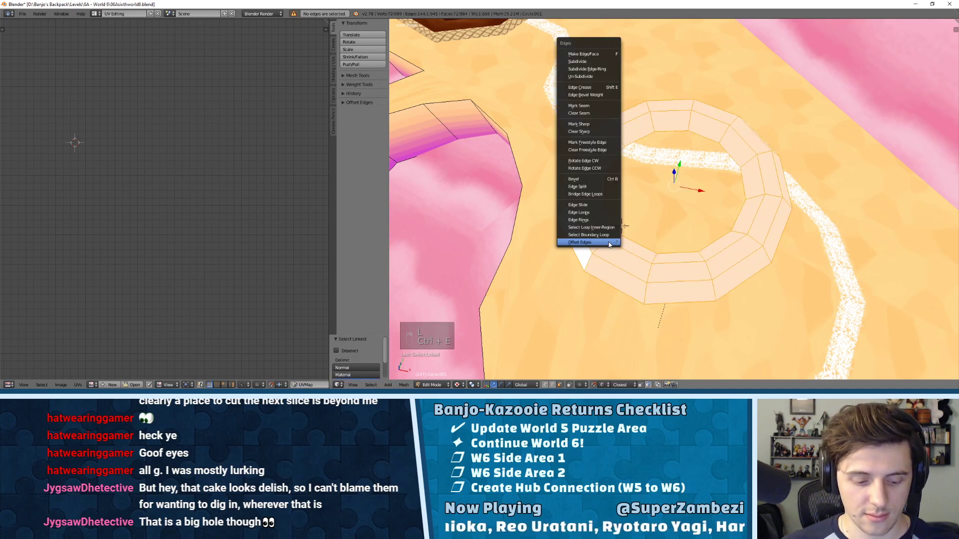
{"action": "mouse_move", "coordinate": [610, 244]}
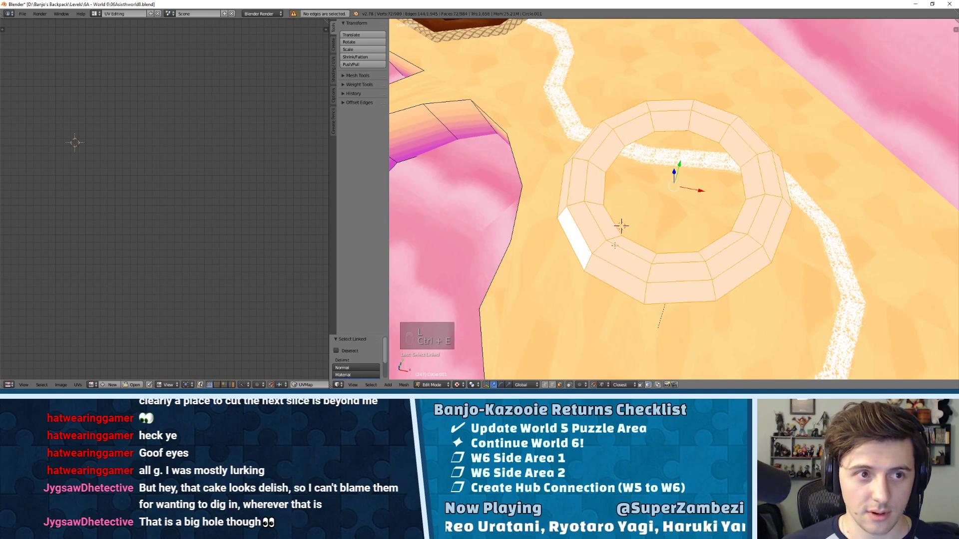
{"action": "right_click", "coordinate": [622, 226]}
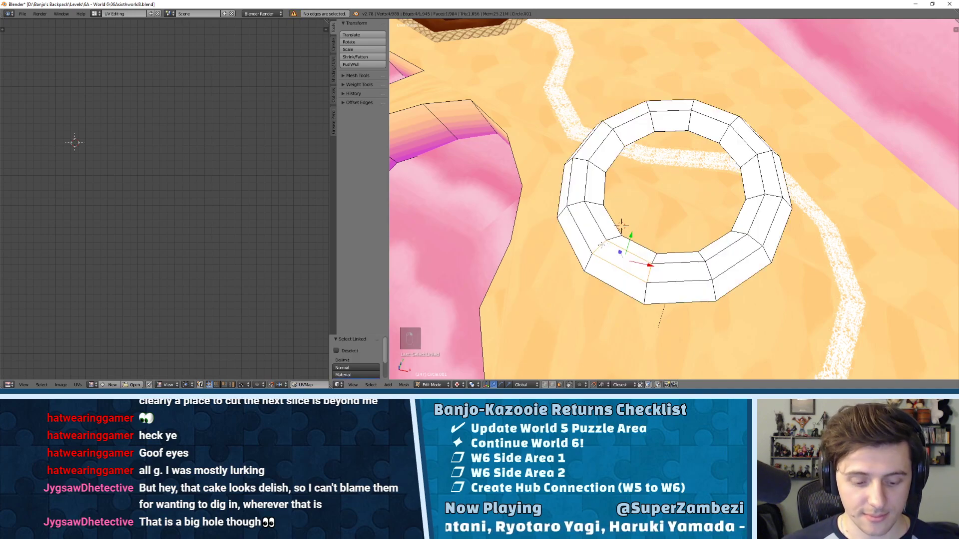
- Try a Knife cut on the ring and undo it
{"action": "key", "text": "k"}
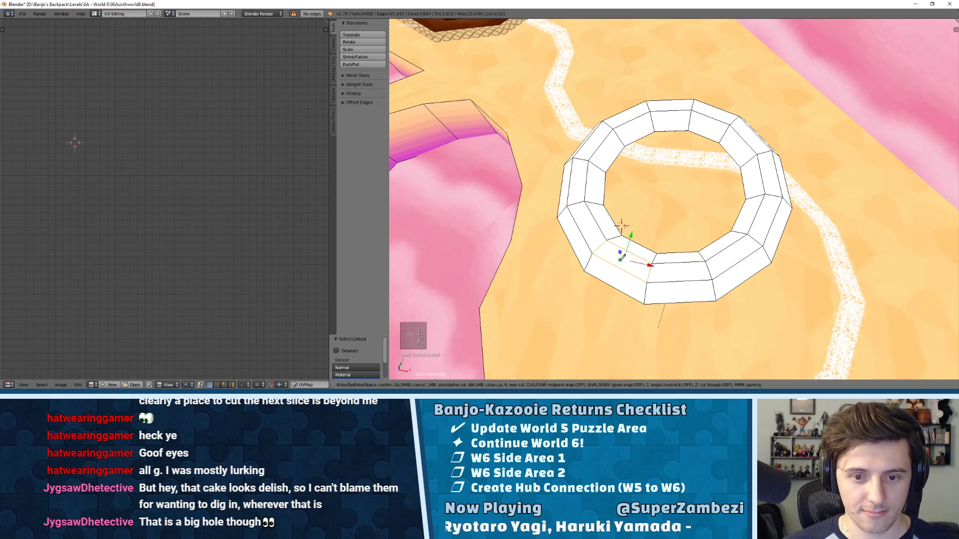
{"action": "left_click", "coordinate": [622, 225]}
{"action": "middle_click_drag", "start_coordinate": [664, 214], "coordinate": [620, 172]}
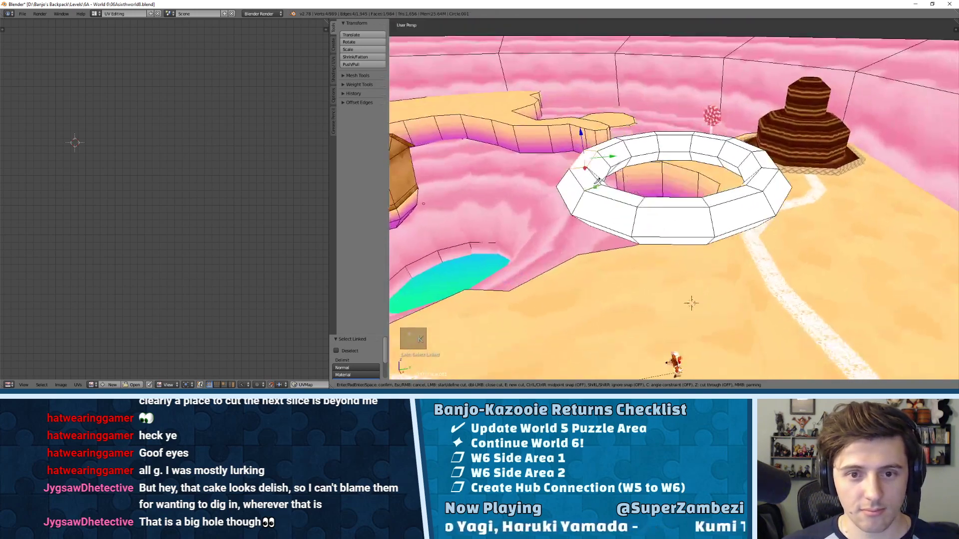
{"action": "key", "text": "Escape"}
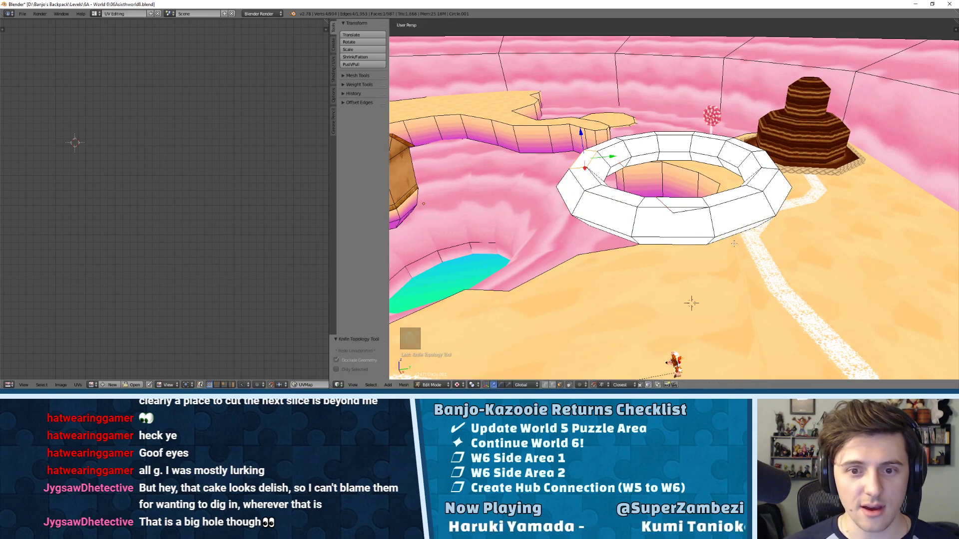
{"action": "key", "text": "ctrl+z"}
- Switch to edge selection and select the edge loop around the ring's inner hole
{"action": "middle_click_drag", "start_coordinate": [737, 241], "coordinate": [699, 200]}
{"action": "scroll", "coordinate": [657, 172], "scroll_direction": "up", "scroll_amount": 2}
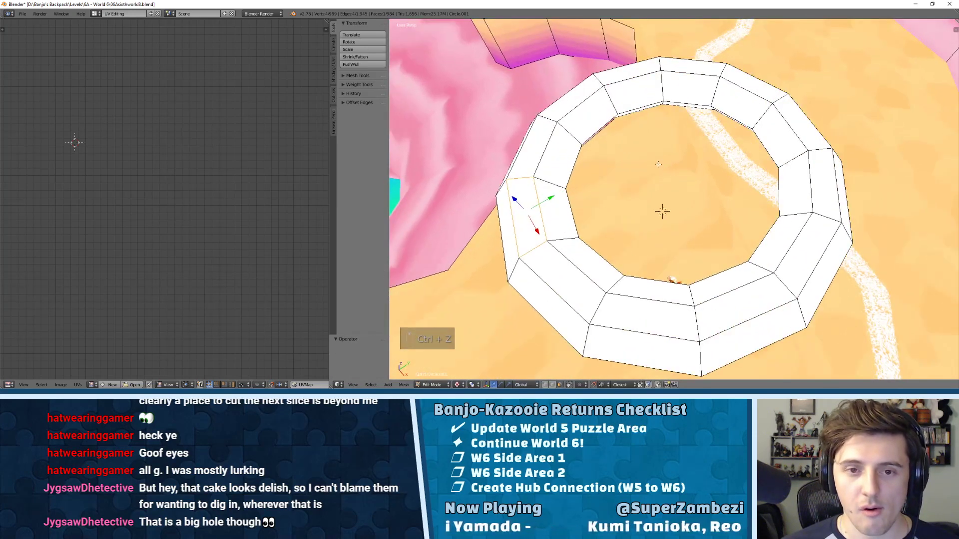
{"action": "middle_click_drag", "start_coordinate": [657, 172], "coordinate": [659, 149]}
{"action": "key", "text": "ctrl+Tab"}
{"action": "left_click", "coordinate": [608, 126]}
{"action": "right_click", "coordinate": [608, 132]}
{"action": "right_click", "coordinate": [641, 131], "text": "alt"}
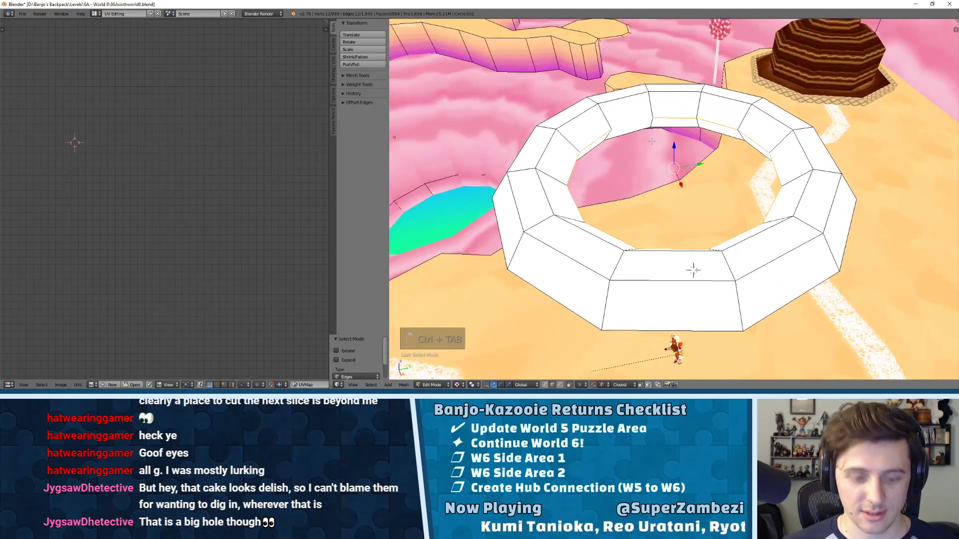
- Try Offset Edges with the Move option on the inner edge loop, and undo the result
{"action": "key", "text": "ctrl+e"}
{"action": "mouse_move", "coordinate": [642, 218]}
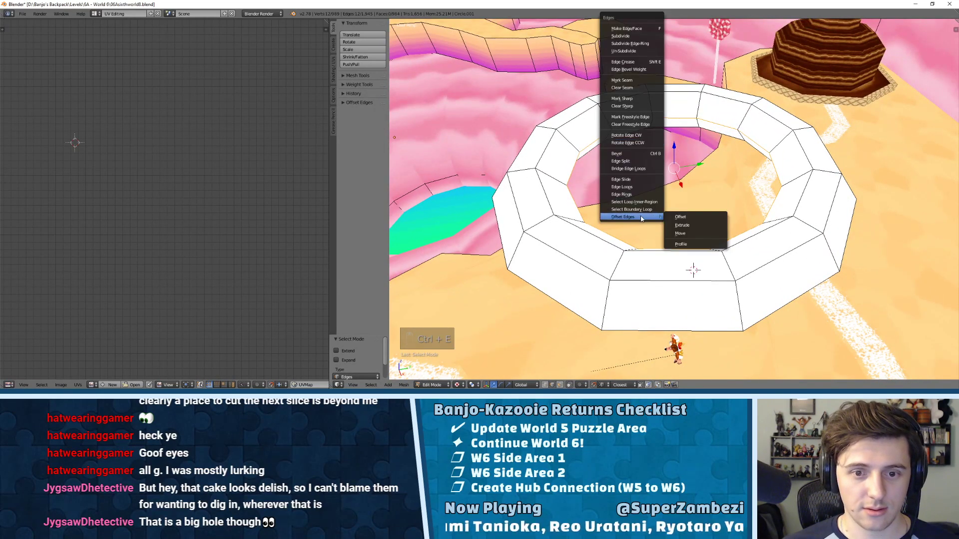
{"action": "left_click", "coordinate": [684, 237]}
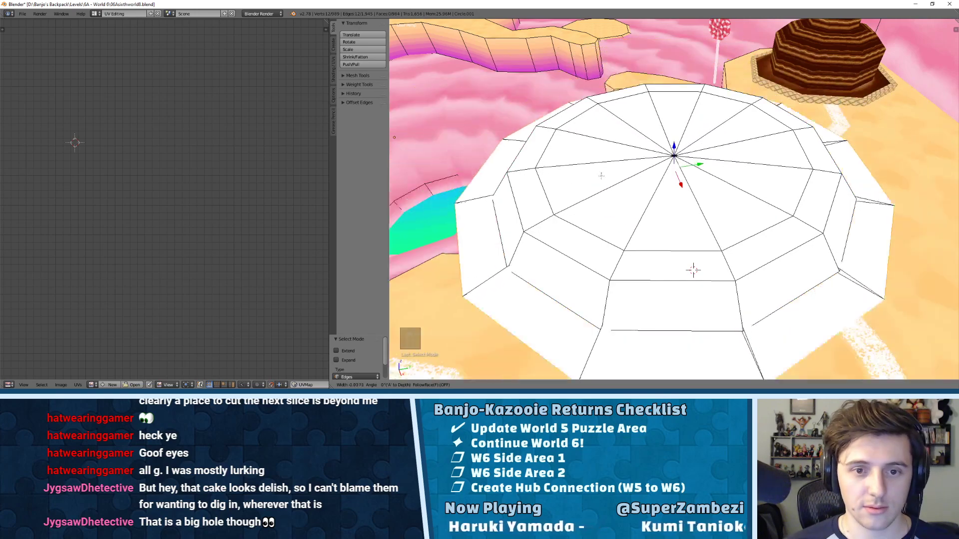
{"action": "left_click", "coordinate": [670, 199]}
{"action": "key", "text": "ctrl+z"}
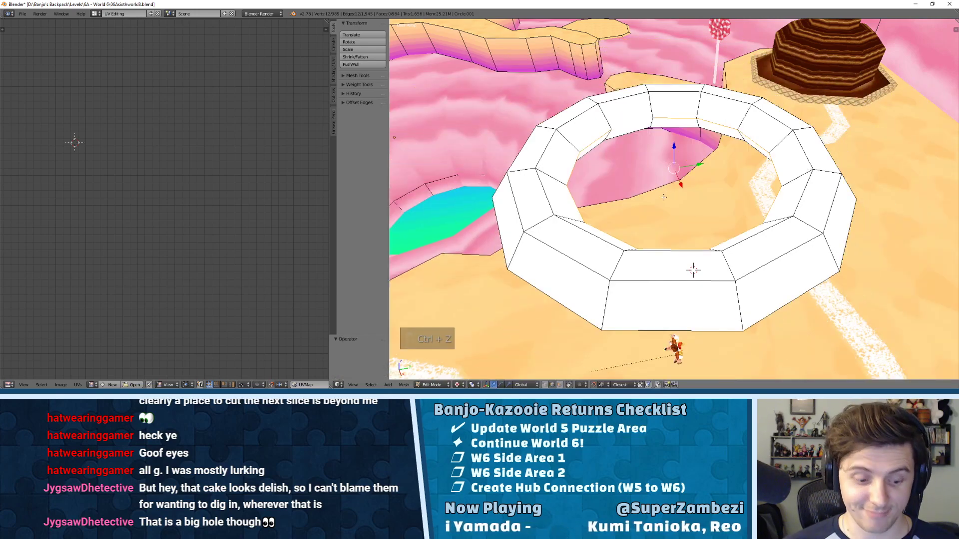
- Offset the inner hole's edge loop inward with Offset Edges Move by about 0.044 to shrink the hole
{"action": "key", "text": "ctrl+e"}
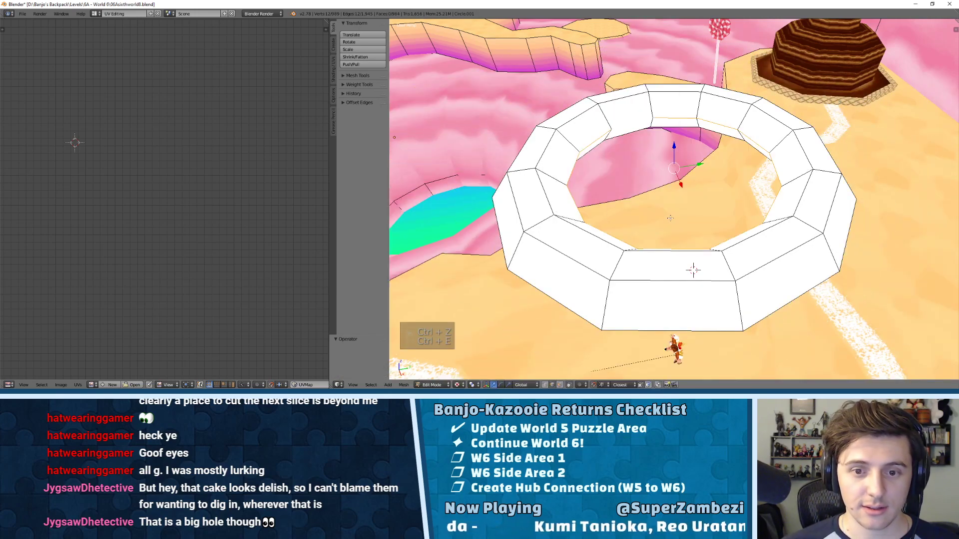
{"action": "key", "text": "ctrl+e"}
{"action": "mouse_move", "coordinate": [670, 218]}
{"action": "left_click", "coordinate": [688, 234]}
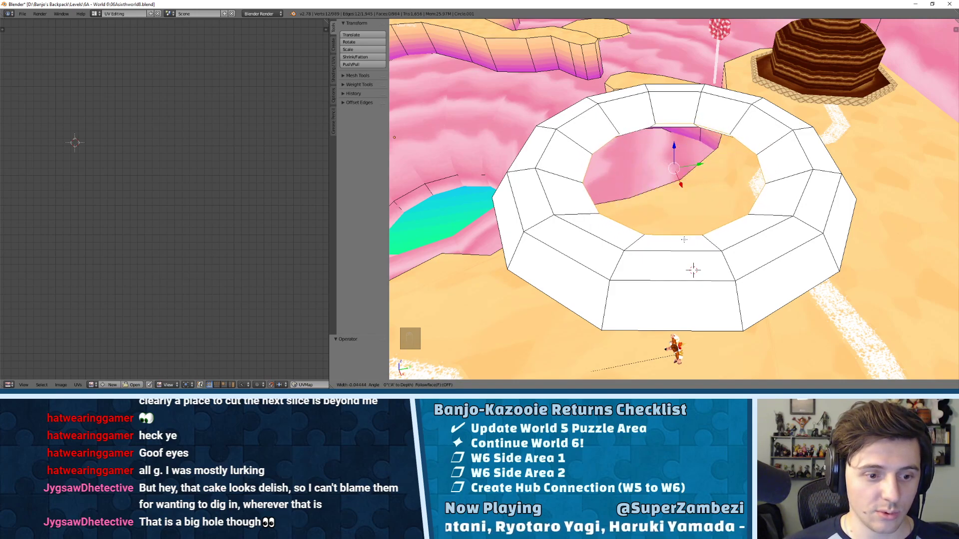
{"action": "left_click", "coordinate": [684, 240]}
{"action": "middle_click_drag", "start_coordinate": [684, 239], "coordinate": [627, 216]}
{"action": "right_click", "coordinate": [546, 230]}
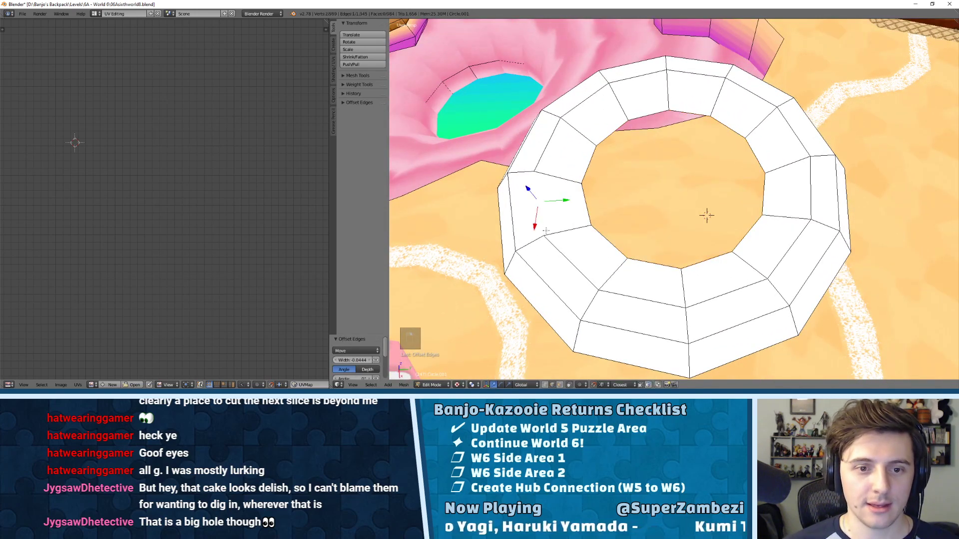
- Select the edge loop around the middle of the ring's top and move it inward about 0.032 with Offset Edges
{"action": "key", "text": "alt+shift+space"}
{"action": "left_click", "coordinate": [573, 266]}
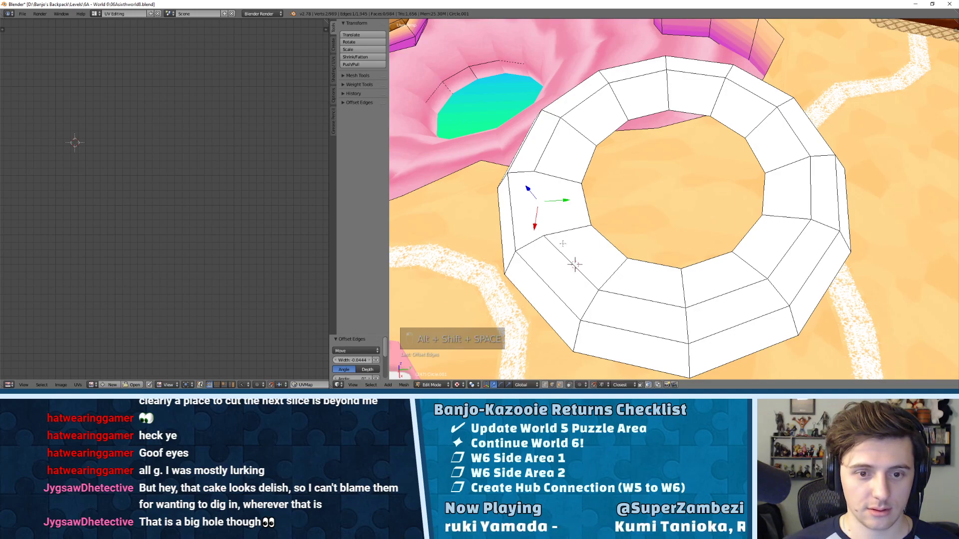
{"action": "right_click", "coordinate": [539, 153], "text": "alt"}
{"action": "key", "text": "ctrl+e"}
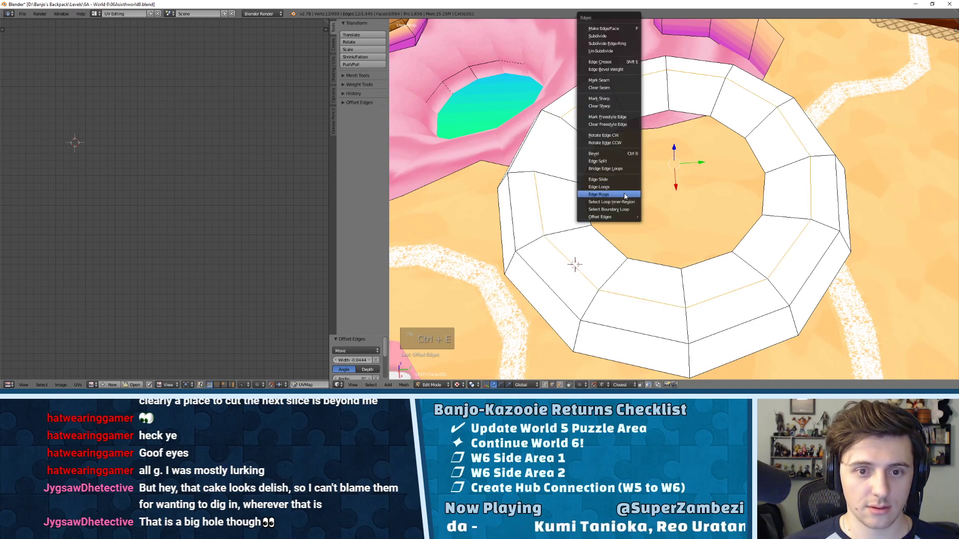
{"action": "mouse_move", "coordinate": [628, 219]}
{"action": "left_click", "coordinate": [649, 233]}
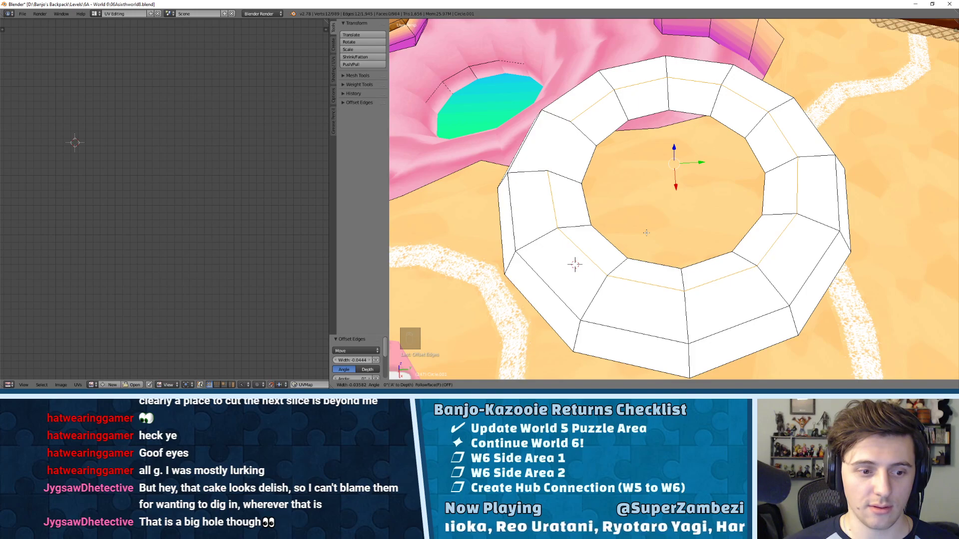
{"action": "left_click", "coordinate": [646, 233]}
{"action": "middle_click_drag", "start_coordinate": [574, 264], "coordinate": [636, 154]}
{"action": "right_click", "coordinate": [599, 215]}
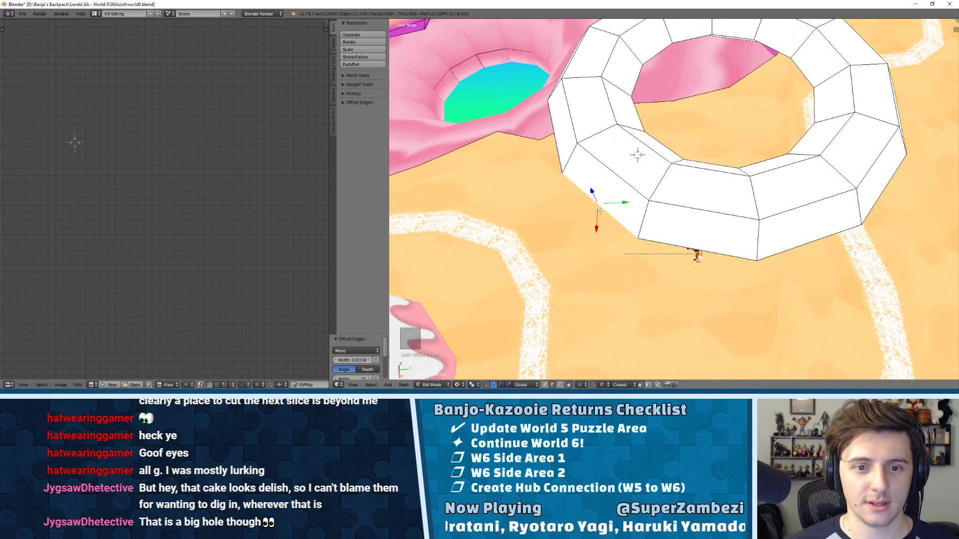
- Try Offset Edges with the Move option on the ring's outermost edge loop, and undo the result
{"action": "right_click", "coordinate": [663, 240], "text": "alt"}
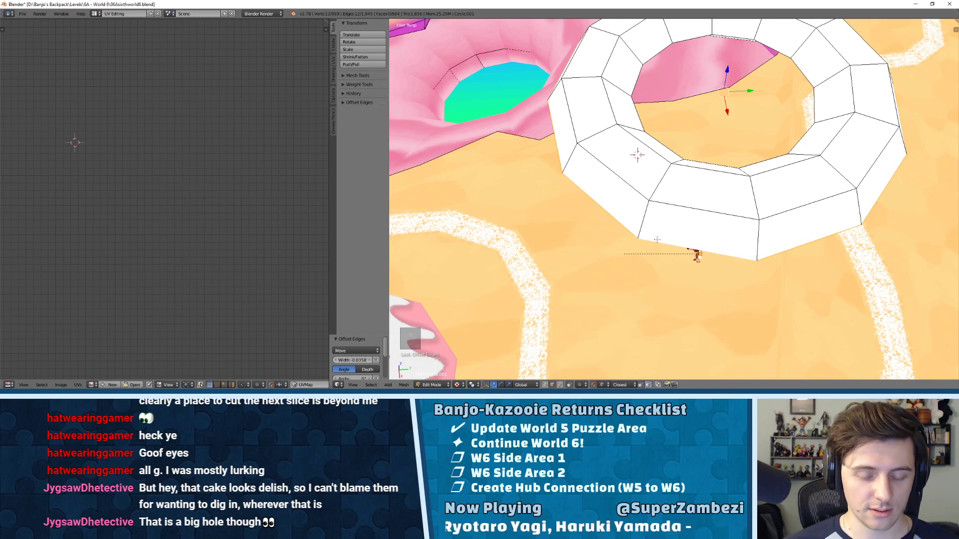
{"action": "key", "text": "shift+e"}
{"action": "left_click", "coordinate": [657, 240]}
{"action": "key", "text": "ctrl+e"}
{"action": "mouse_move", "coordinate": [661, 241]}
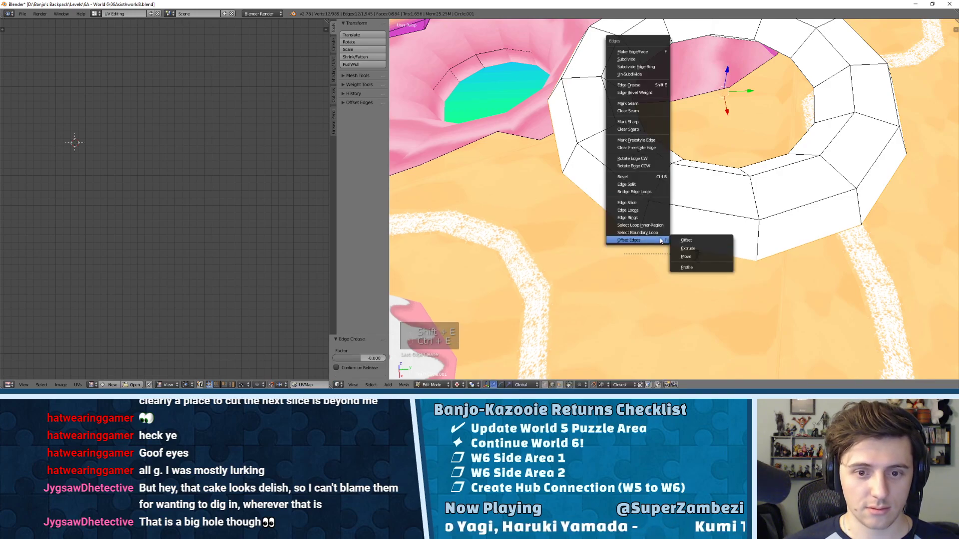
{"action": "left_click", "coordinate": [692, 256]}
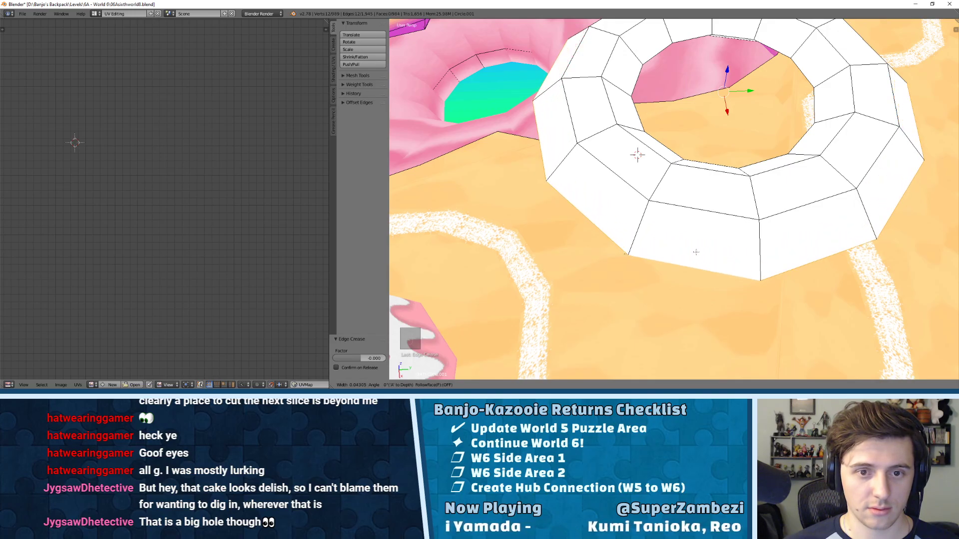
{"action": "left_click", "coordinate": [696, 252]}
{"action": "key", "text": "ctrl+z"}
- Move the ring's outermost edge loop outward about 0.033 with Offset Edges
{"action": "middle_click_drag", "start_coordinate": [703, 231], "coordinate": [685, 210]}
{"action": "scroll", "coordinate": [685, 216], "scroll_direction": "down", "scroll_amount": 4}
{"action": "scroll", "coordinate": [684, 213], "scroll_direction": "up", "scroll_amount": 4}
{"action": "key", "text": "ctrl+e"}
{"action": "mouse_move", "coordinate": [679, 220]}
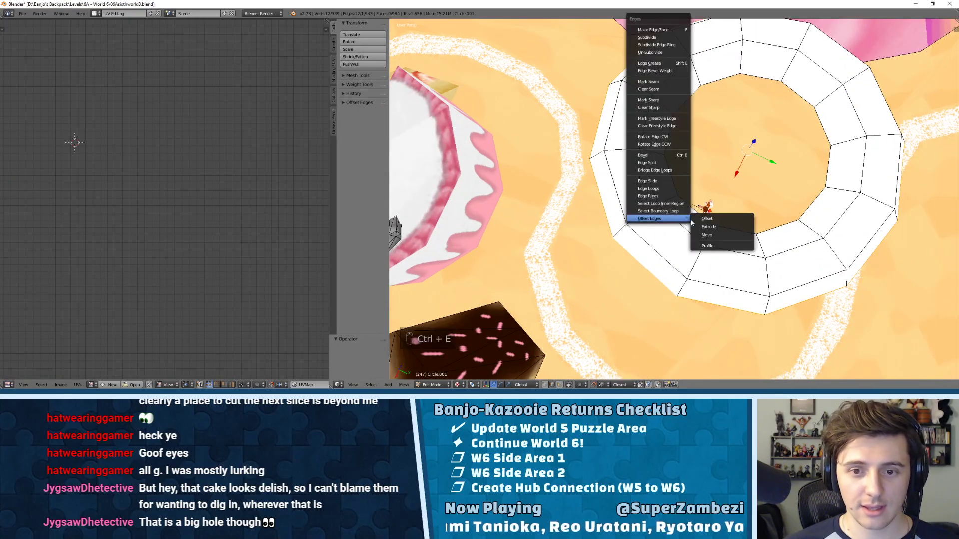
{"action": "left_click", "coordinate": [703, 232]}
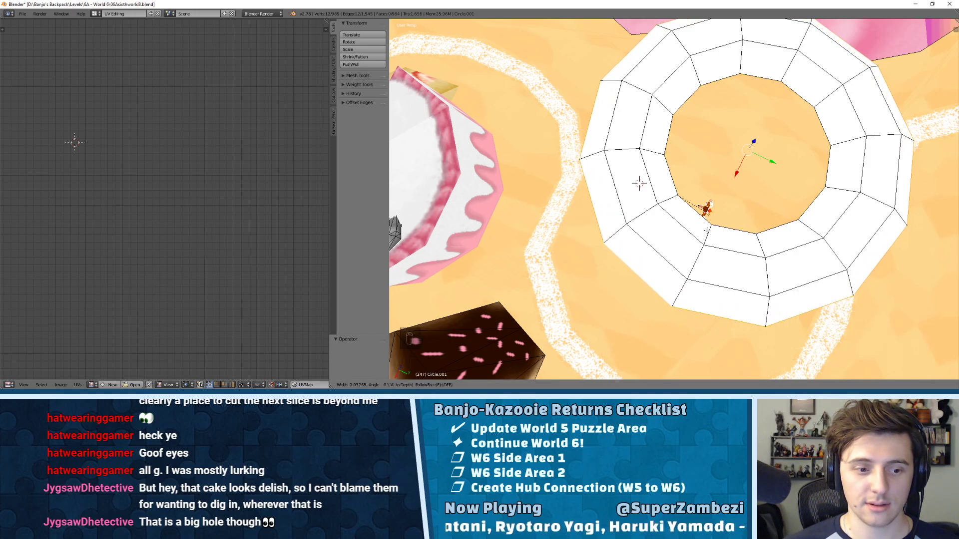
{"action": "left_click", "coordinate": [706, 230]}
- Select the outer edge loop on the ring's upper side and move it outward about 0.037 with Offset Edges
{"action": "right_click", "coordinate": [609, 194]}
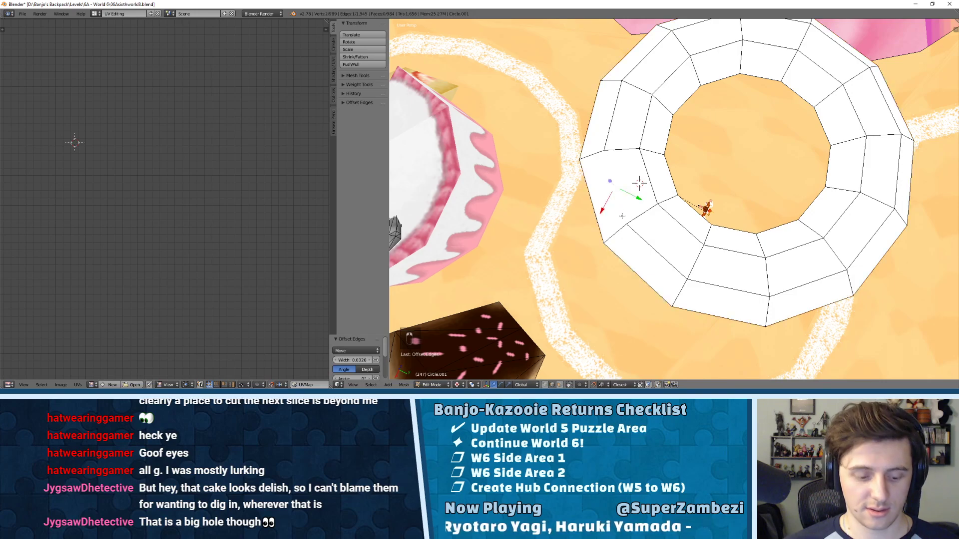
{"action": "right_click", "coordinate": [639, 242]}
{"action": "right_click", "coordinate": [706, 274]}
{"action": "right_click", "coordinate": [798, 284], "text": "alt"}
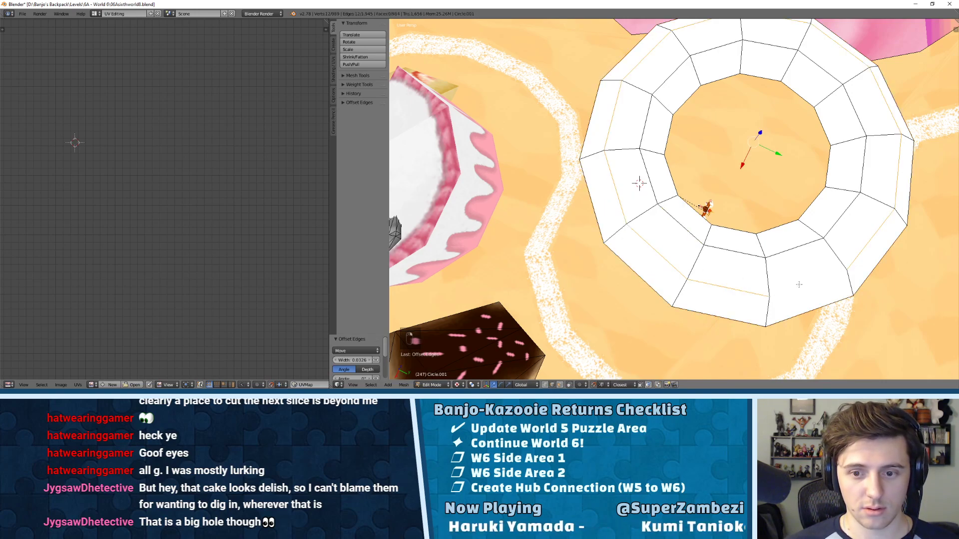
{"action": "key", "text": "ctrl+e"}
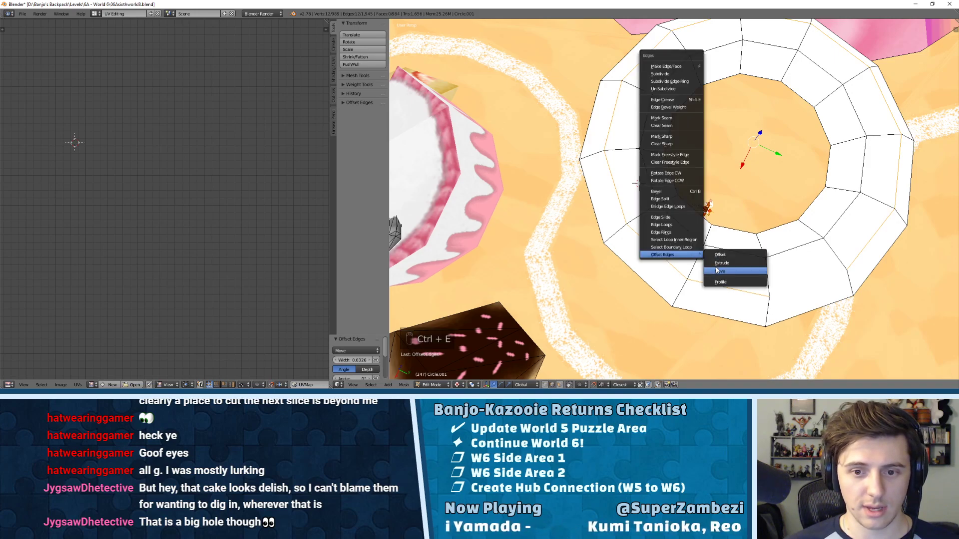
{"action": "left_click", "coordinate": [717, 268]}
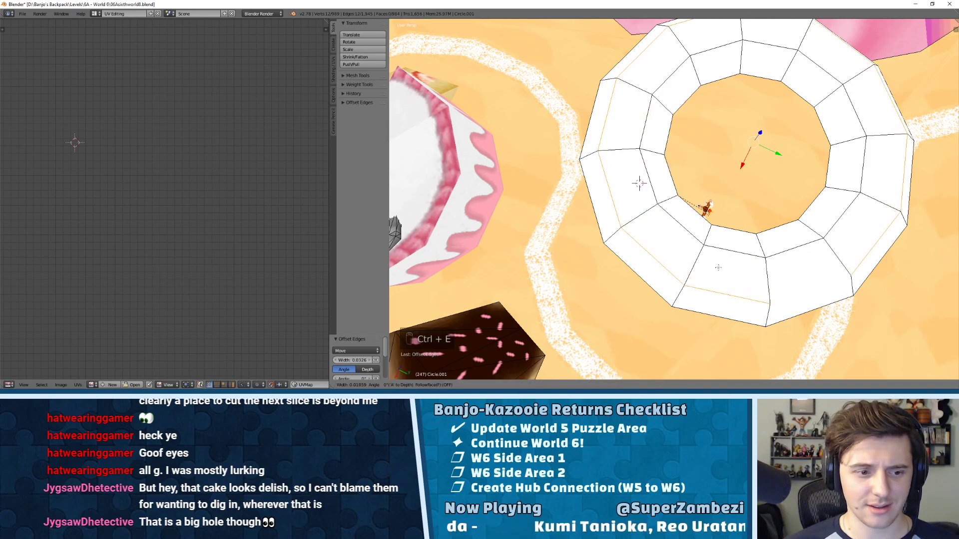
{"action": "left_click", "coordinate": [720, 267]}
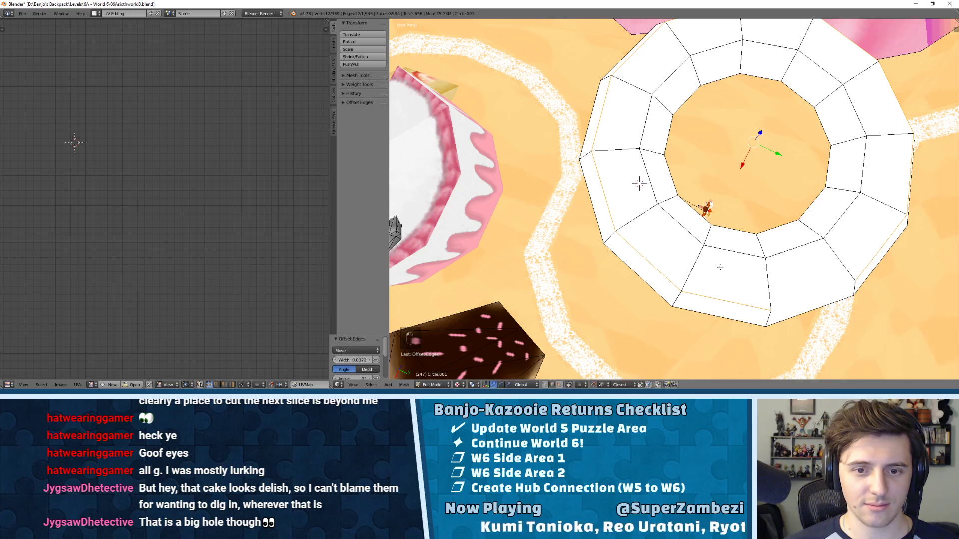
- Select the two edge loops on the ring's underside in edge selection mode and delete their vertices
{"action": "middle_click_drag", "start_coordinate": [720, 267], "coordinate": [655, 120]}
{"action": "key", "text": "a"}
{"action": "key", "text": "Tab"}
{"action": "key", "text": "Tab"}
{"action": "key", "text": "ctrl+Tab"}
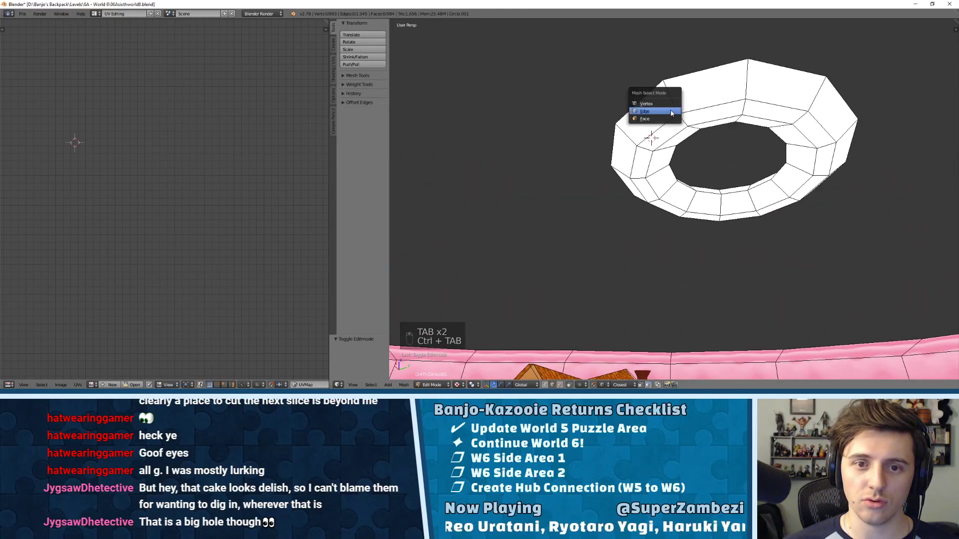
{"action": "left_click", "coordinate": [672, 112]}
{"action": "right_click", "coordinate": [684, 110], "text": "alt"}
{"action": "right_click", "coordinate": [676, 134], "text": "alt"}
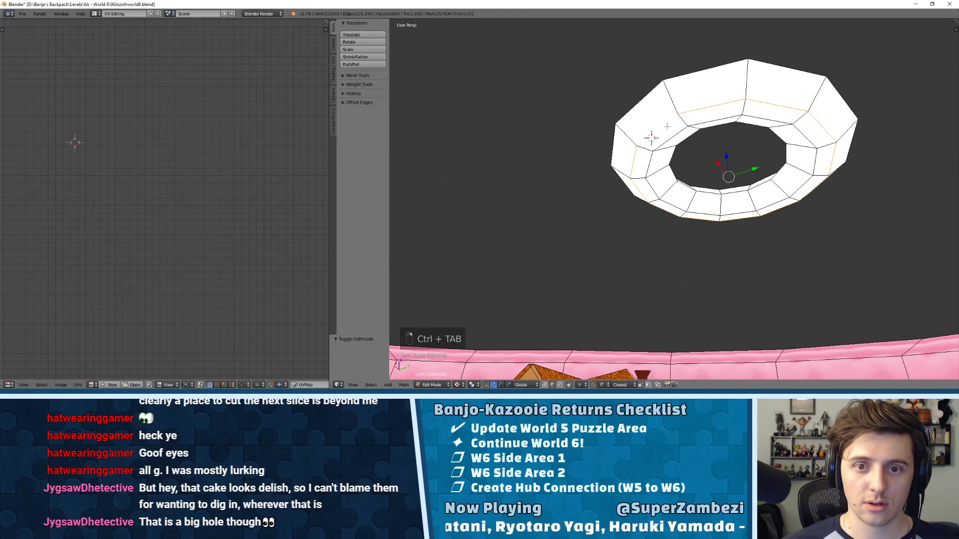
{"action": "right_click", "coordinate": [677, 134], "text": "alt"}
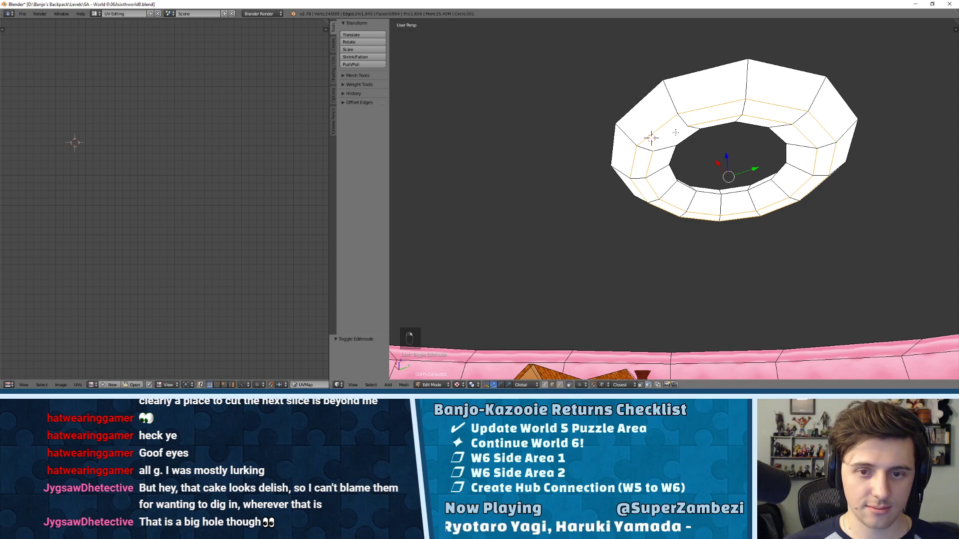
{"action": "key", "text": "ctrl+e"}
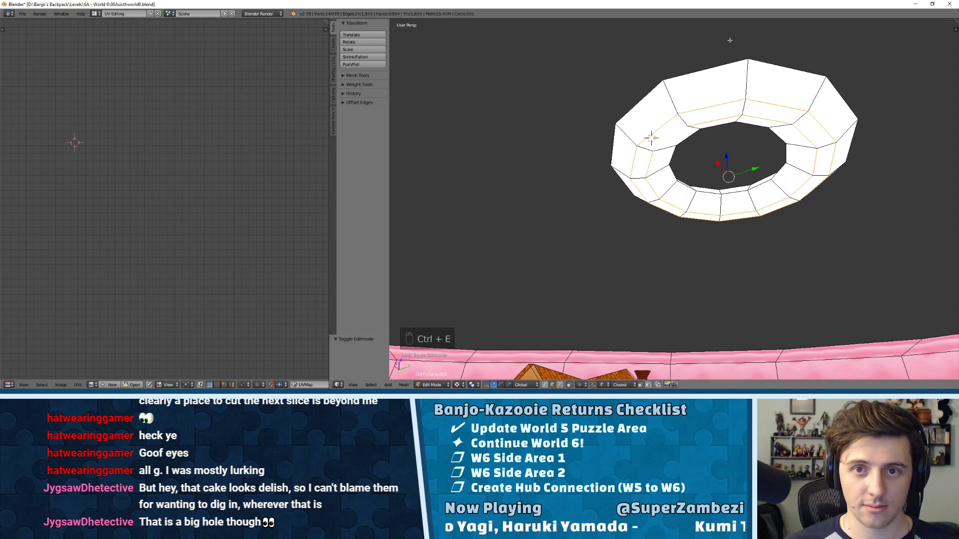
{"action": "key", "text": "x"}
{"action": "left_click", "coordinate": [716, 83]}
{"action": "middle_click_drag", "start_coordinate": [701, 134], "coordinate": [660, 207]}
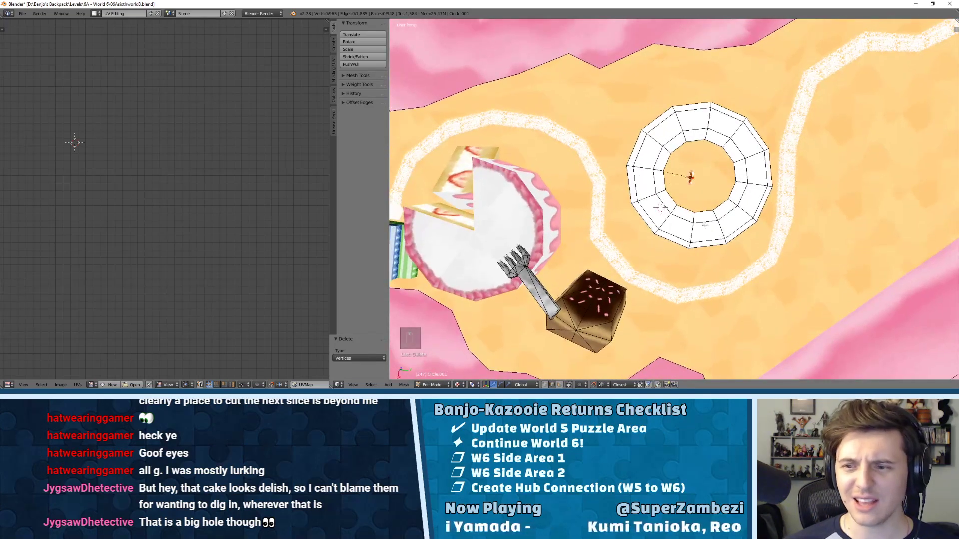
- Select the remaining upper half of the ring in face selection mode and duplicate it straight down along Z
{"action": "key", "text": "ctrl+Tab"}
{"action": "left_click", "coordinate": [682, 220]}
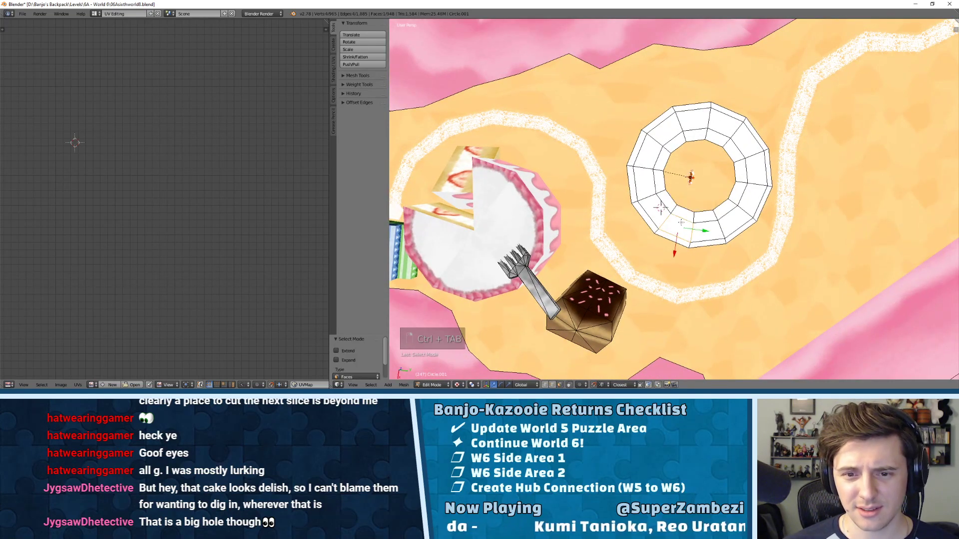
{"action": "scroll", "coordinate": [661, 209], "scroll_direction": "up", "scroll_amount": 2}
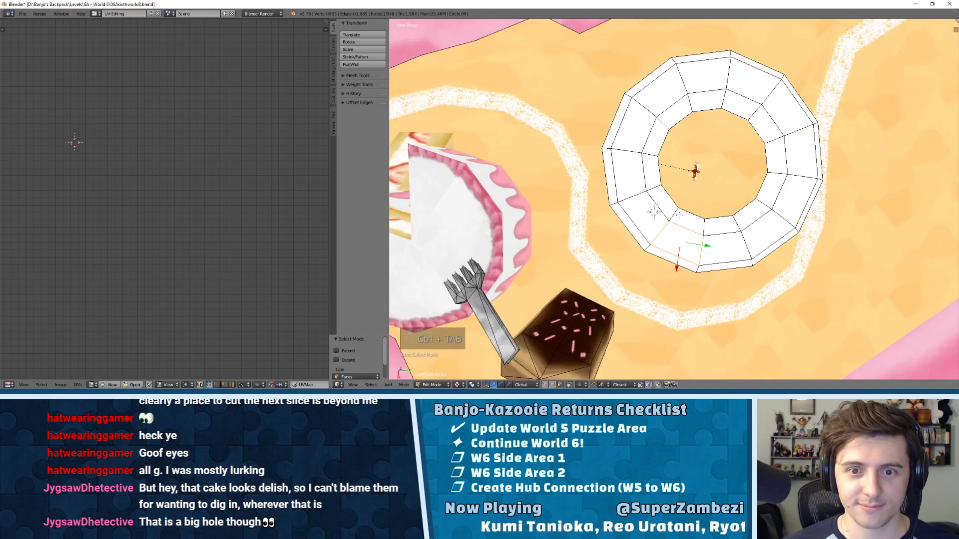
{"action": "middle_click_drag", "start_coordinate": [654, 212], "coordinate": [651, 115]}
{"action": "key", "text": "l"}
{"action": "scroll", "coordinate": [646, 145], "scroll_direction": "up", "scroll_amount": 3}
{"action": "key", "text": "shift+d"}
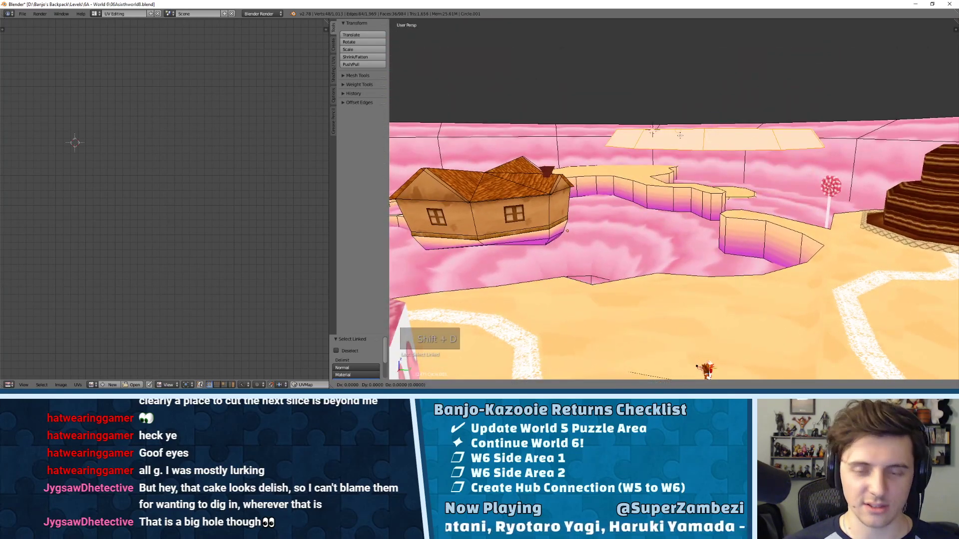
{"action": "key", "text": "z"}
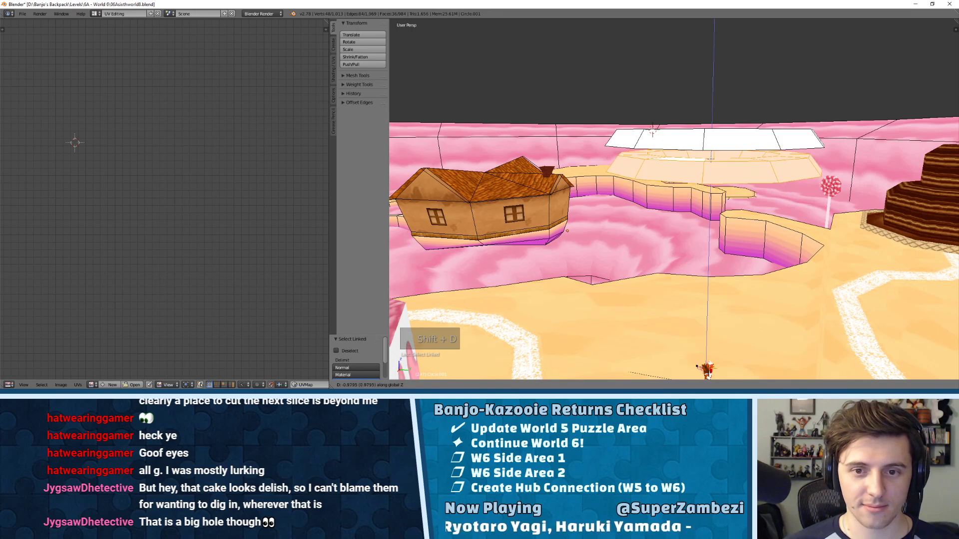
{"action": "left_click", "coordinate": [669, 165]}
- Rotate the duplicated half 180° in front view and move it up about 0.559 to meet the upper half
{"action": "key", "text": "KP_Decimal"}
{"action": "key", "text": "KP_1"}
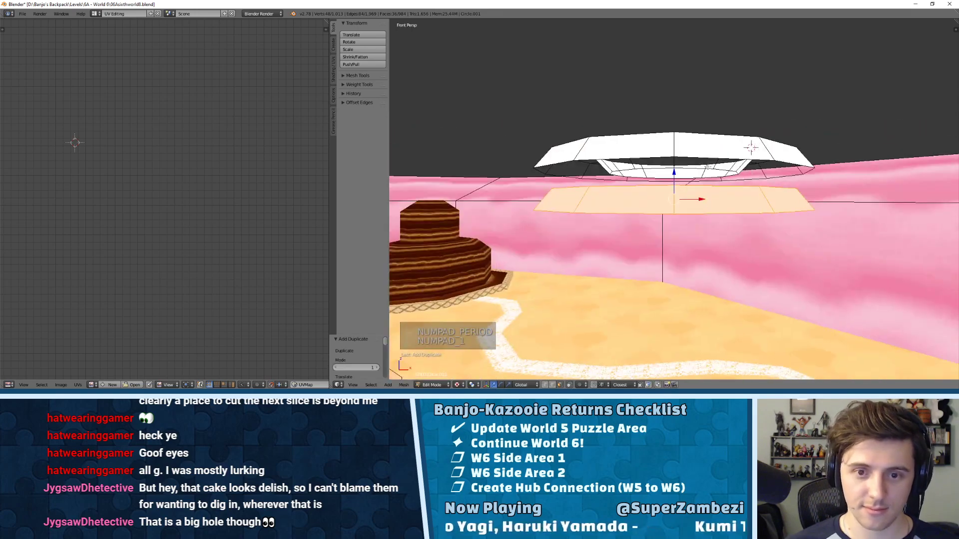
{"action": "type", "text": "r180"}
{"action": "key", "text": "Return"}
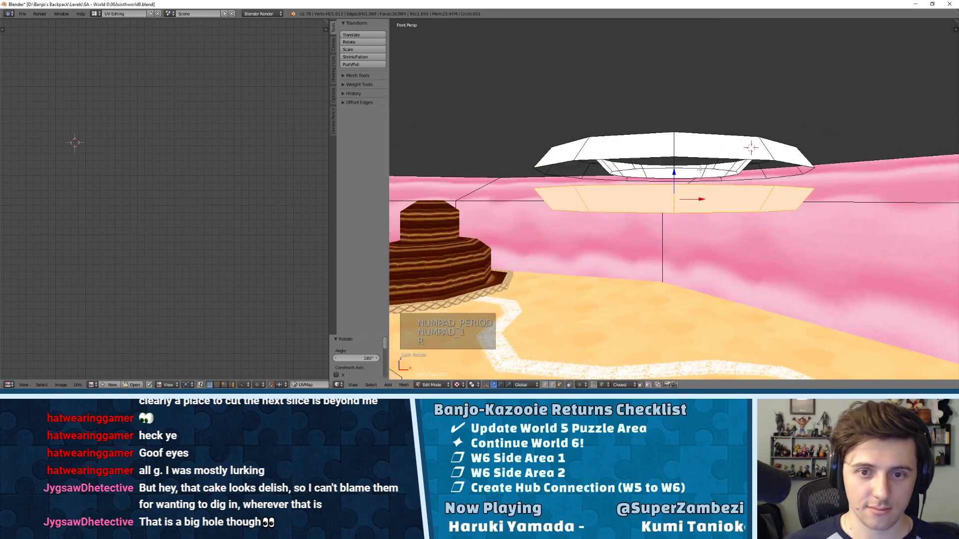
{"action": "key", "text": "shift+Tab"}
- Select the whole mesh and merge the coinciding vertices with Remove Doubles
{"action": "key", "text": "a"}
{"action": "key", "text": "a"}
{"action": "key", "text": "a"}
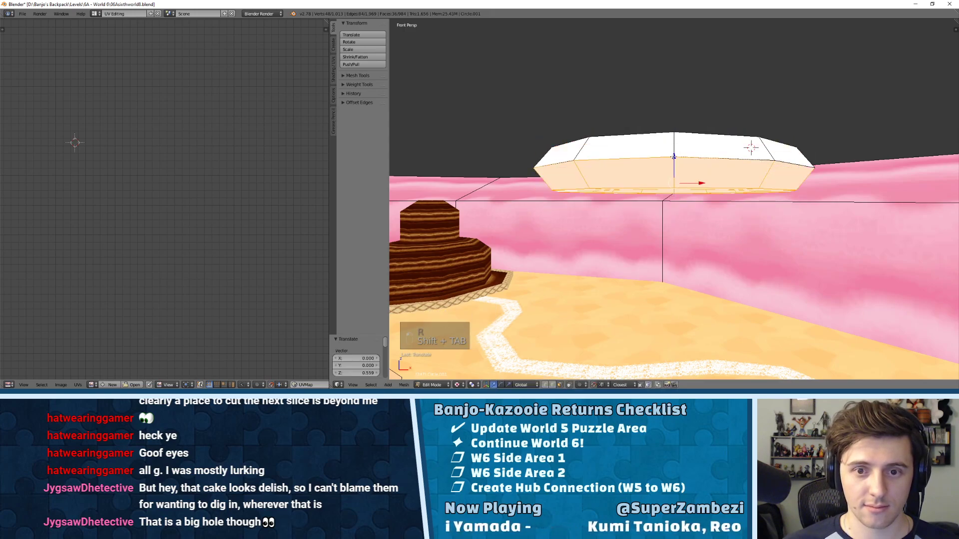
{"action": "key", "text": "w"}
{"action": "left_click", "coordinate": [675, 154]}
- Select the upper and lower outer faces of one ring segment and unwrap their UVs
{"action": "middle_click_drag", "start_coordinate": [674, 155], "coordinate": [761, 154]}
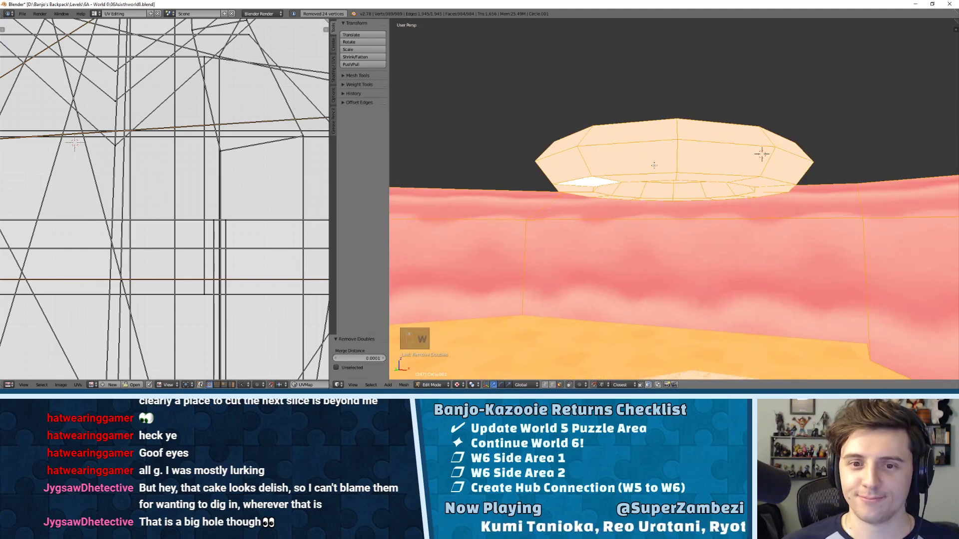
{"action": "key", "text": "ctrl+Tab"}
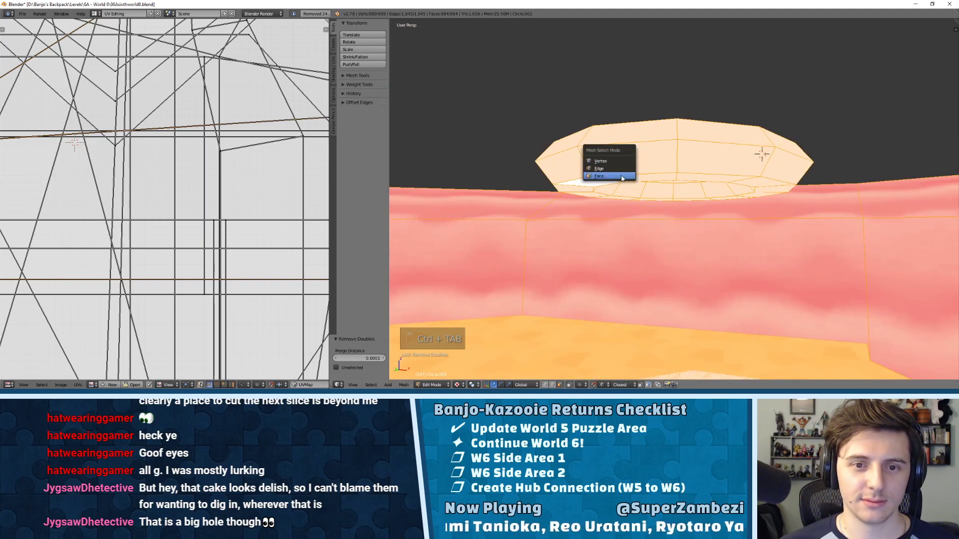
{"action": "middle_click_drag", "start_coordinate": [614, 165], "coordinate": [682, 225]}
{"action": "middle_click_drag", "start_coordinate": [591, 216], "coordinate": [609, 121]}
{"action": "middle_click_drag", "start_coordinate": [705, 109], "coordinate": [704, 266]}
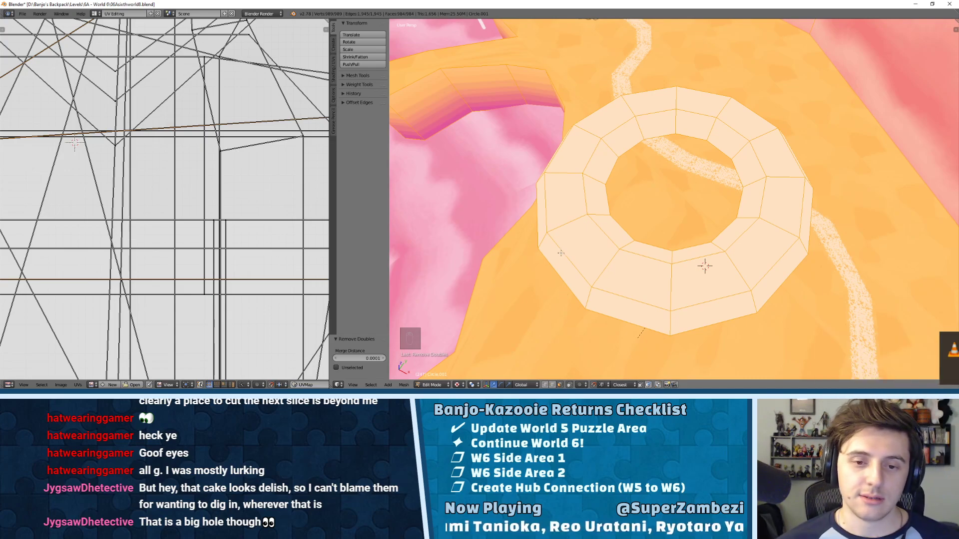
{"action": "middle_click_drag", "start_coordinate": [702, 266], "coordinate": [748, 132]}
{"action": "key", "text": "ctrl+z"}
{"action": "right_click", "coordinate": [628, 119], "text": "shift"}
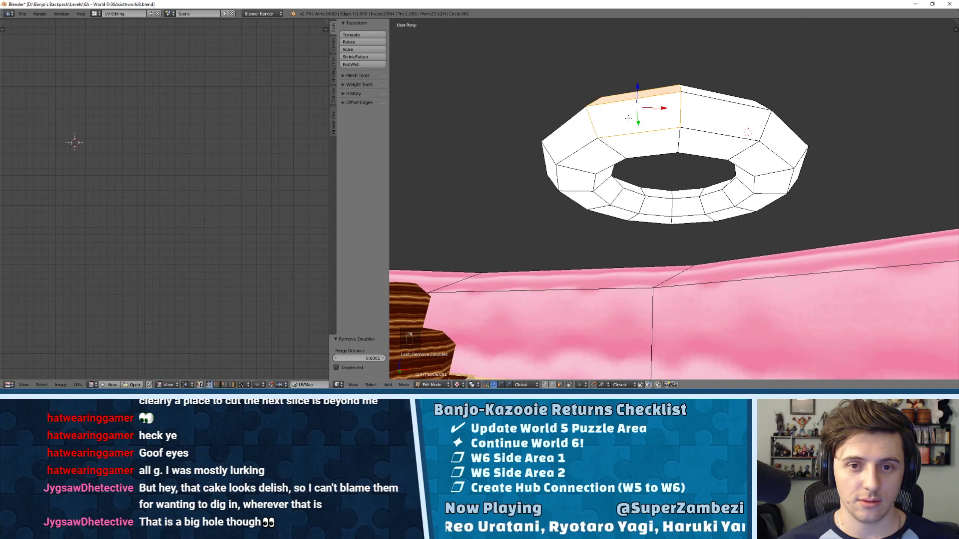
{"action": "key", "text": "u"}
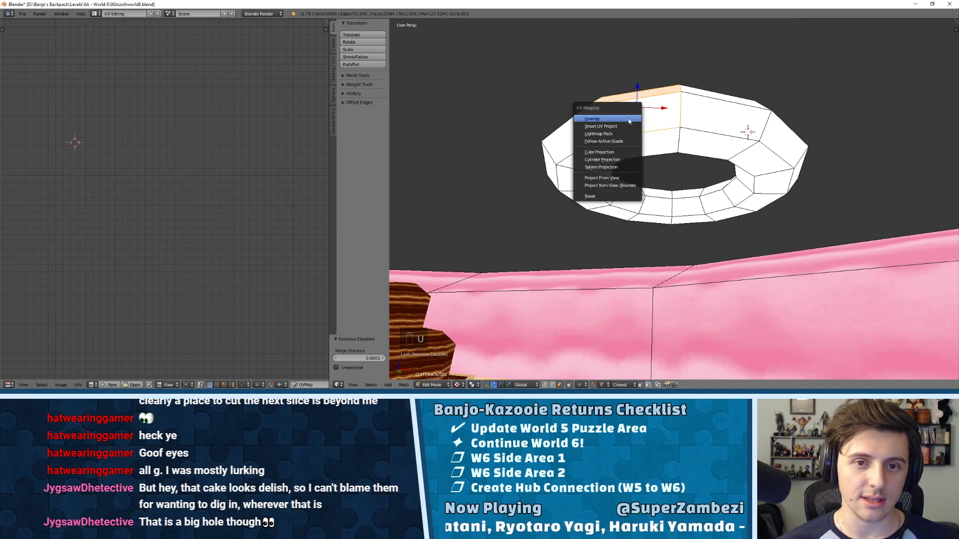
{"action": "left_click", "coordinate": [627, 119]}
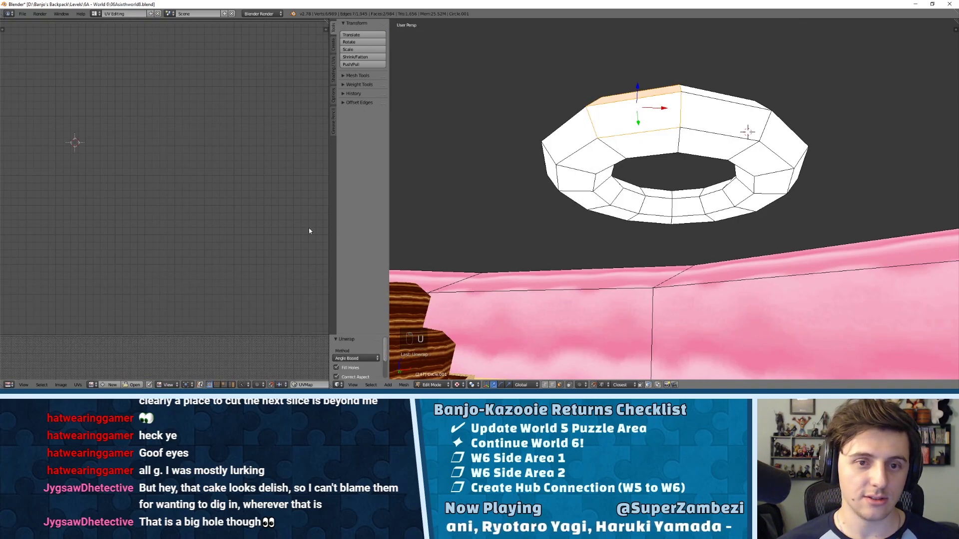
- Open the donut1.png image from the World 6 folder as the texture for the selected upper and lower outer faces
{"action": "left_click", "coordinate": [67, 386]}
{"action": "left_click", "coordinate": [73, 370]}
{"action": "left_click", "coordinate": [126, 25]}
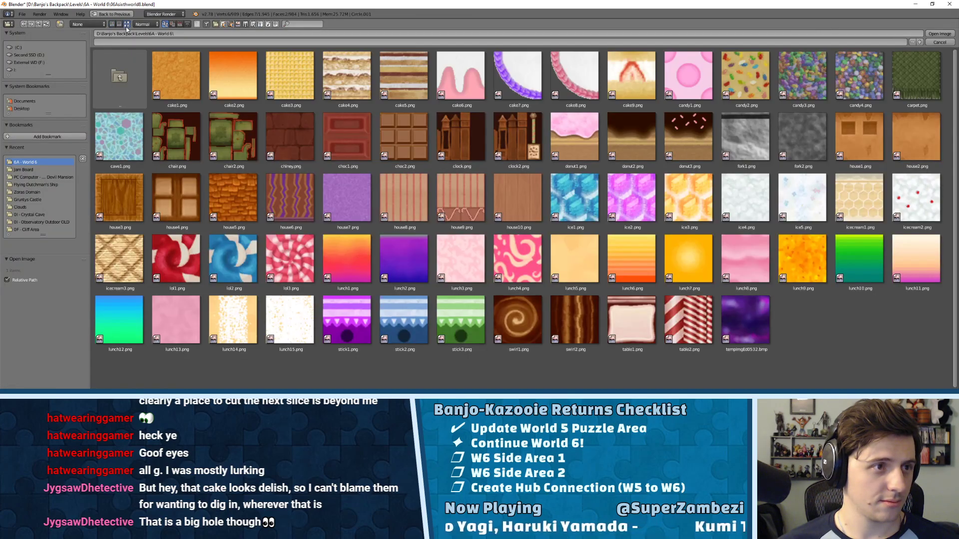
{"action": "left_click", "coordinate": [592, 128]}
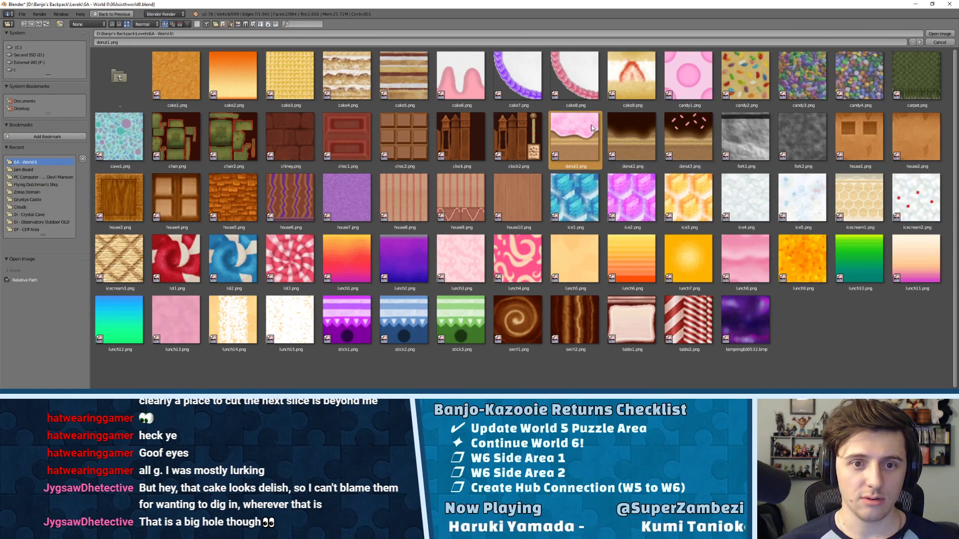
{"action": "double_click", "coordinate": [592, 128]}
{"action": "middle_click_drag", "start_coordinate": [649, 219], "coordinate": [563, 246]}
{"action": "scroll", "coordinate": [649, 235], "scroll_direction": "up", "scroll_amount": 3}
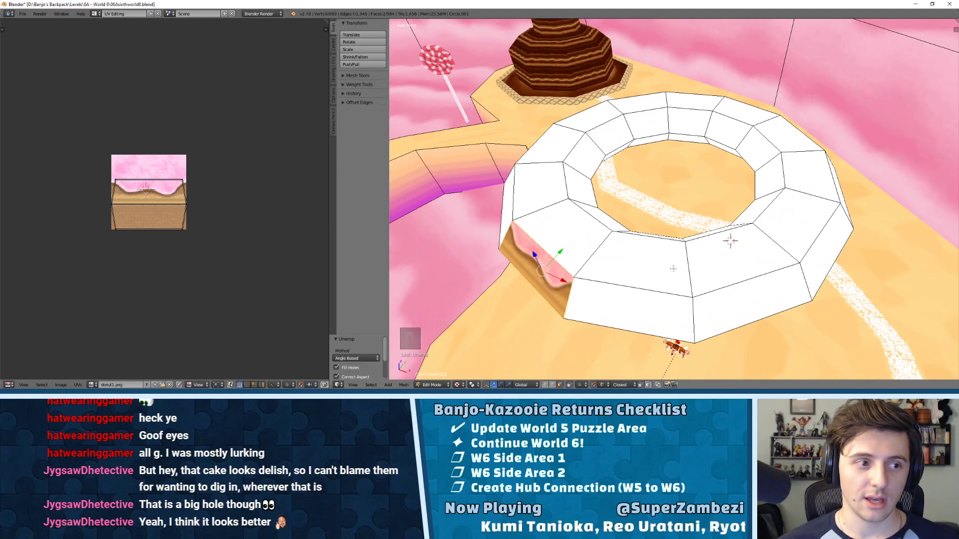
- Move the four outer UV corners of the two faces outward to the side edges of the texture, squaring the layout
{"action": "middle_click_drag", "start_coordinate": [587, 230], "coordinate": [591, 198]}
{"action": "scroll", "coordinate": [102, 193], "scroll_direction": "up", "scroll_amount": 4}
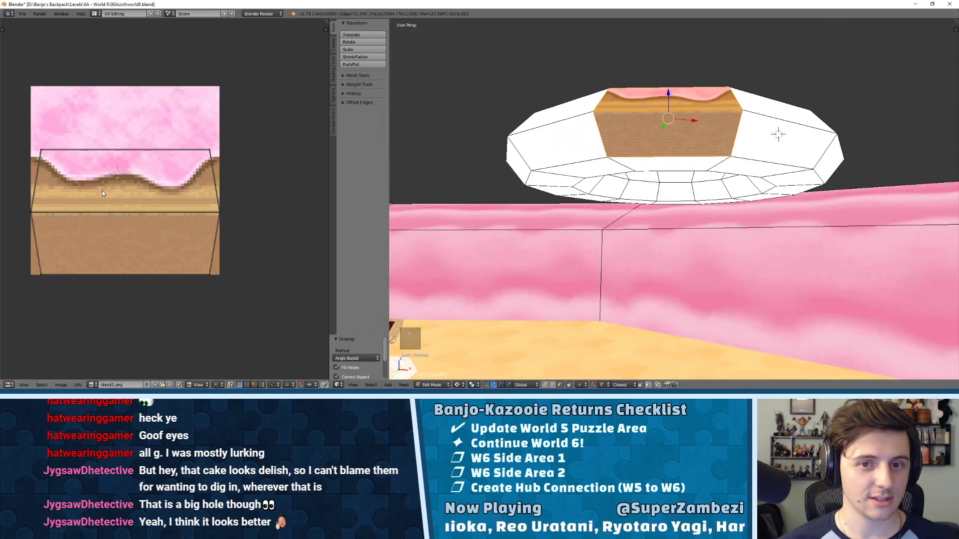
{"action": "key", "text": "g"}
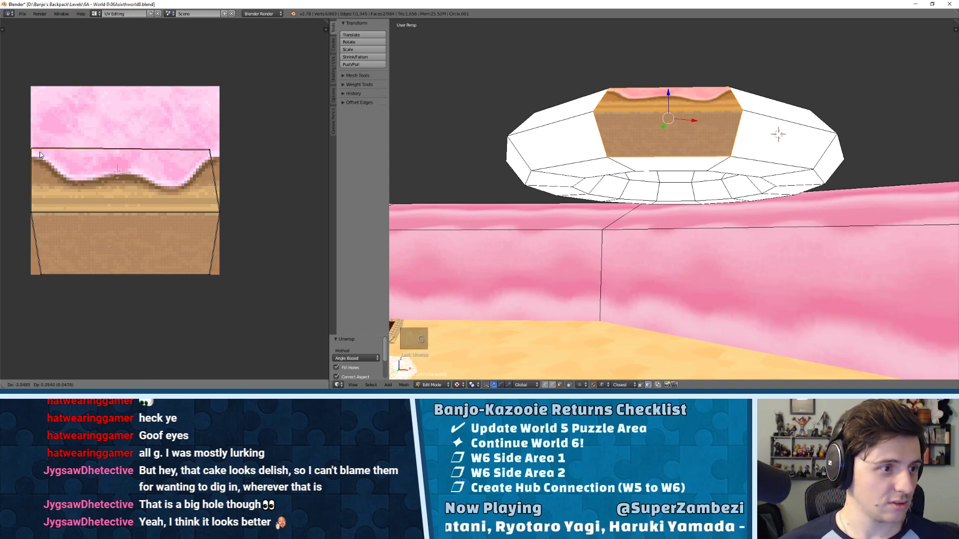
{"action": "left_click", "coordinate": [41, 155]}
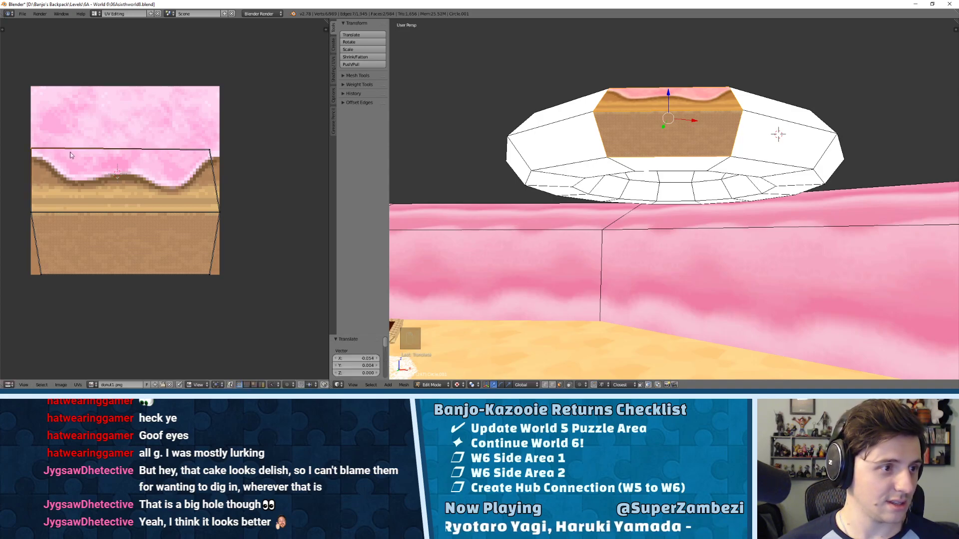
{"action": "key", "text": "g"}
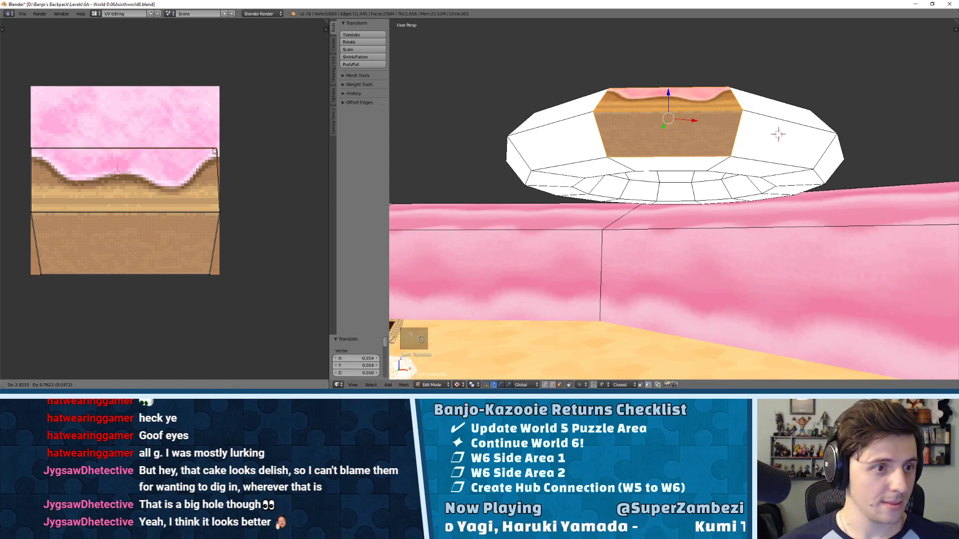
{"action": "left_click", "coordinate": [216, 151]}
{"action": "key", "text": "g"}
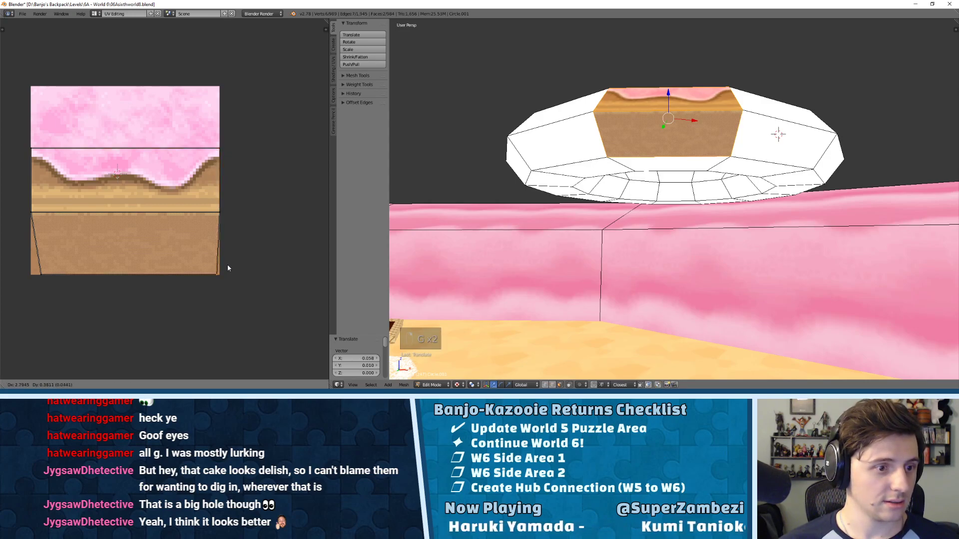
{"action": "left_click", "coordinate": [228, 266]}
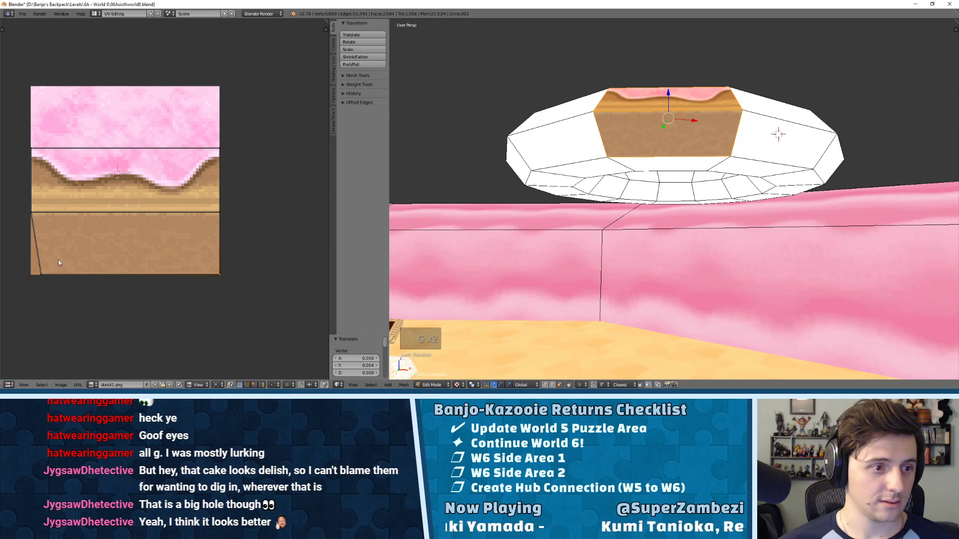
{"action": "key", "text": "g"}
{"action": "left_click", "coordinate": [13, 259]}
- Clear the selection and, in face selection mode, select two untextured upper outer faces beside the textured segment, undoing the unwanted path selection
{"action": "middle_click_drag", "start_coordinate": [549, 210], "coordinate": [649, 225]}
{"action": "scroll", "coordinate": [593, 189], "scroll_direction": "down", "scroll_amount": 2}
{"action": "key", "text": "ctrl+Tab"}
{"action": "key", "text": "a"}
{"action": "right_click", "coordinate": [659, 227]}
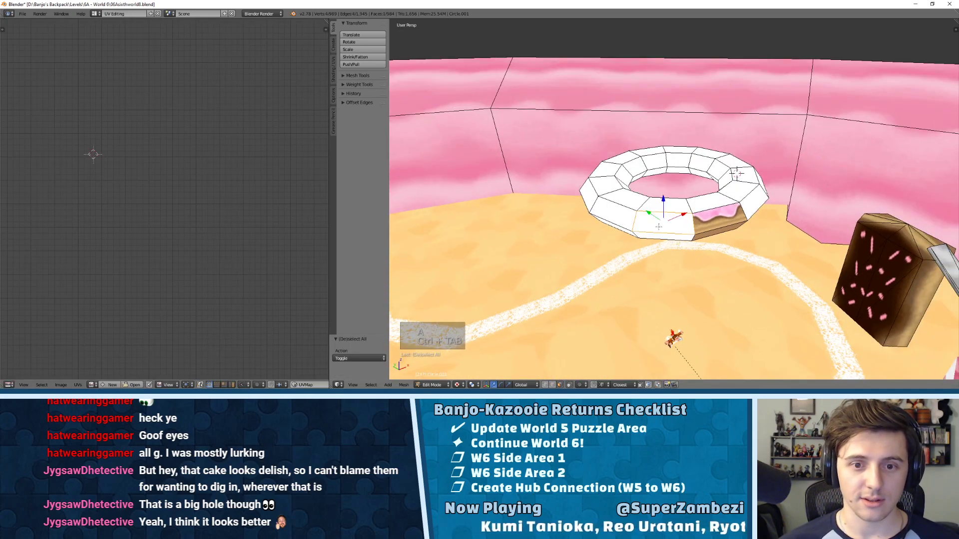
{"action": "right_click", "coordinate": [621, 216], "text": "shift"}
{"action": "right_click", "coordinate": [589, 200], "text": "ctrl"}
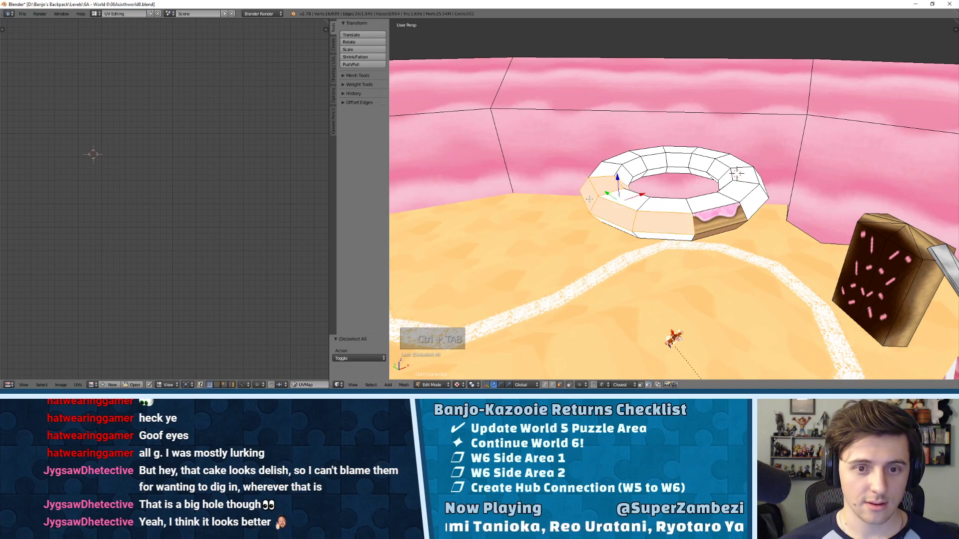
{"action": "key", "text": "ctrl+z"}
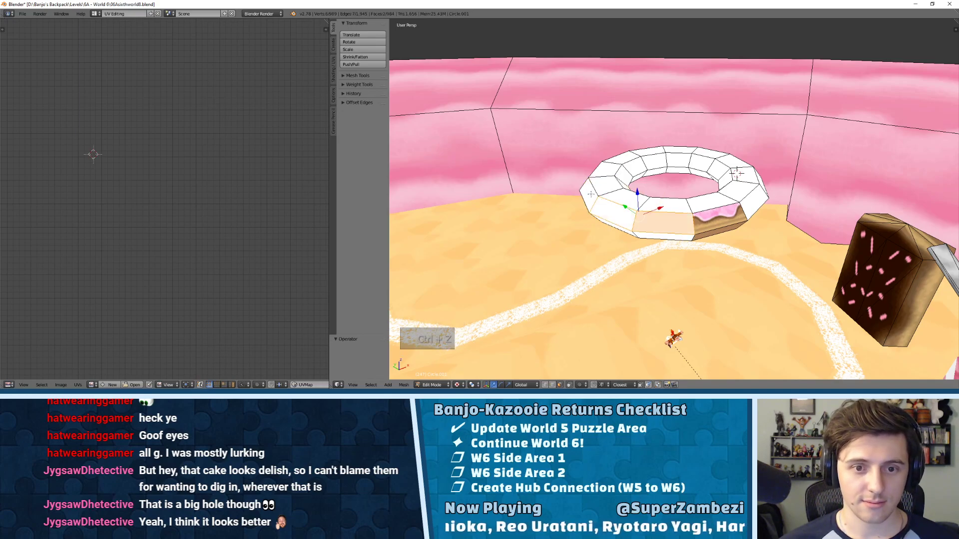
- Add the remaining upper outer faces around the ring to the selection, ending with the textured one
{"action": "middle_click_drag", "start_coordinate": [737, 173], "coordinate": [670, 148]}
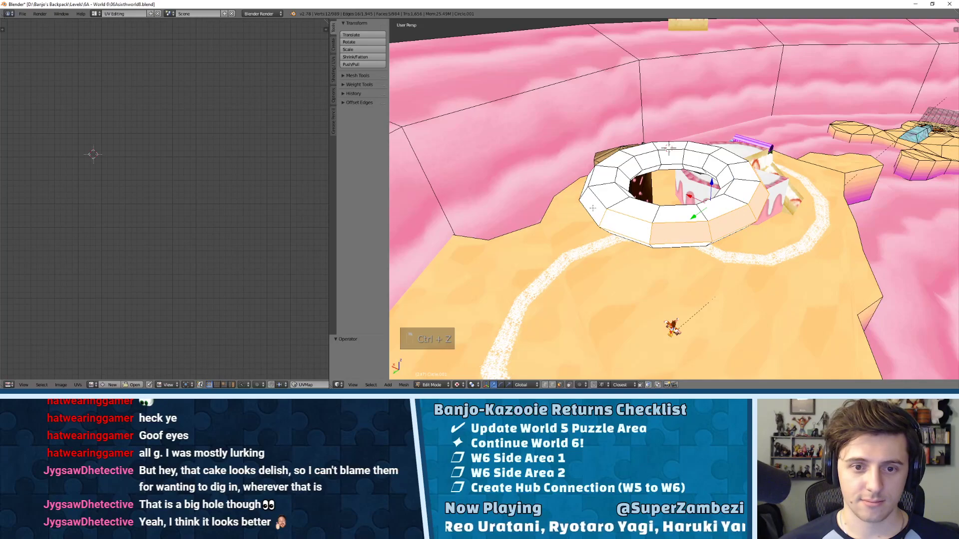
{"action": "right_click", "coordinate": [618, 216], "text": "shift"}
{"action": "middle_click_drag", "start_coordinate": [619, 216], "coordinate": [616, 196]}
{"action": "right_click", "coordinate": [693, 237], "text": "shift"}
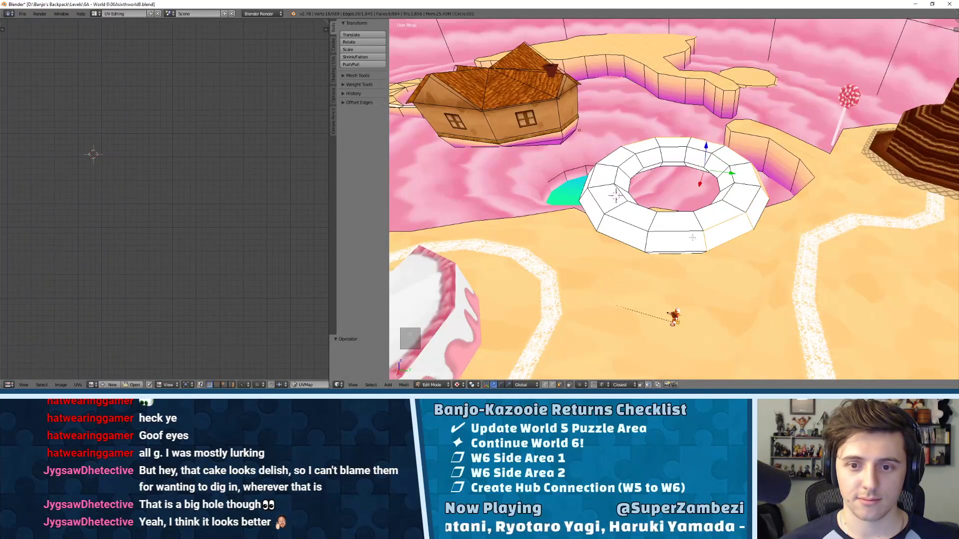
{"action": "right_click", "coordinate": [691, 235], "text": "shift"}
{"action": "right_click", "coordinate": [674, 240], "text": "shift"}
{"action": "right_click", "coordinate": [626, 230], "text": "shift"}
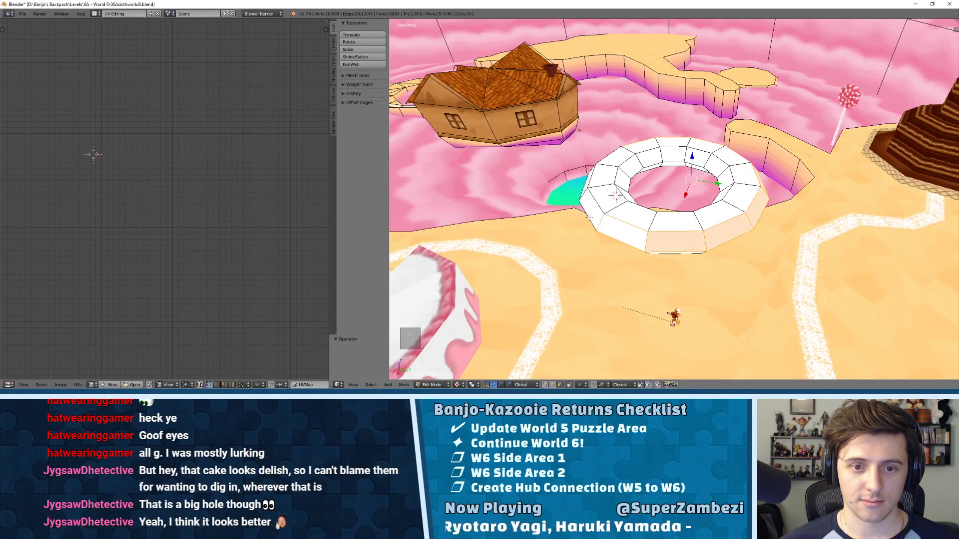
{"action": "right_click", "coordinate": [601, 212], "text": "shift"}
{"action": "middle_click_drag", "start_coordinate": [601, 212], "coordinate": [649, 231]}
{"action": "right_click", "coordinate": [659, 235], "text": "shift"}
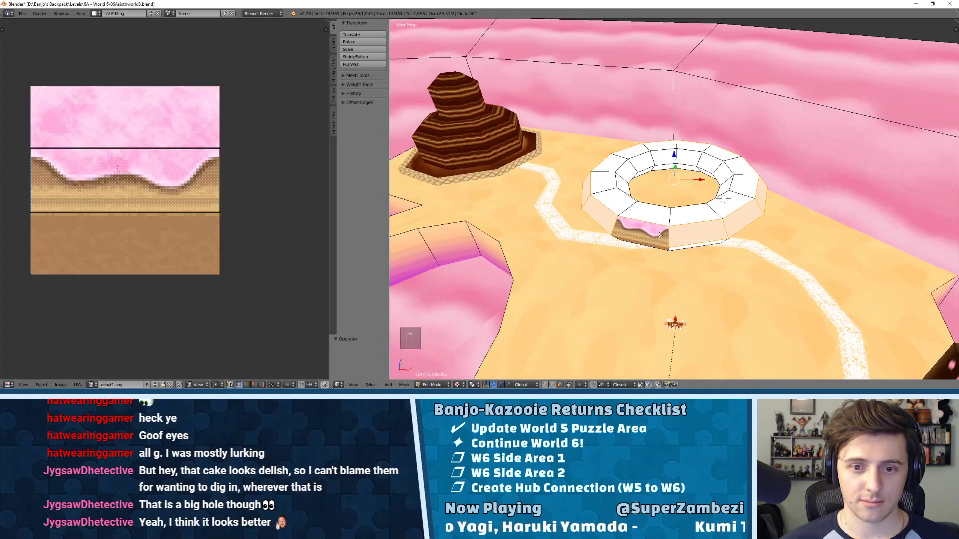
{"action": "key", "text": "u"}
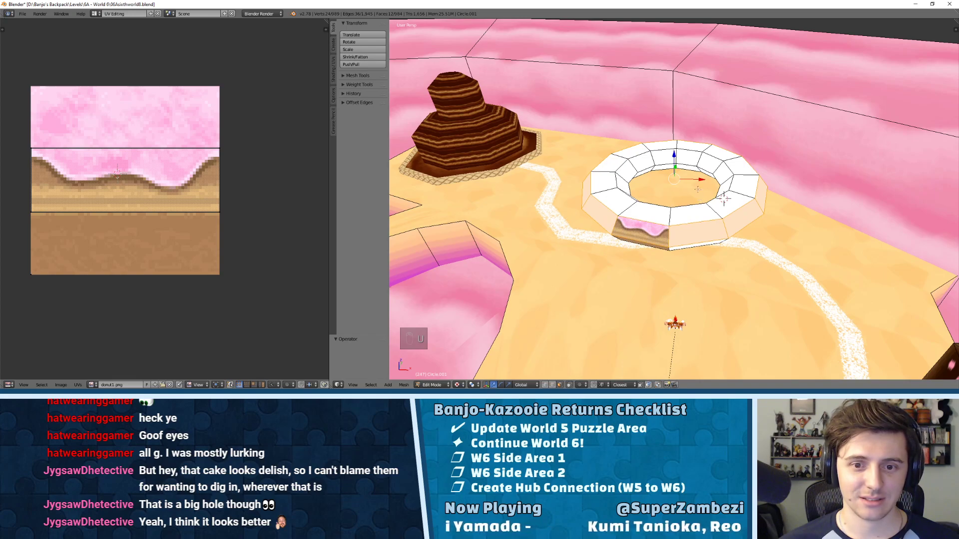
- Add the untextured lower outer faces around the ring to the selection
{"action": "middle_click_drag", "start_coordinate": [697, 189], "coordinate": [621, 179]}
{"action": "right_click", "coordinate": [680, 194], "text": "shift"}
{"action": "right_click", "coordinate": [716, 193], "text": "shift"}
{"action": "right_click", "coordinate": [687, 186], "text": "shift"}
{"action": "right_click", "coordinate": [627, 176], "text": "shift"}
{"action": "right_click", "coordinate": [719, 177], "text": "shift"}
{"action": "right_click", "coordinate": [621, 182], "text": "shift"}
{"action": "right_click", "coordinate": [661, 181], "text": "shift"}
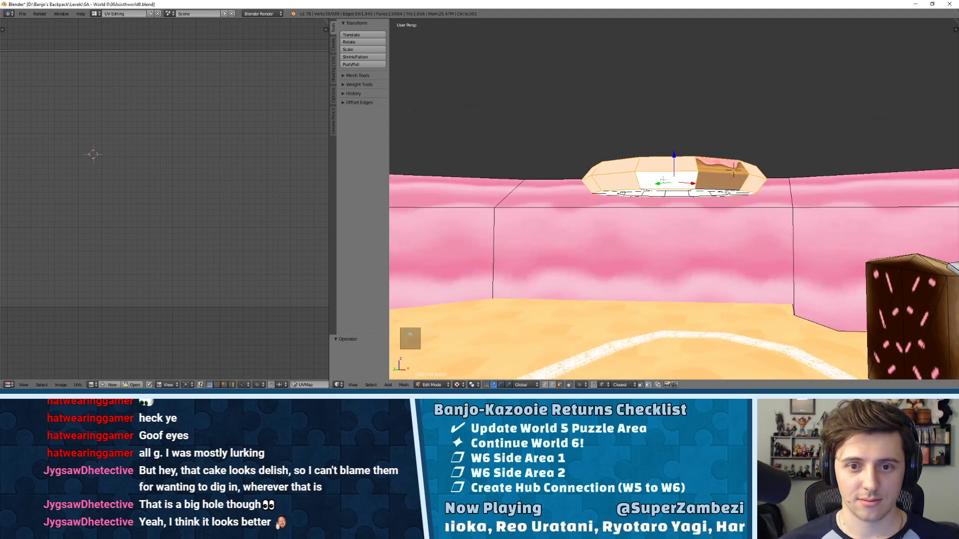
- Include the textured segment's lower face in the selection and make its upper face the active one
{"action": "middle_click_drag", "start_coordinate": [725, 179], "coordinate": [654, 195]}
{"action": "right_click", "coordinate": [651, 196], "text": "shift"}
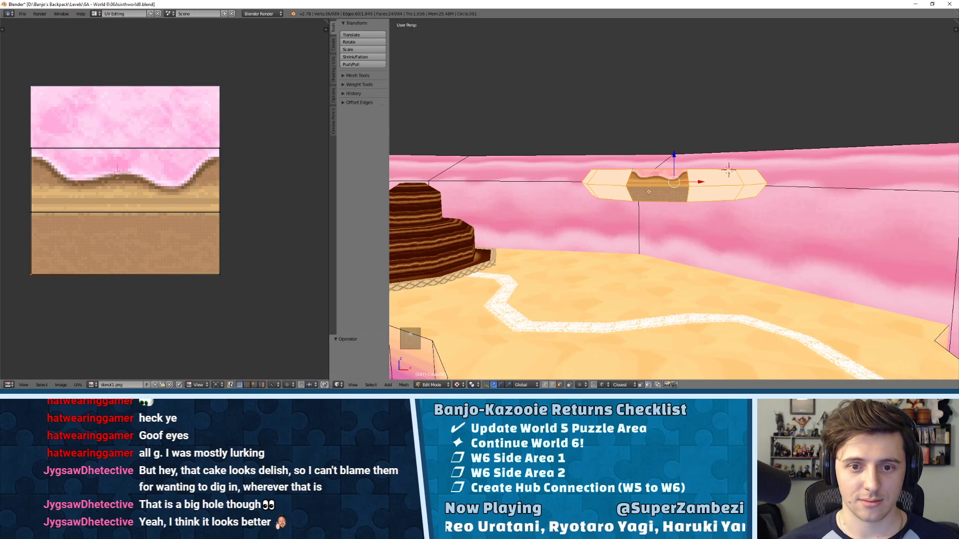
{"action": "right_click", "coordinate": [649, 193], "text": "shift"}
{"action": "right_click", "coordinate": [650, 193], "text": "shift"}
{"action": "right_click", "coordinate": [659, 178], "text": "shift"}
{"action": "right_click", "coordinate": [659, 178], "text": "shift"}
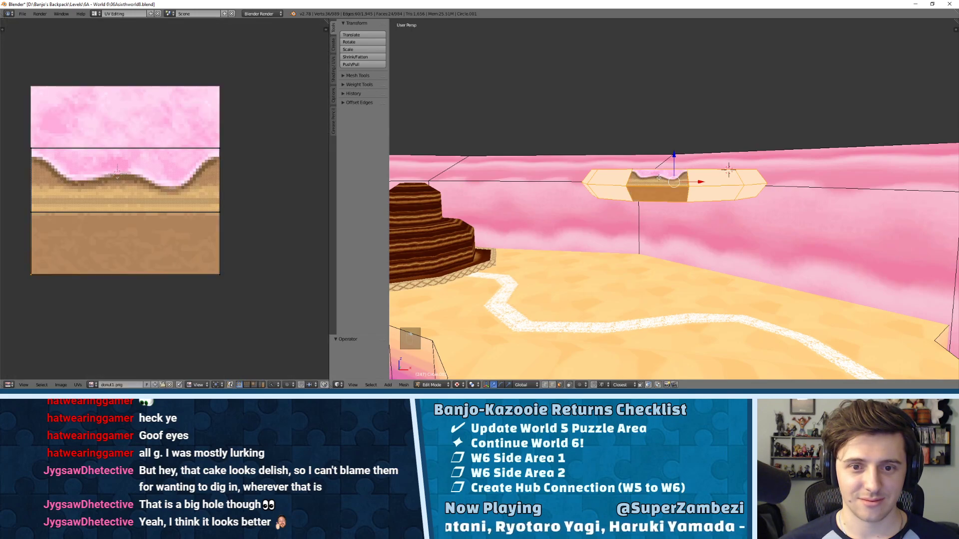
- Unwrap the selected outer faces with Follow Active Quads, using Length Average as the edge length mode
{"action": "key", "text": "u"}
{"action": "left_click", "coordinate": [645, 200]}
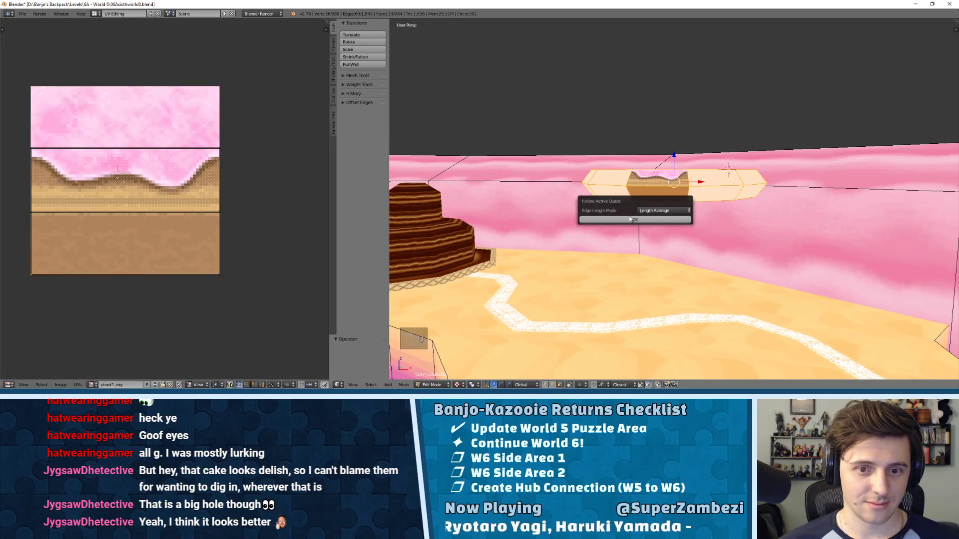
{"action": "left_click", "coordinate": [628, 222]}
{"action": "scroll", "coordinate": [131, 272], "scroll_direction": "down", "scroll_amount": 8}
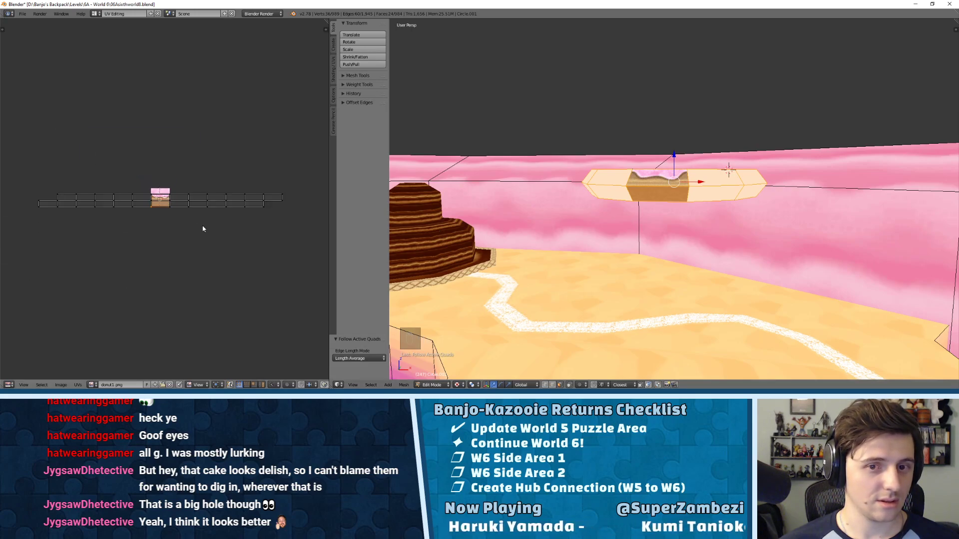
{"action": "scroll", "coordinate": [219, 225], "scroll_direction": "up", "scroll_amount": 4}
{"action": "scroll", "coordinate": [220, 225], "scroll_direction": "down", "scroll_amount": 4}
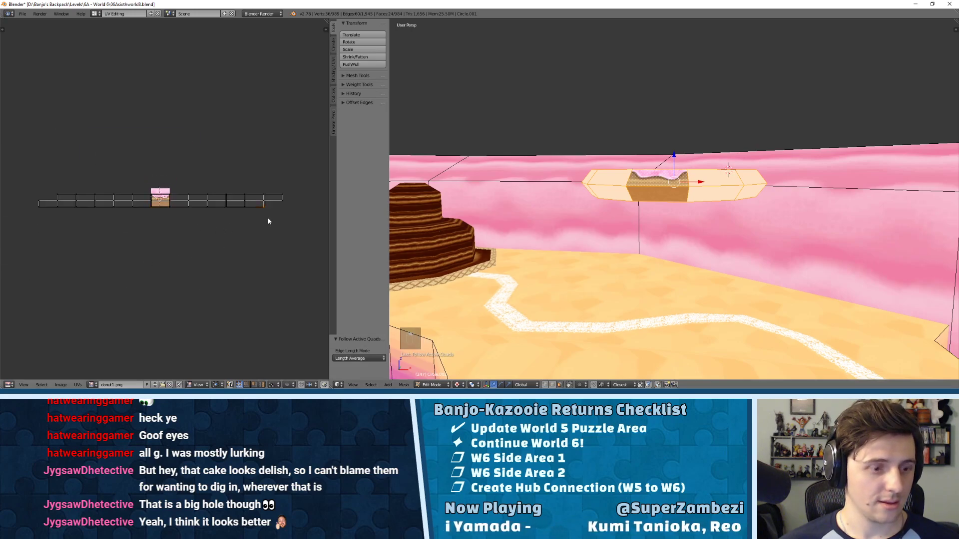
- Box-select the bottom row of UV vertices across the strip and move it up about 0.033 along Y
{"action": "key", "text": "b"}
{"action": "left_click_drag", "start_coordinate": [292, 229], "coordinate": [24, 208]}
{"action": "scroll", "coordinate": [187, 202], "scroll_direction": "up", "scroll_amount": 9}
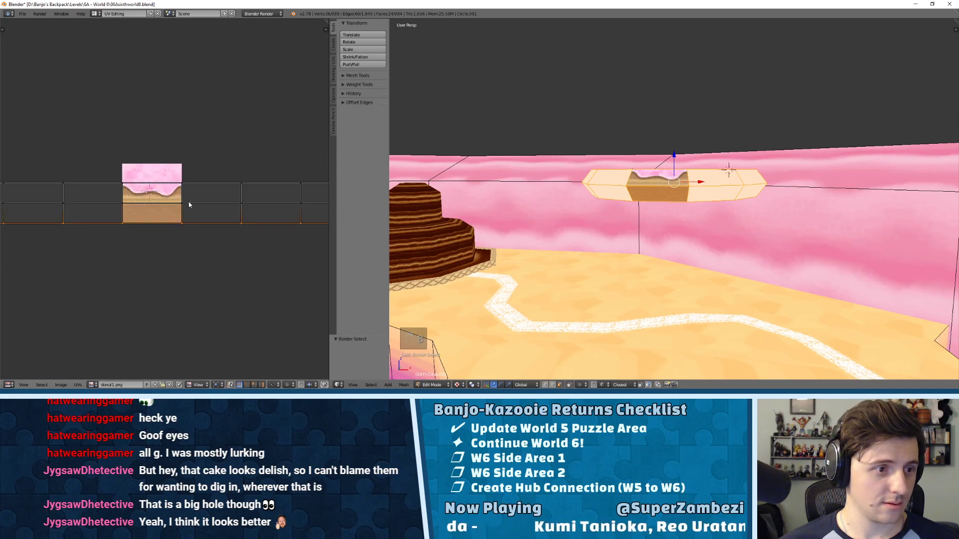
{"action": "key", "text": "g"}
{"action": "key", "text": "y"}
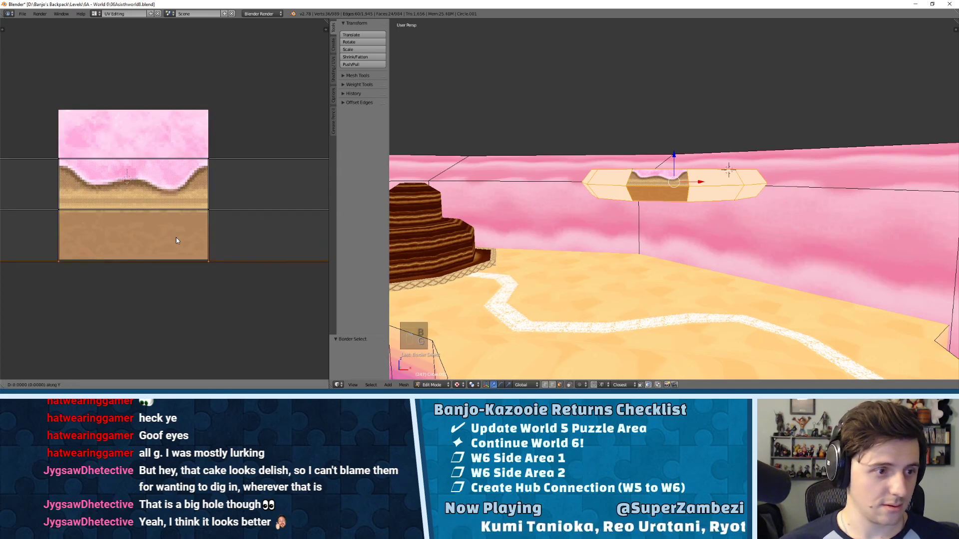
{"action": "left_click", "coordinate": [177, 233]}
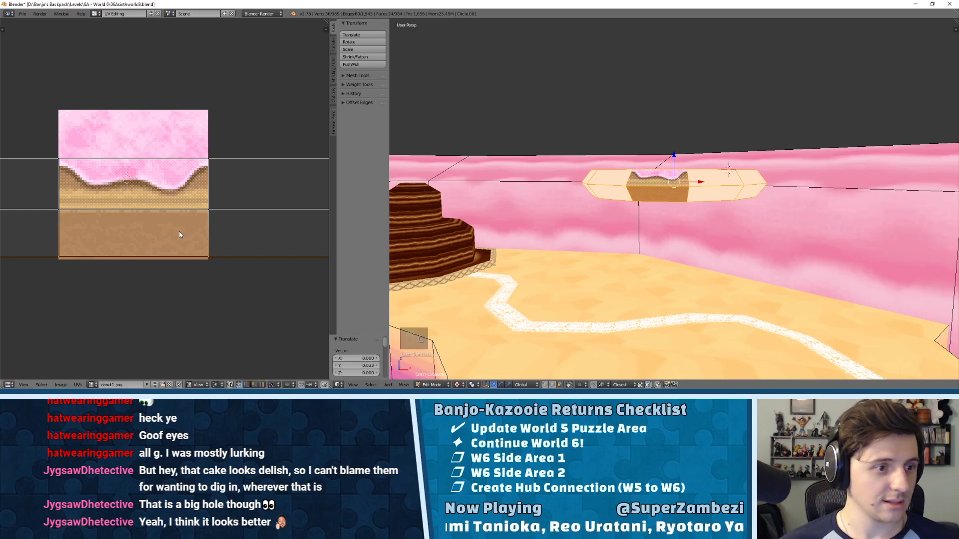
- Assign donut1.png to all selected outer faces and check the texture around the ring
{"action": "scroll", "coordinate": [687, 186], "scroll_direction": "up", "scroll_amount": 3}
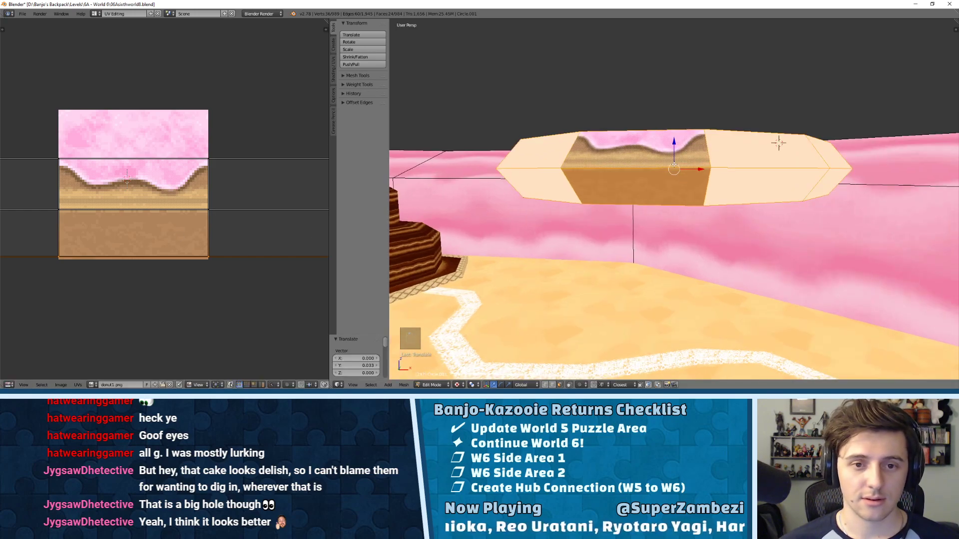
{"action": "left_click", "coordinate": [95, 386]}
{"action": "left_click", "coordinate": [116, 345]}
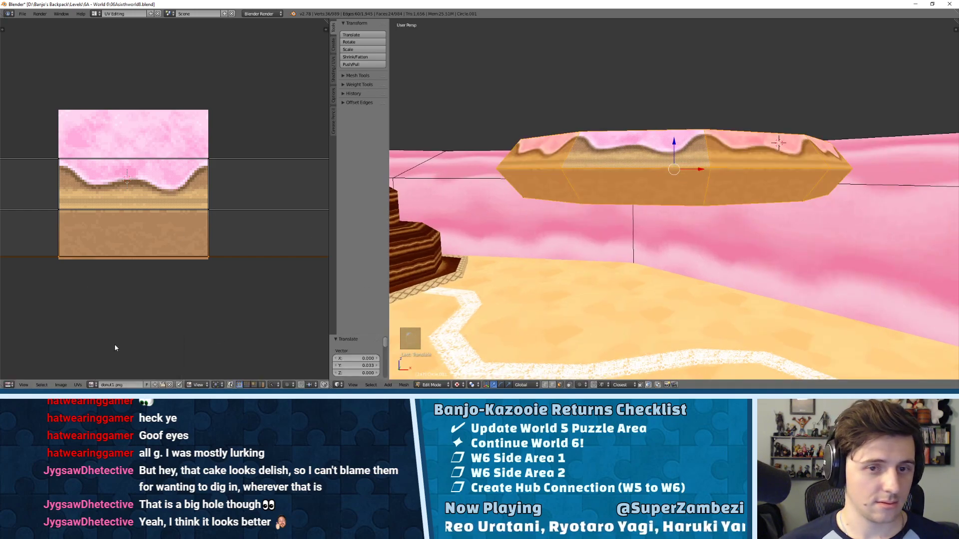
{"action": "middle_click_drag", "start_coordinate": [687, 151], "coordinate": [674, 206]}
{"action": "scroll", "coordinate": [693, 191], "scroll_direction": "down", "scroll_amount": 4}
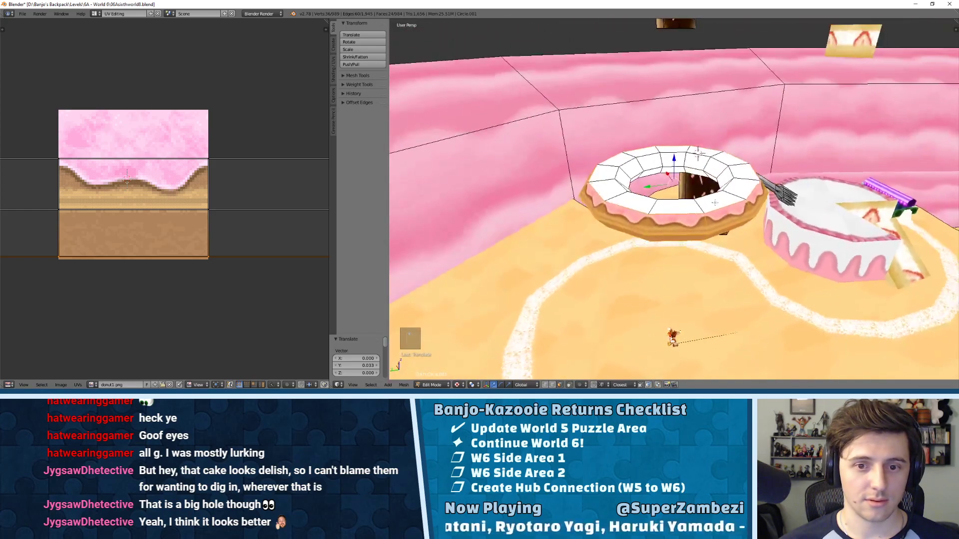
- Clear the selection, select a single underside face adjoining the textured outer band, and unwrap its UVs
{"action": "key", "text": "a"}
{"action": "middle_click_drag", "start_coordinate": [714, 151], "coordinate": [739, 170]}
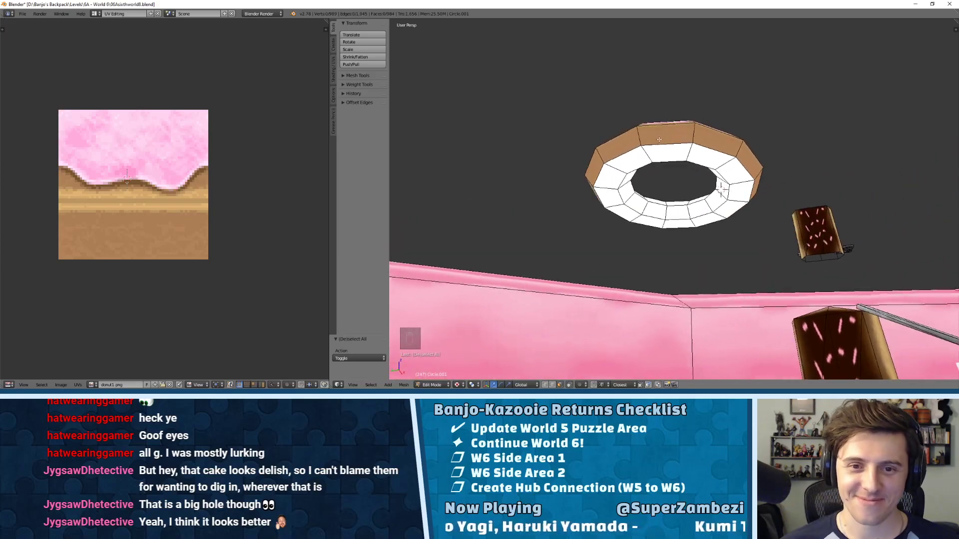
{"action": "scroll", "coordinate": [743, 171], "scroll_direction": "up", "scroll_amount": 5}
{"action": "middle_click_drag", "start_coordinate": [647, 130], "coordinate": [576, 127]}
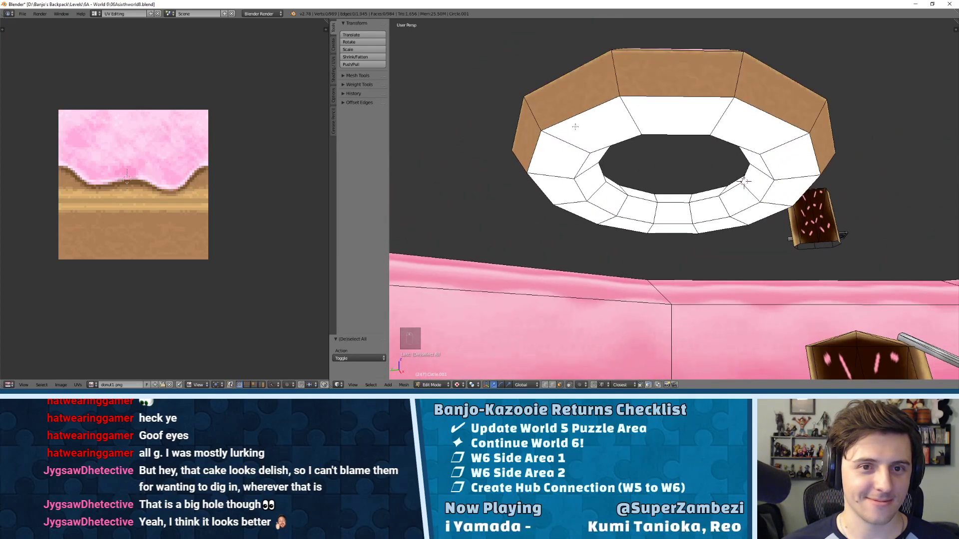
{"action": "right_click", "coordinate": [611, 108]}
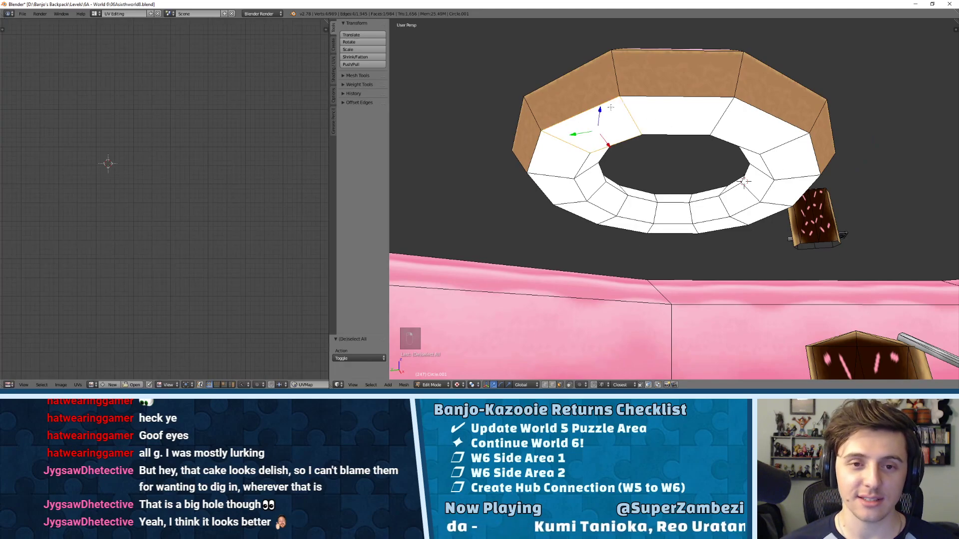
{"action": "right_click", "coordinate": [662, 122]}
{"action": "middle_click_drag", "start_coordinate": [645, 117], "coordinate": [623, 142]}
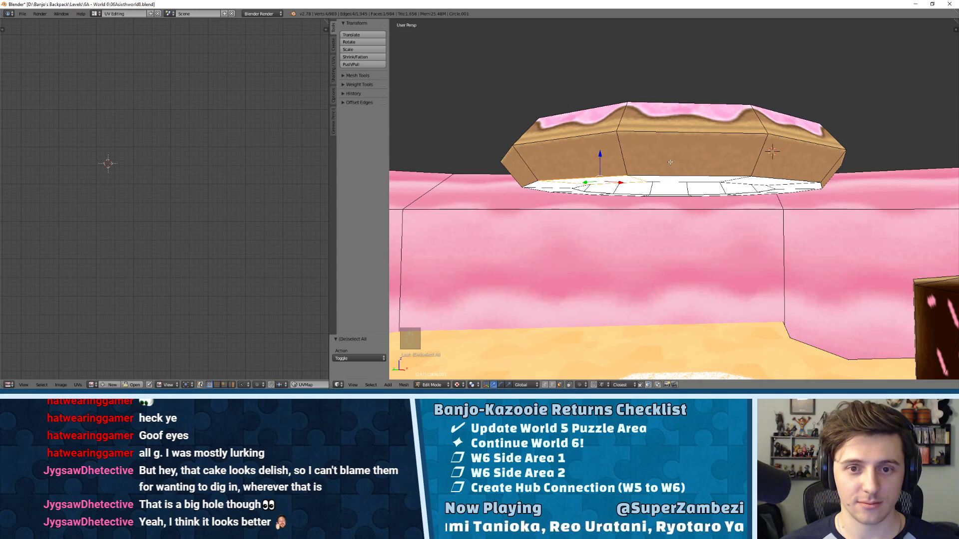
{"action": "middle_click_drag", "start_coordinate": [671, 162], "coordinate": [660, 142]}
{"action": "key", "text": "u"}
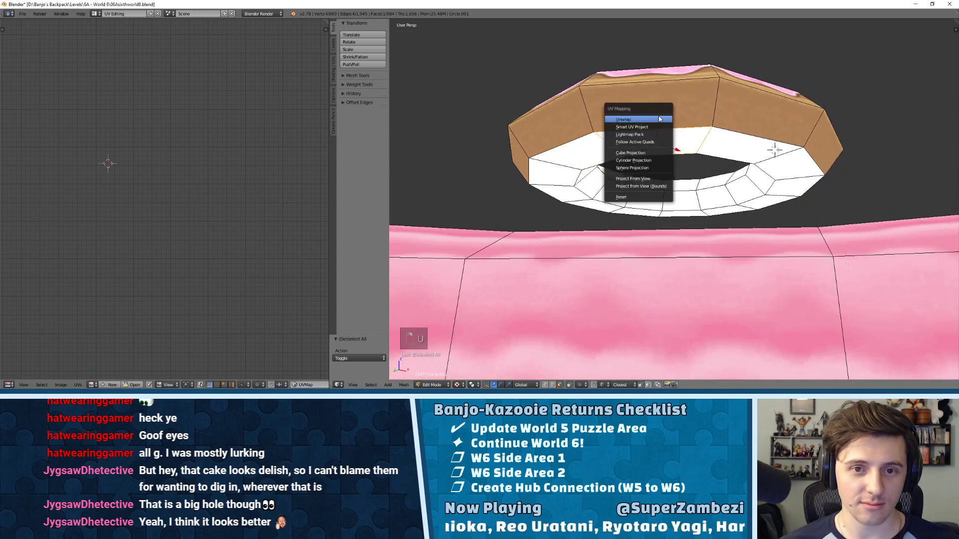
{"action": "left_click", "coordinate": [660, 120]}
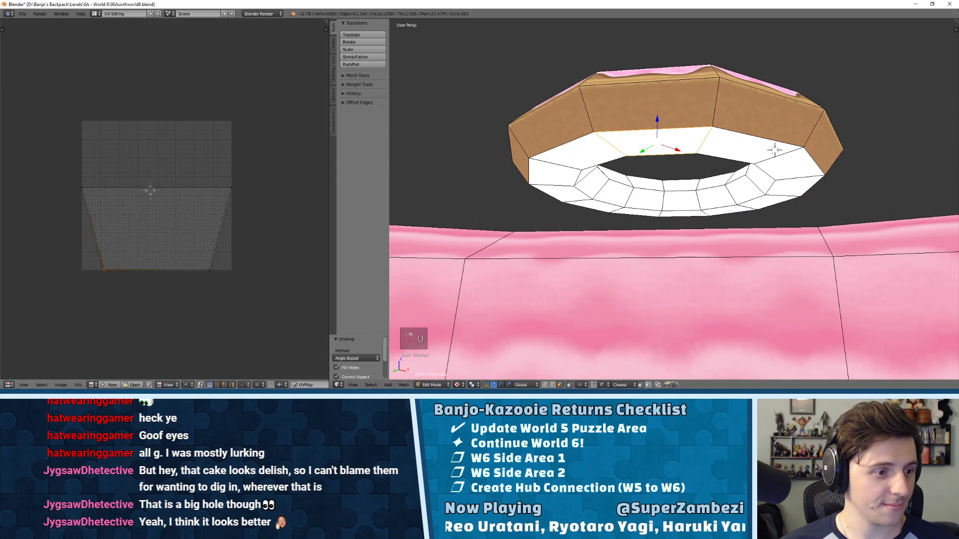
- Assign donut1.png to the selected underside face
{"action": "left_click", "coordinate": [90, 385]}
{"action": "type", "text": "don"}
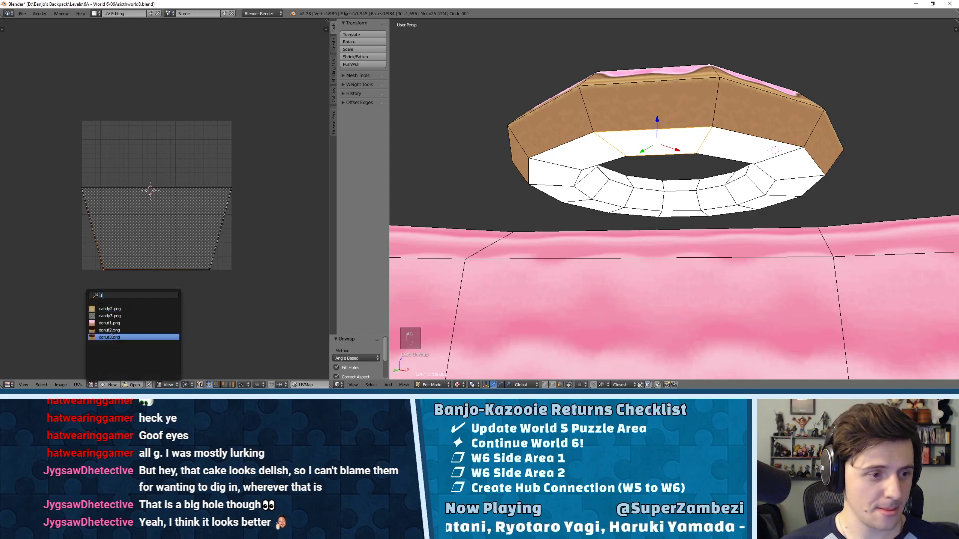
{"action": "left_click", "coordinate": [128, 323]}
- Scale down and move the underside face's UVs so they fit inside the plain brown area of donut1.png
{"action": "scroll", "coordinate": [151, 240], "scroll_direction": "up", "scroll_amount": 4}
{"action": "key", "text": "a"}
{"action": "key", "text": "a"}
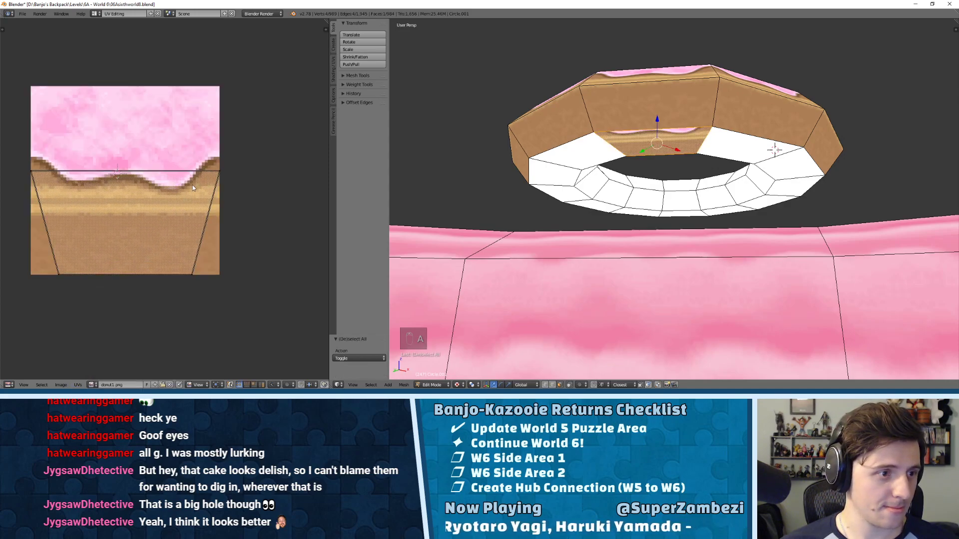
{"action": "key", "text": "s"}
{"action": "left_click", "coordinate": [171, 200]}
{"action": "key", "text": "g"}
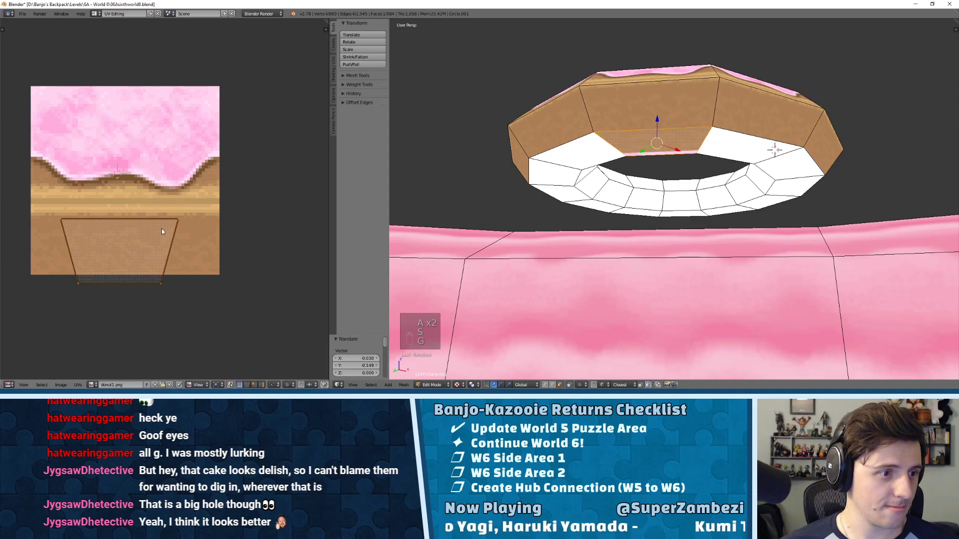
{"action": "left_click", "coordinate": [161, 229]}
{"action": "key", "text": "s"}
{"action": "left_click", "coordinate": [156, 230]}
{"action": "key", "text": "g"}
{"action": "left_click", "coordinate": [154, 233]}
{"action": "key", "text": "s"}
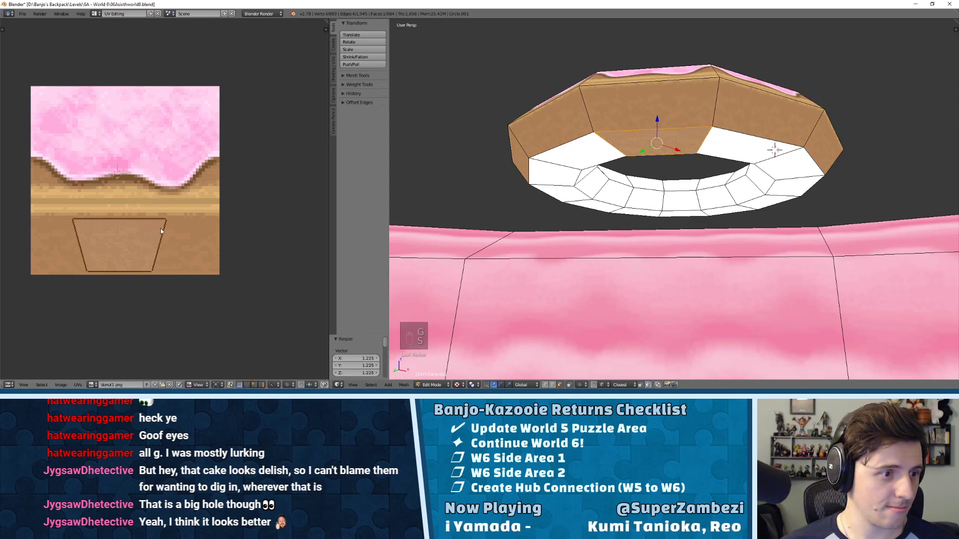
{"action": "left_click", "coordinate": [160, 228]}
- Move the two lower UV corners outward to square the trapezoid into a rectangle within the brown area
{"action": "key", "text": "g"}
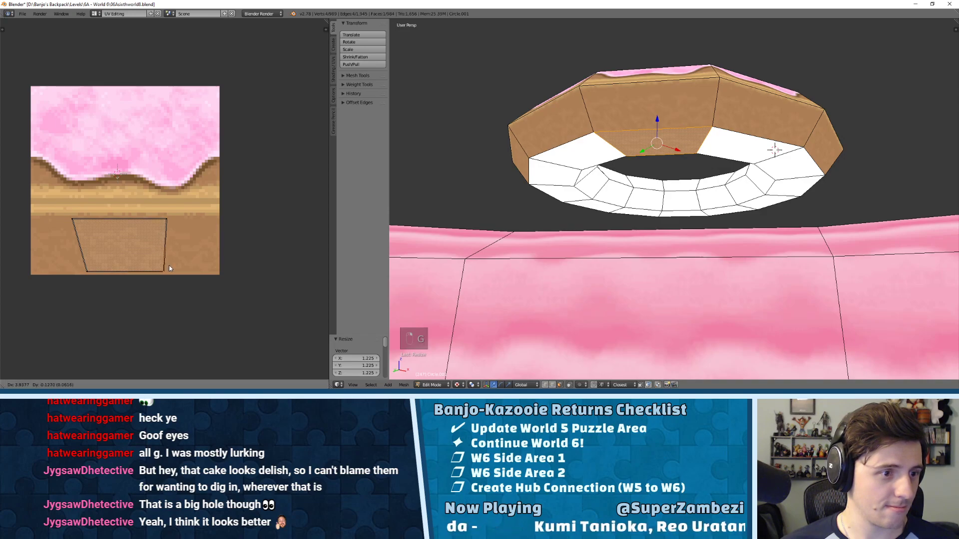
{"action": "left_click", "coordinate": [170, 266]}
{"action": "key", "text": "g"}
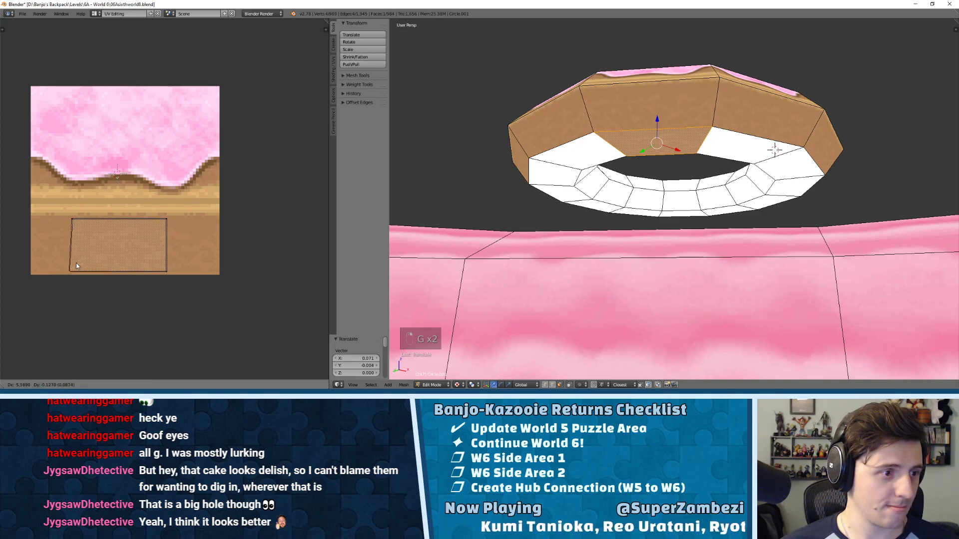
{"action": "left_click", "coordinate": [77, 264]}
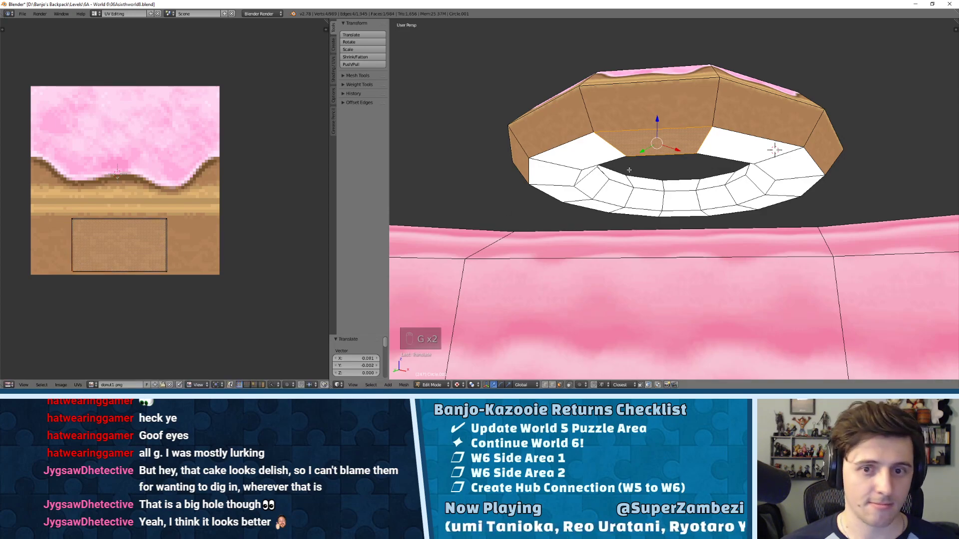
- Select all the faces of the underside ring, making the already textured face the last, active one
{"action": "middle_click_drag", "start_coordinate": [588, 150], "coordinate": [590, 137]}
{"action": "right_click", "coordinate": [590, 136]}
{"action": "right_click", "coordinate": [554, 173], "text": "shift"}
{"action": "right_click", "coordinate": [576, 193], "text": "shift"}
{"action": "right_click", "coordinate": [600, 211], "text": "shift"}
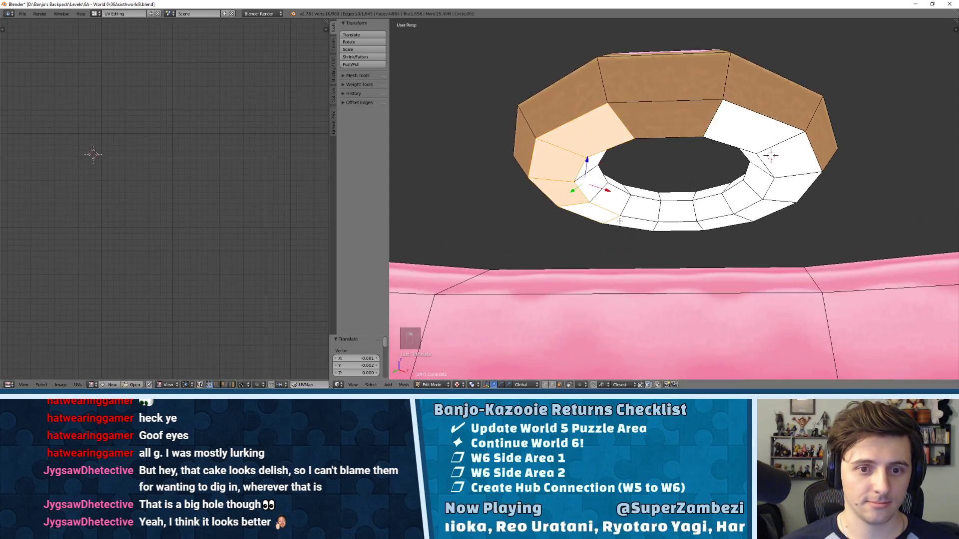
{"action": "right_click", "coordinate": [630, 223], "text": "shift"}
{"action": "right_click", "coordinate": [675, 224], "text": "shift"}
{"action": "right_click", "coordinate": [719, 220], "text": "shift"}
{"action": "right_click", "coordinate": [749, 214], "text": "shift"}
{"action": "right_click", "coordinate": [786, 168], "text": "shift"}
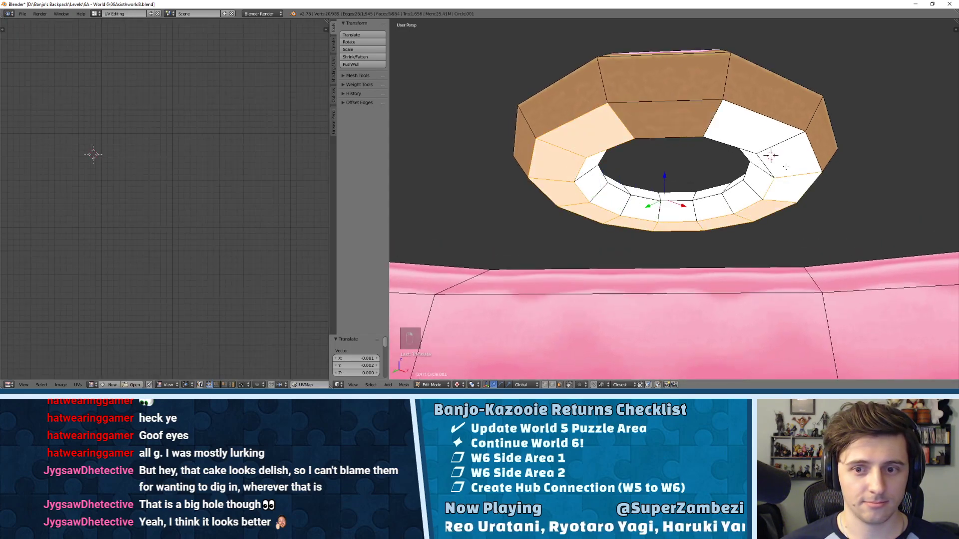
{"action": "right_click", "coordinate": [799, 160], "text": "shift"}
{"action": "right_click", "coordinate": [759, 125], "text": "shift"}
{"action": "right_click", "coordinate": [679, 119], "text": "shift"}
- Unwrap the underside ring with Follow Active Quads using Length Average, and assign donut1.png to it
{"action": "key", "text": "u"}
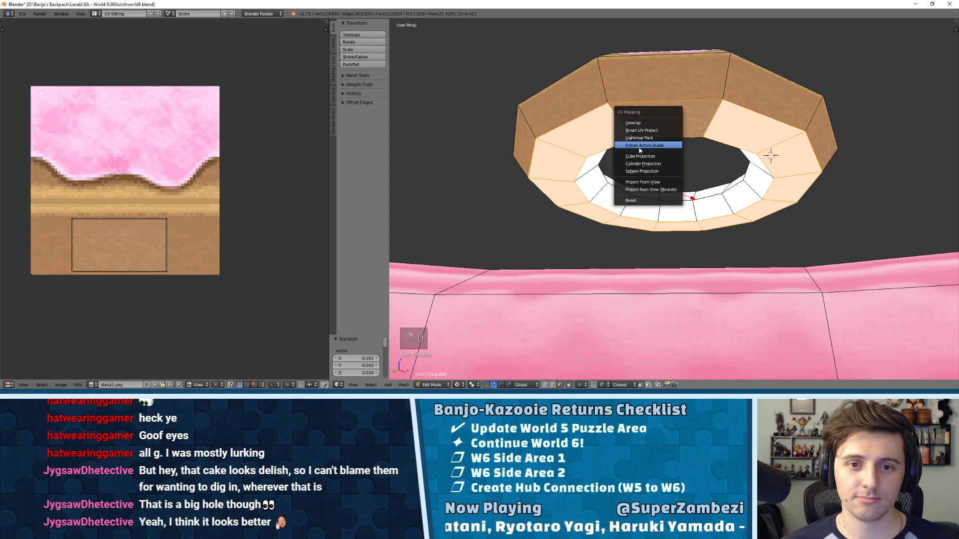
{"action": "left_click", "coordinate": [639, 146]}
{"action": "left_click", "coordinate": [642, 169]}
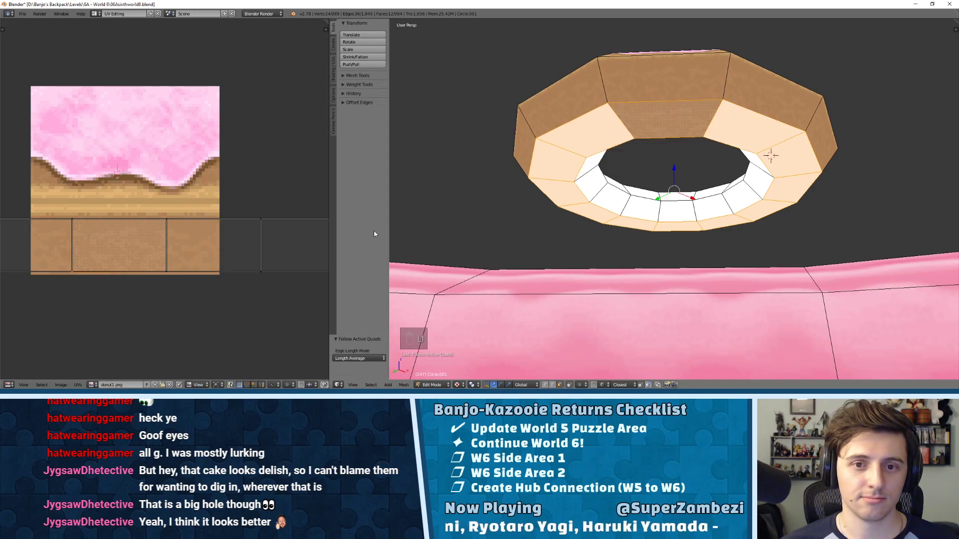
{"action": "left_click", "coordinate": [91, 385]}
{"action": "left_click", "coordinate": [115, 351]}
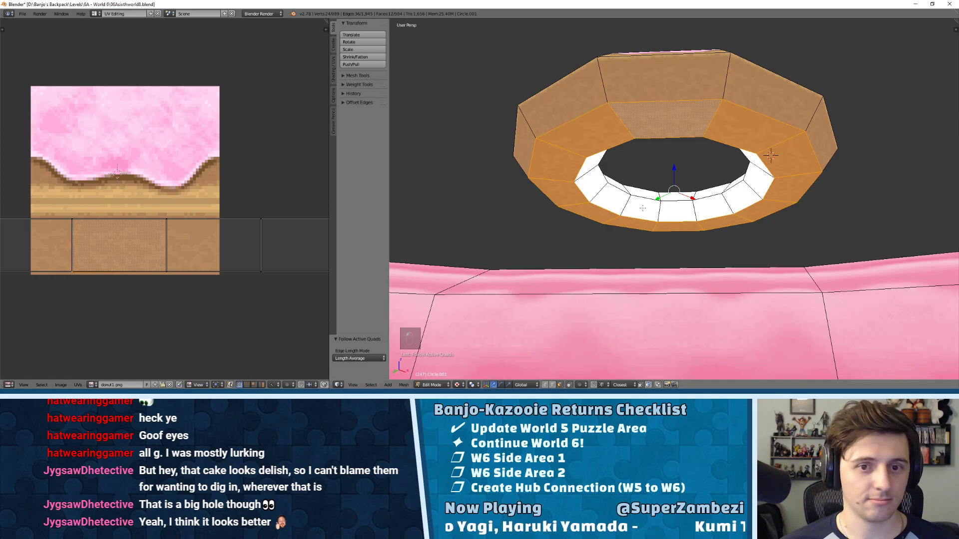
- Clear the selection, leave Edit Mode and inspect the donut's outer and top sides in the level
{"action": "key", "text": "a"}
{"action": "key", "text": "Tab"}
{"action": "middle_click_drag", "start_coordinate": [681, 145], "coordinate": [590, 171]}
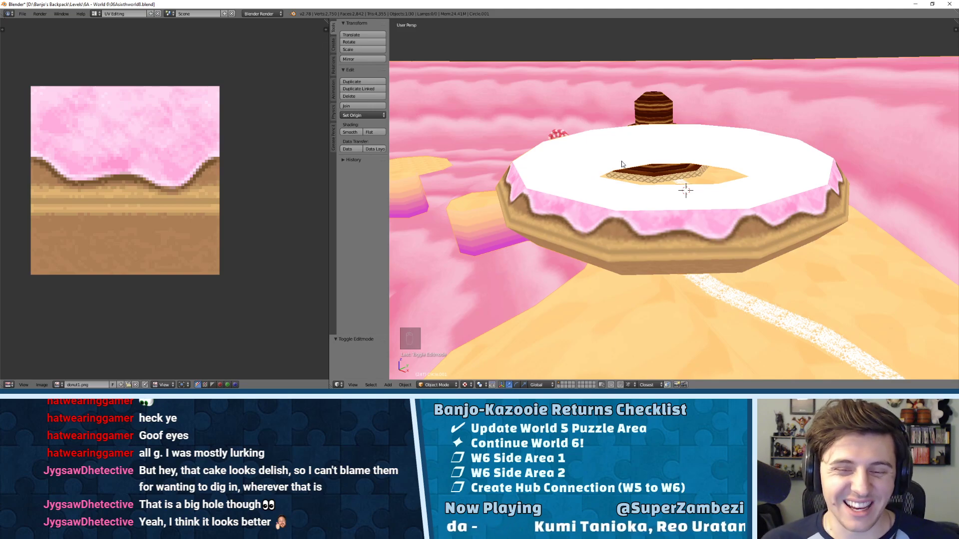
{"action": "scroll", "coordinate": [618, 162], "scroll_direction": "down", "scroll_amount": 5}
{"action": "middle_click_drag", "start_coordinate": [619, 162], "coordinate": [694, 185]}
{"action": "scroll", "coordinate": [727, 181], "scroll_direction": "up", "scroll_amount": 5}
- In Edit Mode, select two vertically adjoining faces on the donut's inner wall, unwrap them, and assign donut1.png
{"action": "key", "text": "Tab"}
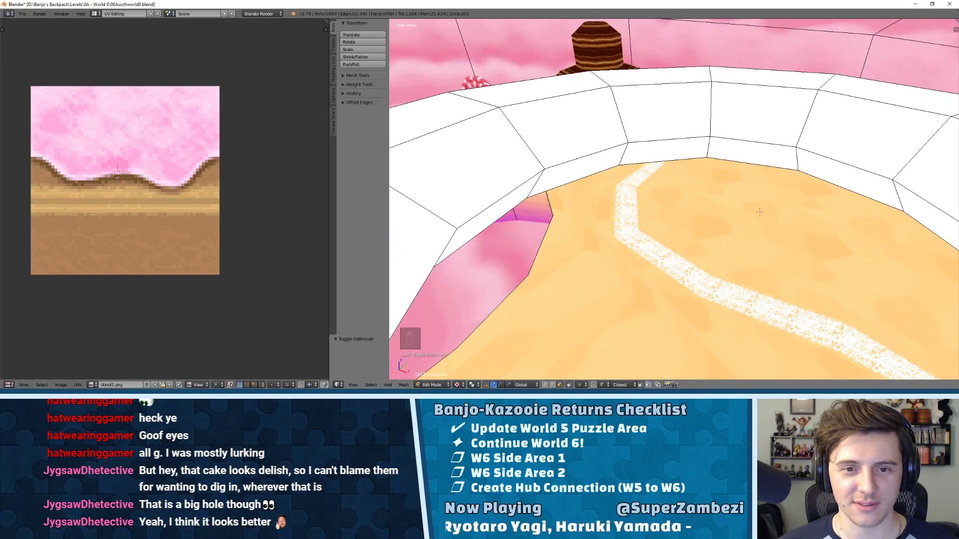
{"action": "right_click", "coordinate": [664, 107]}
{"action": "key", "text": "u"}
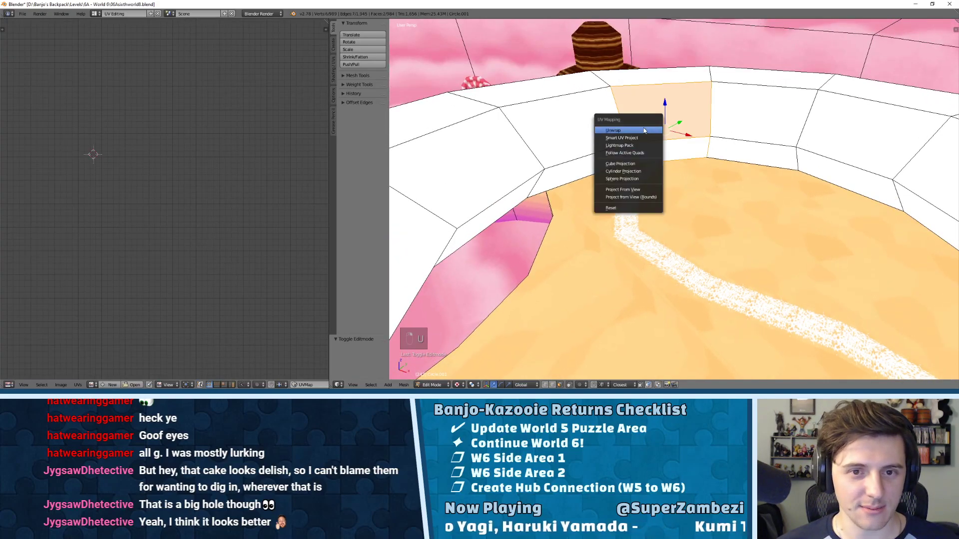
{"action": "left_click", "coordinate": [644, 130]}
{"action": "left_click", "coordinate": [92, 384]}
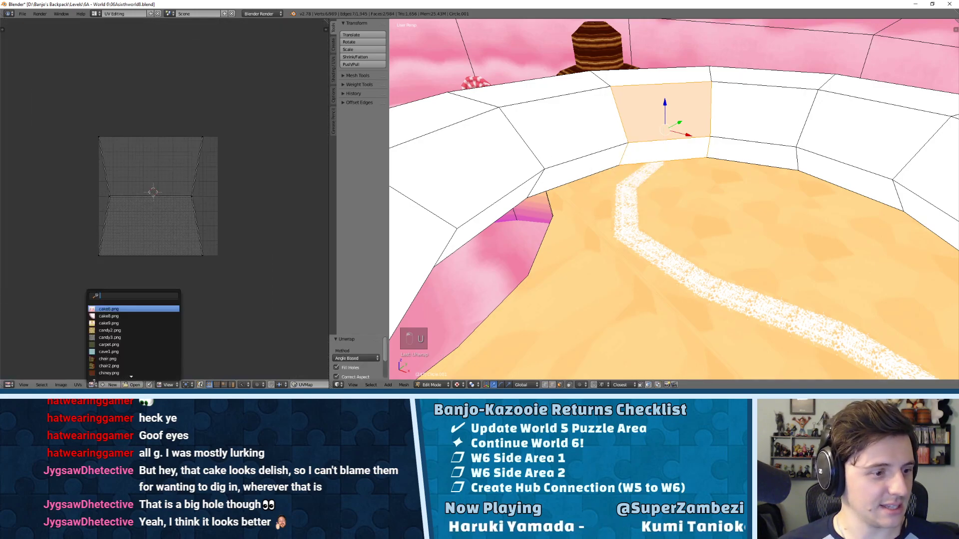
{"action": "scroll", "coordinate": [106, 315], "scroll_direction": "down", "scroll_amount": 5}
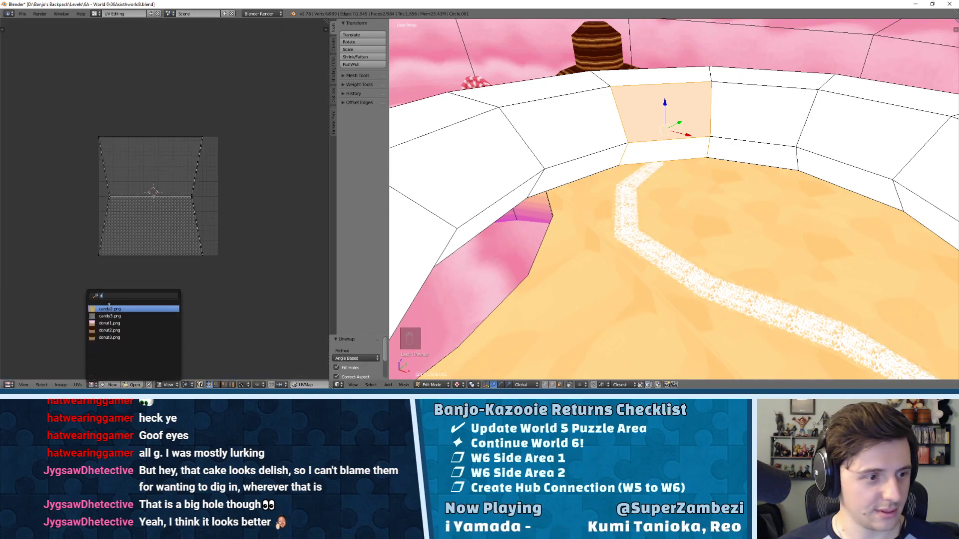
{"action": "left_click", "coordinate": [109, 320]}
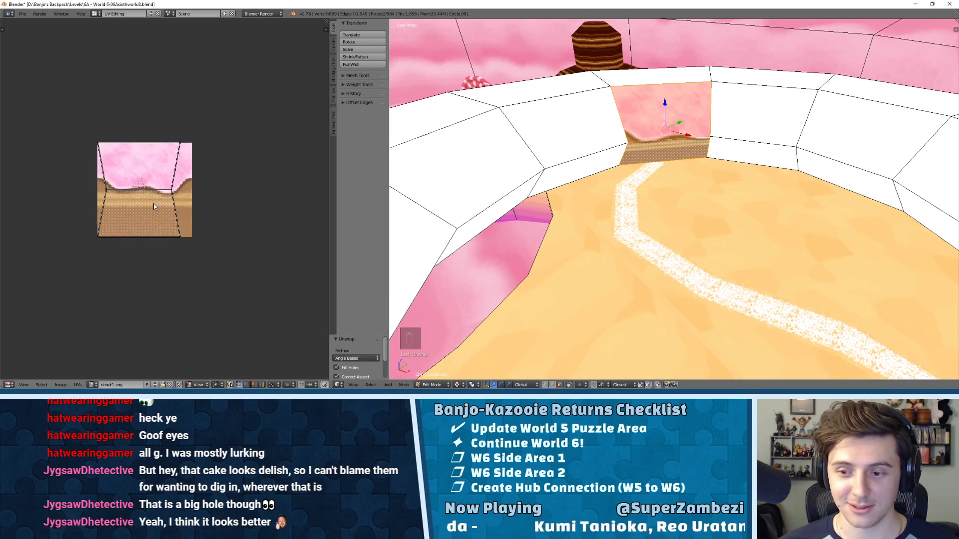
- Add a pair of textured outer side faces to the selection as a UV alignment reference for the inner faces
{"action": "scroll", "coordinate": [153, 200], "scroll_direction": "up", "scroll_amount": 4}
{"action": "scroll", "coordinate": [214, 210], "scroll_direction": "down", "scroll_amount": 1}
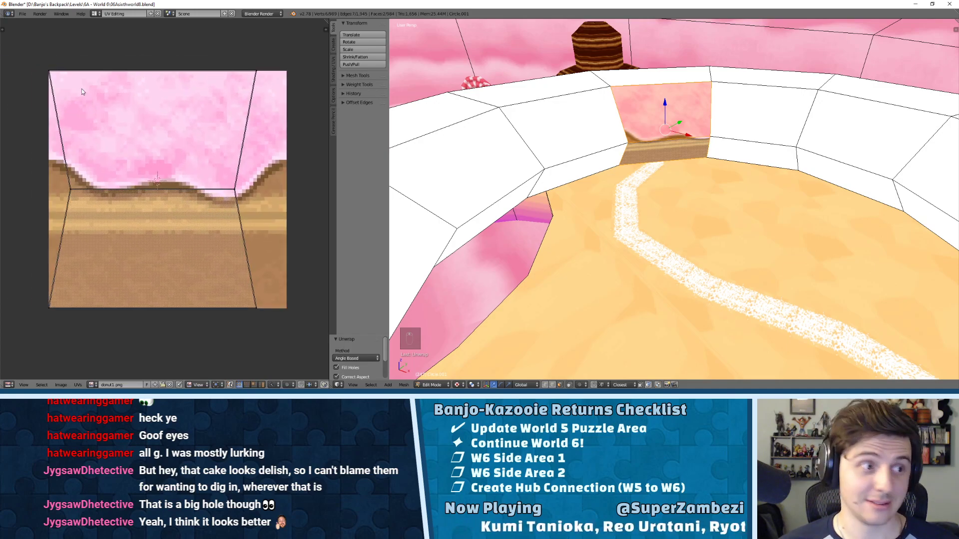
{"action": "scroll", "coordinate": [674, 200], "scroll_direction": "down", "scroll_amount": 5}
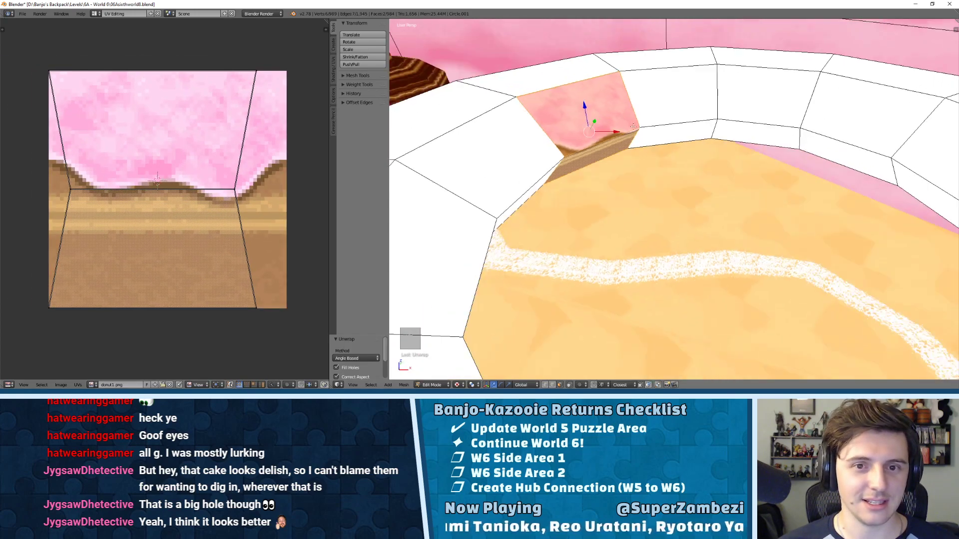
{"action": "middle_click_drag", "start_coordinate": [674, 200], "coordinate": [764, 149]}
{"action": "middle_click_drag", "start_coordinate": [629, 224], "coordinate": [669, 192]}
{"action": "right_click", "coordinate": [629, 189], "text": "shift"}
{"action": "scroll", "coordinate": [670, 191], "scroll_direction": "down", "scroll_amount": 3}
{"action": "right_click", "coordinate": [694, 146], "text": "shift"}
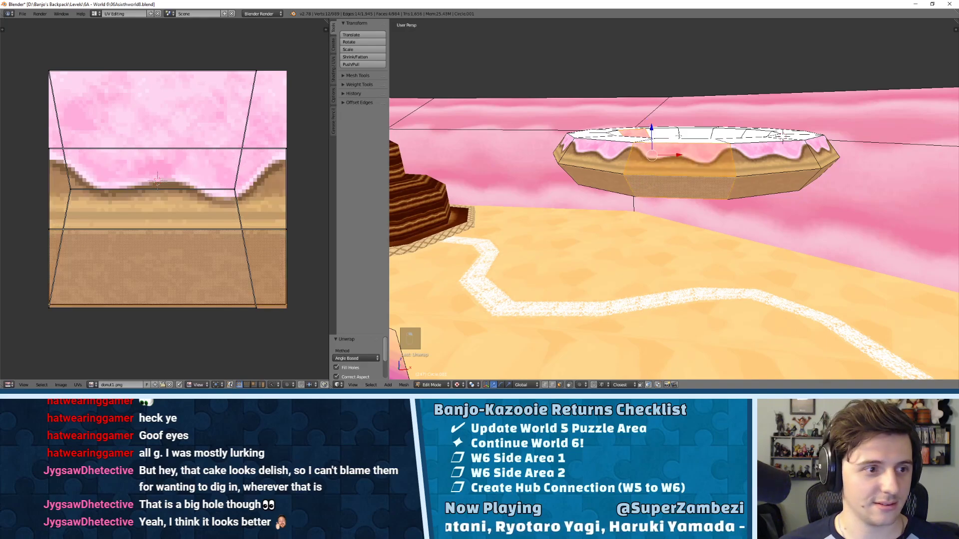
{"action": "middle_click_drag", "start_coordinate": [694, 146], "coordinate": [694, 90]}
{"action": "scroll", "coordinate": [694, 90], "scroll_direction": "up", "scroll_amount": 5}
{"action": "scroll", "coordinate": [109, 125], "scroll_direction": "up", "scroll_amount": 1}
{"action": "scroll", "coordinate": [109, 128], "scroll_direction": "down", "scroll_amount": 1}
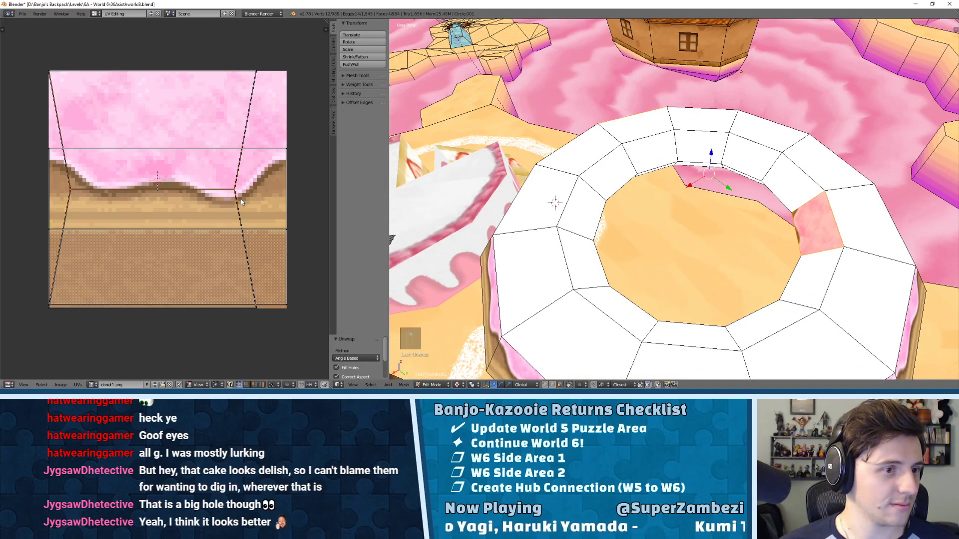
- Move the inner faces' middle UV row down about 0.172 and the bottom row up about 0.014 to match the outer faces' edges
{"action": "key", "text": "g"}
{"action": "left_click", "coordinate": [125, 299]}
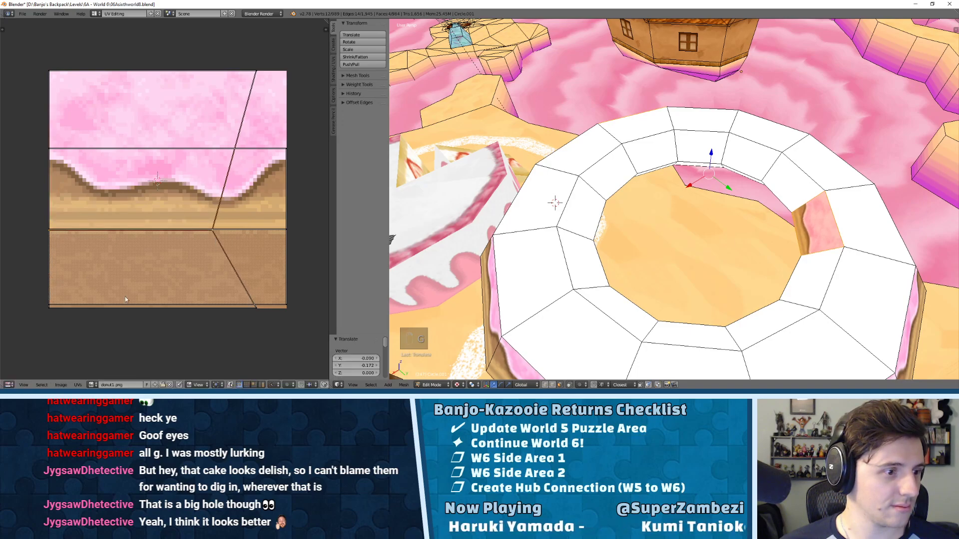
{"action": "key", "text": "g"}
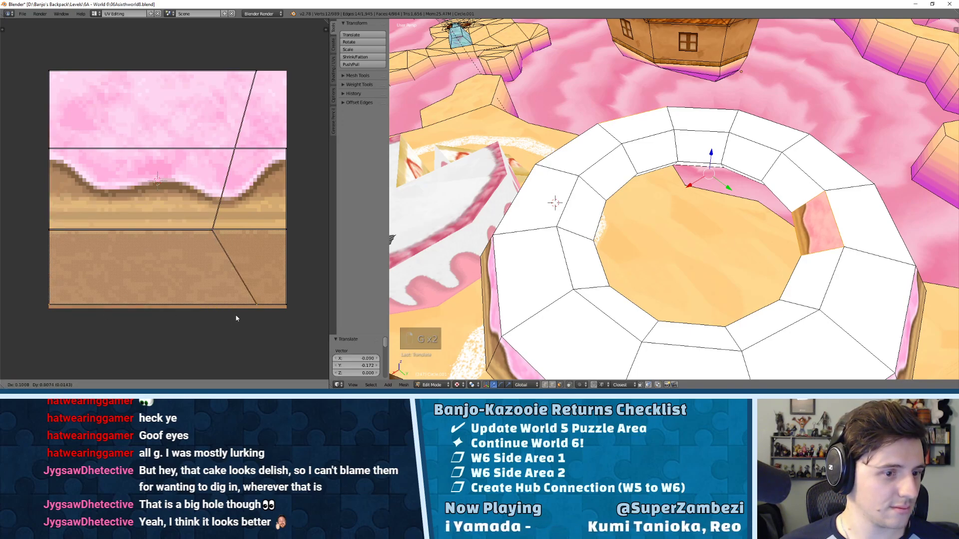
{"action": "left_click", "coordinate": [238, 312]}
- Lower the inner faces' two top UV corners by about 0.33 onto the outer faces' upper UV edge
{"action": "key", "text": "g"}
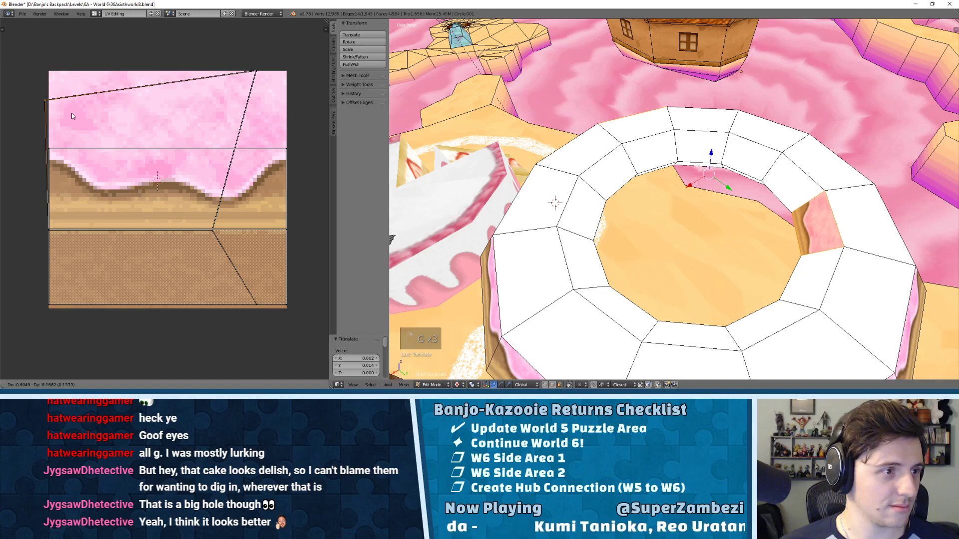
{"action": "left_click", "coordinate": [74, 157]}
{"action": "right_click", "coordinate": [255, 72]}
{"action": "key", "text": "g"}
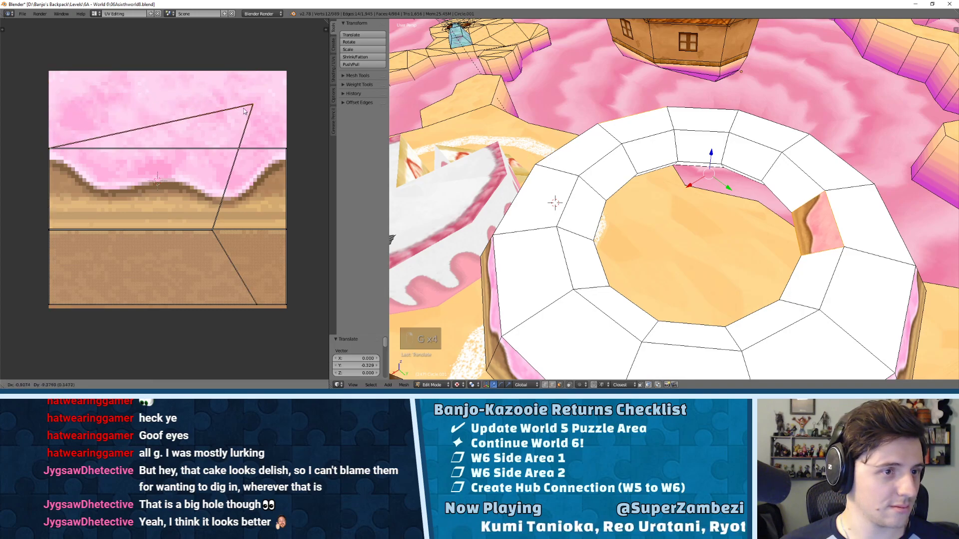
{"action": "left_click", "coordinate": [250, 149]}
- Straighten the right UV edge of the inner faces vertically and align their middle row with the outer faces' dividing line
{"action": "right_click", "coordinate": [233, 231]}
{"action": "key", "text": "g"}
{"action": "key", "text": "g"}
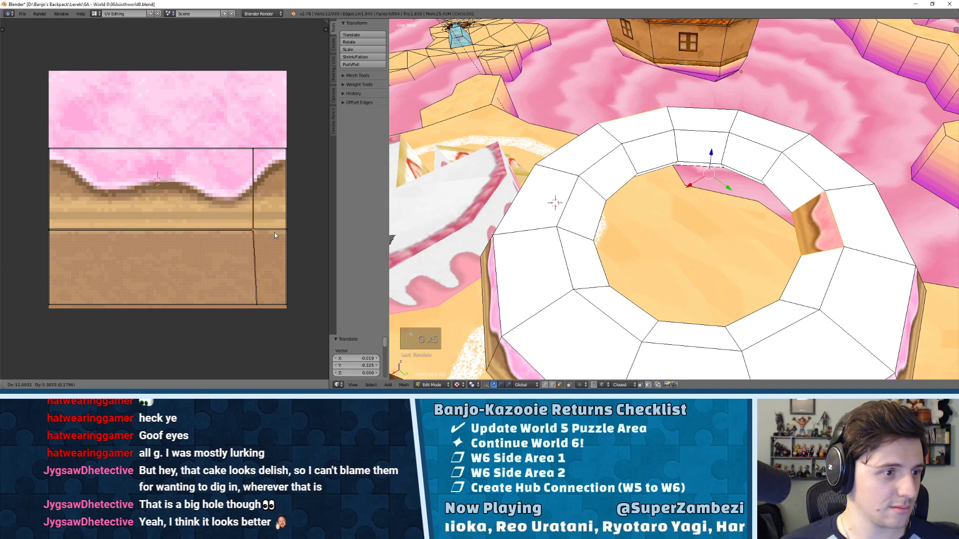
{"action": "left_click", "coordinate": [277, 233]}
{"action": "right_click_drag", "start_coordinate": [249, 153], "coordinate": [252, 153]}
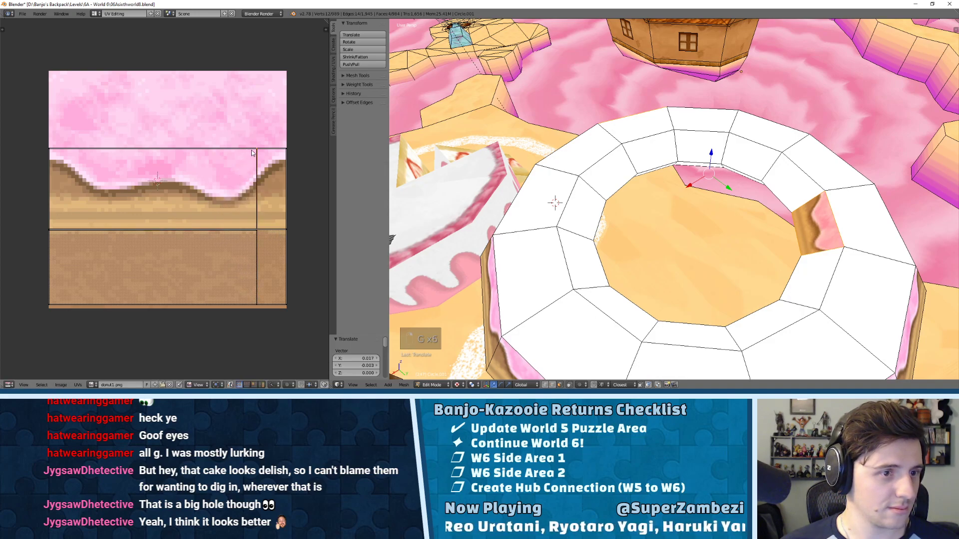
{"action": "key", "text": "g"}
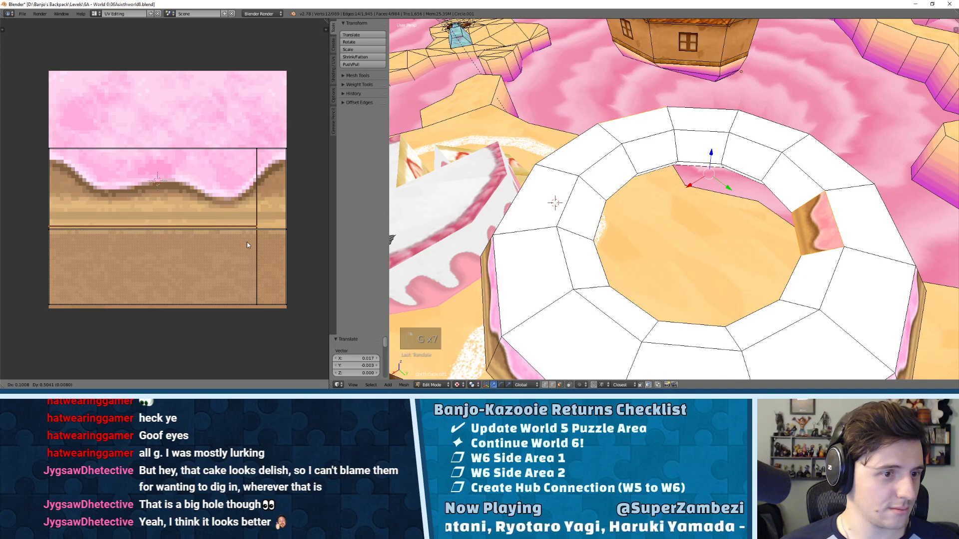
{"action": "left_click", "coordinate": [258, 239]}
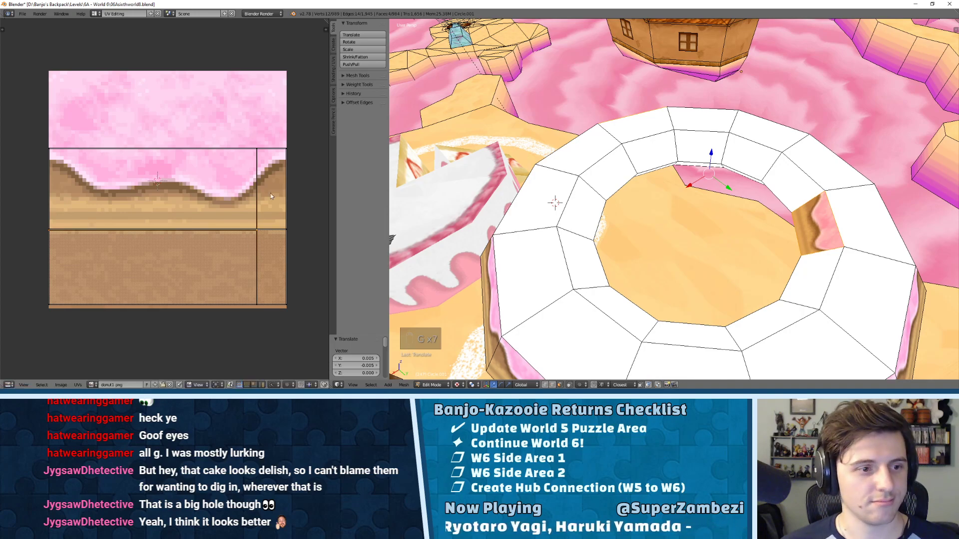
- Circle-select the remaining inner wall faces all around the donut hole, adding them to the selection
{"action": "middle_click_drag", "start_coordinate": [625, 210], "coordinate": [709, 160]}
{"action": "key", "text": "ctrl+Tab"}
{"action": "left_click", "coordinate": [666, 159]}
{"action": "key", "text": "c"}
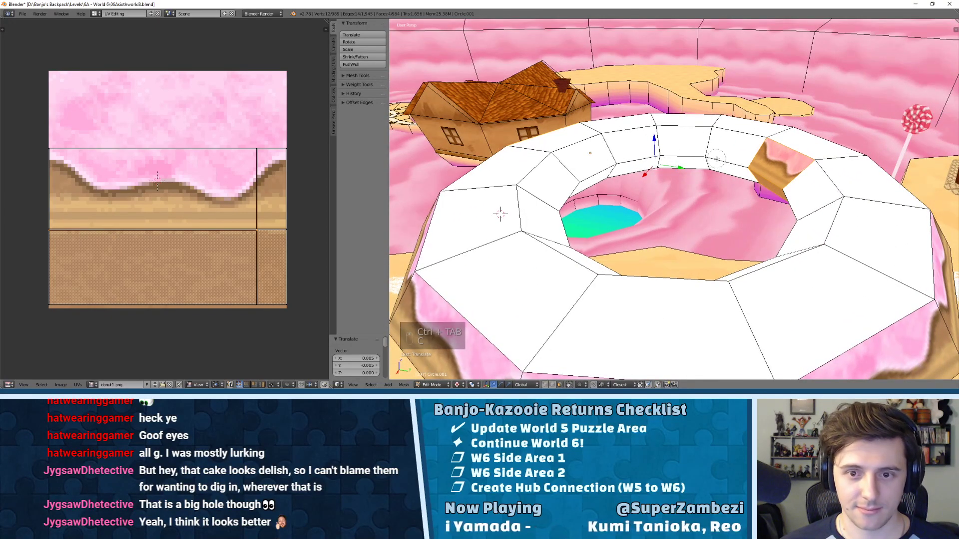
{"action": "left_click_drag", "start_coordinate": [709, 160], "coordinate": [576, 178]}
{"action": "right_click", "coordinate": [576, 178]}
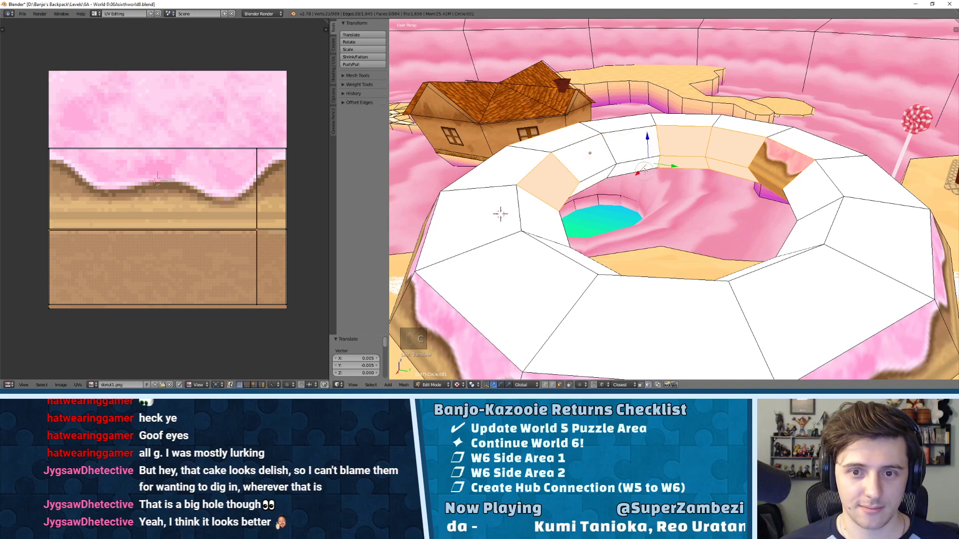
{"action": "middle_click_drag", "start_coordinate": [576, 178], "coordinate": [589, 160]}
{"action": "middle_click_drag", "start_coordinate": [737, 157], "coordinate": [770, 156]}
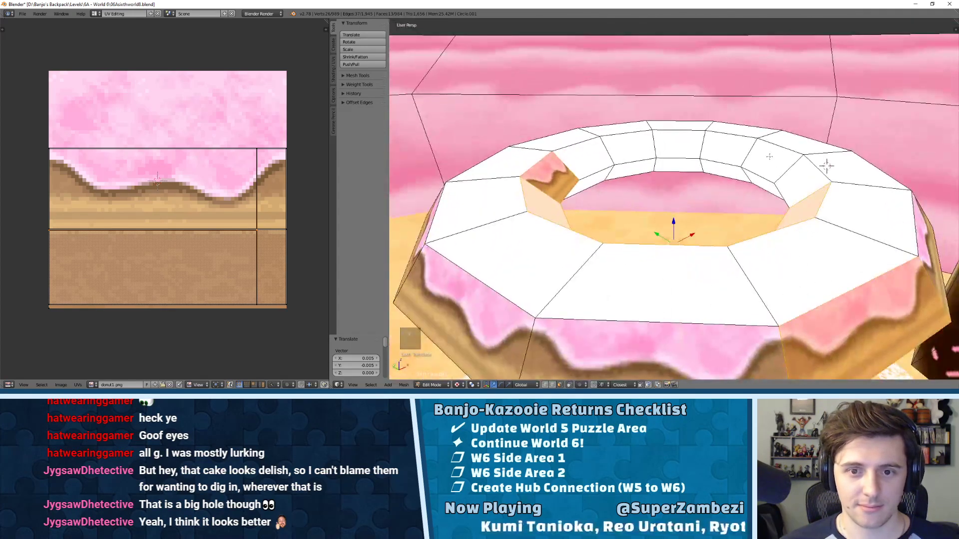
{"action": "mouse_move", "coordinate": [602, 173]}
{"action": "left_mouse_down"}
{"action": "mouse_move", "coordinate": [624, 160]}
{"action": "mouse_move", "coordinate": [725, 159]}
{"action": "mouse_move", "coordinate": [782, 182]}
{"action": "left_mouse_up"}
{"action": "right_click", "coordinate": [826, 166], "text": "shift"}
{"action": "middle_click_drag", "start_coordinate": [827, 166], "coordinate": [671, 134]}
{"action": "right_click", "coordinate": [670, 134], "text": "shift"}
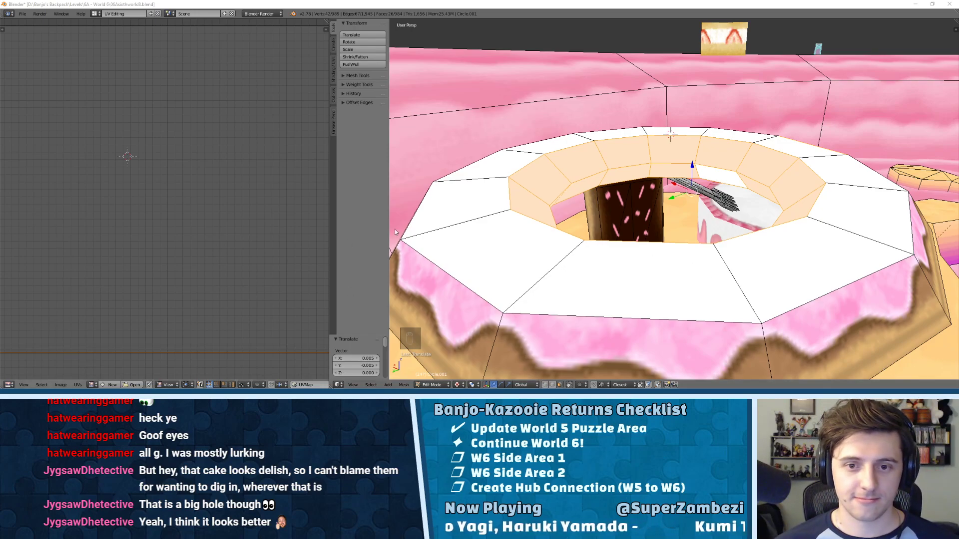
{"action": "middle_click_drag", "start_coordinate": [573, 296], "coordinate": [663, 331]}
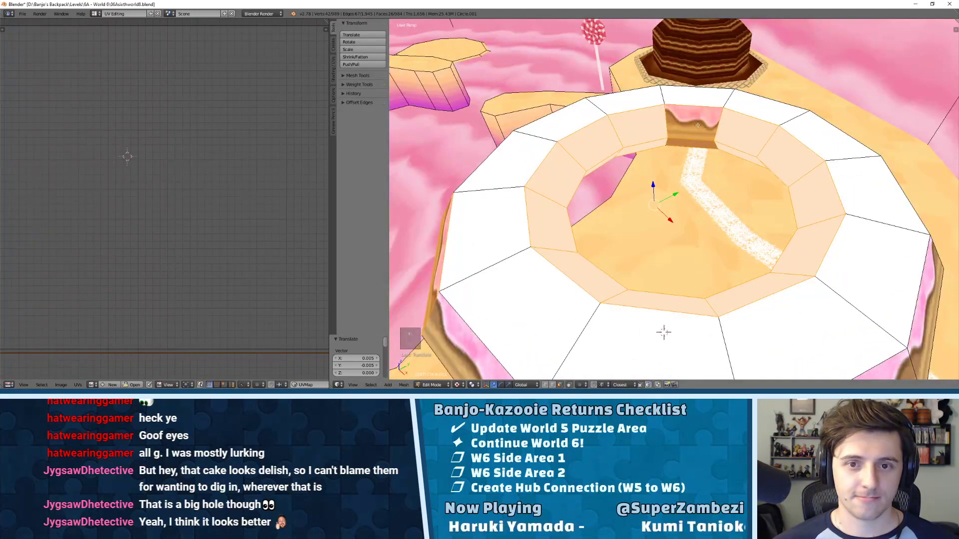
- Try to lay out the selected inner wall faces' UVs from the active face with Follow Active Quads
{"action": "key", "text": "u"}
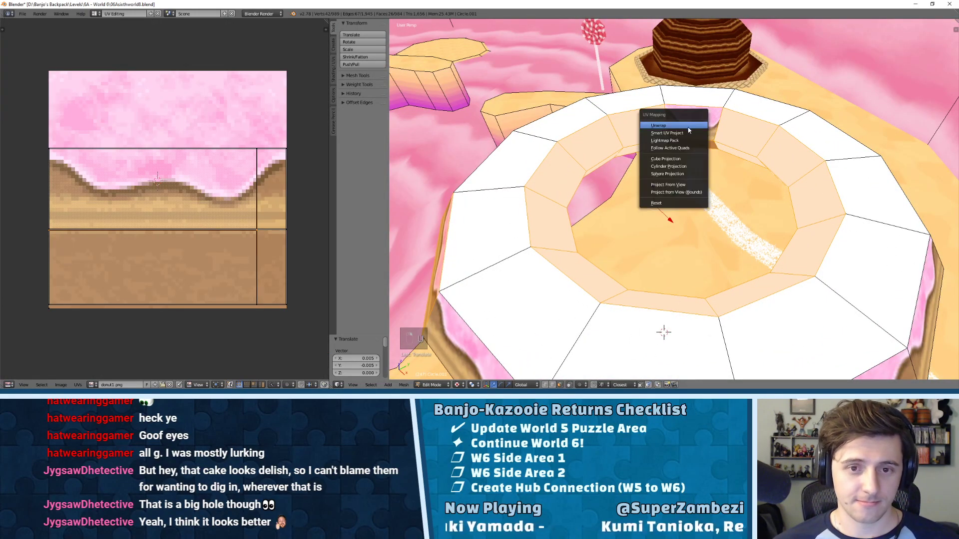
{"action": "left_click", "coordinate": [670, 148]}
{"action": "left_click", "coordinate": [660, 167]}
{"action": "scroll", "coordinate": [244, 253], "scroll_direction": "down", "scroll_amount": 3}
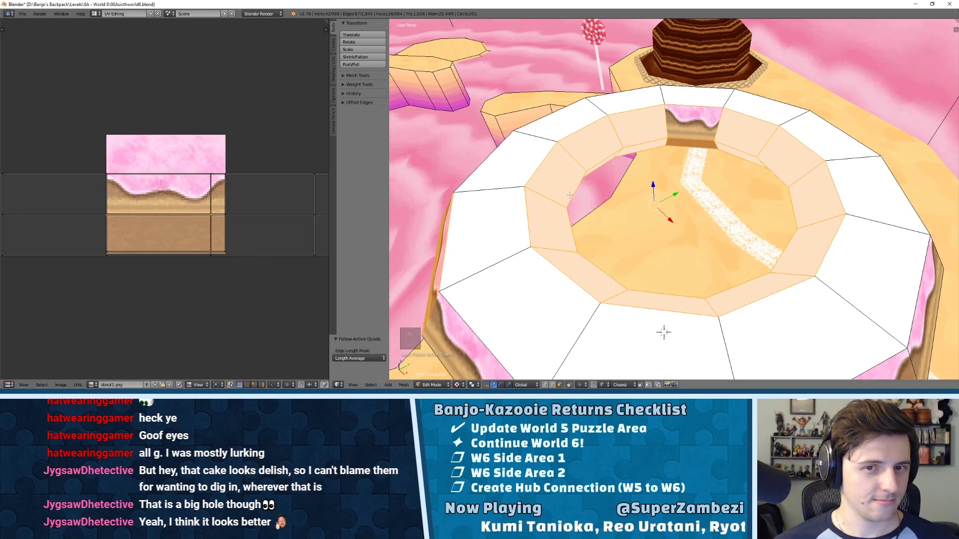
{"action": "middle_click_drag", "start_coordinate": [690, 239], "coordinate": [736, 145]}
{"action": "scroll", "coordinate": [688, 162], "scroll_direction": "up", "scroll_amount": 4}
{"action": "scroll", "coordinate": [737, 146], "scroll_direction": "down", "scroll_amount": 3}
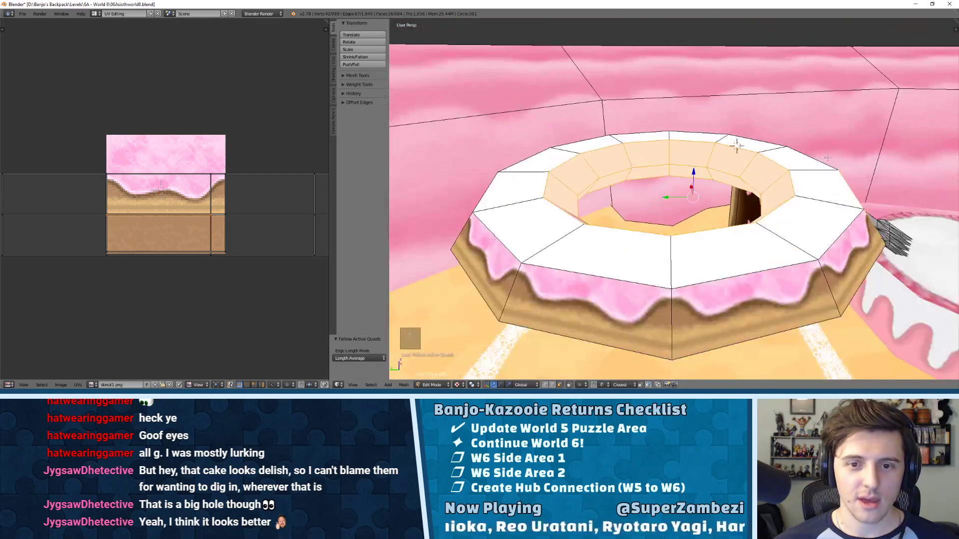
{"action": "key", "text": "ctrl+z"}
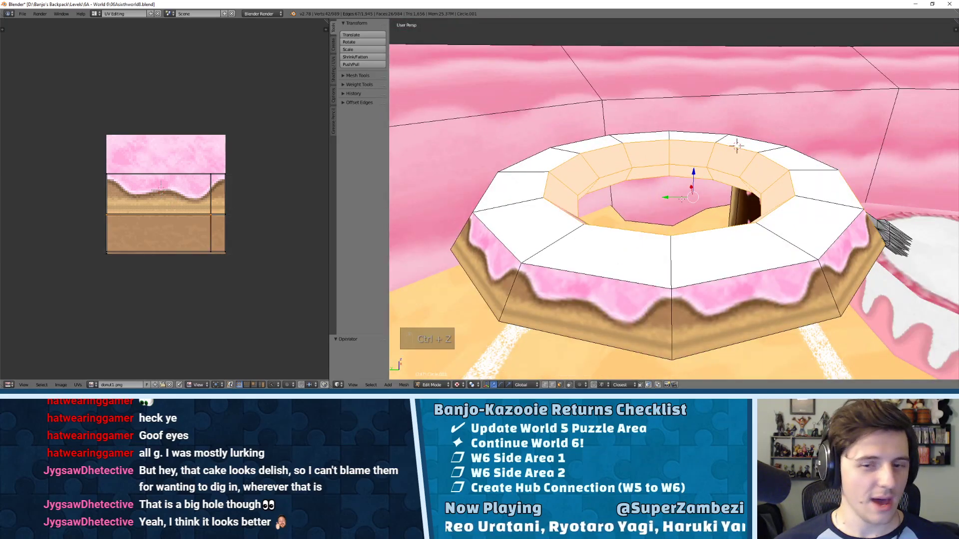
- Undo the last face selection and unwrap the remaining selected inner wall faces with Follow Active Quads, using Length Average
{"action": "middle_click_drag", "start_coordinate": [589, 235], "coordinate": [701, 204]}
{"action": "key", "text": "ctrl+z"}
{"action": "key", "text": "u"}
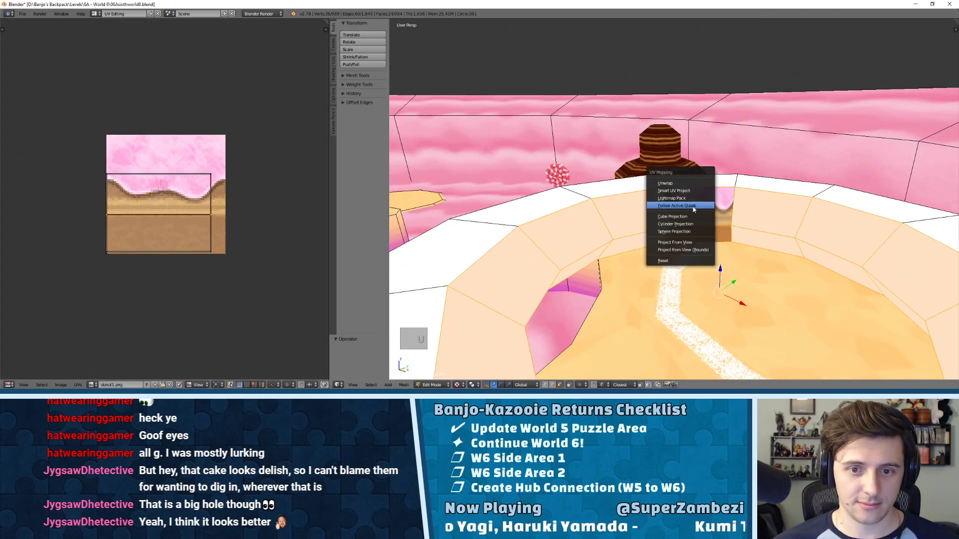
{"action": "left_click", "coordinate": [701, 205]}
{"action": "left_click", "coordinate": [692, 226]}
- Box-select the bottom row of the inner faces' UVs and move it up by about 0.034
{"action": "scroll", "coordinate": [146, 245], "scroll_direction": "down", "scroll_amount": 6}
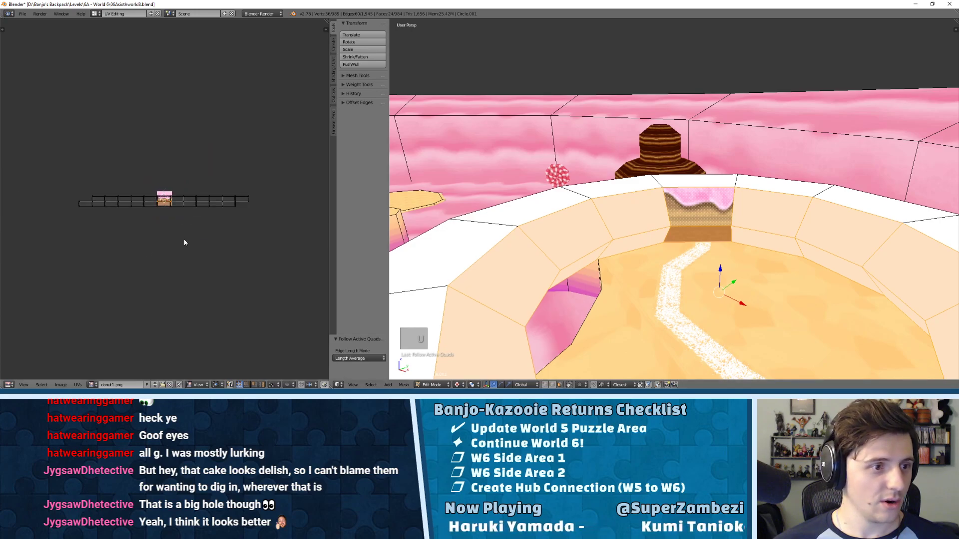
{"action": "key", "text": "a"}
{"action": "key", "text": "b"}
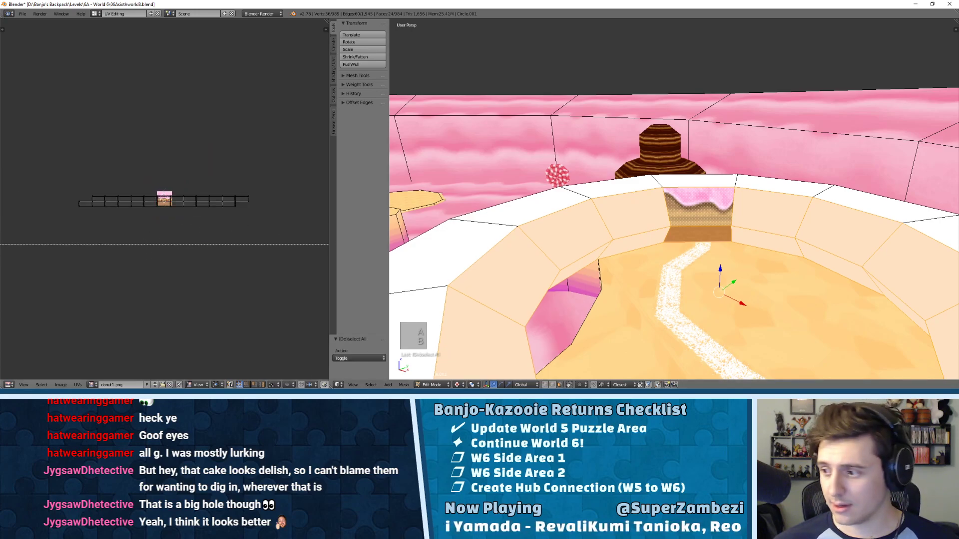
{"action": "left_click_drag", "start_coordinate": [251, 221], "coordinate": [44, 209]}
{"action": "scroll", "coordinate": [190, 241], "scroll_direction": "up", "scroll_amount": 10}
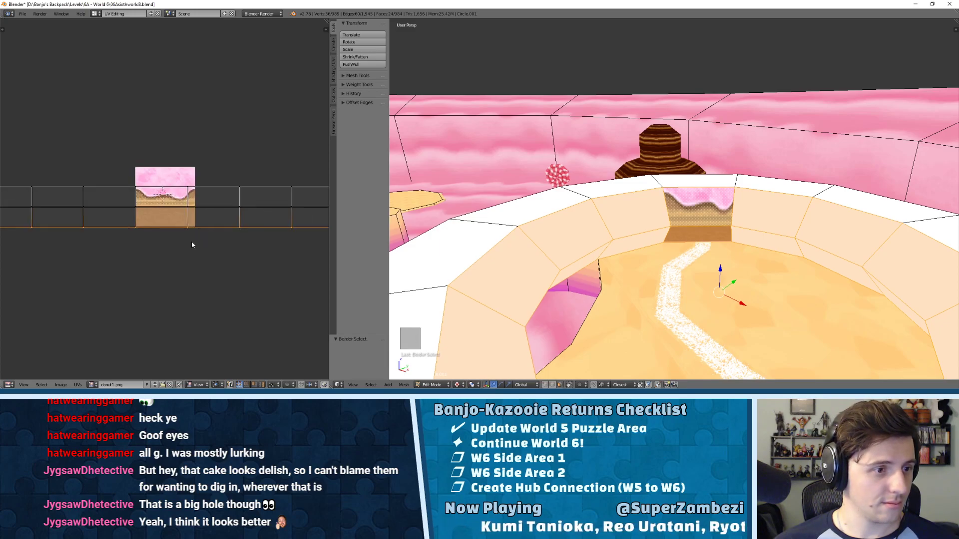
{"action": "key", "text": "g"}
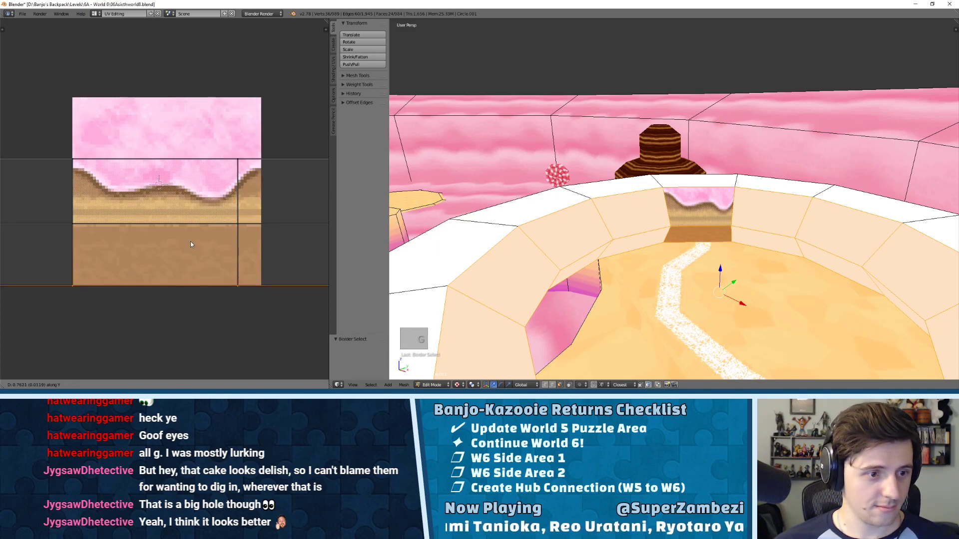
{"action": "left_click", "coordinate": [190, 242]}
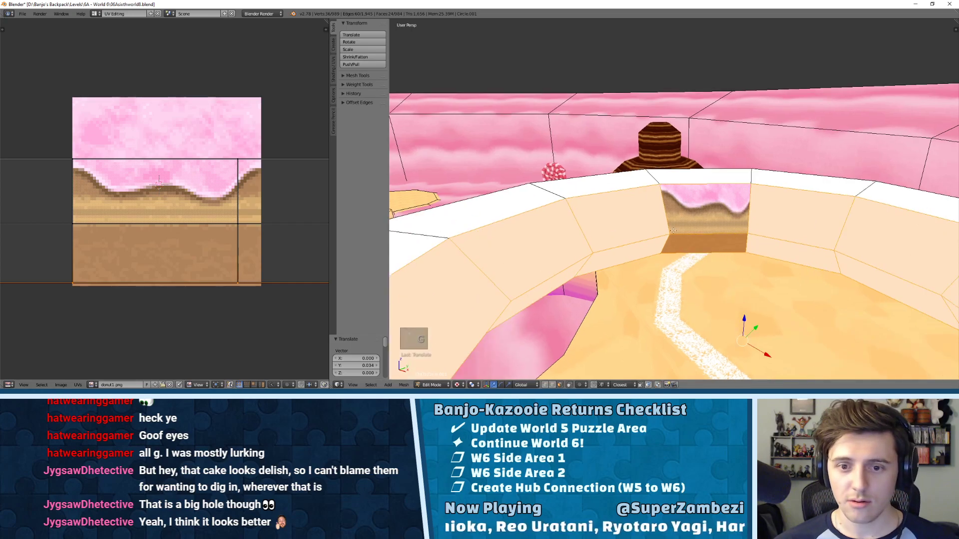
- Assign donut1.png to the selected inner wall faces and clear the selection
{"action": "left_click", "coordinate": [95, 385]}
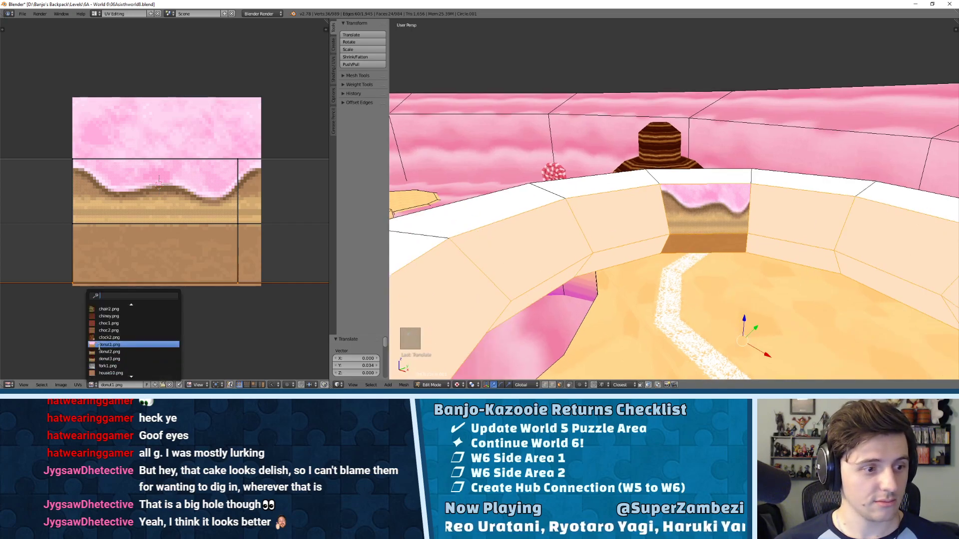
{"action": "left_click", "coordinate": [115, 349]}
{"action": "key", "text": "a"}
{"action": "scroll", "coordinate": [749, 224], "scroll_direction": "down", "scroll_amount": 4}
{"action": "middle_click_drag", "start_coordinate": [753, 364], "coordinate": [684, 250]}
{"action": "key", "text": "a"}
{"action": "key", "text": "a"}
{"action": "key", "text": "Tab"}
{"action": "scroll", "coordinate": [429, 213], "scroll_direction": "down", "scroll_amount": 3}
{"action": "key", "text": "Tab"}
{"action": "right_click", "coordinate": [683, 250]}
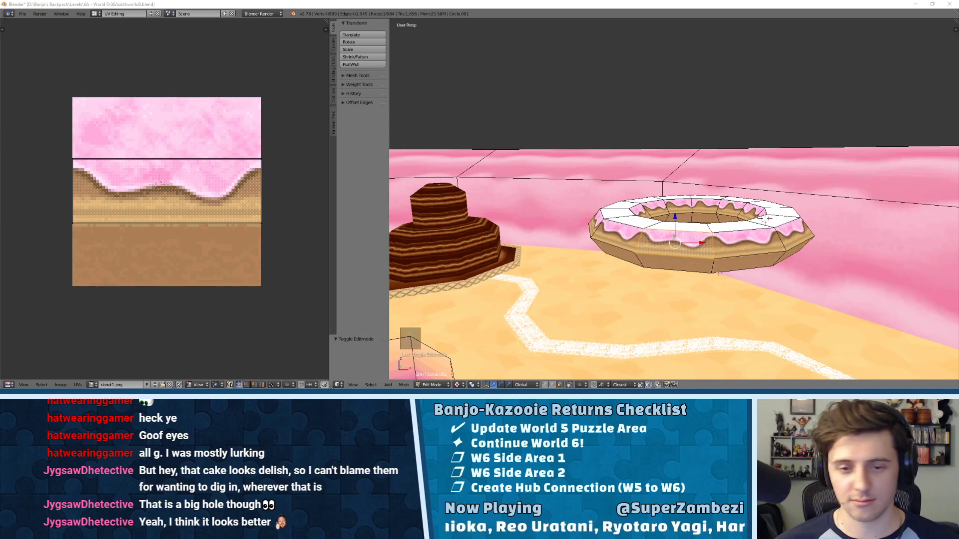
- Unwrap a single white face on the donut's top and assign donut1.png to it
{"action": "scroll", "coordinate": [768, 219], "scroll_direction": "up", "scroll_amount": 6}
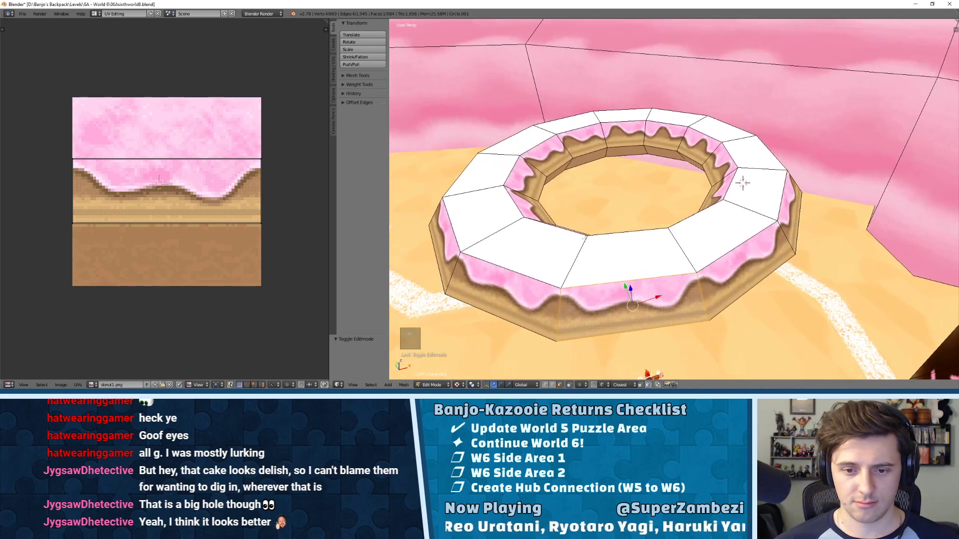
{"action": "middle_click_drag", "start_coordinate": [585, 238], "coordinate": [606, 245]}
{"action": "right_click", "coordinate": [610, 248]}
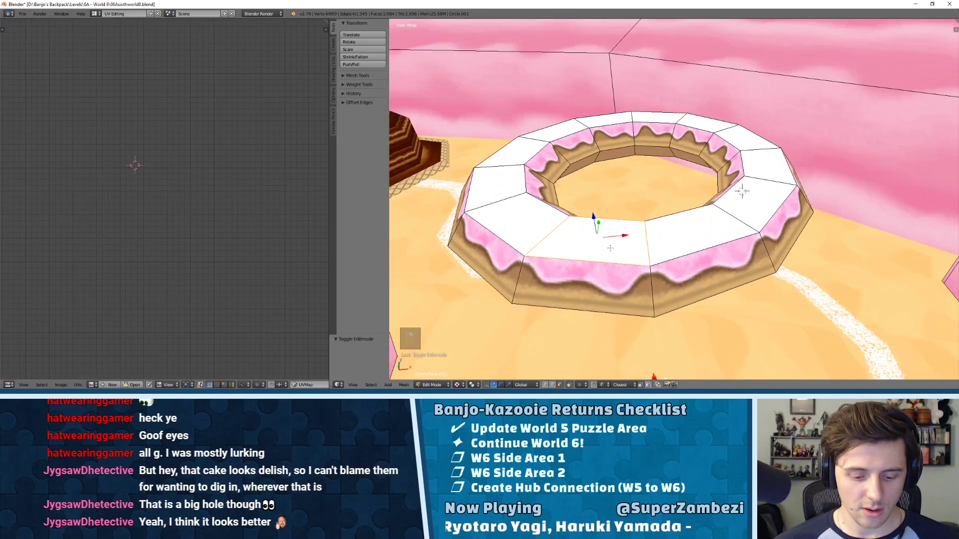
{"action": "key", "text": "u"}
{"action": "left_click", "coordinate": [593, 227]}
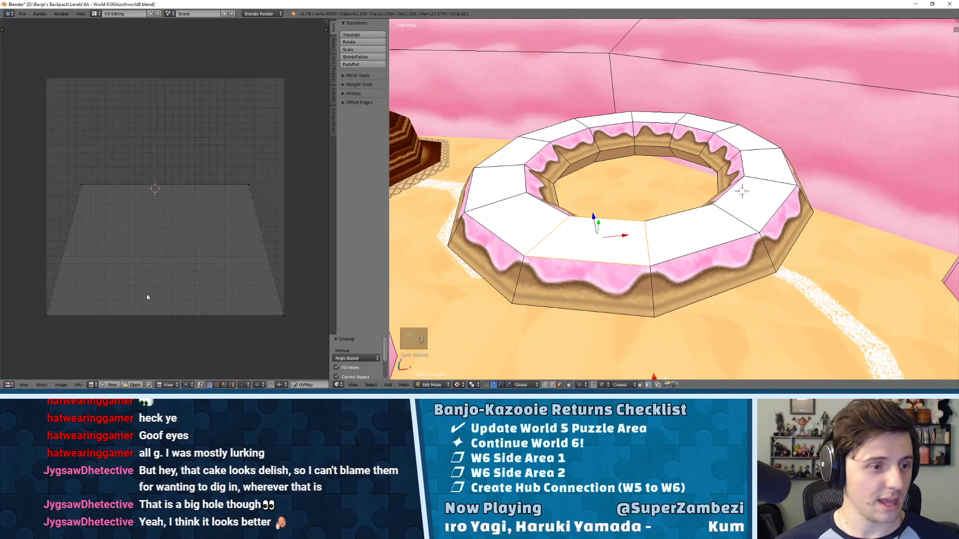
{"action": "left_click", "coordinate": [87, 385]}
{"action": "left_click", "coordinate": [111, 324]}
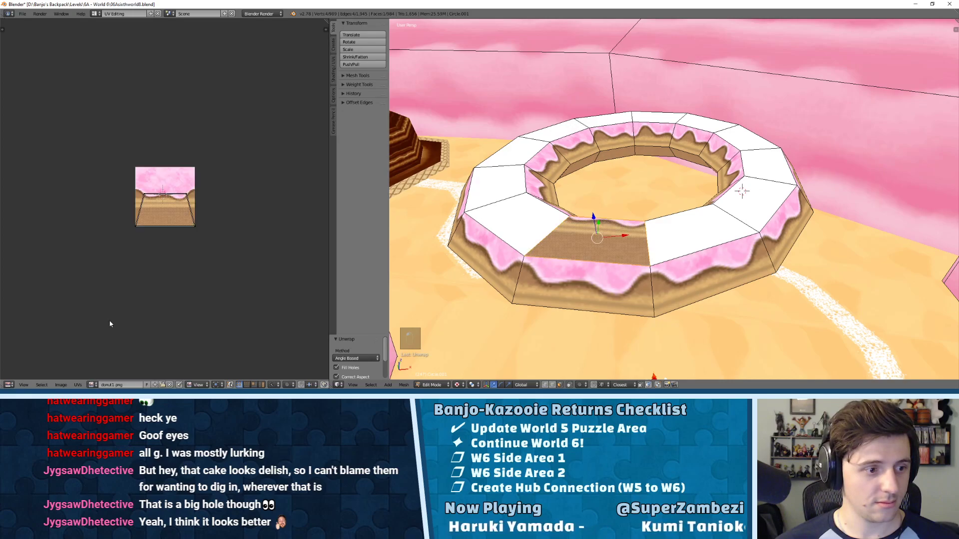
- Move the top face's UVs up about 0.451 onto the pink icing and scale them to about 0.694
{"action": "scroll", "coordinate": [125, 216], "scroll_direction": "up", "scroll_amount": 5}
{"action": "key", "text": "a"}
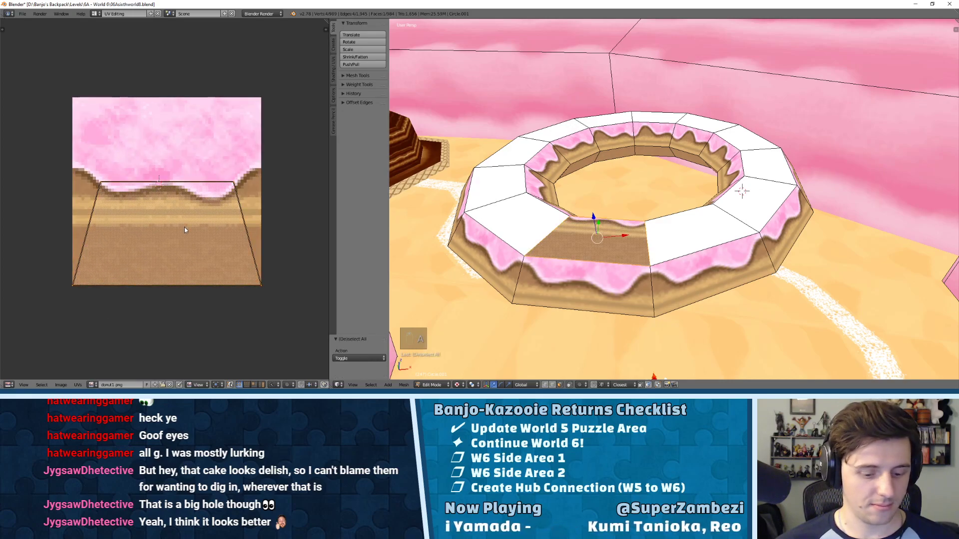
{"action": "key", "text": "g"}
{"action": "left_click", "coordinate": [247, 147]}
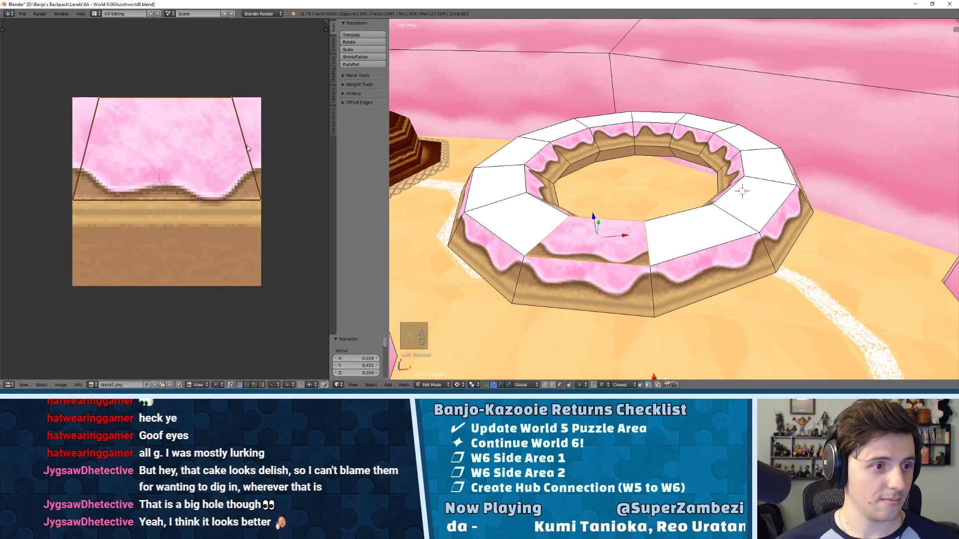
{"action": "key", "text": "s"}
{"action": "left_click", "coordinate": [194, 155]}
- Shrink the top face's UVs further to about 0.787 and place them just below the texture's upper edge
{"action": "key", "text": "g"}
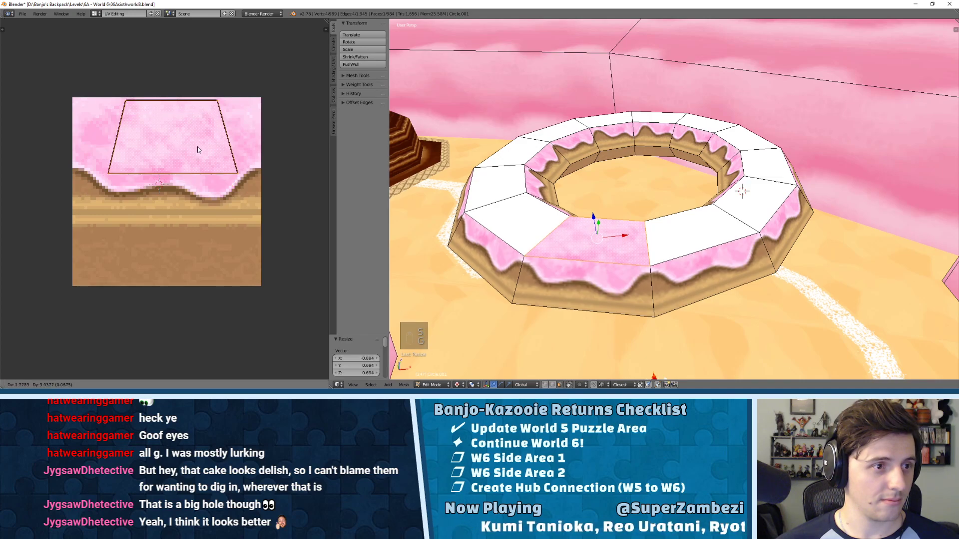
{"action": "left_click", "coordinate": [197, 147]}
{"action": "key", "text": "s"}
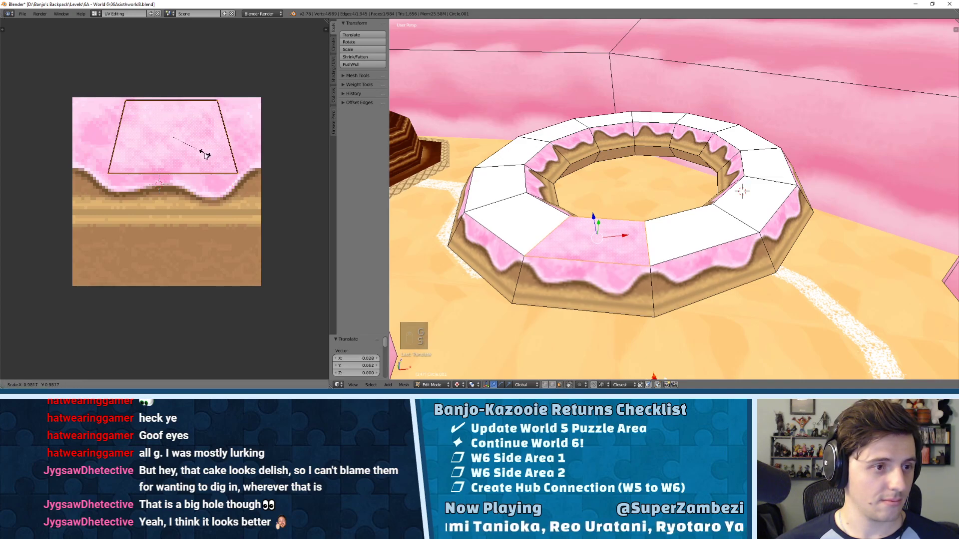
{"action": "left_click", "coordinate": [197, 154]}
{"action": "key", "text": "g"}
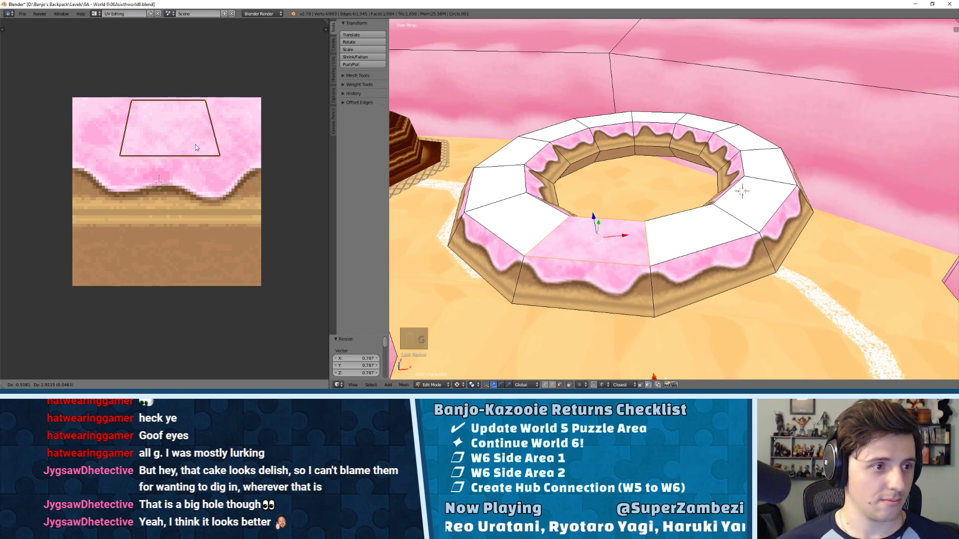
{"action": "left_click", "coordinate": [196, 145]}
- Move the top face's two upper UV corners outward above the lower corners to form a rectangle
{"action": "right_click", "coordinate": [149, 124]}
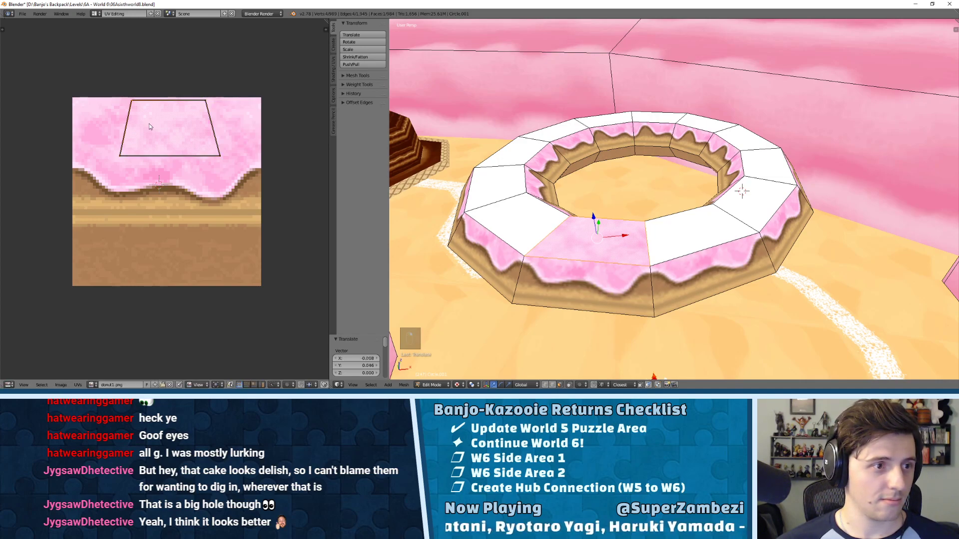
{"action": "key", "text": "g"}
{"action": "left_click", "coordinate": [137, 125]}
{"action": "right_click", "coordinate": [209, 115]}
{"action": "key", "text": "g"}
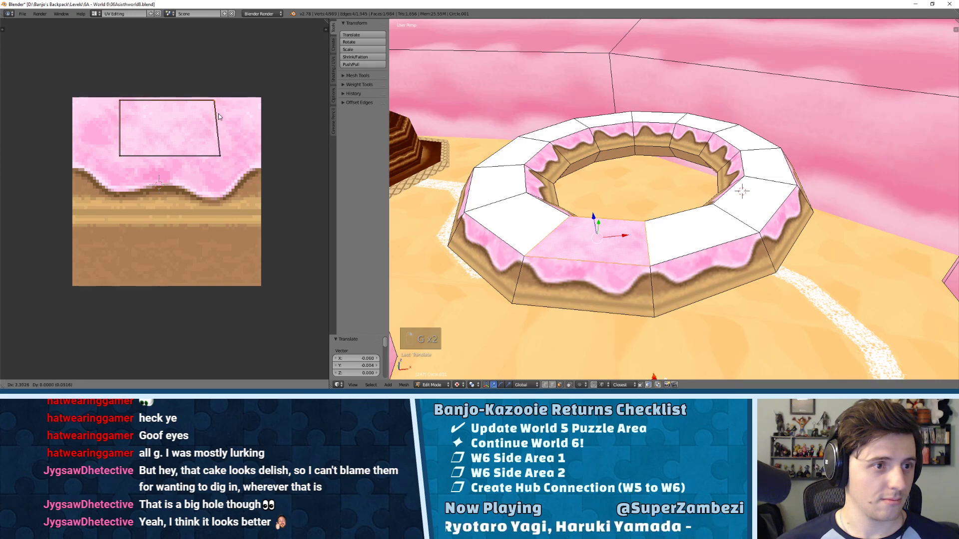
{"action": "left_click", "coordinate": [223, 118]}
- Select all the white faces around the donut's top, adding the textured top face last as the active face
{"action": "middle_click_drag", "start_coordinate": [518, 212], "coordinate": [534, 261]}
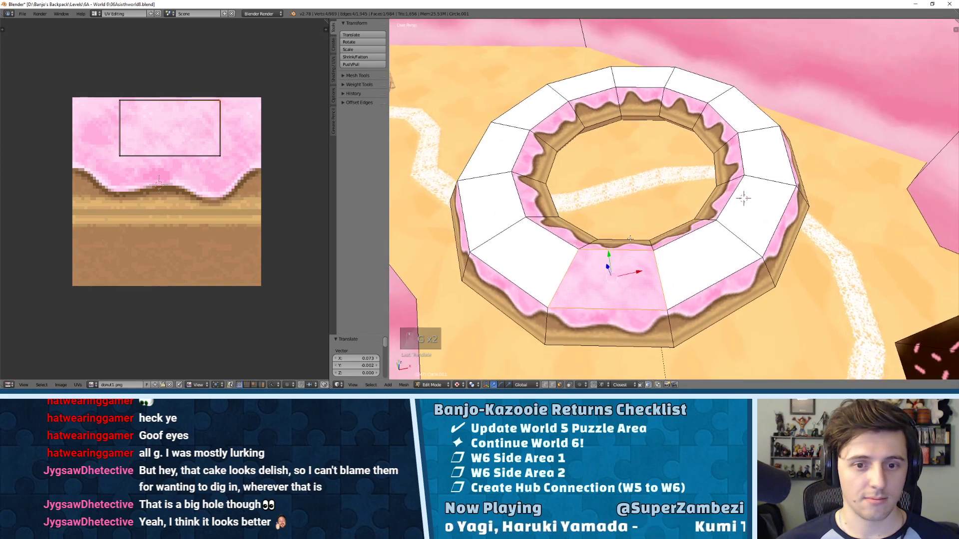
{"action": "right_click", "coordinate": [511, 264]}
{"action": "right_click", "coordinate": [679, 275]}
{"action": "right_click", "coordinate": [752, 215], "text": "shift"}
{"action": "right_click", "coordinate": [764, 155], "text": "shift"}
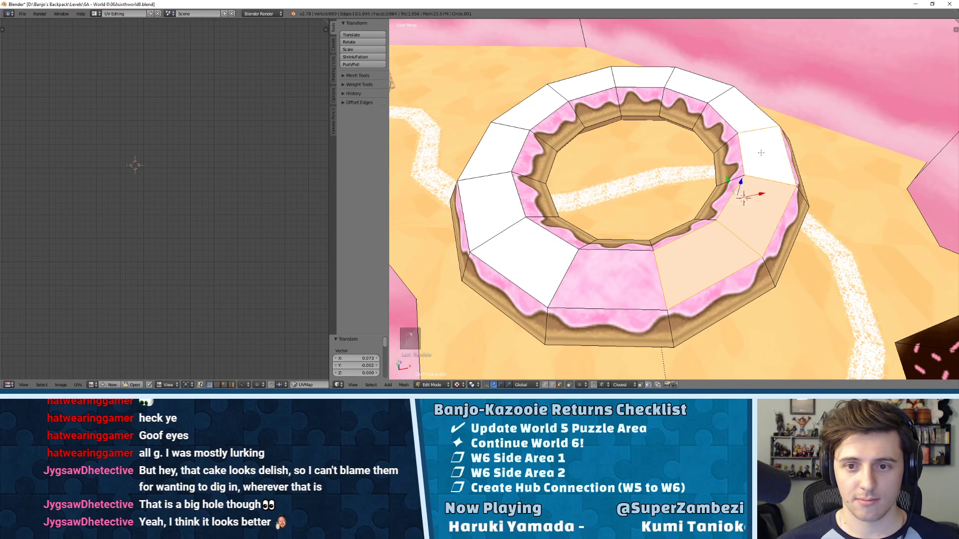
{"action": "right_click", "coordinate": [744, 110], "text": "shift"}
{"action": "right_click", "coordinate": [701, 90], "text": "shift"}
{"action": "right_click", "coordinate": [644, 79], "text": "shift"}
{"action": "right_click", "coordinate": [585, 89], "text": "shift"}
{"action": "right_click", "coordinate": [534, 109], "text": "shift"}
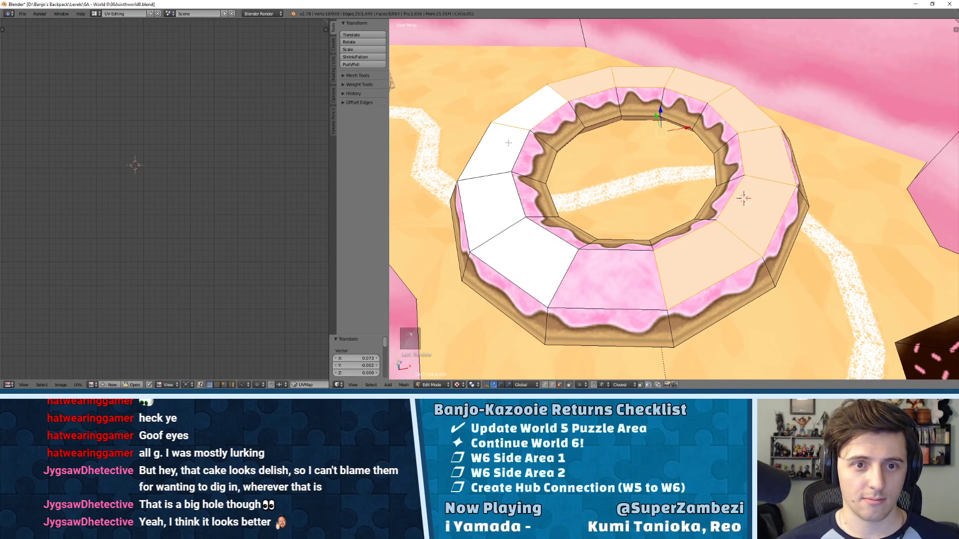
{"action": "right_click", "coordinate": [497, 150], "text": "shift"}
{"action": "right_click", "coordinate": [492, 210], "text": "shift"}
{"action": "right_click", "coordinate": [613, 270], "text": "shift"}
{"action": "right_click", "coordinate": [613, 271], "text": "shift"}
- Unwrap the selected top faces with Follow Active Quads using Length Average and assign donut1.png to them
{"action": "key", "text": "u"}
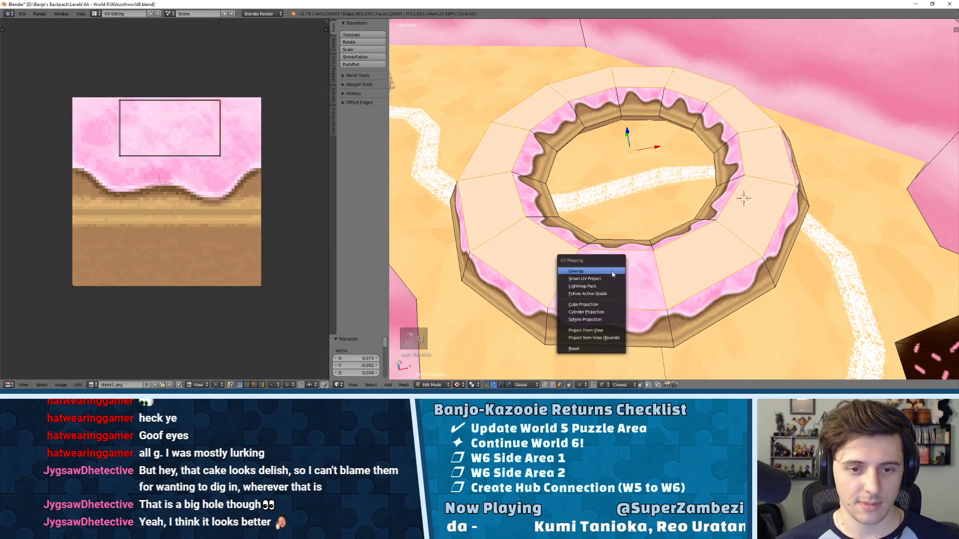
{"action": "left_click", "coordinate": [597, 295]}
{"action": "left_click", "coordinate": [595, 311]}
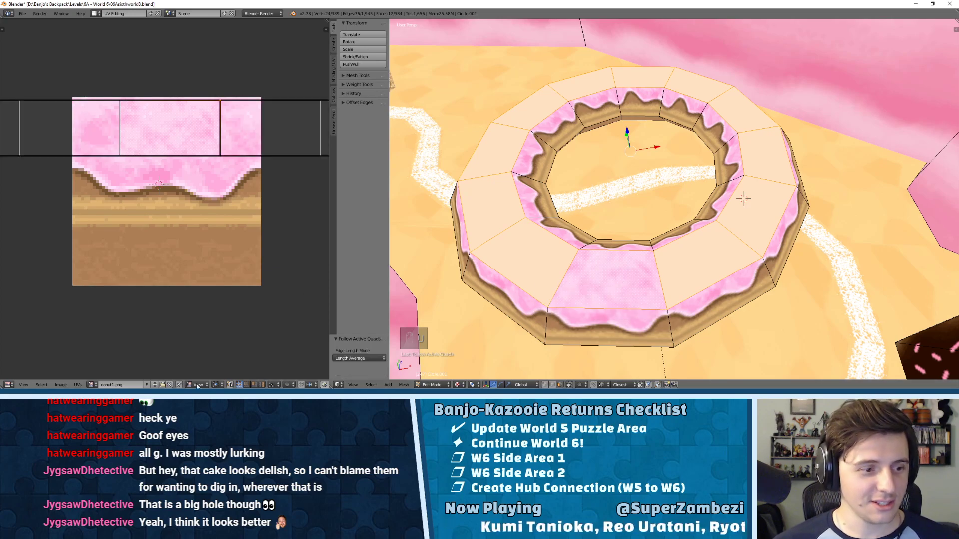
{"action": "left_click", "coordinate": [92, 385]}
{"action": "key", "text": "a"}
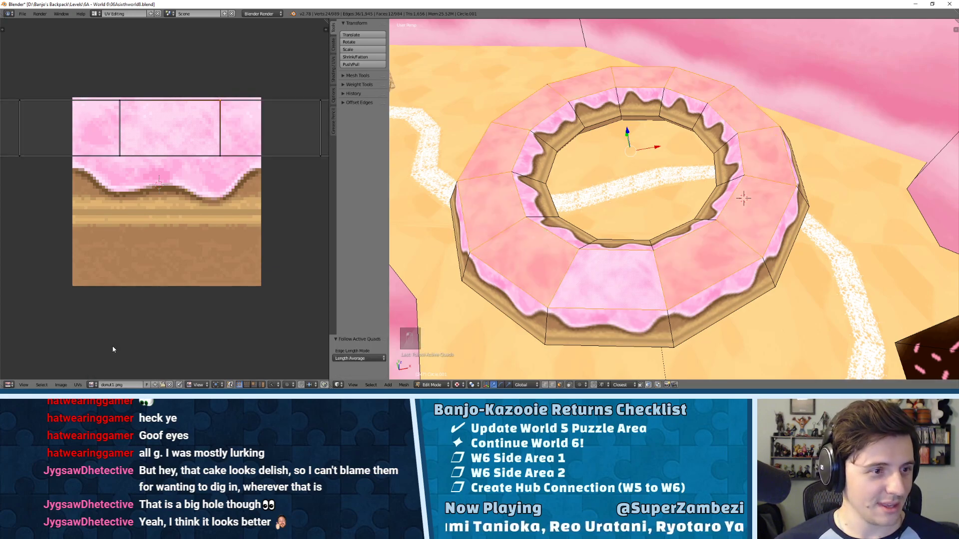
- Examine the fully textured donut in Object Mode from several angles and its placement within the level
{"action": "key", "text": "Tab"}
{"action": "middle_click_drag", "start_coordinate": [714, 196], "coordinate": [625, 175]}
{"action": "scroll", "coordinate": [621, 248], "scroll_direction": "up", "scroll_amount": 3}
{"action": "middle_click_drag", "start_coordinate": [585, 285], "coordinate": [675, 308]}
{"action": "scroll", "coordinate": [641, 207], "scroll_direction": "down", "scroll_amount": 3}
{"action": "middle_click_drag", "start_coordinate": [640, 205], "coordinate": [645, 180]}
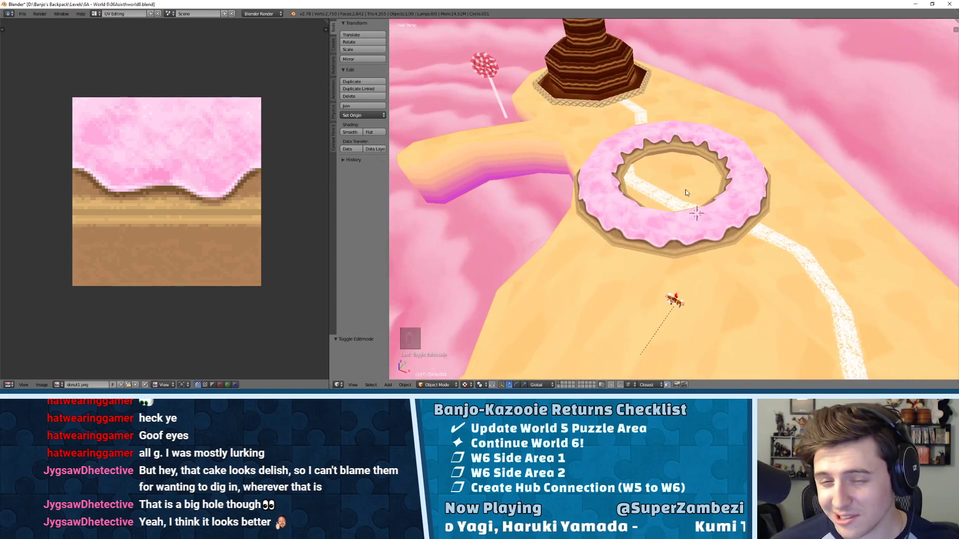
{"action": "middle_click_drag", "start_coordinate": [688, 199], "coordinate": [668, 233]}
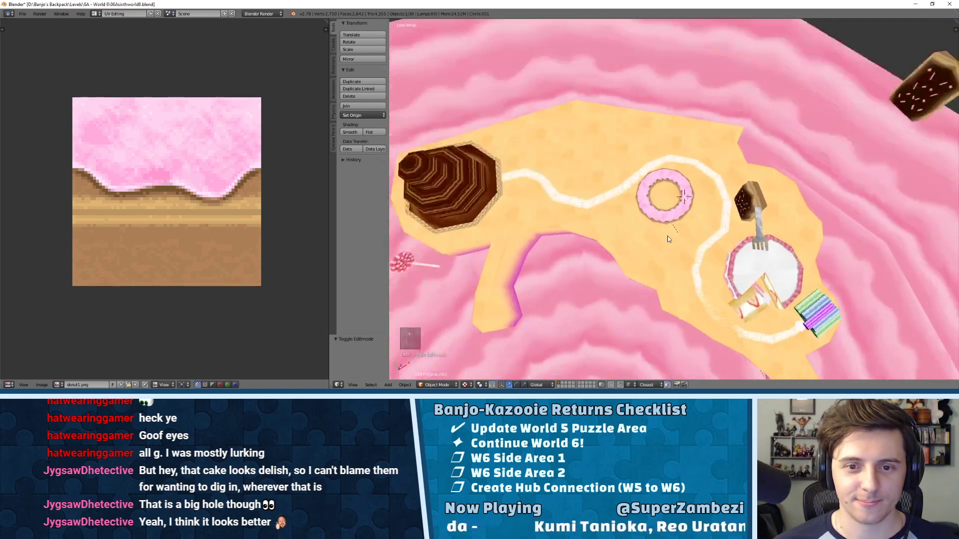
- Select the whole linked donut mesh in Edit Mode, duplicate it, and place the copy over the platform's edge near the purple-sided branch
{"action": "scroll", "coordinate": [667, 233], "scroll_direction": "up", "scroll_amount": 3}
{"action": "key", "text": "Tab"}
{"action": "key", "text": "Tab"}
{"action": "key", "text": "Tab"}
{"action": "key", "text": "Tab"}
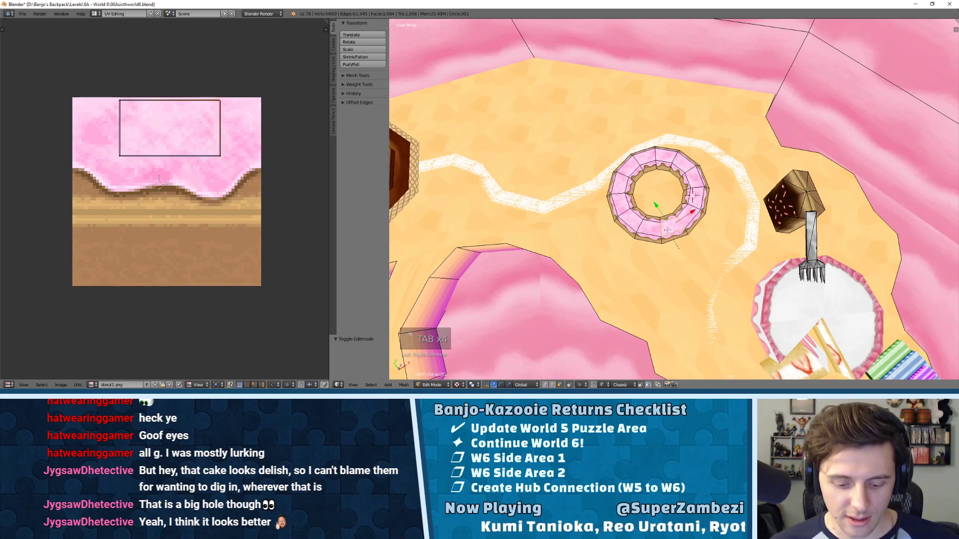
{"action": "key", "text": "l"}
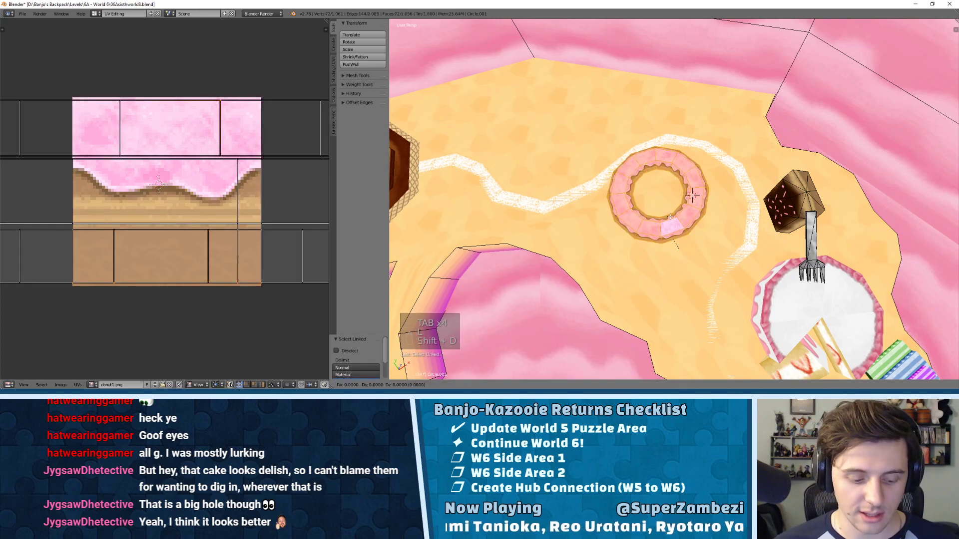
{"action": "key", "text": "shift+d"}
{"action": "left_click", "coordinate": [692, 196]}
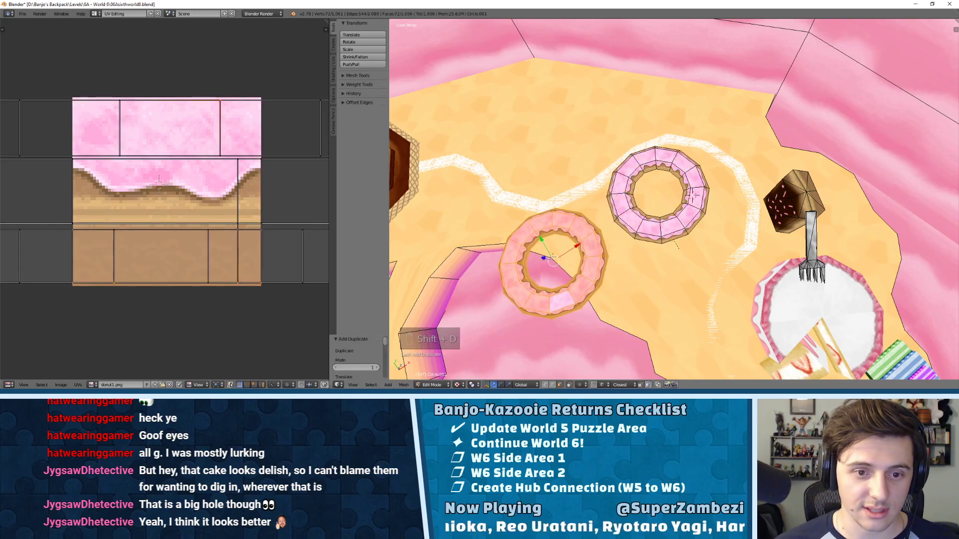
- Assign donut2.png to the duplicated donut over the platform's edge and deselect it
{"action": "middle_click_drag", "start_coordinate": [691, 196], "coordinate": [748, 135]}
{"action": "left_click", "coordinate": [92, 384]}
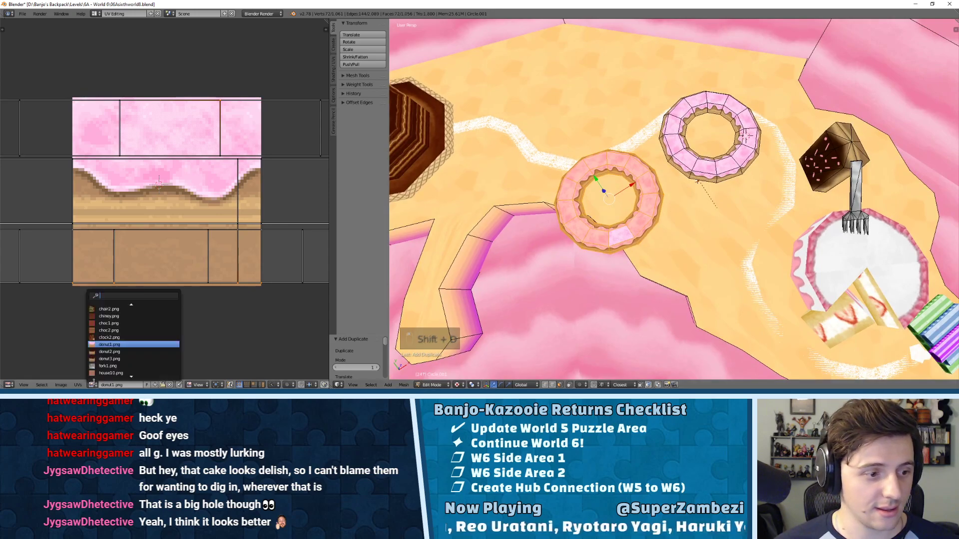
{"action": "left_click", "coordinate": [109, 352]}
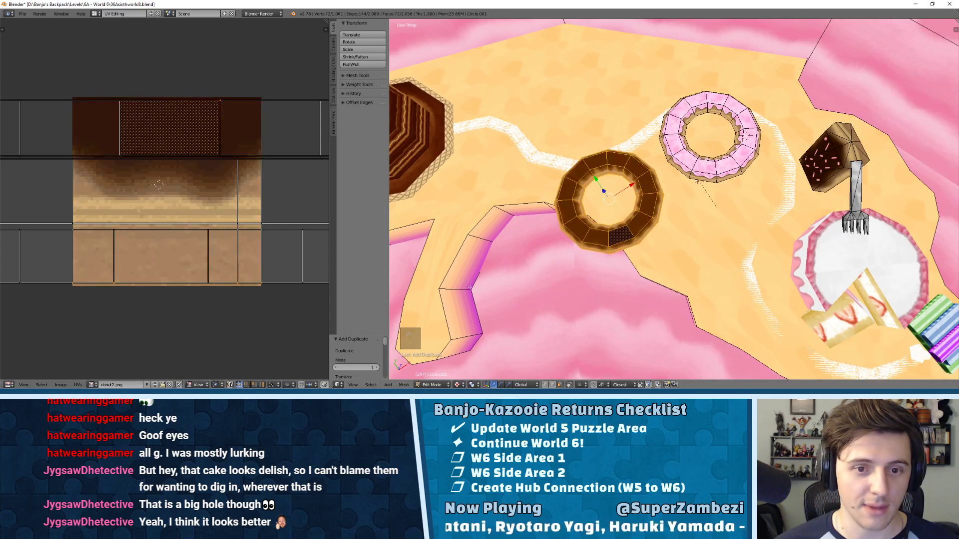
{"action": "key", "text": "a"}
{"action": "mouse_move", "coordinate": [626, 239]}
{"action": "middle_mouse_down"}
{"action": "mouse_move", "coordinate": [624, 195]}
{"action": "mouse_move", "coordinate": [628, 235]}
{"action": "middle_mouse_up"}
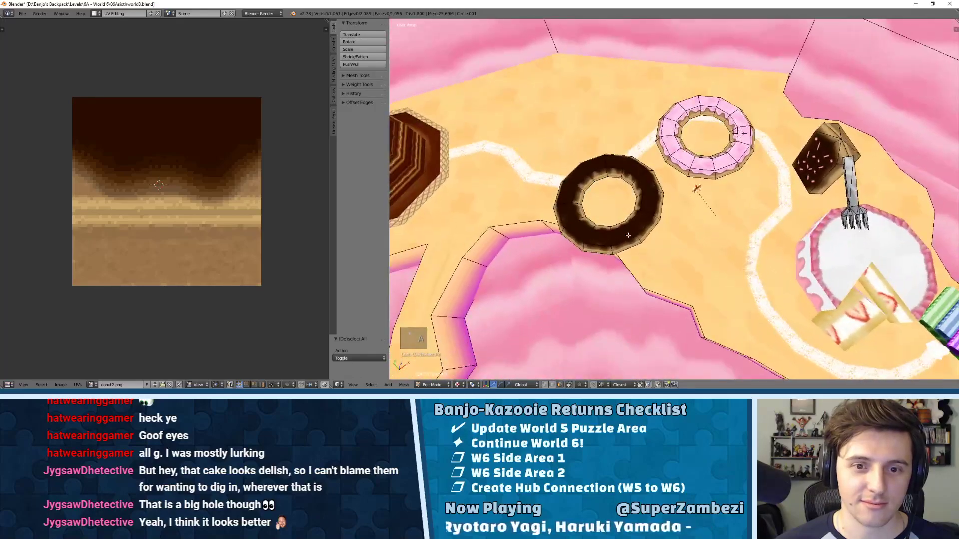
- Select the whole linked chocolate donut, duplicate it, and place the copy beside it over the gap by the purple-sided branch
{"action": "right_click", "coordinate": [627, 235]}
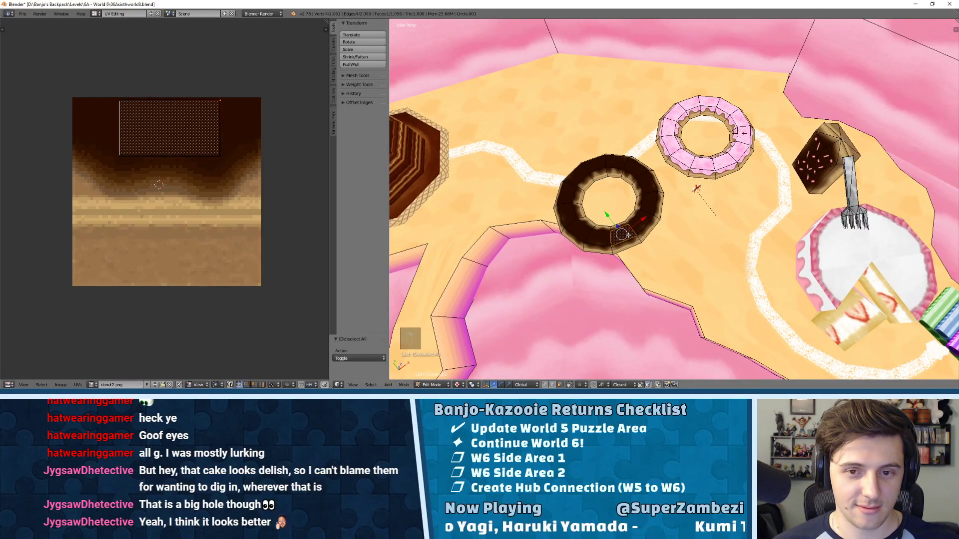
{"action": "key", "text": "l"}
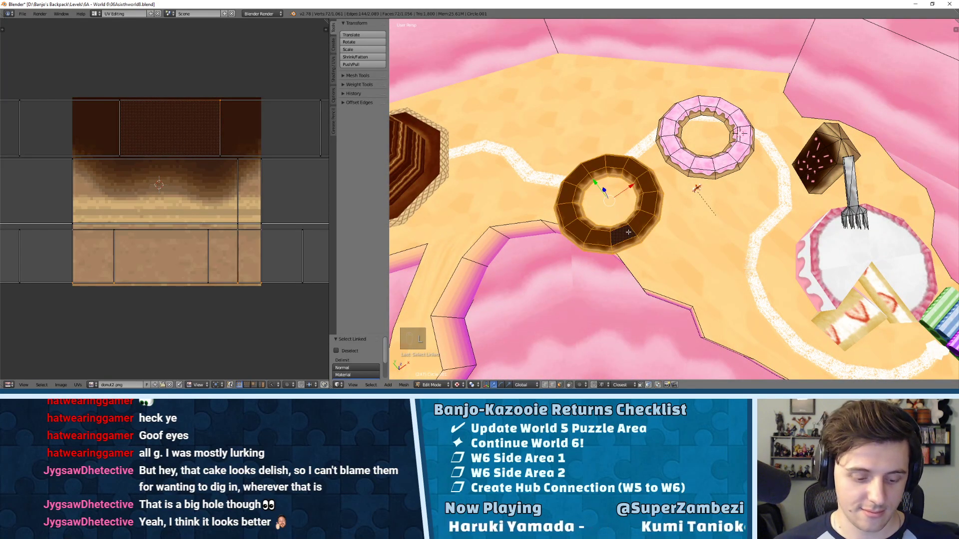
{"action": "key", "text": "shift+d"}
{"action": "left_click", "coordinate": [521, 306]}
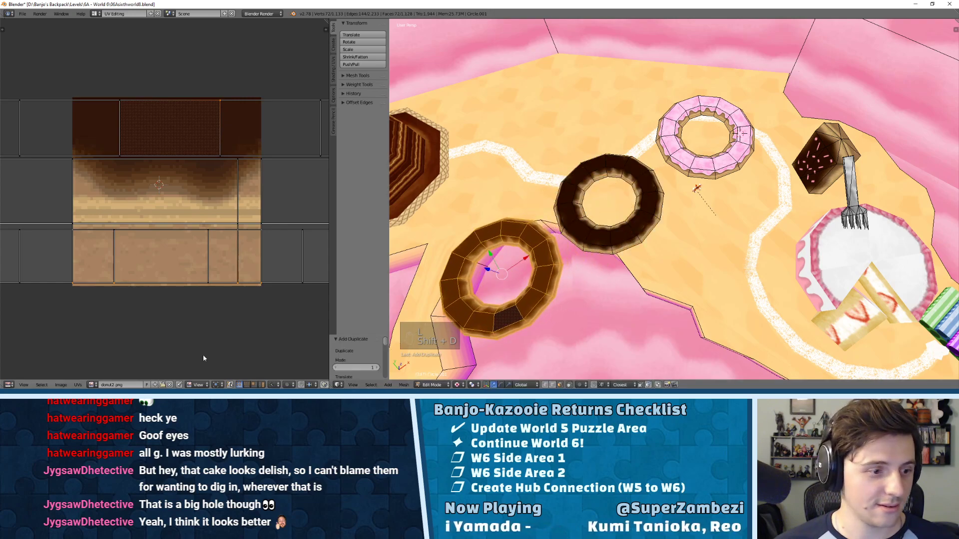
- Assign donut3.png to the newest donut copy, deselect it, and return to Object Mode
{"action": "left_click", "coordinate": [92, 385]}
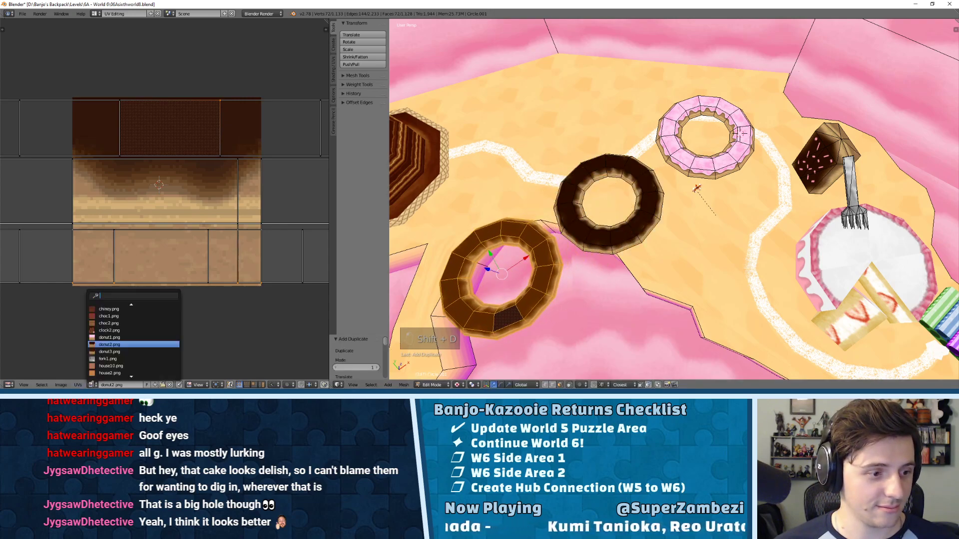
{"action": "left_click", "coordinate": [105, 349]}
{"action": "key", "text": "a"}
{"action": "key", "text": "Tab"}
- Examine the pink, chocolate and sprinkled donuts up close and from above in the level
{"action": "middle_click_drag", "start_coordinate": [565, 263], "coordinate": [719, 214], "text": "shift"}
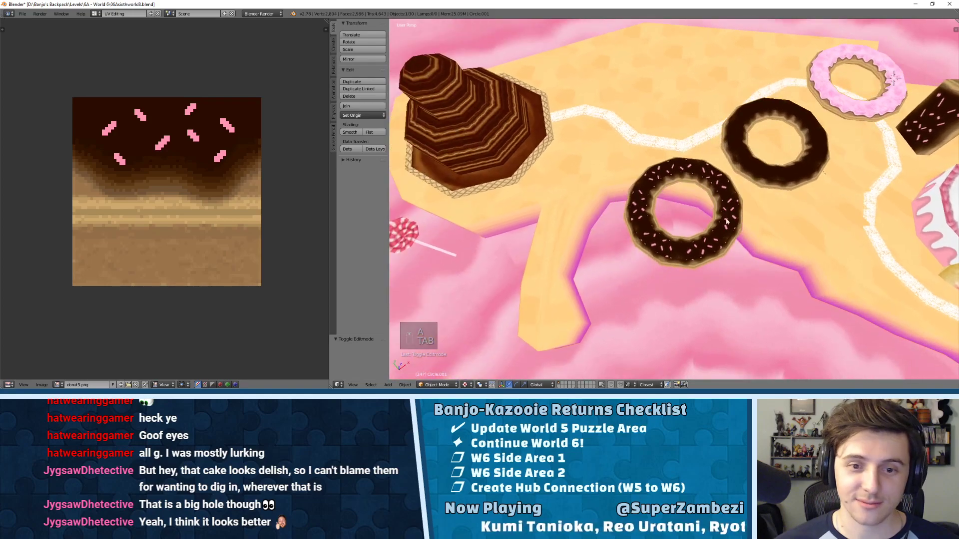
{"action": "middle_click_drag", "start_coordinate": [699, 279], "coordinate": [676, 263]}
{"action": "scroll", "coordinate": [676, 263], "scroll_direction": "up", "scroll_amount": 5}
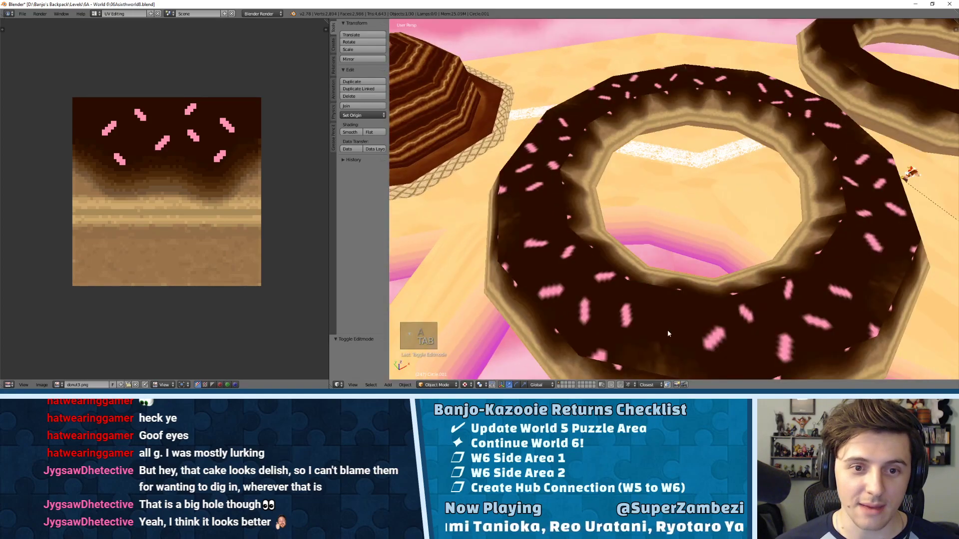
{"action": "middle_click_drag", "start_coordinate": [721, 317], "coordinate": [759, 248]}
{"action": "scroll", "coordinate": [567, 278], "scroll_direction": "down", "scroll_amount": 4}
{"action": "scroll", "coordinate": [795, 242], "scroll_direction": "up", "scroll_amount": 3}
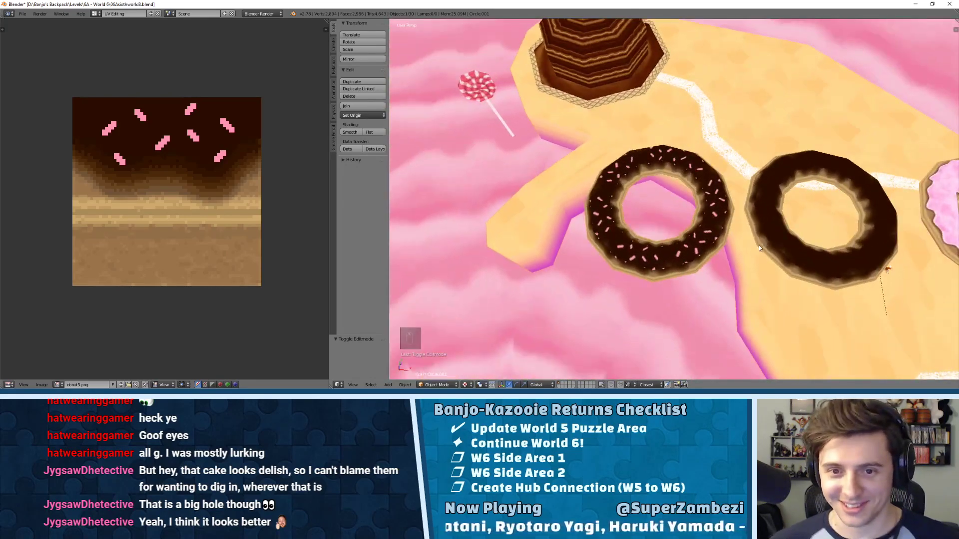
{"action": "scroll", "coordinate": [742, 217], "scroll_direction": "down", "scroll_amount": 3}
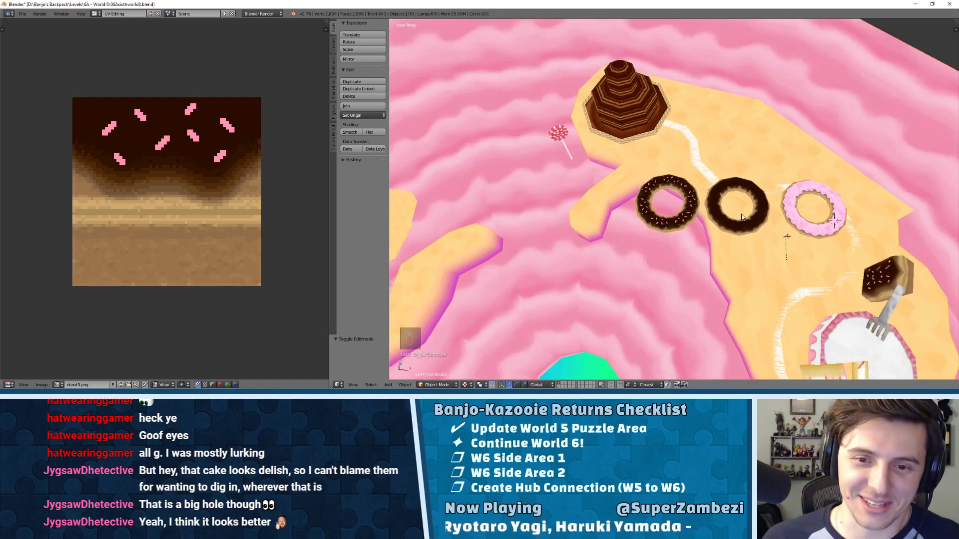
{"action": "scroll", "coordinate": [726, 229], "scroll_direction": "down", "scroll_amount": 3}
{"action": "middle_click_drag", "start_coordinate": [727, 228], "coordinate": [710, 238]}
{"action": "scroll", "coordinate": [769, 268], "scroll_direction": "up", "scroll_amount": 3}
{"action": "scroll", "coordinate": [710, 239], "scroll_direction": "down", "scroll_amount": 3}
{"action": "scroll", "coordinate": [813, 229], "scroll_direction": "up", "scroll_amount": 4}
{"action": "scroll", "coordinate": [813, 229], "scroll_direction": "down", "scroll_amount": 1}
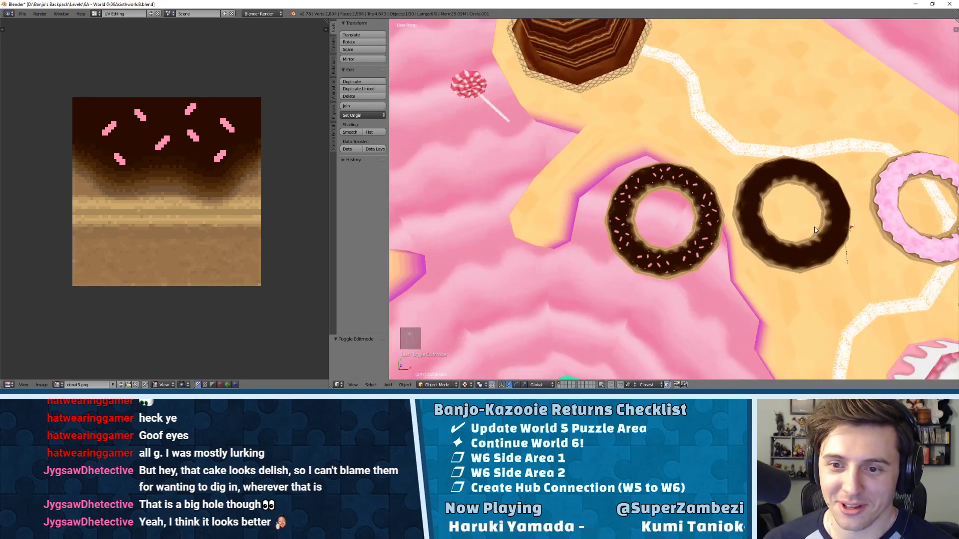
{"action": "middle_click_drag", "start_coordinate": [792, 229], "coordinate": [714, 248], "text": "shift"}
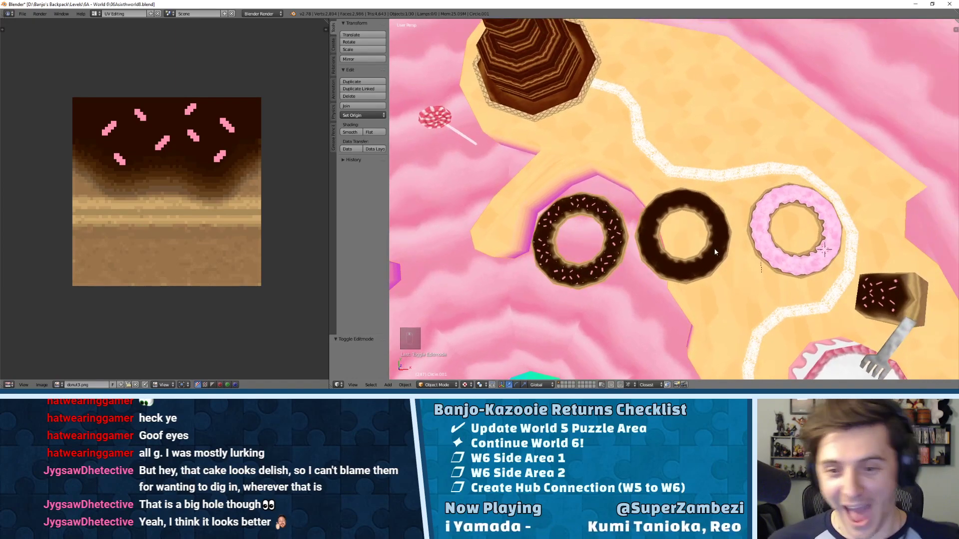
- Select the whole linked sprinkled donut in Edit Mode and delete its vertices
{"action": "right_click", "coordinate": [570, 282]}
{"action": "key", "text": "Tab"}
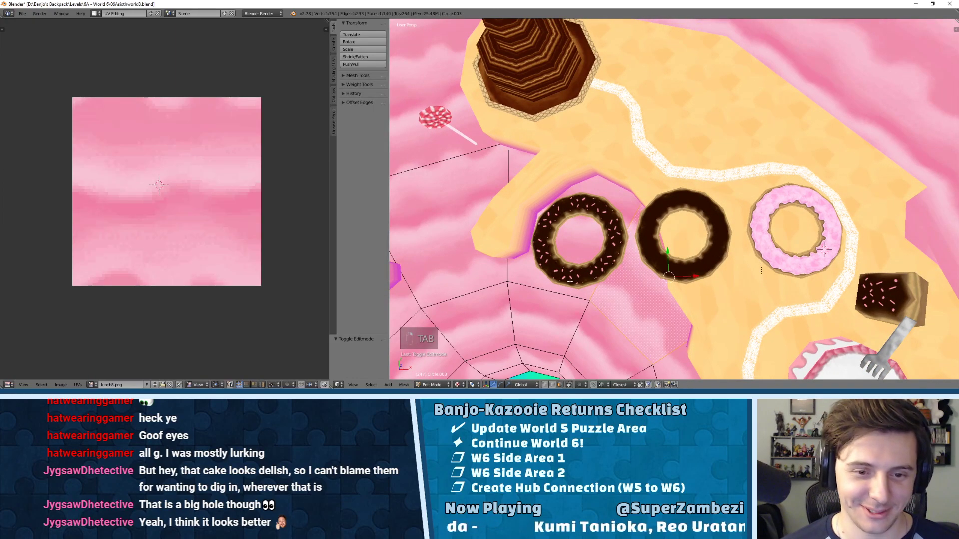
{"action": "key", "text": "Tab"}
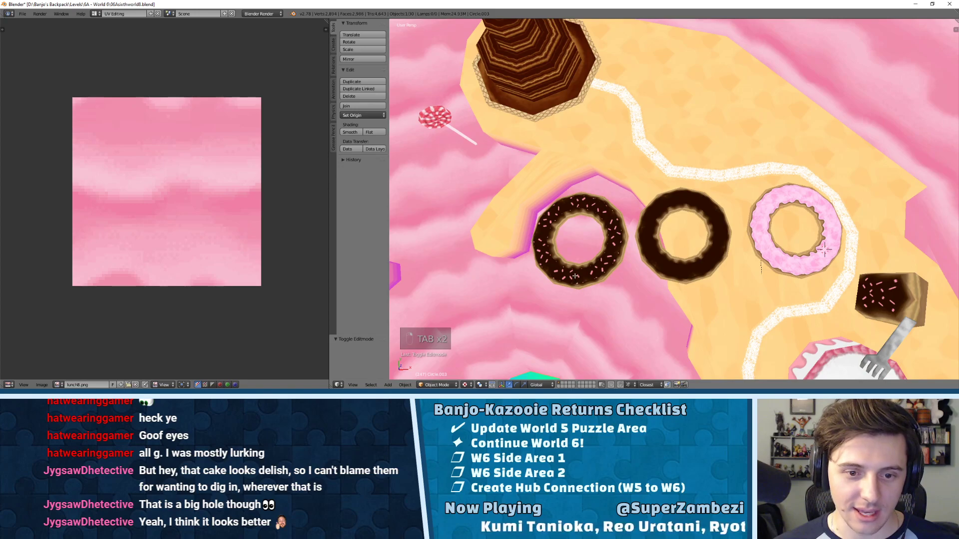
{"action": "key", "text": "Tab"}
{"action": "key", "text": "Tab"}
{"action": "right_click", "coordinate": [576, 276]}
{"action": "key", "text": "Tab"}
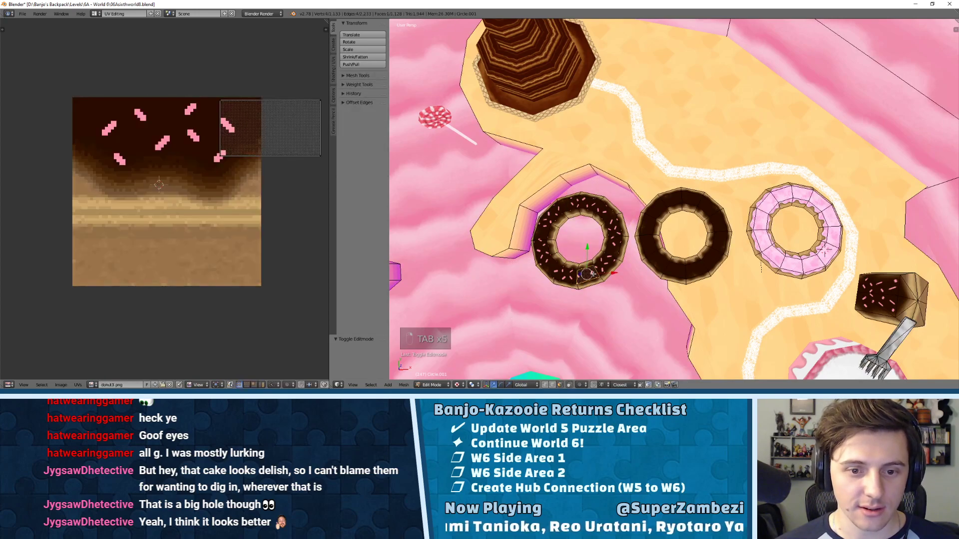
{"action": "key", "text": "l"}
{"action": "key", "text": "x"}
{"action": "left_click", "coordinate": [586, 273]}
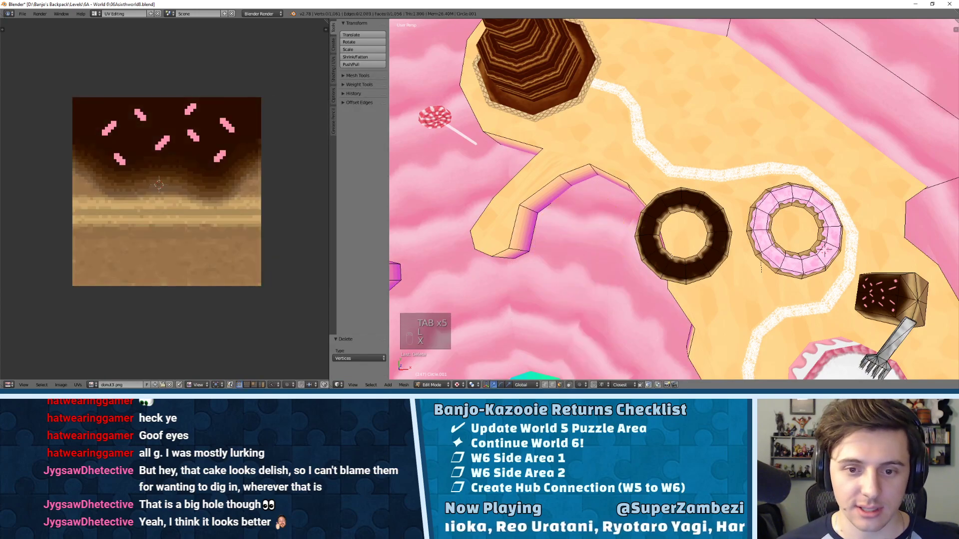
- Select both the pink and chocolate donuts and move them about 43.169 along X, outside the level wall
{"action": "middle_click_drag", "start_coordinate": [587, 273], "coordinate": [594, 189]}
{"action": "key", "text": "l"}
{"action": "key", "text": "l"}
{"action": "key", "text": "l"}
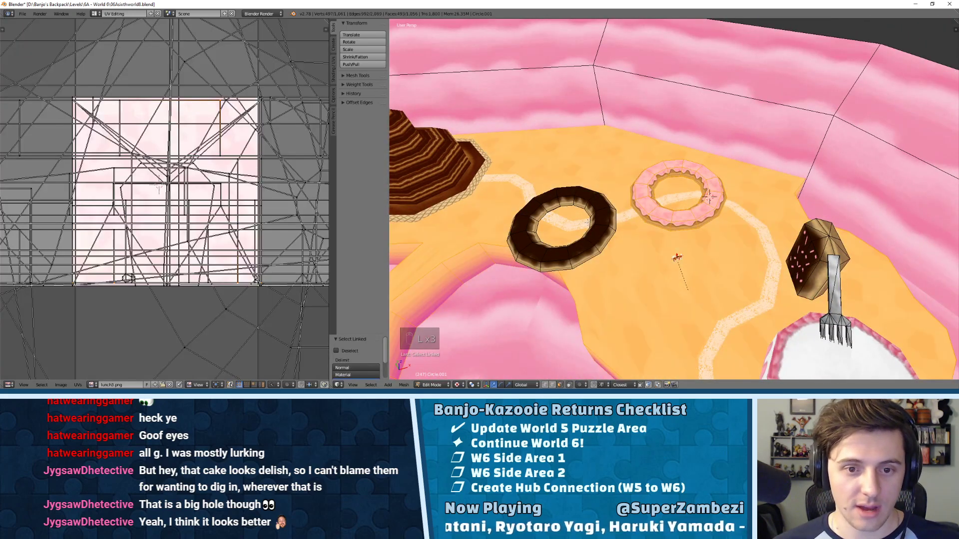
{"action": "key", "text": "l"}
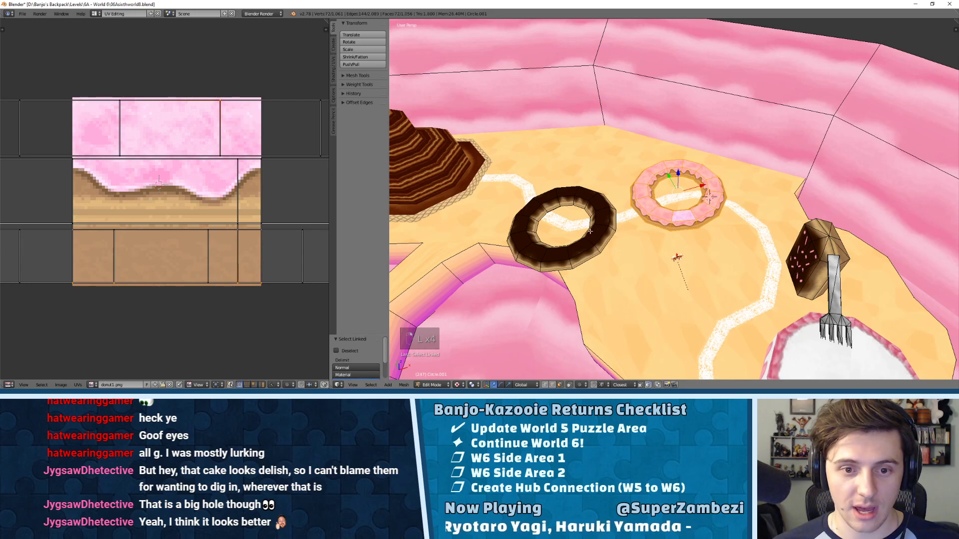
{"action": "key", "text": "l"}
{"action": "scroll", "coordinate": [590, 231], "scroll_direction": "down", "scroll_amount": 4}
{"action": "left_click_drag", "start_coordinate": [687, 198], "coordinate": [864, 99]}
- Select the whole linked pink donut, duplicate it, and place the copy back over the platform near the fork
{"action": "right_click", "coordinate": [857, 72]}
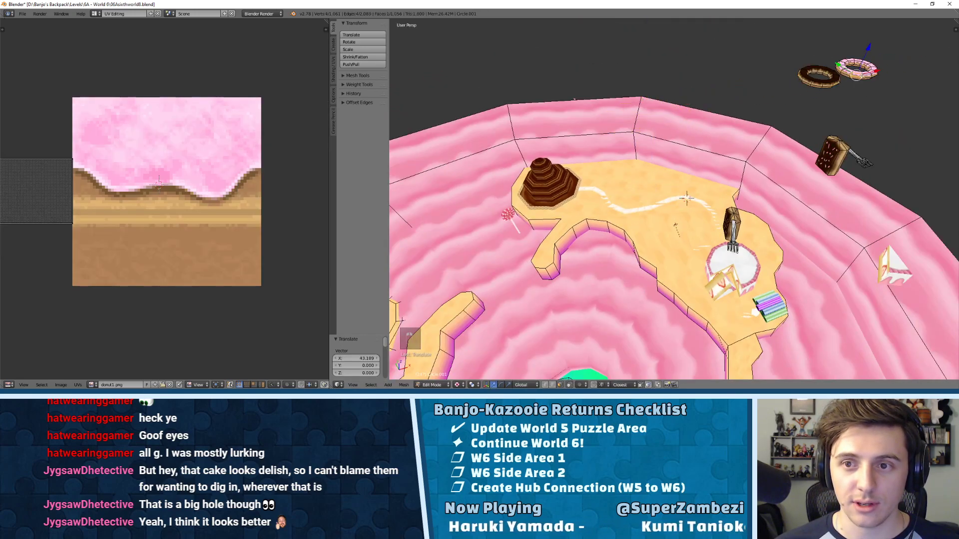
{"action": "key", "text": "l"}
{"action": "key", "text": "shift+d"}
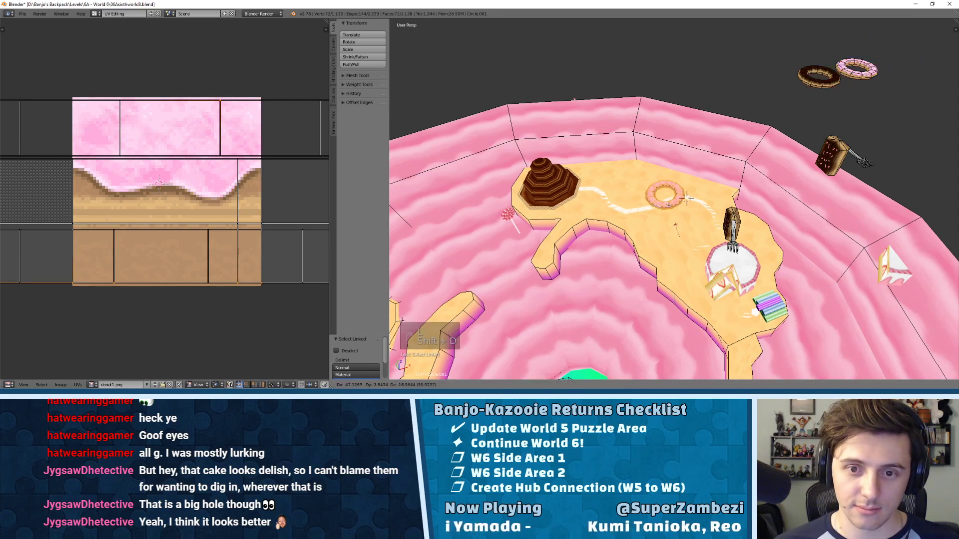
{"action": "left_click", "coordinate": [704, 236]}
{"action": "scroll", "coordinate": [704, 235], "scroll_direction": "up", "scroll_amount": 4}
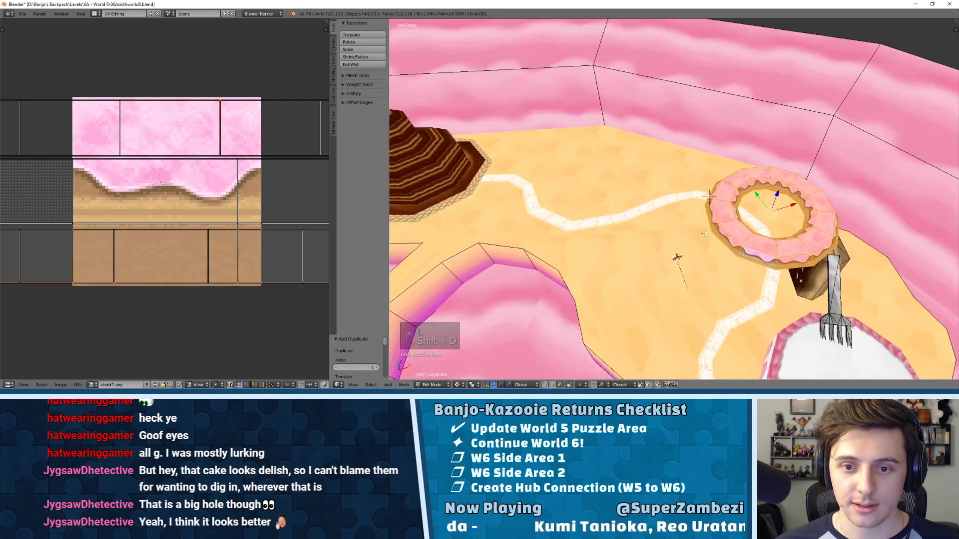
- Select the spare sprinkled donut piece outside the level wall, duplicate it, and position the copy above the platform
{"action": "middle_click_drag", "start_coordinate": [704, 235], "coordinate": [563, 294]}
{"action": "scroll", "coordinate": [624, 230], "scroll_direction": "up", "scroll_amount": 5}
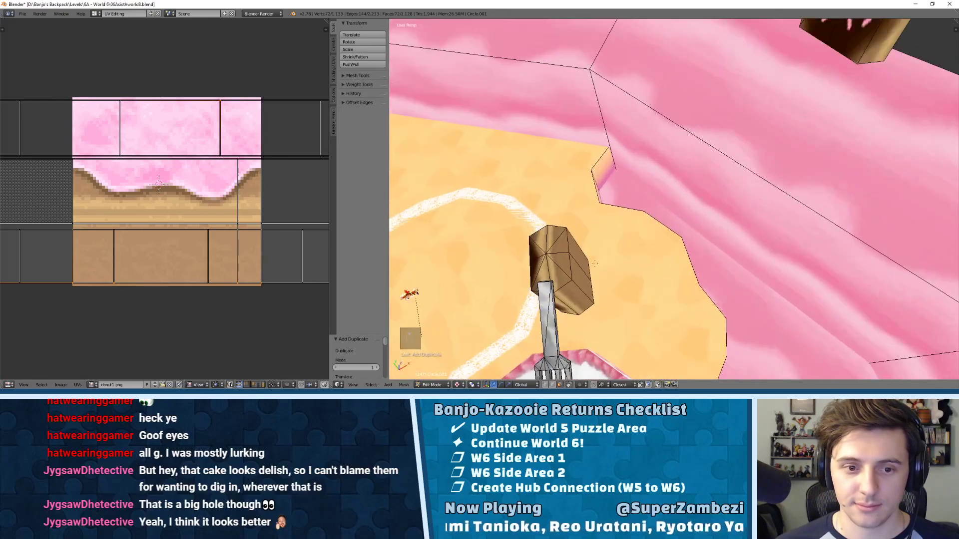
{"action": "right_click", "coordinate": [619, 181]}
{"action": "key", "text": "l"}
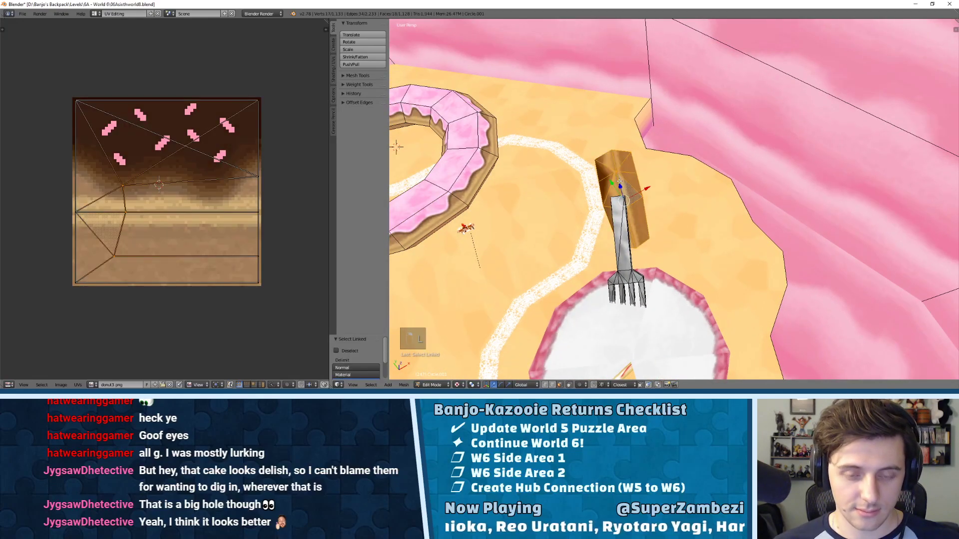
{"action": "scroll", "coordinate": [624, 179], "scroll_direction": "down", "scroll_amount": 5}
{"action": "key", "text": "KP_7"}
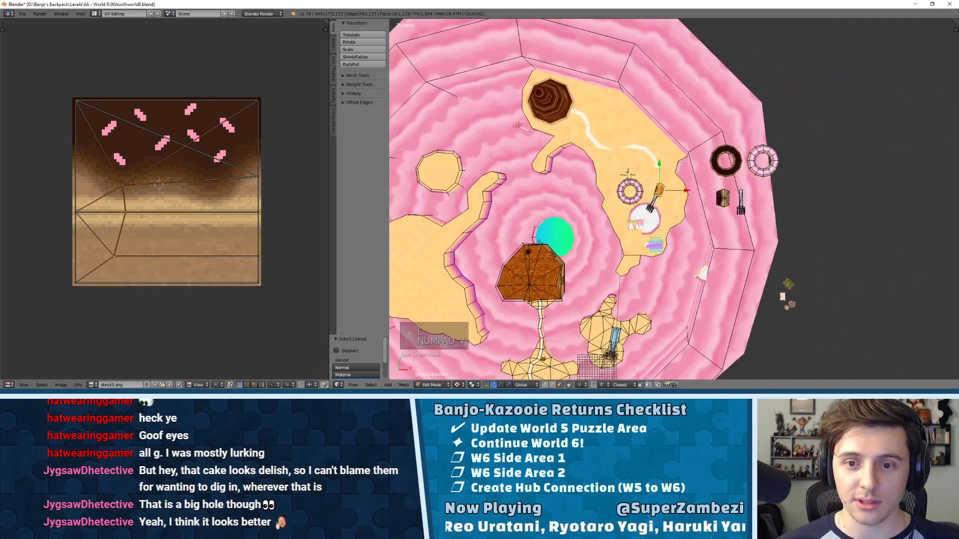
{"action": "right_click", "coordinate": [722, 197]}
{"action": "key", "text": "l"}
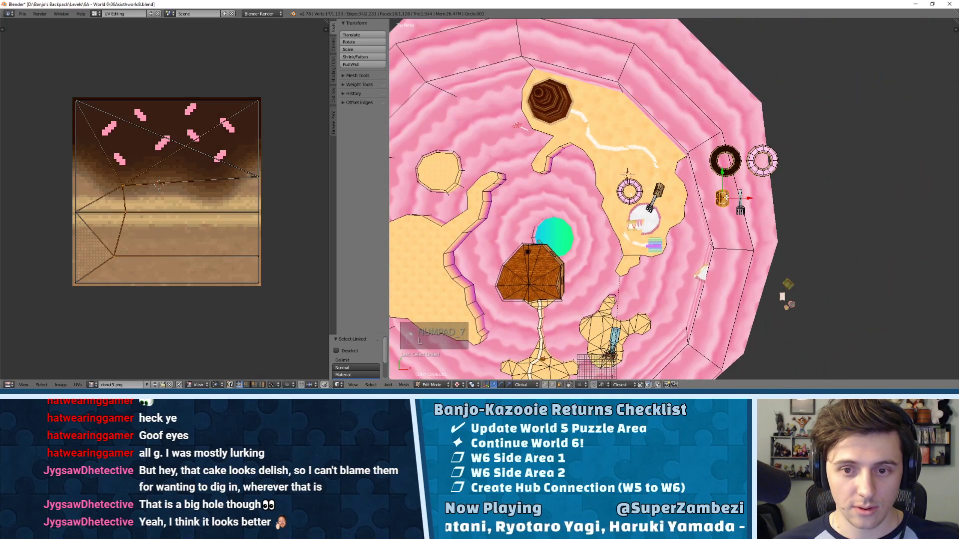
{"action": "key", "text": "shift+d"}
{"action": "key", "text": "Escape"}
- Lower the copied donut piece about 18.864 along Z toward the platform
{"action": "middle_click_drag", "start_coordinate": [624, 215], "coordinate": [620, 175]}
{"action": "key", "text": "g"}
{"action": "key", "text": "z"}
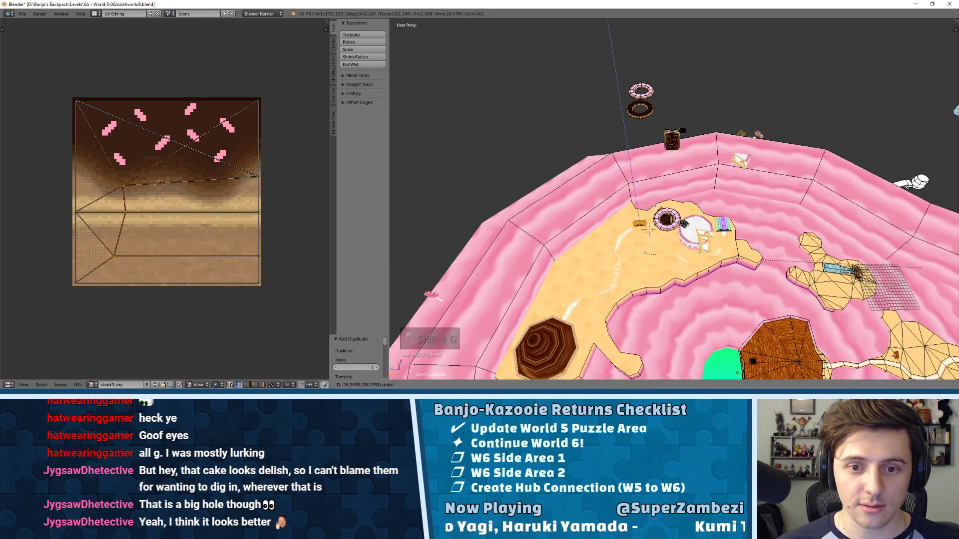
{"action": "left_click", "coordinate": [648, 229]}
{"action": "scroll", "coordinate": [933, 185], "scroll_direction": "up", "scroll_amount": 6}
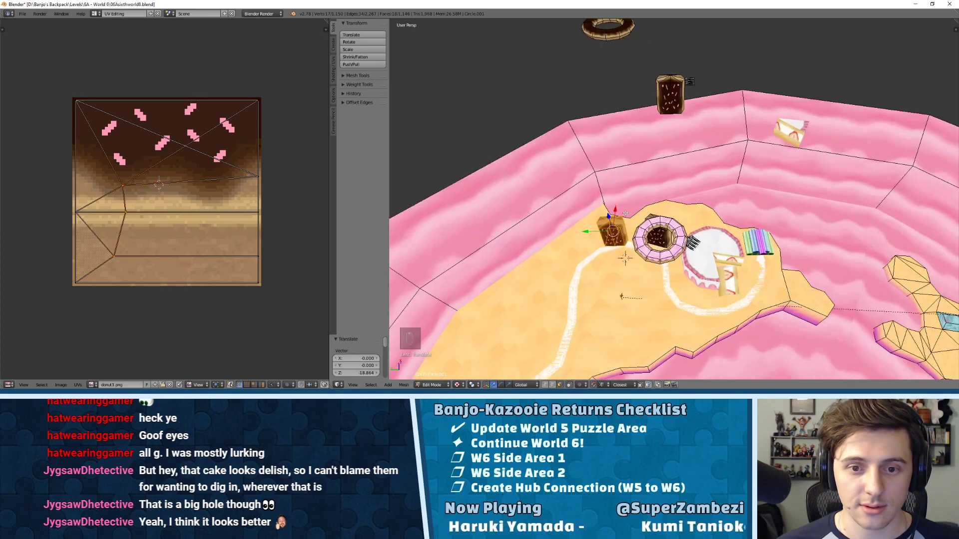
- Check the copied piece's height against the platform and lower it about 0.671 more along Z
{"action": "middle_click_drag", "start_coordinate": [933, 185], "coordinate": [762, 79]}
{"action": "scroll", "coordinate": [749, 150], "scroll_direction": "up", "scroll_amount": 3}
{"action": "scroll", "coordinate": [744, 149], "scroll_direction": "up", "scroll_amount": 3}
{"action": "scroll", "coordinate": [736, 292], "scroll_direction": "down", "scroll_amount": 3}
{"action": "scroll", "coordinate": [739, 250], "scroll_direction": "down", "scroll_amount": 4}
{"action": "scroll", "coordinate": [752, 180], "scroll_direction": "up", "scroll_amount": 4}
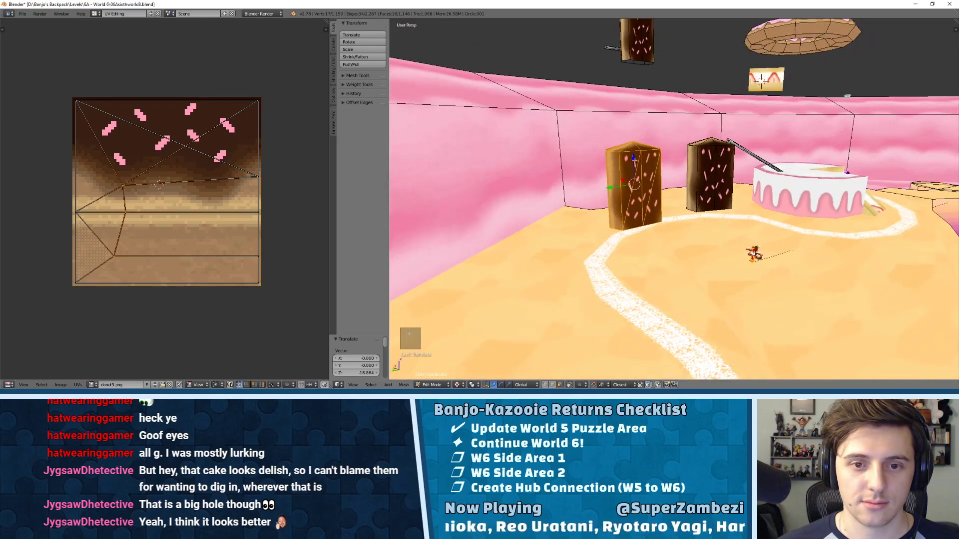
{"action": "key", "text": "g"}
{"action": "key", "text": "z"}
{"action": "key", "text": "Return"}
- Assign donut1.png to the copied donut piece standing on the platform
{"action": "middle_click_drag", "start_coordinate": [649, 250], "coordinate": [679, 235]}
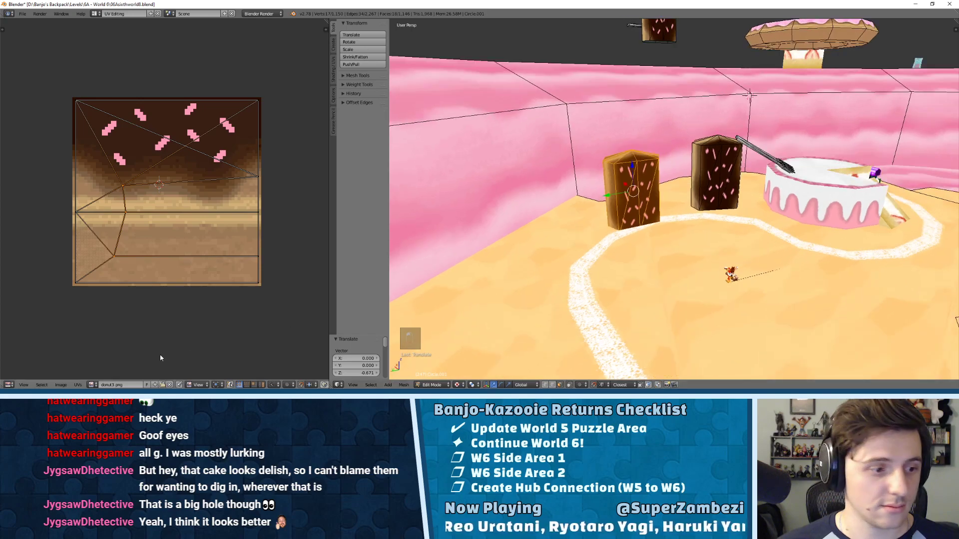
{"action": "left_click", "coordinate": [97, 385]}
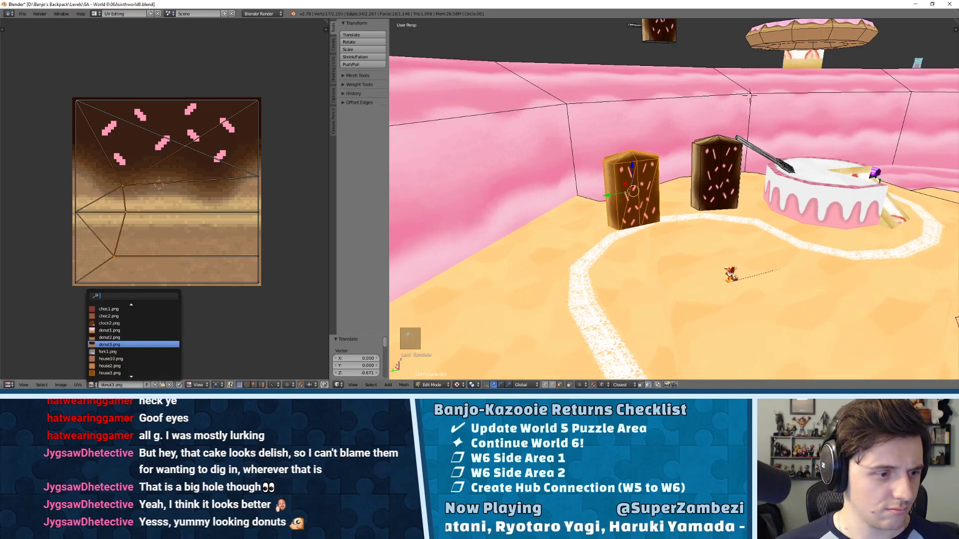
{"action": "left_click", "coordinate": [109, 330]}
{"action": "middle_click_drag", "start_coordinate": [629, 224], "coordinate": [634, 216]}
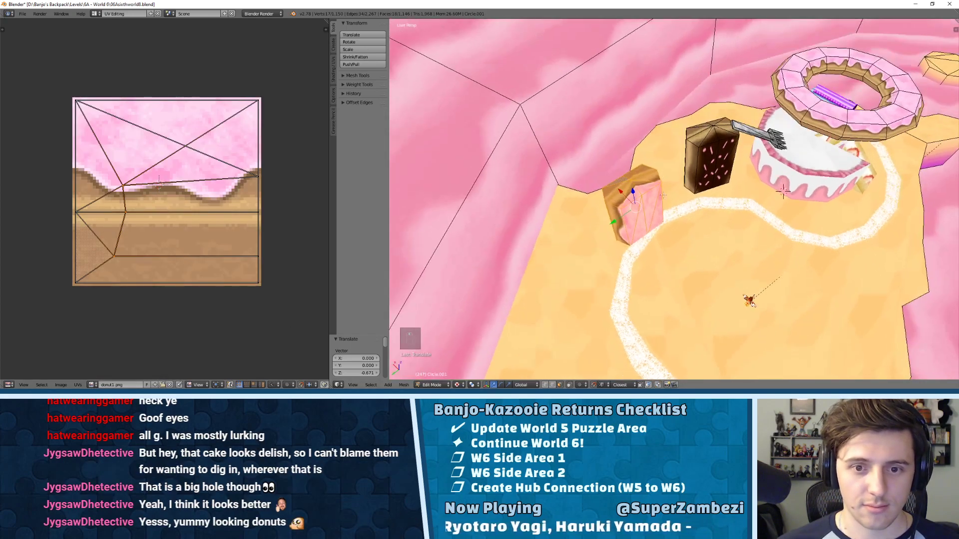
- Move the pink-frosted piece about 2.426 along X and -1.678 along Y, toward the platform's outer edge
{"action": "scroll", "coordinate": [634, 217], "scroll_direction": "up", "scroll_amount": 3}
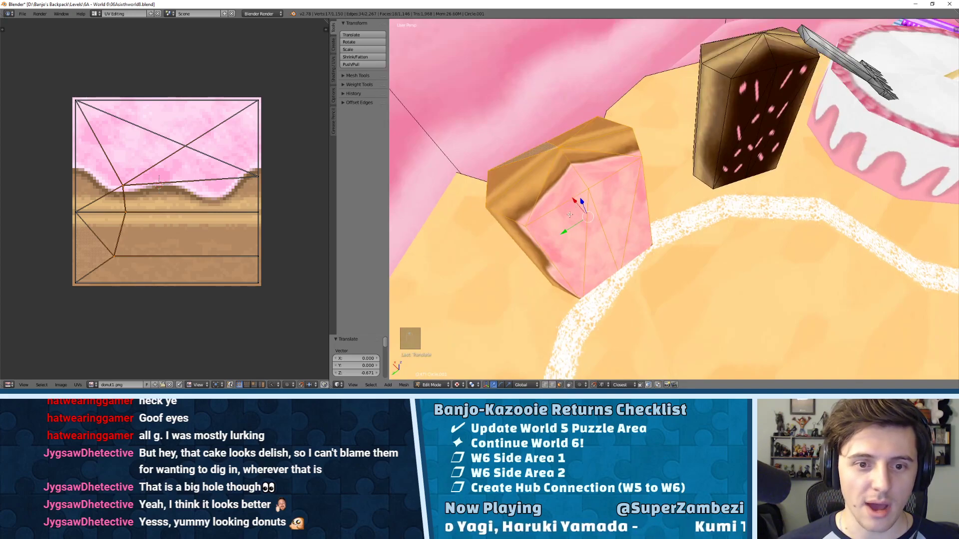
{"action": "key", "text": "g"}
{"action": "key", "text": "x"}
{"action": "left_click", "coordinate": [560, 198]}
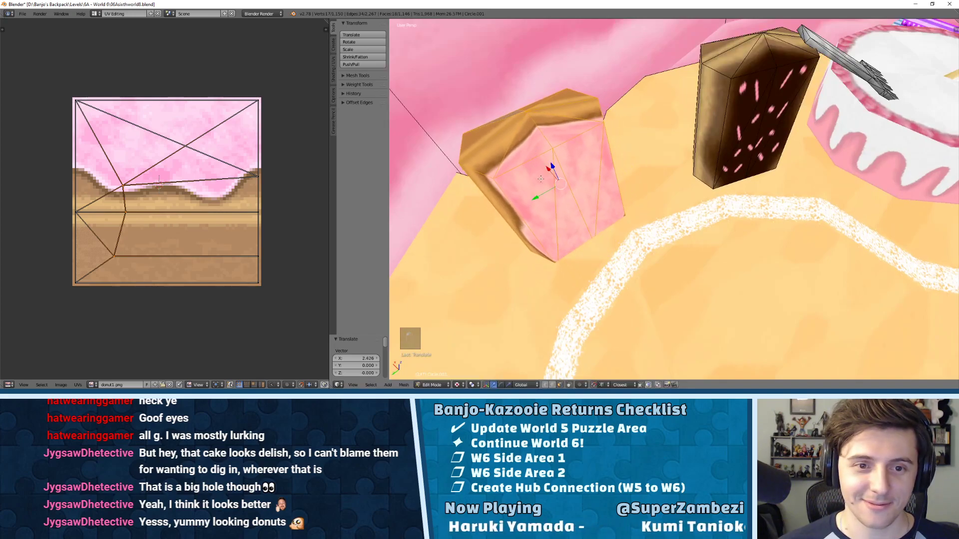
{"action": "key", "text": "g"}
{"action": "key", "text": "y"}
{"action": "left_click", "coordinate": [565, 214]}
{"action": "middle_click_drag", "start_coordinate": [564, 214], "coordinate": [636, 188]}
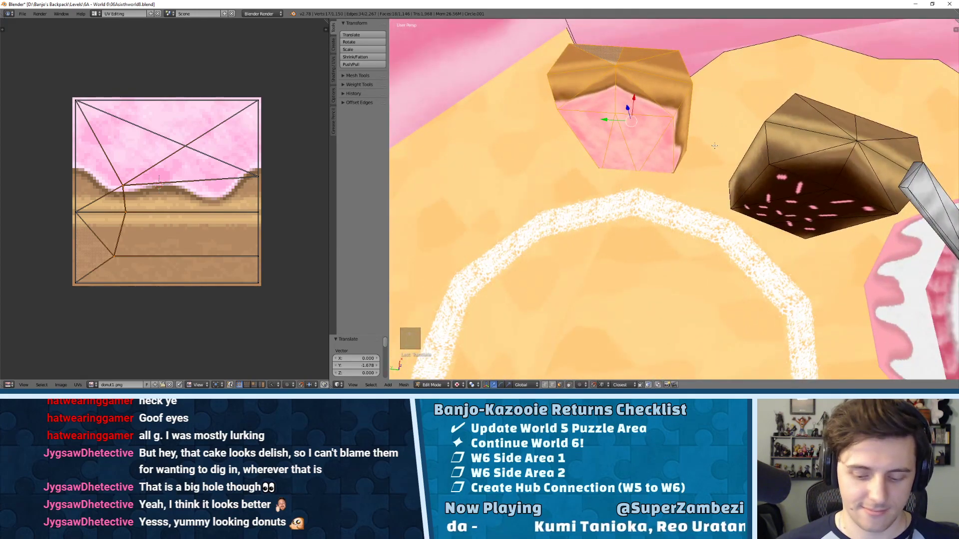
- Rotate the pink-frosted piece about -21.574° as seen from above and shift it 0.322 along Y and -0.102 along X
{"action": "key", "text": "KP_7"}
{"action": "key", "text": "r"}
{"action": "left_click", "coordinate": [753, 93]}
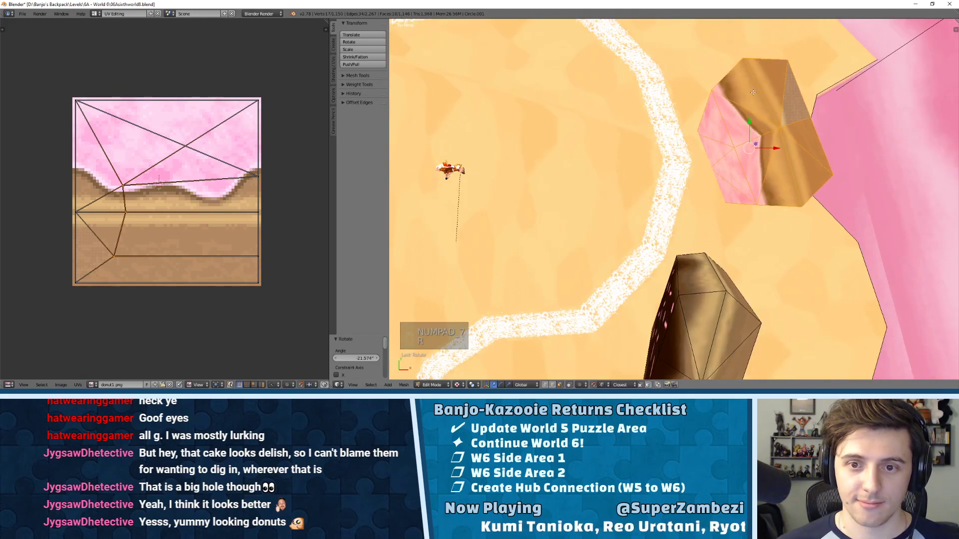
{"action": "left_click_drag", "start_coordinate": [749, 123], "coordinate": [743, 83]}
{"action": "middle_click_drag", "start_coordinate": [744, 83], "coordinate": [568, 122]}
{"action": "left_click_drag", "start_coordinate": [567, 122], "coordinate": [561, 124]}
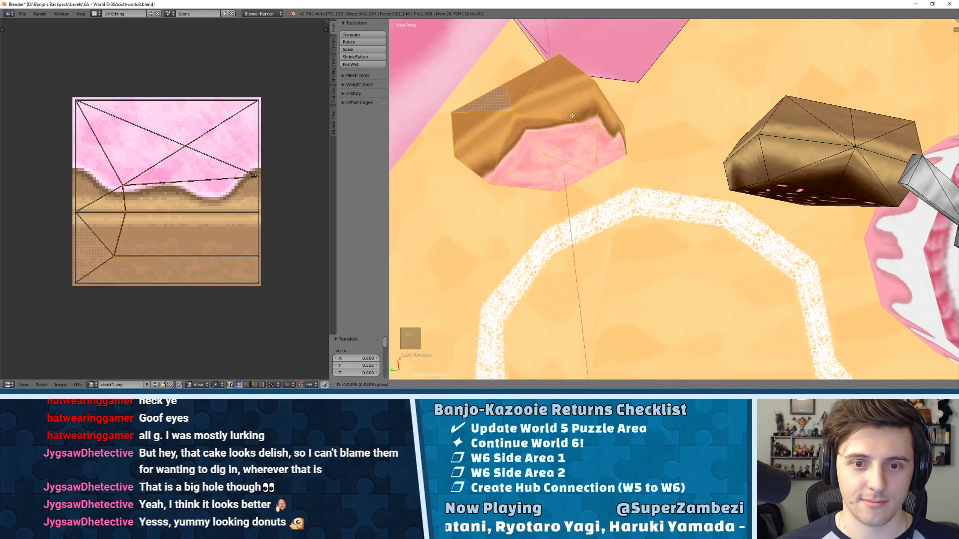
{"action": "middle_click_drag", "start_coordinate": [552, 124], "coordinate": [577, 161]}
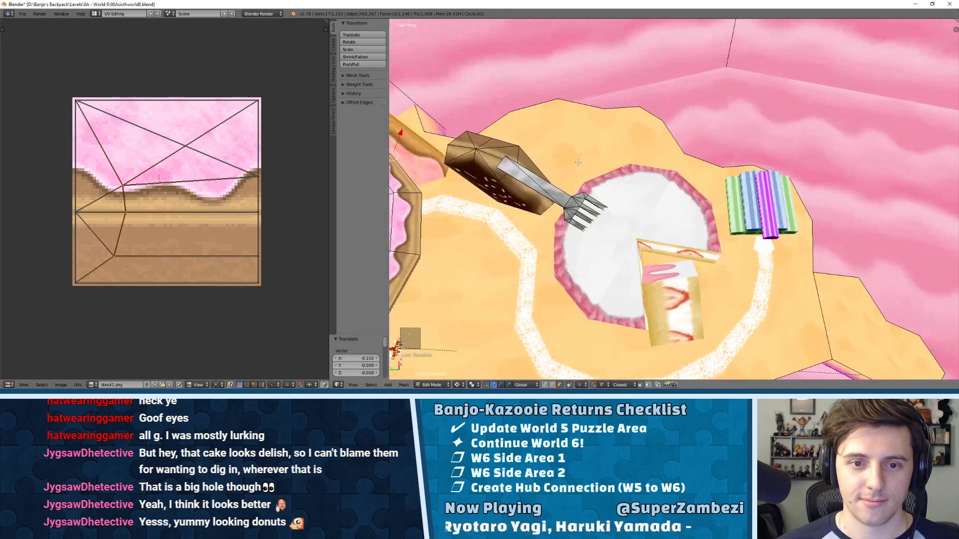
- Duplicate the whole fork between the chocolate piece and the cake, placing the copy between the two donut pieces
{"action": "scroll", "coordinate": [539, 145], "scroll_direction": "down", "scroll_amount": 8}
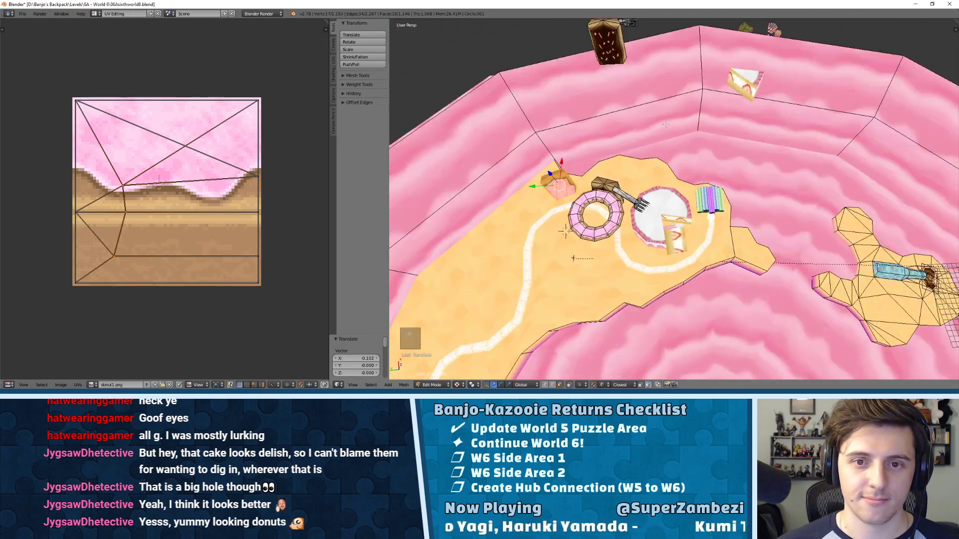
{"action": "scroll", "coordinate": [604, 172], "scroll_direction": "up", "scroll_amount": 6}
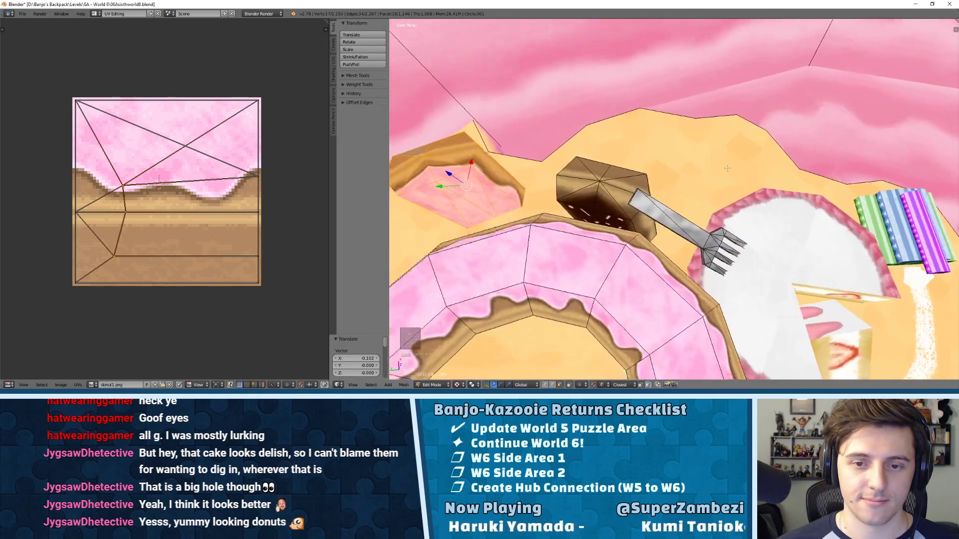
{"action": "middle_click_drag", "start_coordinate": [604, 172], "coordinate": [635, 202]}
{"action": "right_click", "coordinate": [635, 202]}
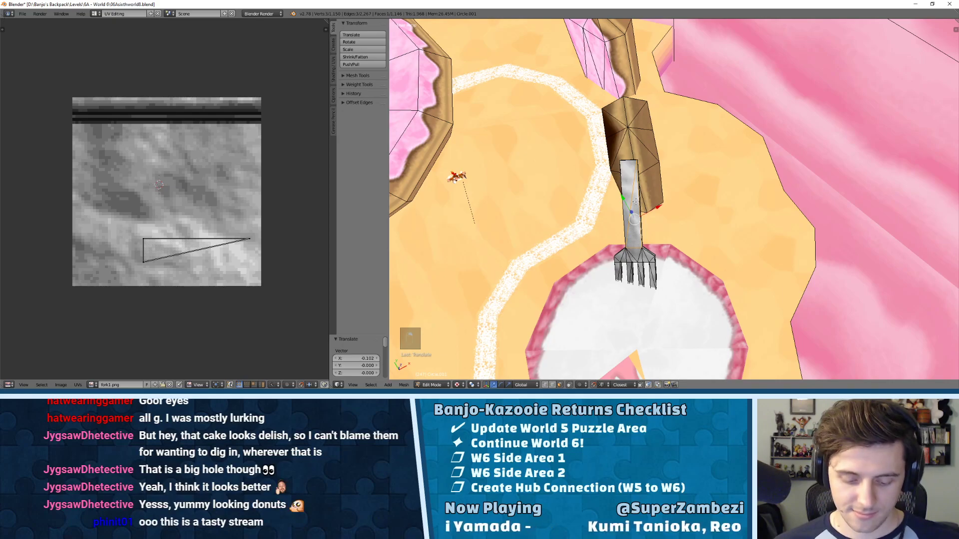
{"action": "key", "text": "l"}
{"action": "key", "text": "KP_Decimal"}
{"action": "key", "text": "KP_7"}
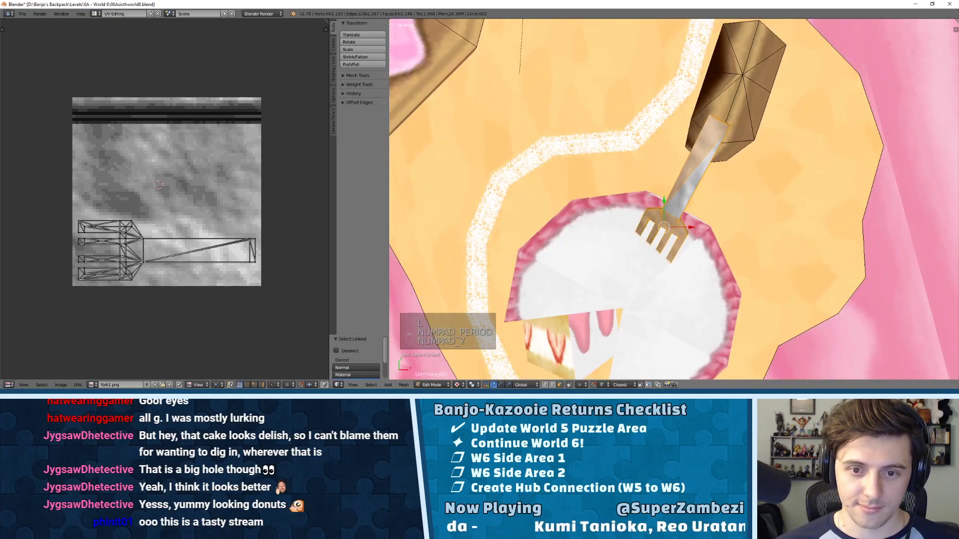
{"action": "key", "text": "shift+d"}
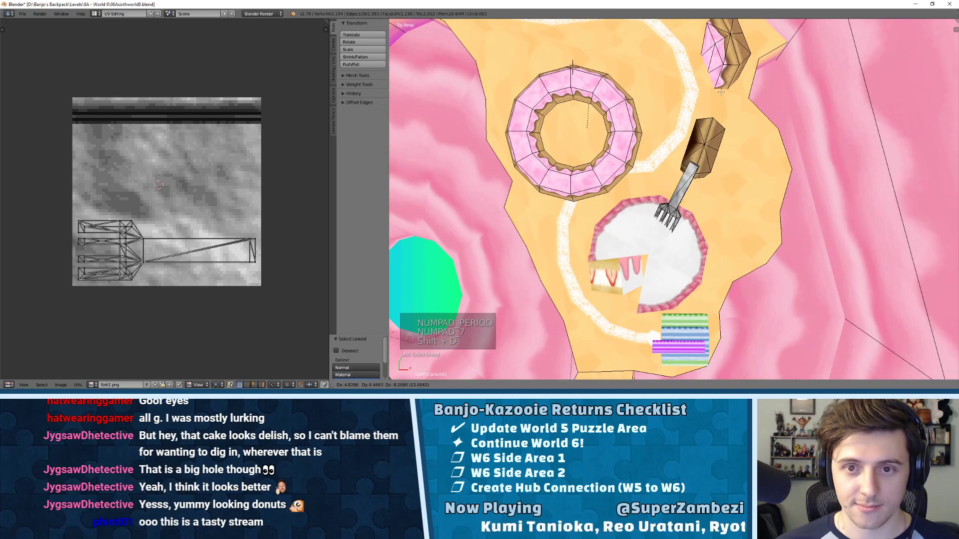
{"action": "left_click", "coordinate": [694, 103]}
- Select the whole pink-frosted donut piece and lower it about 0.752 along Z into the platform
{"action": "middle_click_drag", "start_coordinate": [694, 104], "coordinate": [694, 159]}
{"action": "key", "text": "KP_7"}
{"action": "key", "text": "KP_Decimal"}
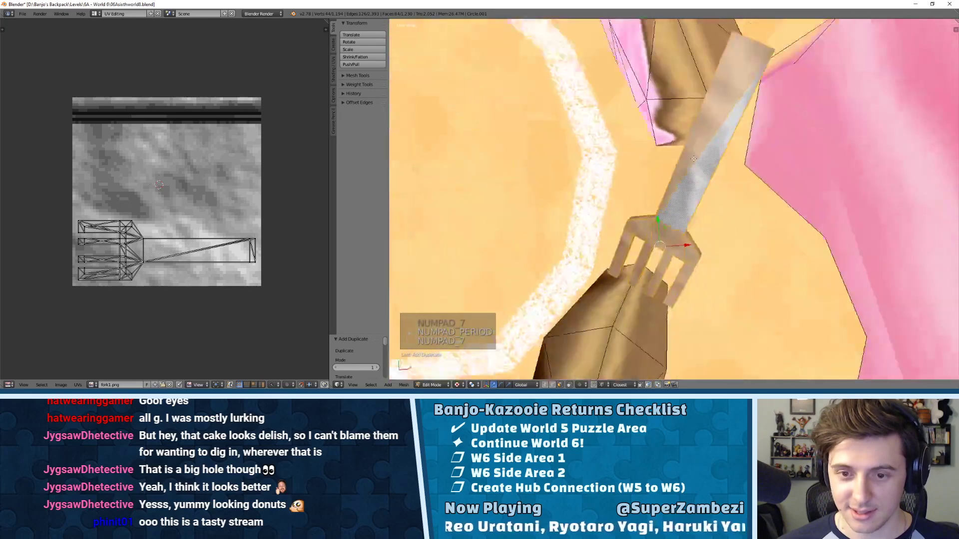
{"action": "key", "text": "KP_7"}
{"action": "middle_click_drag", "start_coordinate": [639, 164], "coordinate": [735, 75]}
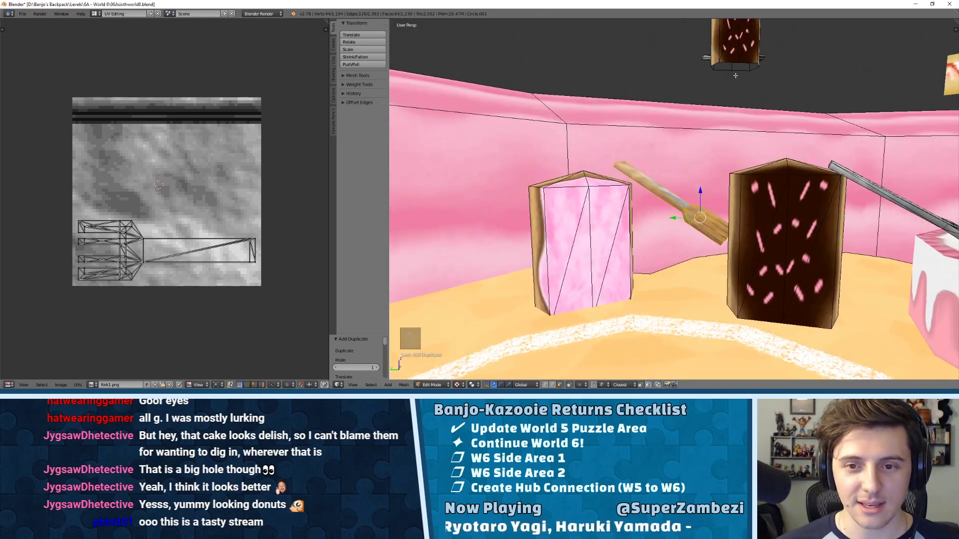
{"action": "right_click", "coordinate": [582, 230]}
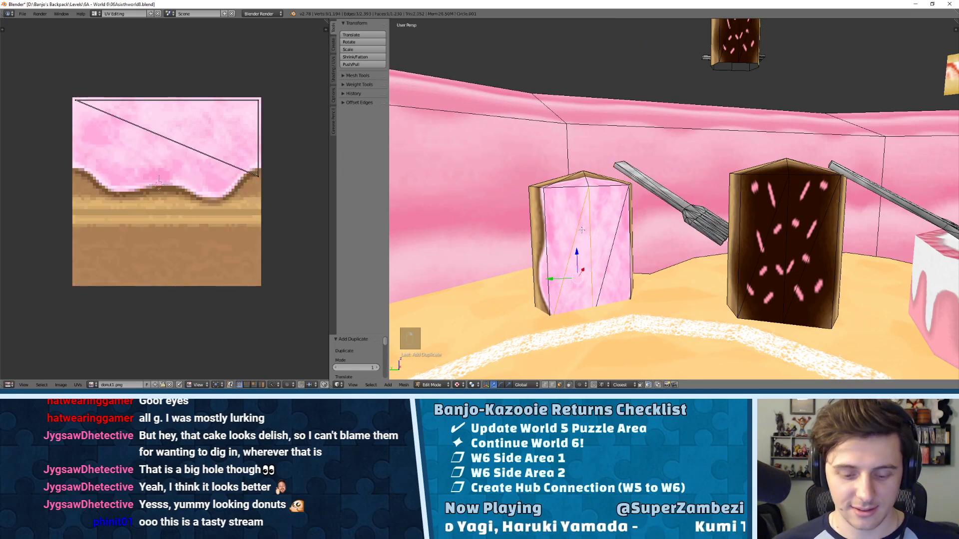
{"action": "key", "text": "semicolon"}
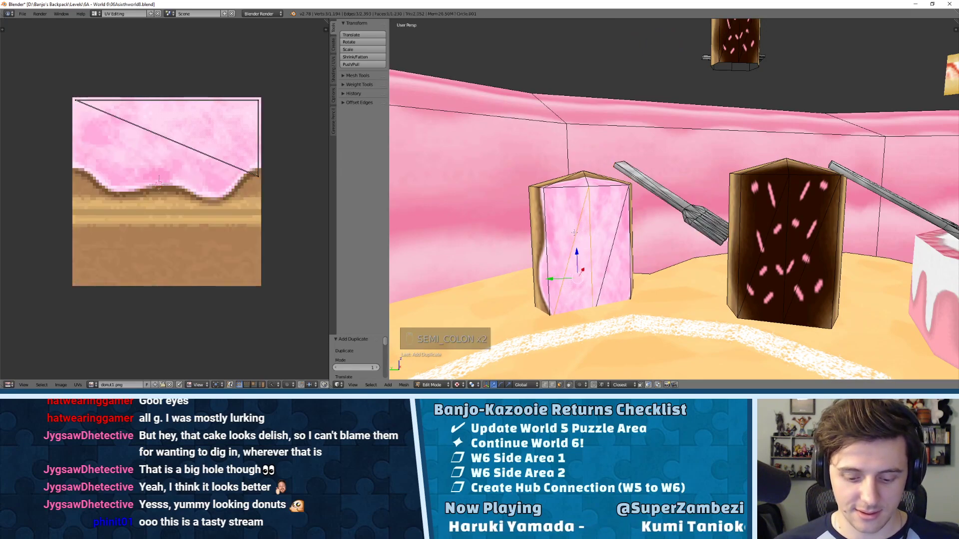
{"action": "key", "text": "l"}
{"action": "key", "text": "l"}
{"action": "key", "text": "l"}
{"action": "key", "text": "g"}
{"action": "key", "text": "z"}
{"action": "left_click_drag", "start_coordinate": [587, 223], "coordinate": [587, 224]}
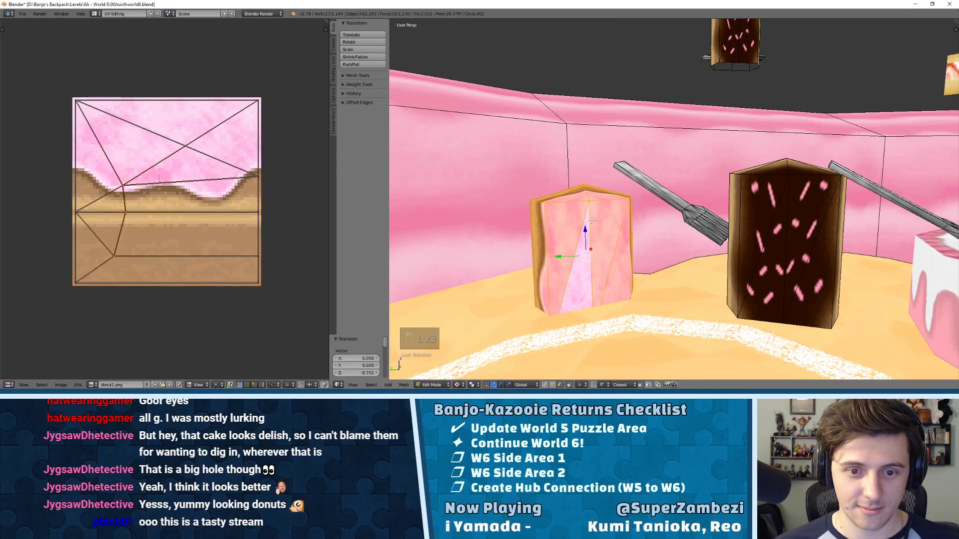
- Turn the fork copy about 176° as seen from above and move it 0.459 along X and 3.327 along Y toward the pink-frosted piece
{"action": "middle_click_drag", "start_coordinate": [589, 224], "coordinate": [633, 230]}
{"action": "right_click", "coordinate": [689, 211]}
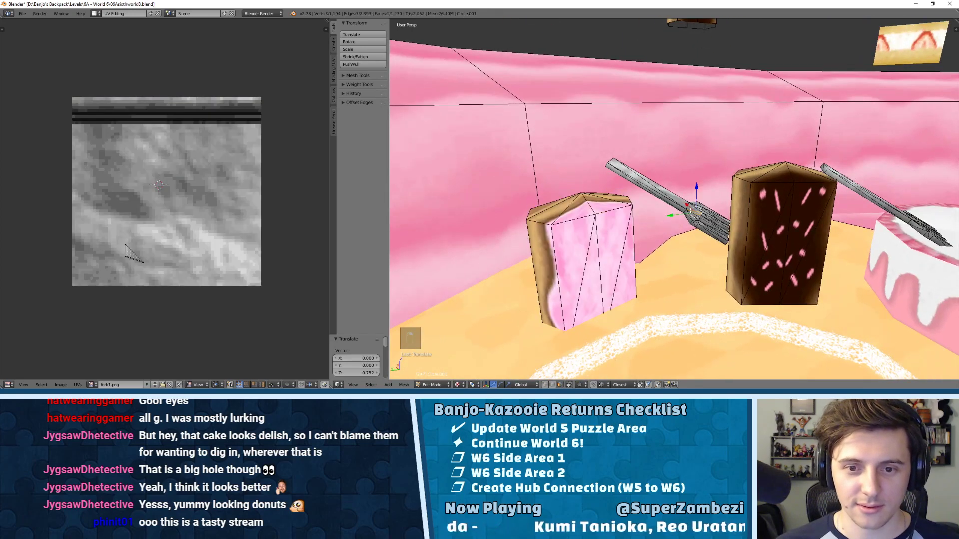
{"action": "key", "text": "l"}
{"action": "key", "text": "KP_Decimal"}
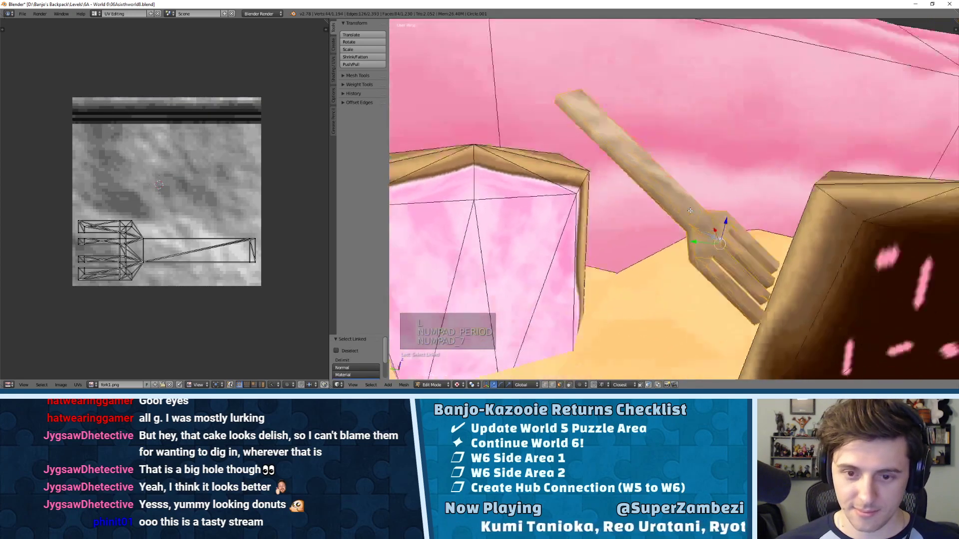
{"action": "key", "text": "KP_7"}
{"action": "key", "text": "r"}
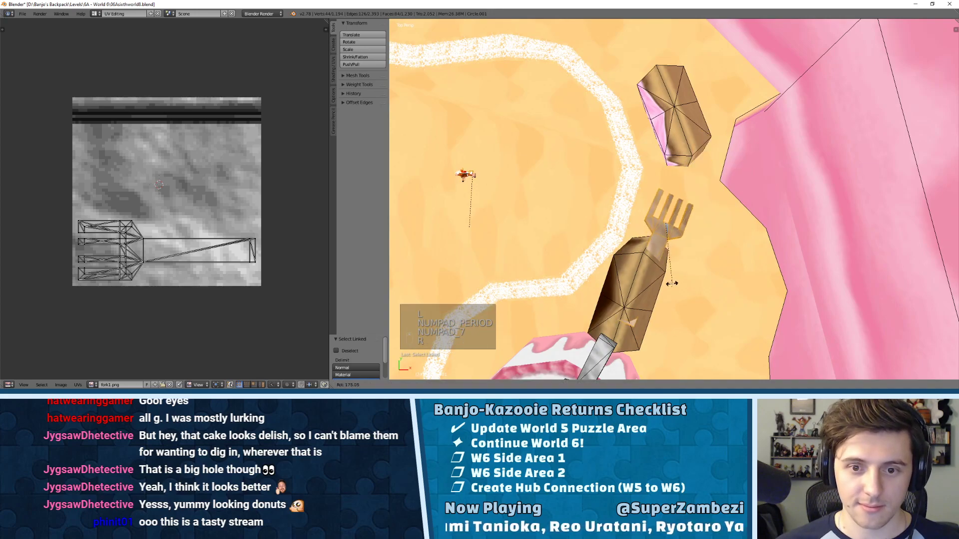
{"action": "left_click", "coordinate": [669, 255]}
{"action": "key", "text": "g"}
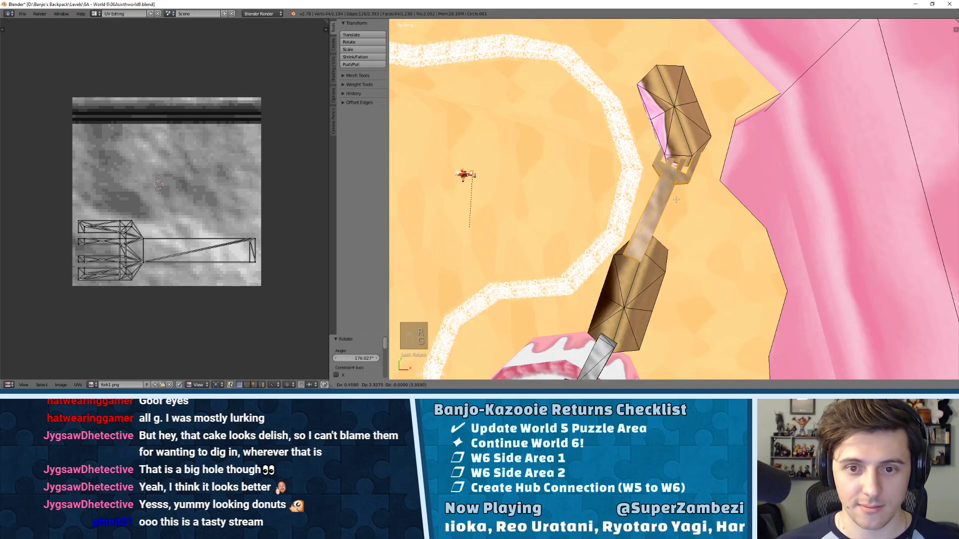
{"action": "left_click", "coordinate": [692, 170]}
- Tilt the fork copy about -16° from a side view so it slopes more gently between the two donut pieces
{"action": "middle_click_drag", "start_coordinate": [696, 171], "coordinate": [621, 130]}
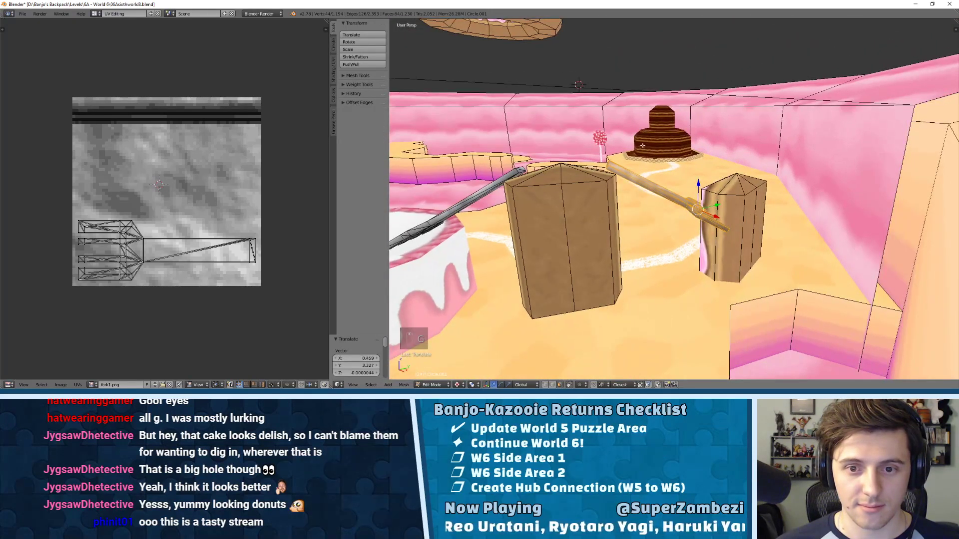
{"action": "key", "text": "KP_Decimal"}
{"action": "key", "text": "KP_1"}
{"action": "key", "text": "KP_6"}
{"action": "key", "text": "KP_6"}
{"action": "key", "text": "KP_6"}
{"action": "key", "text": "KP_6"}
{"action": "key", "text": "KP_6"}
{"action": "key", "text": "KP_6"}
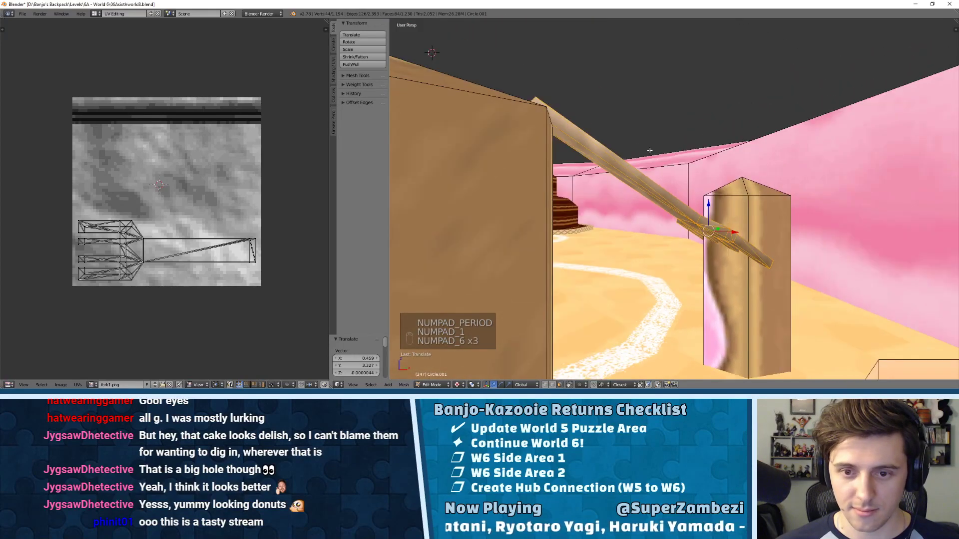
{"action": "key", "text": "KP_4"}
{"action": "key", "text": "KP_6"}
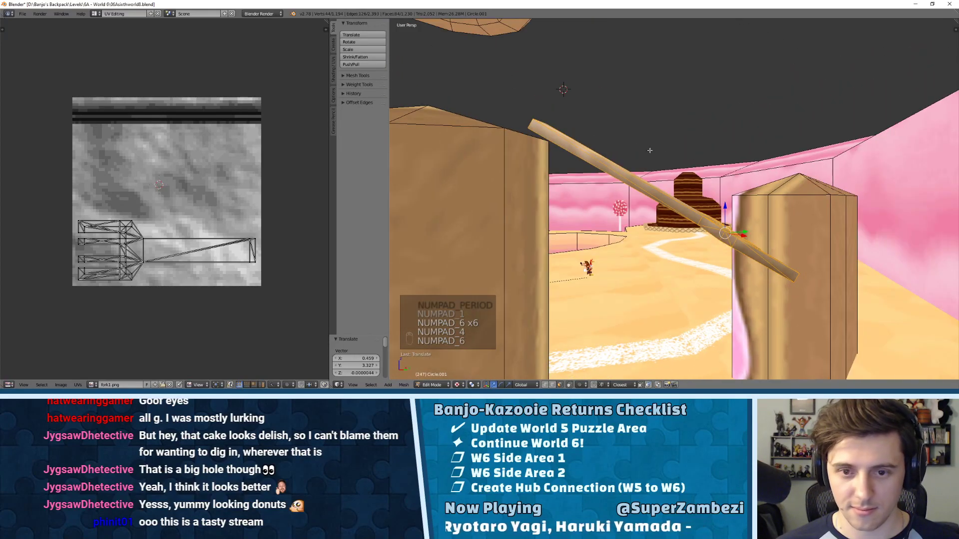
{"action": "key", "text": "r"}
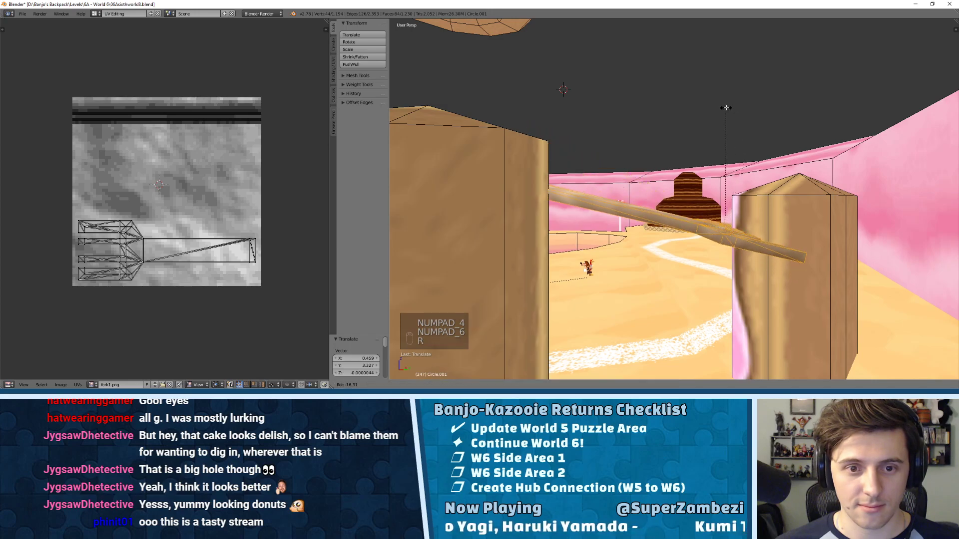
{"action": "left_click", "coordinate": [724, 212]}
- Raise the fork copy onto the pink-frosted piece, fine-tune its height by -0.129 along Z, deselect everything and leave edit mode
{"action": "left_click_drag", "start_coordinate": [727, 211], "coordinate": [741, 176]}
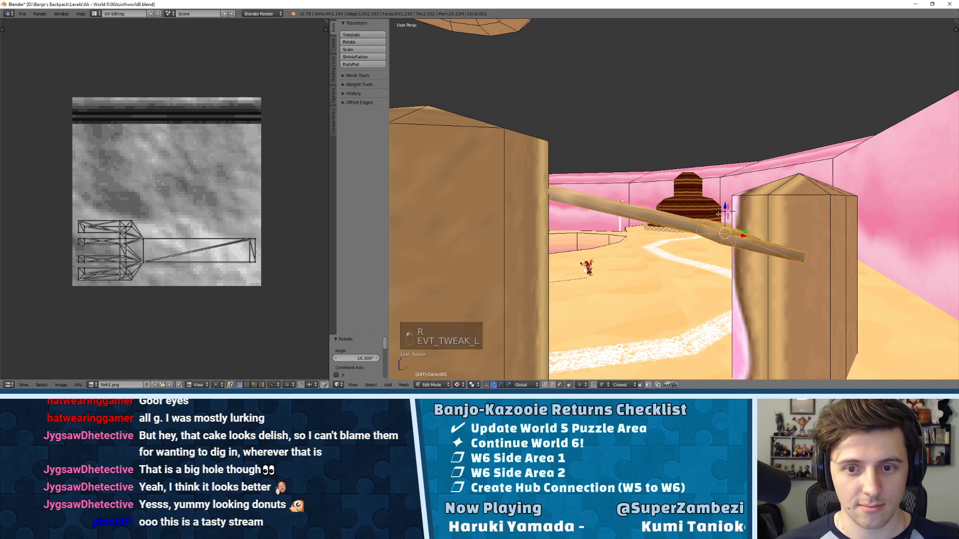
{"action": "left_click_drag", "start_coordinate": [718, 214], "coordinate": [736, 150]}
{"action": "middle_click_drag", "start_coordinate": [630, 159], "coordinate": [880, 168]}
{"action": "left_click_drag", "start_coordinate": [619, 149], "coordinate": [620, 155]}
{"action": "middle_click_drag", "start_coordinate": [619, 156], "coordinate": [655, 176]}
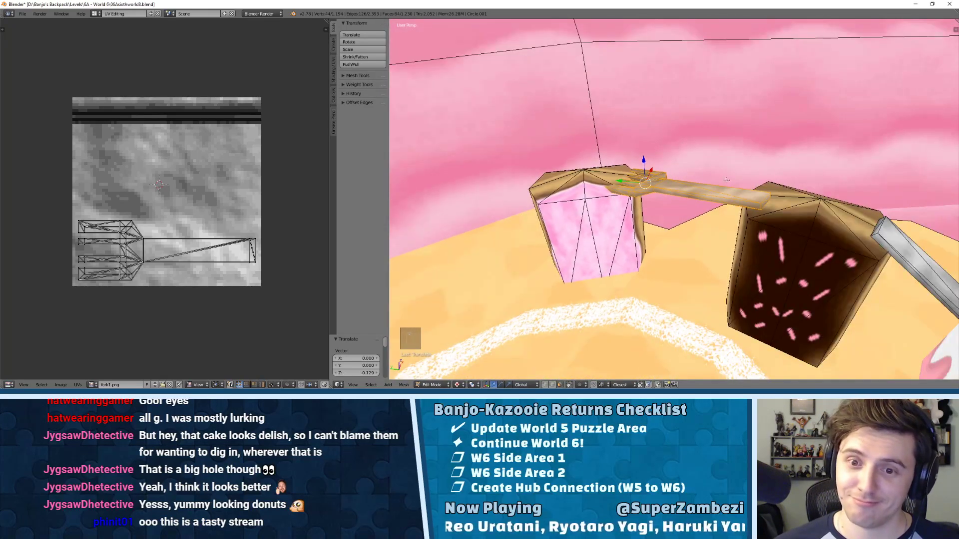
{"action": "middle_click_drag", "start_coordinate": [726, 180], "coordinate": [706, 178]}
{"action": "key", "text": "a"}
{"action": "key", "text": "Tab"}
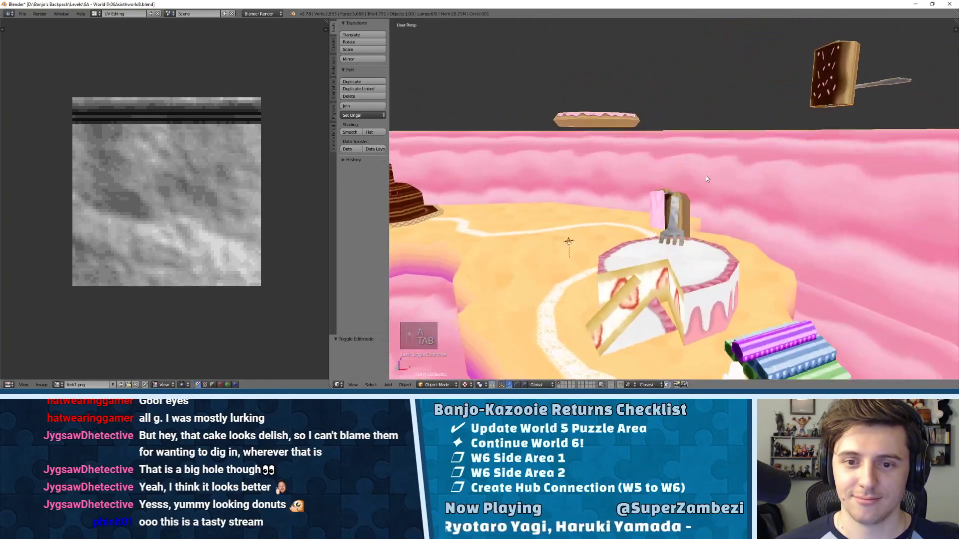
- Examine the arrangement of the donut pieces, forks and large donut on the platform from several angles and distances
{"action": "scroll", "coordinate": [706, 178], "scroll_direction": "up", "scroll_amount": 6}
{"action": "middle_click_drag", "start_coordinate": [616, 194], "coordinate": [687, 237]}
{"action": "scroll", "coordinate": [685, 233], "scroll_direction": "down", "scroll_amount": 6}
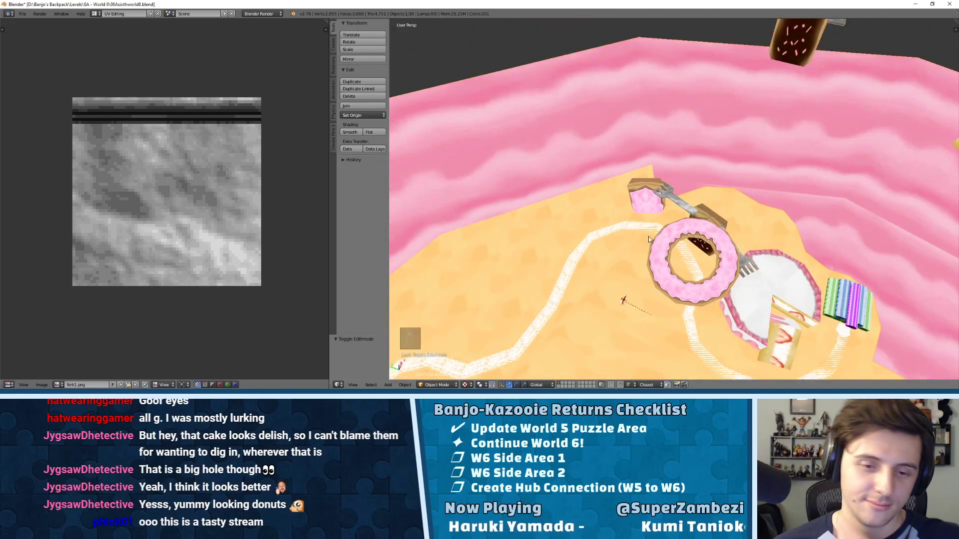
{"action": "scroll", "coordinate": [648, 240], "scroll_direction": "up", "scroll_amount": 3}
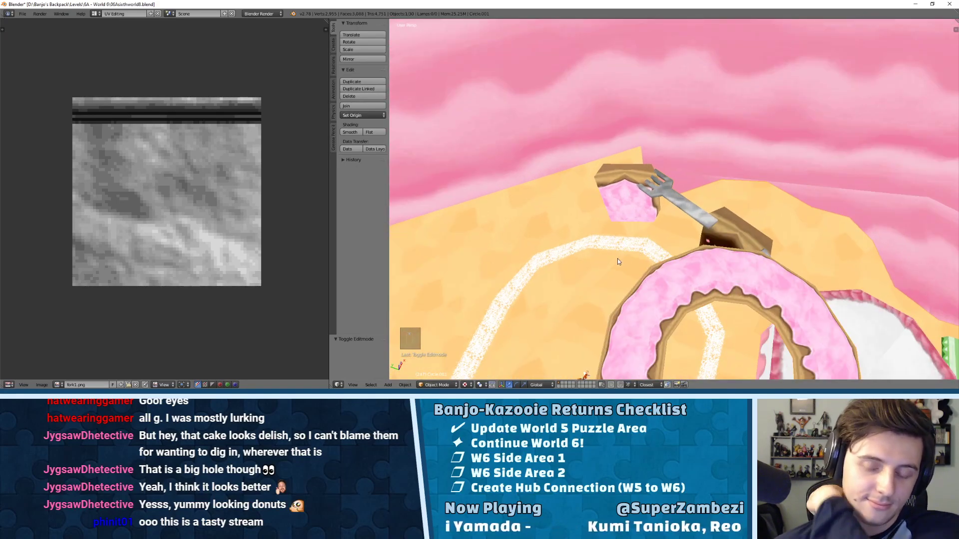
{"action": "middle_click_drag", "start_coordinate": [616, 265], "coordinate": [605, 286]}
{"action": "scroll", "coordinate": [644, 246], "scroll_direction": "down", "scroll_amount": 4}
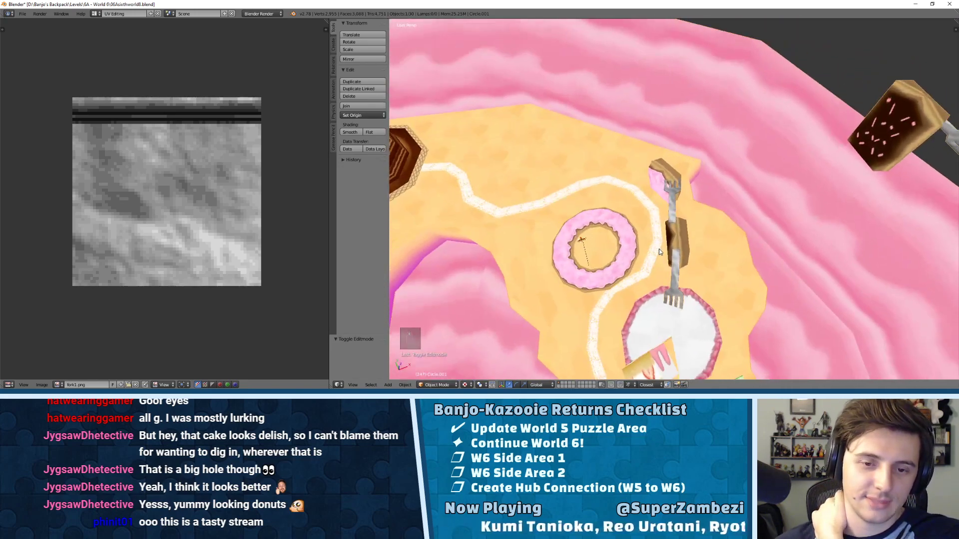
{"action": "scroll", "coordinate": [603, 291], "scroll_direction": "up", "scroll_amount": 5}
{"action": "scroll", "coordinate": [569, 278], "scroll_direction": "down", "scroll_amount": 4}
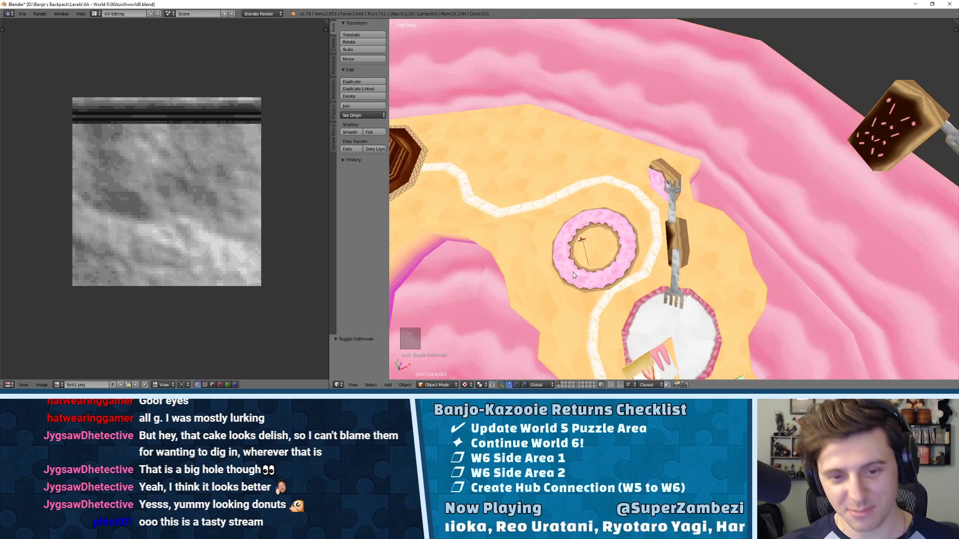
{"action": "right_click", "coordinate": [630, 231]}
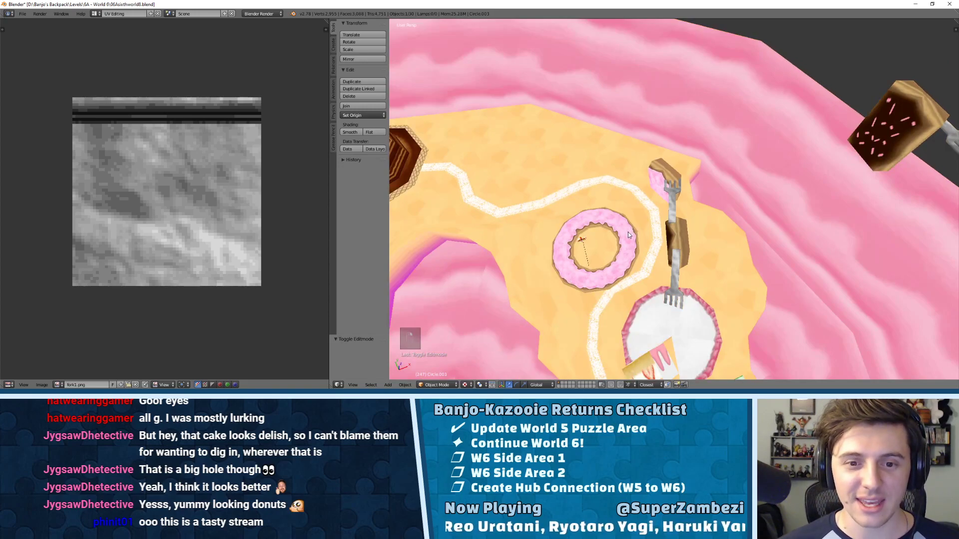
{"action": "key", "text": "Tab"}
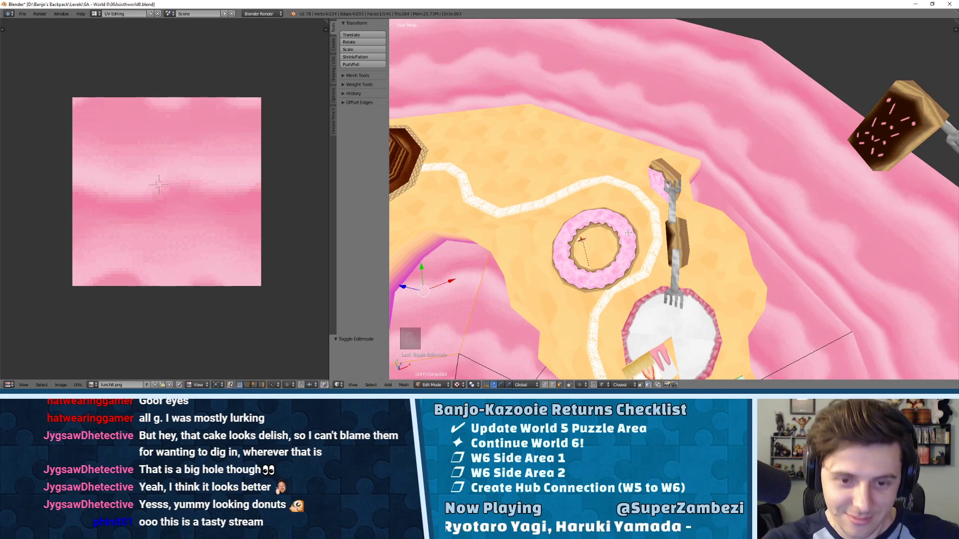
{"action": "key", "text": "Tab"}
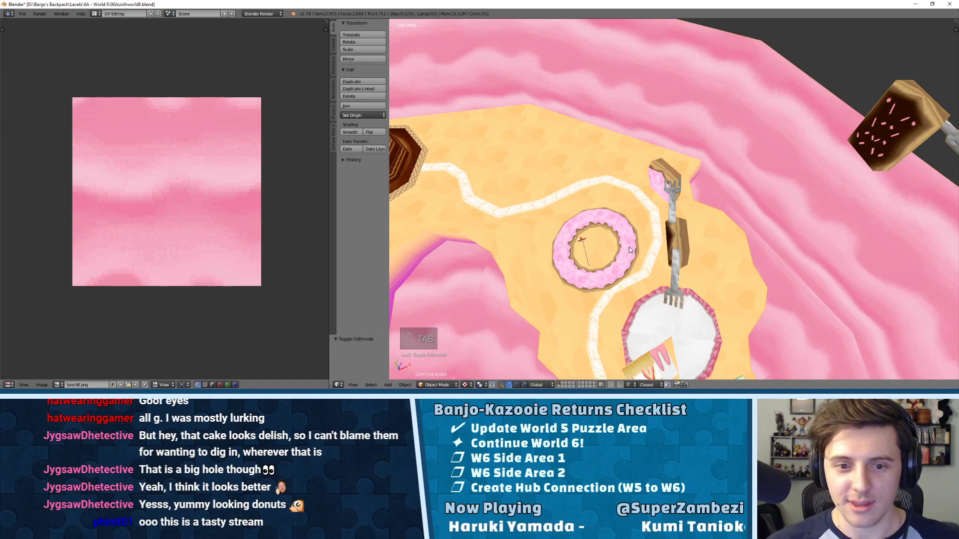
{"action": "right_click", "coordinate": [628, 247]}
{"action": "key", "text": "Tab"}
{"action": "key", "text": "Tab"}
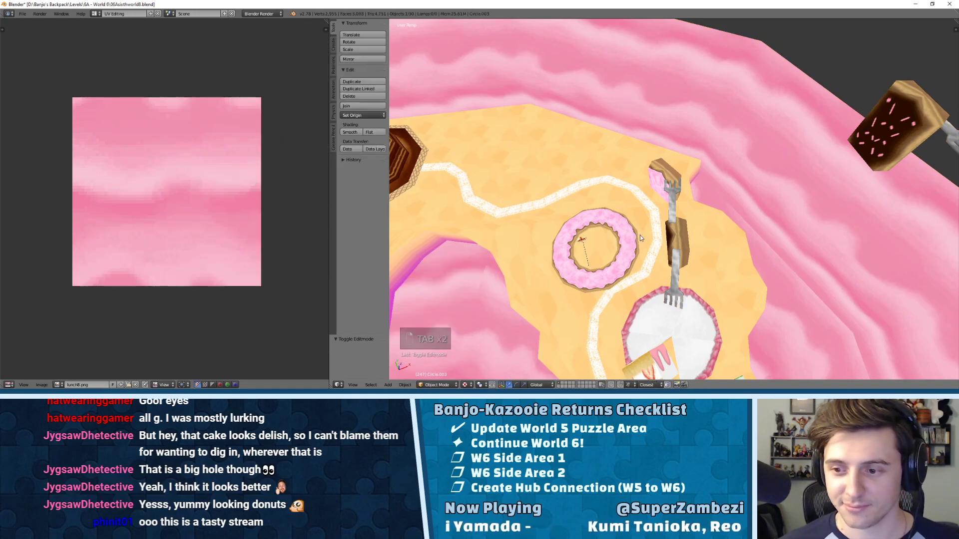
{"action": "right_click", "coordinate": [640, 238]}
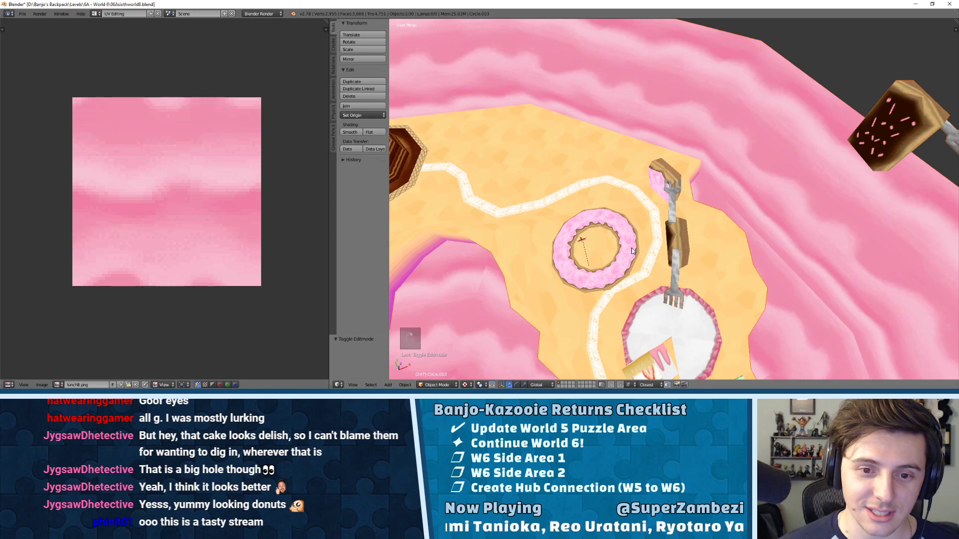
- In edit mode, select a face of the pink-frosted donut and examine its position above the platform from several angles and distances
{"action": "key", "text": "Tab"}
{"action": "key", "text": "Tab"}
{"action": "key", "text": "Tab"}
{"action": "right_click", "coordinate": [632, 248]}
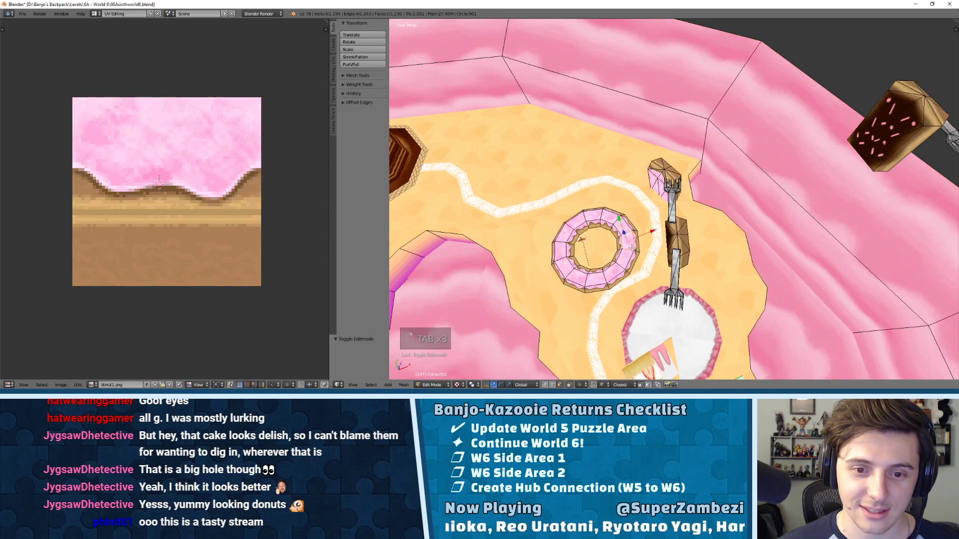
{"action": "key", "text": "KP_Decimal"}
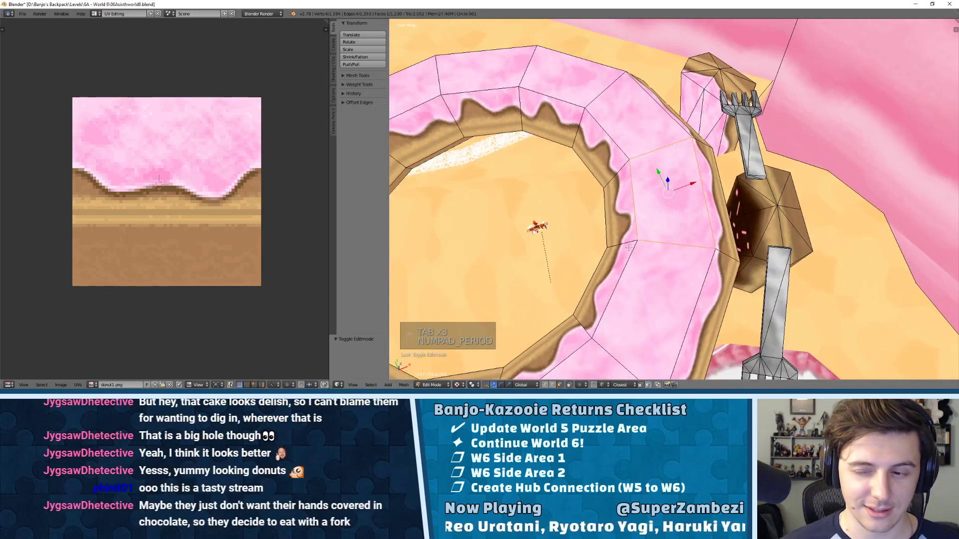
{"action": "scroll", "coordinate": [626, 247], "scroll_direction": "down", "scroll_amount": 5}
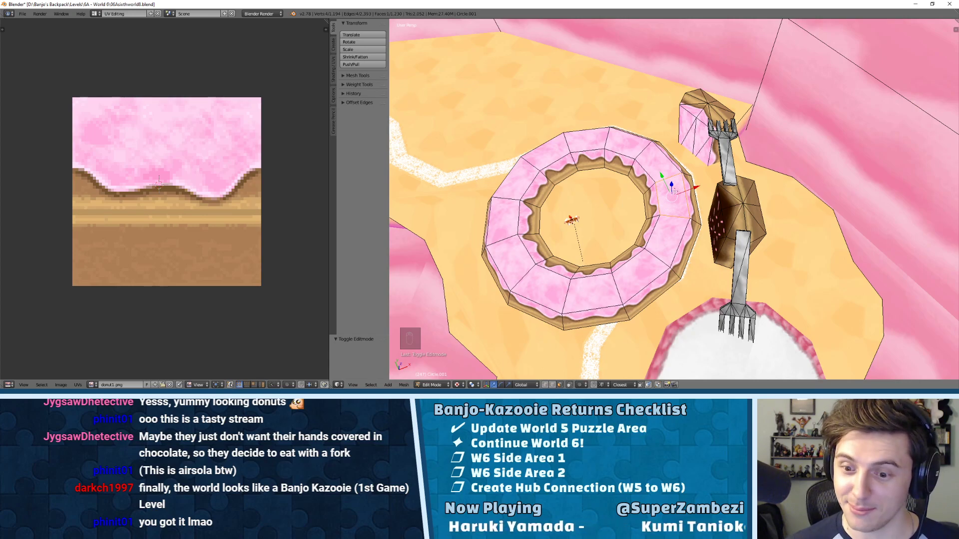
{"action": "scroll", "coordinate": [674, 199], "scroll_direction": "down", "scroll_amount": 5}
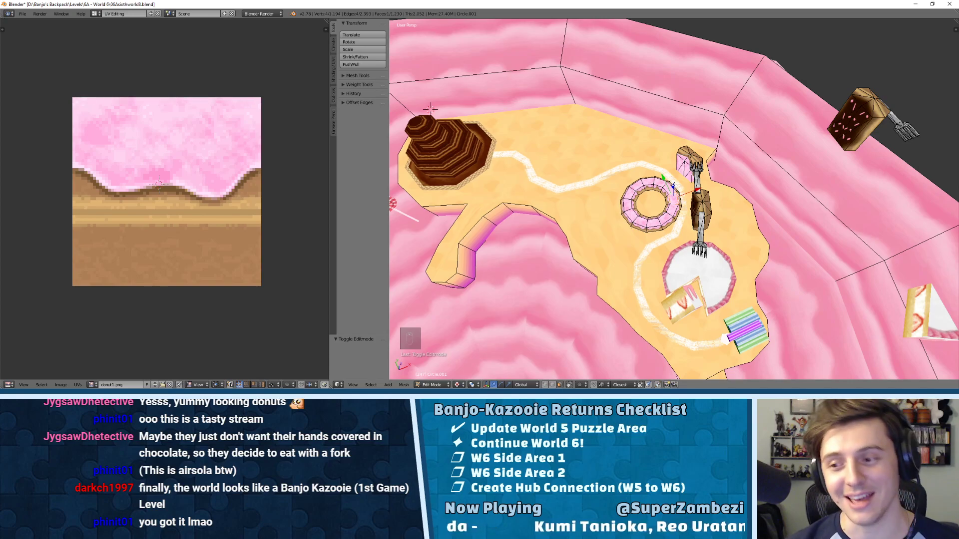
{"action": "scroll", "coordinate": [822, 135], "scroll_direction": "down", "scroll_amount": 5}
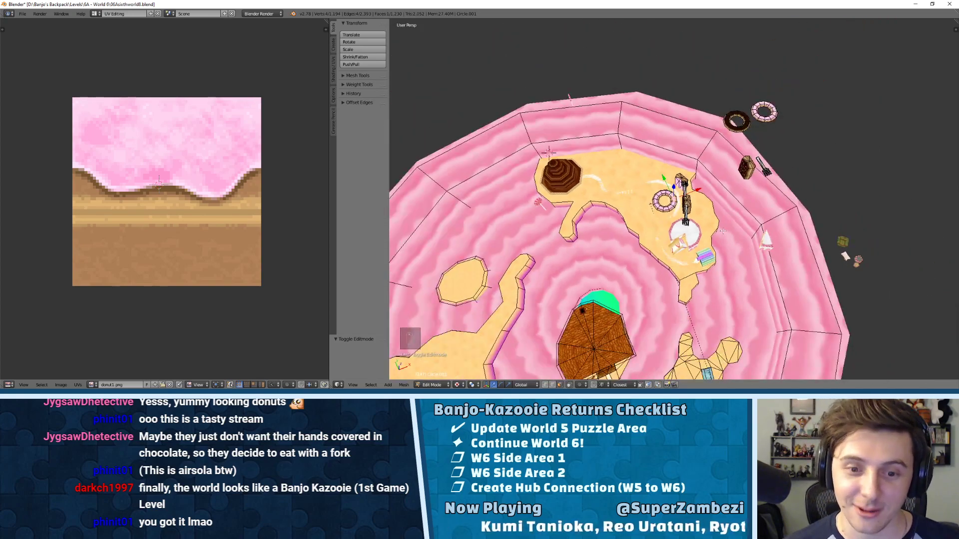
{"action": "middle_click_drag", "start_coordinate": [722, 231], "coordinate": [675, 154]}
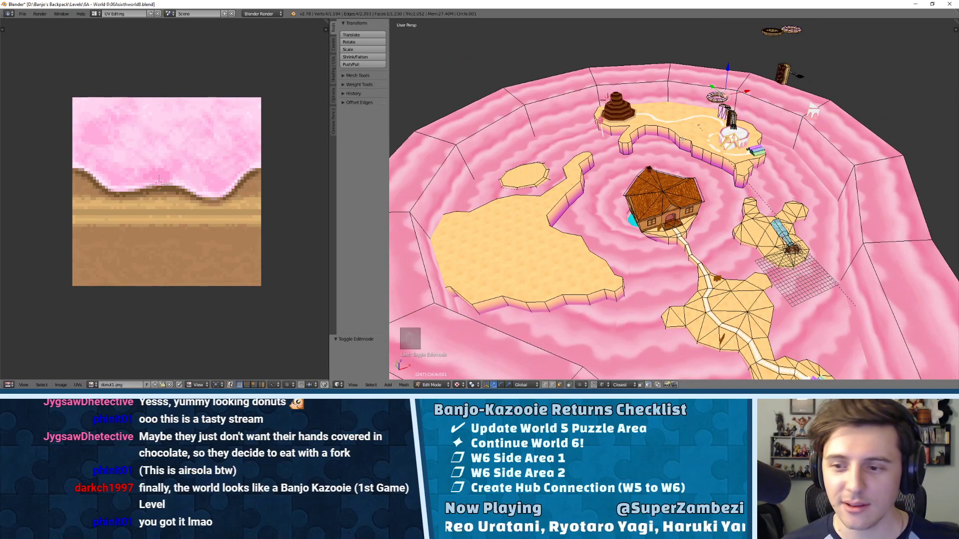
{"action": "middle_click_drag", "start_coordinate": [700, 106], "coordinate": [953, 290]}
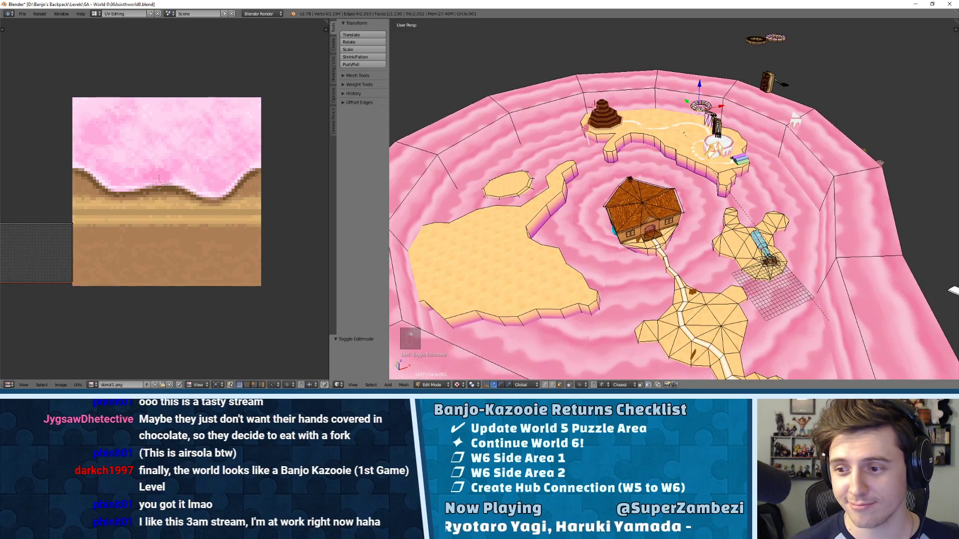
{"action": "key", "text": "KP_Decimal"}
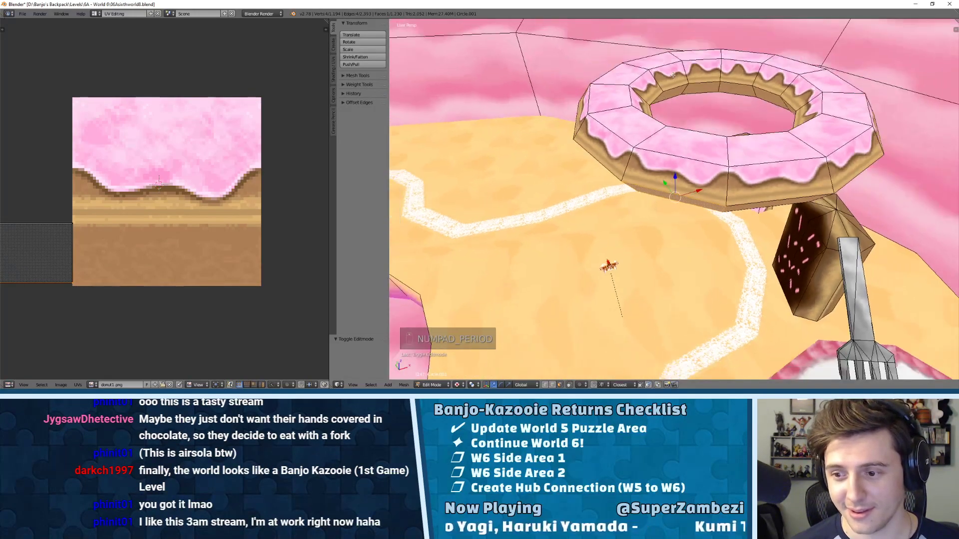
{"action": "middle_click_drag", "start_coordinate": [706, 87], "coordinate": [737, 98]}
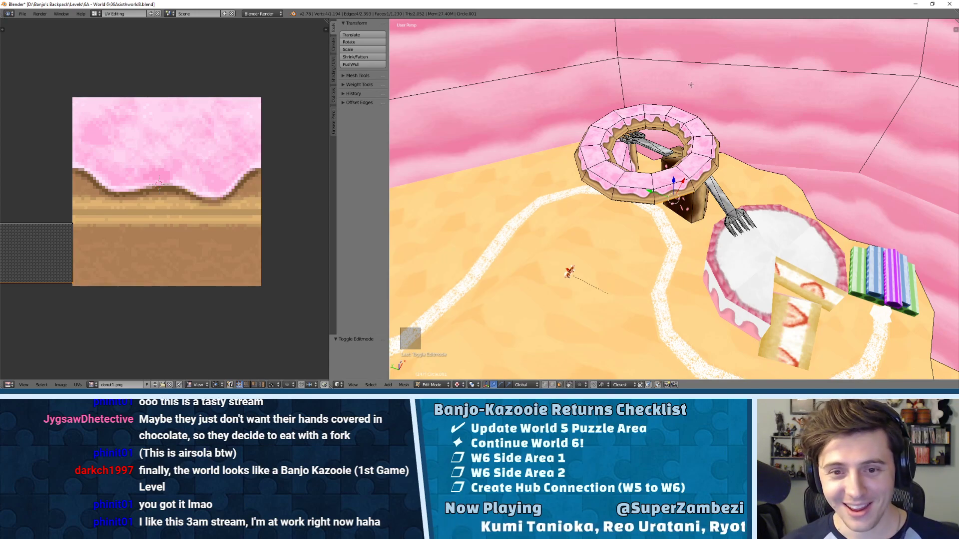
- Select the whole linked mesh of the pink-frosted donut and rotate it 90° in the front view so it stands upright
{"action": "key", "text": "l"}
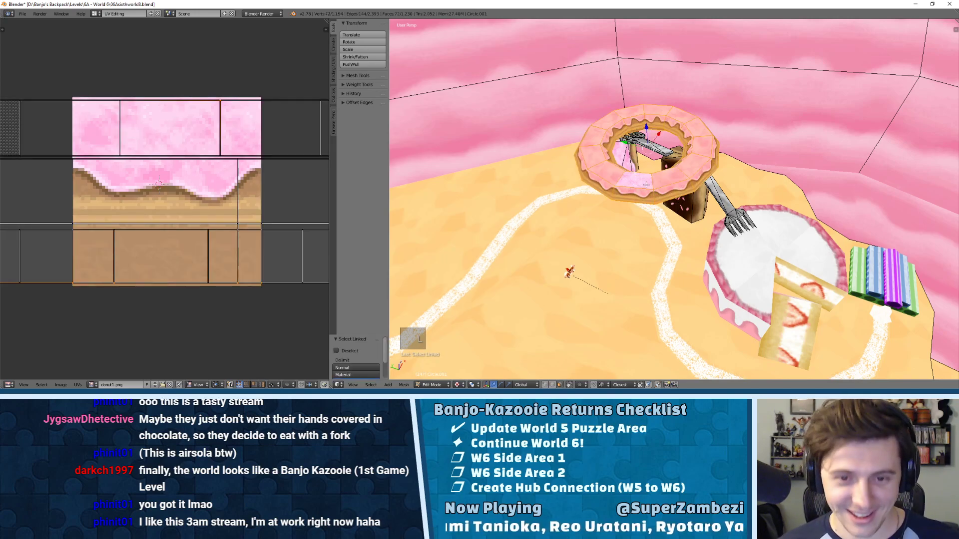
{"action": "scroll", "coordinate": [665, 184], "scroll_direction": "up", "scroll_amount": 2}
{"action": "scroll", "coordinate": [667, 181], "scroll_direction": "down", "scroll_amount": 6}
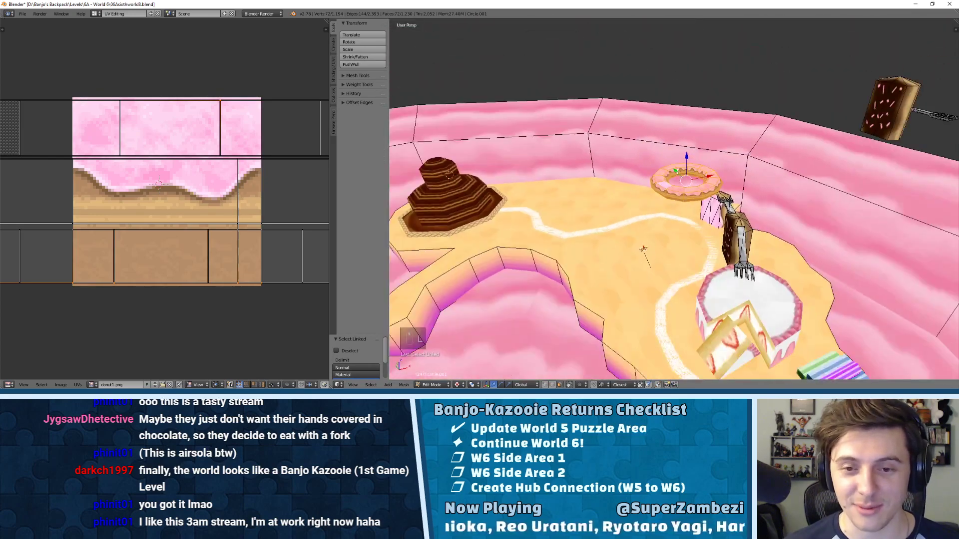
{"action": "middle_click_drag", "start_coordinate": [705, 167], "coordinate": [670, 133]}
{"action": "key", "text": "KP_Decimal"}
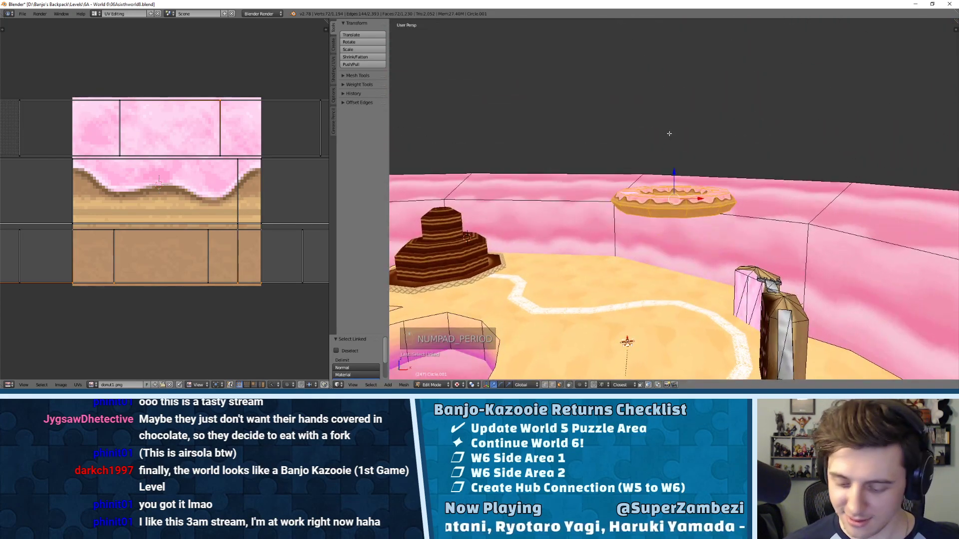
{"action": "key", "text": "KP_Decimal"}
{"action": "key", "text": "KP_1"}
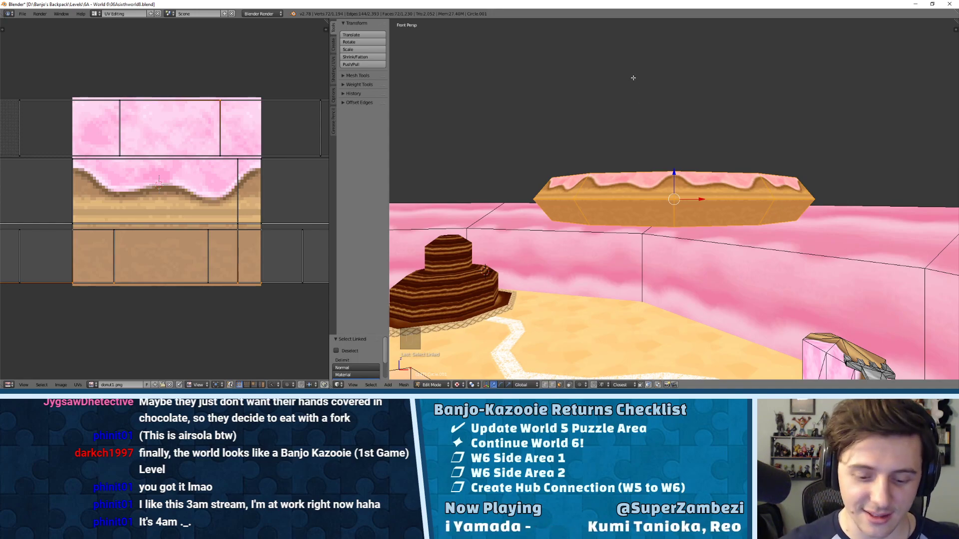
{"action": "key", "text": "KP_7"}
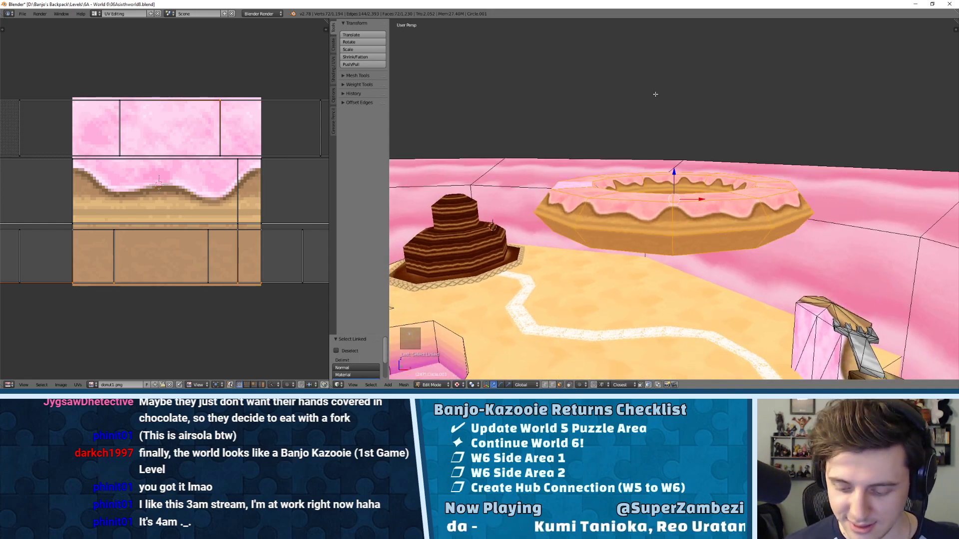
{"action": "key", "text": "KP_Decimal"}
{"action": "key", "text": "KP_1"}
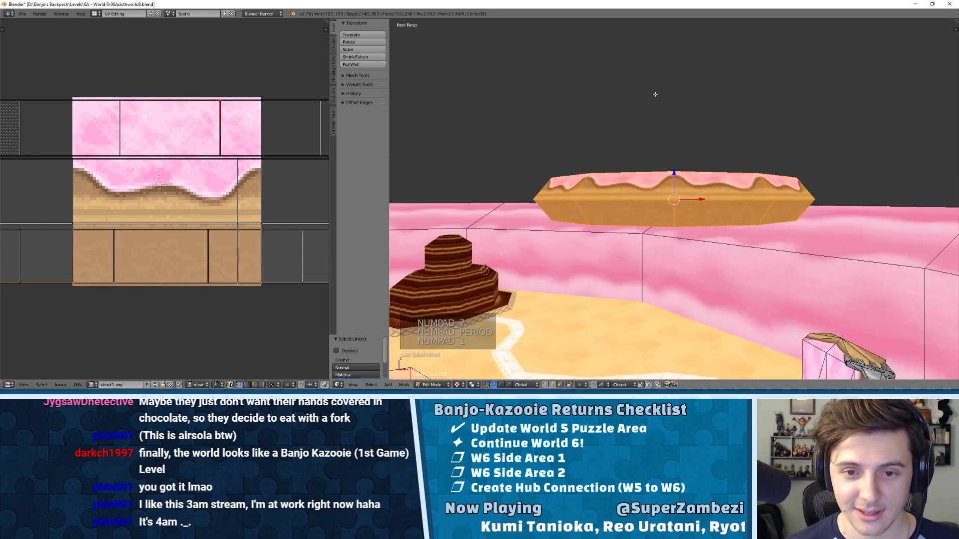
{"action": "type", "text": "r"}
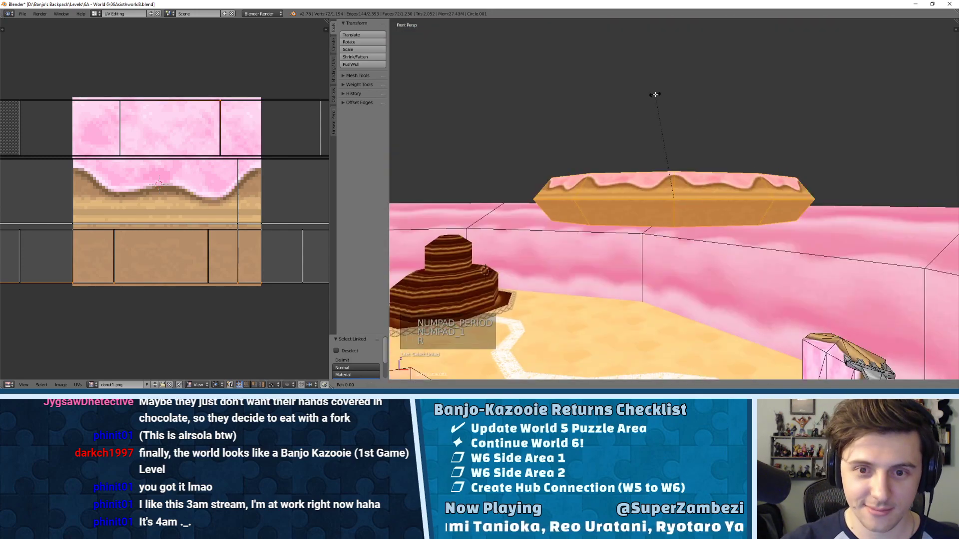
{"action": "type", "text": "90"}
{"action": "key", "text": "Return"}
- Examine the upright donut's placement relative to the donut pieces, forks, cake and chocolate mound on the platform
{"action": "scroll", "coordinate": [655, 94], "scroll_direction": "down", "scroll_amount": 5}
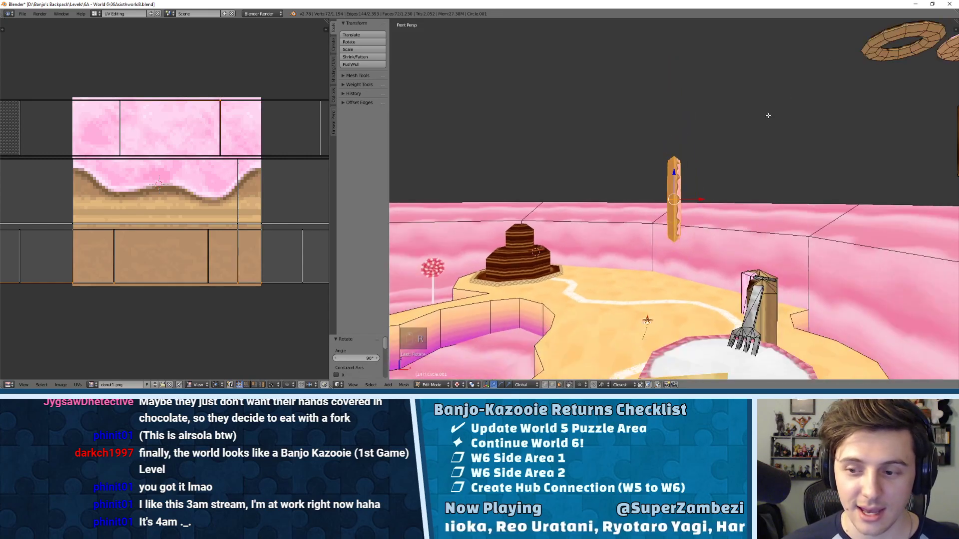
{"action": "middle_click_drag", "start_coordinate": [766, 115], "coordinate": [786, 189]}
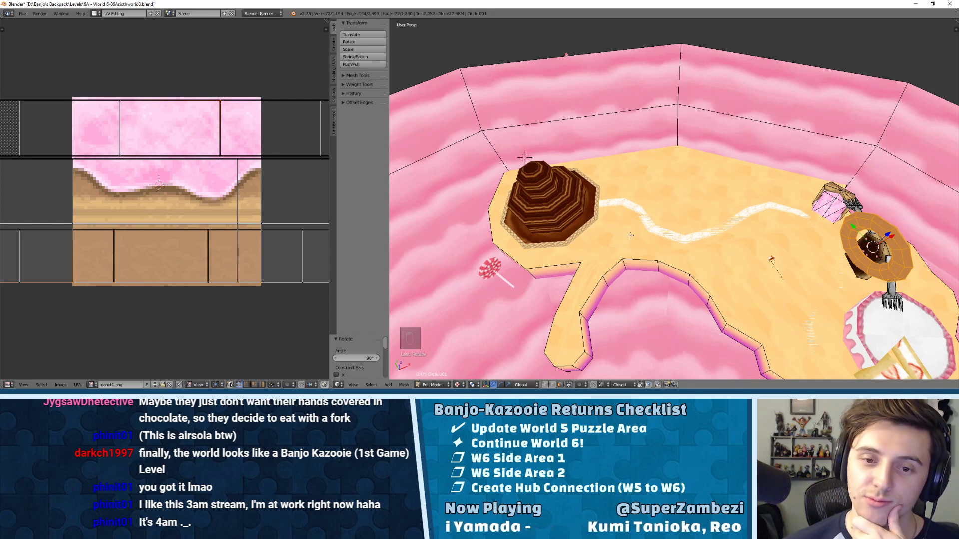
{"action": "scroll", "coordinate": [635, 220], "scroll_direction": "down", "scroll_amount": 4}
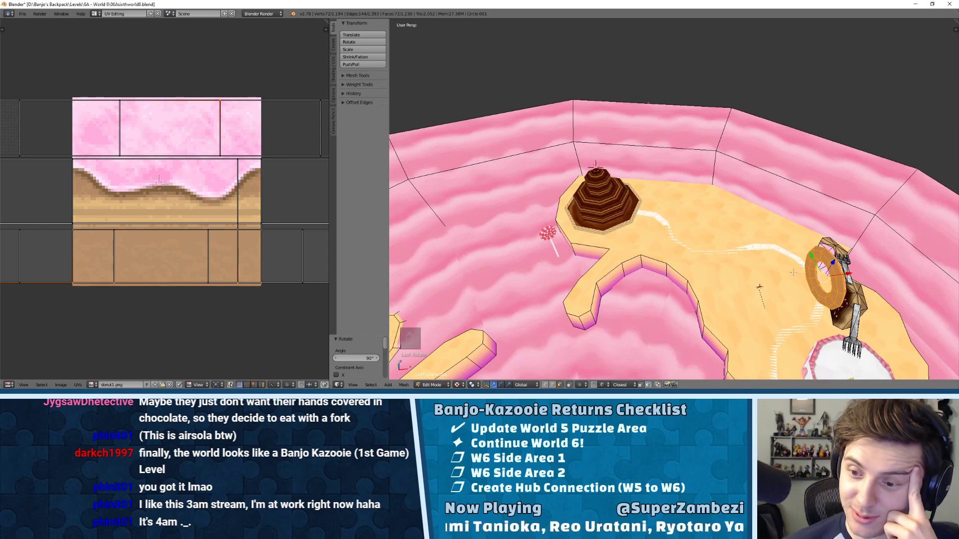
{"action": "middle_click_drag", "start_coordinate": [755, 241], "coordinate": [701, 242]}
{"action": "scroll", "coordinate": [750, 189], "scroll_direction": "up", "scroll_amount": 3}
{"action": "middle_click_drag", "start_coordinate": [693, 245], "coordinate": [641, 310]}
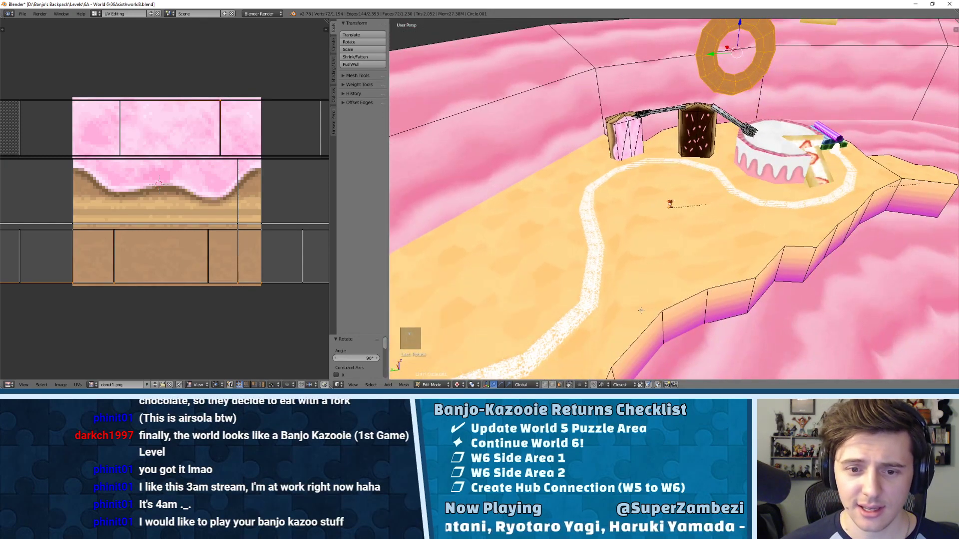
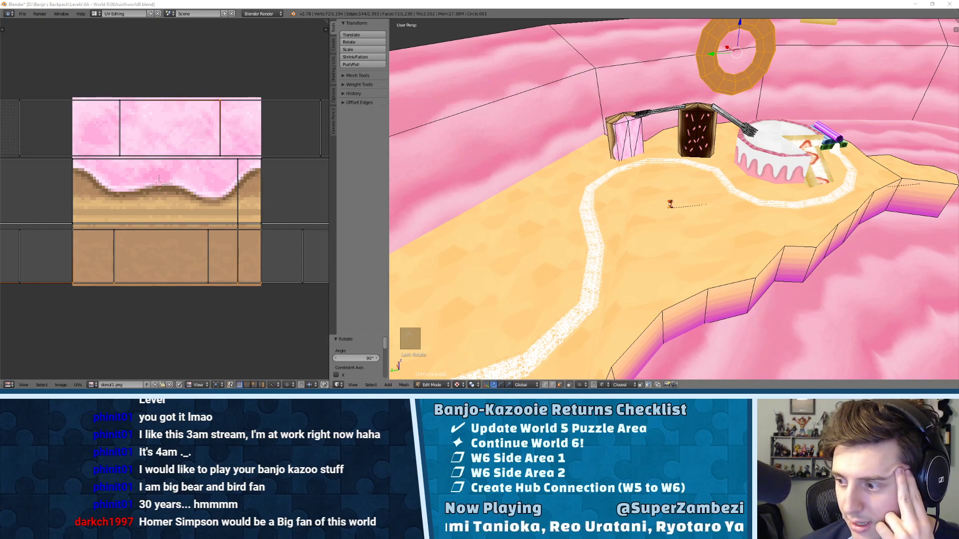
- Switch to File Explorer, open the Export DAE folder inside Star Summit, select summit11.obj and start a second Blender instance
{"action": "left_click_drag", "start_coordinate": [958, 116], "coordinate": [716, 58]}
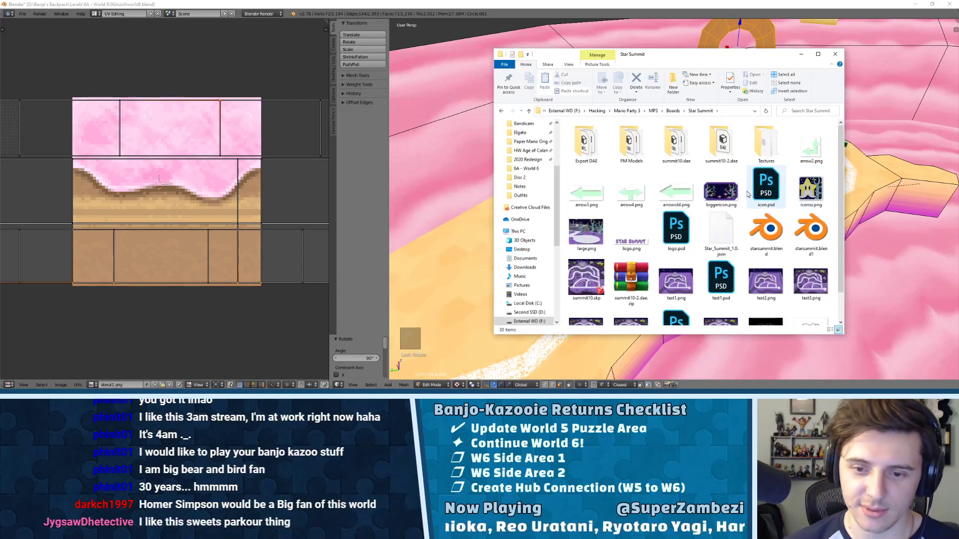
{"action": "scroll", "coordinate": [749, 200], "scroll_direction": "down", "scroll_amount": 1}
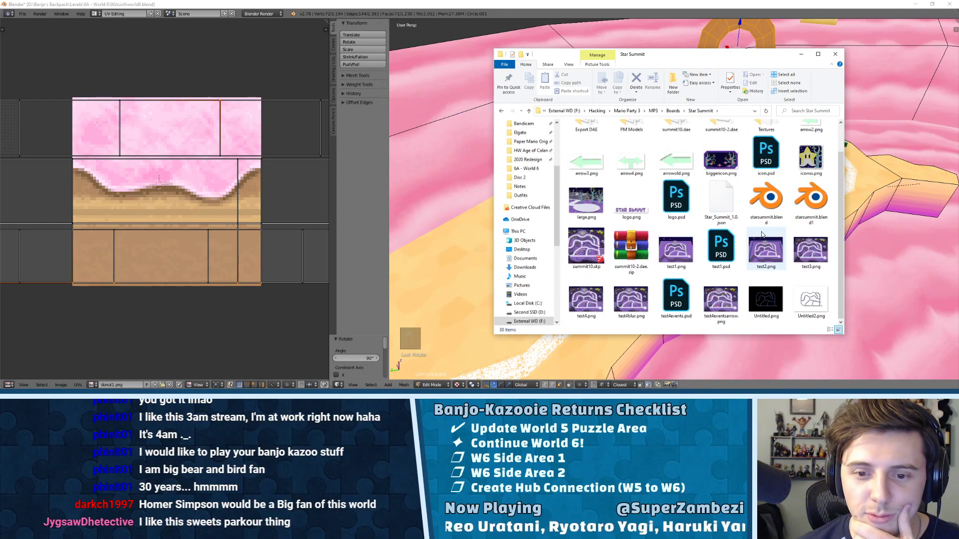
{"action": "scroll", "coordinate": [689, 229], "scroll_direction": "up", "scroll_amount": 1}
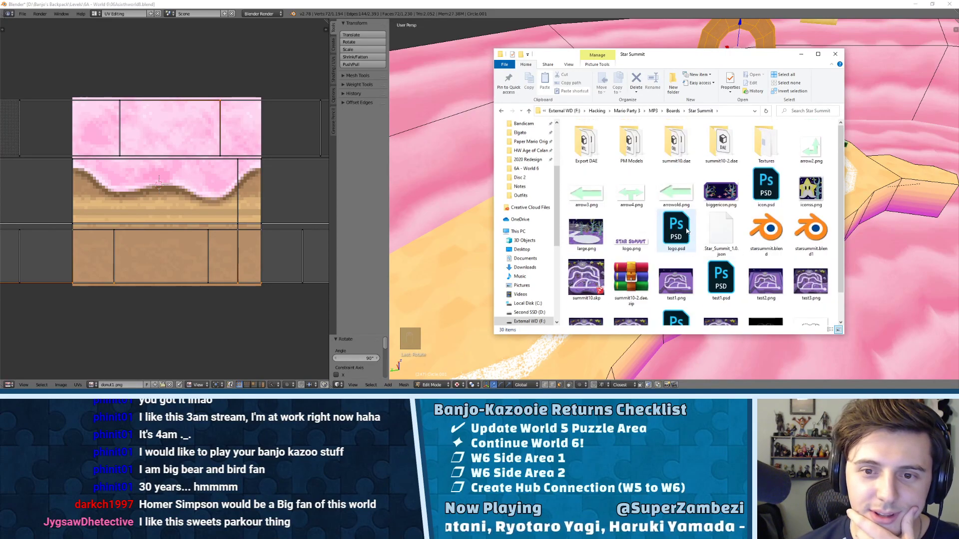
{"action": "double_click", "coordinate": [586, 151]}
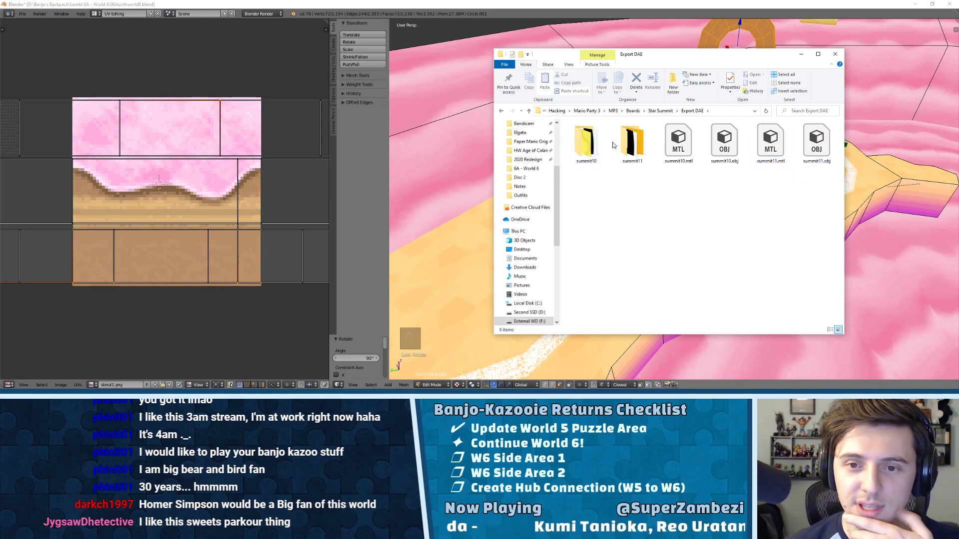
{"action": "left_click", "coordinate": [809, 150]}
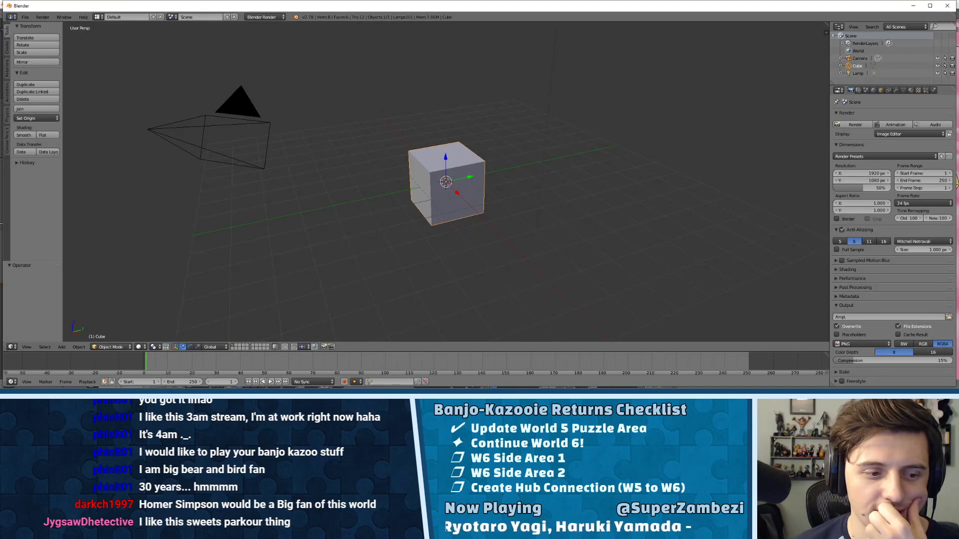
- Return to the Star Summit folder in File Explorer, open test1.png and page through the board renders to test3.png
{"action": "left_click", "coordinate": [487, 388]}
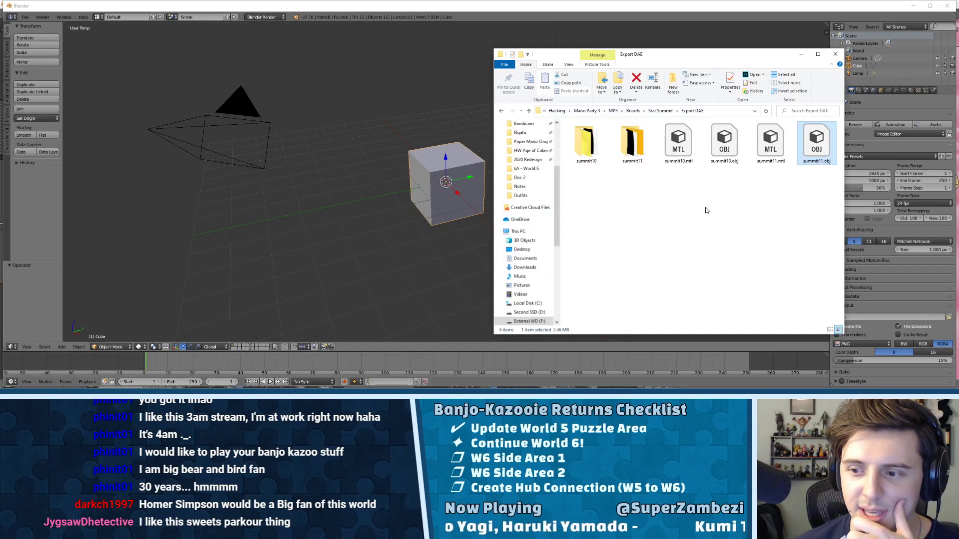
{"action": "scroll", "coordinate": [764, 194], "scroll_direction": "down", "scroll_amount": 1}
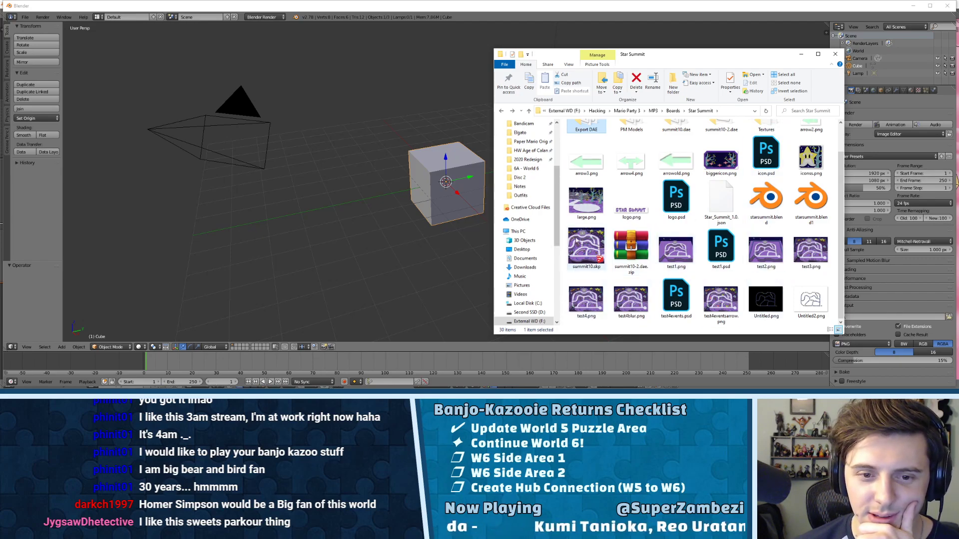
{"action": "left_click", "coordinate": [675, 256]}
{"action": "double_click", "coordinate": [674, 256]}
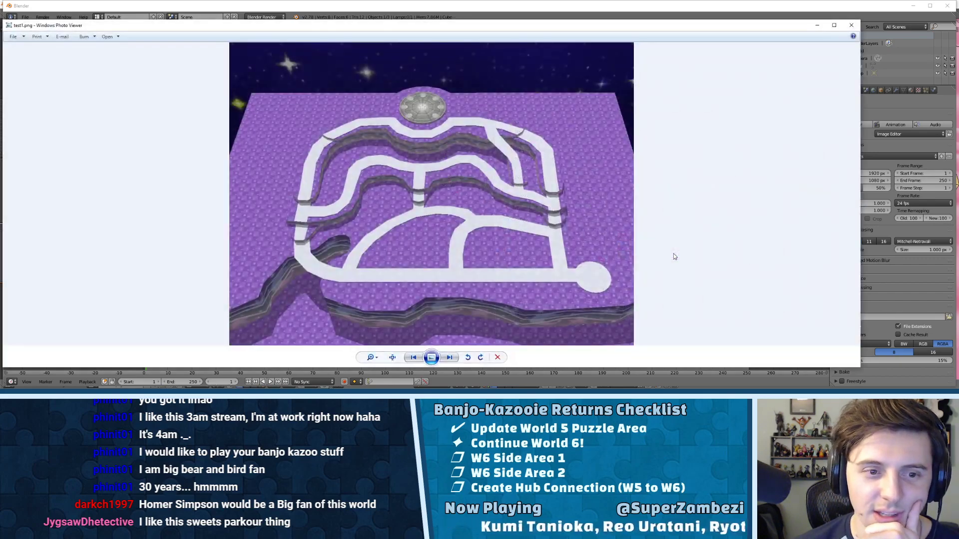
{"action": "key", "text": "Right"}
{"action": "key", "text": "Left"}
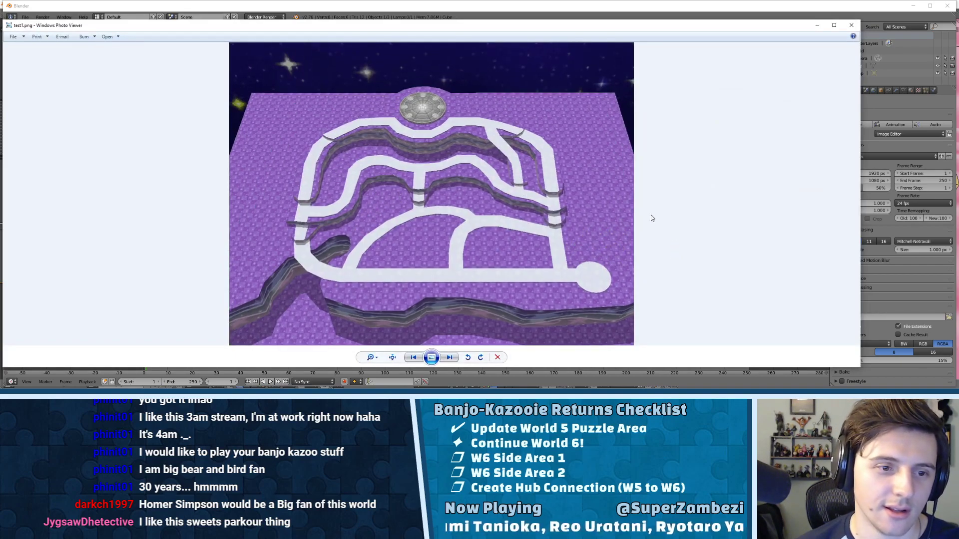
{"action": "key", "text": "Right"}
{"action": "key", "text": "Right"}
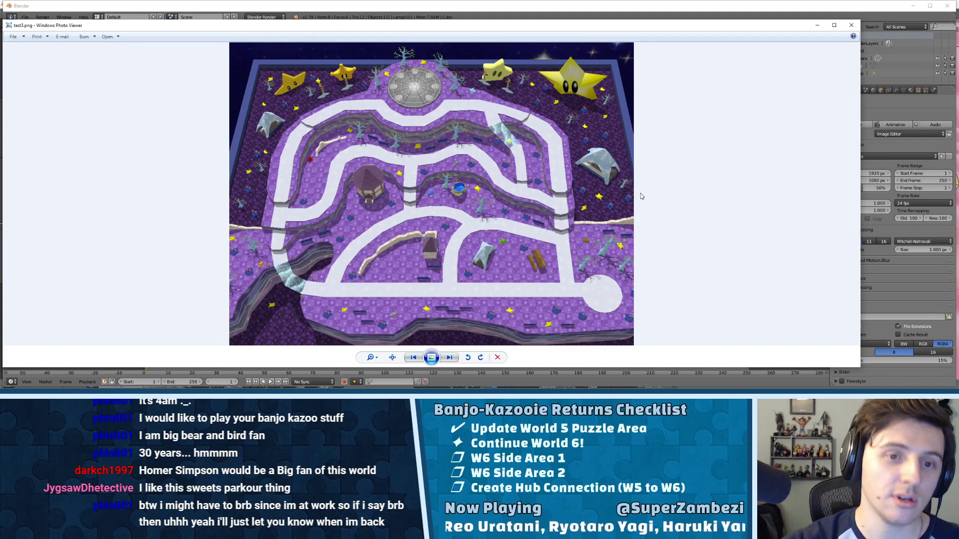
- Inspect the ground details of test3.png up close, close the image and return to the folders in Star Summit
{"action": "scroll", "coordinate": [474, 317], "scroll_direction": "up", "scroll_amount": 10}
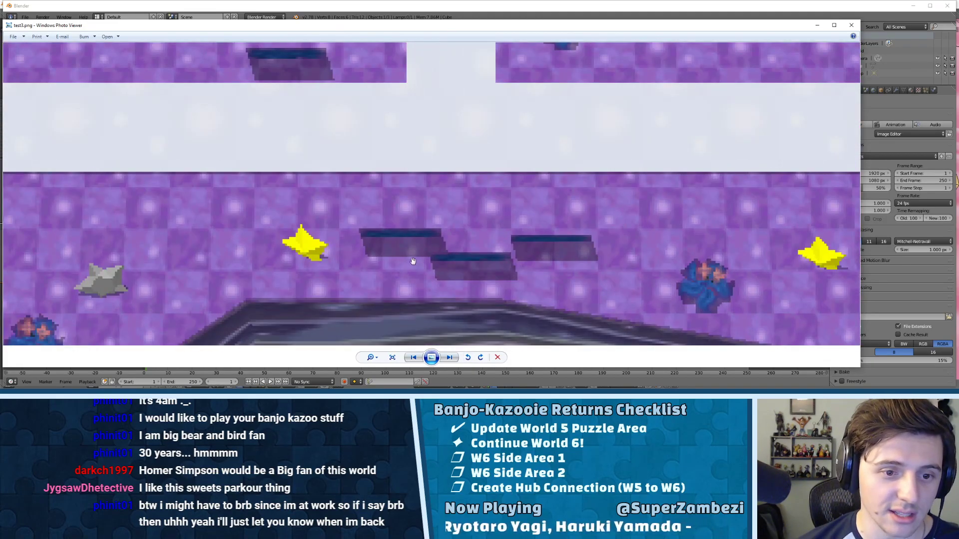
{"action": "scroll", "coordinate": [412, 261], "scroll_direction": "down", "scroll_amount": 10}
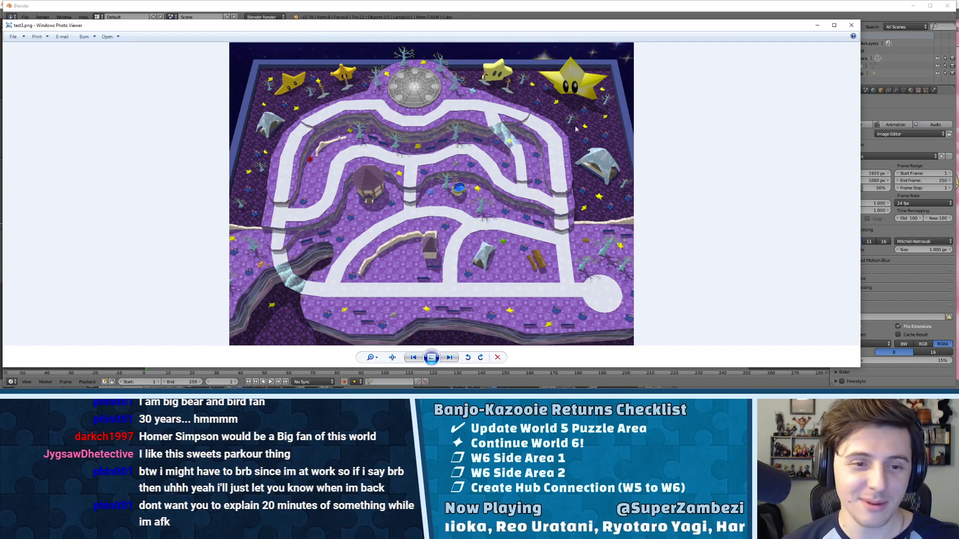
{"action": "left_click", "coordinate": [851, 25]}
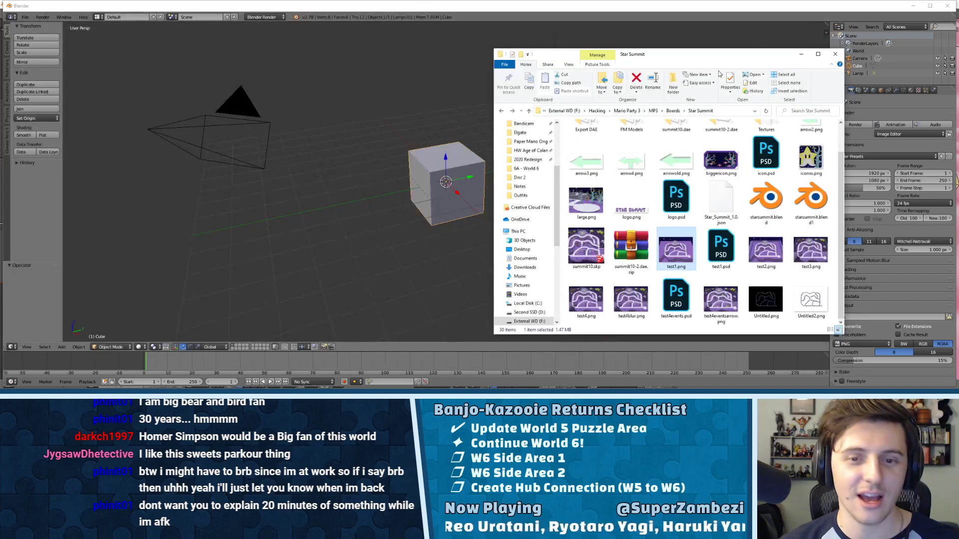
{"action": "scroll", "coordinate": [643, 190], "scroll_direction": "up", "scroll_amount": 1}
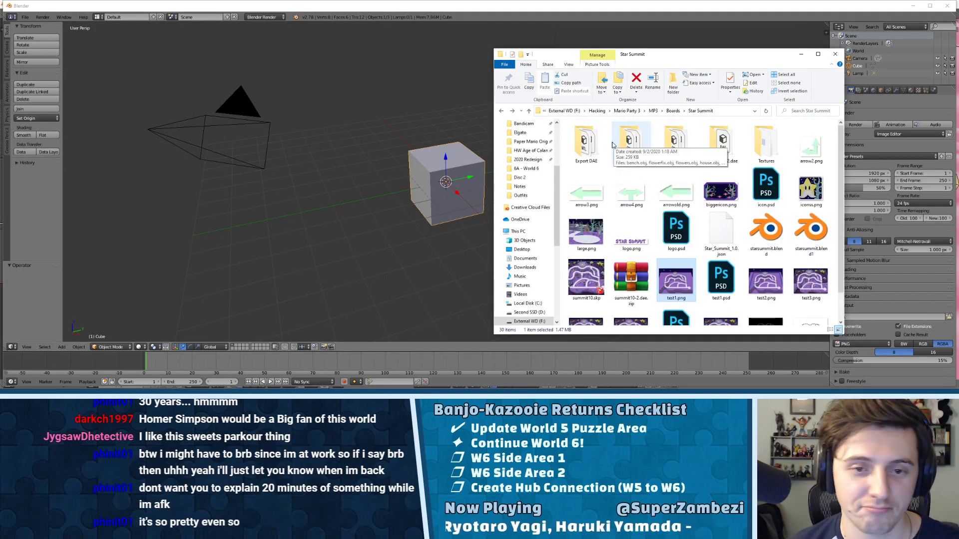
- Open the Export DAE folder, switch to the new Blender instance and delete all default objects from its scene
{"action": "double_click", "coordinate": [598, 152]}
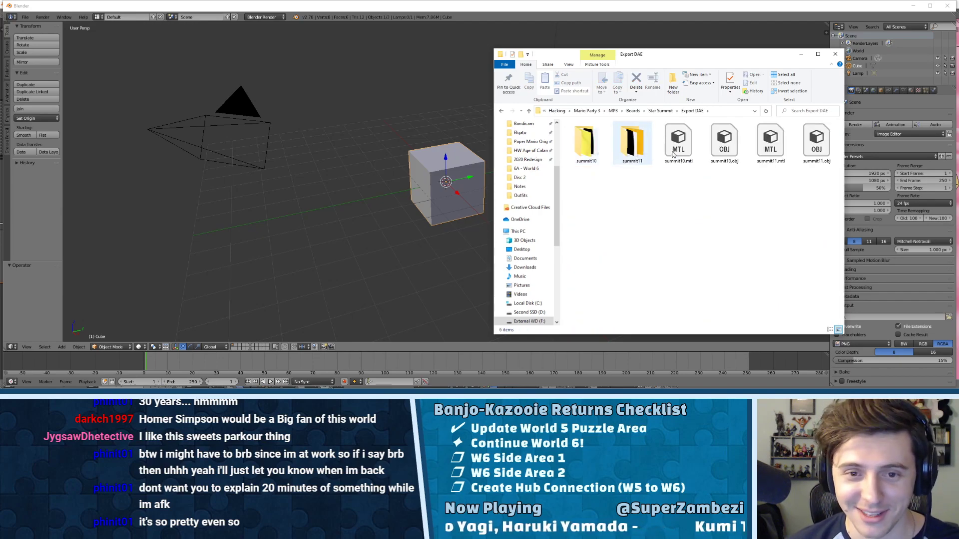
{"action": "left_click", "coordinate": [25, 17]}
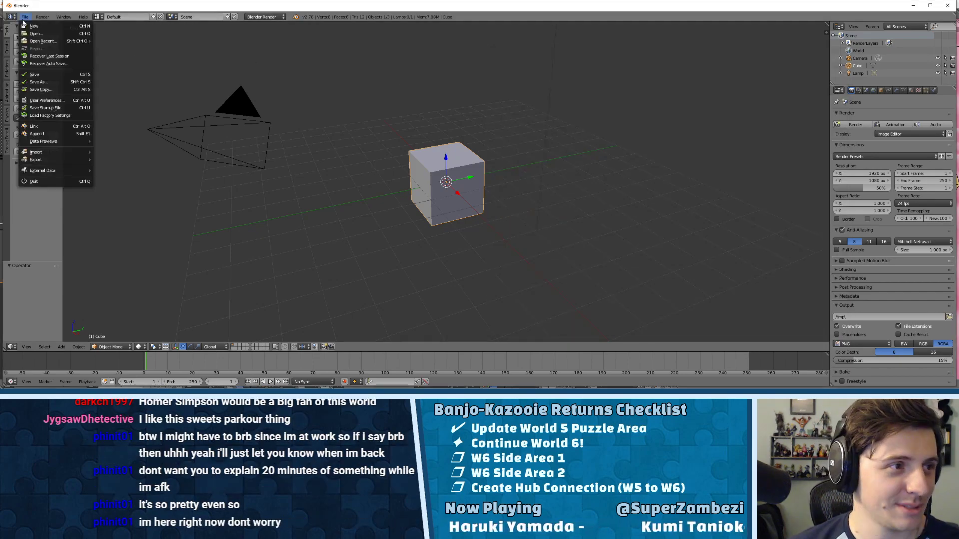
{"action": "key", "text": "a"}
{"action": "key", "text": "a"}
{"action": "key", "text": "x"}
{"action": "left_click", "coordinate": [360, 144]}
- Import summit11.obj as a Wavefront model, using the Export DAE folder path copied from File Explorer
{"action": "left_click", "coordinate": [25, 17]}
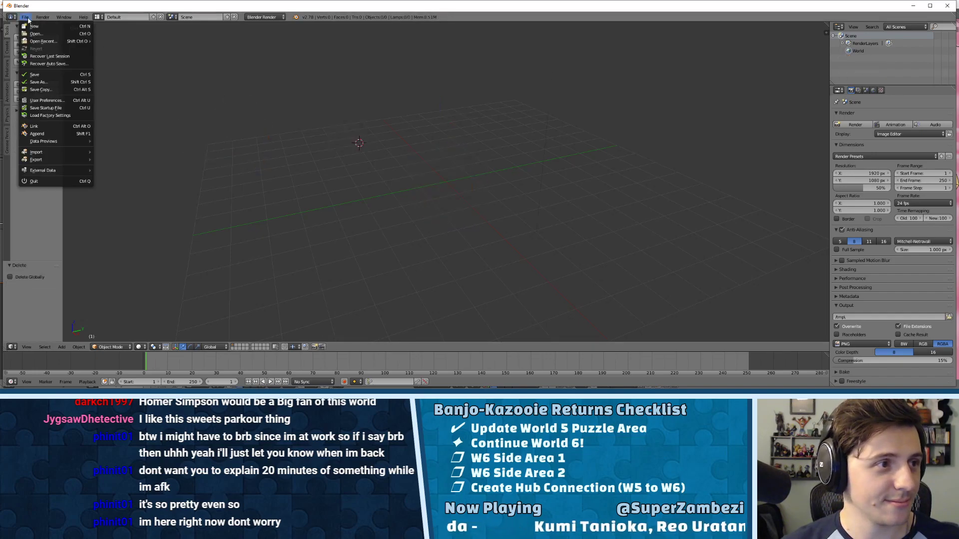
{"action": "mouse_move", "coordinate": [48, 152]}
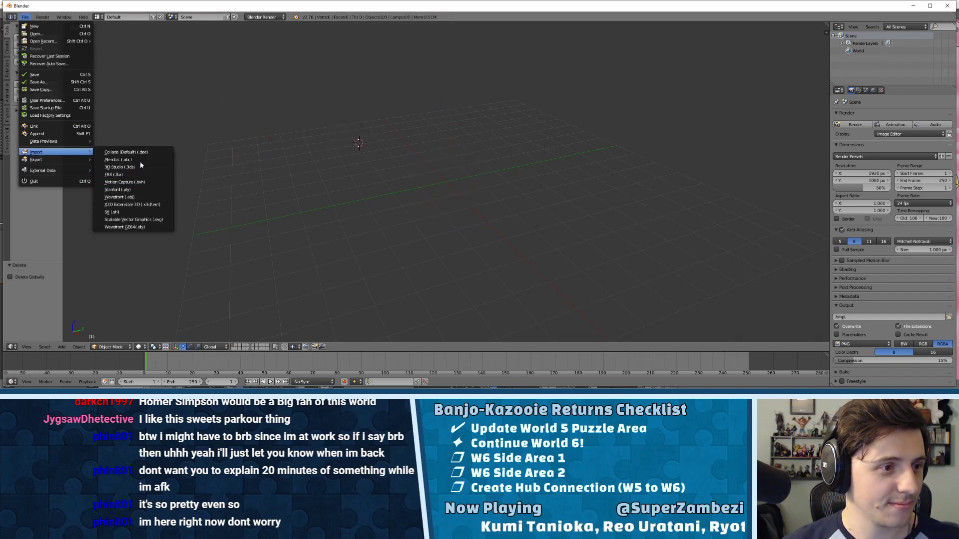
{"action": "left_click", "coordinate": [130, 197]}
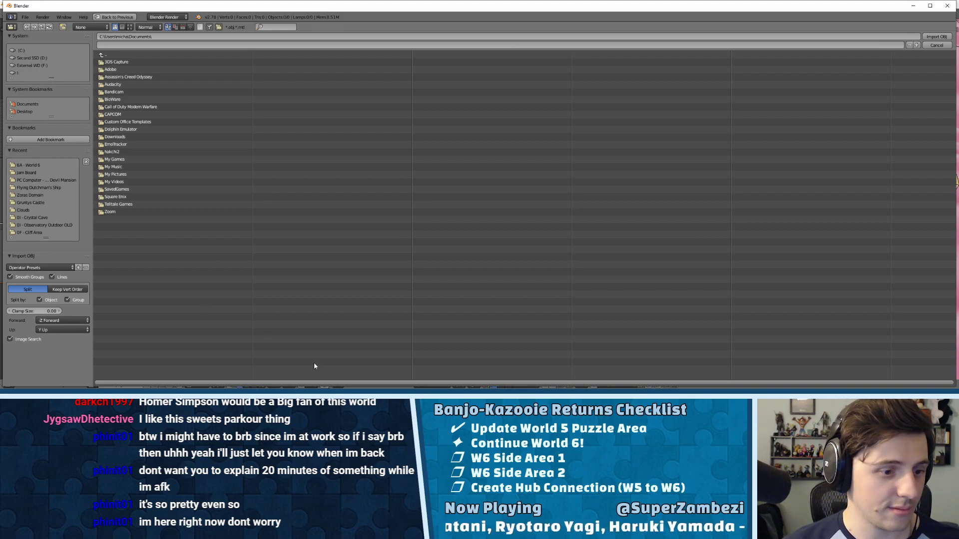
{"action": "key", "text": "alt+Tab"}
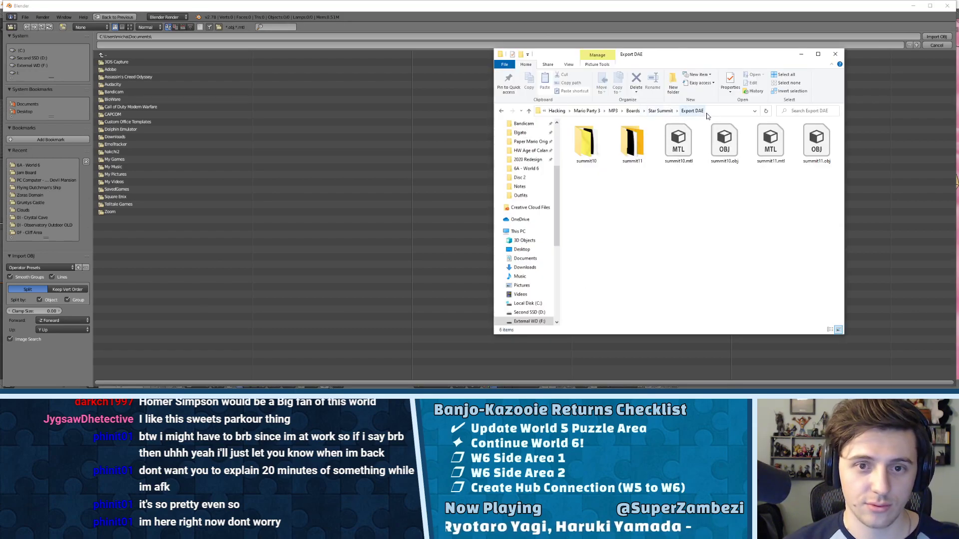
{"action": "left_click", "coordinate": [724, 112]}
{"action": "key", "text": "ctrl+c"}
{"action": "left_click", "coordinate": [426, 55]}
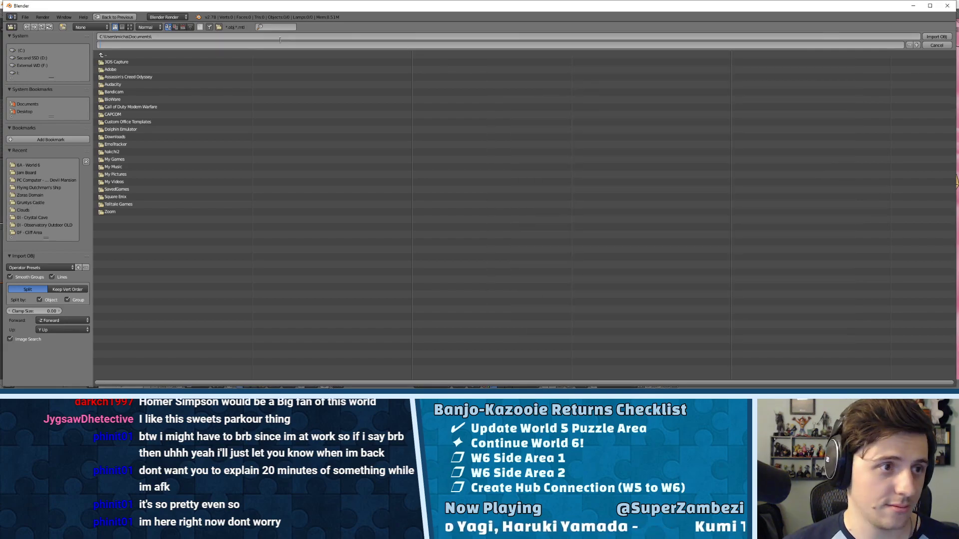
{"action": "left_click", "coordinate": [149, 37]}
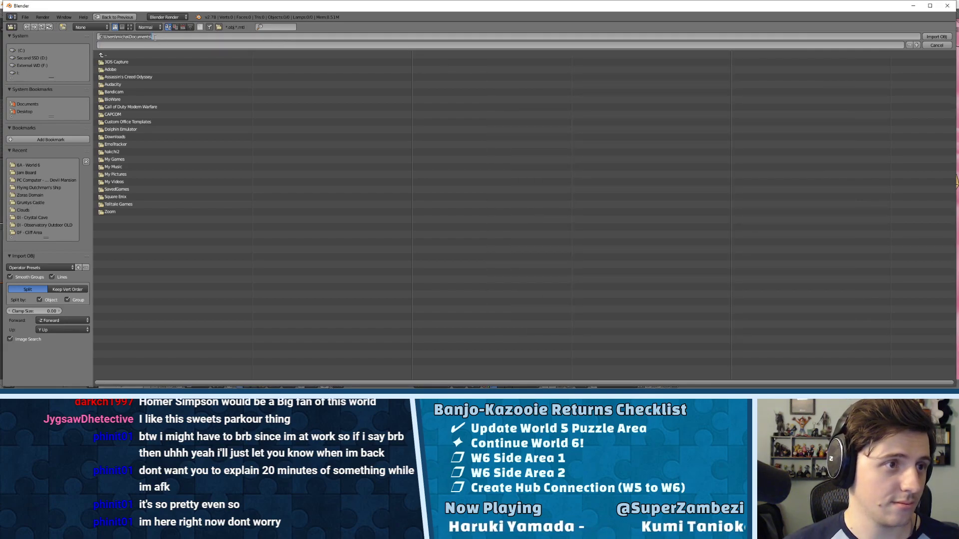
{"action": "key", "text": "ctrl+v"}
{"action": "key", "text": "Return"}
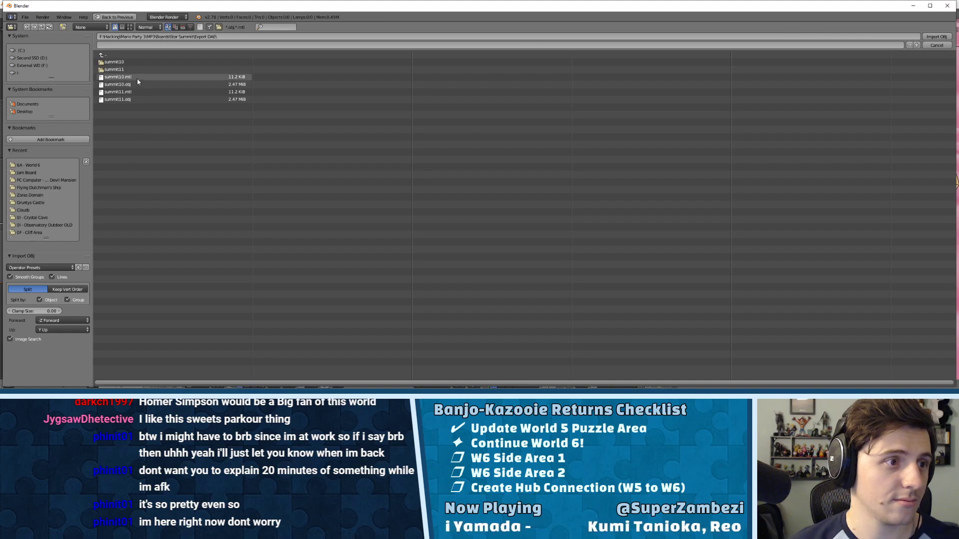
{"action": "left_click", "coordinate": [130, 100]}
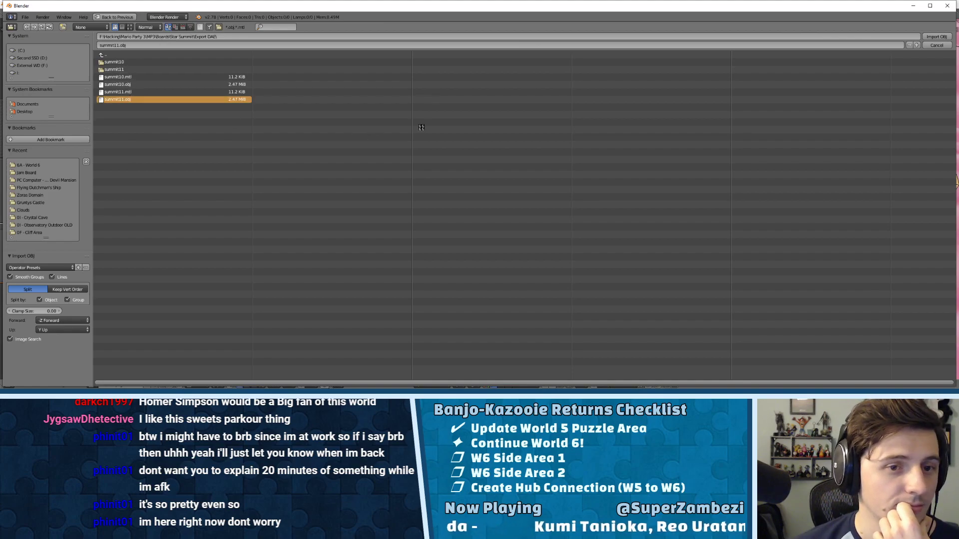
{"action": "key", "text": "Return"}
- Examine the imported board's paths, tents, picnic table, trees and houses close up and from above
{"action": "scroll", "coordinate": [530, 192], "scroll_direction": "down", "scroll_amount": 5}
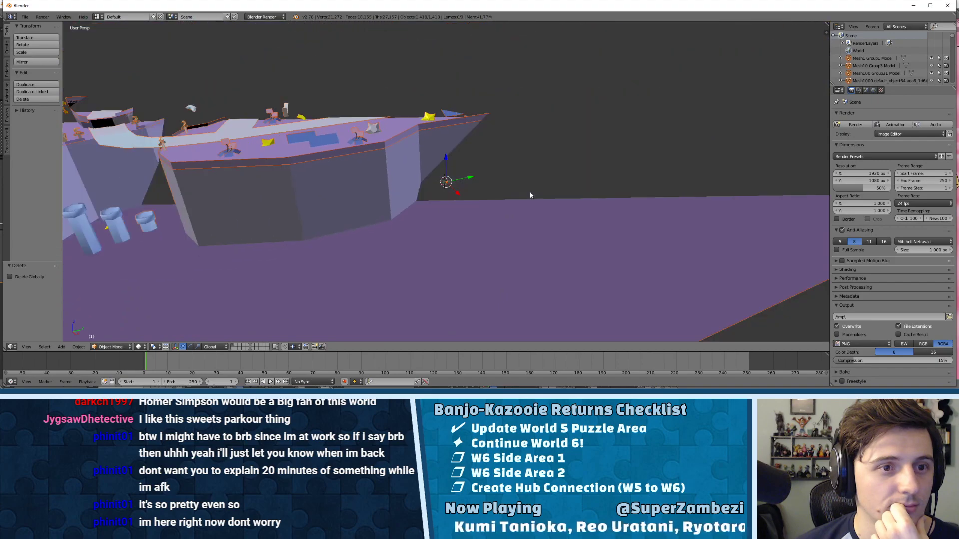
{"action": "scroll", "coordinate": [530, 195], "scroll_direction": "up", "scroll_amount": 3}
{"action": "middle_click_drag", "start_coordinate": [531, 195], "coordinate": [598, 142]}
{"action": "scroll", "coordinate": [559, 73], "scroll_direction": "down", "scroll_amount": 4}
{"action": "scroll", "coordinate": [562, 147], "scroll_direction": "up", "scroll_amount": 3}
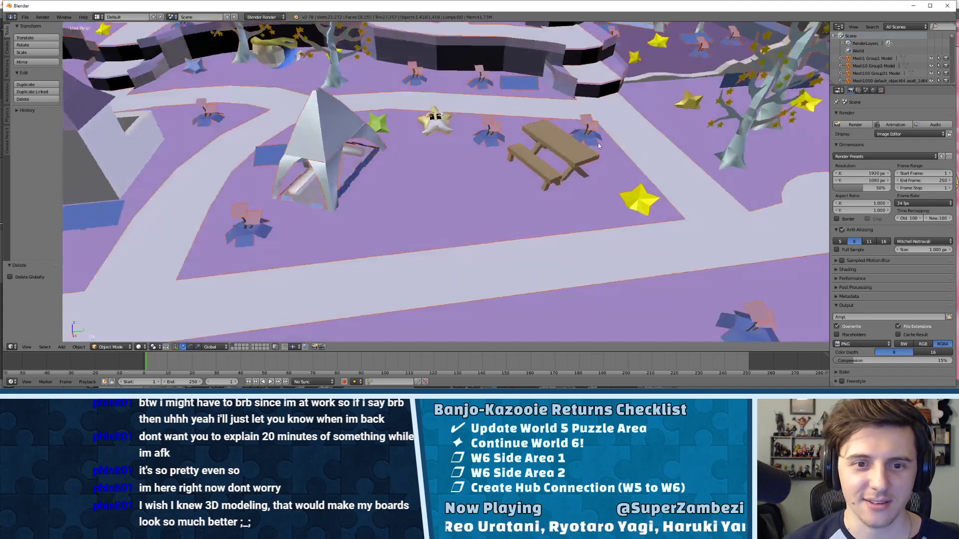
{"action": "scroll", "coordinate": [598, 143], "scroll_direction": "down", "scroll_amount": 4}
{"action": "scroll", "coordinate": [476, 151], "scroll_direction": "up", "scroll_amount": 3}
{"action": "scroll", "coordinate": [645, 169], "scroll_direction": "up", "scroll_amount": 2}
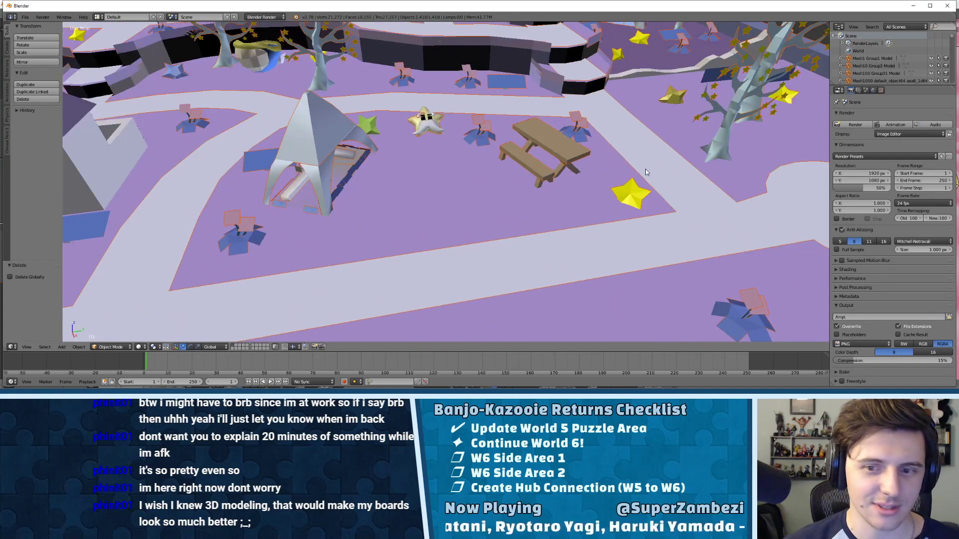
{"action": "middle_click_drag", "start_coordinate": [645, 169], "coordinate": [435, 163]}
{"action": "scroll", "coordinate": [660, 149], "scroll_direction": "down", "scroll_amount": 2}
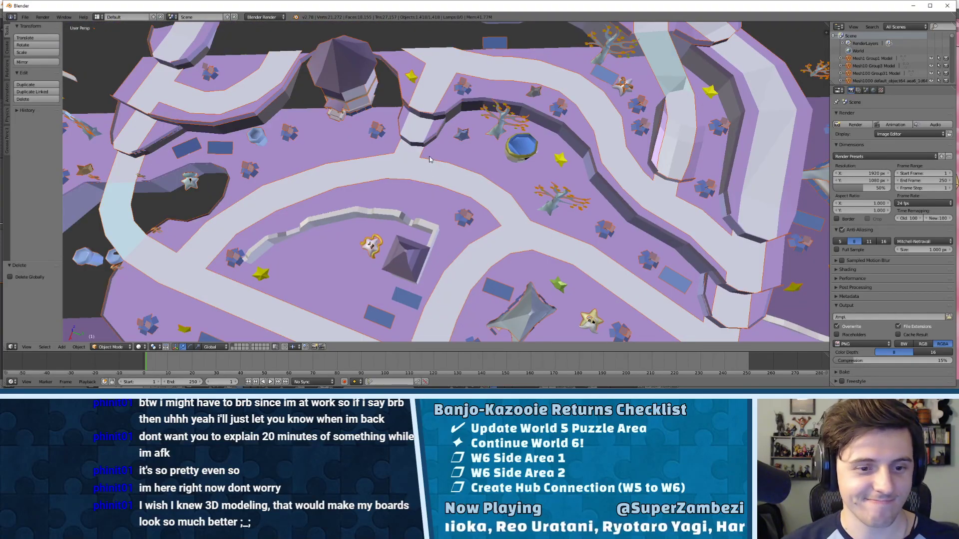
- Set the viewport shading to Texture for the imported board model
{"action": "left_click", "coordinate": [140, 346]}
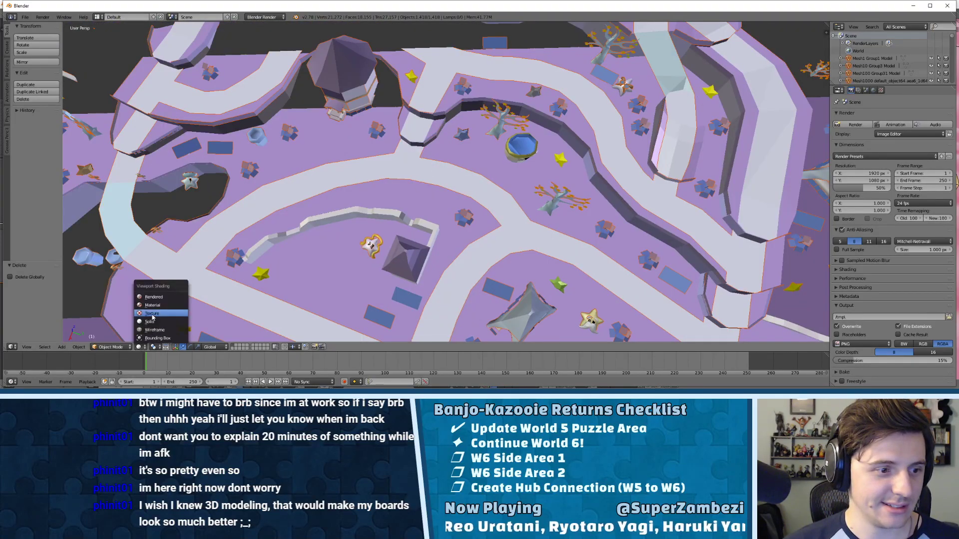
{"action": "left_click", "coordinate": [152, 315]}
{"action": "middle_click_drag", "start_coordinate": [380, 215], "coordinate": [532, 148]}
- Try scaling the whole imported board model by -0.050 and undo the scaling
{"action": "key", "text": "s"}
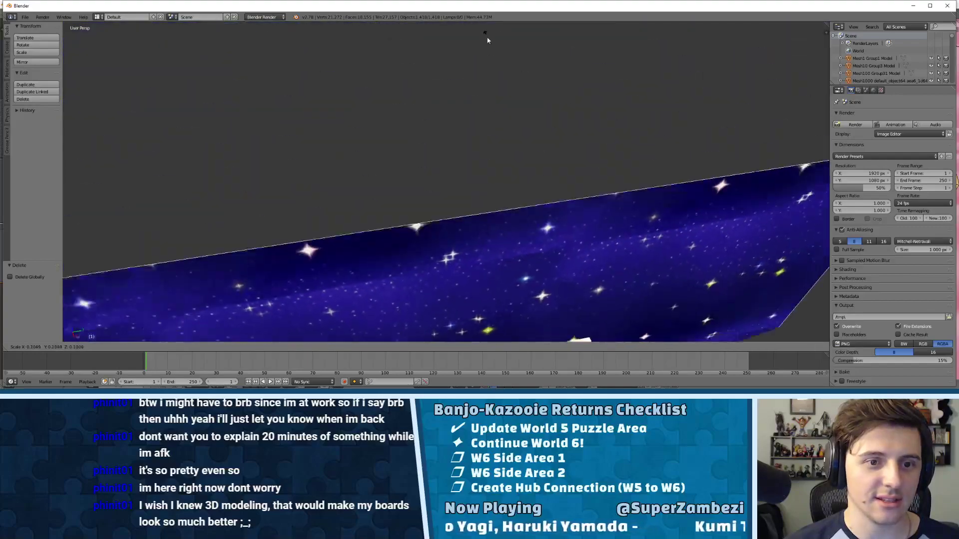
{"action": "left_click", "coordinate": [503, 150]}
{"action": "key", "text": "KP_Decimal"}
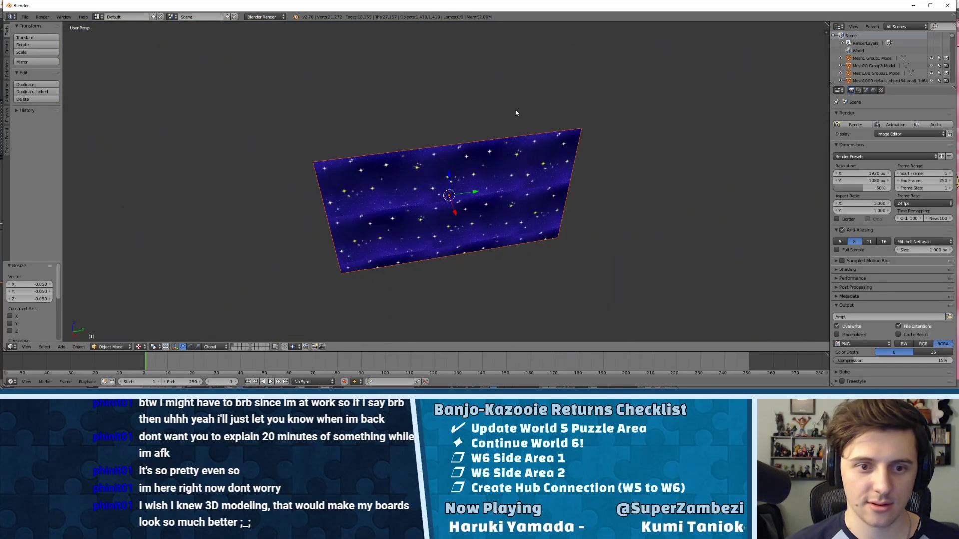
{"action": "scroll", "coordinate": [460, 213], "scroll_direction": "up", "scroll_amount": 5}
{"action": "mouse_move", "coordinate": [470, 177]}
{"action": "middle_mouse_down"}
{"action": "mouse_move", "coordinate": [496, 160]}
{"action": "mouse_move", "coordinate": [529, 164]}
{"action": "mouse_move", "coordinate": [469, 164]}
{"action": "middle_mouse_up"}
{"action": "scroll", "coordinate": [469, 164], "scroll_direction": "down", "scroll_amount": 4}
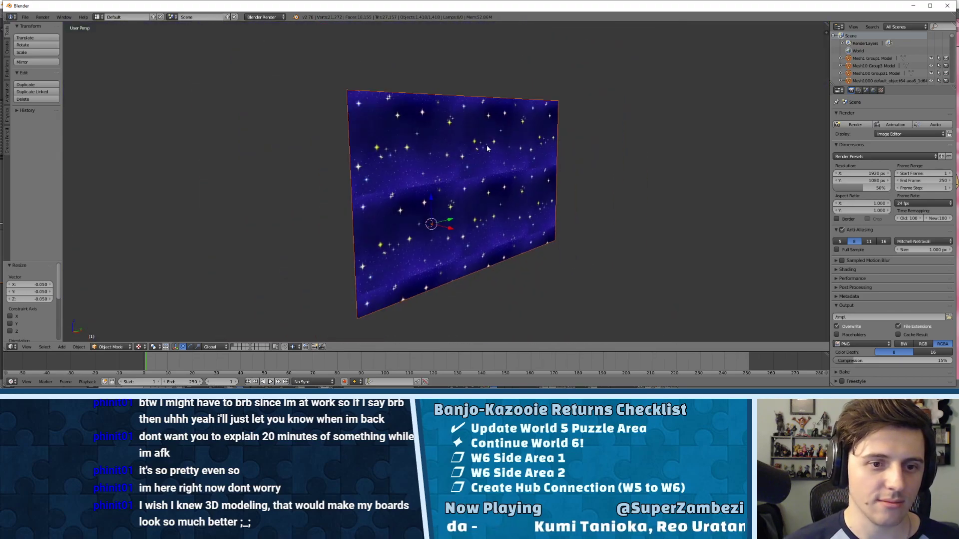
{"action": "key", "text": "ctrl+z"}
- Scale the whole imported board model down to about 0.072 on all axes
{"action": "key", "text": "s"}
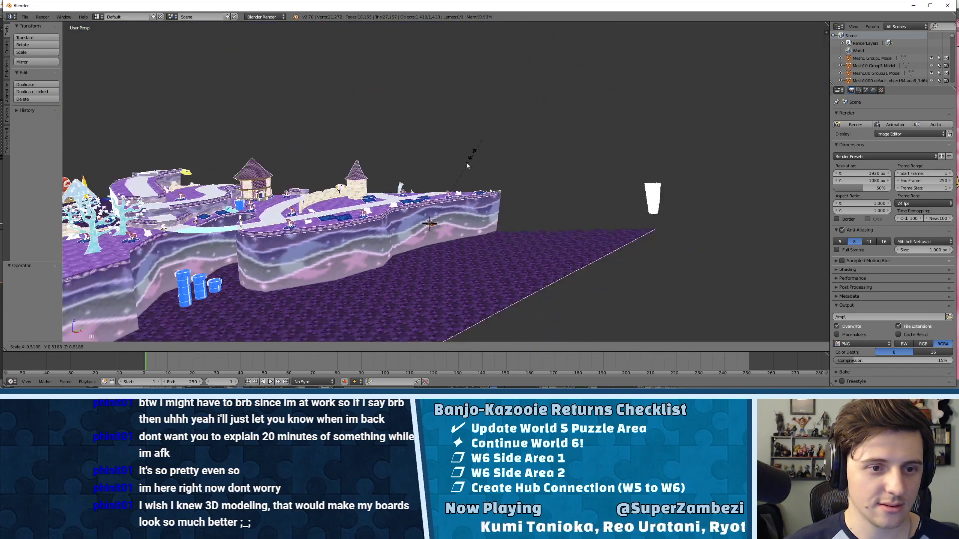
{"action": "left_click", "coordinate": [429, 201]}
{"action": "key", "text": "KP_1"}
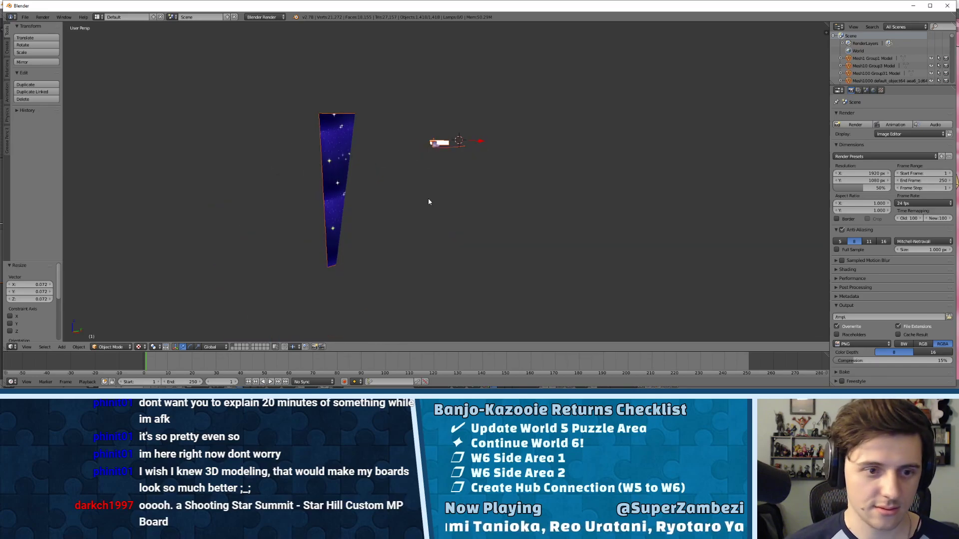
- Examine the textured Star Summit board against its starry backdrop, including the terraces, houses, trees and large star
{"action": "middle_click_drag", "start_coordinate": [425, 146], "coordinate": [428, 133]}
{"action": "scroll", "coordinate": [428, 132], "scroll_direction": "up", "scroll_amount": 3}
{"action": "middle_click_drag", "start_coordinate": [476, 97], "coordinate": [489, 183]}
{"action": "scroll", "coordinate": [548, 158], "scroll_direction": "up", "scroll_amount": 6}
{"action": "scroll", "coordinate": [491, 185], "scroll_direction": "up", "scroll_amount": 2}
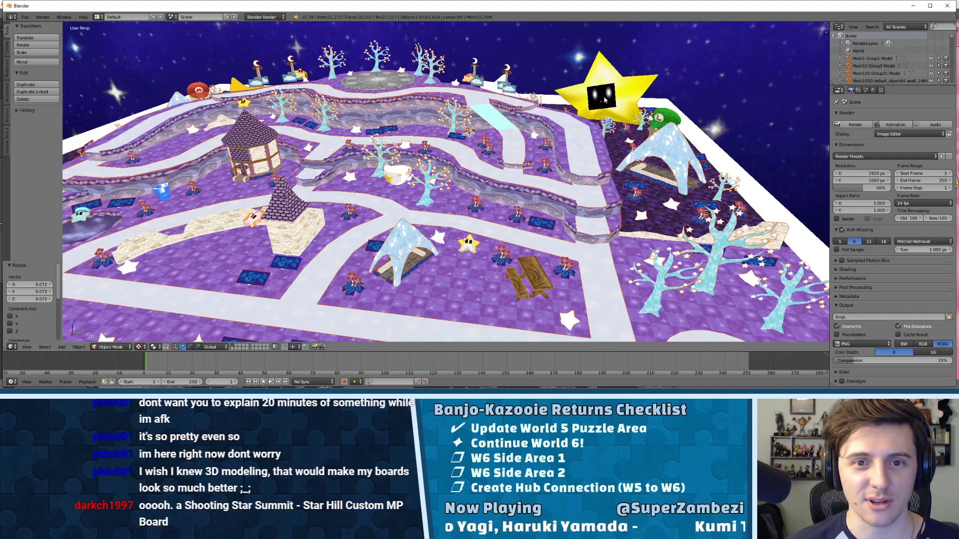
{"action": "middle_click_drag", "start_coordinate": [325, 125], "coordinate": [540, 182], "text": "shift"}
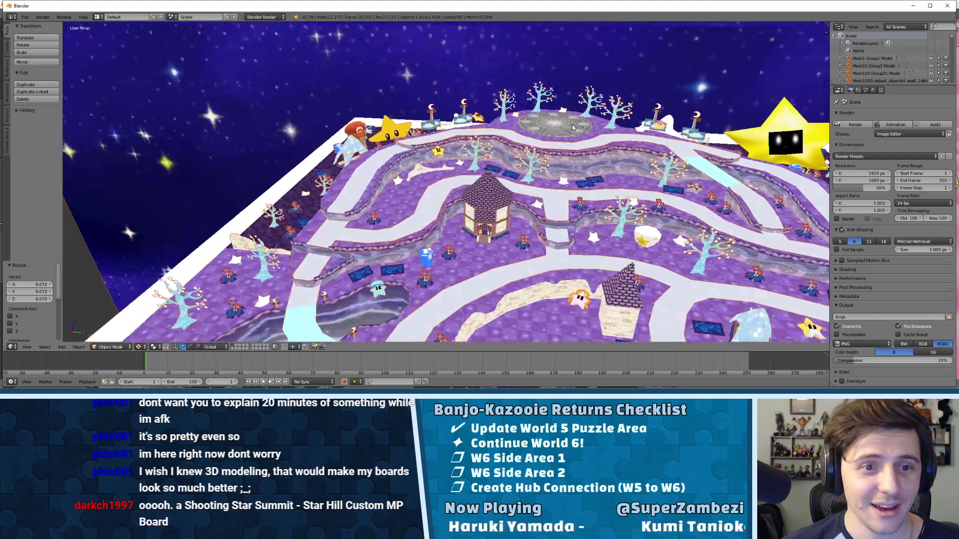
{"action": "middle_click_drag", "start_coordinate": [382, 192], "coordinate": [528, 169]}
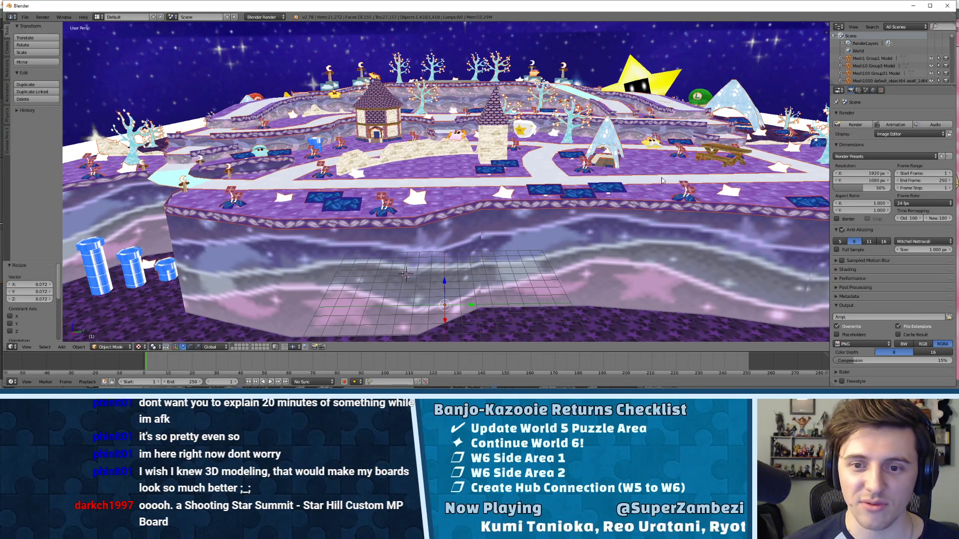
{"action": "middle_click_drag", "start_coordinate": [661, 178], "coordinate": [568, 197], "text": "shift"}
{"action": "mouse_move", "coordinate": [628, 178]}
{"action": "middle_mouse_down"}
{"action": "mouse_move", "coordinate": [609, 184]}
{"action": "mouse_move", "coordinate": [668, 184]}
{"action": "mouse_move", "coordinate": [626, 188]}
{"action": "middle_mouse_up"}
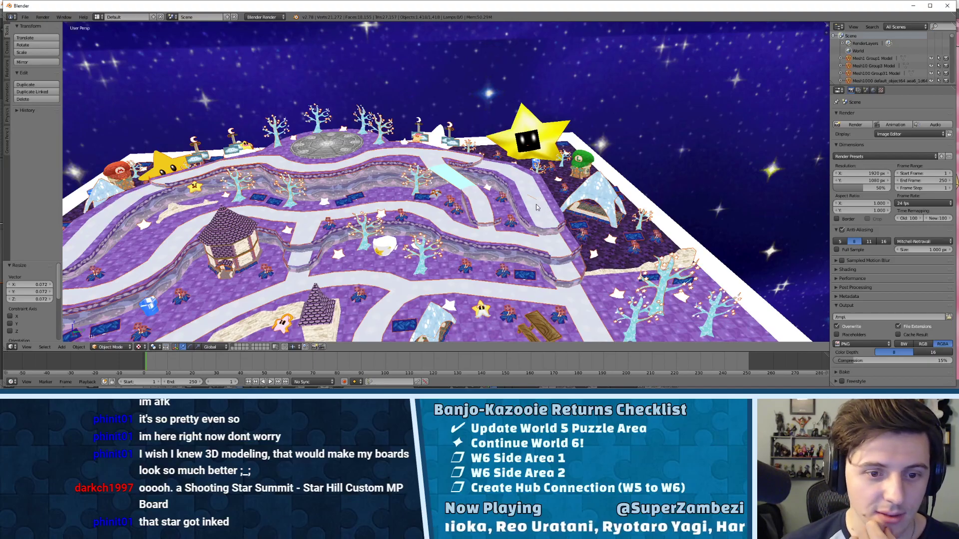
{"action": "middle_click_drag", "start_coordinate": [438, 214], "coordinate": [453, 214]}
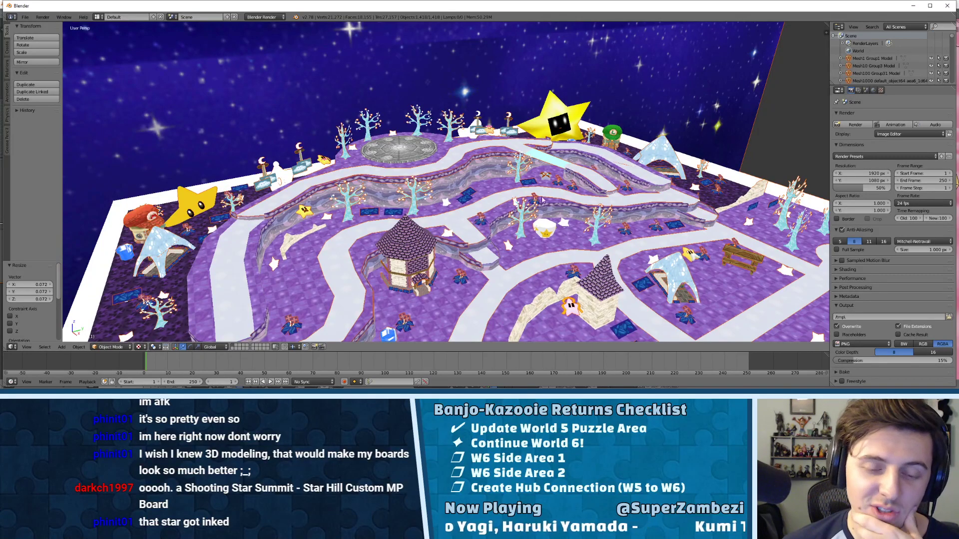
{"action": "middle_click_drag", "start_coordinate": [592, 201], "coordinate": [487, 222]}
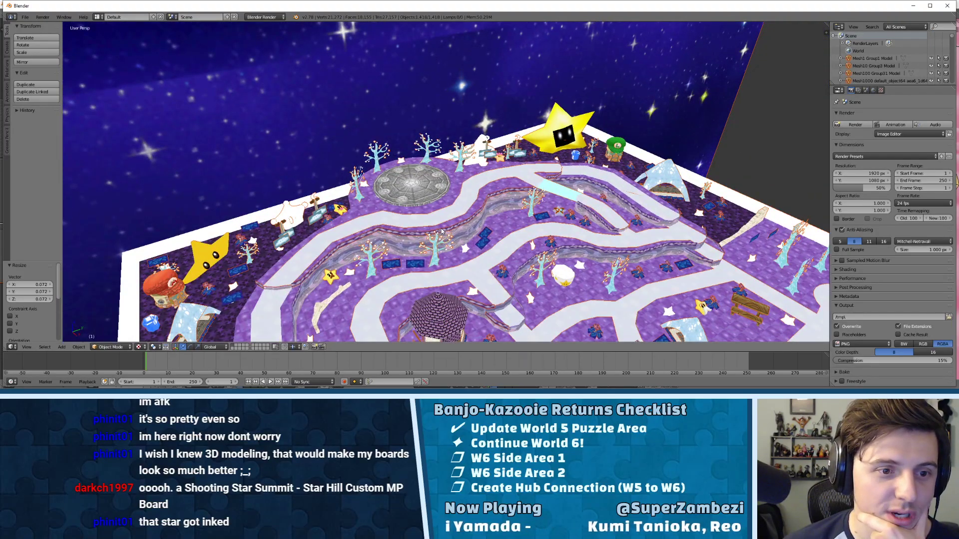
- Close the second Blender instance and return to the Star Summit folder in File Explorer
{"action": "left_click", "coordinate": [944, 6]}
{"action": "left_click", "coordinate": [493, 223]}
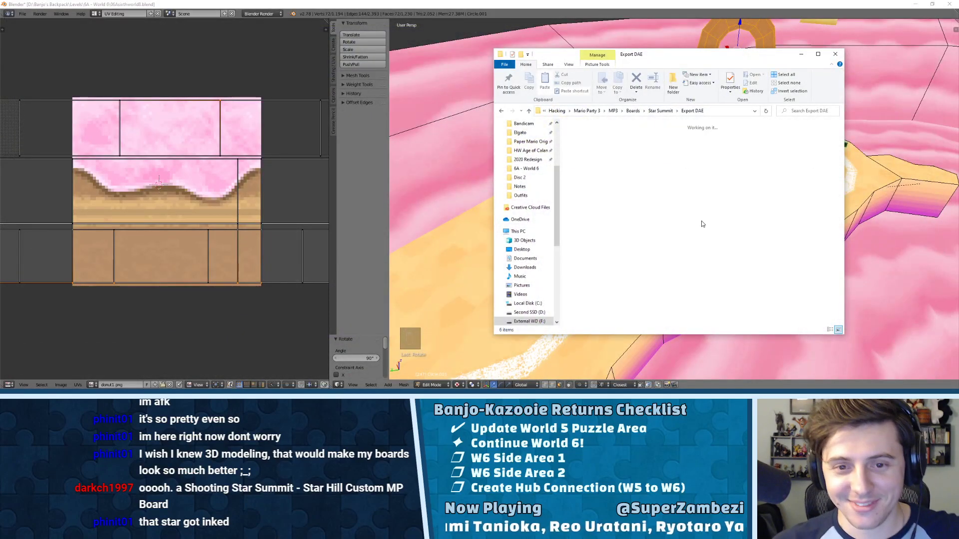
{"action": "key", "text": "alt+Left"}
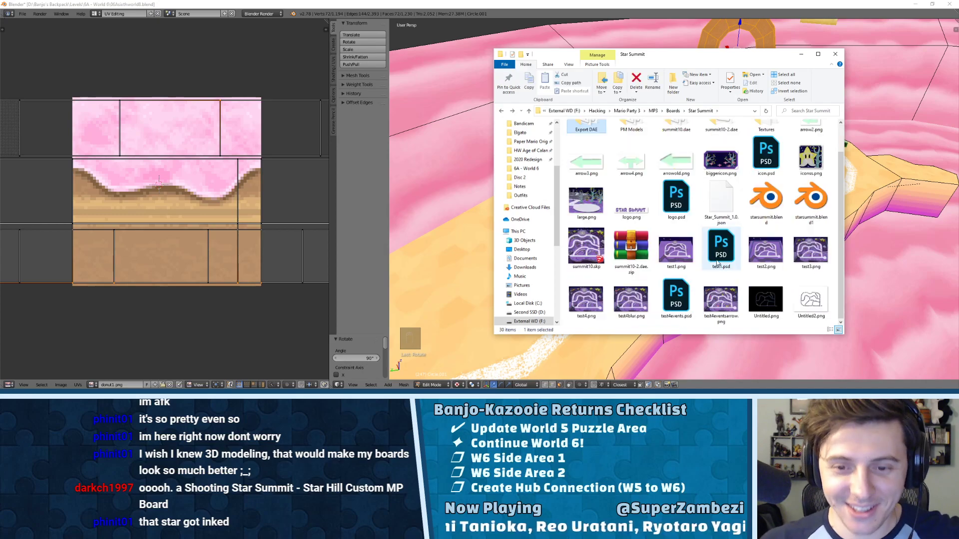
- Open test4eventsarrow.png, examine the board's paths, arrows, item shops and banks up close, and close the image
{"action": "double_click", "coordinate": [719, 306]}
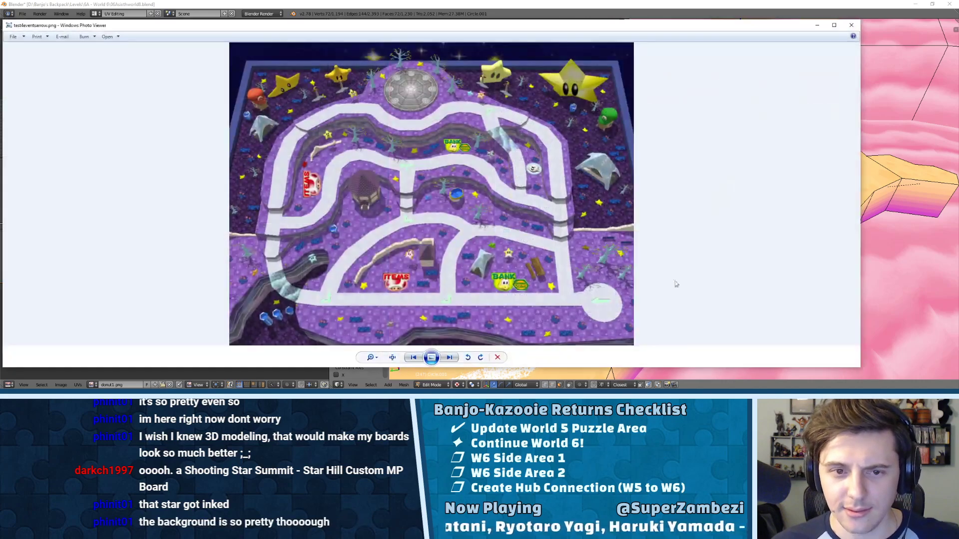
{"action": "scroll", "coordinate": [391, 249], "scroll_direction": "up", "scroll_amount": 2}
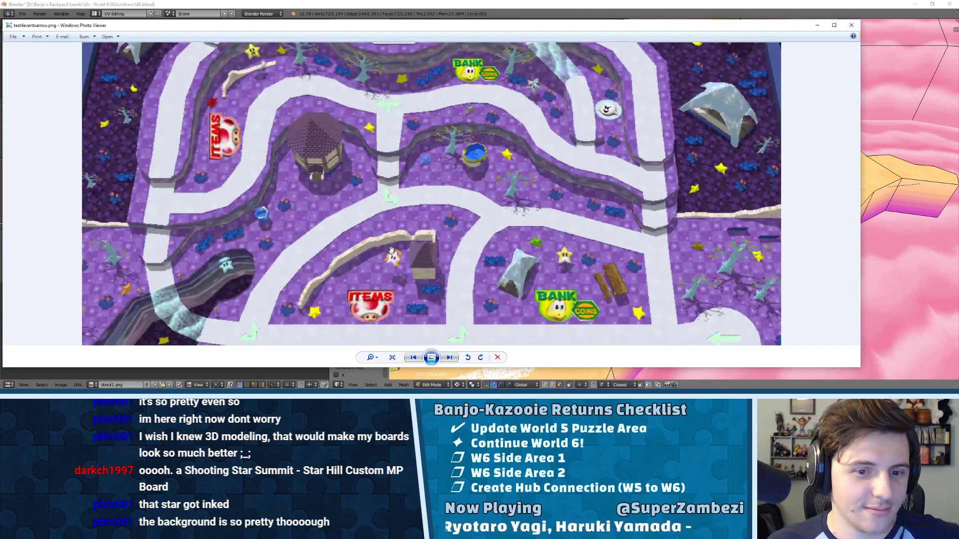
{"action": "scroll", "coordinate": [391, 250], "scroll_direction": "down", "scroll_amount": 2}
{"action": "scroll", "coordinate": [385, 203], "scroll_direction": "up", "scroll_amount": 1}
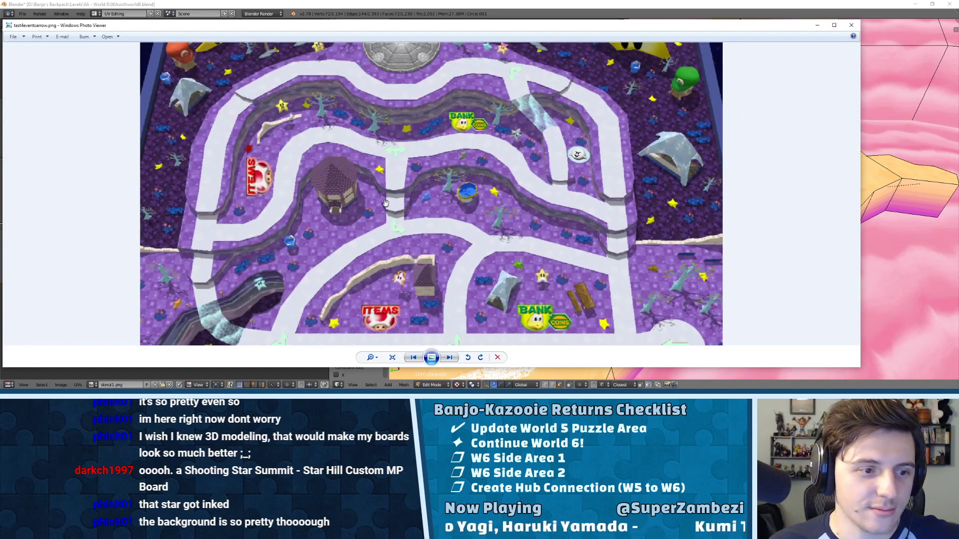
{"action": "scroll", "coordinate": [385, 202], "scroll_direction": "down", "scroll_amount": 1}
{"action": "scroll", "coordinate": [491, 256], "scroll_direction": "down", "scroll_amount": 1}
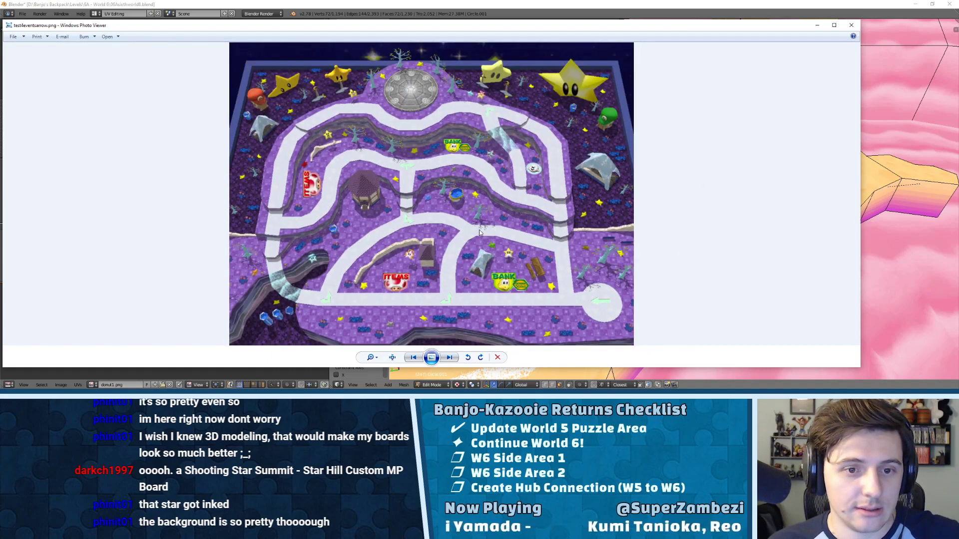
{"action": "scroll", "coordinate": [572, 192], "scroll_direction": "up", "scroll_amount": 1}
{"action": "left_click_drag", "start_coordinate": [612, 140], "coordinate": [602, 173]}
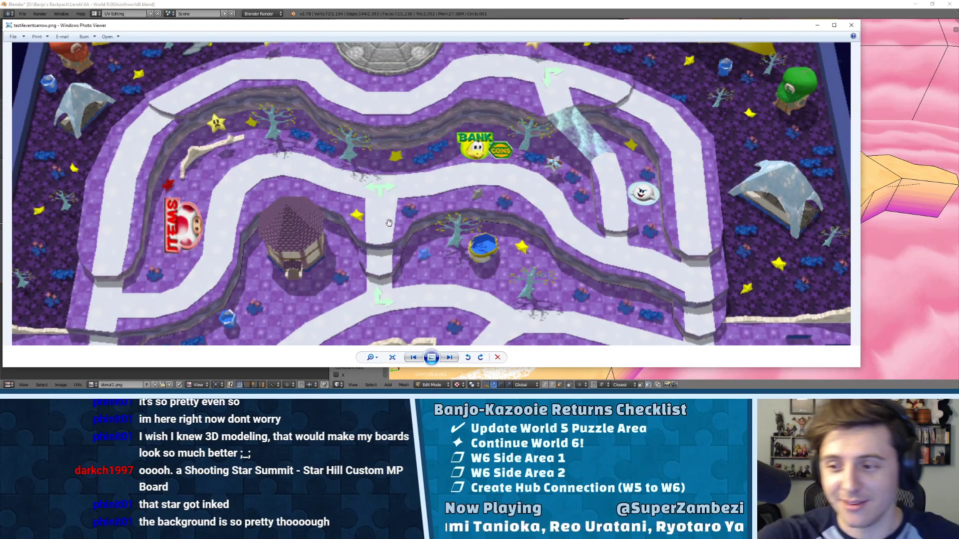
{"action": "scroll", "coordinate": [369, 176], "scroll_direction": "down", "scroll_amount": 1}
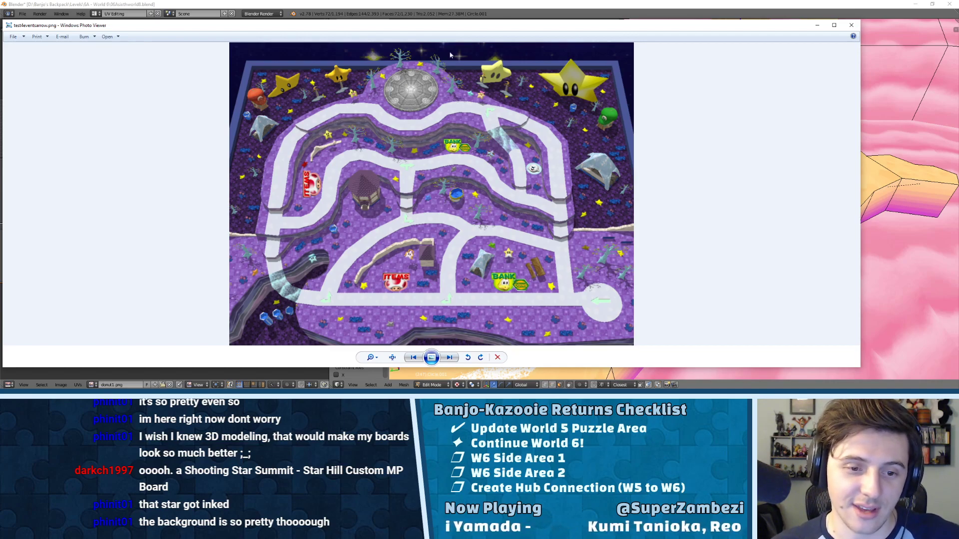
{"action": "left_click", "coordinate": [853, 28]}
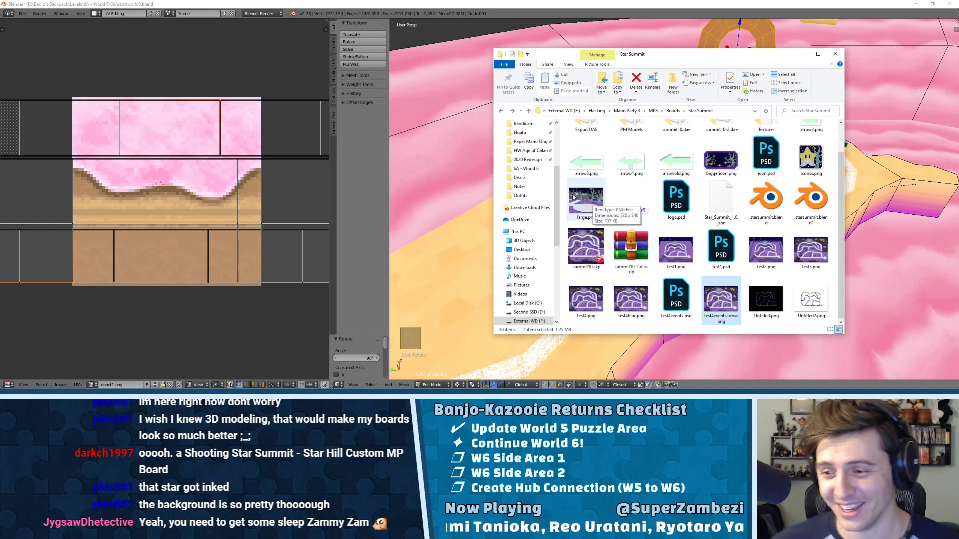
- Switch back to the World 6 level in Blender and examine the standing donut, forks and cake along the path
{"action": "left_click", "coordinate": [704, 4]}
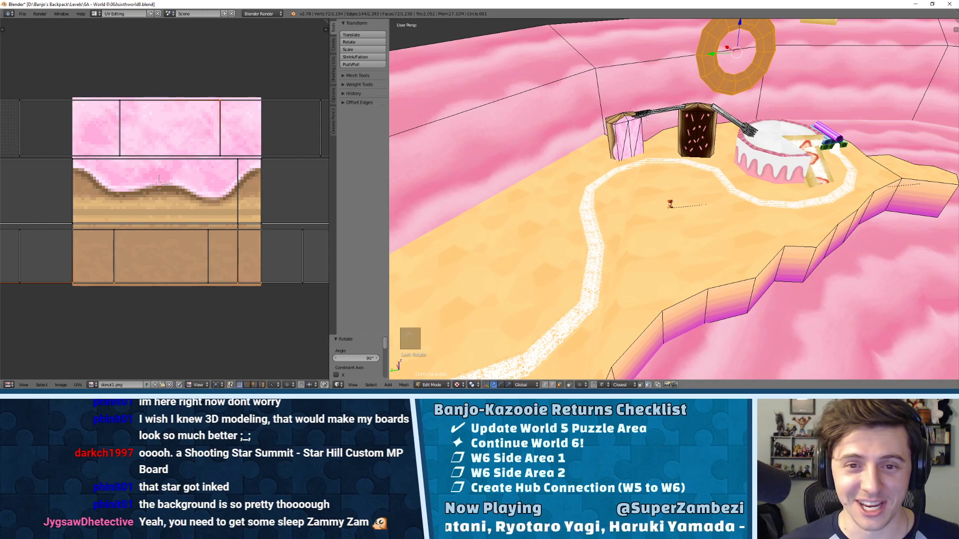
{"action": "middle_click_drag", "start_coordinate": [649, 150], "coordinate": [498, 75]}
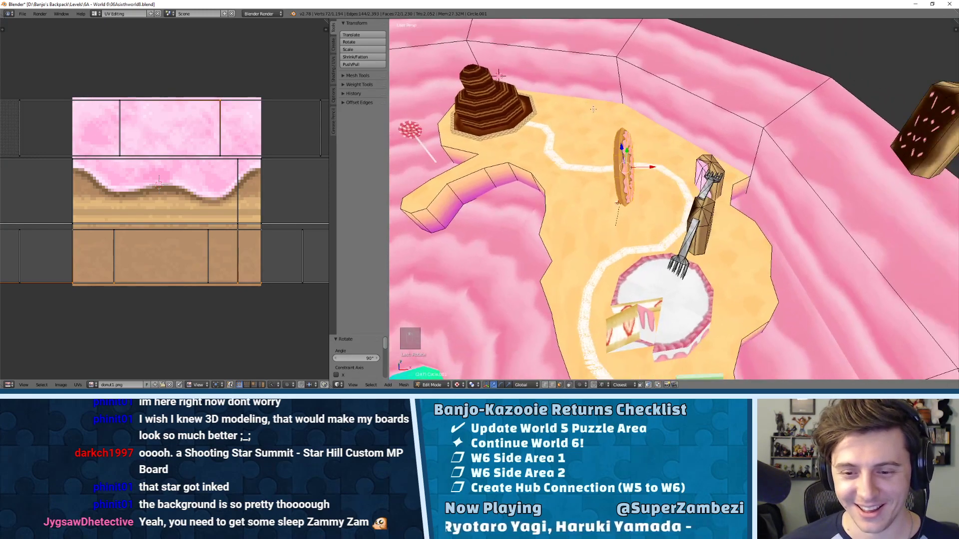
{"action": "scroll", "coordinate": [593, 109], "scroll_direction": "up", "scroll_amount": 5}
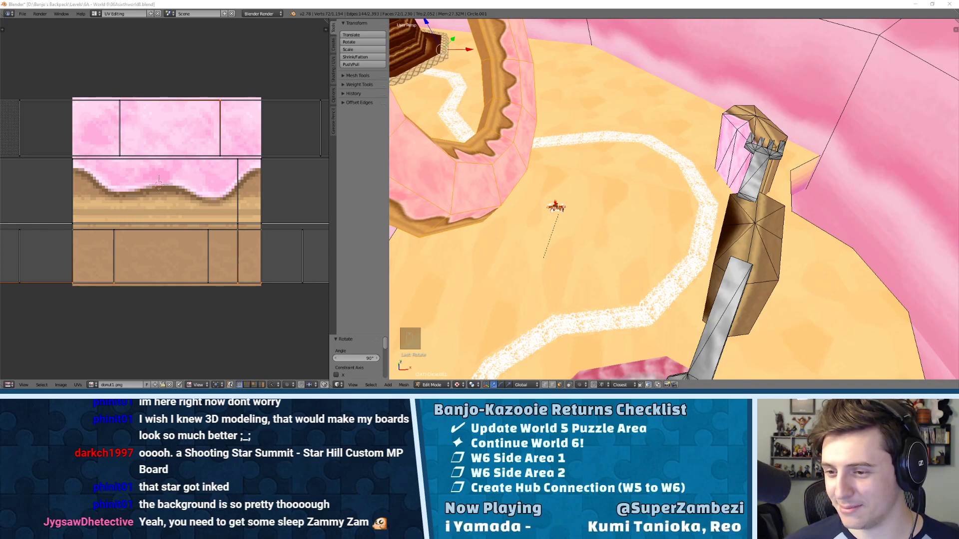
{"action": "scroll", "coordinate": [939, 199], "scroll_direction": "down", "scroll_amount": 6}
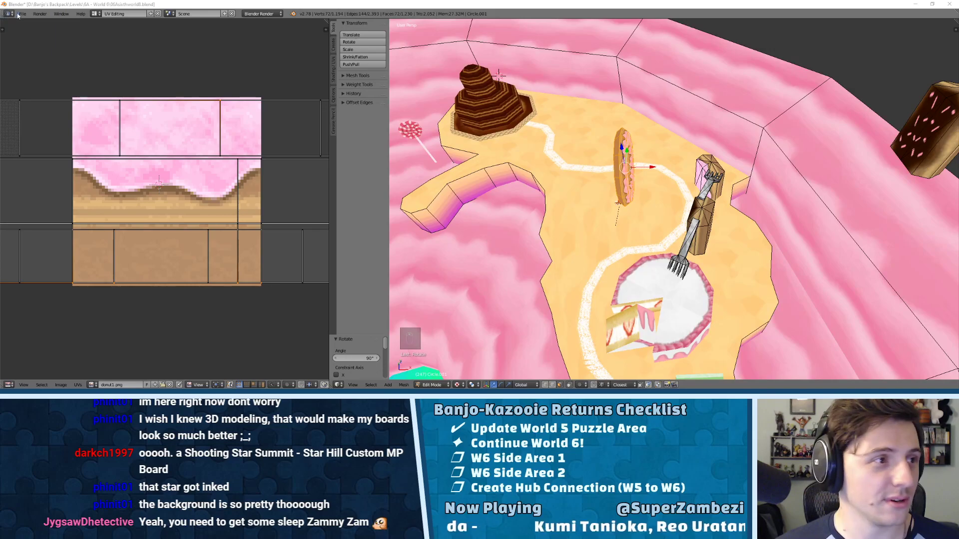
- Save the level as the next numbered version, 06Asixthworld9.blend, in the 6A - World 6 folder
{"action": "left_click", "coordinate": [22, 14]}
{"action": "left_click", "coordinate": [35, 79]}
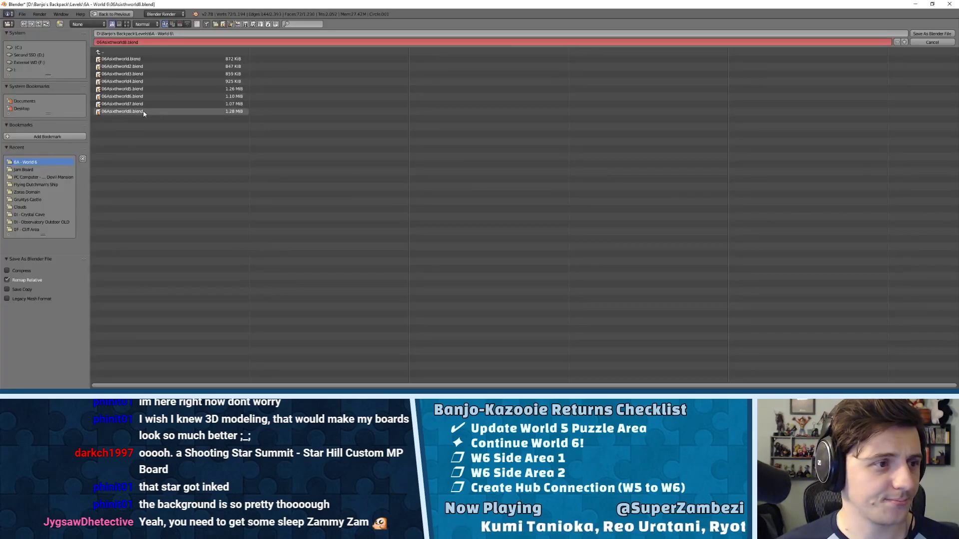
{"action": "left_click", "coordinate": [905, 42]}
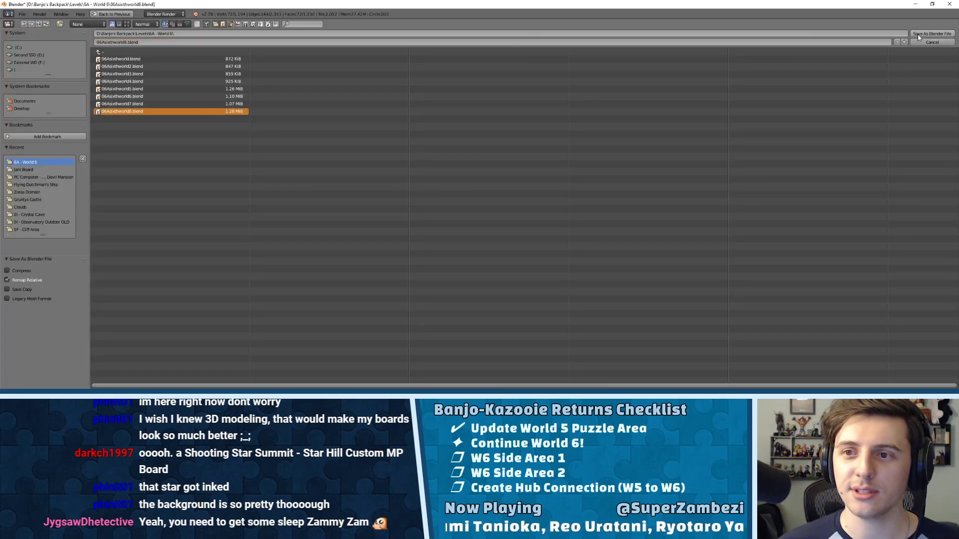
{"action": "left_click", "coordinate": [918, 33]}
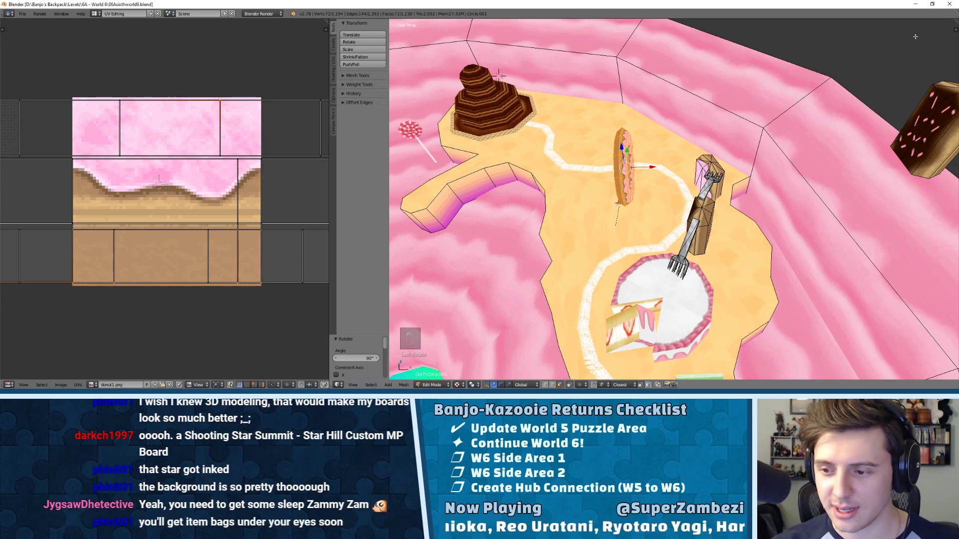